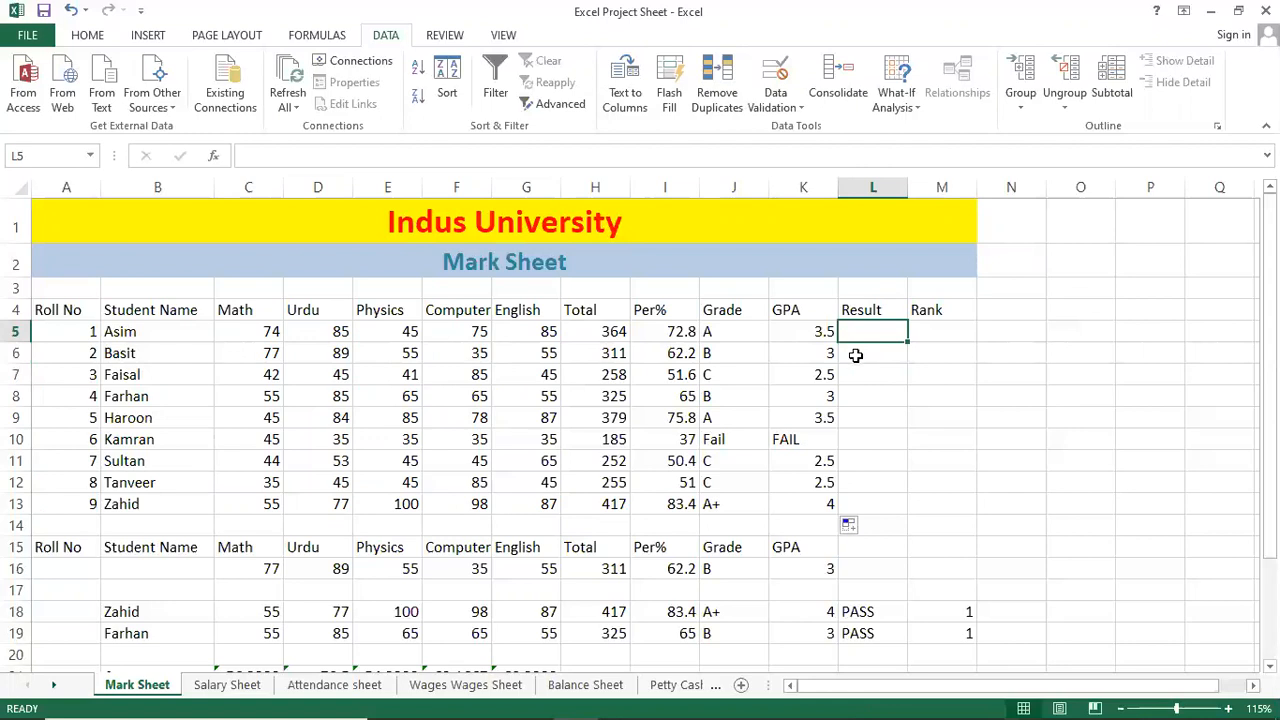
Type =IF(MIN(C5:G5)>=40,PASS","FAIL") into L5, selecting C5:G5 for the MIN range.
{"action": "scroll", "coordinate": [855, 355], "scroll_direction": "up", "scroll_amount": 1, "text": "ctrl"}
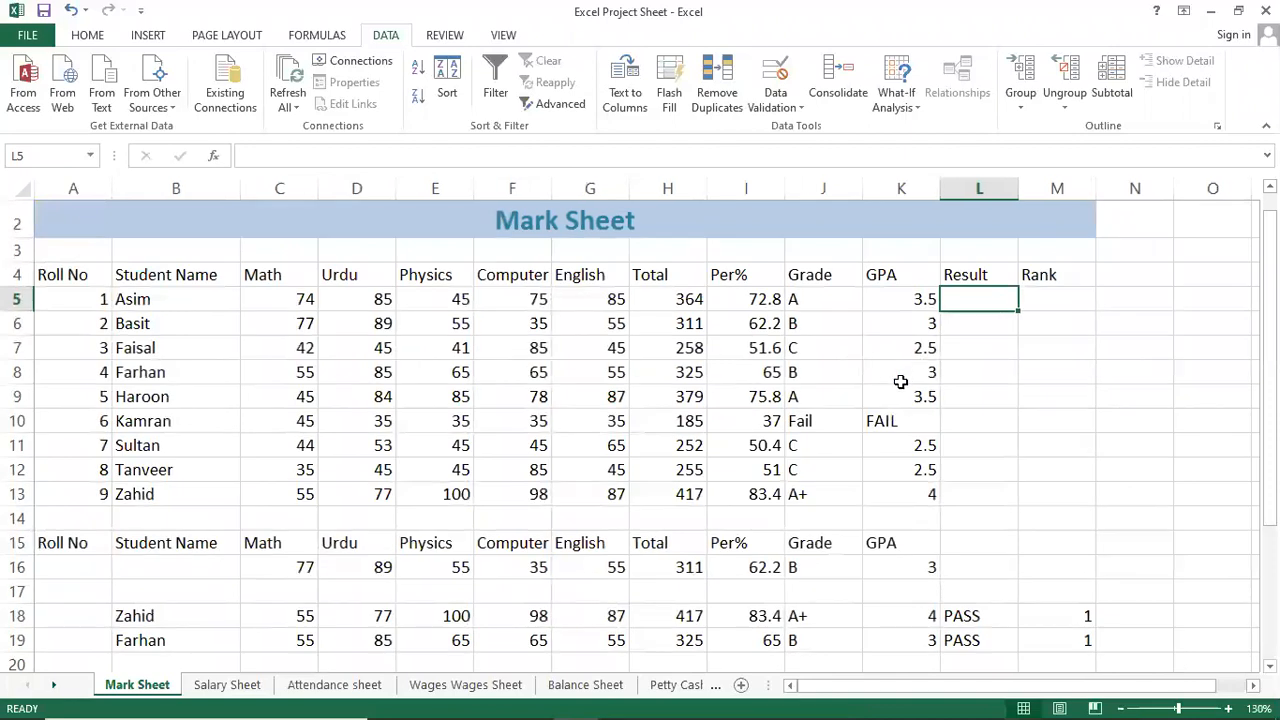
{"action": "type", "text": "=IF"}
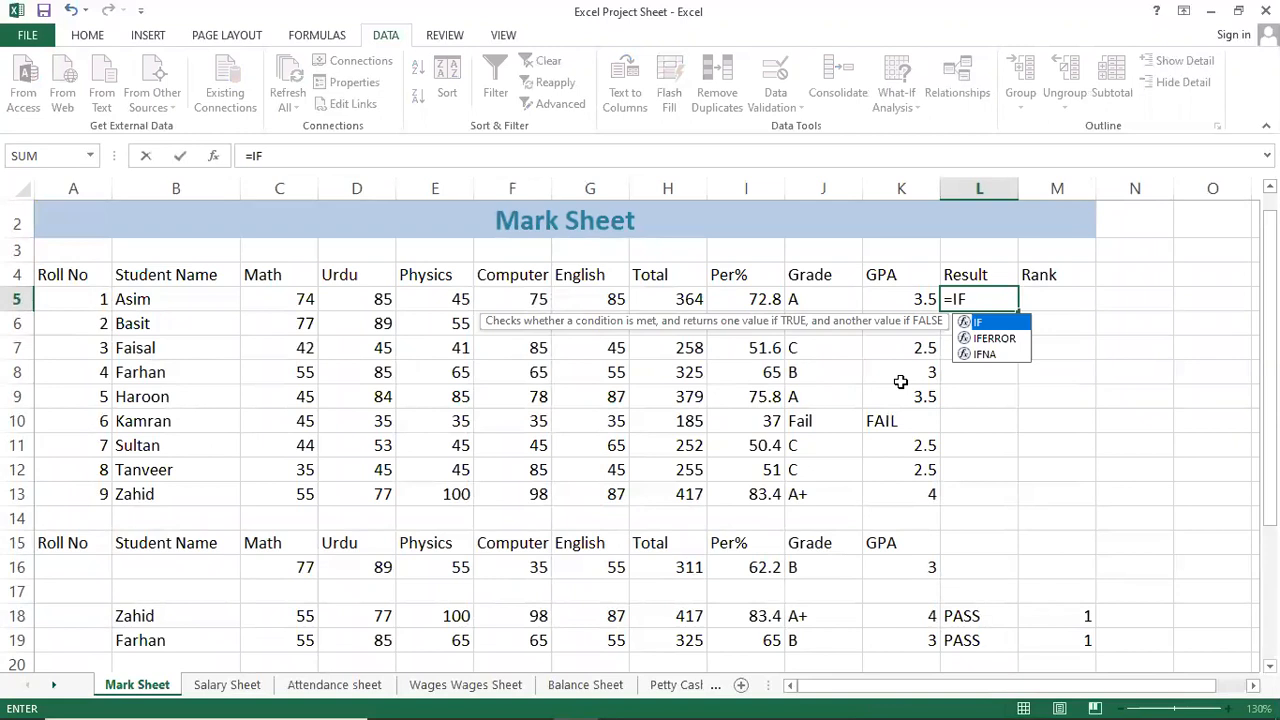
{"action": "type", "text": "("}
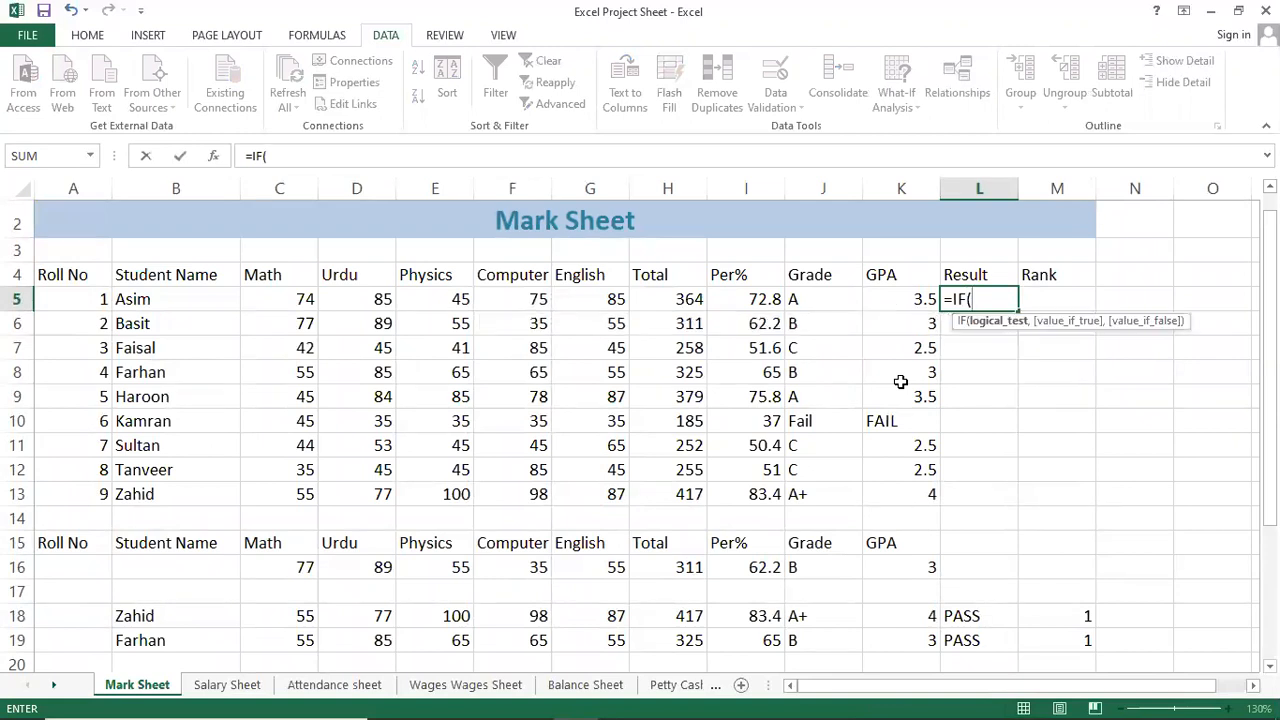
{"action": "type", "text": "MIN"}
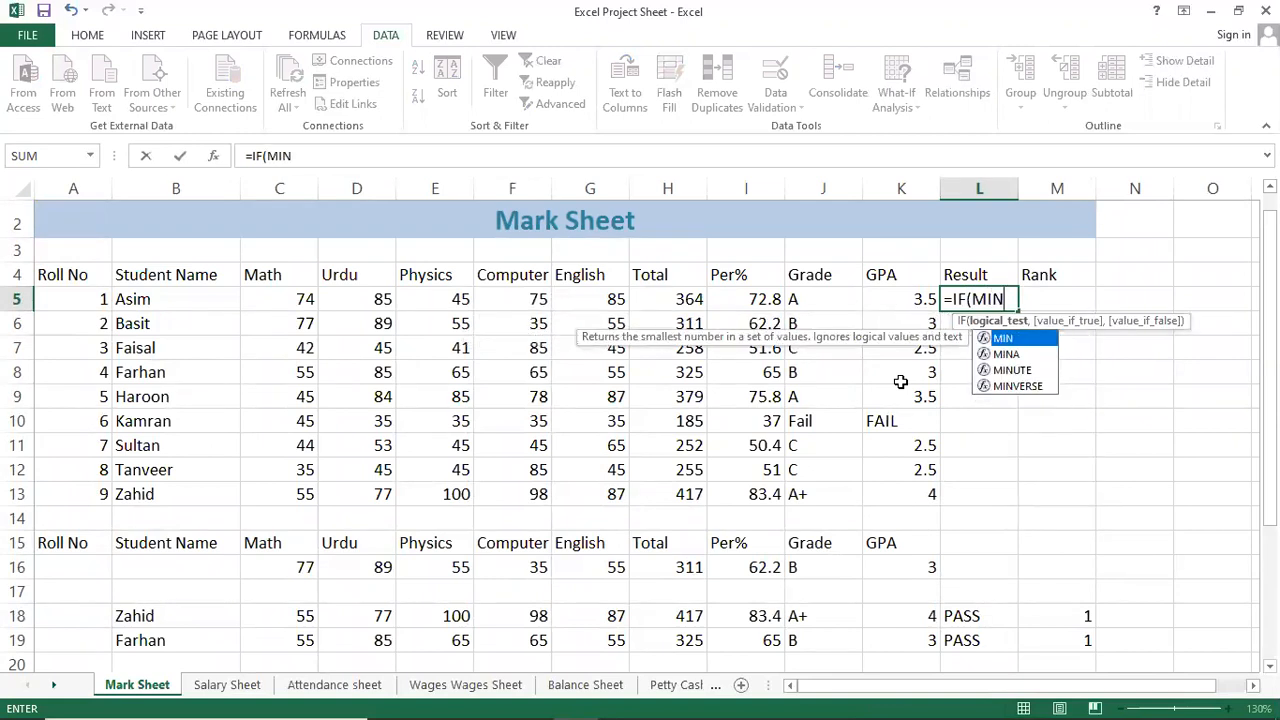
{"action": "type", "text": "("}
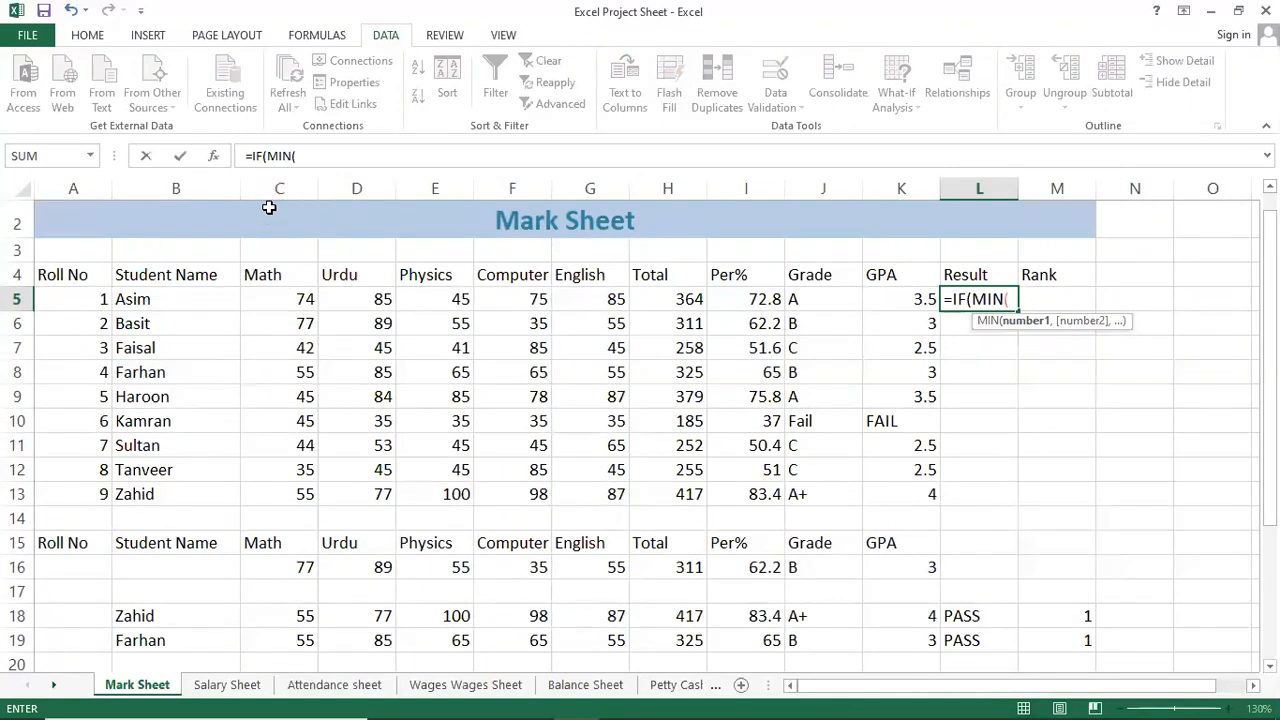
{"action": "left_click", "coordinate": [272, 303]}
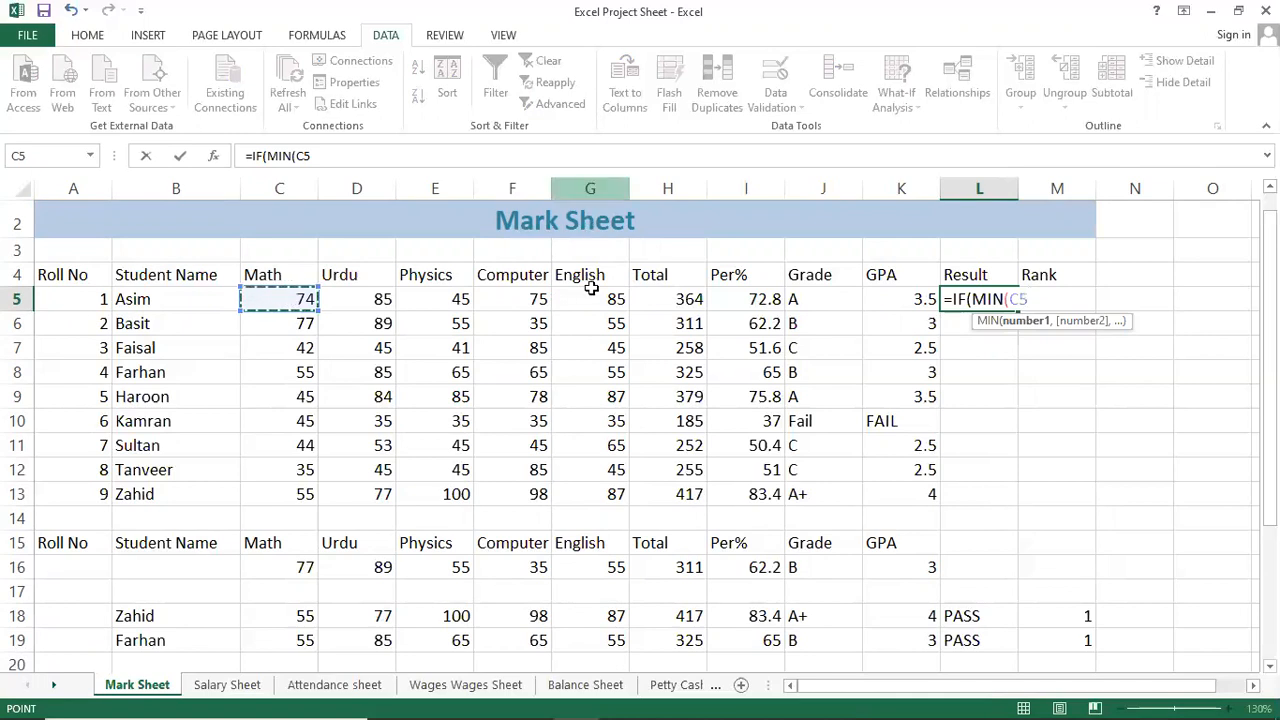
{"action": "left_click_drag", "start_coordinate": [266, 296], "coordinate": [596, 300]}
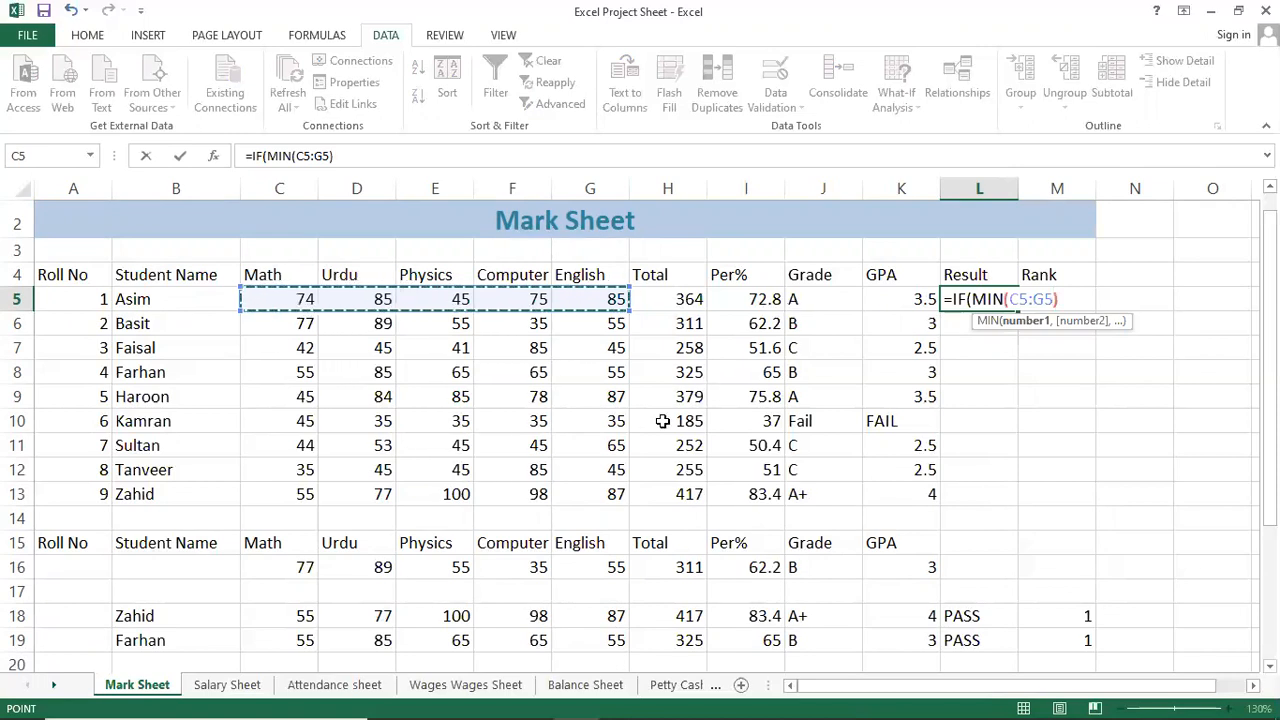
{"action": "type", "text": ")>"}
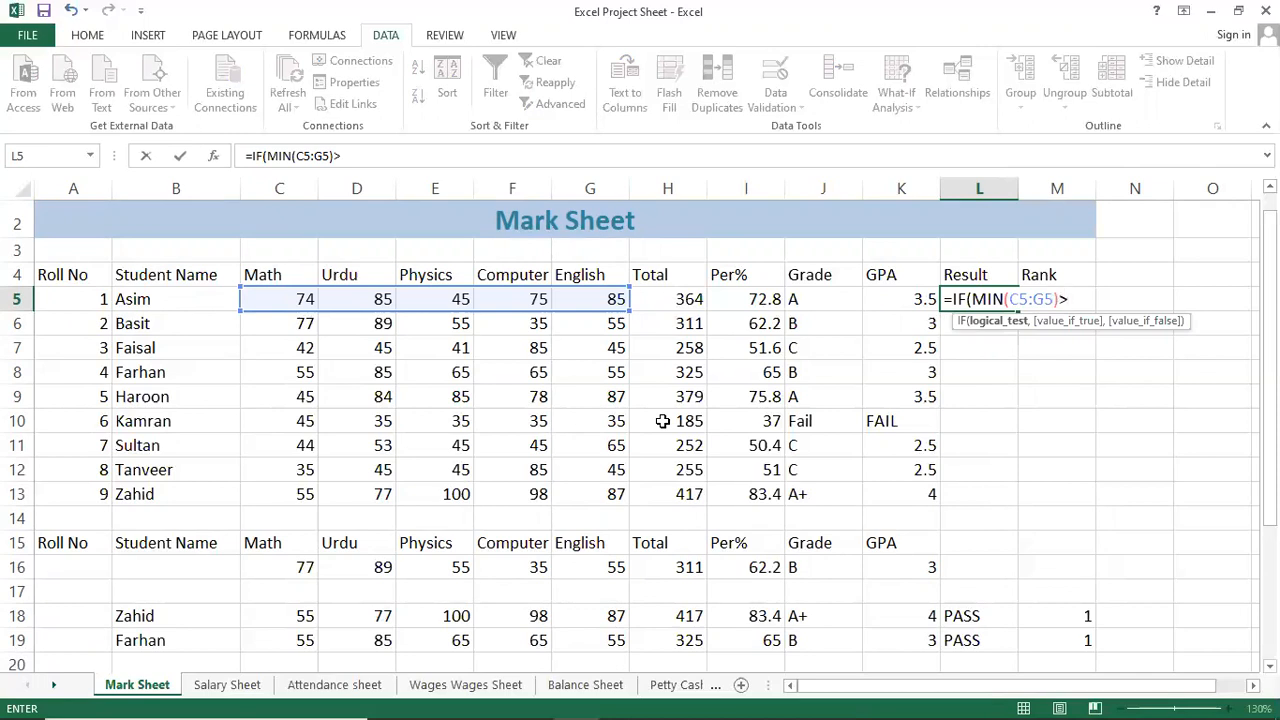
{"action": "type", "text": "="}
{"action": "type", "text": "4"}
{"action": "type", "text": "000"}
{"action": "key", "text": "BackSpace"}
{"action": "key", "text": "BackSpace"}
{"action": "type", "text": ",\""}
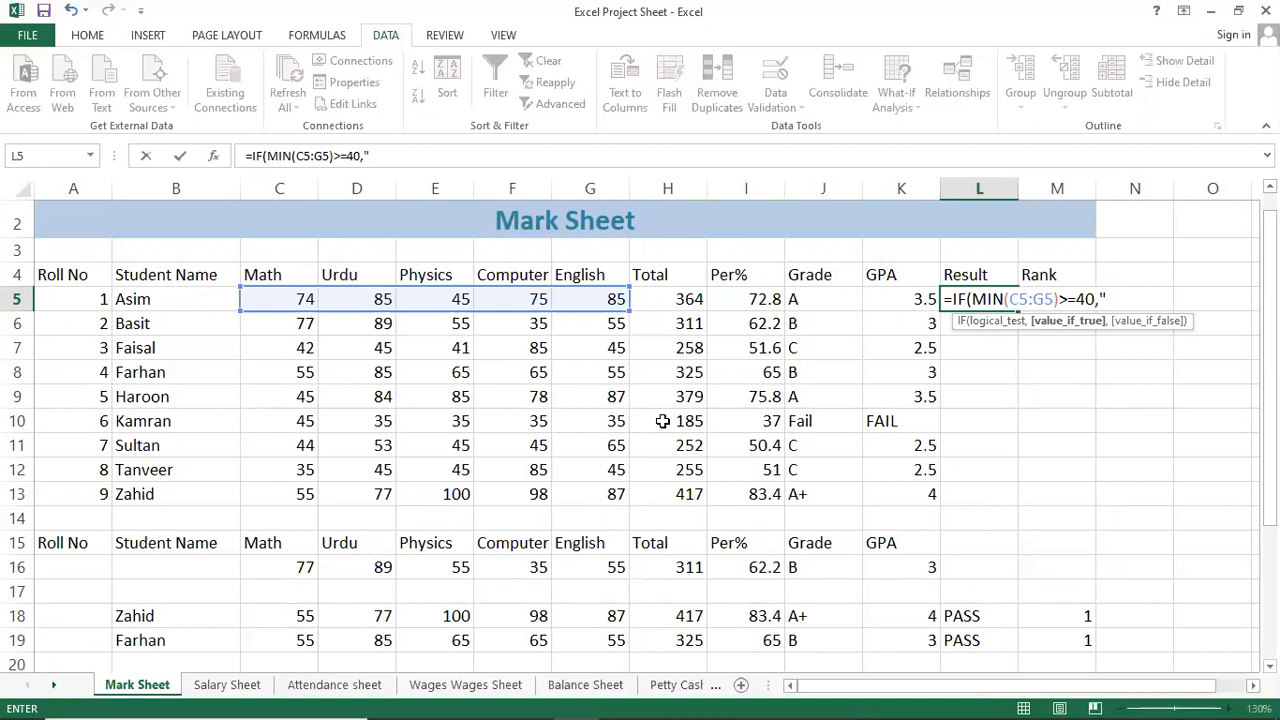
{"action": "type", "text": "p"}
{"action": "key", "text": "BackSpace"}
{"action": "key", "text": "BackSpace"}
{"action": "type", "text": "PASS\",\"FAIL"}
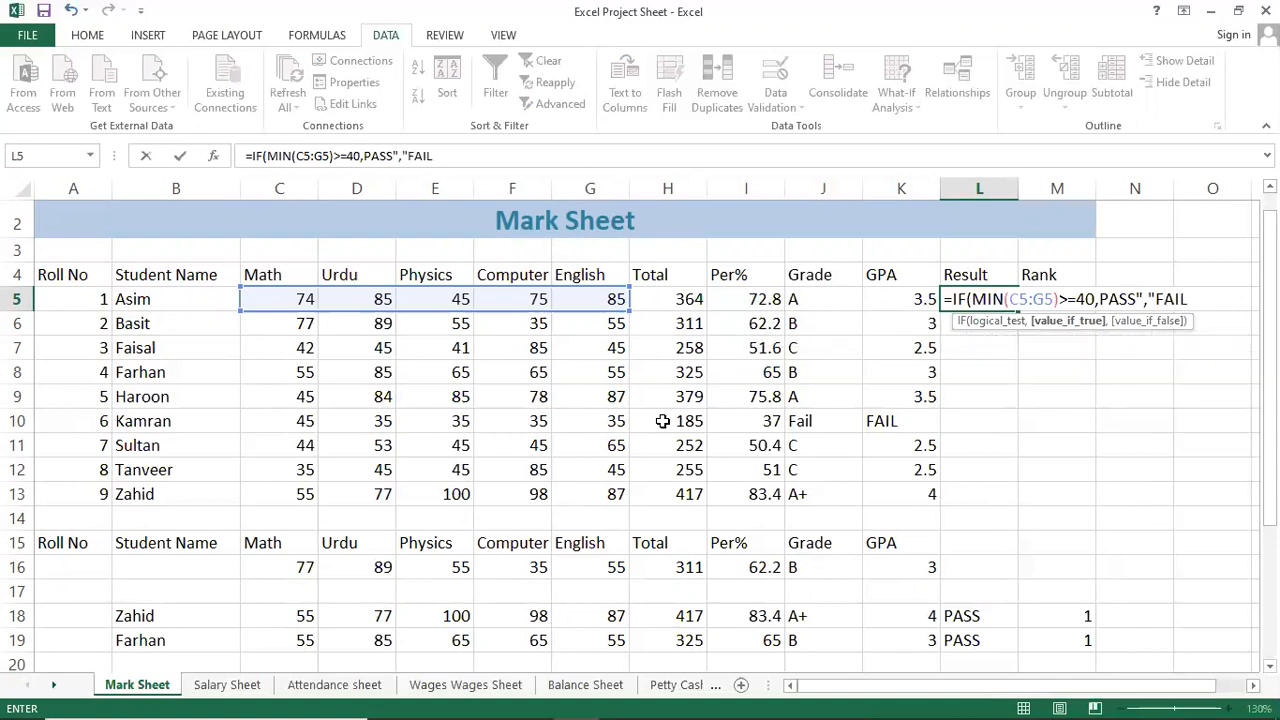
{"action": "type", "text": "\")"}
Dismiss the formula error and add the missing quotes so L5 reads =IF(MIN(C5:G5)>=40,"PASS","FAIL").
{"action": "key", "text": "Return"}
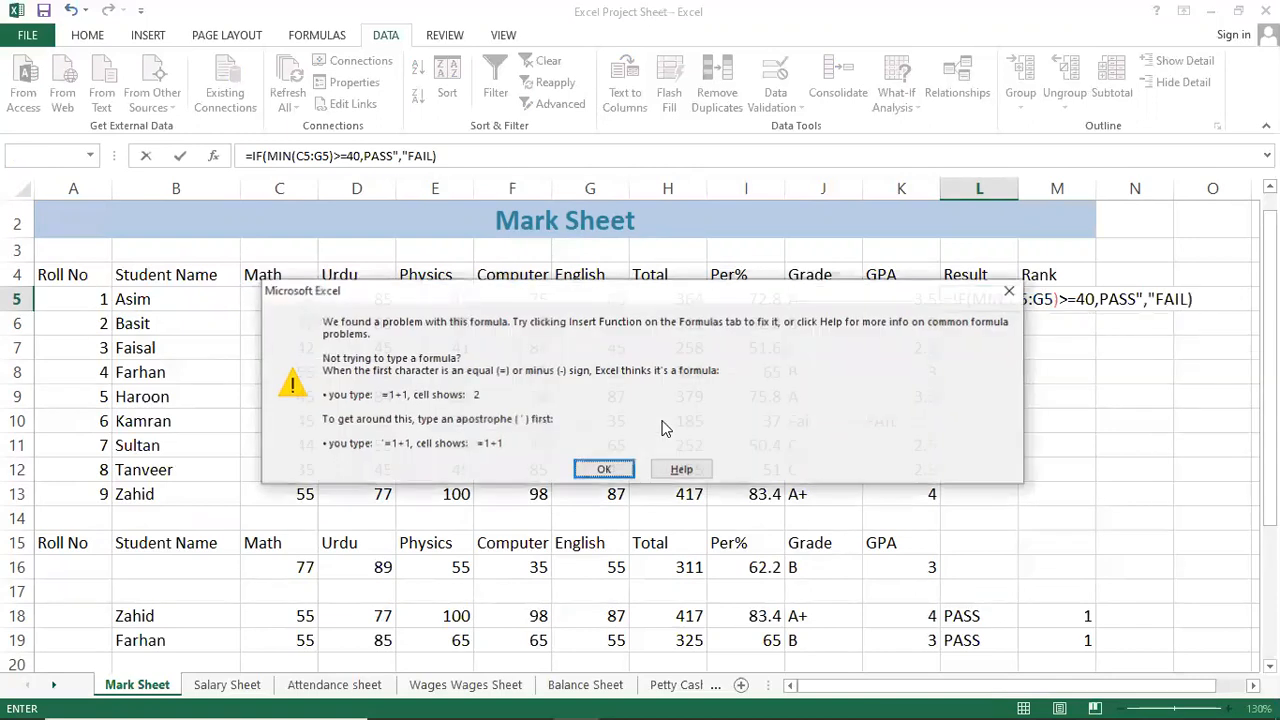
{"action": "key", "text": "Return"}
{"action": "key", "text": "Right"}
{"action": "key", "text": "Left"}
{"action": "key", "text": "Left"}
{"action": "key", "text": "Left"}
{"action": "key", "text": "Left"}
{"action": "key", "text": "Left"}
{"action": "key", "text": "Left"}
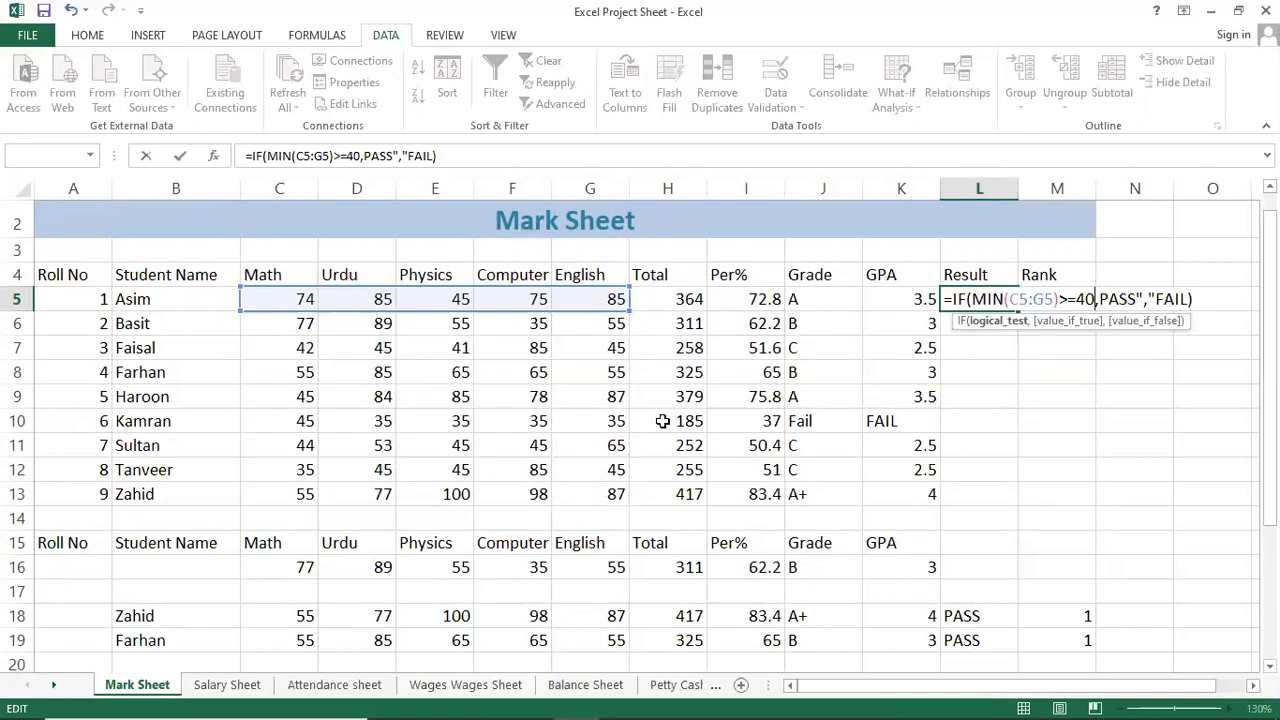
{"action": "key", "text": "Right"}
{"action": "type", "text": "\""}
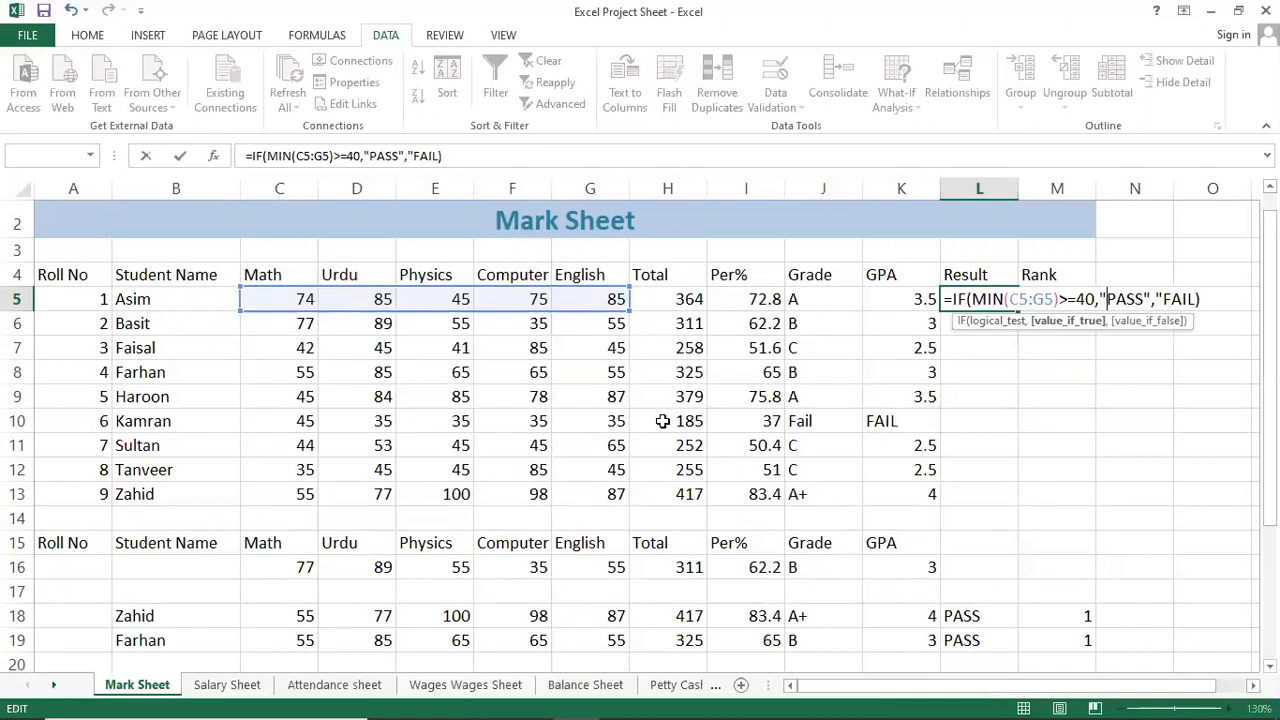
{"action": "key", "text": "Right"}
{"action": "key", "text": "Right"}
{"action": "key", "text": "Right"}
{"action": "key", "text": "Right"}
{"action": "key", "text": "Right"}
{"action": "key", "text": "Right"}
{"action": "key", "text": "Right"}
{"action": "key", "text": "Right"}
{"action": "key", "text": "Right"}
{"action": "key", "text": "Right"}
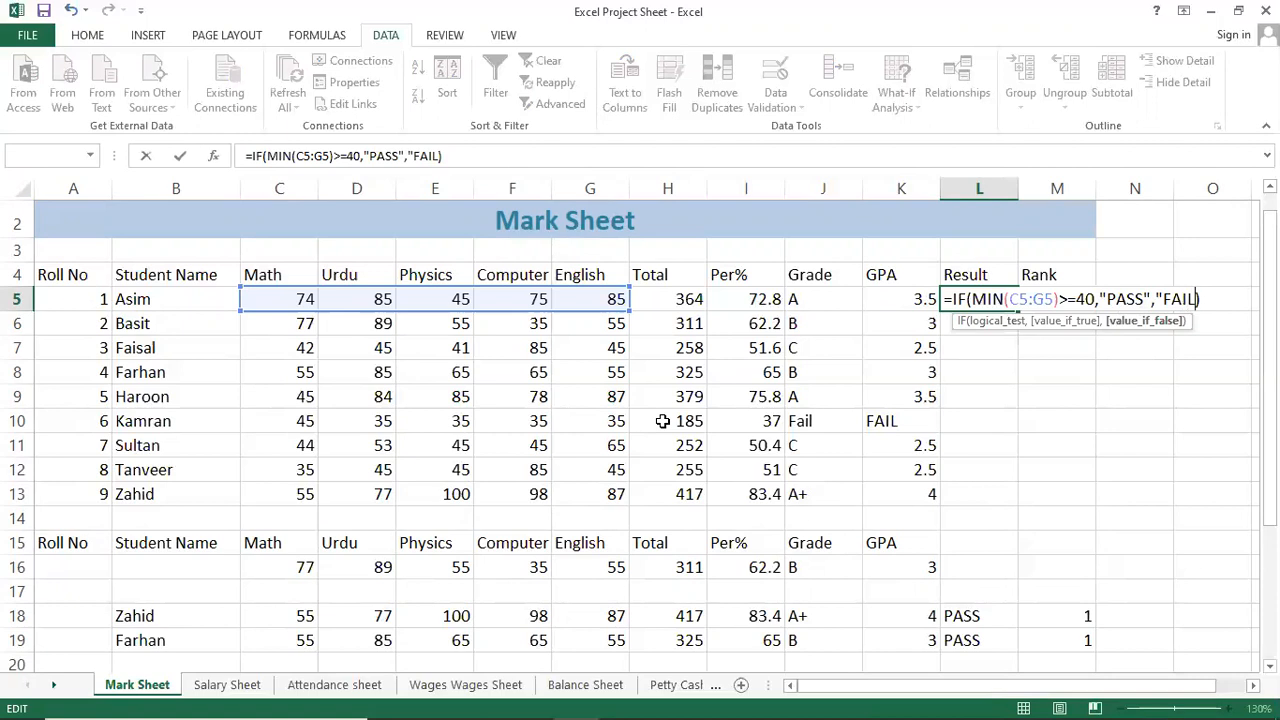
{"action": "type", "text": "\""}
{"action": "key", "text": "Return"}
Reopen L5's pass/fail formula to review its range and arguments, then recommit it.
{"action": "key", "text": "Up"}
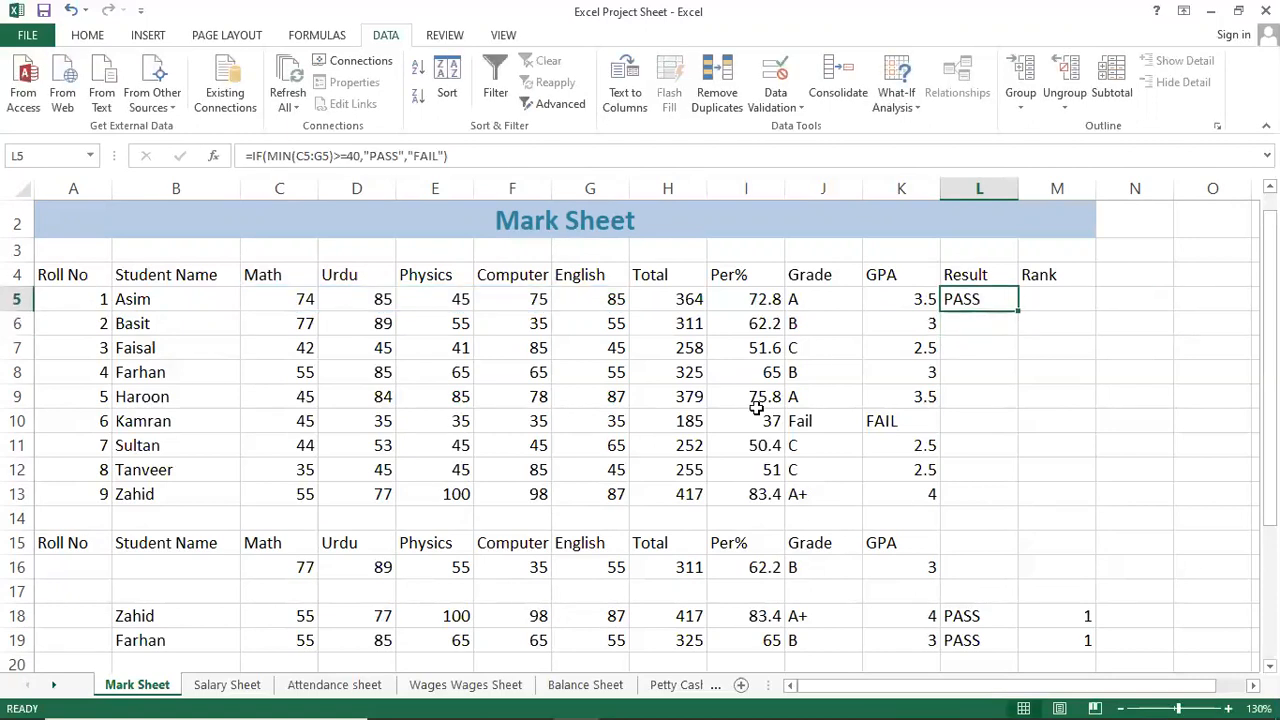
{"action": "key", "text": "F2"}
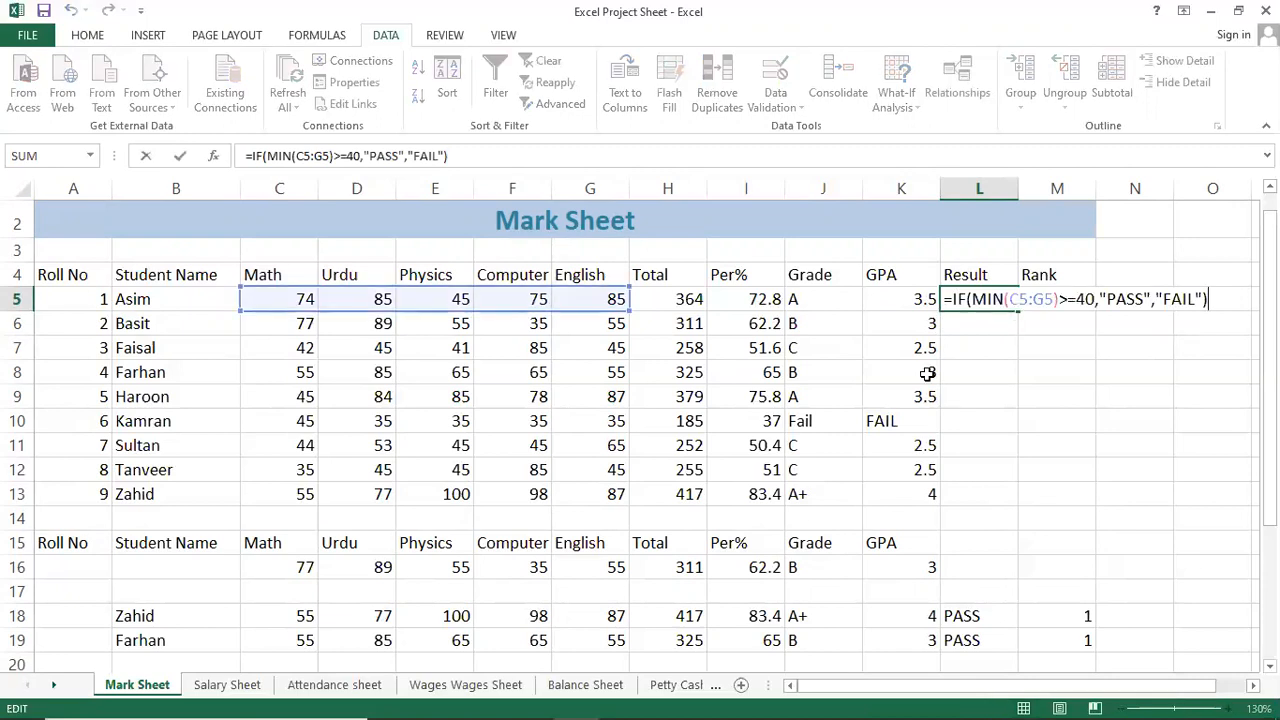
{"action": "key", "text": "Left"}
{"action": "key", "text": "Left"}
{"action": "key", "text": "Left"}
{"action": "key", "text": "Left"}
{"action": "key", "text": "Left"}
{"action": "key", "text": "Left"}
{"action": "key", "text": "Left"}
{"action": "key", "text": "Left"}
{"action": "key", "text": "Left"}
{"action": "key", "text": "Left"}
{"action": "key", "text": "Left"}
{"action": "key", "text": "Left"}
{"action": "key", "text": "Left"}
{"action": "key", "text": "Left"}
{"action": "key", "text": "Left"}
{"action": "key", "text": "Left"}
{"action": "key", "text": "Left"}
{"action": "key", "text": "Left"}
{"action": "key", "text": "Left"}
{"action": "key", "text": "Left"}
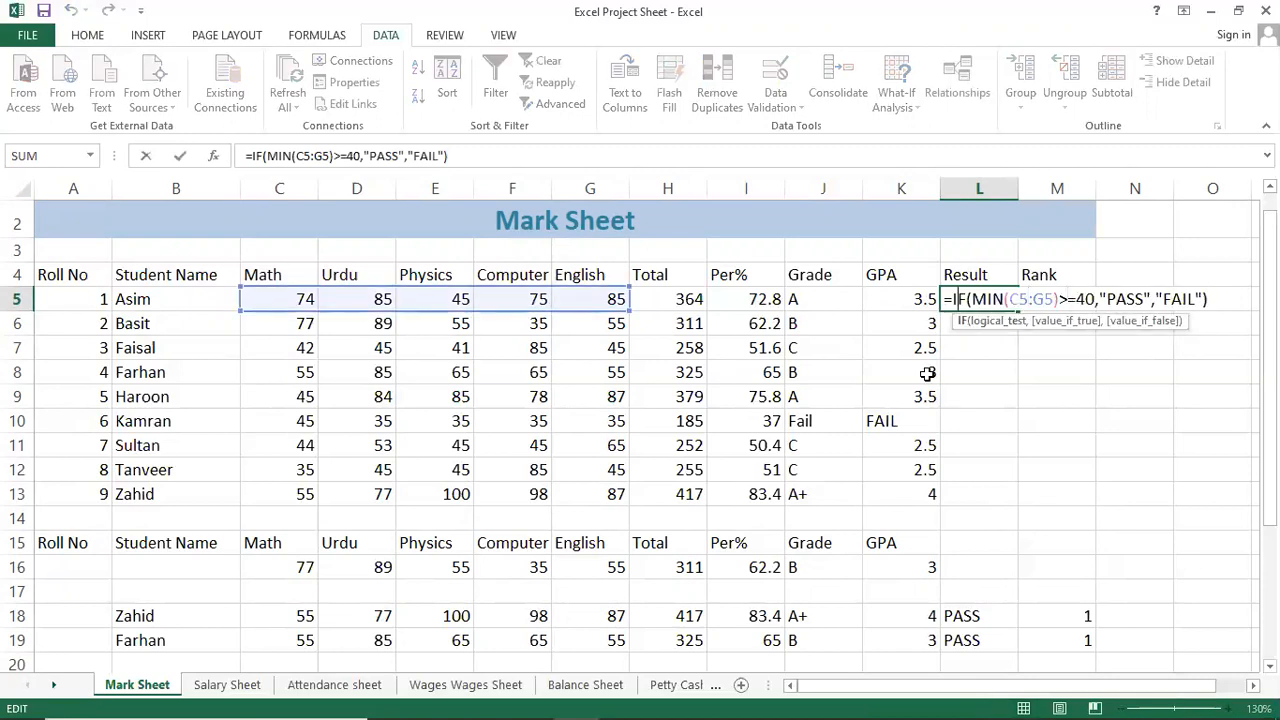
{"action": "key", "text": "Right"}
{"action": "key", "text": "Right"}
{"action": "key", "text": "Right"}
{"action": "key", "text": "Right"}
{"action": "key", "text": "Right"}
{"action": "key", "text": "Right"}
{"action": "key", "text": "Right"}
{"action": "key", "text": "Right"}
{"action": "key", "text": "Right"}
{"action": "key", "text": "Right"}
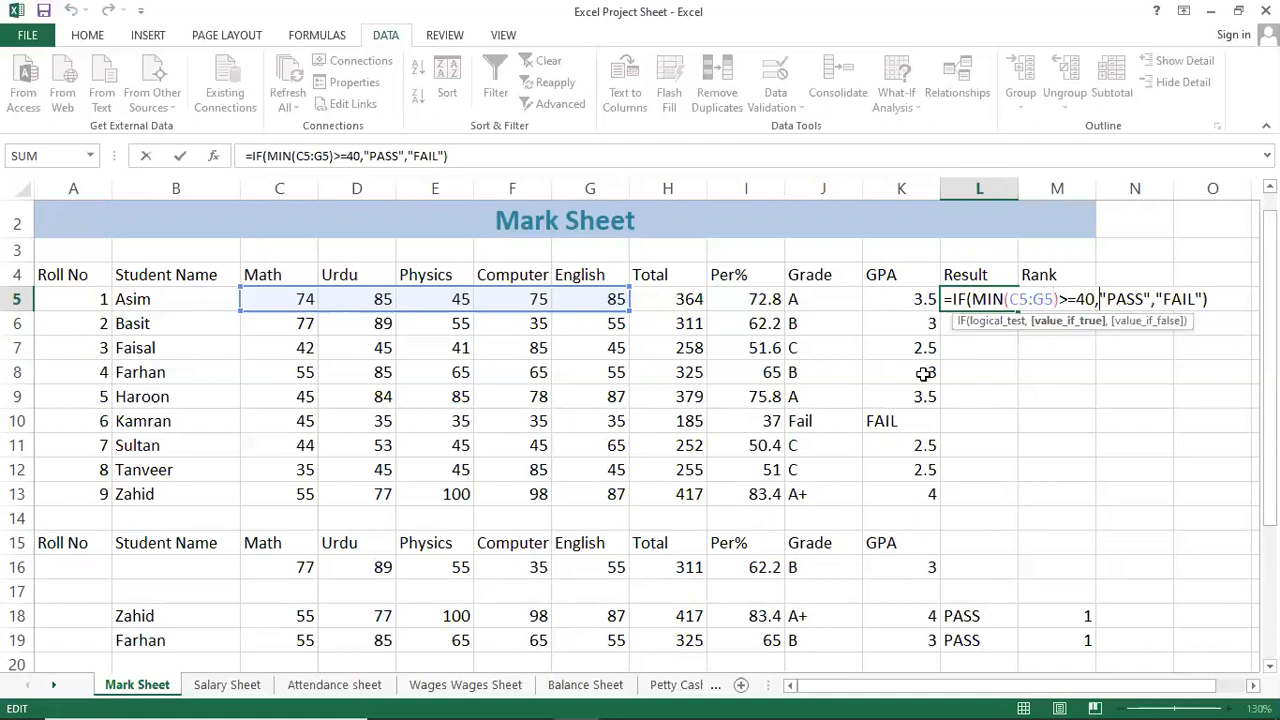
{"action": "key", "text": "Right"}
{"action": "key", "text": "Right"}
{"action": "key", "text": "Right"}
{"action": "key", "text": "Right"}
{"action": "key", "text": "Right"}
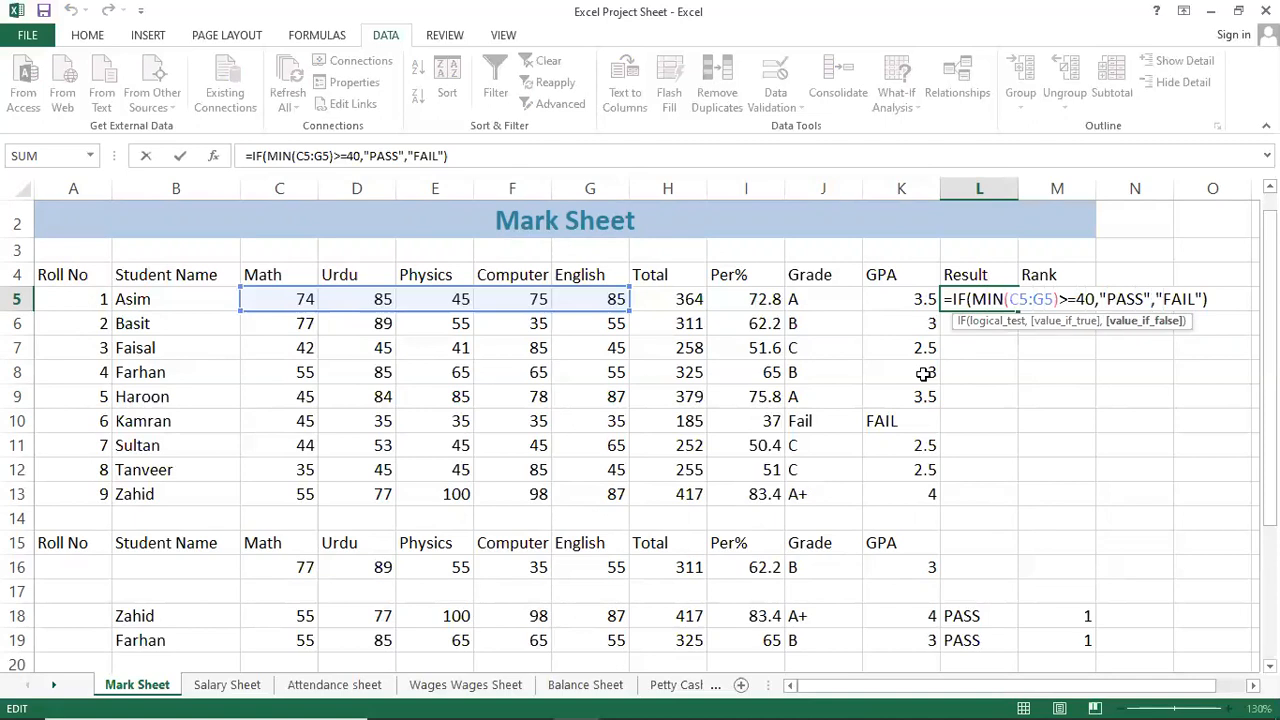
{"action": "key", "text": "Right"}
{"action": "key", "text": "Right"}
{"action": "key", "text": "Right"}
{"action": "key", "text": "Right"}
{"action": "key", "text": "Right"}
{"action": "key", "text": "Right"}
{"action": "key", "text": "ctrl+Return"}
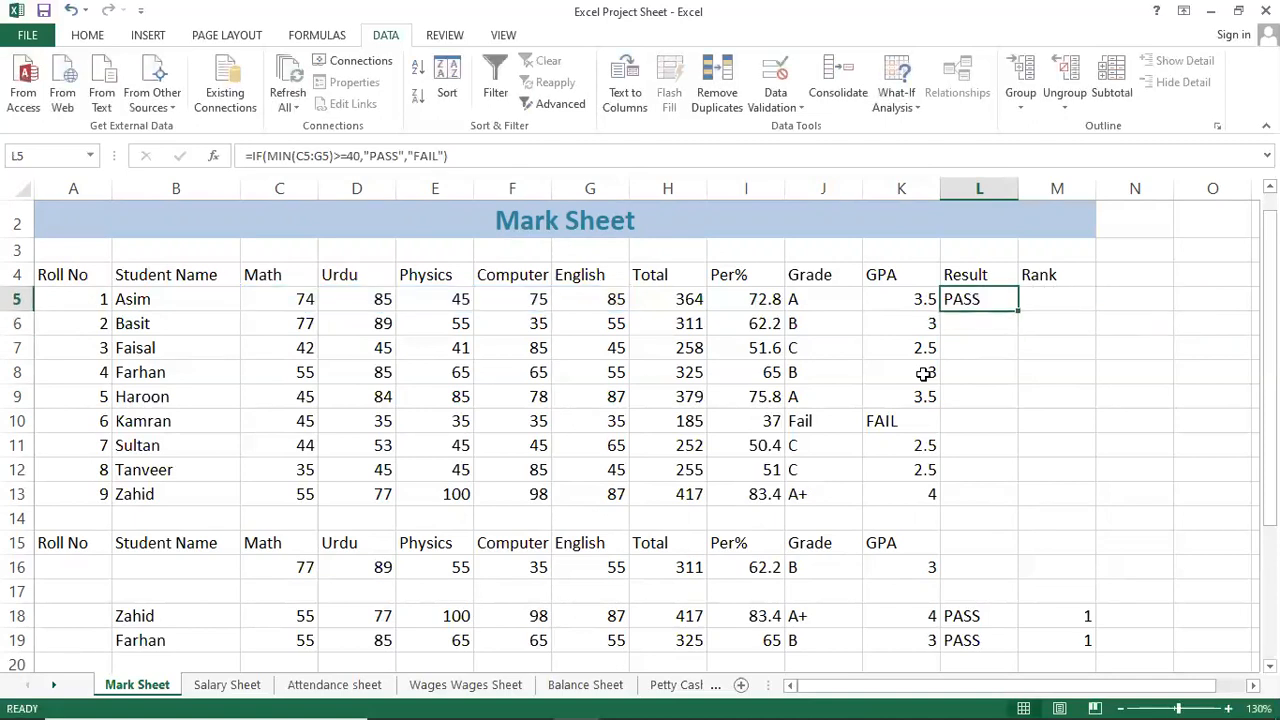
{"action": "left_click_drag", "start_coordinate": [1020, 308], "coordinate": [990, 494]}
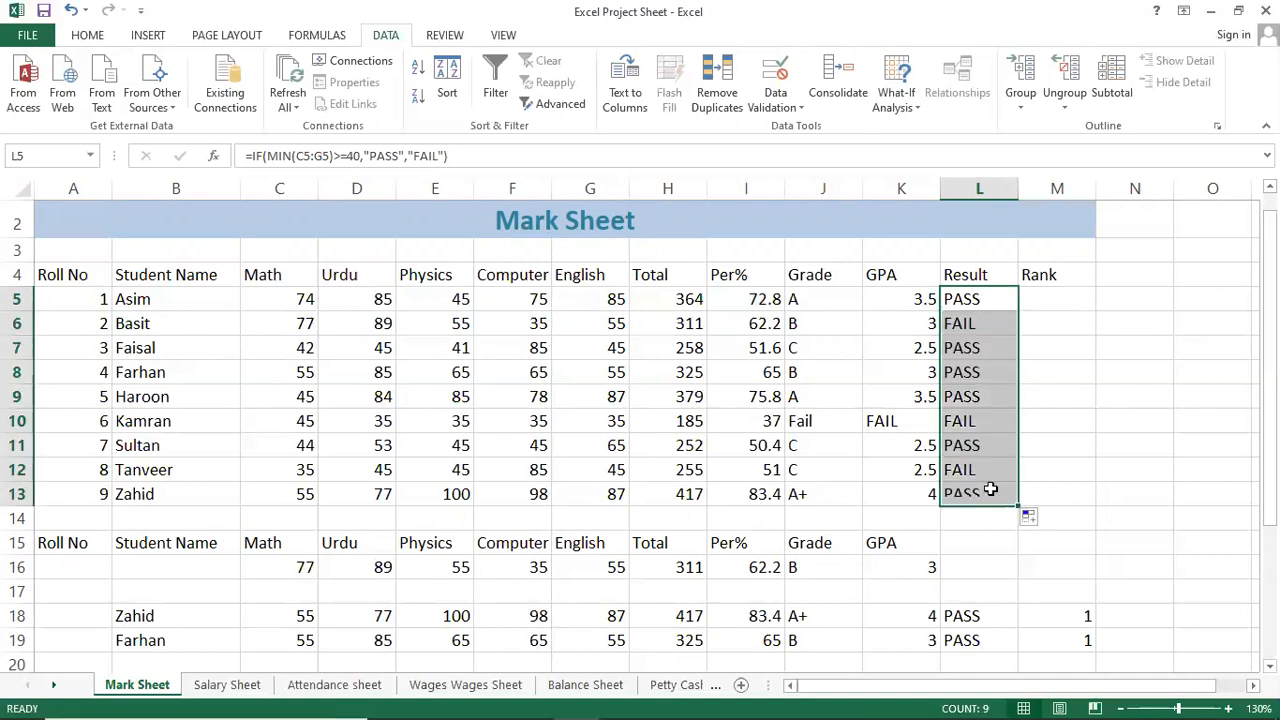
{"action": "left_click", "coordinate": [960, 418]}
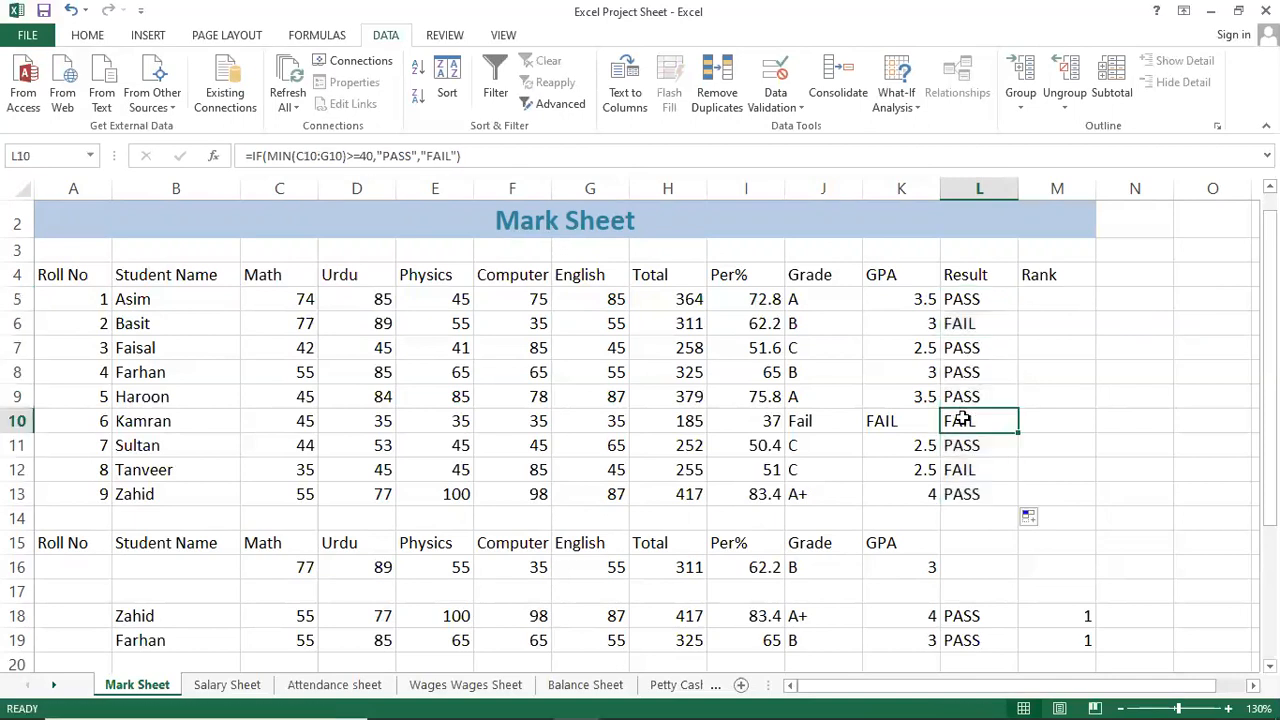
{"action": "left_click", "coordinate": [969, 325]}
{"action": "key", "text": "Left"}
{"action": "key", "text": "Left"}
{"action": "key", "text": "Left"}
{"action": "key", "text": "Left"}
{"action": "key", "text": "Left"}
{"action": "key", "text": "Left"}
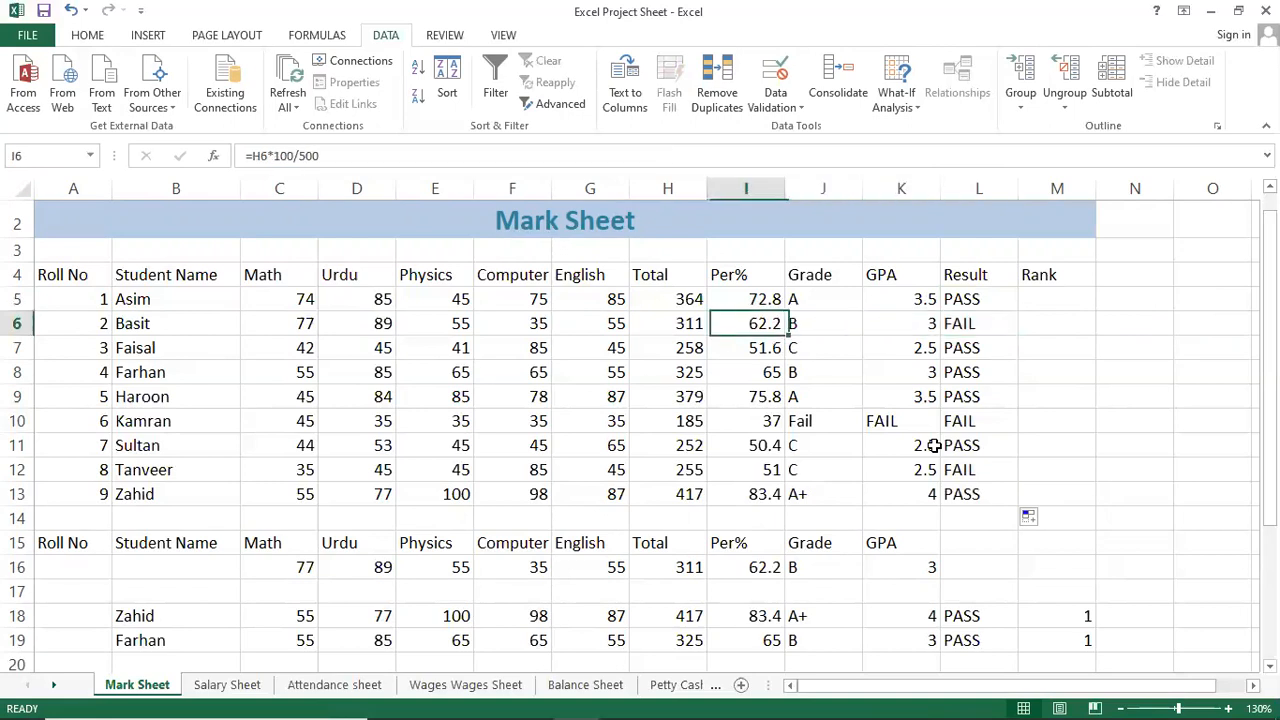
{"action": "key", "text": "Left"}
{"action": "key", "text": "Left"}
{"action": "key", "text": "Left"}
{"action": "key", "text": "Right"}
{"action": "key", "text": "Right"}
{"action": "key", "text": "Right"}
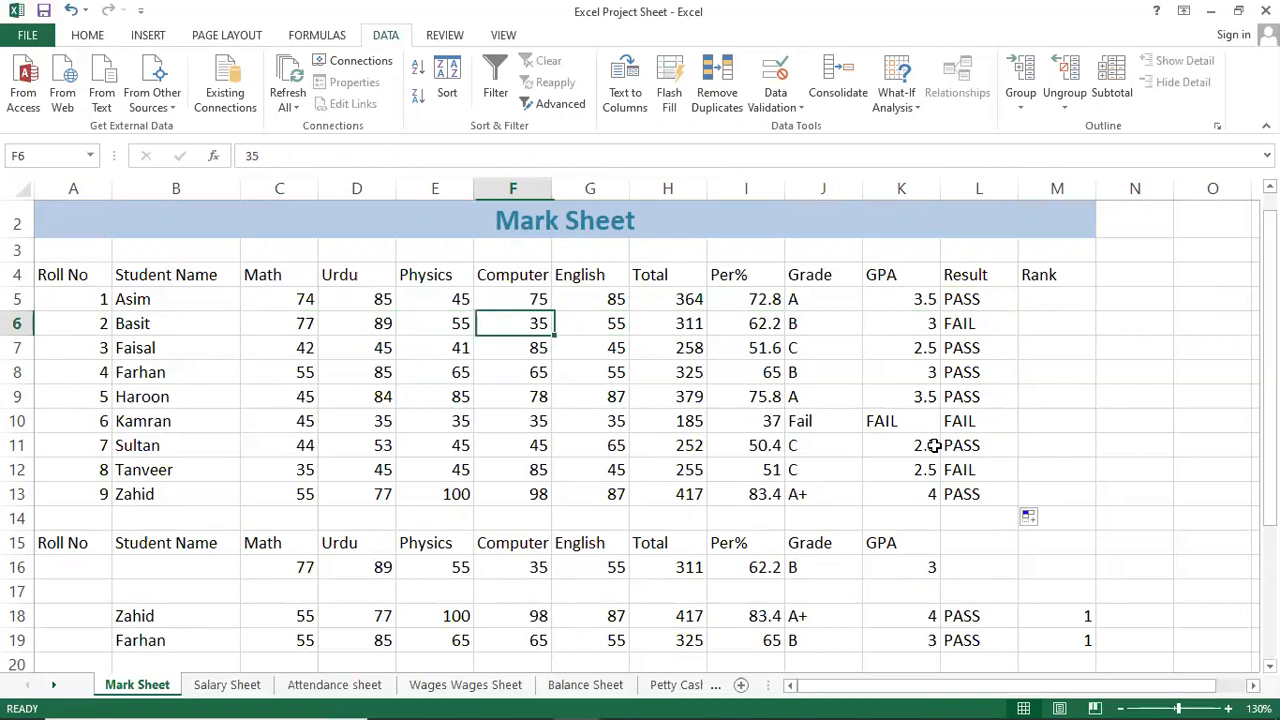
{"action": "key", "text": "Right"}
{"action": "key", "text": "Right"}
{"action": "key", "text": "Right"}
{"action": "key", "text": "Right"}
{"action": "key", "text": "Right"}
{"action": "key", "text": "Right"}
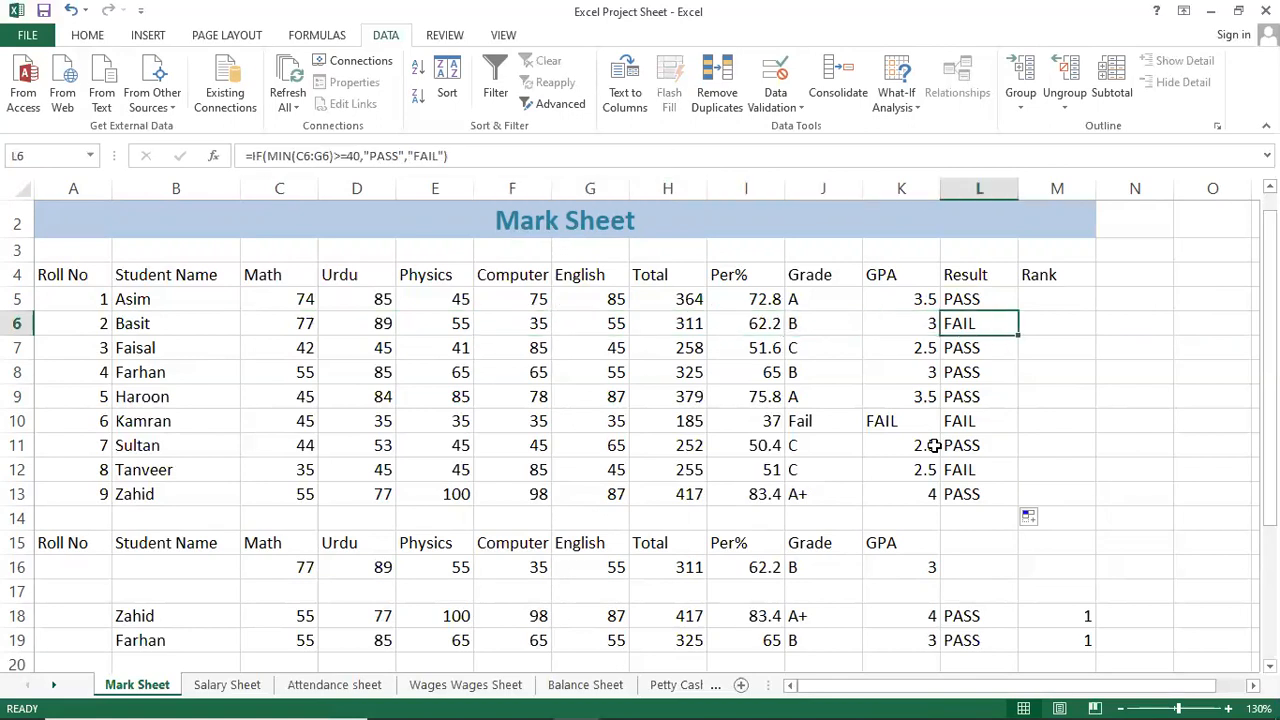
{"action": "key", "text": "Down"}
{"action": "key", "text": "Down"}
{"action": "key", "text": "Down"}
{"action": "key", "text": "Down"}
{"action": "key", "text": "Down"}
{"action": "key", "text": "Left"}
{"action": "key", "text": "Down"}
{"action": "key", "text": "Down"}
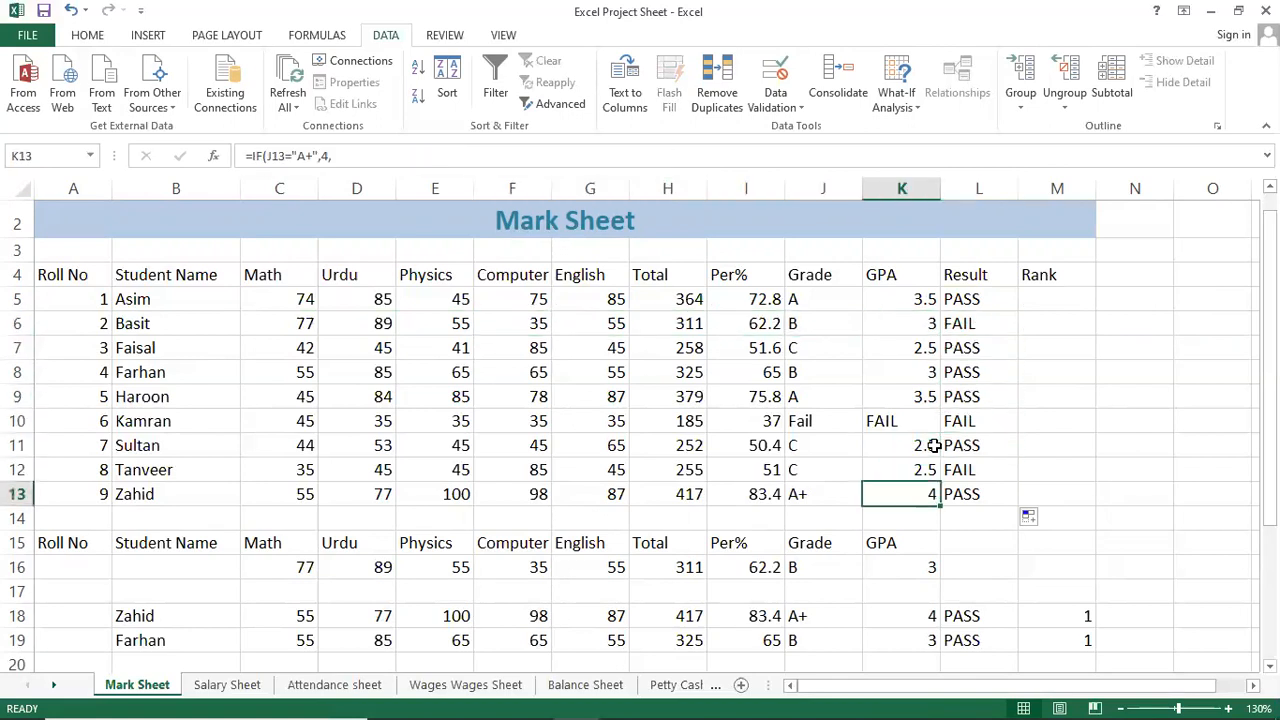
{"action": "key", "text": "Up"}
{"action": "key", "text": "Left"}
{"action": "key", "text": "Left"}
{"action": "key", "text": "Left"}
{"action": "key", "text": "Left"}
{"action": "key", "text": "Left"}
{"action": "key", "text": "Left"}
{"action": "key", "text": "Left"}
{"action": "key", "text": "Left"}
{"action": "key", "text": "Left"}
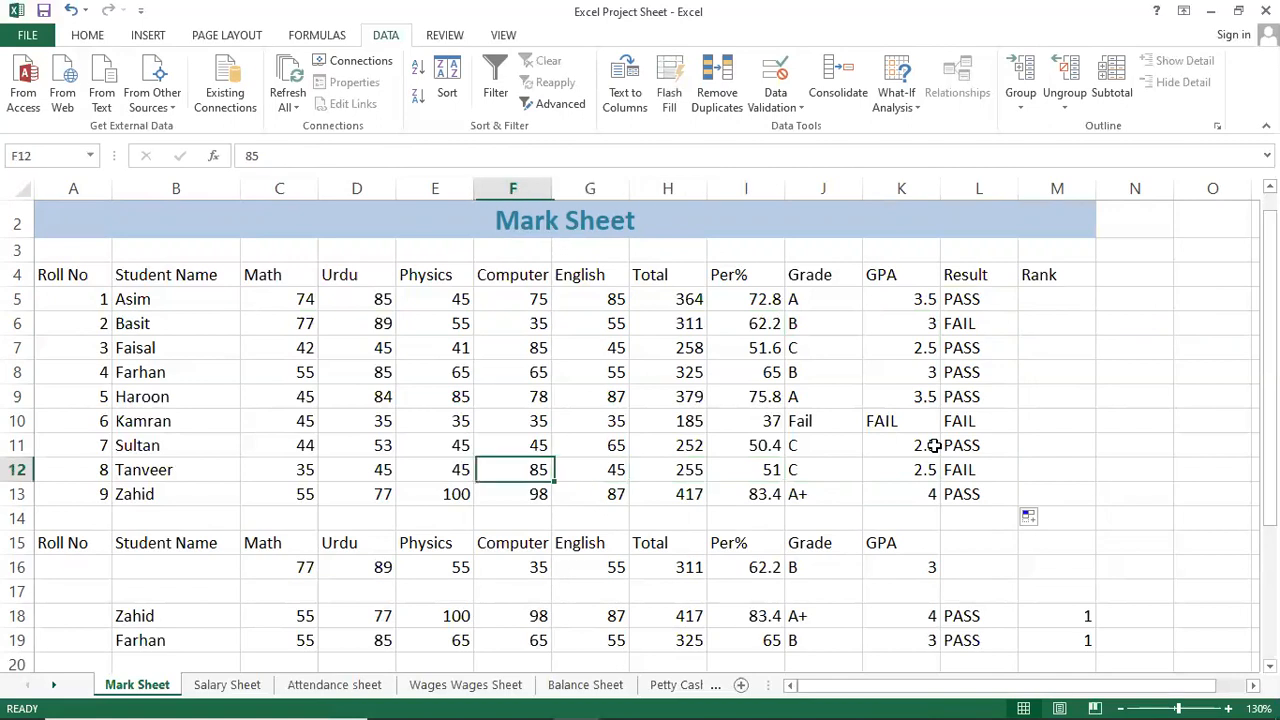
{"action": "key", "text": "Right"}
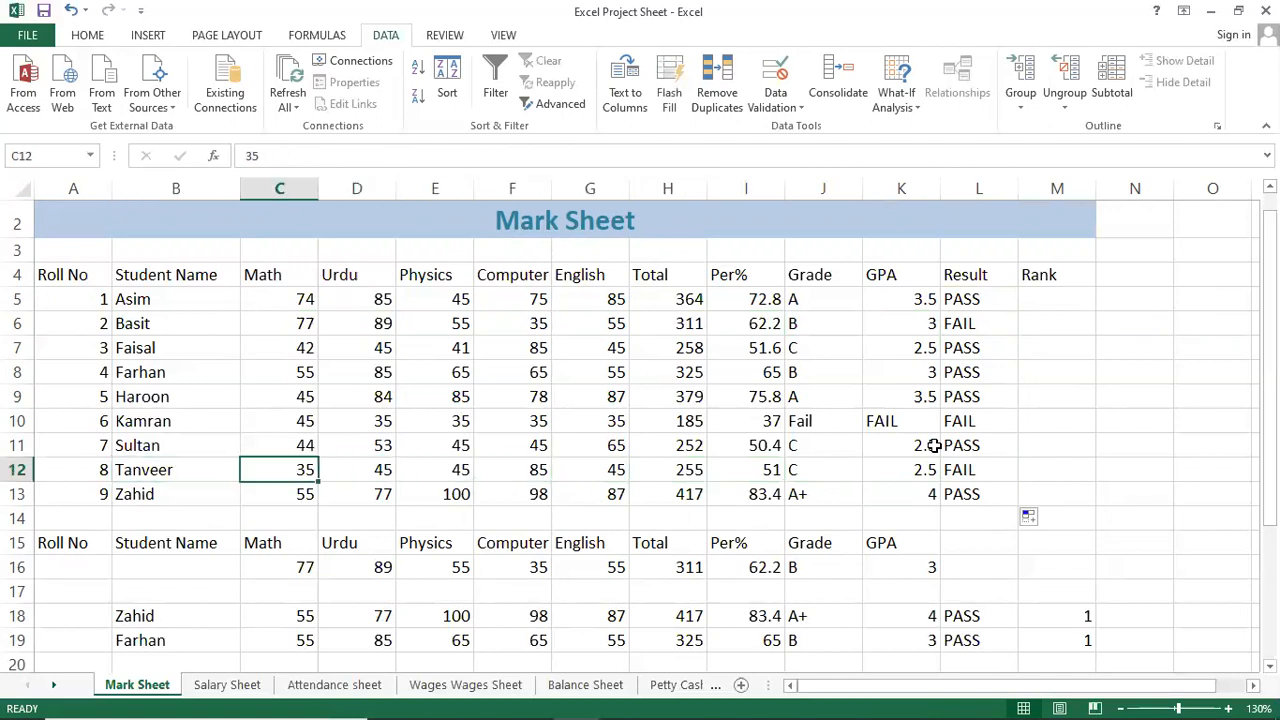
{"action": "type", "text": "40"}
{"action": "key", "text": "Return"}
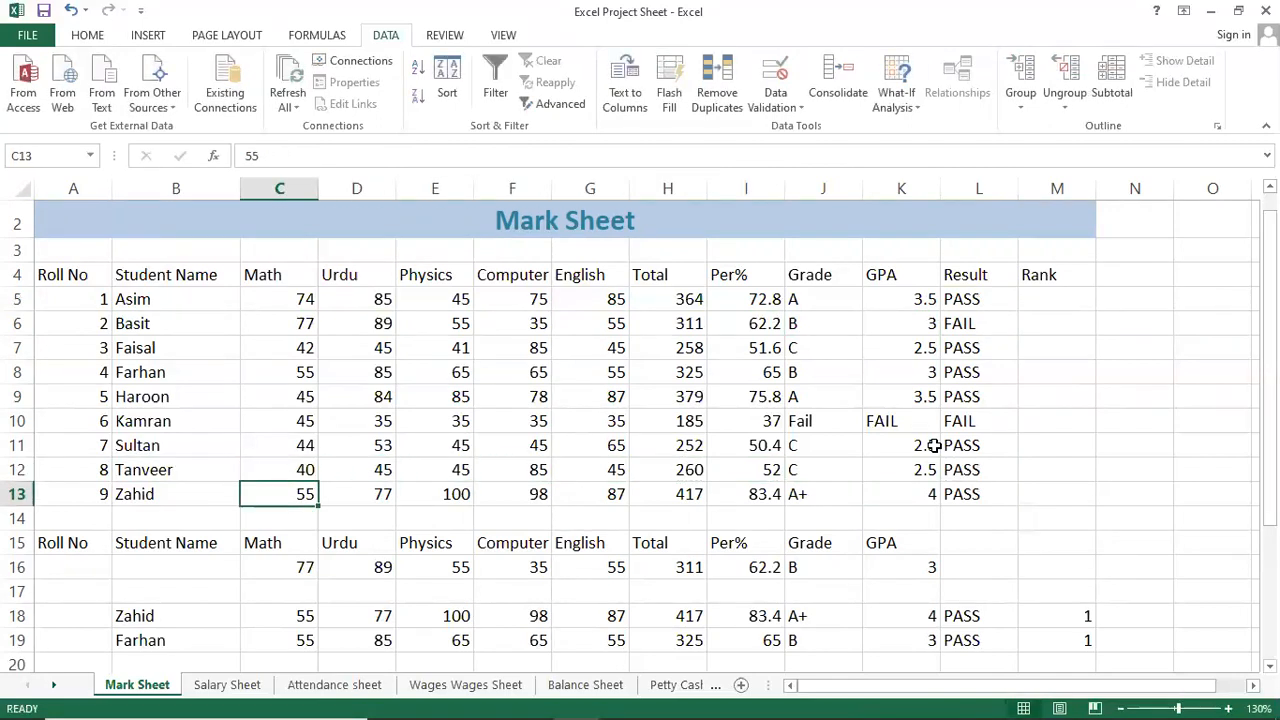
{"action": "key", "text": "Up"}
{"action": "key", "text": "Right"}
{"action": "key", "text": "Right"}
{"action": "key", "text": "Right"}
{"action": "key", "text": "Right"}
{"action": "key", "text": "Up"}
{"action": "key", "text": "Up"}
{"action": "key", "text": "Up"}
{"action": "key", "text": "Up"}
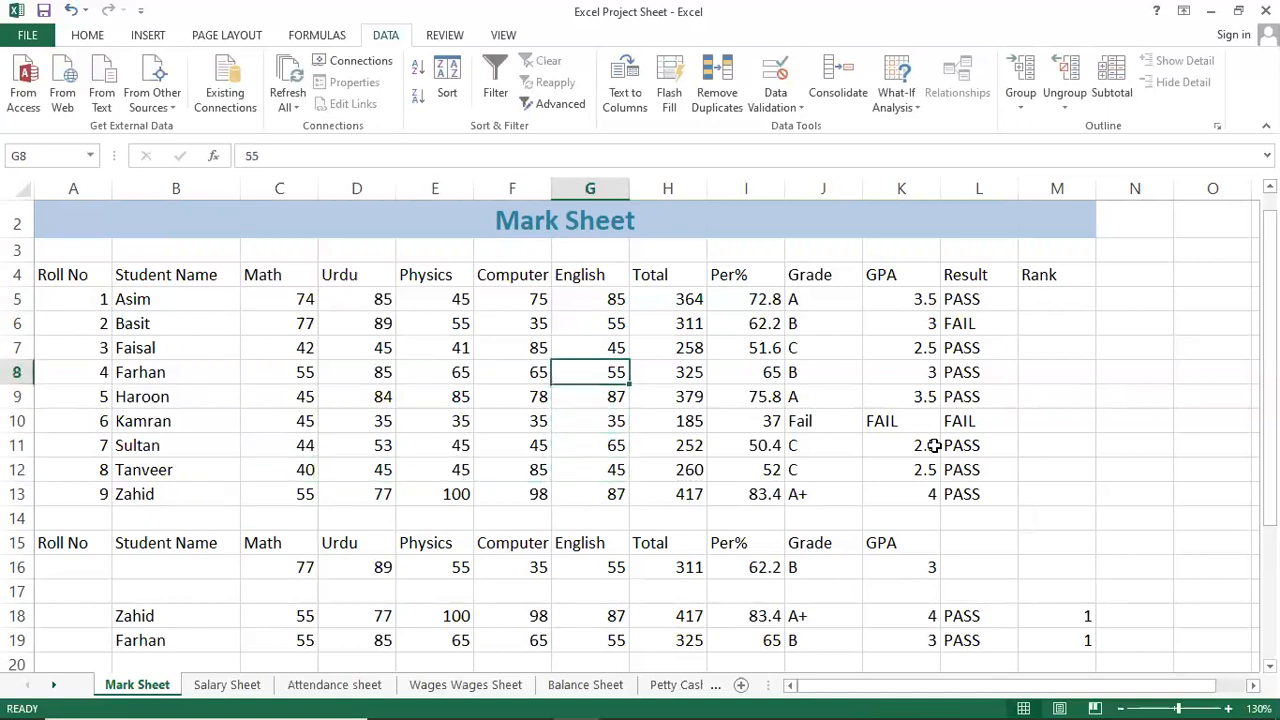
{"action": "key", "text": "Right"}
{"action": "key", "text": "Right"}
{"action": "key", "text": "Right"}
{"action": "key", "text": "Right"}
{"action": "key", "text": "Right"}
{"action": "key", "text": "Up"}
{"action": "key", "text": "Up"}
{"action": "key", "text": "Up"}
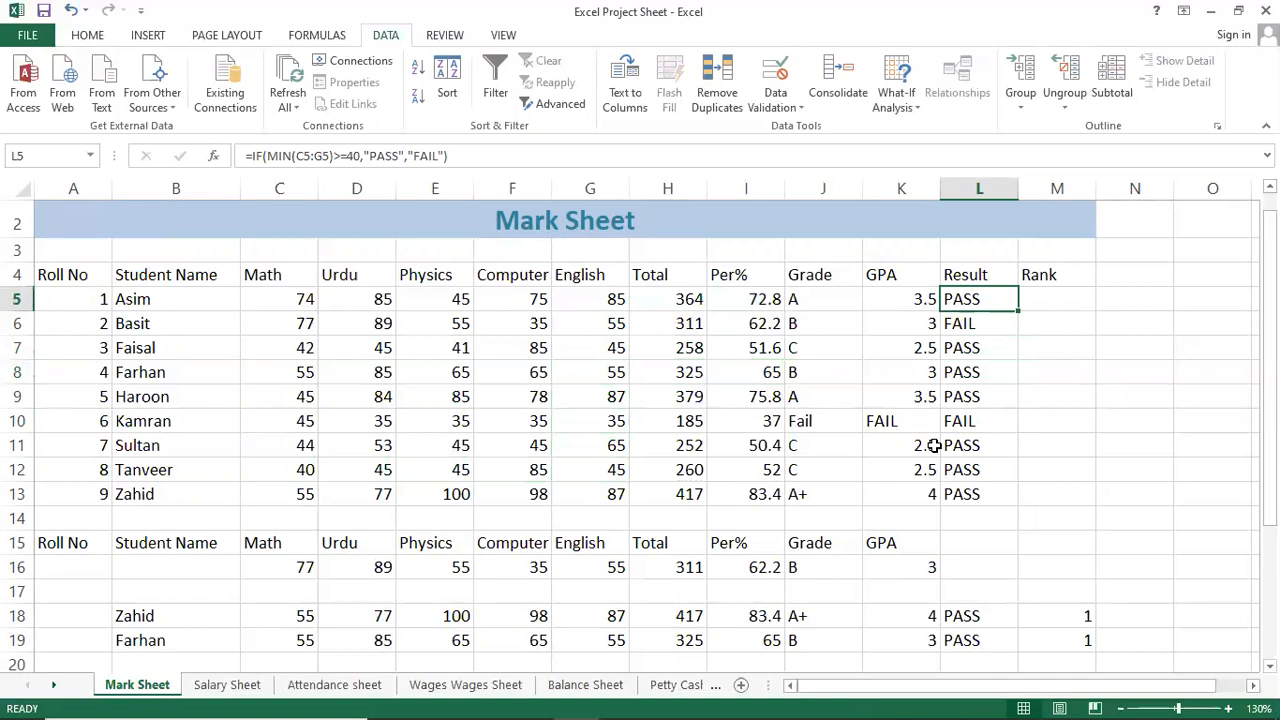
{"action": "key", "text": "Down"}
{"action": "key", "text": "Down"}
{"action": "key", "text": "Down"}
{"action": "key", "text": "Down"}
{"action": "key", "text": "Down"}
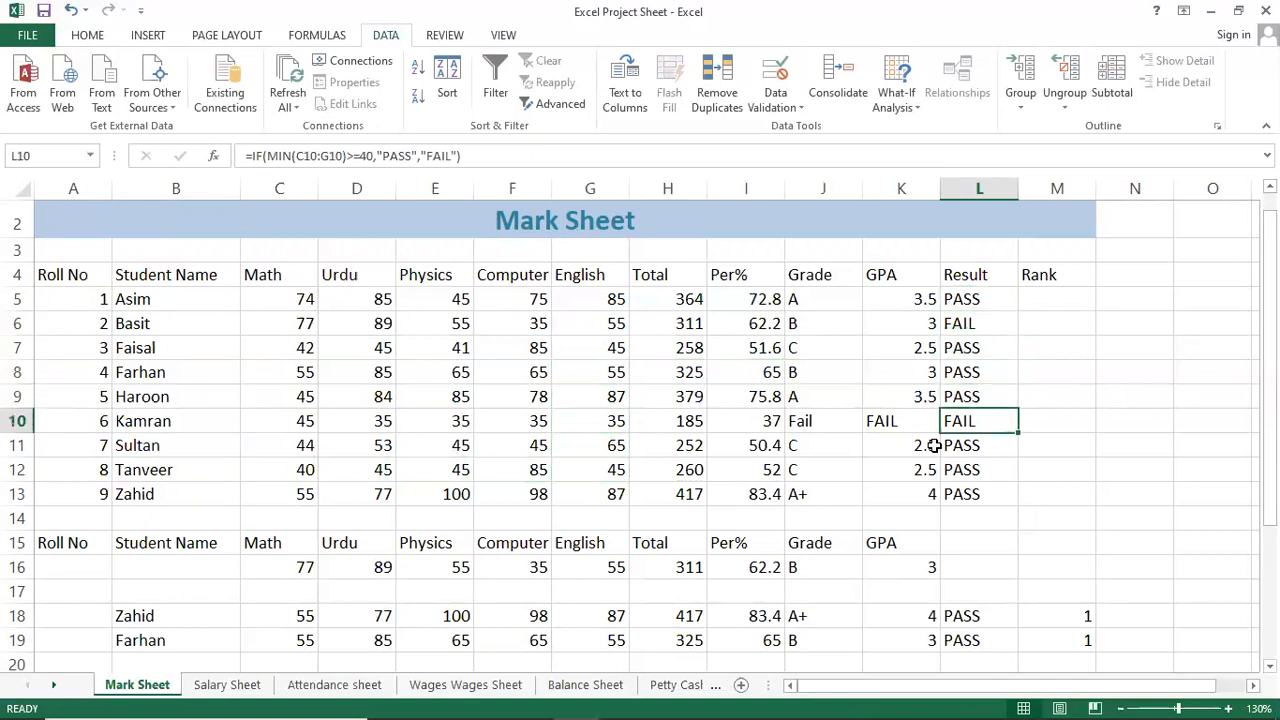
{"action": "key", "text": "Up"}
{"action": "key", "text": "Up"}
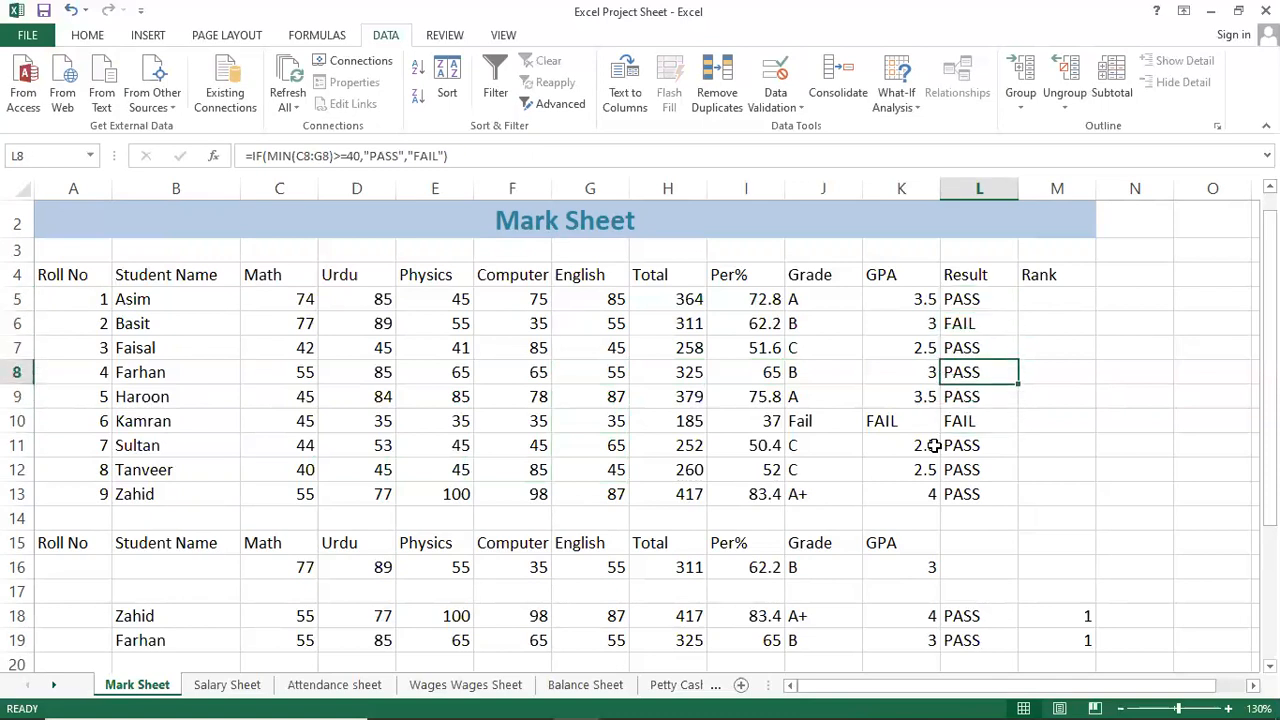
{"action": "key", "text": "Up"}
{"action": "key", "text": "Up"}
{"action": "key", "text": "Up"}
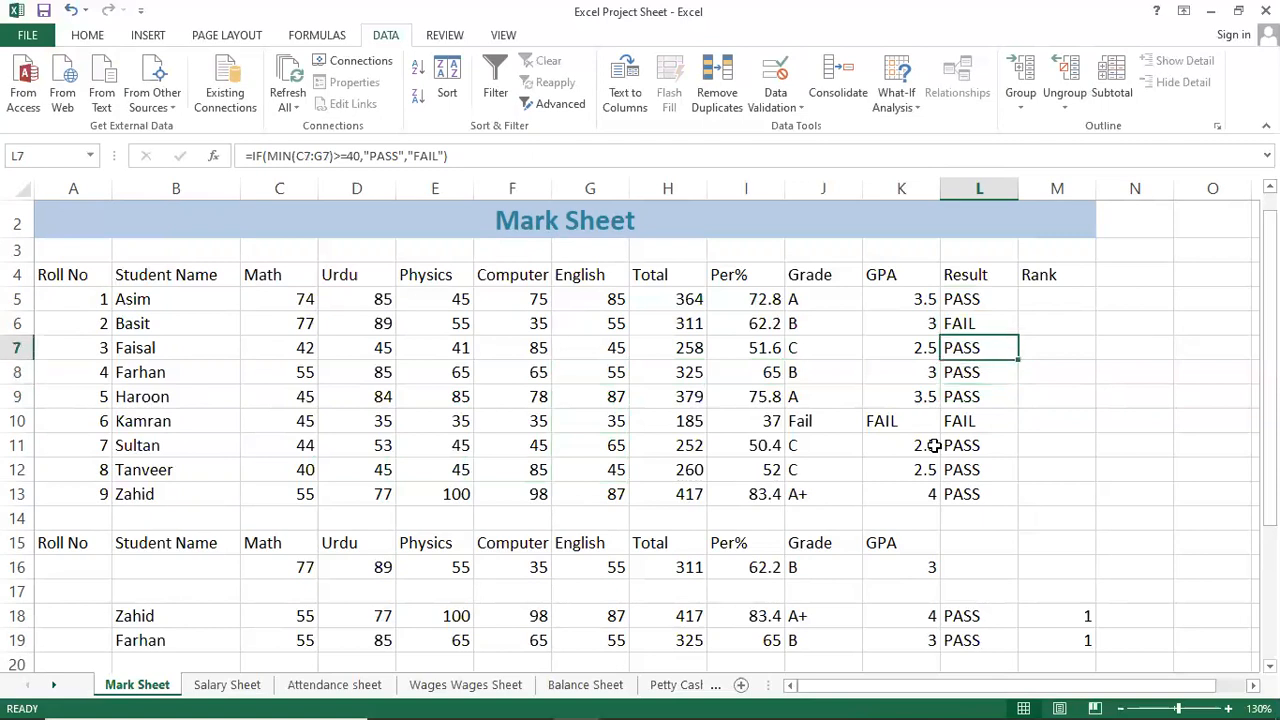
{"action": "key", "text": "F2"}
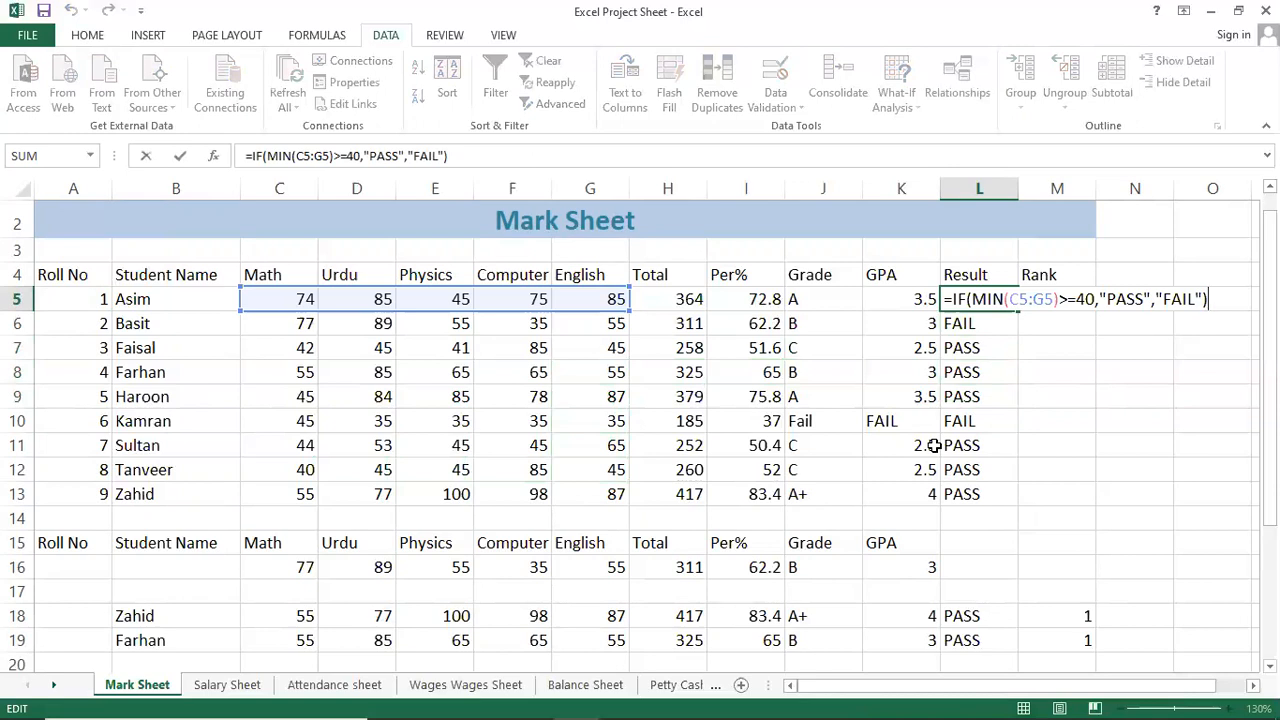
{"action": "key", "text": "Left"}
{"action": "key", "text": "Left"}
{"action": "key", "text": "Left"}
{"action": "key", "text": "Left"}
{"action": "key", "text": "Left"}
{"action": "key", "text": "Left"}
{"action": "key", "text": "Left"}
{"action": "key", "text": "Left"}
{"action": "key", "text": "Left"}
{"action": "key", "text": "Left"}
{"action": "key", "text": "Left"}
{"action": "key", "text": "Left"}
{"action": "key", "text": "Left"}
{"action": "key", "text": "Left"}
{"action": "key", "text": "Left"}
{"action": "key", "text": "Left"}
{"action": "key", "text": "Left"}
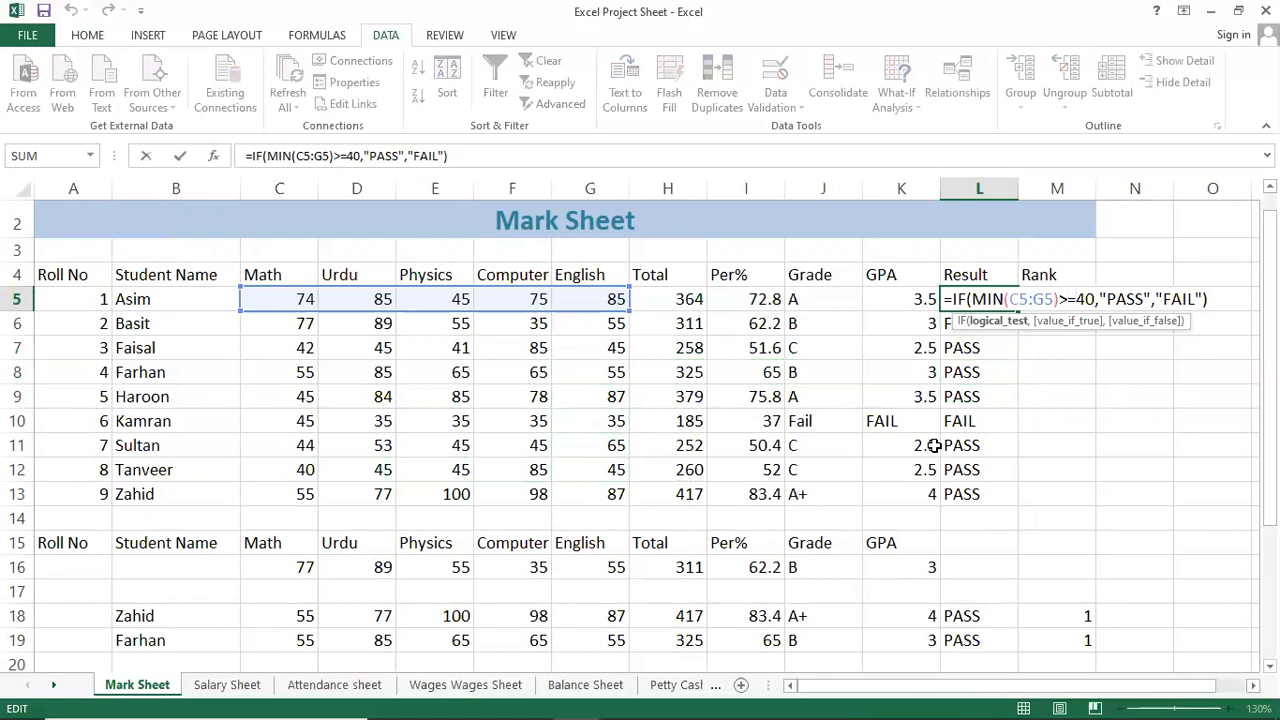
{"action": "key", "text": "Right"}
{"action": "key", "text": "Right"}
{"action": "key", "text": "Right"}
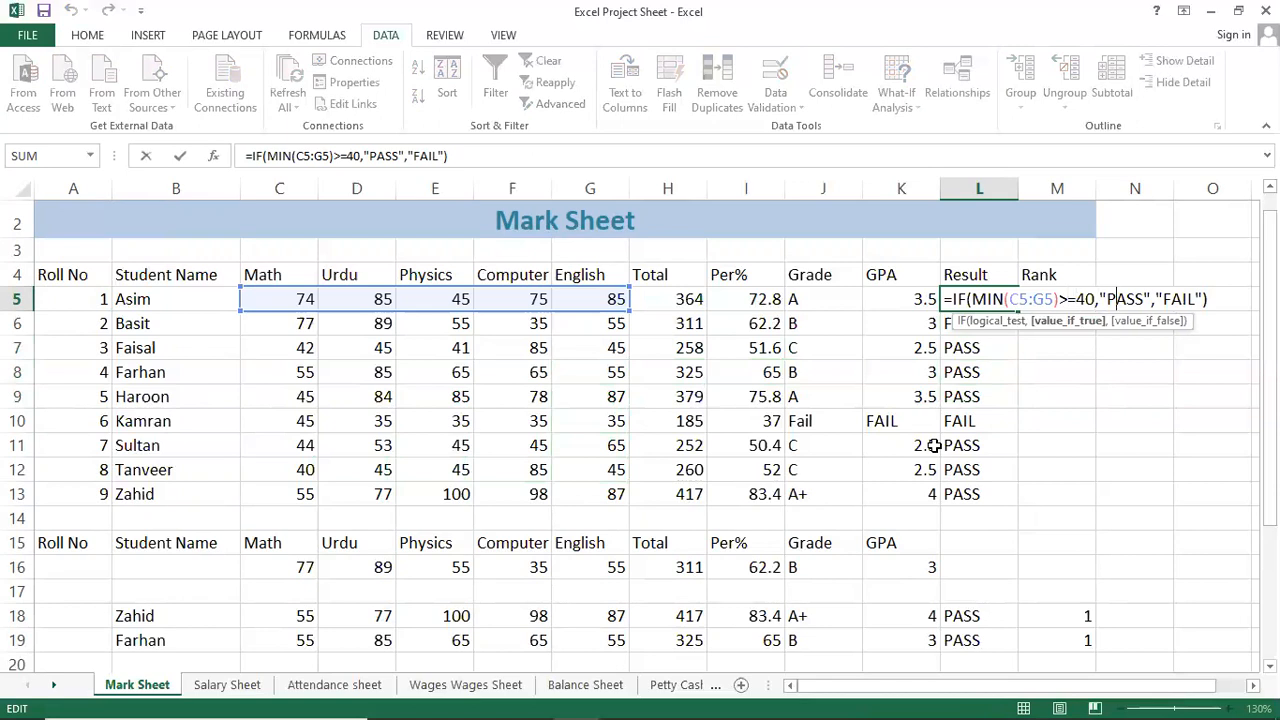
{"action": "key", "text": "Right"}
{"action": "key", "text": "Right"}
{"action": "key", "text": "Right"}
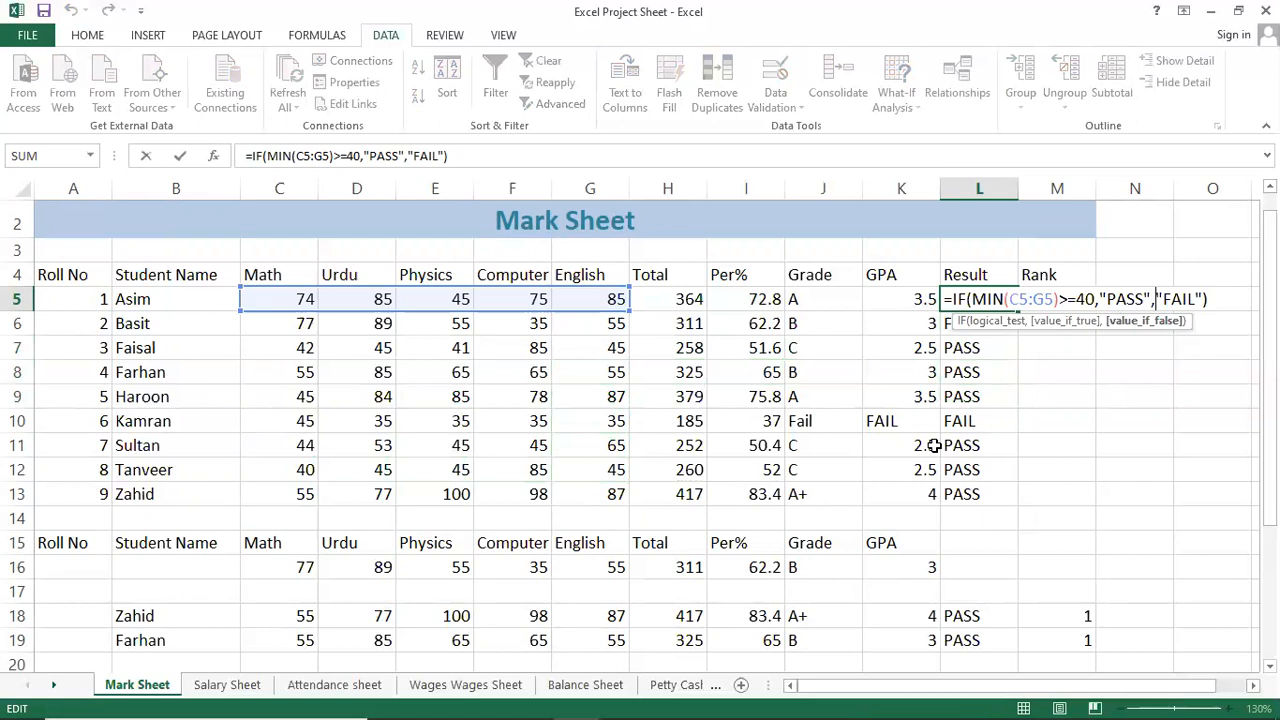
{"action": "key", "text": "Return"}
{"action": "key", "text": "Up"}
{"action": "key", "text": "Right"}
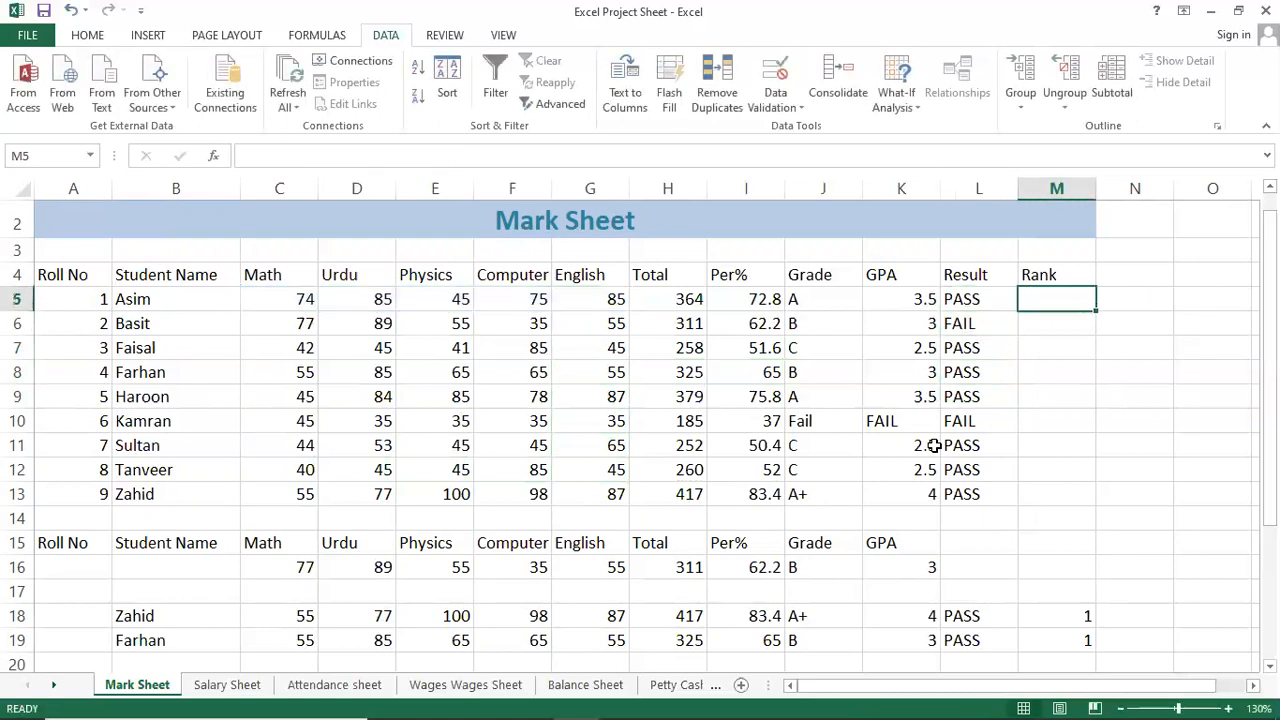
{"action": "mouse_move", "coordinate": [517, 712]}
{"action": "left_click", "coordinate": [621, 701]}
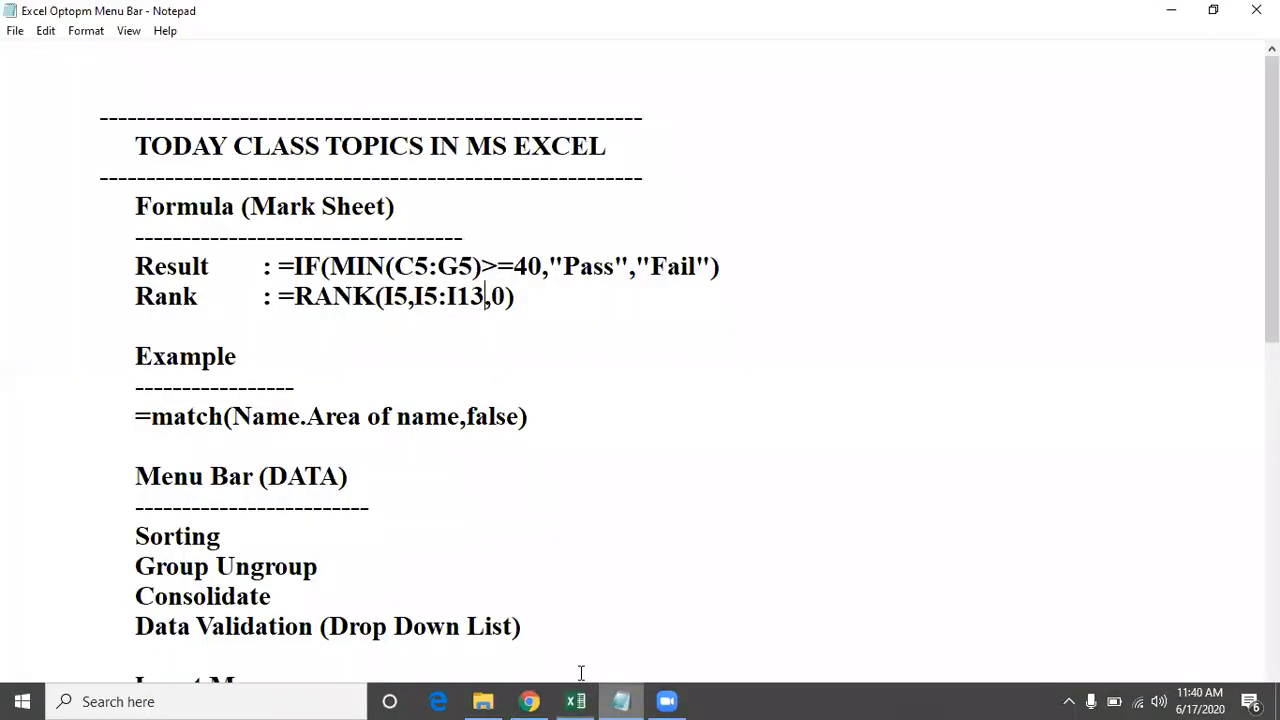
{"action": "left_click", "coordinate": [392, 296]}
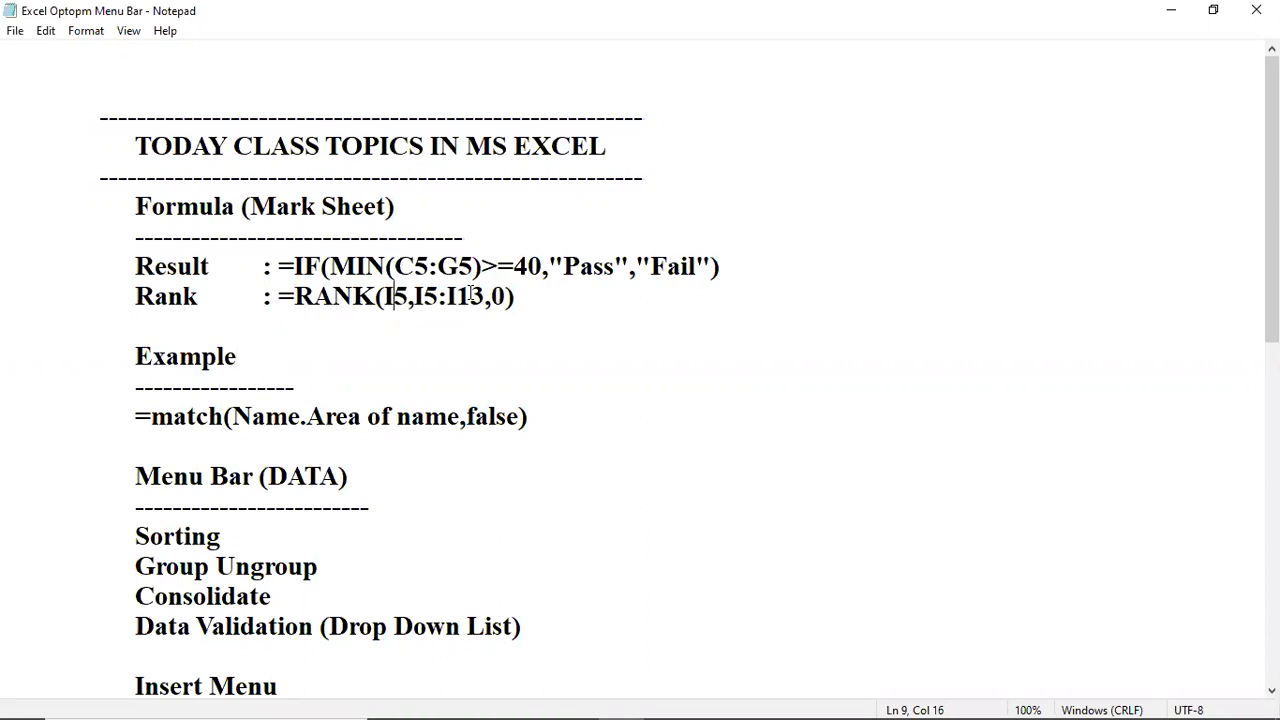
{"action": "mouse_move", "coordinate": [695, 692]}
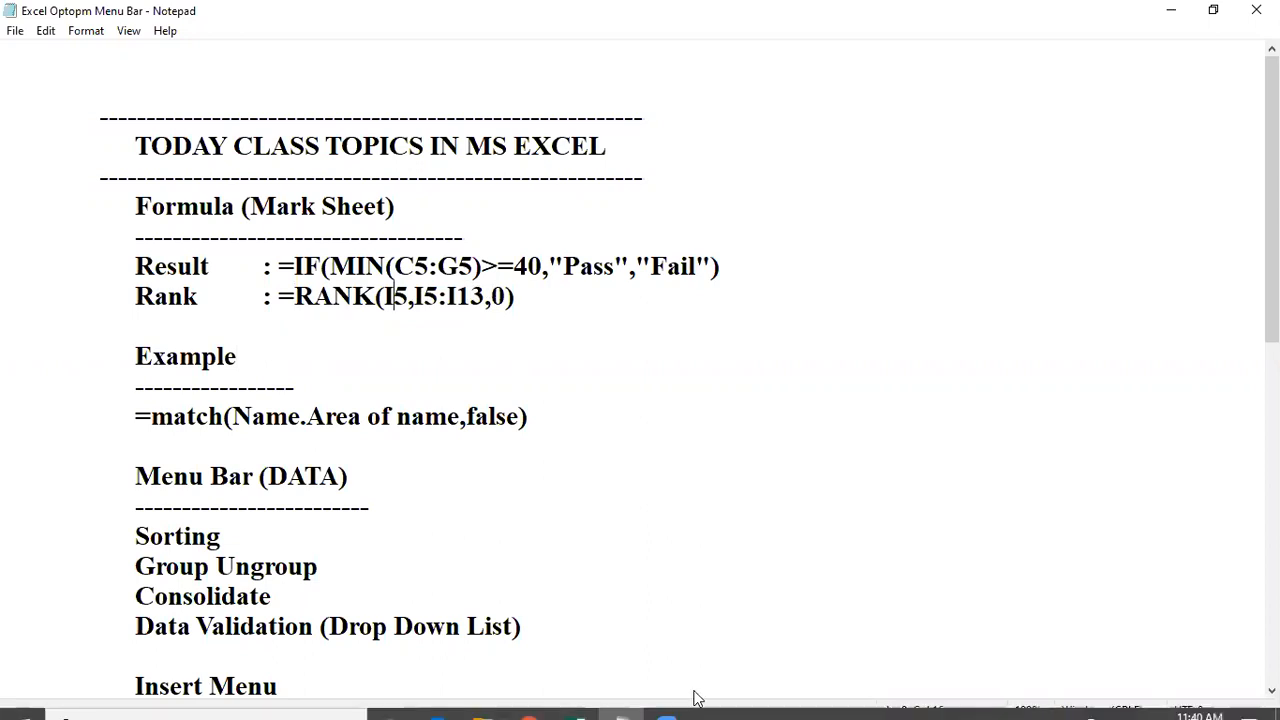
{"action": "left_click", "coordinate": [634, 693]}
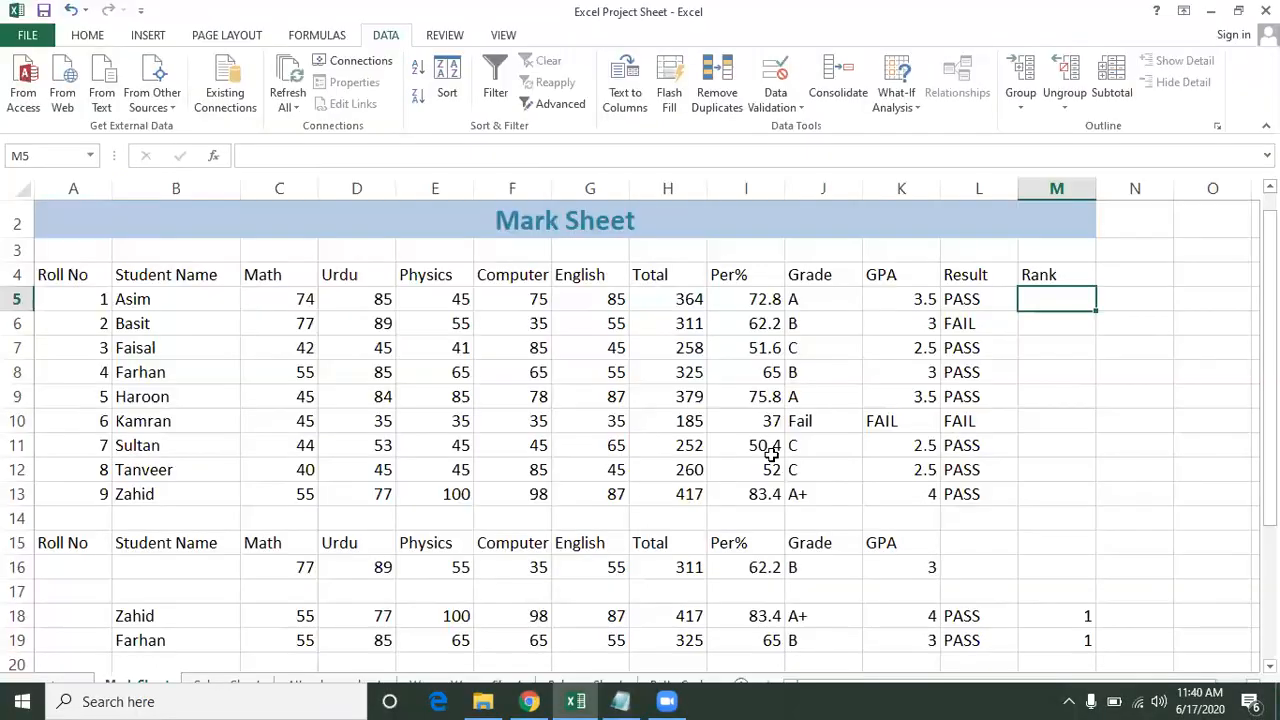
Rank Asim's Per% in M5 with =RANK(I5,I5:I13,0) and fill it down to M13.
{"action": "left_click", "coordinate": [1054, 294]}
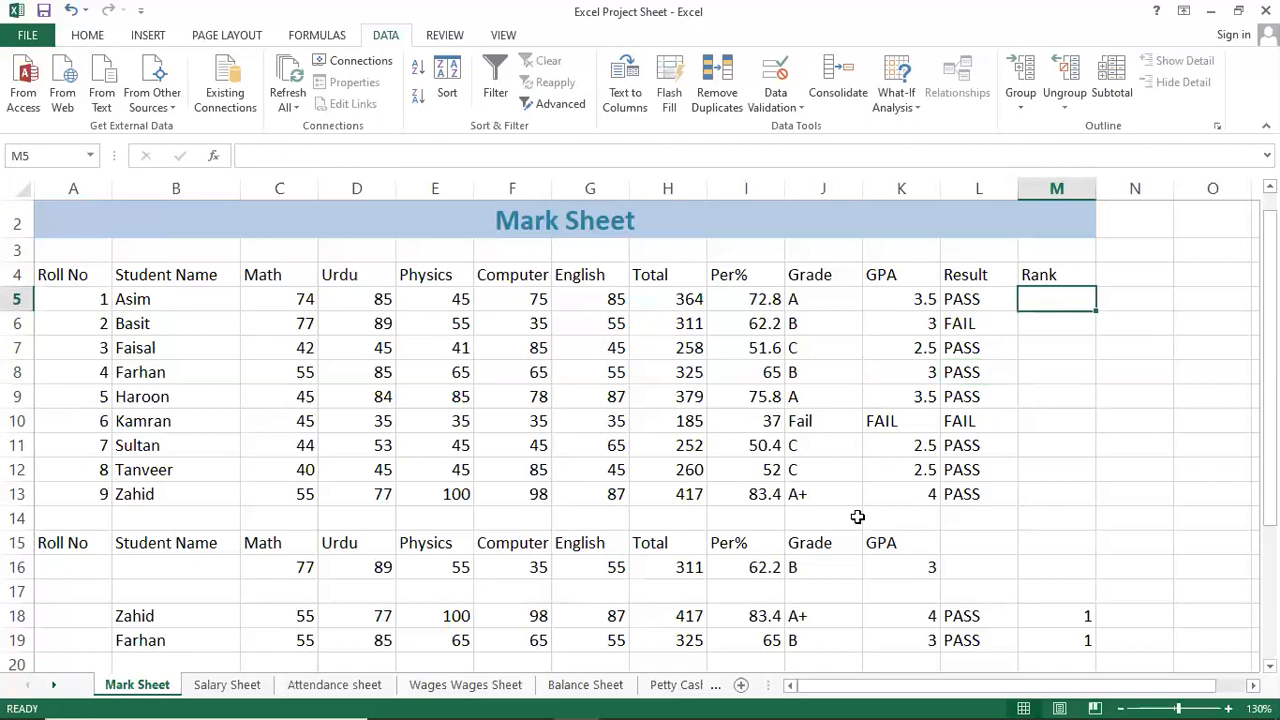
{"action": "type", "text": "=RAN"}
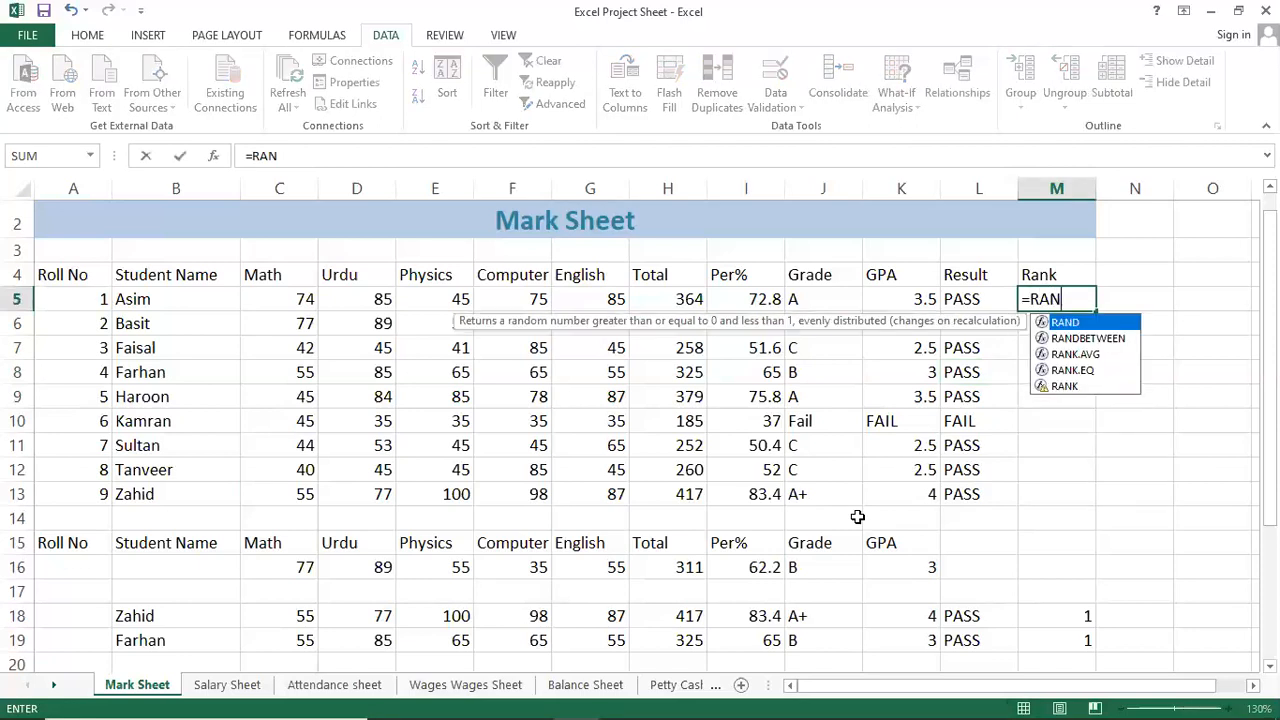
{"action": "type", "text": "K"}
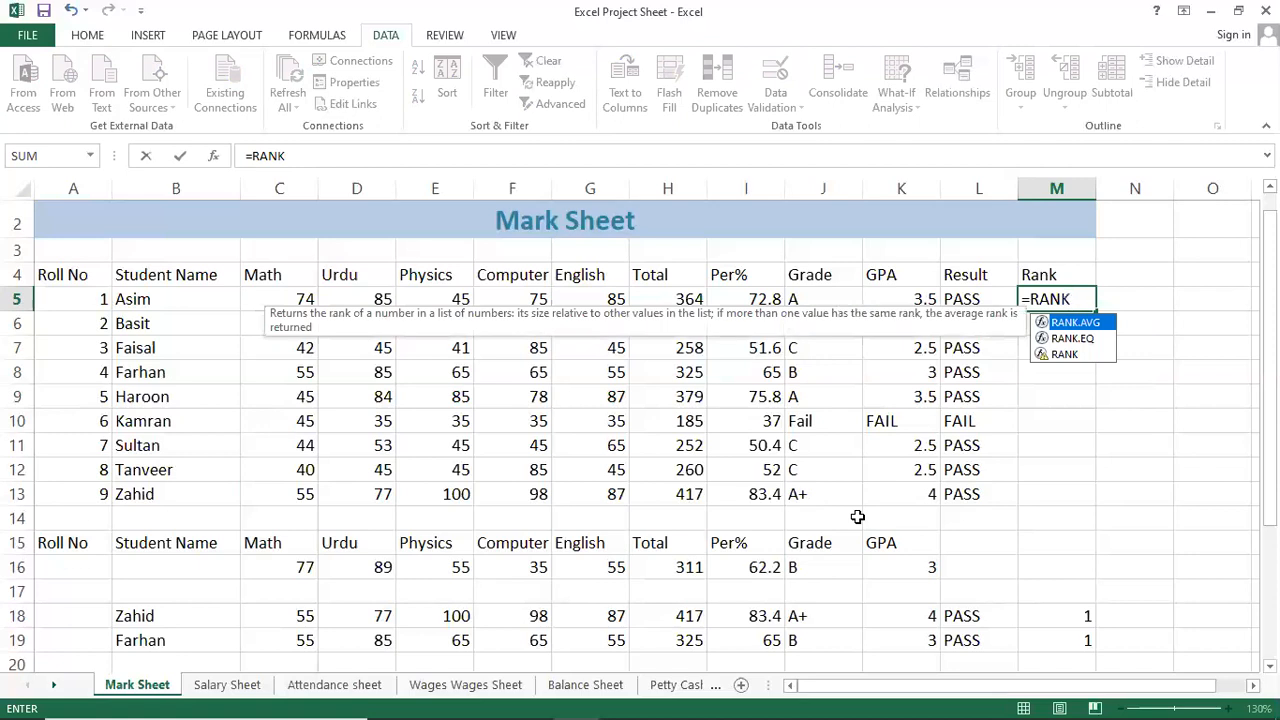
{"action": "key", "text": "Down"}
{"action": "key", "text": "Down"}
{"action": "key", "text": "Tab"}
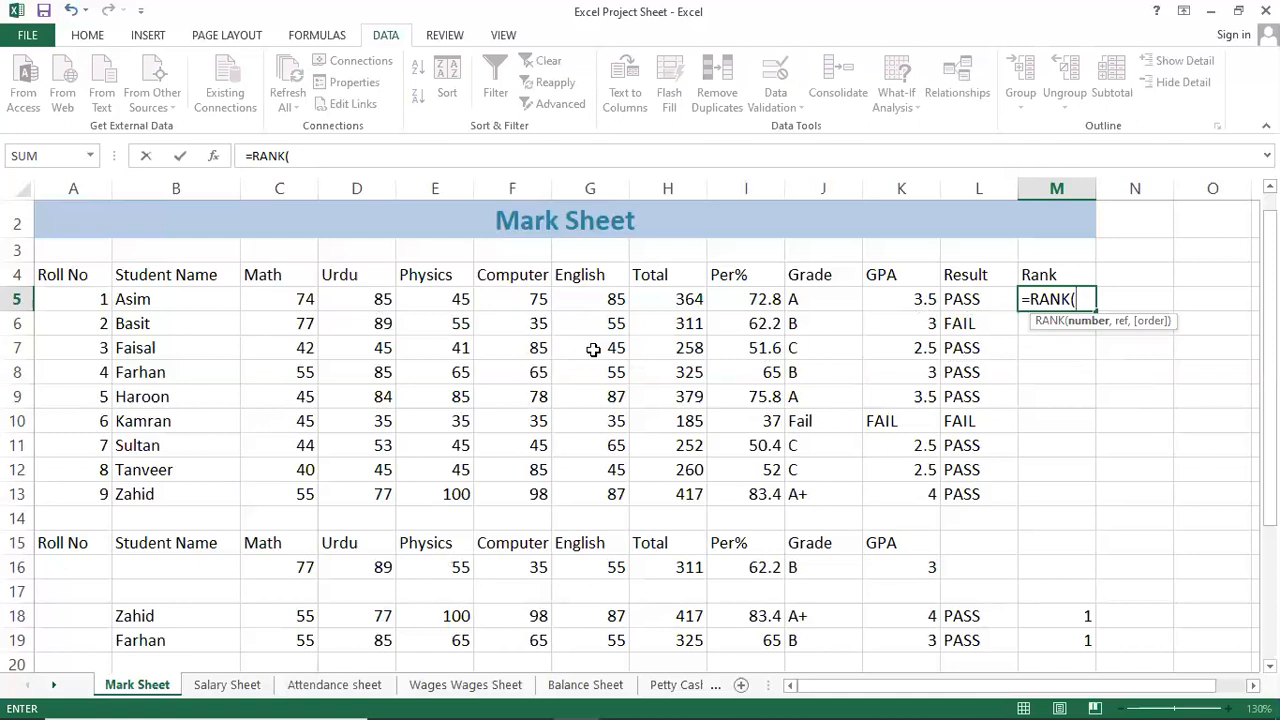
{"action": "left_click", "coordinate": [760, 296]}
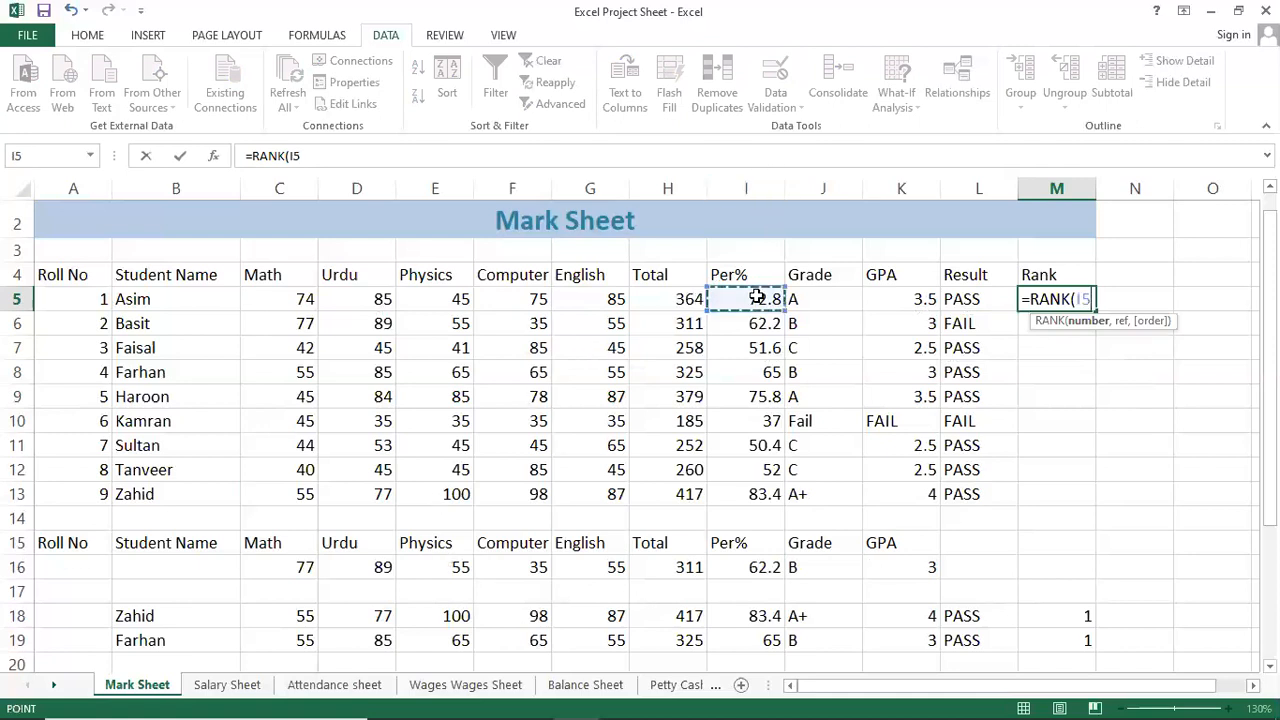
{"action": "type", "text": ","}
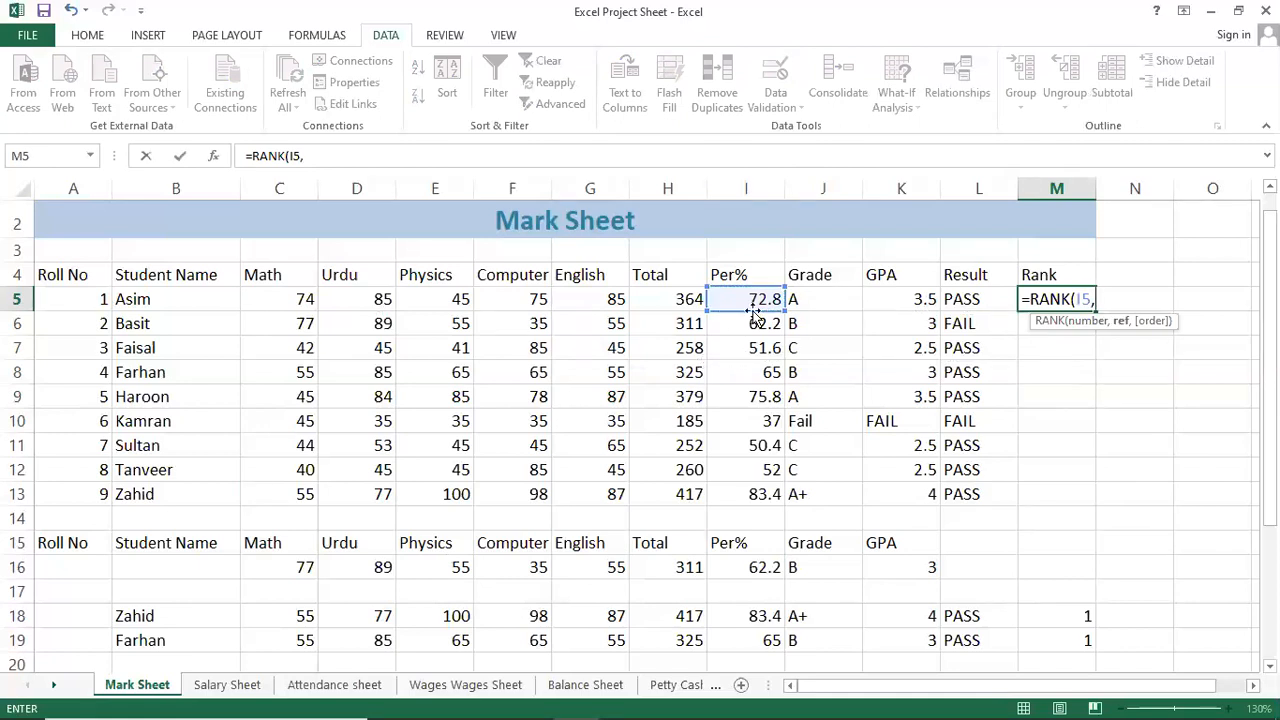
{"action": "left_click_drag", "start_coordinate": [752, 296], "coordinate": [745, 493]}
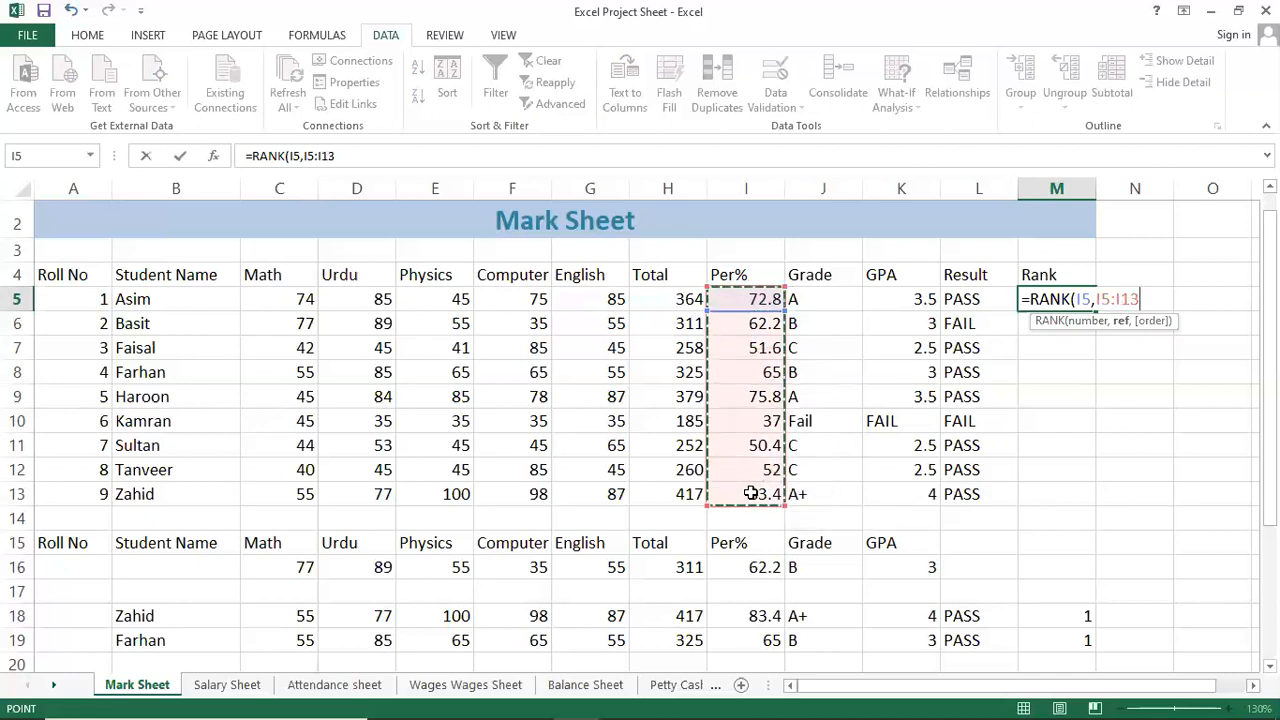
{"action": "type", "text": ",0)"}
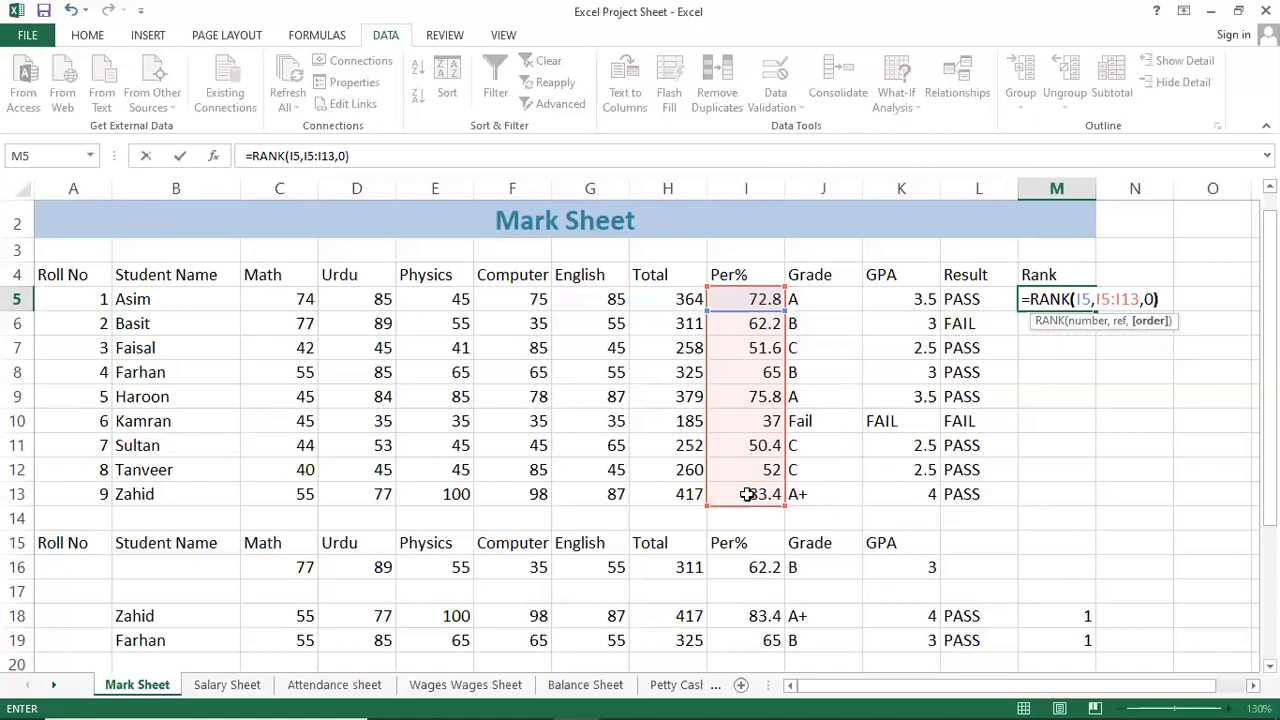
{"action": "key", "text": "Return"}
{"action": "key", "text": "Up"}
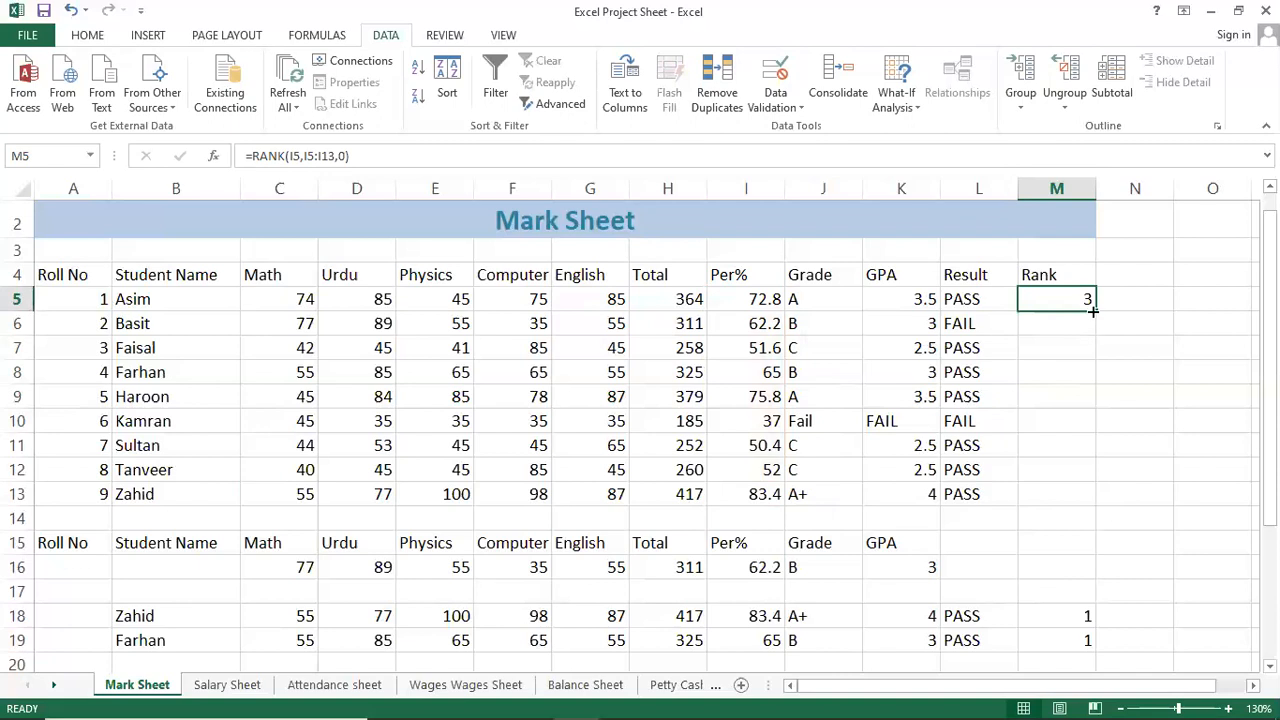
{"action": "left_click_drag", "start_coordinate": [1093, 308], "coordinate": [1099, 517]}
Check each student's rank formula in M6:M13 and re-enter Asim's rank formula in M5.
{"action": "left_click", "coordinate": [1058, 494]}
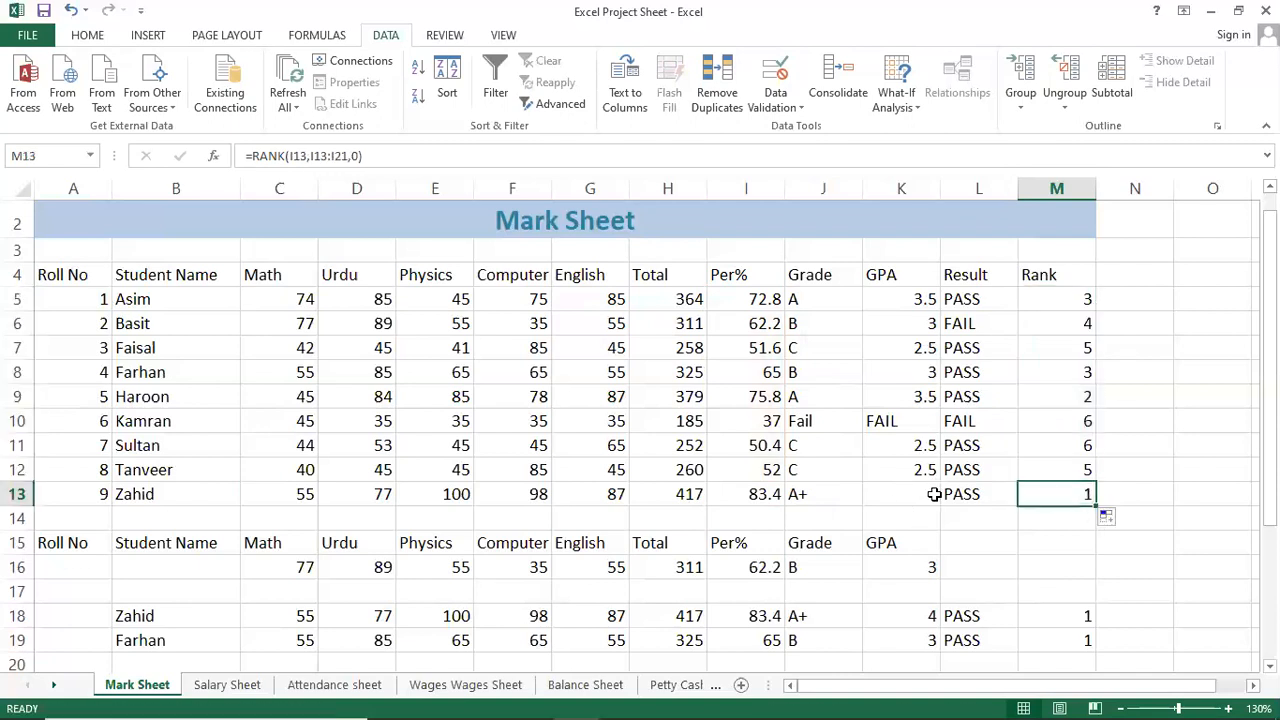
{"action": "left_click", "coordinate": [1074, 440]}
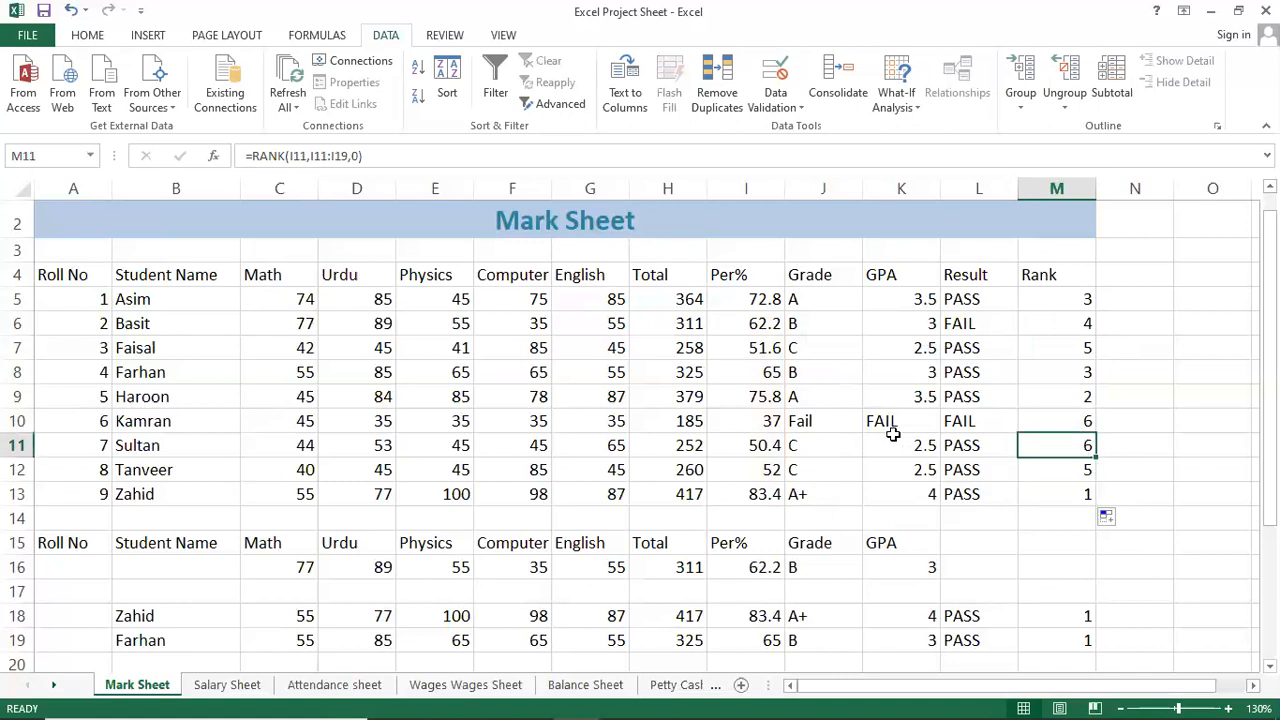
{"action": "left_click", "coordinate": [1056, 418]}
{"action": "left_click", "coordinate": [1063, 392]}
{"action": "left_click", "coordinate": [1064, 372]}
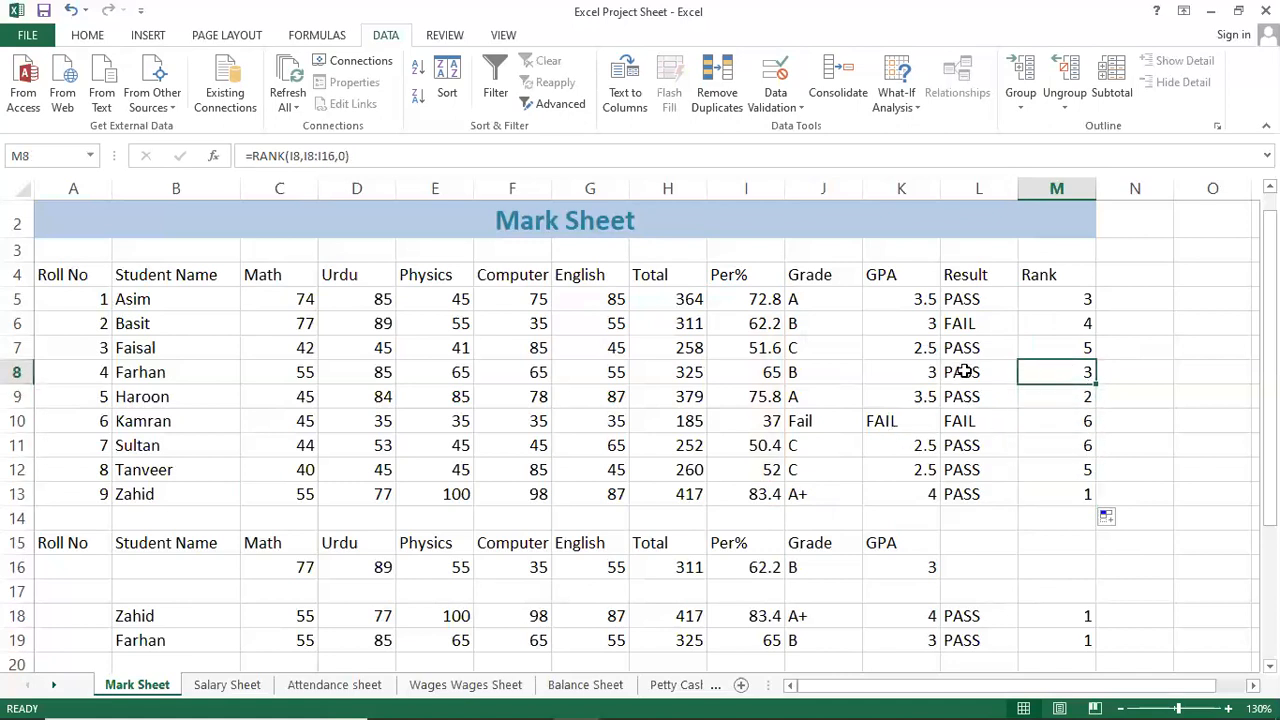
{"action": "left_click", "coordinate": [1080, 318]}
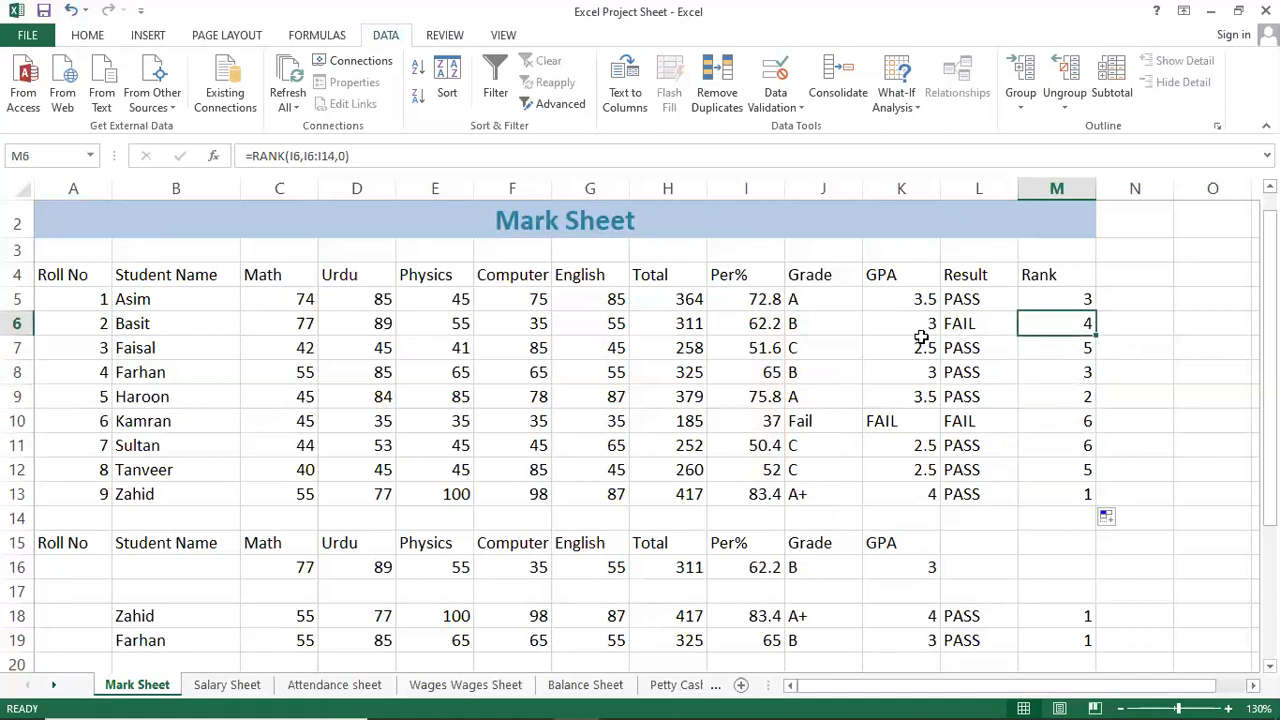
{"action": "left_click", "coordinate": [1058, 390]}
{"action": "left_click", "coordinate": [1086, 489]}
{"action": "left_click", "coordinate": [1046, 423]}
{"action": "left_click", "coordinate": [1058, 366]}
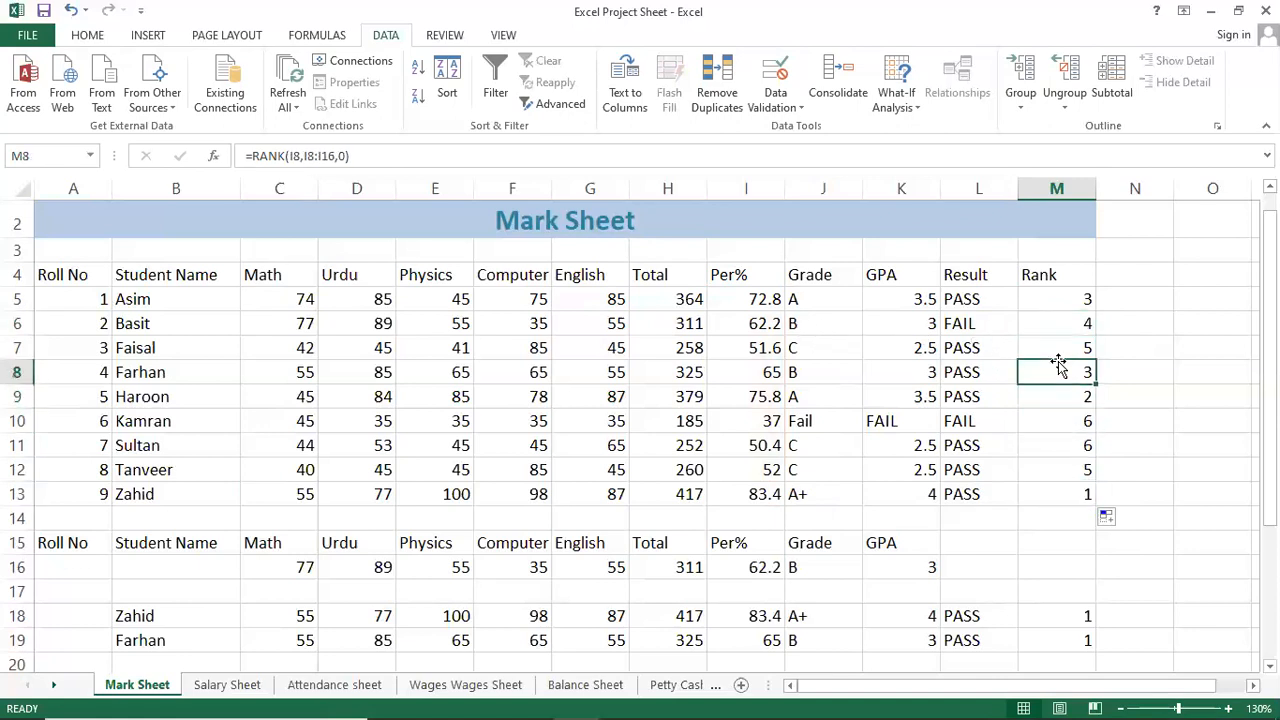
{"action": "left_click", "coordinate": [815, 404]}
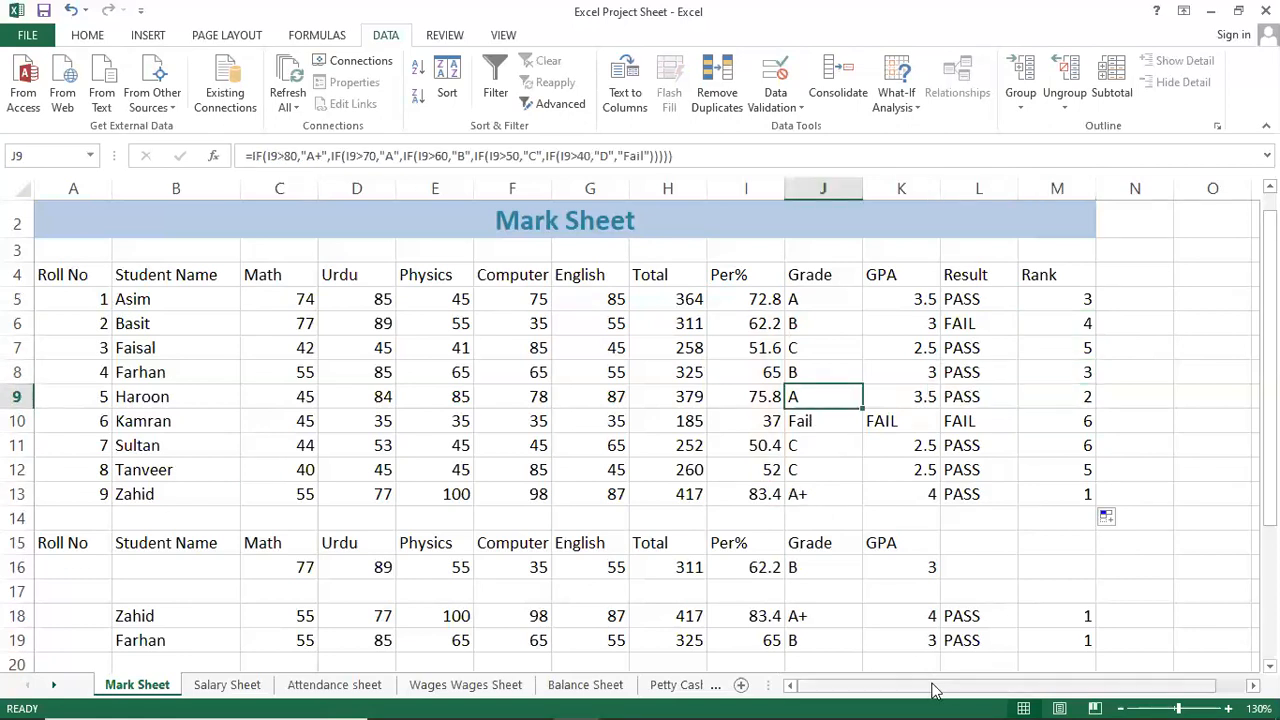
{"action": "left_click", "coordinate": [1059, 298]}
{"action": "double_click", "coordinate": [1059, 298]}
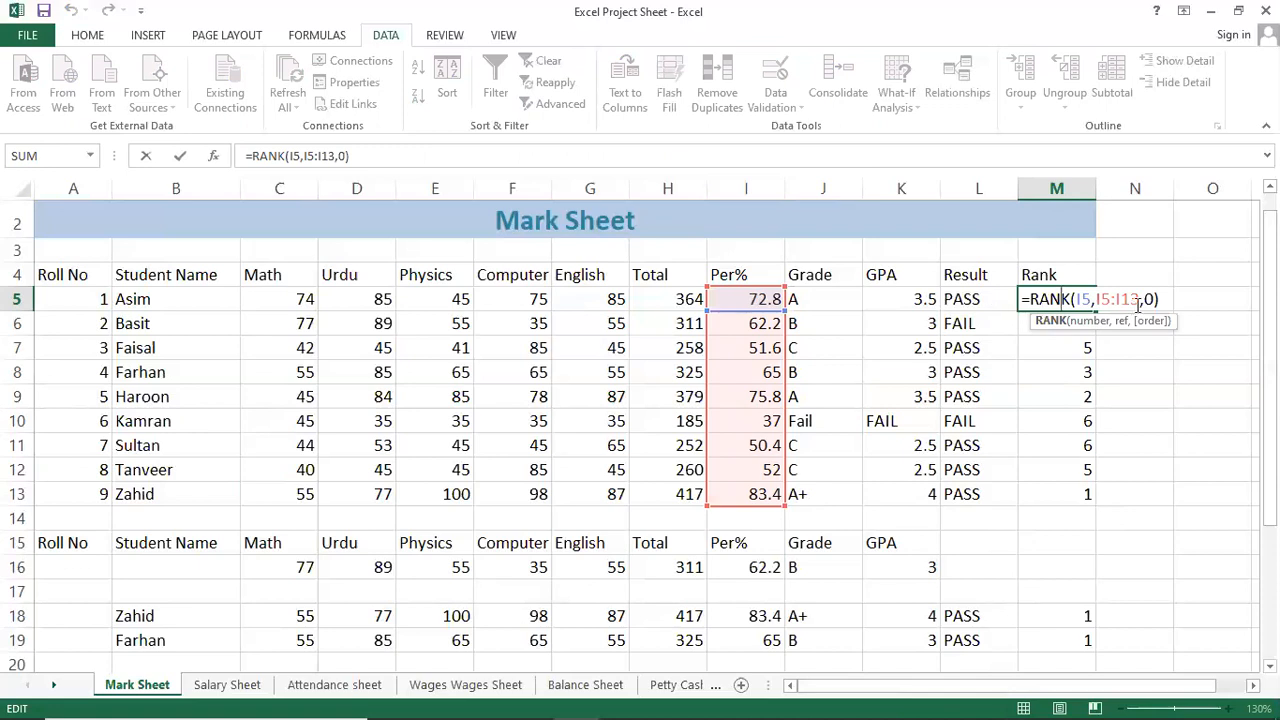
{"action": "key", "text": "Return"}
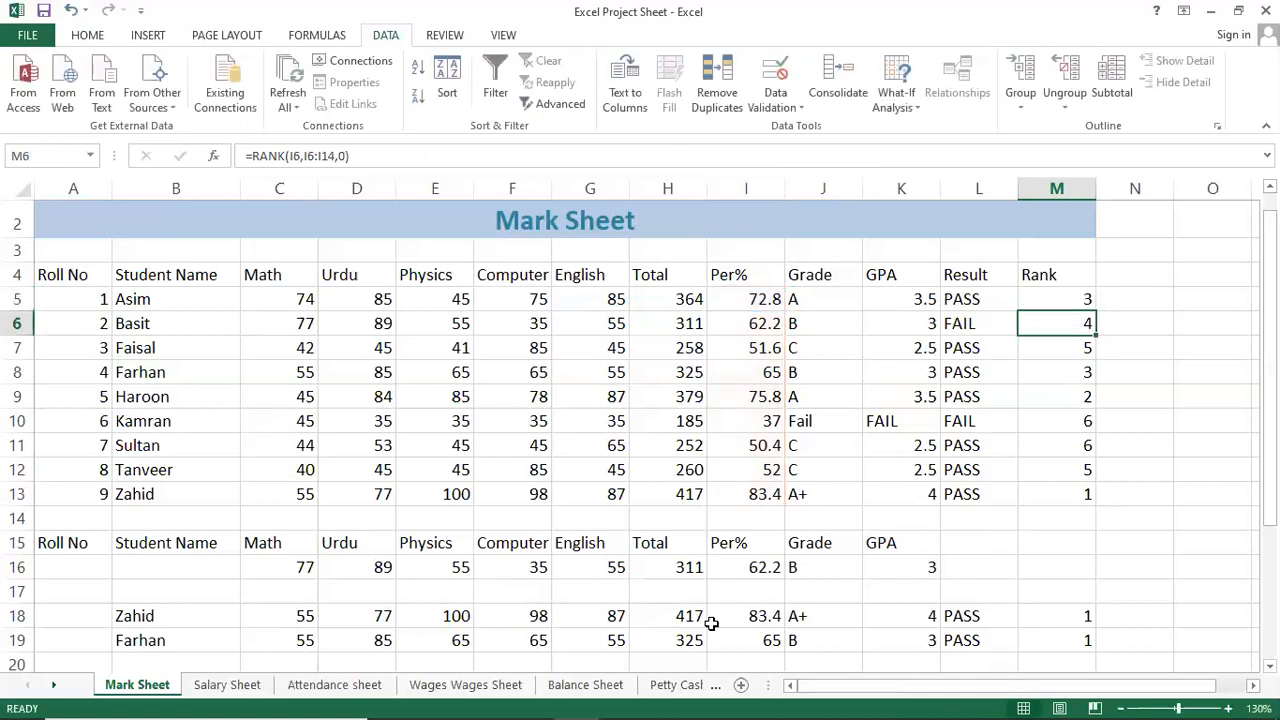
Look over the student names and empty cell B16, then bring up the Notepad class notes.
{"action": "left_click", "coordinate": [349, 527]}
{"action": "left_click", "coordinate": [210, 561]}
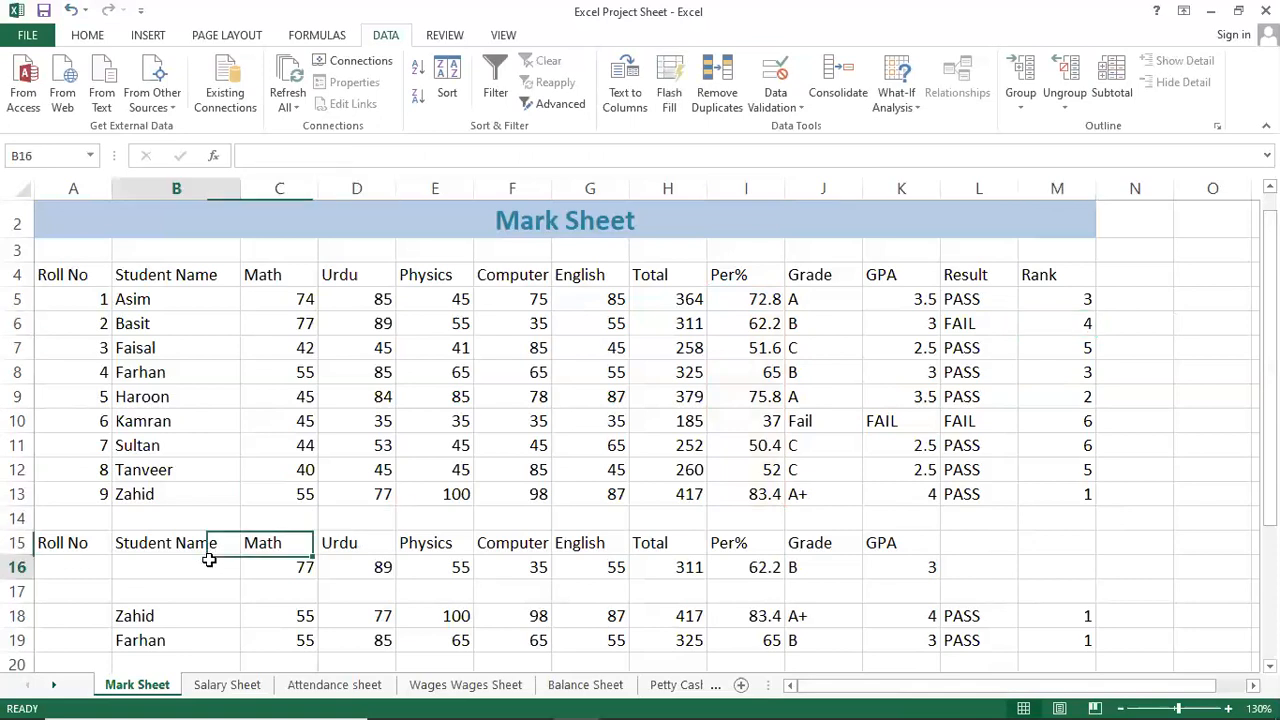
{"action": "left_click", "coordinate": [40, 540]}
{"action": "left_click", "coordinate": [168, 540]}
{"action": "left_click", "coordinate": [170, 566]}
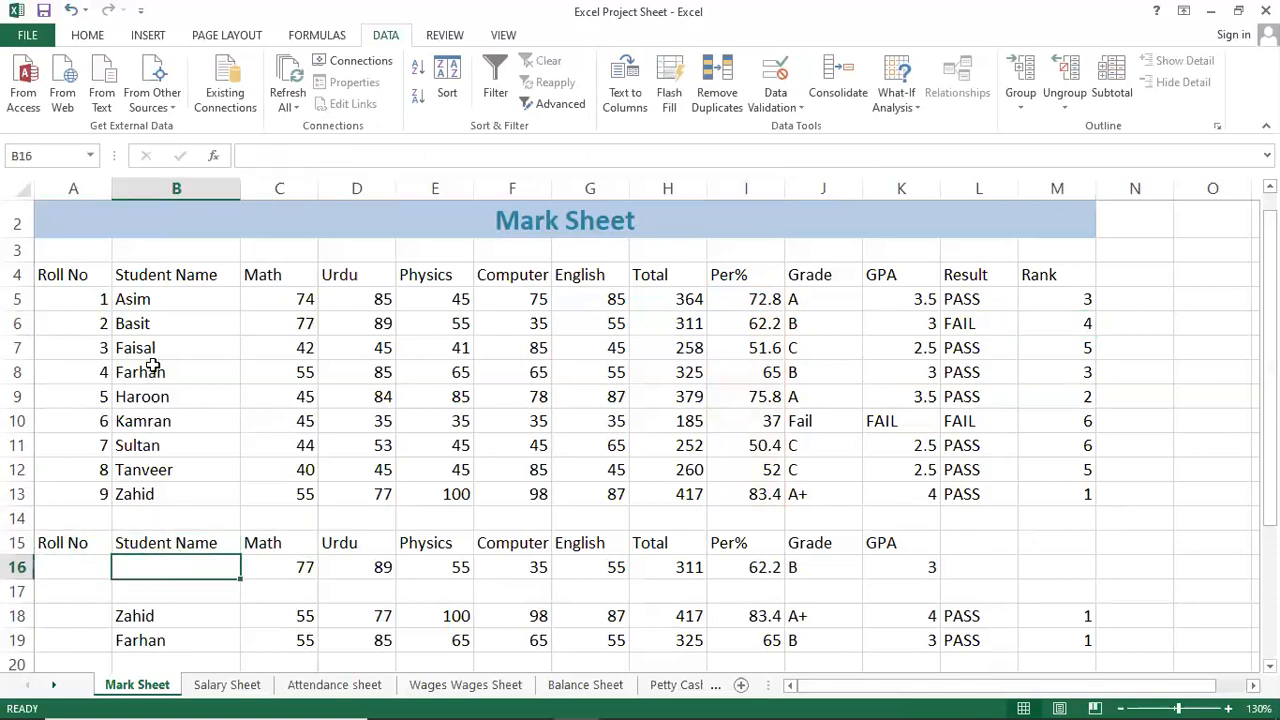
{"action": "left_click", "coordinate": [177, 299]}
{"action": "left_click", "coordinate": [158, 347]}
{"action": "left_click", "coordinate": [190, 445]}
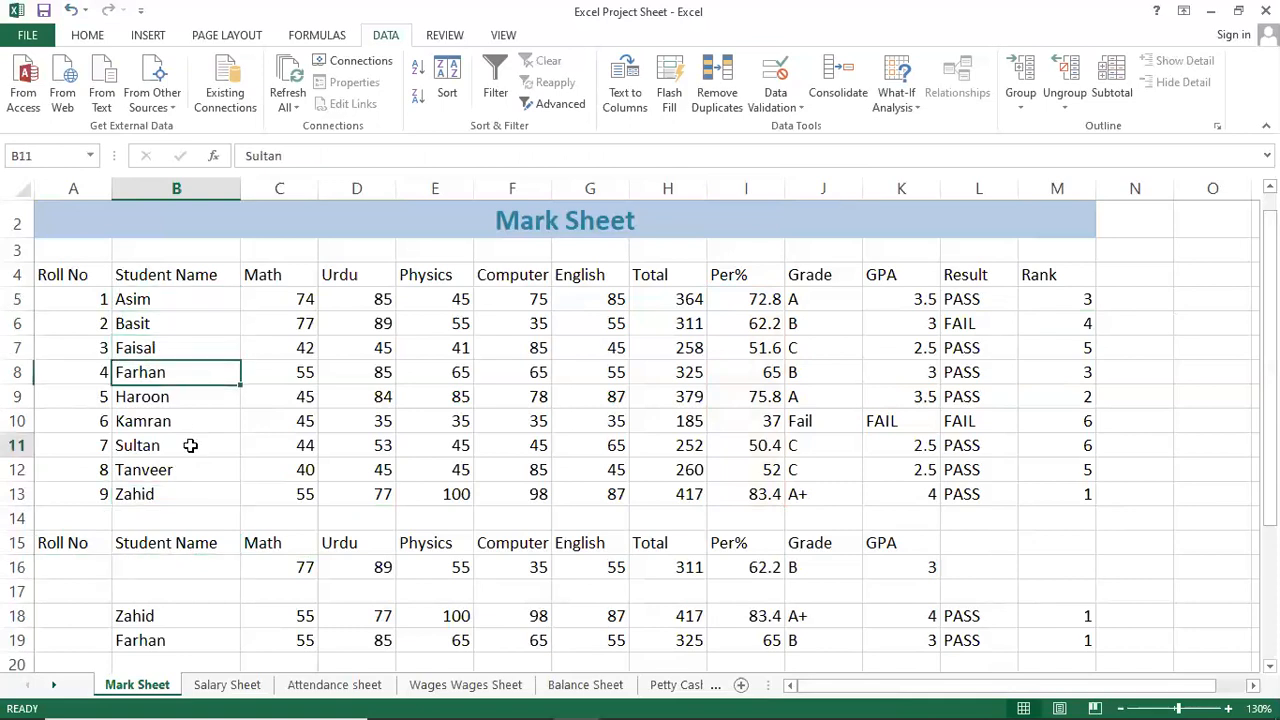
{"action": "left_click", "coordinate": [177, 570]}
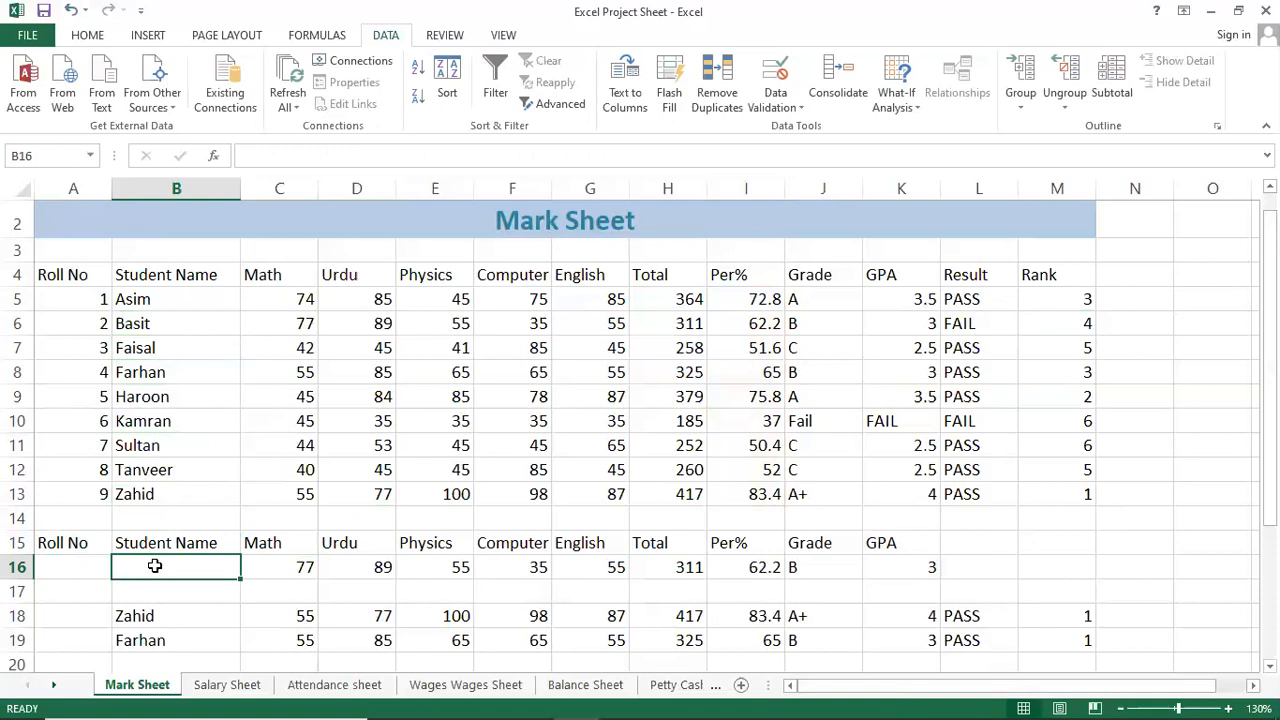
{"action": "left_click", "coordinate": [621, 701]}
{"action": "left_click", "coordinate": [428, 500]}
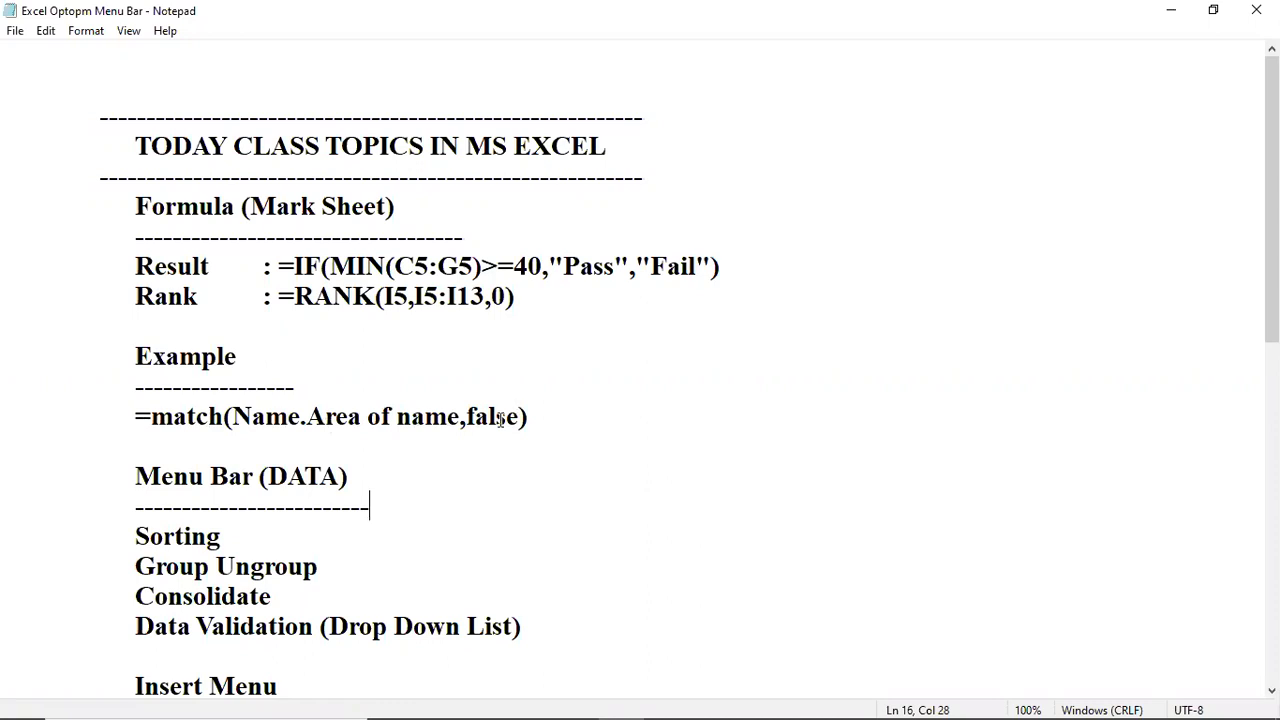
Highlight the Data Validation (Drop Down List) topic in the class notes.
{"action": "mouse_move", "coordinate": [530, 700]}
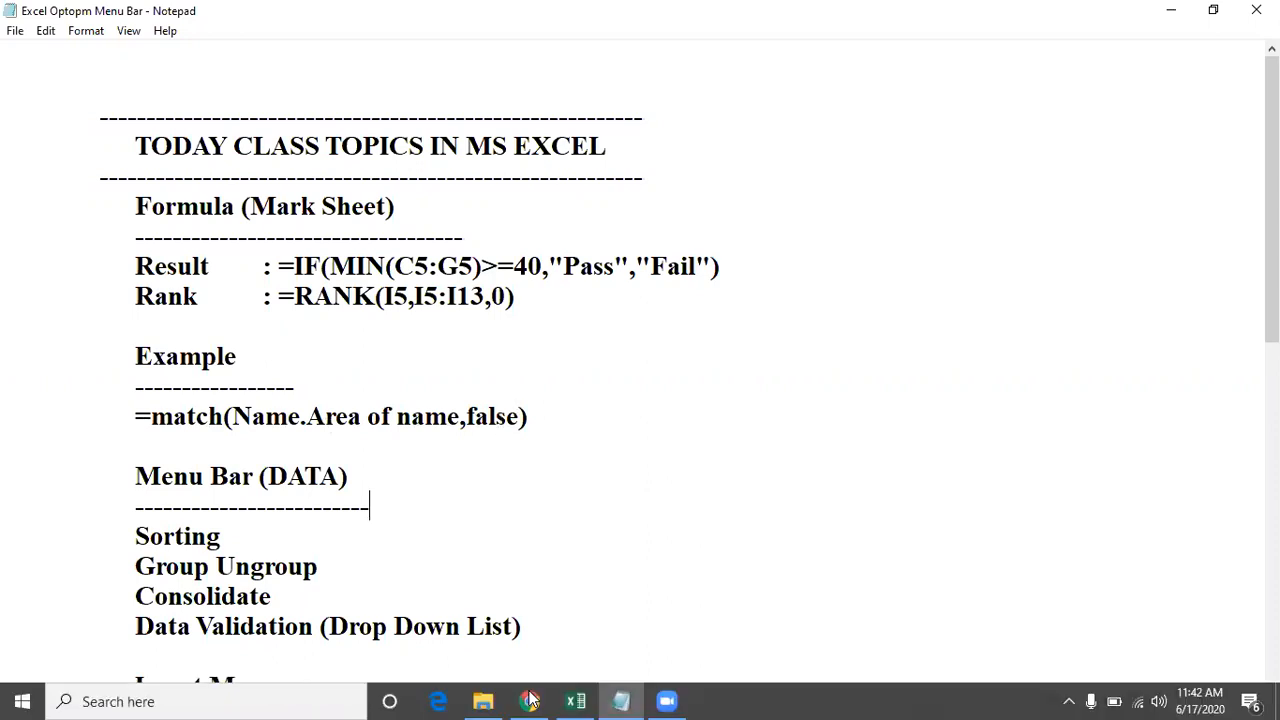
{"action": "left_click", "coordinate": [620, 700]}
{"action": "left_click", "coordinate": [620, 700]}
{"action": "scroll", "coordinate": [521, 580], "scroll_direction": "down", "scroll_amount": 1}
{"action": "scroll", "coordinate": [521, 580], "scroll_direction": "down", "scroll_amount": 1}
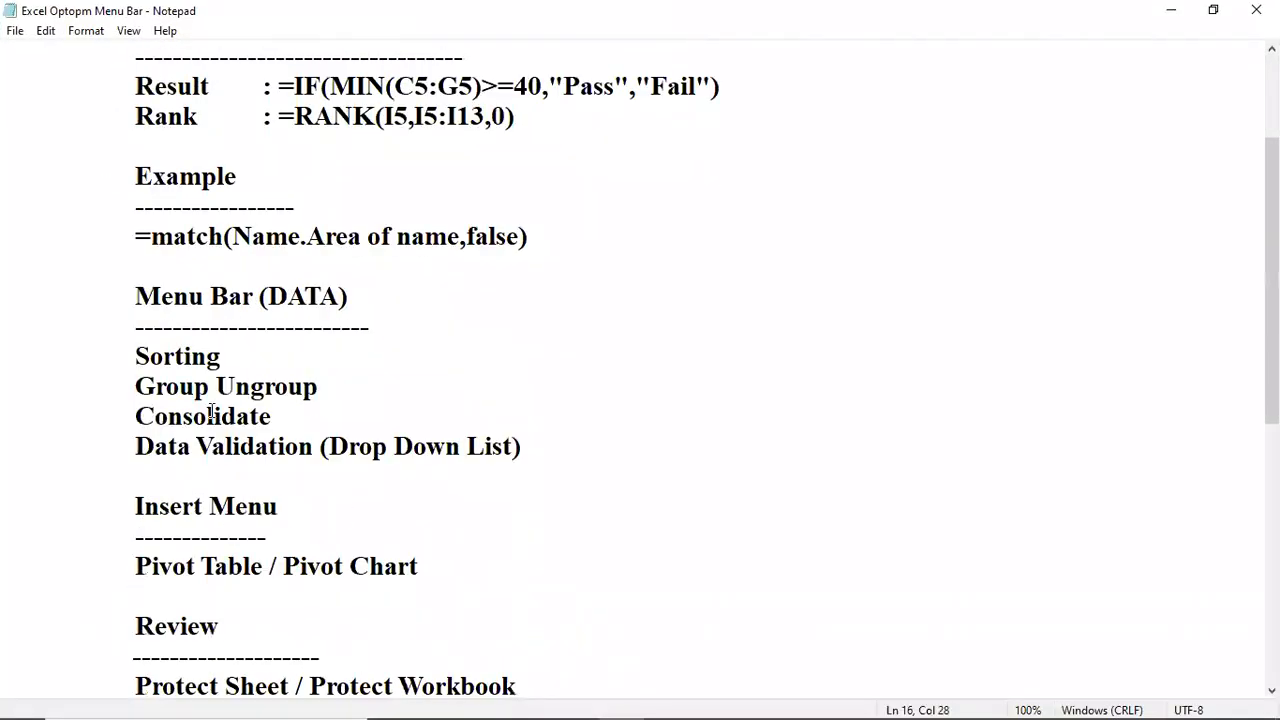
{"action": "left_click", "coordinate": [335, 298]}
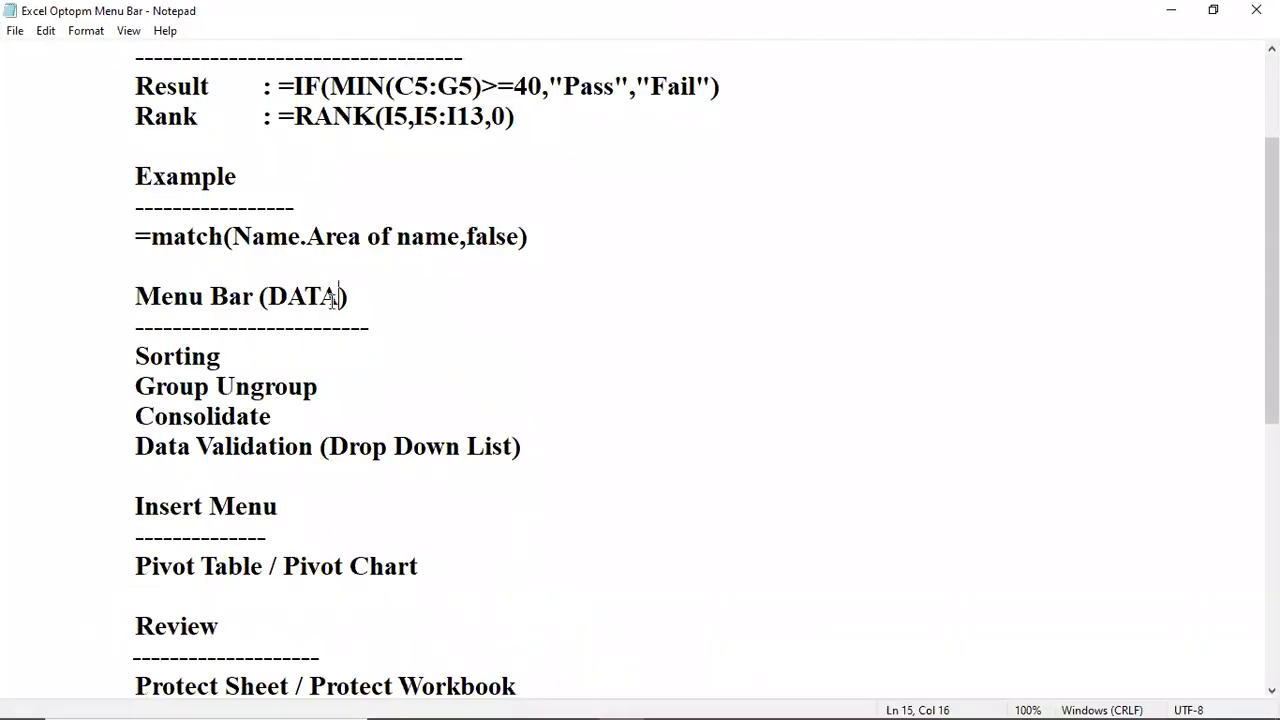
{"action": "left_click", "coordinate": [214, 466]}
{"action": "left_click_drag", "start_coordinate": [122, 453], "coordinate": [526, 455]}
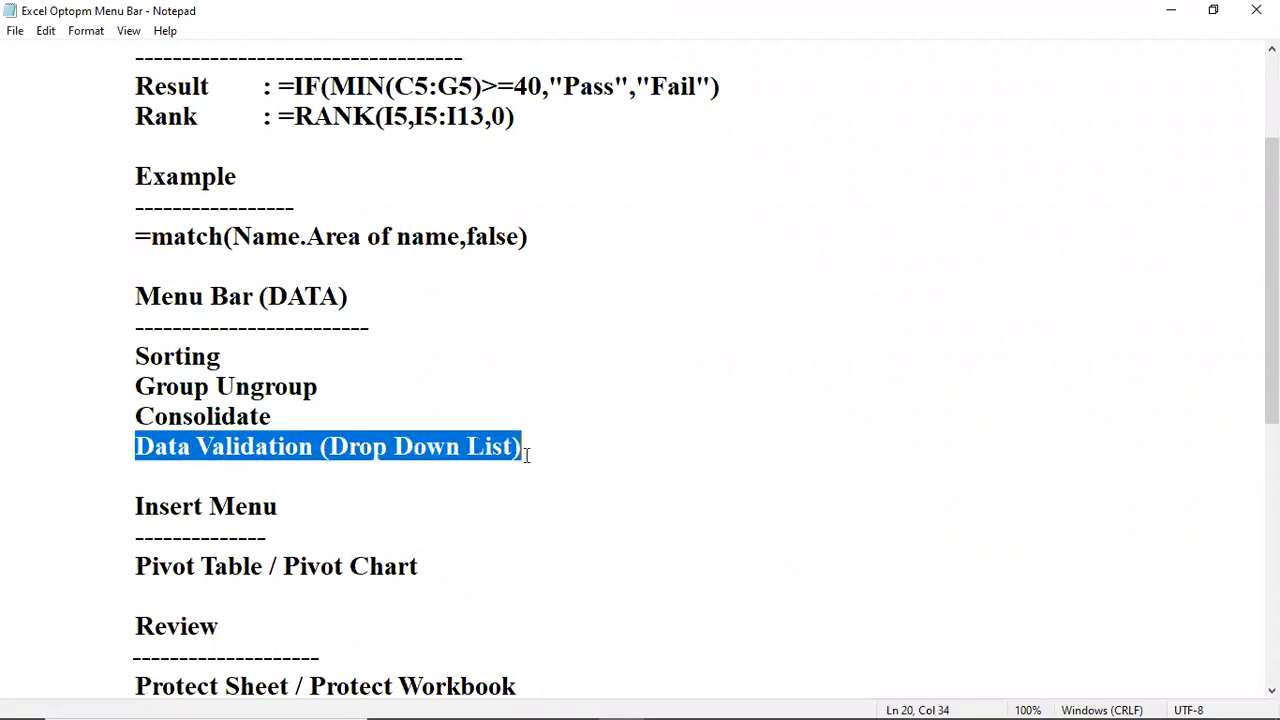
{"action": "left_click", "coordinate": [300, 457]}
{"action": "left_click_drag", "start_coordinate": [138, 449], "coordinate": [517, 451]}
{"action": "left_click", "coordinate": [469, 455]}
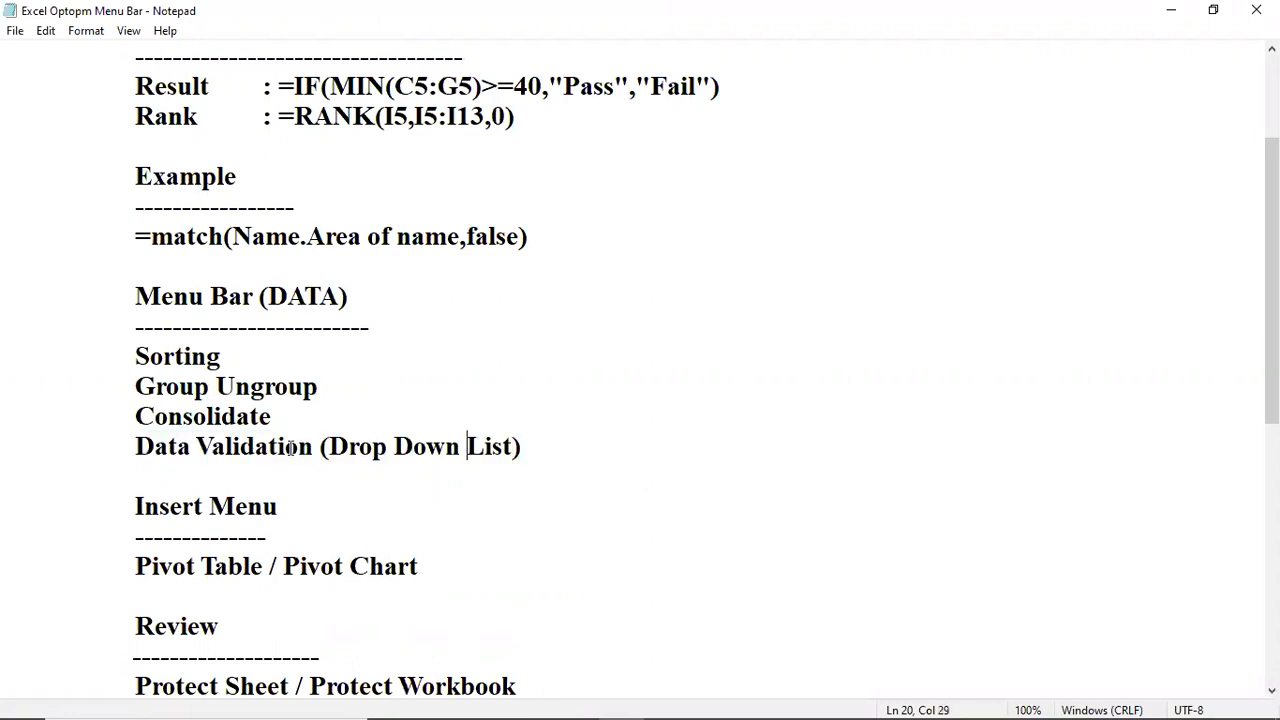
Scroll back up in the notes and return to the Excel Project Sheet workbook.
{"action": "scroll", "coordinate": [290, 448], "scroll_direction": "up", "scroll_amount": 1}
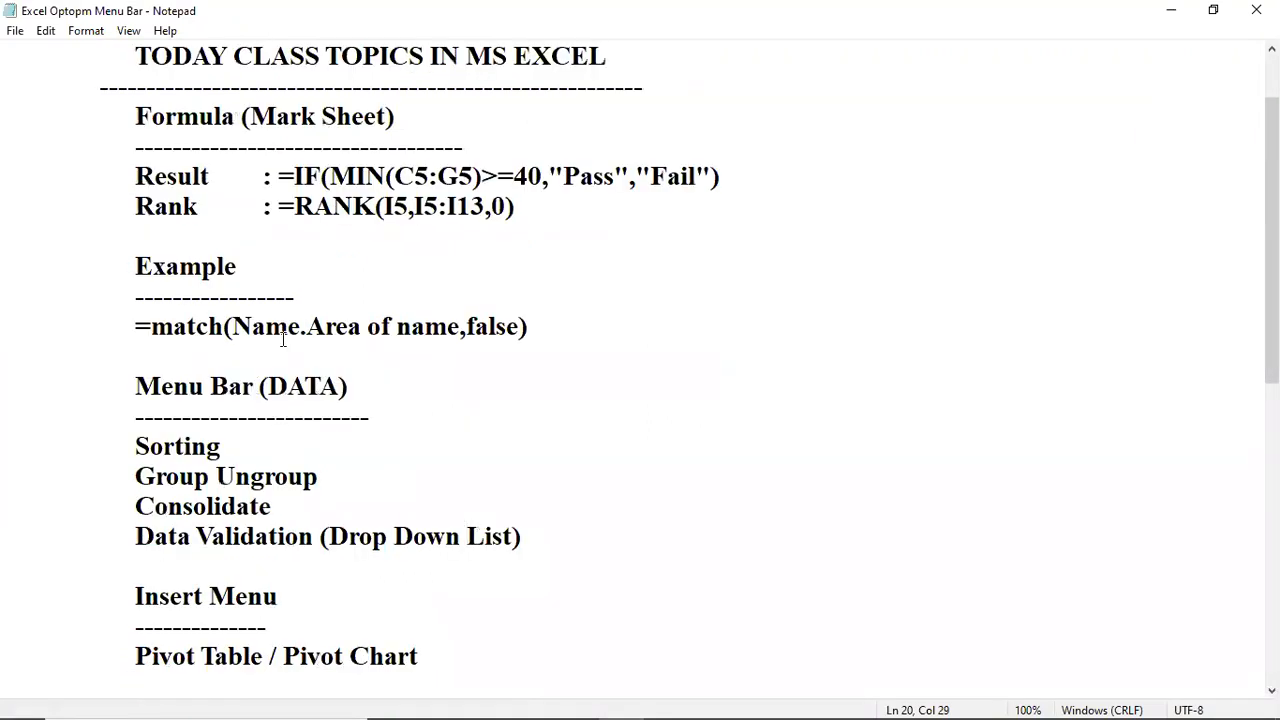
{"action": "key", "text": "Left"}
{"action": "key", "text": "Left"}
{"action": "scroll", "coordinate": [474, 587], "scroll_direction": "up", "scroll_amount": 1}
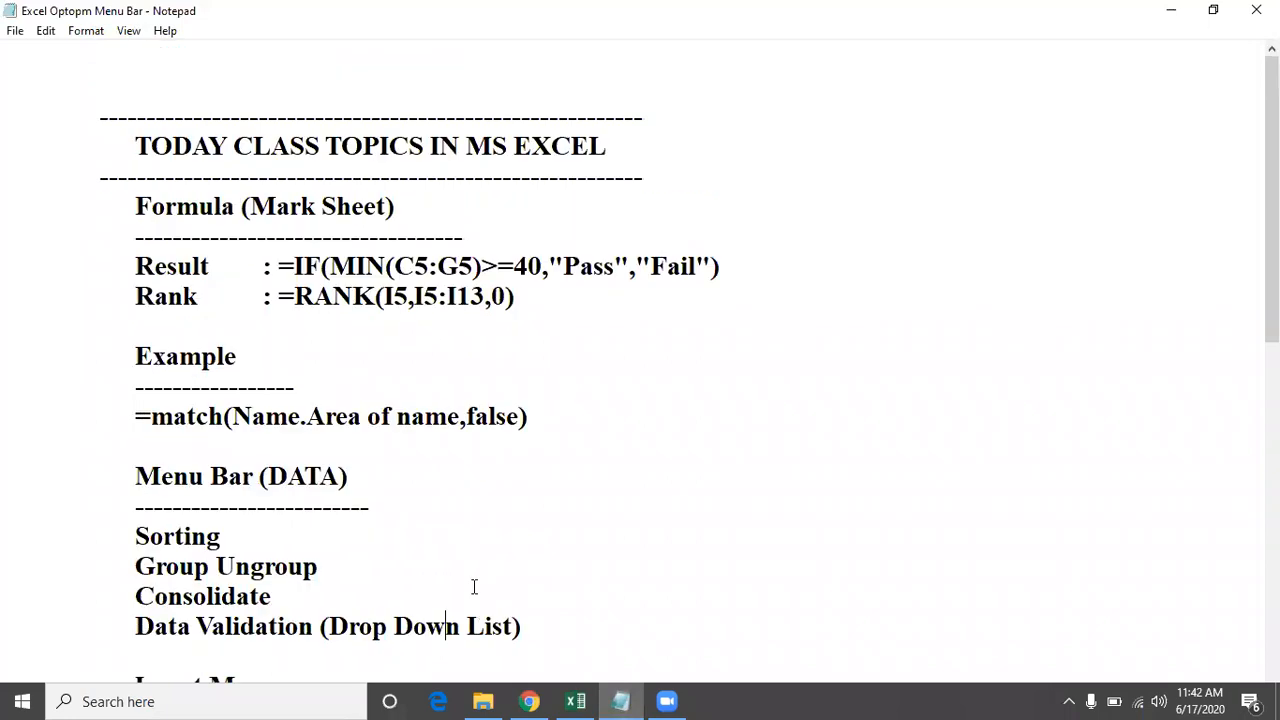
{"action": "left_click", "coordinate": [575, 701]}
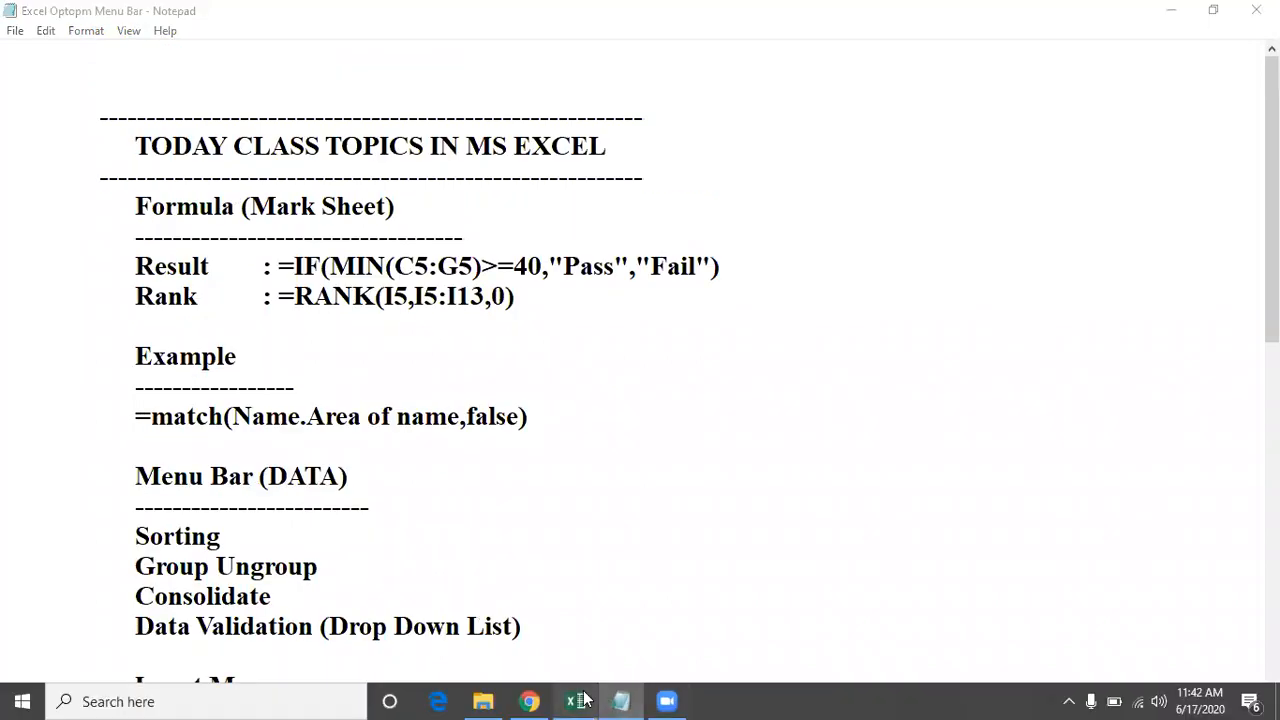
Give cell B16 a List data validation sourced from the student names B5:B13.
{"action": "left_click", "coordinate": [527, 388]}
{"action": "scroll", "coordinate": [297, 569], "scroll_direction": "down", "scroll_amount": 1}
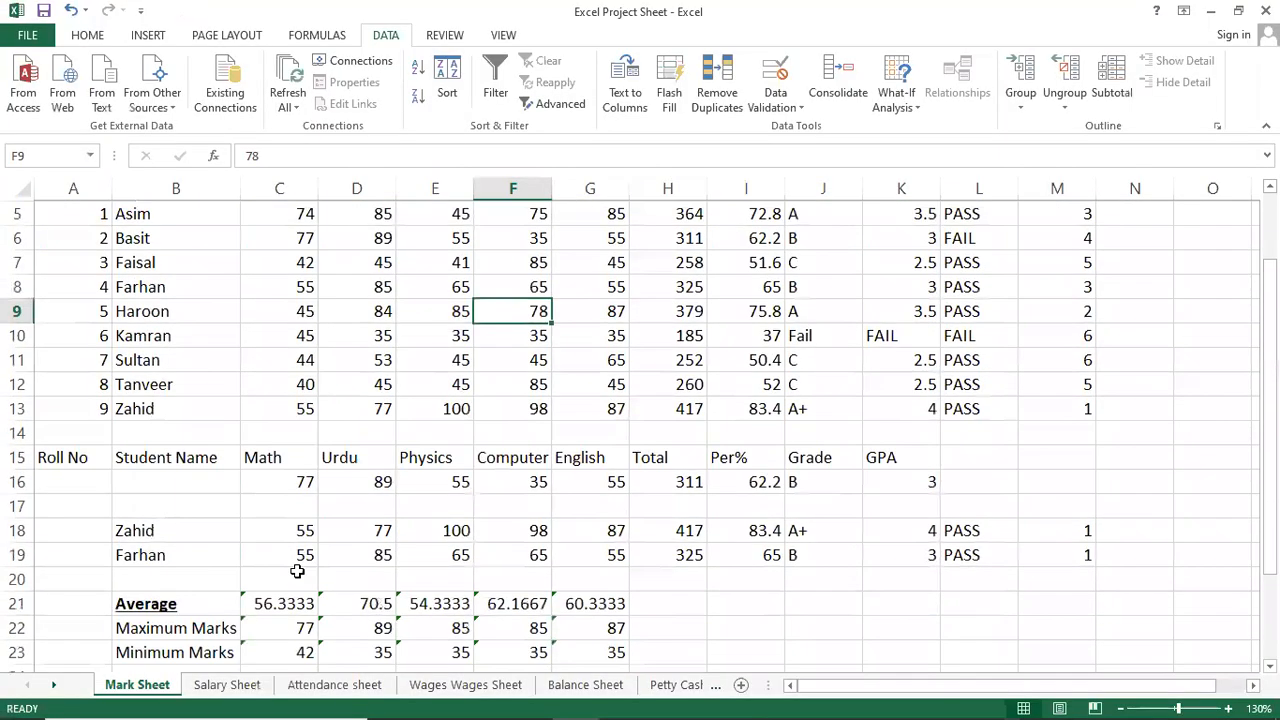
{"action": "left_click", "coordinate": [191, 479]}
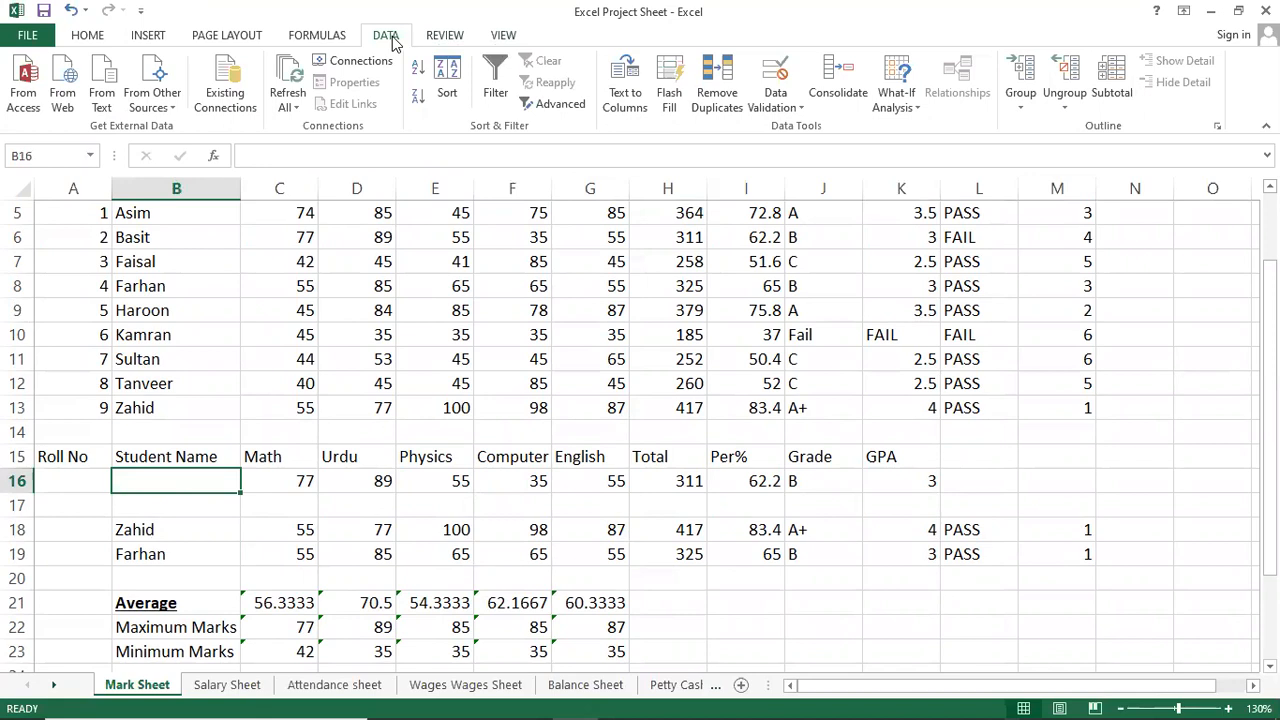
{"action": "left_click", "coordinate": [781, 105]}
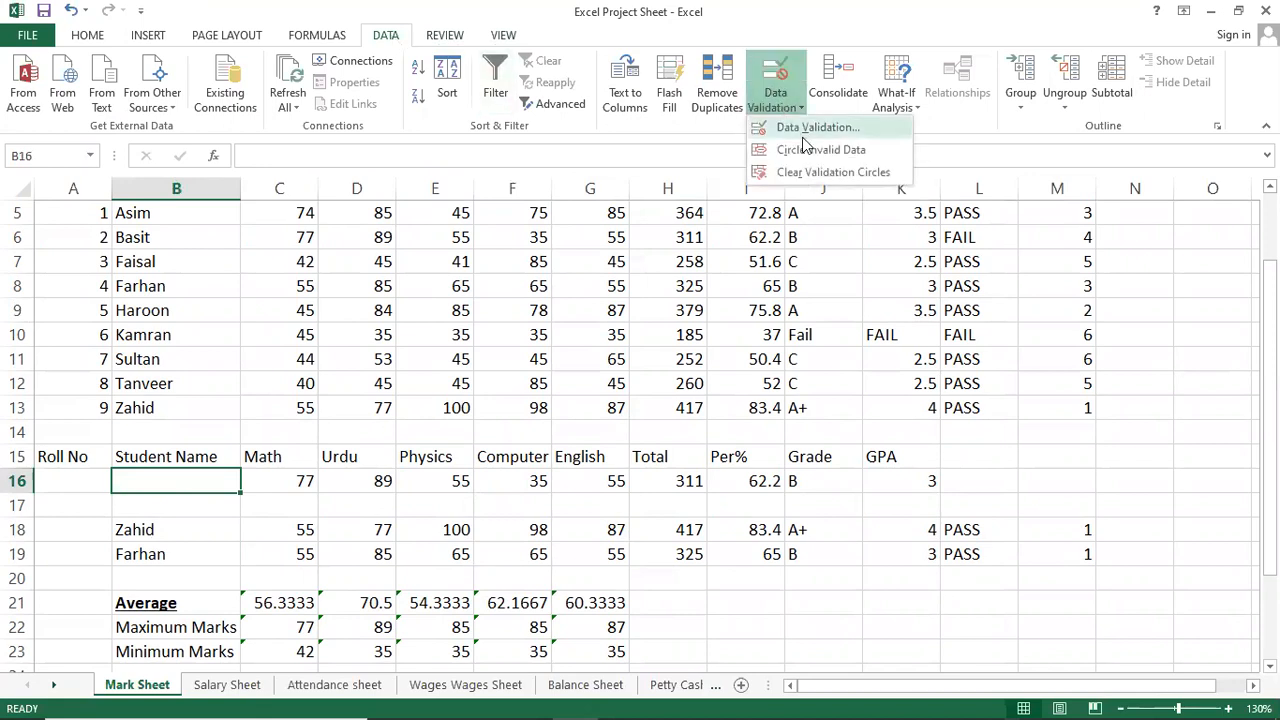
{"action": "left_click", "coordinate": [810, 129]}
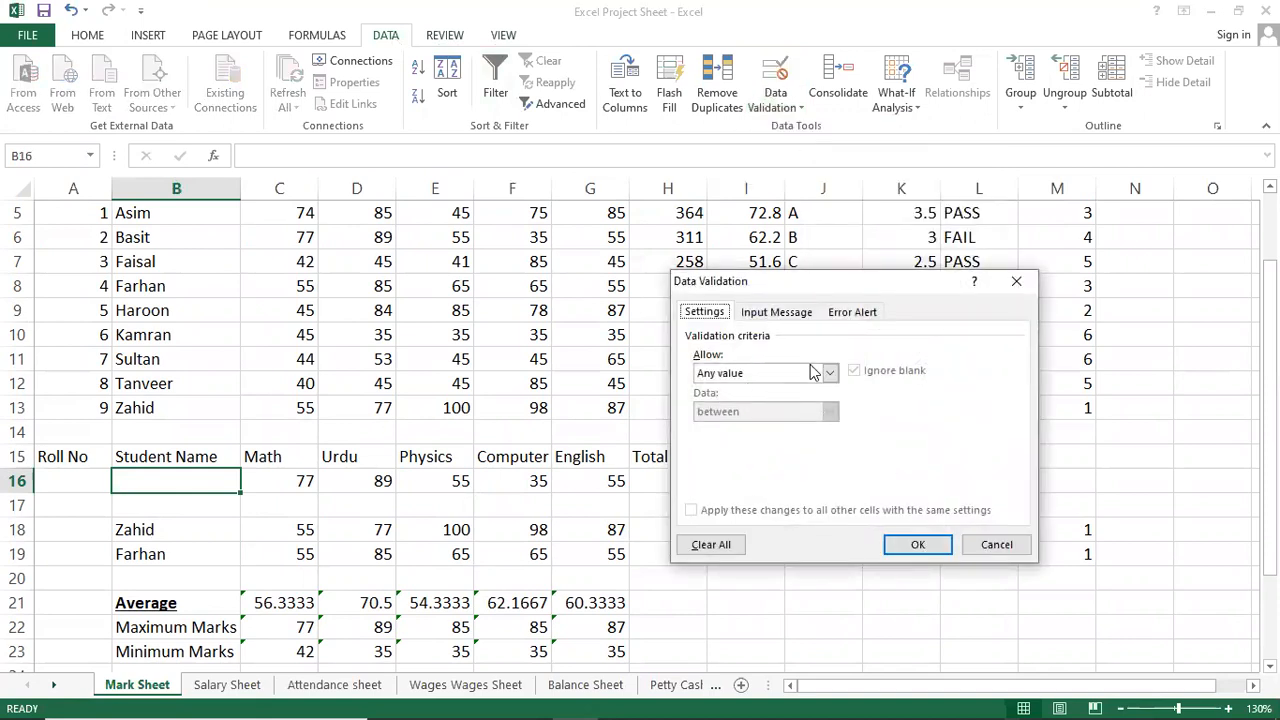
{"action": "left_click", "coordinate": [829, 374]}
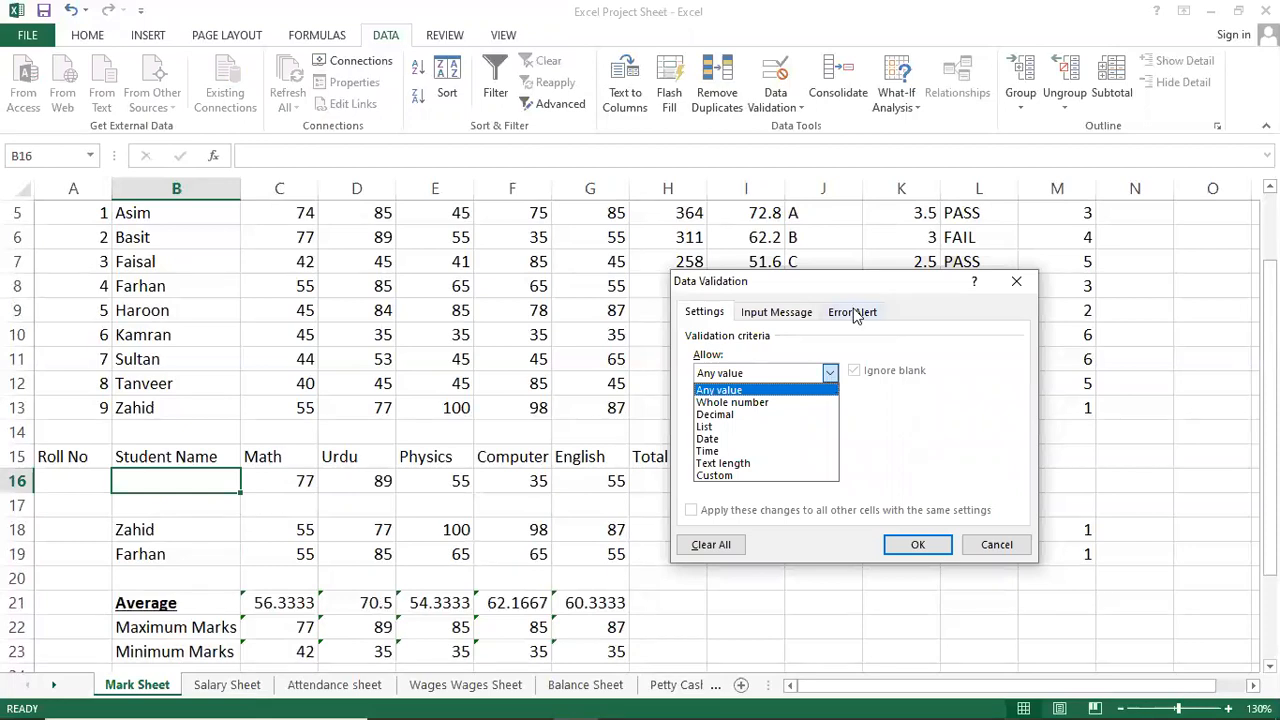
{"action": "left_click", "coordinate": [773, 428]}
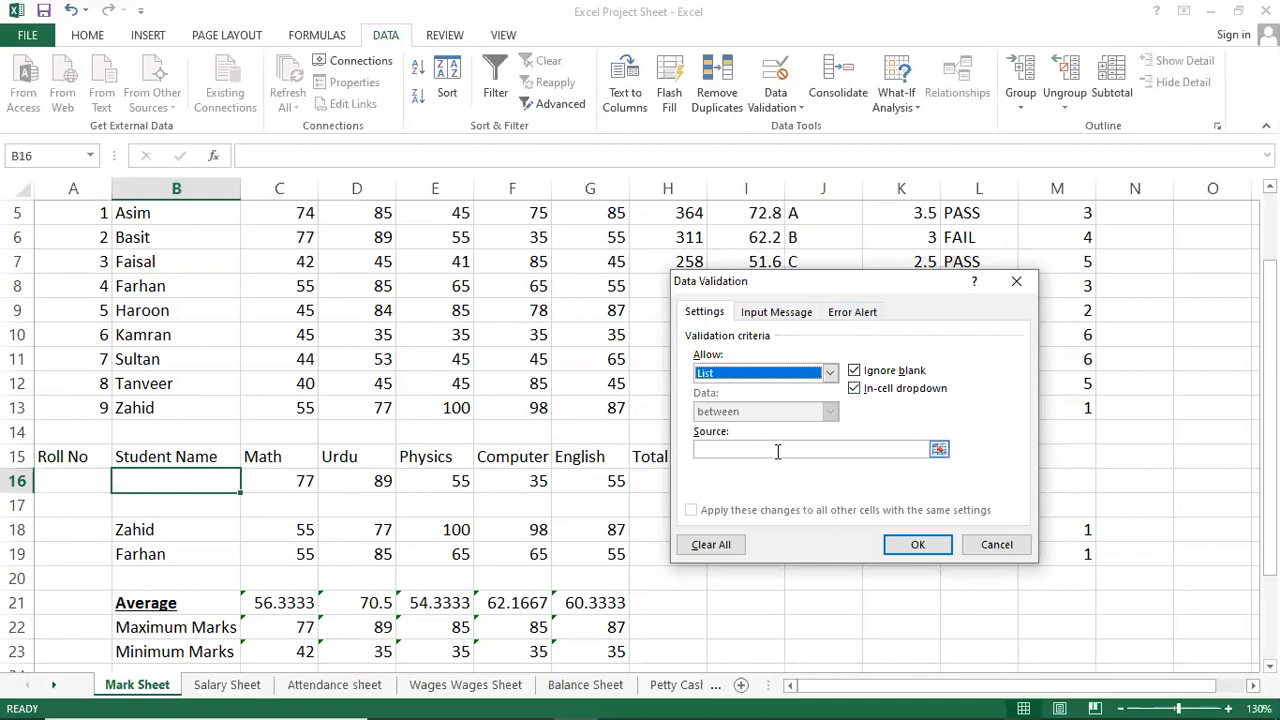
{"action": "left_click", "coordinate": [777, 451]}
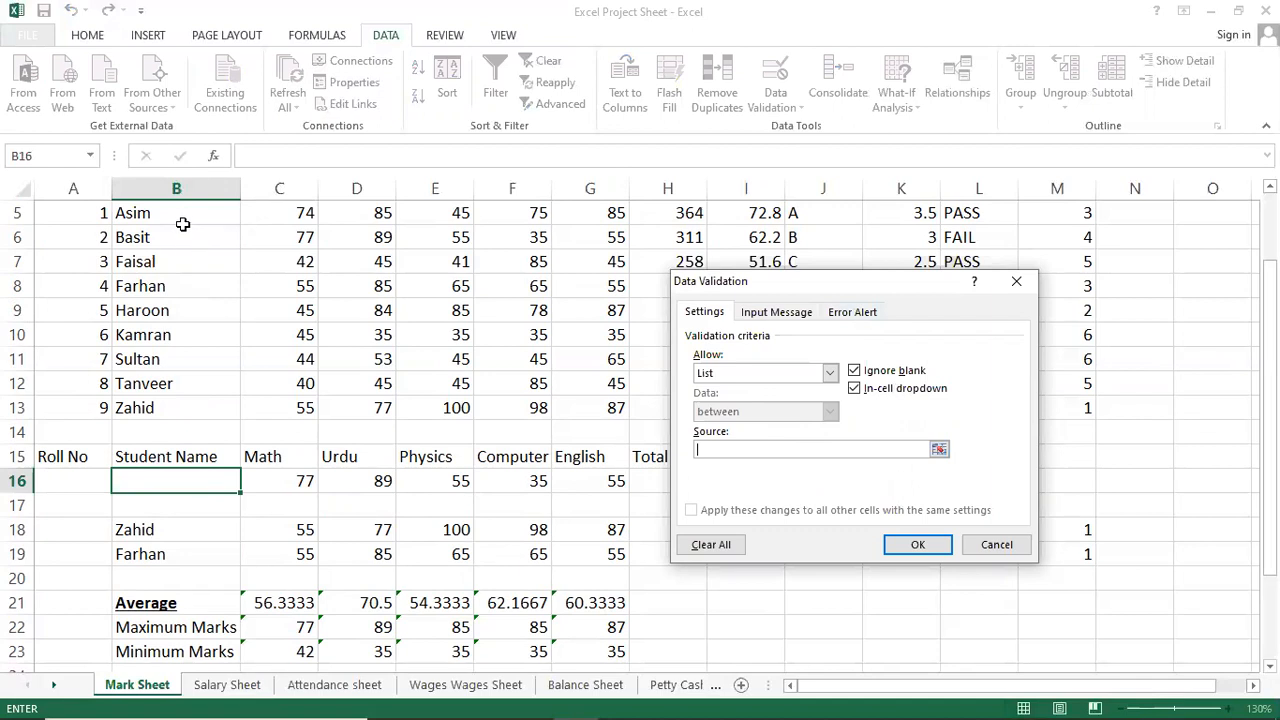
{"action": "left_click_drag", "start_coordinate": [183, 216], "coordinate": [184, 402]}
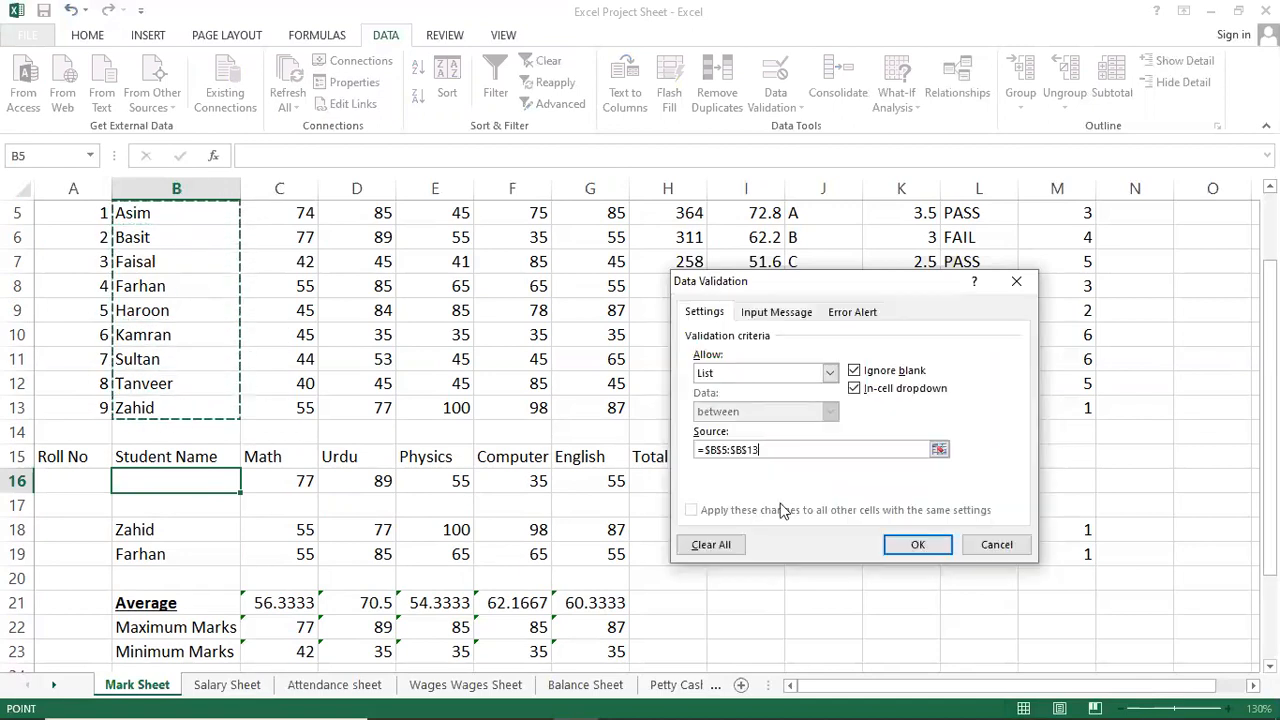
{"action": "left_click", "coordinate": [945, 548]}
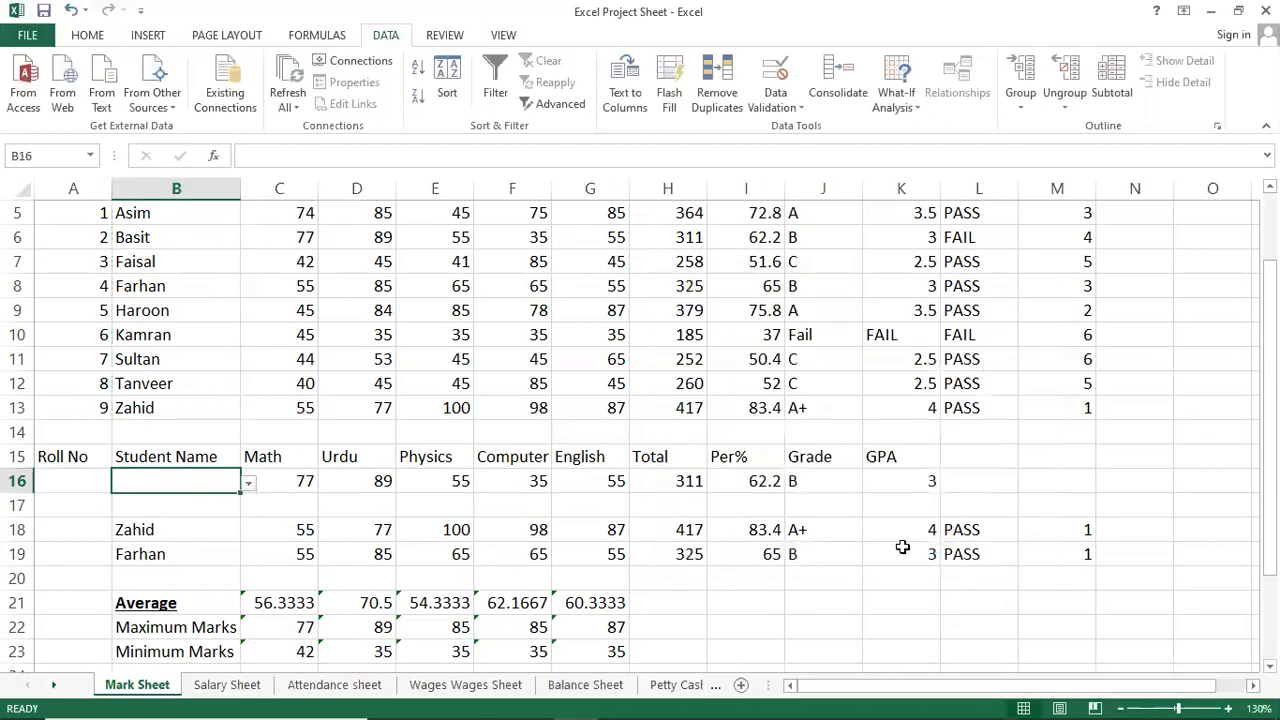
Try Faisal and Tanveer from B16's drop-down before settling on Haroon.
{"action": "left_click", "coordinate": [249, 484]}
{"action": "left_click_drag", "start_coordinate": [244, 570], "coordinate": [243, 548]}
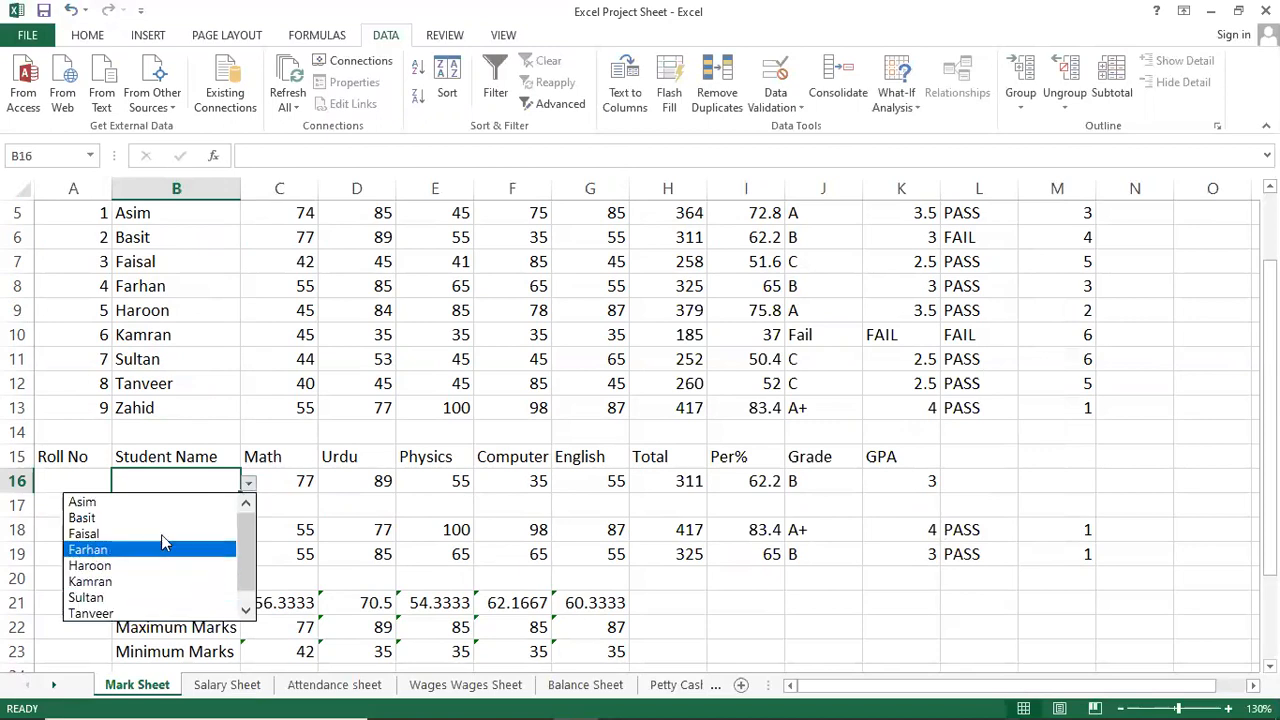
{"action": "left_click", "coordinate": [163, 534]}
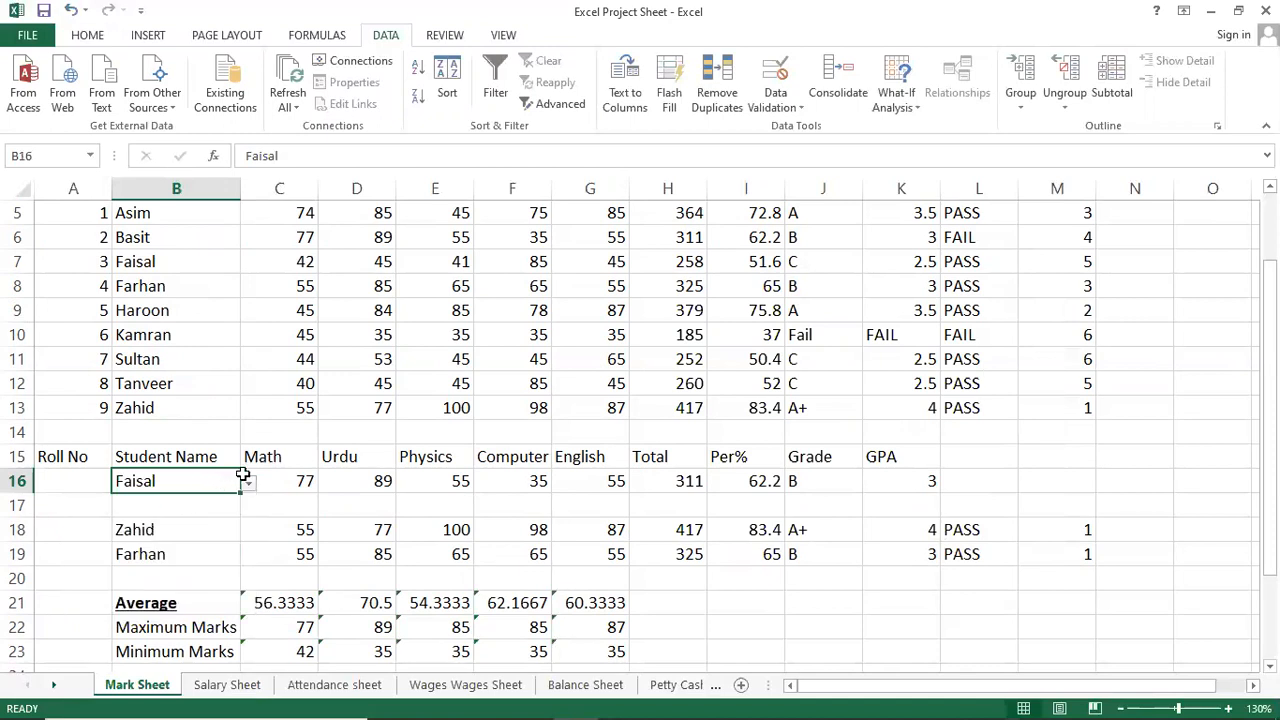
{"action": "left_click", "coordinate": [248, 482]}
{"action": "left_click", "coordinate": [162, 600]}
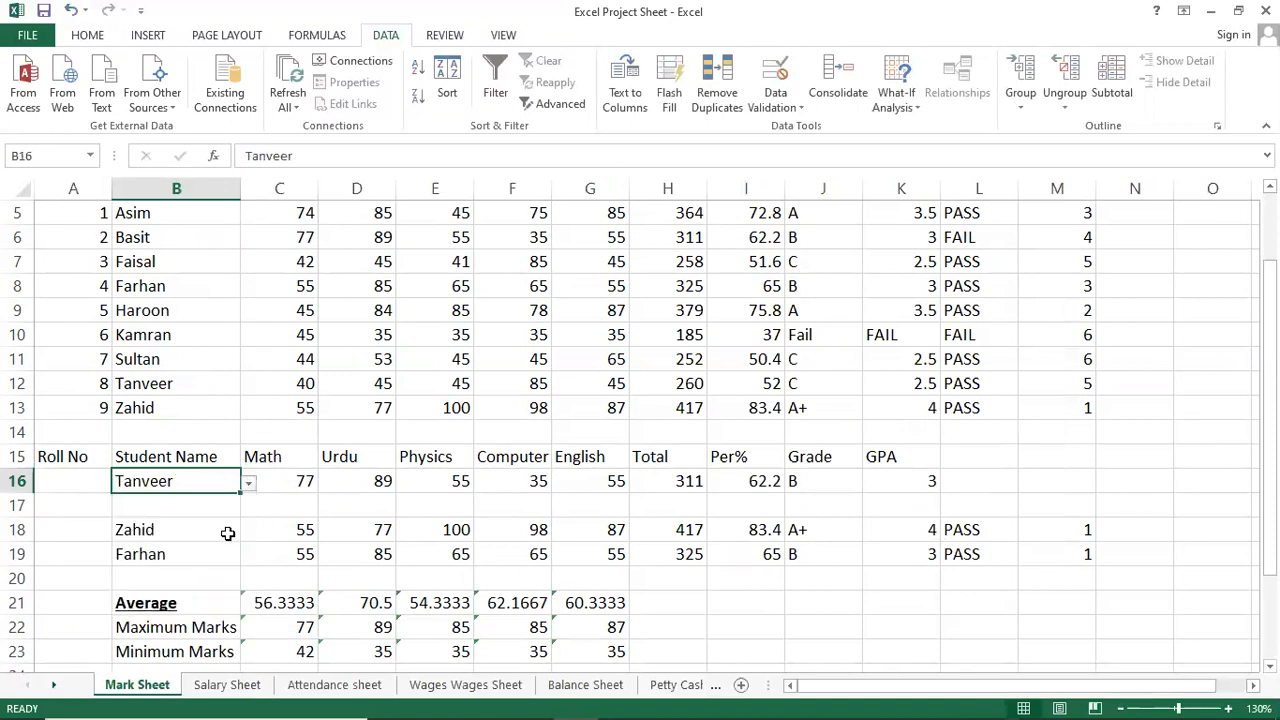
{"action": "left_click", "coordinate": [248, 484]}
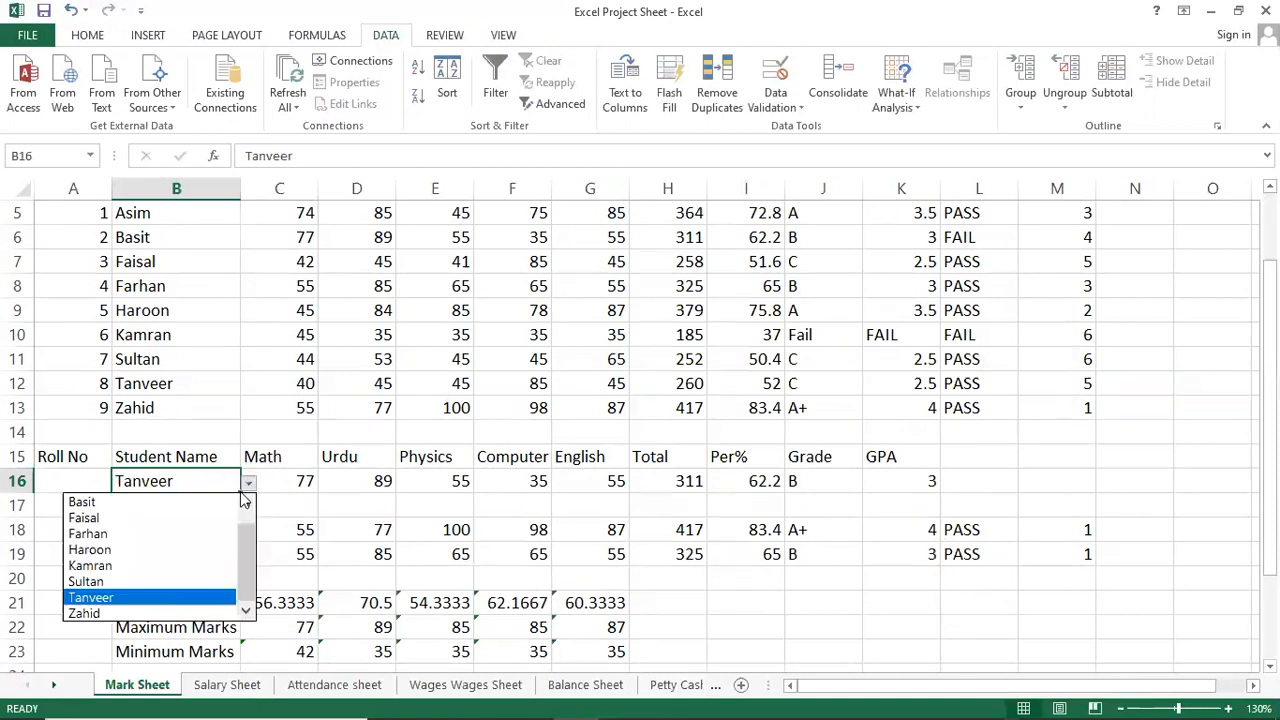
{"action": "left_click", "coordinate": [145, 550]}
Enter =MATCH(B16,B5:B13,0) in A16 so it returns Haroon's roll number 5.
{"action": "left_click", "coordinate": [82, 480]}
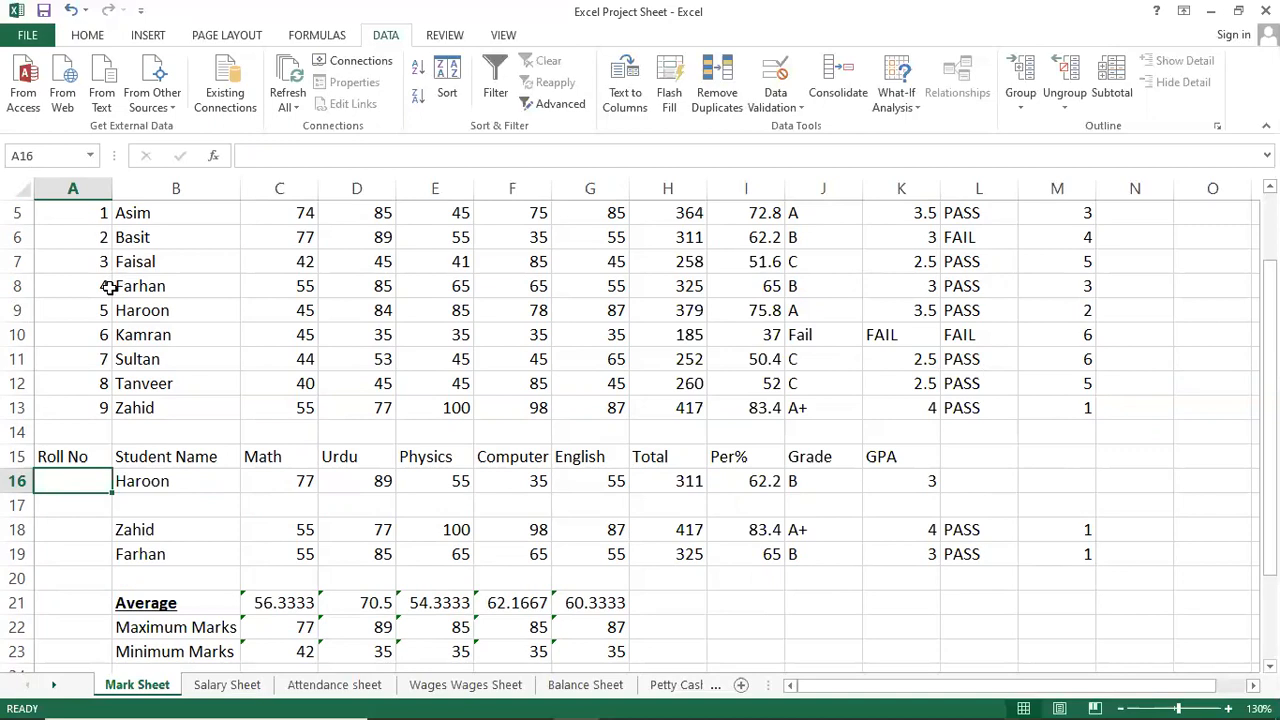
{"action": "type", "text": "=MATCV"}
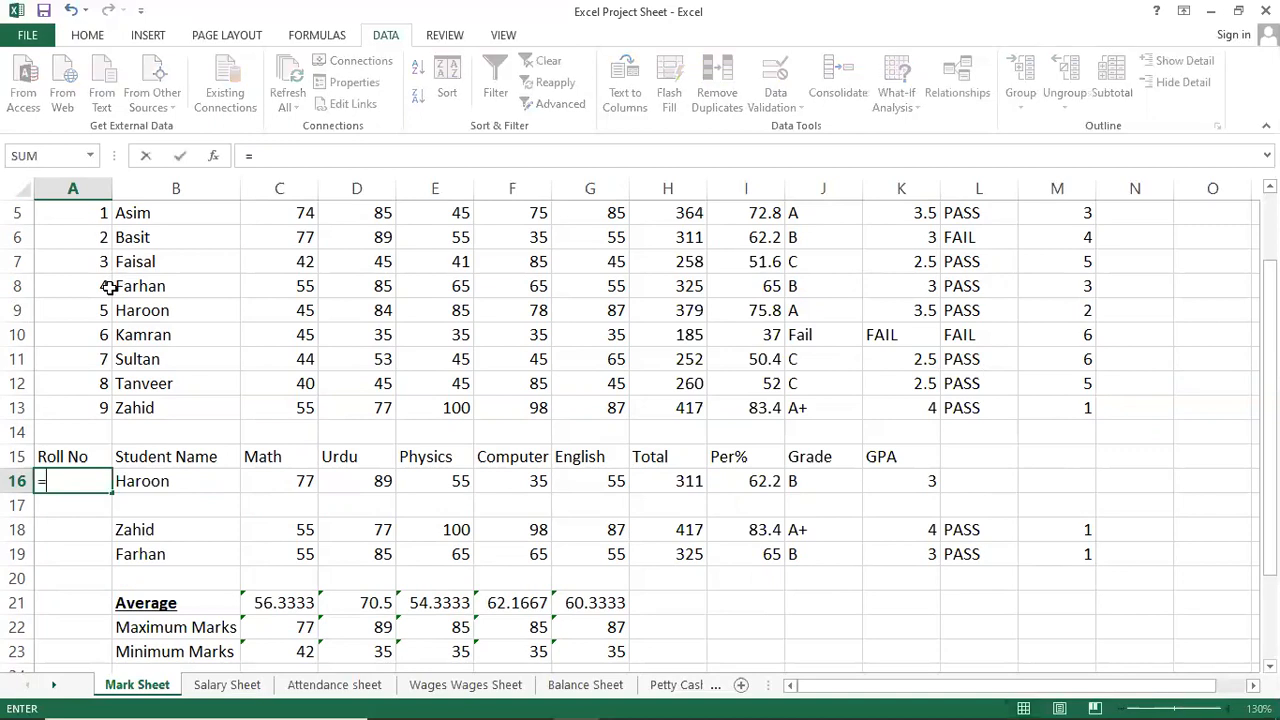
{"action": "key", "text": "BackSpace"}
{"action": "key", "text": "BackSpace"}
{"action": "key", "text": "BackSpace"}
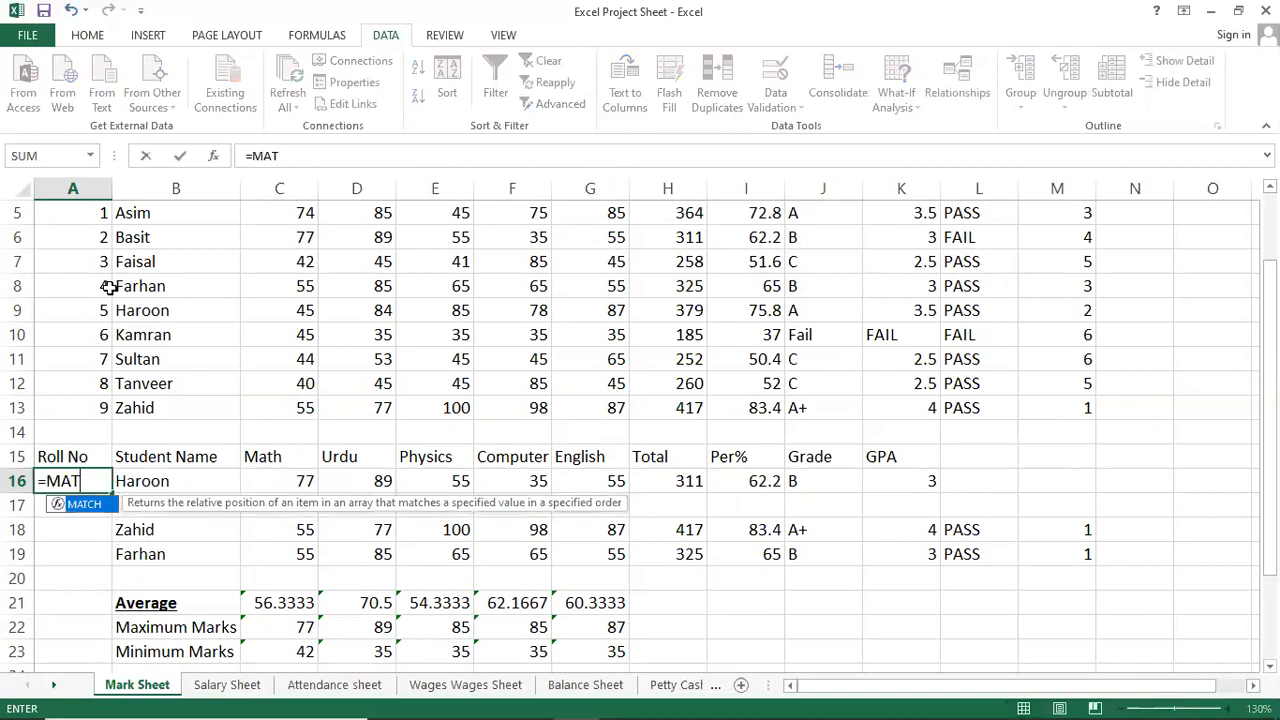
{"action": "type", "text": "TCH("}
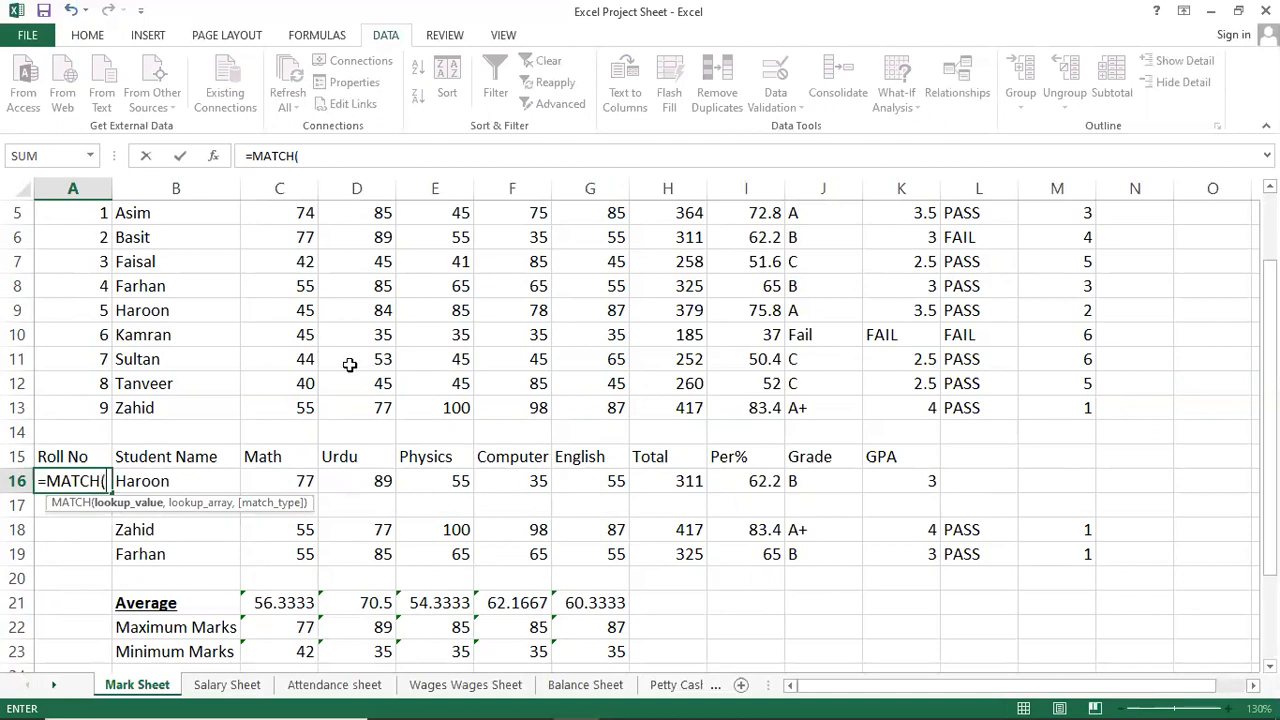
{"action": "left_click", "coordinate": [180, 477]}
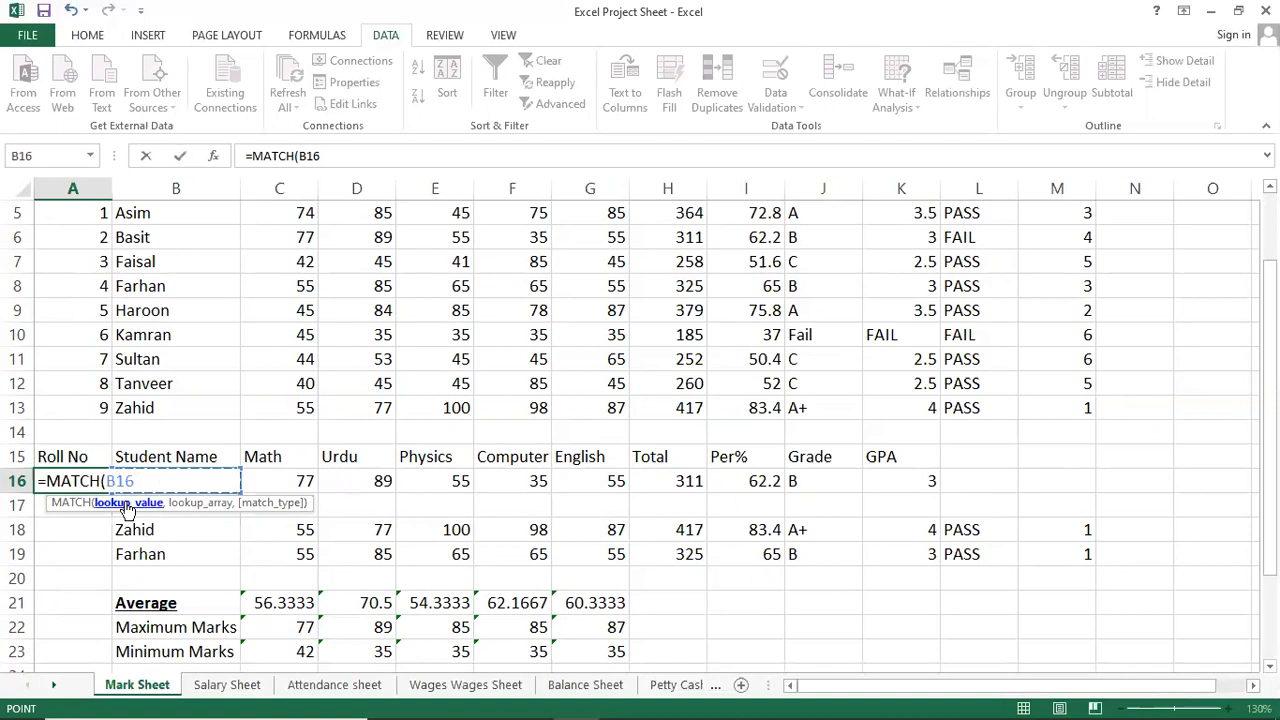
{"action": "type", "text": ","}
{"action": "scroll", "coordinate": [351, 365], "scroll_direction": "up", "scroll_amount": 1}
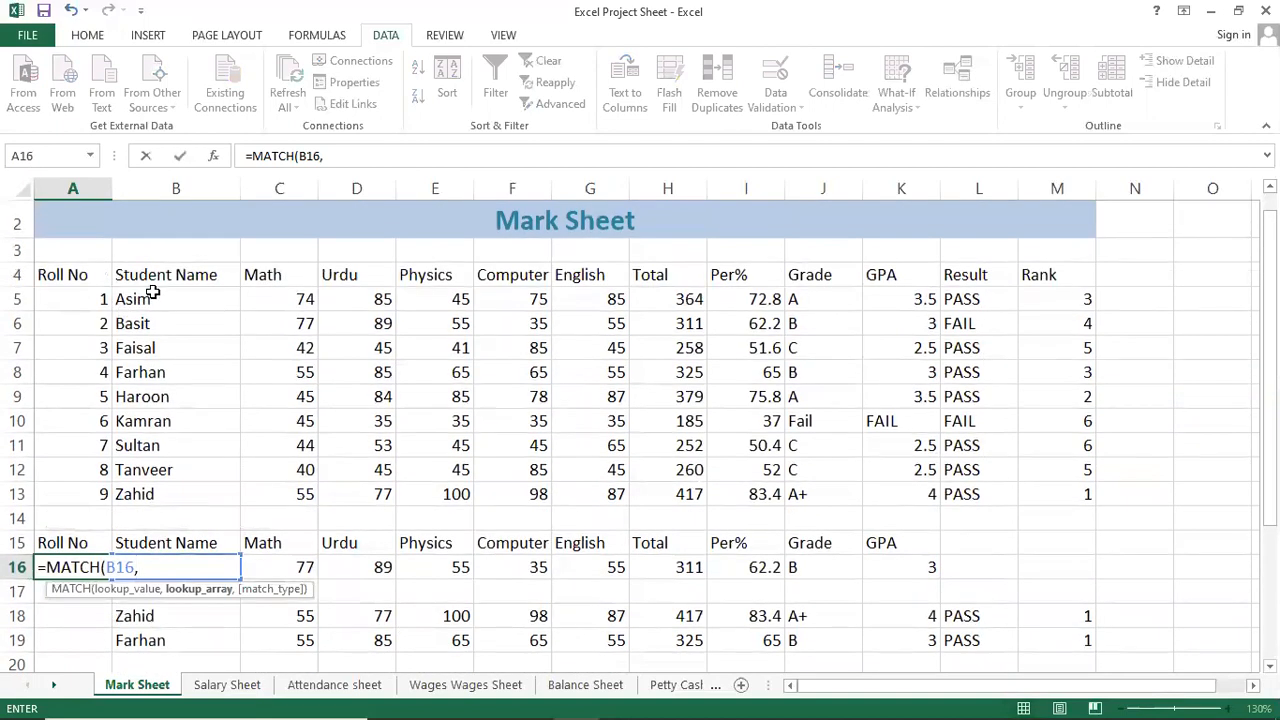
{"action": "left_click_drag", "start_coordinate": [152, 291], "coordinate": [171, 503]}
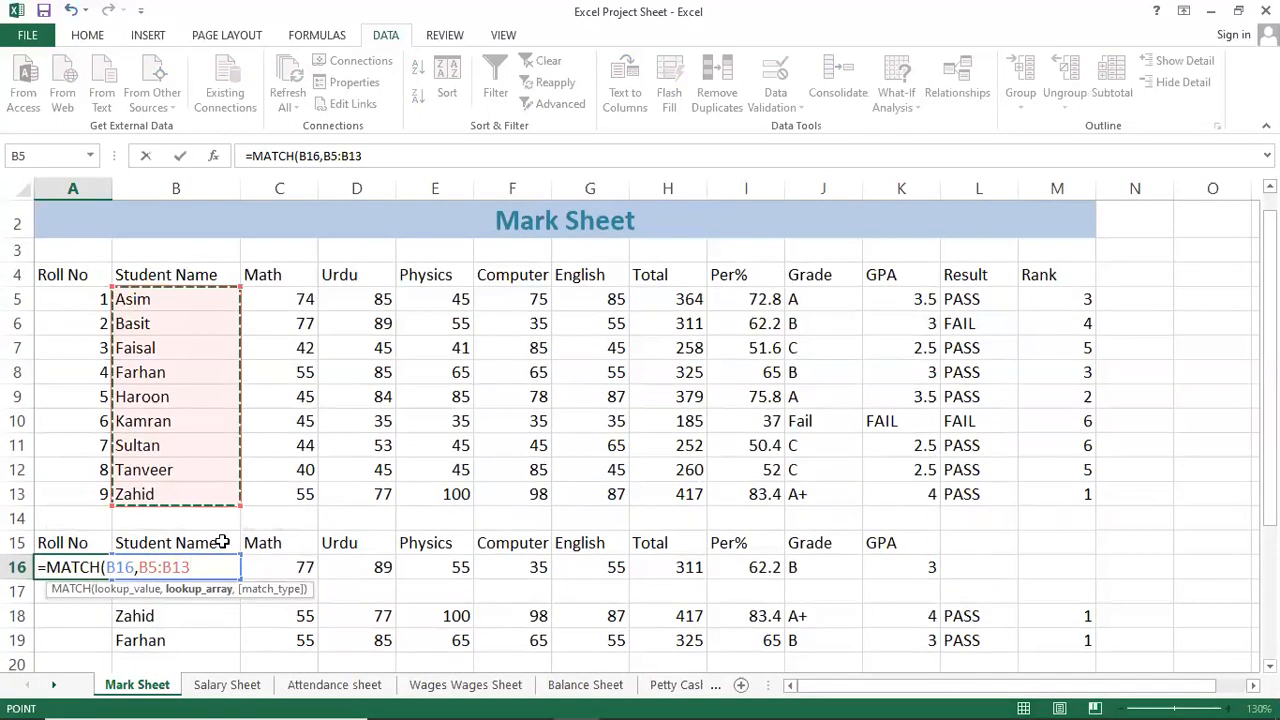
{"action": "type", "text": ",0)"}
{"action": "key", "text": "Return"}
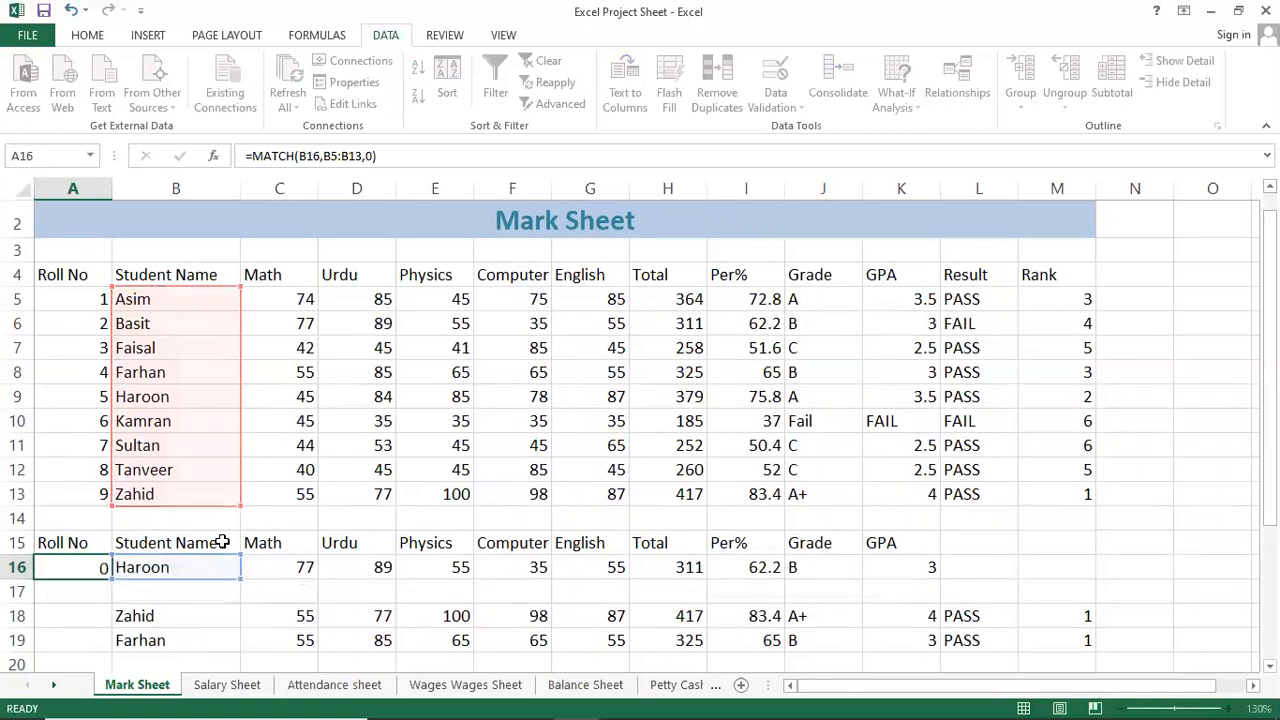
{"action": "key", "text": "Up"}
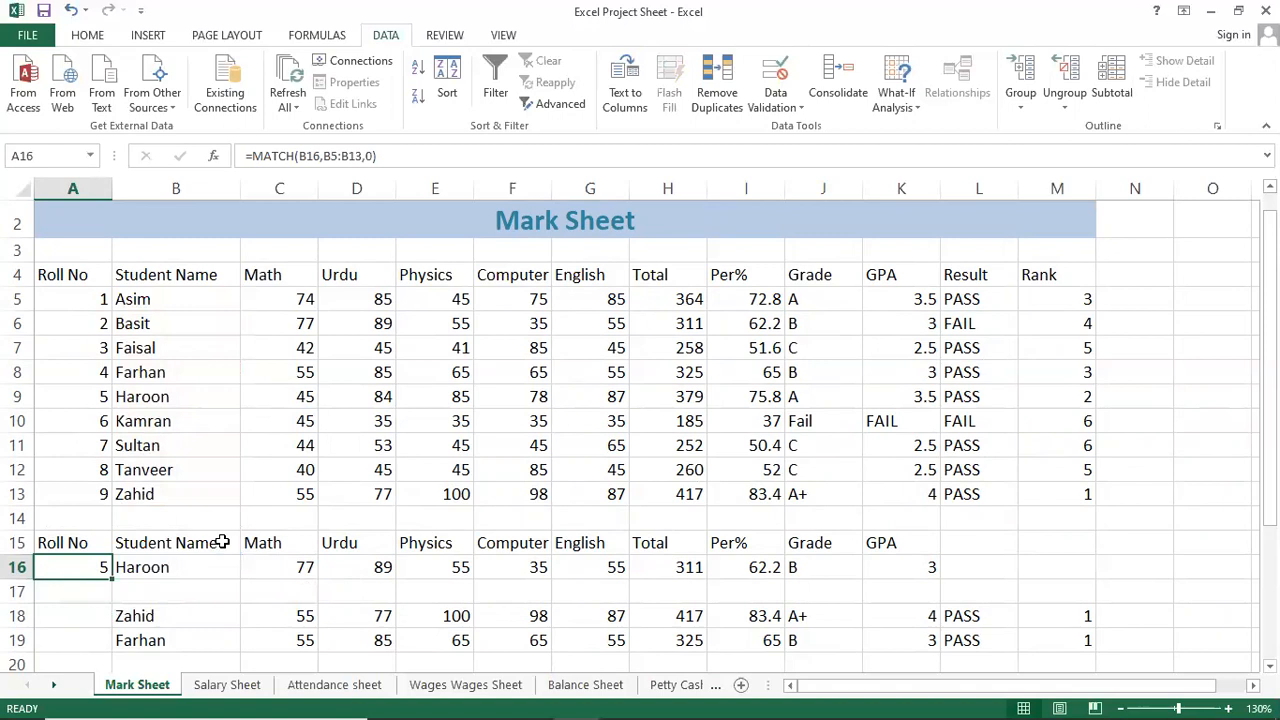
{"action": "key", "text": "Right"}
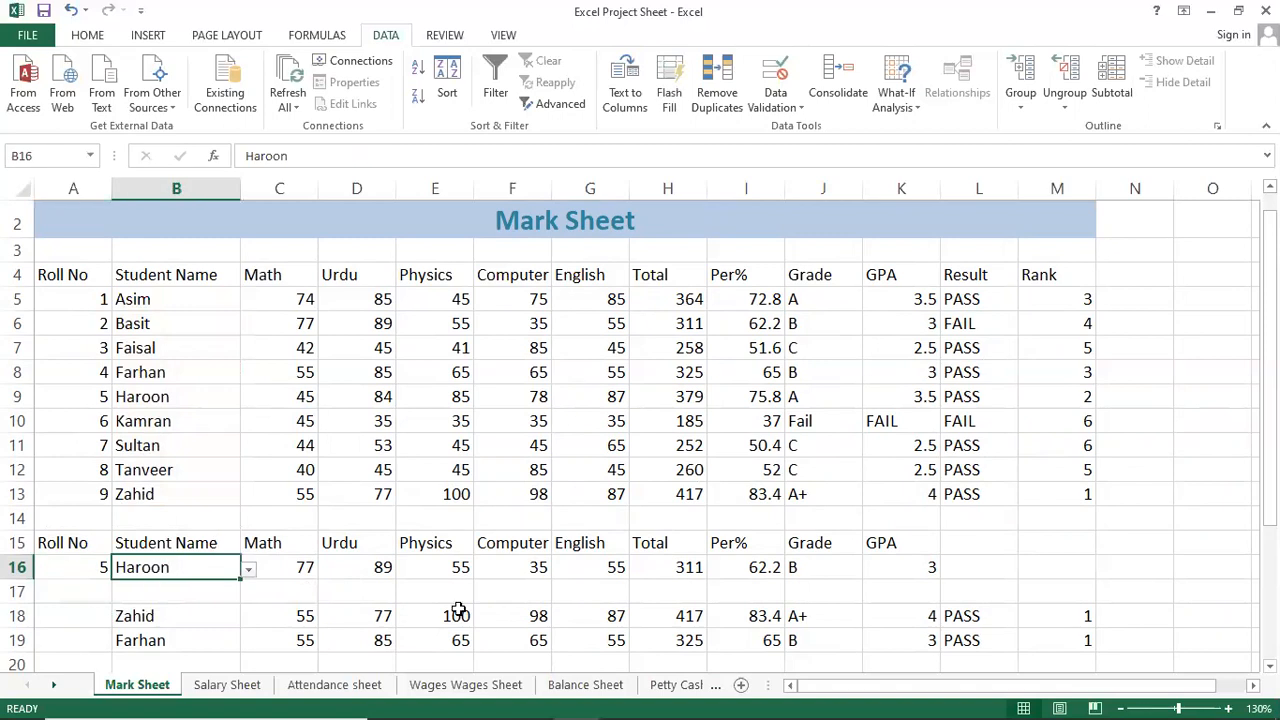
Compare names in the mark table, then choose Sultan from B16's drop-down and check its roll number.
{"action": "left_click", "coordinate": [67, 398]}
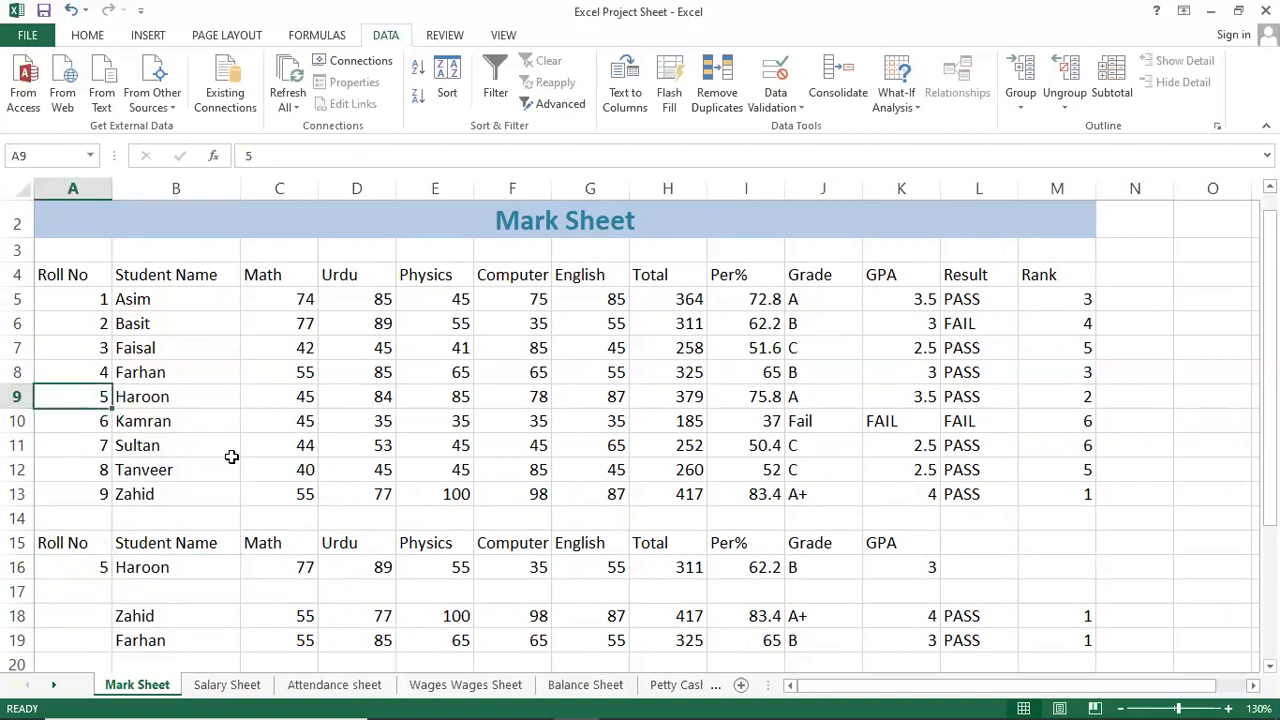
{"action": "left_click", "coordinate": [175, 472]}
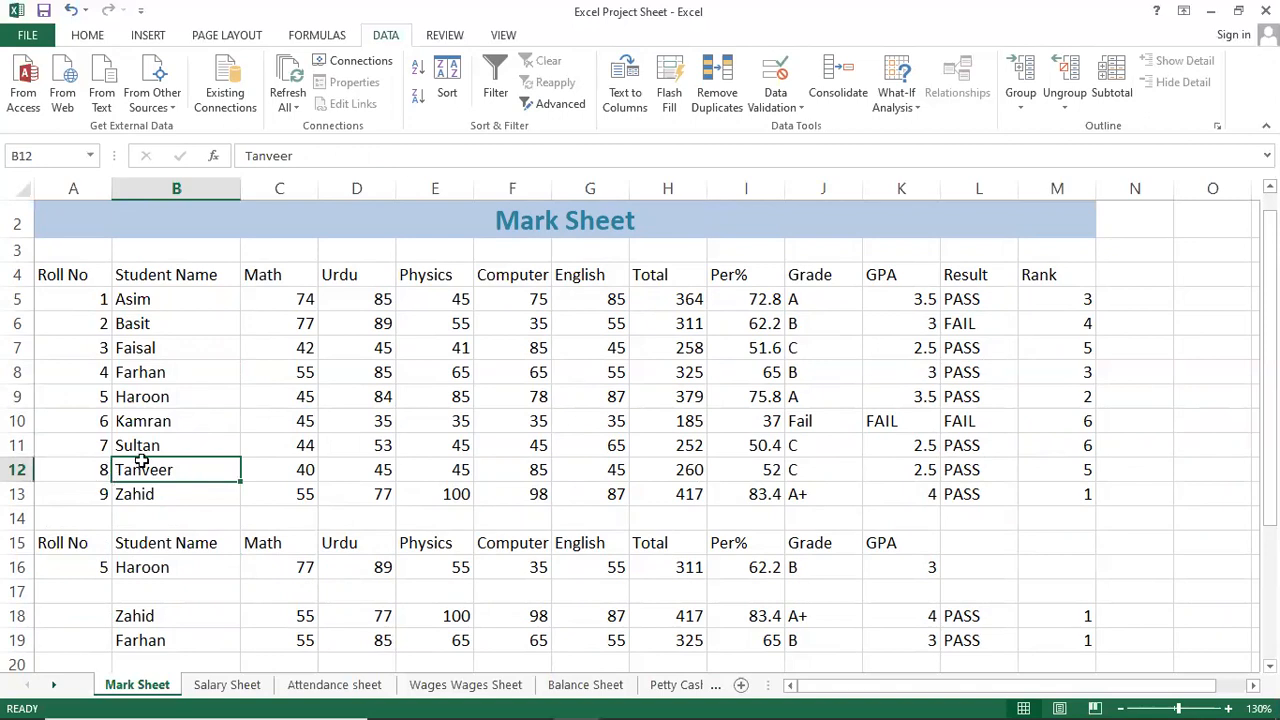
{"action": "left_click", "coordinate": [170, 447]}
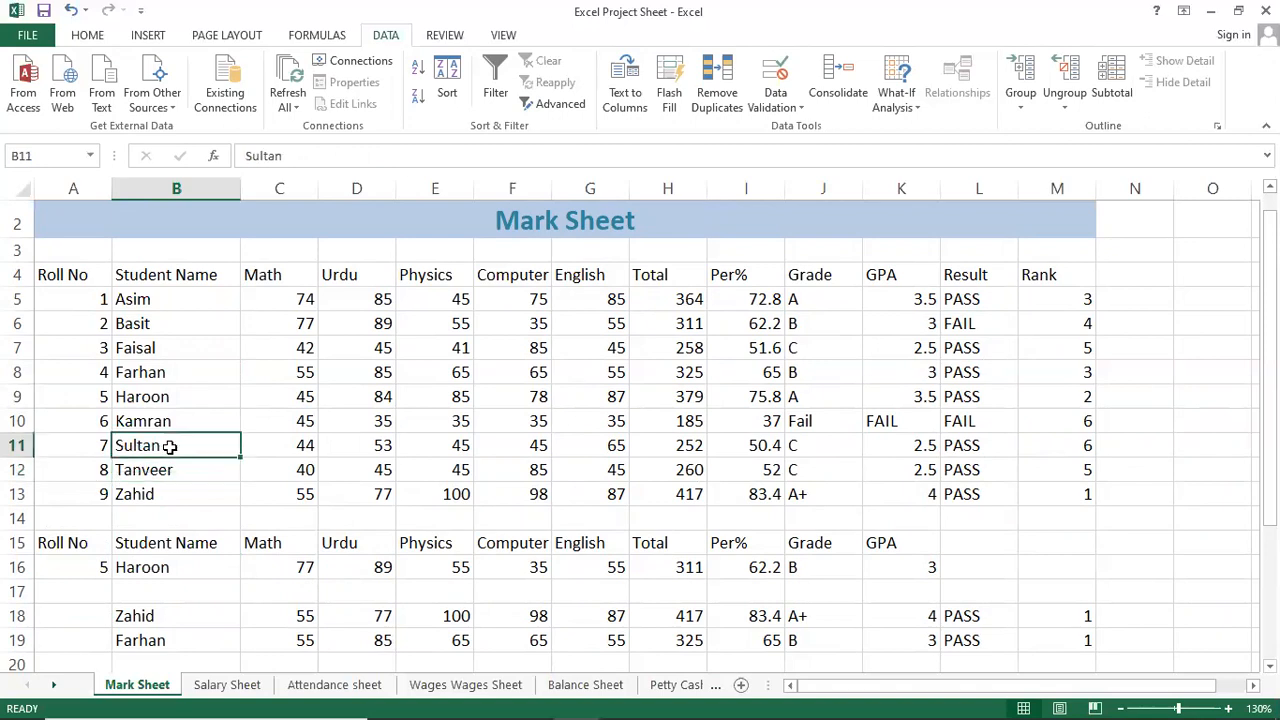
{"action": "left_click", "coordinate": [222, 568]}
{"action": "left_click", "coordinate": [251, 567]}
{"action": "left_click", "coordinate": [226, 575]}
{"action": "left_click", "coordinate": [248, 568]}
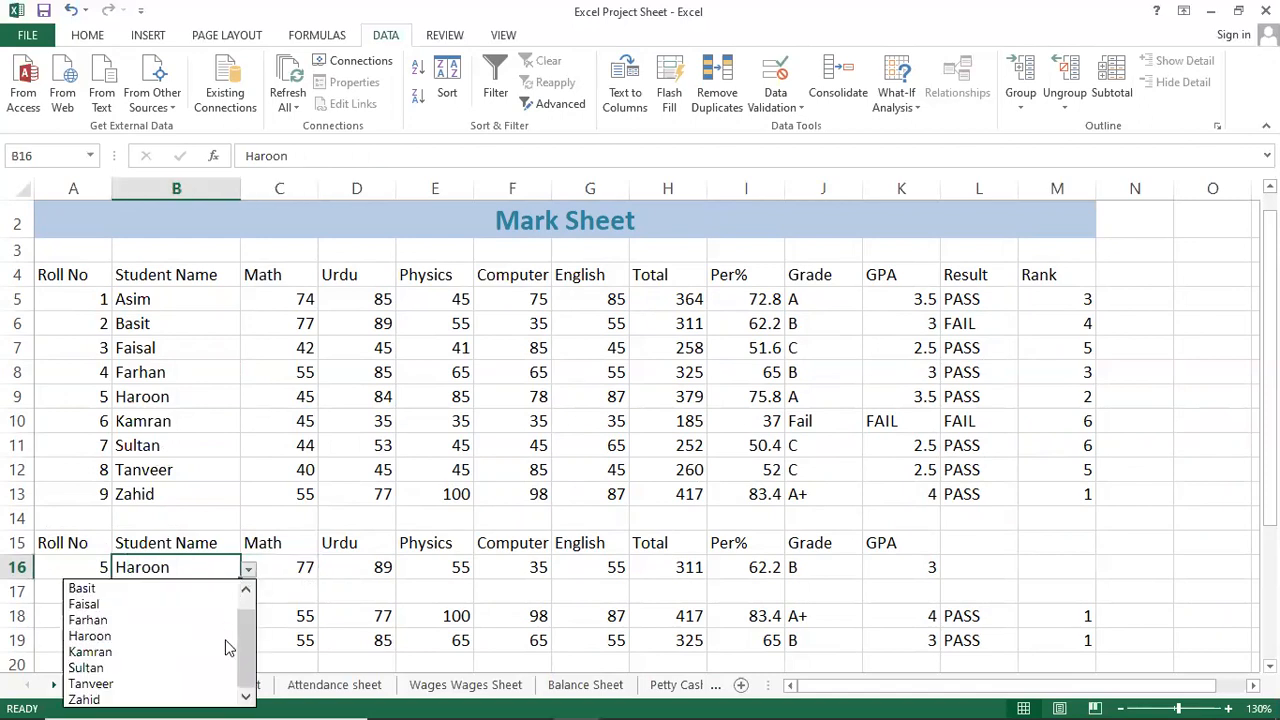
{"action": "left_click", "coordinate": [180, 667]}
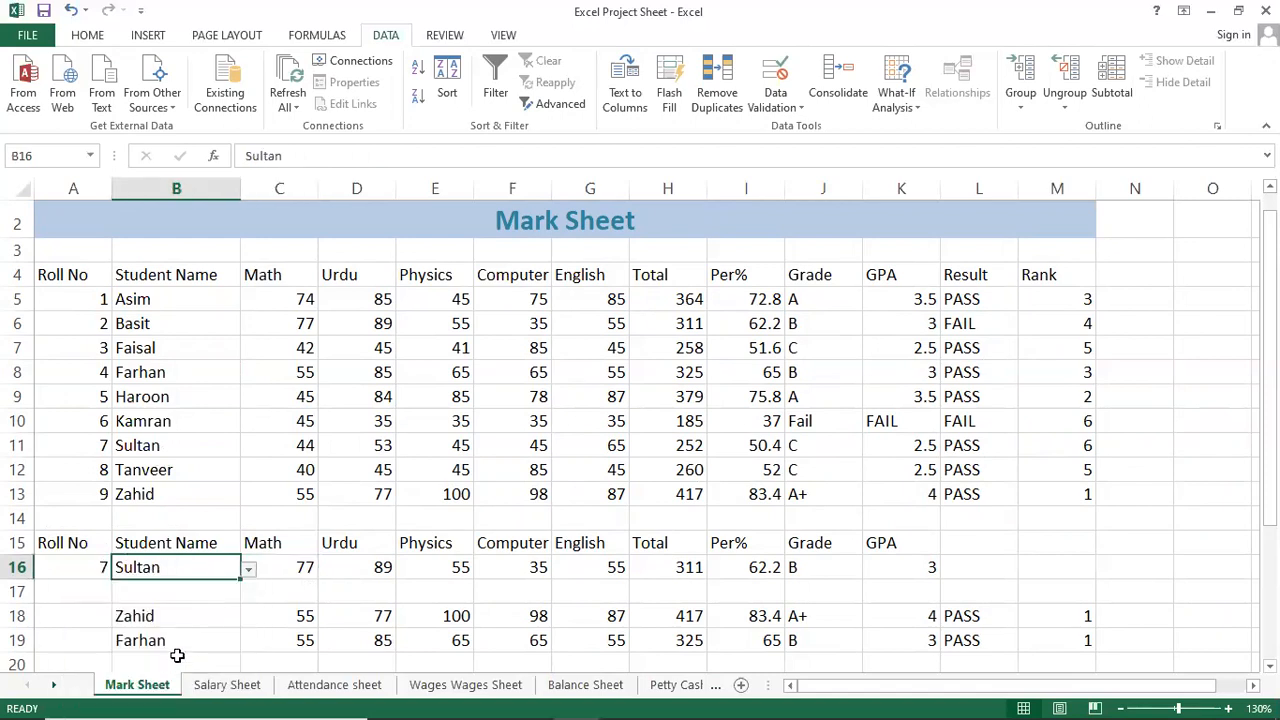
{"action": "left_click", "coordinate": [95, 567]}
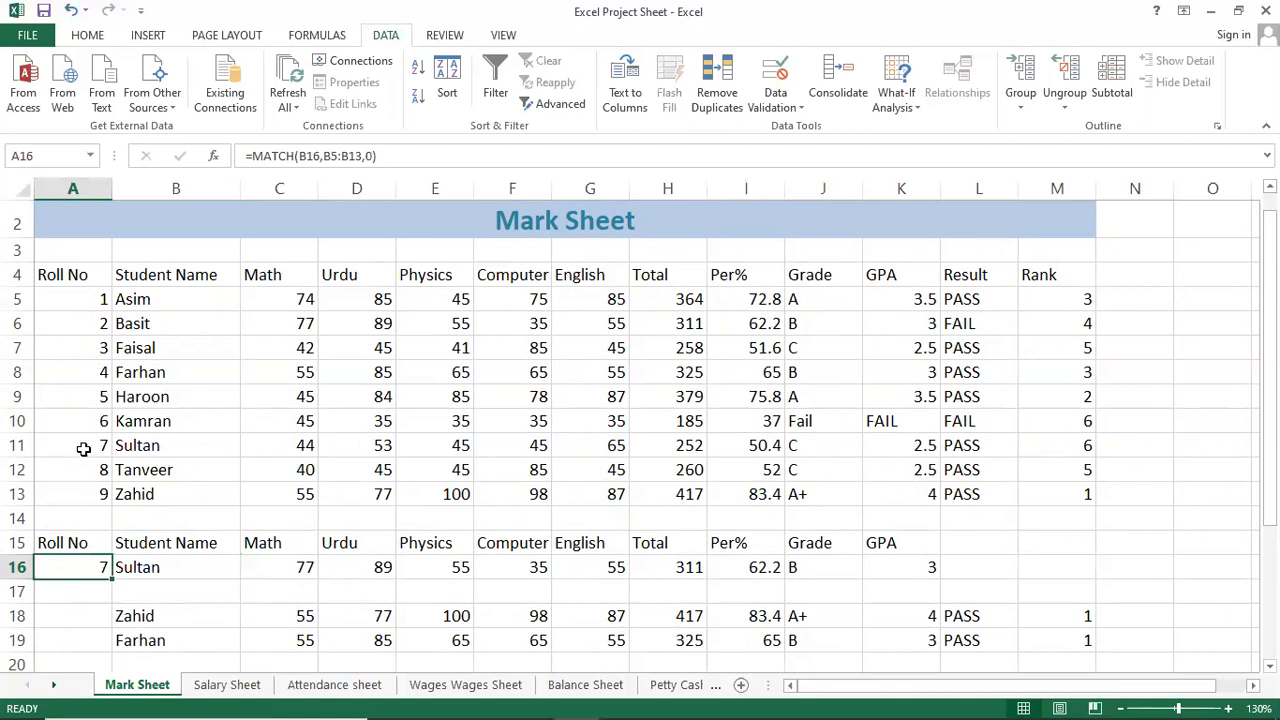
Switch B16 to Basit and view A16's =MATCH(B16,B5:B13,0) formula returning 2.
{"action": "left_click", "coordinate": [220, 568]}
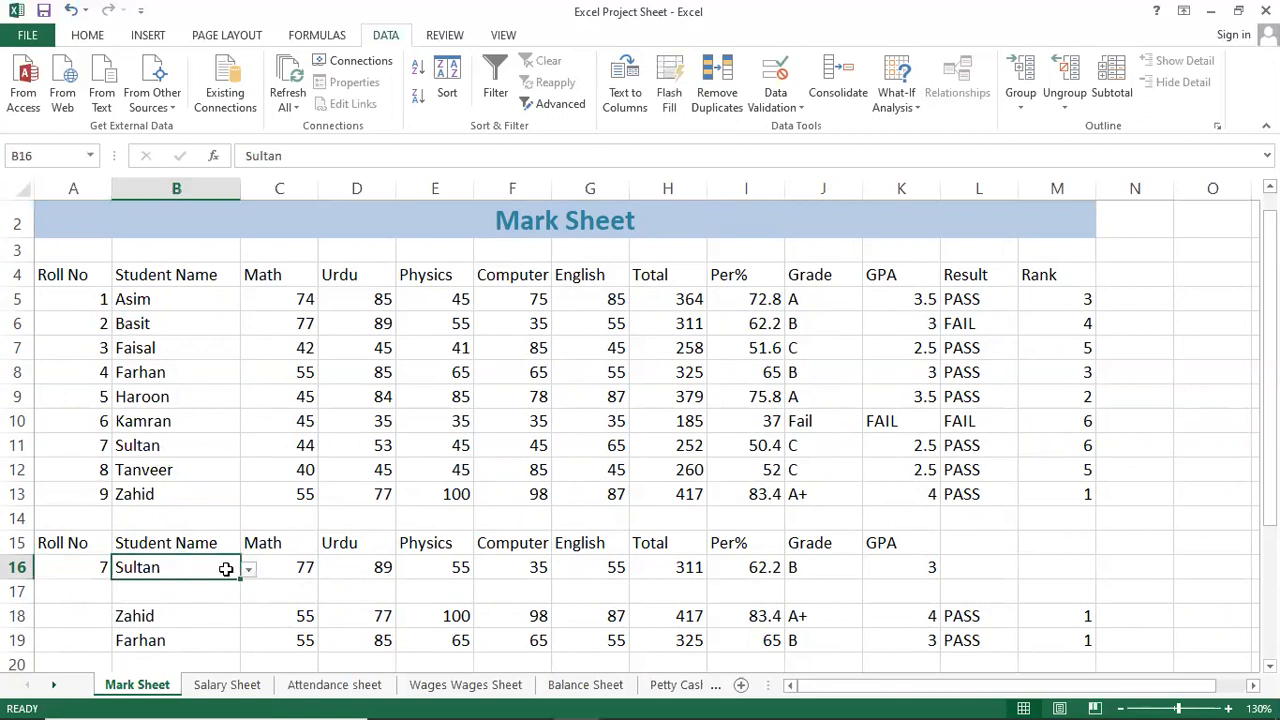
{"action": "left_click", "coordinate": [248, 569]}
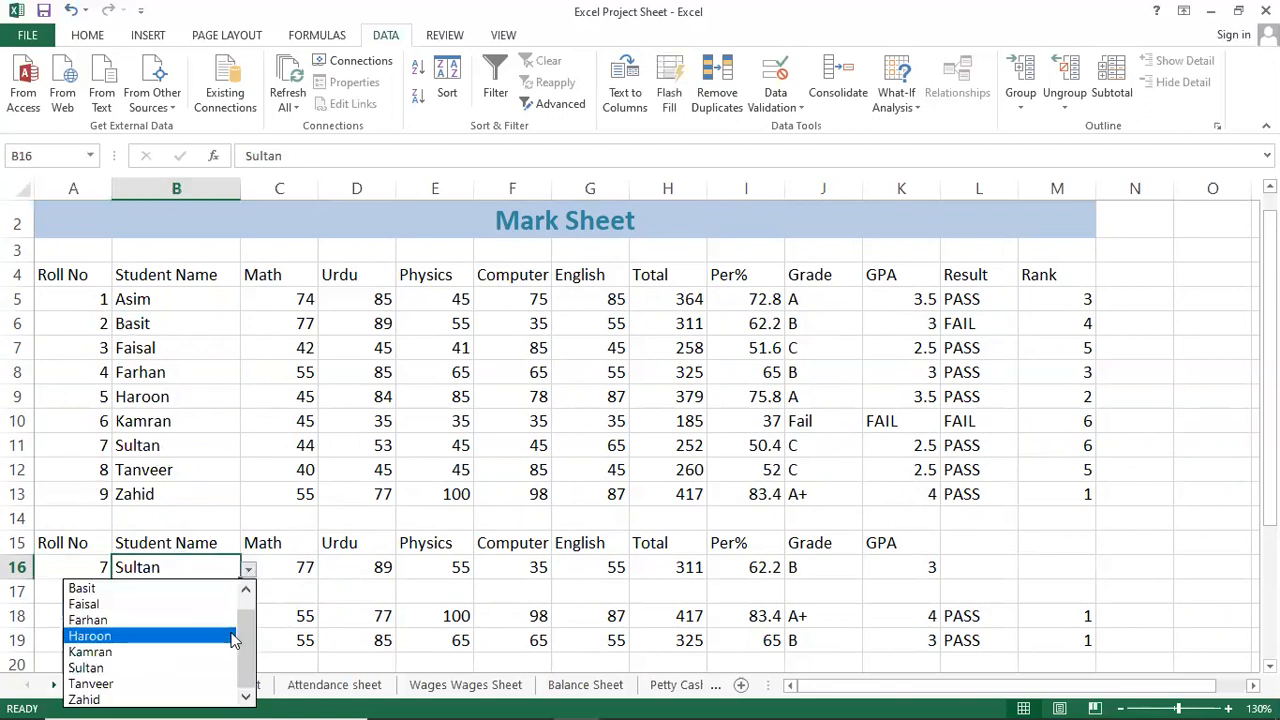
{"action": "scroll", "coordinate": [248, 640], "scroll_direction": "up", "scroll_amount": 1}
{"action": "left_click", "coordinate": [143, 604]}
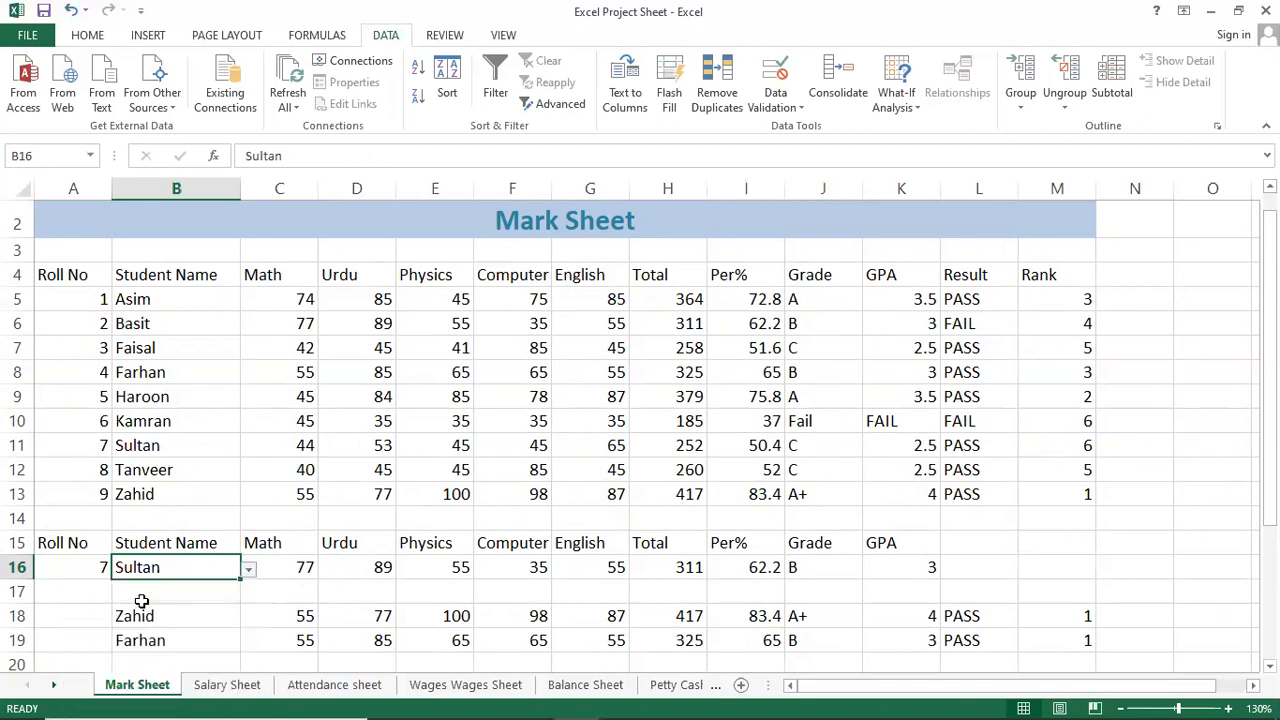
{"action": "left_click", "coordinate": [84, 572]}
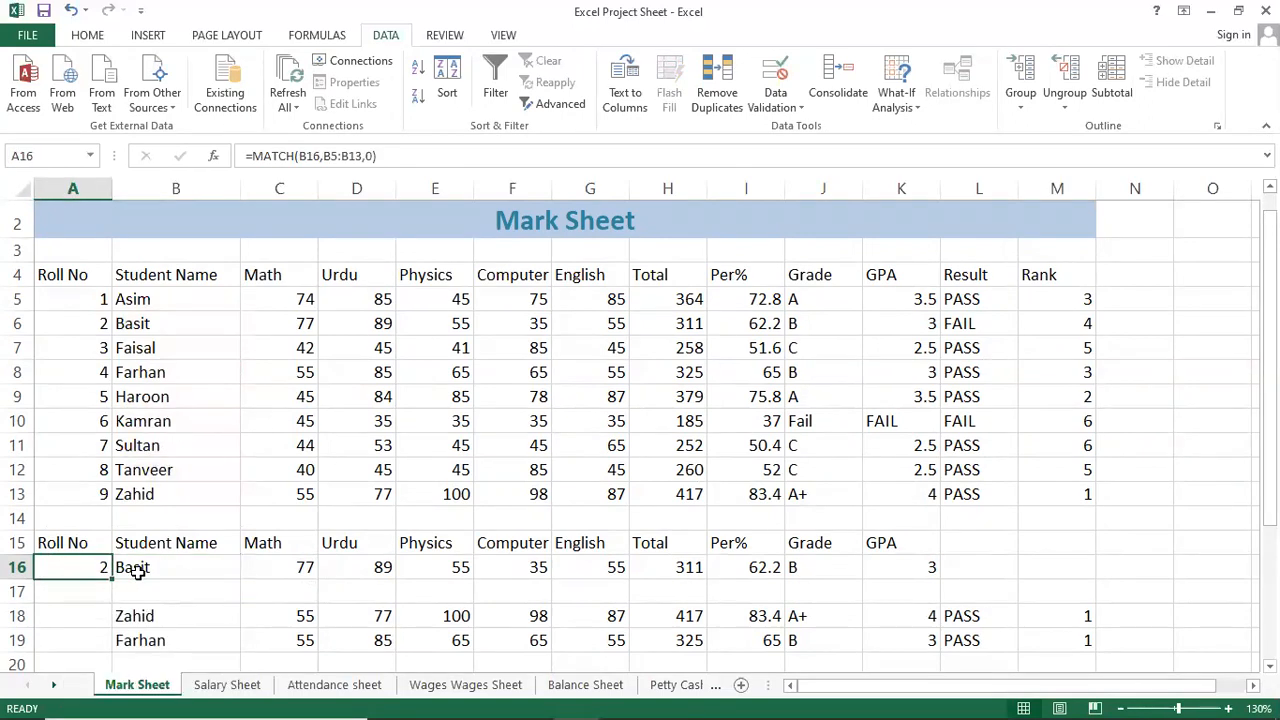
{"action": "key", "text": "F2"}
{"action": "key", "text": "Return"}
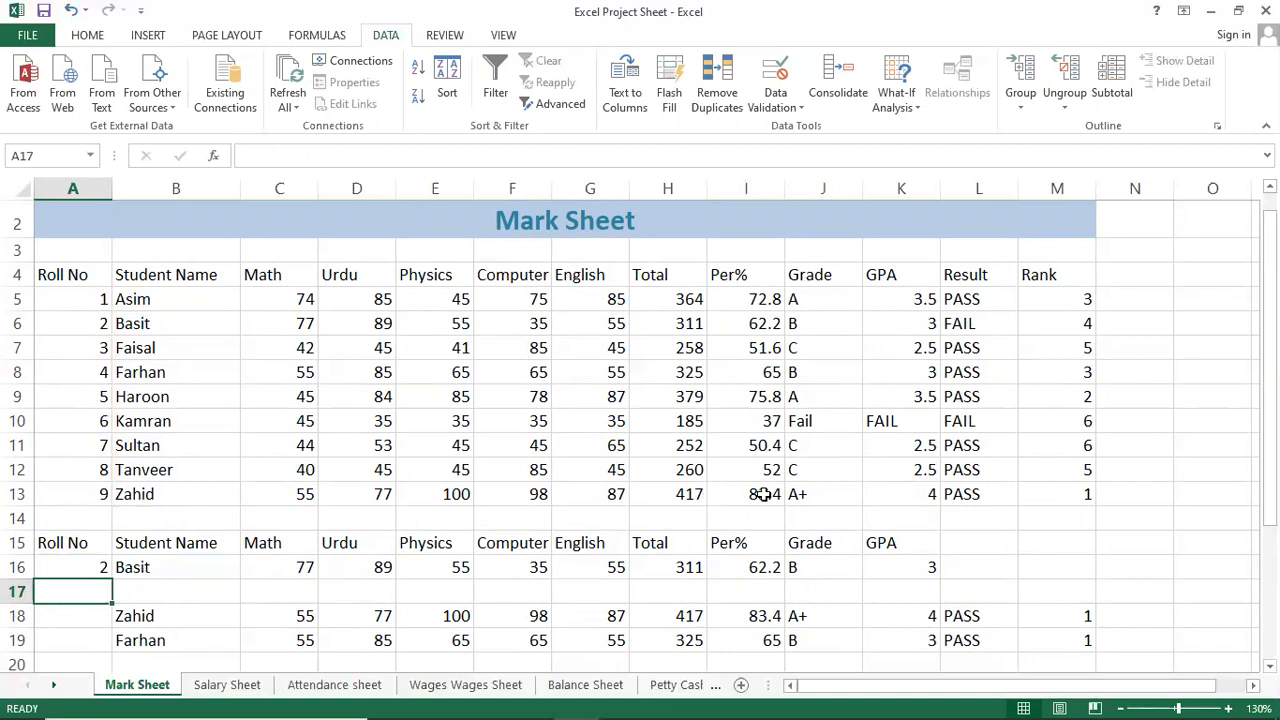
{"action": "left_click", "coordinate": [996, 303]}
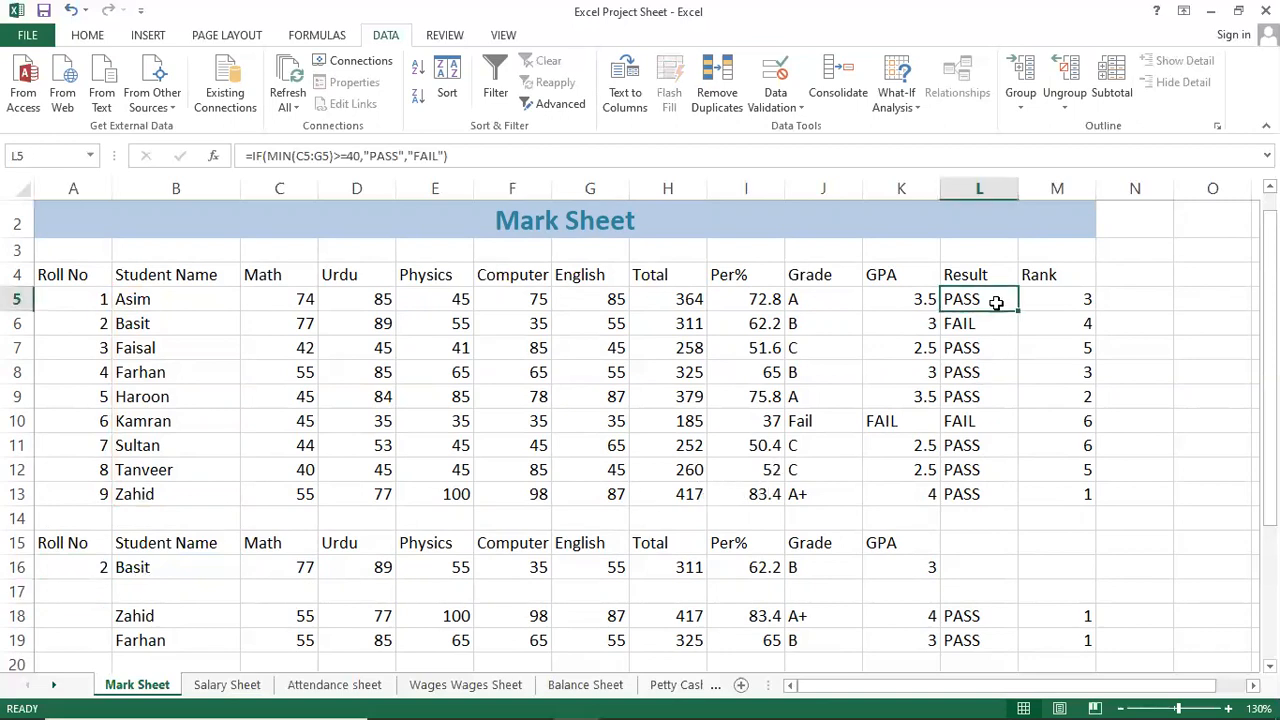
{"action": "left_click", "coordinate": [1070, 304]}
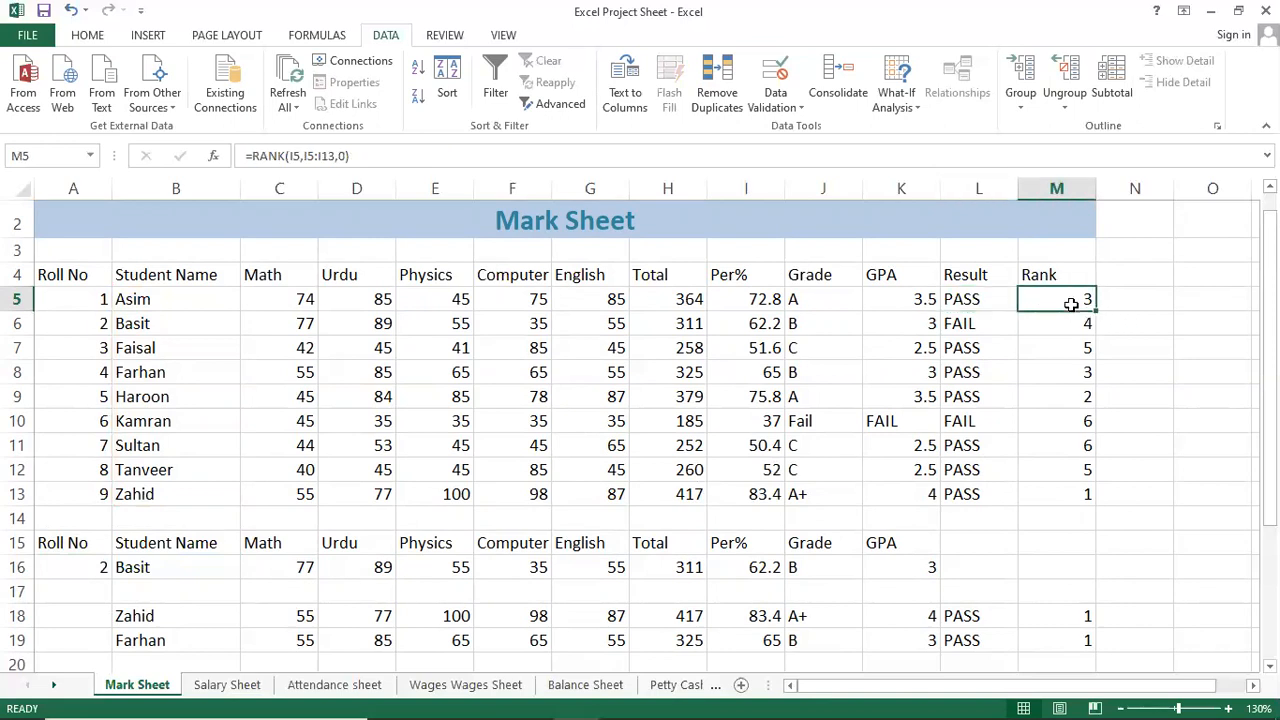
{"action": "left_click", "coordinate": [97, 567]}
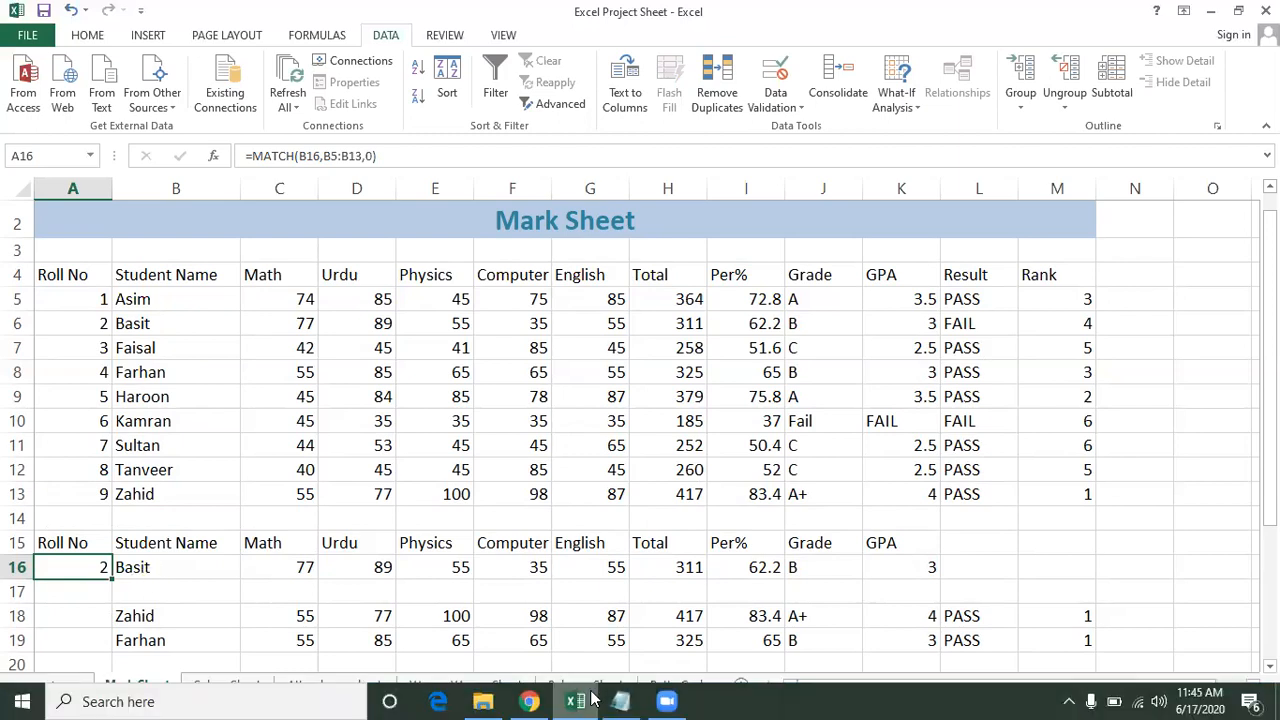
Highlight the Sorting, Group Ungroup and Consolidate topics in turn in the Notepad notes.
{"action": "left_click", "coordinate": [622, 700]}
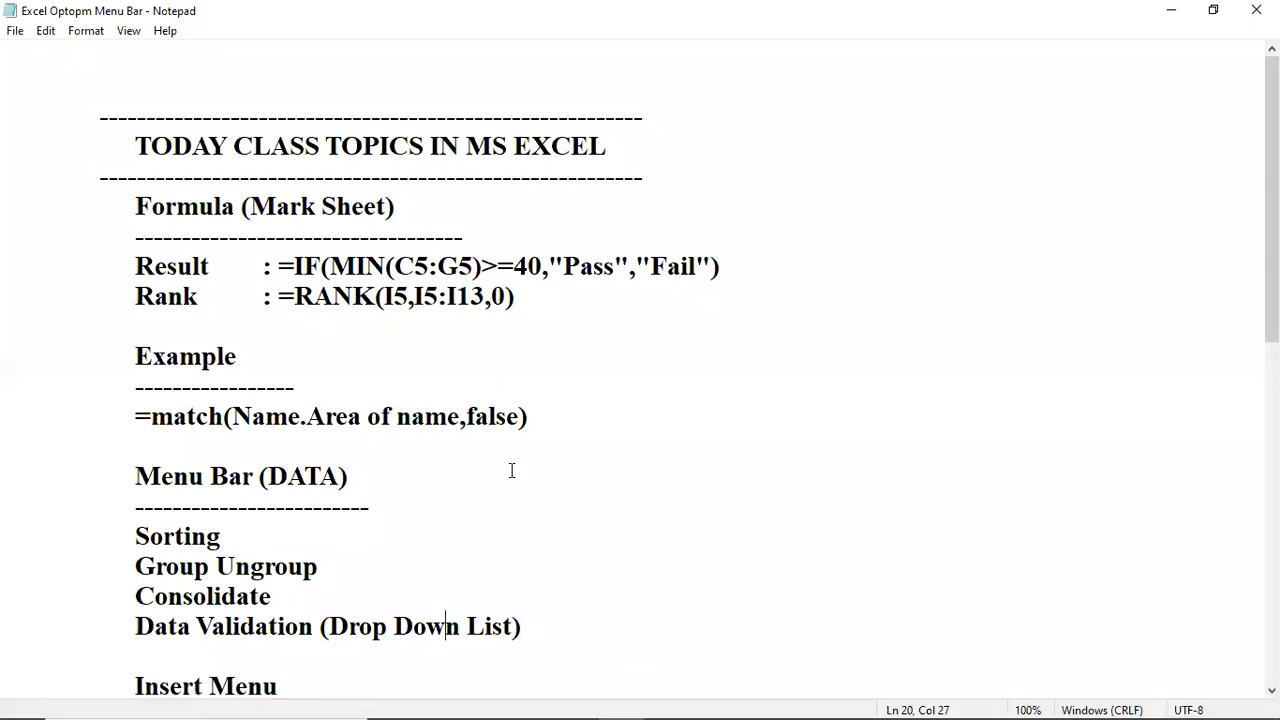
{"action": "left_click", "coordinate": [286, 531]}
{"action": "left_click_drag", "start_coordinate": [135, 477], "coordinate": [493, 626]}
{"action": "left_click", "coordinate": [303, 506]}
{"action": "left_click_drag", "start_coordinate": [136, 537], "coordinate": [245, 541]}
{"action": "left_click_drag", "start_coordinate": [131, 566], "coordinate": [328, 575]}
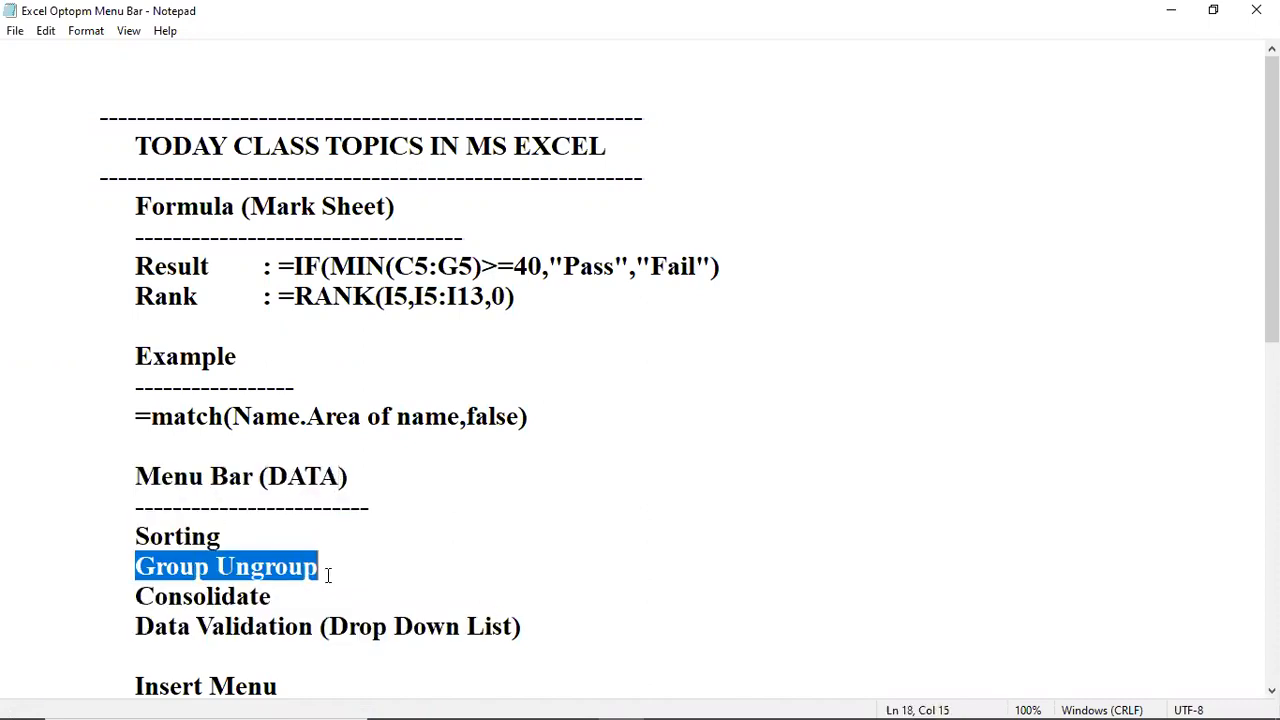
{"action": "left_click", "coordinate": [224, 596]}
{"action": "left_click_drag", "start_coordinate": [140, 597], "coordinate": [268, 590]}
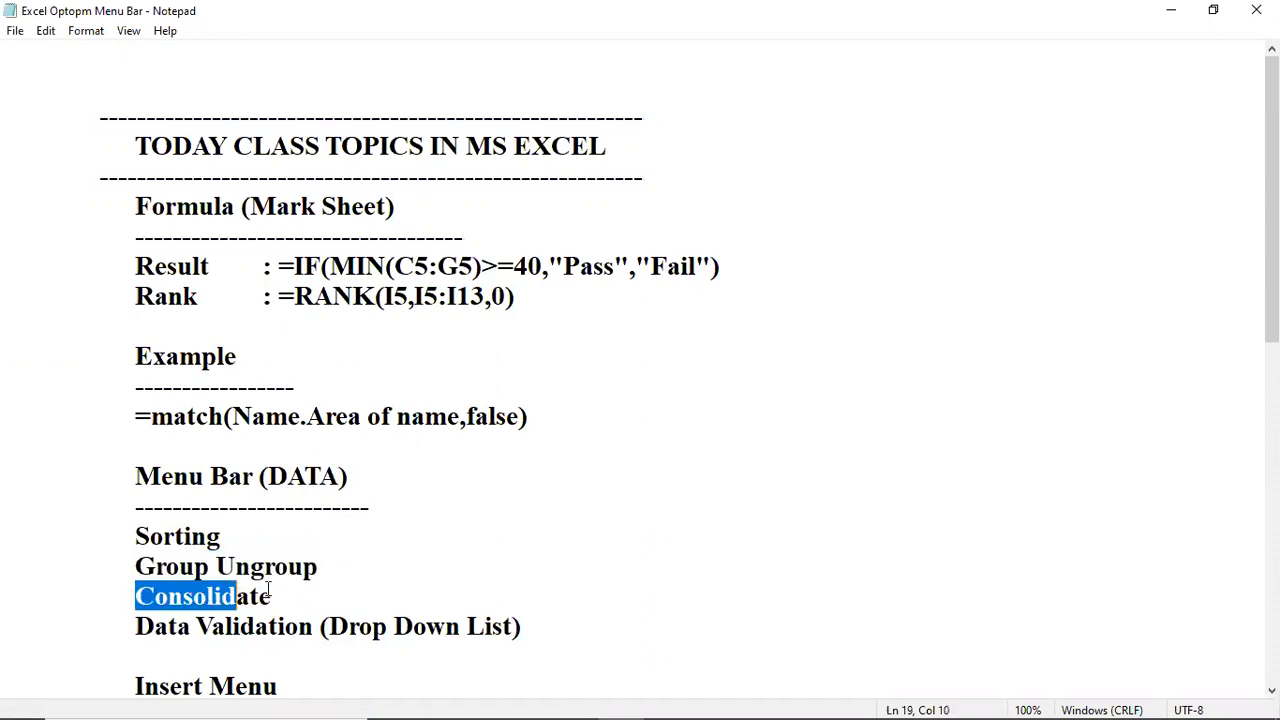
{"action": "left_click", "coordinate": [247, 536]}
{"action": "mouse_move", "coordinate": [523, 696]}
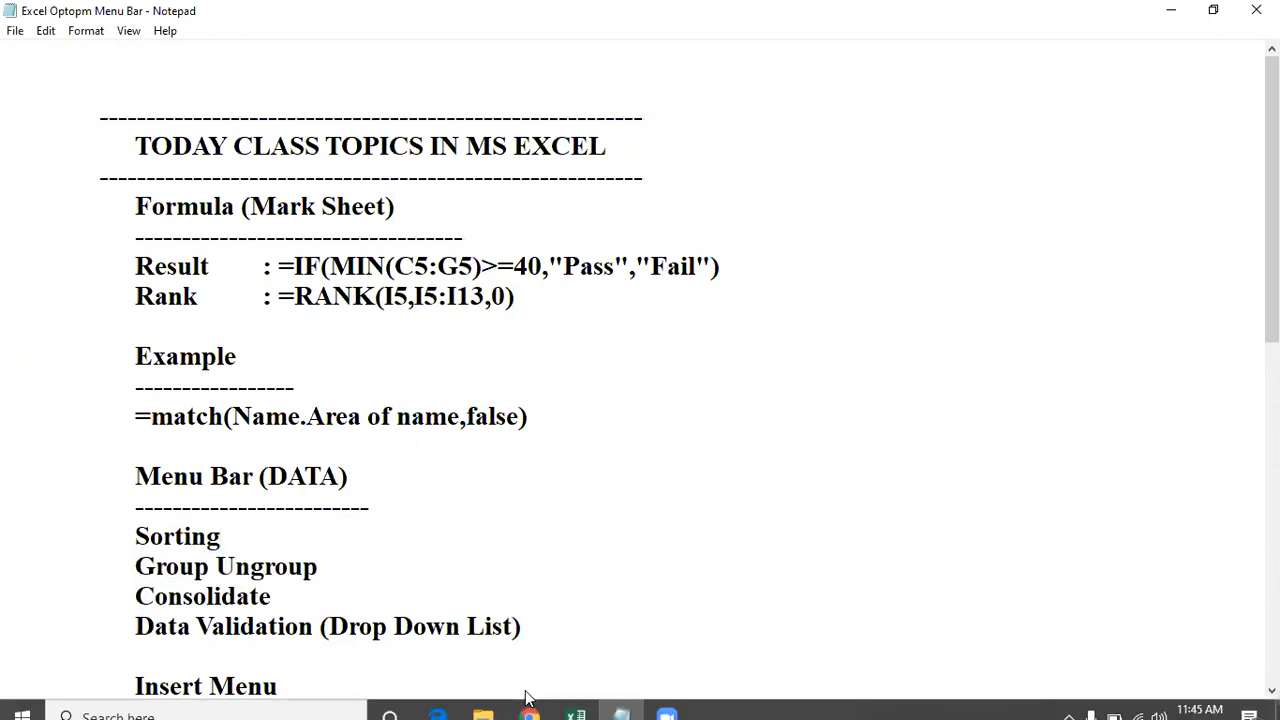
Back in Excel, clear the copied Zahid and Farhan rows B18:M19.
{"action": "left_click", "coordinate": [575, 701]}
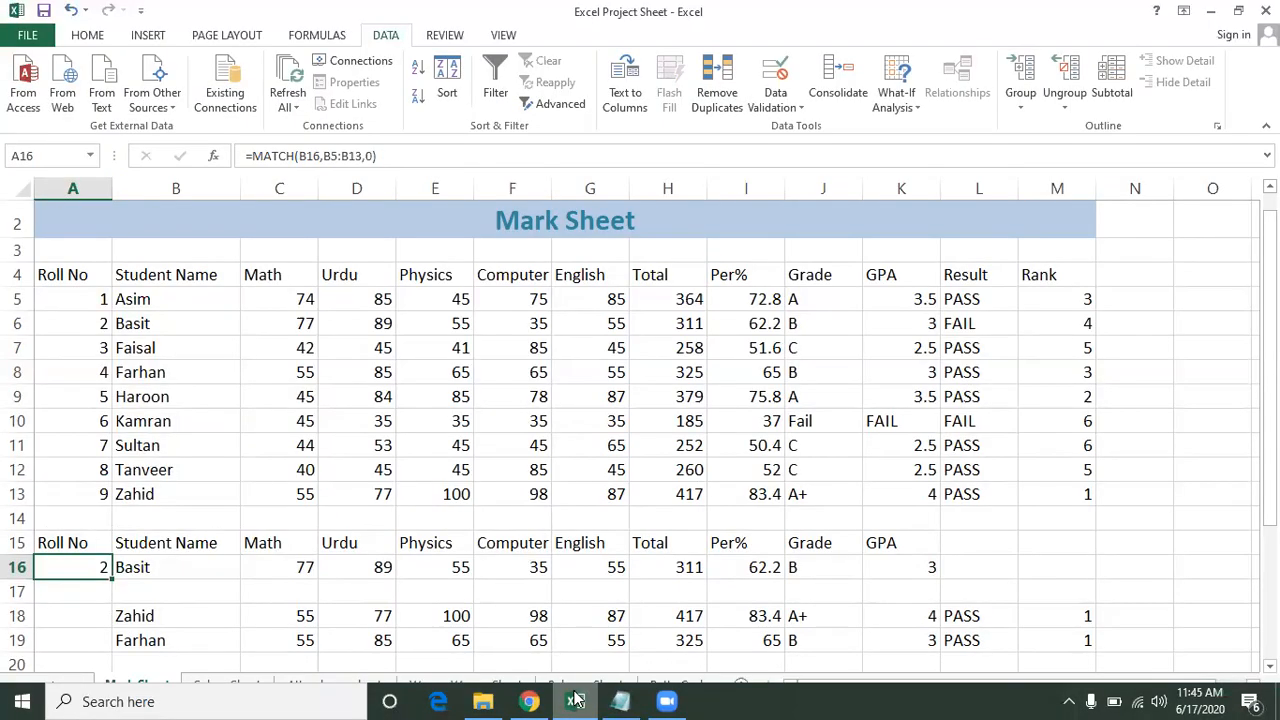
{"action": "left_click", "coordinate": [447, 460]}
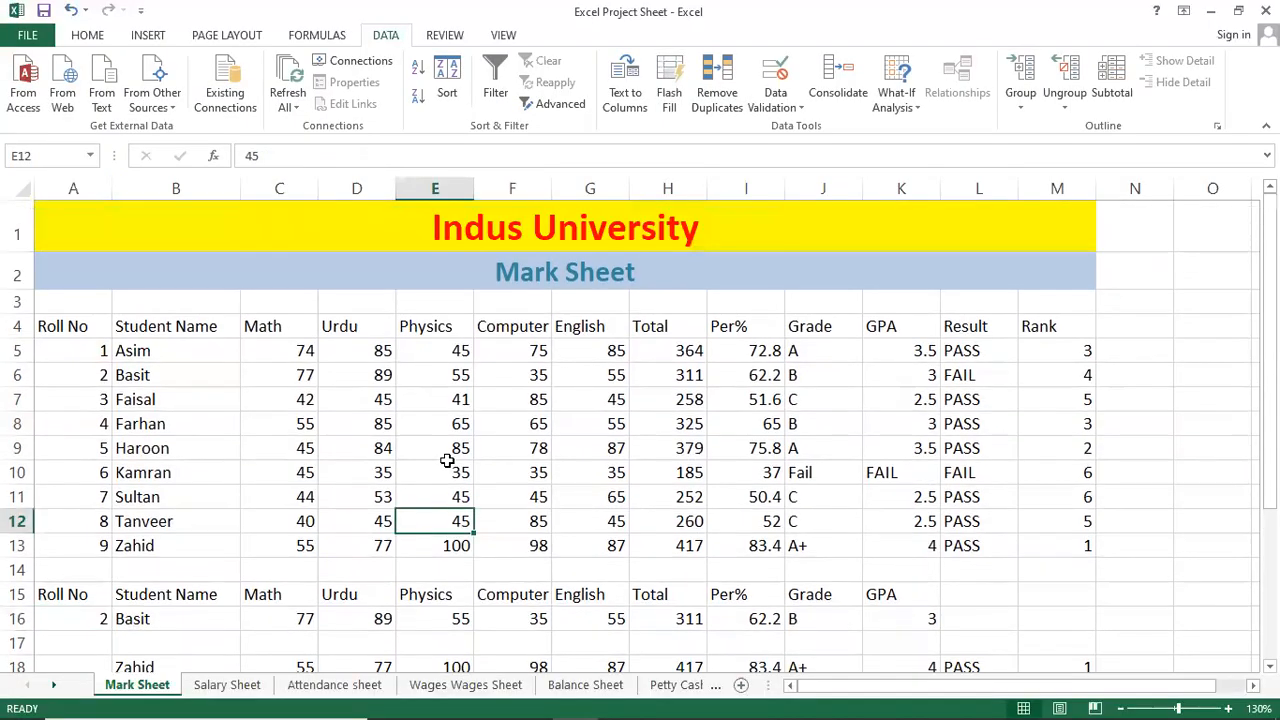
{"action": "scroll", "coordinate": [447, 460], "scroll_direction": "down", "scroll_amount": 1}
{"action": "left_click_drag", "start_coordinate": [166, 551], "coordinate": [1025, 580]}
{"action": "key", "text": "Delete"}
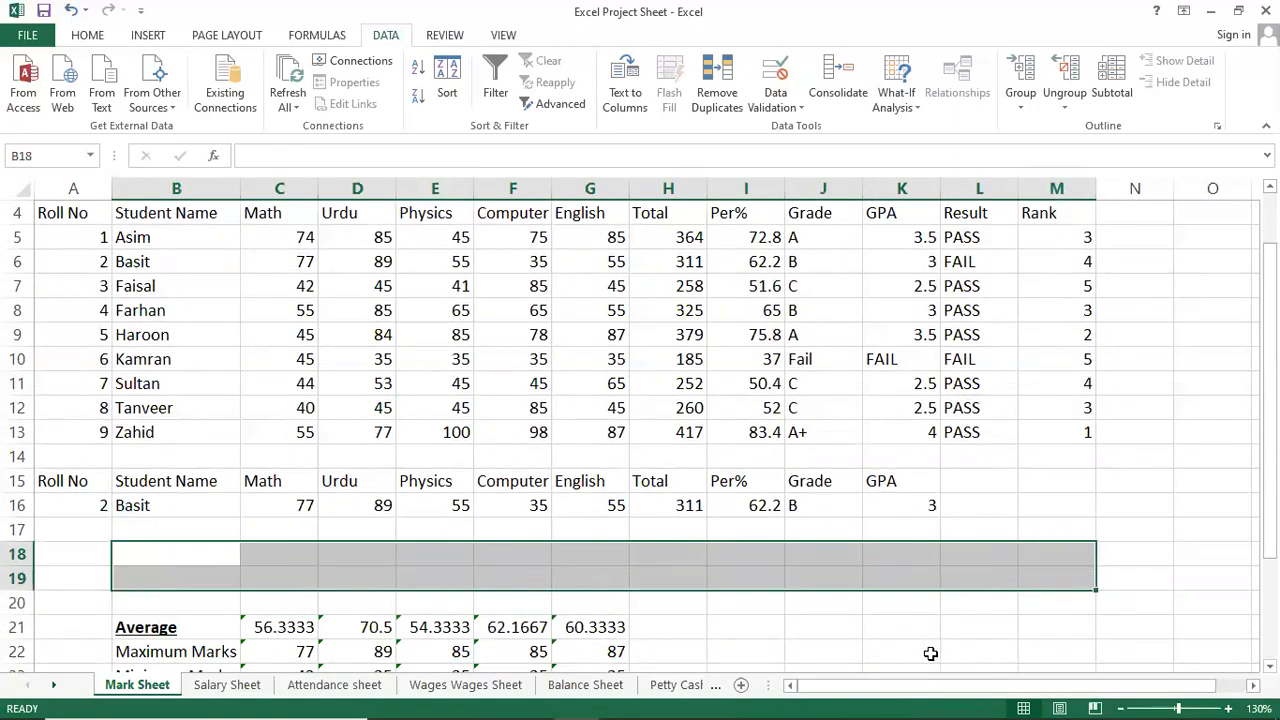
{"action": "scroll", "coordinate": [929, 654], "scroll_direction": "up", "scroll_amount": 1}
{"action": "left_click", "coordinate": [382, 496]}
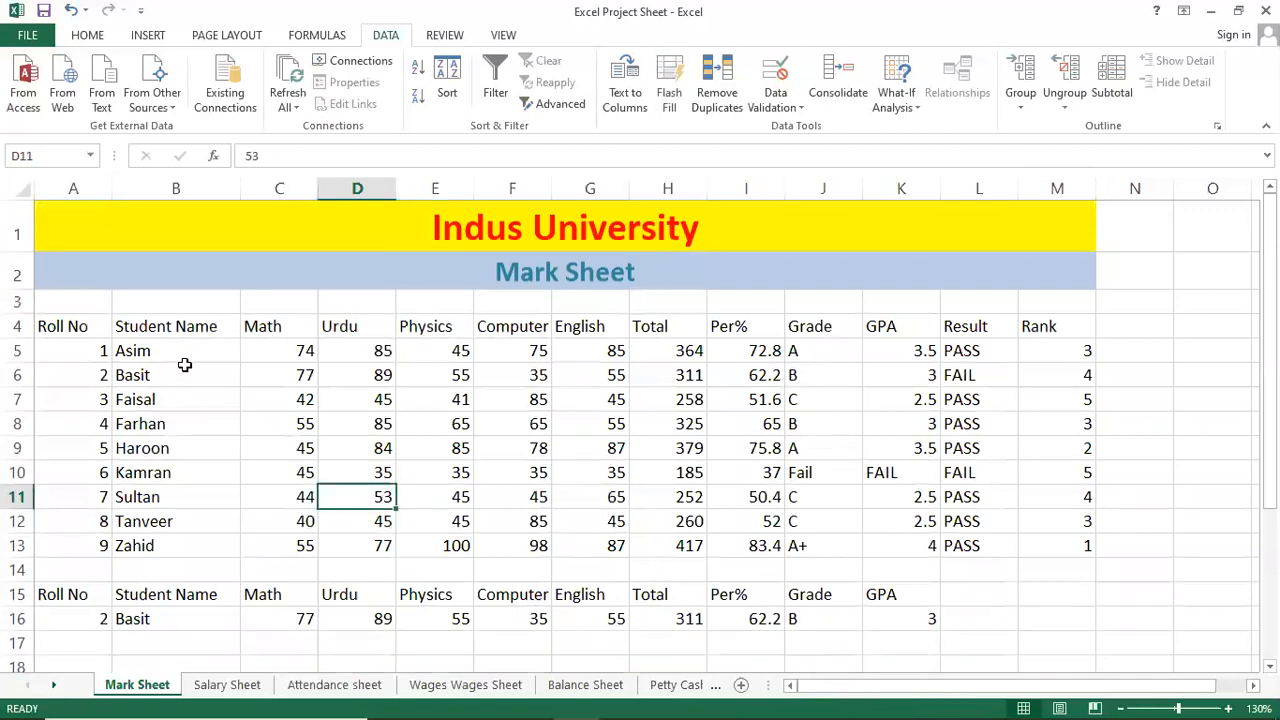
Move through the Attendance, Salary and Mark sheets, ending on the Wages Wages Sheet.
{"action": "left_click", "coordinate": [314, 686]}
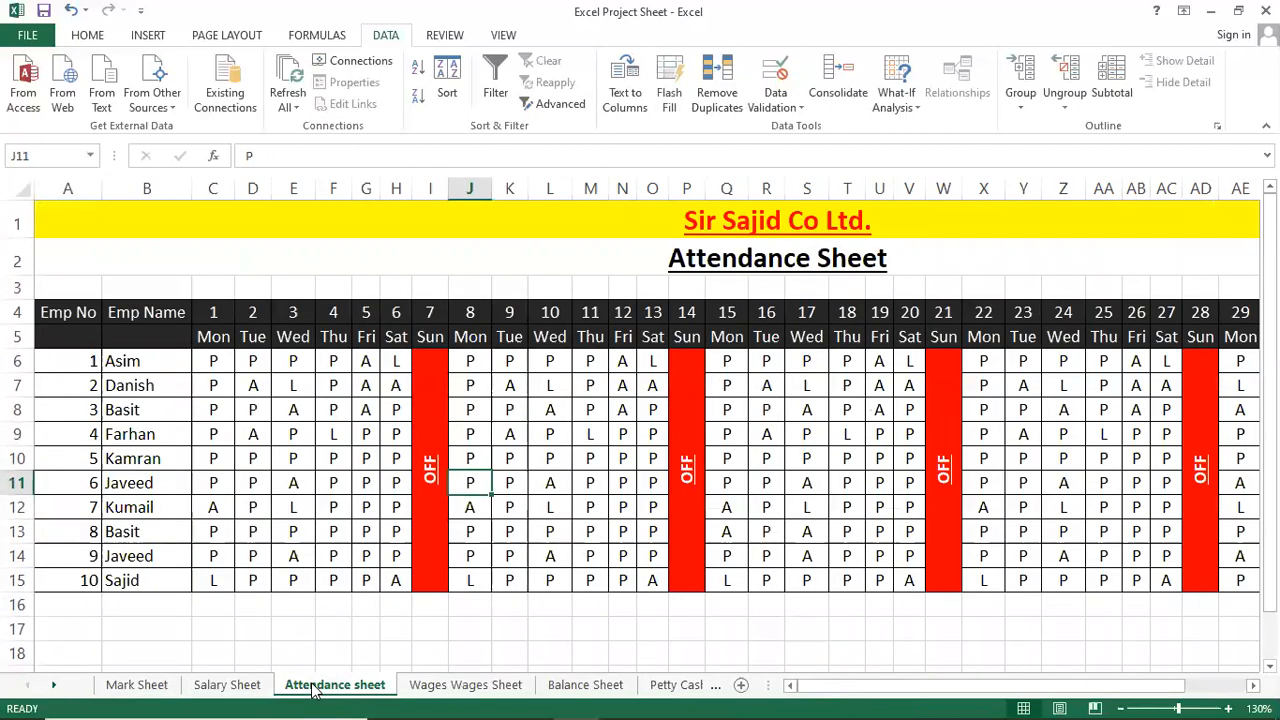
{"action": "key", "text": "ctrl+Page_Up"}
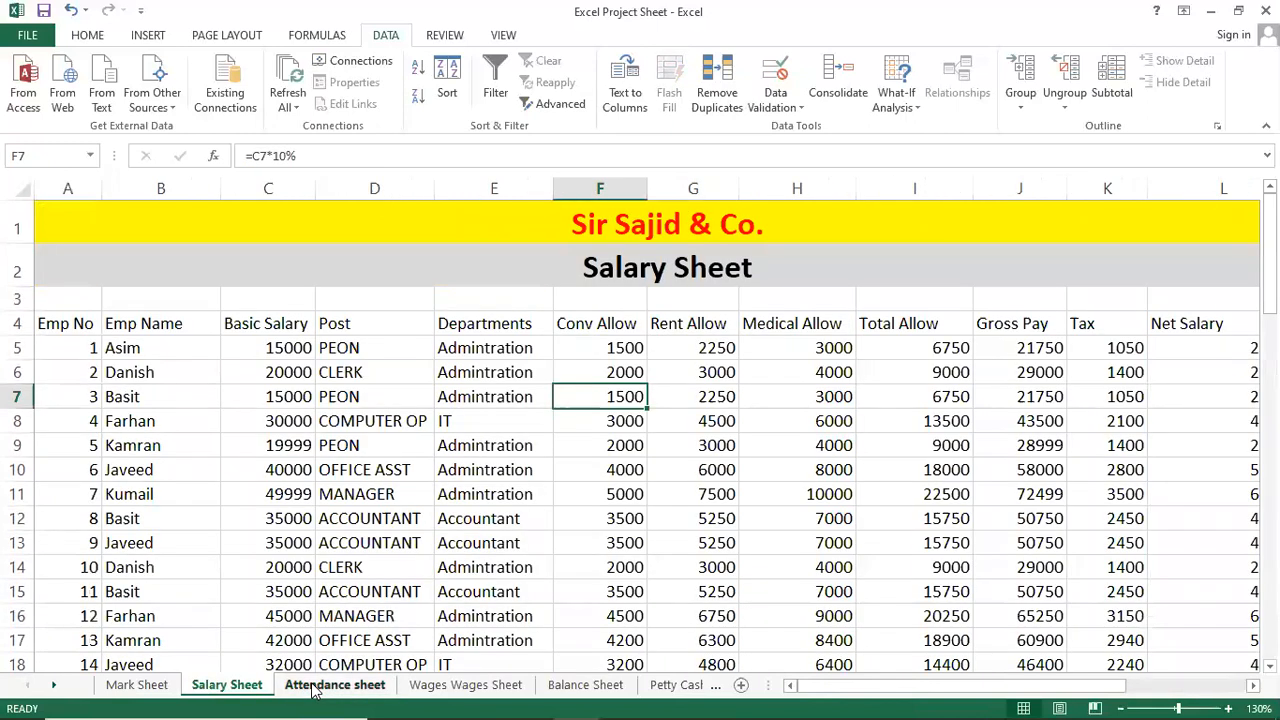
{"action": "key", "text": "ctrl+Page_Up"}
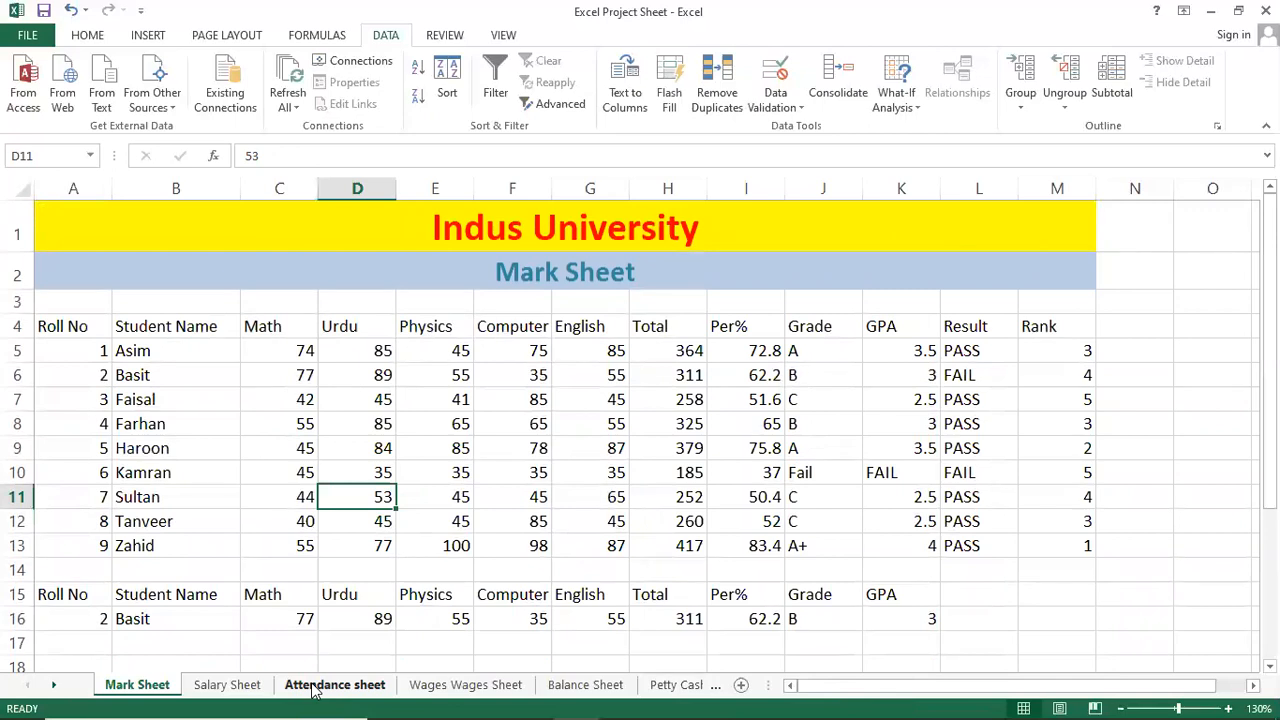
{"action": "key", "text": "ctrl+Page_Down"}
{"action": "key", "text": "ctrl+Page_Down"}
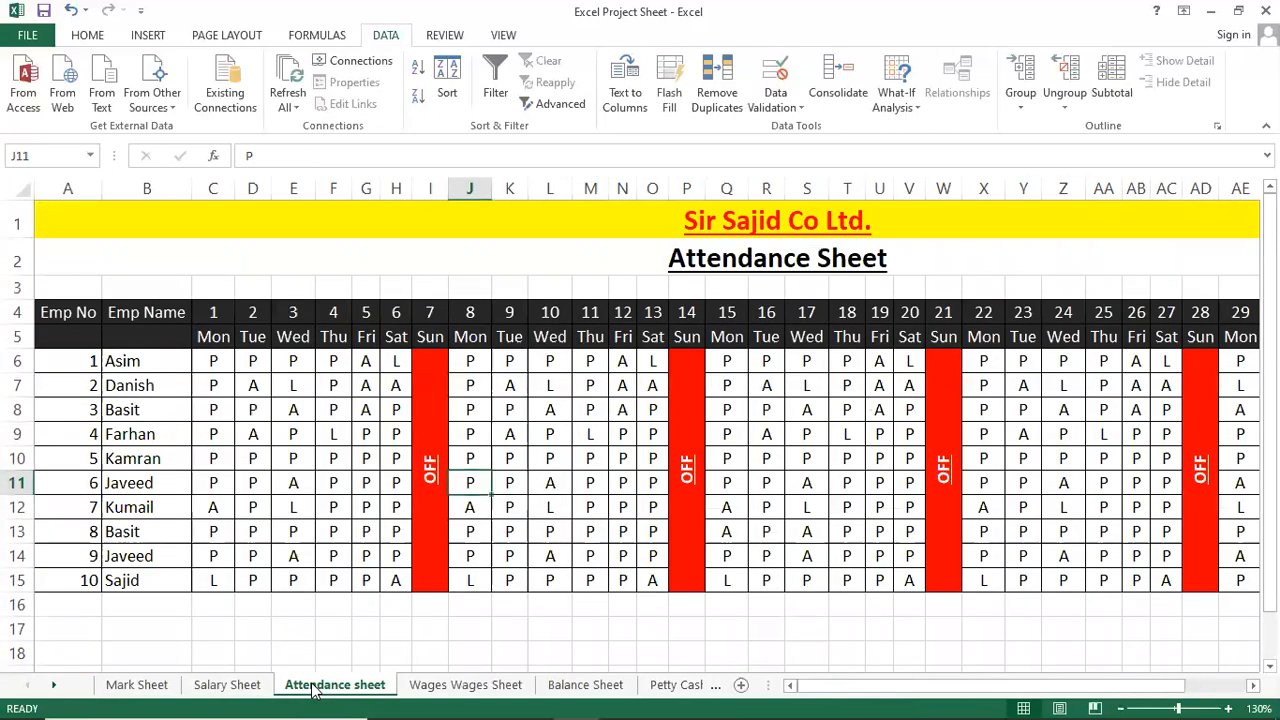
{"action": "key", "text": "ctrl+Page_Down"}
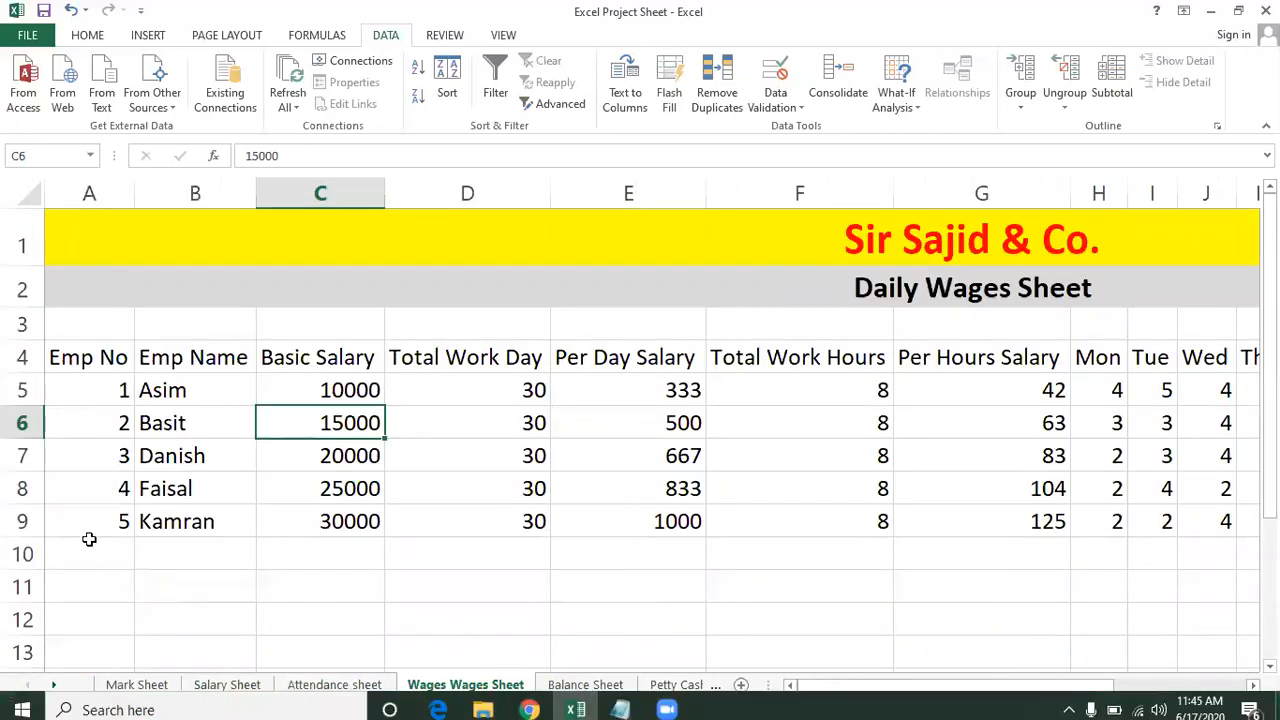
Browse the Daily Wages table, stepping down the employee names from Asim to Kamran.
{"action": "left_click", "coordinate": [737, 382]}
{"action": "left_click", "coordinate": [480, 443]}
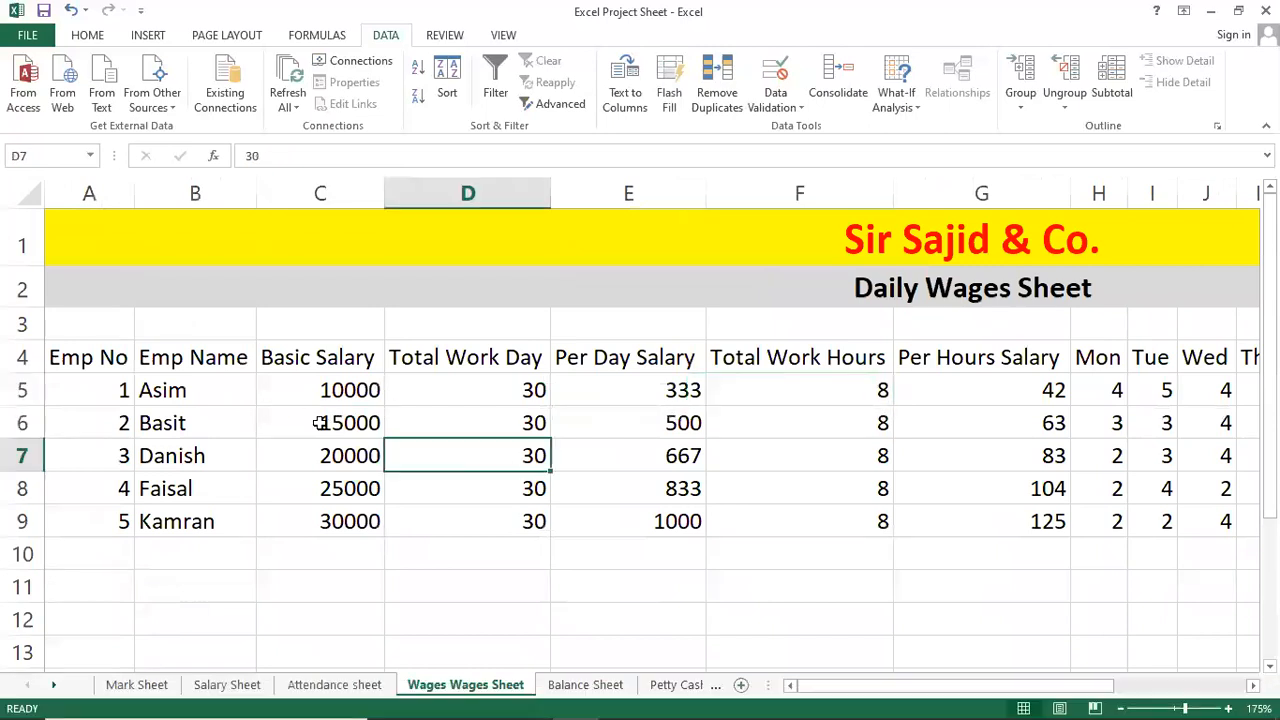
{"action": "left_click", "coordinate": [312, 392]}
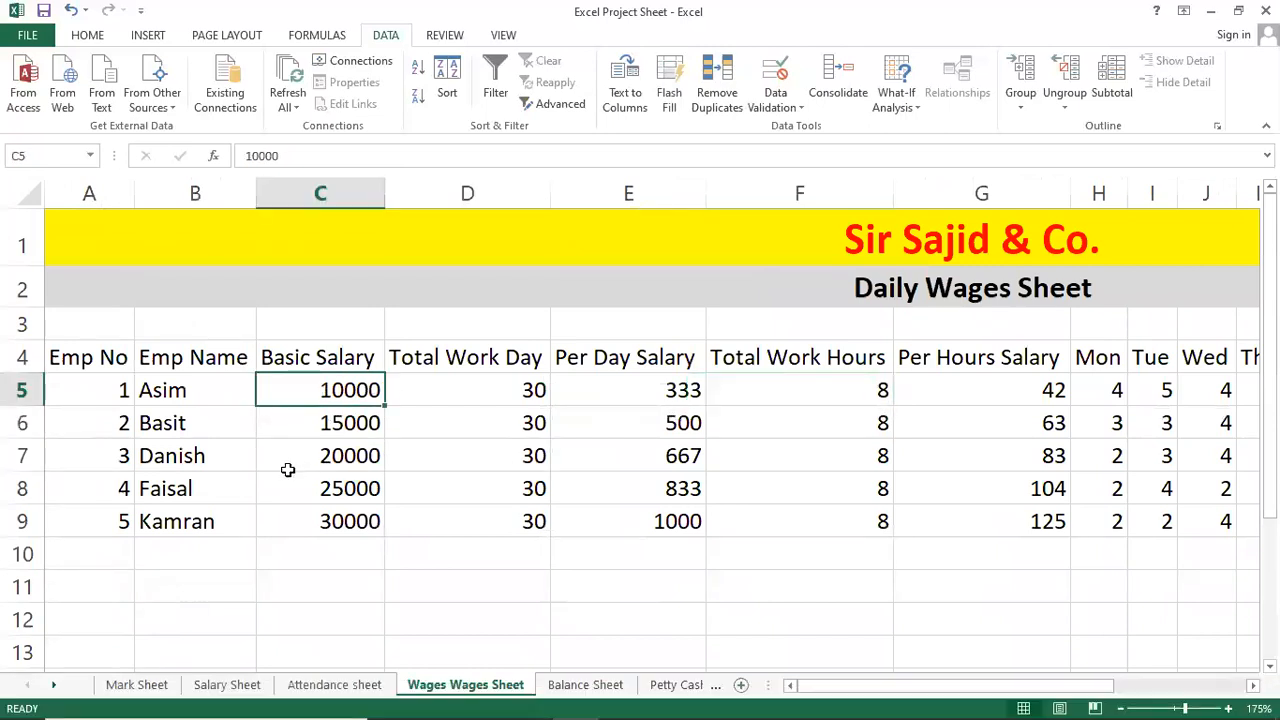
{"action": "scroll", "coordinate": [368, 447], "scroll_direction": "down", "scroll_amount": 2}
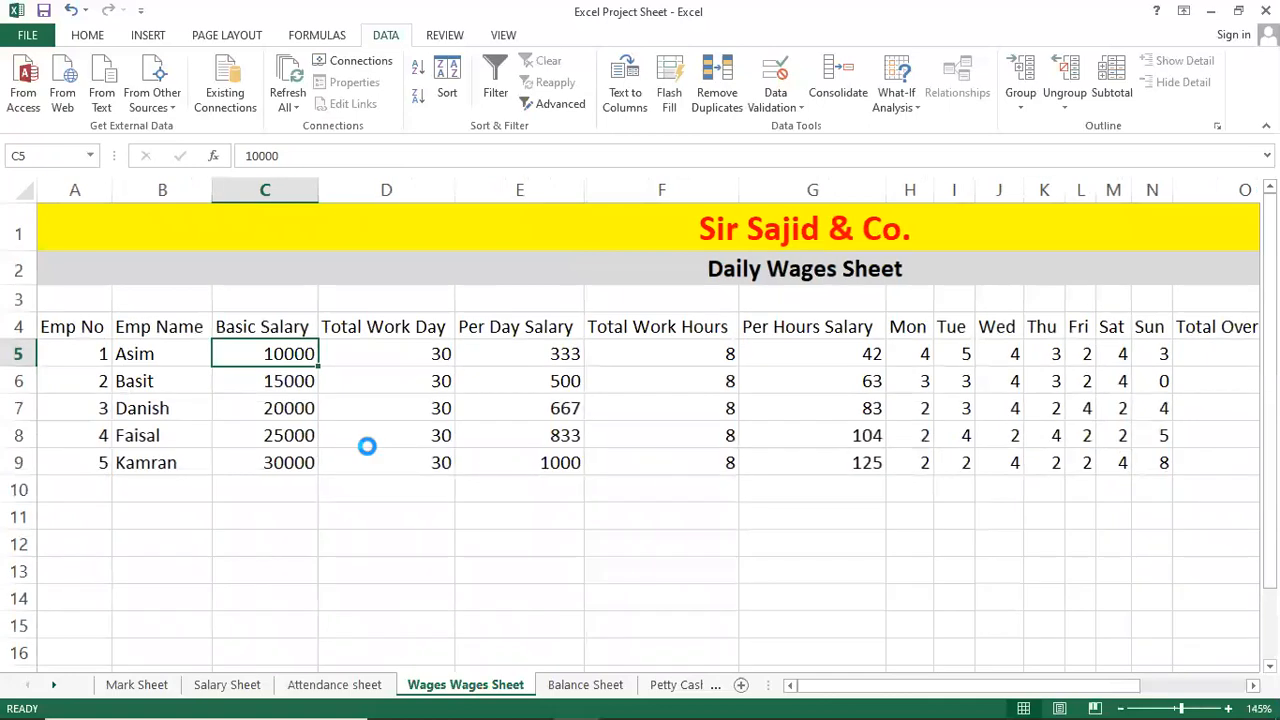
{"action": "scroll", "coordinate": [368, 447], "scroll_direction": "down", "scroll_amount": 2}
{"action": "scroll", "coordinate": [368, 445], "scroll_direction": "down", "scroll_amount": 1}
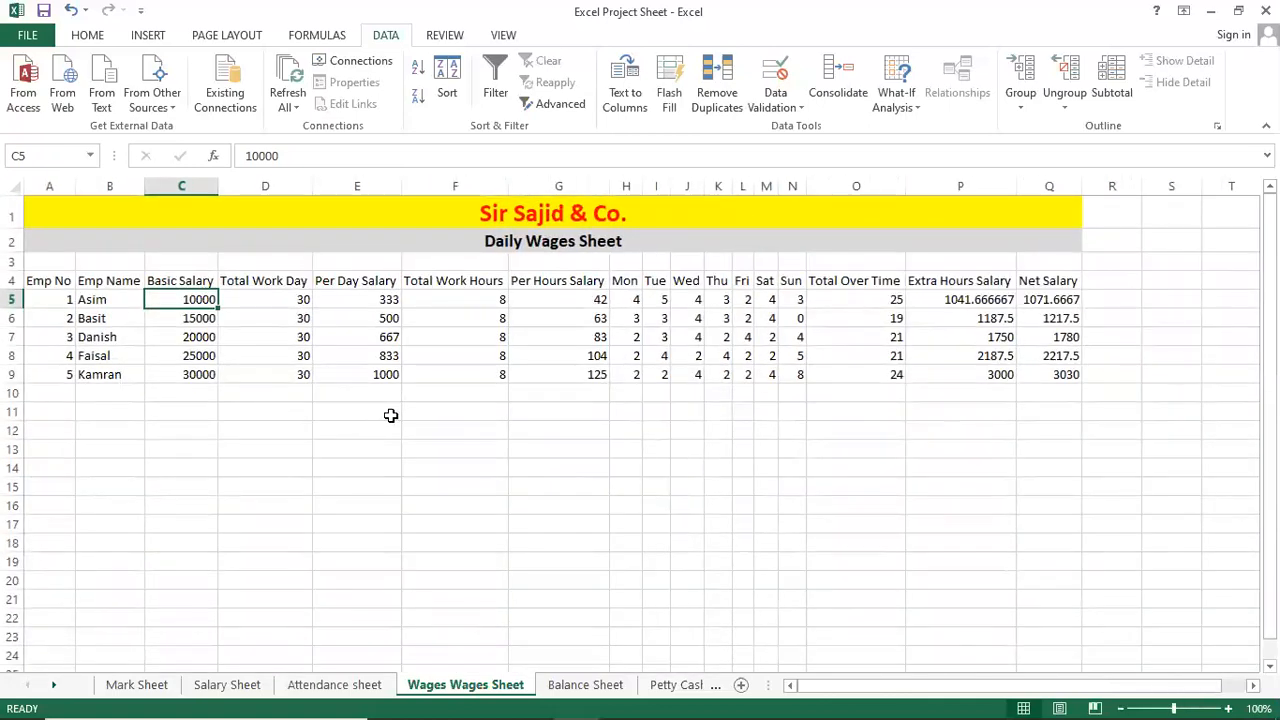
{"action": "left_click", "coordinate": [115, 298]}
{"action": "left_click", "coordinate": [115, 317]}
{"action": "left_click", "coordinate": [108, 340]}
{"action": "left_click", "coordinate": [106, 357]}
{"action": "left_click", "coordinate": [108, 366]}
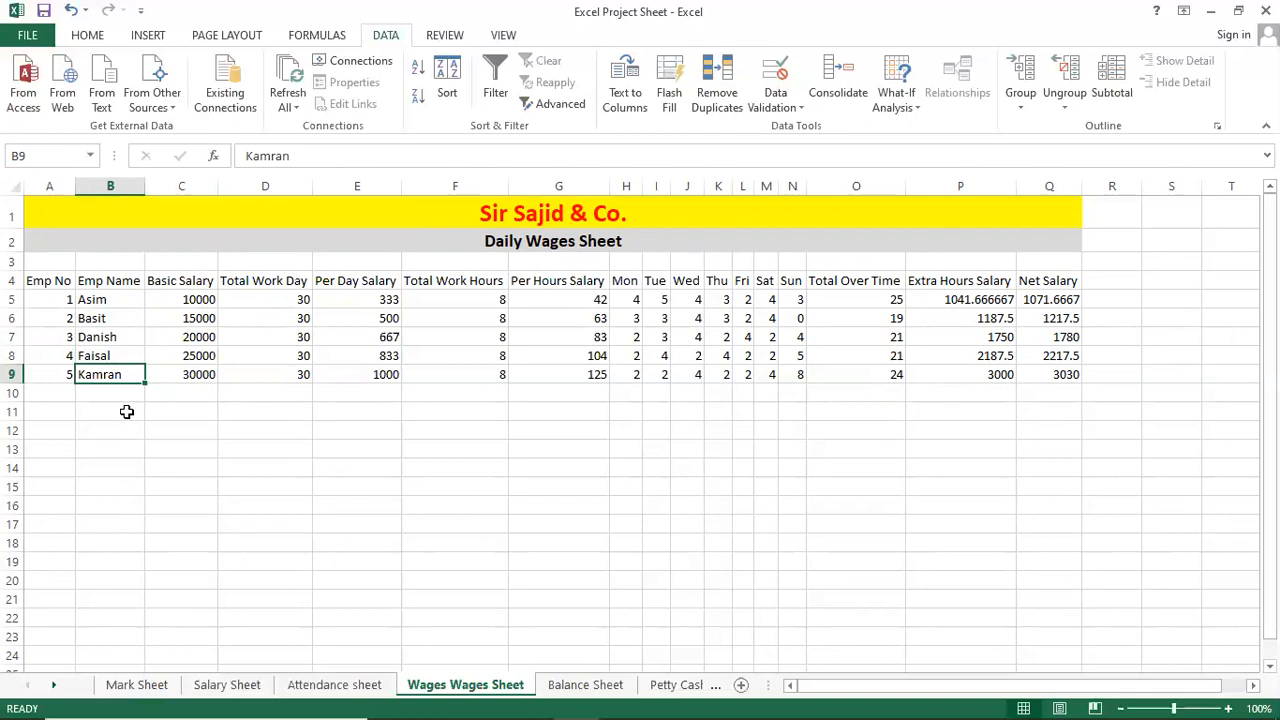
Replace the employee name in B6 with Zahid.
{"action": "left_click", "coordinate": [163, 336]}
{"action": "left_click", "coordinate": [122, 315]}
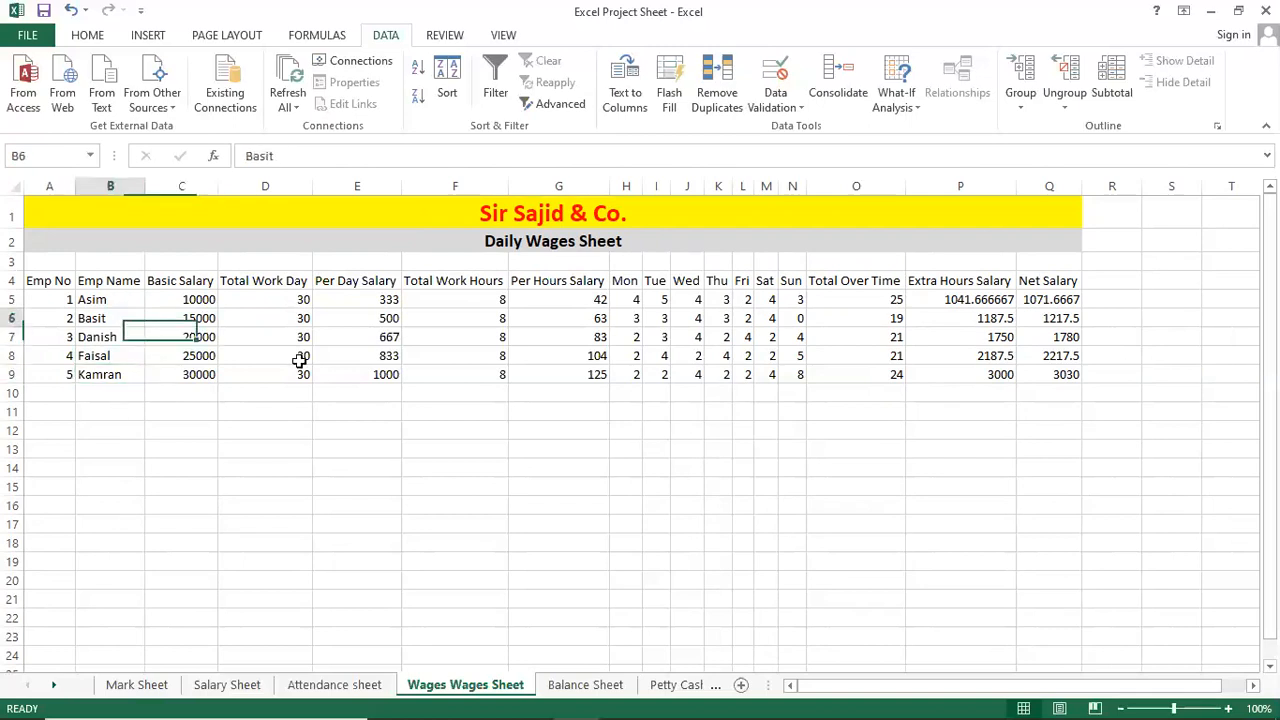
{"action": "type", "text": "zAH"}
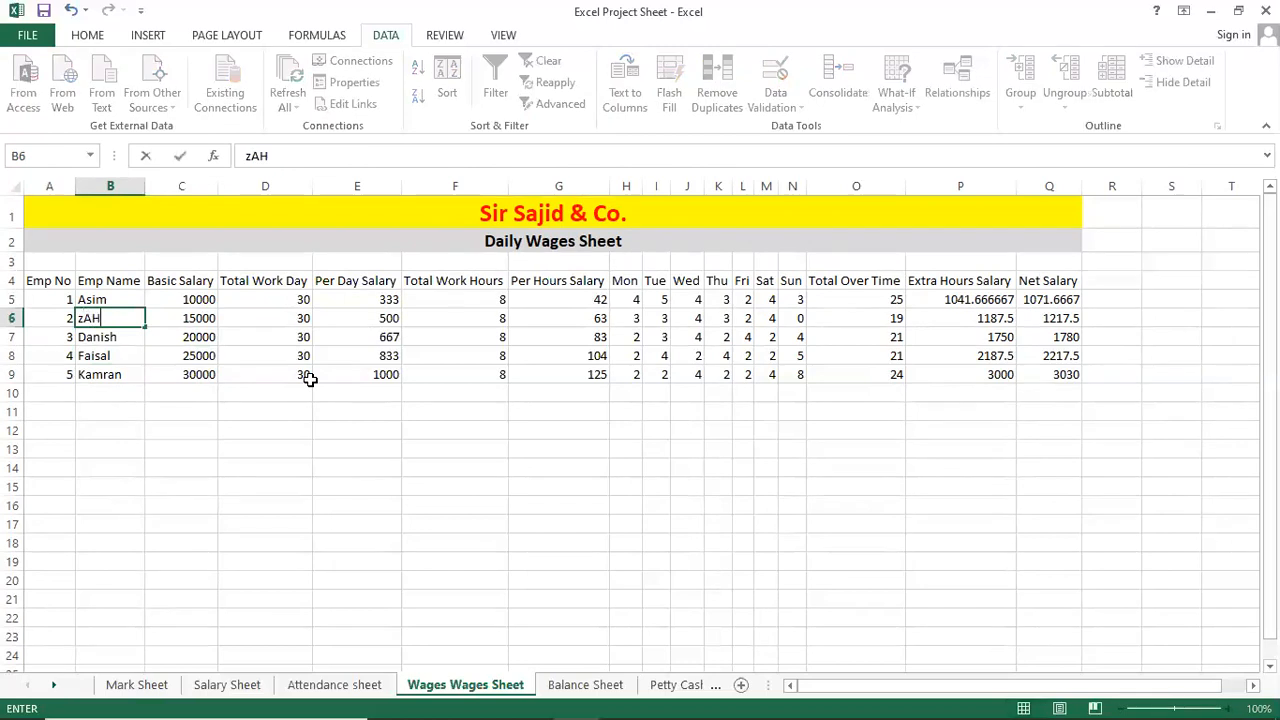
{"action": "type", "text": "I"}
{"action": "key", "text": "BackSpace"}
{"action": "key", "text": "BackSpace"}
{"action": "key", "text": "BackSpace"}
{"action": "key", "text": "BackSpace"}
{"action": "type", "text": "Zahid"}
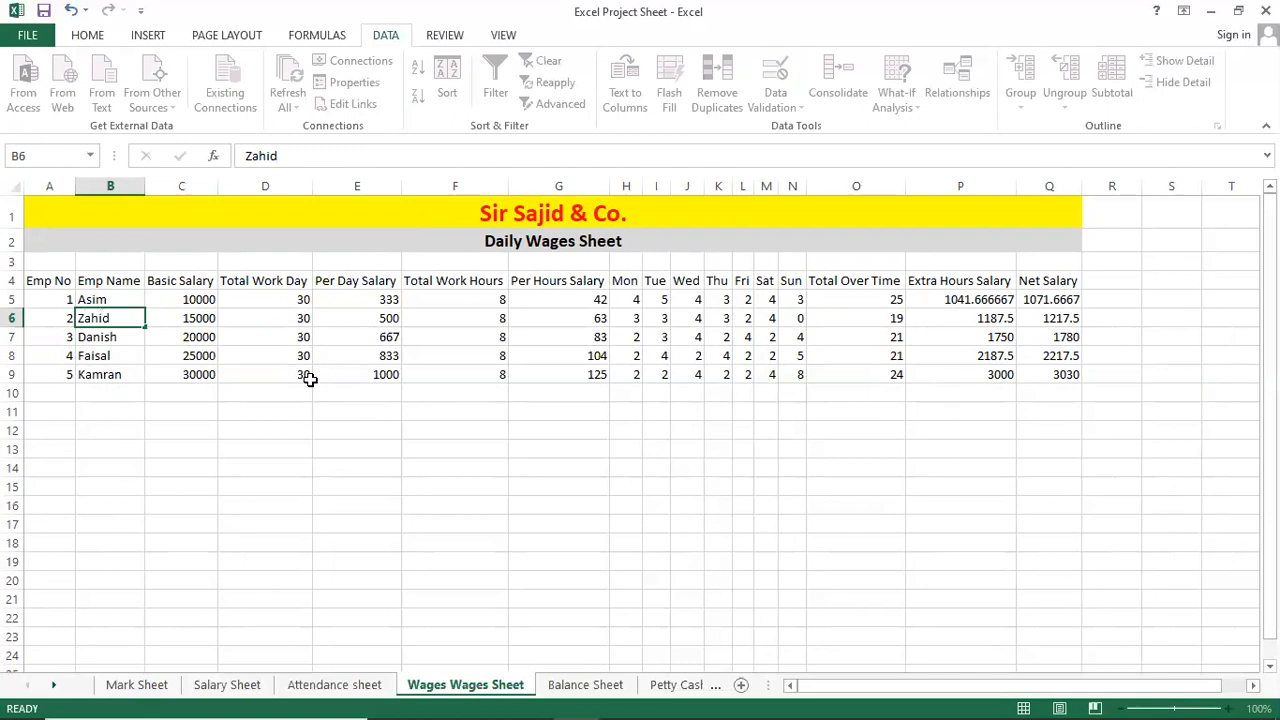
{"action": "key", "text": "Return"}
Enter Sultan, Basit and Faisal as the names in B7:B9.
{"action": "type", "text": "Su"}
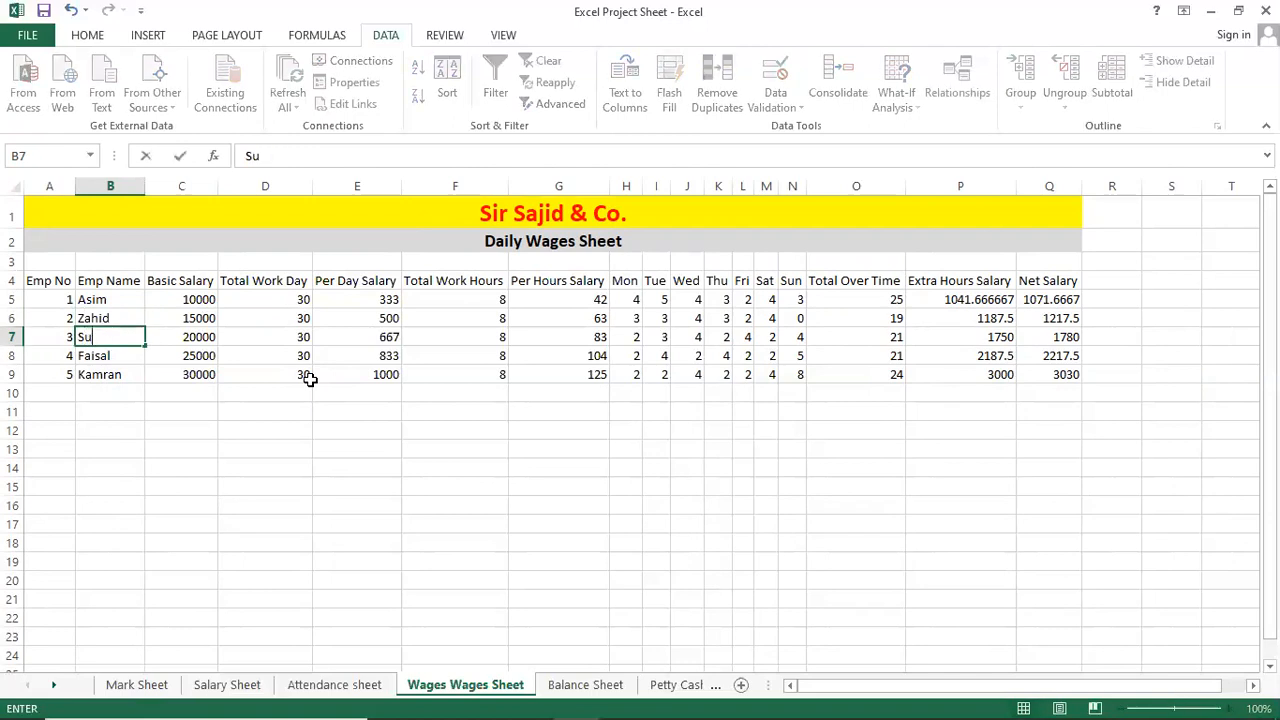
{"action": "type", "text": "ltan"}
{"action": "key", "text": "Return"}
{"action": "type", "text": "Basit"}
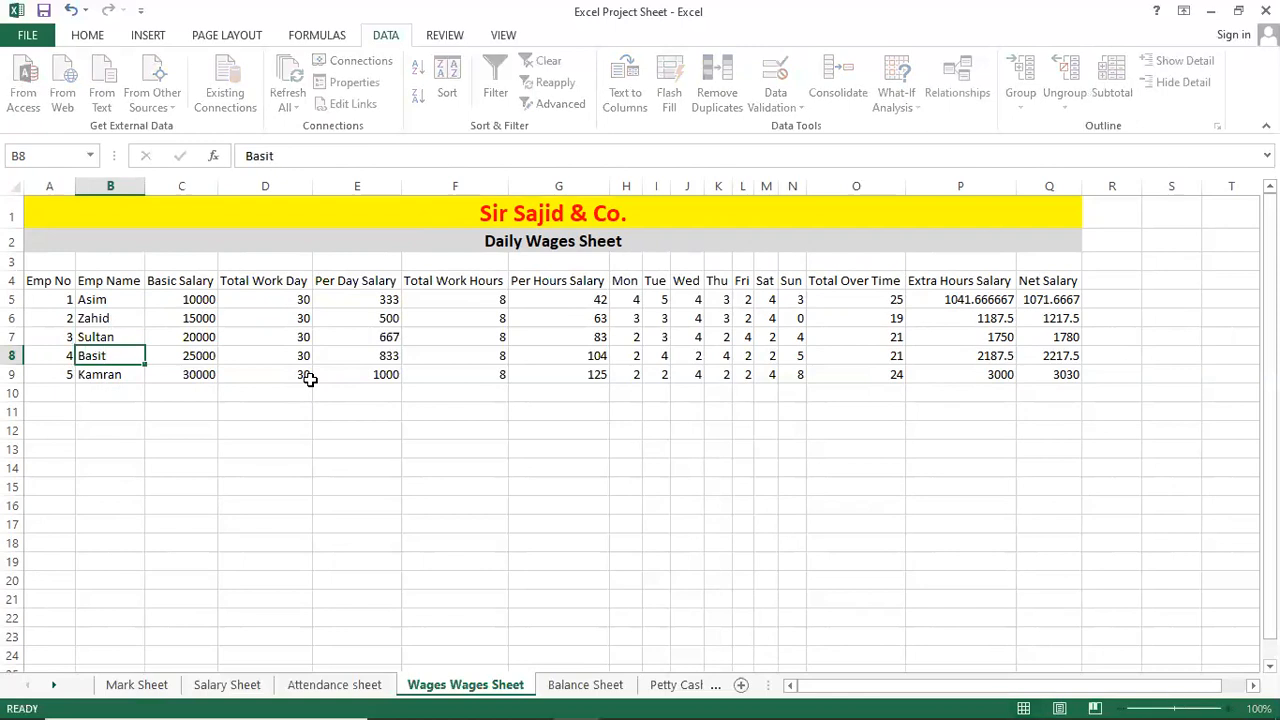
{"action": "key", "text": "Return"}
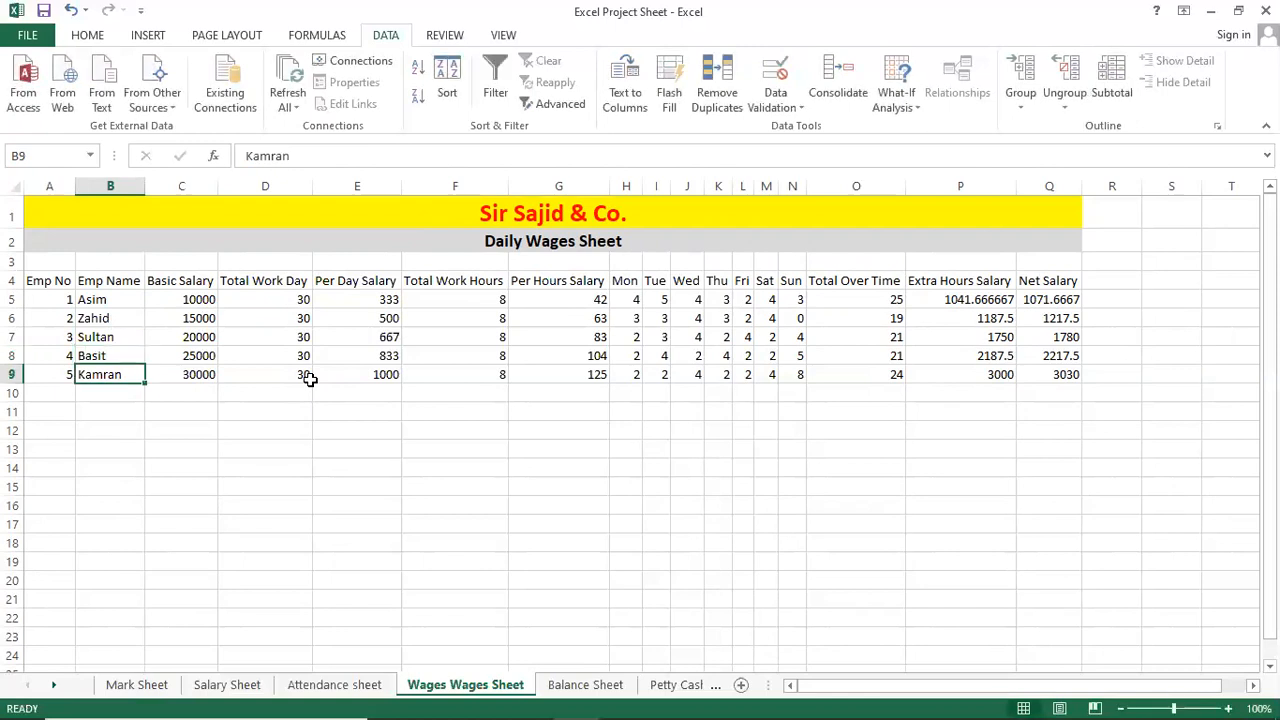
{"action": "type", "text": "Faisal"}
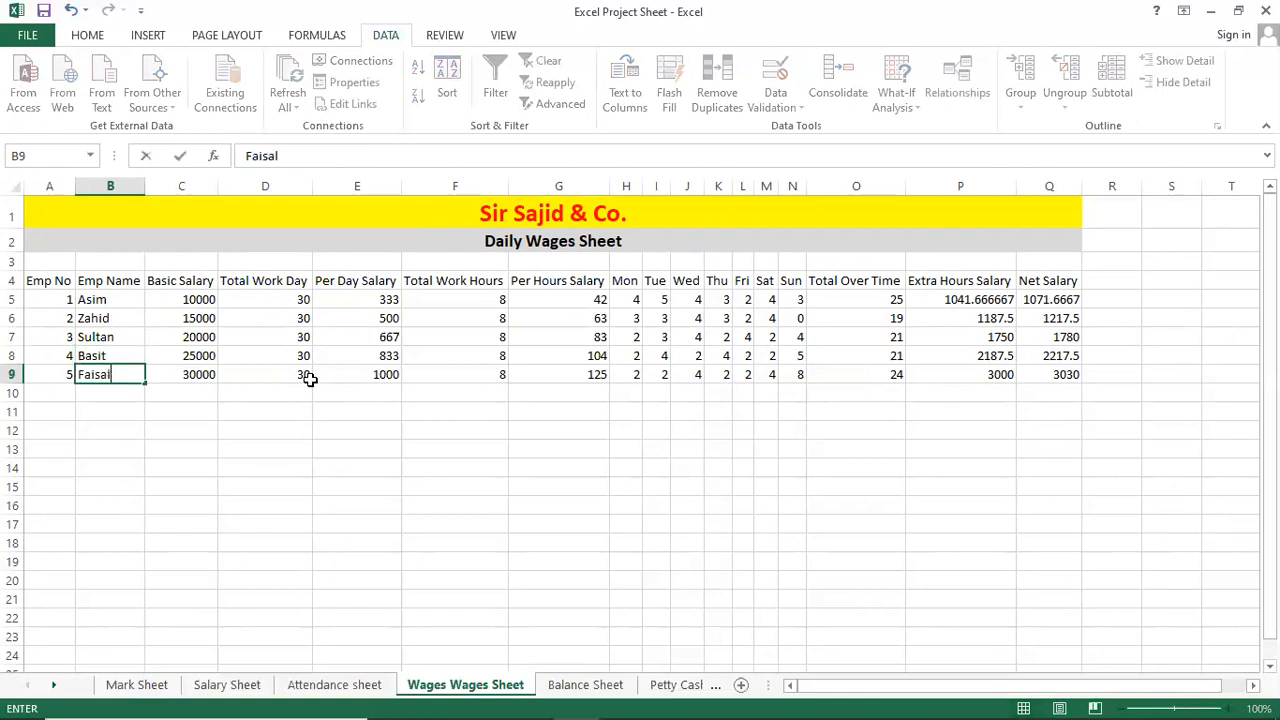
{"action": "key", "text": "Return"}
{"action": "key", "text": "Up"}
{"action": "key", "text": "Up"}
{"action": "key", "text": "Up"}
{"action": "key", "text": "Up"}
{"action": "key", "text": "Up"}
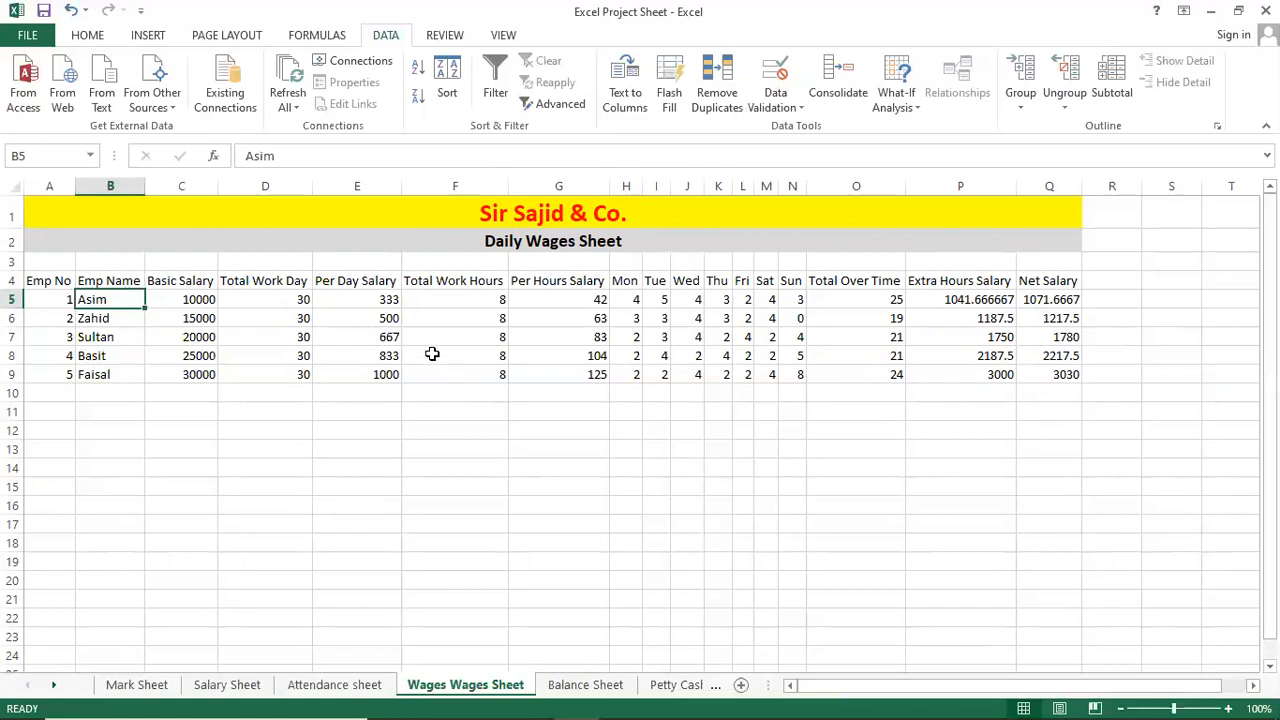
{"action": "scroll", "coordinate": [432, 354], "scroll_direction": "up", "scroll_amount": 1}
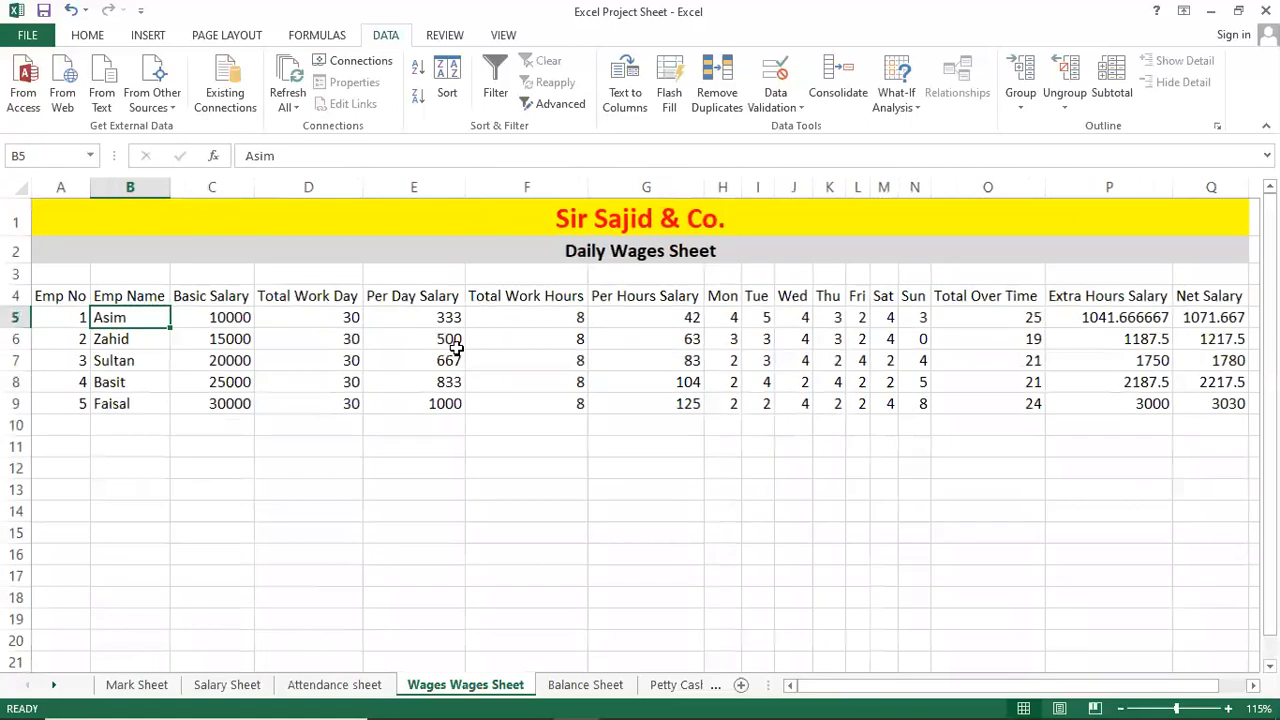
{"action": "left_click", "coordinate": [457, 344]}
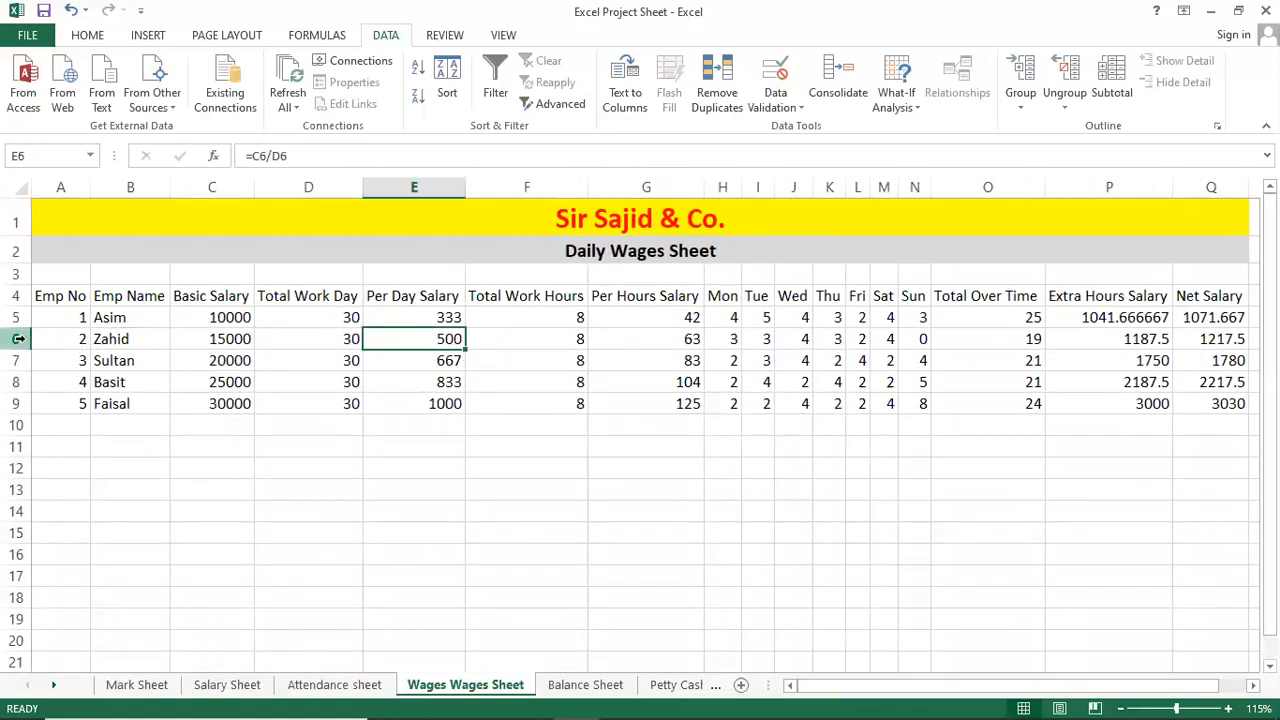
{"action": "left_click_drag", "start_coordinate": [18, 339], "coordinate": [16, 360]}
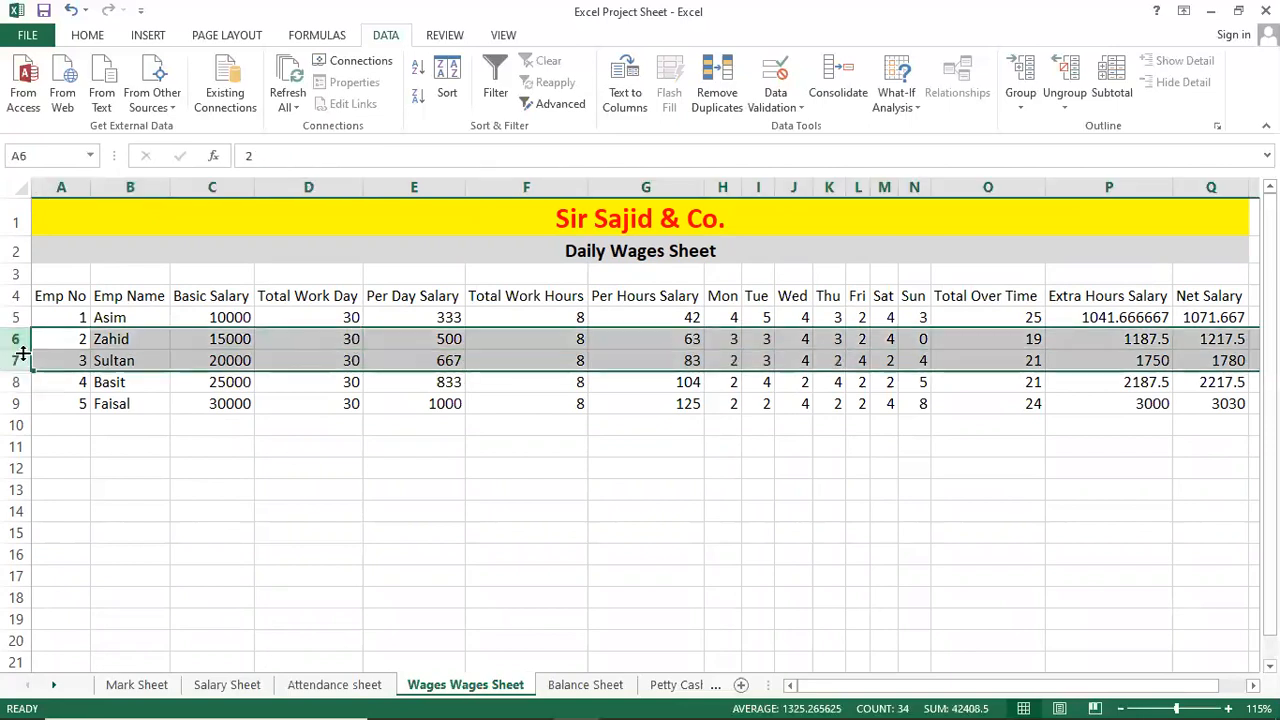
{"action": "key", "text": "ctrl+c"}
{"action": "left_click", "coordinate": [111, 469]}
{"action": "key", "text": "ctrl+v"}
{"action": "left_click", "coordinate": [642, 431]}
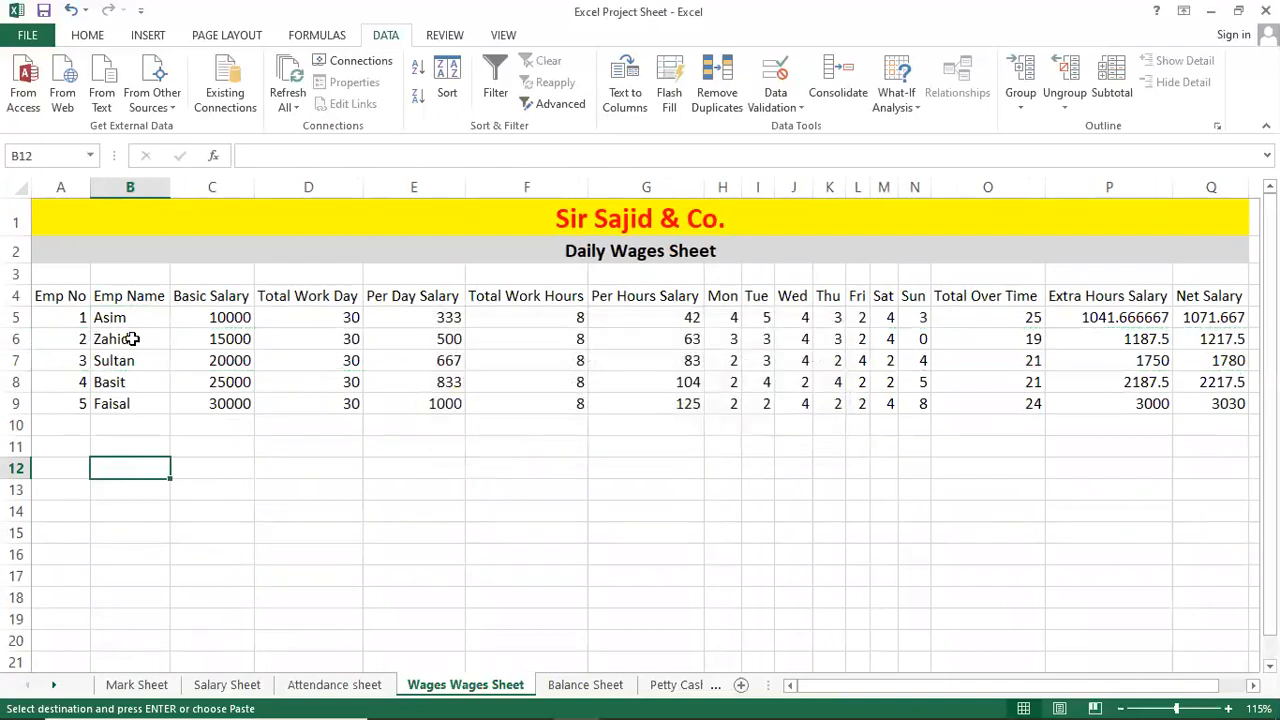
{"action": "left_click_drag", "start_coordinate": [122, 342], "coordinate": [585, 391]}
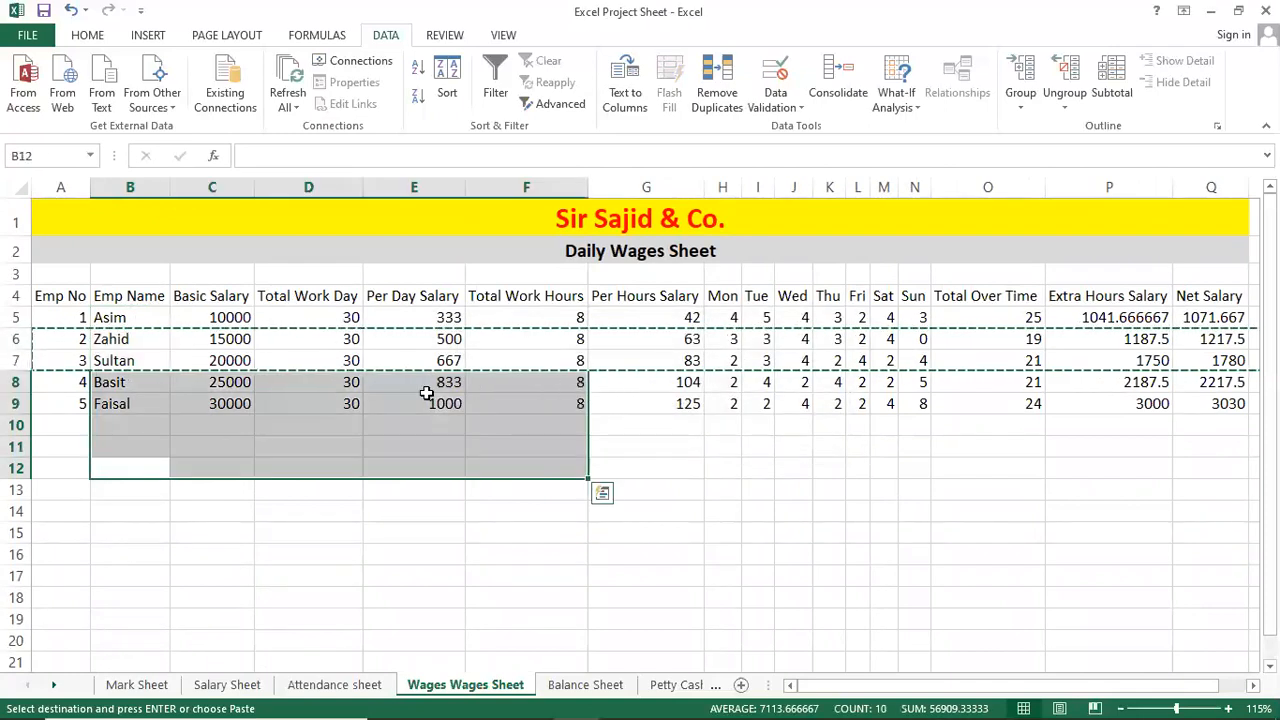
{"action": "left_click", "coordinate": [200, 378]}
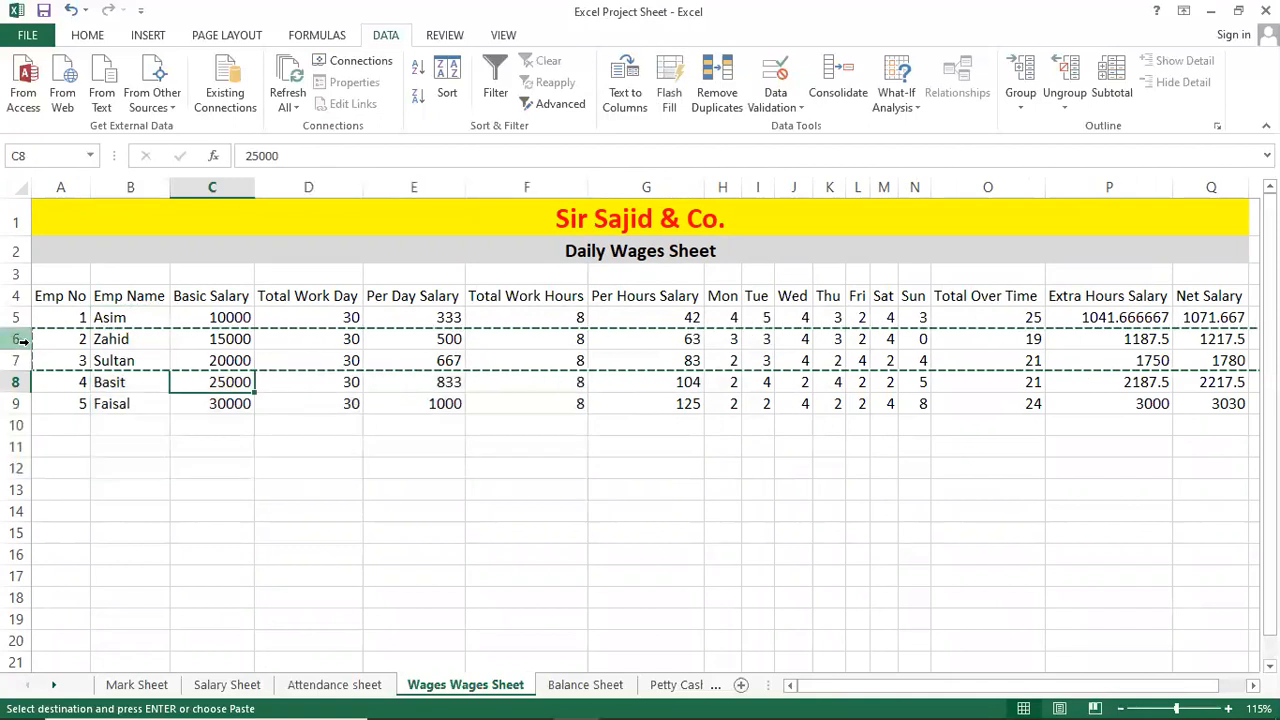
{"action": "key", "text": "ctrl+c"}
{"action": "left_click", "coordinate": [16, 448]}
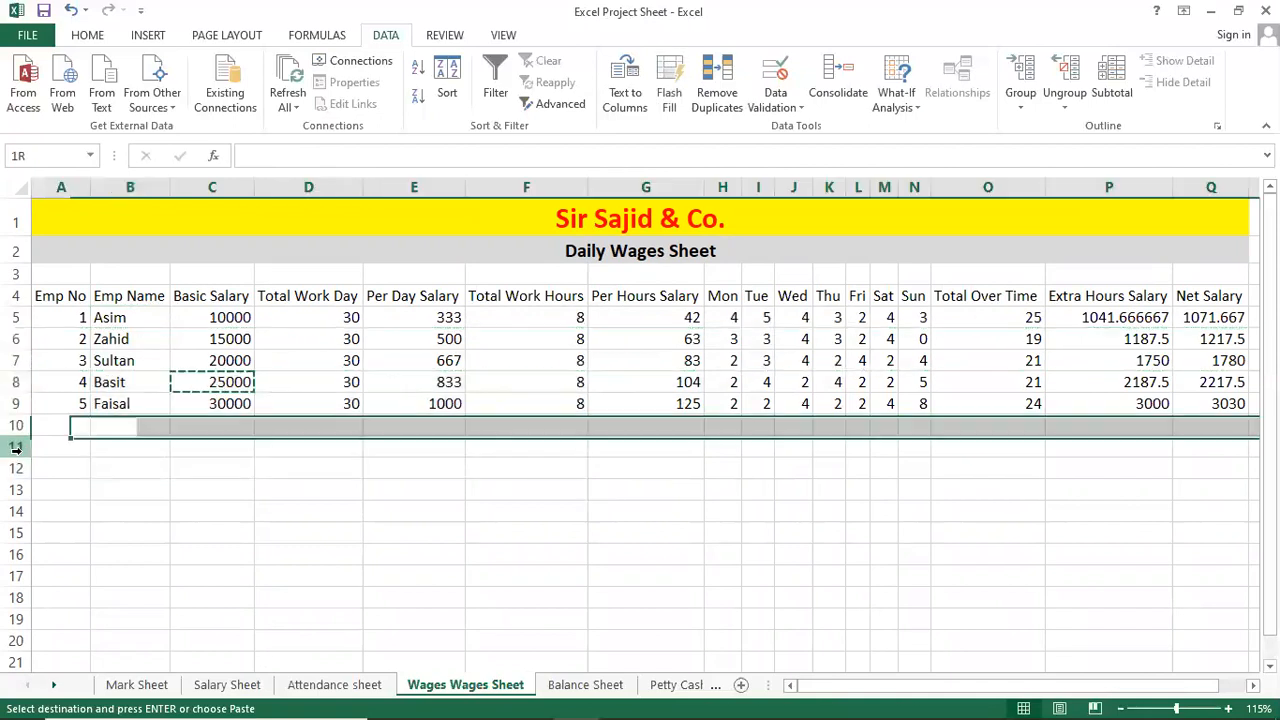
{"action": "key", "text": "ctrl+v"}
{"action": "key", "text": "ctrl+z"}
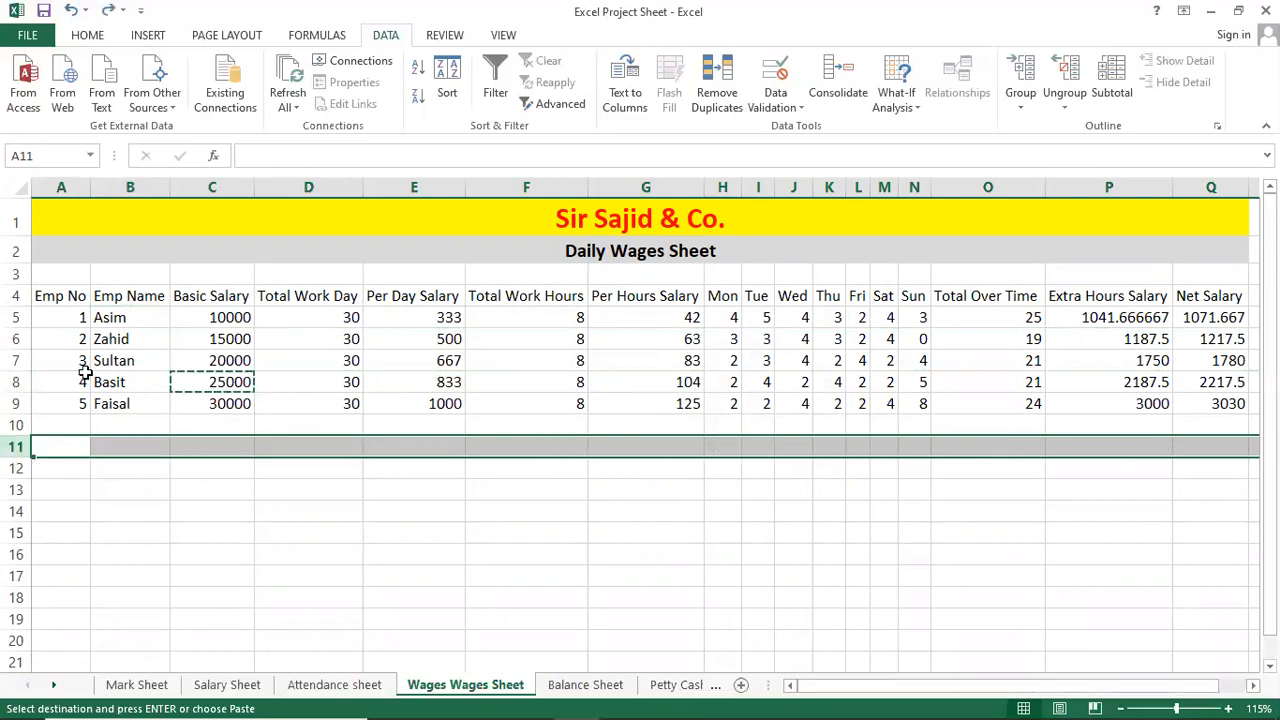
{"action": "key", "text": "F2"}
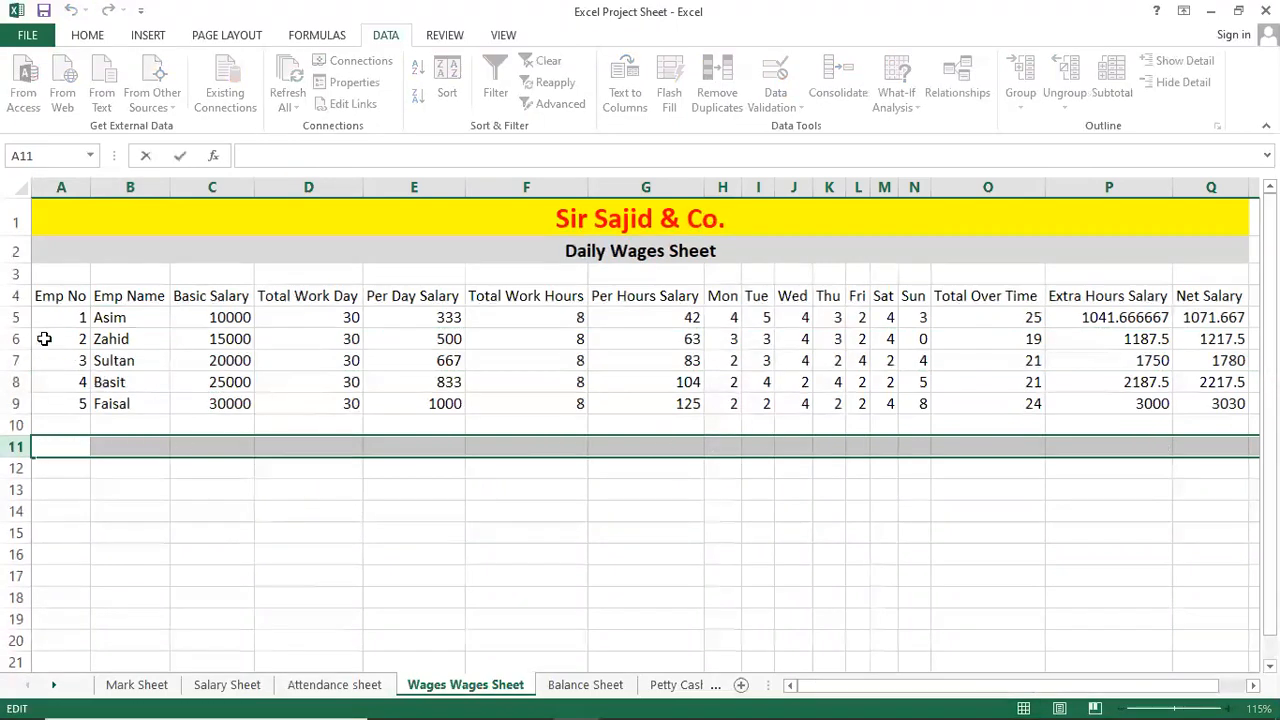
{"action": "left_click", "coordinate": [14, 339], "text": "shift"}
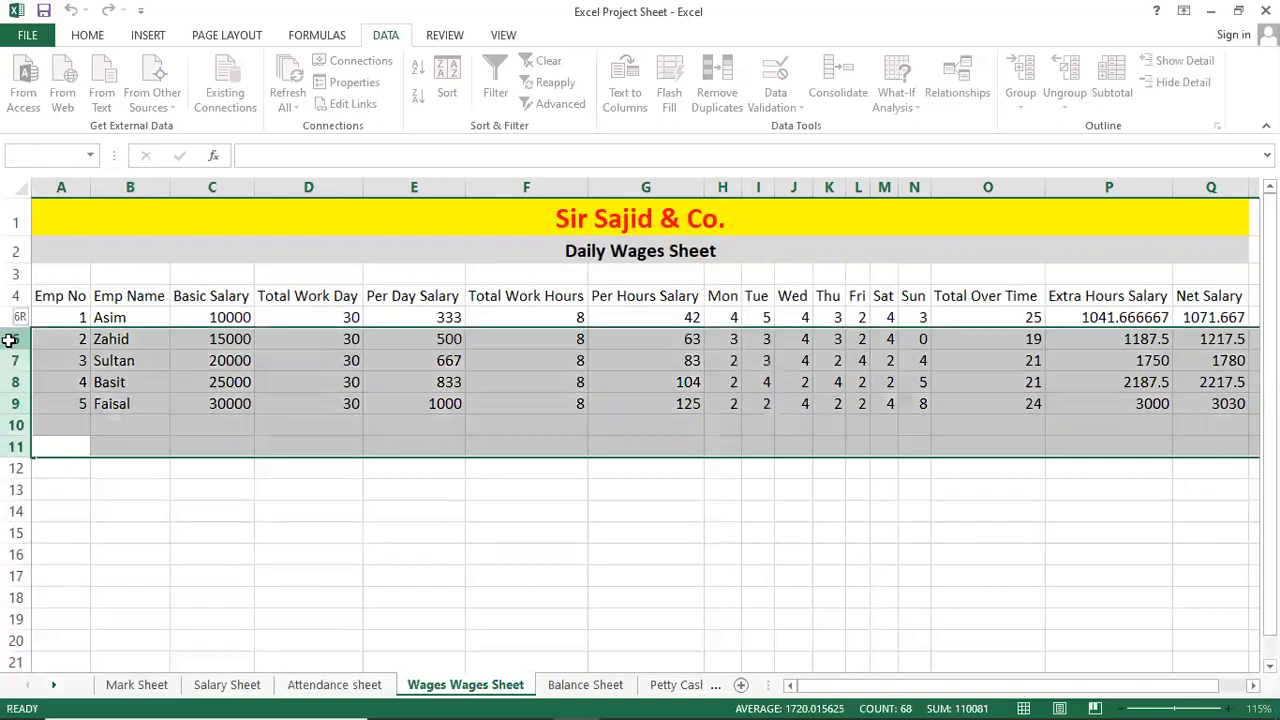
{"action": "left_click", "coordinate": [67, 380]}
{"action": "left_click", "coordinate": [14, 339]}
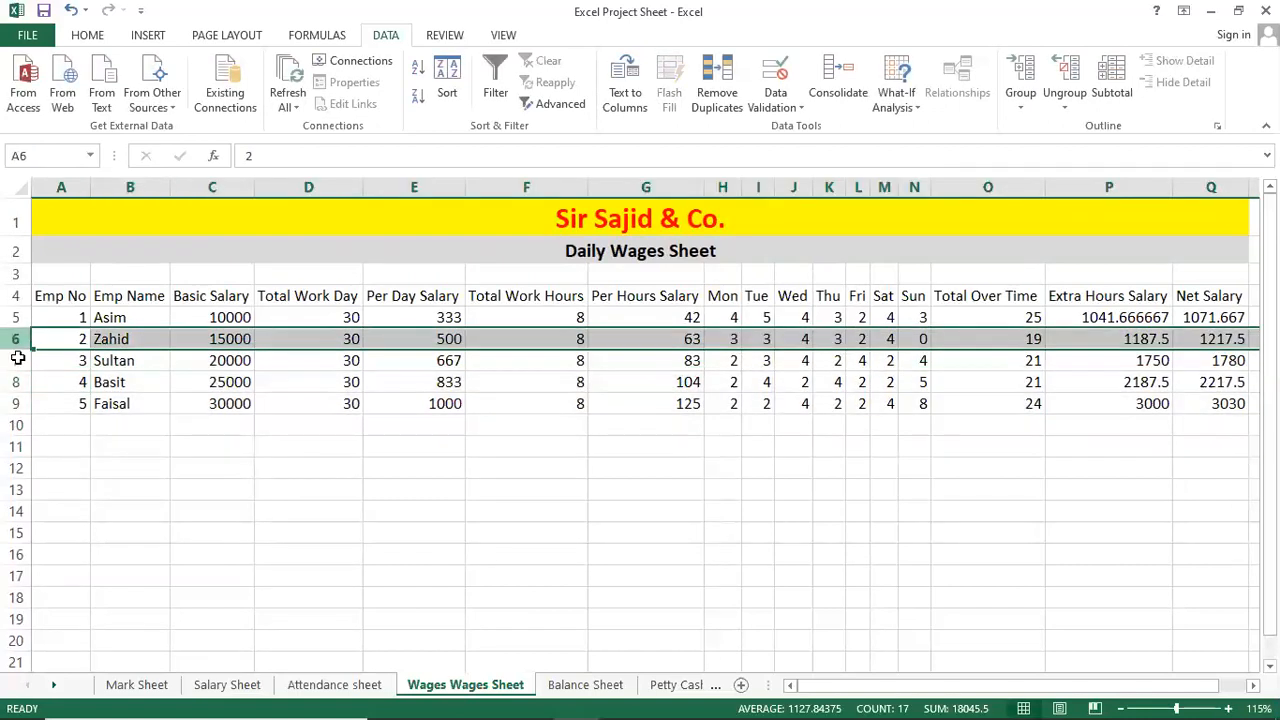
{"action": "left_click_drag", "start_coordinate": [14, 339], "coordinate": [14, 360]}
Copy the Zahid and Sultan rows 6–7 and paste them into rows 11–12.
{"action": "key", "text": "ctrl+c"}
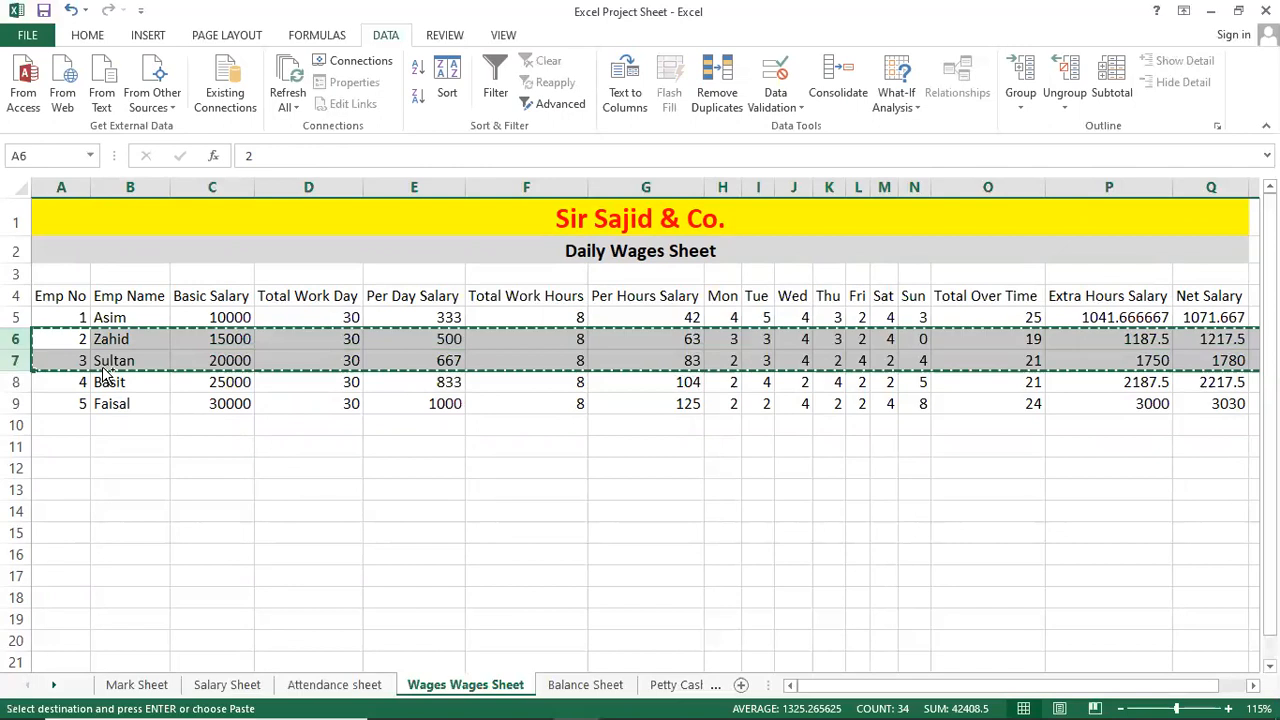
{"action": "left_click", "coordinate": [15, 446]}
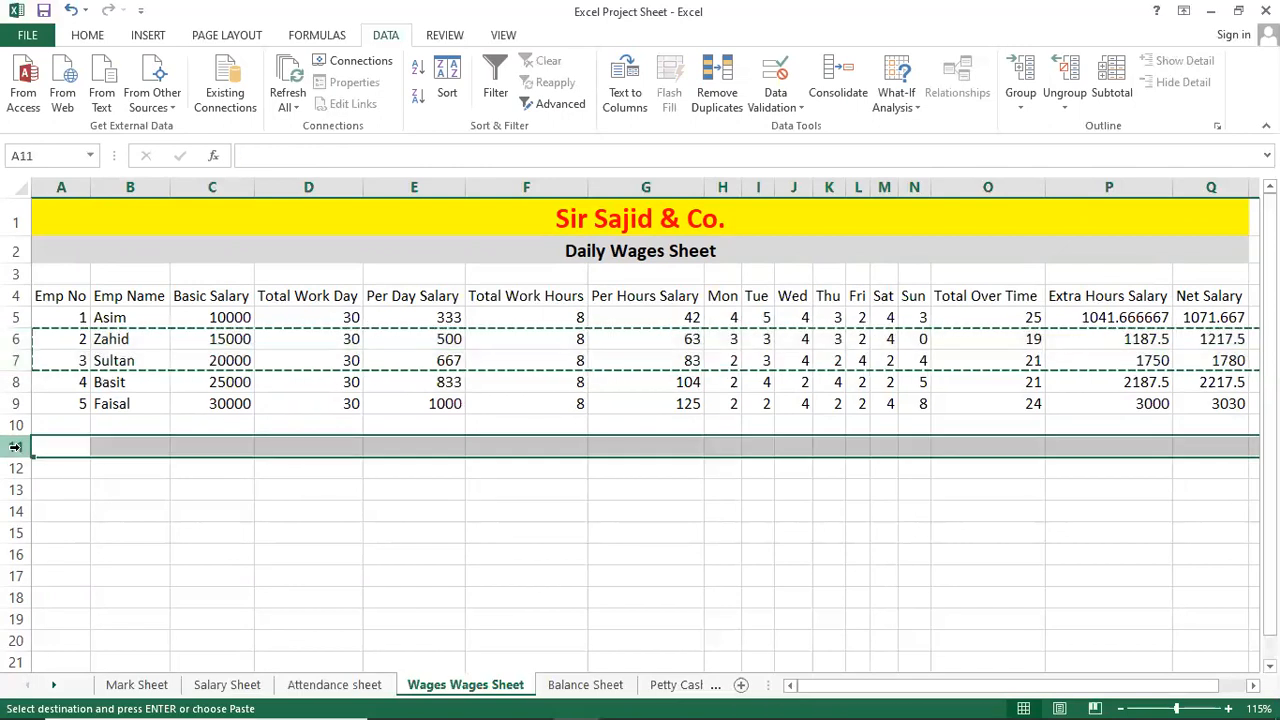
{"action": "key", "text": "ctrl+v"}
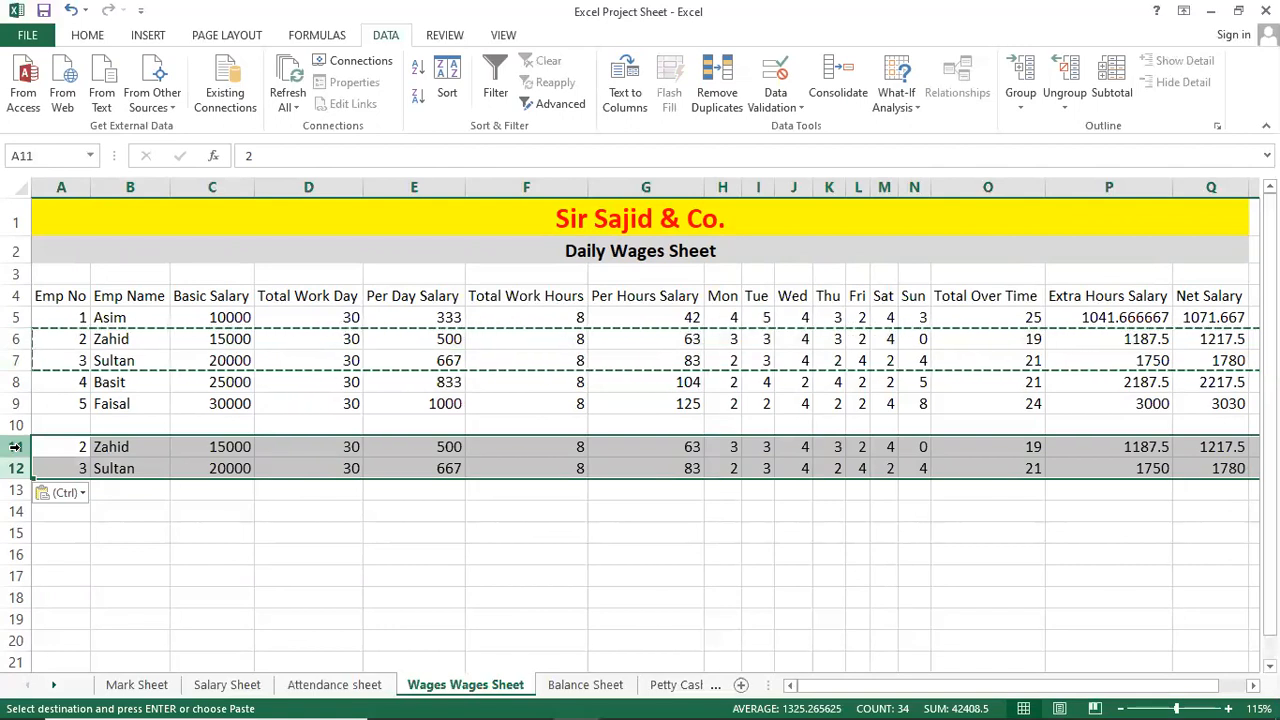
{"action": "left_click", "coordinate": [214, 492]}
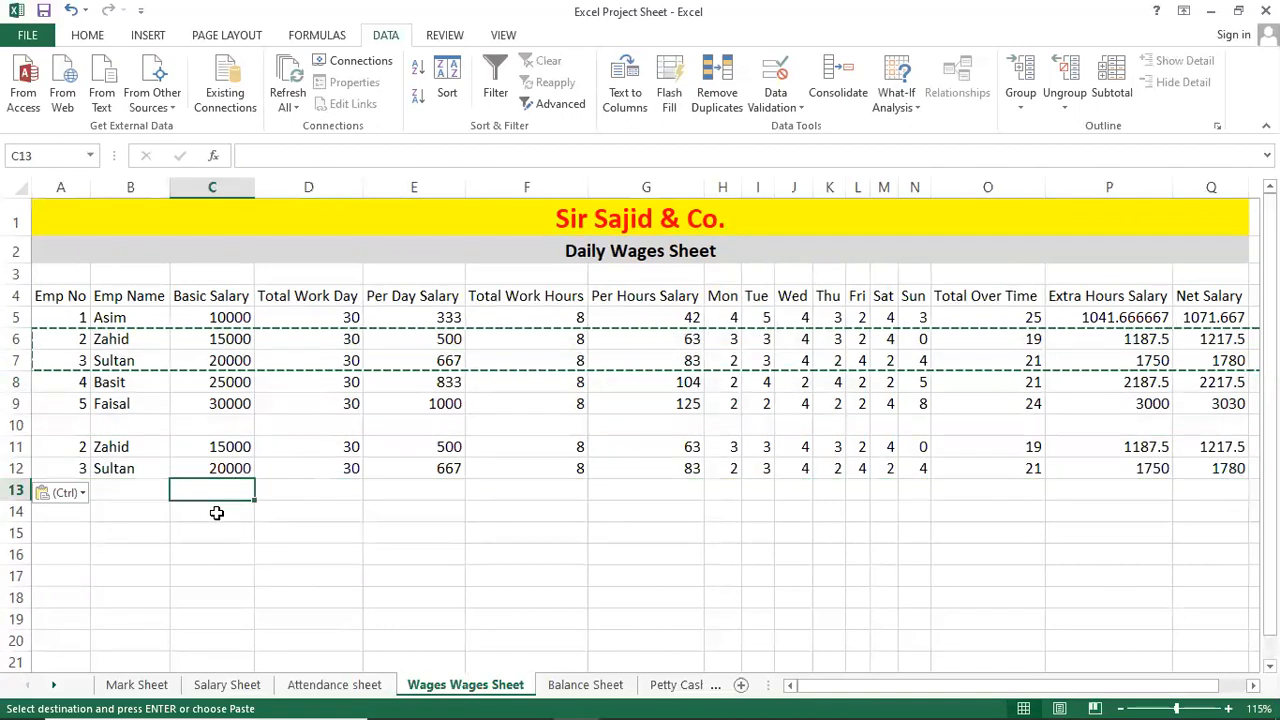
Inspect the pasted row 11–12 cells, comparing with Faisal's basic salary in C9.
{"action": "left_click", "coordinate": [277, 449]}
{"action": "left_click_drag", "start_coordinate": [55, 450], "coordinate": [58, 468]}
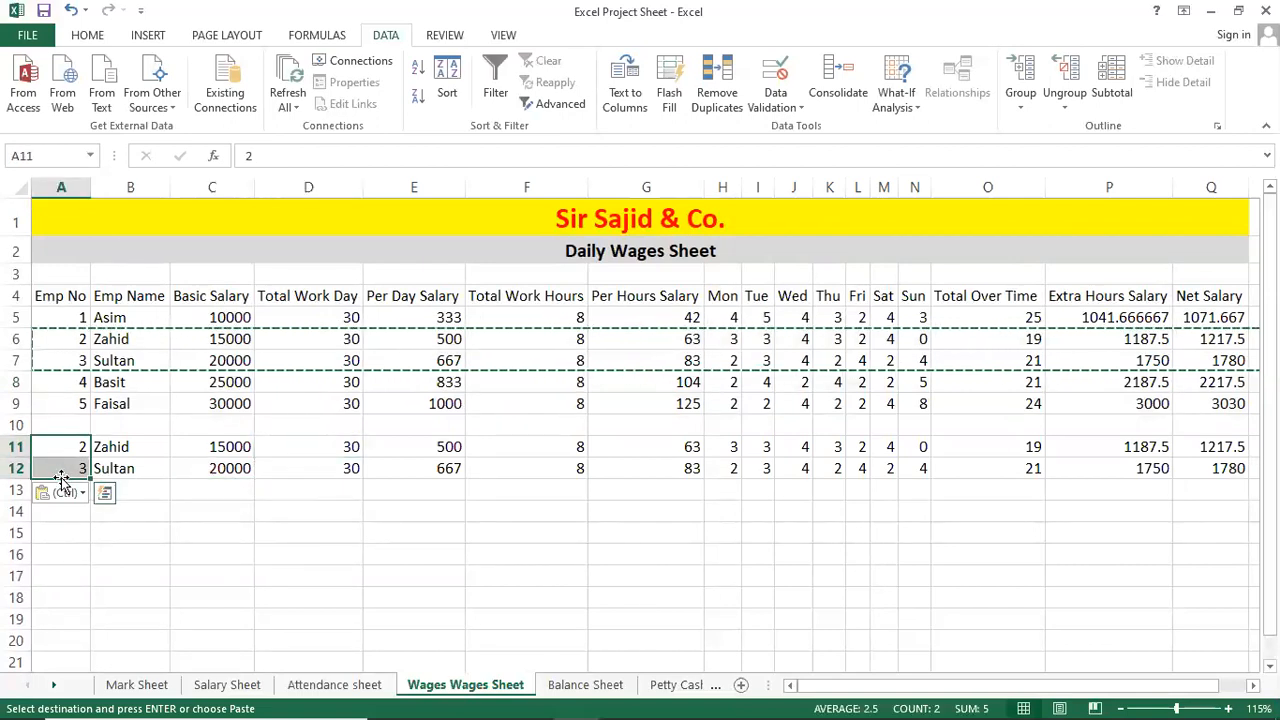
{"action": "left_click", "coordinate": [230, 403]}
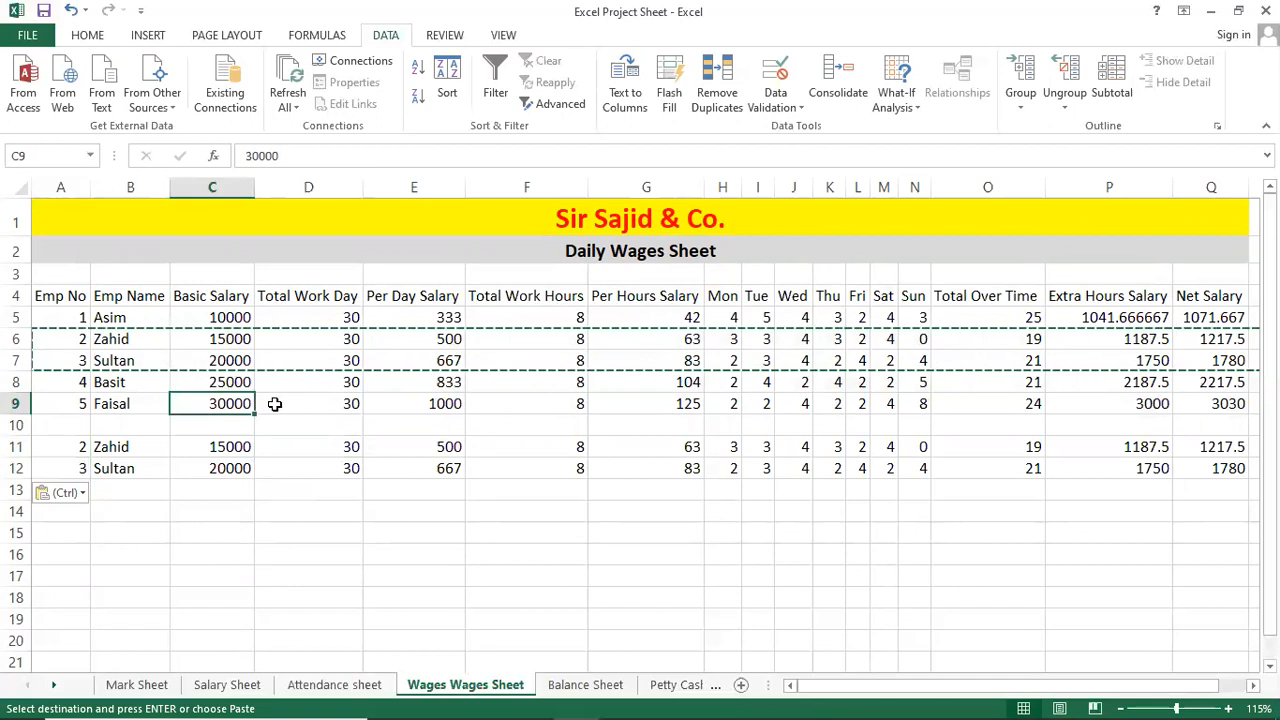
{"action": "double_click", "coordinate": [240, 404]}
{"action": "left_click", "coordinate": [225, 490]}
{"action": "left_click", "coordinate": [208, 530]}
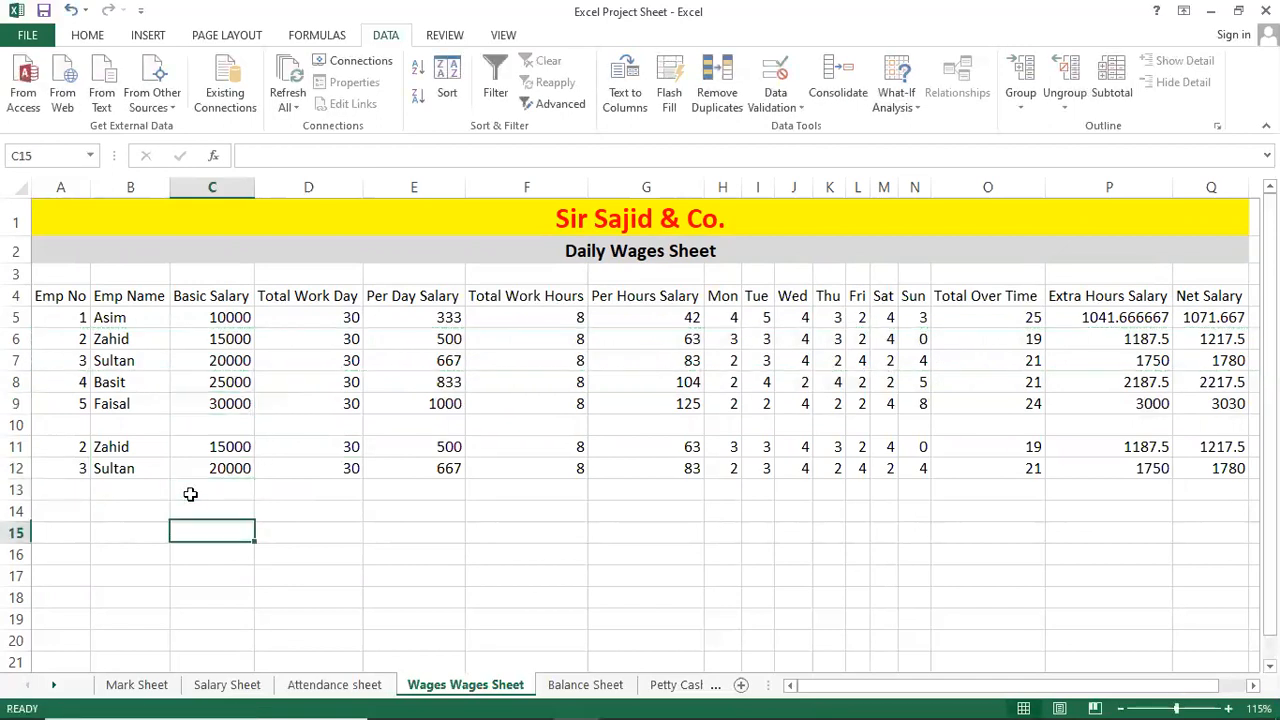
{"action": "left_click", "coordinate": [150, 455]}
{"action": "left_click", "coordinate": [212, 450]}
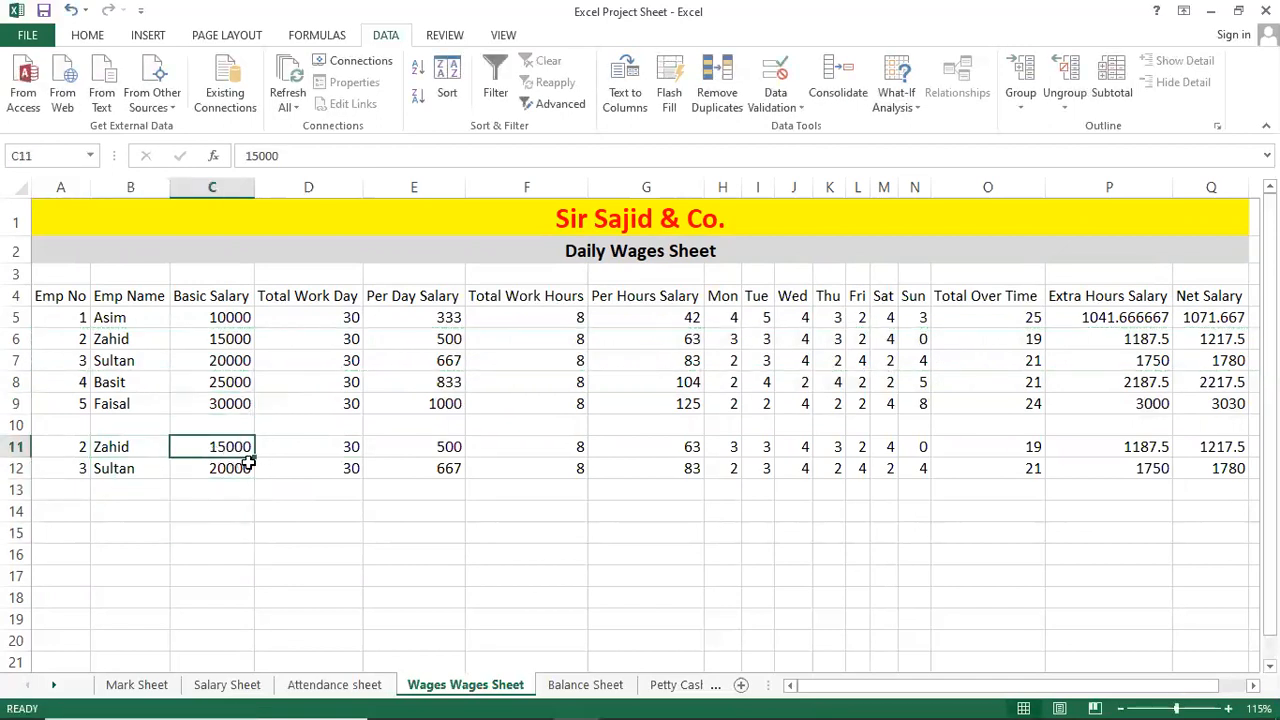
{"action": "left_click", "coordinate": [306, 449]}
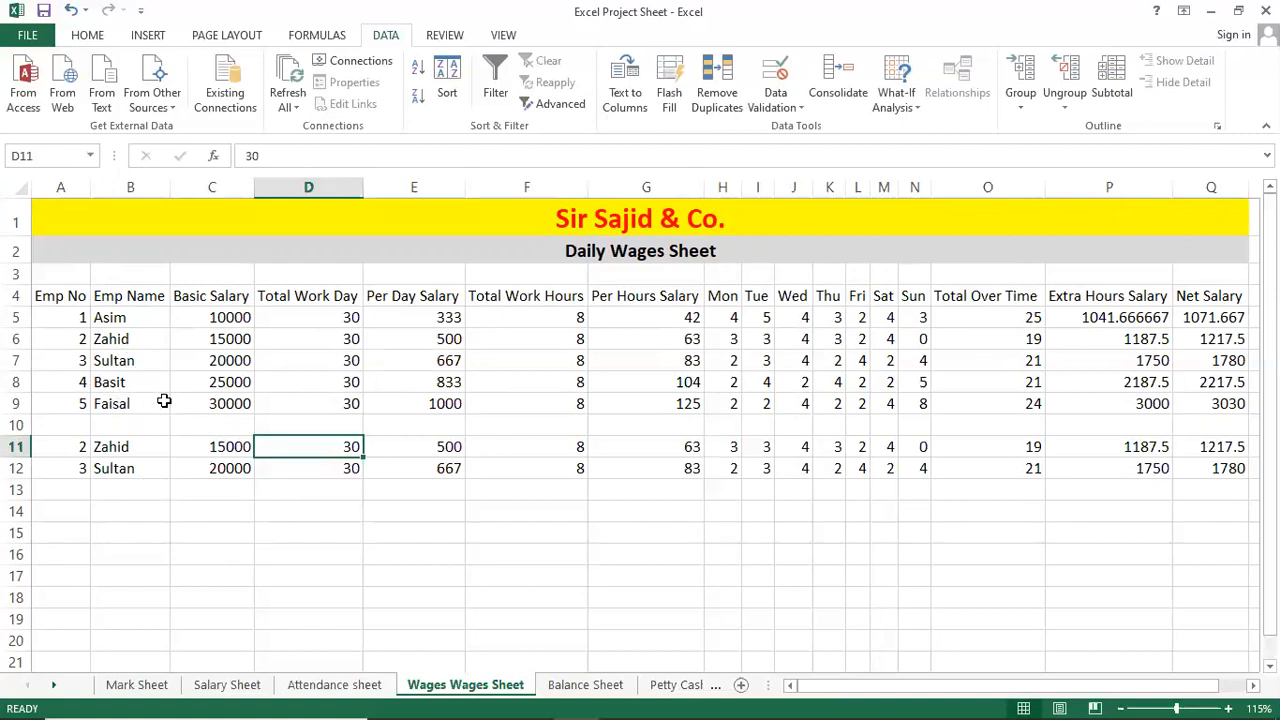
Check the employee names in B5:B8 (Asim, Zahid, Sultan, Basit).
{"action": "left_click", "coordinate": [168, 342]}
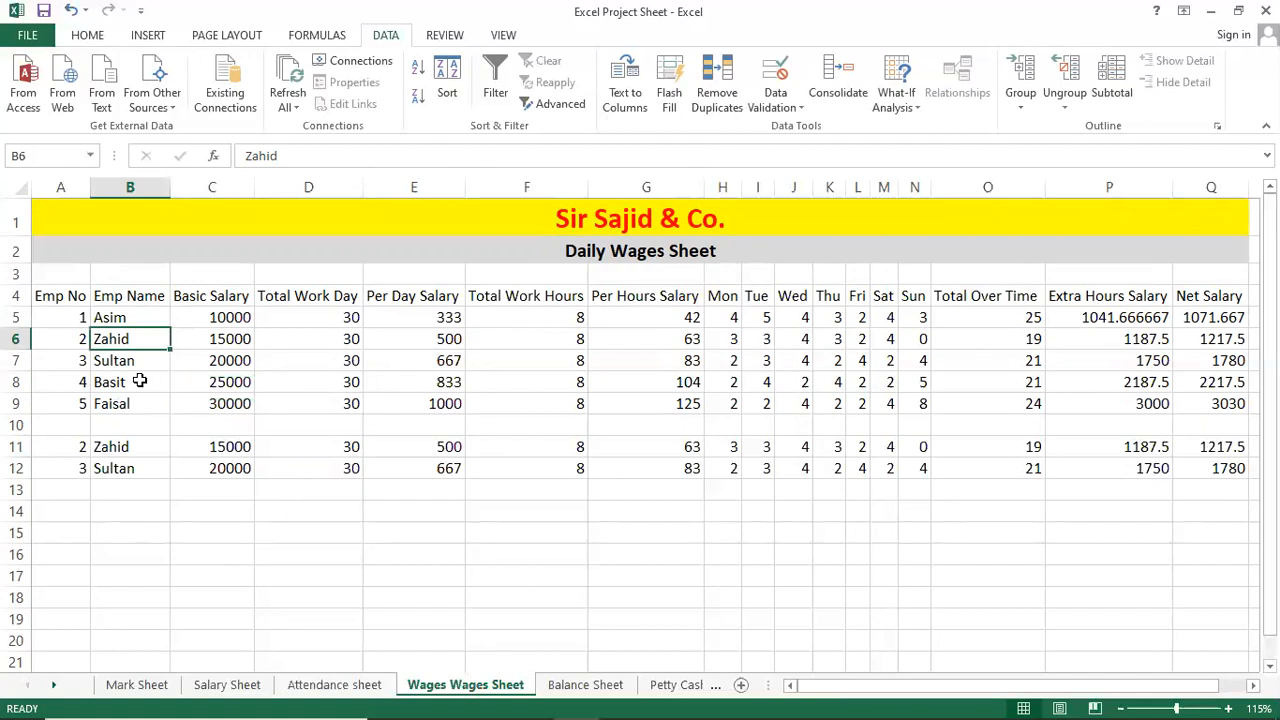
{"action": "left_click", "coordinate": [140, 380]}
{"action": "left_click", "coordinate": [140, 358]}
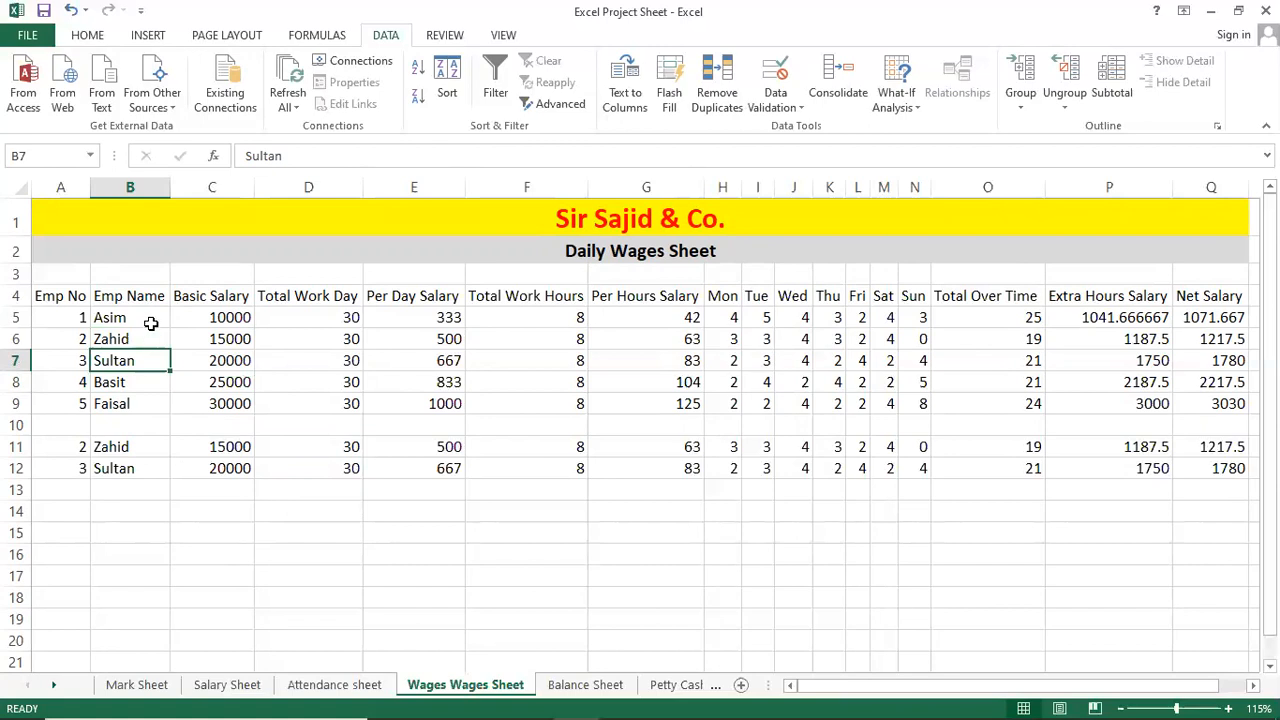
{"action": "left_click", "coordinate": [151, 315]}
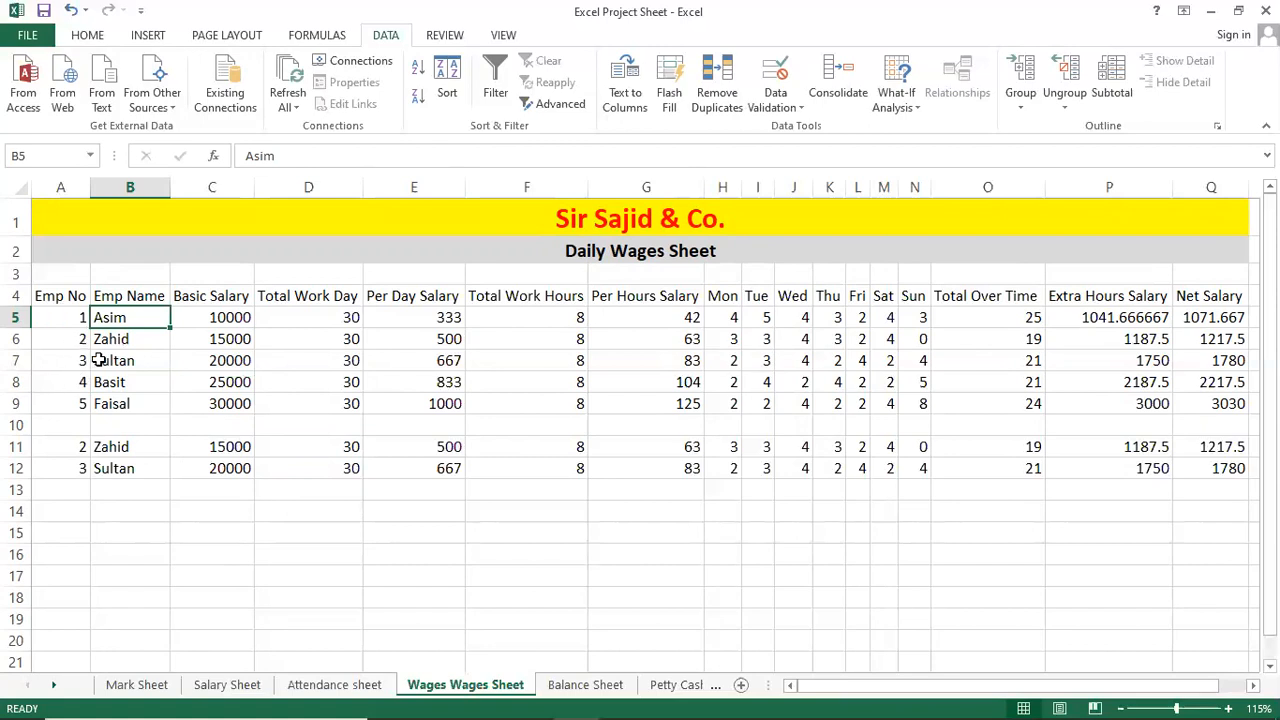
{"action": "left_click", "coordinate": [120, 338]}
{"action": "left_click", "coordinate": [122, 317]}
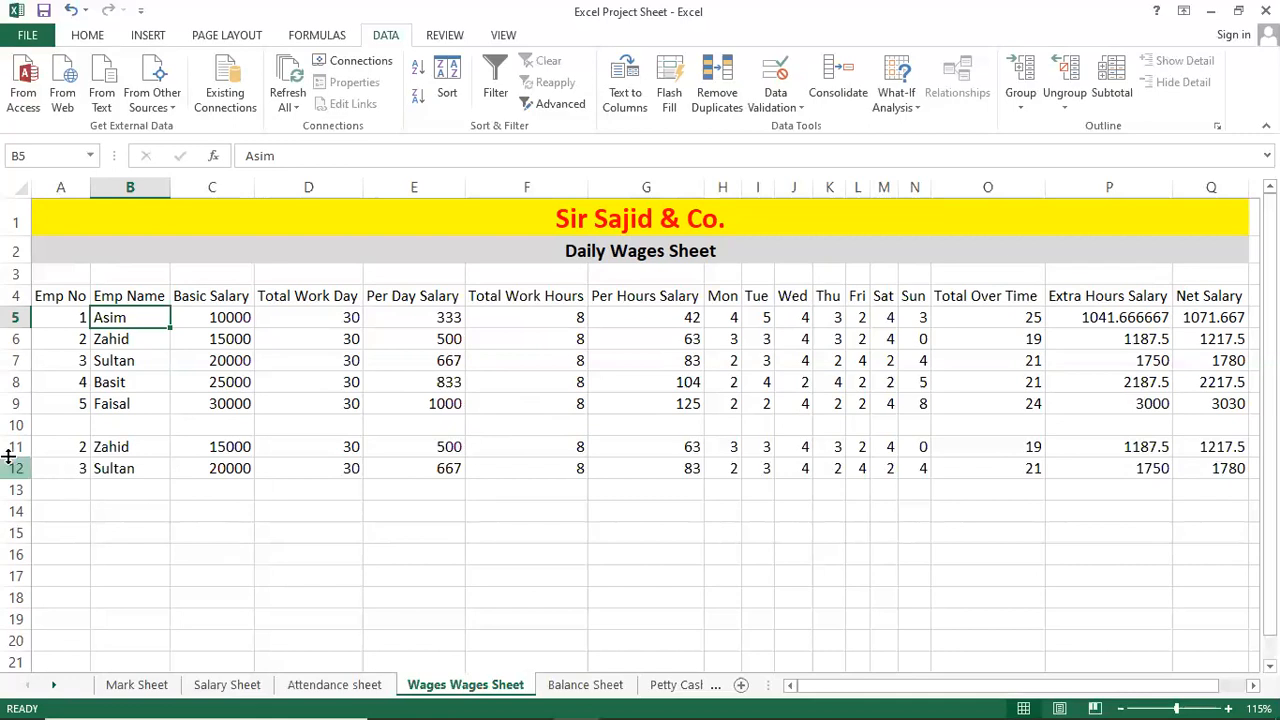
Select the five employee rows as the range B5:Q9.
{"action": "left_click", "coordinate": [16, 425]}
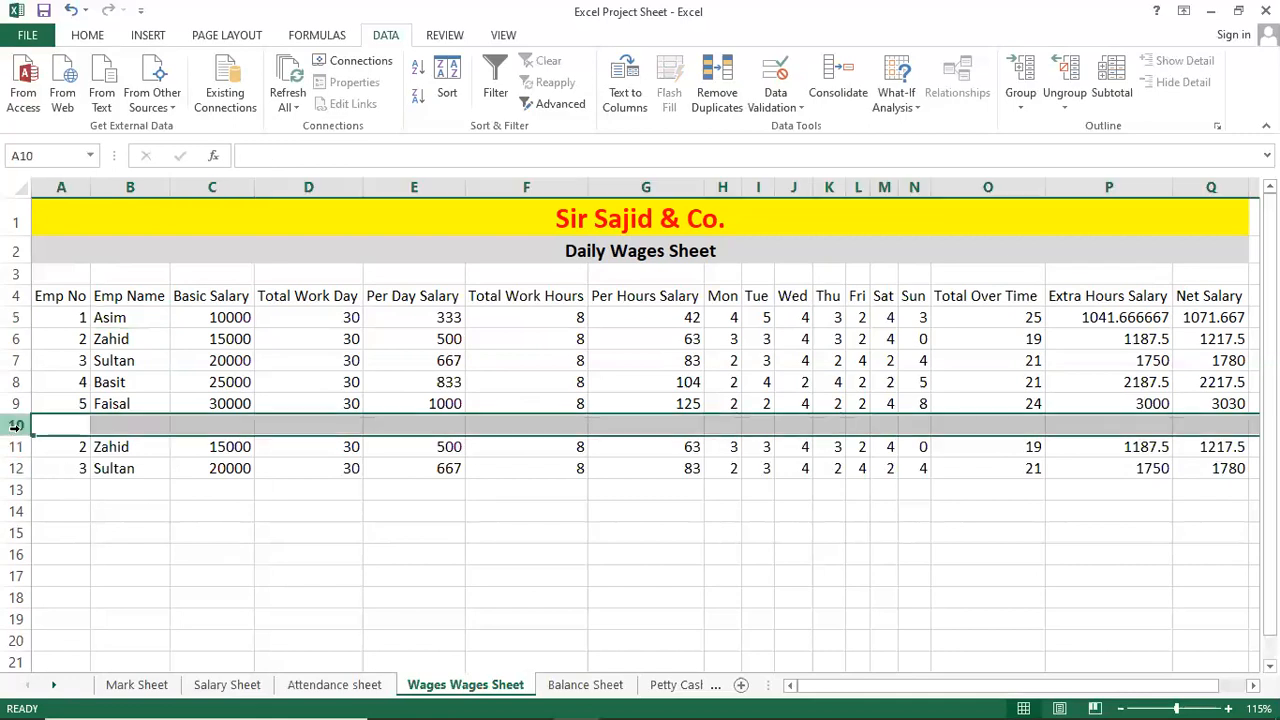
{"action": "left_click", "coordinate": [205, 363]}
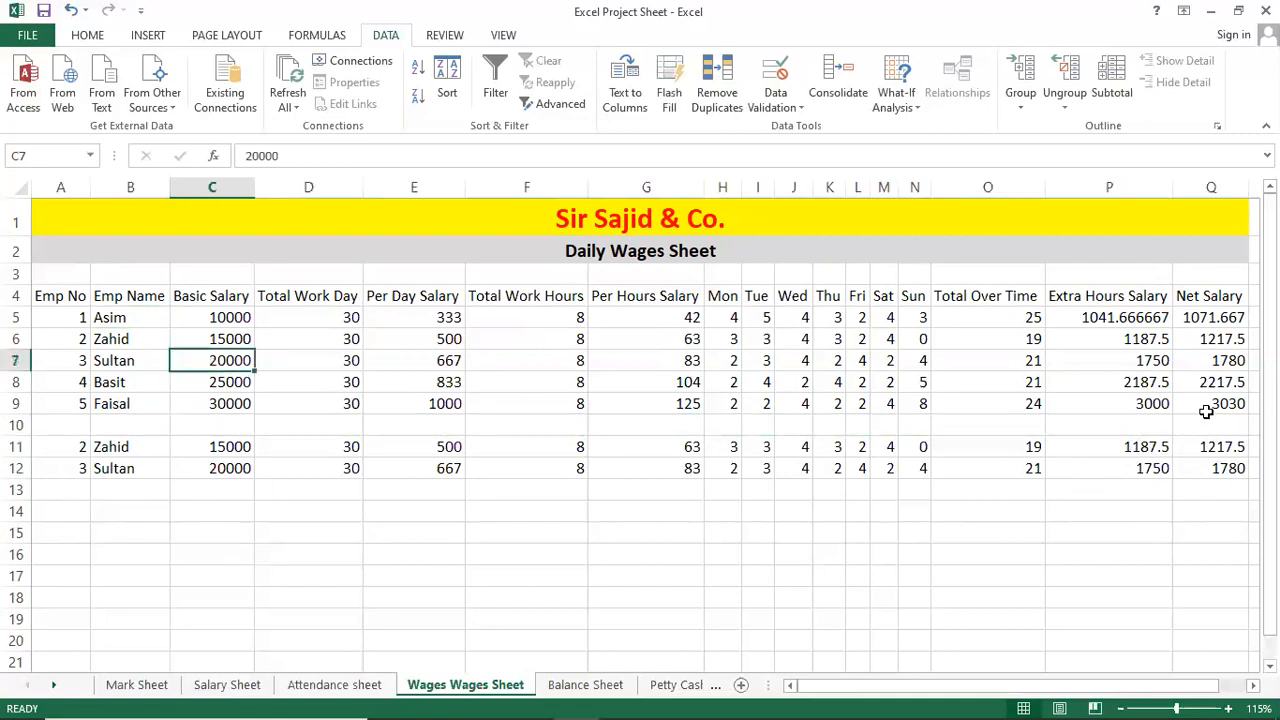
{"action": "left_click", "coordinate": [148, 319]}
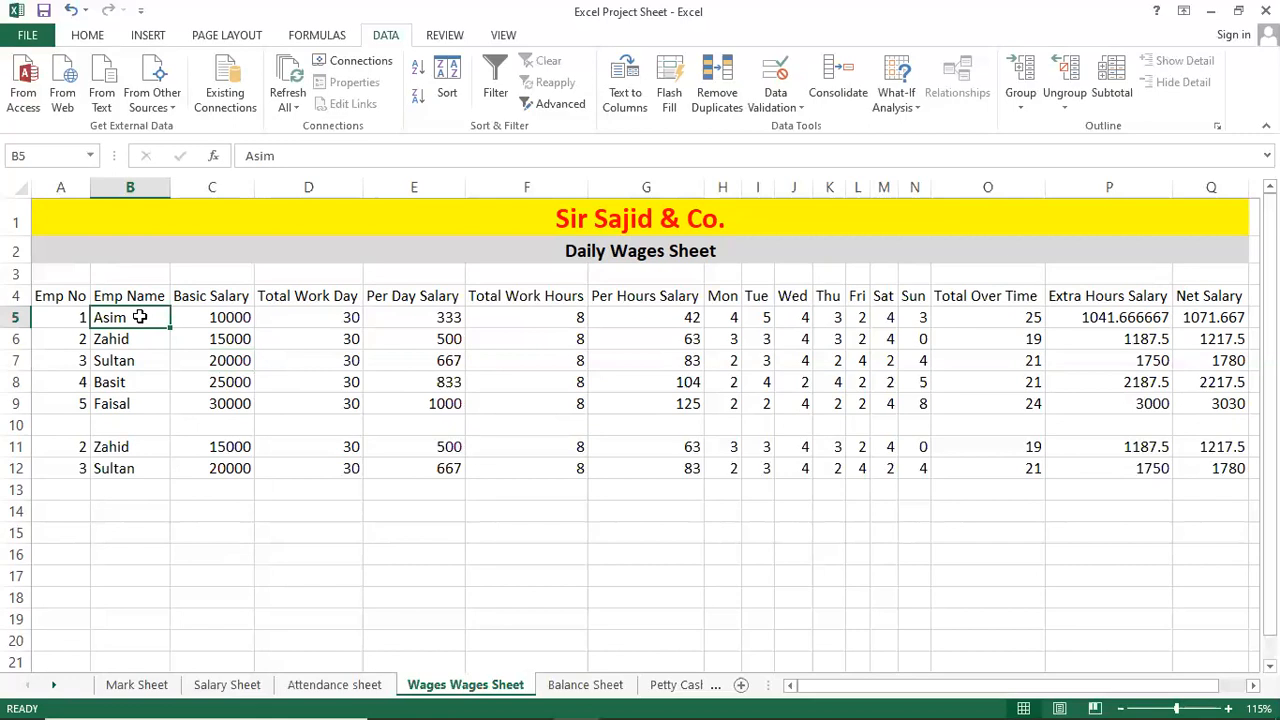
{"action": "left_click", "coordinate": [1215, 408], "text": "shift"}
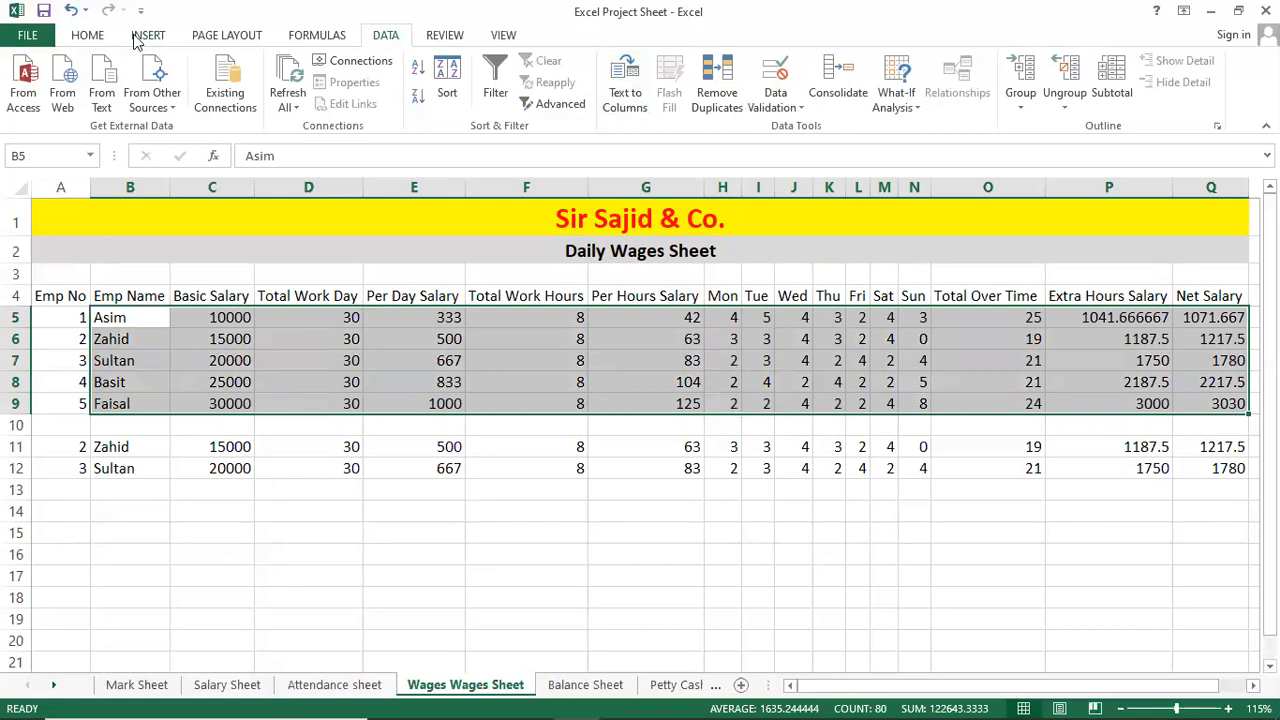
Sort rows 5–9 A to Z by employee name using Home > Sort & Filter.
{"action": "left_click", "coordinate": [90, 38]}
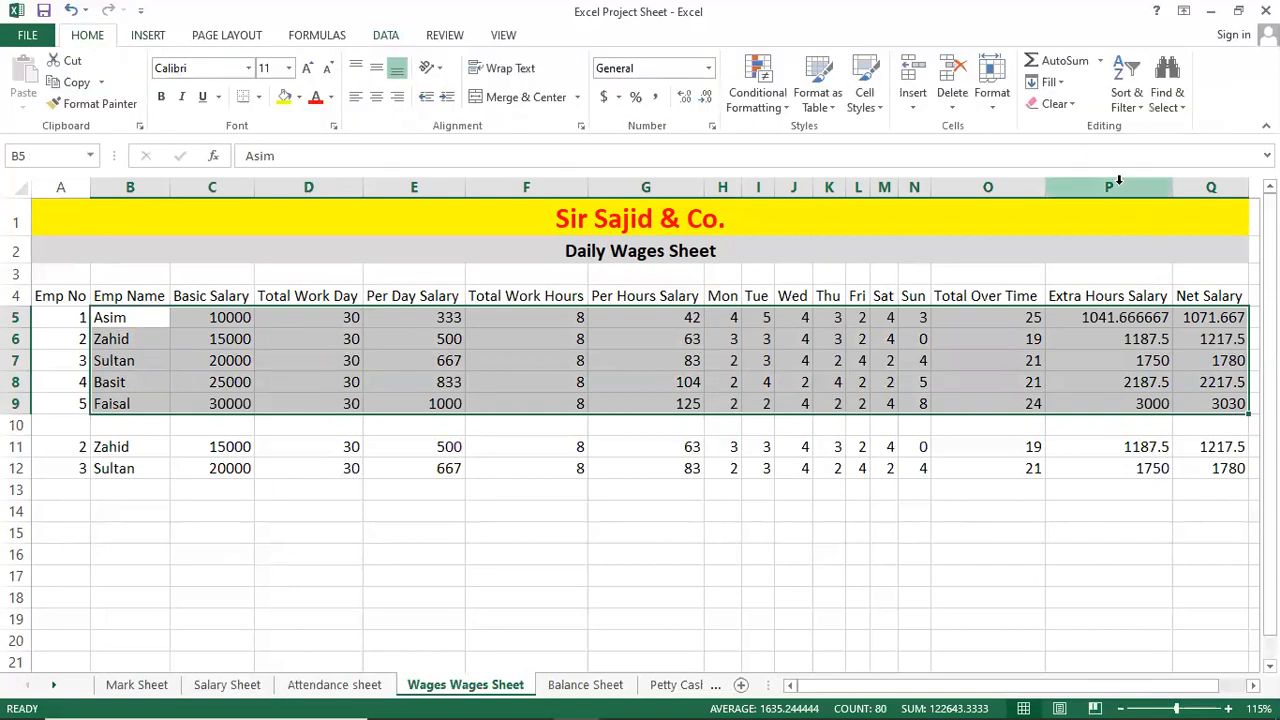
{"action": "left_click", "coordinate": [1131, 106]}
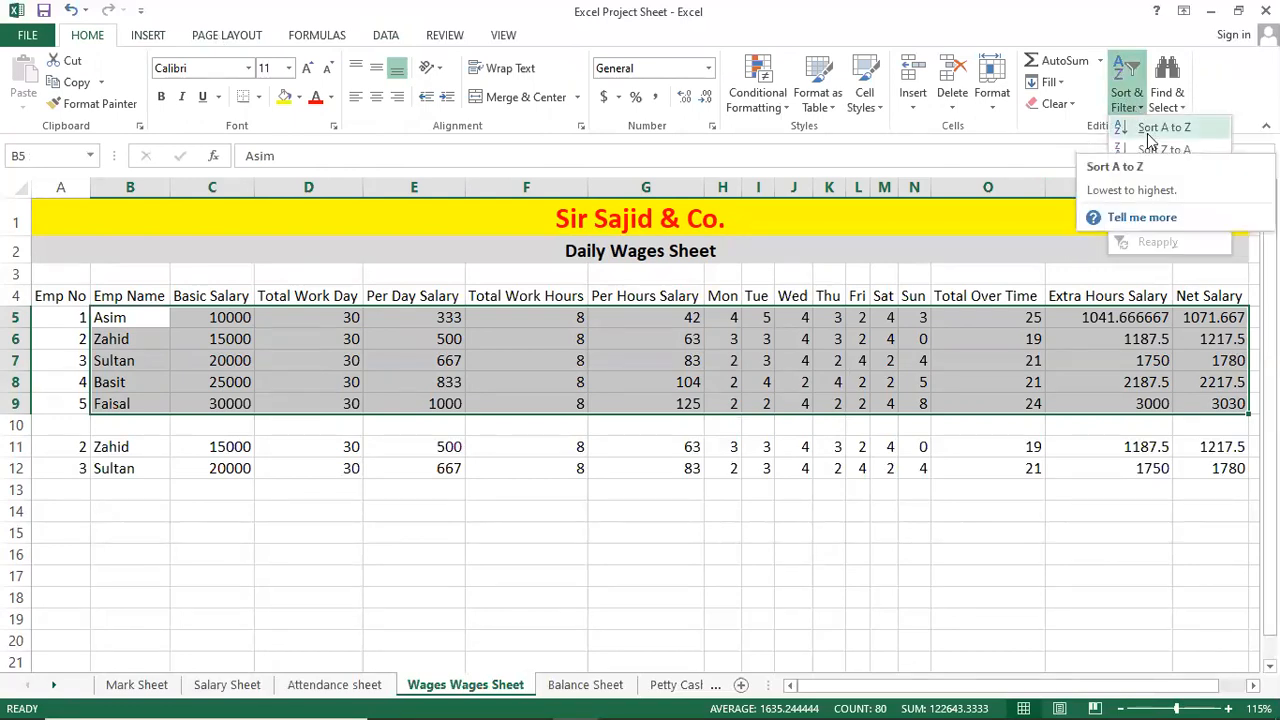
{"action": "left_click", "coordinate": [1149, 130]}
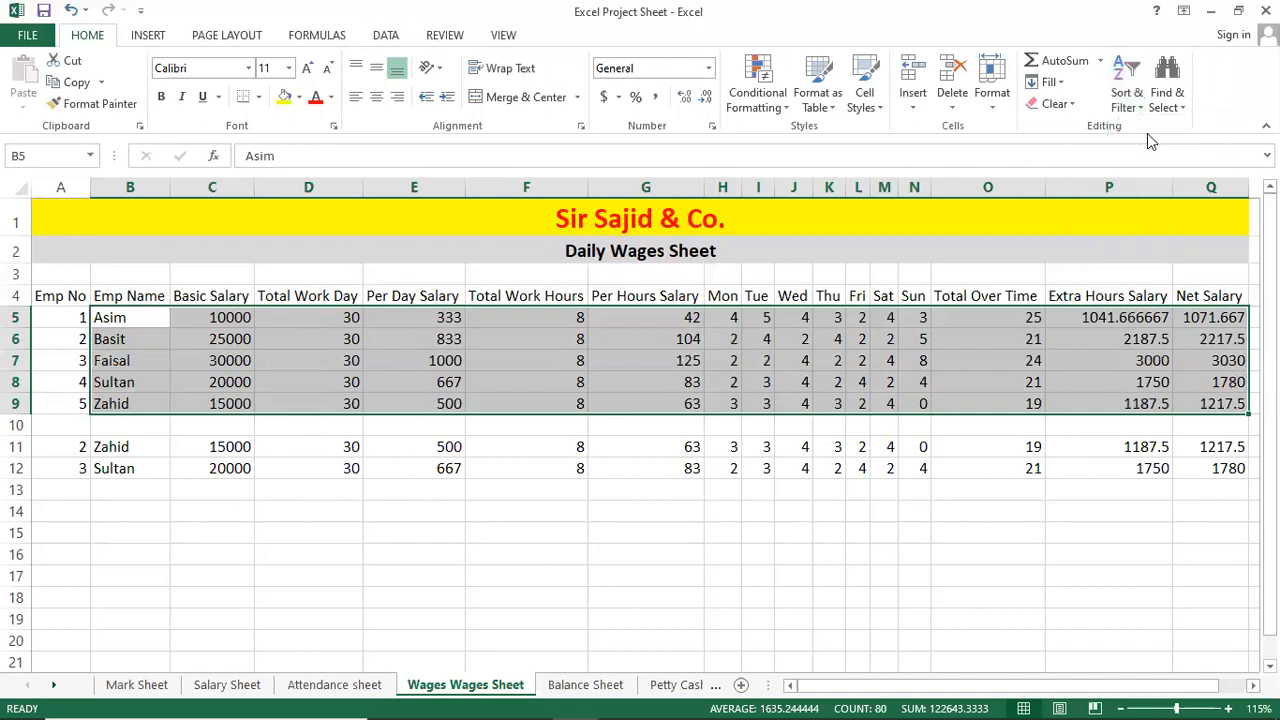
{"action": "left_click", "coordinate": [711, 381]}
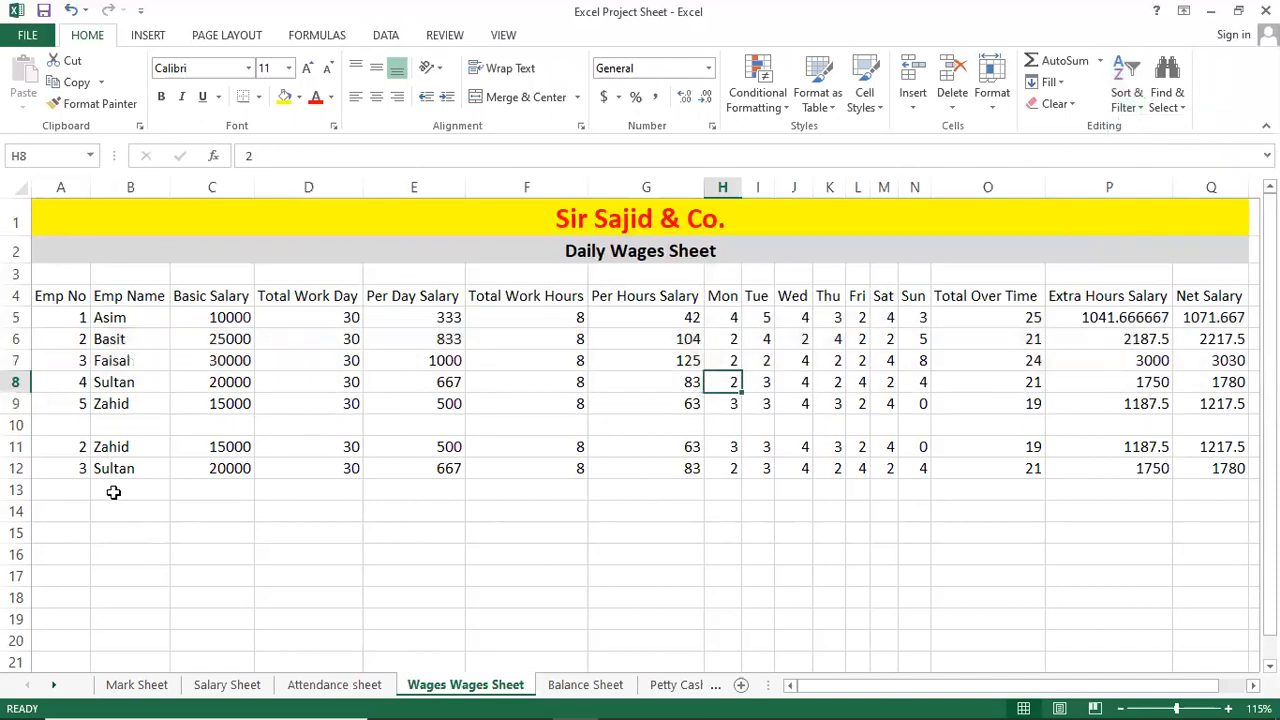
Compare the duplicate Zahid and Sultan rows' values and formulas, then reselect B5:Q9.
{"action": "left_click", "coordinate": [126, 449]}
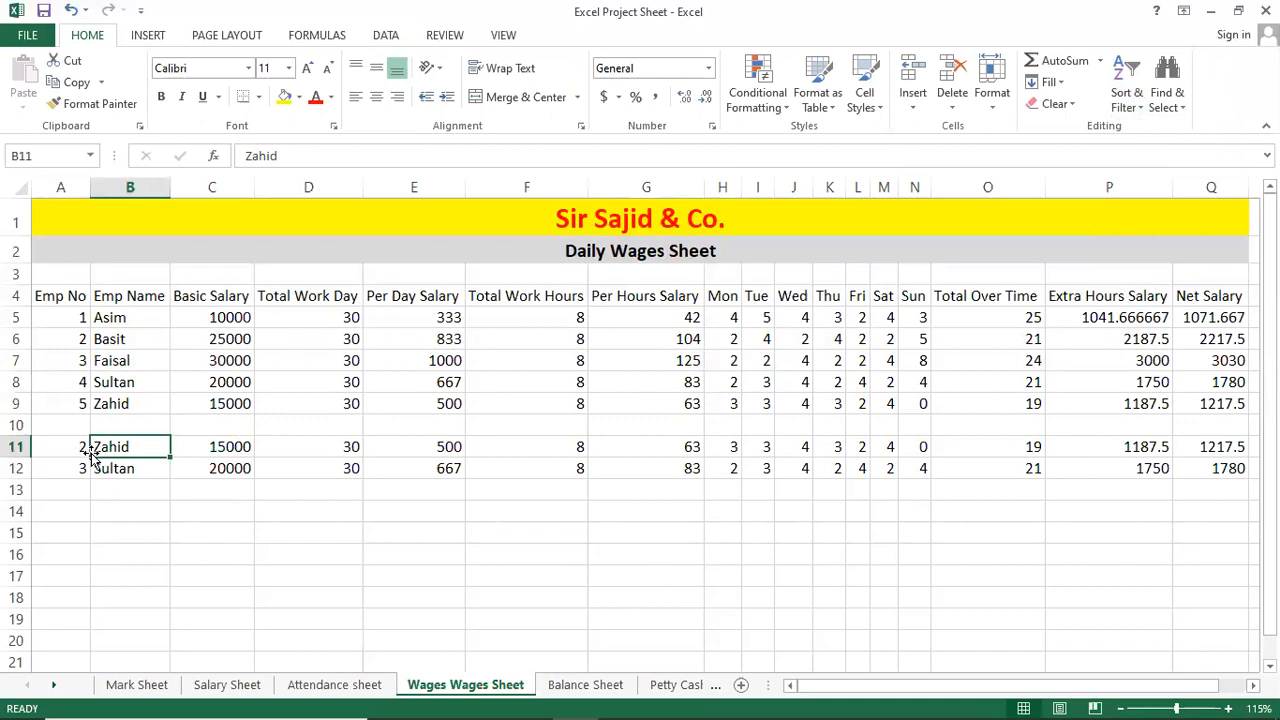
{"action": "left_click", "coordinate": [112, 403]}
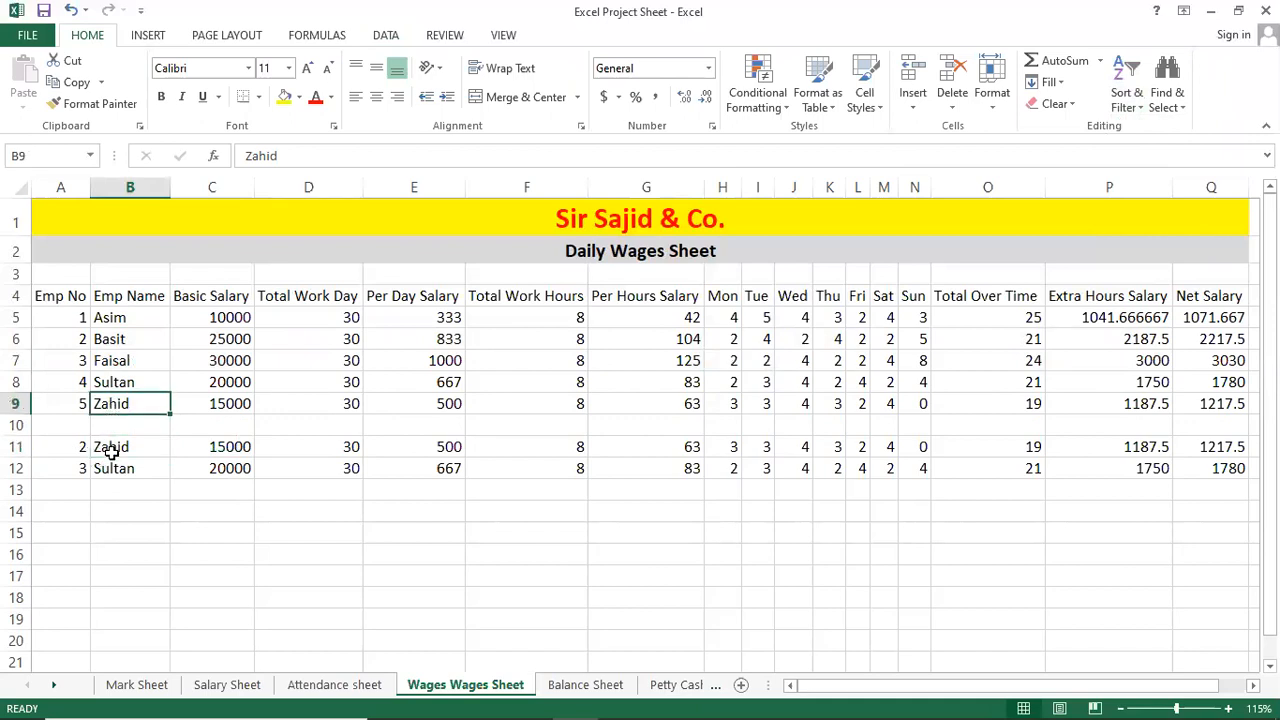
{"action": "left_click", "coordinate": [109, 449]}
{"action": "left_click", "coordinate": [240, 450]}
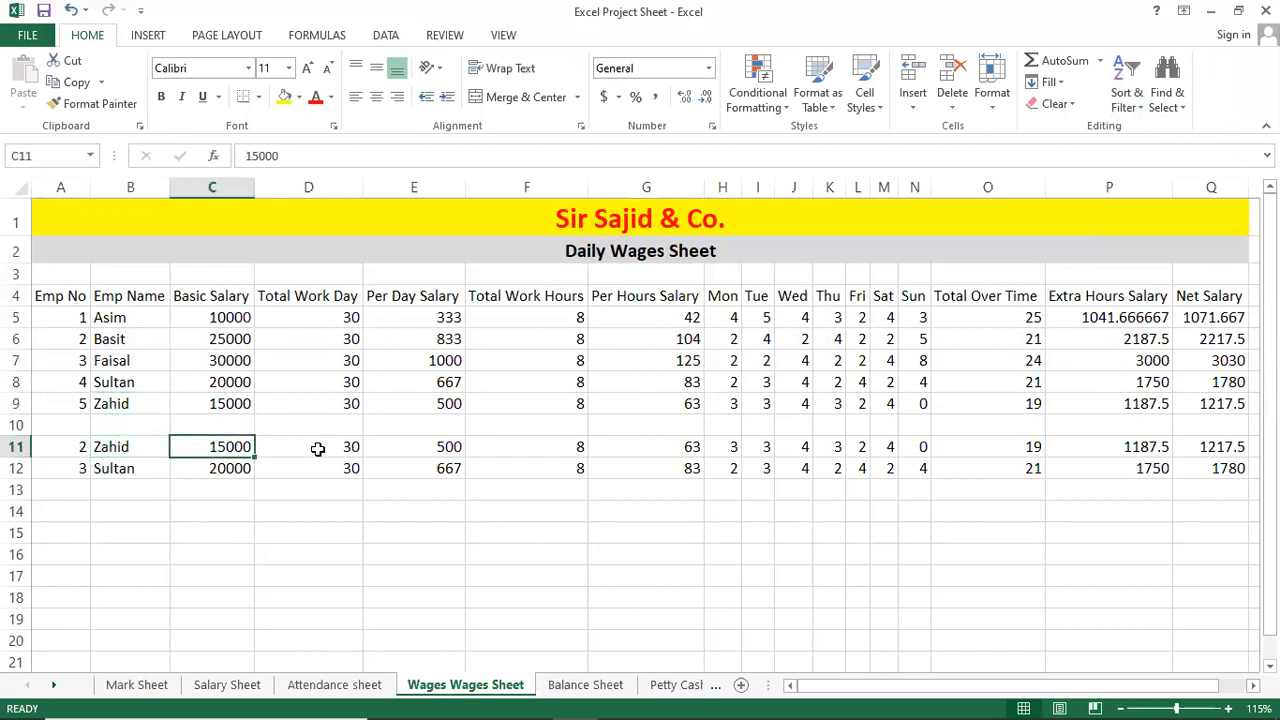
{"action": "left_click", "coordinate": [369, 452]}
{"action": "left_click", "coordinate": [577, 452]}
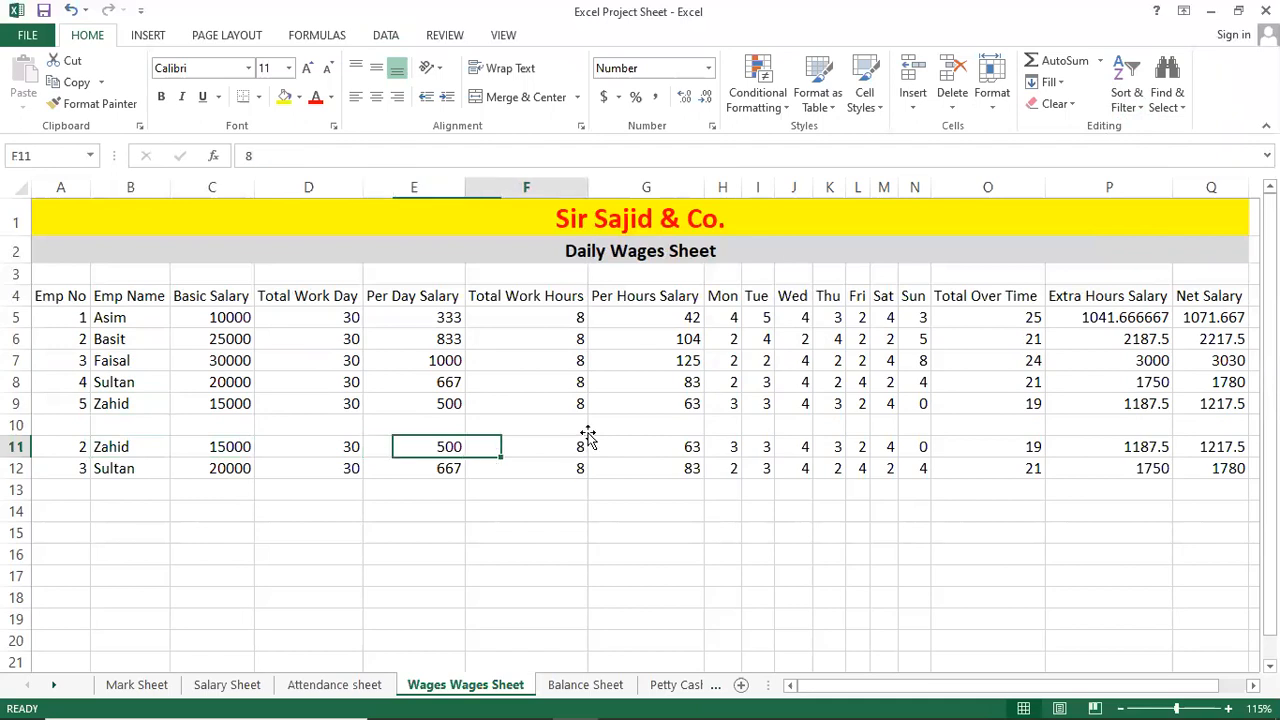
{"action": "left_click", "coordinate": [1198, 452]}
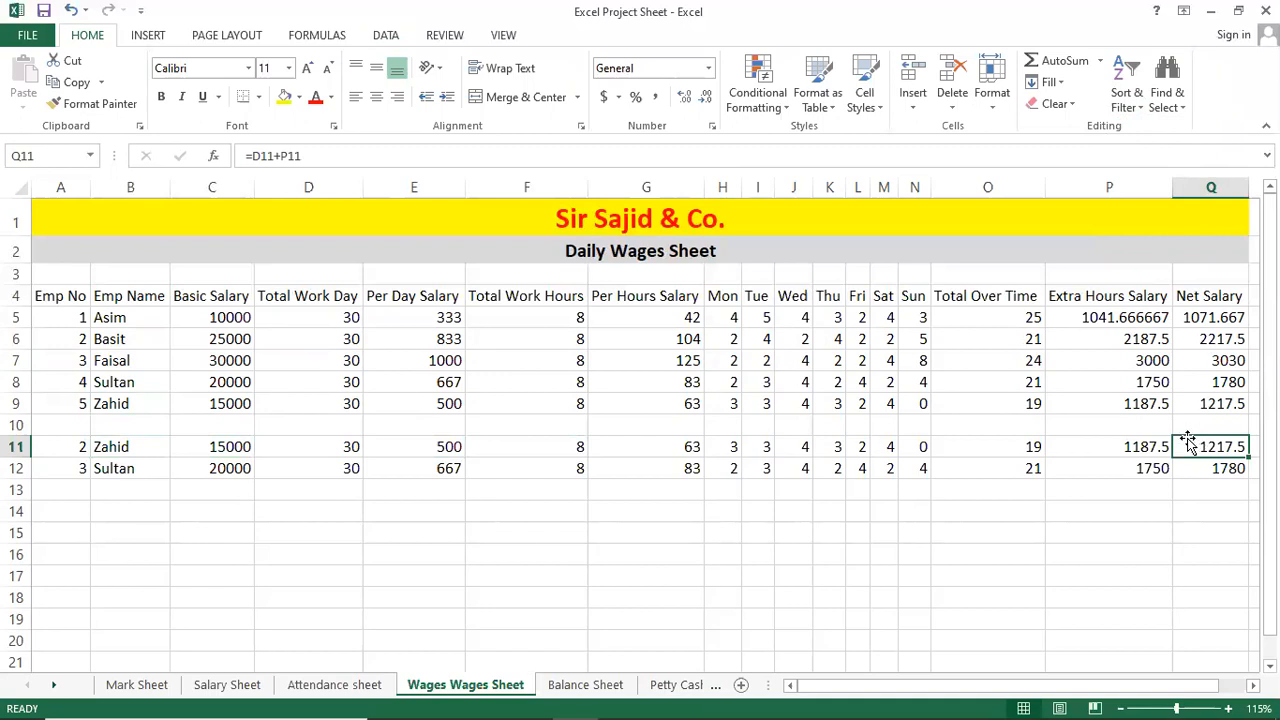
{"action": "left_click", "coordinate": [1219, 405]}
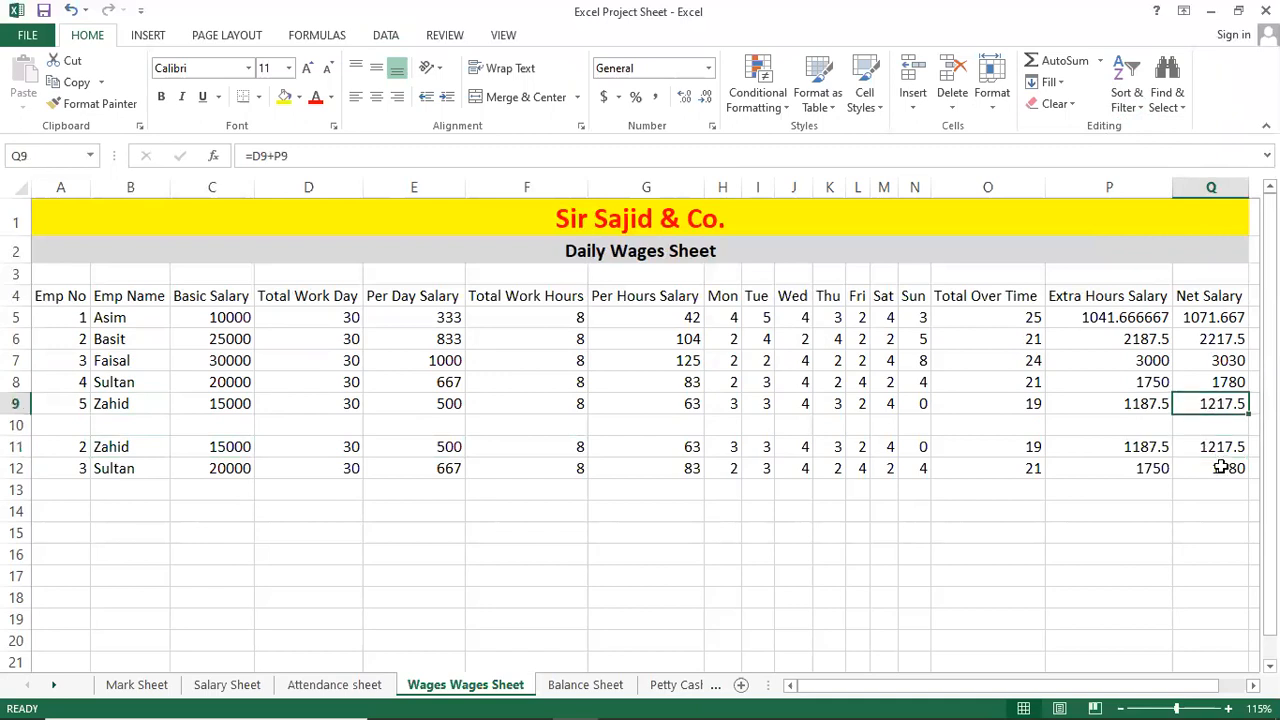
{"action": "left_click", "coordinate": [173, 463]}
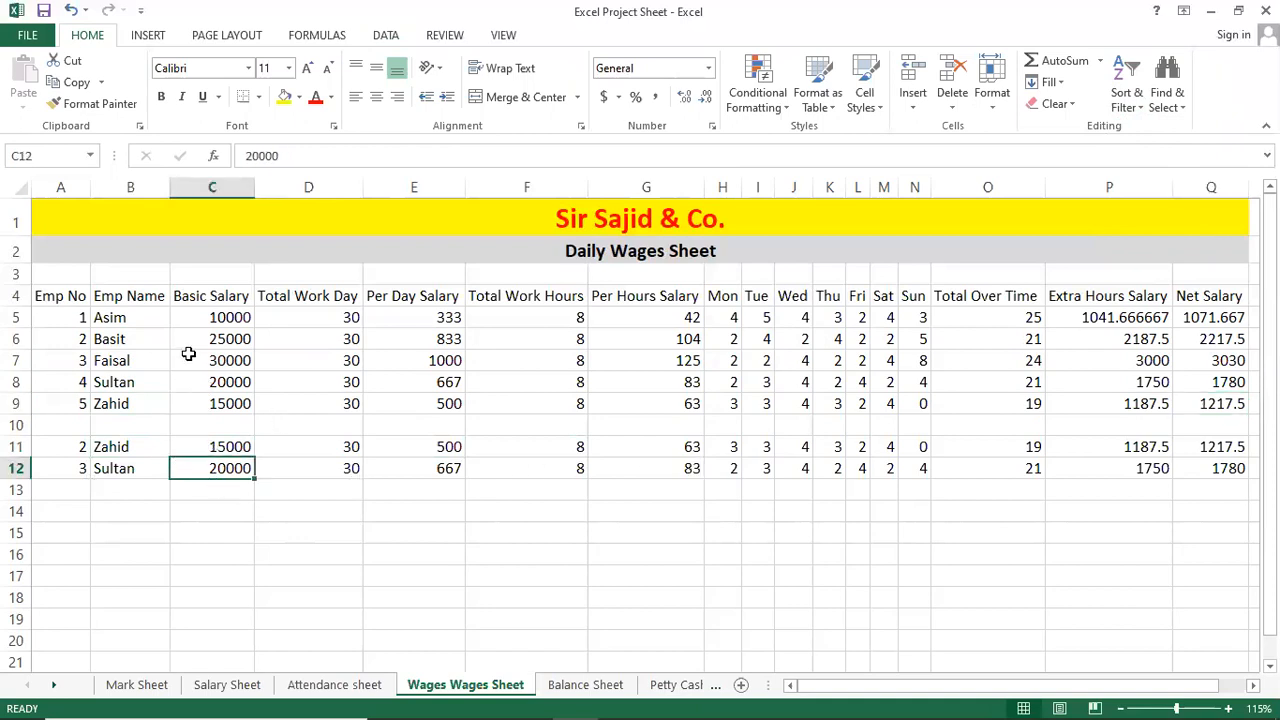
{"action": "left_click", "coordinate": [136, 319]}
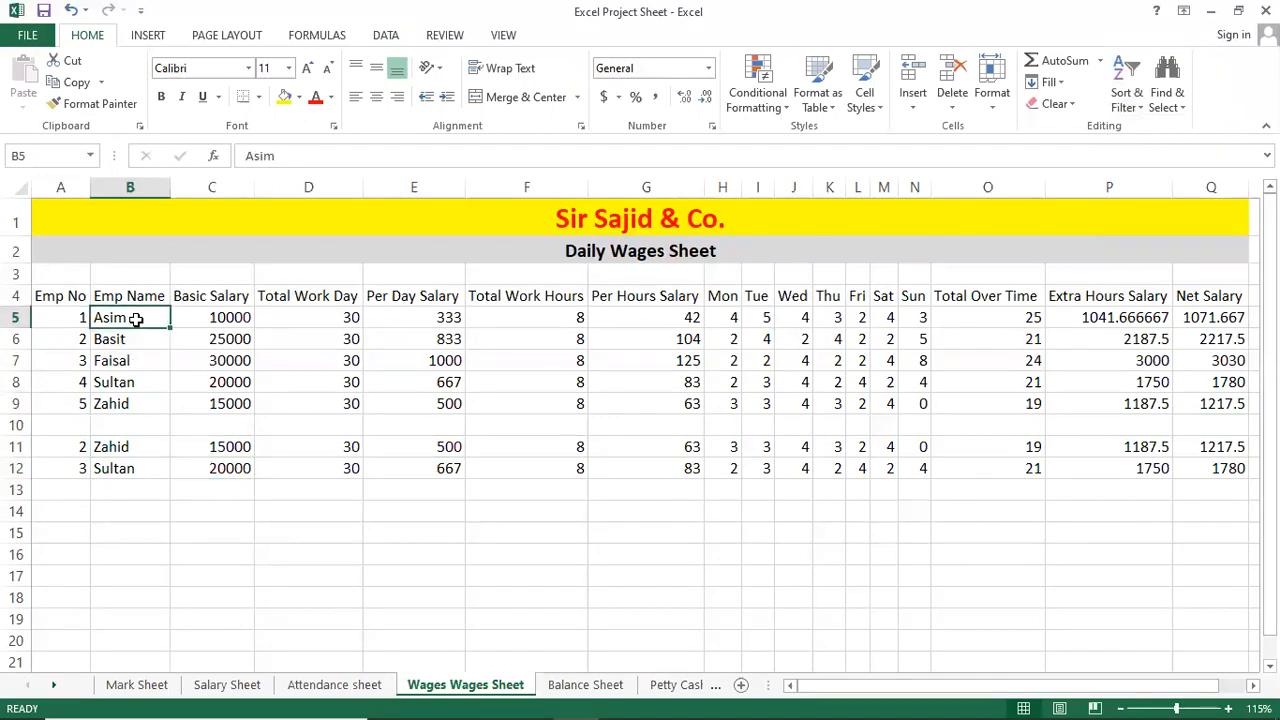
{"action": "left_click", "coordinate": [1228, 410], "text": "shift"}
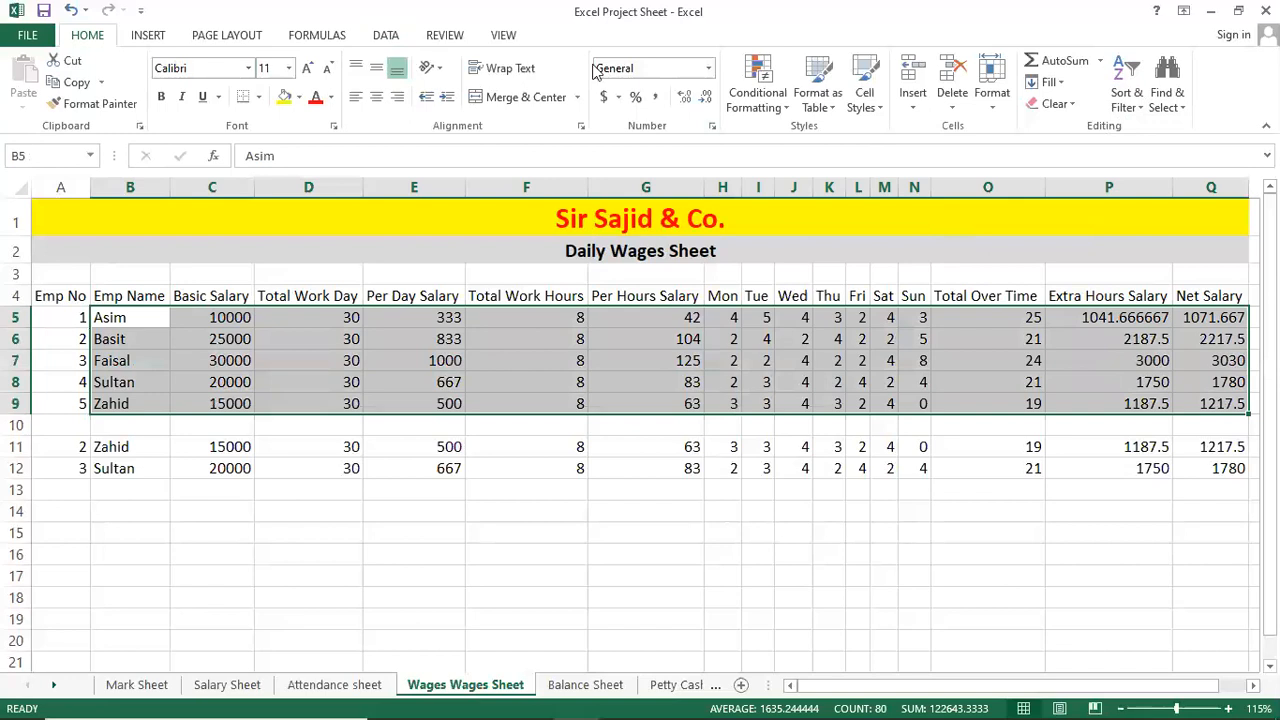
{"action": "left_click", "coordinate": [1128, 105]}
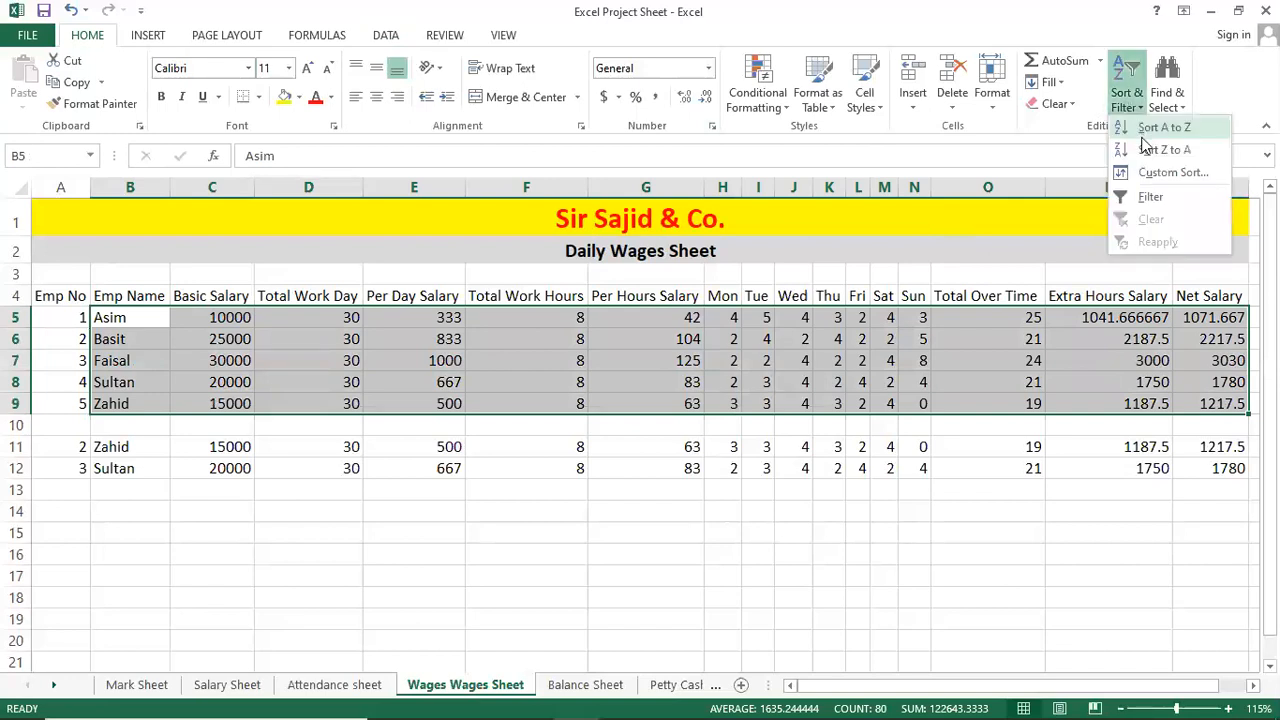
{"action": "left_click", "coordinate": [1147, 150]}
{"action": "left_click", "coordinate": [225, 360]}
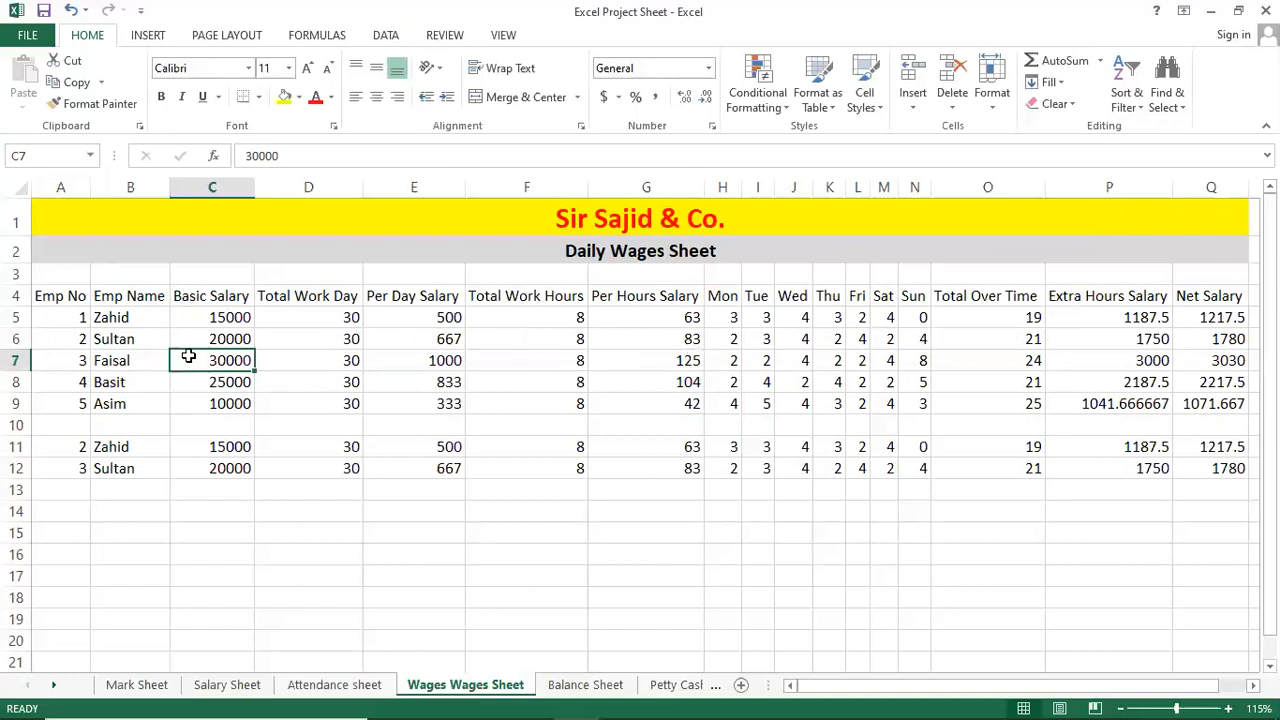
{"action": "left_click", "coordinate": [149, 318]}
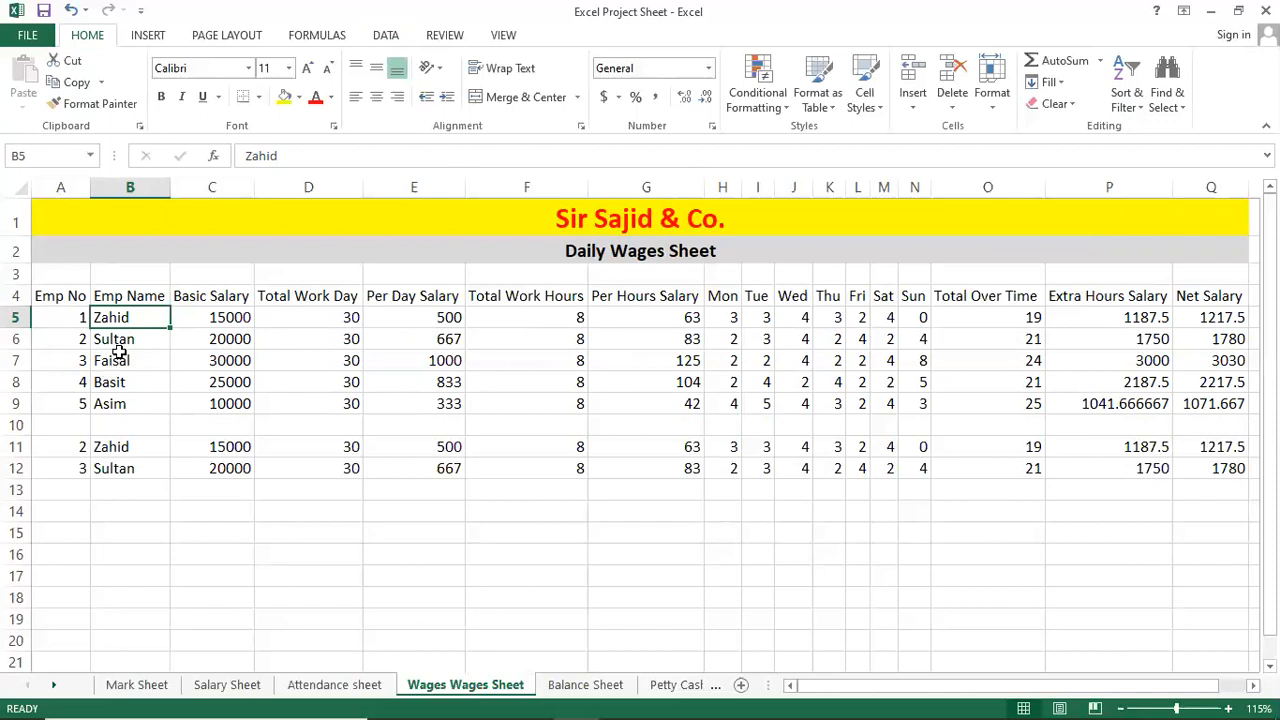
{"action": "left_click", "coordinate": [1214, 403], "text": "shift"}
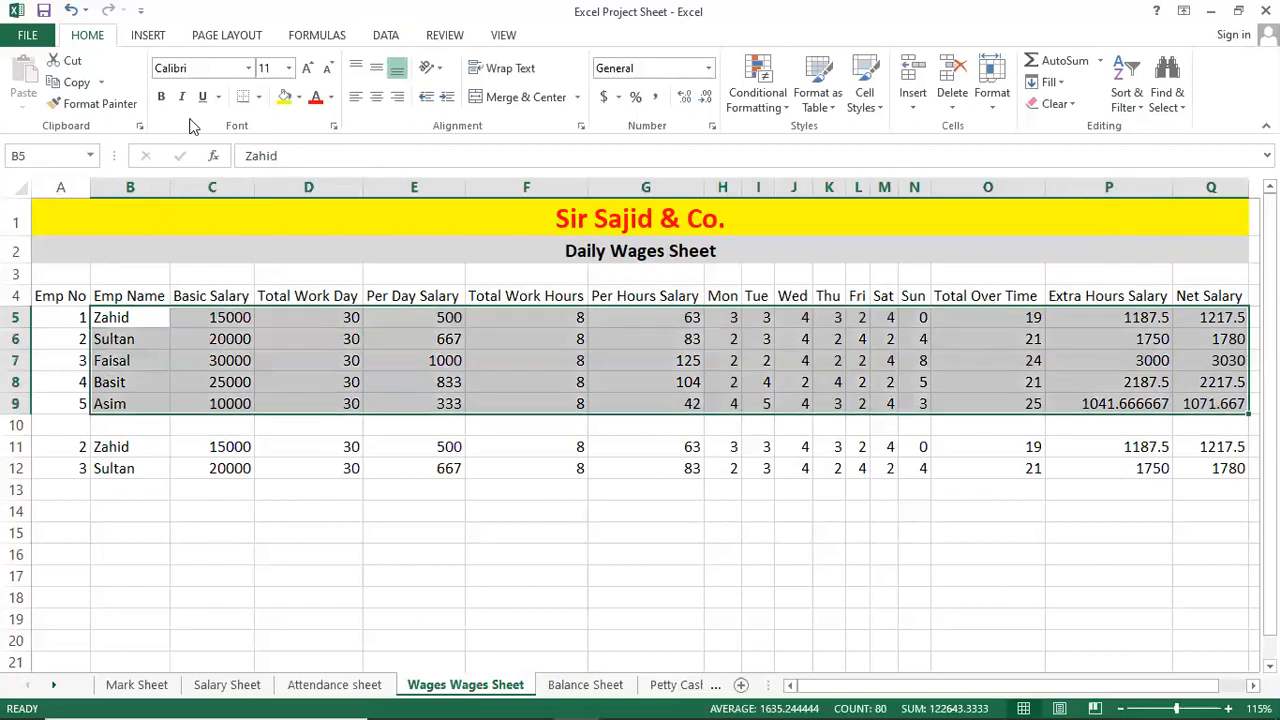
{"action": "left_click", "coordinate": [1122, 104]}
{"action": "key", "text": "Escape"}
{"action": "left_click", "coordinate": [423, 398]}
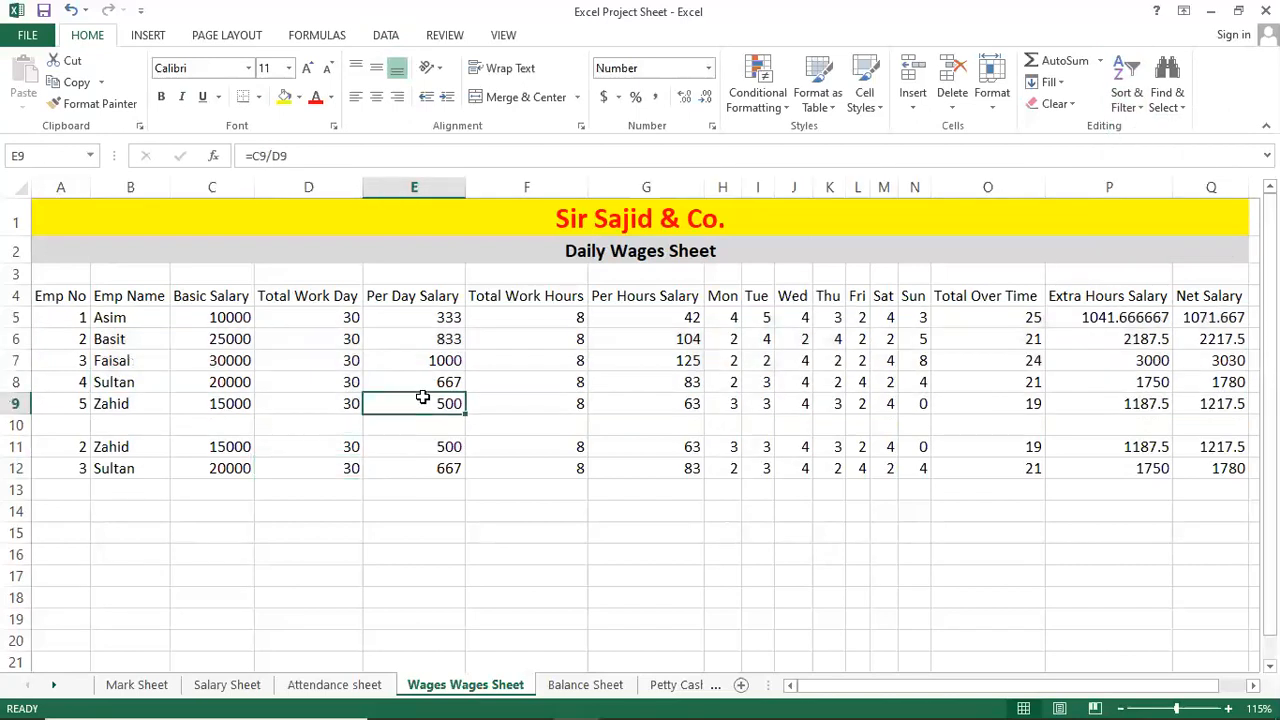
{"action": "left_click", "coordinate": [606, 342]}
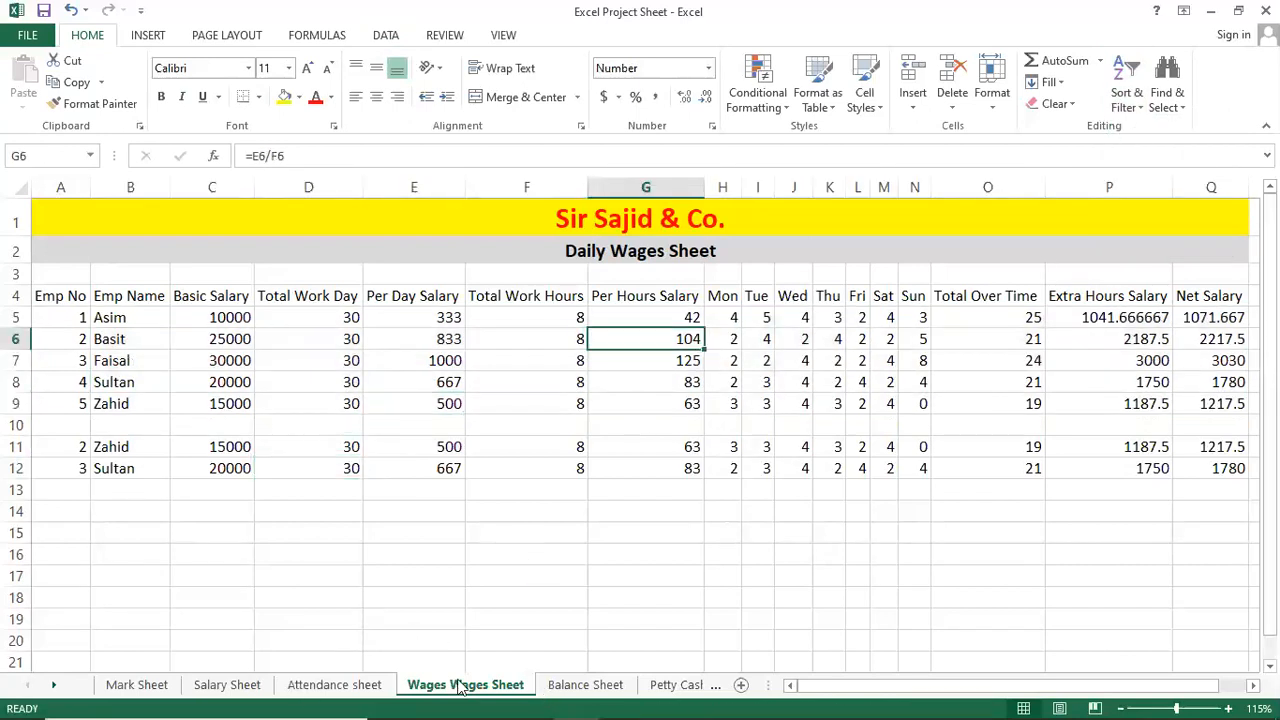
Highlight the Group Ungroup topic in the Notepad class notes, then return to Excel.
{"action": "left_click", "coordinate": [616, 700]}
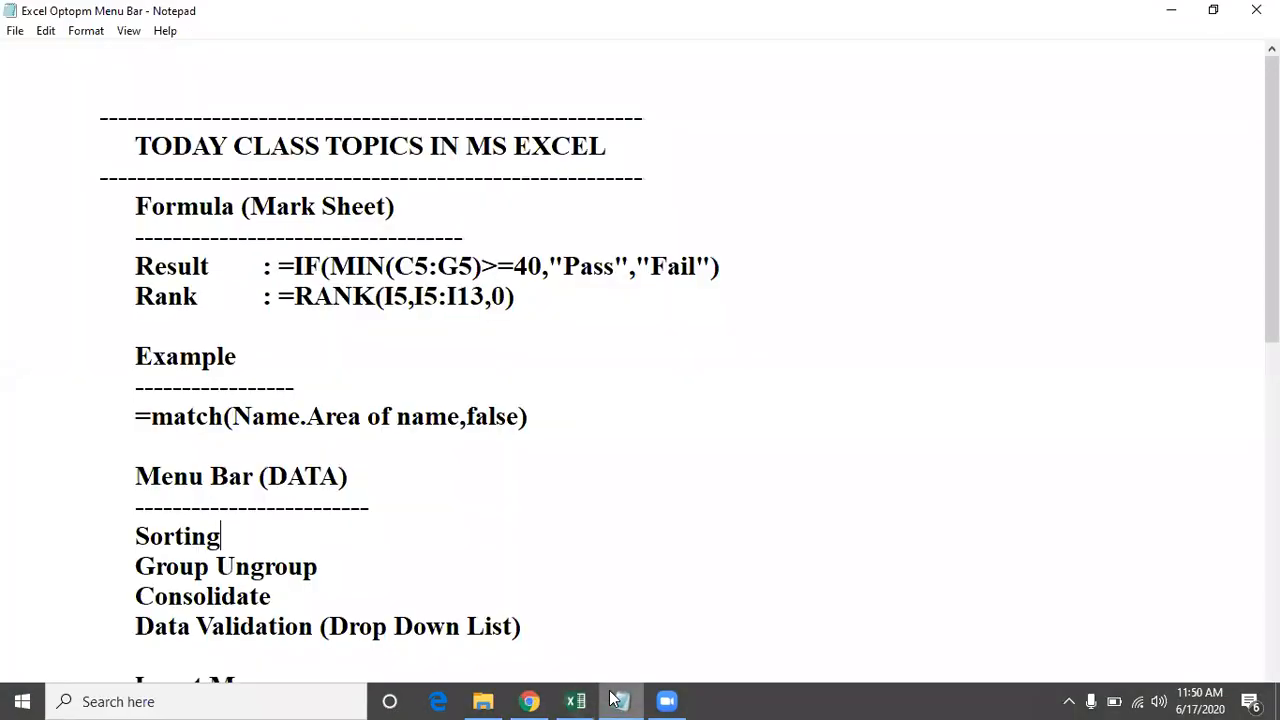
{"action": "left_click", "coordinate": [147, 566]}
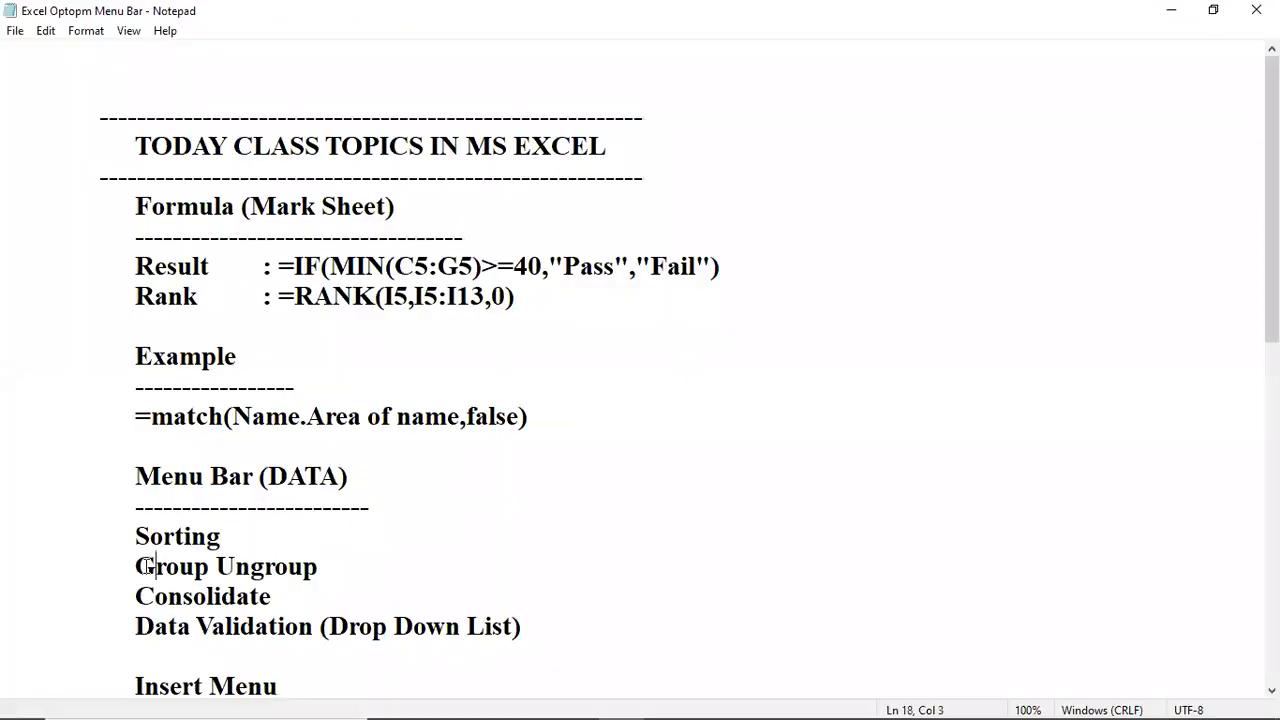
{"action": "left_click_drag", "start_coordinate": [147, 566], "coordinate": [308, 566]}
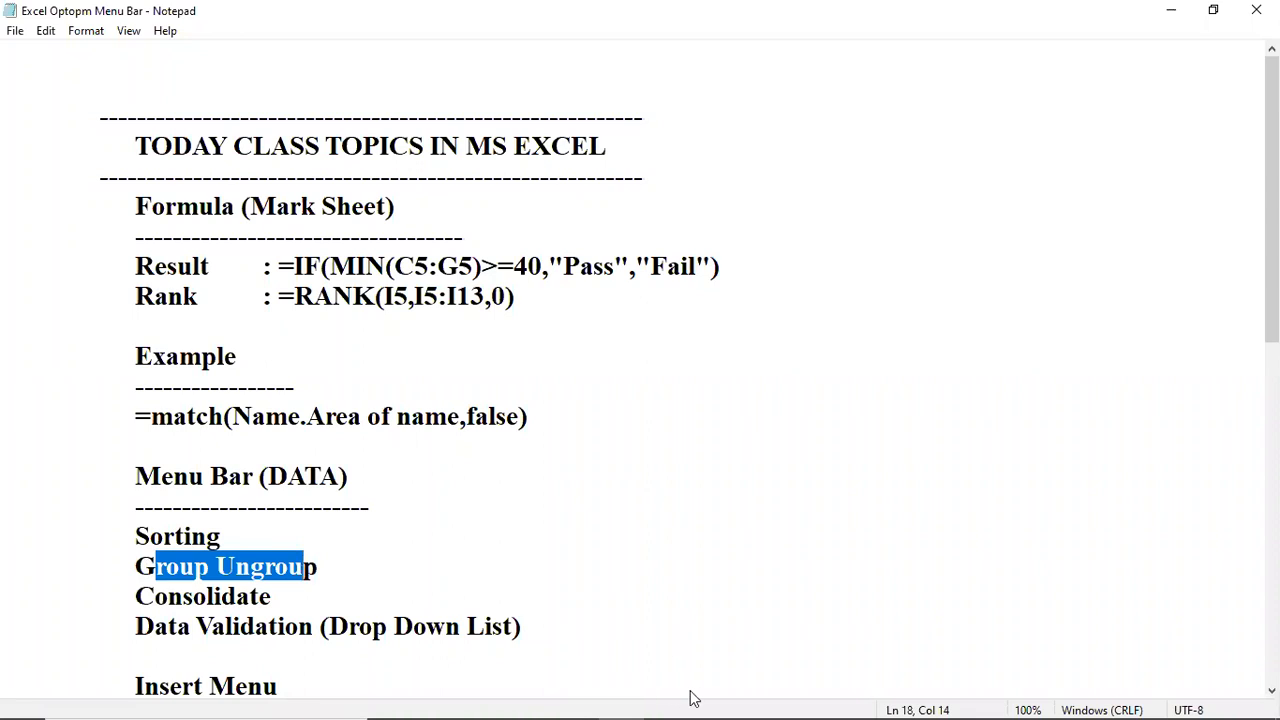
{"action": "mouse_move", "coordinate": [585, 700]}
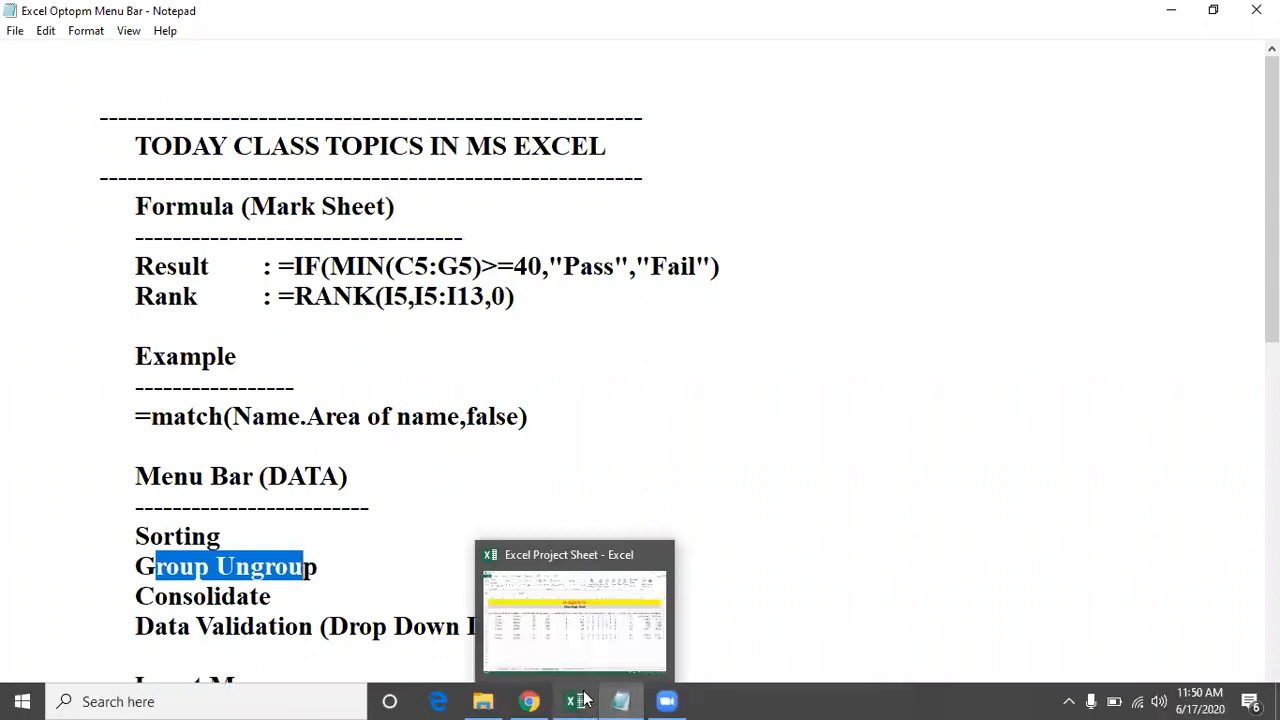
{"action": "left_click", "coordinate": [585, 645]}
{"action": "left_click", "coordinate": [504, 452]}
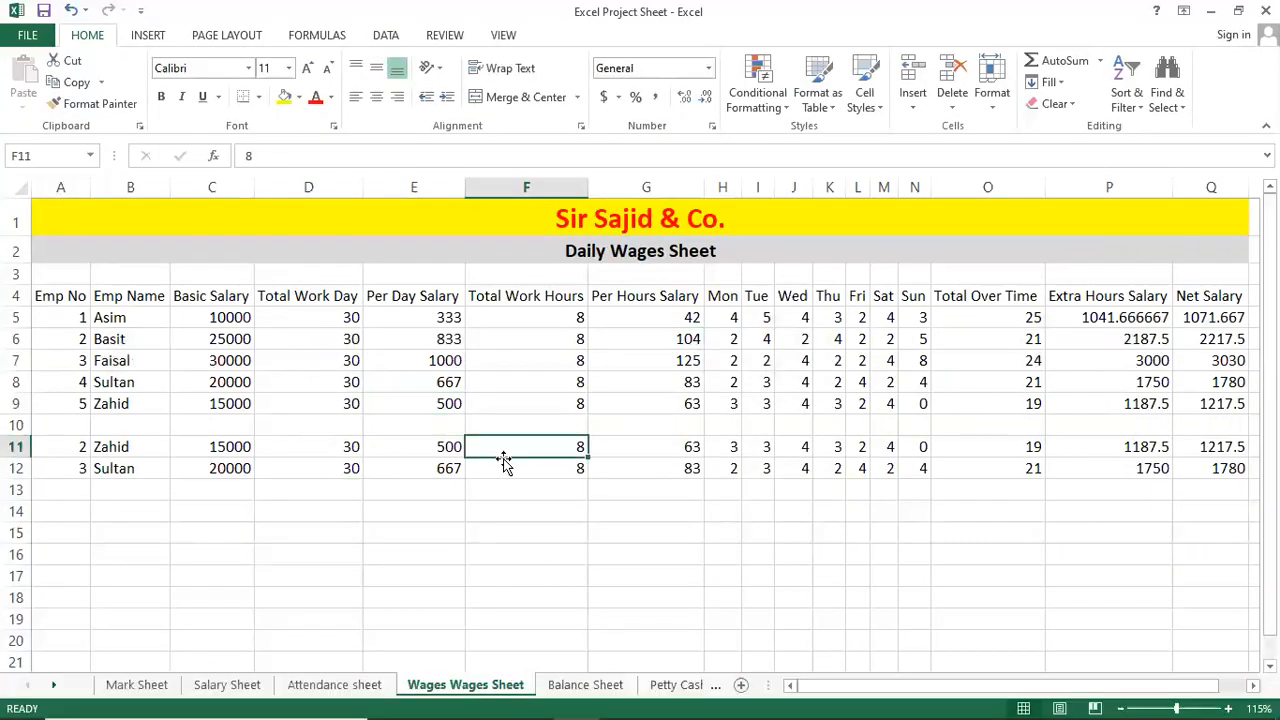
{"action": "left_click", "coordinate": [586, 688]}
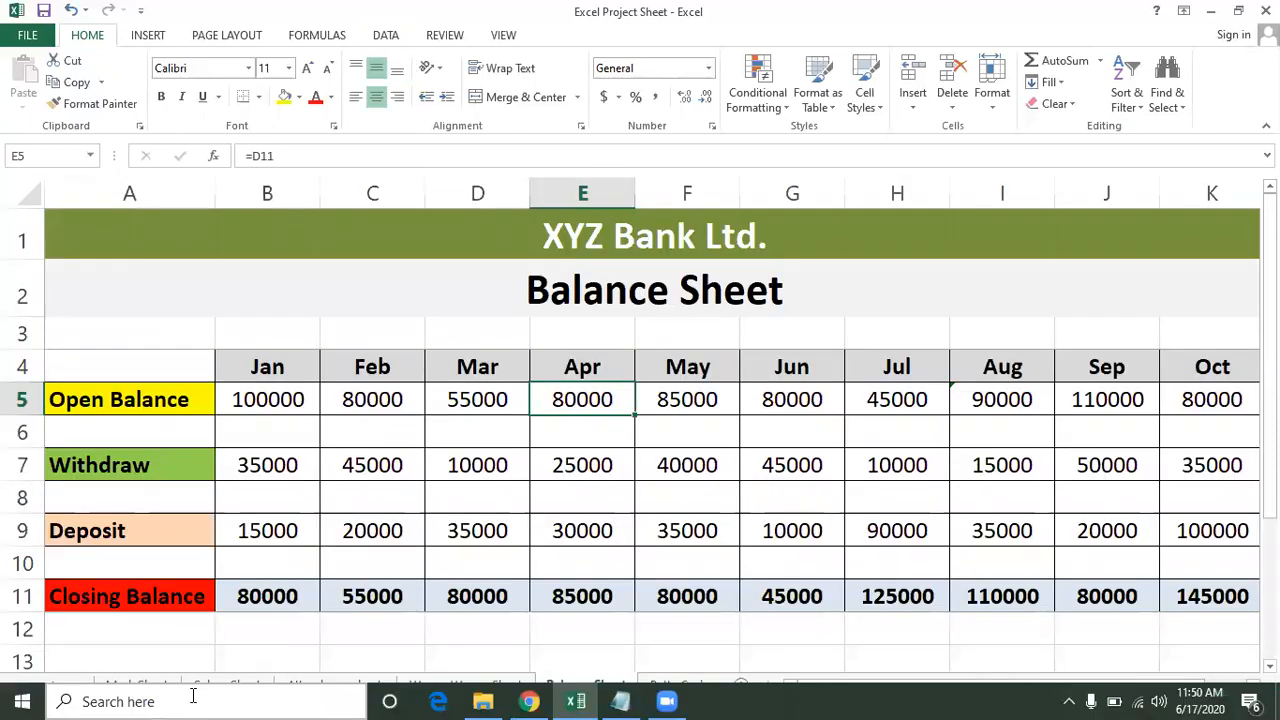
{"action": "left_click", "coordinate": [280, 565]}
{"action": "left_click", "coordinate": [305, 688]}
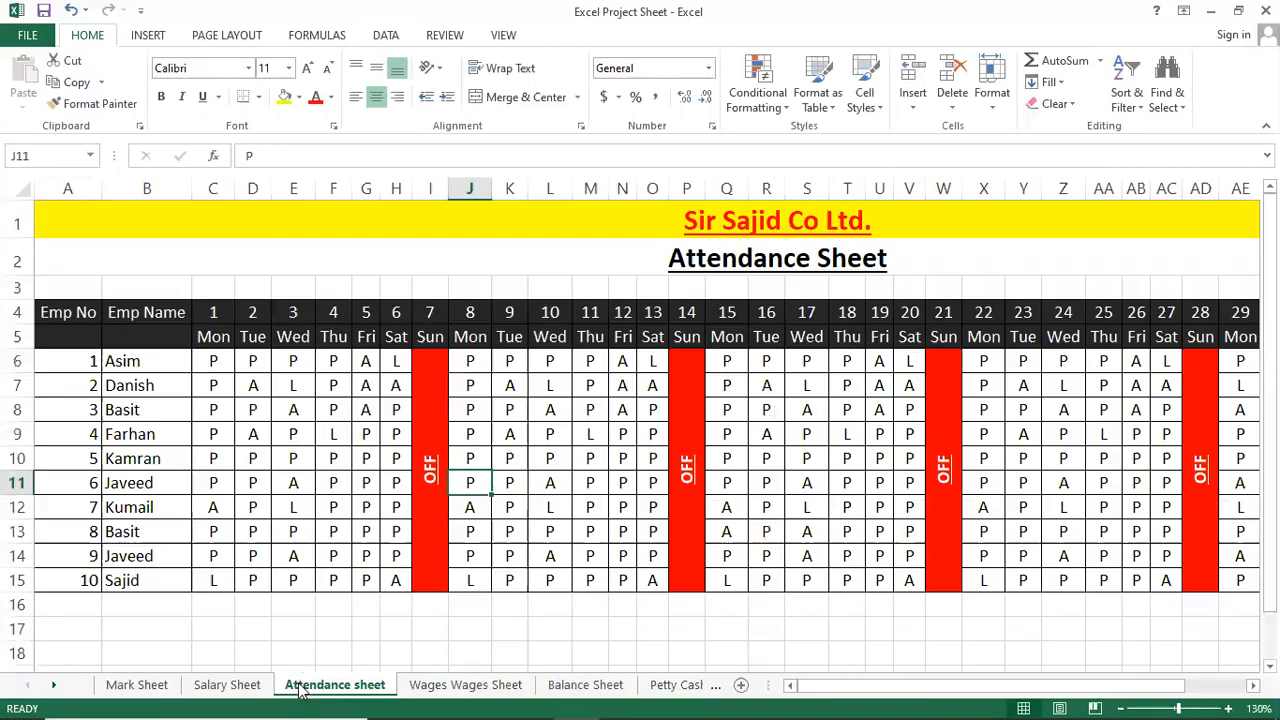
{"action": "left_click", "coordinate": [482, 689]}
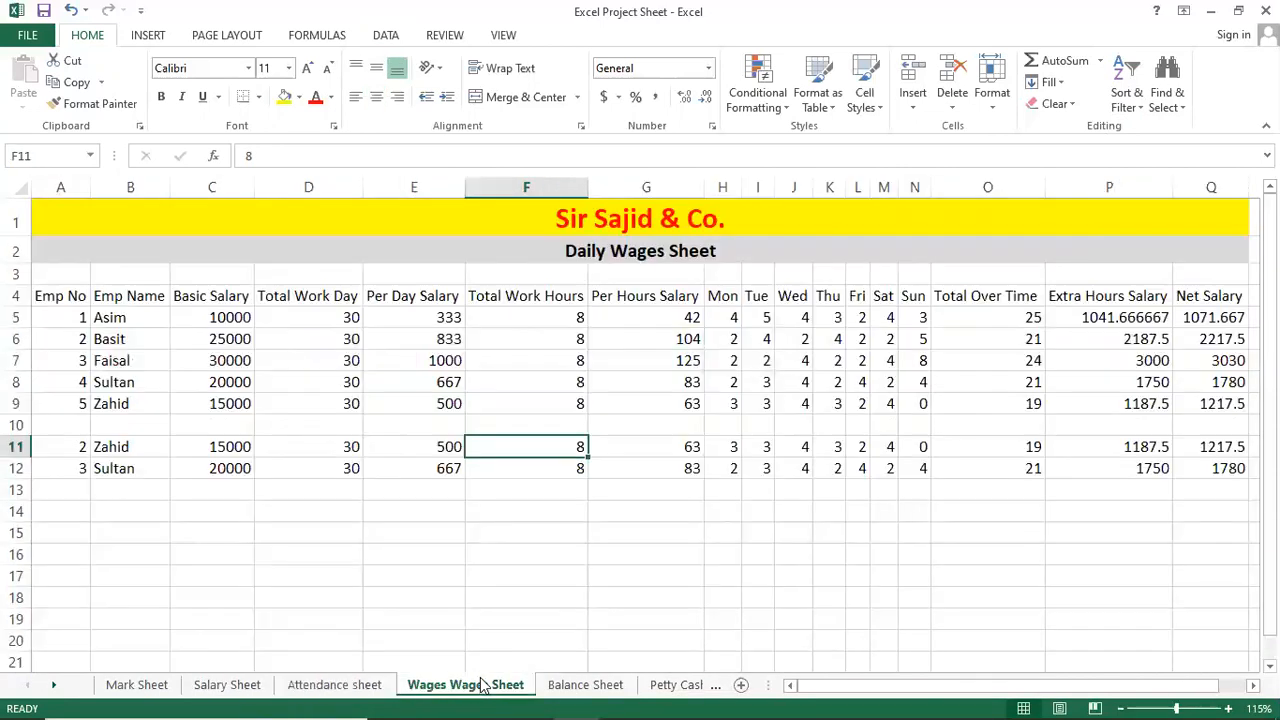
{"action": "left_click", "coordinate": [329, 354]}
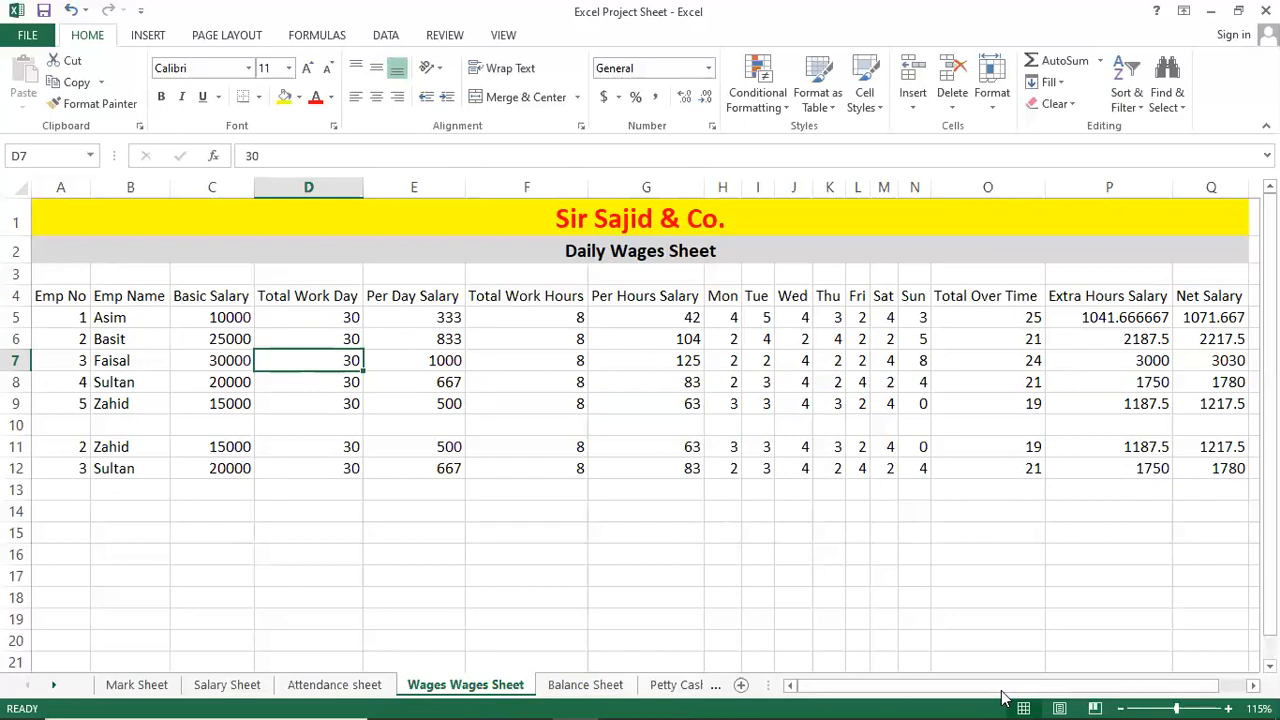
Step forward through Balance Sheet, Petty Cash and MIS Reports to Consolidate Reports.
{"action": "key", "text": "ctrl+Page_Down"}
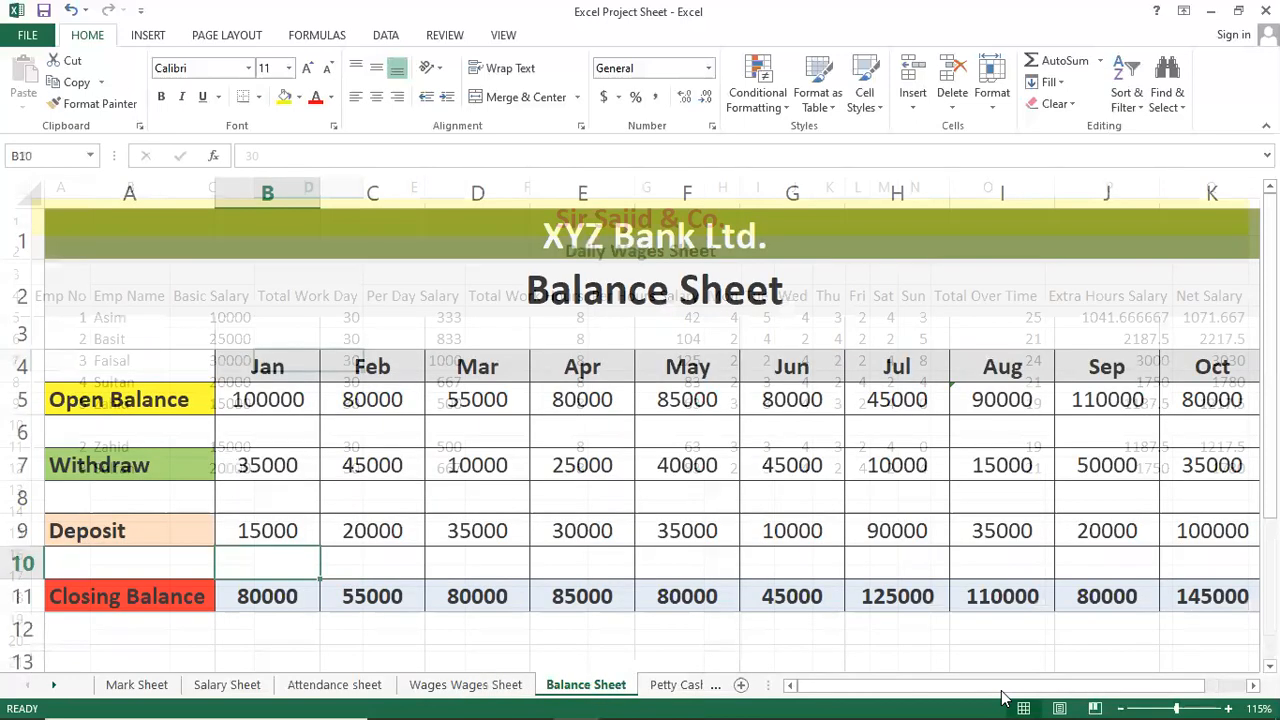
{"action": "key", "text": "ctrl+Page_Down"}
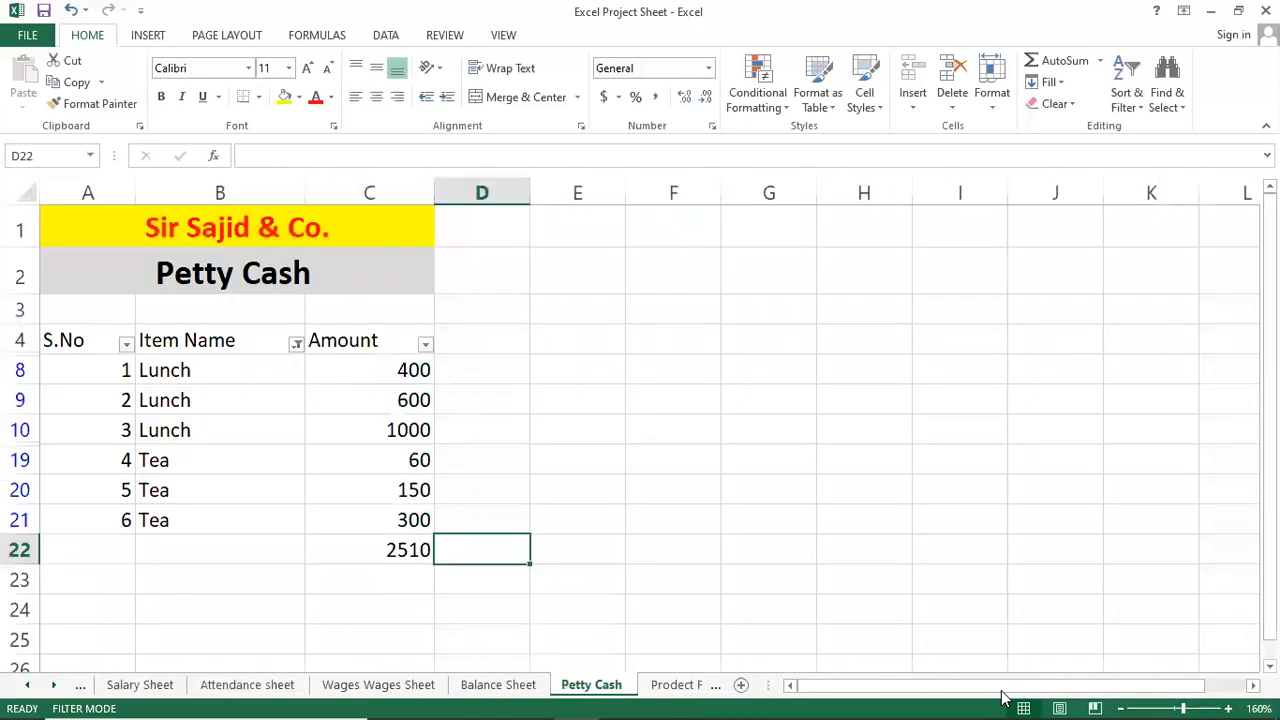
{"action": "key", "text": "ctrl+Page_Down"}
{"action": "key", "text": "ctrl+Page_Down"}
{"action": "key", "text": "ctrl+Page_Down"}
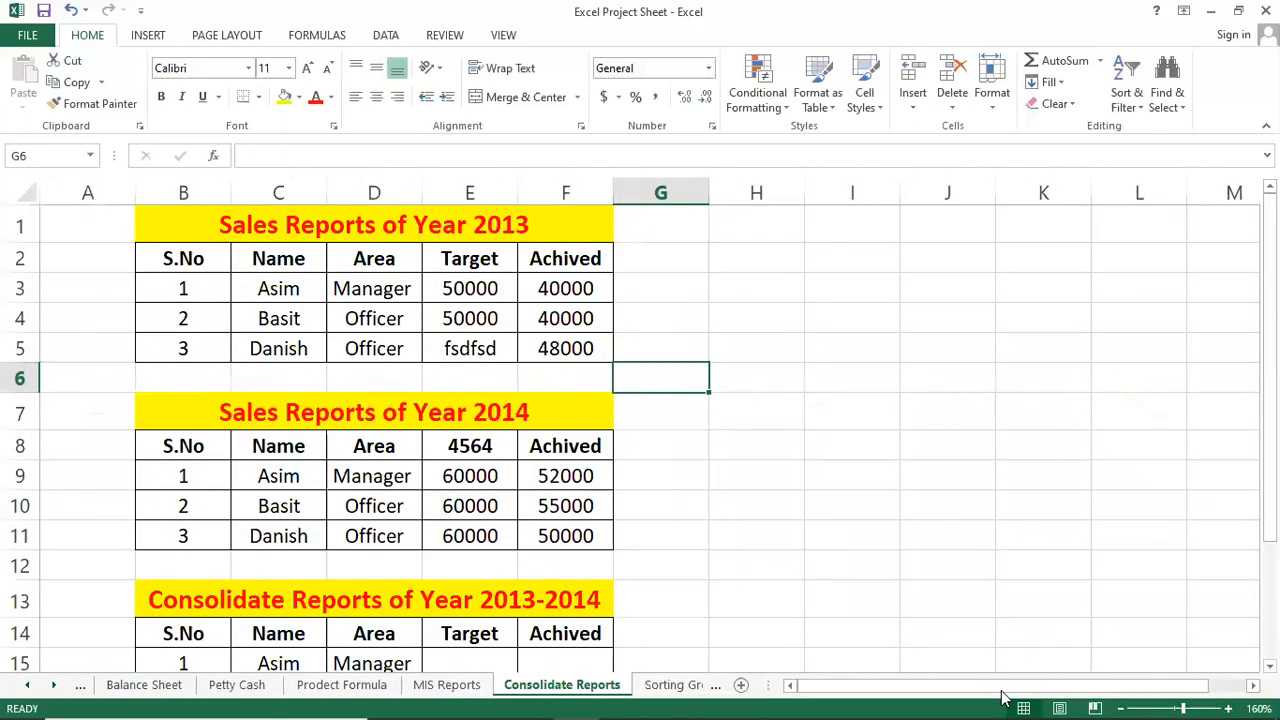
{"action": "key", "text": "ctrl+Page_Down"}
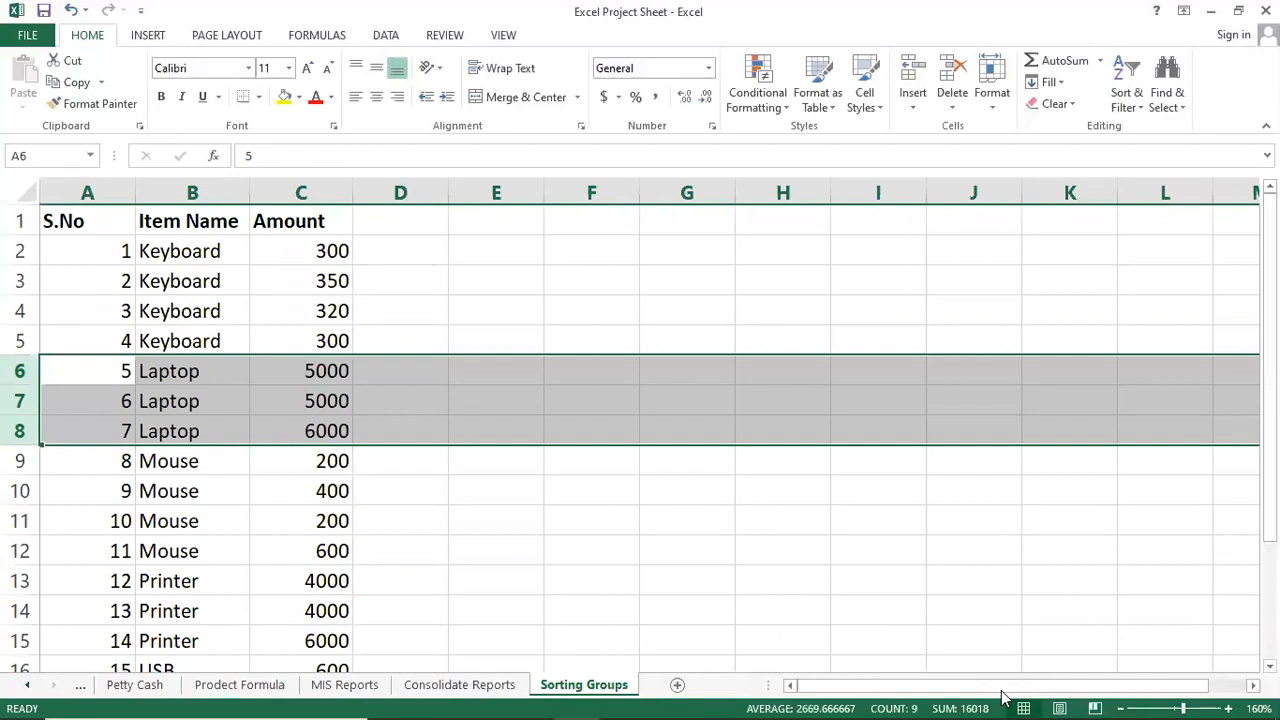
{"action": "key", "text": "alt"}
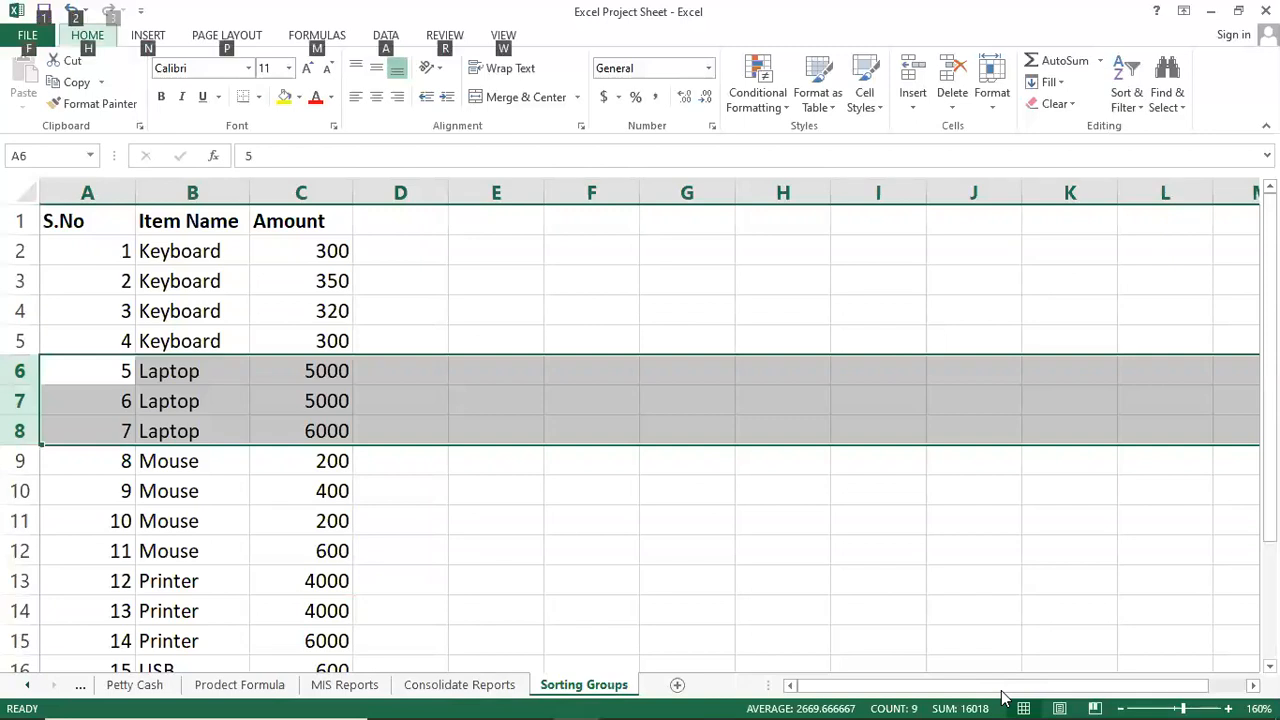
{"action": "key", "text": "Escape"}
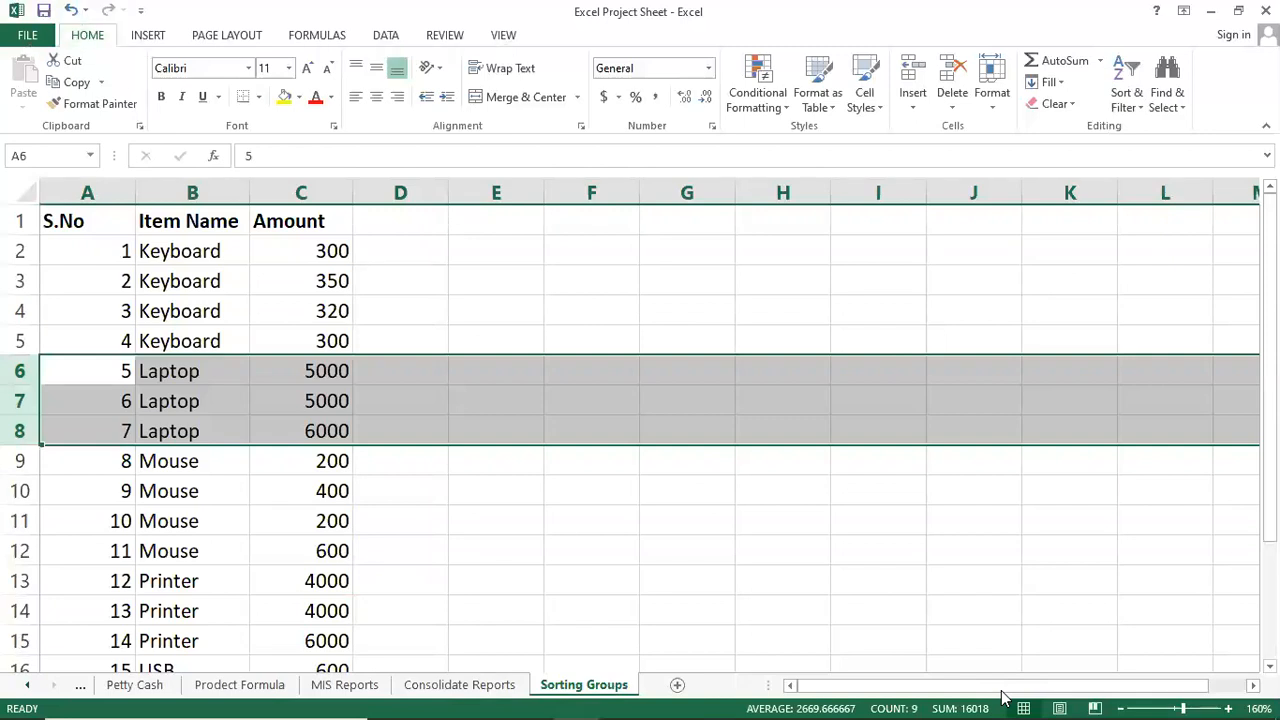
Step back to Mark Sheet, then forward through every sheet to Consolidate Reports.
{"action": "key", "text": "ctrl+Page_Up"}
{"action": "key", "text": "ctrl+Page_Up"}
{"action": "key", "text": "ctrl+Page_Up"}
{"action": "key", "text": "ctrl+Page_Up"}
{"action": "key", "text": "ctrl+Page_Up"}
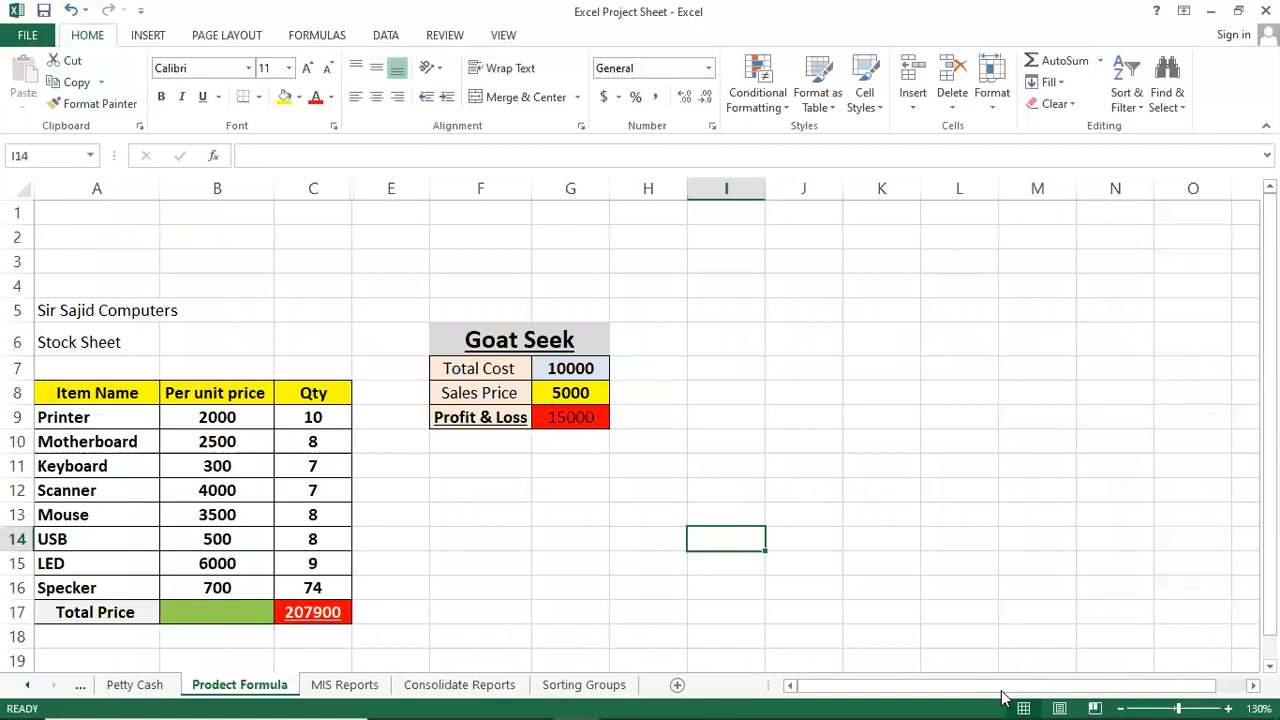
{"action": "key", "text": "ctrl+Page_Up"}
{"action": "key", "text": "ctrl+Page_Up"}
{"action": "key", "text": "ctrl+Page_Up"}
{"action": "key", "text": "ctrl+Page_Up"}
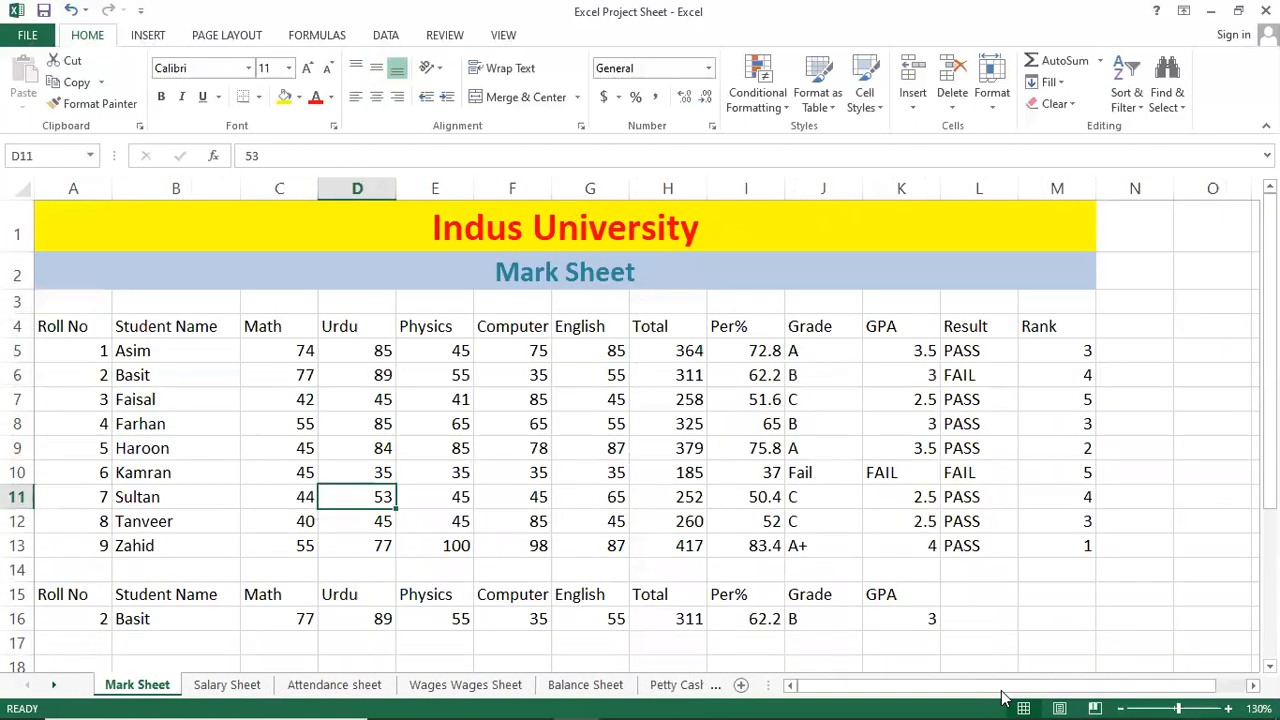
{"action": "key", "text": "ctrl+Page_Down"}
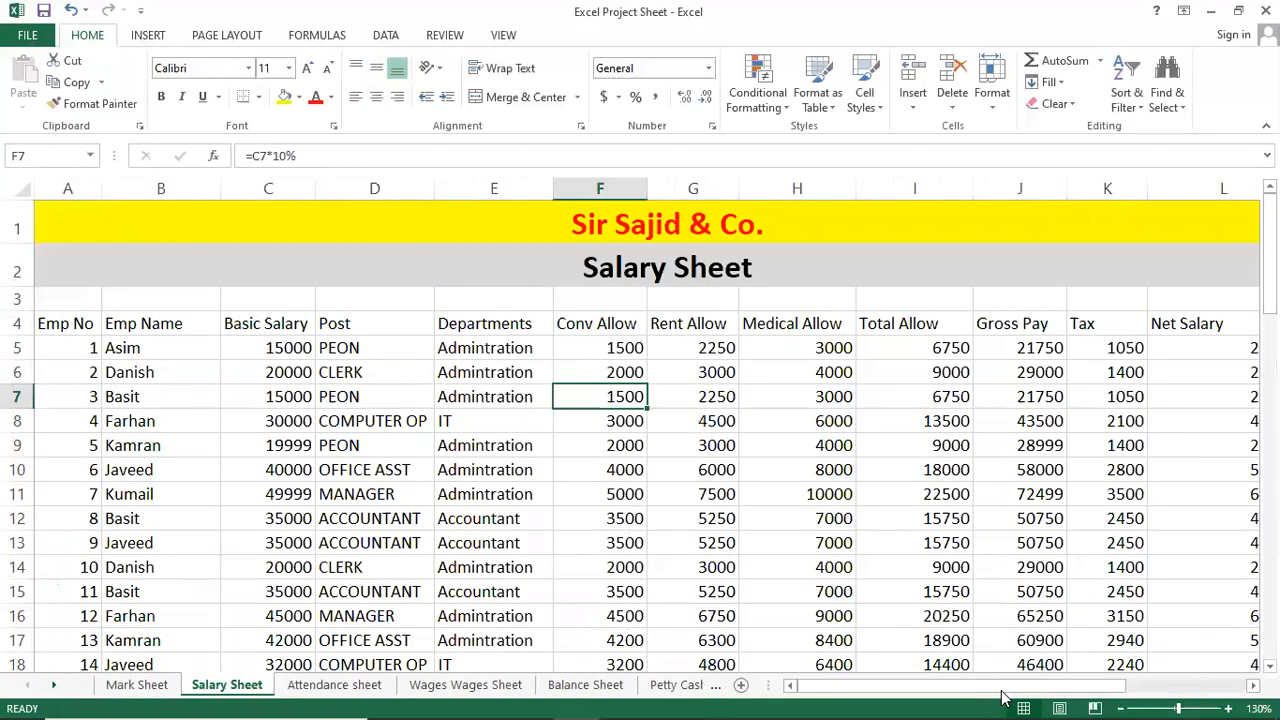
{"action": "key", "text": "ctrl+Page_Down"}
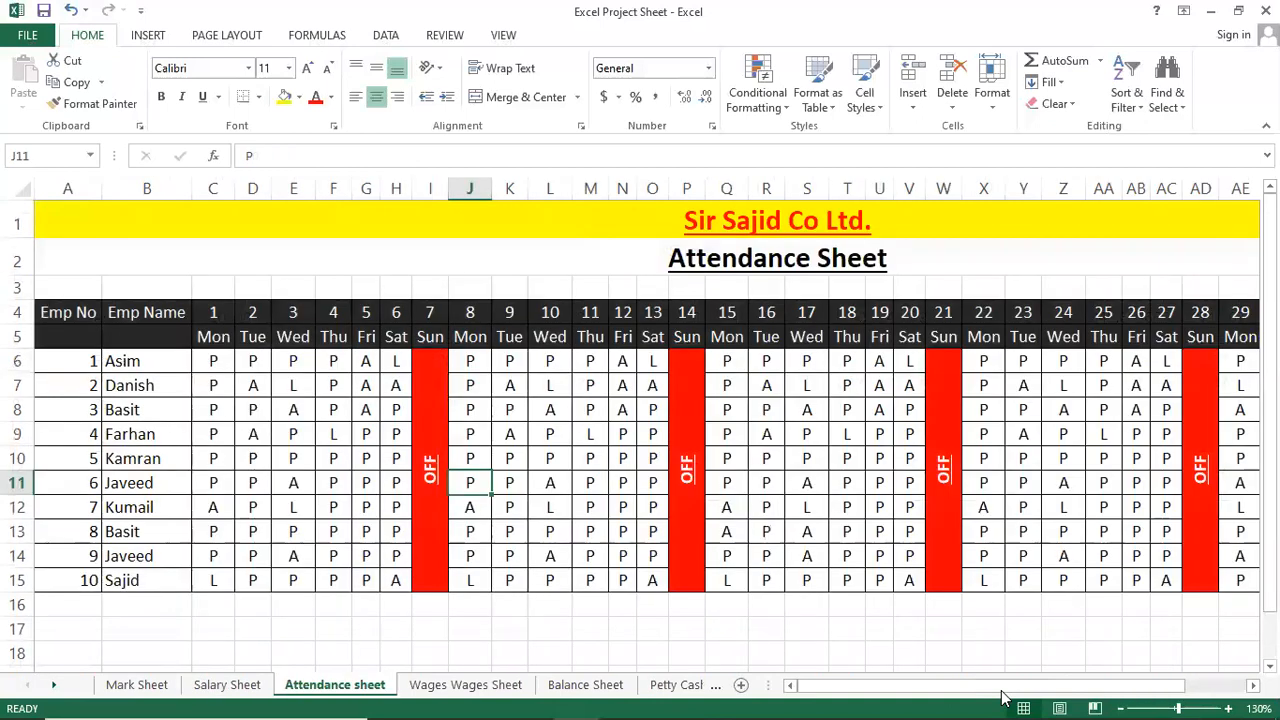
{"action": "key", "text": "ctrl+Page_Down"}
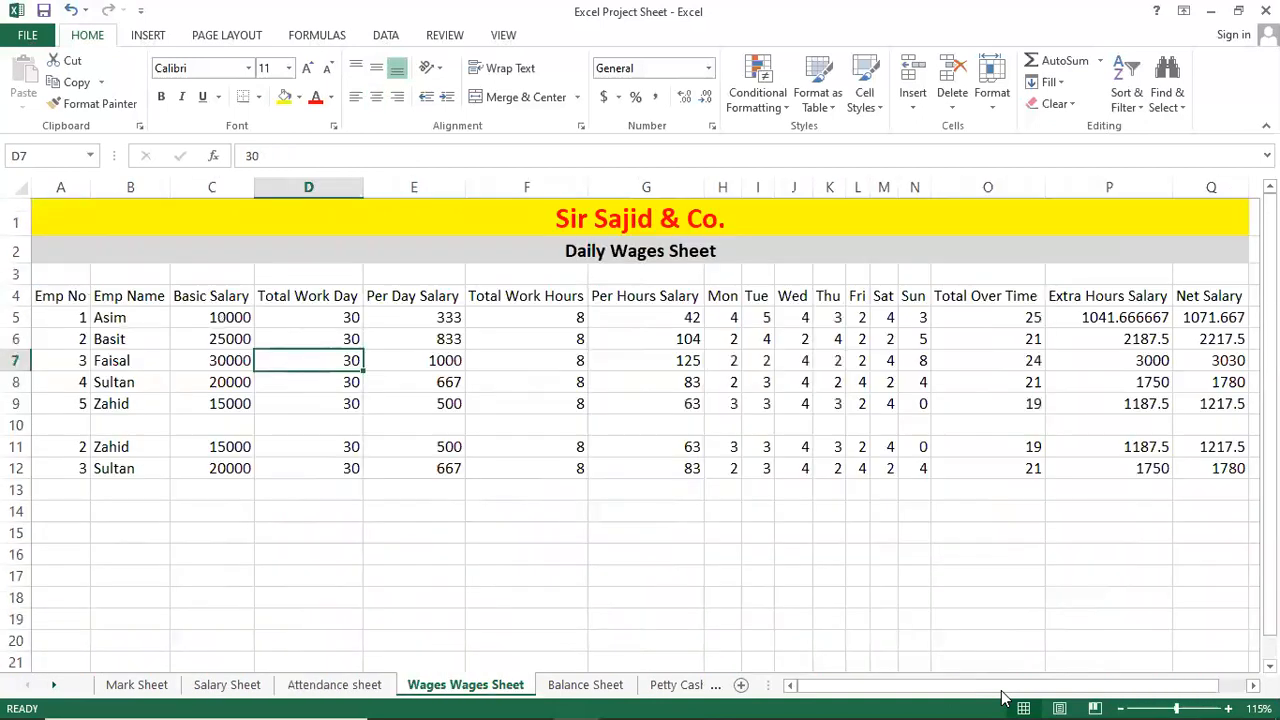
{"action": "key", "text": "ctrl+Page_Down"}
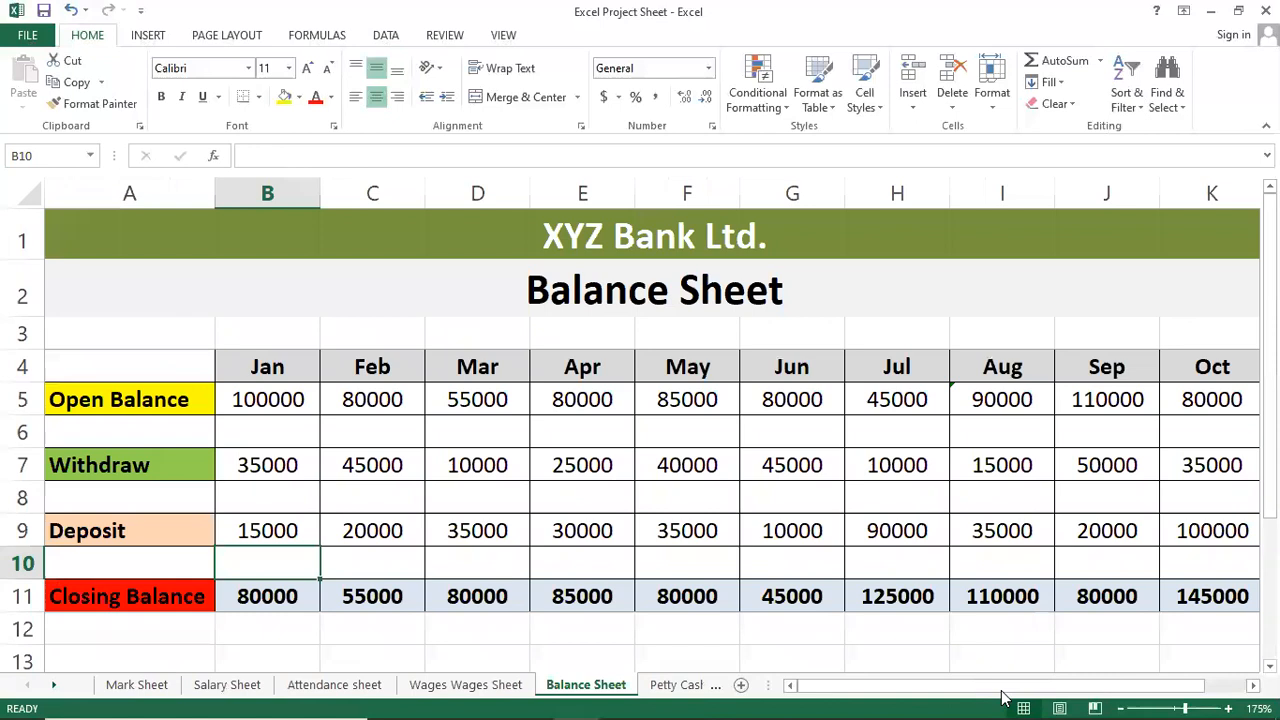
{"action": "key", "text": "ctrl+Page_Down"}
{"action": "key", "text": "ctrl+Page_Down"}
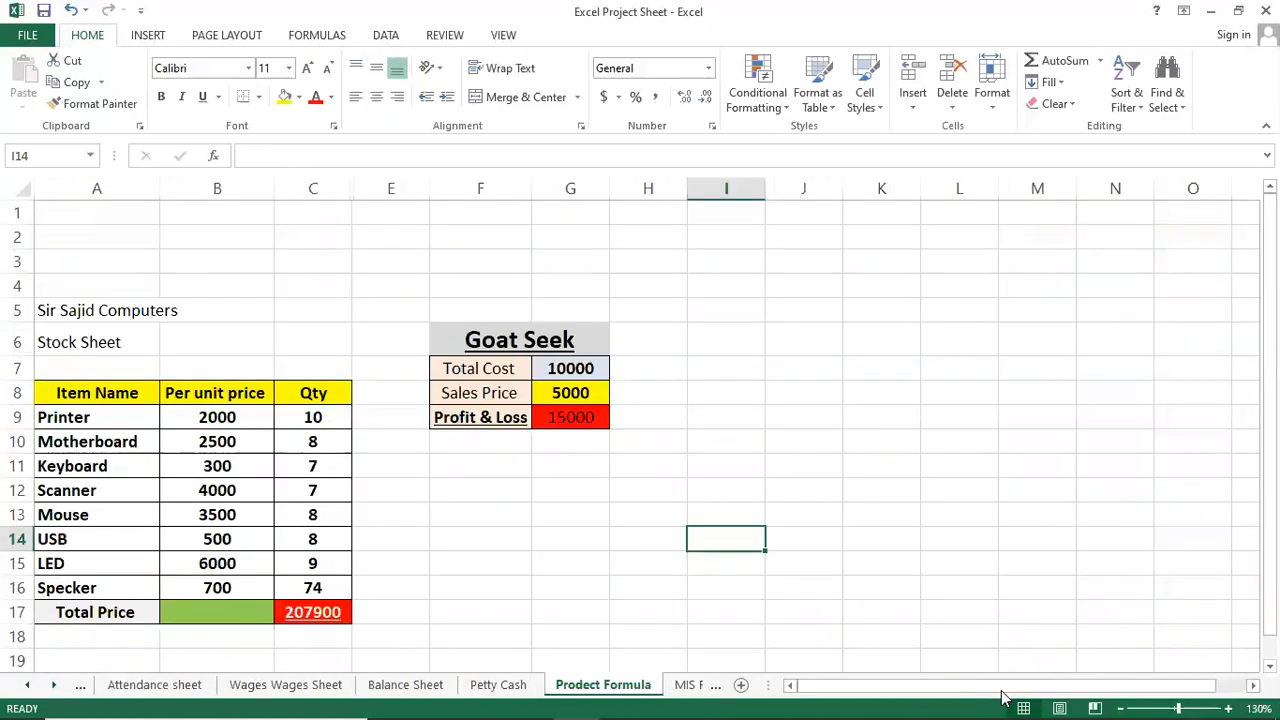
{"action": "key", "text": "ctrl+Page_Down"}
{"action": "key", "text": "ctrl+Page_Down"}
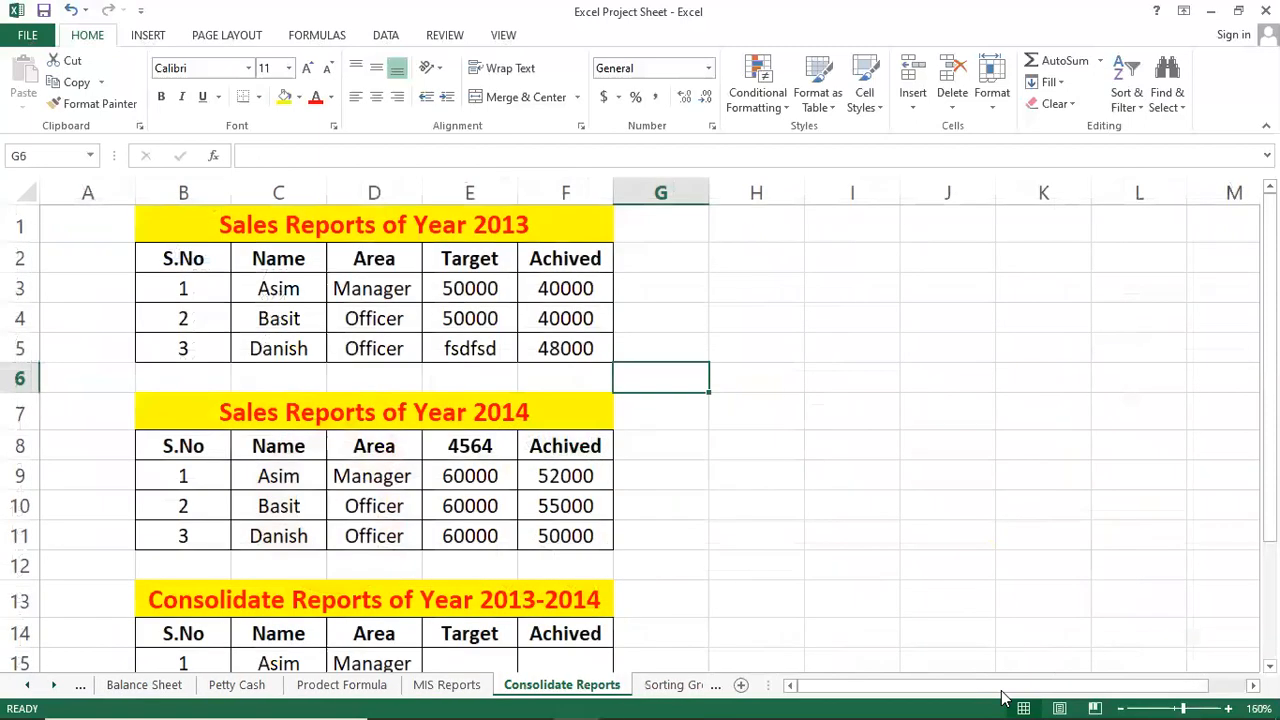
{"action": "key", "text": "ctrl+Page_Down"}
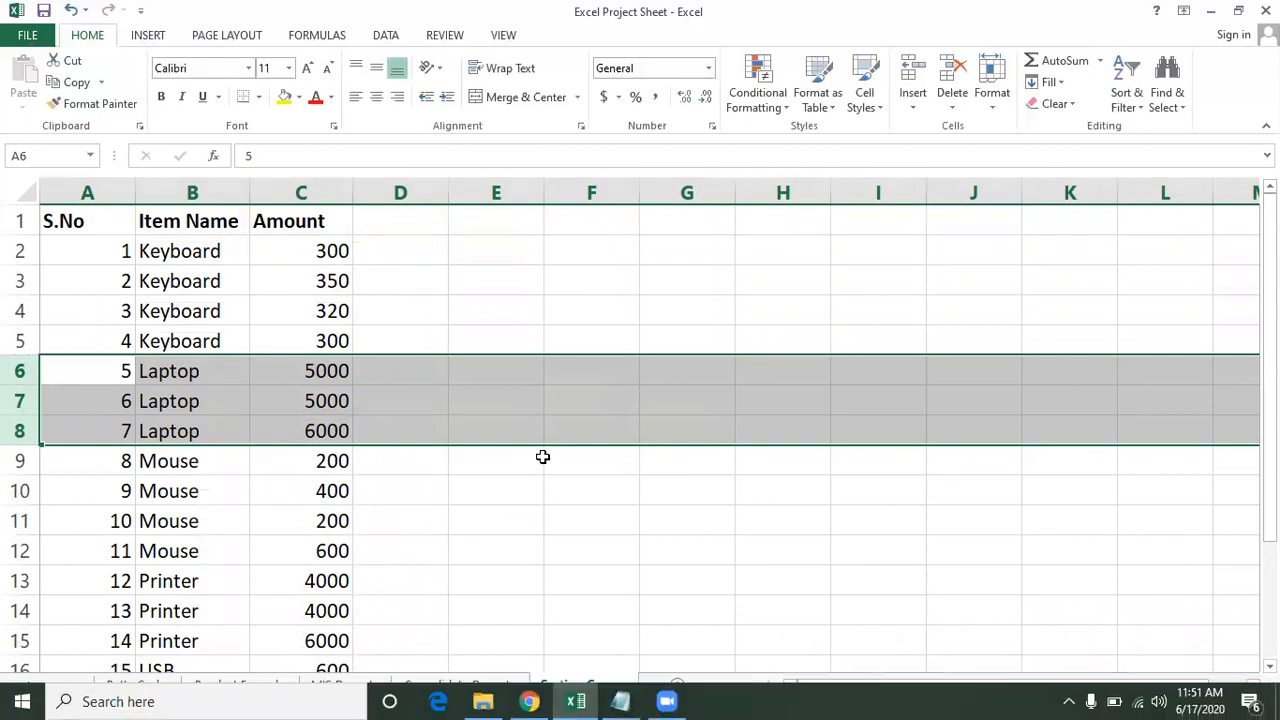
{"action": "left_click", "coordinate": [543, 458]}
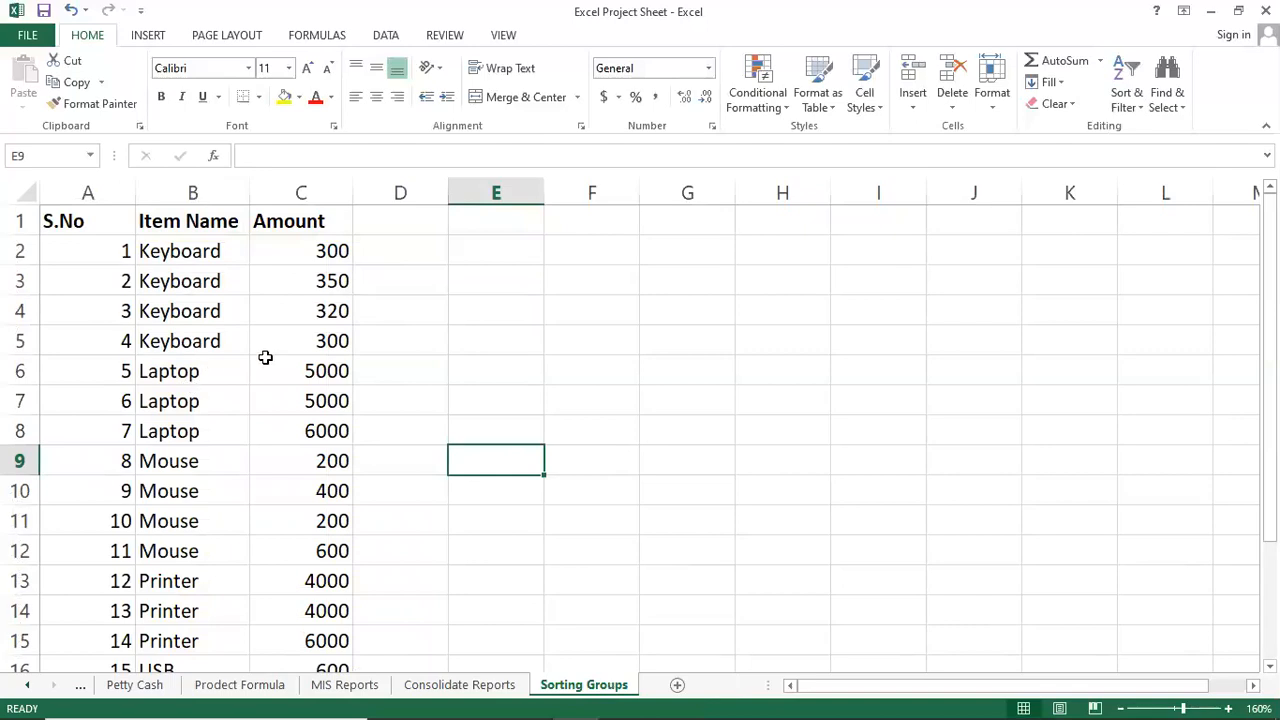
{"action": "scroll", "coordinate": [198, 411], "scroll_direction": "down", "scroll_amount": 3}
{"action": "scroll", "coordinate": [198, 411], "scroll_direction": "up", "scroll_amount": 3}
{"action": "left_click", "coordinate": [150, 371]}
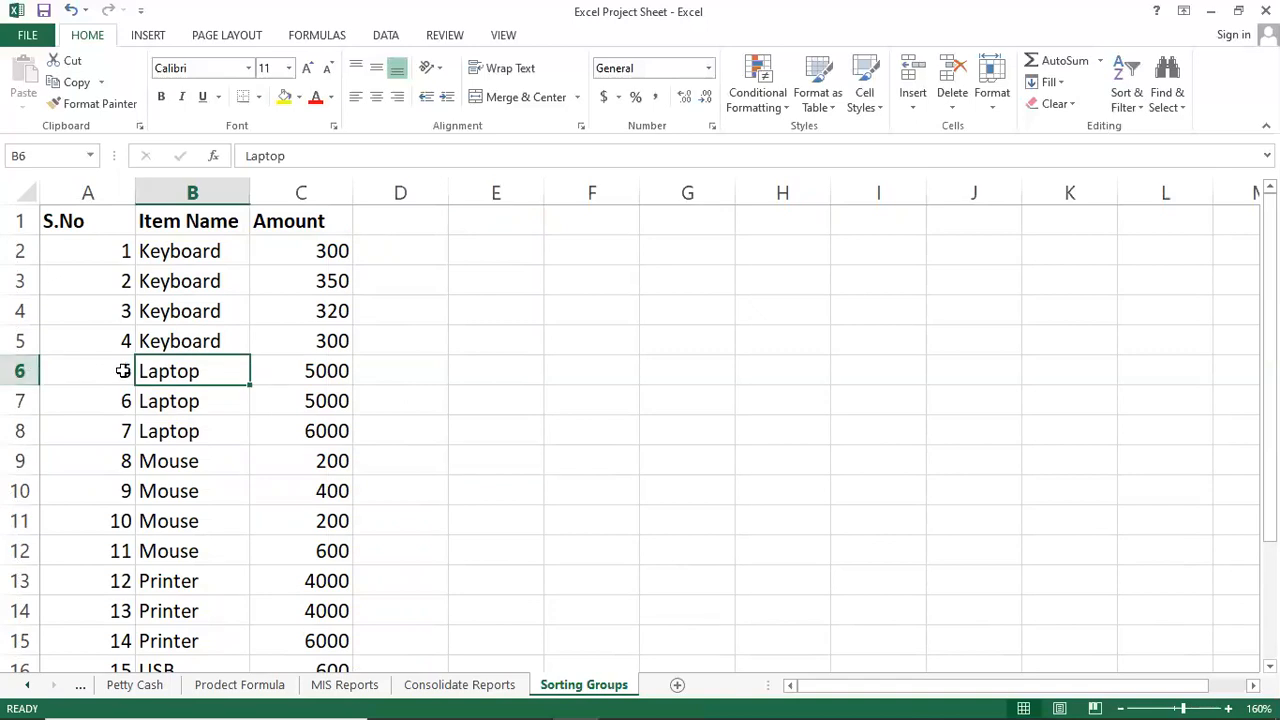
{"action": "left_click", "coordinate": [155, 431]}
{"action": "left_click", "coordinate": [148, 371]}
{"action": "left_click", "coordinate": [175, 428]}
{"action": "left_click", "coordinate": [172, 371]}
{"action": "left_click_drag", "start_coordinate": [18, 370], "coordinate": [18, 431]}
{"action": "left_click", "coordinate": [170, 401]}
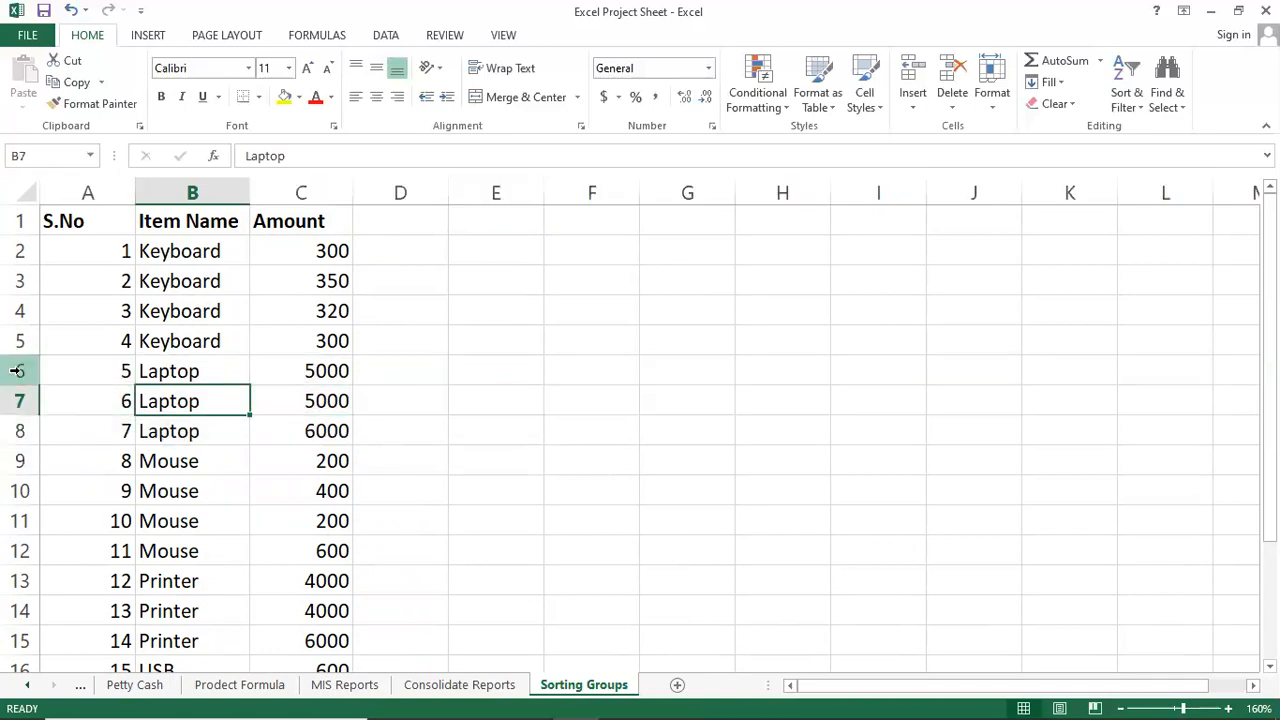
{"action": "left_click", "coordinate": [18, 374]}
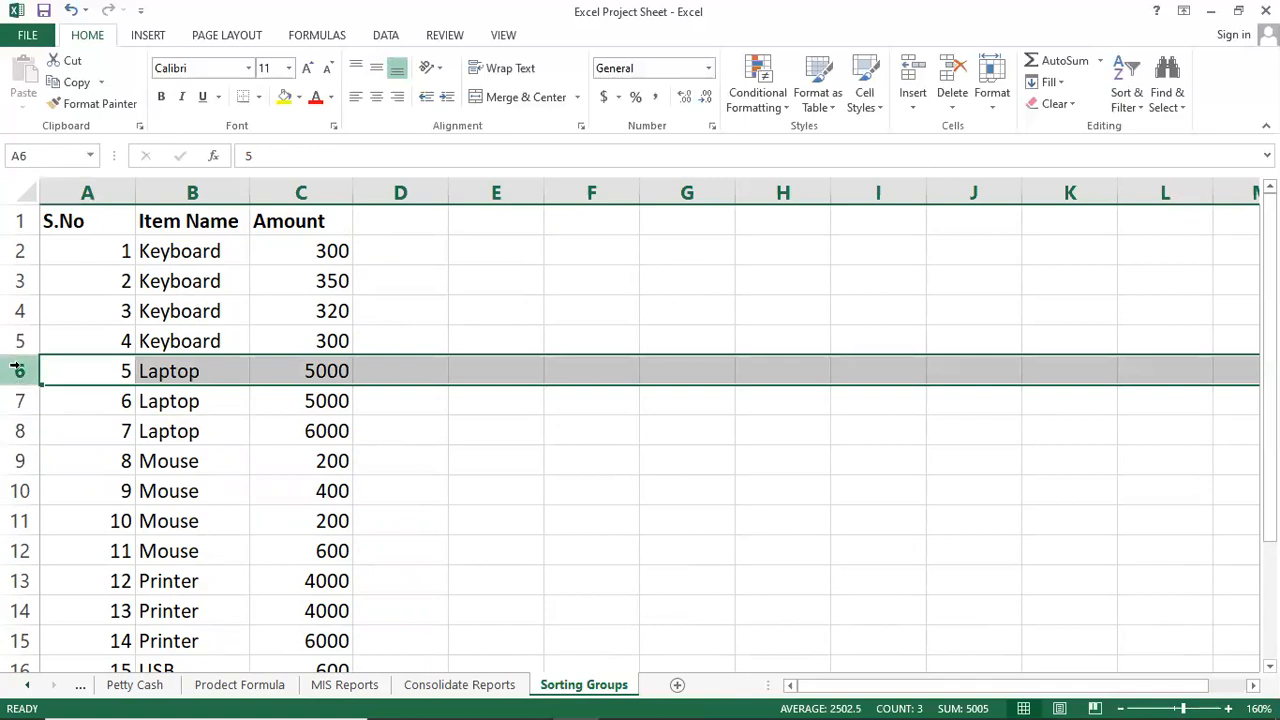
{"action": "left_click_drag", "start_coordinate": [18, 371], "coordinate": [17, 430]}
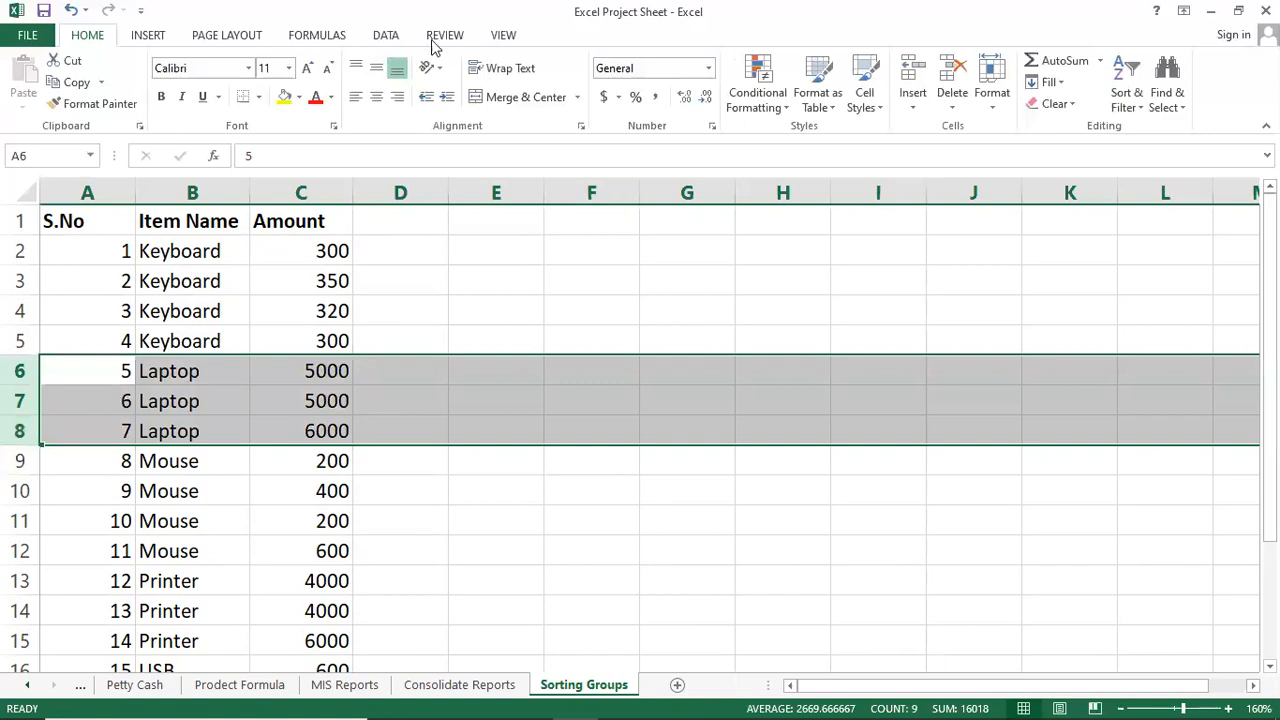
Group the selected Laptop rows 6–8 with Data > Group.
{"action": "left_click", "coordinate": [378, 38]}
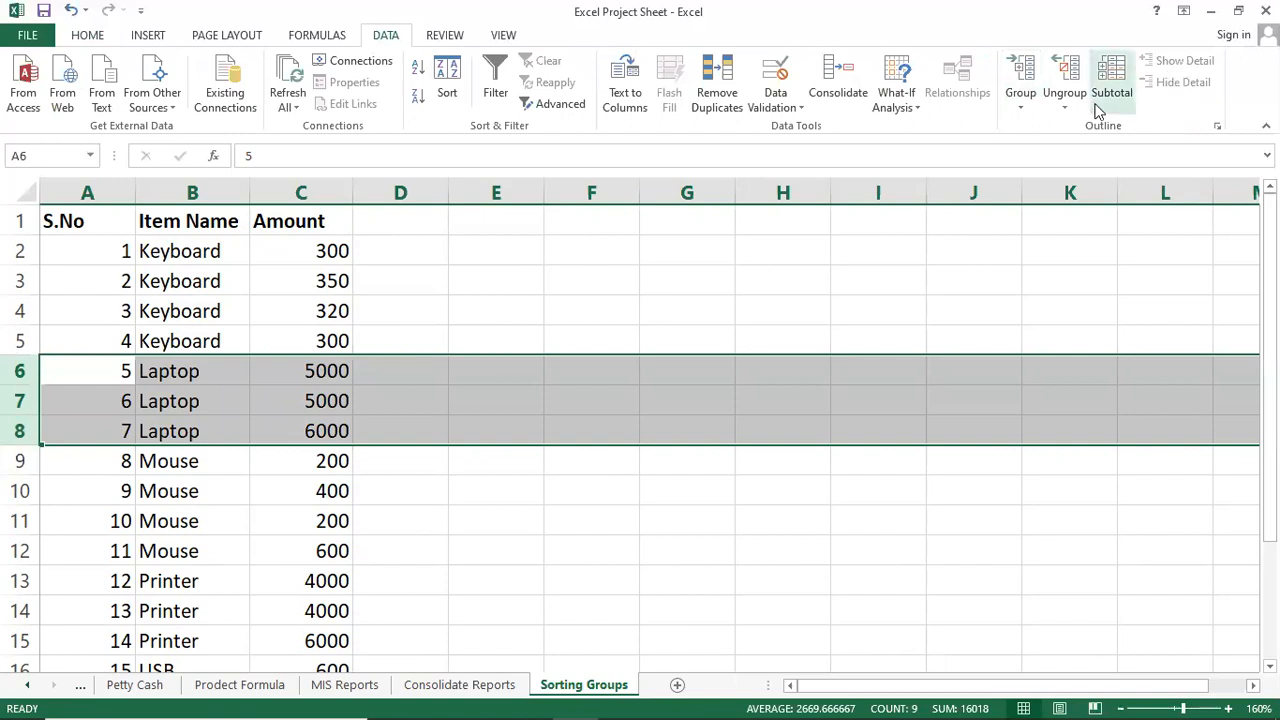
{"action": "left_click", "coordinate": [1015, 97]}
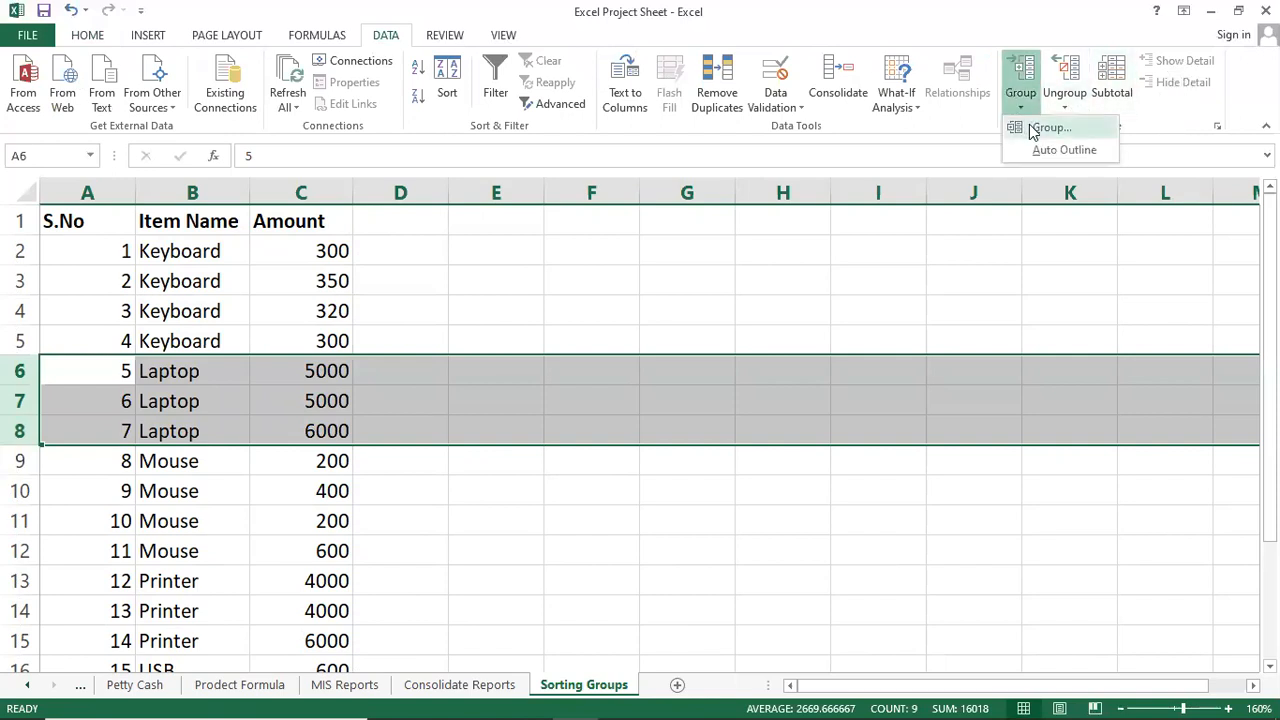
{"action": "left_click", "coordinate": [1035, 130]}
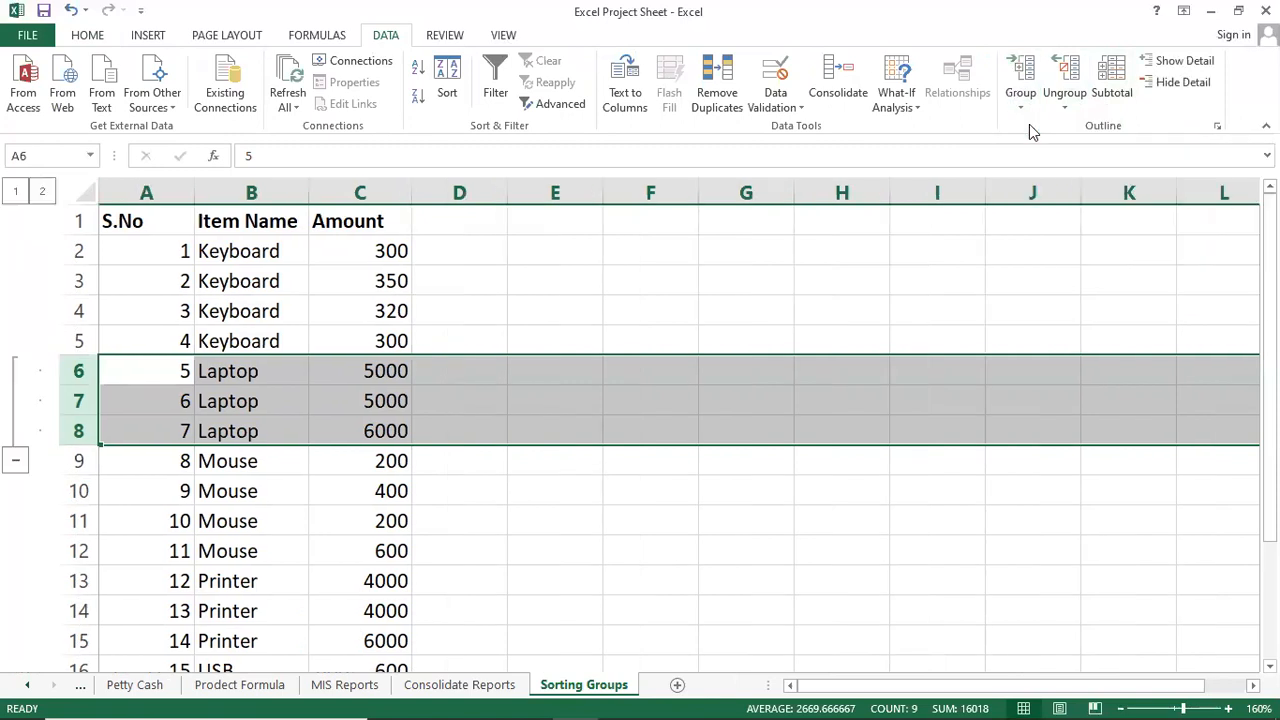
{"action": "left_click", "coordinate": [131, 484]}
{"action": "left_click", "coordinate": [160, 403]}
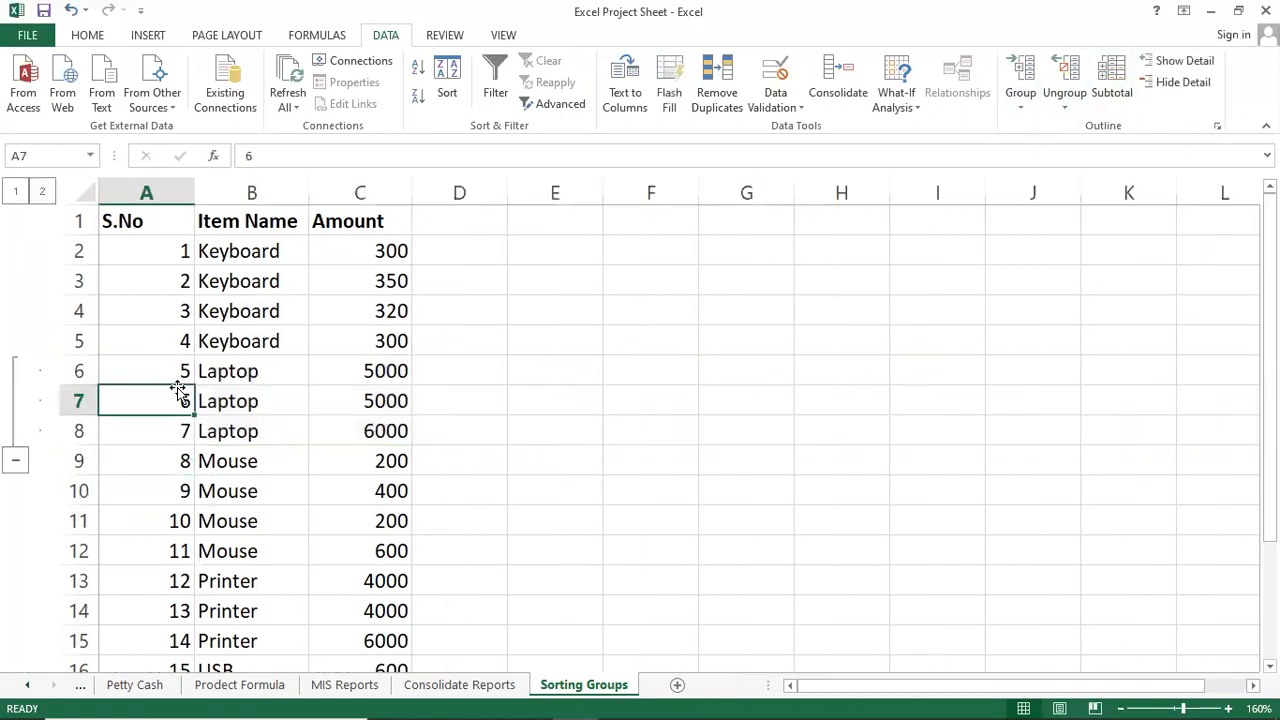
Collapse, expand, then collapse the Laptop outline group again.
{"action": "left_click", "coordinate": [16, 465]}
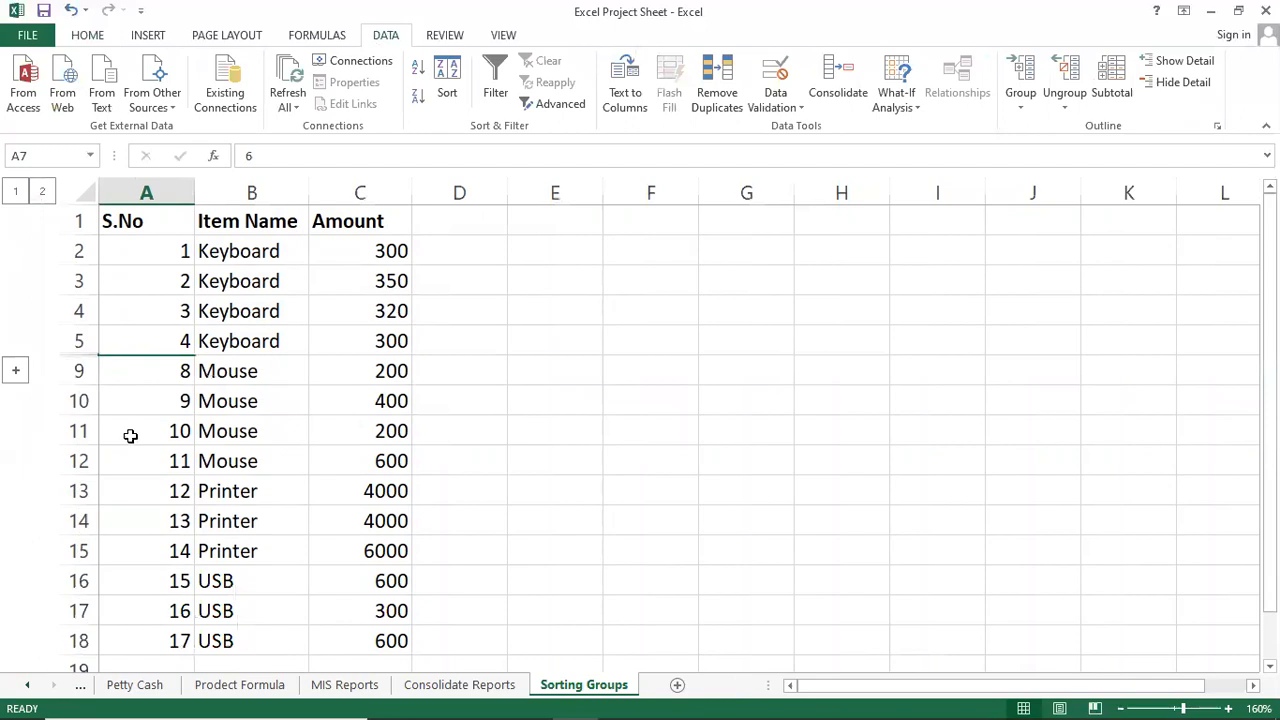
{"action": "left_click", "coordinate": [240, 372]}
{"action": "left_click", "coordinate": [262, 403]}
{"action": "left_click", "coordinate": [300, 371]}
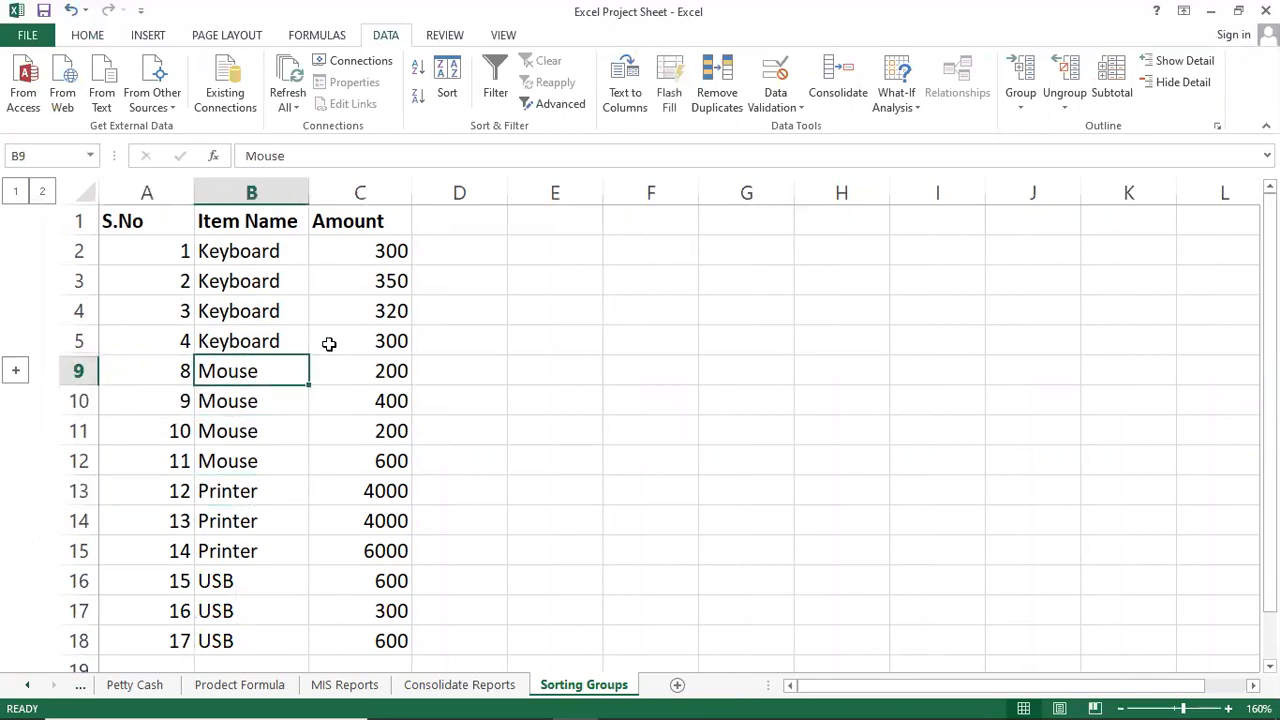
{"action": "left_click", "coordinate": [331, 343]}
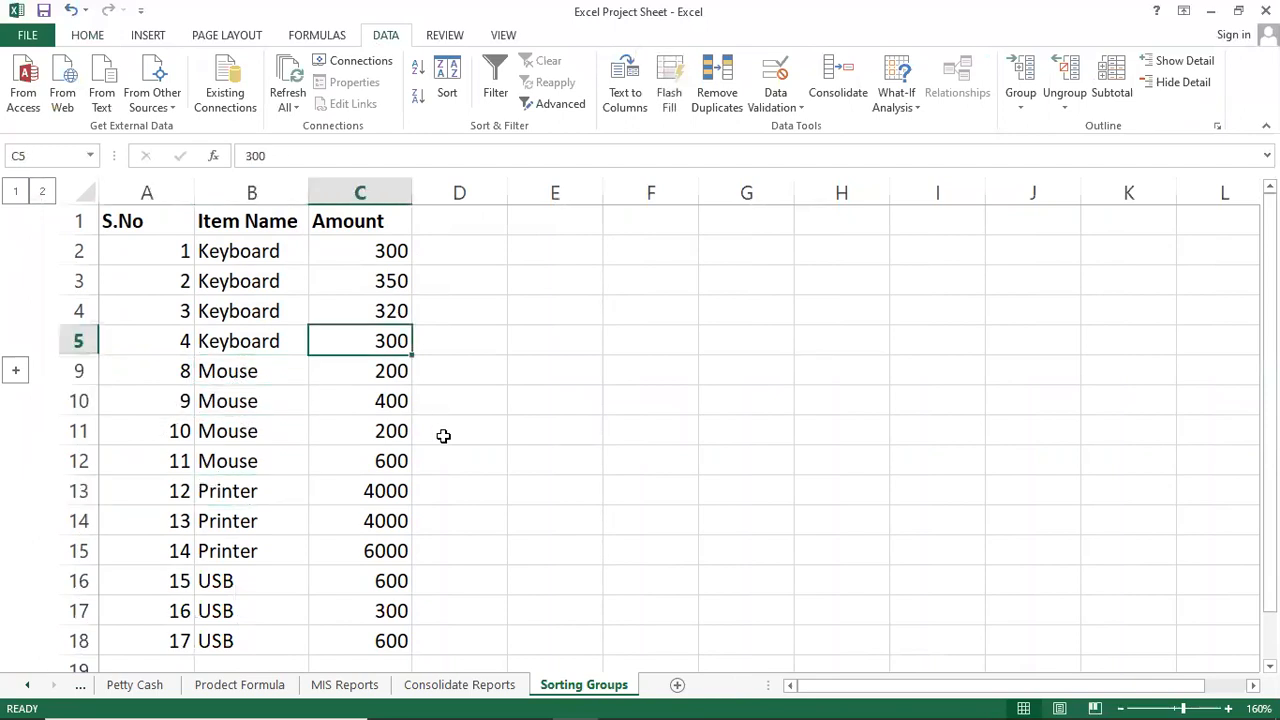
{"action": "left_click", "coordinate": [15, 371]}
{"action": "left_click", "coordinate": [408, 430]}
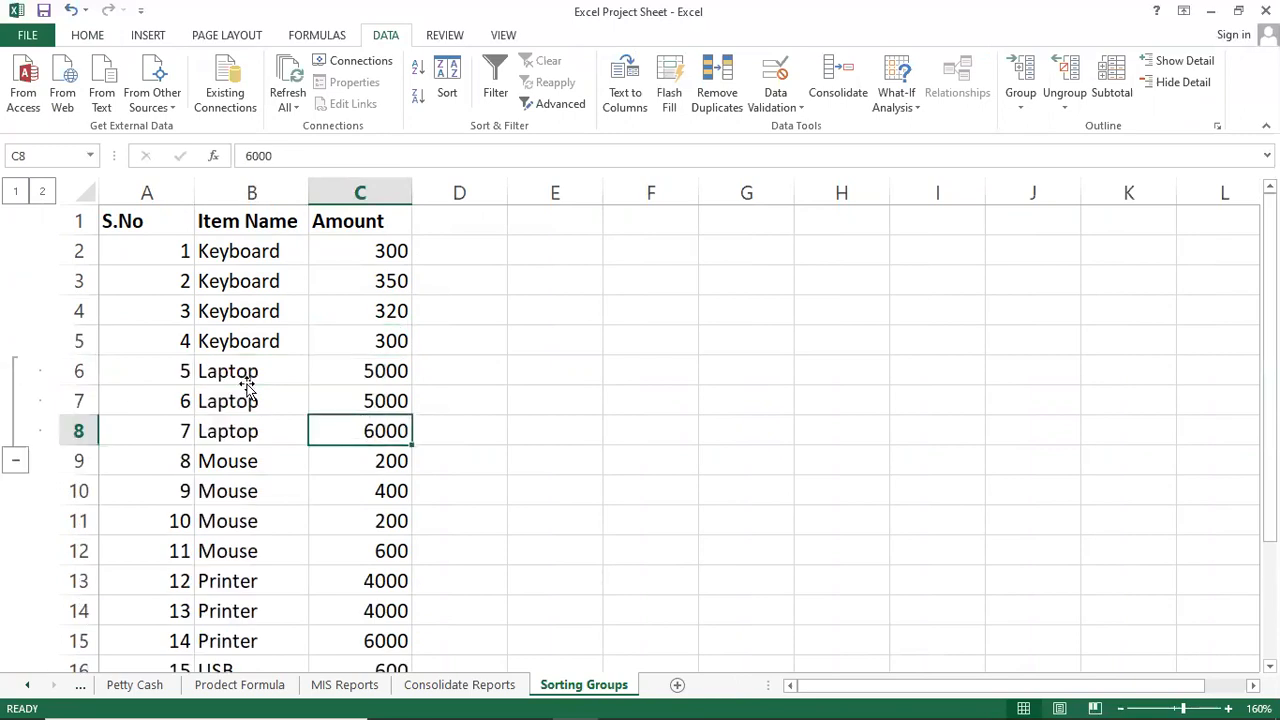
{"action": "left_click", "coordinate": [220, 420]}
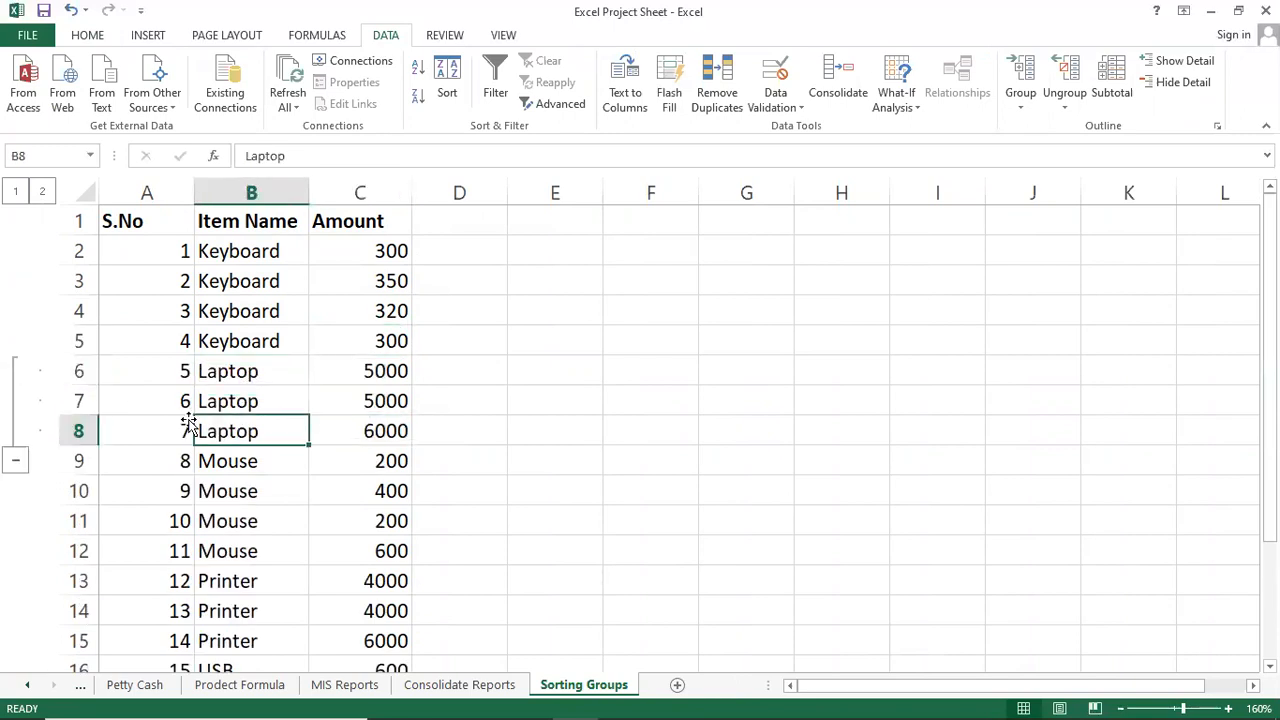
{"action": "left_click", "coordinate": [15, 460]}
Select the three Printer rows 13–15.
{"action": "scroll", "coordinate": [218, 475], "scroll_direction": "down", "scroll_amount": 1}
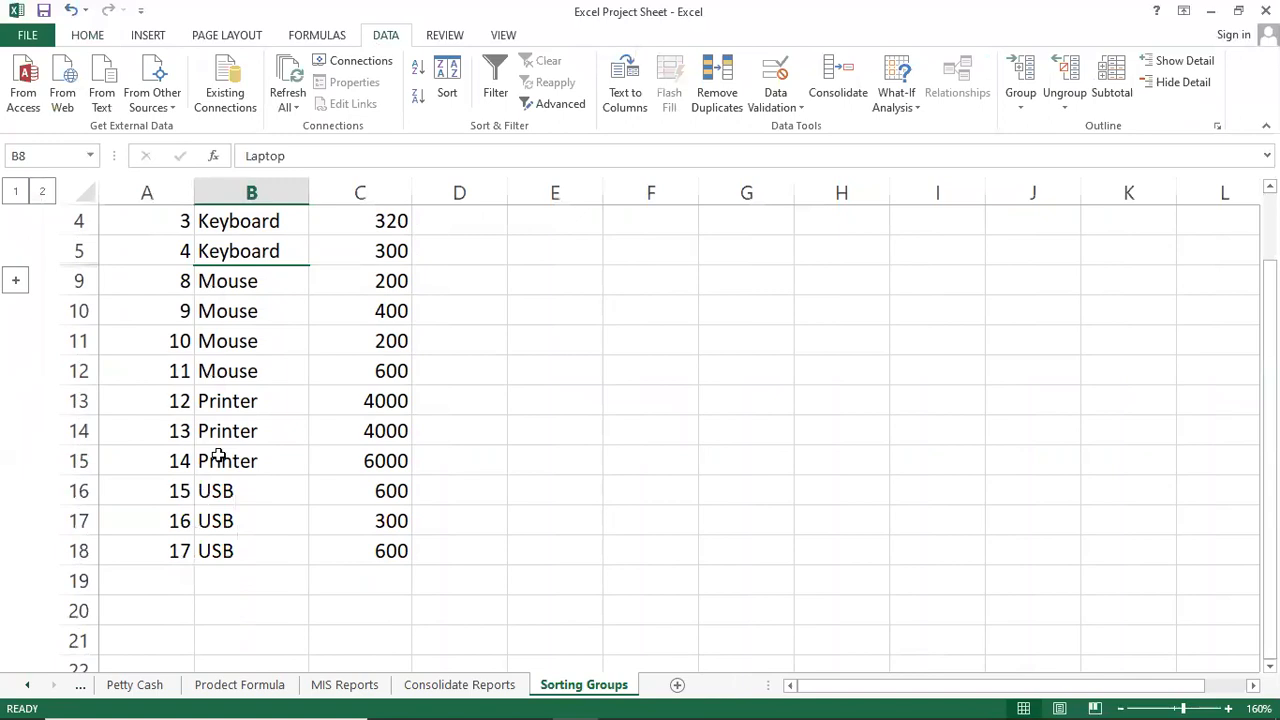
{"action": "left_click", "coordinate": [222, 410]}
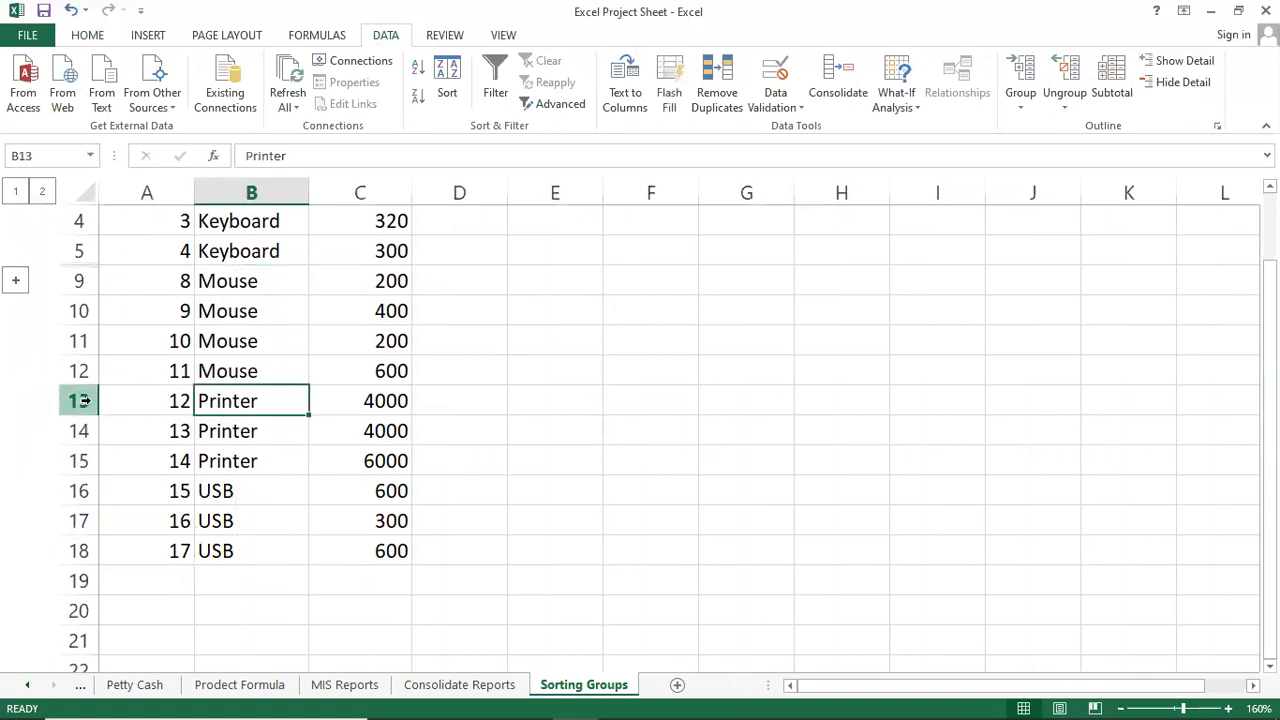
{"action": "left_click_drag", "start_coordinate": [85, 400], "coordinate": [94, 451]}
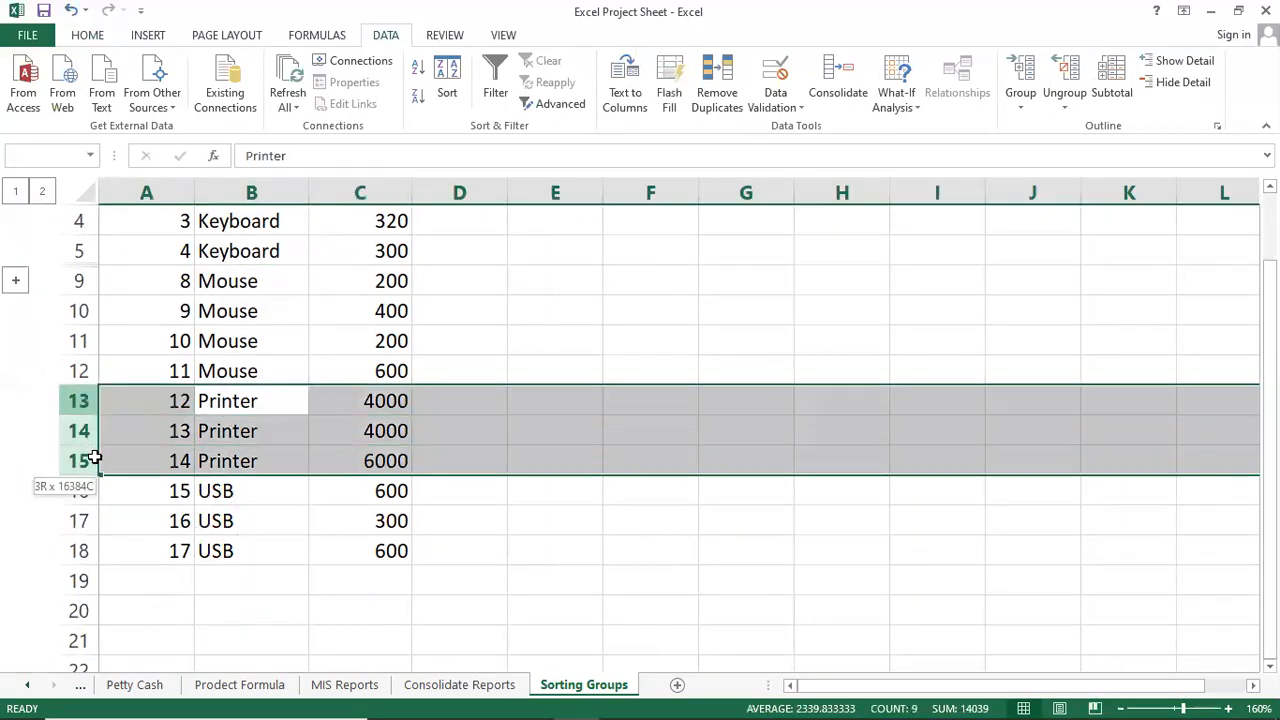
{"action": "left_click", "coordinate": [78, 400]}
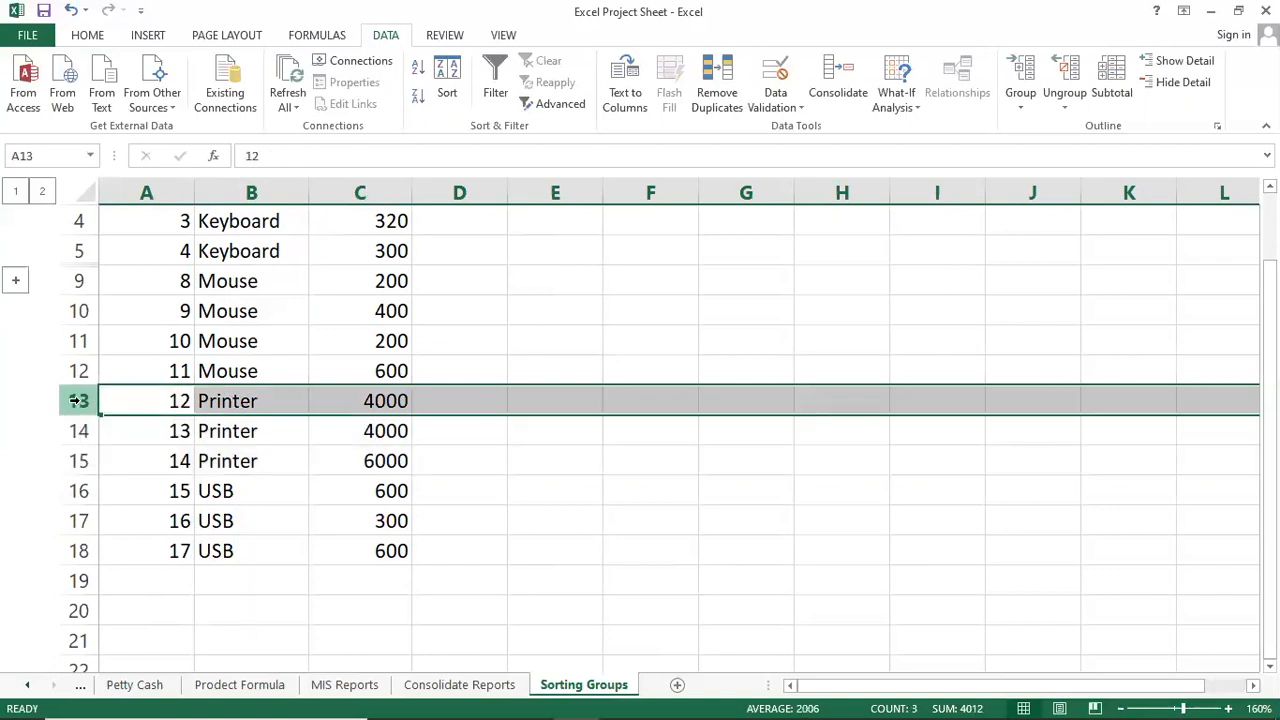
{"action": "left_click_drag", "start_coordinate": [78, 400], "coordinate": [80, 462]}
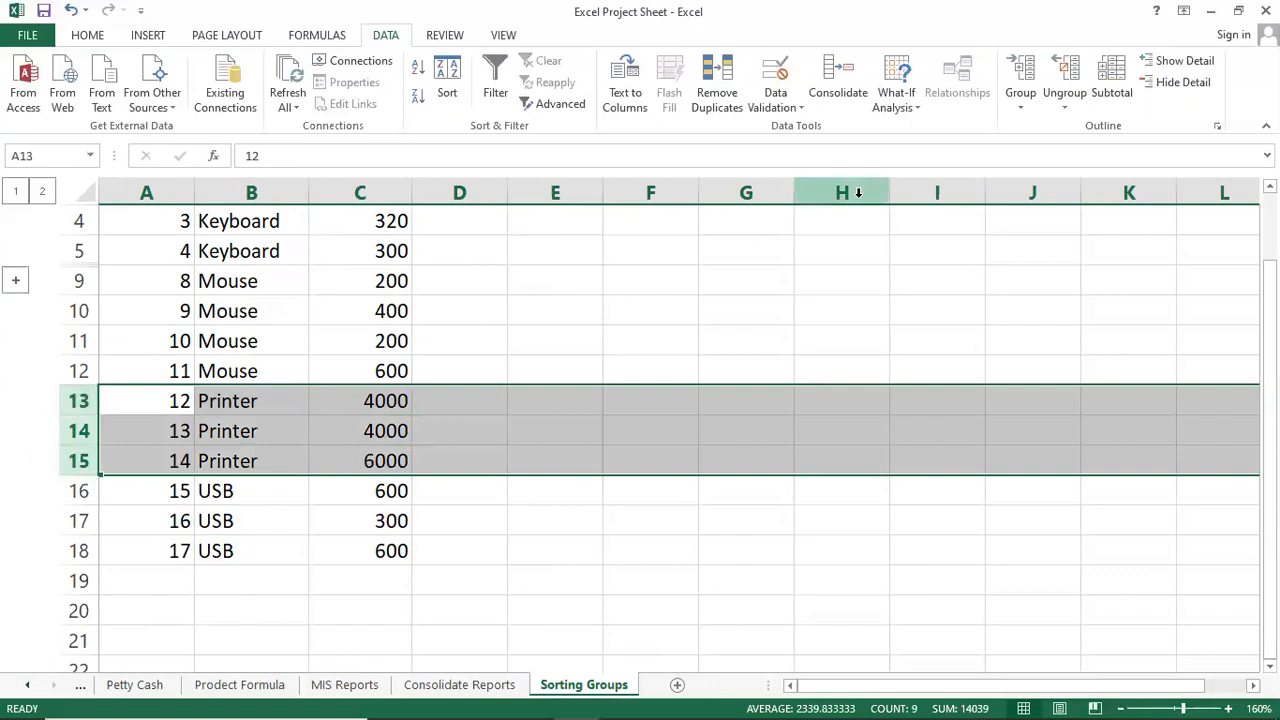
Group Printer rows 13–15 and collapse them with the outline minus button.
{"action": "left_click", "coordinate": [1022, 108]}
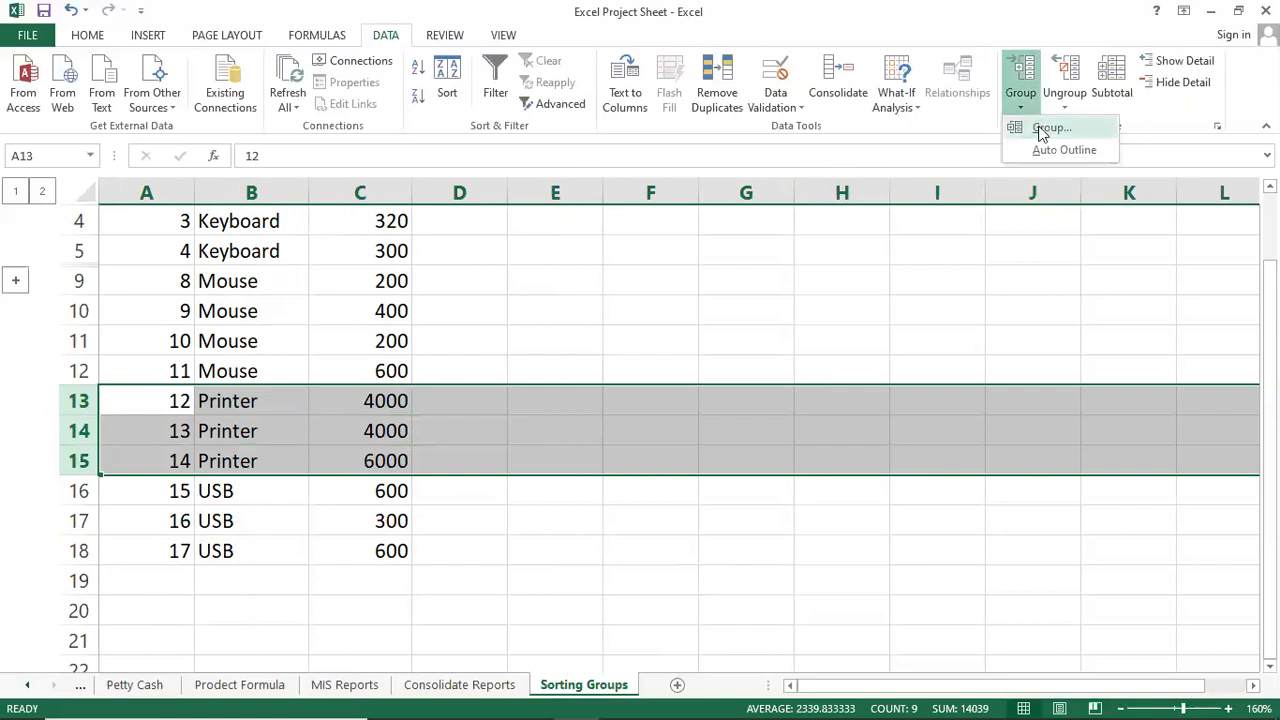
{"action": "left_click", "coordinate": [1043, 130]}
{"action": "left_click", "coordinate": [352, 400]}
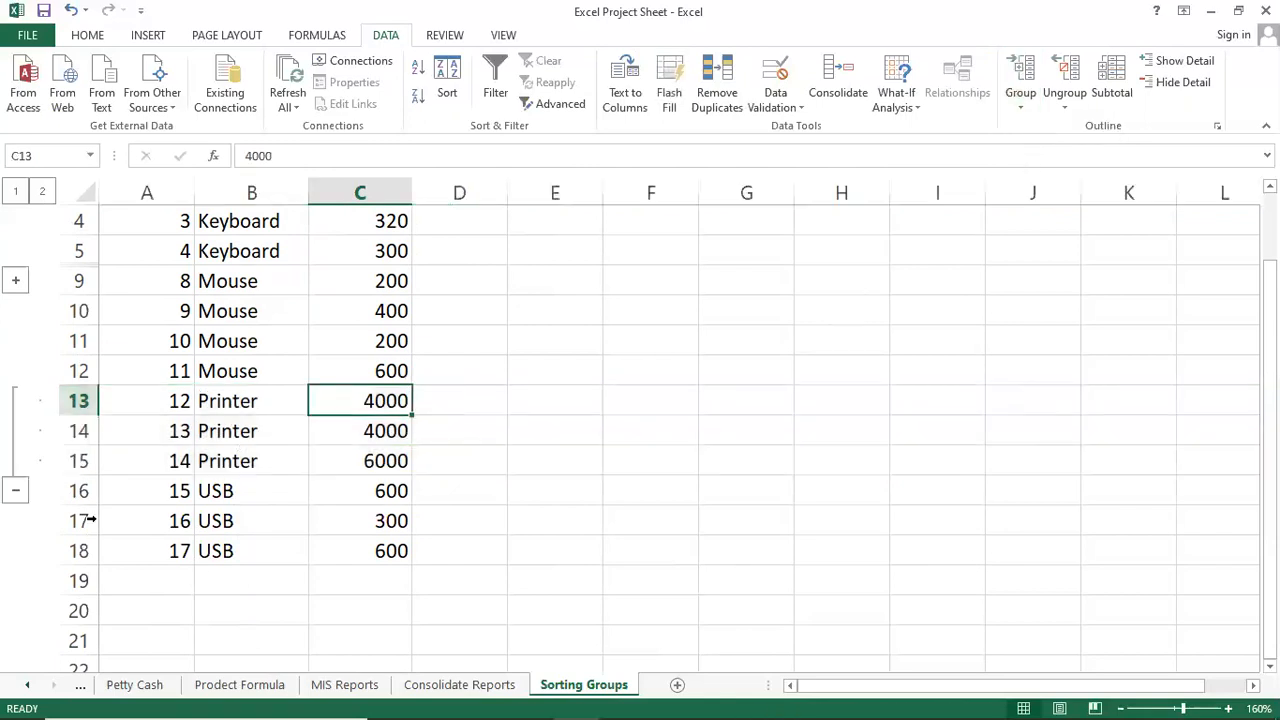
{"action": "left_click", "coordinate": [19, 493]}
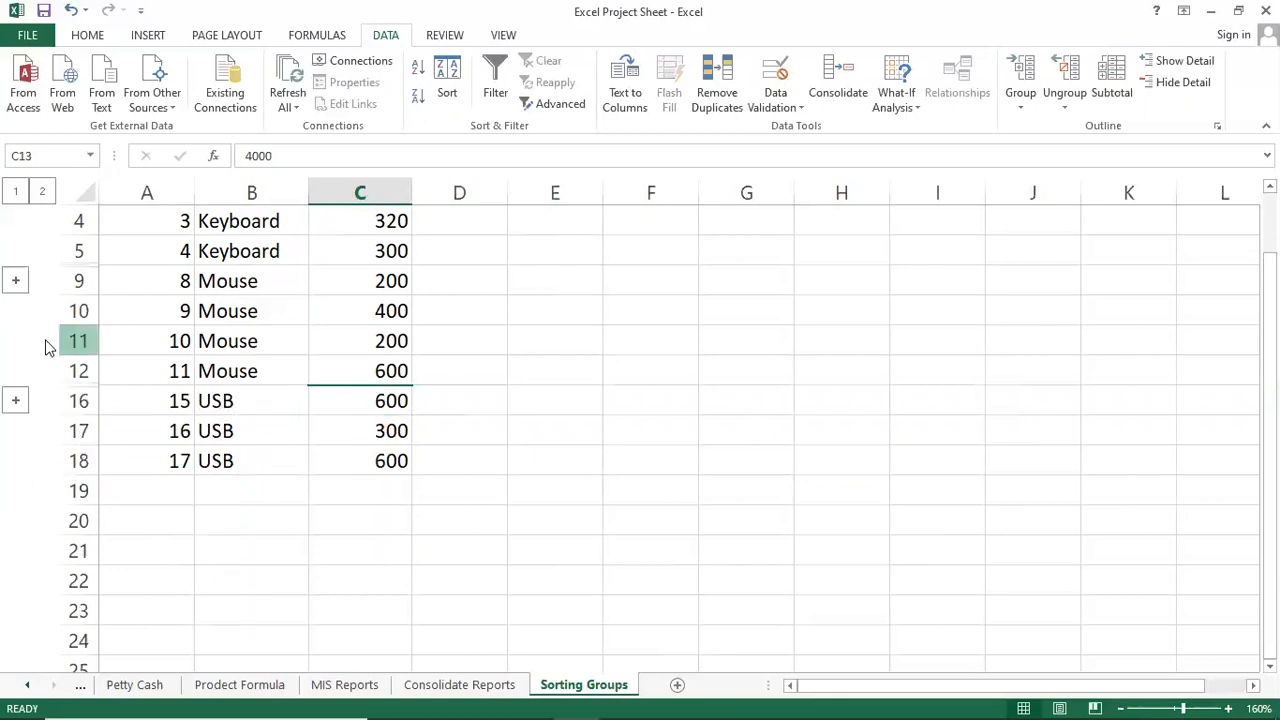
{"action": "scroll", "coordinate": [42, 347], "scroll_direction": "up", "scroll_amount": 1}
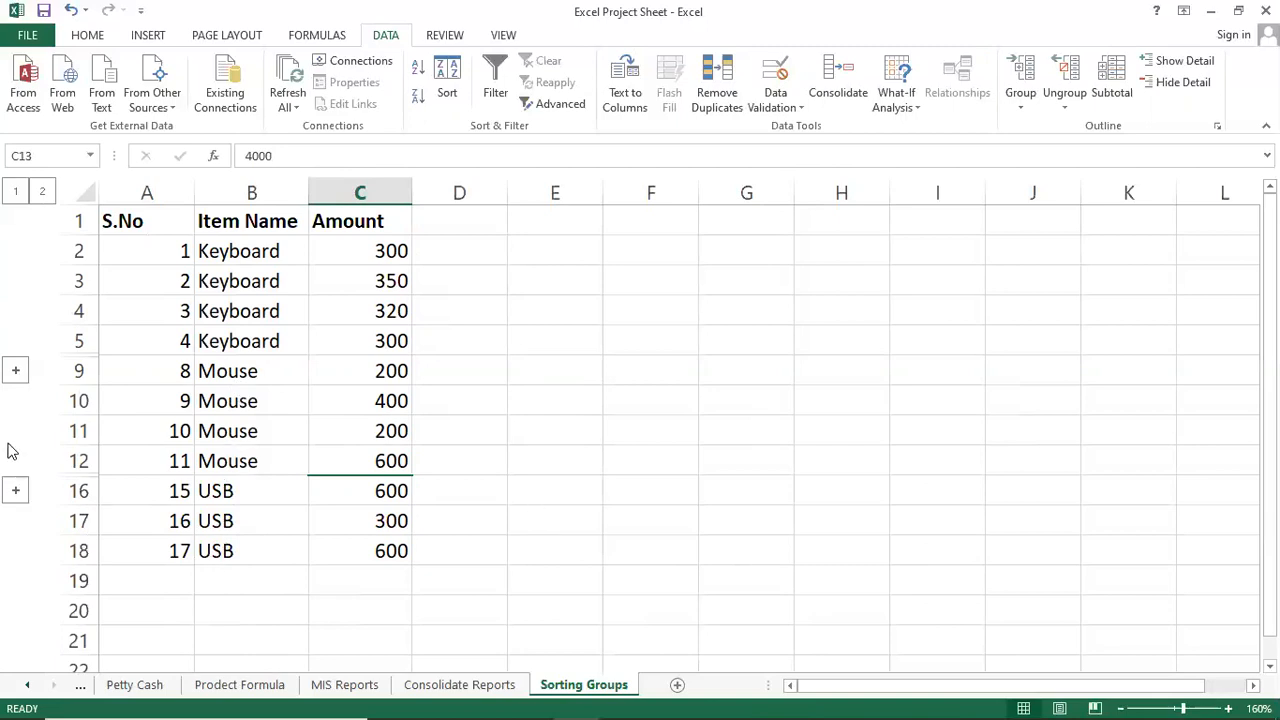
Toggle both Laptop and Printer groups open and closed, leaving only Laptop expanded.
{"action": "left_click", "coordinate": [16, 371]}
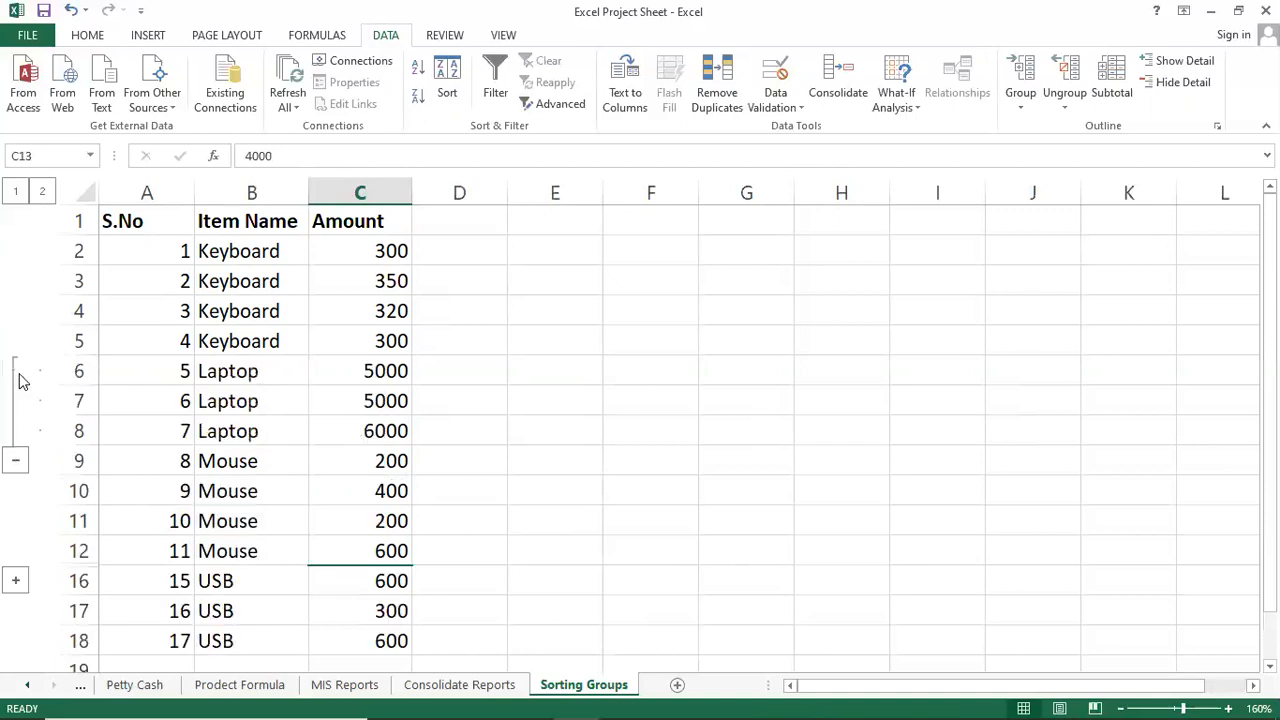
{"action": "left_click", "coordinate": [16, 580]}
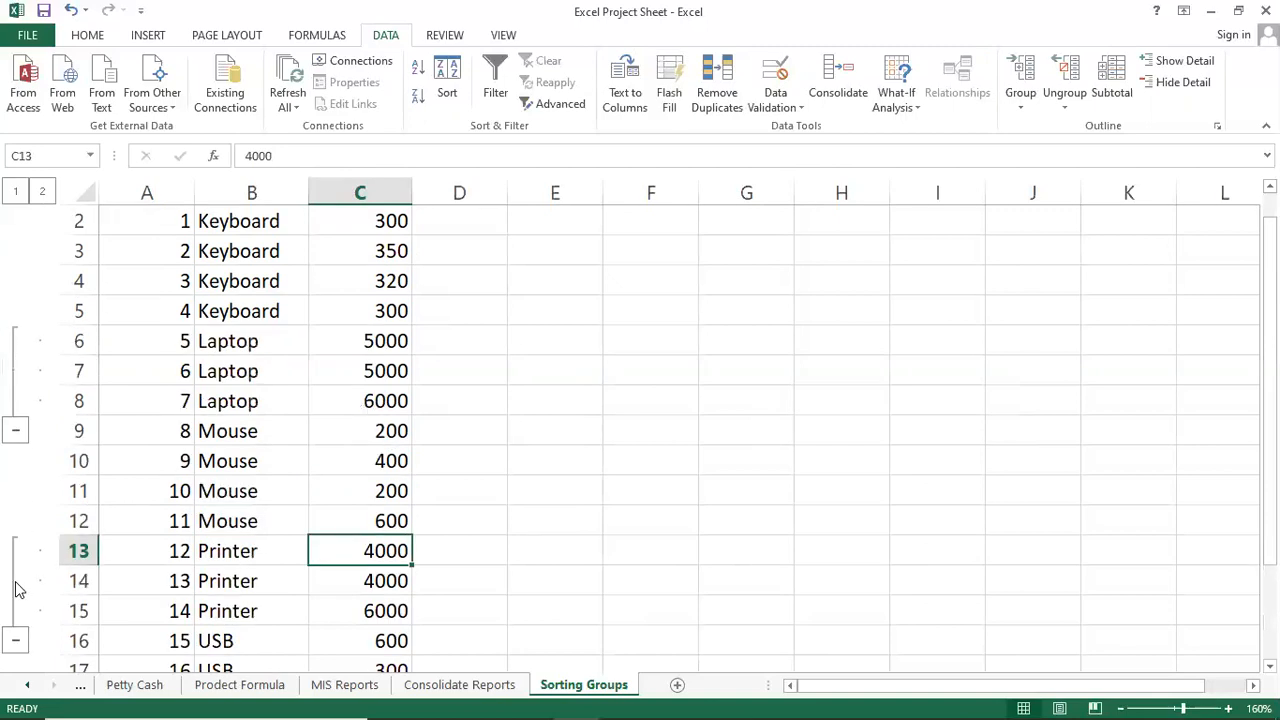
{"action": "left_click", "coordinate": [16, 430]}
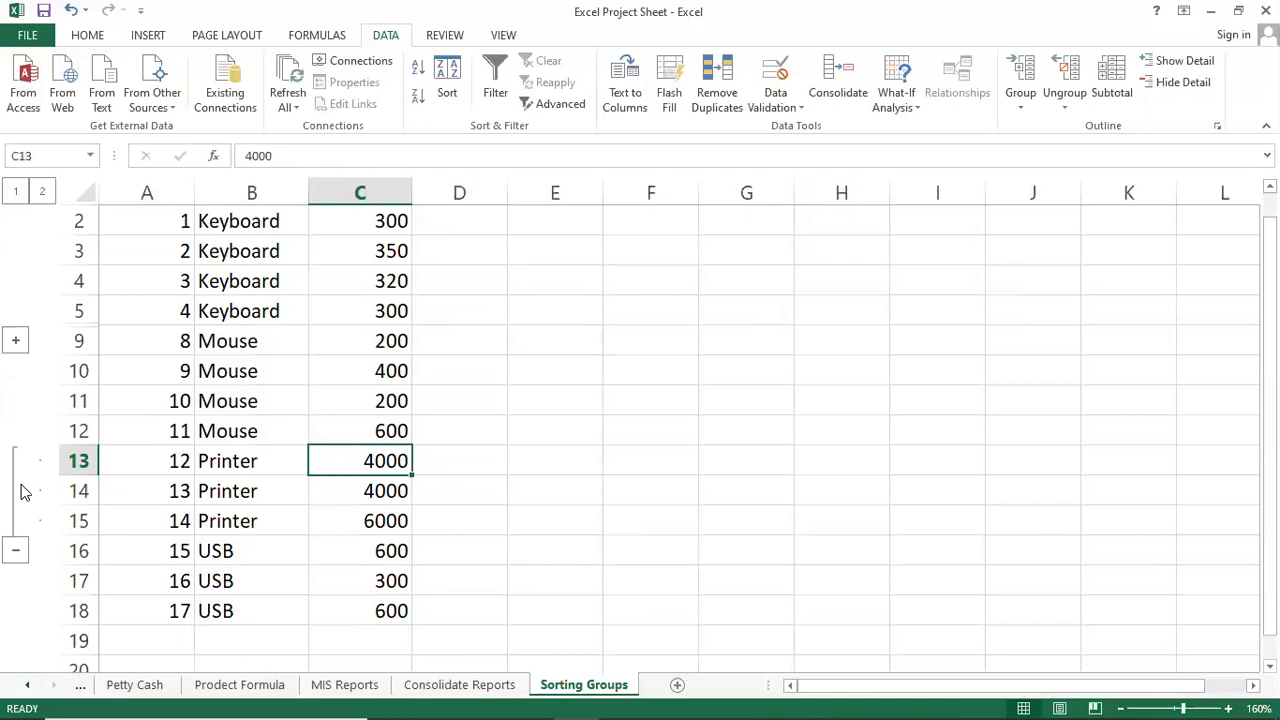
{"action": "left_click", "coordinate": [18, 551]}
{"action": "left_click", "coordinate": [18, 343]}
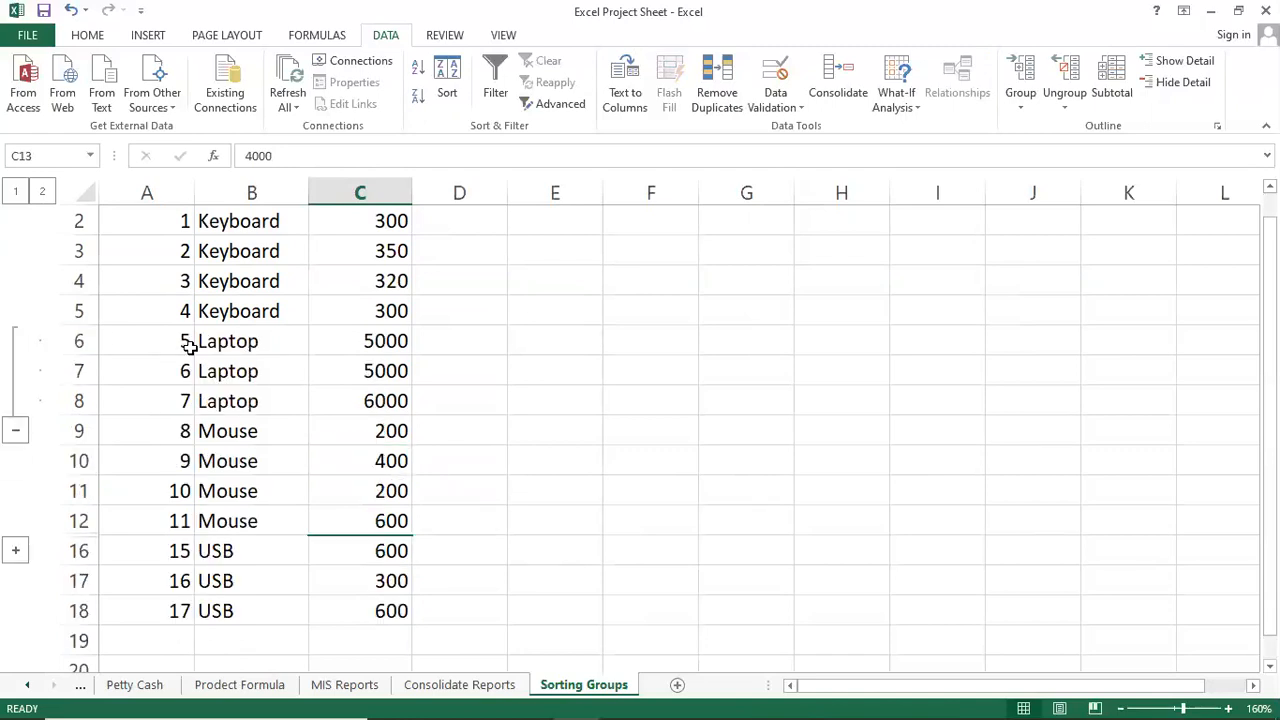
{"action": "left_click", "coordinate": [16, 432]}
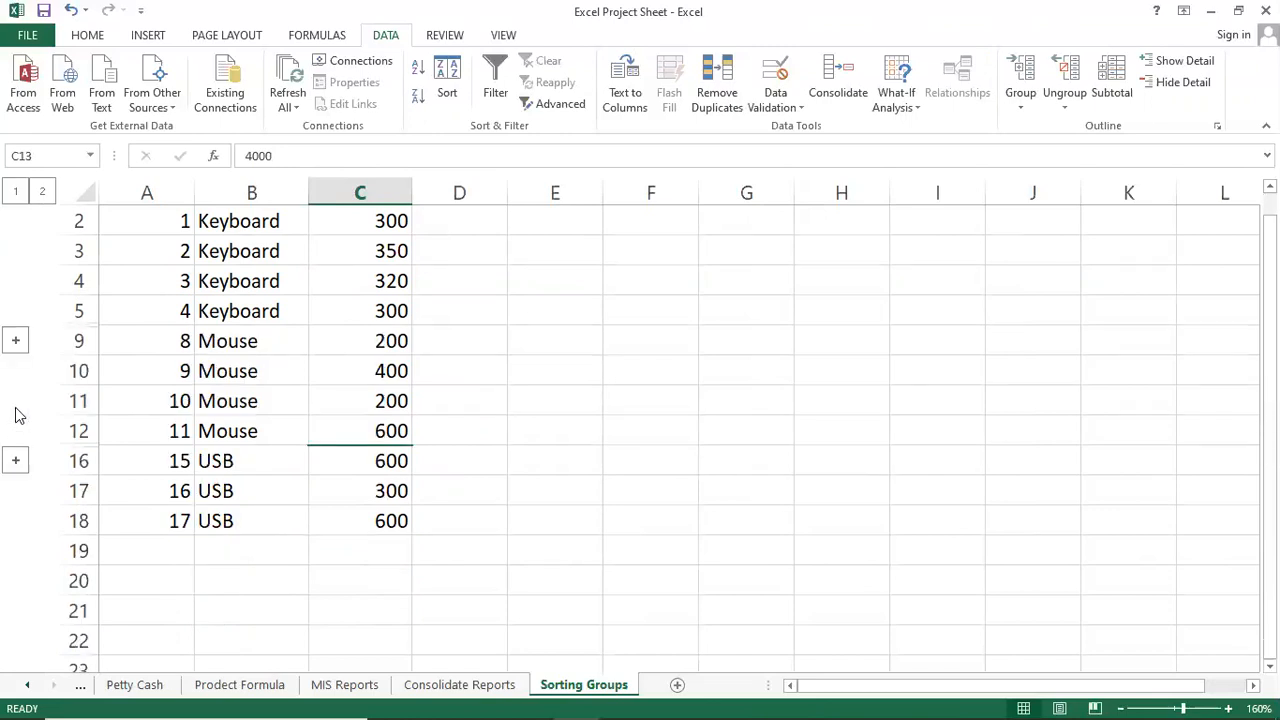
{"action": "left_click", "coordinate": [16, 341]}
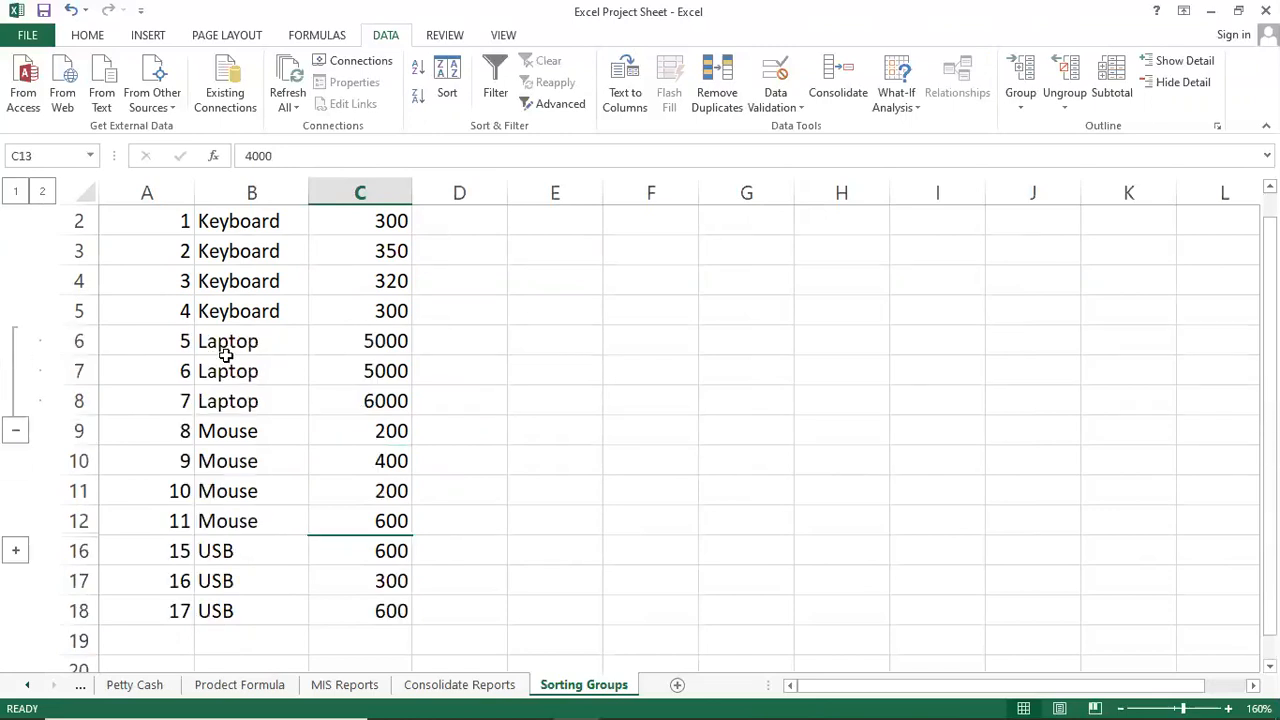
Select the Laptop rows 6–8 by their row headers.
{"action": "left_click", "coordinate": [80, 341], "text": "shift"}
{"action": "left_click", "coordinate": [177, 371]}
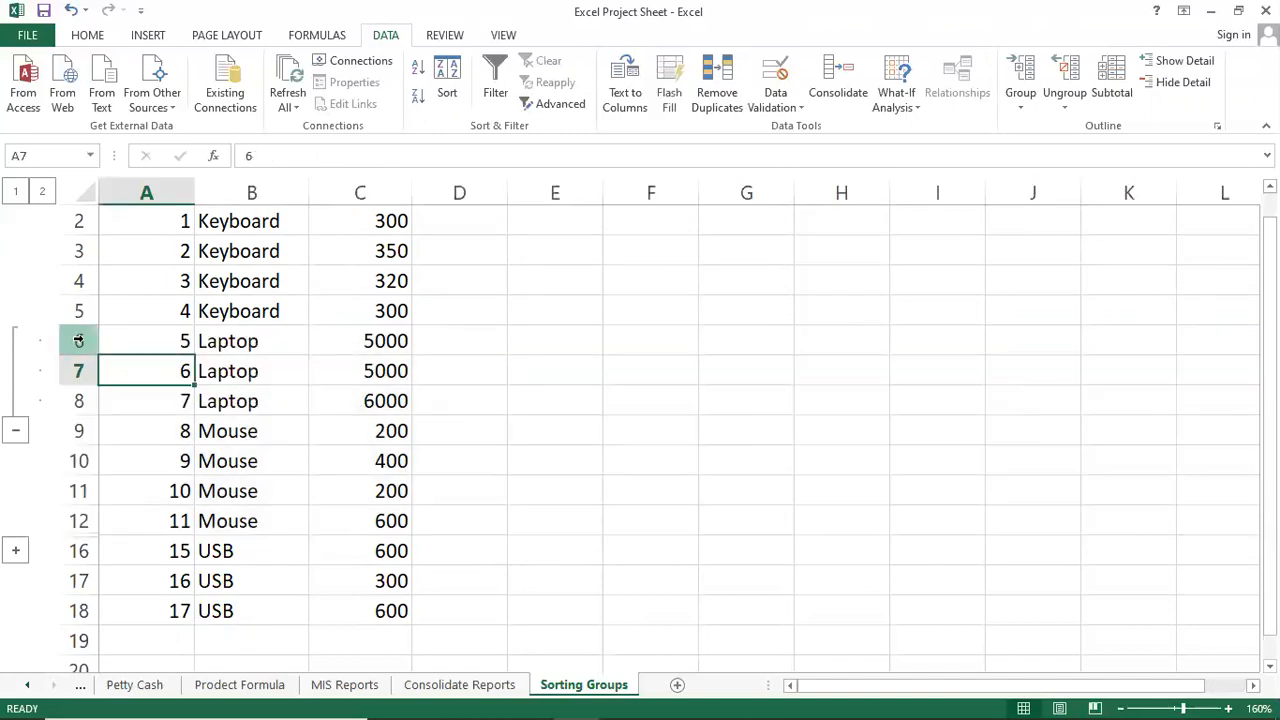
{"action": "left_click", "coordinate": [79, 341]}
{"action": "left_click_drag", "start_coordinate": [79, 341], "coordinate": [83, 400]}
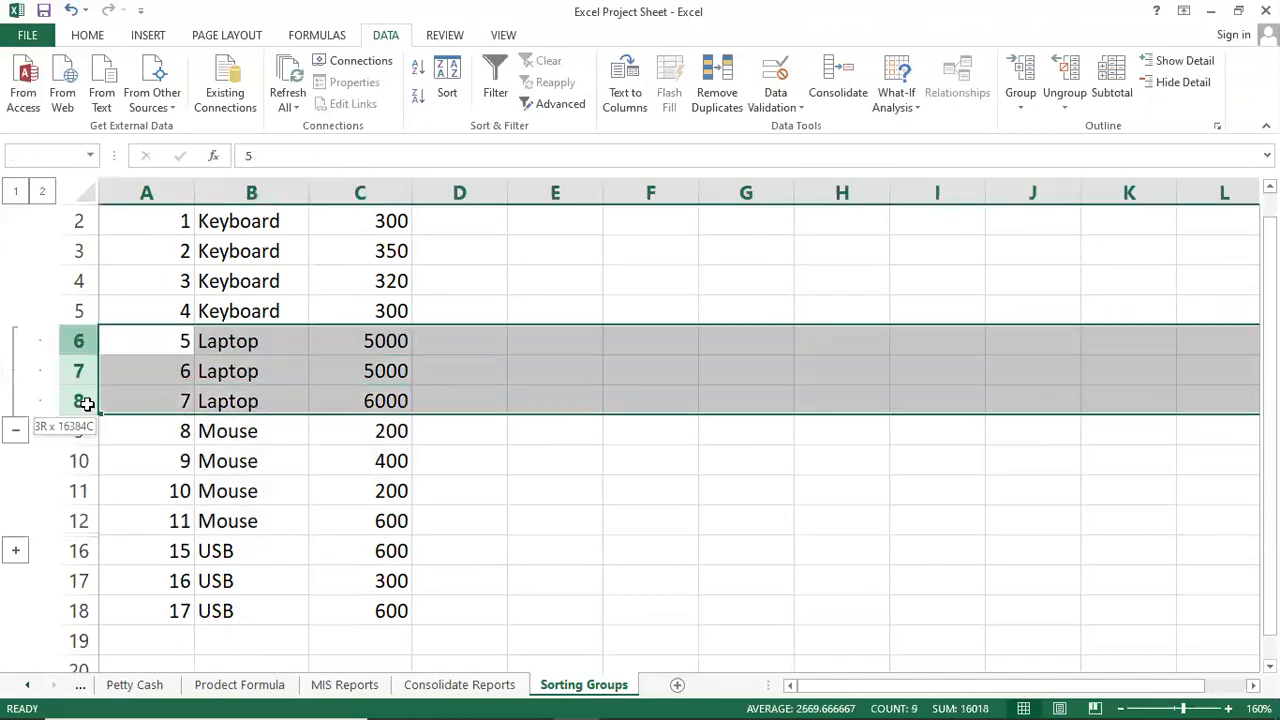
Ungroup the Laptop rows 6–8 and clear the selection.
{"action": "left_click", "coordinate": [1061, 104]}
{"action": "left_click", "coordinate": [1075, 127]}
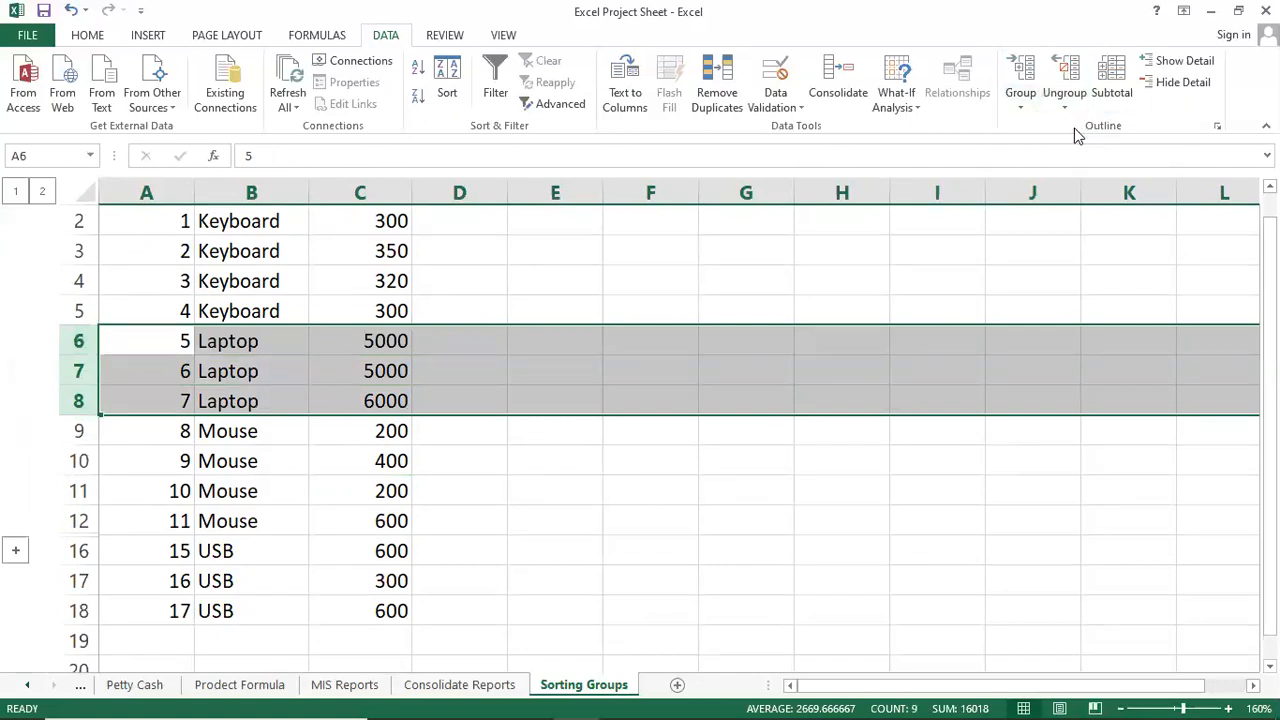
{"action": "left_click", "coordinate": [596, 457]}
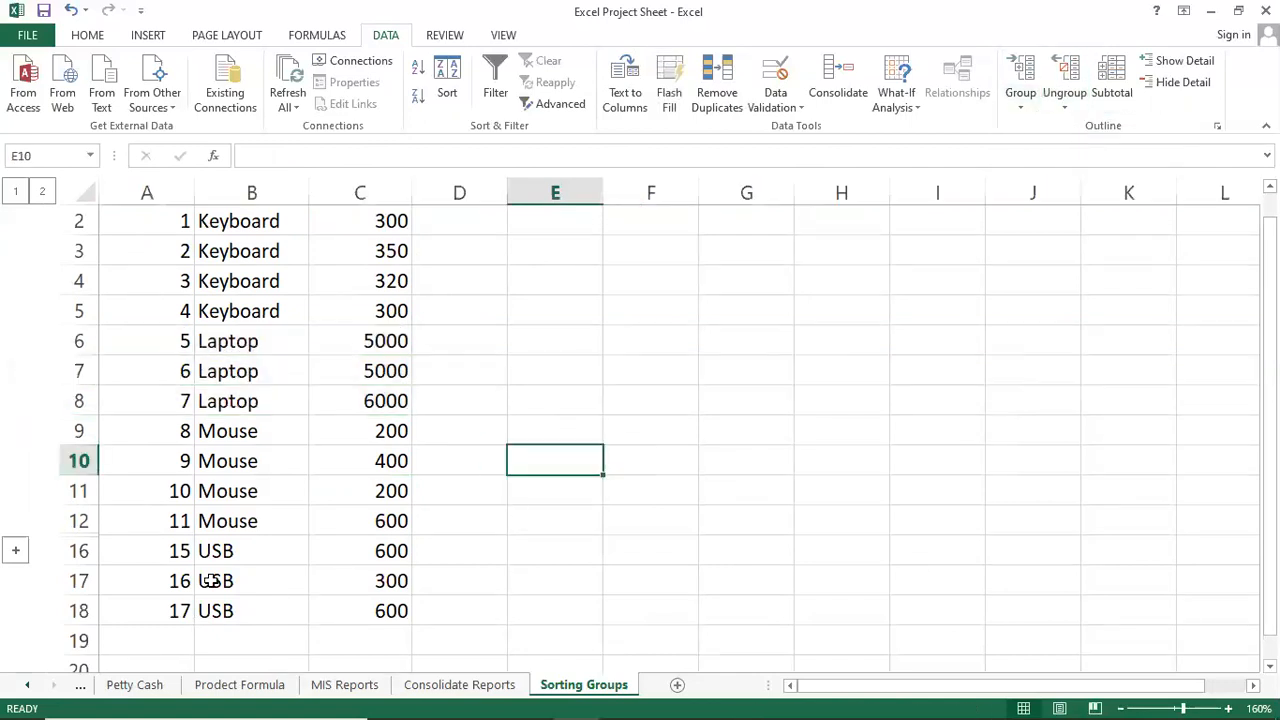
Expand the collapsed Printer rows, then select rows 13–15 and ungroup them.
{"action": "left_click", "coordinate": [16, 550]}
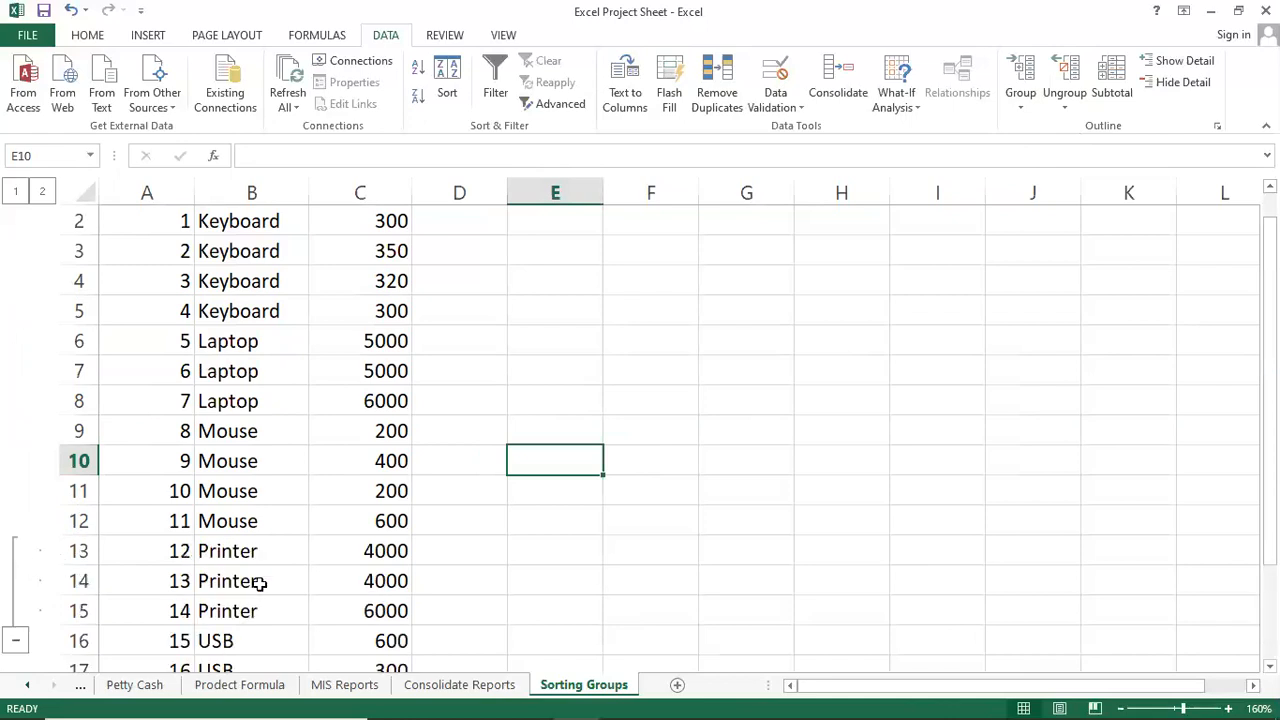
{"action": "scroll", "coordinate": [257, 582], "scroll_direction": "down", "scroll_amount": 1}
{"action": "left_click", "coordinate": [252, 463]}
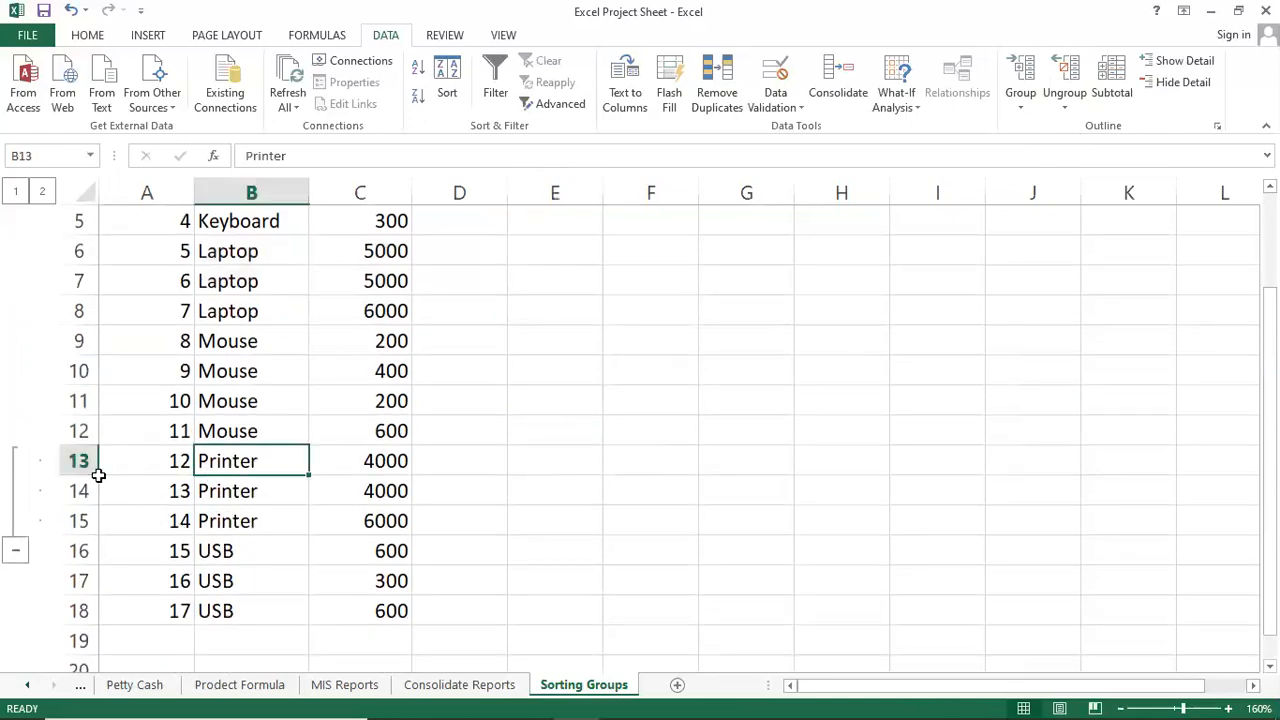
{"action": "left_click", "coordinate": [79, 460]}
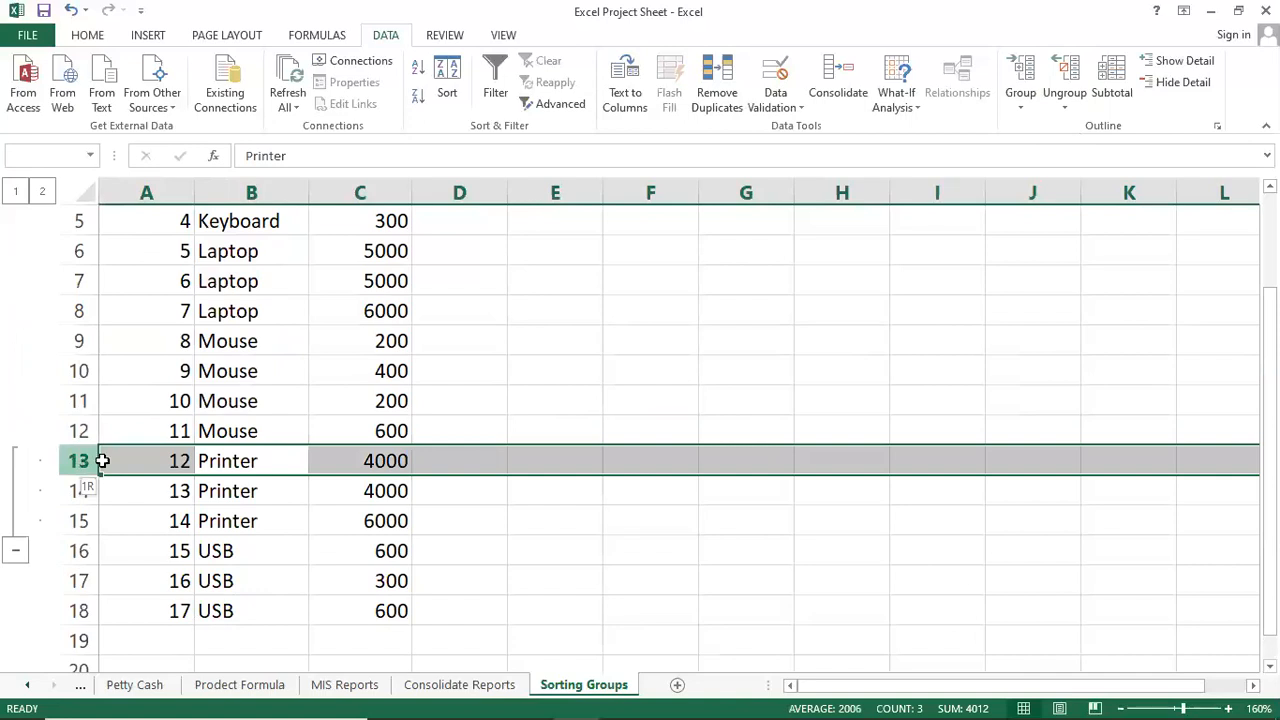
{"action": "left_click", "coordinate": [110, 466]}
{"action": "left_click_drag", "start_coordinate": [73, 460], "coordinate": [89, 520]}
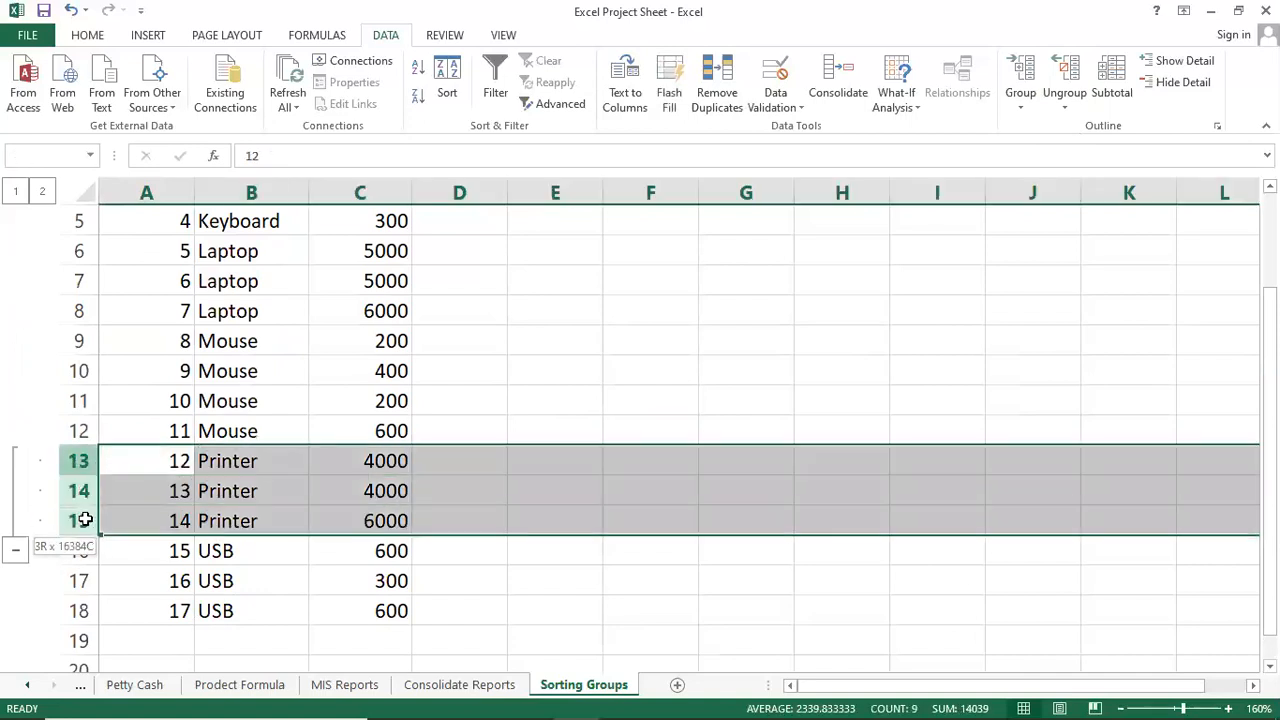
{"action": "left_click", "coordinate": [1064, 104]}
{"action": "left_click", "coordinate": [1085, 135]}
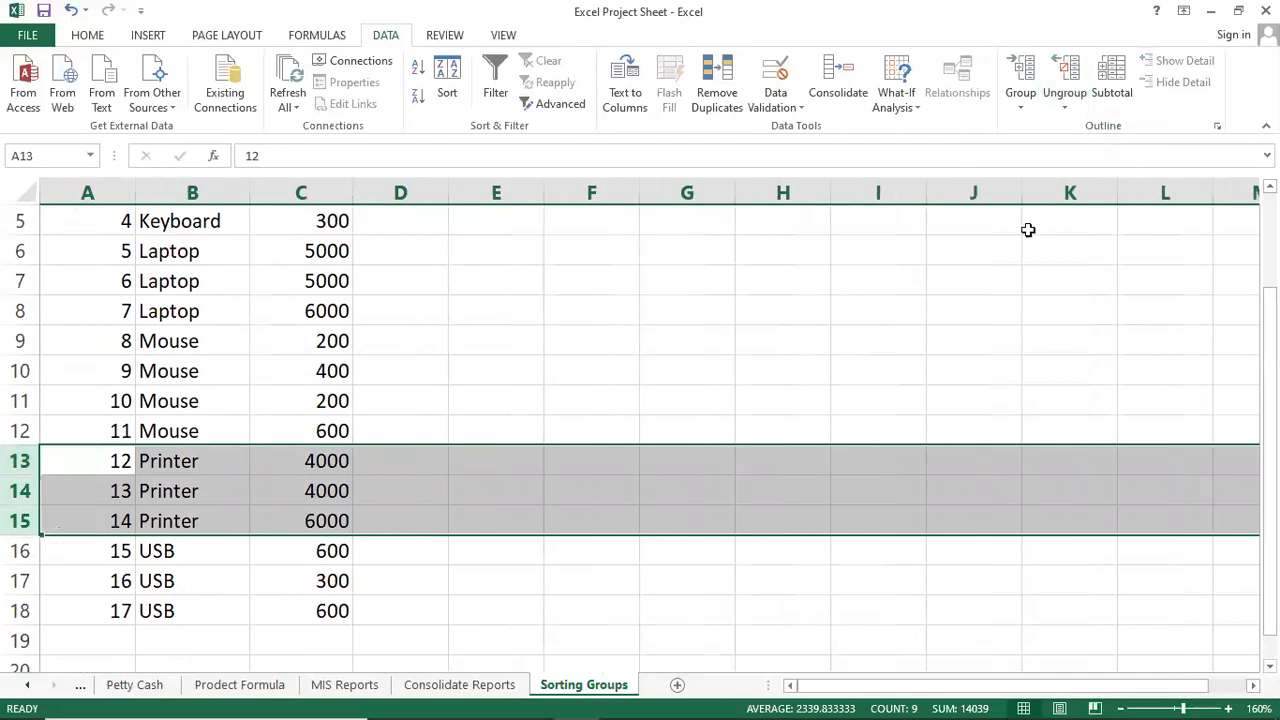
{"action": "left_click", "coordinate": [786, 434]}
Scroll back to the top of the table and select cell C8.
{"action": "scroll", "coordinate": [598, 497], "scroll_direction": "up", "scroll_amount": 2}
{"action": "left_click", "coordinate": [517, 427]}
{"action": "left_click", "coordinate": [432, 429]}
{"action": "left_click", "coordinate": [316, 429]}
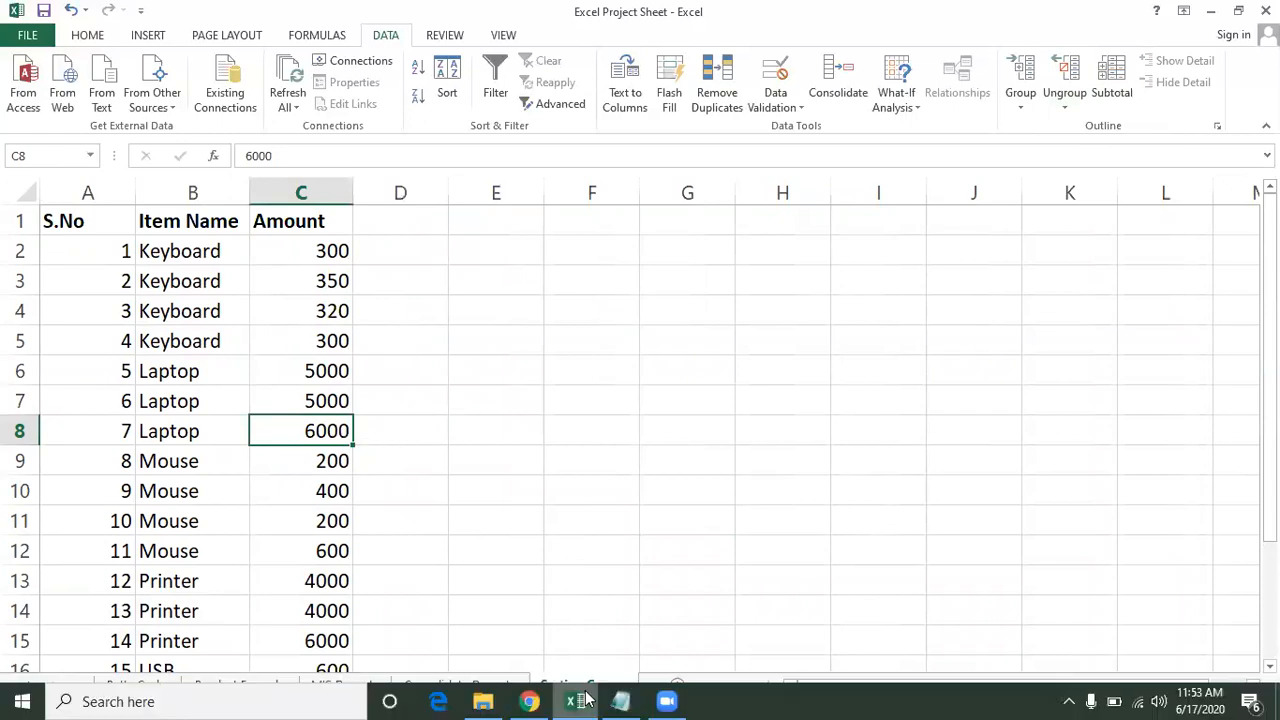
Highlight 'Consolidate' in the Notepad class topic notes, then return to the Excel Project Sheet workbook.
{"action": "left_click", "coordinate": [621, 701]}
{"action": "left_click", "coordinate": [553, 504]}
{"action": "scroll", "coordinate": [364, 588], "scroll_direction": "down", "scroll_amount": 1}
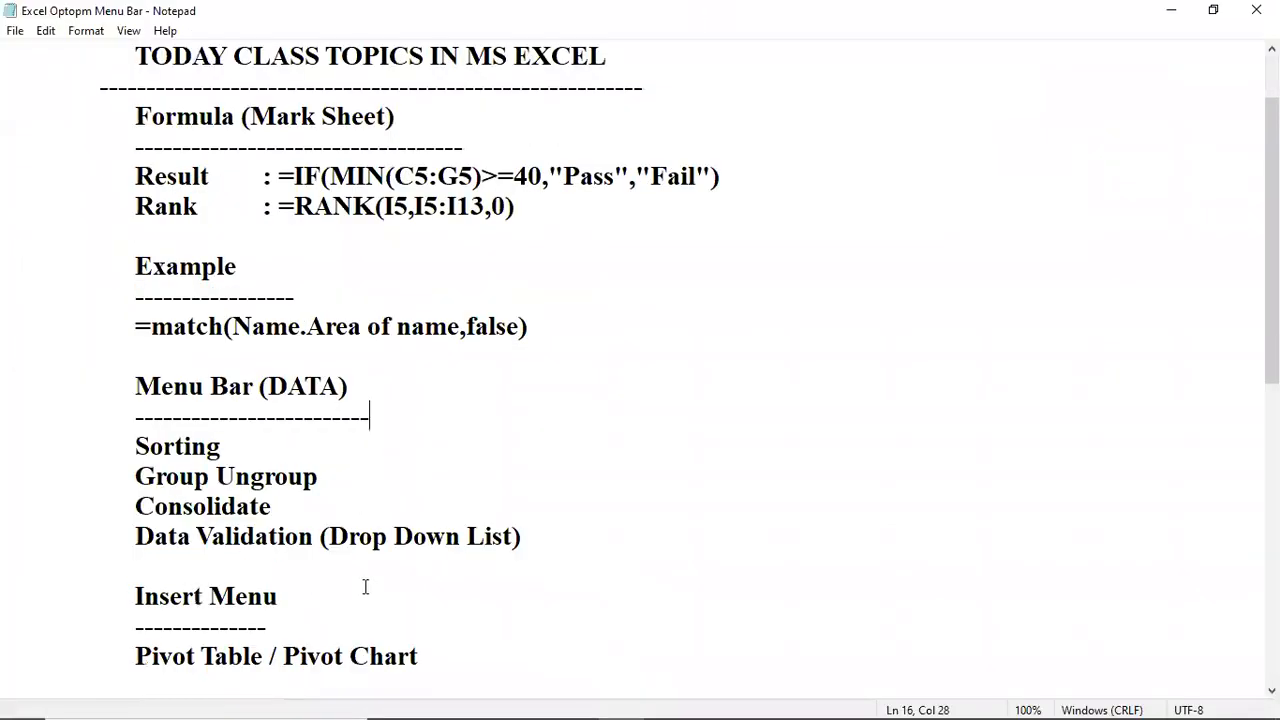
{"action": "left_click_drag", "start_coordinate": [143, 507], "coordinate": [285, 511]}
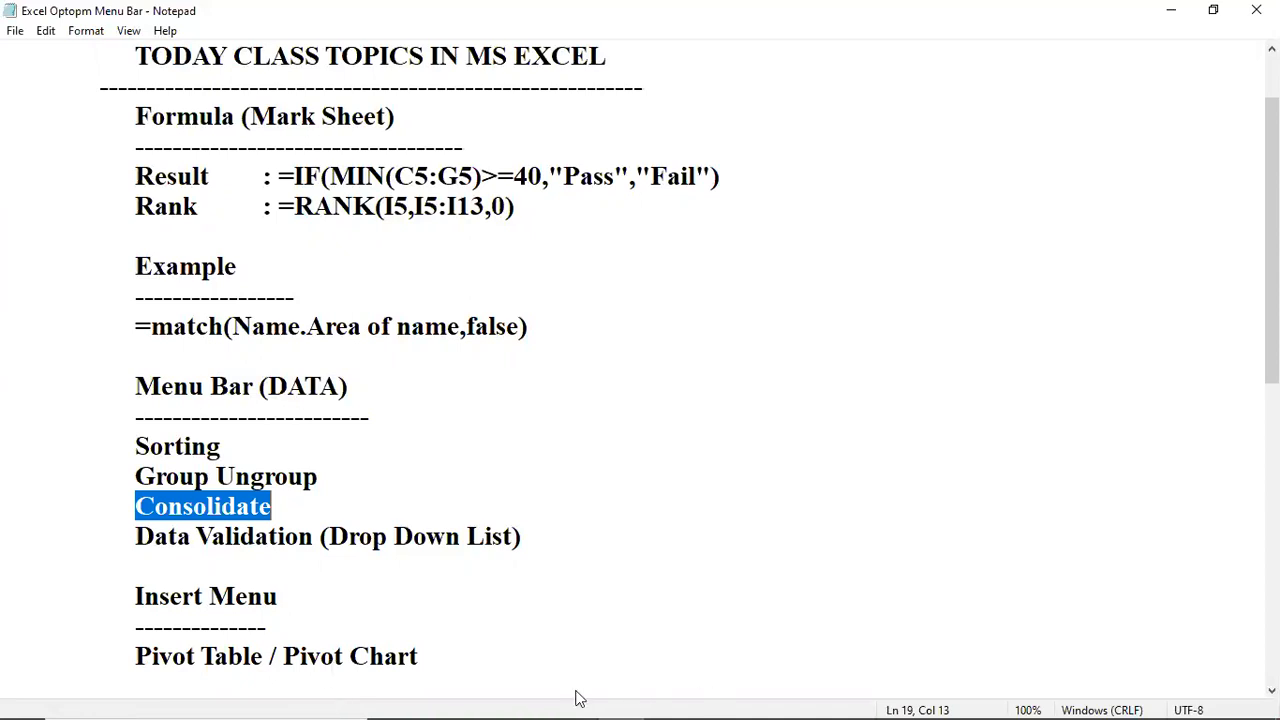
{"action": "mouse_move", "coordinate": [588, 700]}
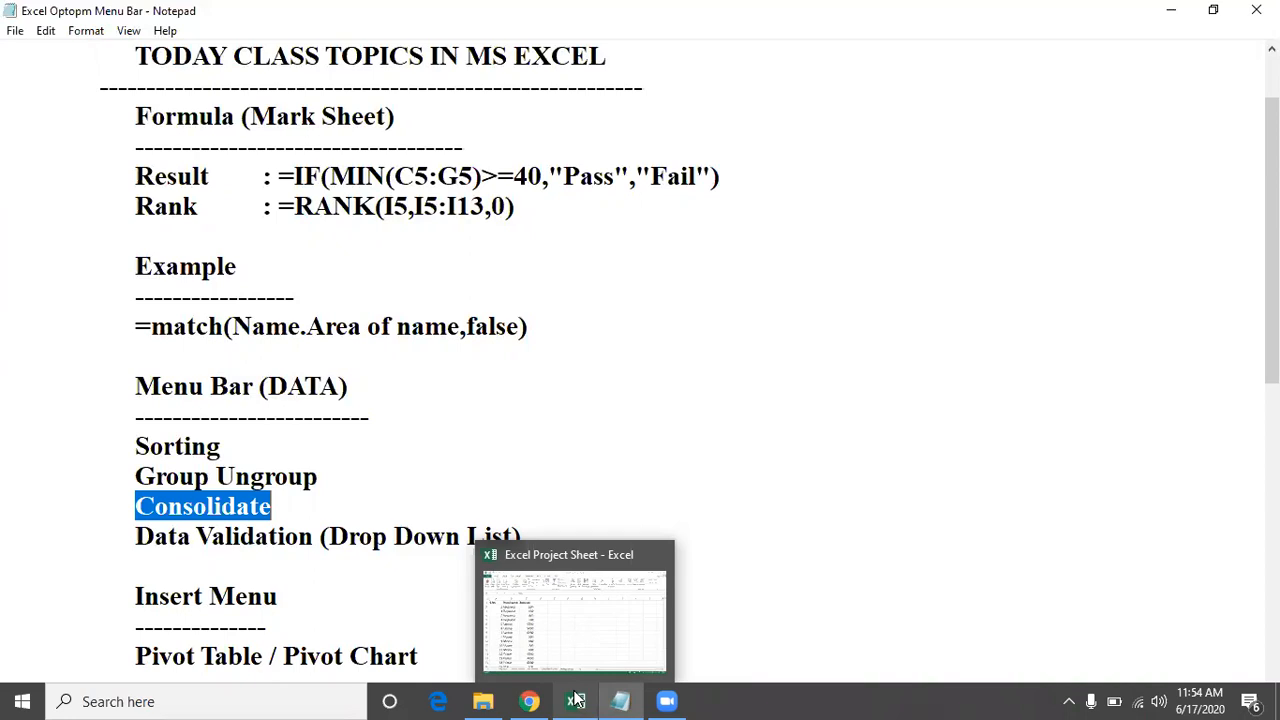
{"action": "left_click", "coordinate": [576, 699]}
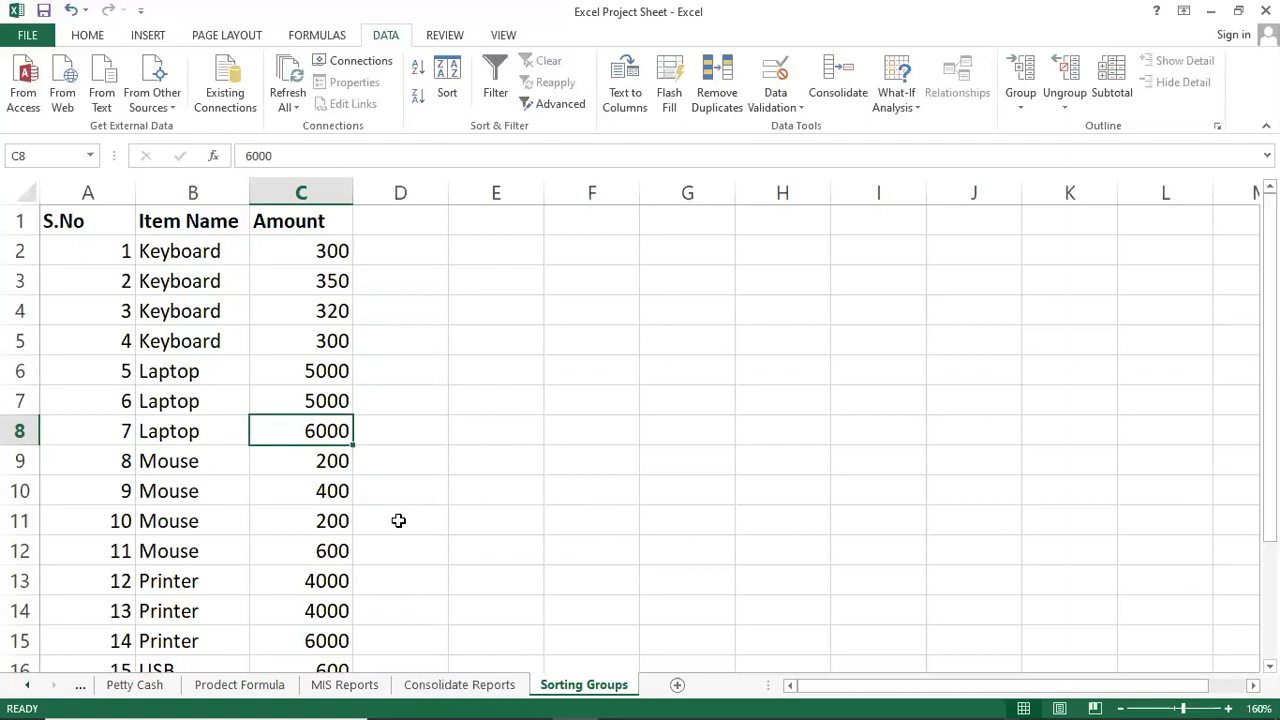
Go to the Consolidate Reports sheet and review the 2013 and 2014 sales tables and their titles.
{"action": "left_click", "coordinate": [459, 684]}
{"action": "left_click", "coordinate": [448, 502]}
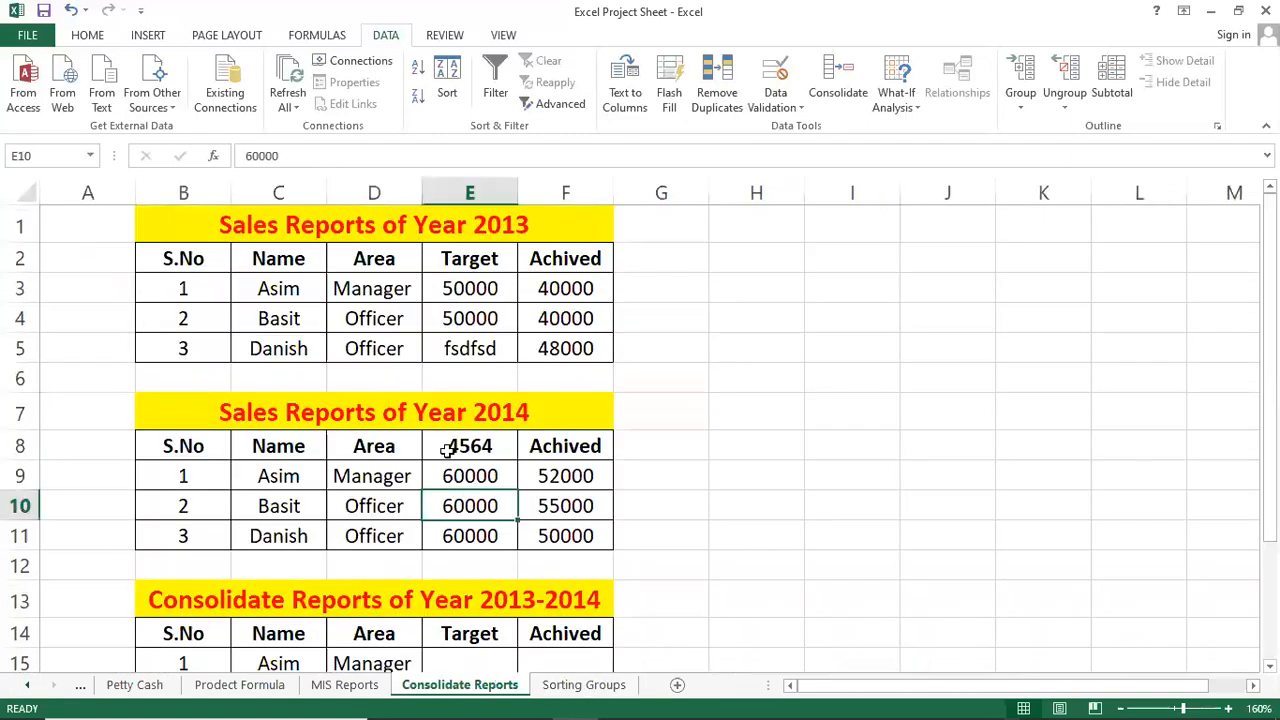
{"action": "left_click", "coordinate": [446, 382]}
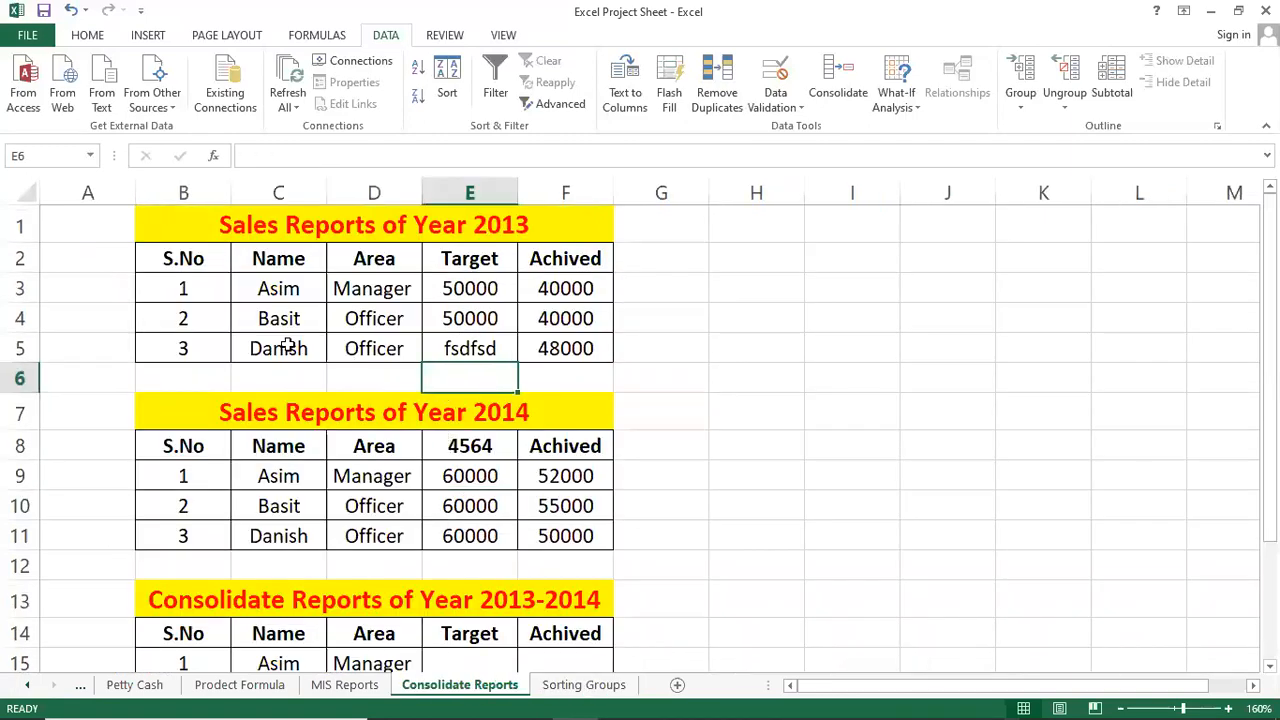
{"action": "left_click", "coordinate": [494, 220]}
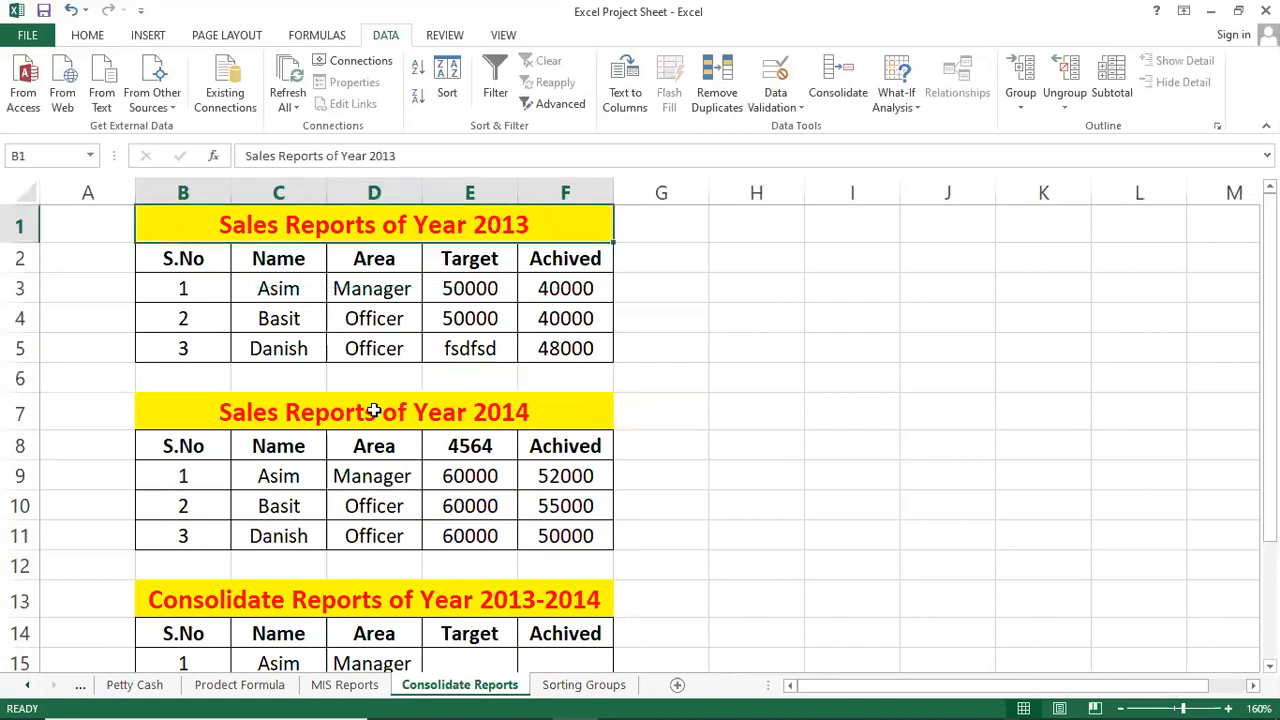
{"action": "left_click", "coordinate": [482, 416]}
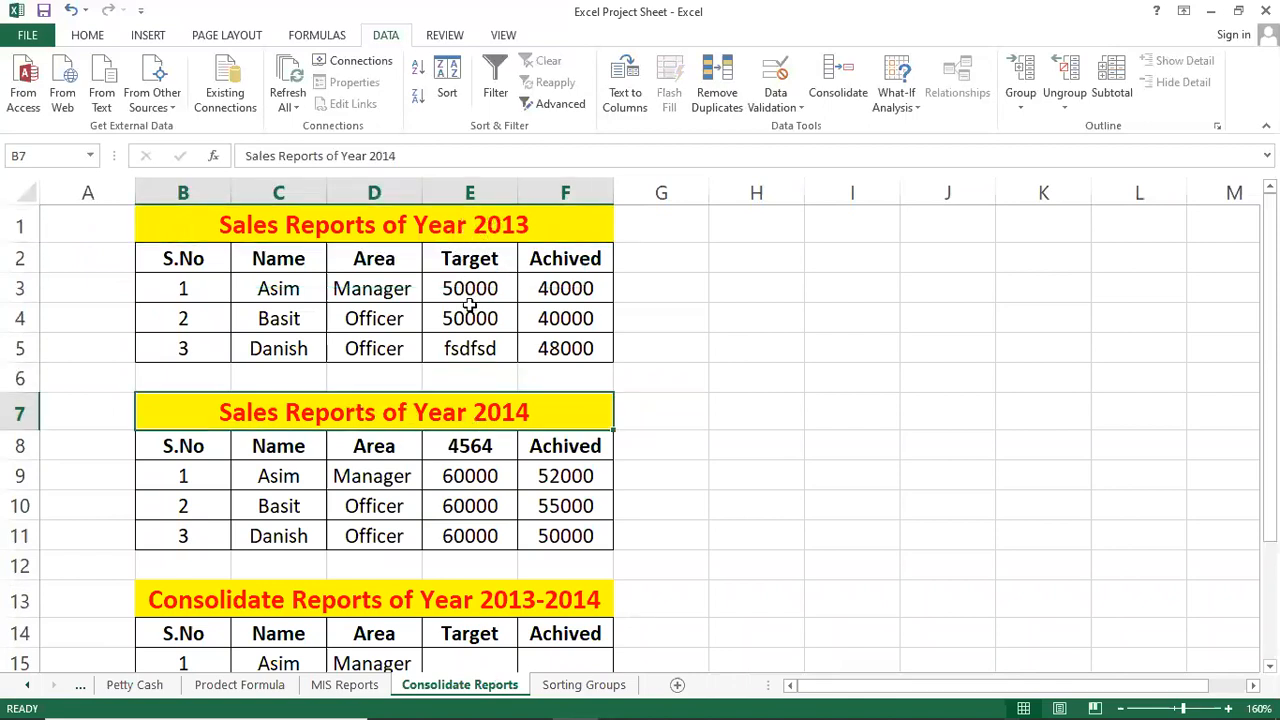
{"action": "scroll", "coordinate": [523, 491], "scroll_direction": "down", "scroll_amount": 1}
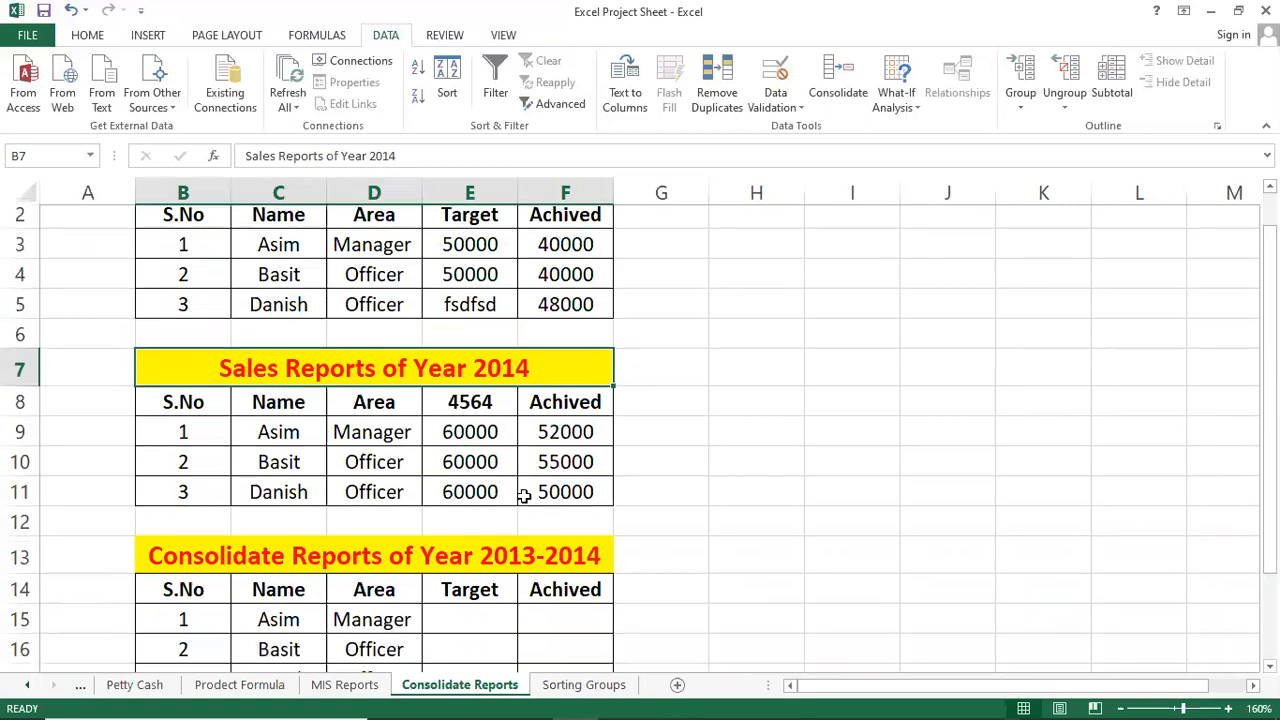
{"action": "scroll", "coordinate": [452, 470], "scroll_direction": "up", "scroll_amount": 1}
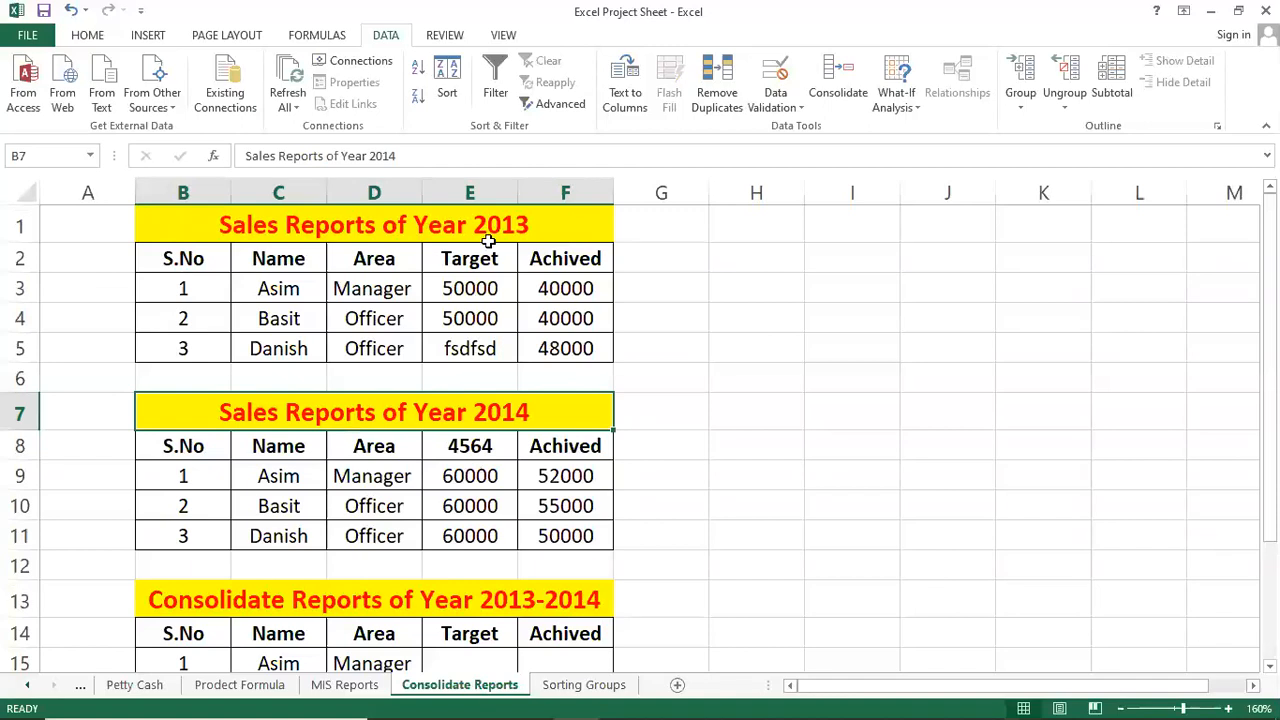
{"action": "scroll", "coordinate": [518, 537], "scroll_direction": "down", "scroll_amount": 1}
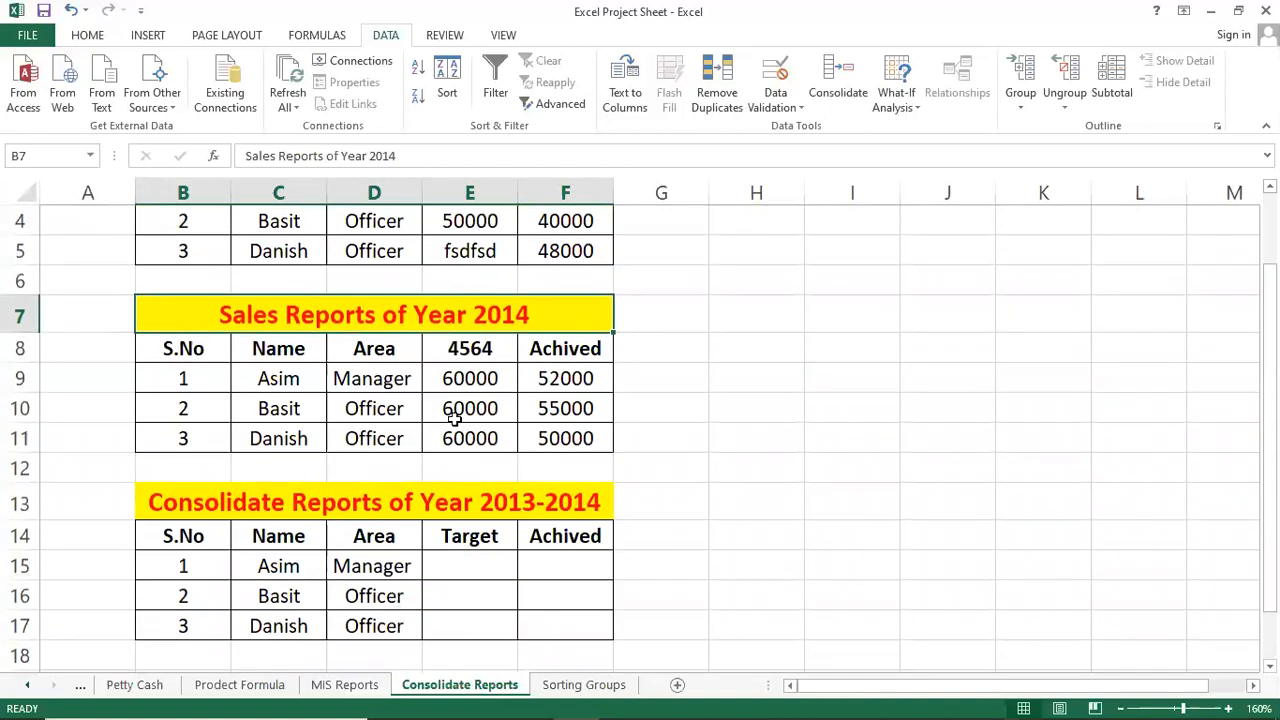
{"action": "scroll", "coordinate": [452, 420], "scroll_direction": "up", "scroll_amount": 1}
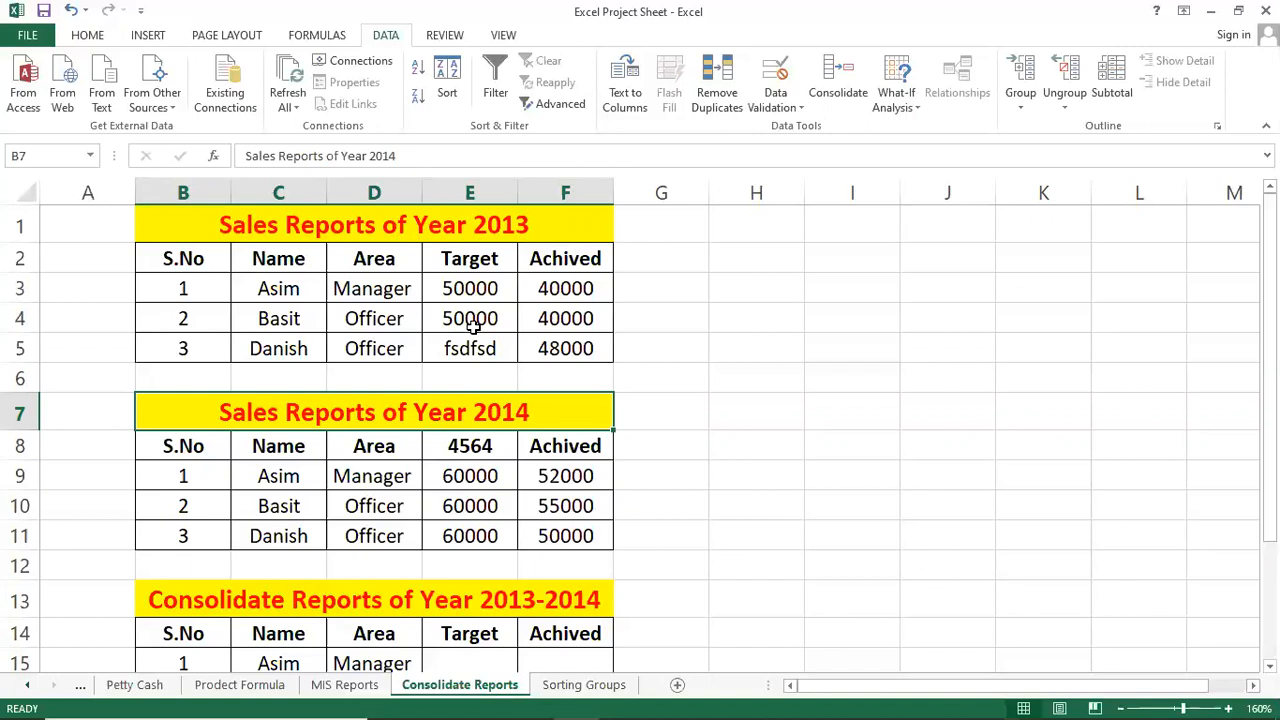
{"action": "scroll", "coordinate": [580, 571], "scroll_direction": "down", "scroll_amount": 2}
{"action": "scroll", "coordinate": [580, 569], "scroll_direction": "up", "scroll_amount": 2}
{"action": "left_click", "coordinate": [574, 230]}
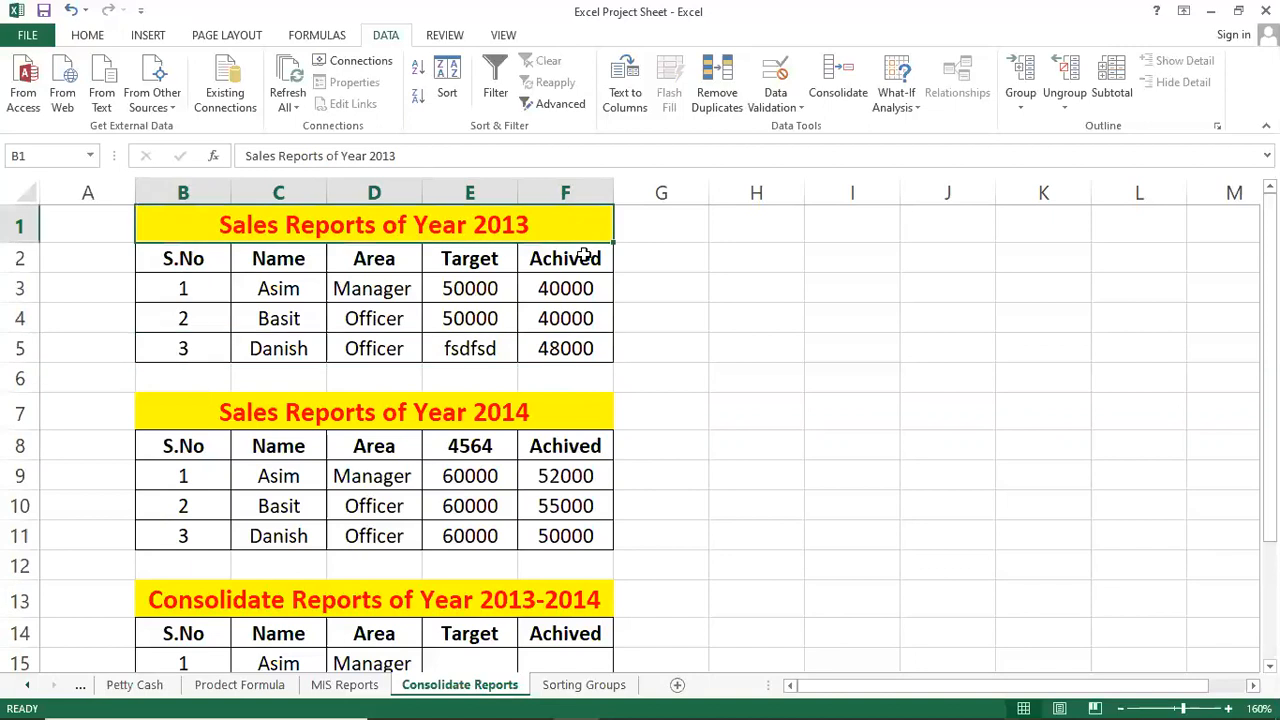
{"action": "left_click", "coordinate": [570, 348]}
{"action": "left_click", "coordinate": [358, 316]}
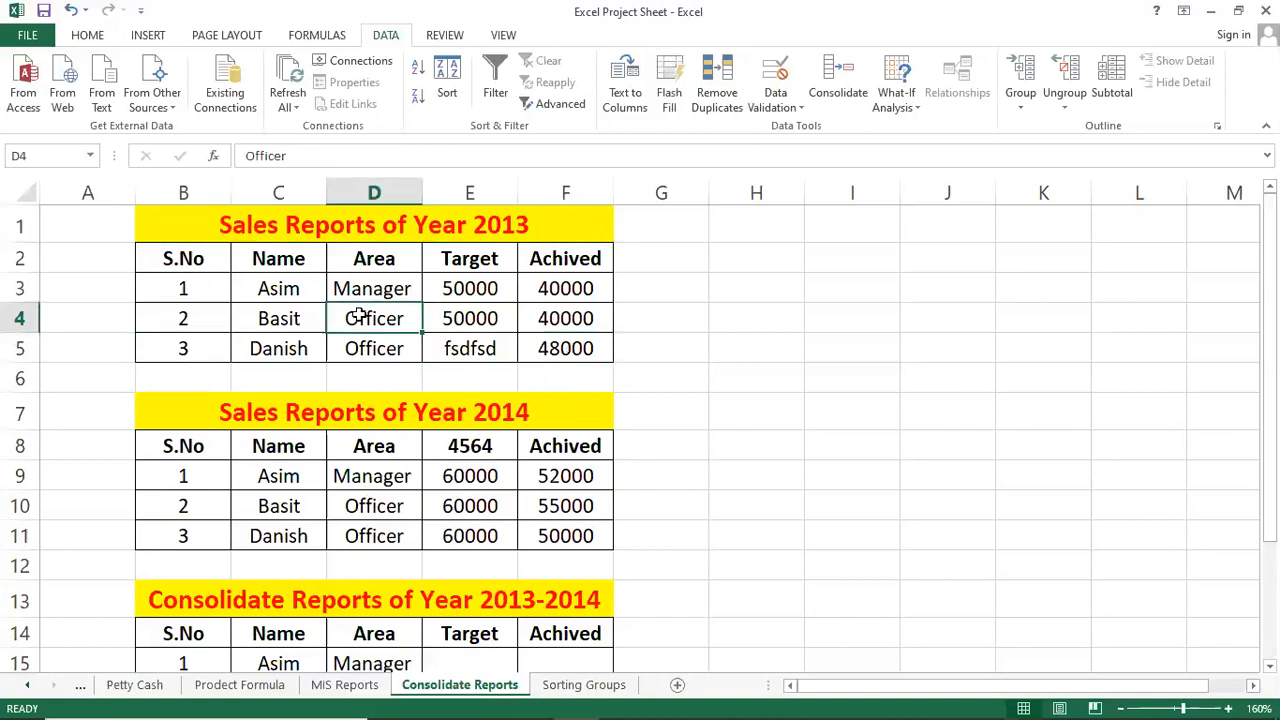
{"action": "left_click", "coordinate": [288, 312]}
{"action": "left_click", "coordinate": [294, 285]}
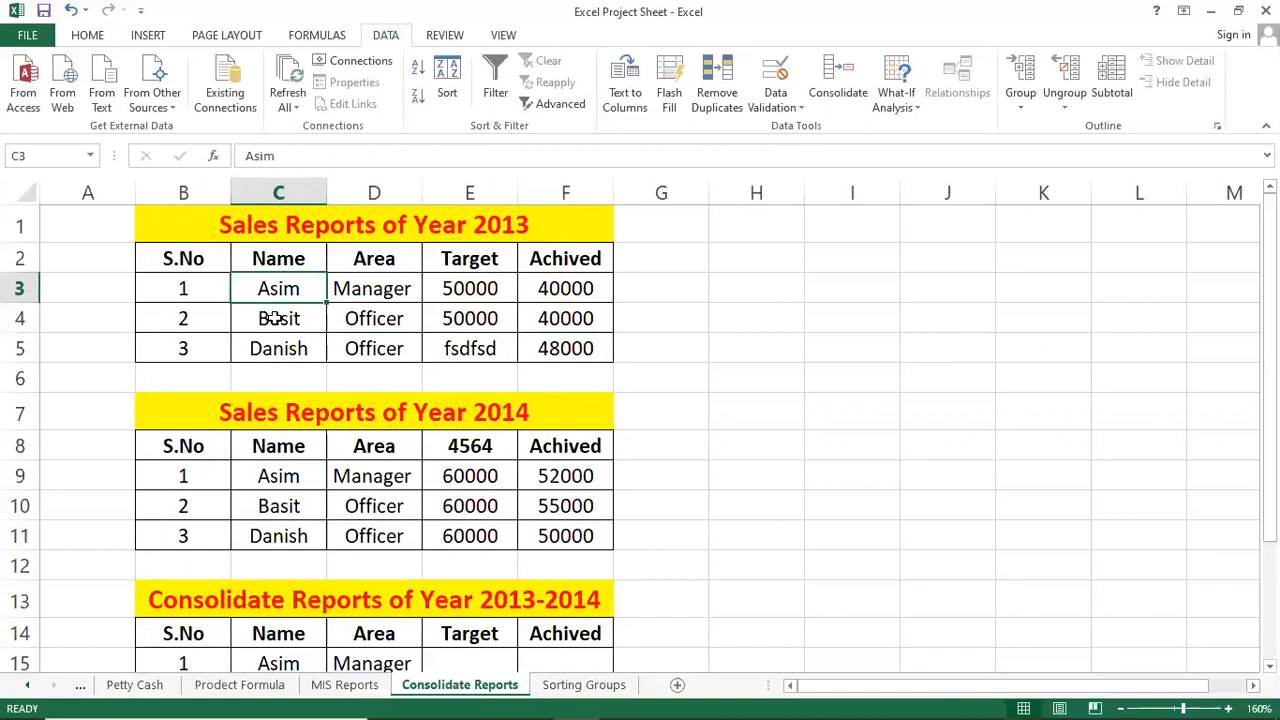
{"action": "left_click", "coordinate": [275, 318]}
{"action": "left_click", "coordinate": [280, 288]}
{"action": "left_click", "coordinate": [283, 319]}
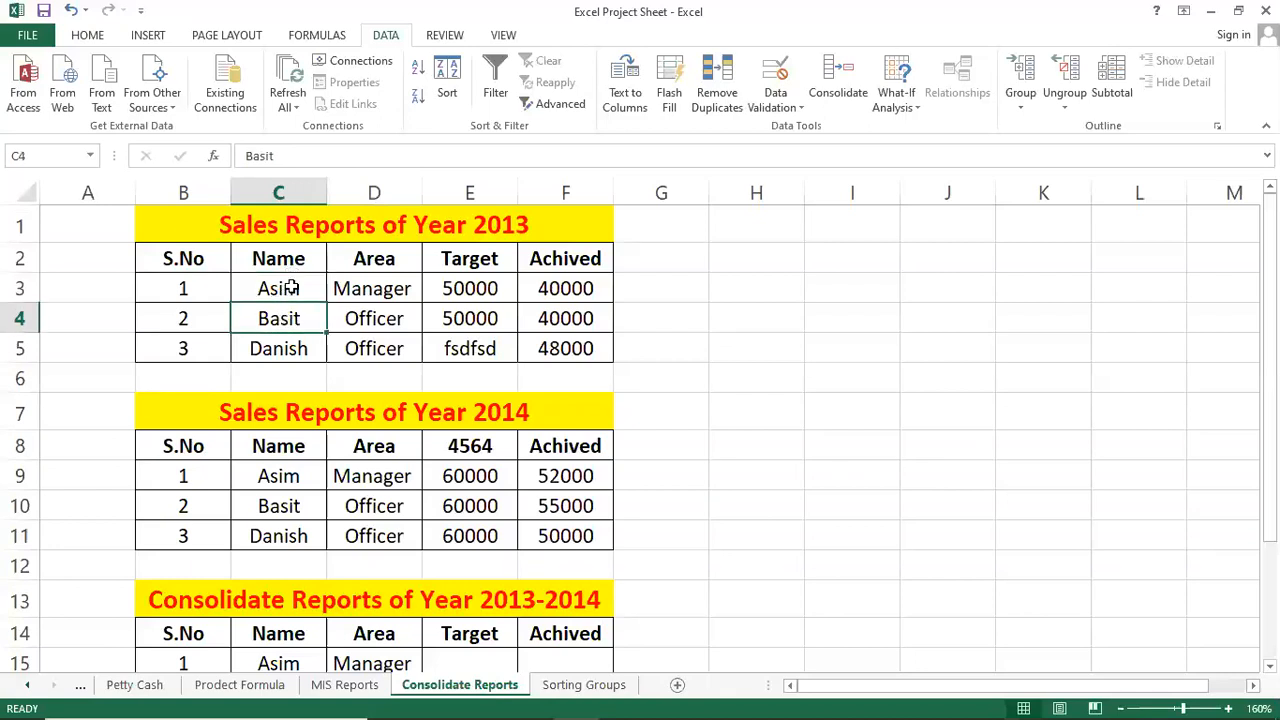
{"action": "left_click", "coordinate": [291, 288]}
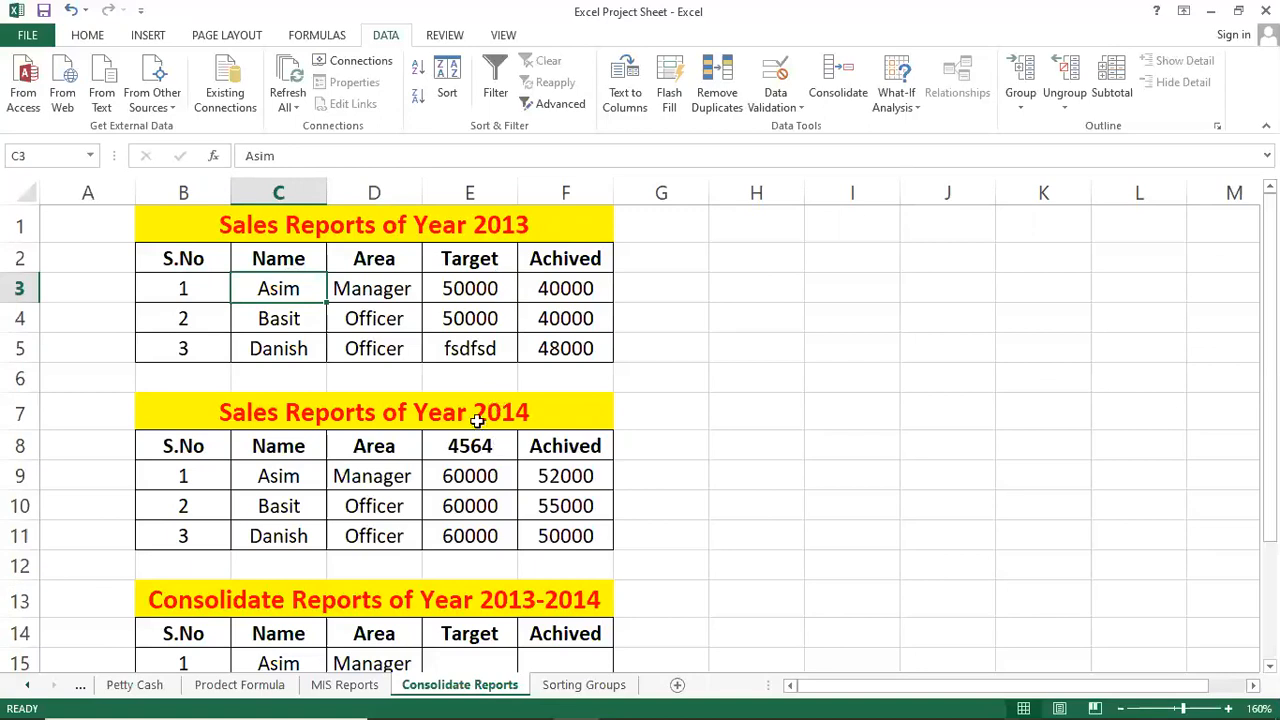
{"action": "left_click", "coordinate": [408, 290]}
{"action": "left_click", "coordinate": [512, 480]}
{"action": "left_click", "coordinate": [455, 340]}
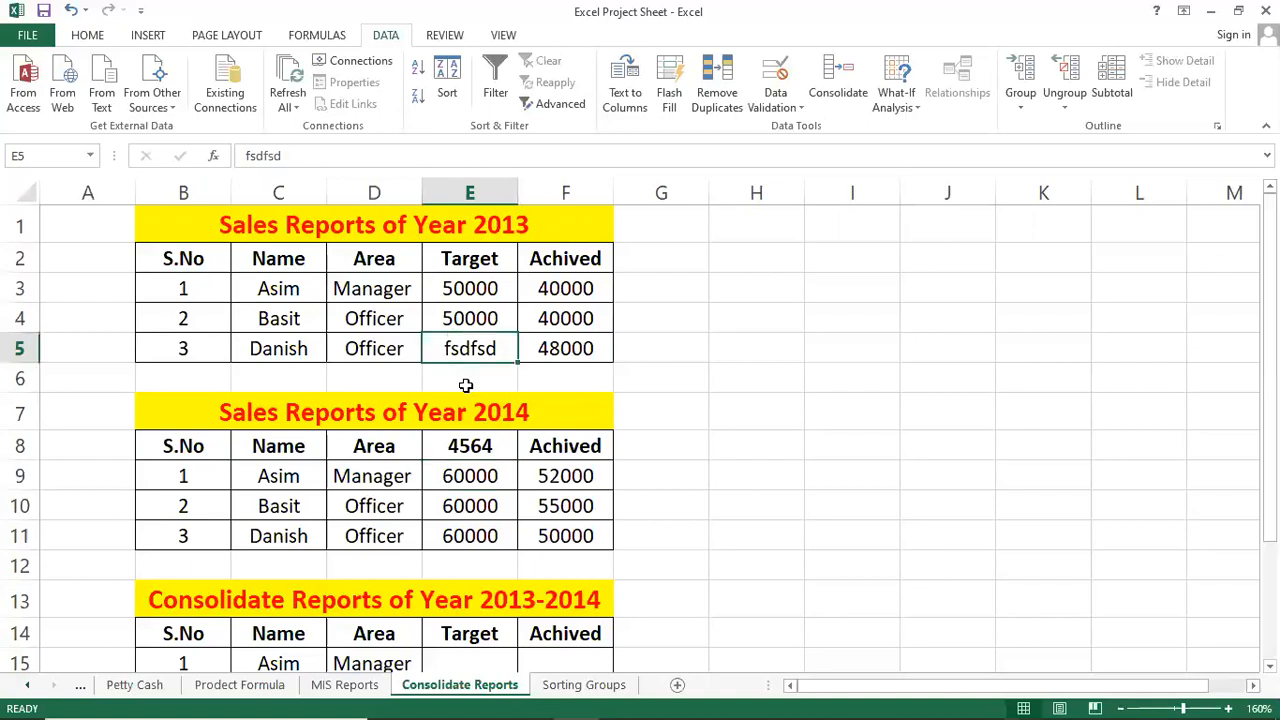
{"action": "left_click", "coordinate": [471, 479]}
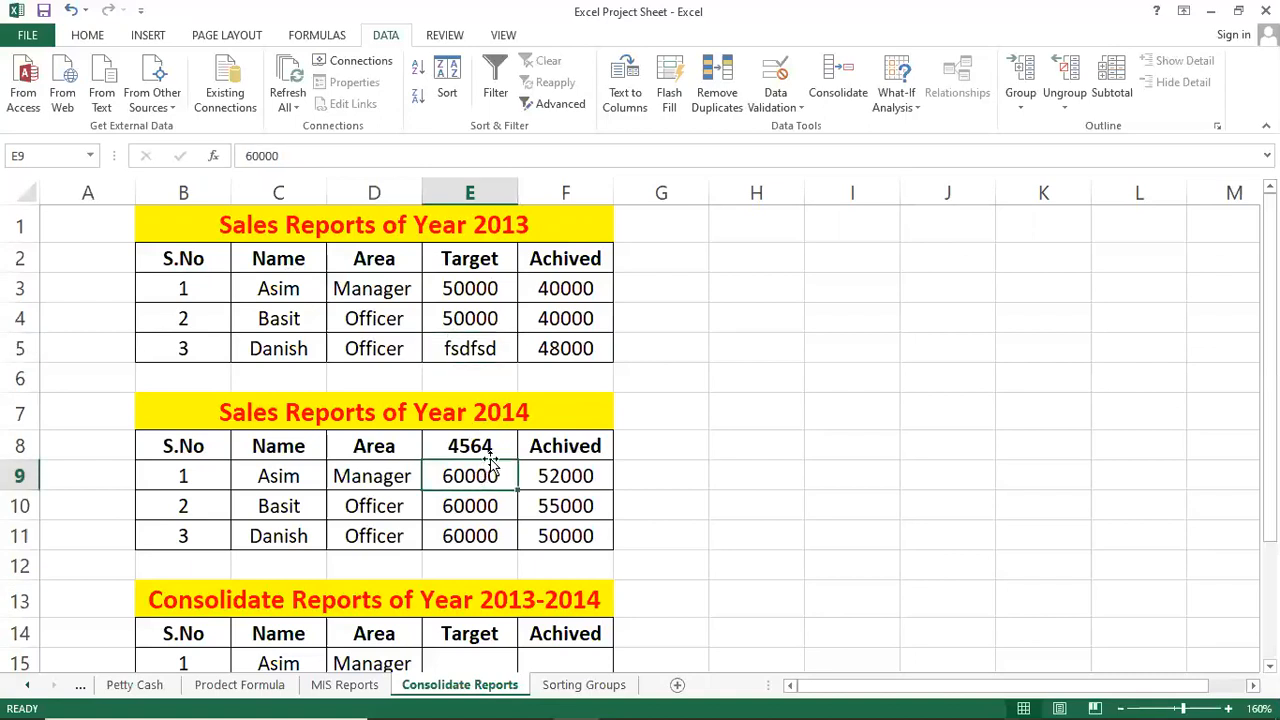
{"action": "left_click", "coordinate": [484, 340]}
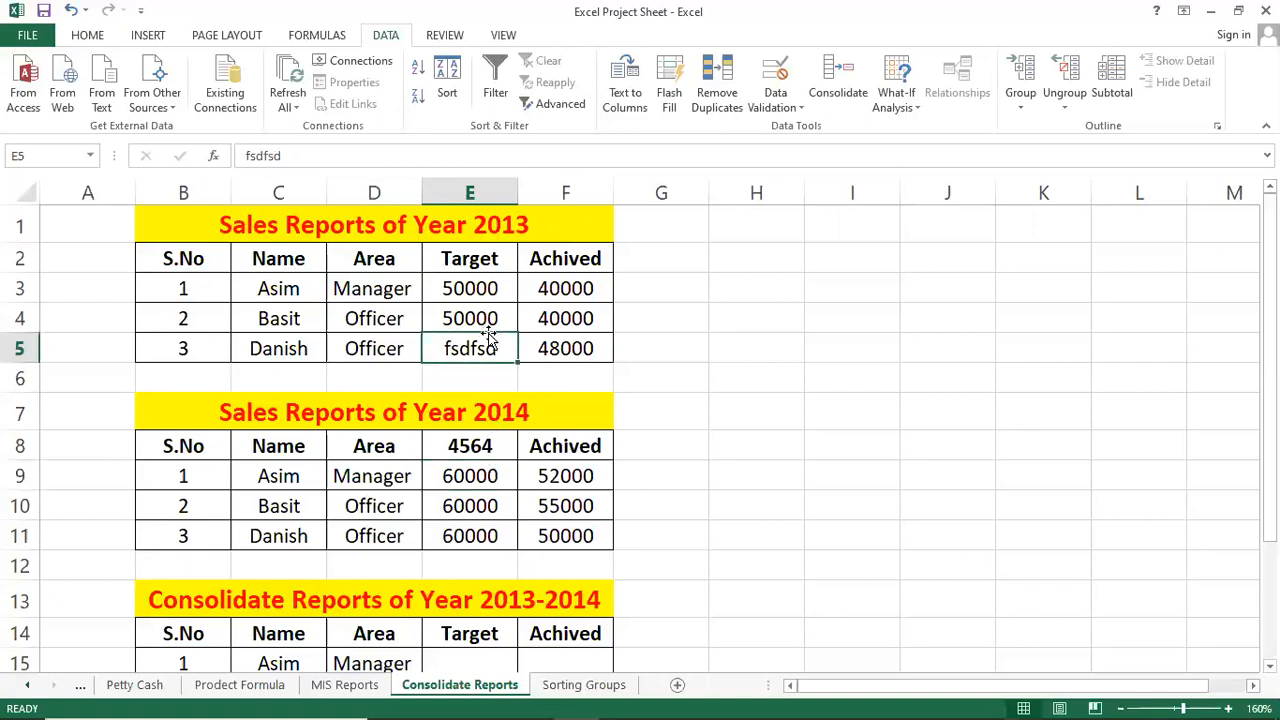
{"action": "left_click", "coordinate": [514, 289]}
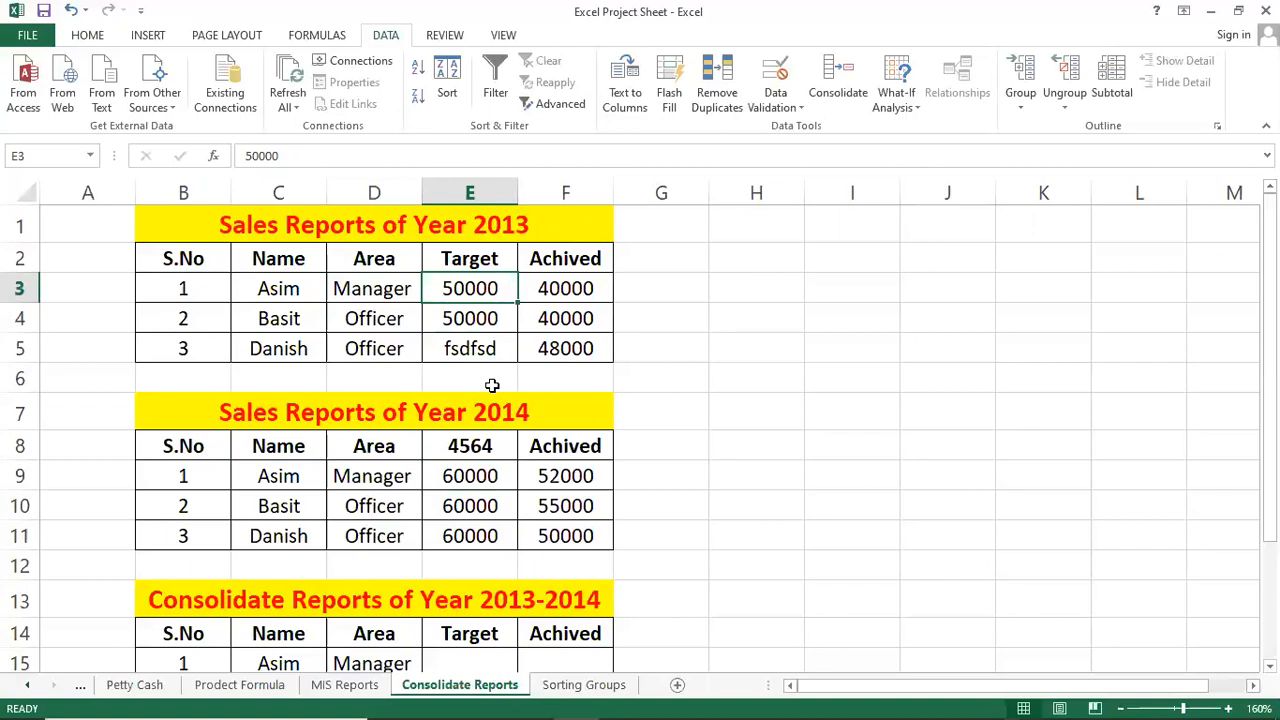
{"action": "left_click", "coordinate": [551, 317]}
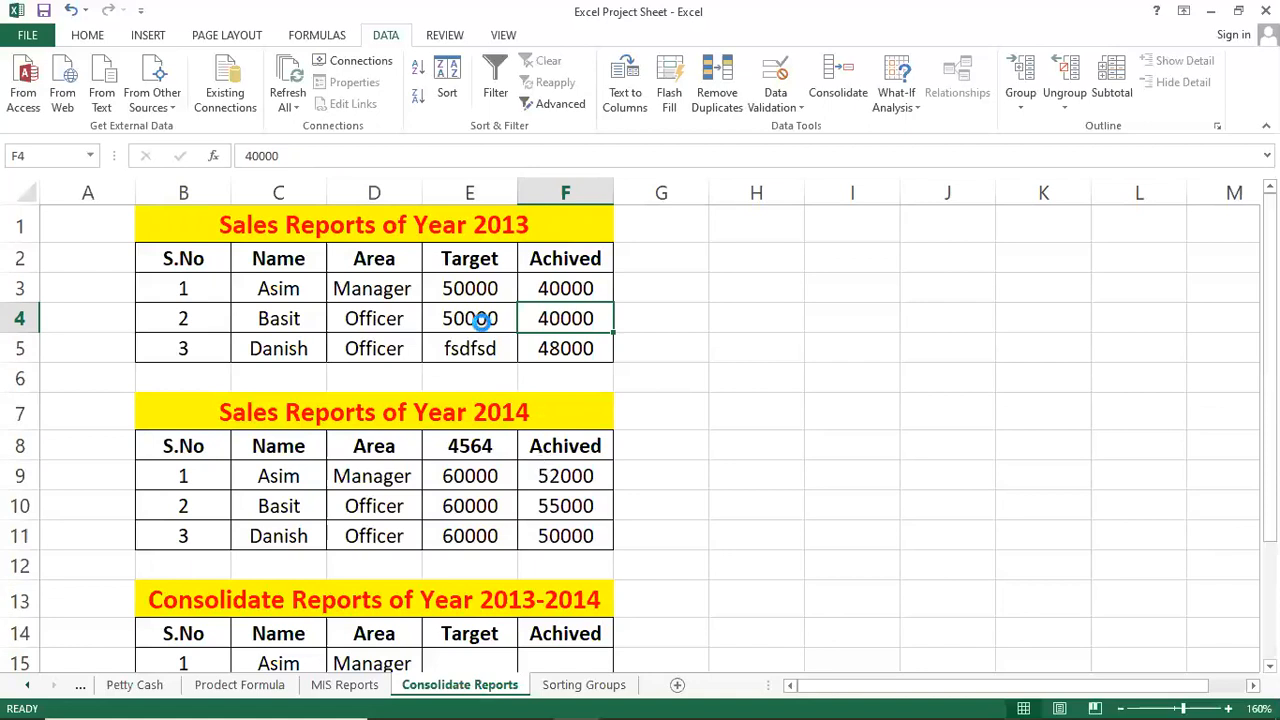
Copy the 2013 Target header from E2 over the stray 4564 heading in E8.
{"action": "scroll", "coordinate": [481, 318], "scroll_direction": "down", "scroll_amount": 2}
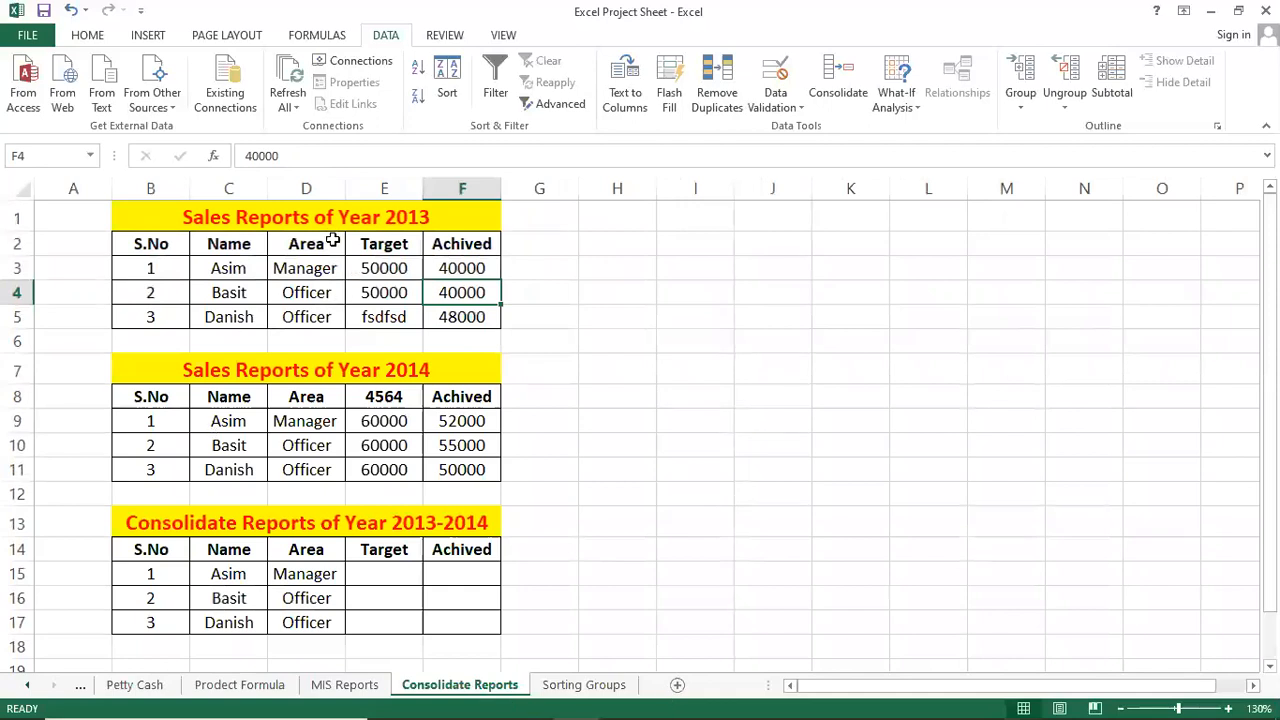
{"action": "left_click", "coordinate": [333, 240]}
{"action": "left_click", "coordinate": [356, 400]}
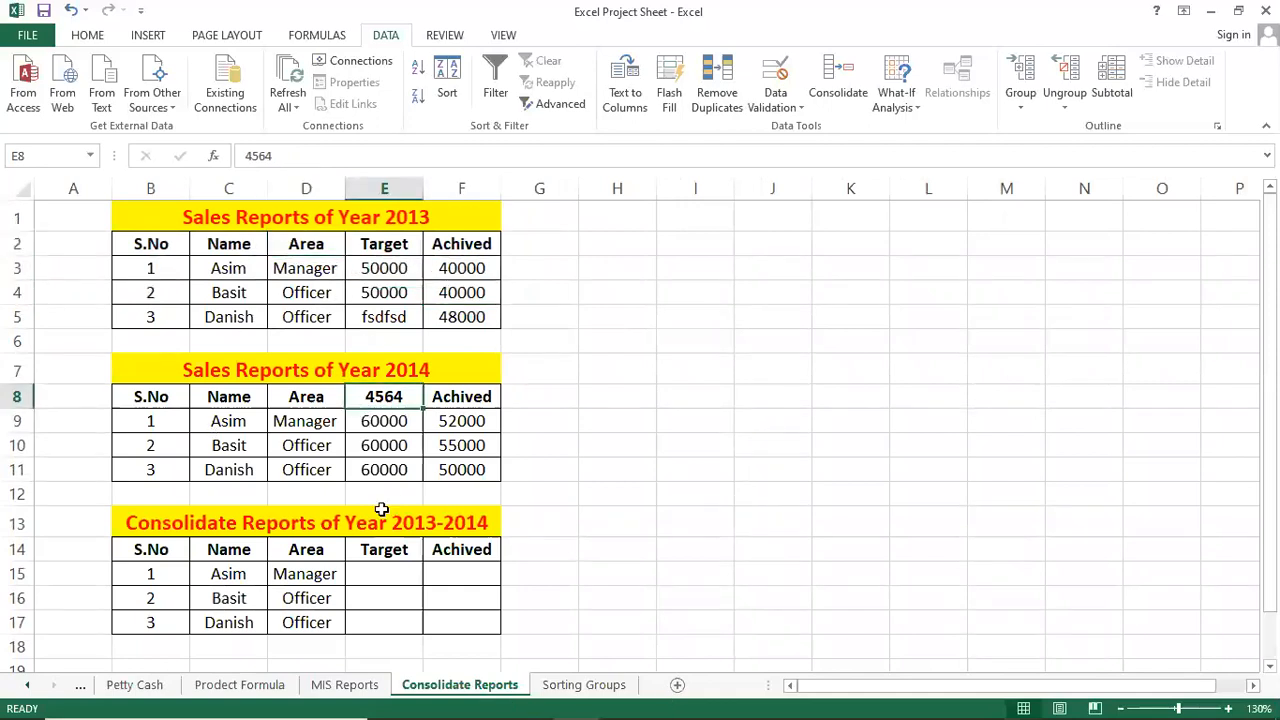
{"action": "left_click", "coordinate": [425, 453]}
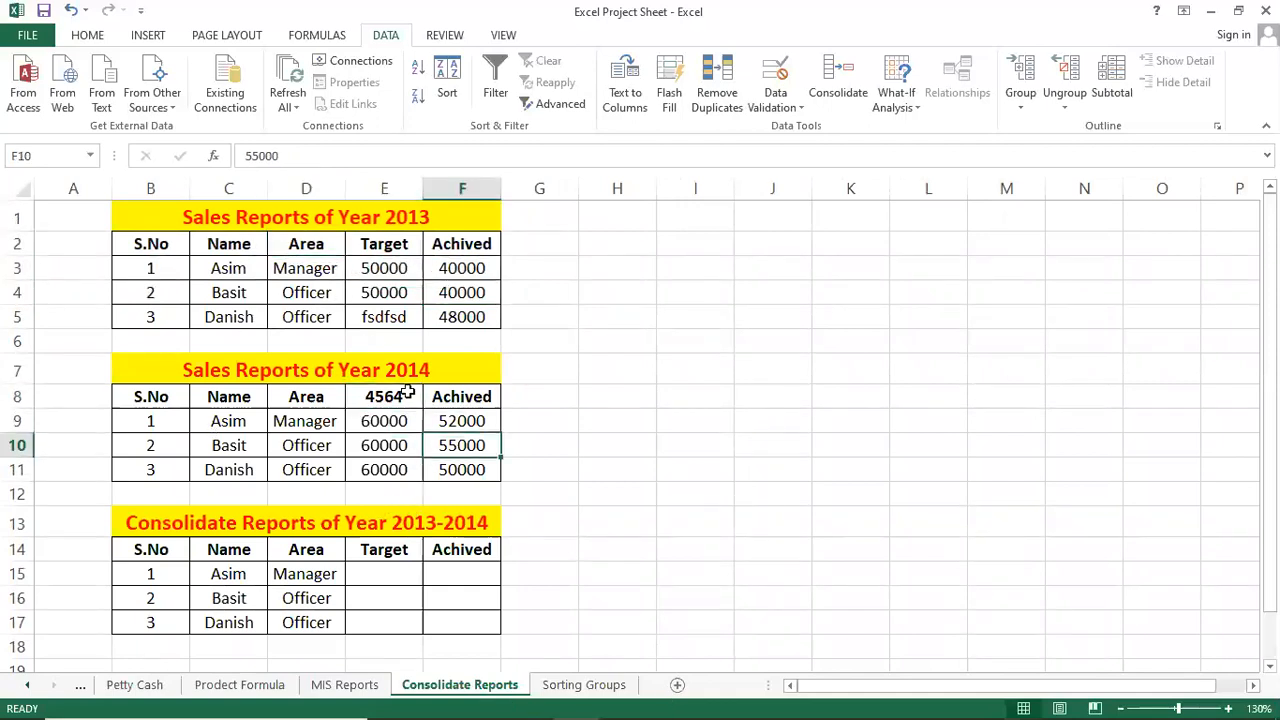
{"action": "left_click", "coordinate": [410, 396]}
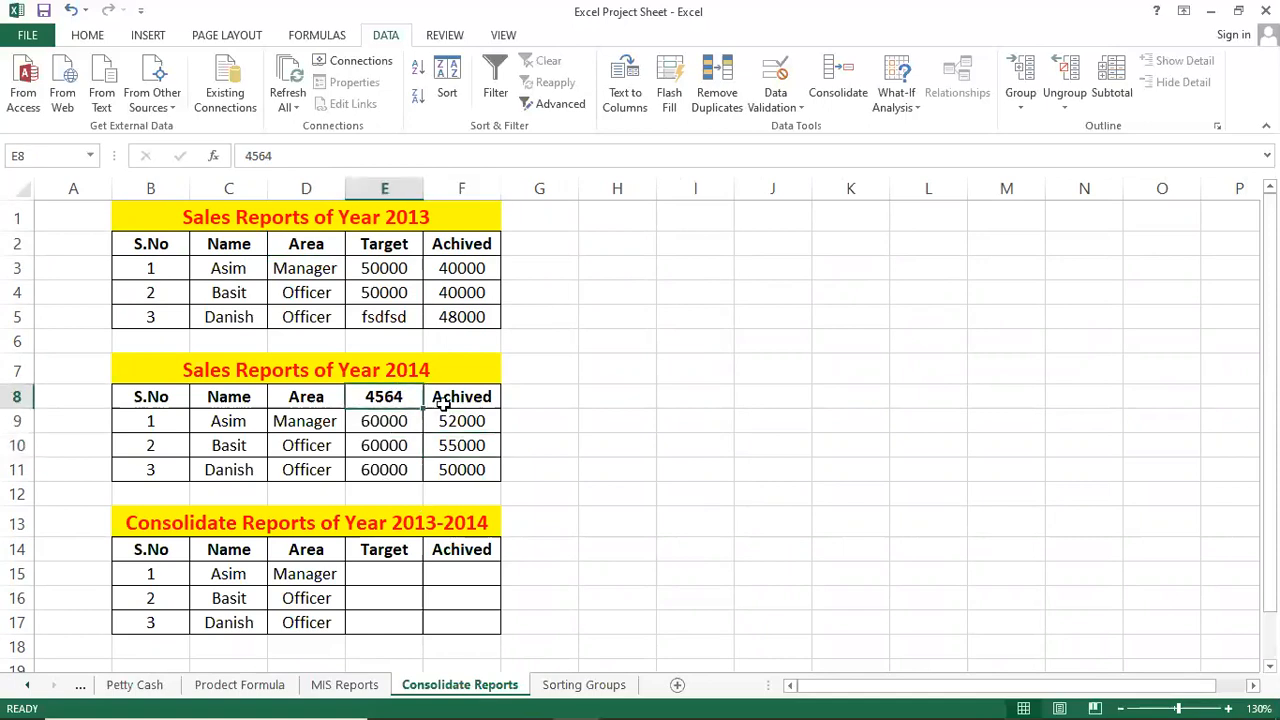
{"action": "left_click", "coordinate": [388, 247]}
{"action": "key", "text": "ctrl+c"}
{"action": "left_click", "coordinate": [408, 397]}
{"action": "key", "text": "ctrl+v"}
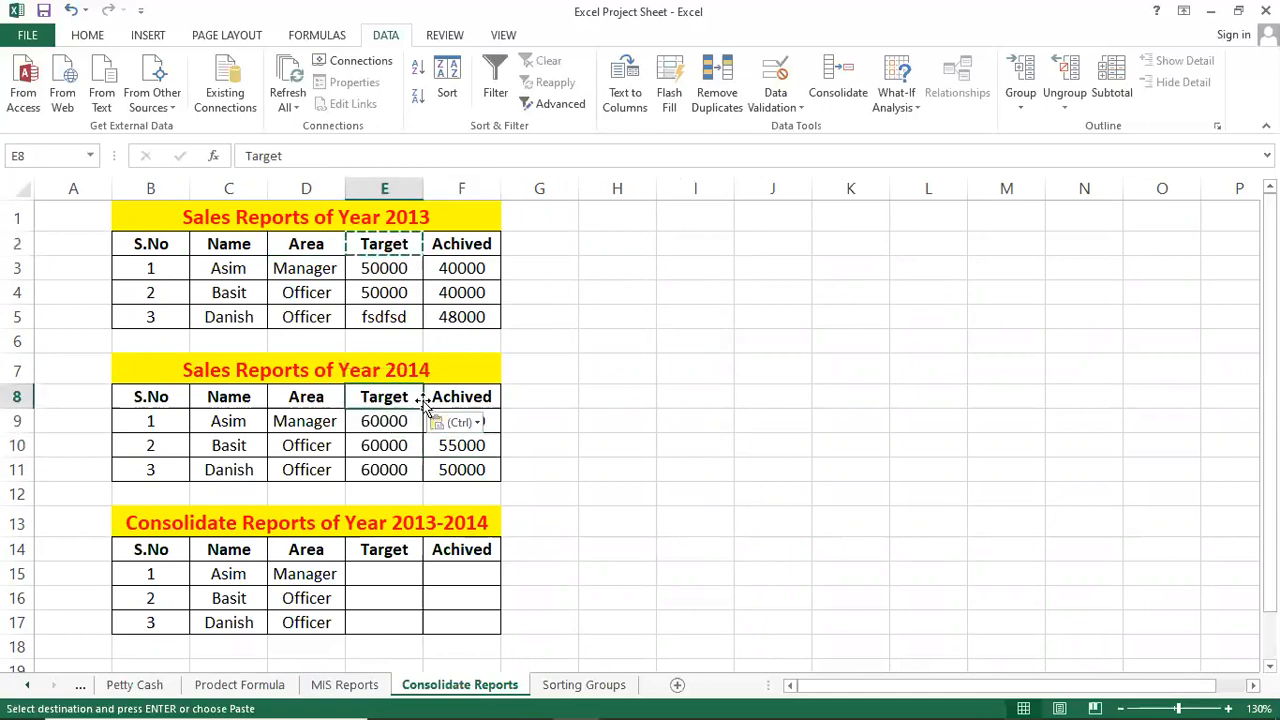
Inspect the empty consolidated Target and Achived cells, leaving the consolidated Target header unchanged.
{"action": "left_click", "coordinate": [375, 566]}
{"action": "left_click", "coordinate": [623, 530]}
{"action": "left_click", "coordinate": [430, 622]}
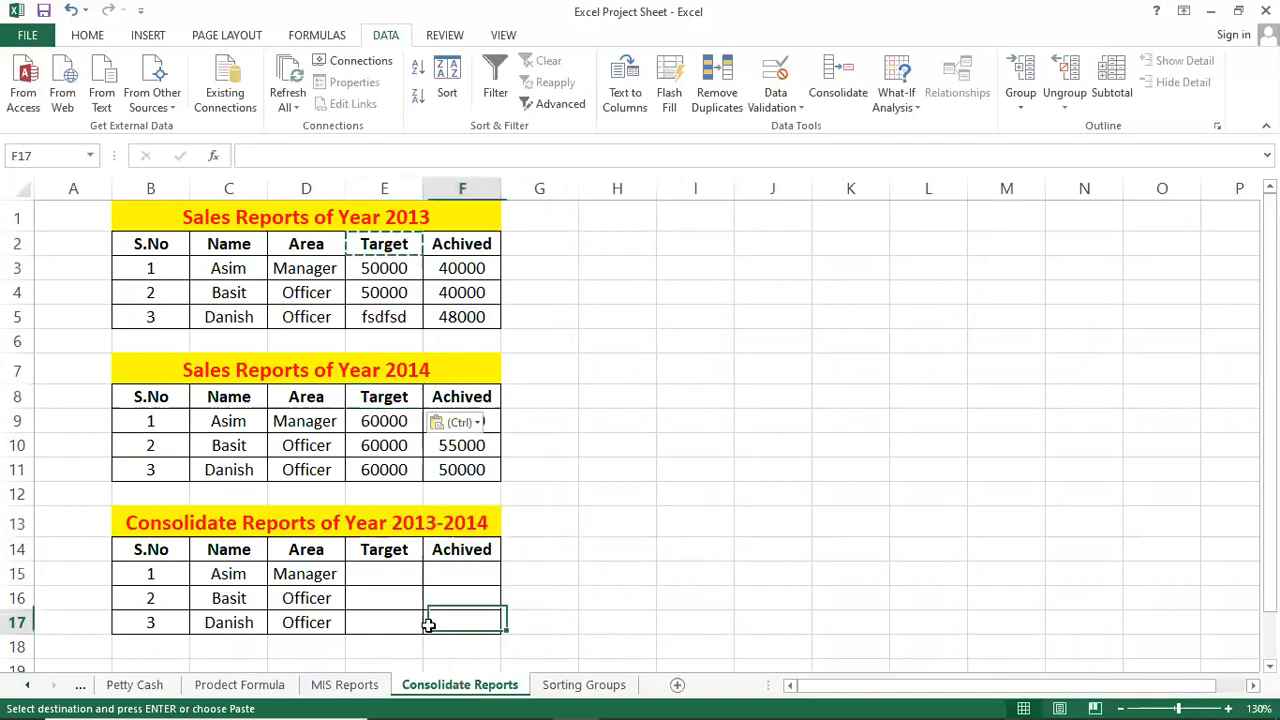
{"action": "left_click", "coordinate": [390, 573]}
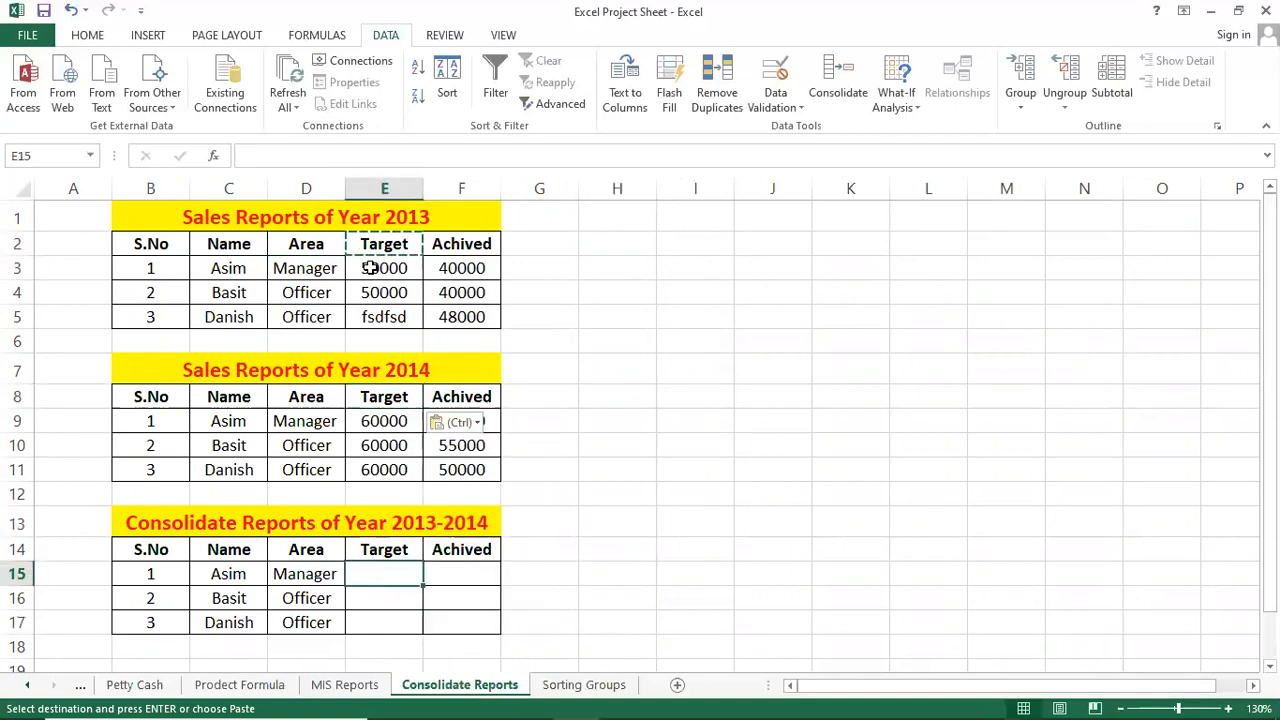
{"action": "double_click", "coordinate": [389, 549]}
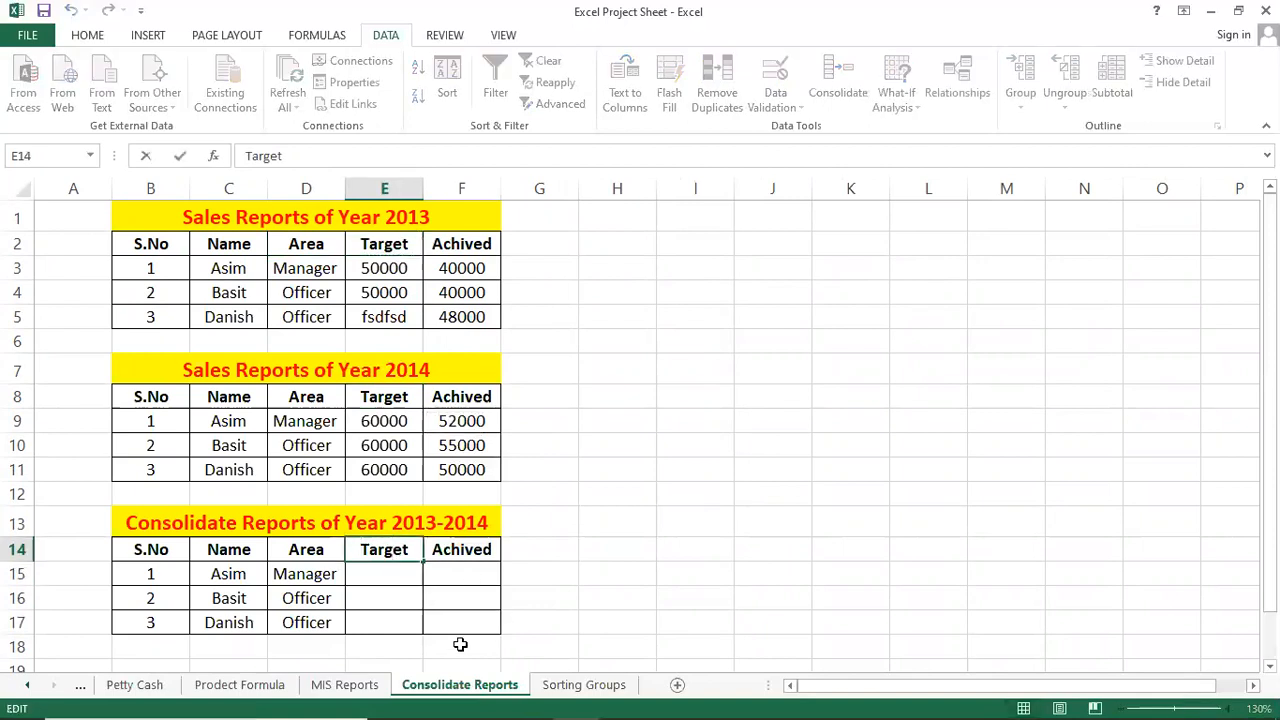
{"action": "key", "text": "Return"}
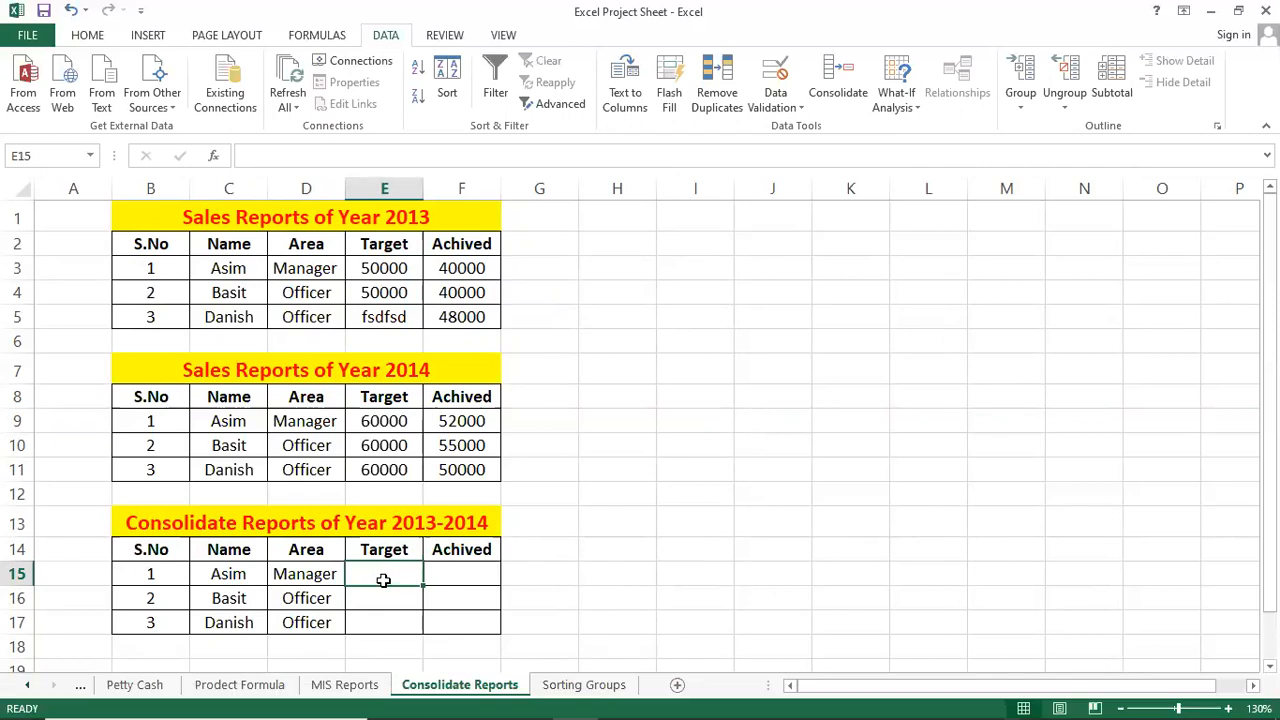
{"action": "double_click", "coordinate": [388, 40]}
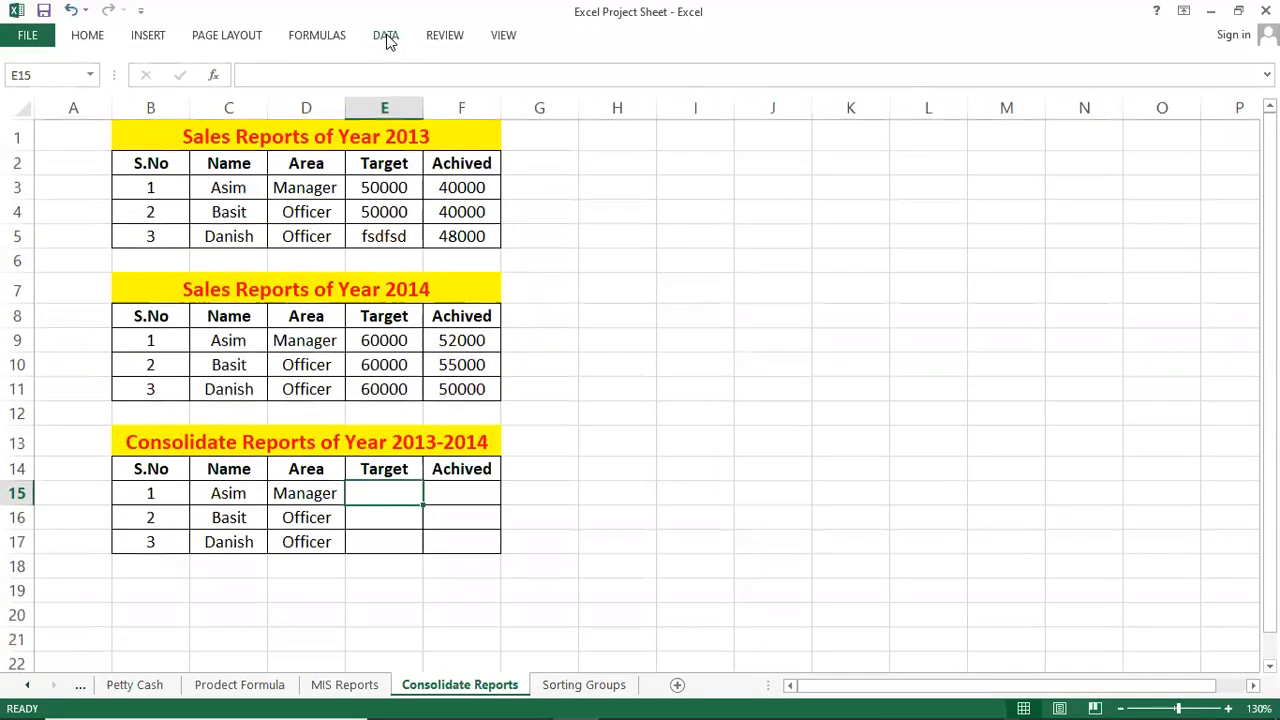
{"action": "left_click", "coordinate": [388, 40]}
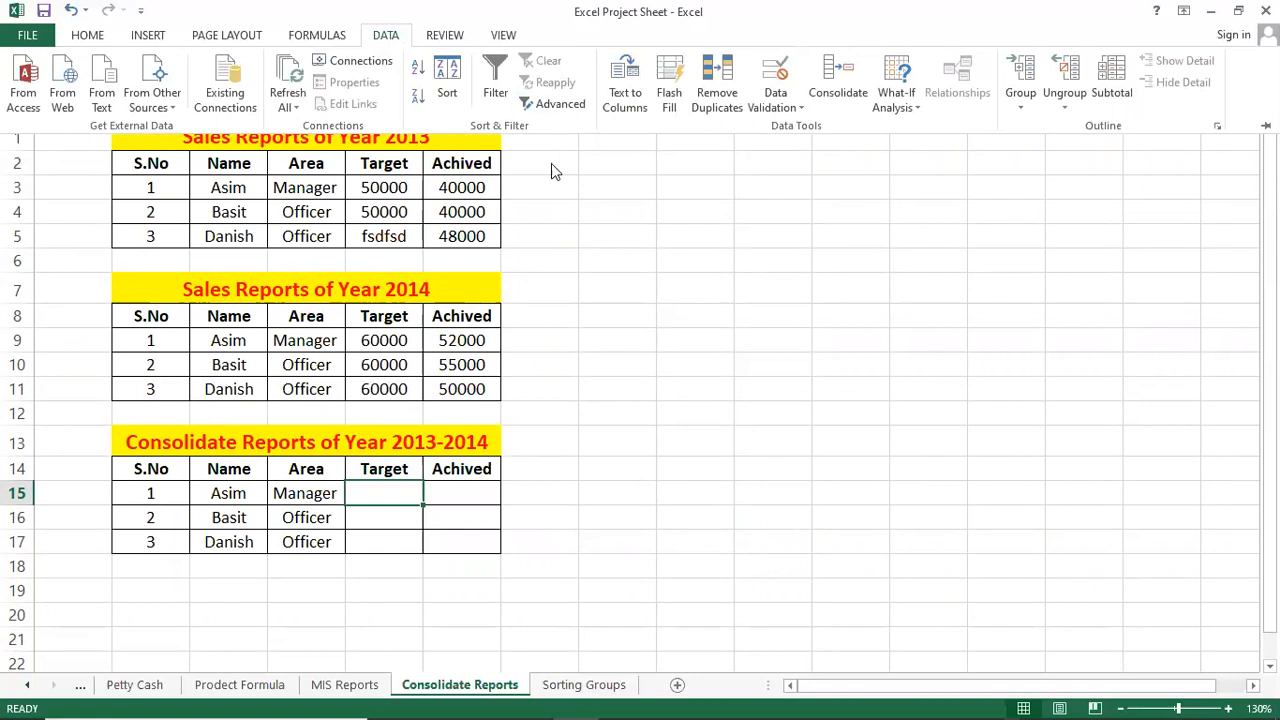
{"action": "left_click", "coordinate": [651, 254]}
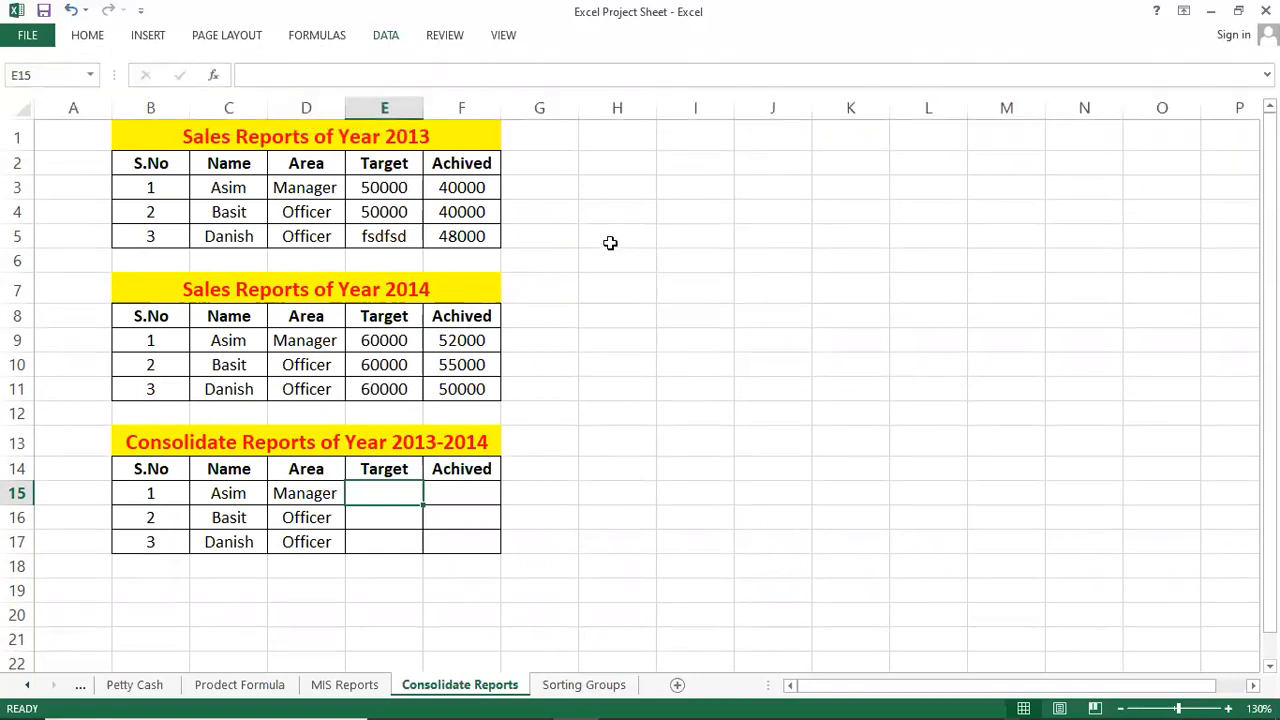
{"action": "key", "text": "ctrl+F1"}
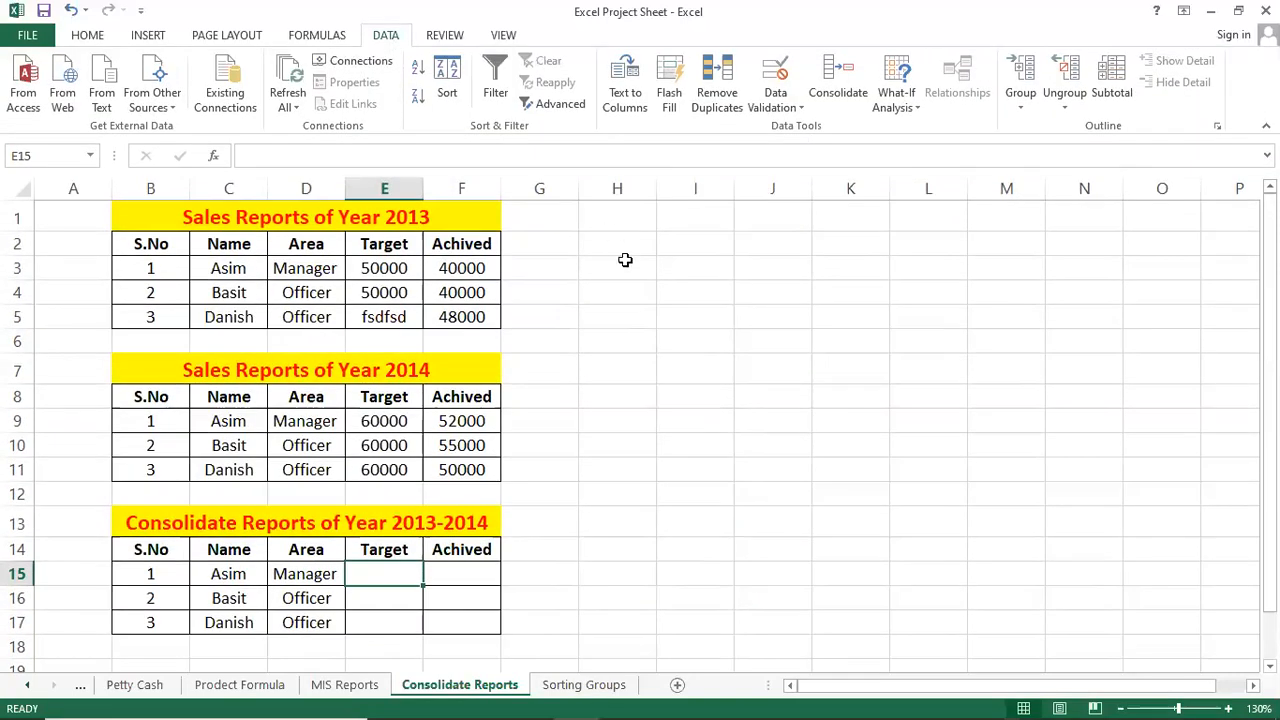
{"action": "left_click", "coordinate": [623, 262]}
{"action": "key", "text": "ctrl+F1"}
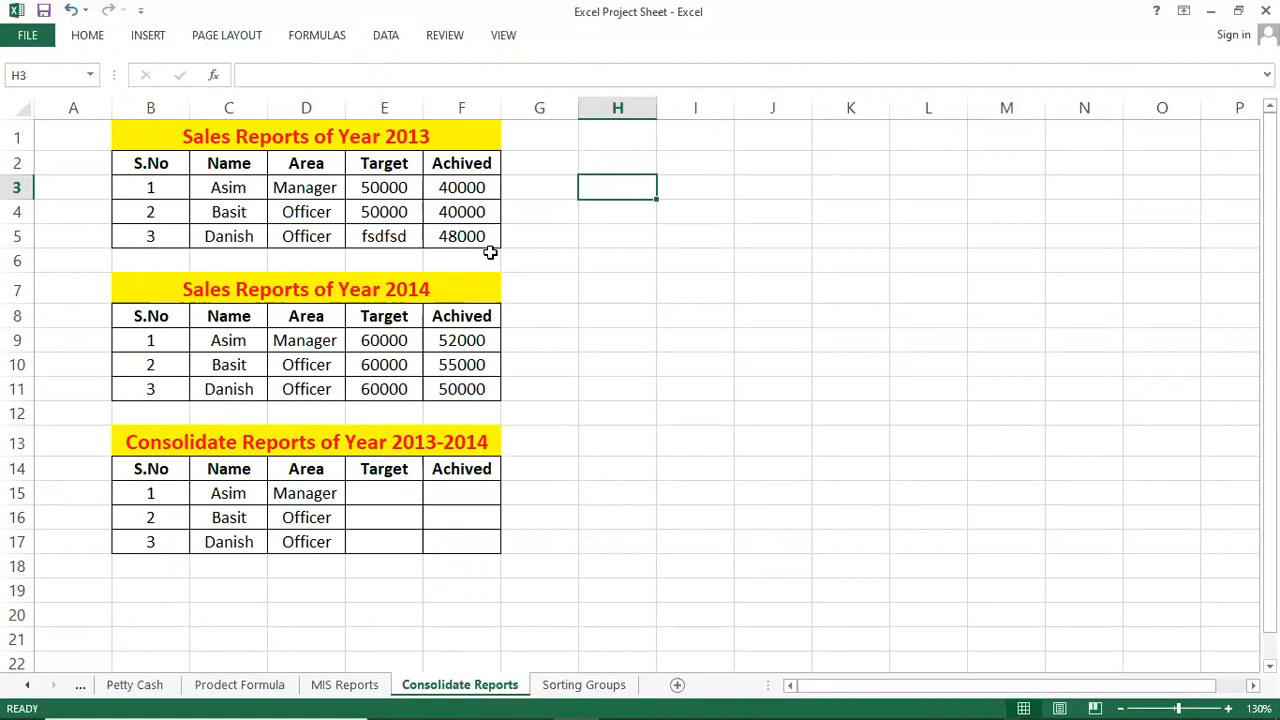
{"action": "key", "text": "ctrl+F1"}
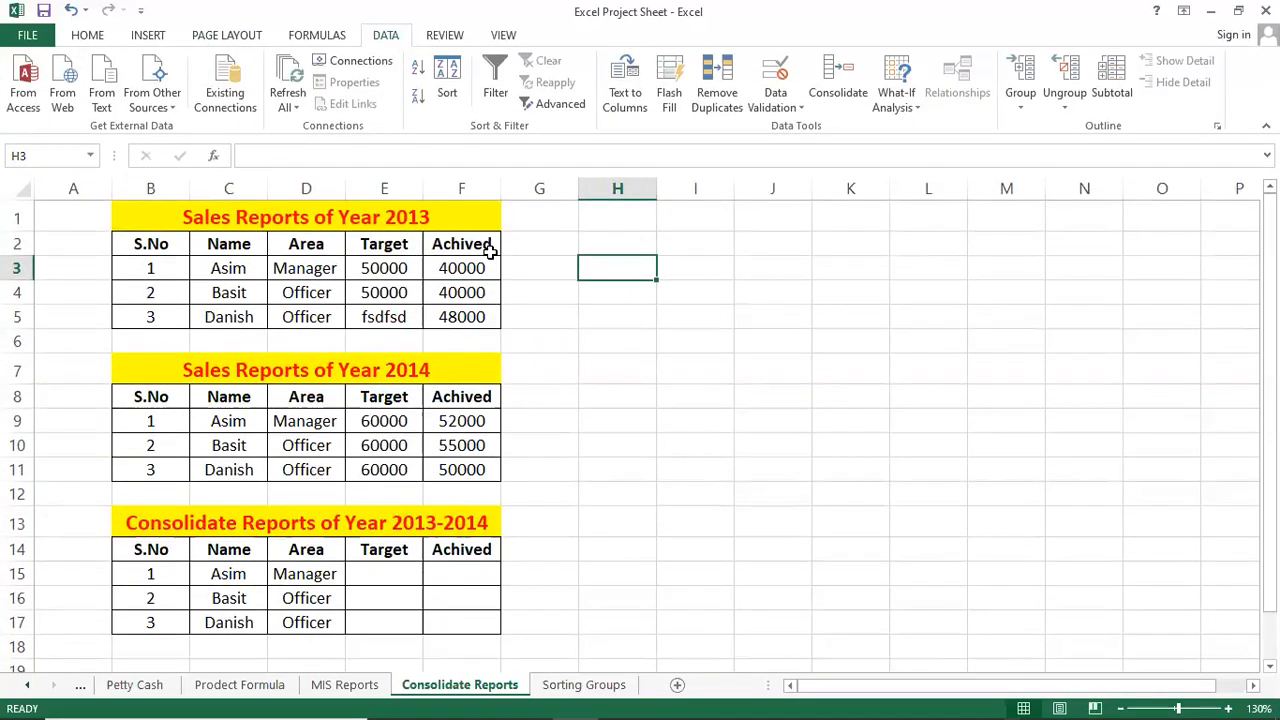
{"action": "left_click", "coordinate": [550, 248]}
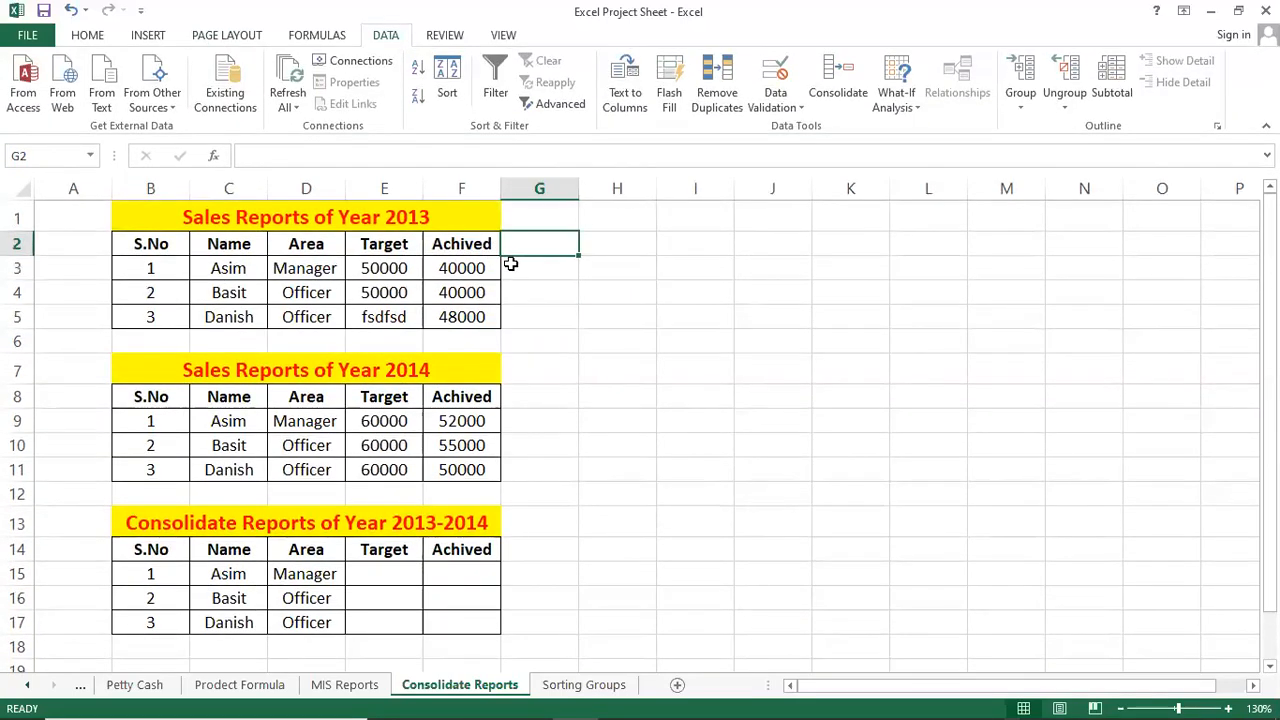
{"action": "left_click", "coordinate": [375, 568]}
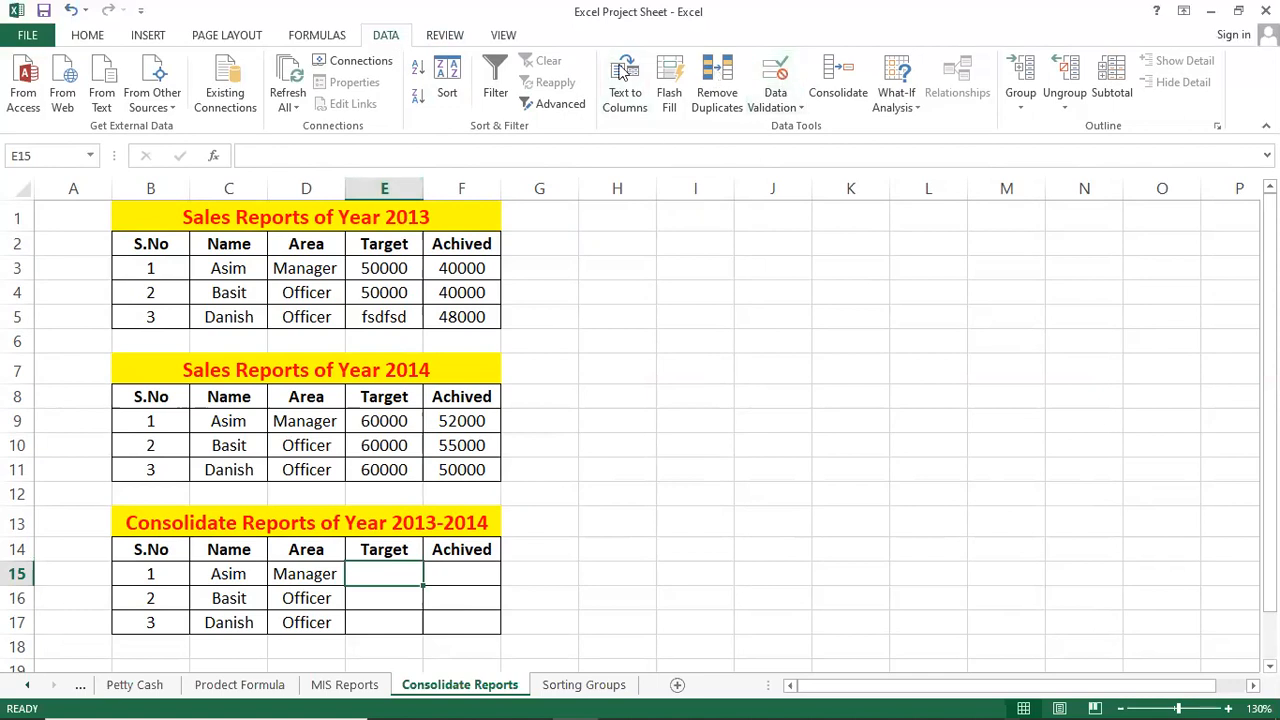
Open Data > Consolidate, remove both old source references and keep Sum as the function.
{"action": "left_click", "coordinate": [833, 97]}
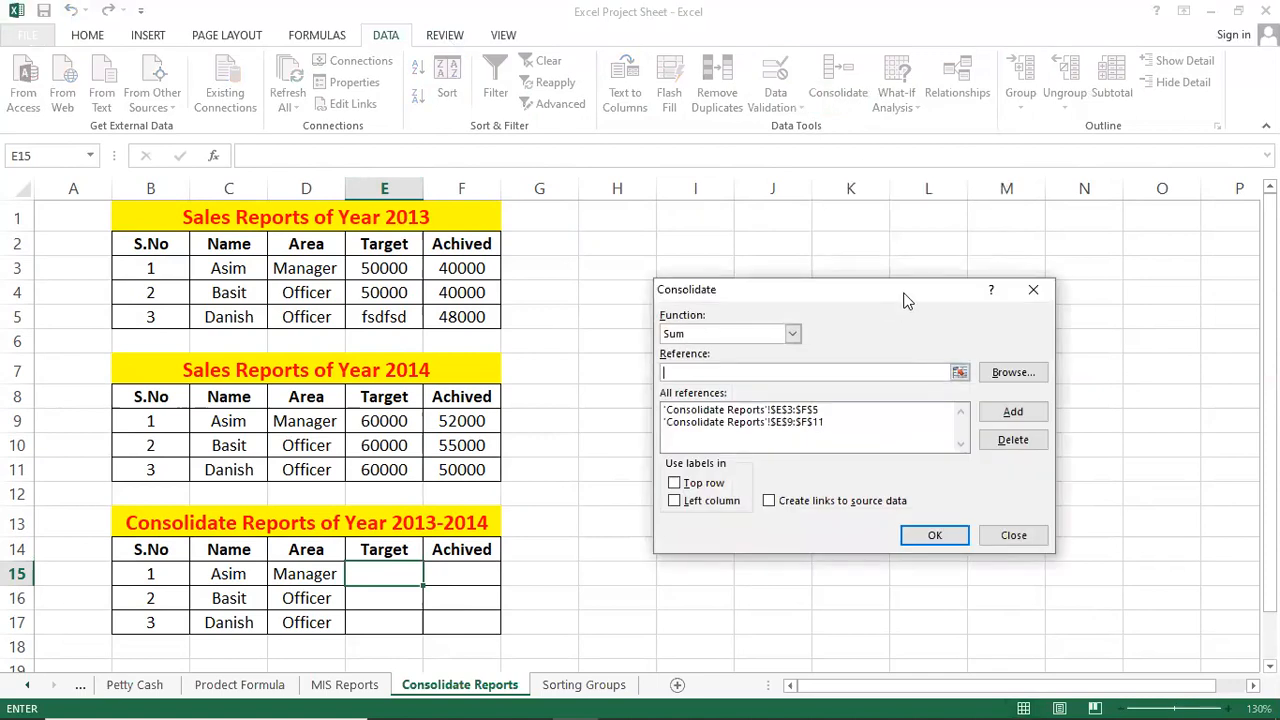
{"action": "left_click_drag", "start_coordinate": [905, 300], "coordinate": [859, 323]}
{"action": "left_click", "coordinate": [760, 437]}
{"action": "left_click", "coordinate": [967, 463]}
{"action": "left_click", "coordinate": [750, 436]}
{"action": "left_click", "coordinate": [967, 463]}
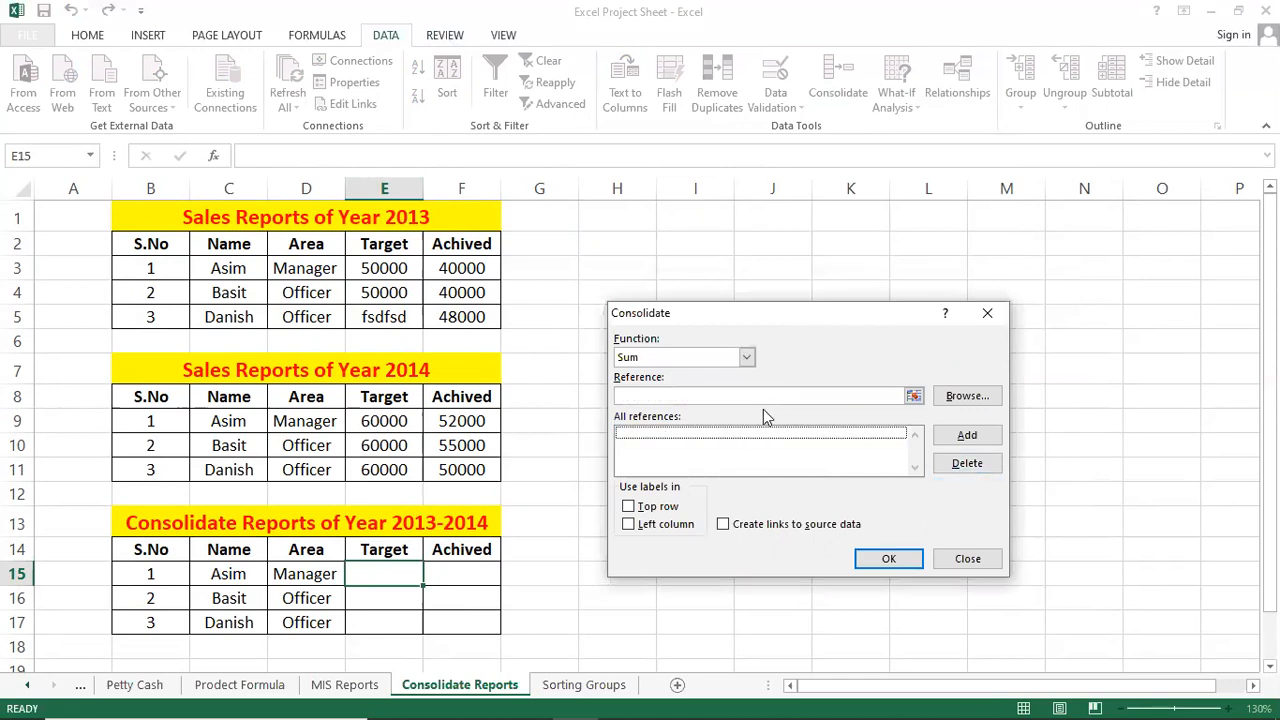
{"action": "left_click", "coordinate": [754, 396]}
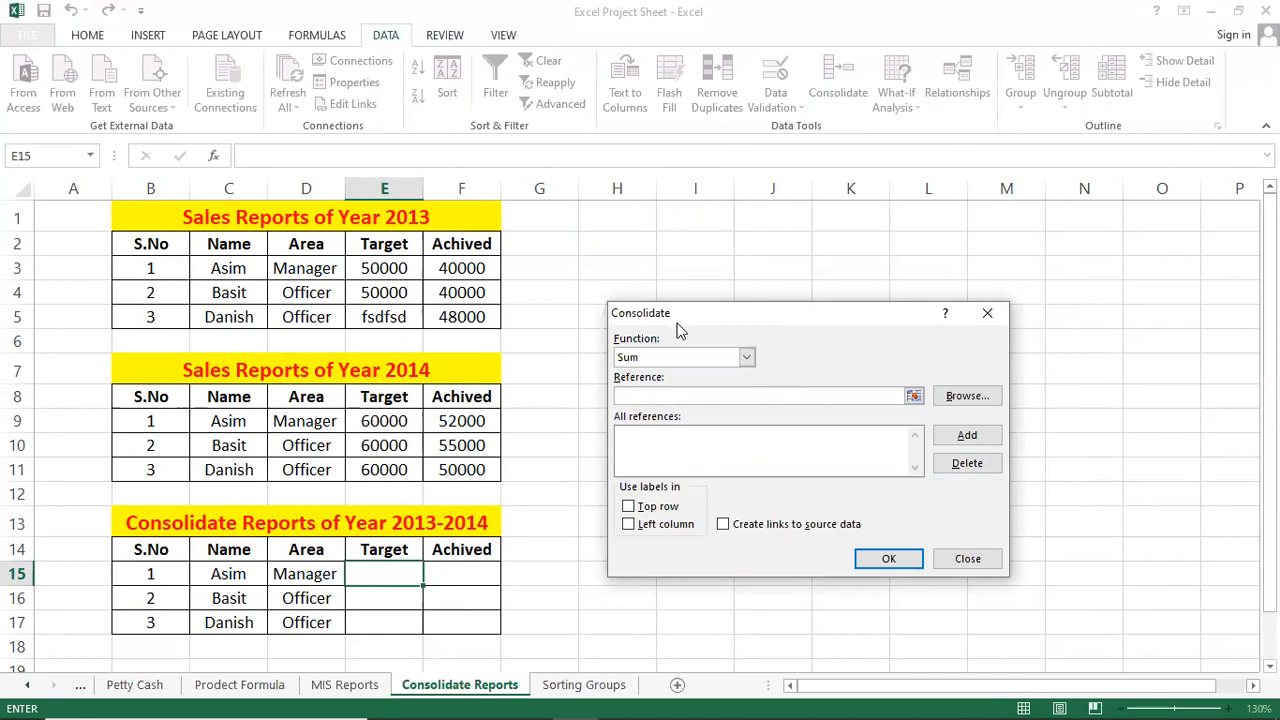
{"action": "left_click", "coordinate": [747, 358]}
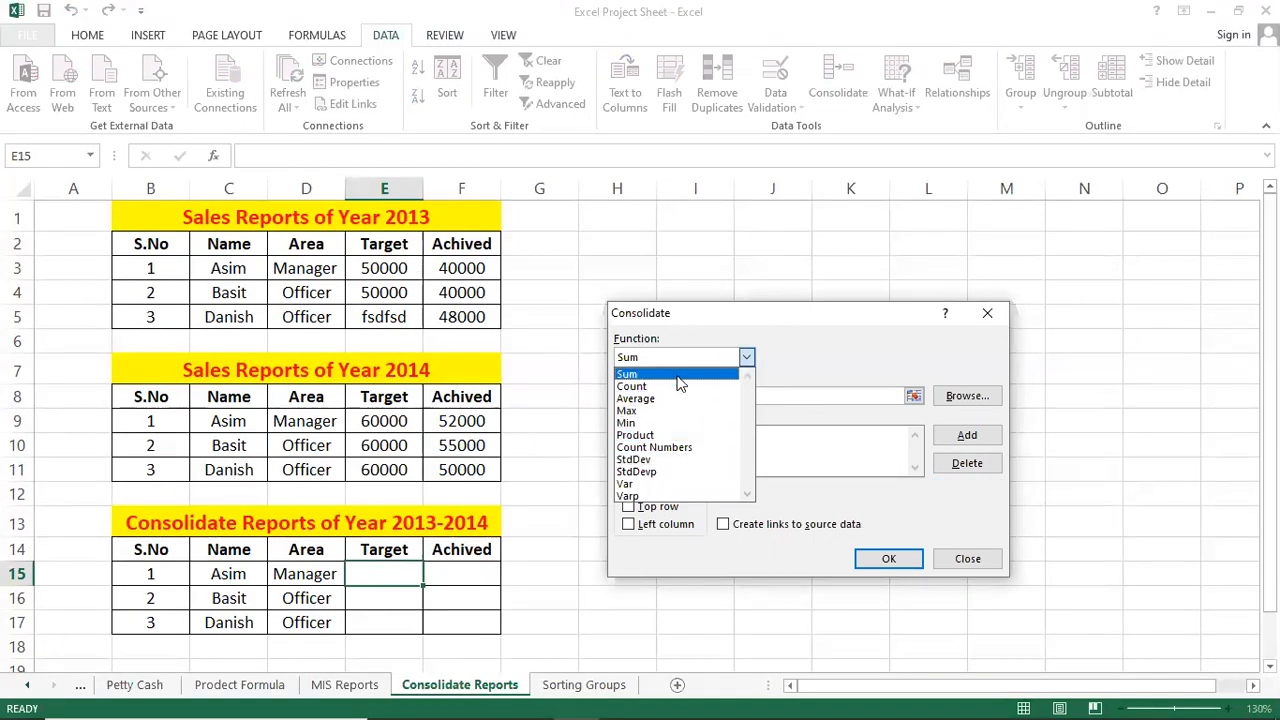
{"action": "left_click", "coordinate": [705, 374]}
Add the 2013 range E3:F5 and the 2014 range E9:F11 as consolidation references.
{"action": "left_click_drag", "start_coordinate": [720, 315], "coordinate": [776, 291]}
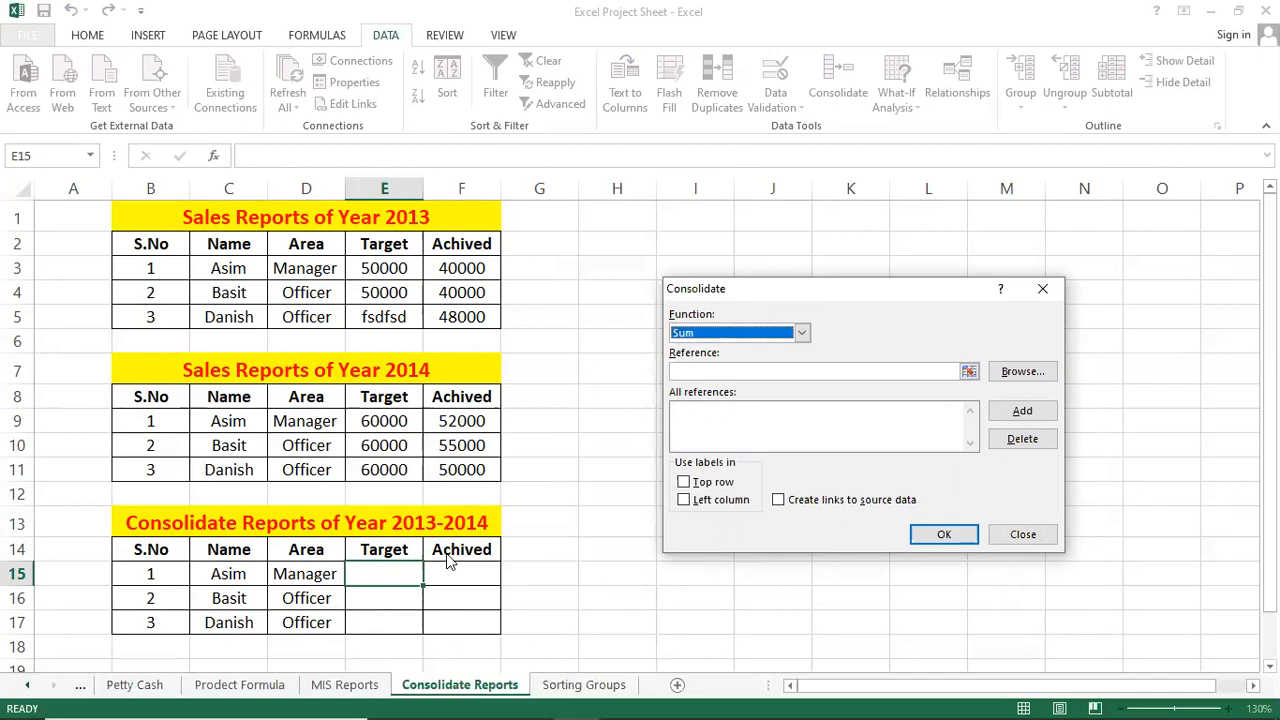
{"action": "left_click", "coordinate": [689, 370]}
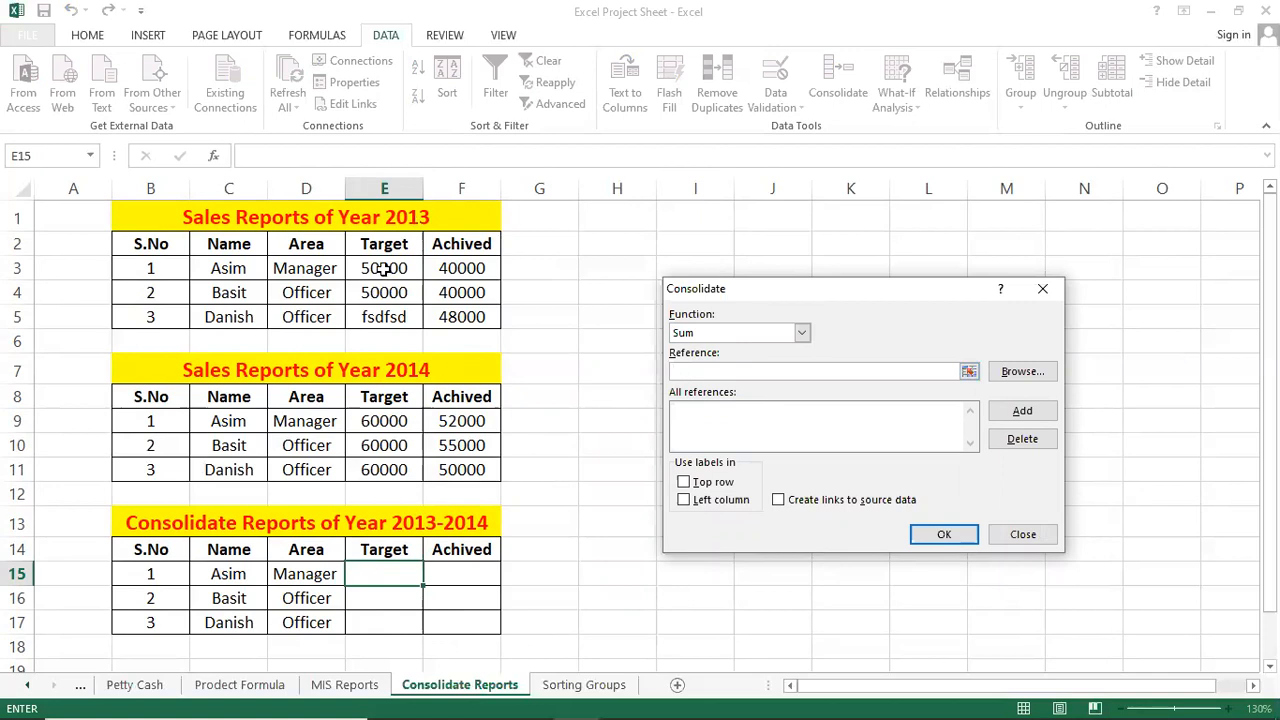
{"action": "left_click_drag", "start_coordinate": [384, 268], "coordinate": [471, 317]}
{"action": "left_click", "coordinate": [1026, 414]}
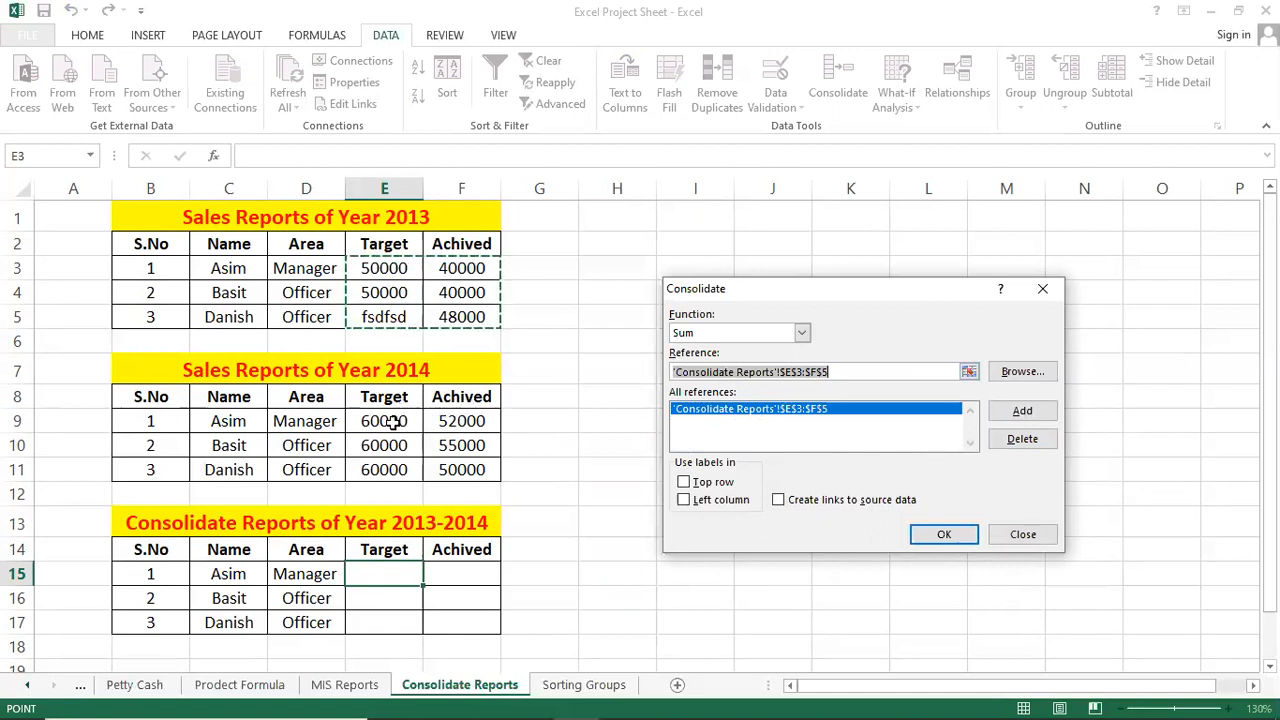
{"action": "left_click_drag", "start_coordinate": [390, 420], "coordinate": [478, 465]}
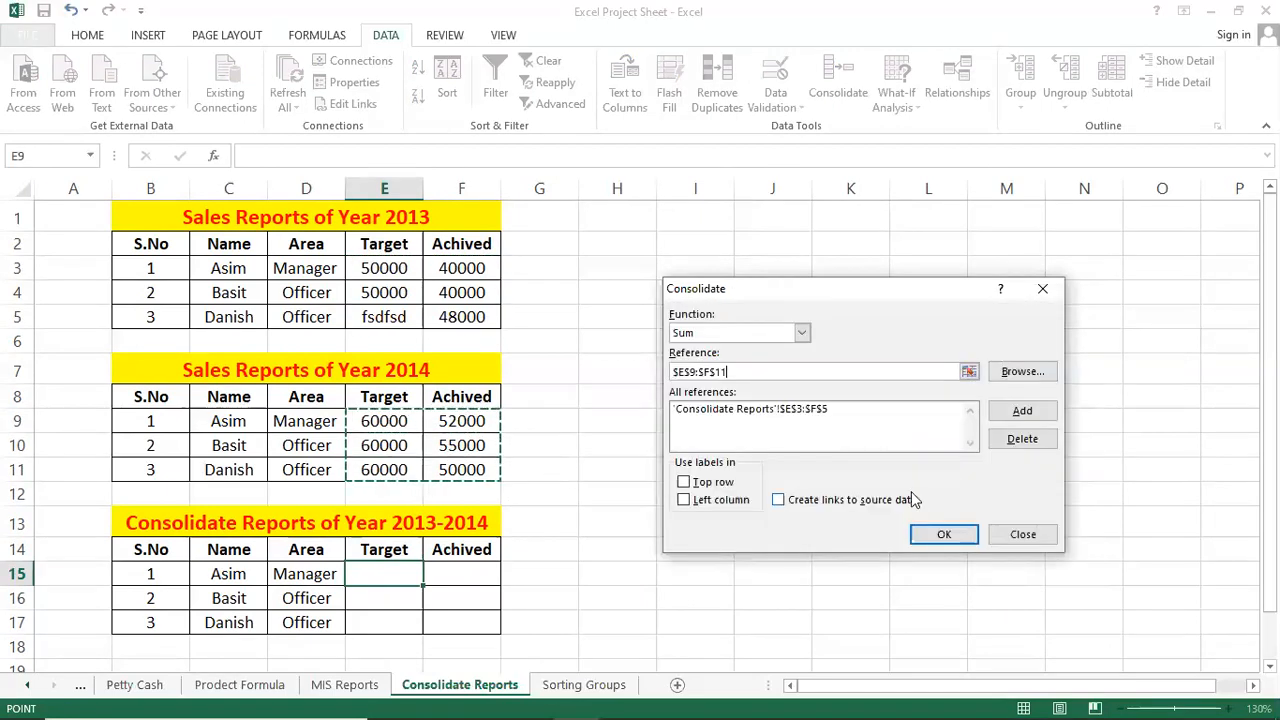
{"action": "left_click", "coordinate": [1021, 411]}
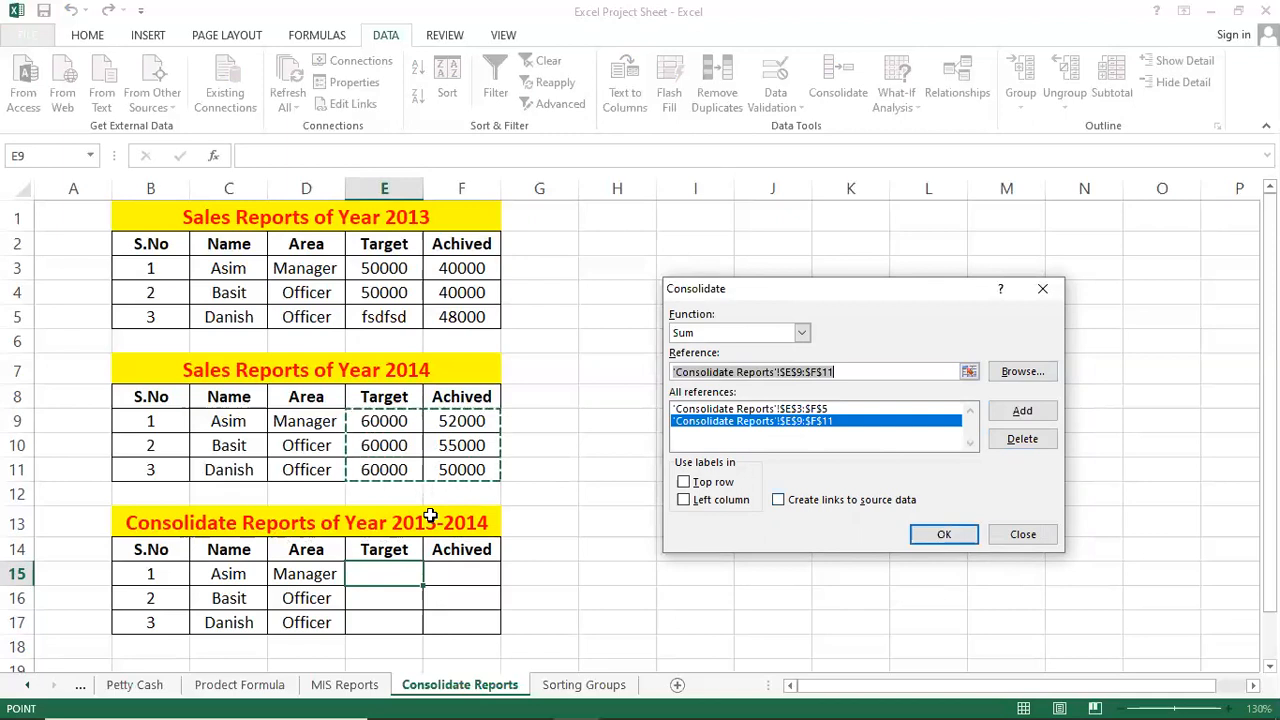
{"action": "left_click", "coordinate": [943, 534]}
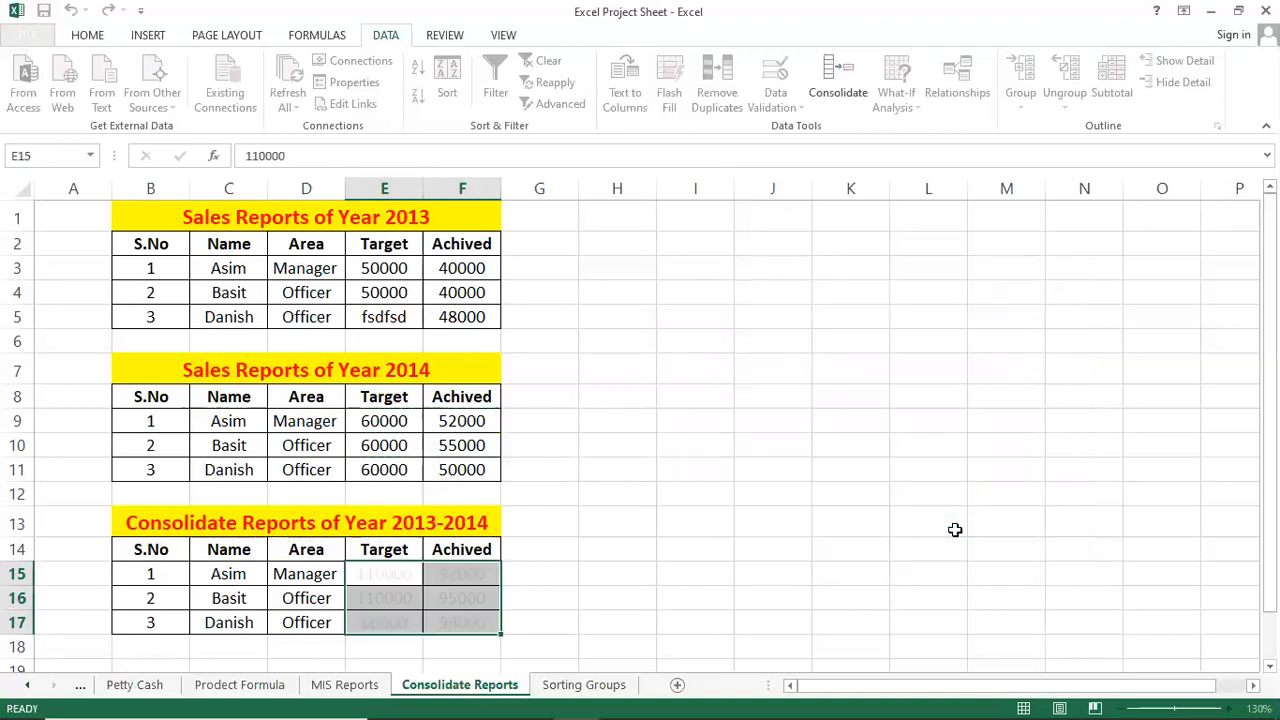
{"action": "left_click", "coordinate": [510, 555]}
{"action": "left_click", "coordinate": [569, 514]}
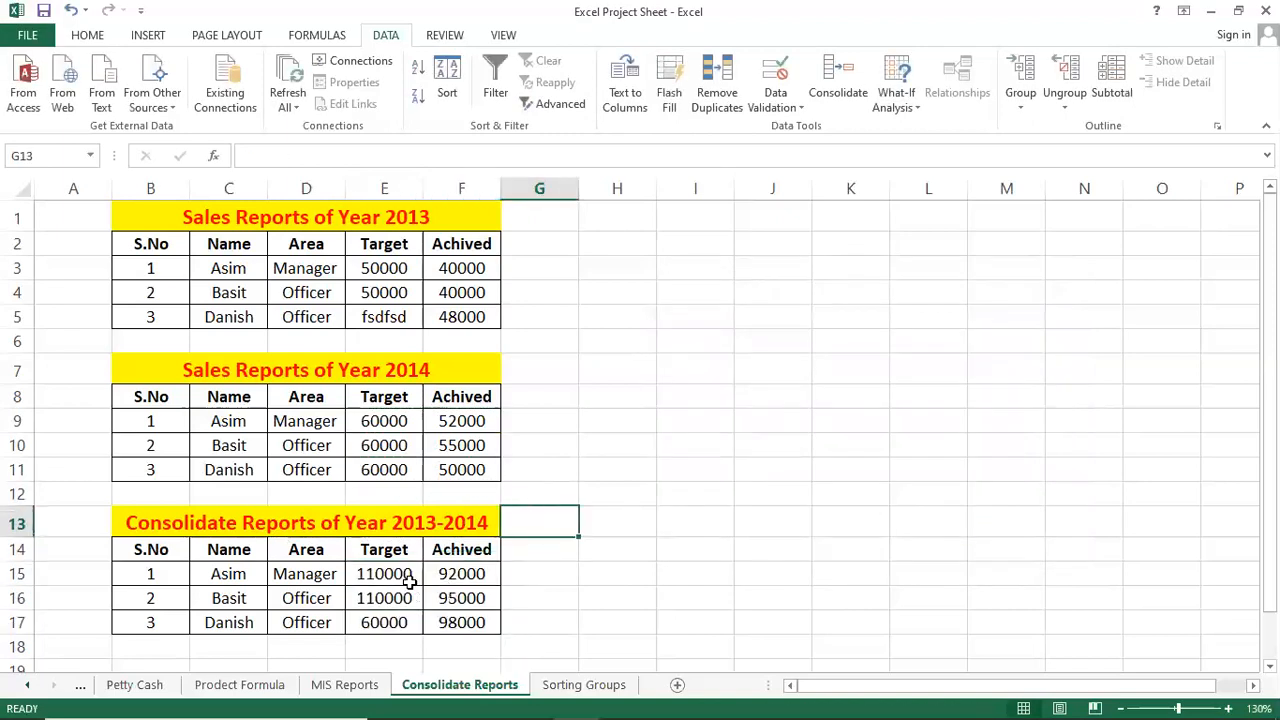
{"action": "left_click", "coordinate": [395, 268]}
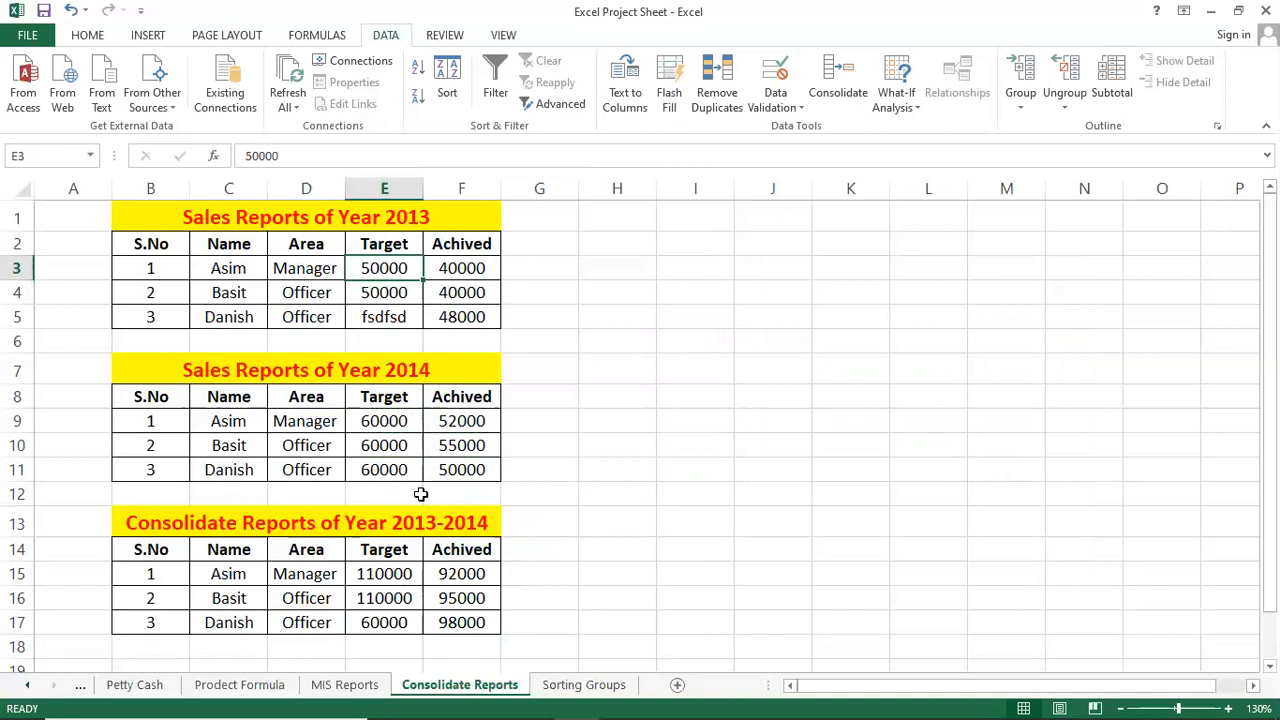
{"action": "left_click", "coordinate": [398, 423]}
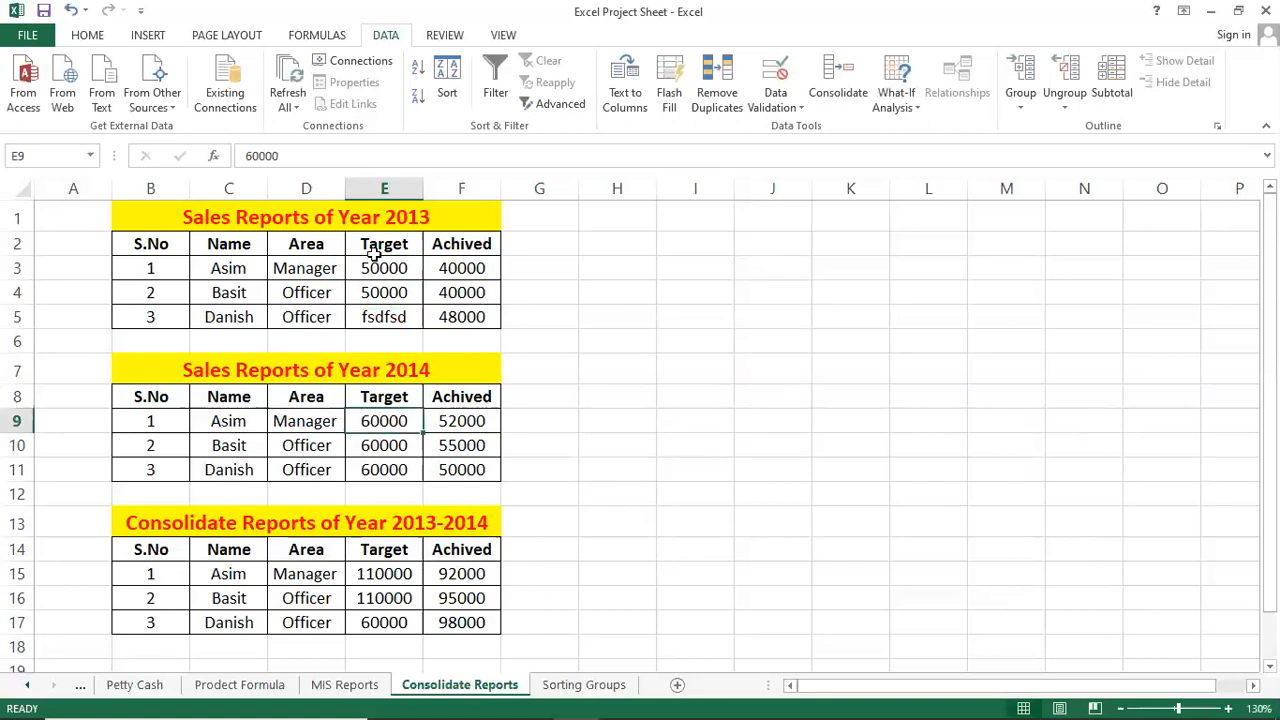
{"action": "left_click", "coordinate": [363, 570]}
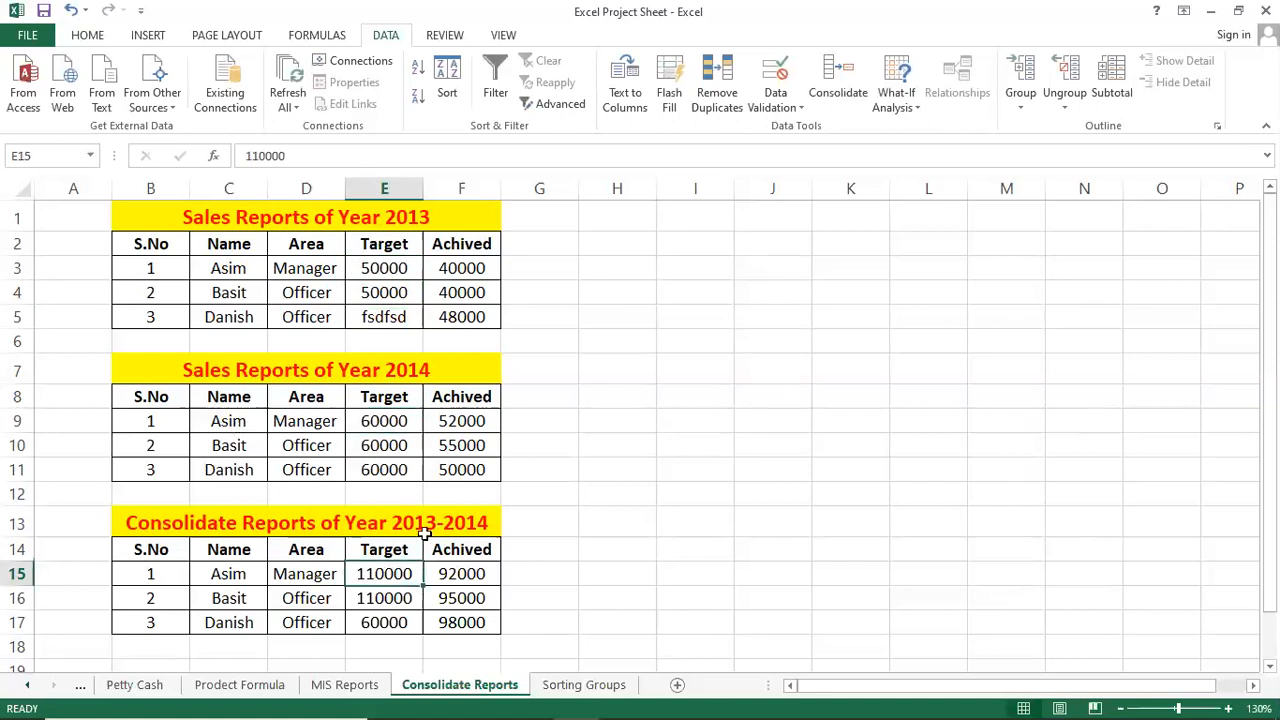
{"action": "left_click", "coordinate": [470, 280]}
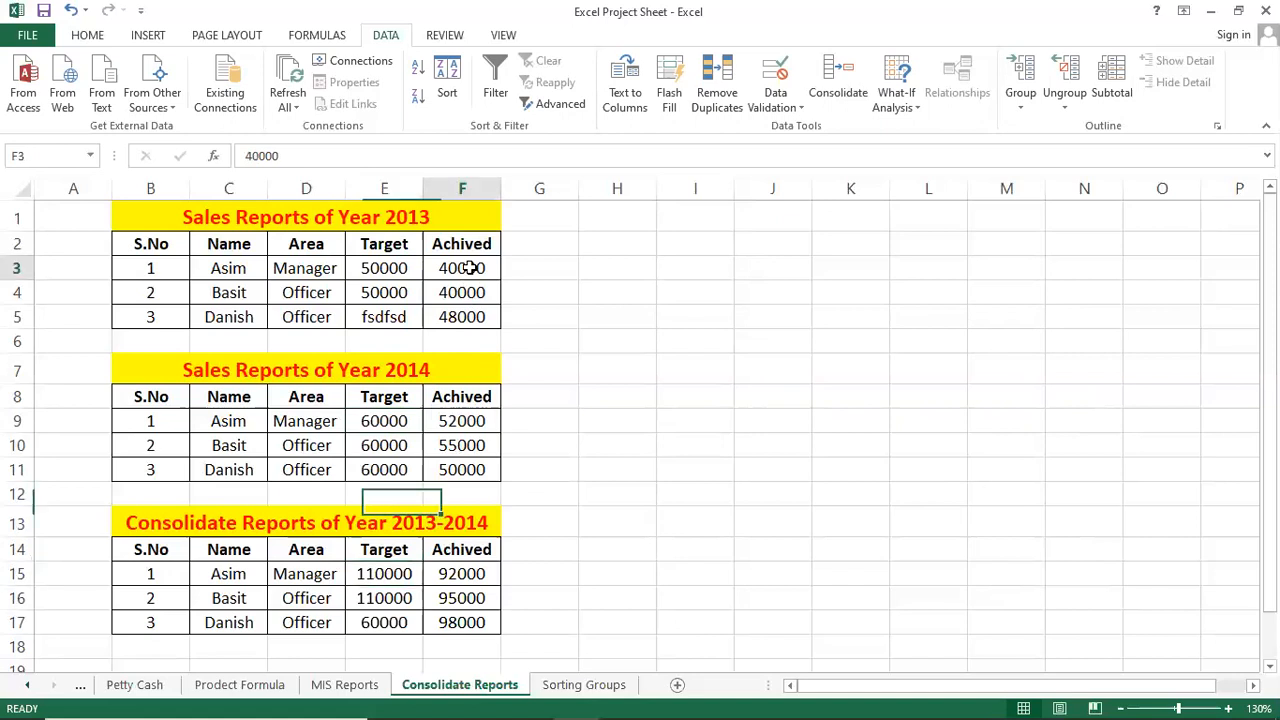
{"action": "left_click", "coordinate": [466, 572]}
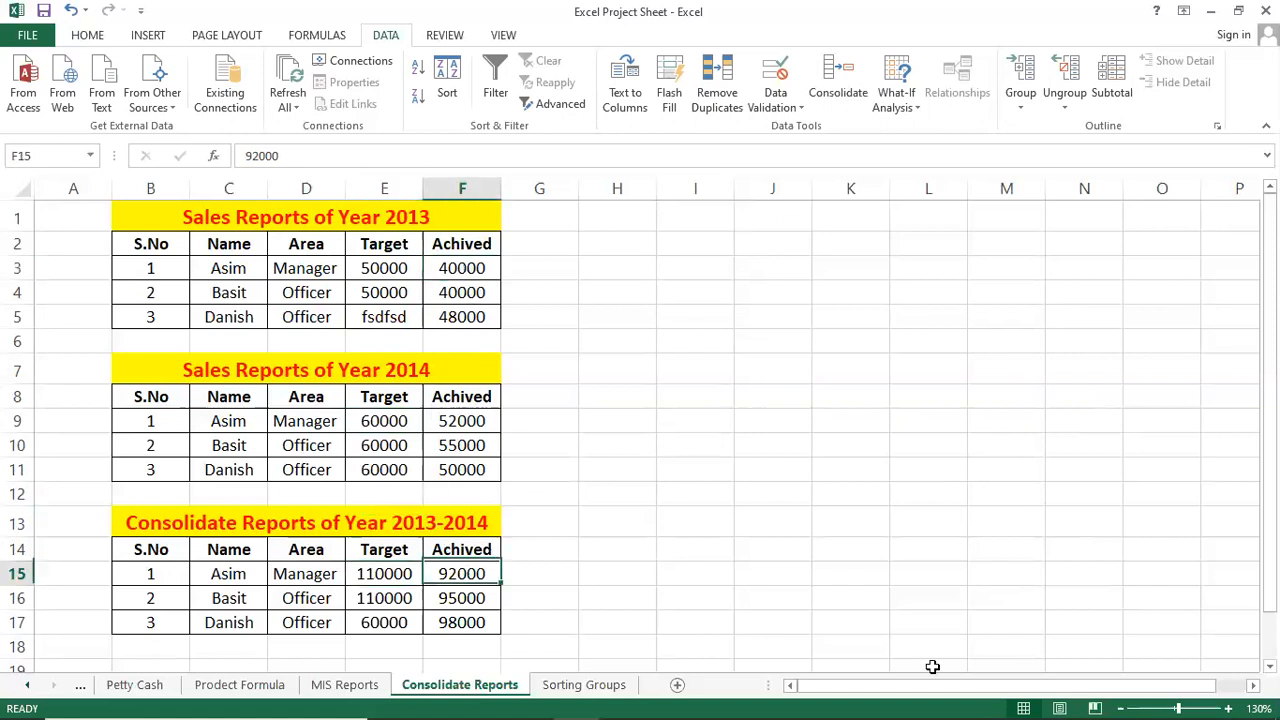
{"action": "left_click", "coordinate": [469, 414]}
{"action": "left_click", "coordinate": [470, 572]}
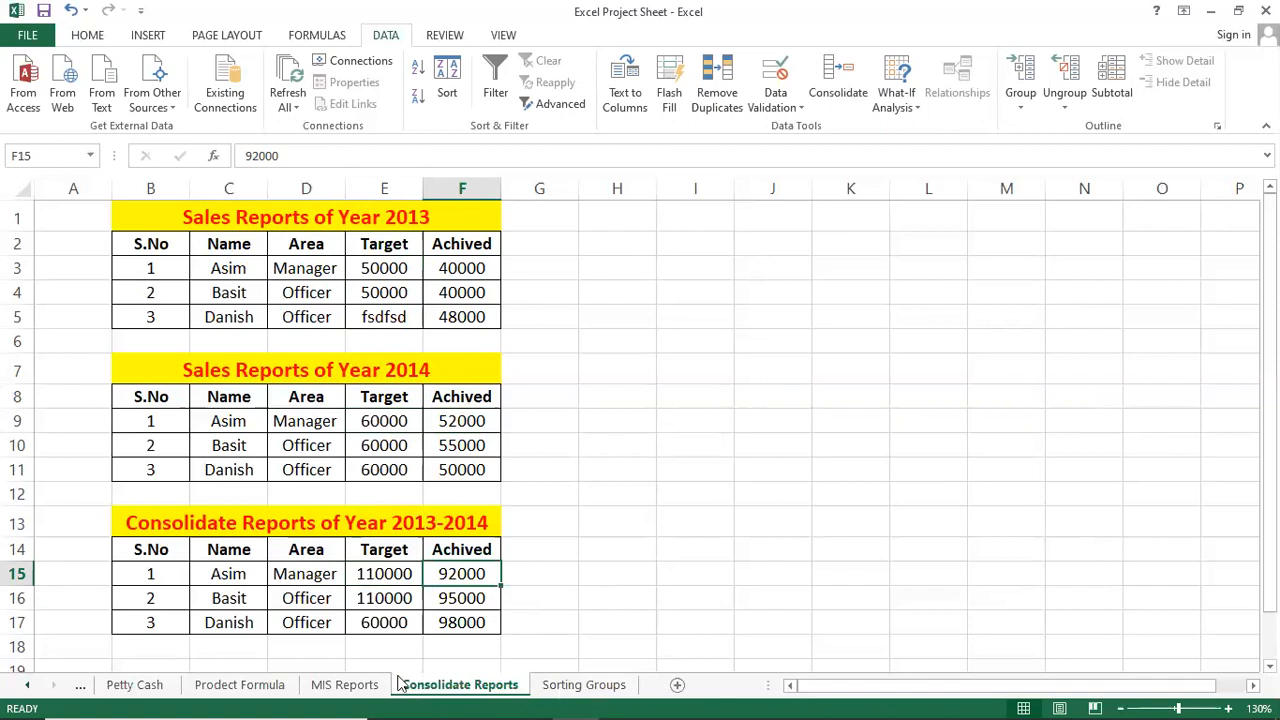
{"action": "left_click_drag", "start_coordinate": [368, 570], "coordinate": [445, 612]}
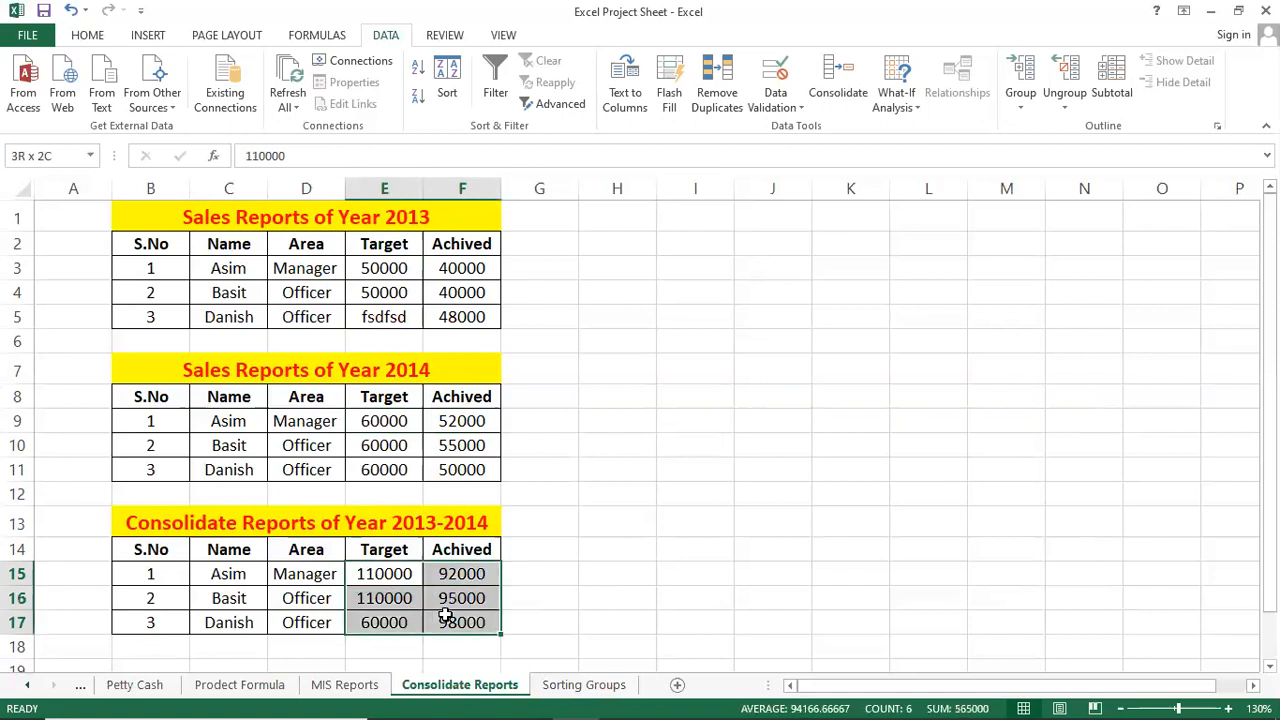
Clear the consolidated values in E15:F17 and reselect E15 as the destination.
{"action": "key", "text": "Delete"}
{"action": "left_click", "coordinate": [362, 286]}
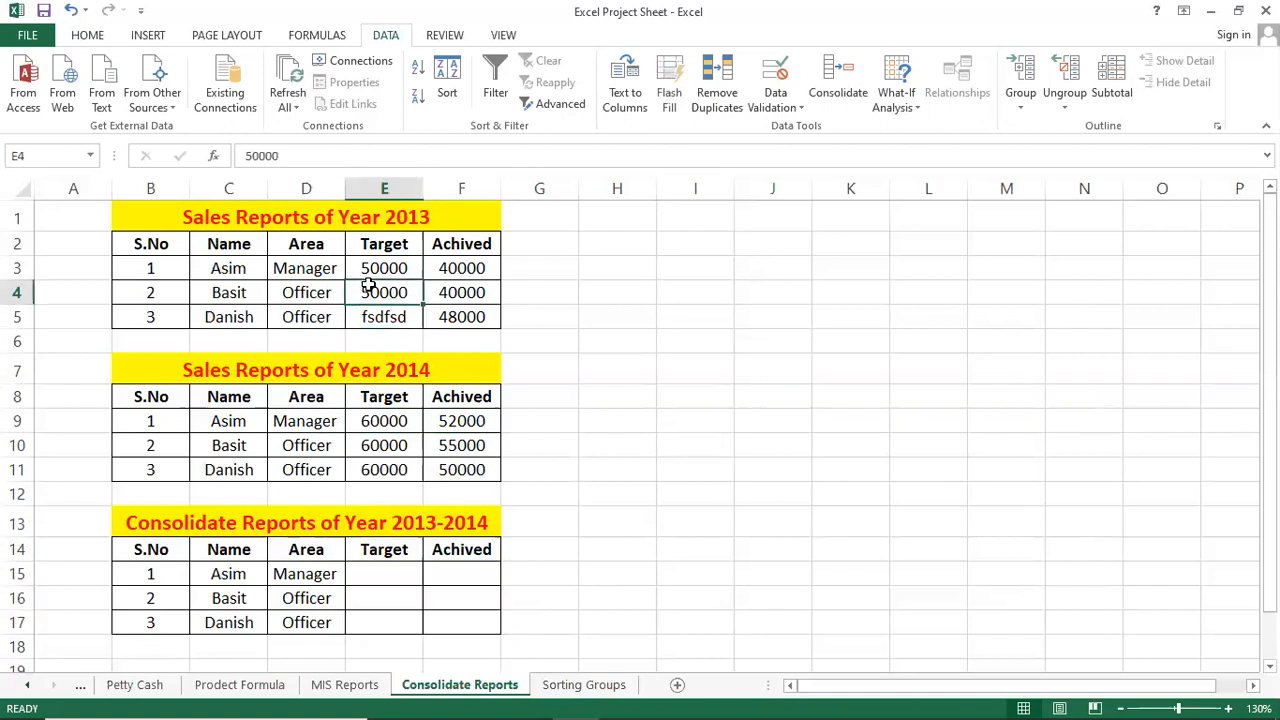
{"action": "left_click", "coordinate": [380, 420]}
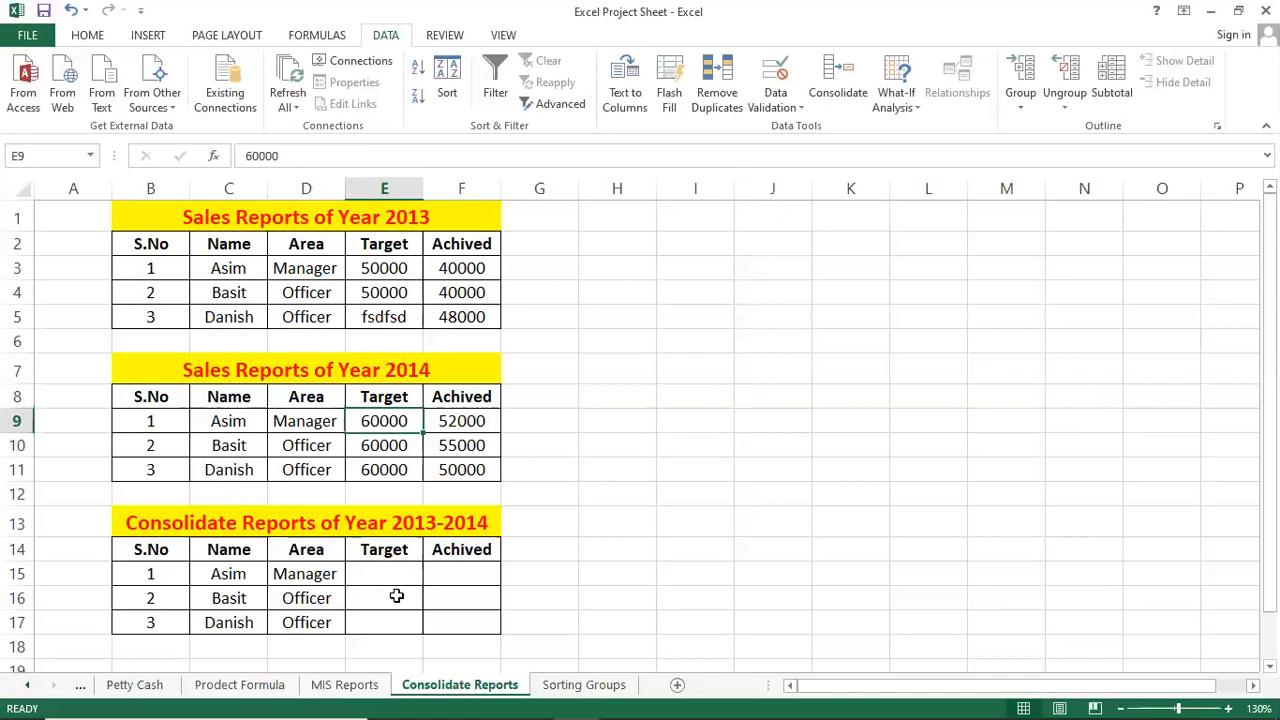
{"action": "left_click", "coordinate": [401, 572]}
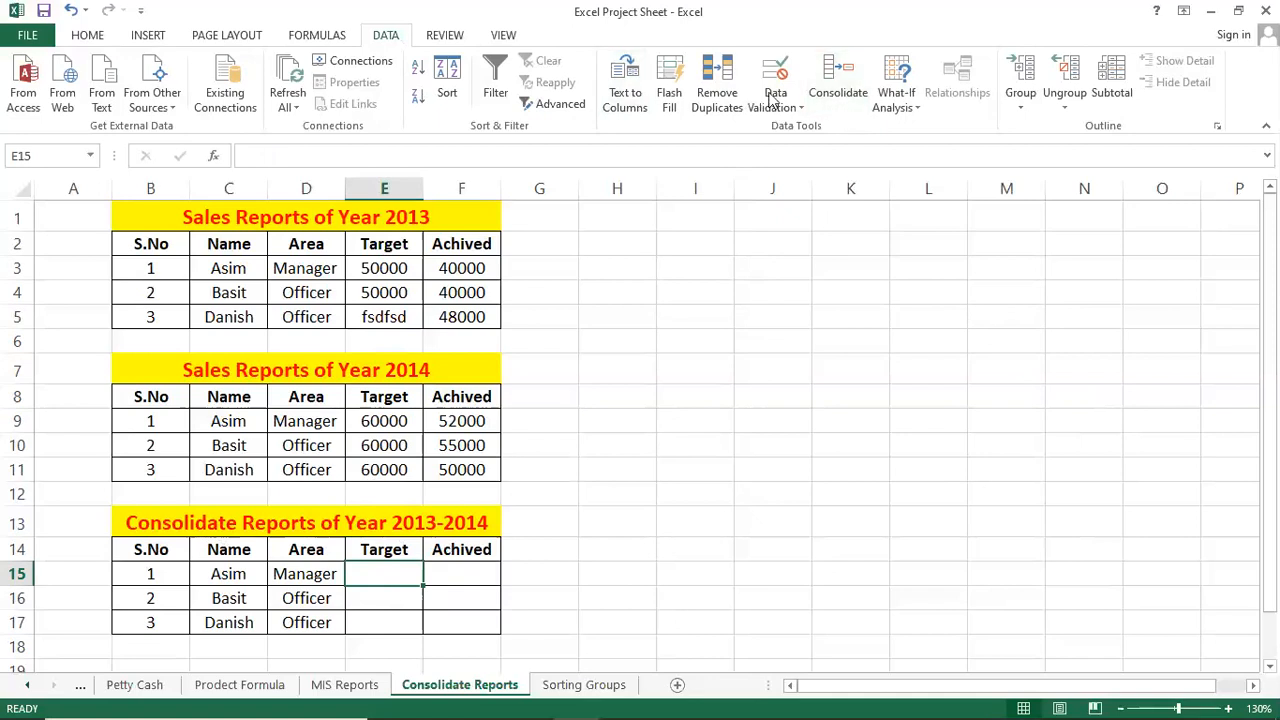
Reopen Data > Consolidate and remove both existing source references.
{"action": "left_click", "coordinate": [838, 94]}
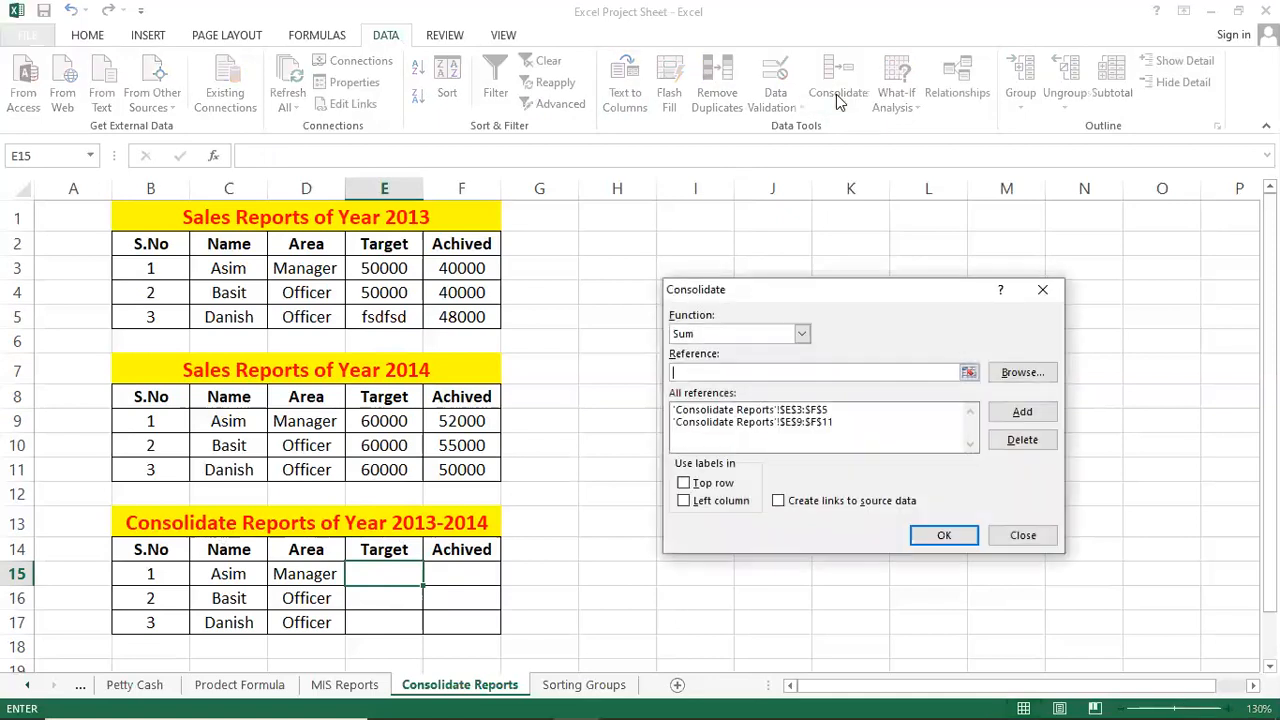
{"action": "left_click", "coordinate": [820, 422]}
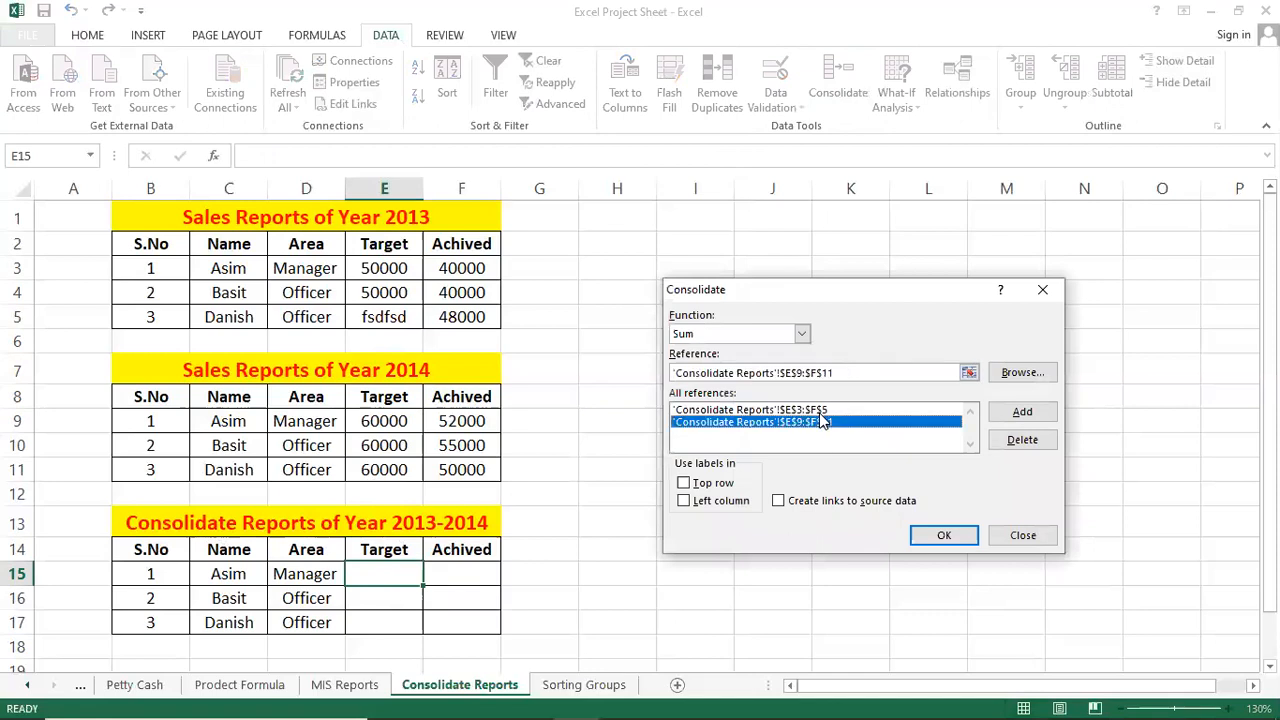
{"action": "left_click", "coordinate": [1022, 440]}
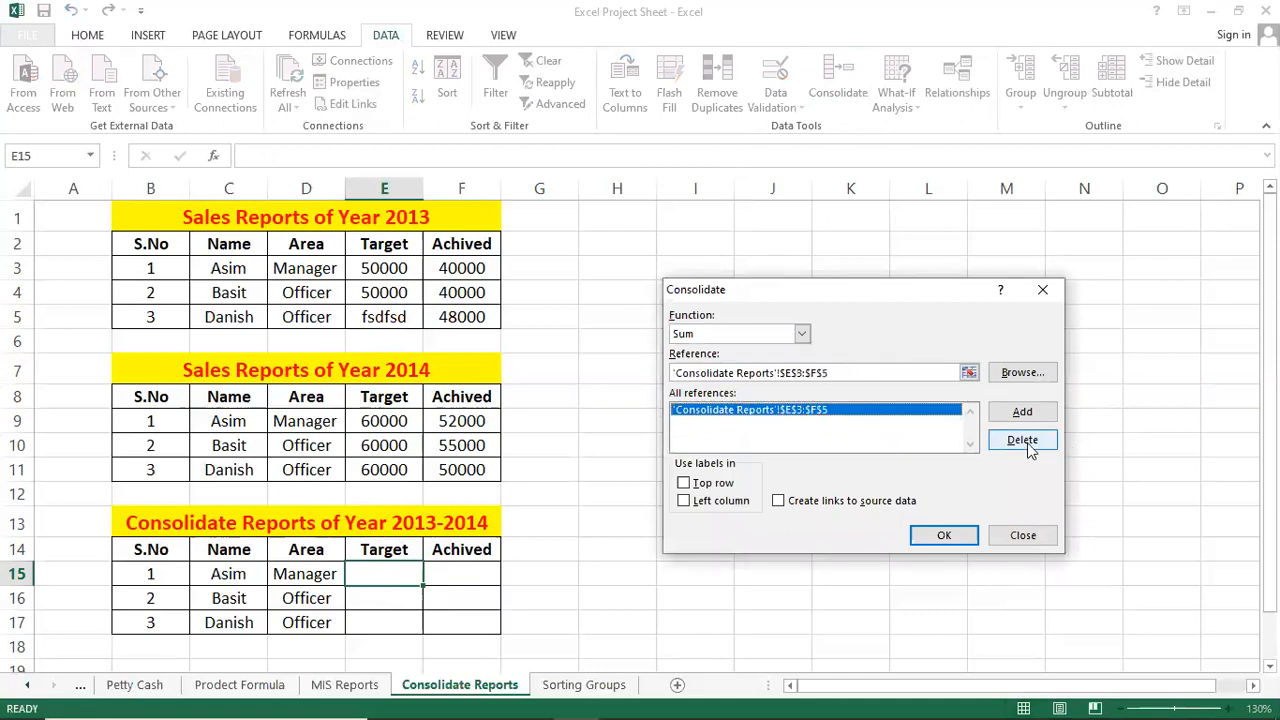
{"action": "left_click", "coordinate": [1022, 440]}
Add E3:F5 and E9:F11 as references and run the Sum consolidation into E15:F17.
{"action": "left_click", "coordinate": [755, 371]}
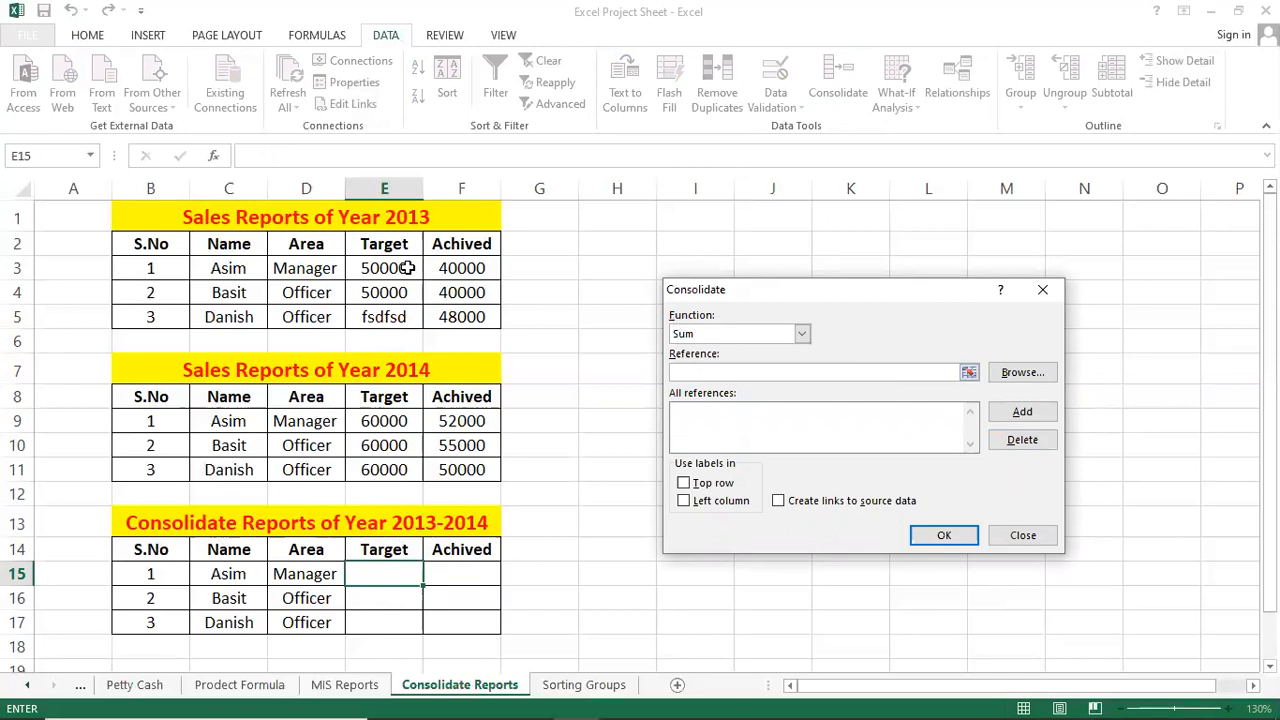
{"action": "left_click_drag", "start_coordinate": [391, 267], "coordinate": [474, 317]}
{"action": "left_click", "coordinate": [1010, 413]}
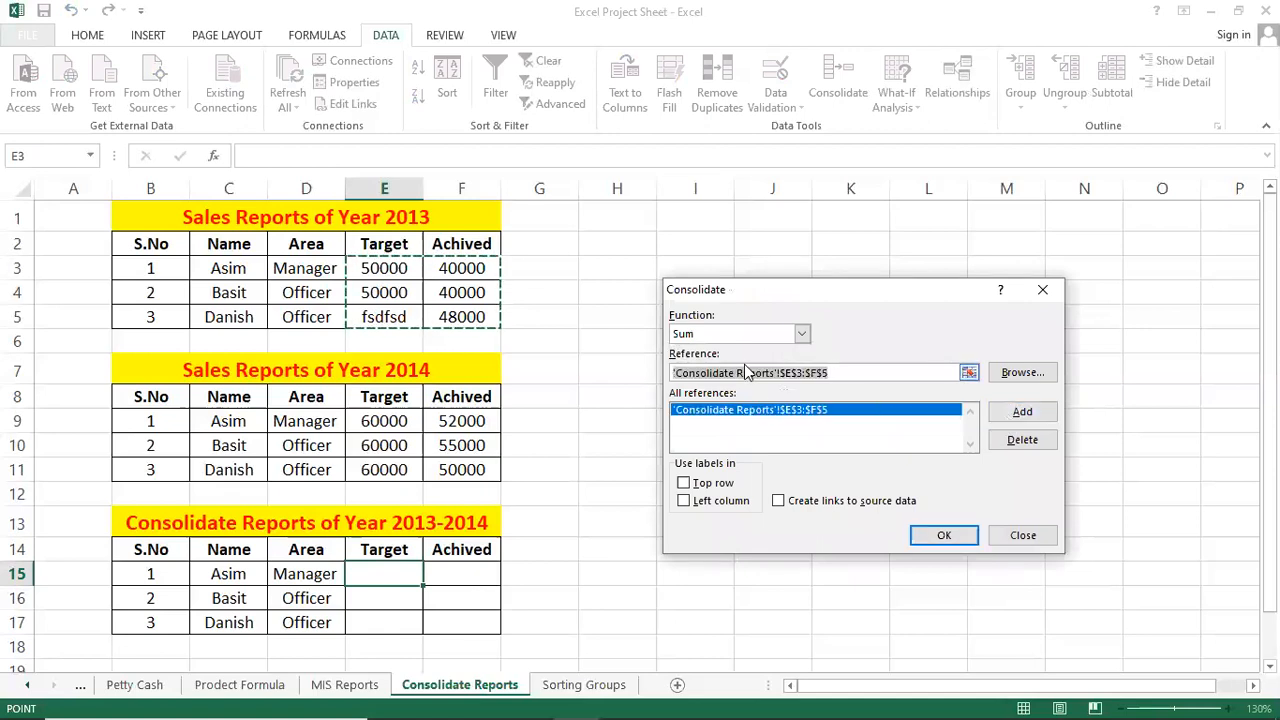
{"action": "key", "text": "BackSpace"}
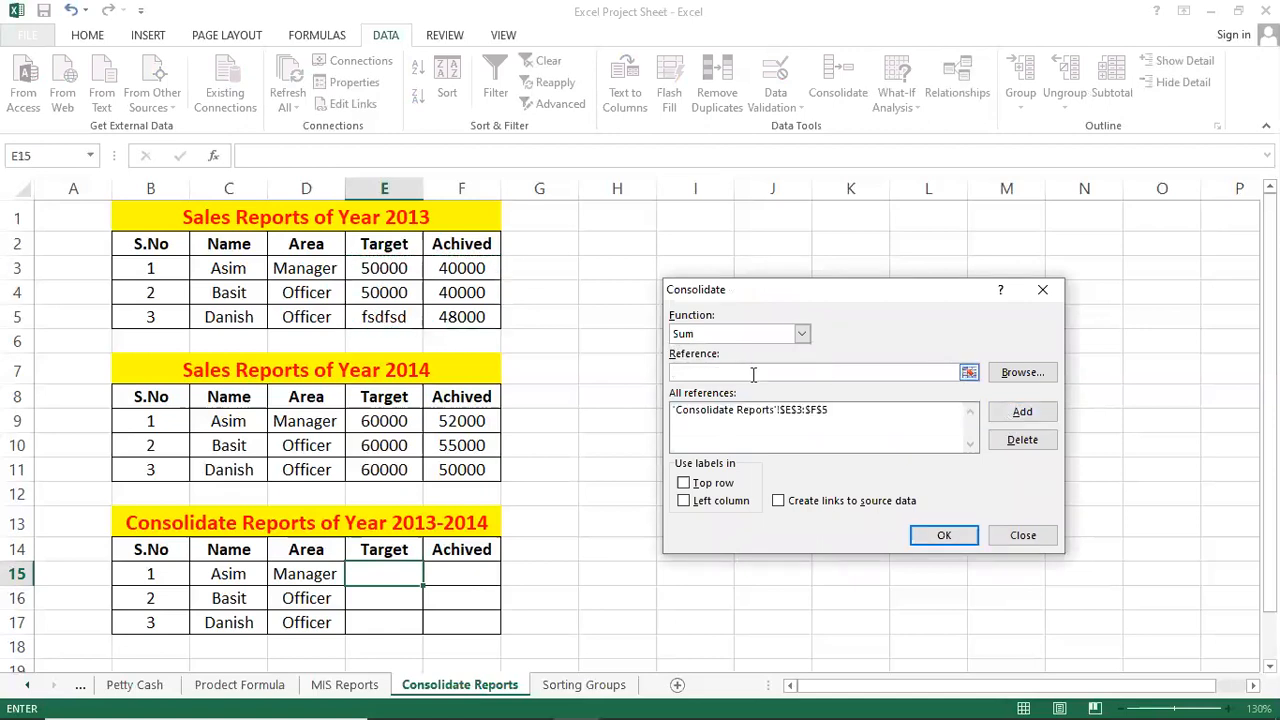
{"action": "left_click_drag", "start_coordinate": [400, 419], "coordinate": [457, 475]}
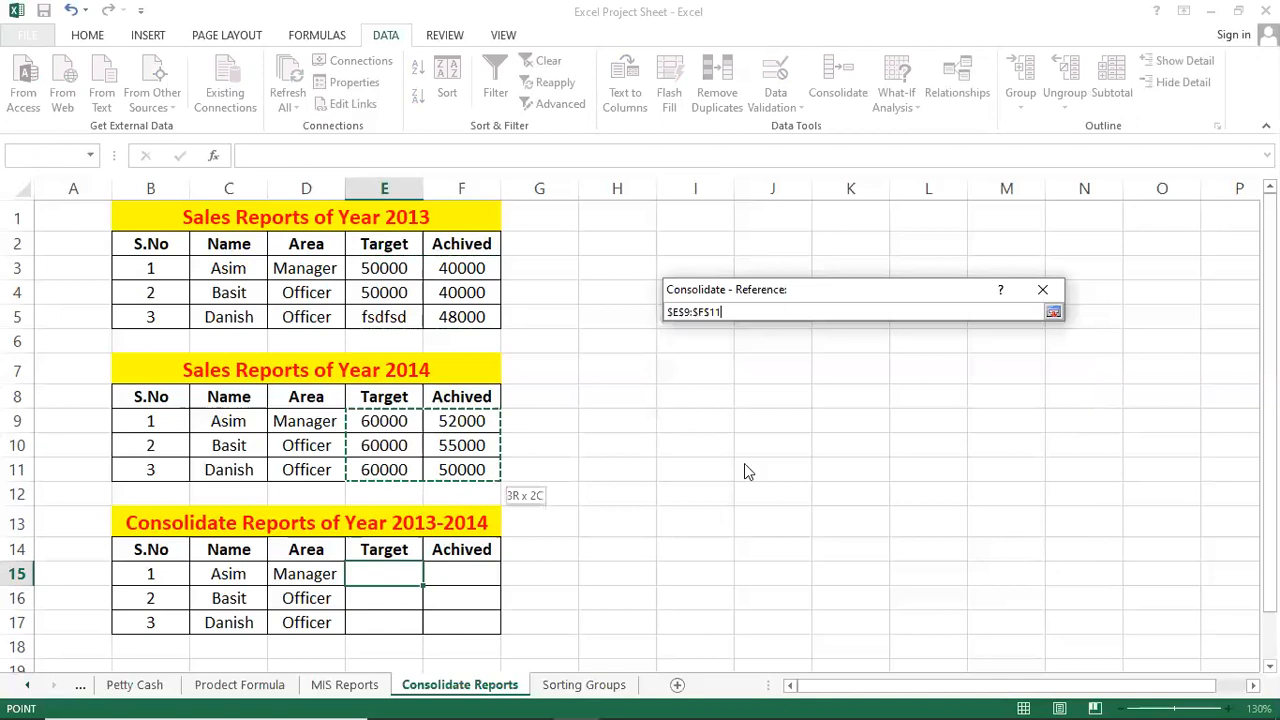
{"action": "left_click", "coordinate": [1020, 418]}
{"action": "left_click", "coordinate": [944, 535]}
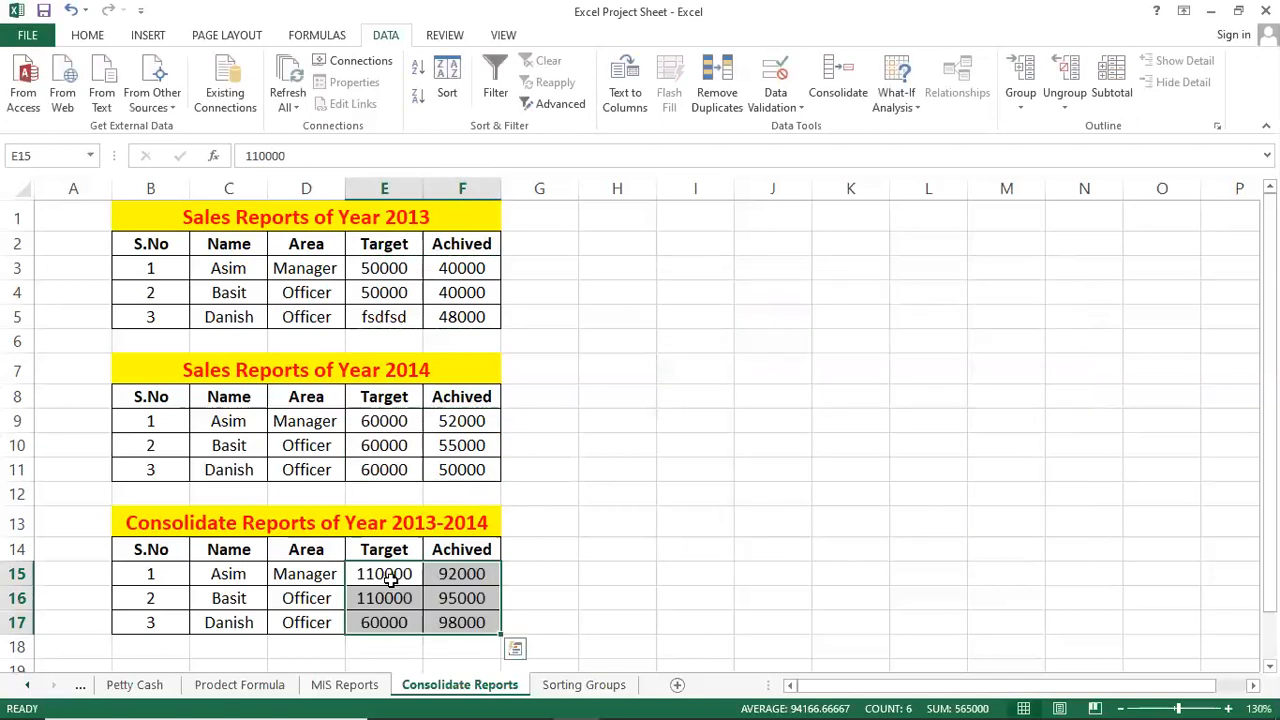
Check the summed results: Targets 110000, 110000, 60000; Achived 92000, 95000, 98000.
{"action": "left_click", "coordinate": [428, 571]}
{"action": "left_click", "coordinate": [398, 573]}
{"action": "left_click", "coordinate": [443, 572]}
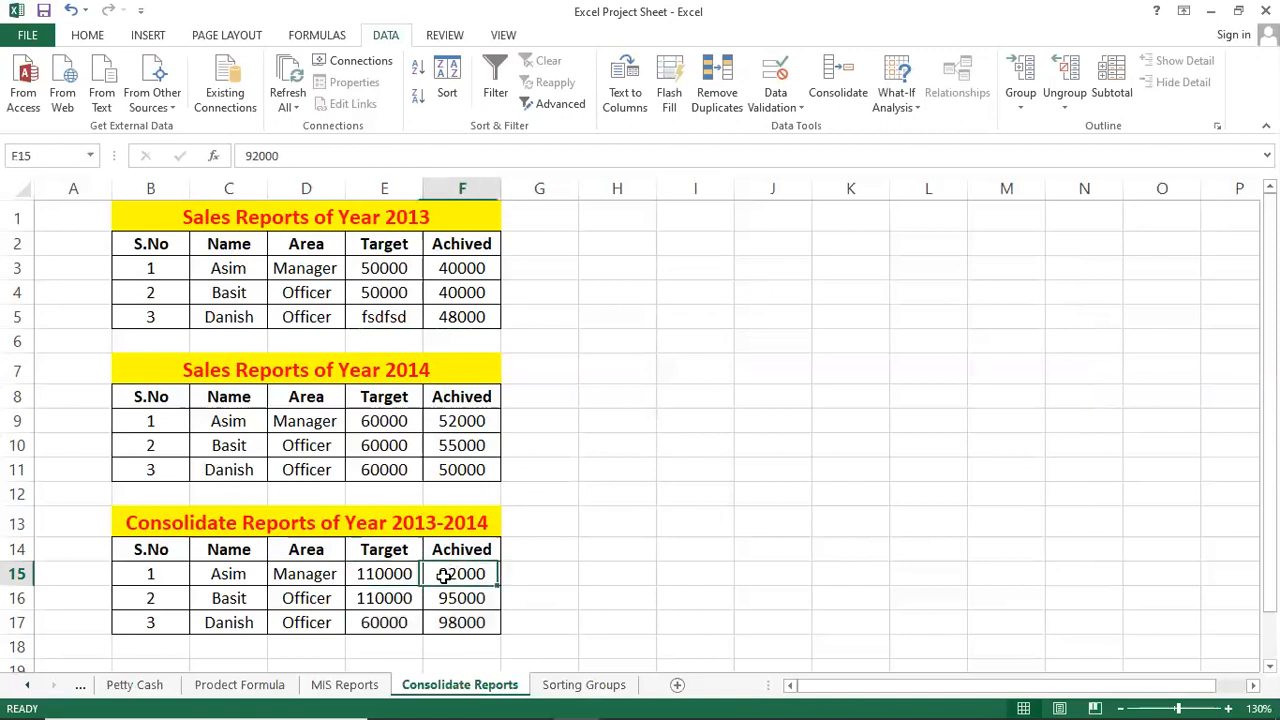
{"action": "left_click", "coordinate": [400, 599]}
{"action": "left_click", "coordinate": [432, 578]}
Switch to the Notepad class notes and highlight the Data Validation topic.
{"action": "mouse_move", "coordinate": [503, 697]}
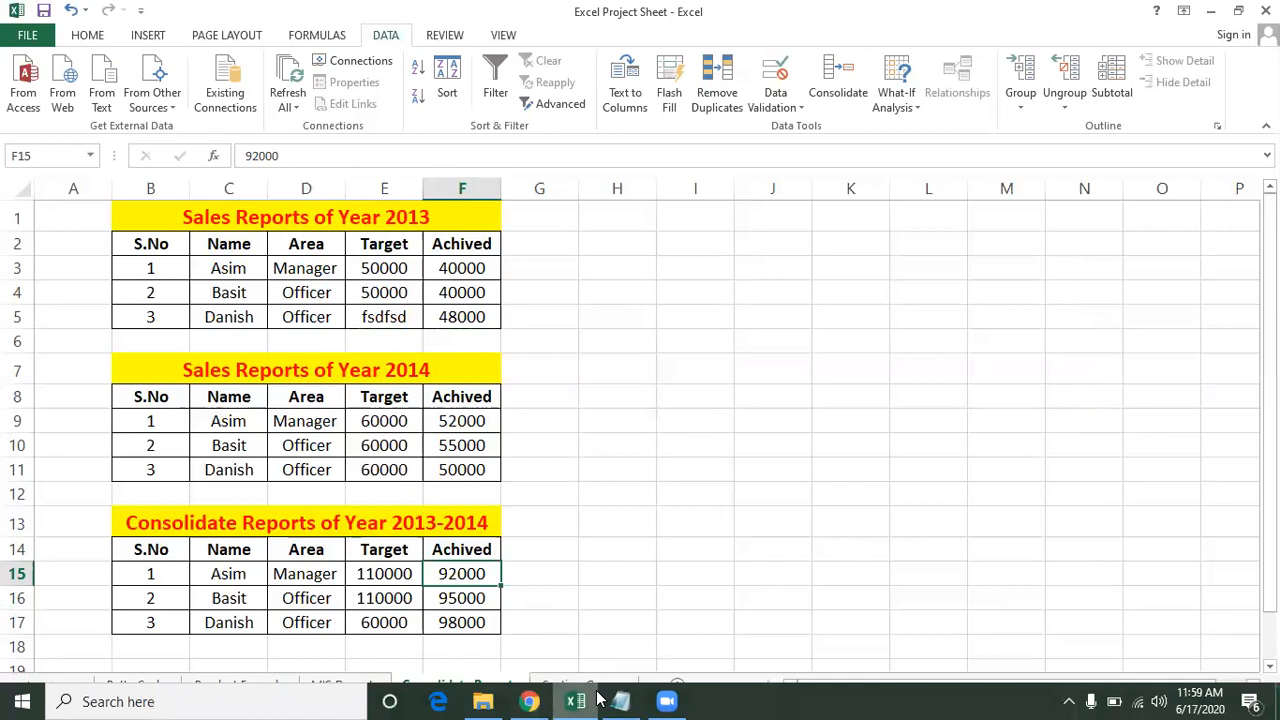
{"action": "left_click", "coordinate": [621, 701]}
{"action": "left_click_drag", "start_coordinate": [152, 536], "coordinate": [461, 536]}
{"action": "left_click", "coordinate": [514, 536]}
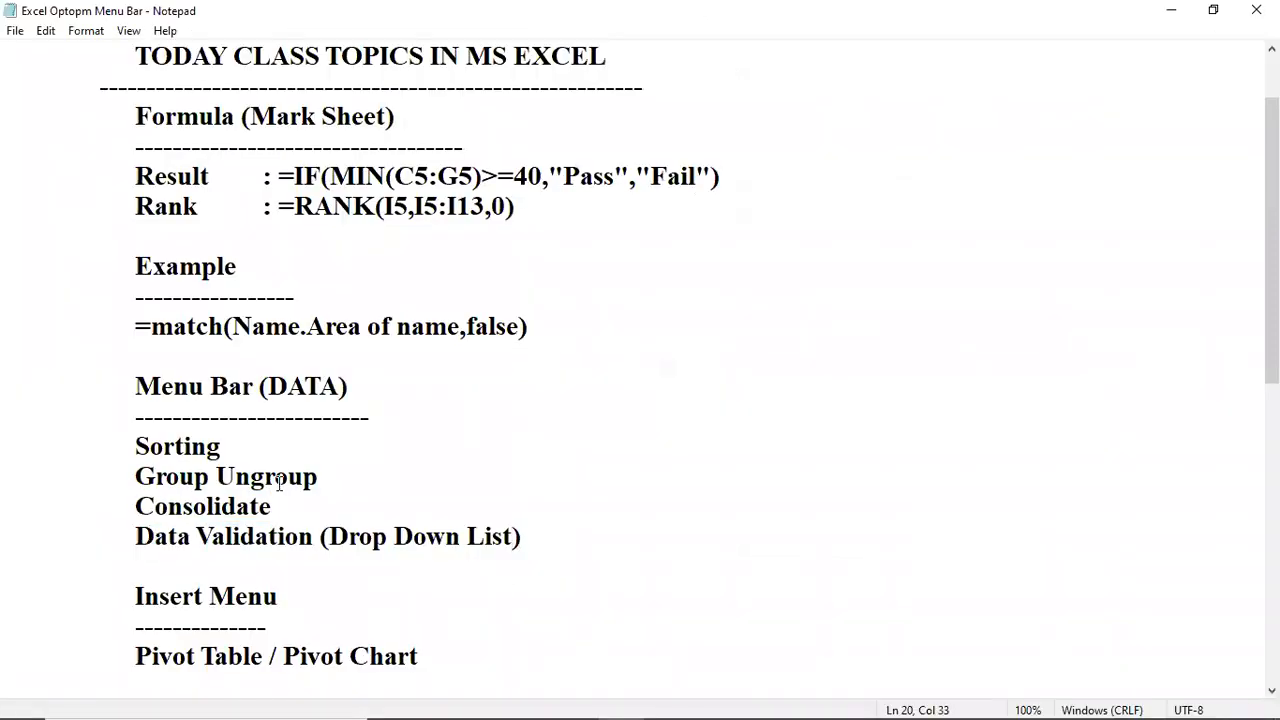
Scroll to the Insert Menu section and highlight the Pivot Table and Pivot Chart topics.
{"action": "scroll", "coordinate": [388, 452], "scroll_direction": "down", "scroll_amount": 1}
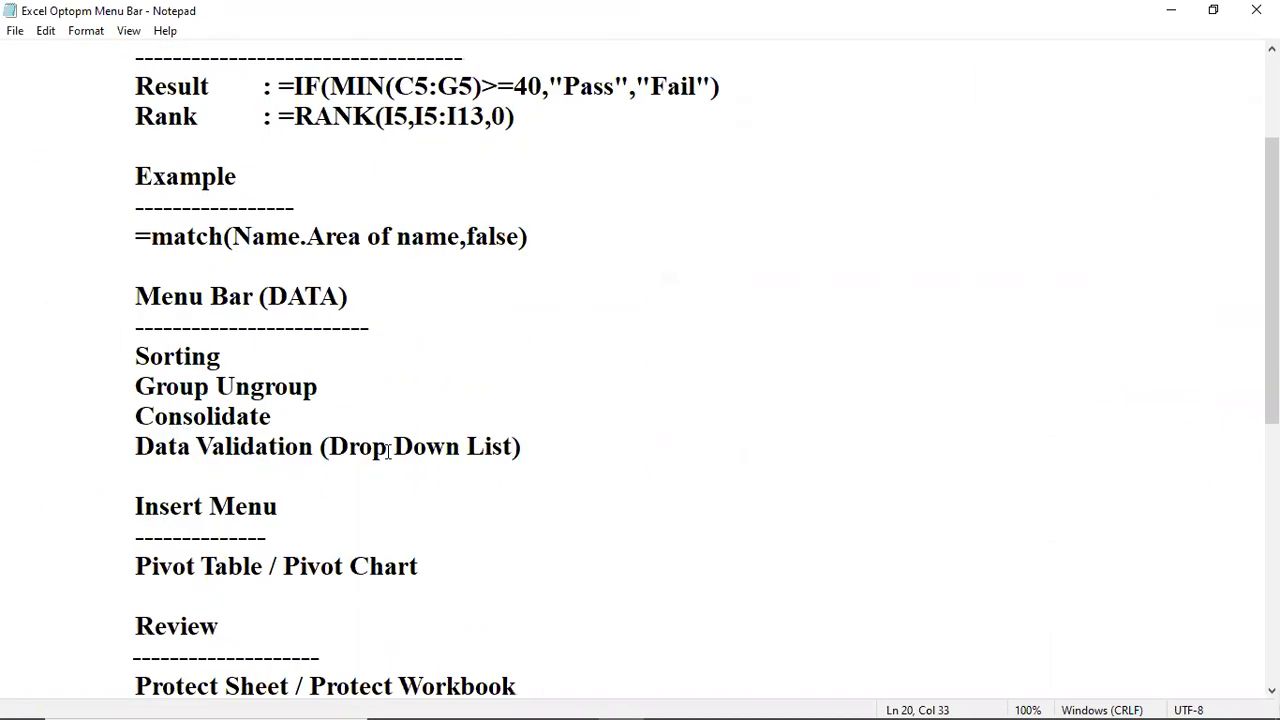
{"action": "scroll", "coordinate": [388, 452], "scroll_direction": "down", "scroll_amount": 1}
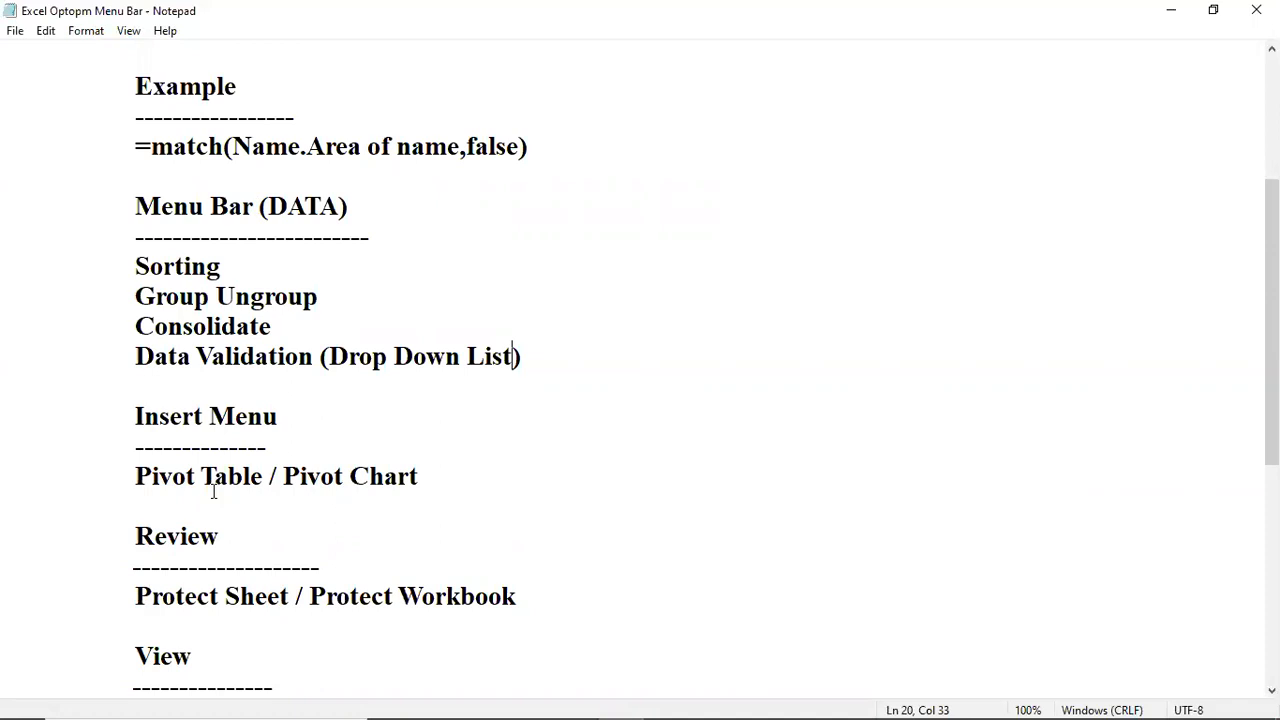
{"action": "left_click_drag", "start_coordinate": [138, 478], "coordinate": [265, 480]}
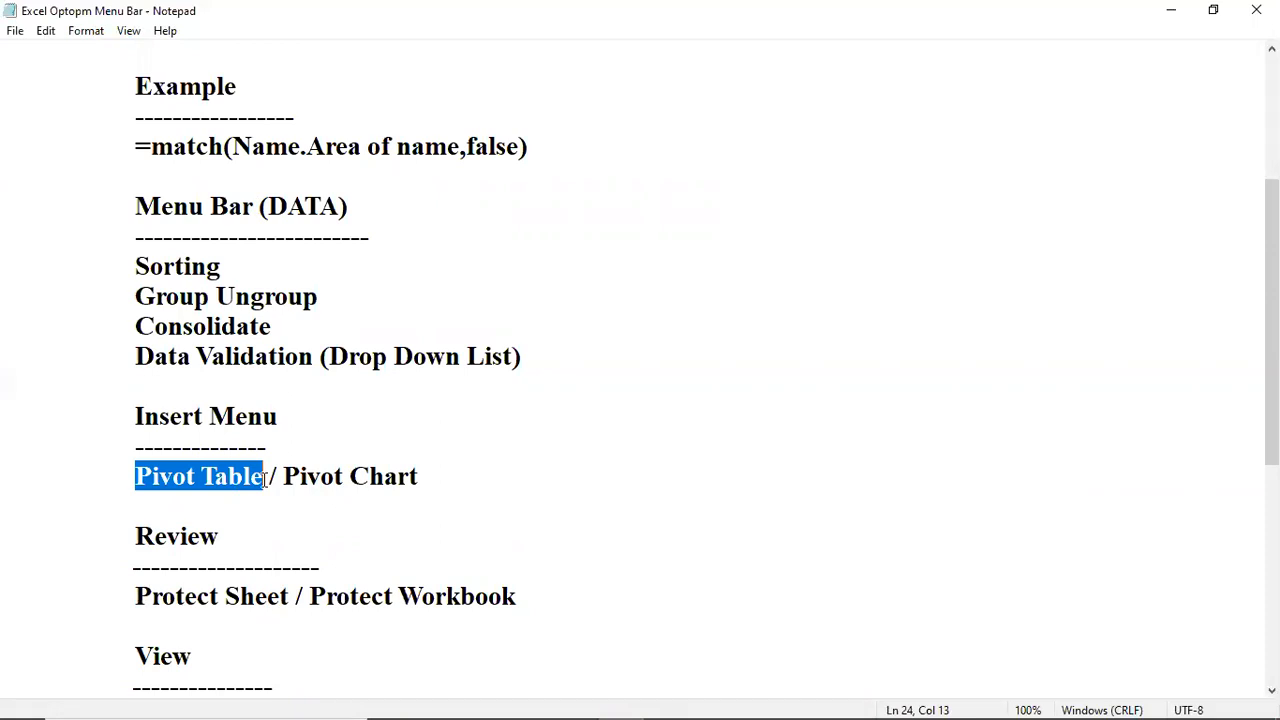
{"action": "left_click", "coordinate": [196, 476]}
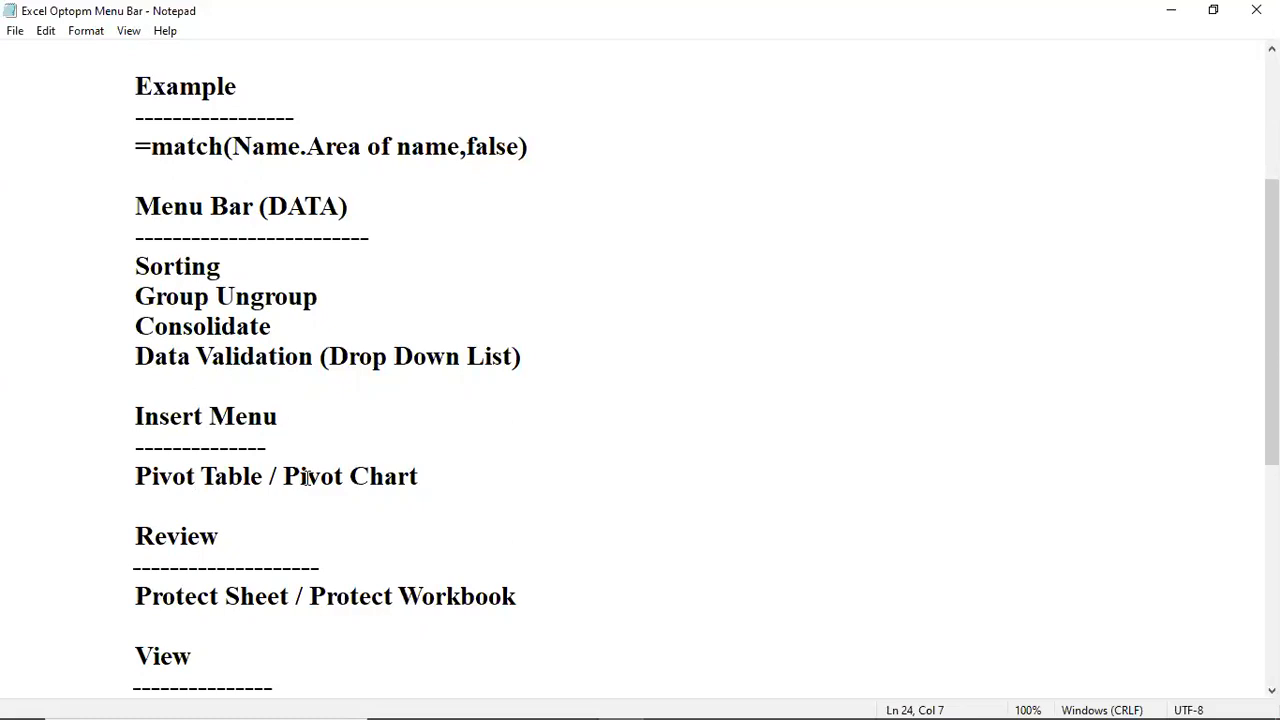
{"action": "left_click", "coordinate": [307, 476]}
Return to Excel and move back to the Salary Sheet with Ctrl+Page Up.
{"action": "mouse_move", "coordinate": [441, 700]}
{"action": "left_click", "coordinate": [575, 701]}
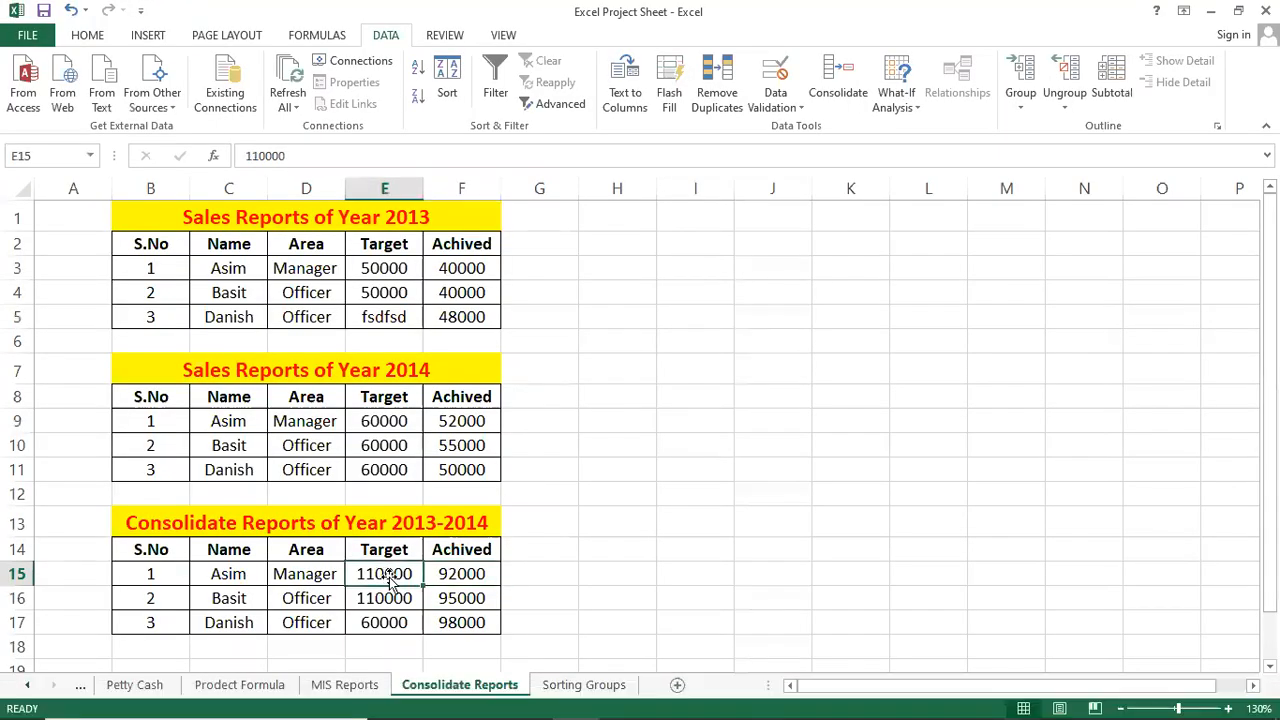
{"action": "key", "text": "ctrl+Page_Up"}
{"action": "key", "text": "ctrl+Page_Up"}
{"action": "key", "text": "ctrl+Page_Up"}
{"action": "key", "text": "ctrl+Page_Up"}
{"action": "key", "text": "ctrl+Page_Up"}
{"action": "key", "text": "ctrl+Page_Up"}
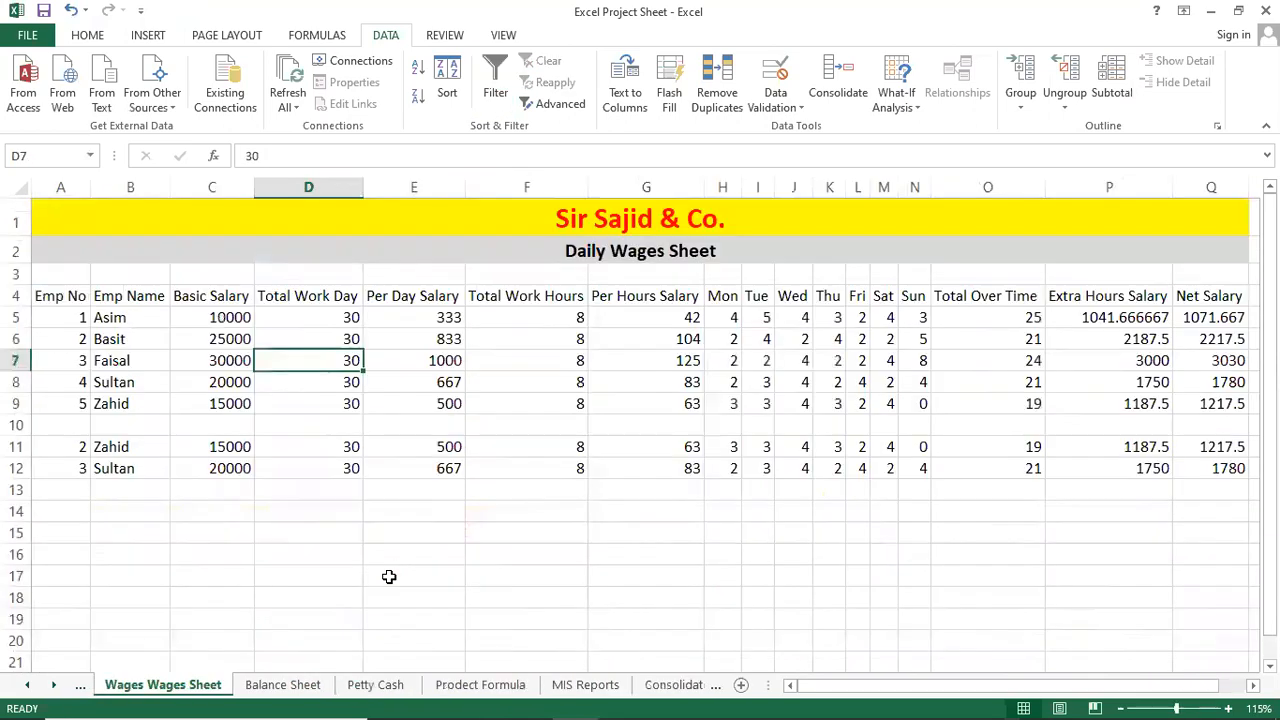
{"action": "key", "text": "ctrl+Page_Up"}
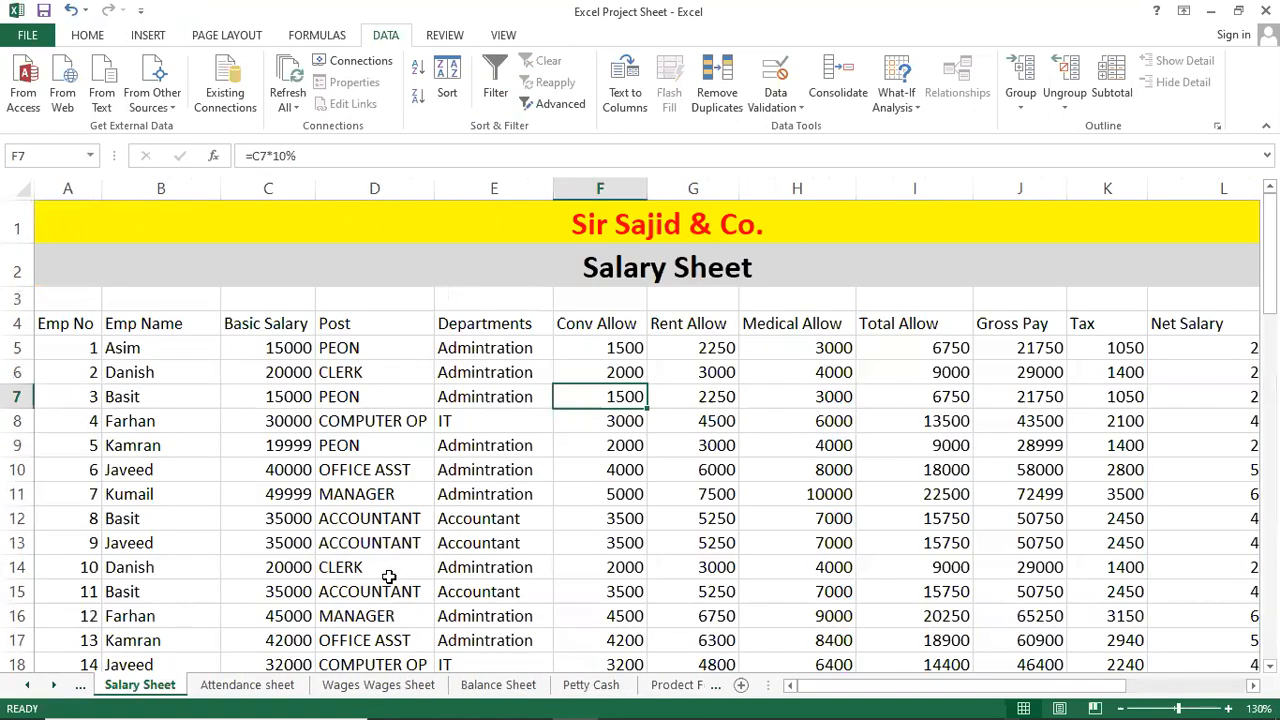
Inspect salary entries such as basic salary C10, rent allowance formula G9 and post D8.
{"action": "left_click", "coordinate": [244, 476]}
{"action": "scroll", "coordinate": [306, 514], "scroll_direction": "down", "scroll_amount": 3}
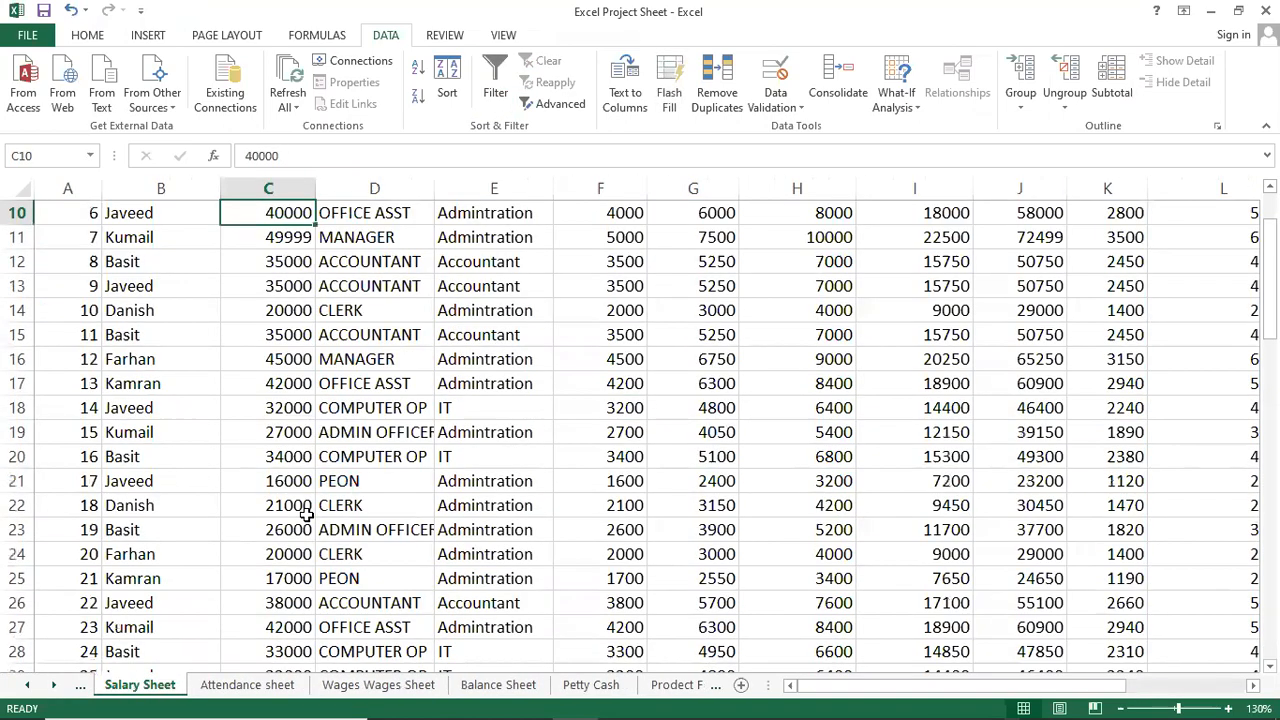
{"action": "scroll", "coordinate": [306, 514], "scroll_direction": "down", "scroll_amount": 10}
{"action": "scroll", "coordinate": [329, 529], "scroll_direction": "up", "scroll_amount": 5}
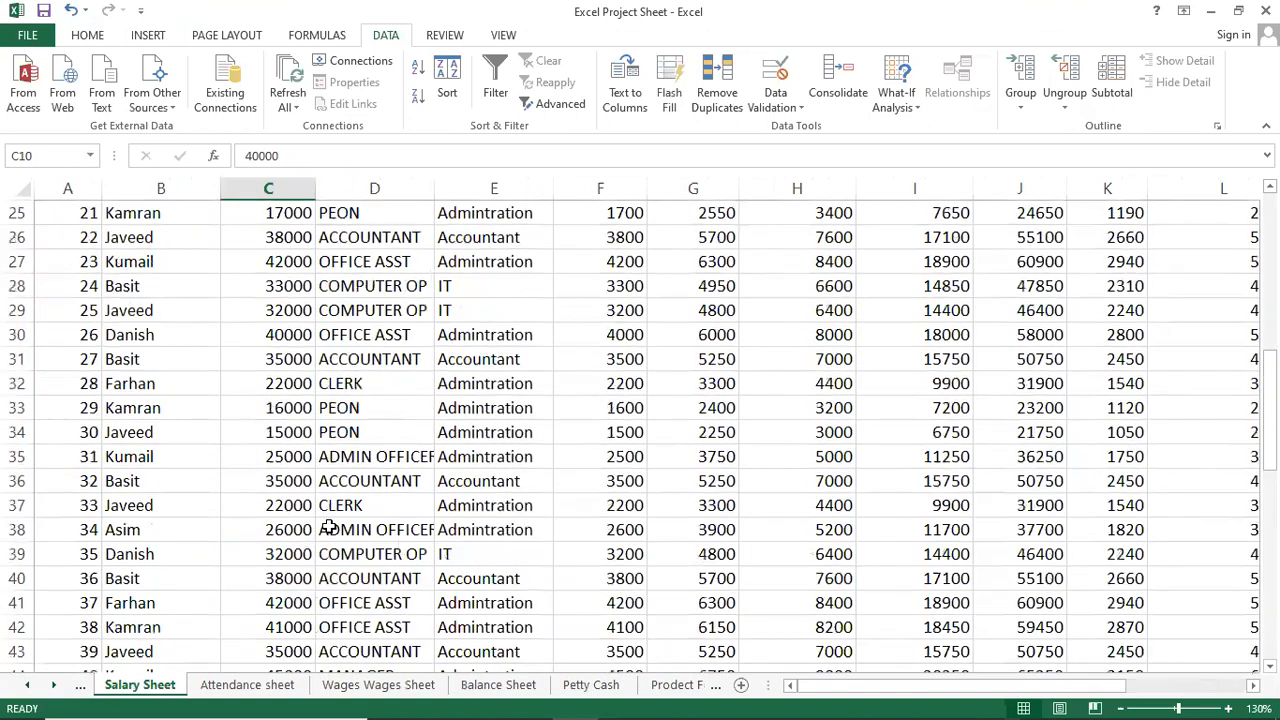
{"action": "scroll", "coordinate": [329, 529], "scroll_direction": "up", "scroll_amount": 8}
{"action": "left_click", "coordinate": [160, 415]}
{"action": "left_click", "coordinate": [733, 441]}
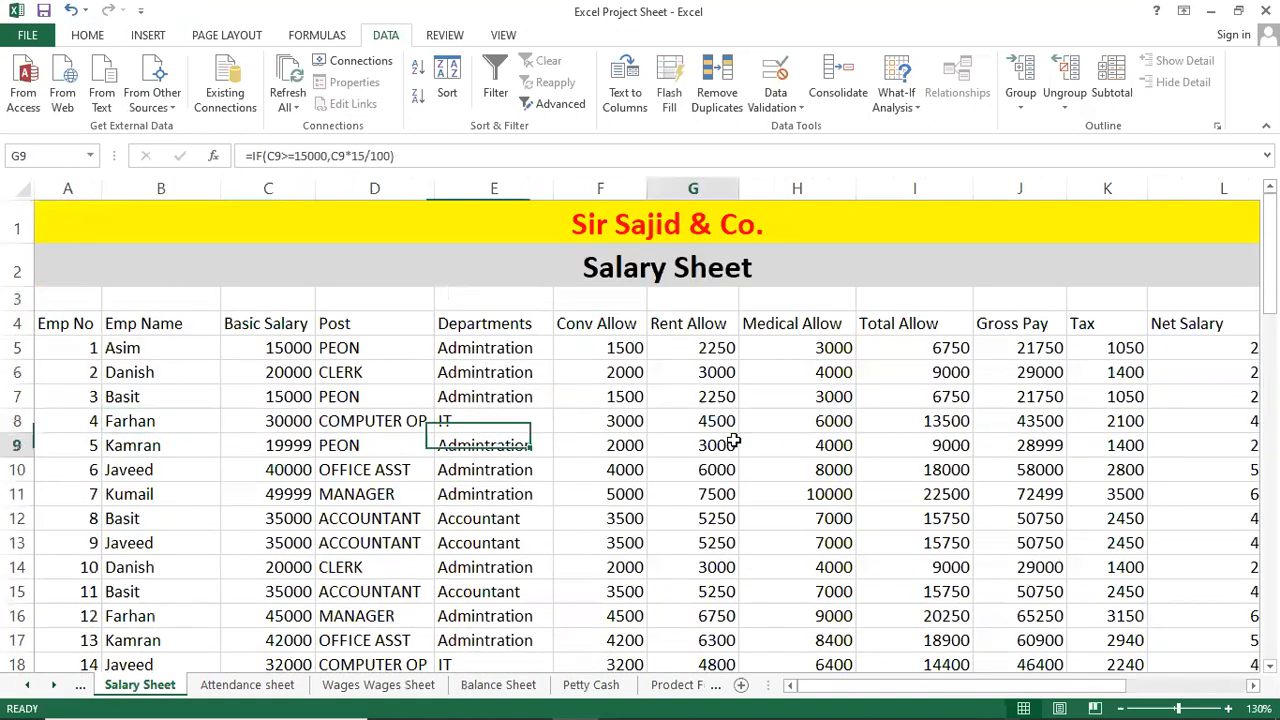
{"action": "scroll", "coordinate": [763, 517], "scroll_direction": "down", "scroll_amount": 1}
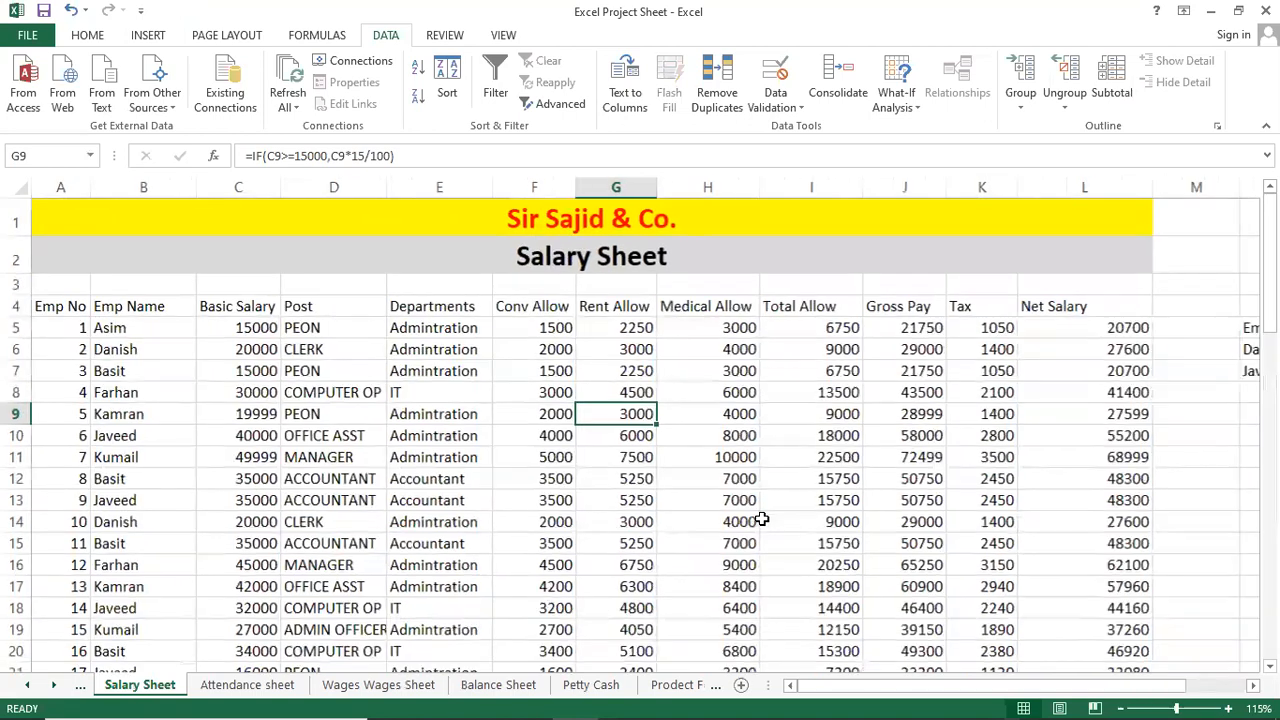
{"action": "scroll", "coordinate": [763, 519], "scroll_direction": "down", "scroll_amount": 11}
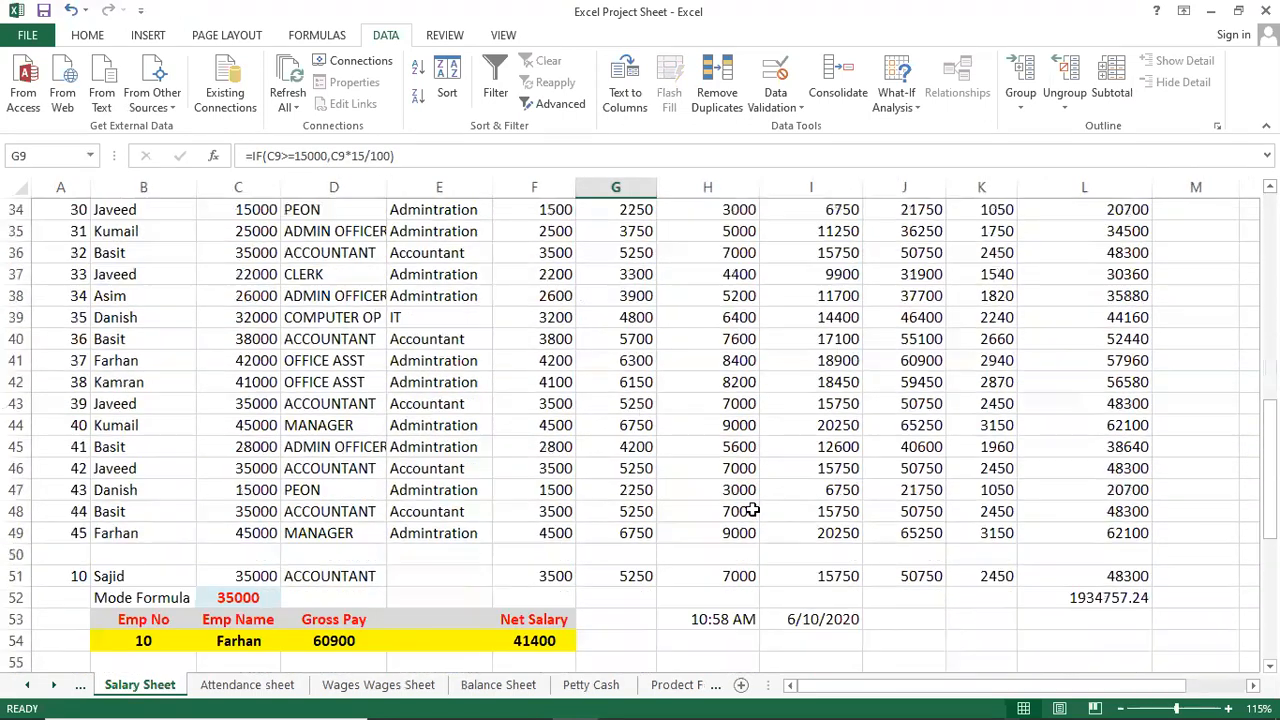
{"action": "scroll", "coordinate": [745, 510], "scroll_direction": "up", "scroll_amount": 11}
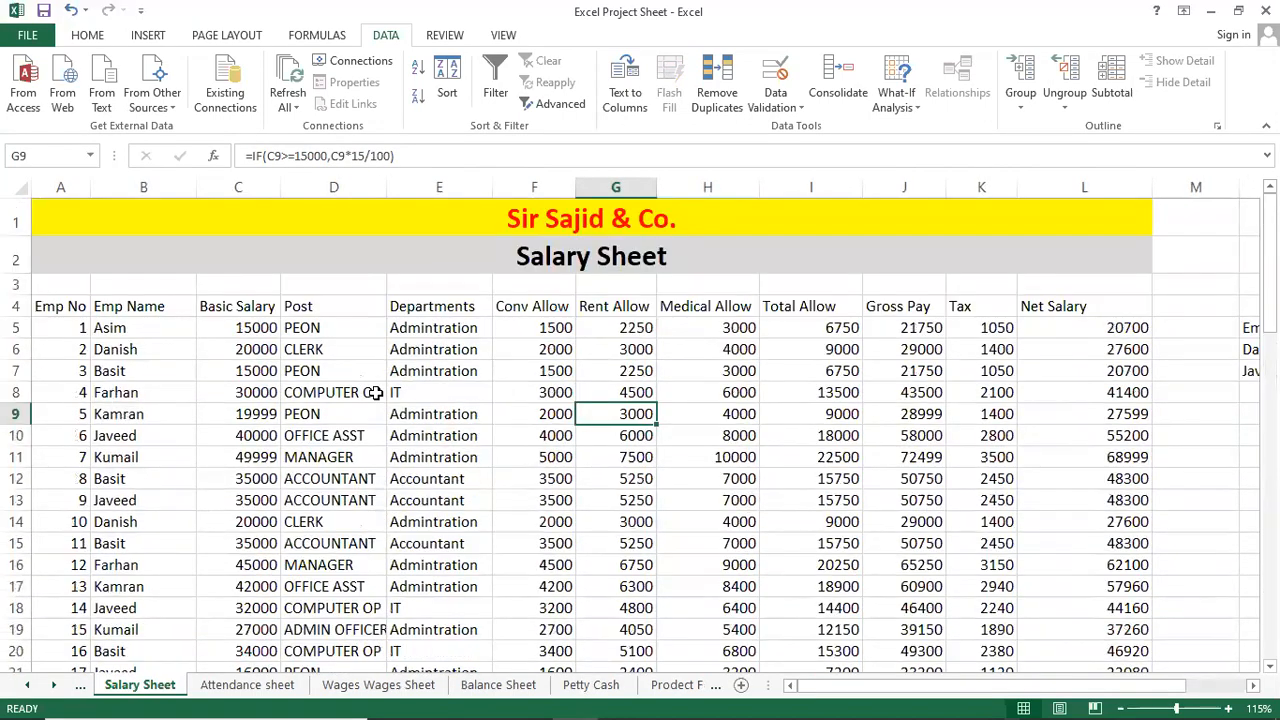
{"action": "left_click", "coordinate": [373, 392]}
{"action": "left_click", "coordinate": [112, 328]}
Walk through the column headings from Emp No and Emp Name to Tax and Net Salary.
{"action": "left_click", "coordinate": [55, 306]}
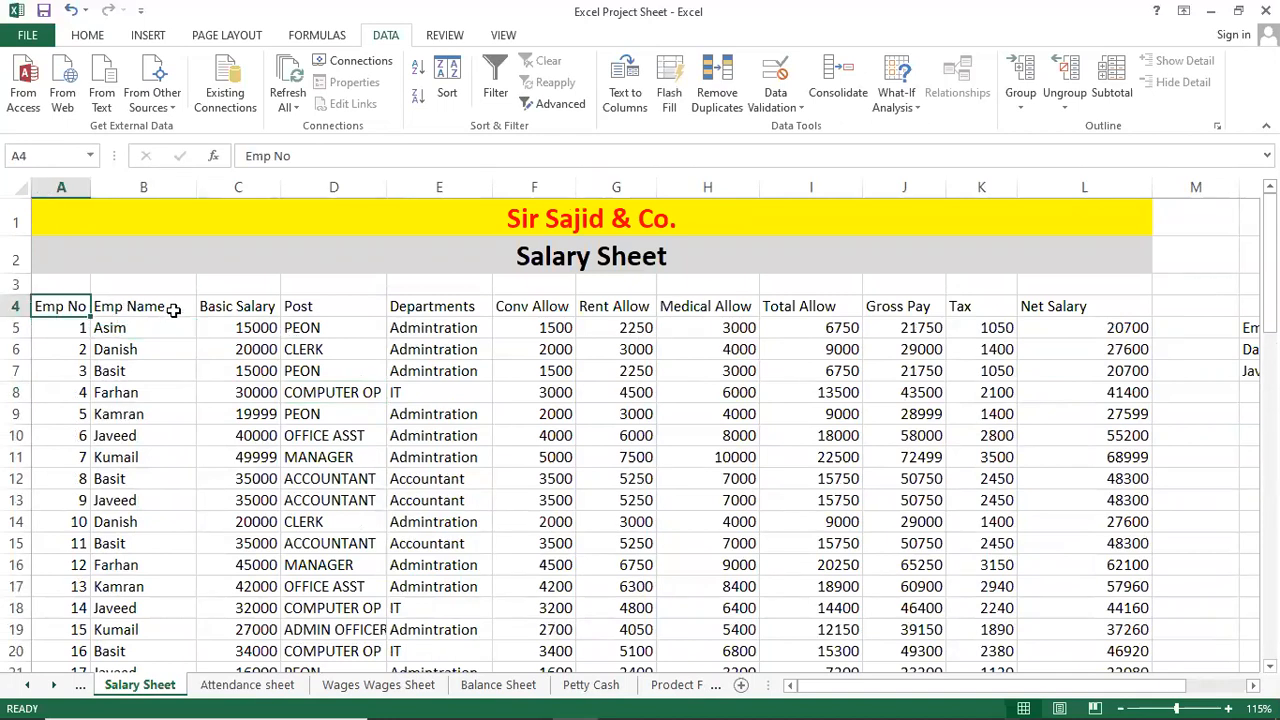
{"action": "left_click", "coordinate": [182, 307]}
{"action": "left_click", "coordinate": [63, 306]}
{"action": "left_click", "coordinate": [165, 306]}
{"action": "left_click", "coordinate": [268, 307]}
{"action": "left_click", "coordinate": [311, 308]}
{"action": "left_click", "coordinate": [434, 308]}
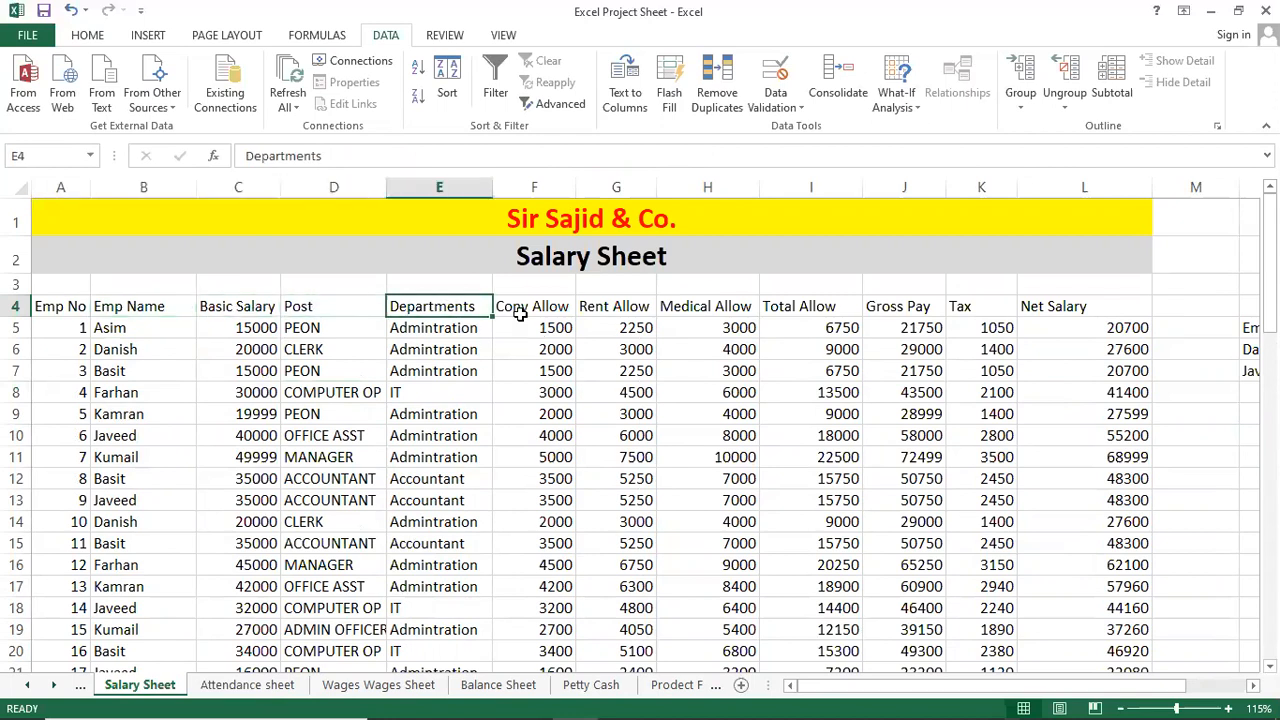
{"action": "left_click", "coordinate": [541, 312]}
{"action": "left_click", "coordinate": [826, 307]}
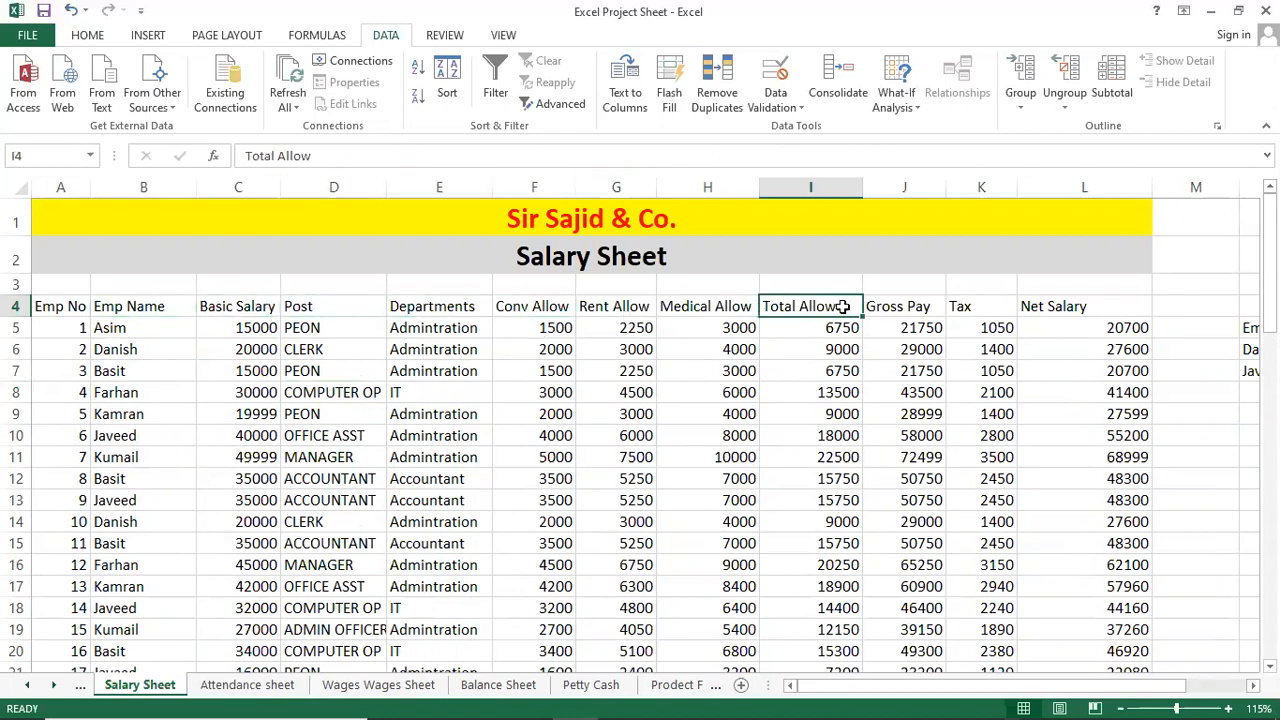
{"action": "left_click", "coordinate": [930, 310]}
{"action": "left_click", "coordinate": [983, 307]}
{"action": "left_click", "coordinate": [1075, 306]}
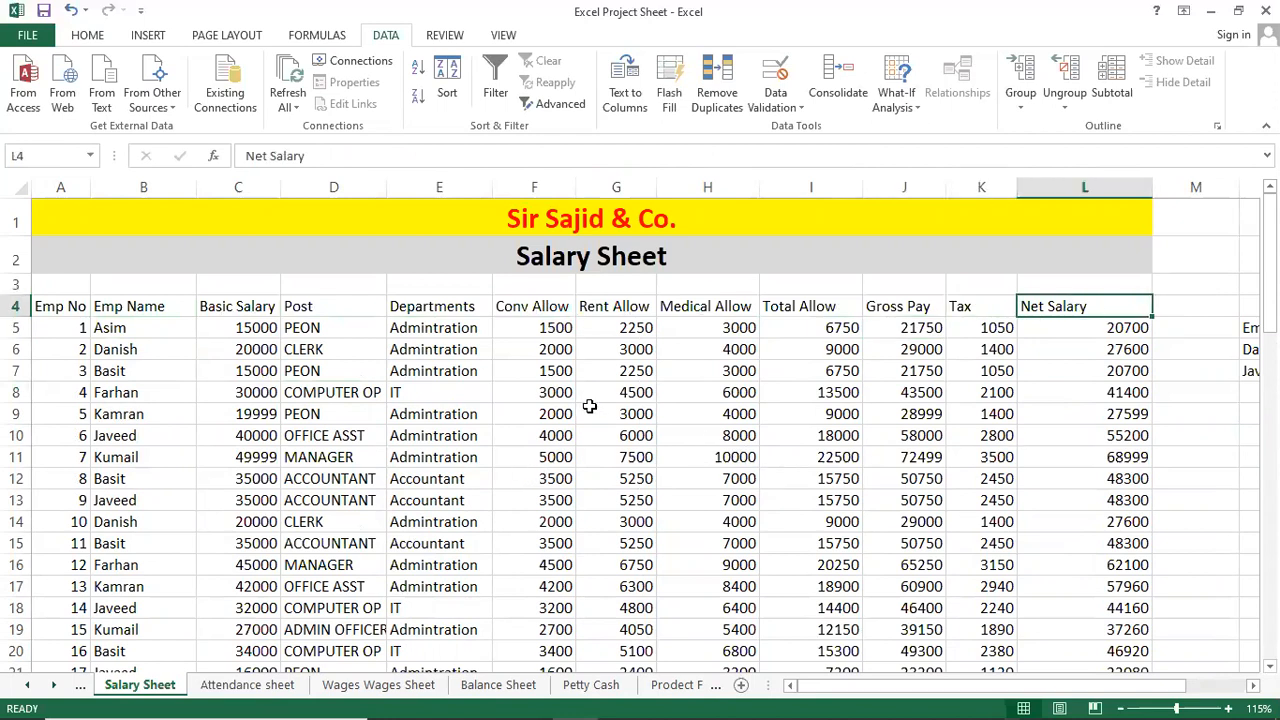
Check the medical allowance formula in H10, post formula in D11 and department entries E10, E13.
{"action": "left_click", "coordinate": [730, 432]}
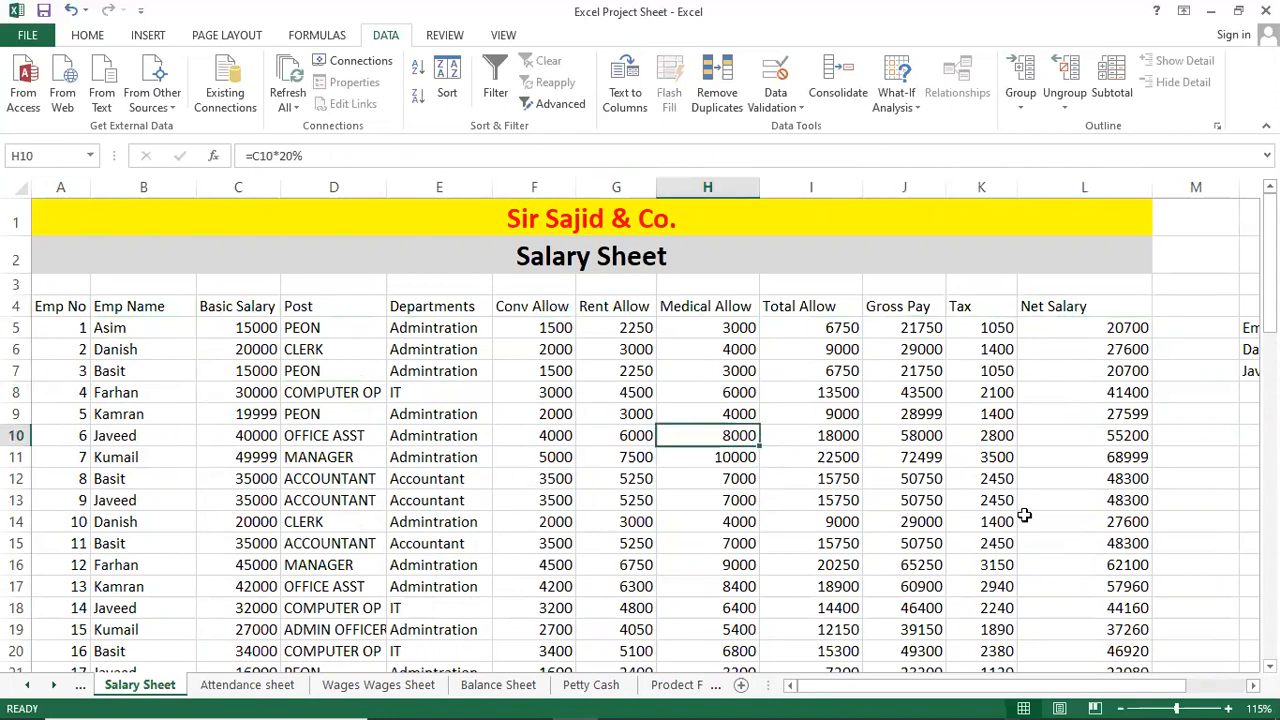
{"action": "left_click", "coordinate": [286, 452]}
{"action": "left_click", "coordinate": [438, 434]}
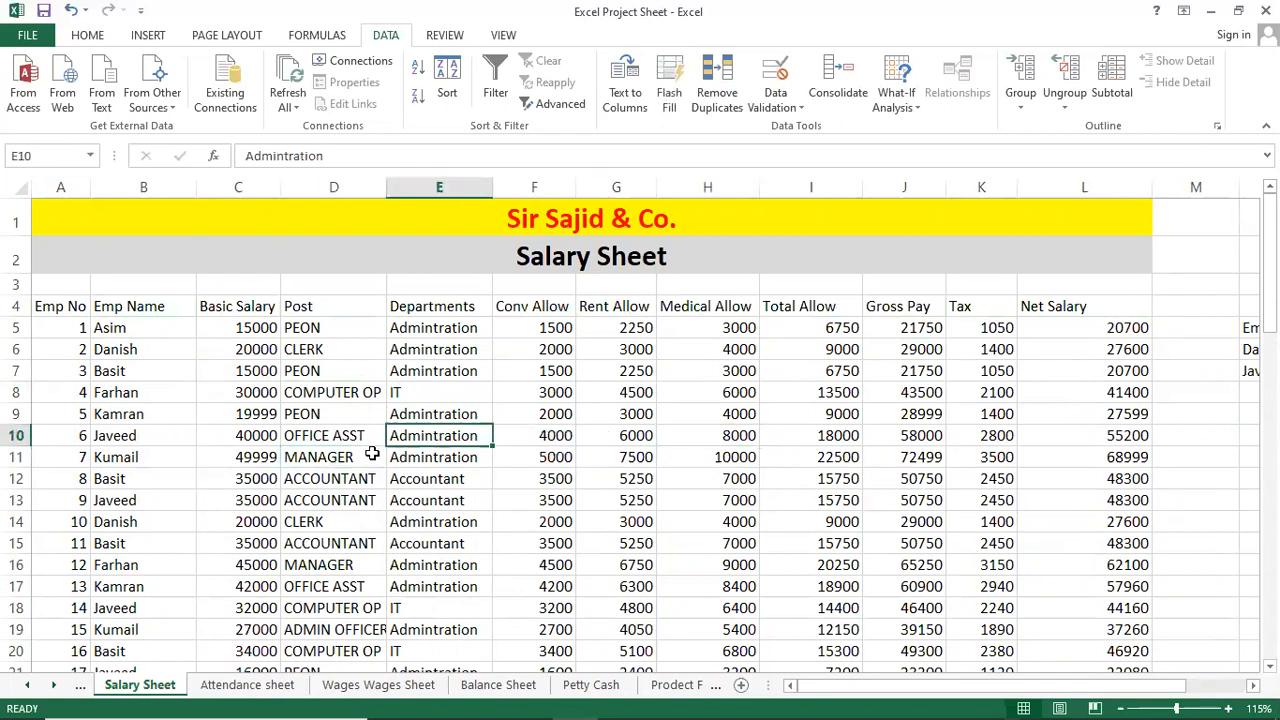
{"action": "left_click", "coordinate": [430, 492]}
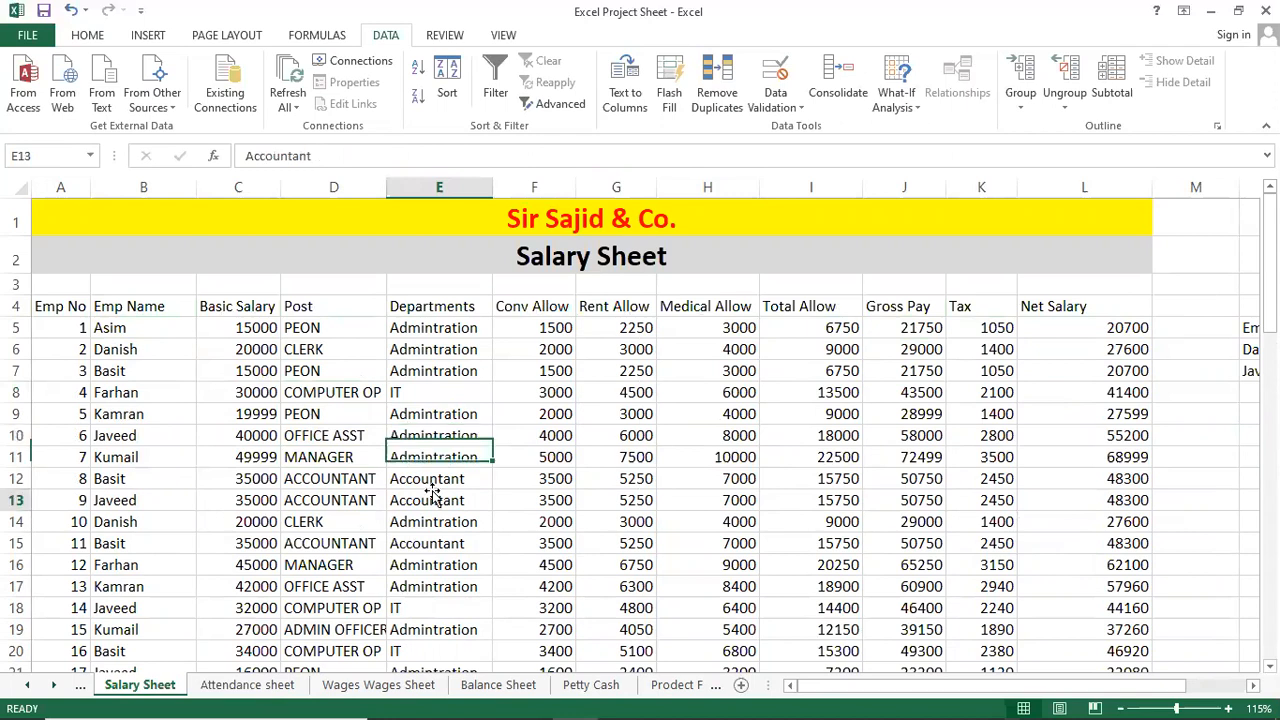
{"action": "left_click", "coordinate": [116, 327]}
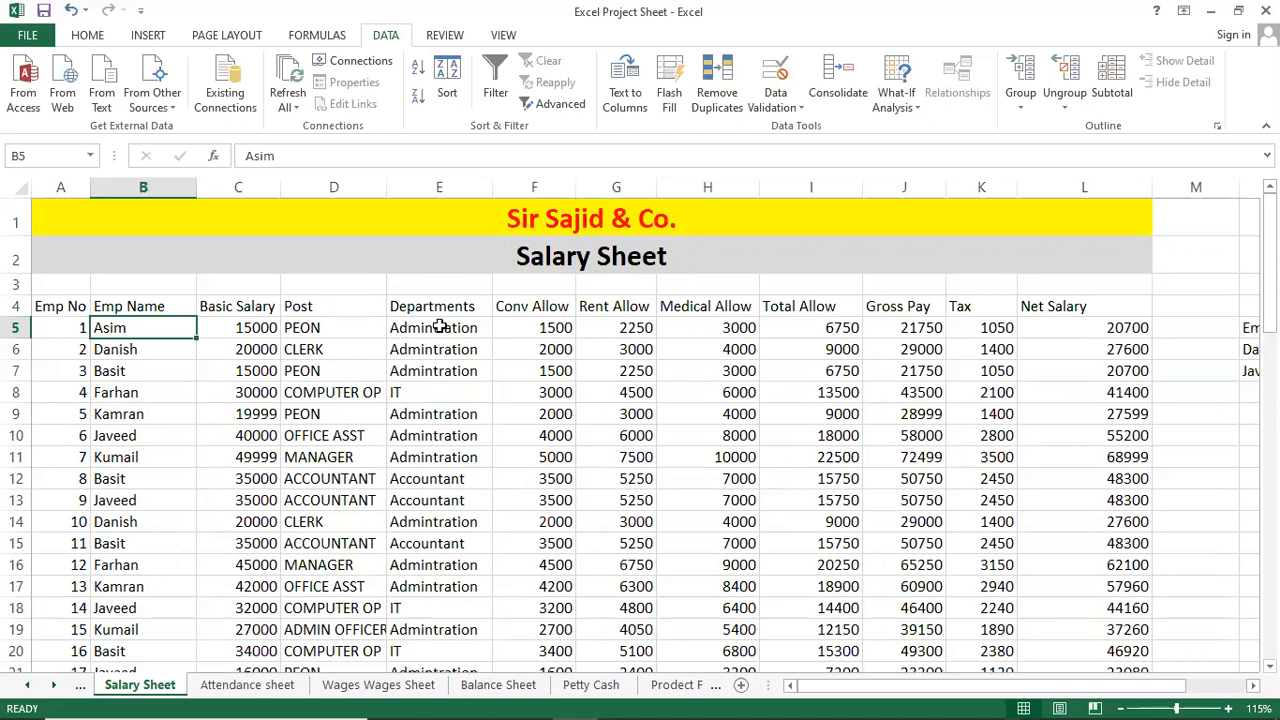
{"action": "left_click", "coordinate": [205, 392]}
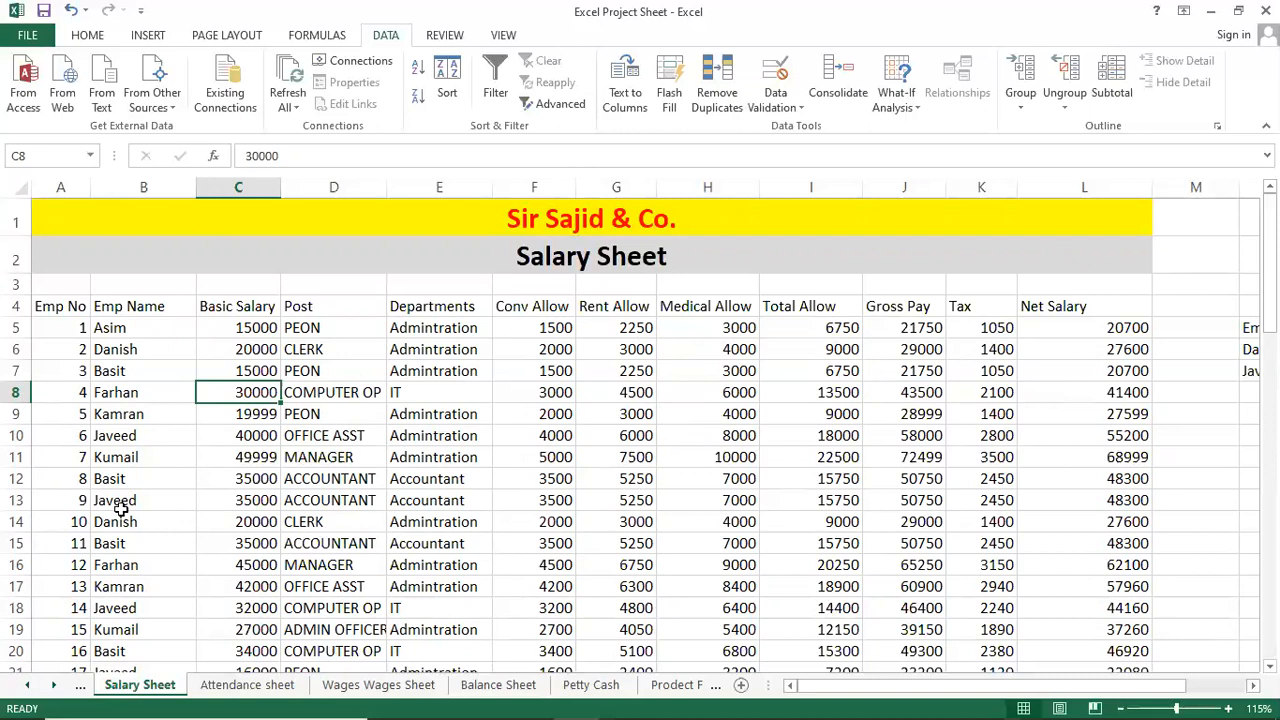
{"action": "left_click", "coordinate": [288, 345]}
{"action": "left_click", "coordinate": [440, 393]}
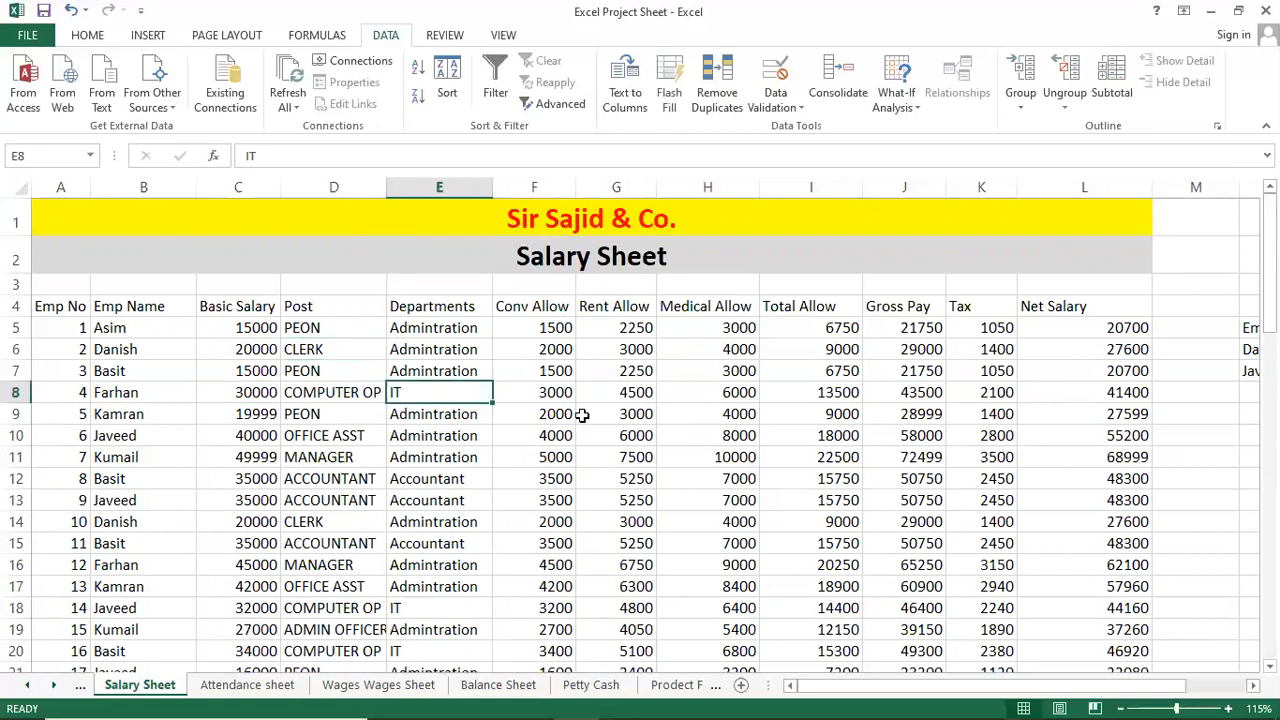
{"action": "left_click", "coordinate": [582, 414]}
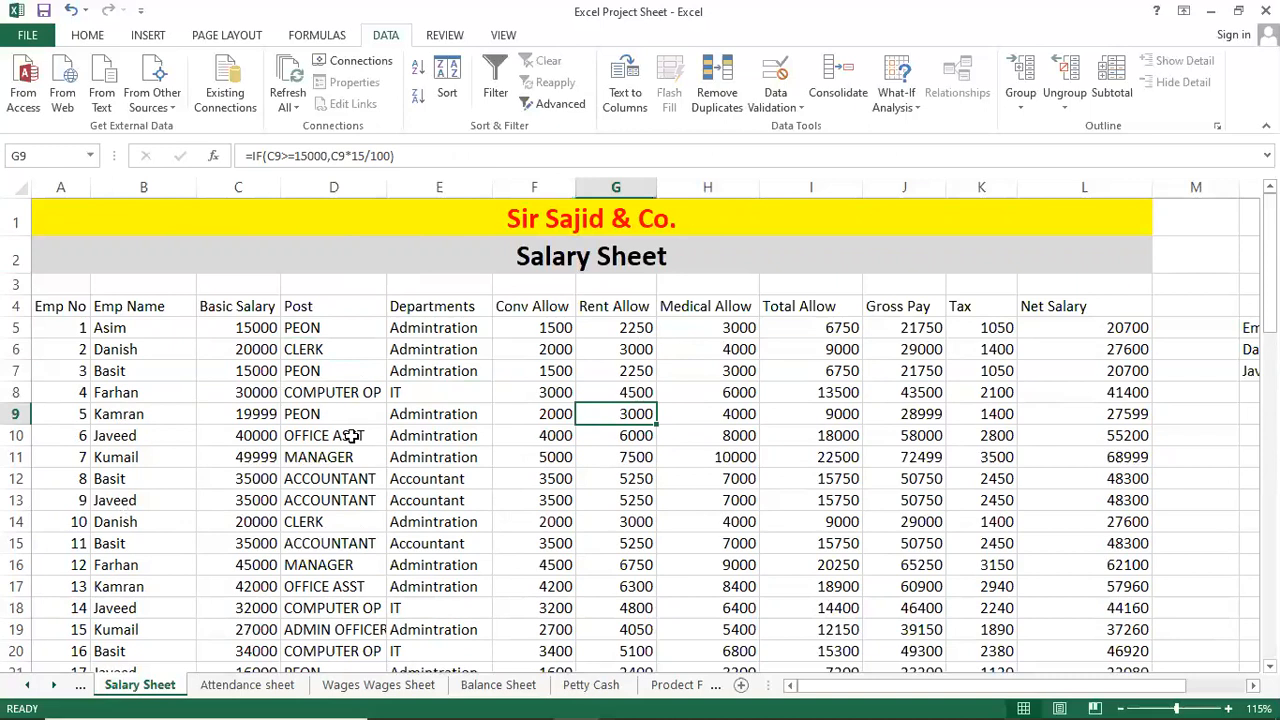
{"action": "left_click", "coordinate": [335, 349]}
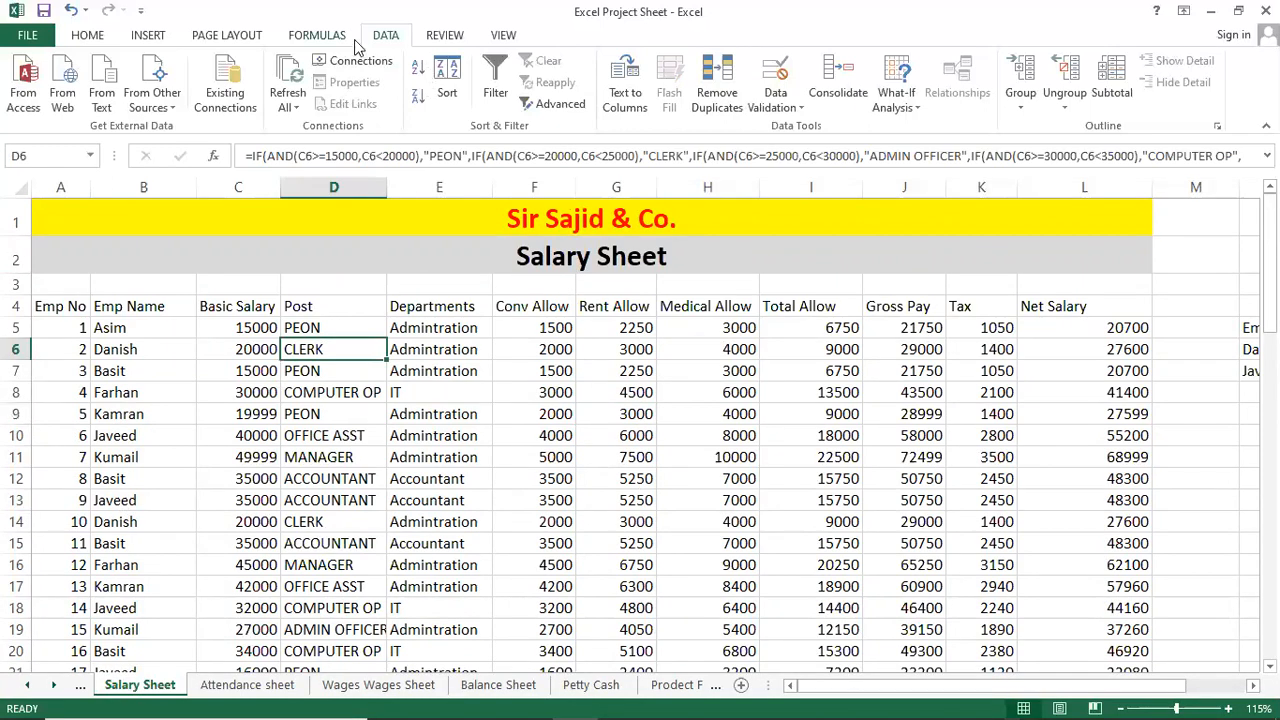
Insert a PivotTable from Salary Sheet range A4:L49 on a new worksheet.
{"action": "left_click", "coordinate": [155, 36]}
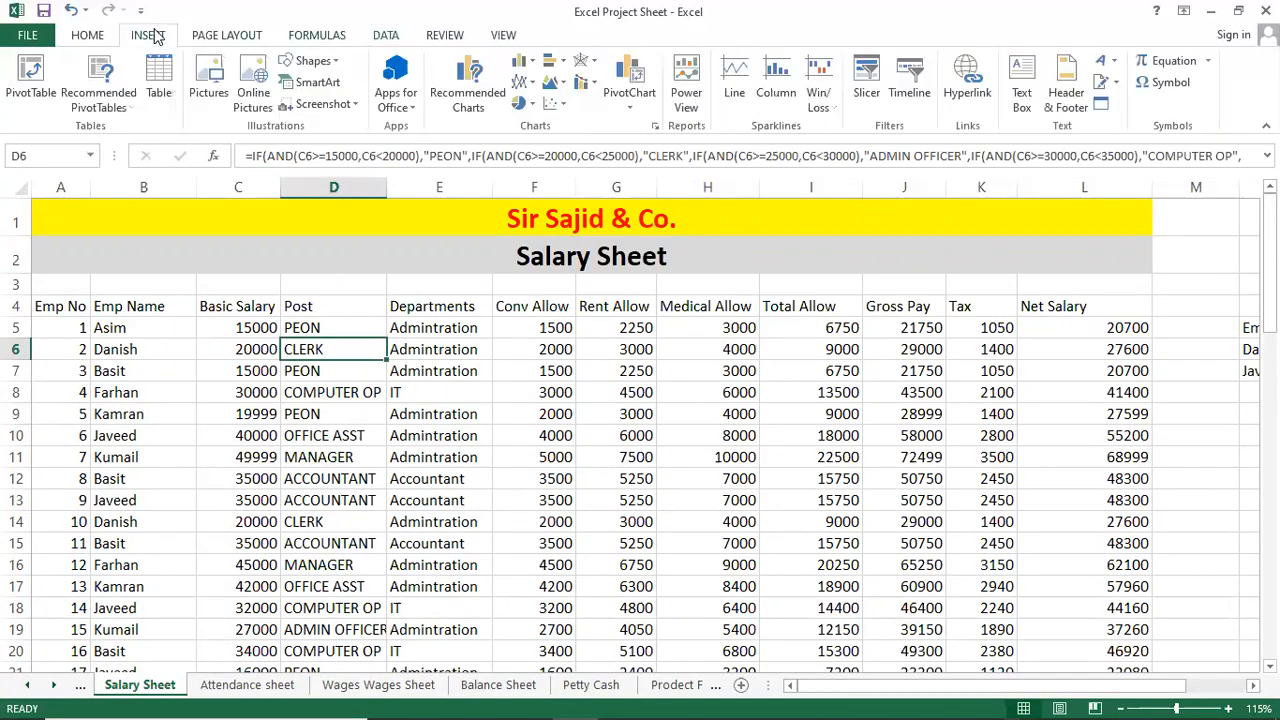
{"action": "left_click", "coordinate": [28, 80]}
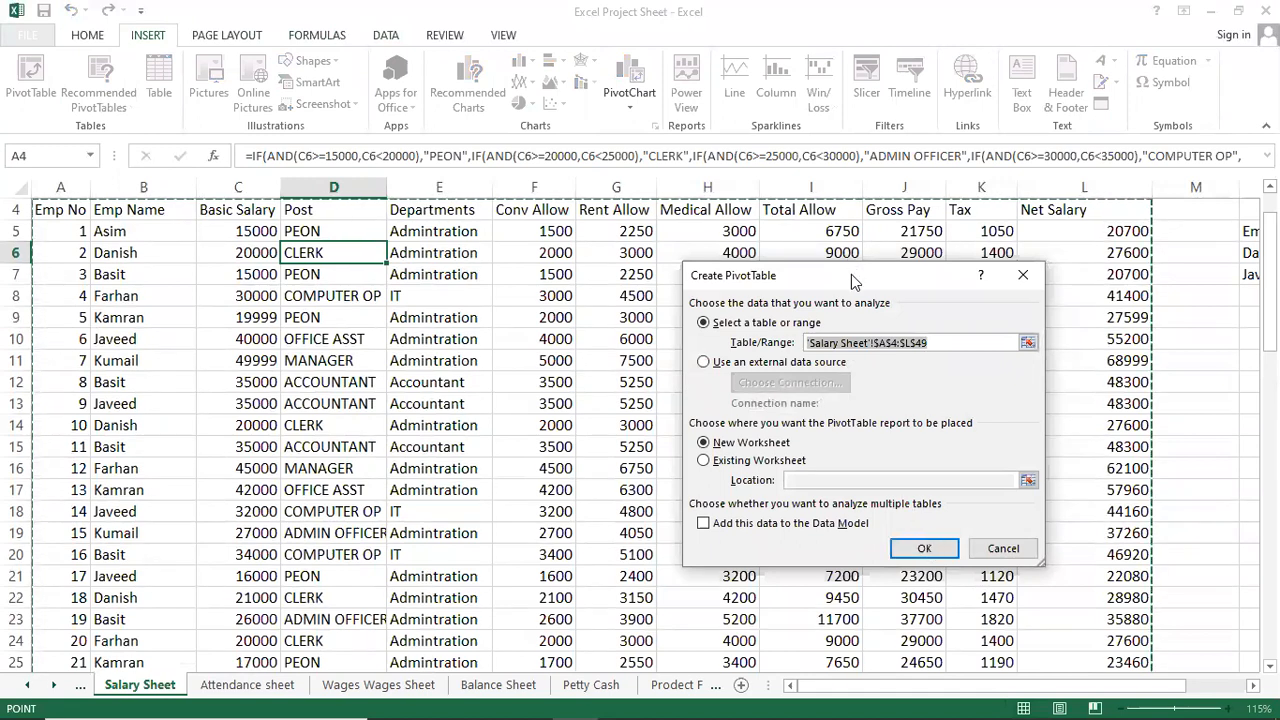
{"action": "left_click_drag", "start_coordinate": [853, 280], "coordinate": [689, 302]}
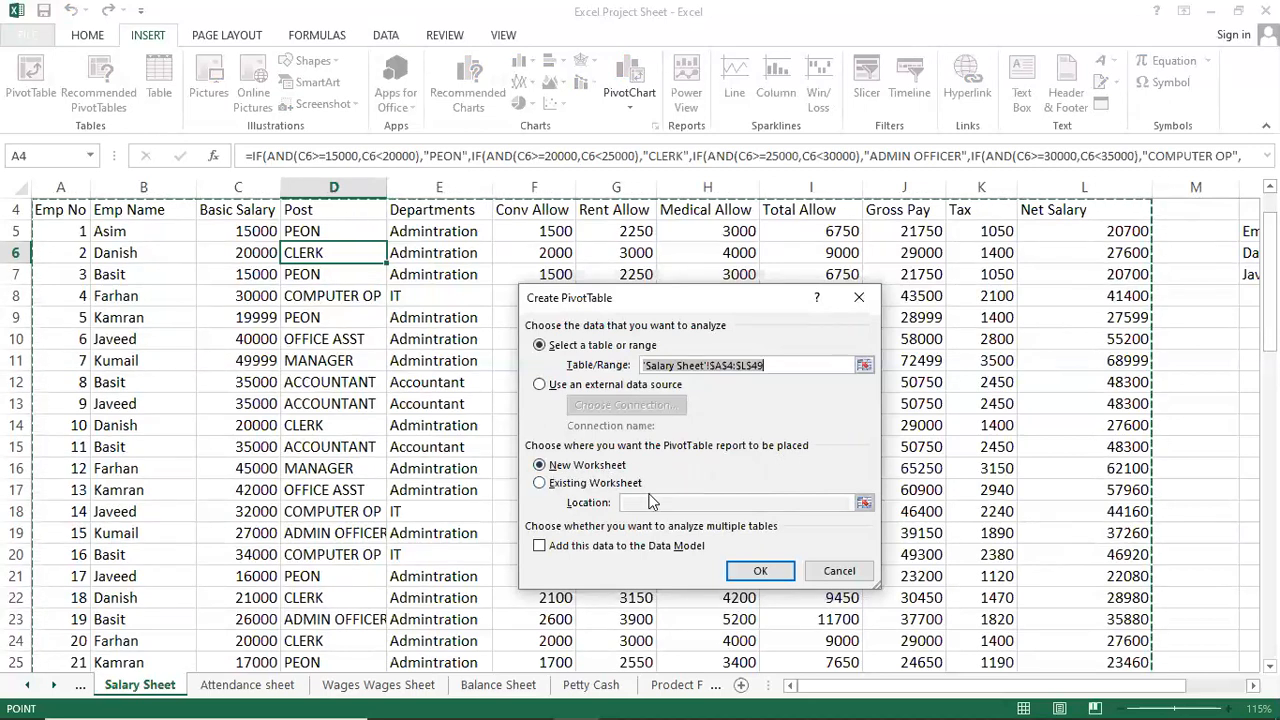
{"action": "left_click", "coordinate": [592, 467]}
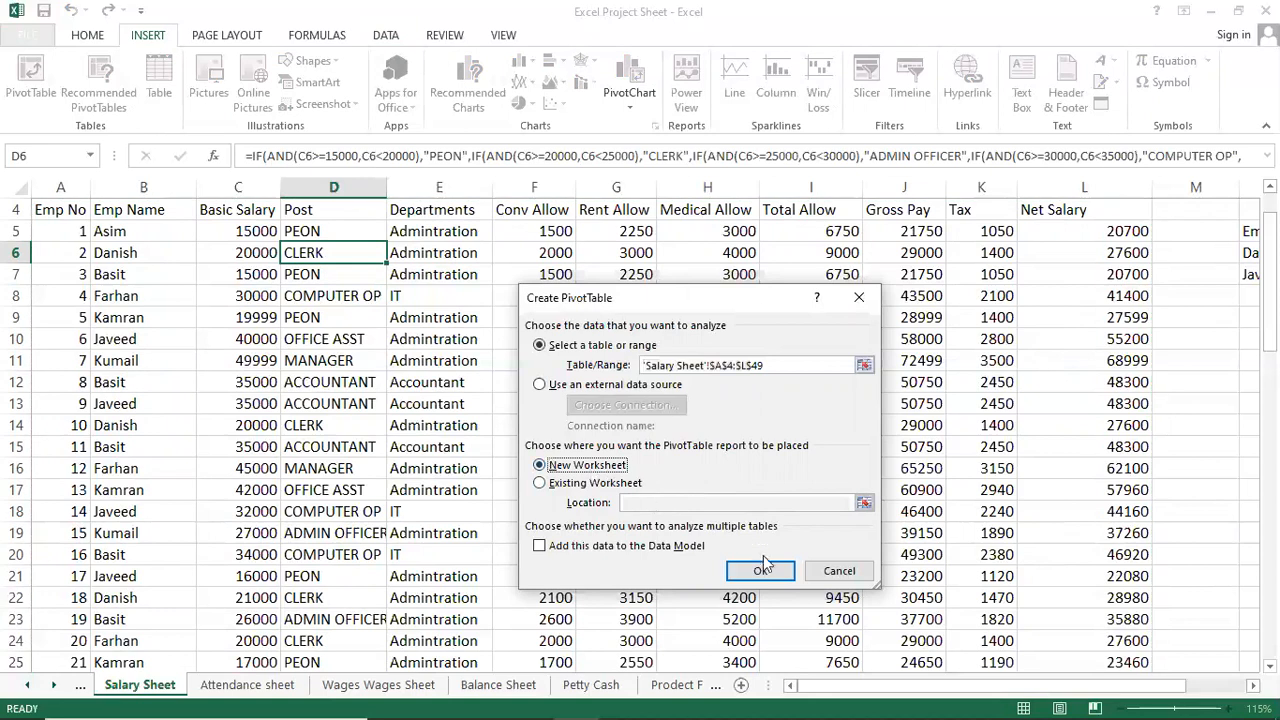
{"action": "left_click", "coordinate": [761, 572]}
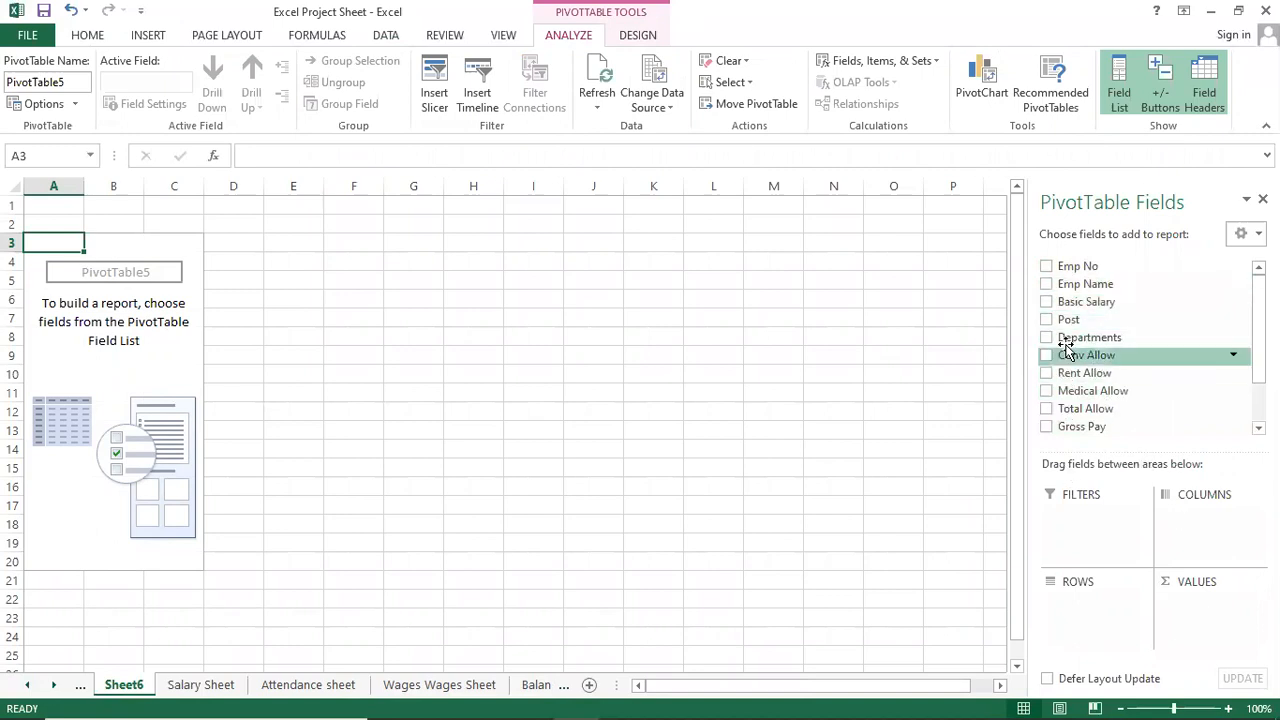
Add Emp Name, Basic Salary and Departments fields, summing basic salary to a Grand Total of 1366998.
{"action": "left_click", "coordinate": [1052, 289]}
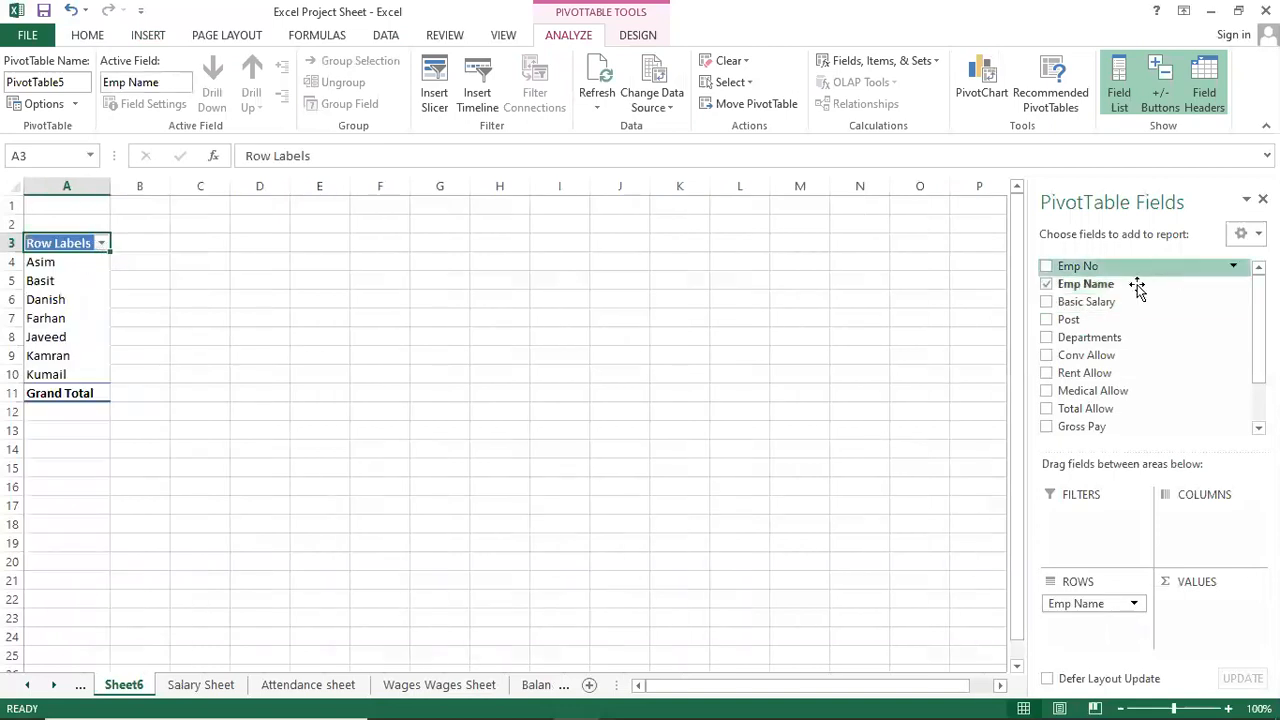
{"action": "left_click", "coordinate": [1047, 301]}
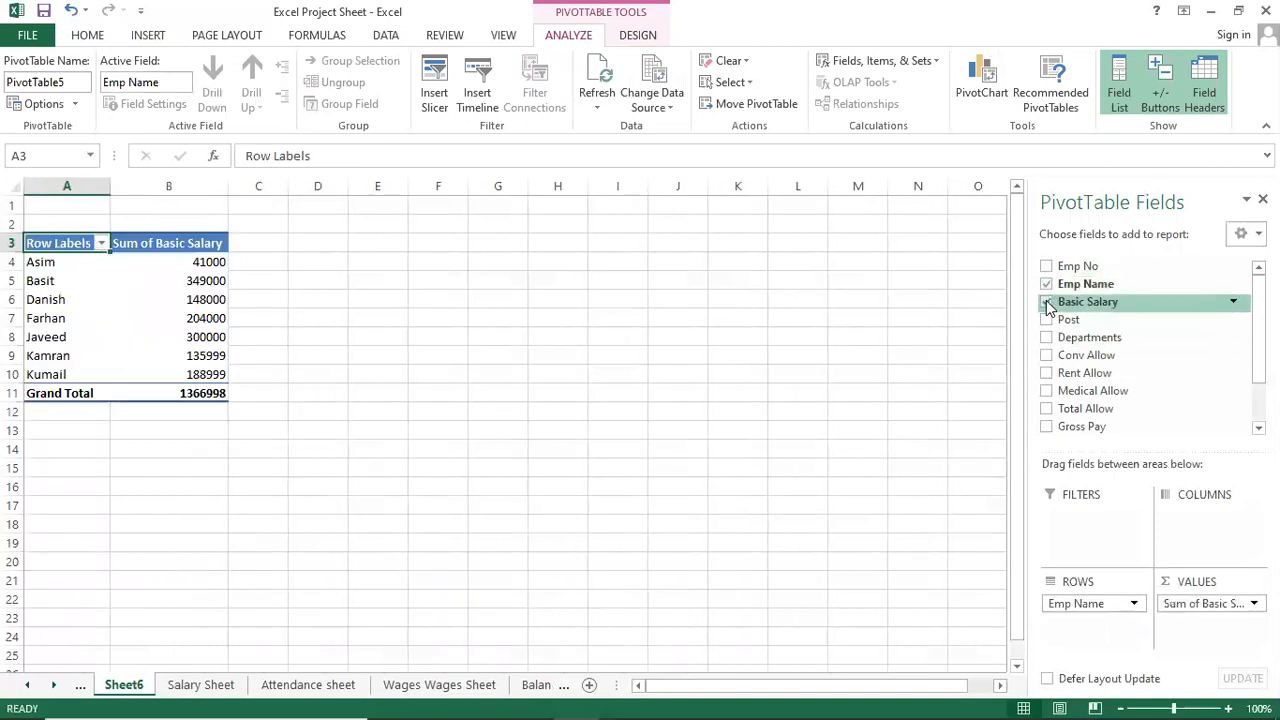
{"action": "left_click", "coordinate": [1047, 340]}
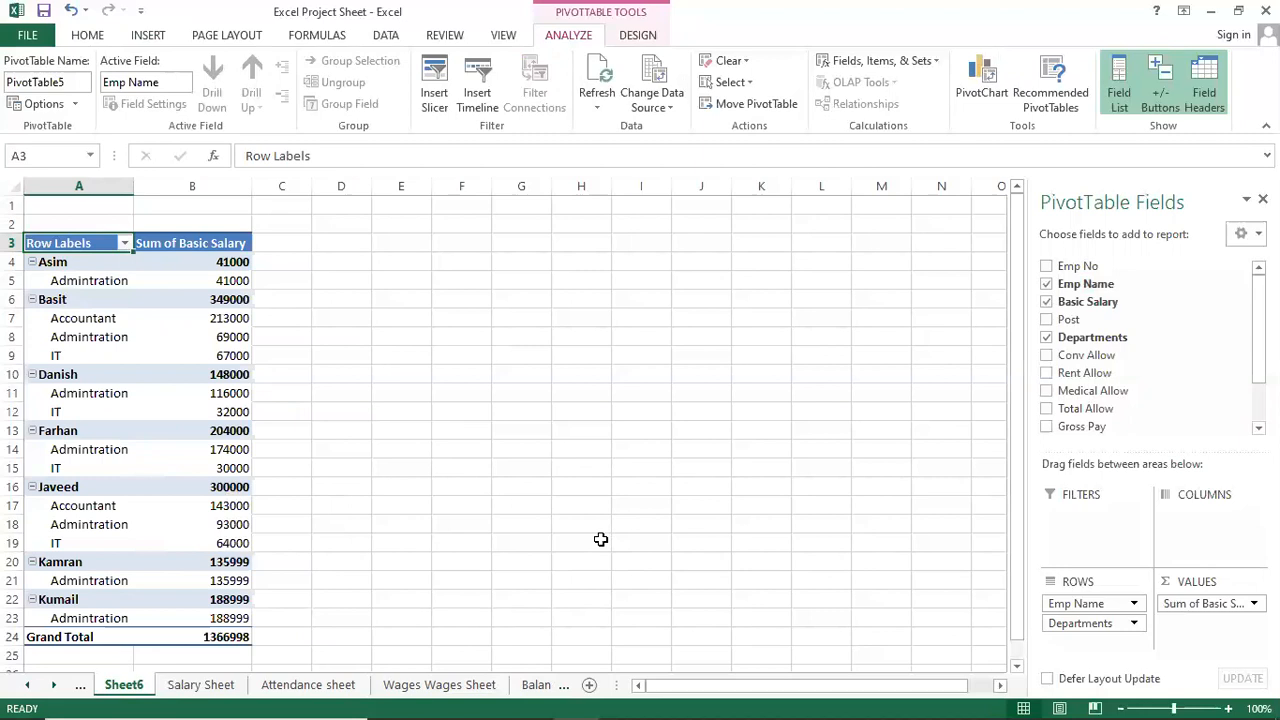
{"action": "mouse_move", "coordinate": [820, 699]}
{"action": "left_click", "coordinate": [218, 637]}
{"action": "left_click", "coordinate": [183, 397]}
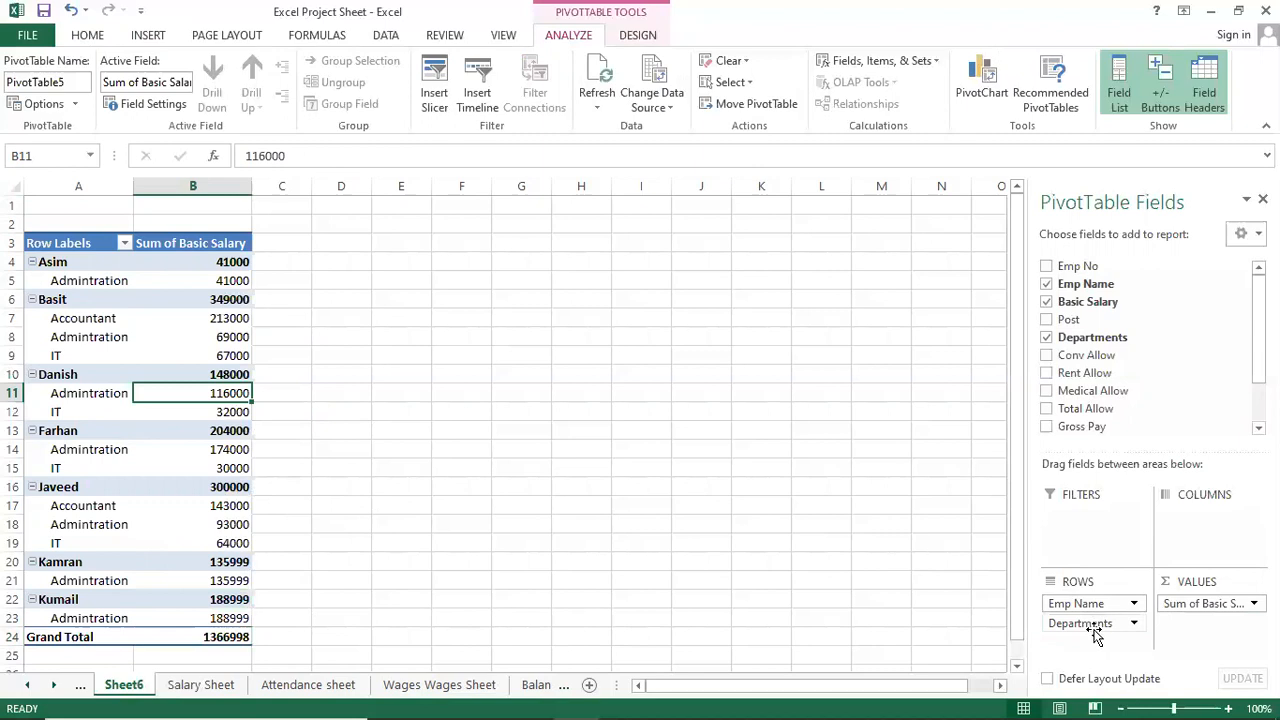
Move Departments above Emp Name in ROWS and review the Accountant employees' salaries (subtotal 356000).
{"action": "left_click_drag", "start_coordinate": [1098, 624], "coordinate": [1078, 600]}
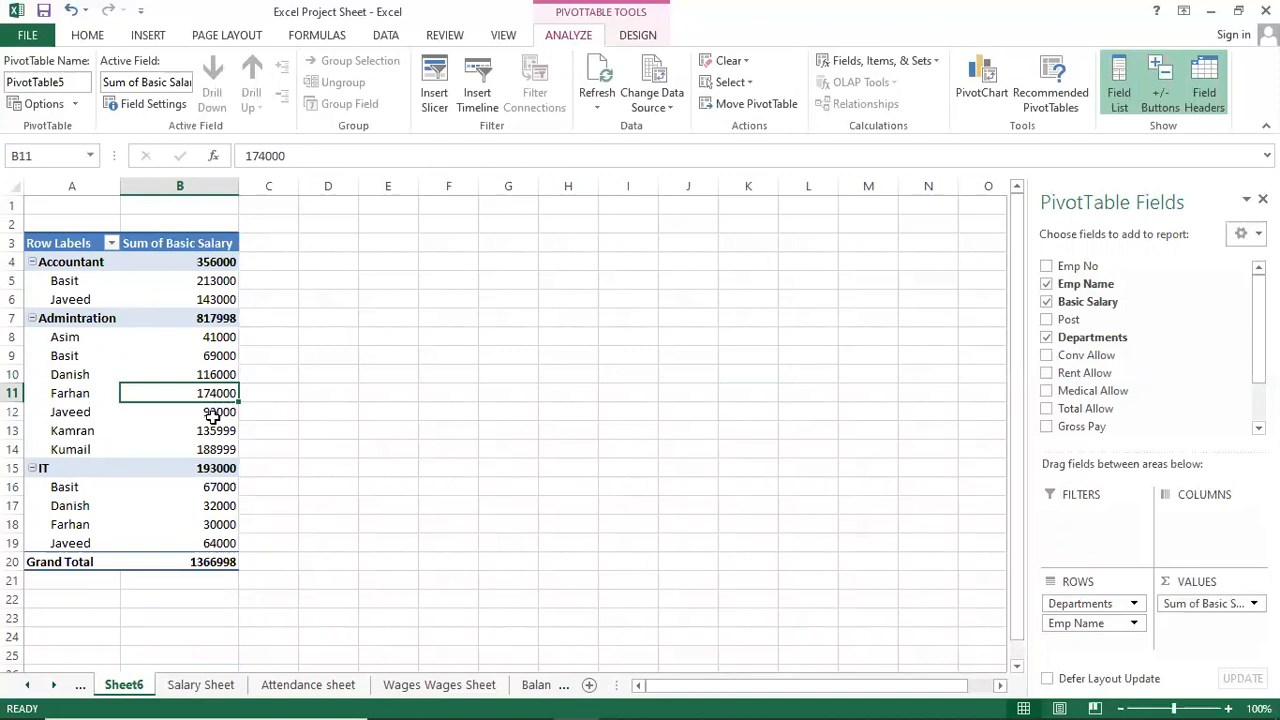
{"action": "left_click", "coordinate": [85, 376]}
{"action": "left_click", "coordinate": [70, 281]}
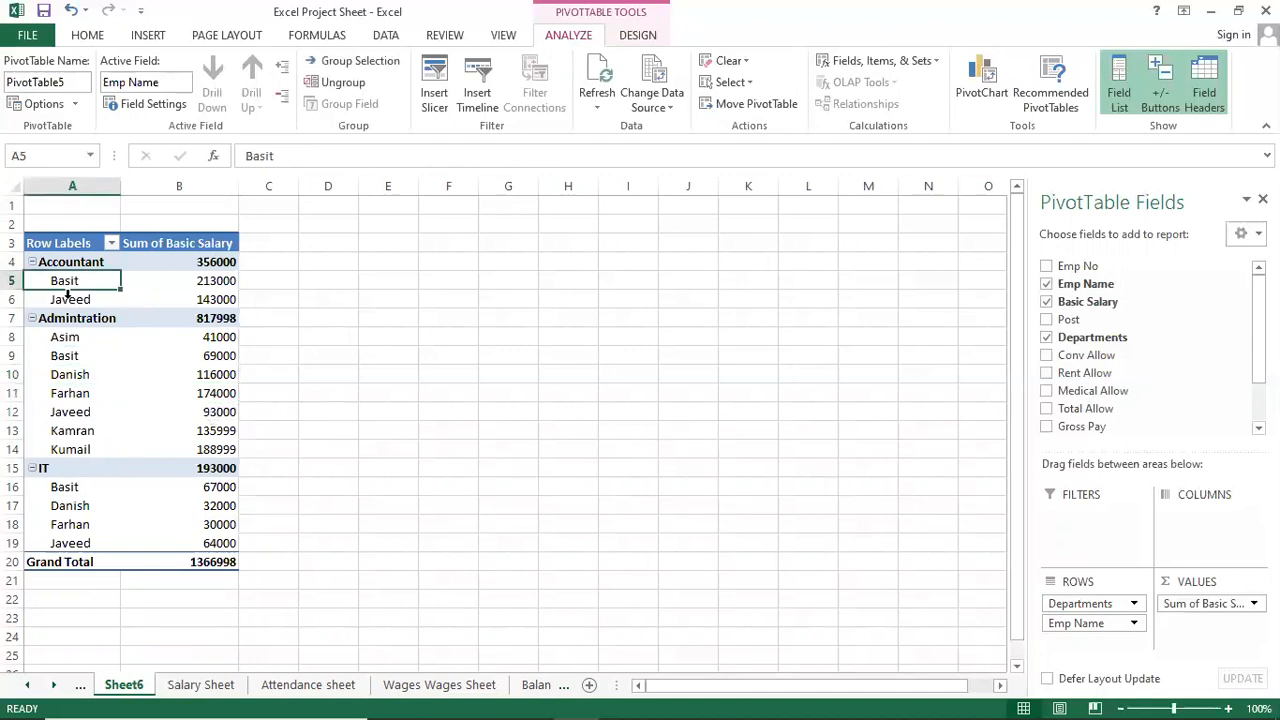
{"action": "left_click", "coordinate": [72, 300]}
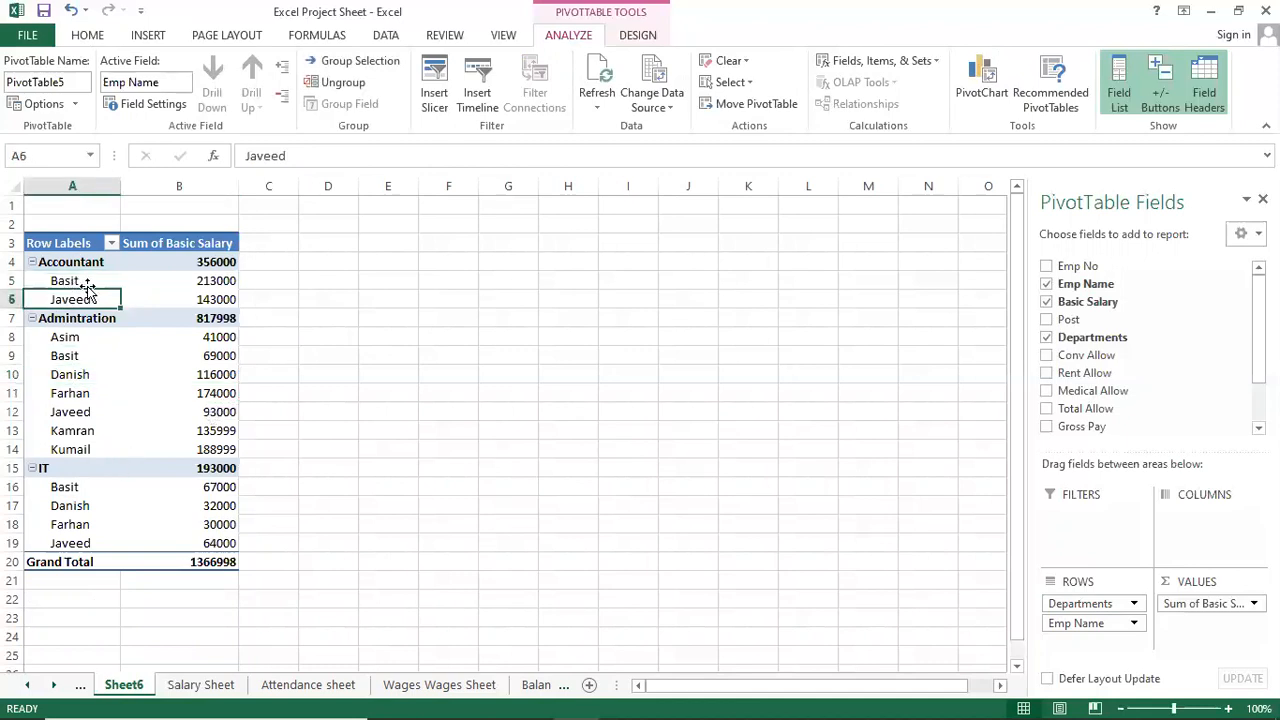
{"action": "left_click", "coordinate": [83, 272]}
{"action": "left_click", "coordinate": [108, 298]}
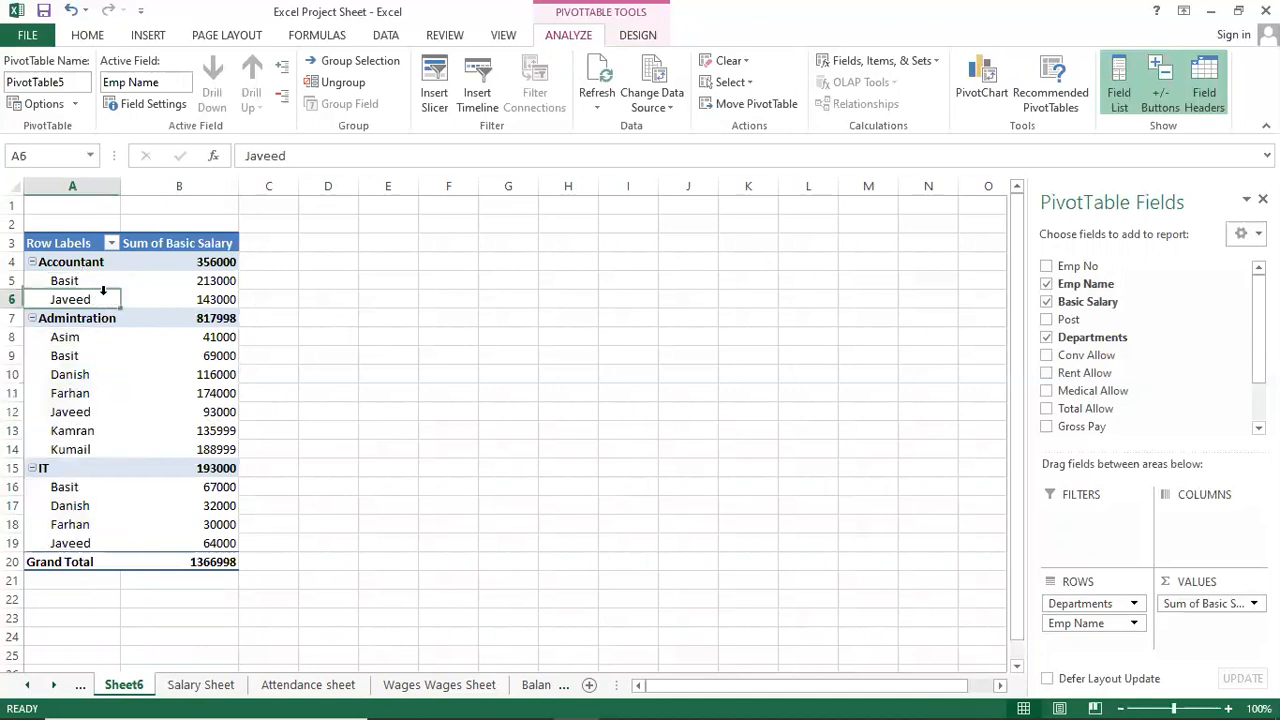
{"action": "left_click", "coordinate": [225, 281]}
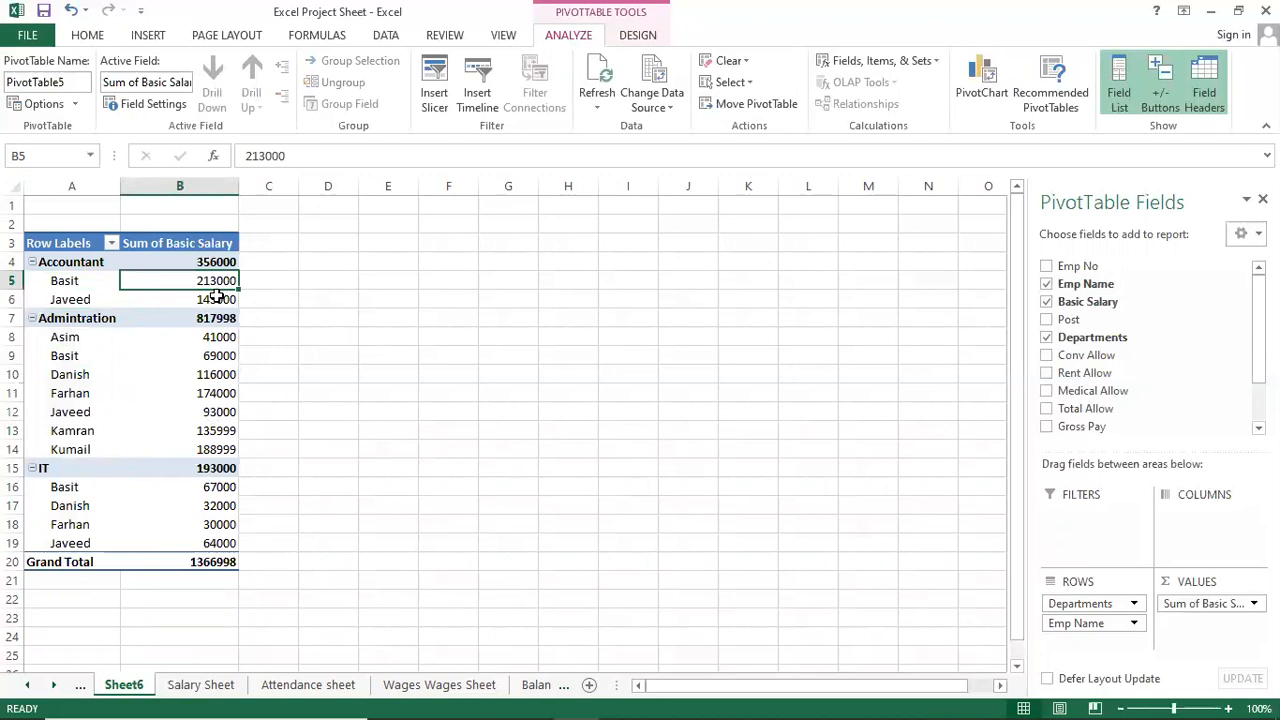
Review the Admintration (817998) and IT (193000) department totals and their employee rows.
{"action": "left_click", "coordinate": [95, 358]}
{"action": "left_click", "coordinate": [70, 321]}
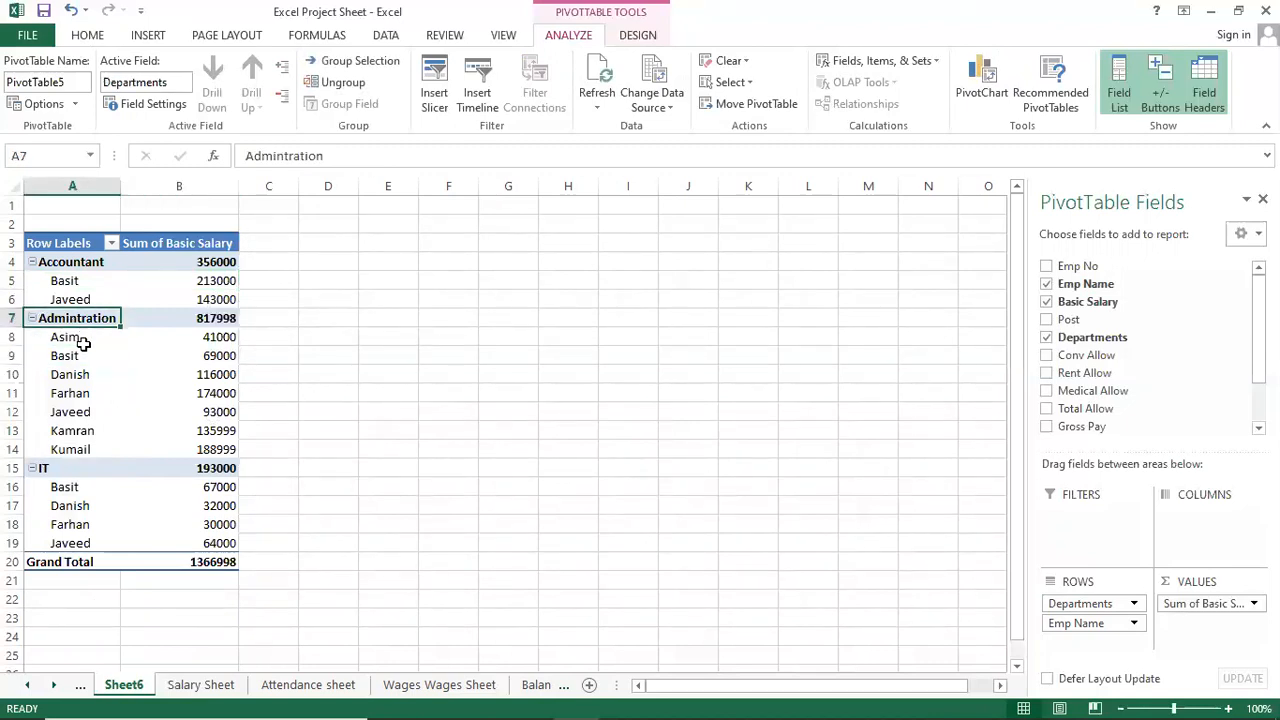
{"action": "left_click", "coordinate": [84, 343]}
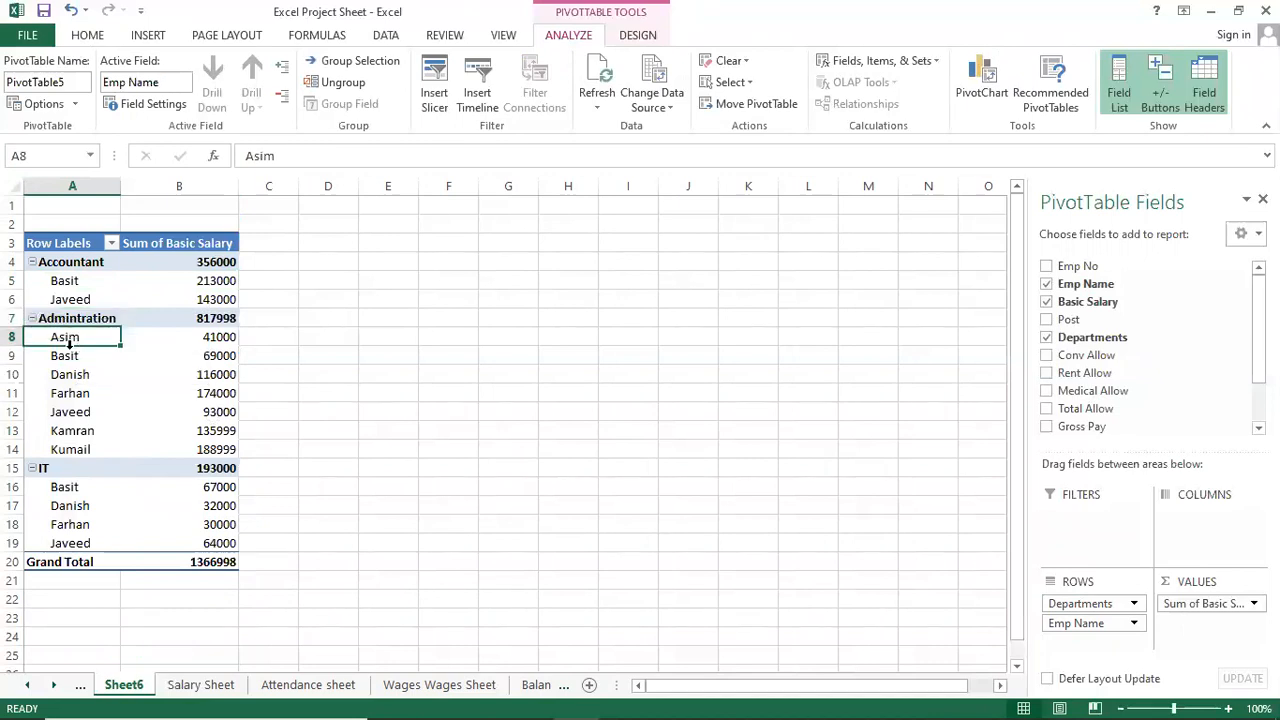
{"action": "left_click", "coordinate": [215, 468]}
{"action": "left_click", "coordinate": [97, 411]}
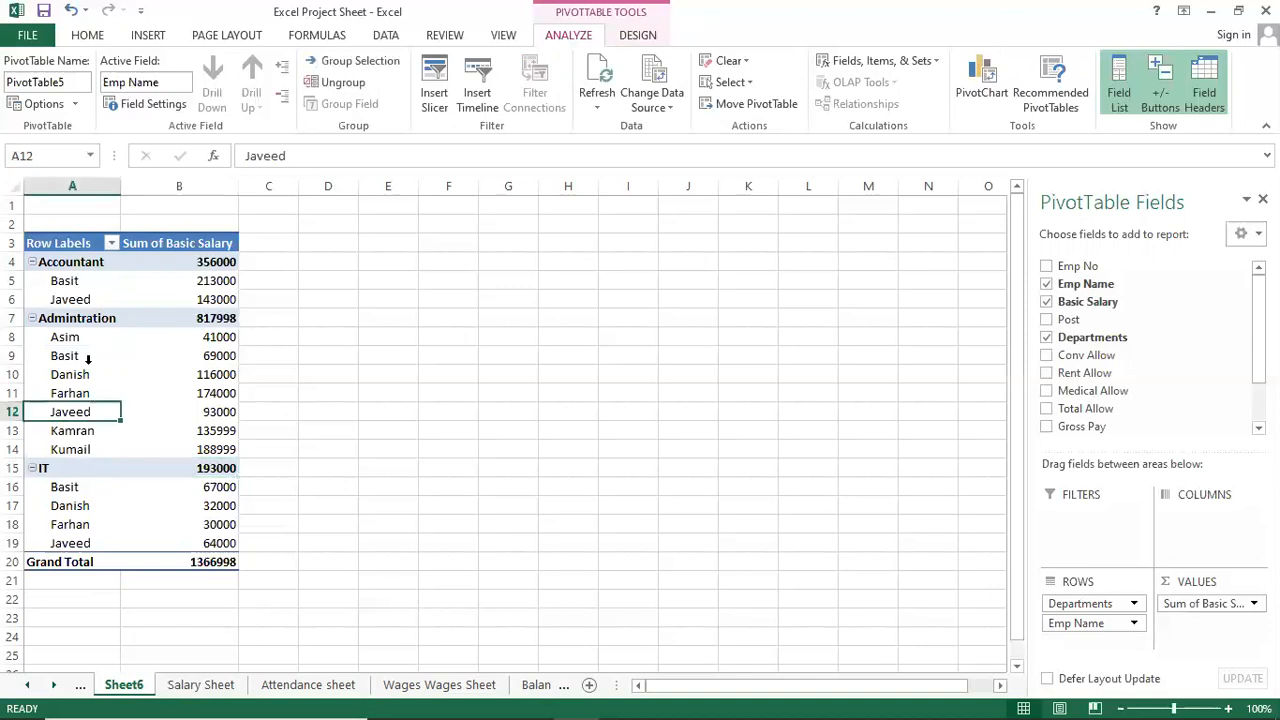
{"action": "left_click", "coordinate": [89, 375]}
{"action": "left_click", "coordinate": [104, 505]}
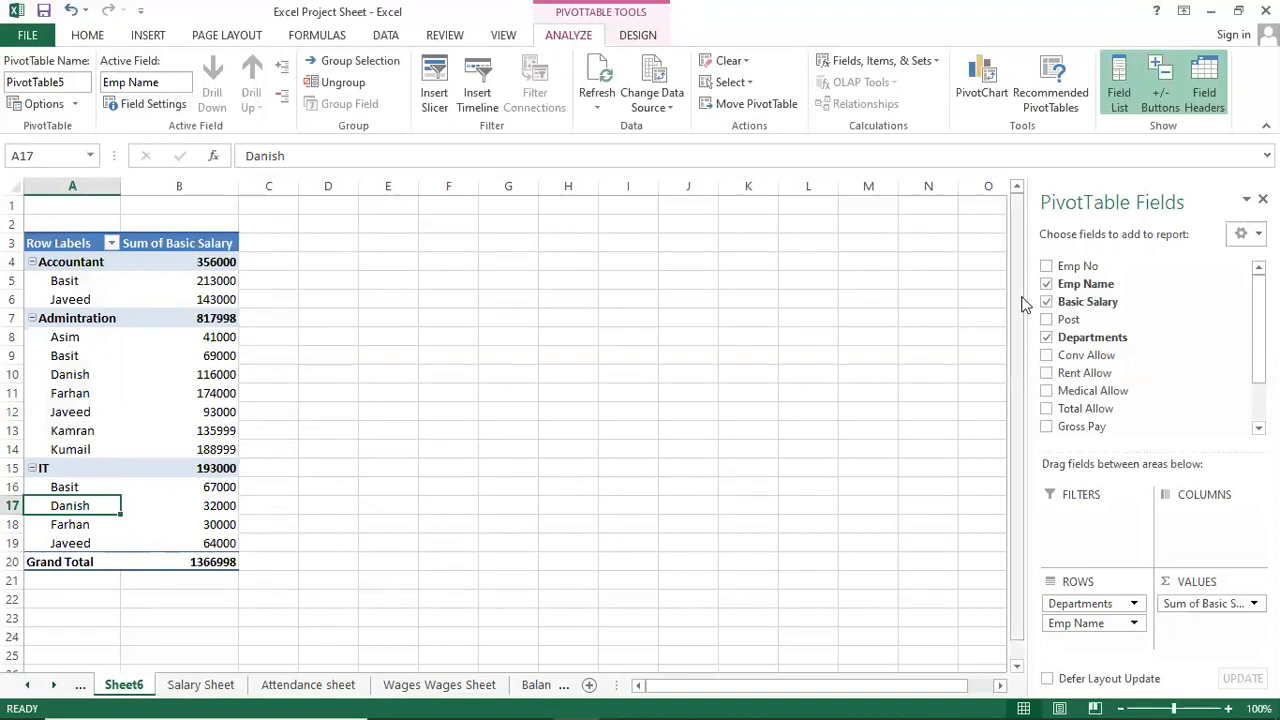
Empty the pivot, then try Basic Salary totals grouped by Post.
{"action": "left_click", "coordinate": [1047, 339]}
{"action": "left_click", "coordinate": [1047, 301]}
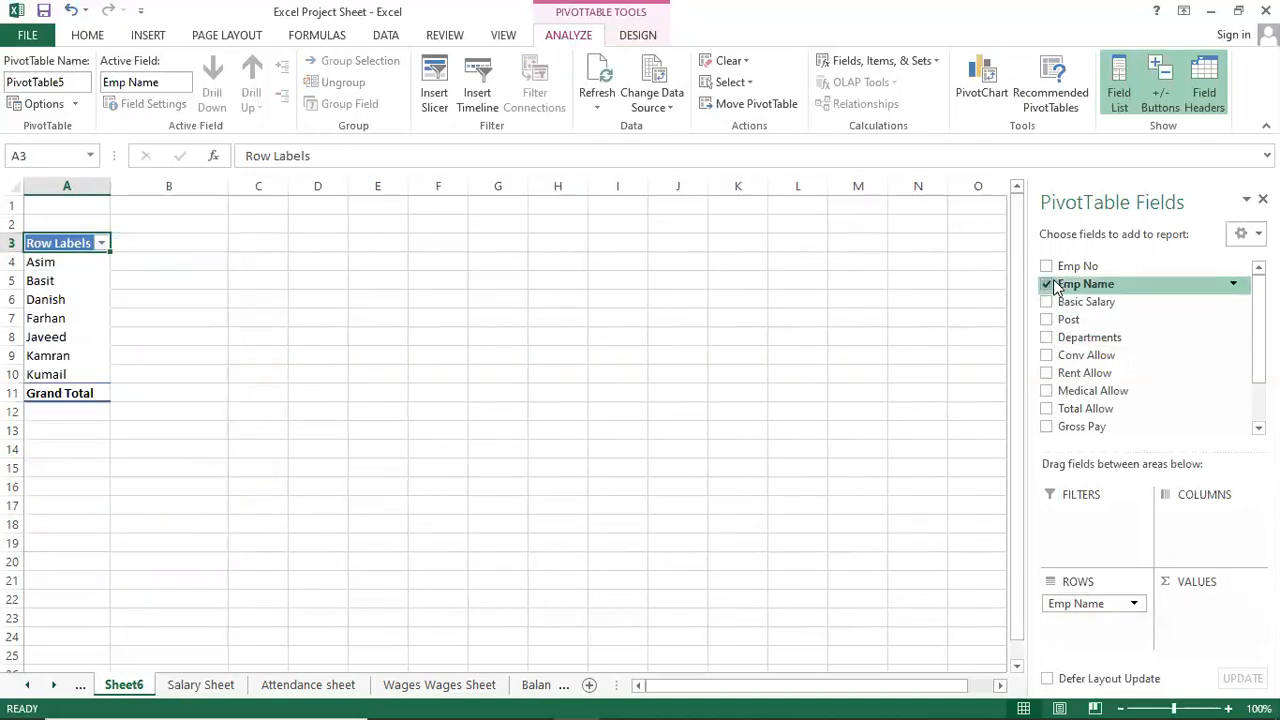
{"action": "left_click", "coordinate": [1050, 281]}
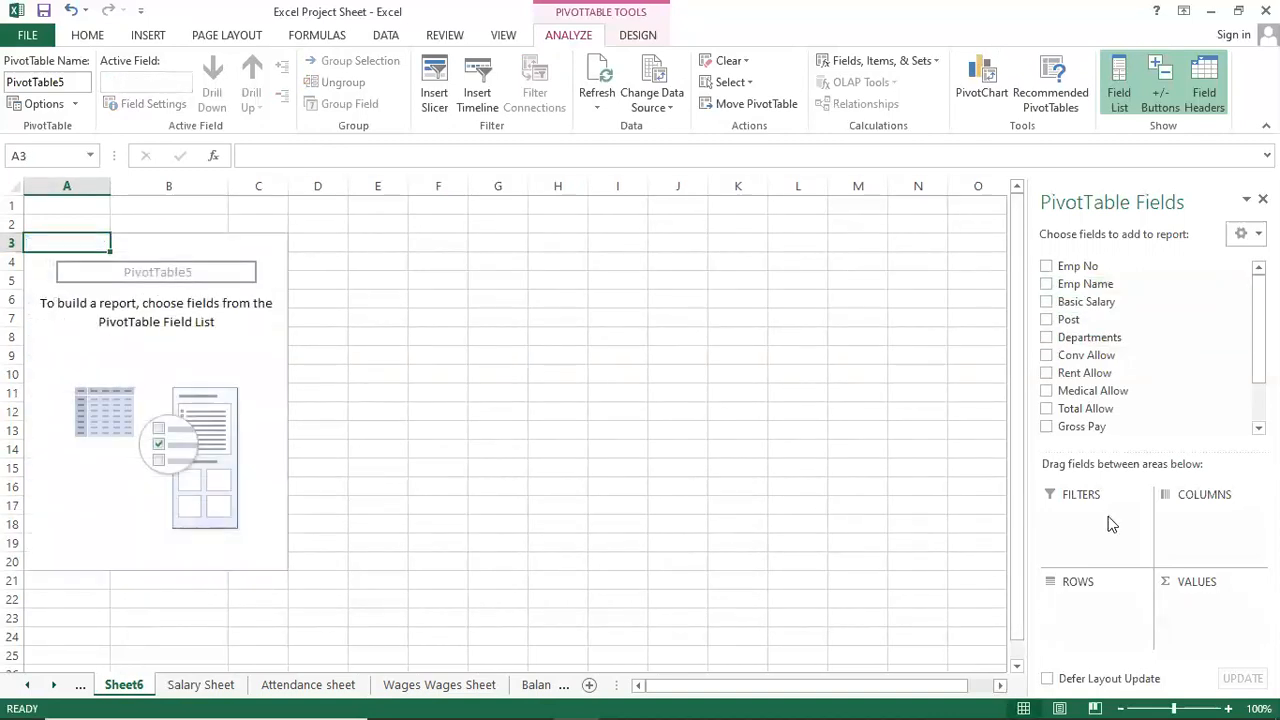
{"action": "left_click", "coordinate": [1047, 302]}
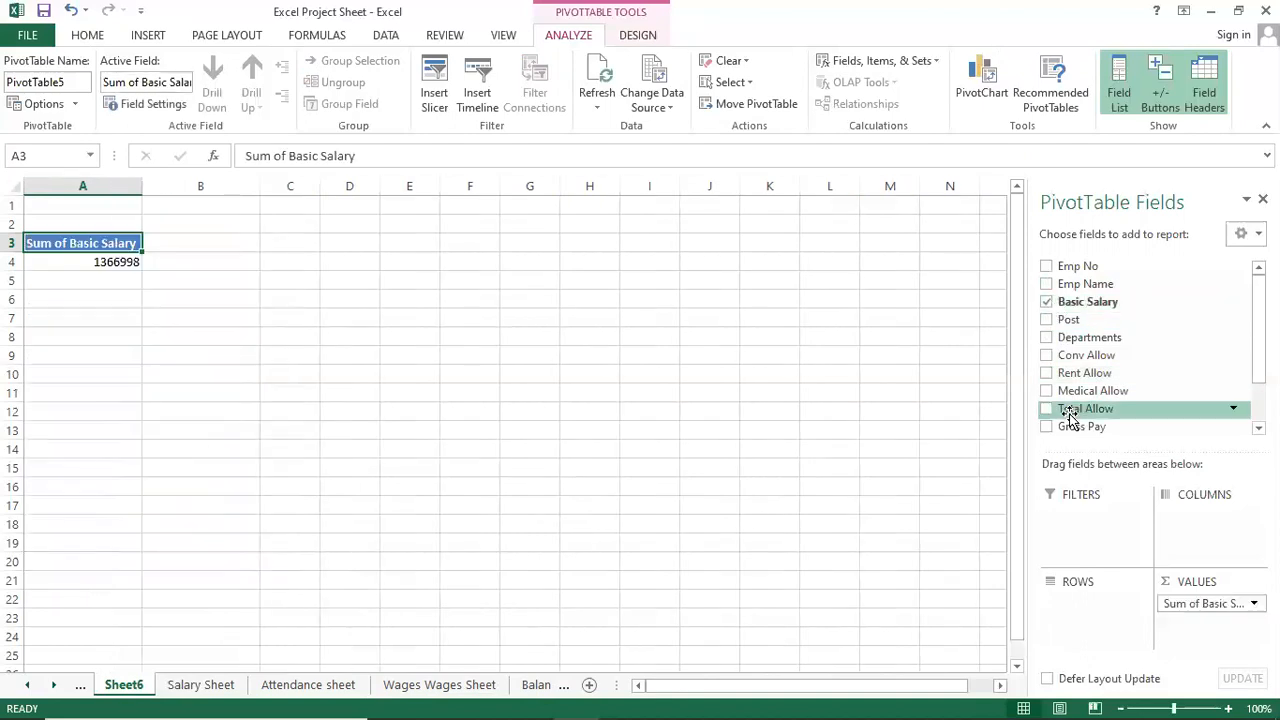
{"action": "left_click", "coordinate": [1047, 320]}
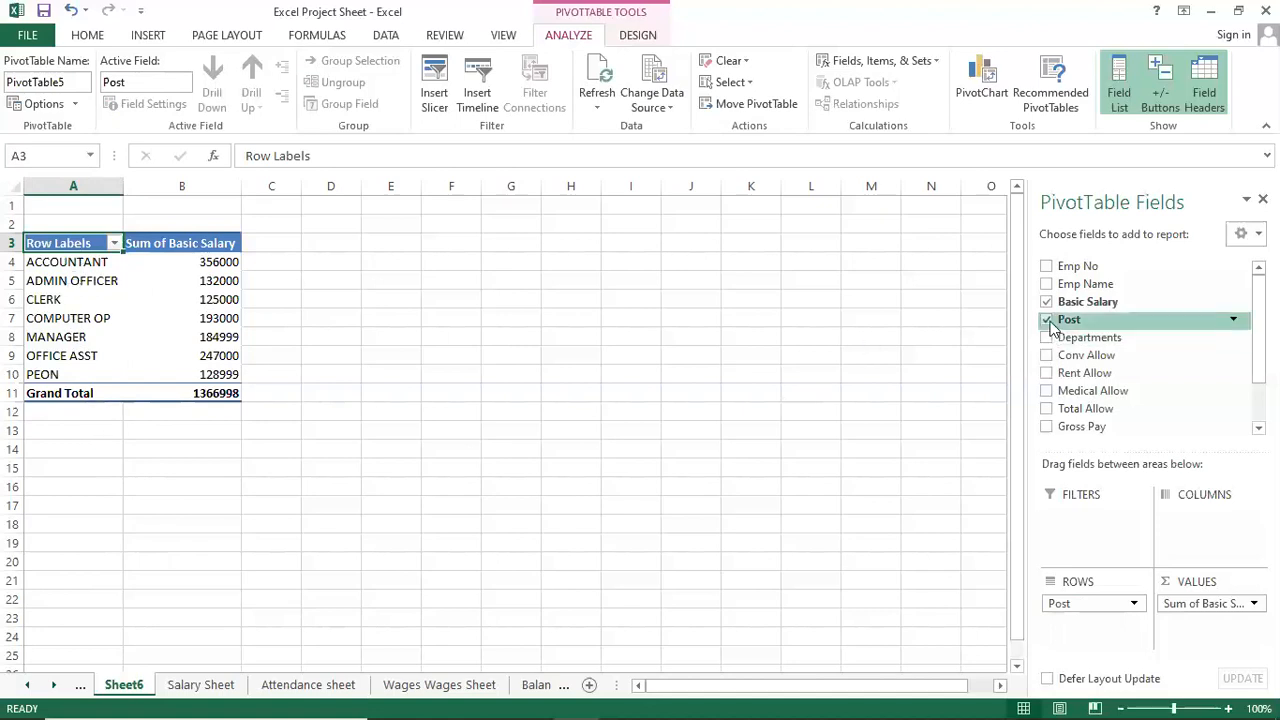
Rebuild the pivot with Emp Name rows, Basic Salary totals and Post sub-rows.
{"action": "left_click", "coordinate": [1047, 302]}
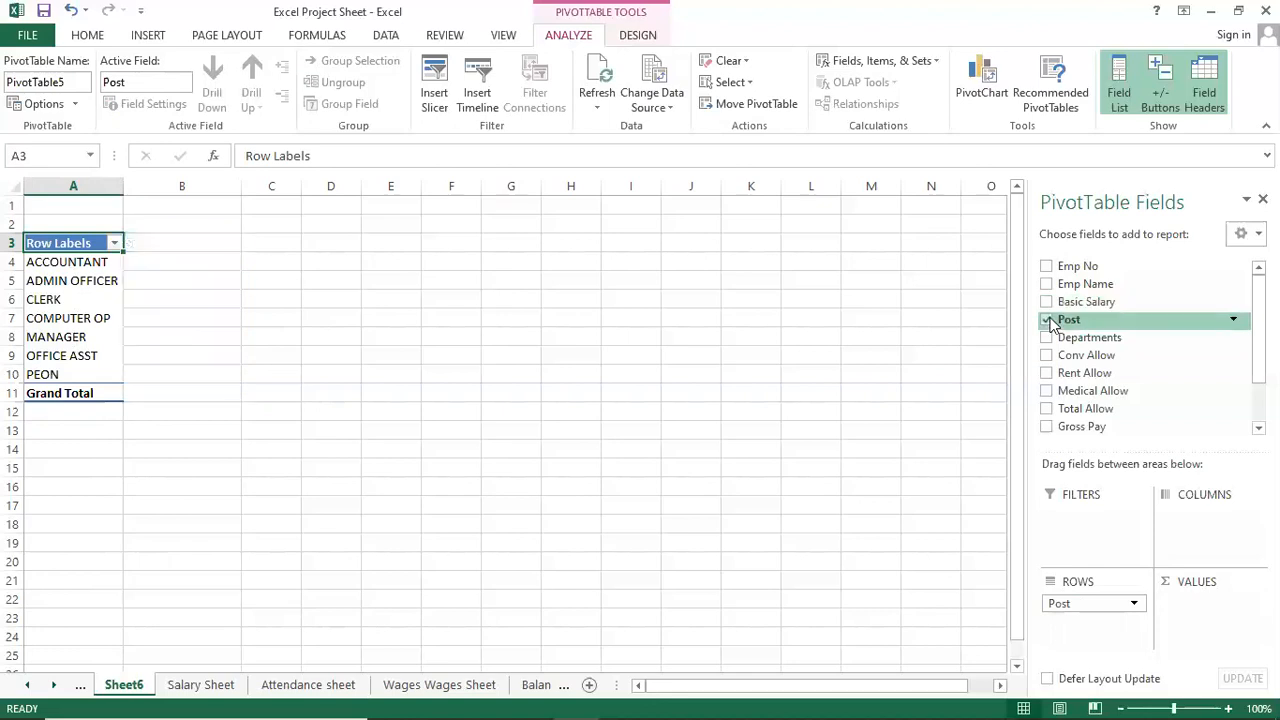
{"action": "left_click", "coordinate": [1047, 319]}
{"action": "left_click", "coordinate": [1047, 284]}
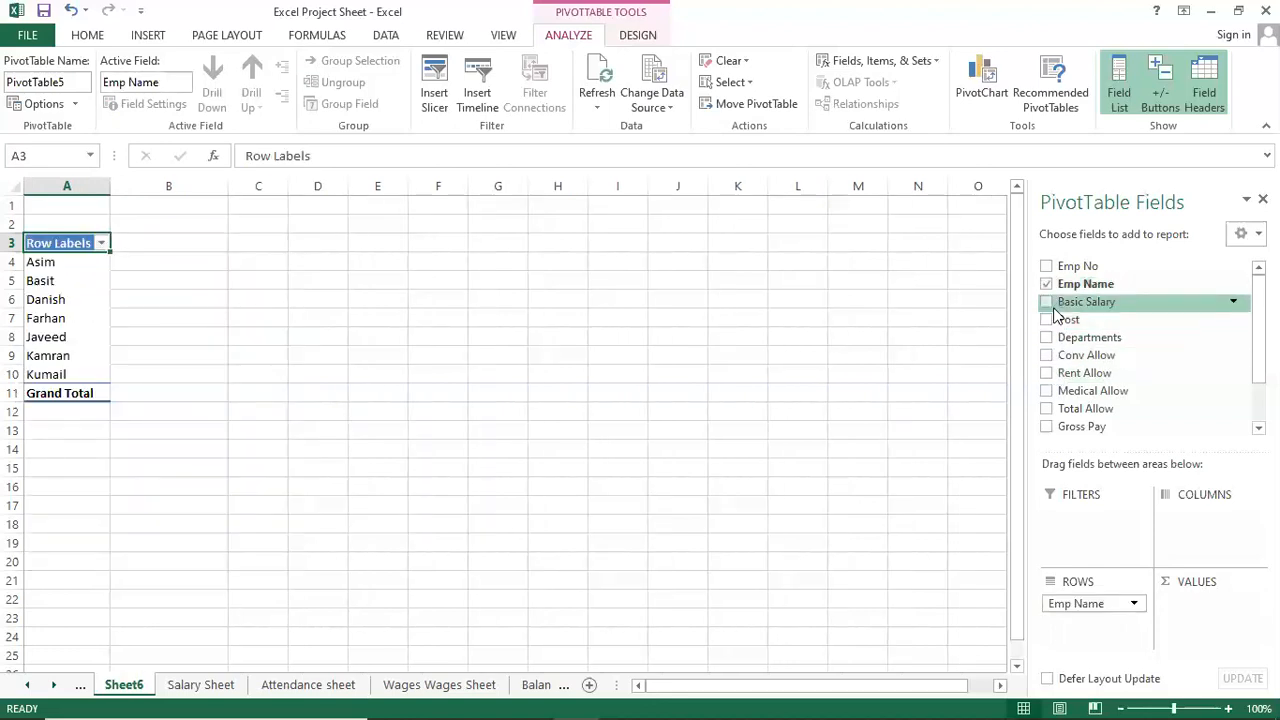
{"action": "left_click", "coordinate": [1047, 302]}
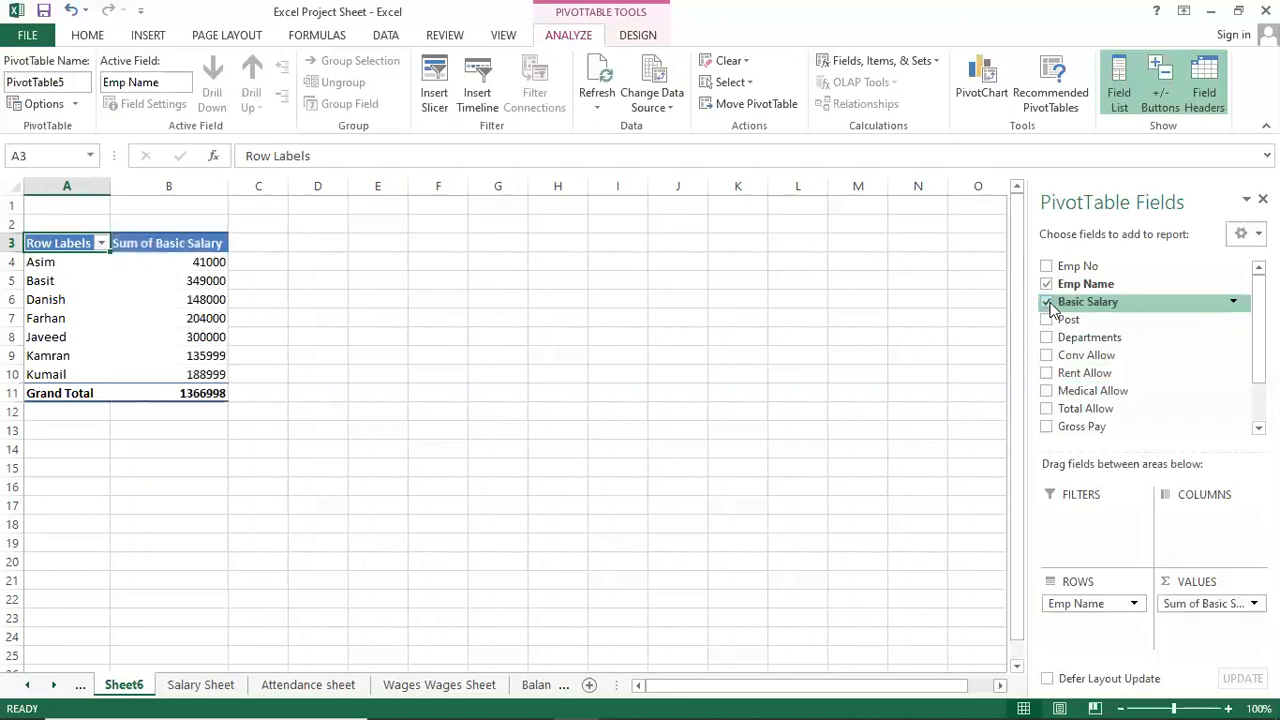
{"action": "left_click", "coordinate": [1047, 321]}
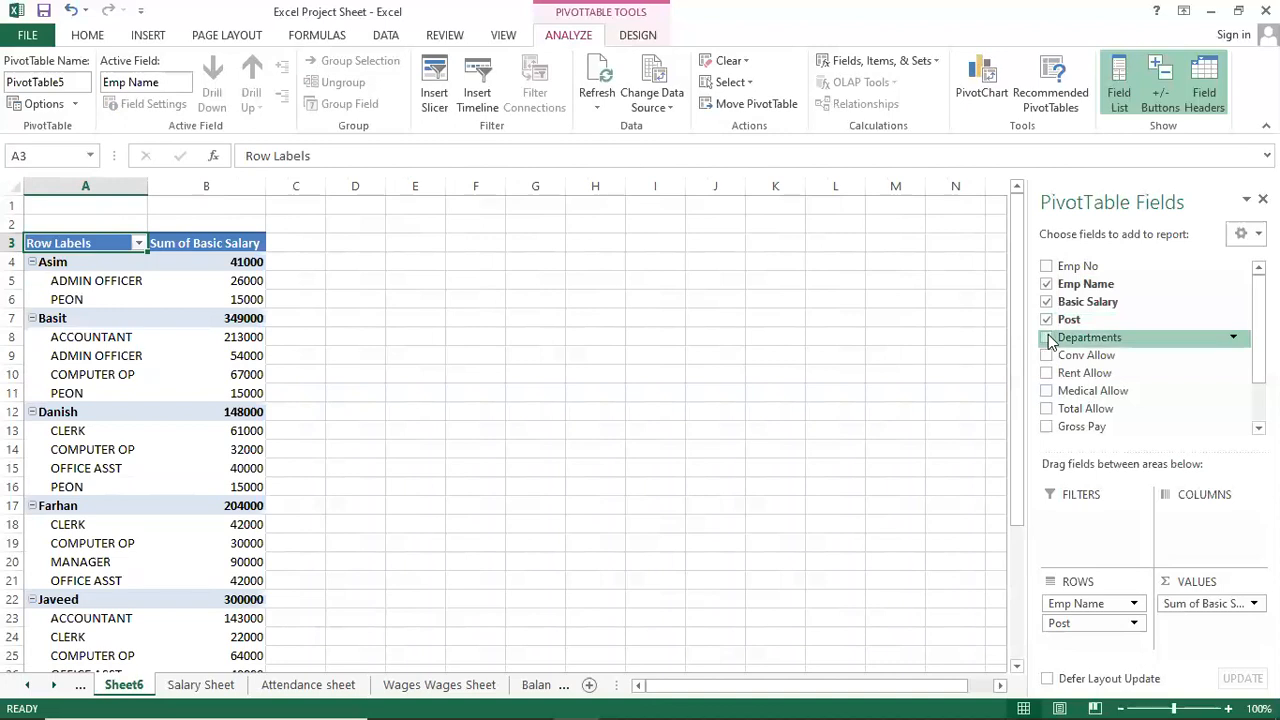
Add Departments as a third row level under Post, then grab its field in ROWS.
{"action": "left_click", "coordinate": [1047, 338]}
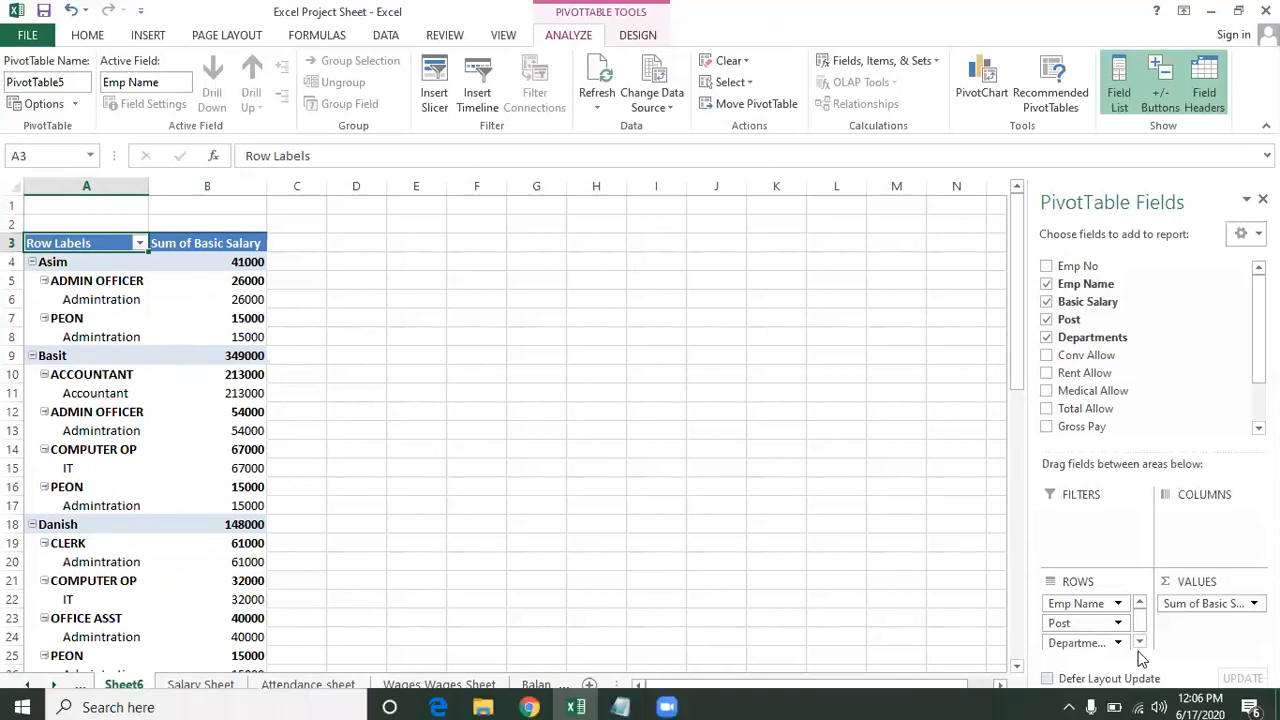
{"action": "left_click", "coordinate": [1092, 645]}
{"action": "left_click", "coordinate": [1094, 645]}
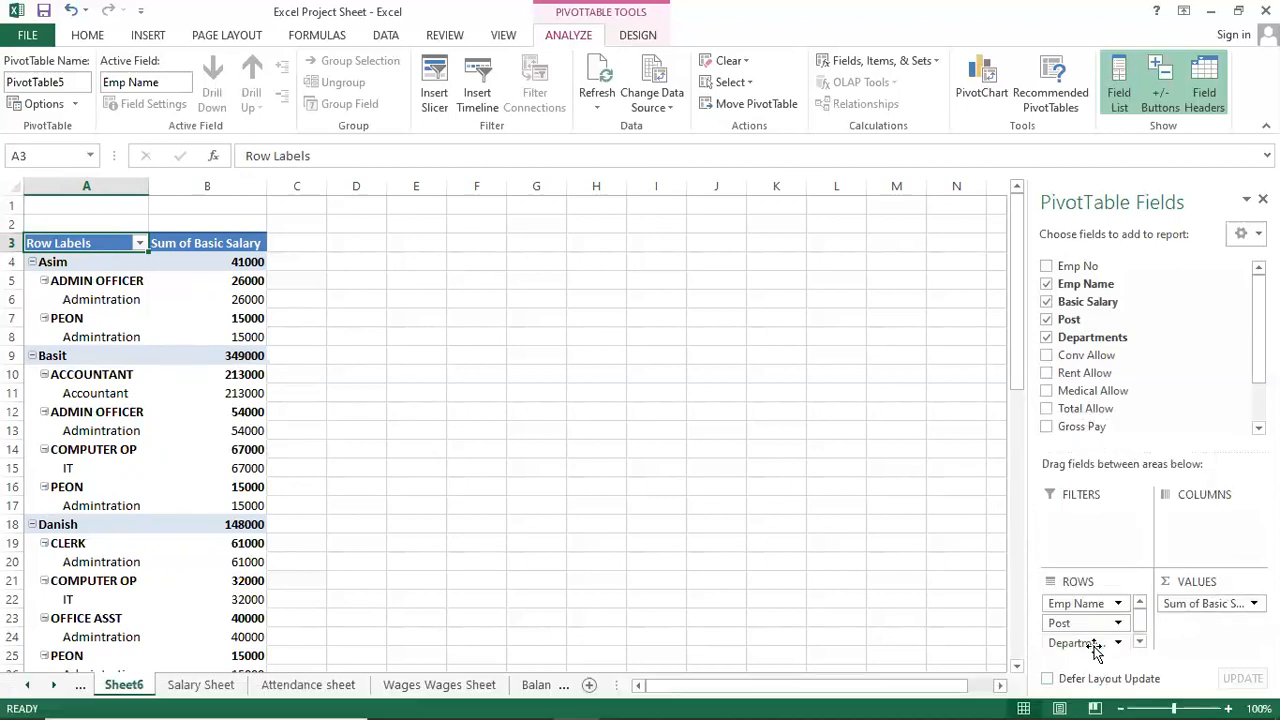
{"action": "left_click_drag", "start_coordinate": [1094, 645], "coordinate": [1083, 605]}
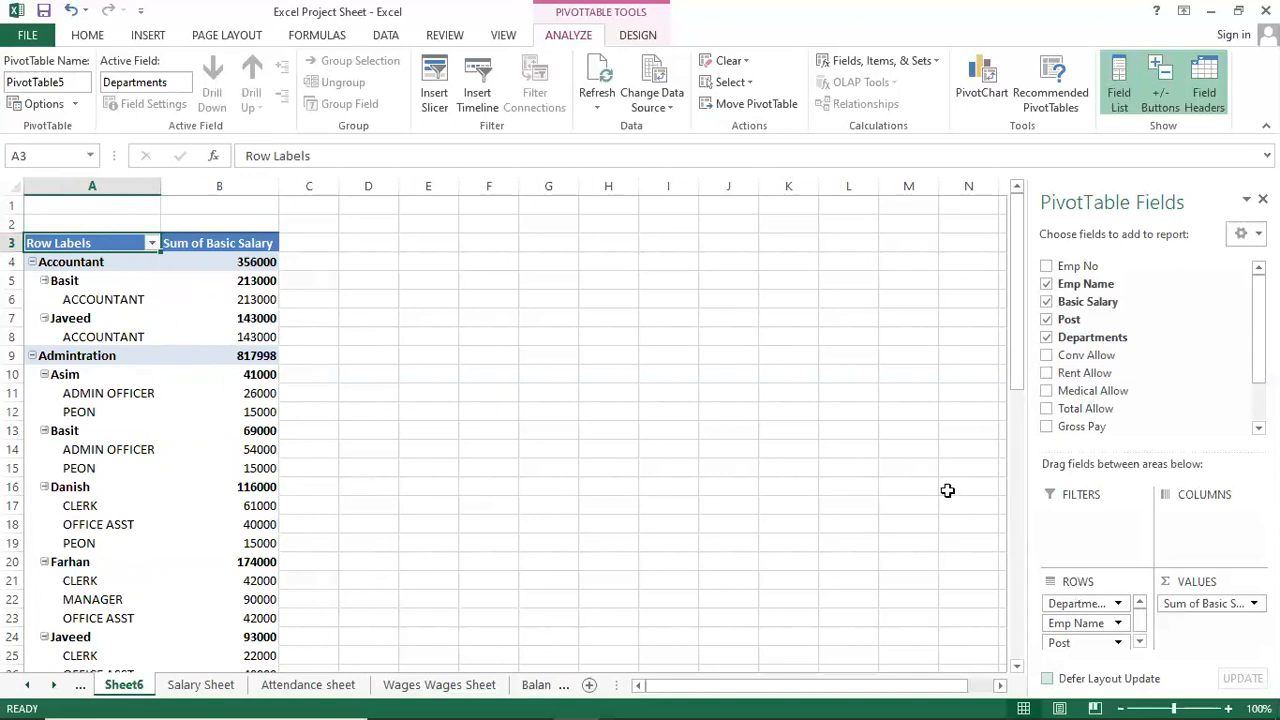
{"action": "left_click", "coordinate": [220, 428]}
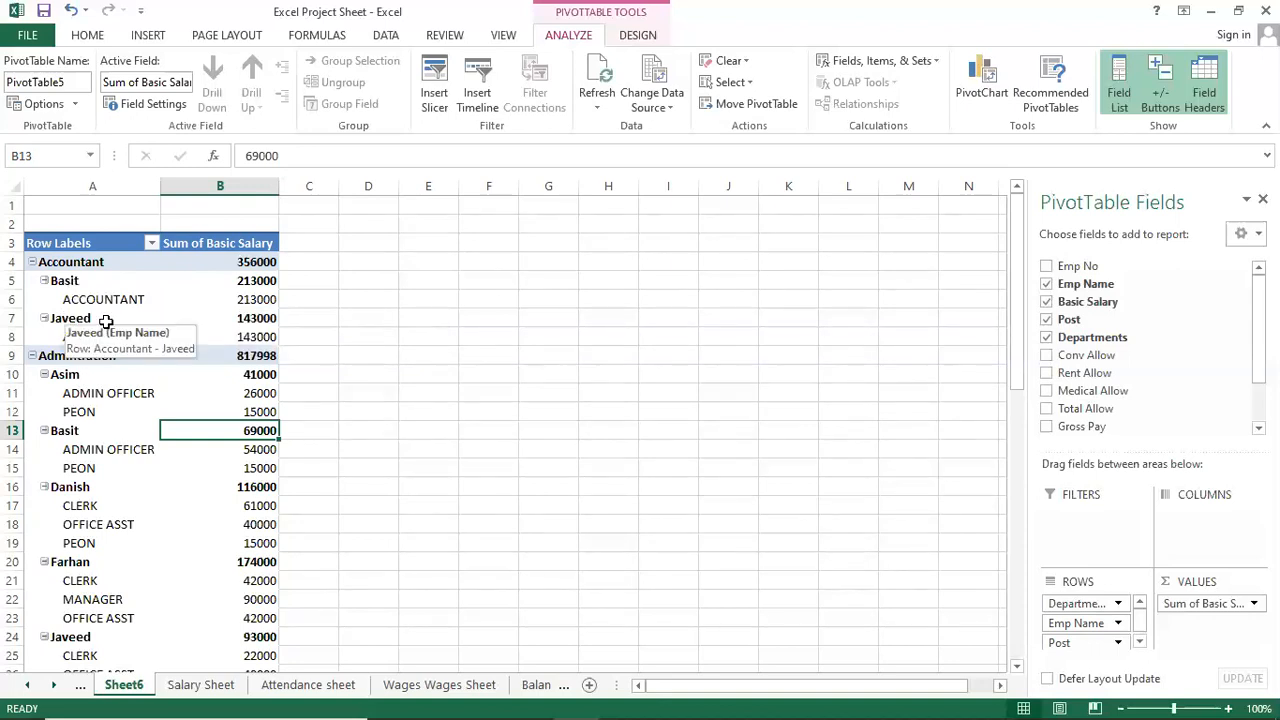
{"action": "left_click", "coordinate": [234, 358]}
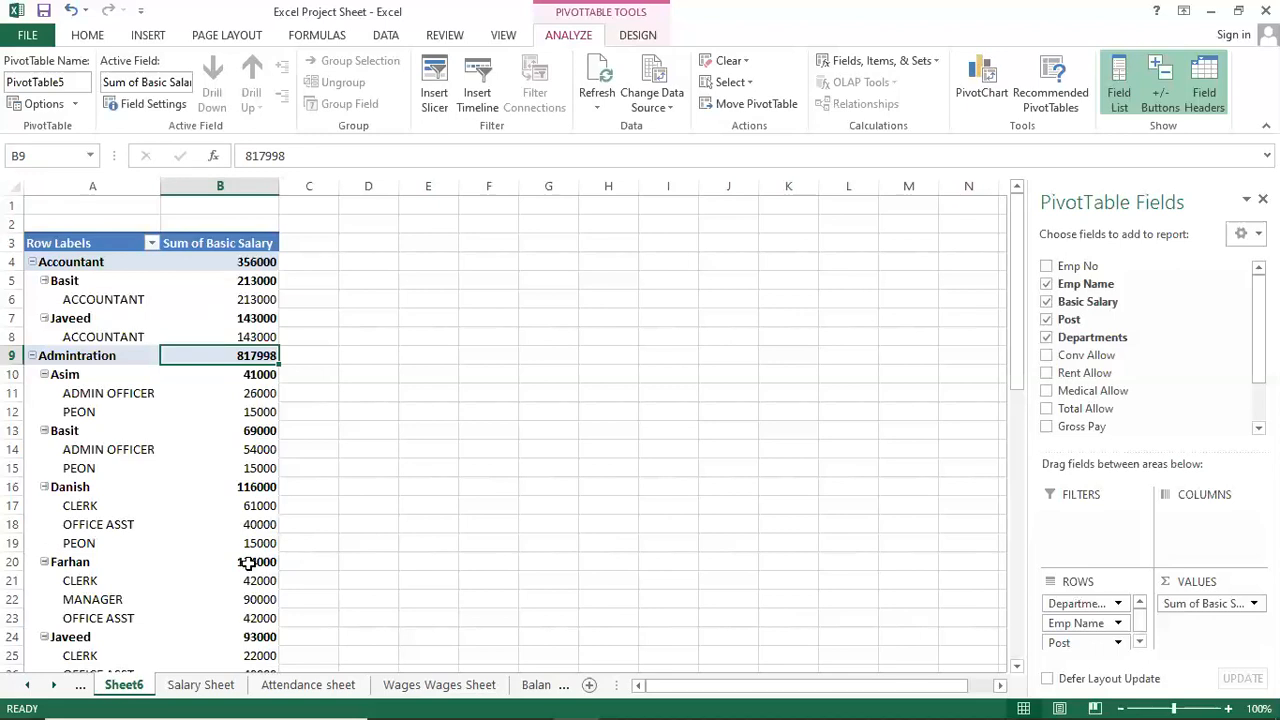
{"action": "mouse_move", "coordinate": [256, 562]}
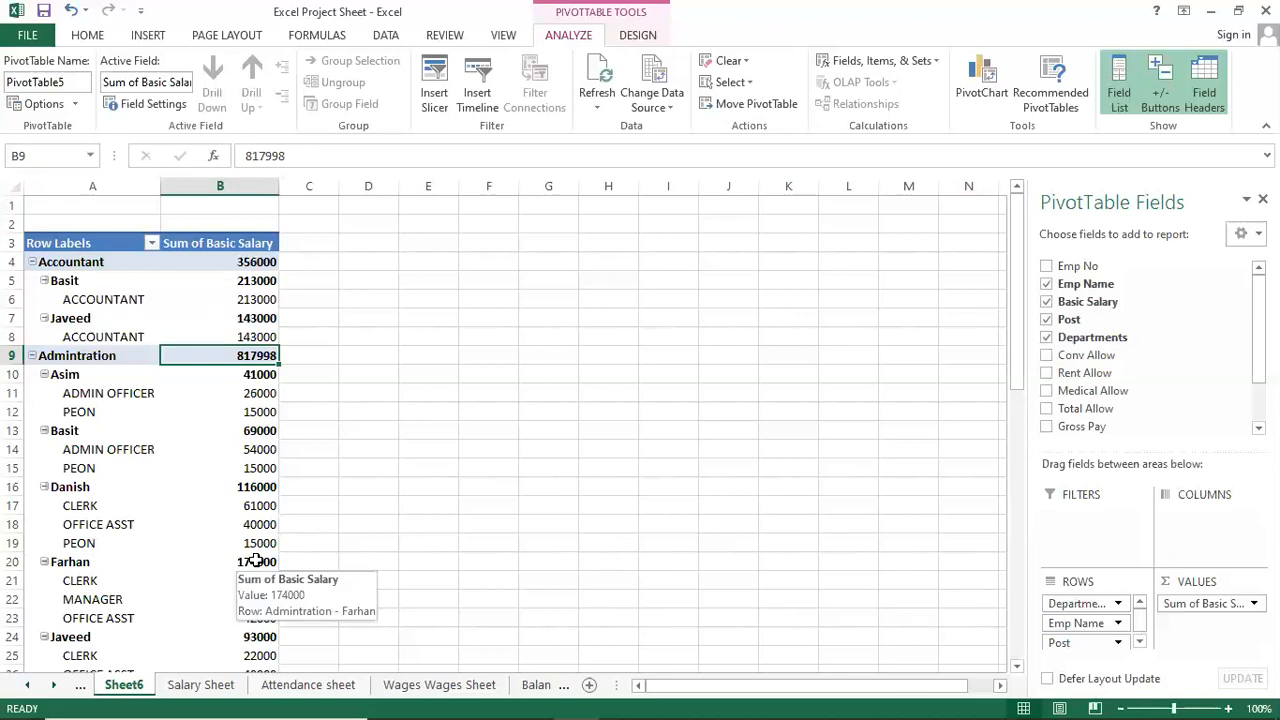
{"action": "mouse_move", "coordinate": [270, 630]}
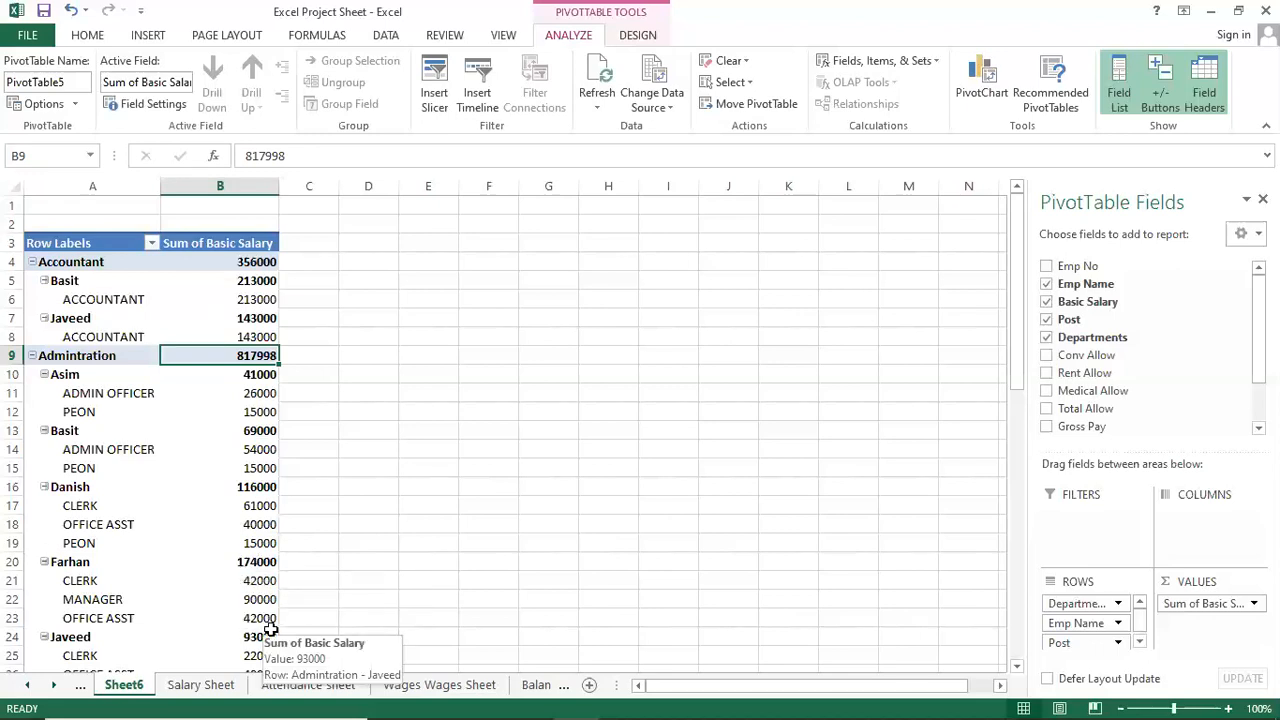
{"action": "scroll", "coordinate": [270, 630], "scroll_direction": "down", "scroll_amount": 4}
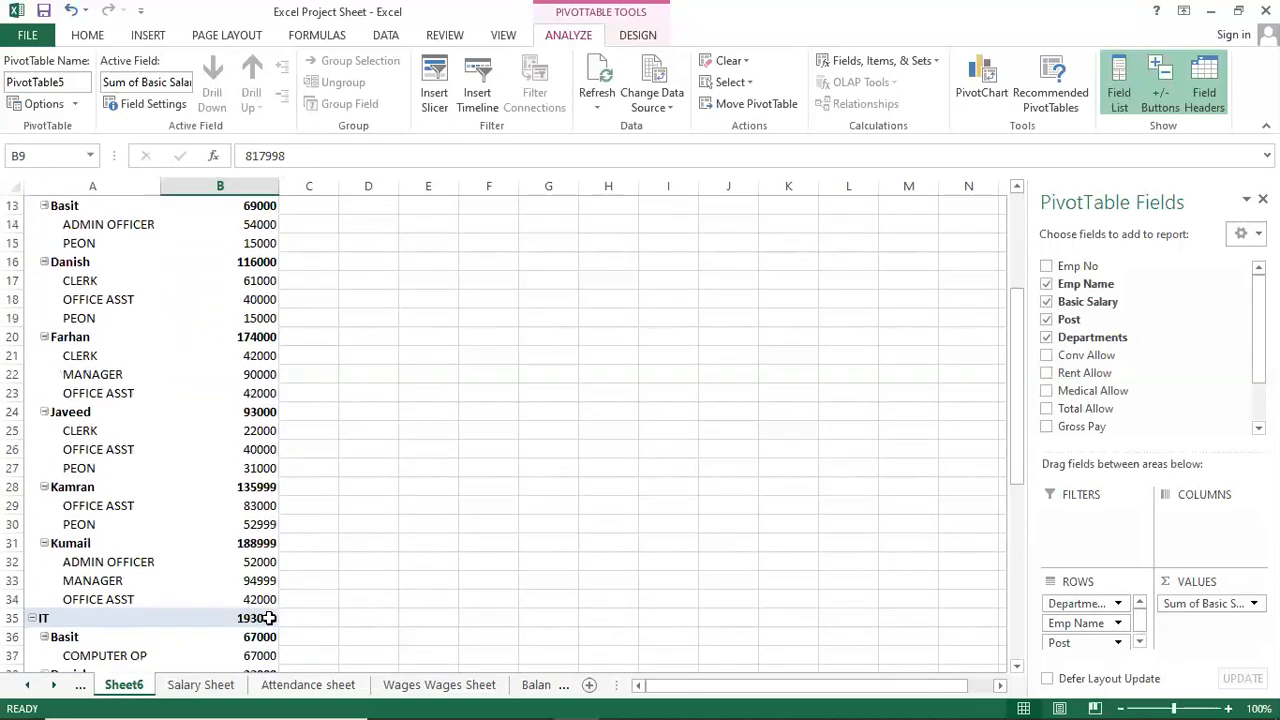
{"action": "scroll", "coordinate": [268, 612], "scroll_direction": "down", "scroll_amount": 2}
{"action": "scroll", "coordinate": [266, 606], "scroll_direction": "up", "scroll_amount": 2}
{"action": "scroll", "coordinate": [186, 449], "scroll_direction": "down", "scroll_amount": 4}
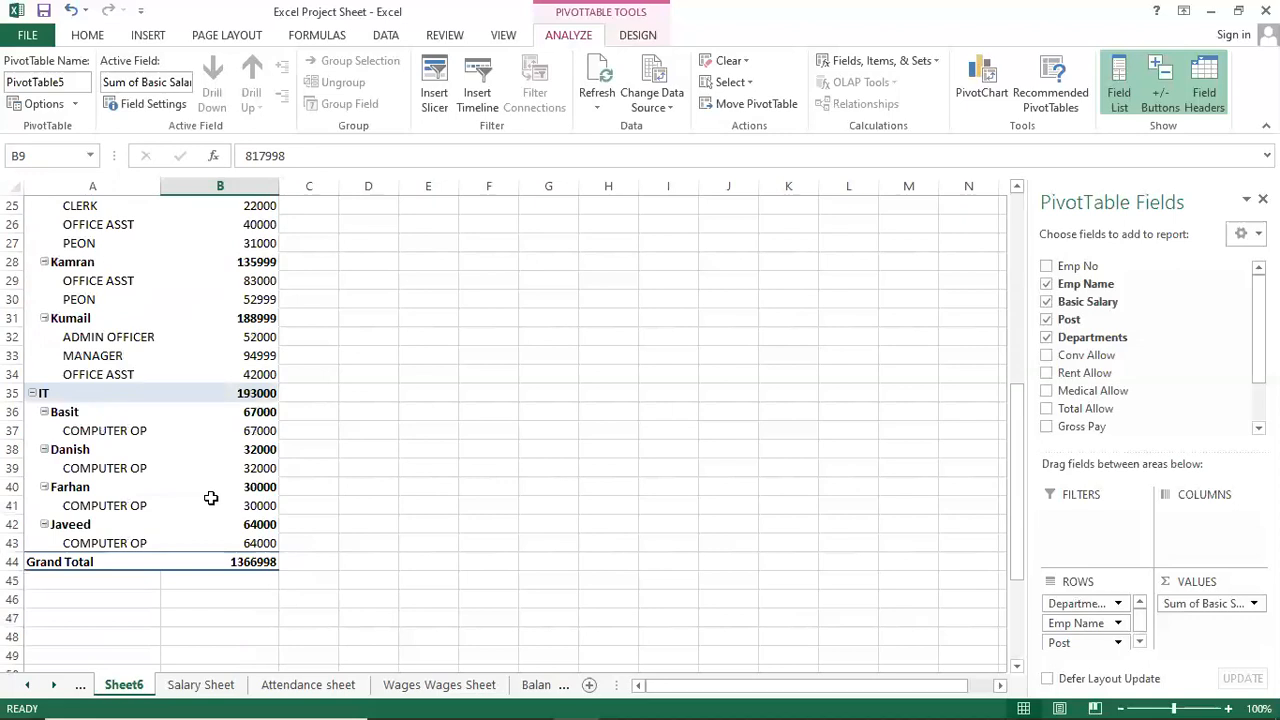
{"action": "mouse_move", "coordinate": [200, 502]}
{"action": "scroll", "coordinate": [200, 502], "scroll_direction": "up", "scroll_amount": 1}
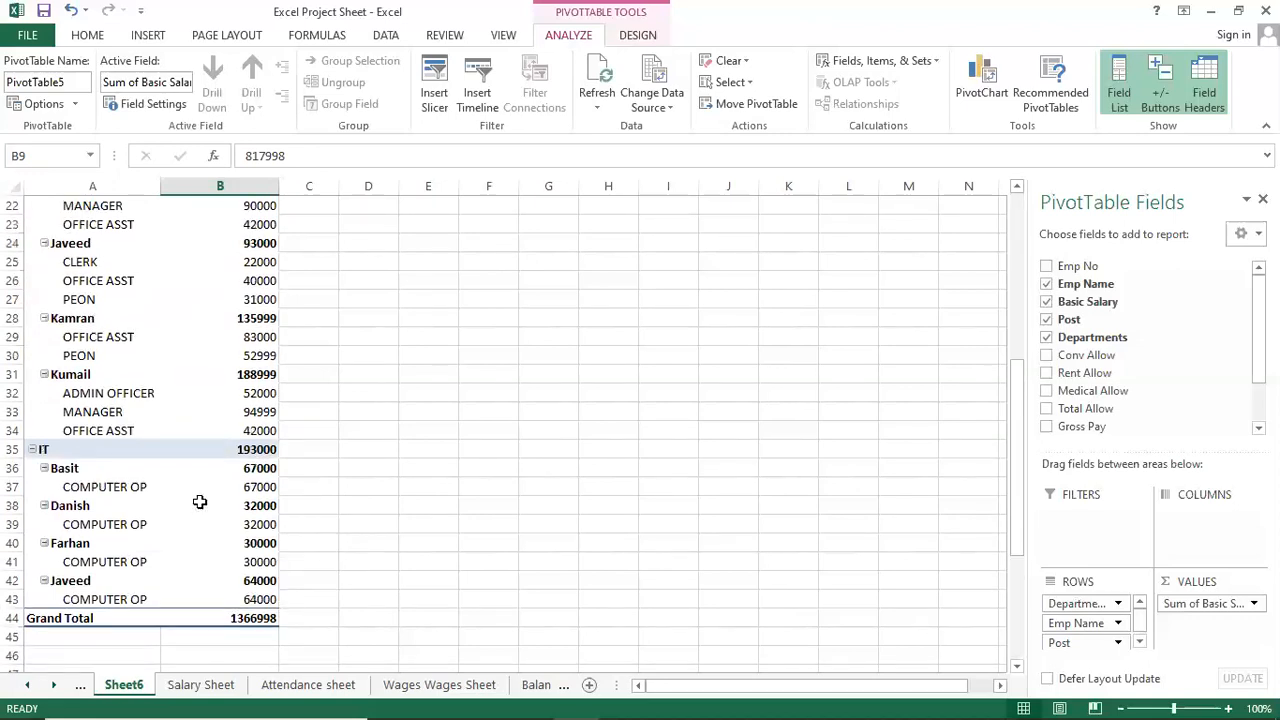
{"action": "mouse_move", "coordinate": [254, 455]}
{"action": "scroll", "coordinate": [254, 455], "scroll_direction": "up", "scroll_amount": 1}
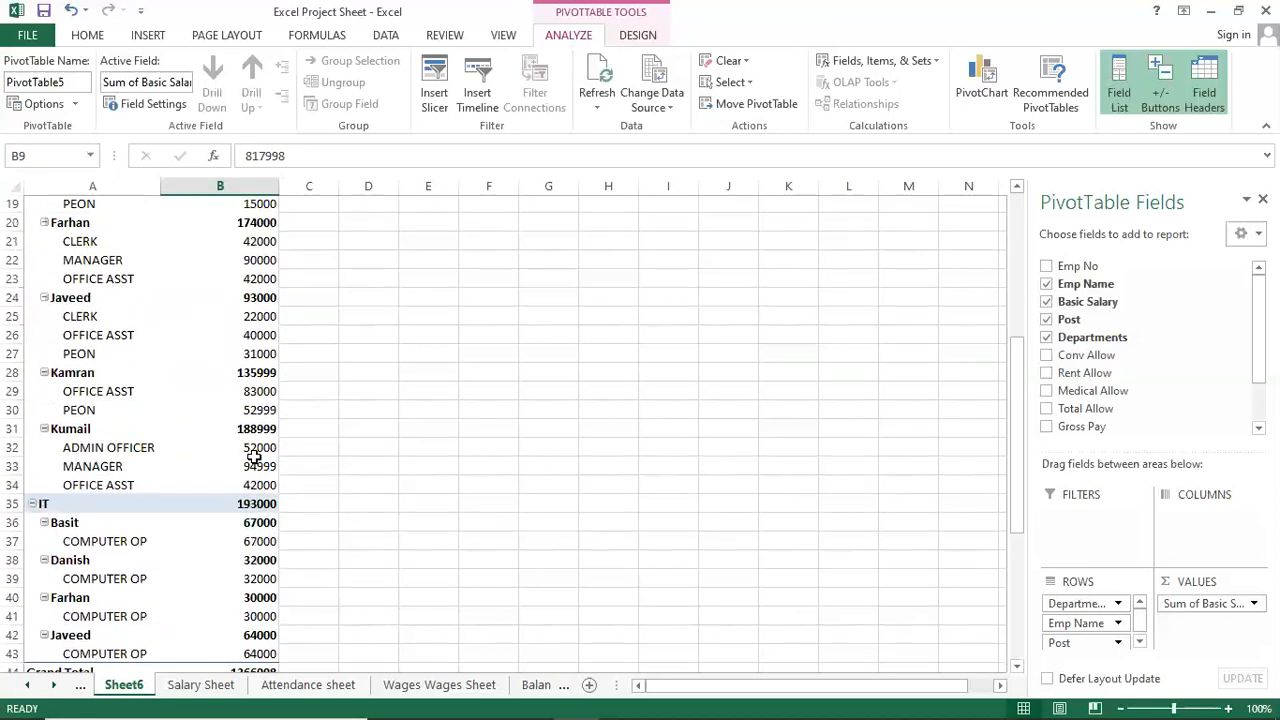
{"action": "scroll", "coordinate": [254, 450], "scroll_direction": "up", "scroll_amount": 3}
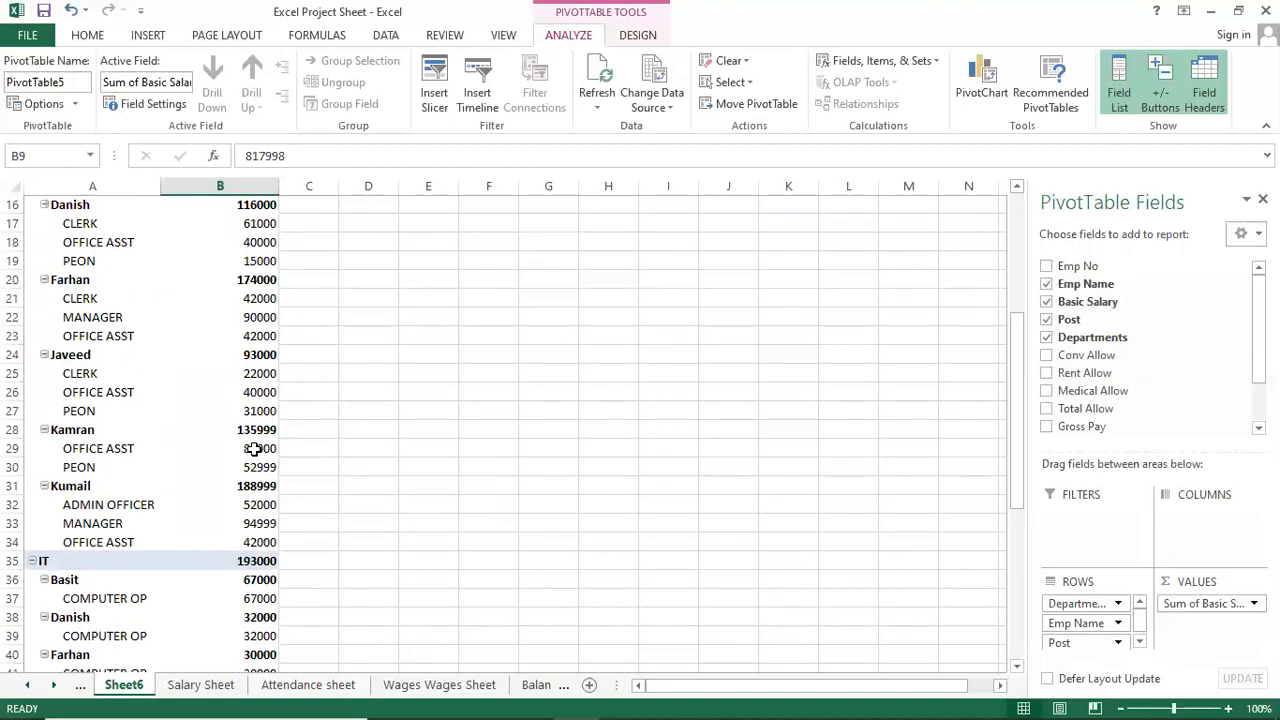
{"action": "scroll", "coordinate": [254, 449], "scroll_direction": "up", "scroll_amount": 2}
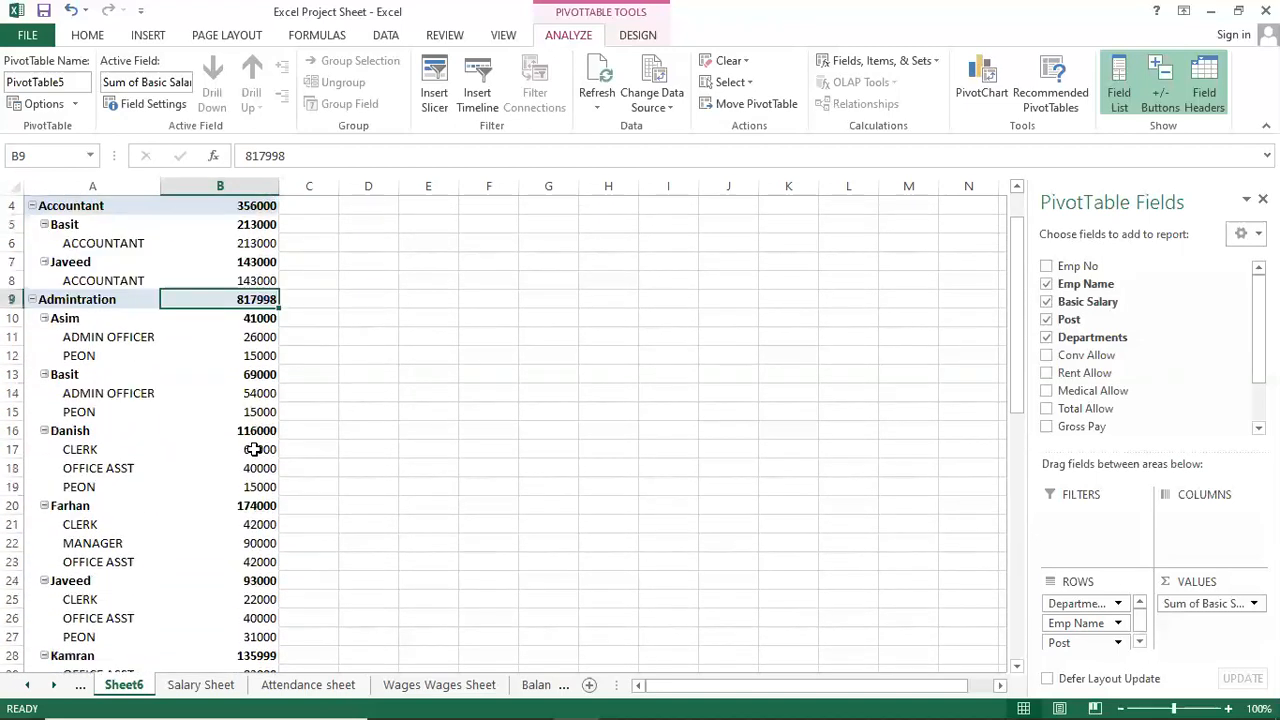
{"action": "scroll", "coordinate": [250, 440], "scroll_direction": "down", "scroll_amount": 4}
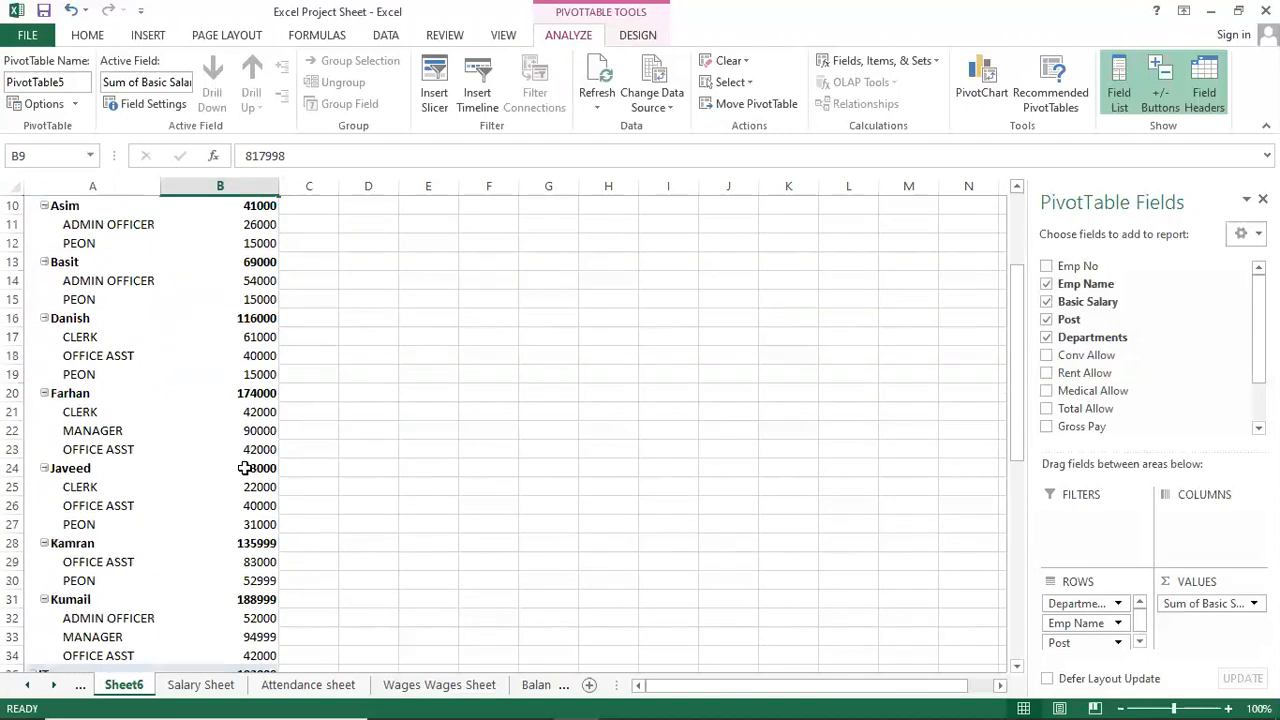
{"action": "scroll", "coordinate": [142, 530], "scroll_direction": "down", "scroll_amount": 1}
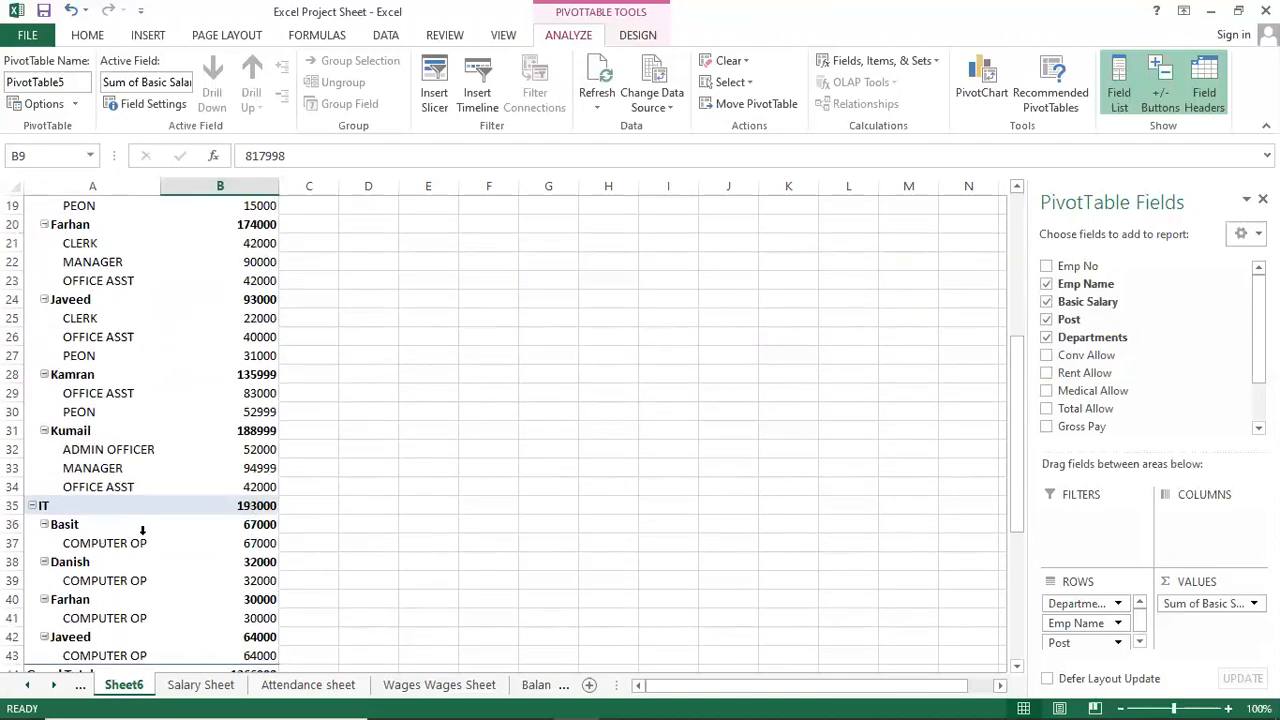
{"action": "scroll", "coordinate": [177, 538], "scroll_direction": "down", "scroll_amount": 1}
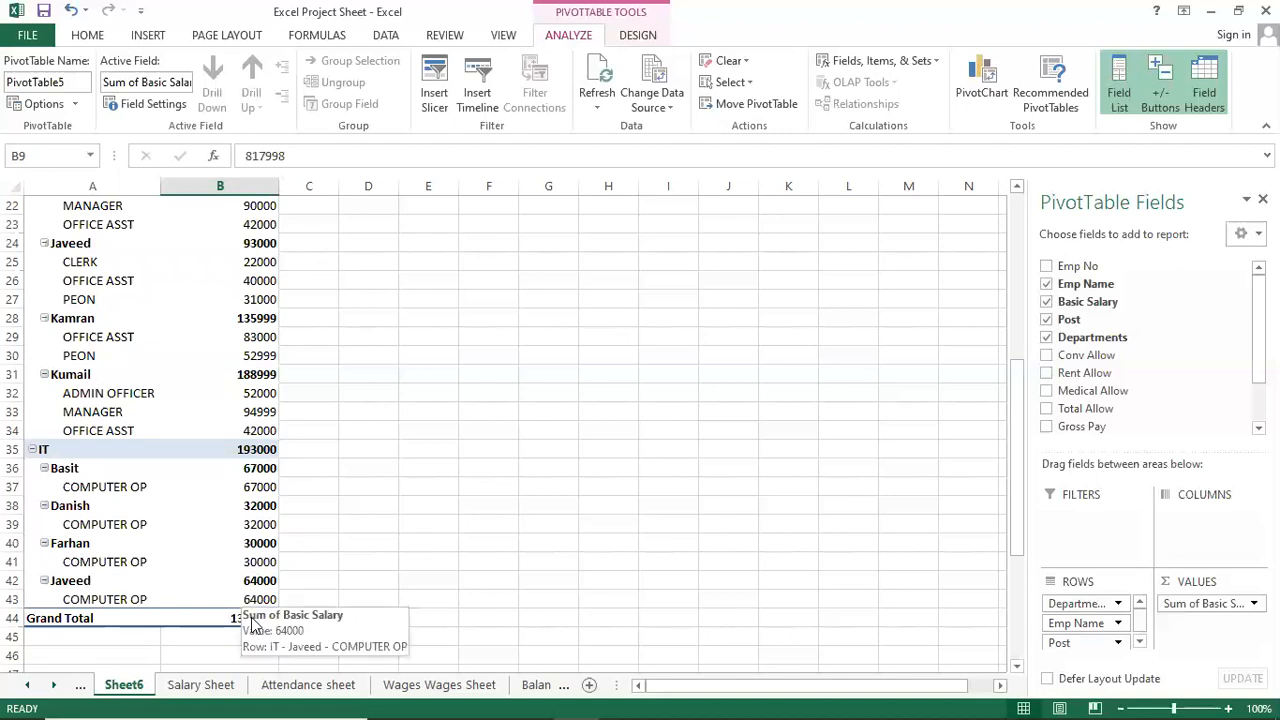
{"action": "scroll", "coordinate": [256, 563], "scroll_direction": "up", "scroll_amount": 7}
{"action": "scroll", "coordinate": [256, 563], "scroll_direction": "down", "scroll_amount": 4}
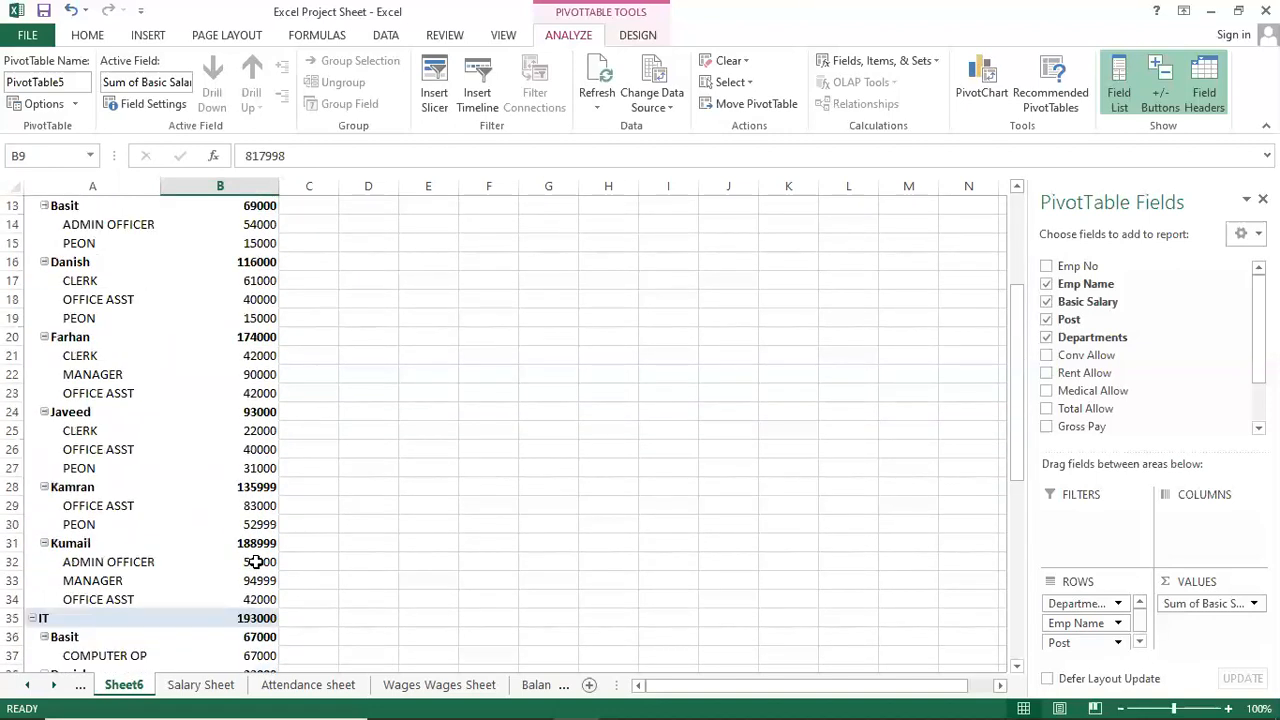
{"action": "scroll", "coordinate": [256, 600], "scroll_direction": "down", "scroll_amount": 3}
{"action": "scroll", "coordinate": [258, 605], "scroll_direction": "up", "scroll_amount": 4}
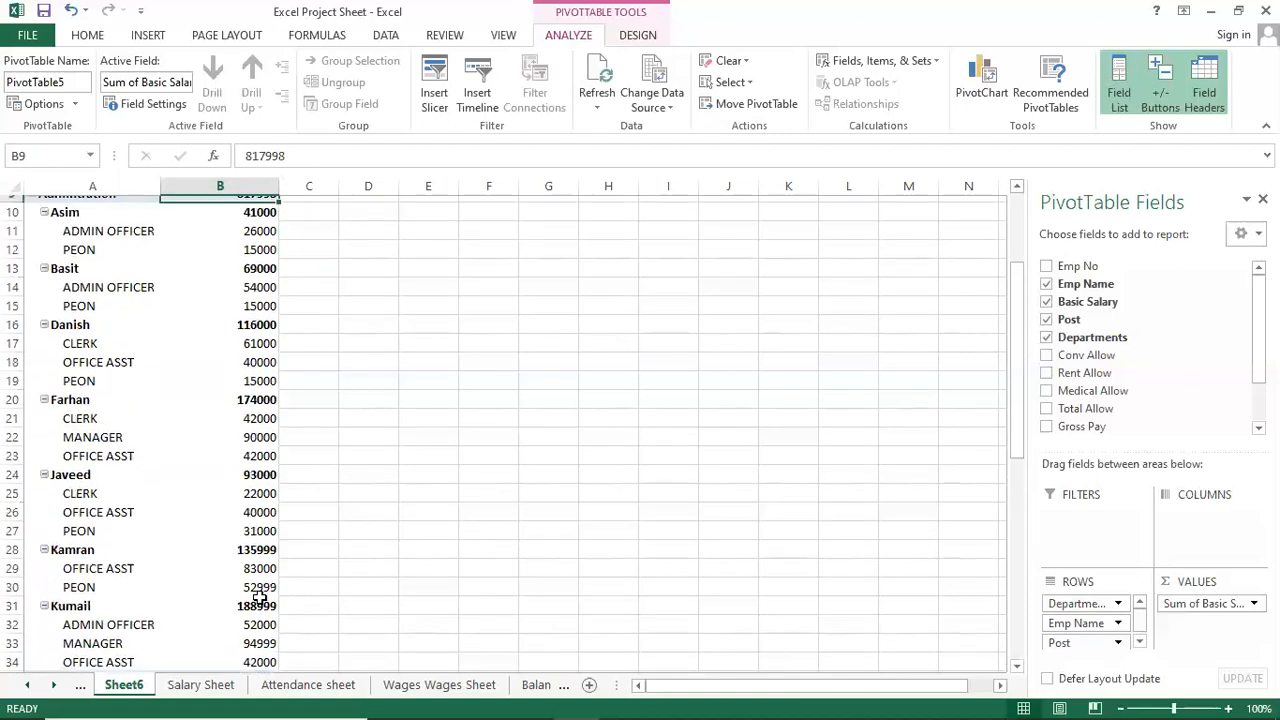
{"action": "scroll", "coordinate": [259, 597], "scroll_direction": "up", "scroll_amount": 3}
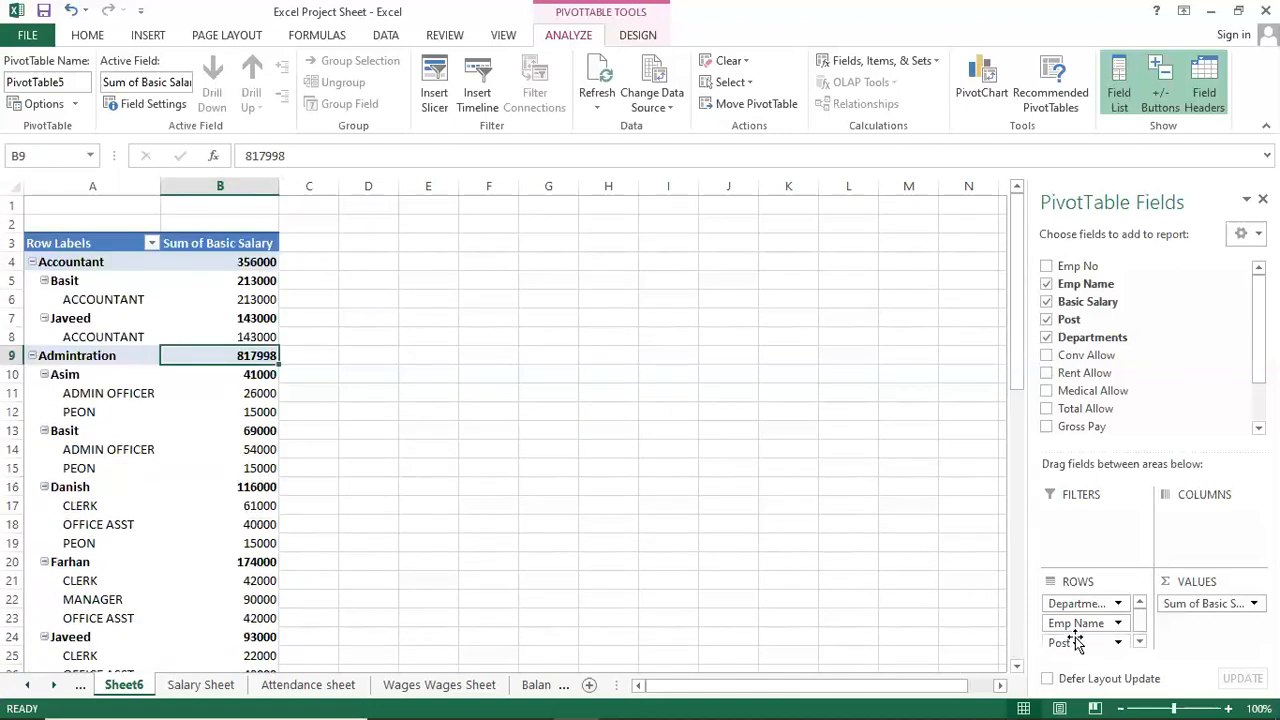
Move Post into COLUMNS, keeping Departments and Emp Name as rows.
{"action": "left_click_drag", "start_coordinate": [1070, 604], "coordinate": [1200, 525]}
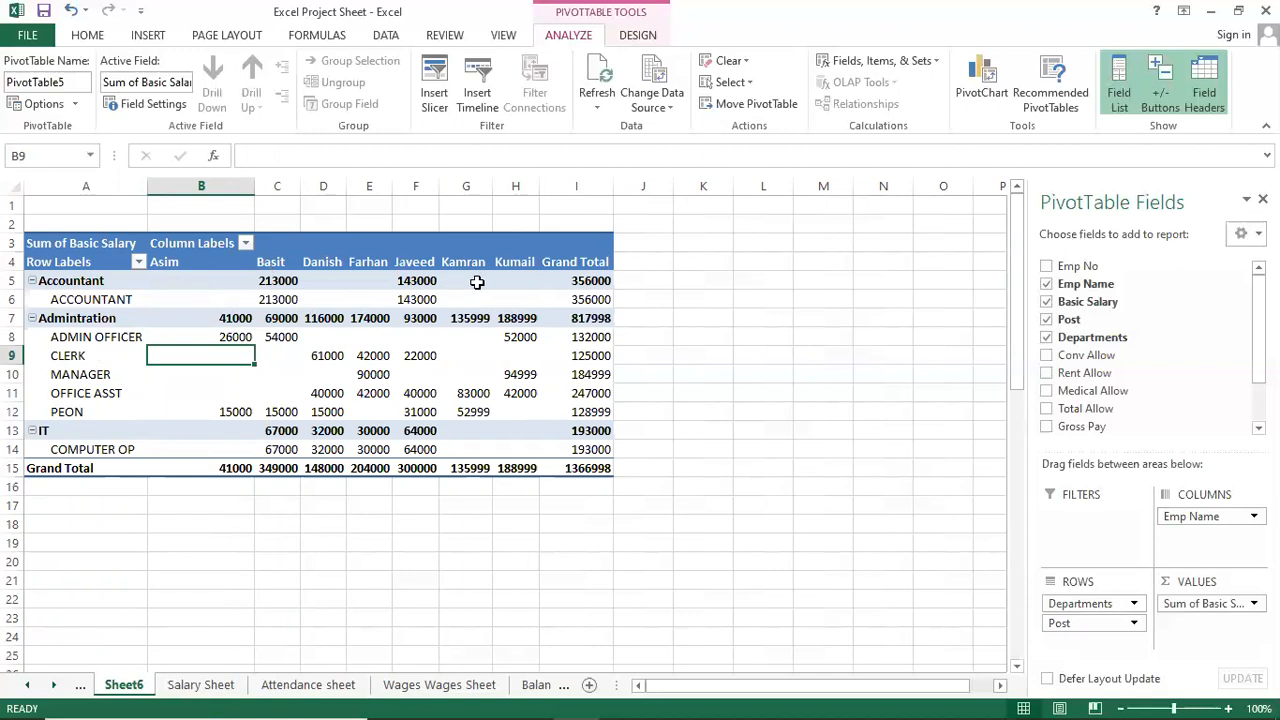
{"action": "left_click_drag", "start_coordinate": [1210, 520], "coordinate": [1118, 605]}
{"action": "left_click_drag", "start_coordinate": [1188, 540], "coordinate": [1196, 516]}
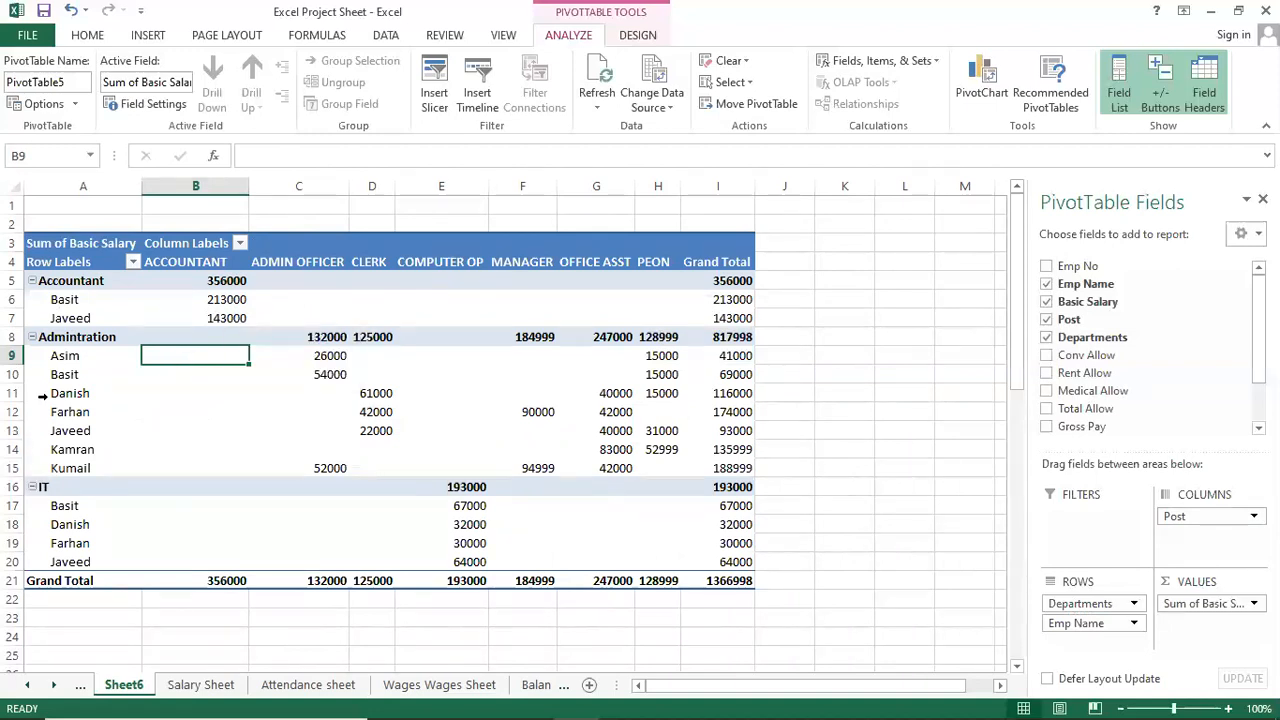
Select employee names Asim and Farhan and a salary value in the pivot table.
{"action": "left_click", "coordinate": [92, 363]}
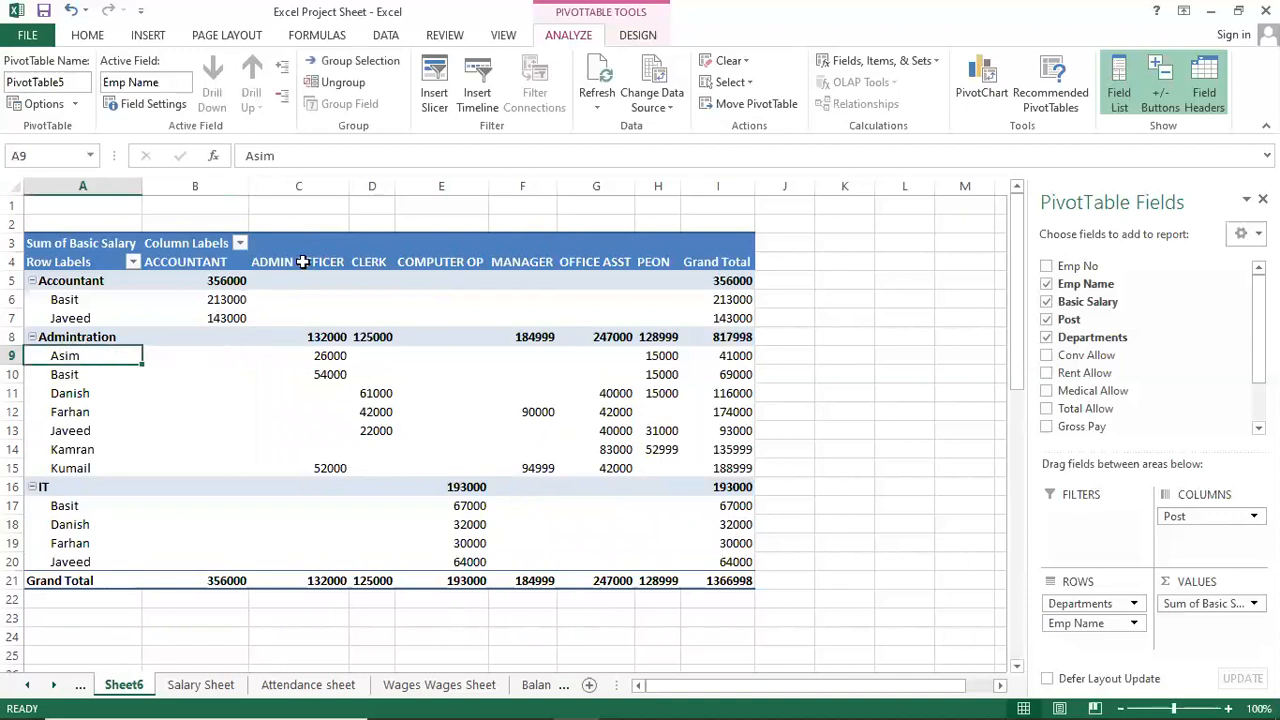
{"action": "left_click", "coordinate": [76, 399]}
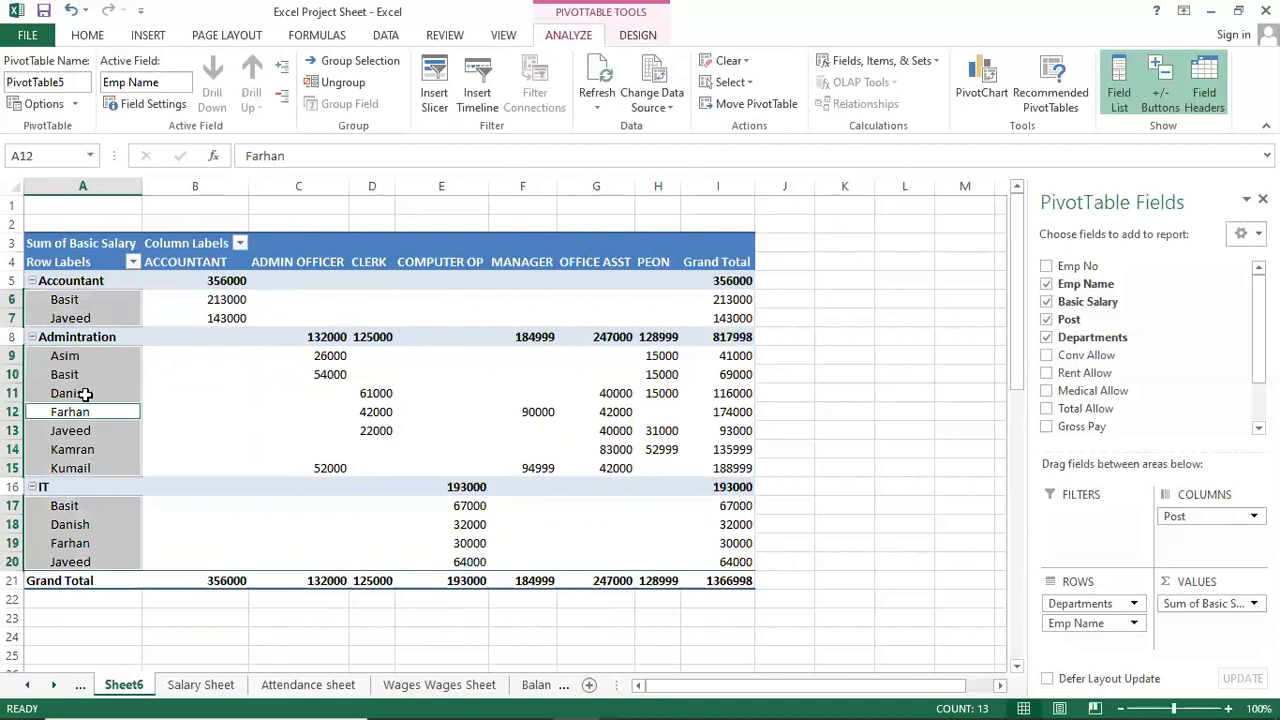
{"action": "left_click", "coordinate": [363, 411]}
{"action": "left_click", "coordinate": [70, 418]}
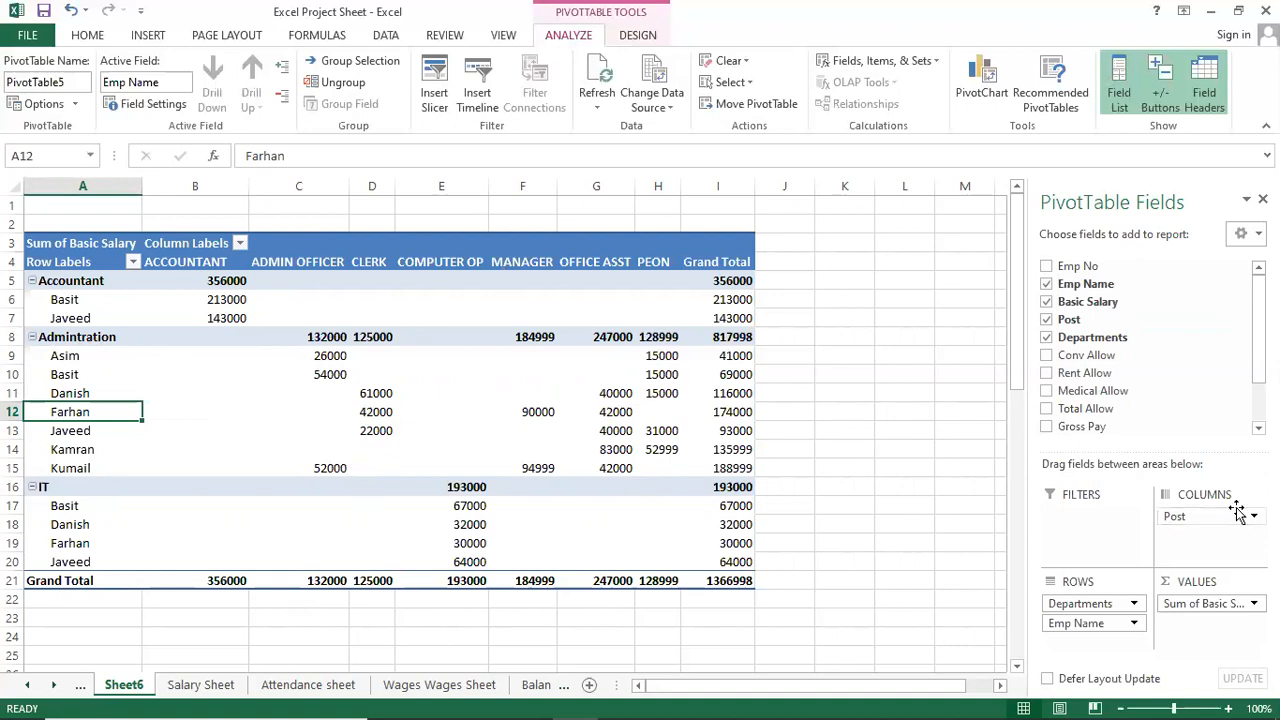
{"action": "left_click", "coordinate": [1047, 267]}
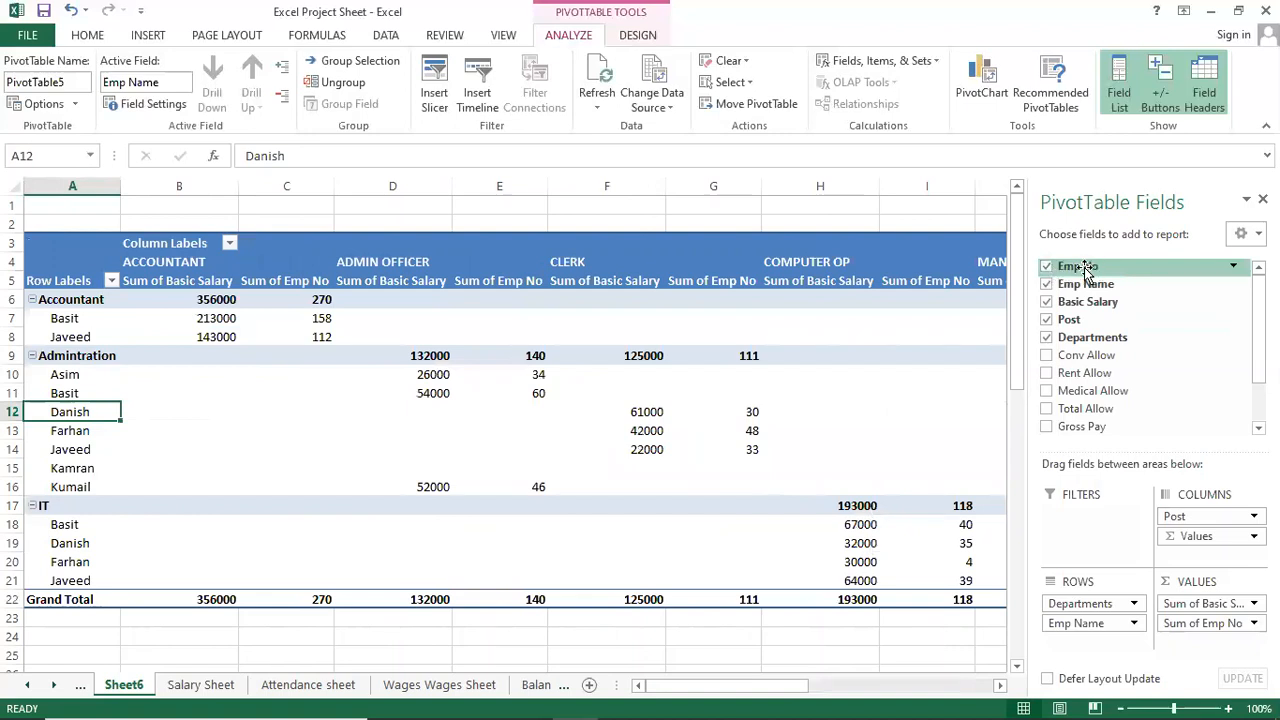
{"action": "left_click_drag", "start_coordinate": [1085, 270], "coordinate": [1092, 541]}
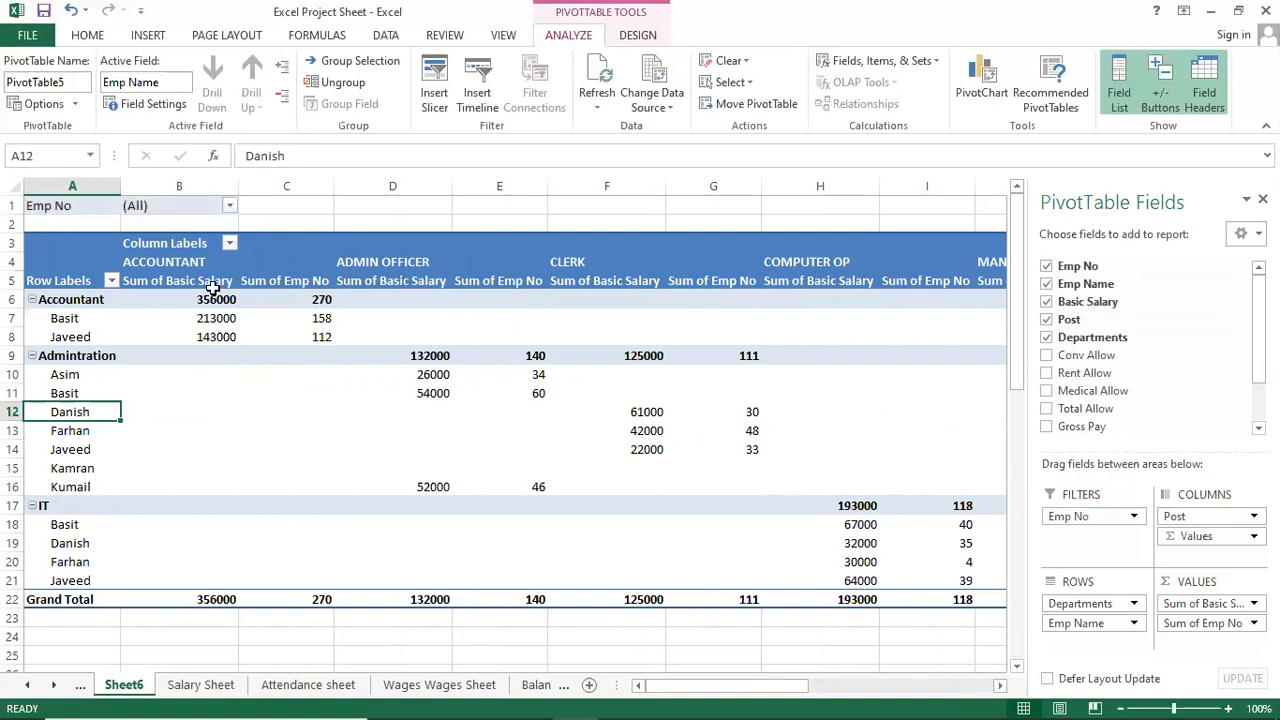
{"action": "left_click", "coordinate": [230, 207]}
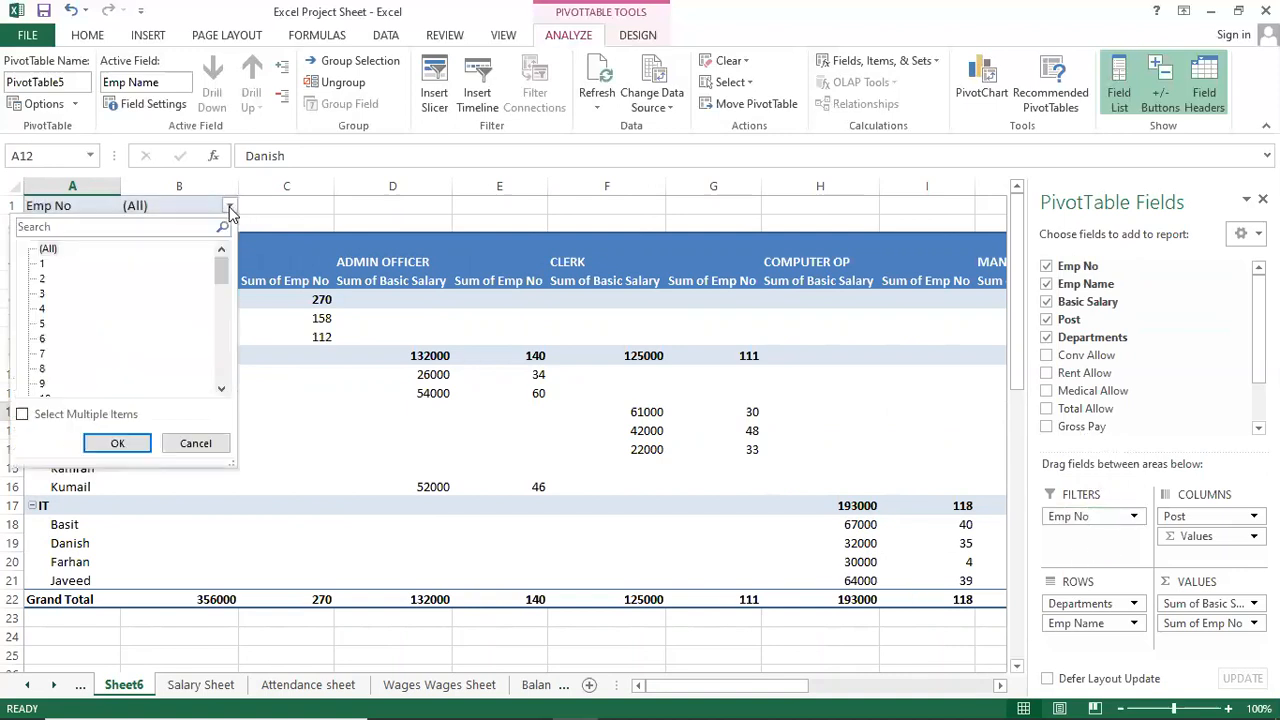
{"action": "mouse_move", "coordinate": [223, 281]}
{"action": "left_mouse_down"}
{"action": "mouse_move", "coordinate": [223, 370]}
{"action": "mouse_move", "coordinate": [223, 257]}
{"action": "left_mouse_up"}
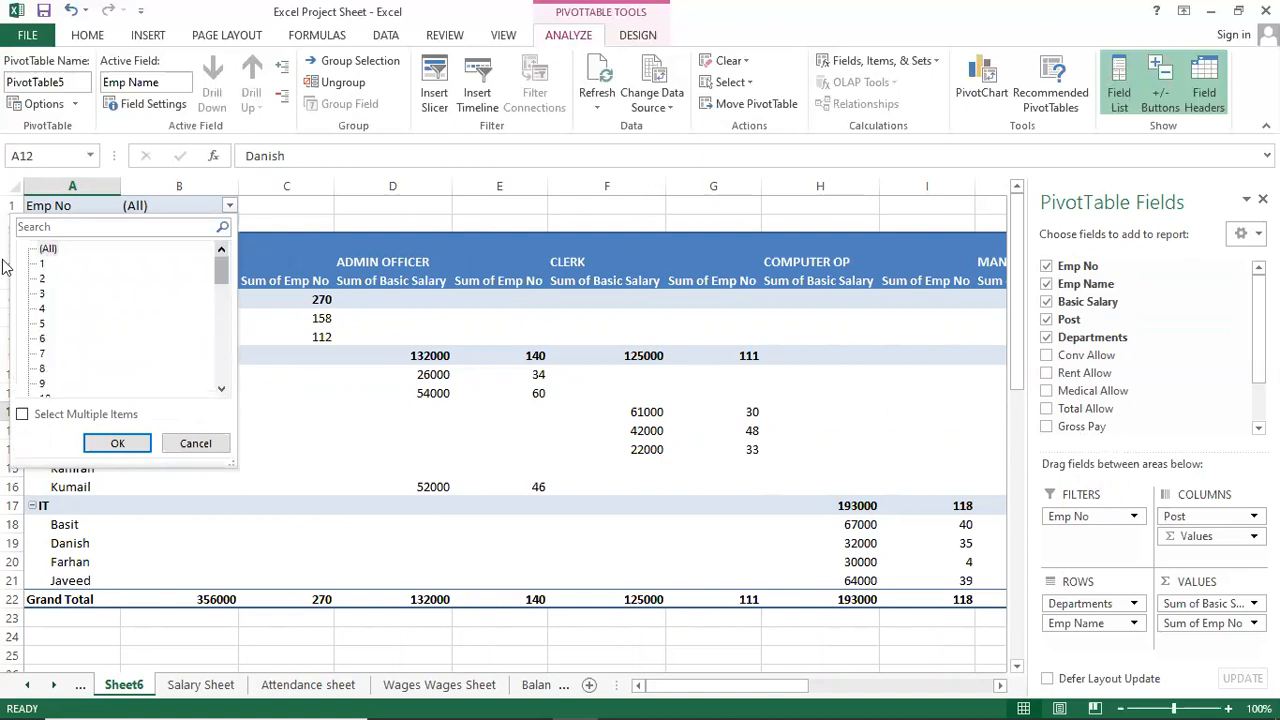
{"action": "left_click", "coordinate": [23, 416]}
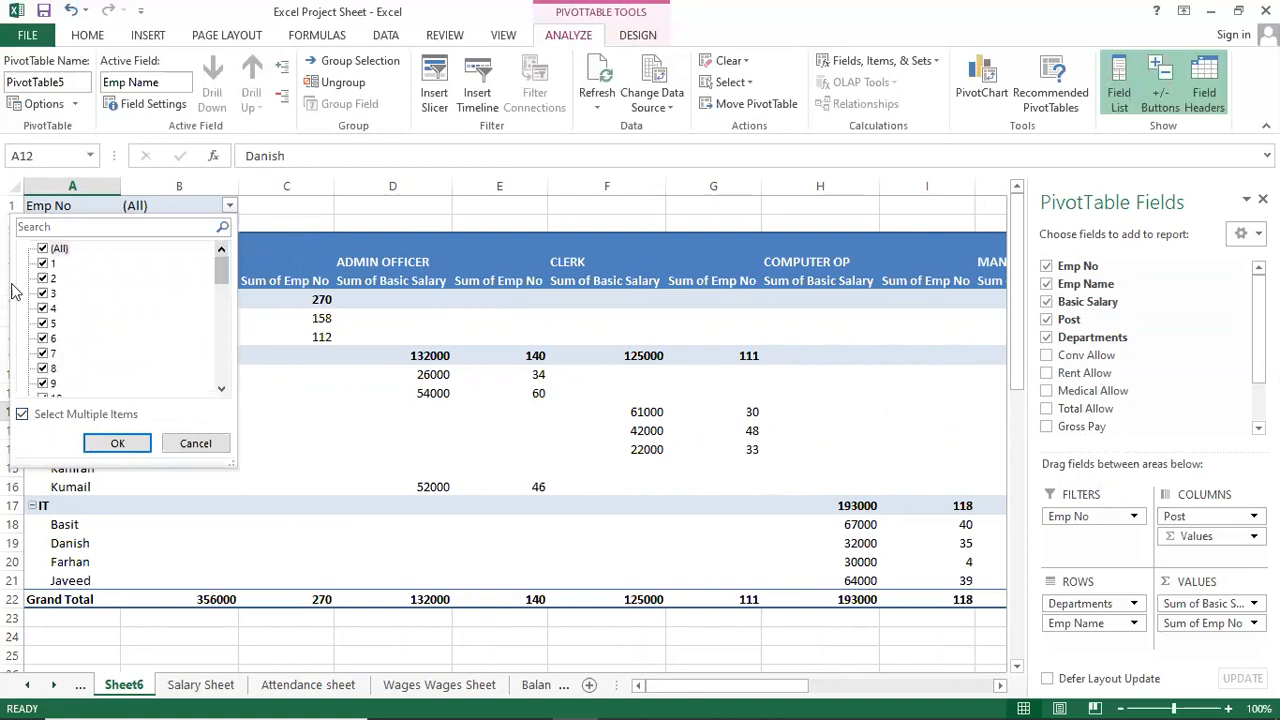
{"action": "left_click", "coordinate": [48, 249]}
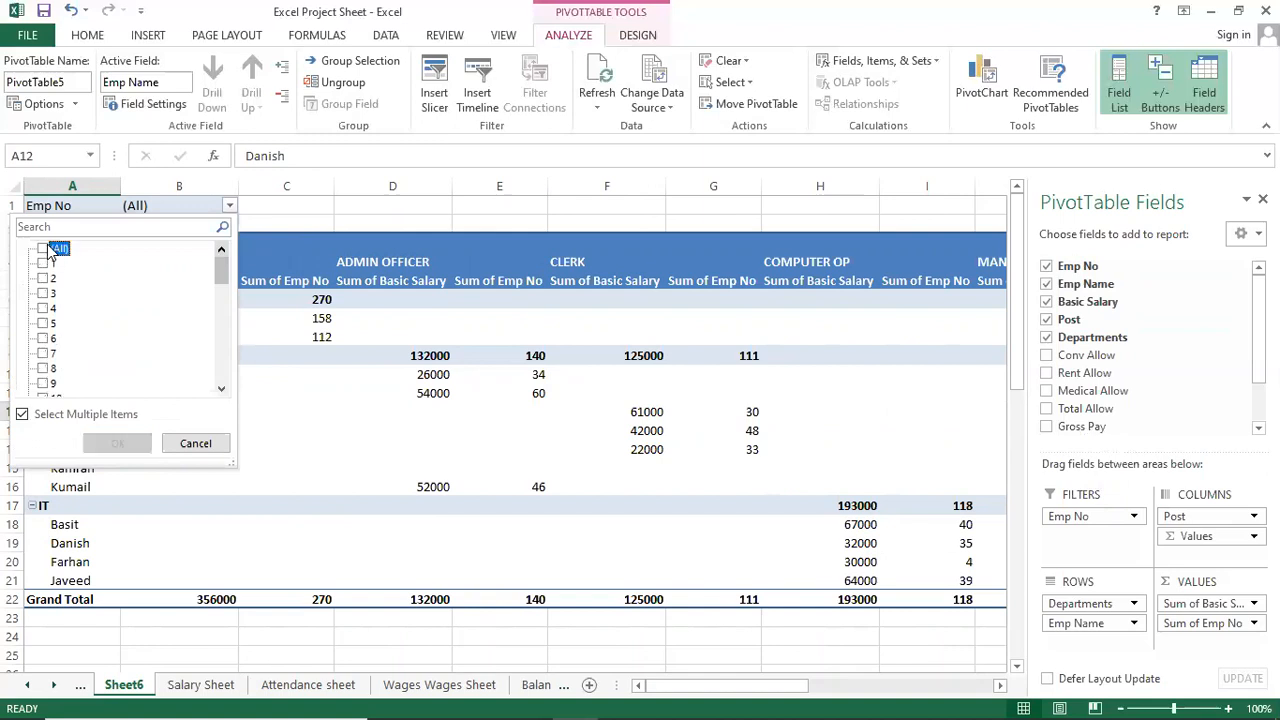
{"action": "left_click", "coordinate": [22, 414]}
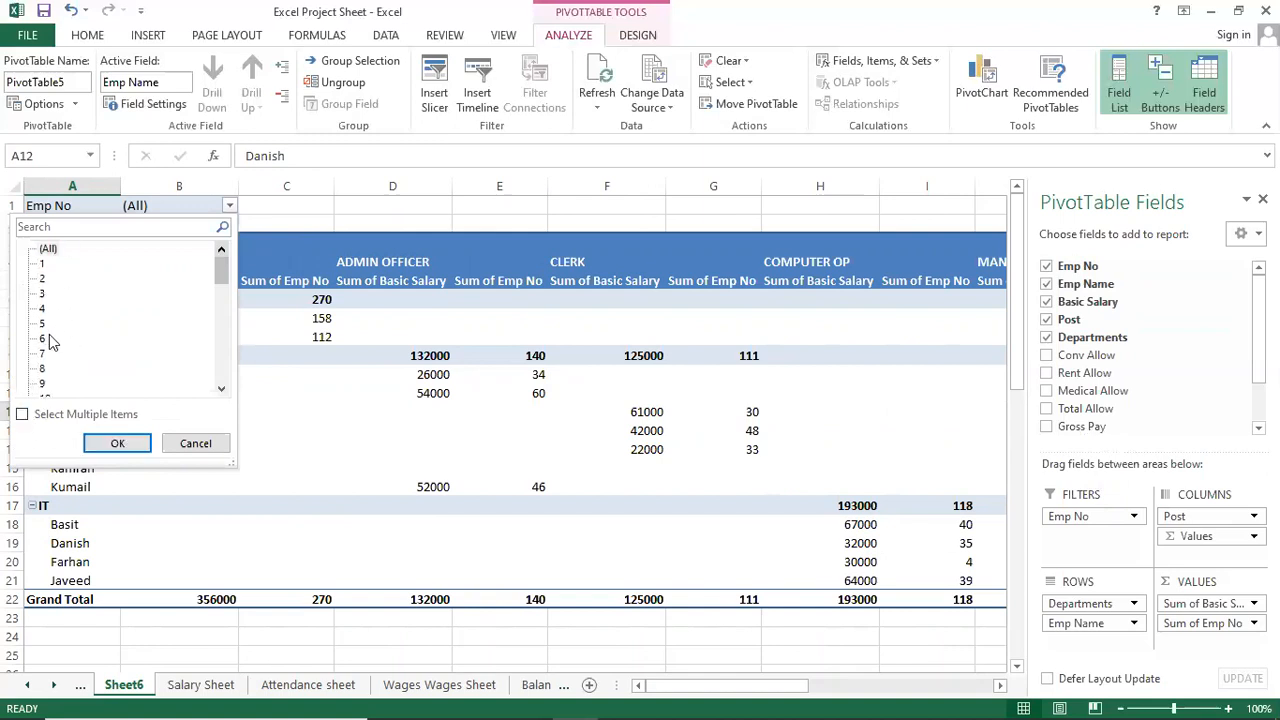
{"action": "left_click", "coordinate": [129, 446]}
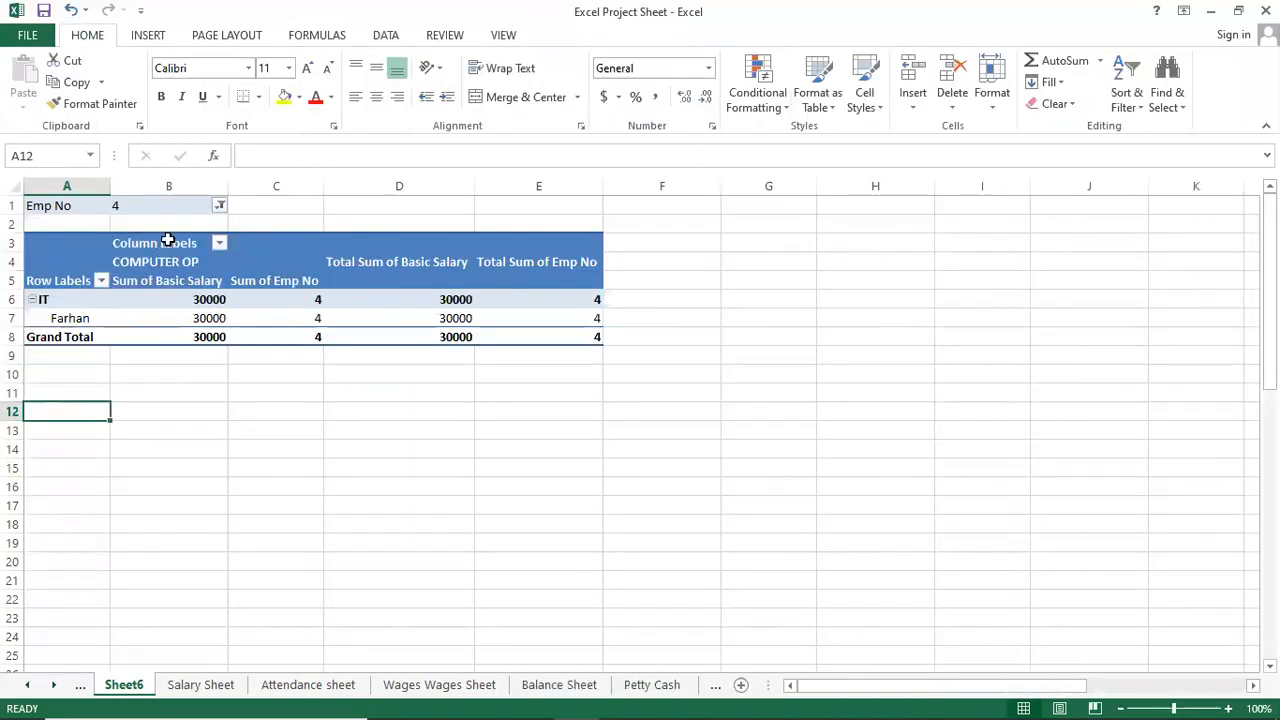
{"action": "left_click", "coordinate": [220, 205]}
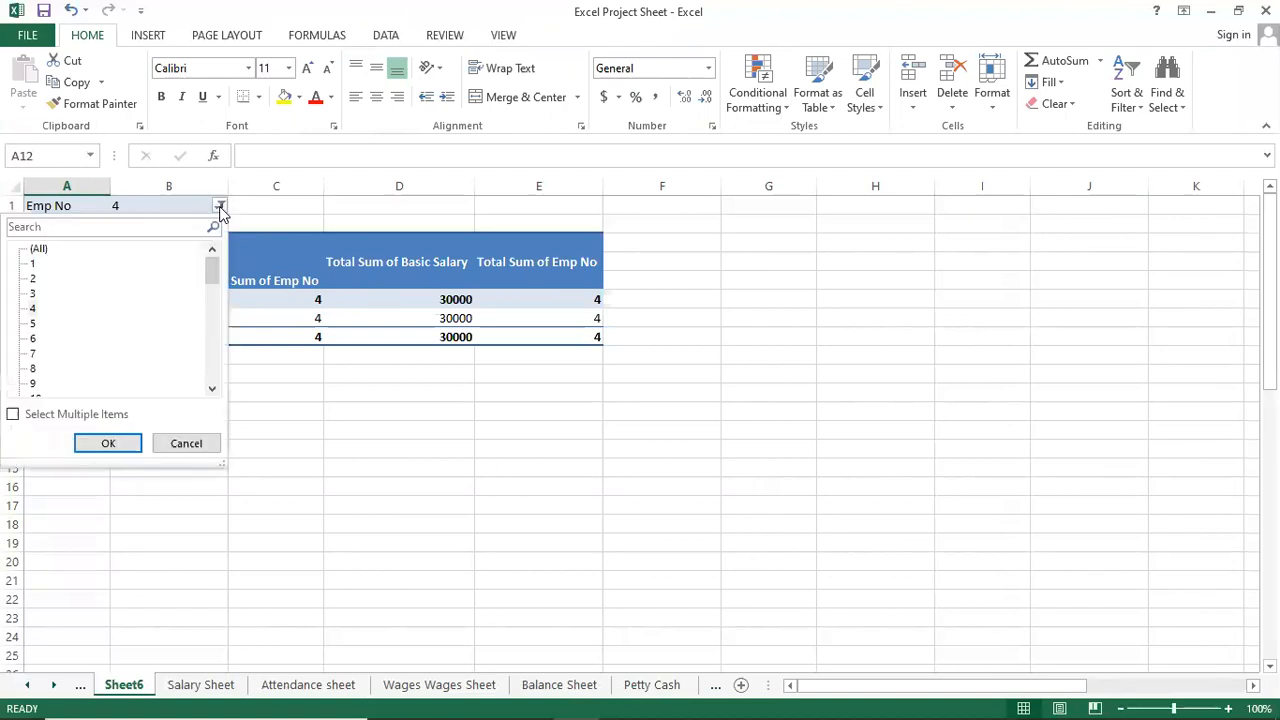
{"action": "left_click", "coordinate": [40, 252]}
{"action": "left_click", "coordinate": [132, 445]}
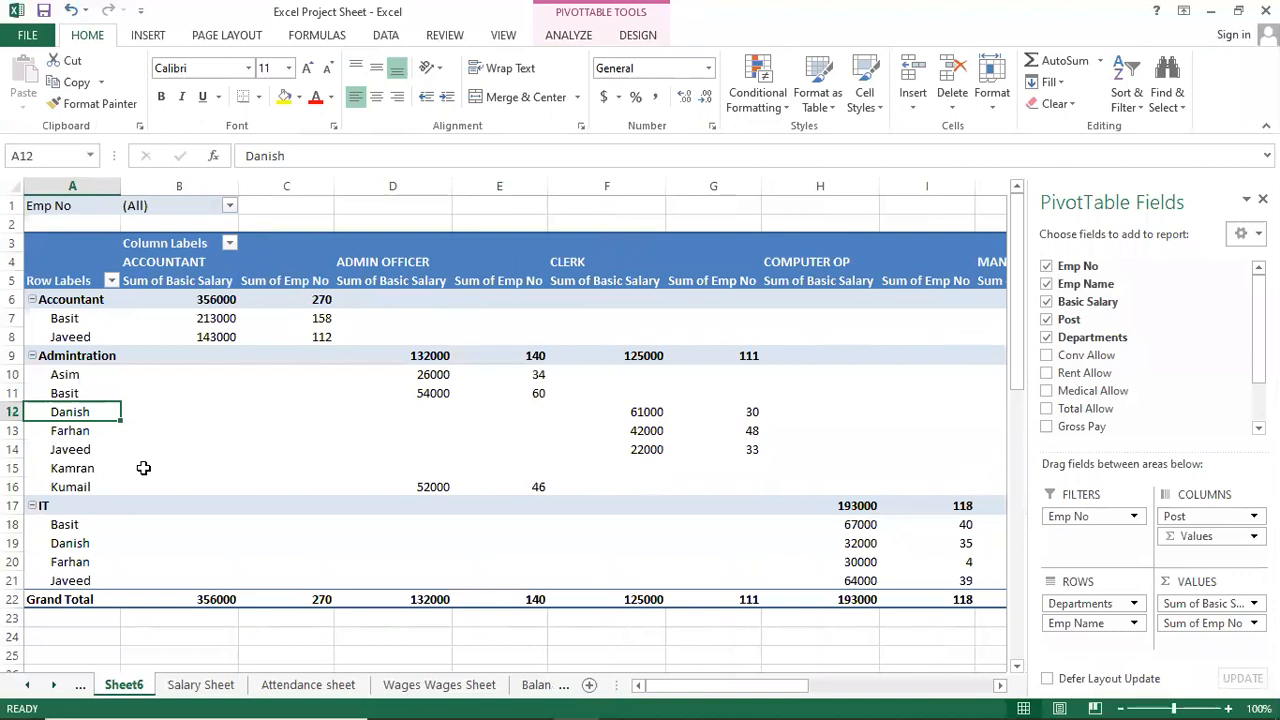
{"action": "mouse_move", "coordinate": [244, 413]}
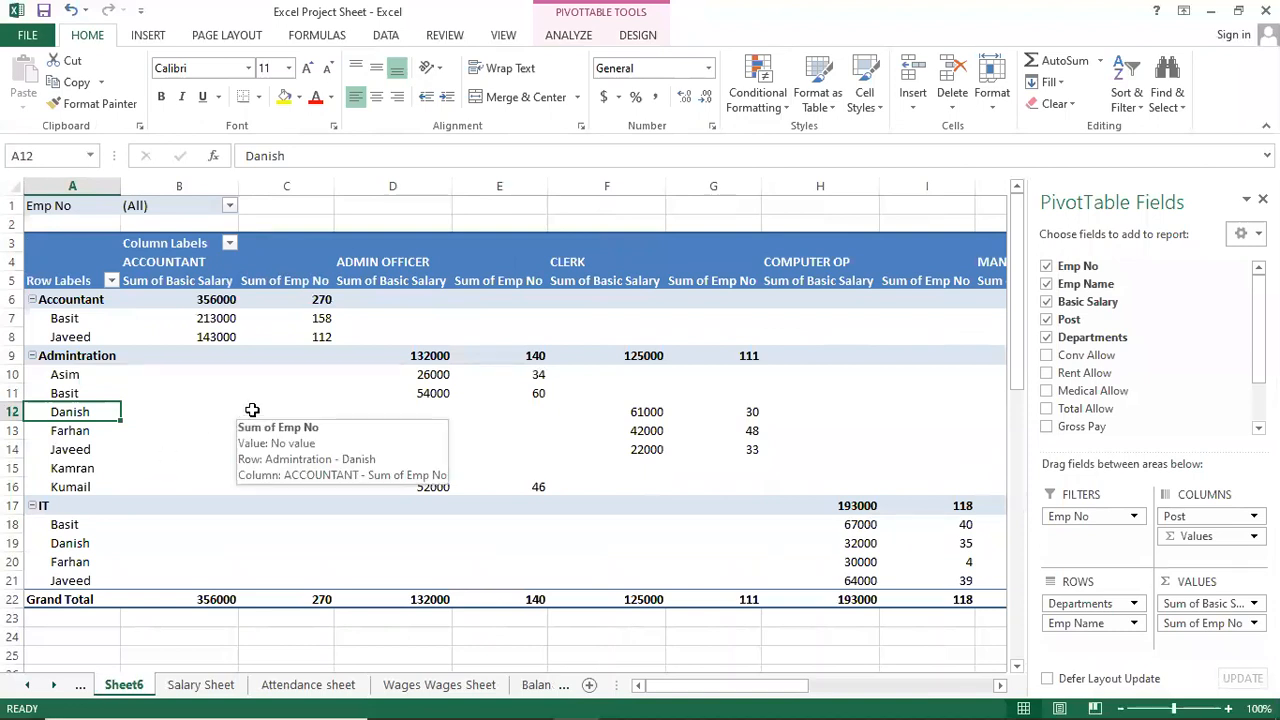
{"action": "mouse_move", "coordinate": [493, 423]}
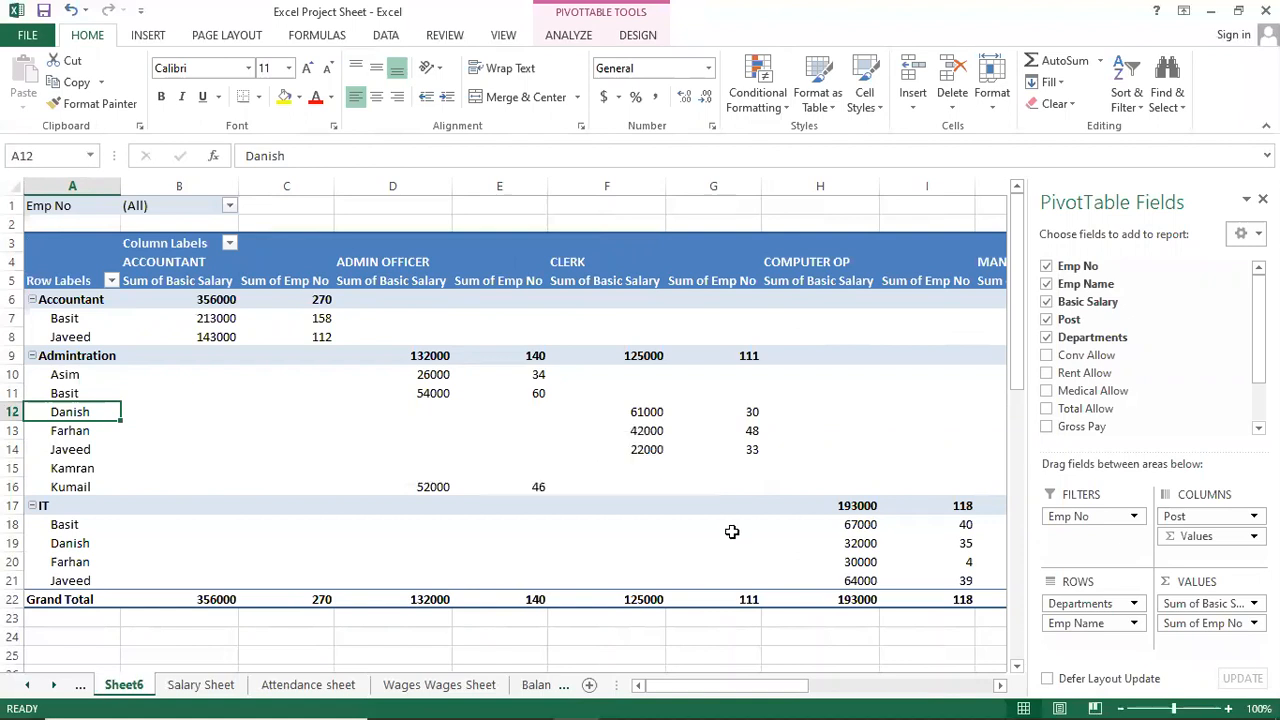
{"action": "mouse_move", "coordinate": [732, 532]}
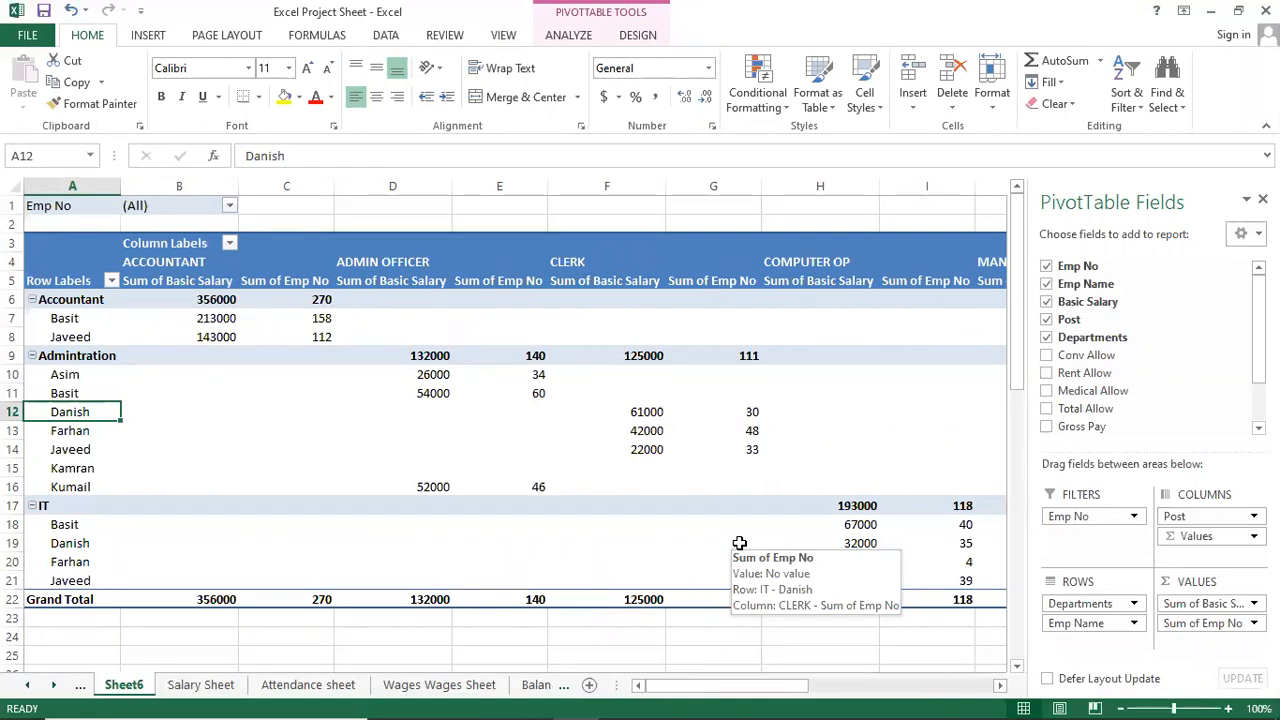
{"action": "left_click", "coordinate": [230, 207]}
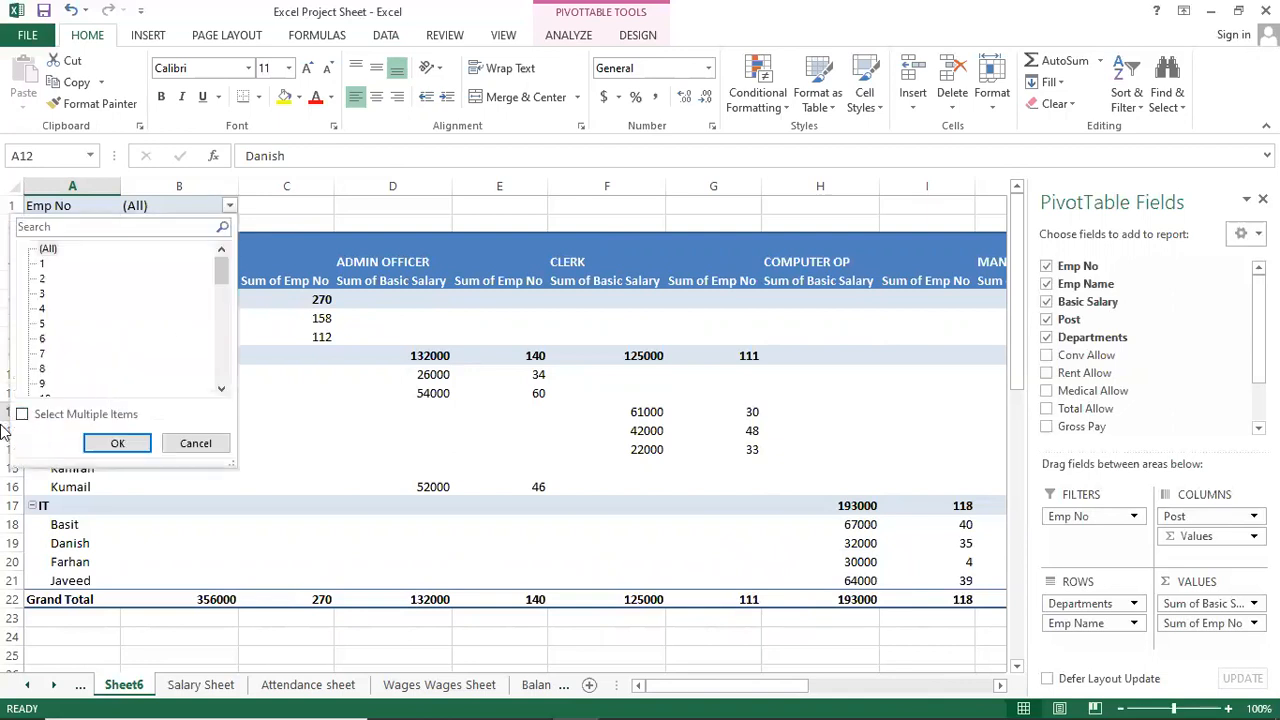
{"action": "left_click", "coordinate": [22, 416]}
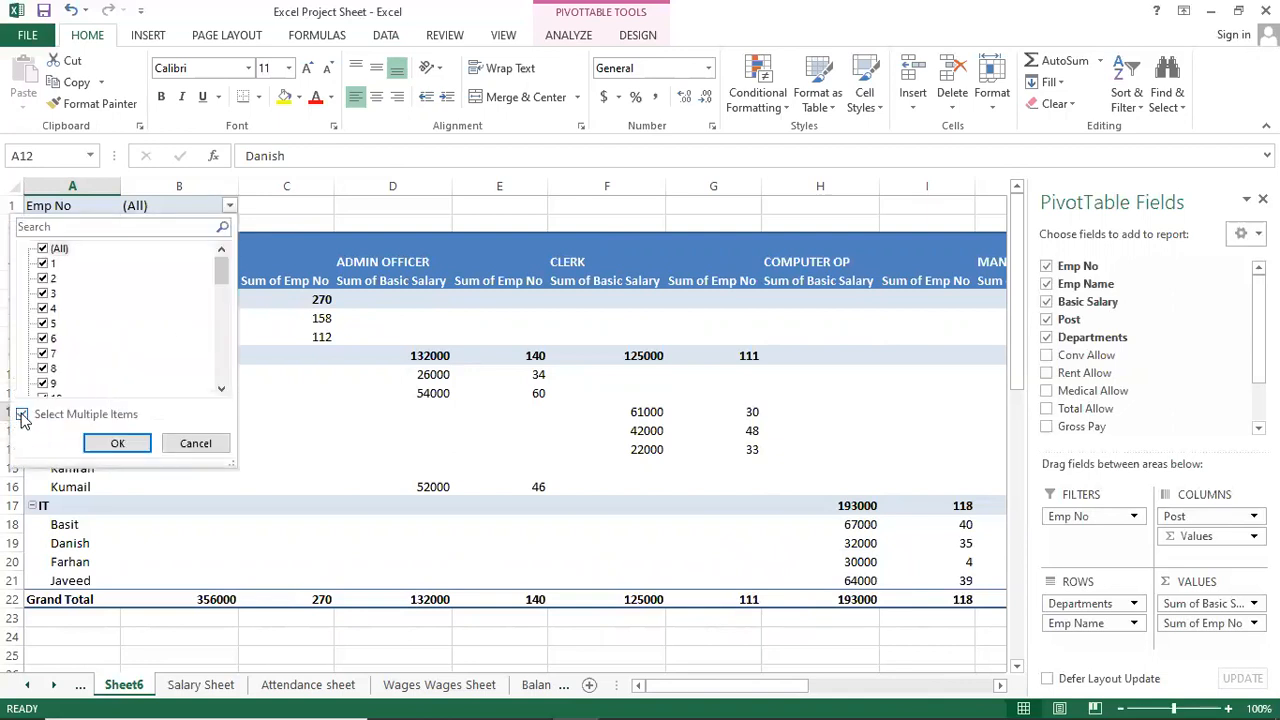
{"action": "left_click", "coordinate": [46, 249]}
{"action": "left_click", "coordinate": [50, 266]}
{"action": "left_click", "coordinate": [44, 264]}
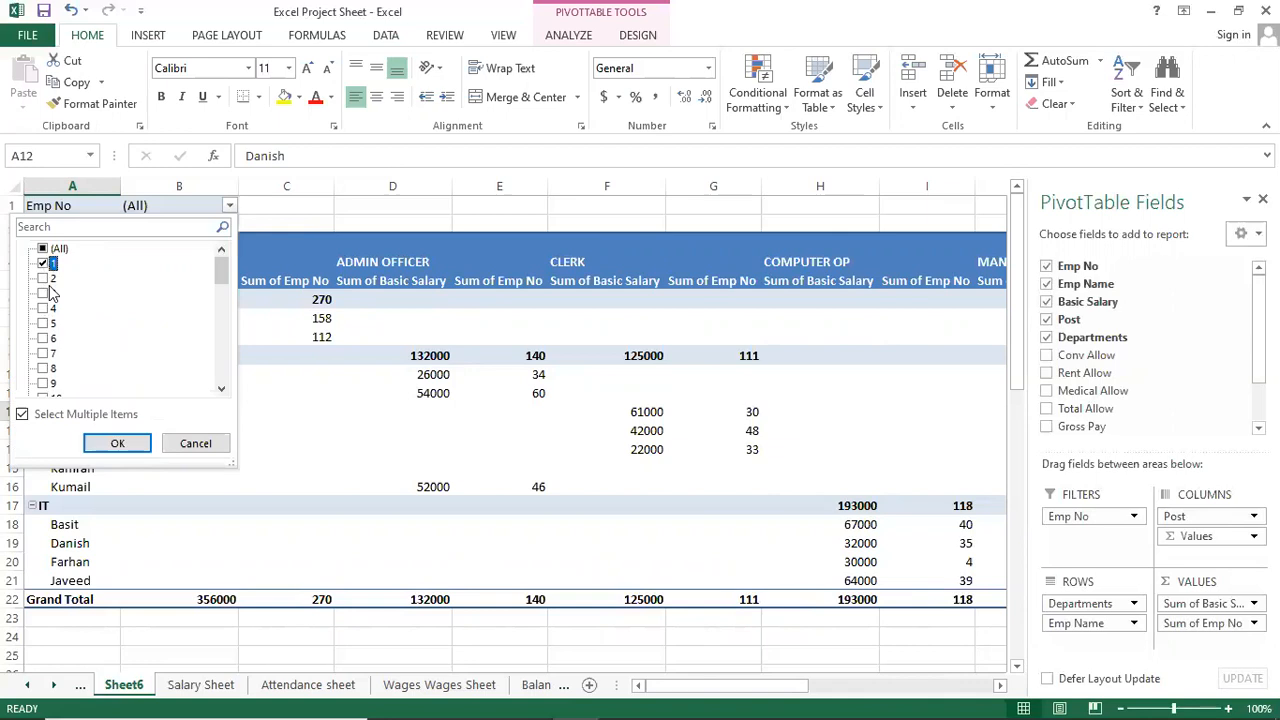
{"action": "left_click", "coordinate": [44, 309]}
{"action": "left_click", "coordinate": [44, 369]}
{"action": "left_click", "coordinate": [117, 444]}
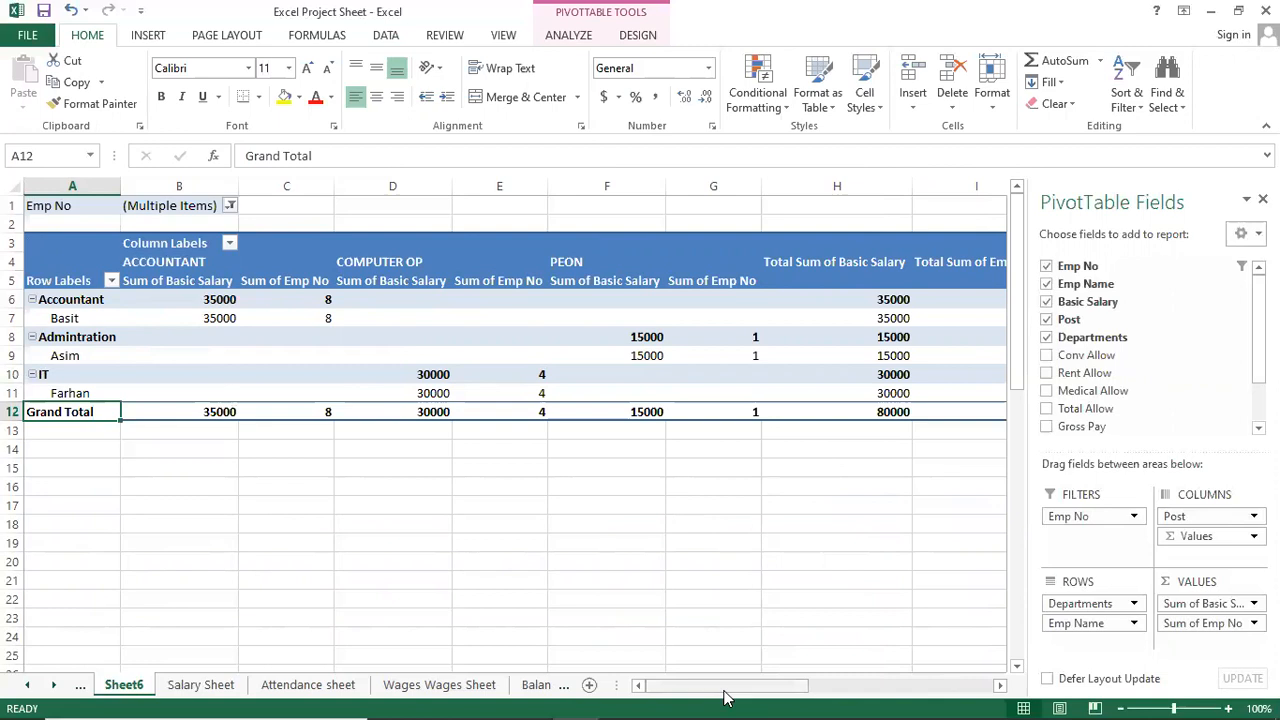
{"action": "mouse_move", "coordinate": [727, 697]}
{"action": "left_mouse_down"}
{"action": "mouse_move", "coordinate": [908, 697]}
{"action": "mouse_move", "coordinate": [727, 697]}
{"action": "left_mouse_up"}
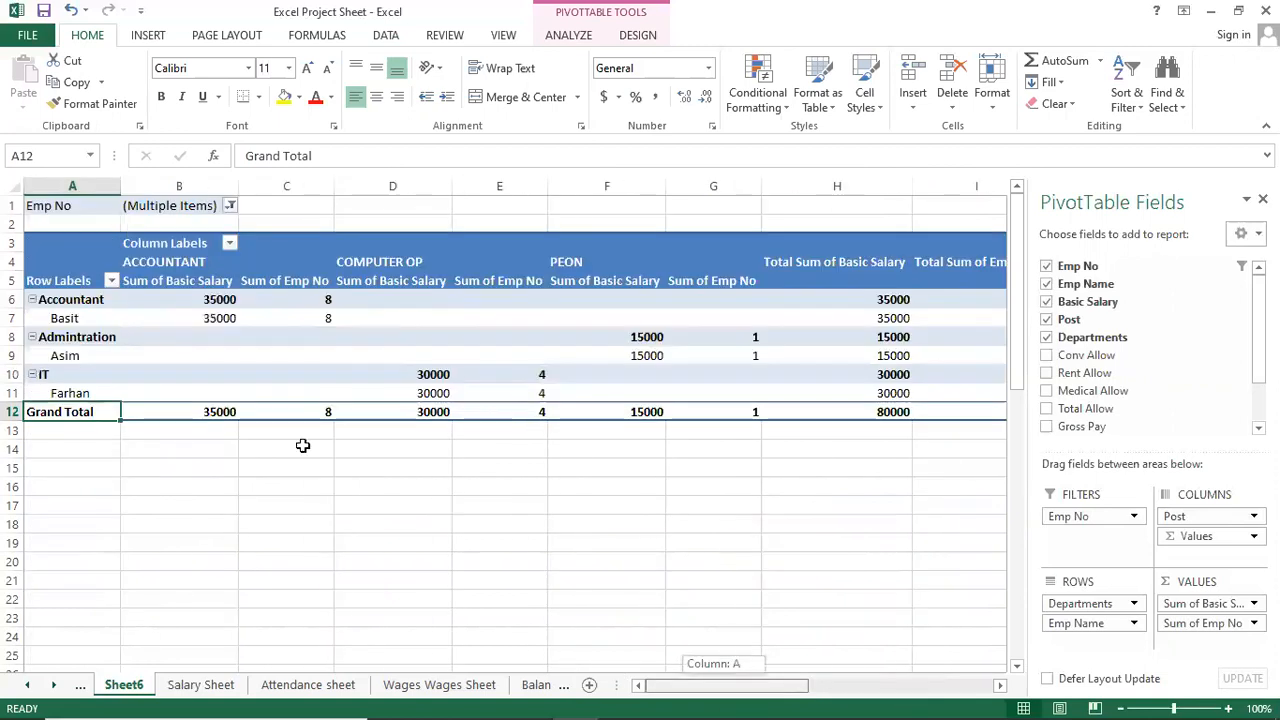
{"action": "left_click", "coordinate": [305, 355]}
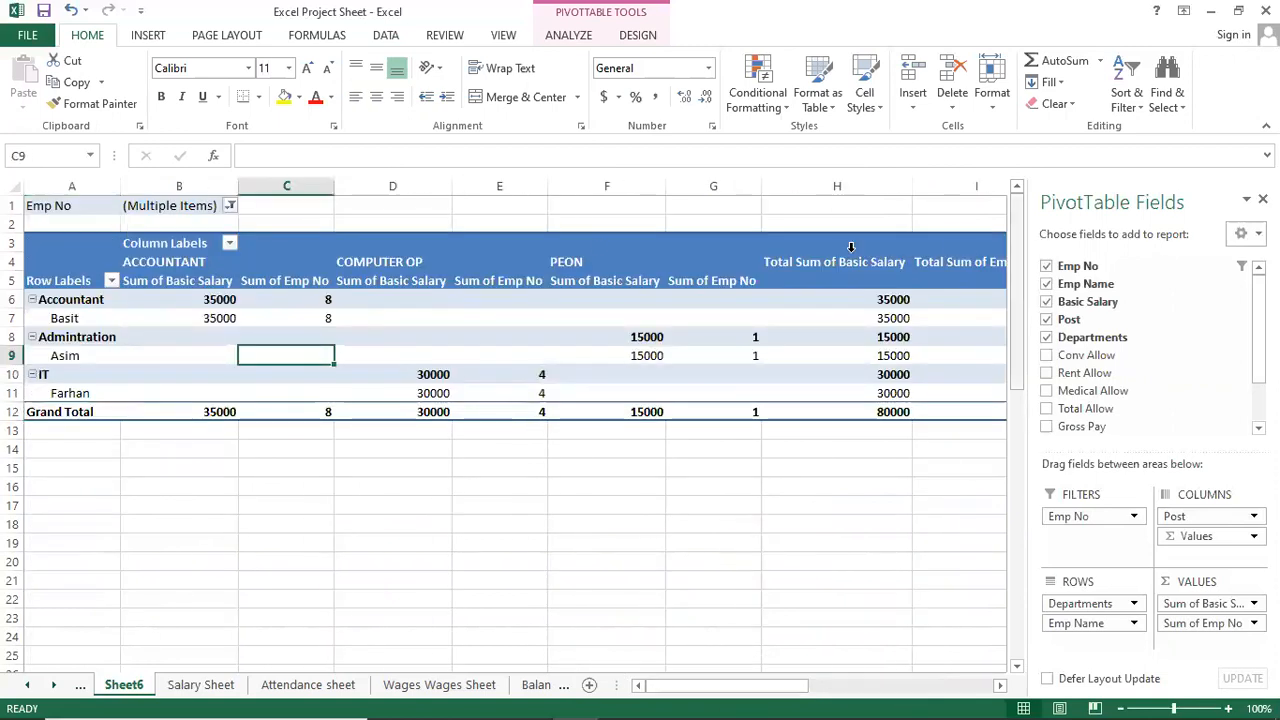
{"action": "left_click", "coordinate": [229, 207]}
{"action": "left_click", "coordinate": [48, 250]}
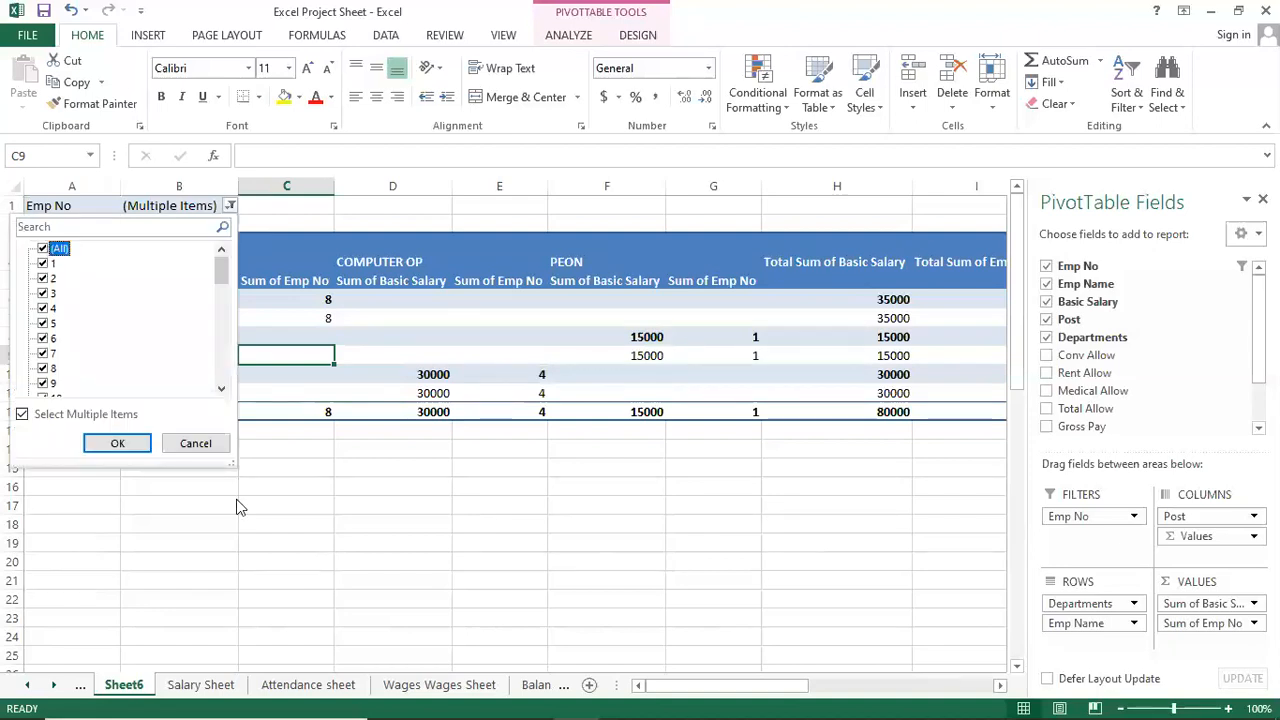
{"action": "left_click", "coordinate": [118, 444]}
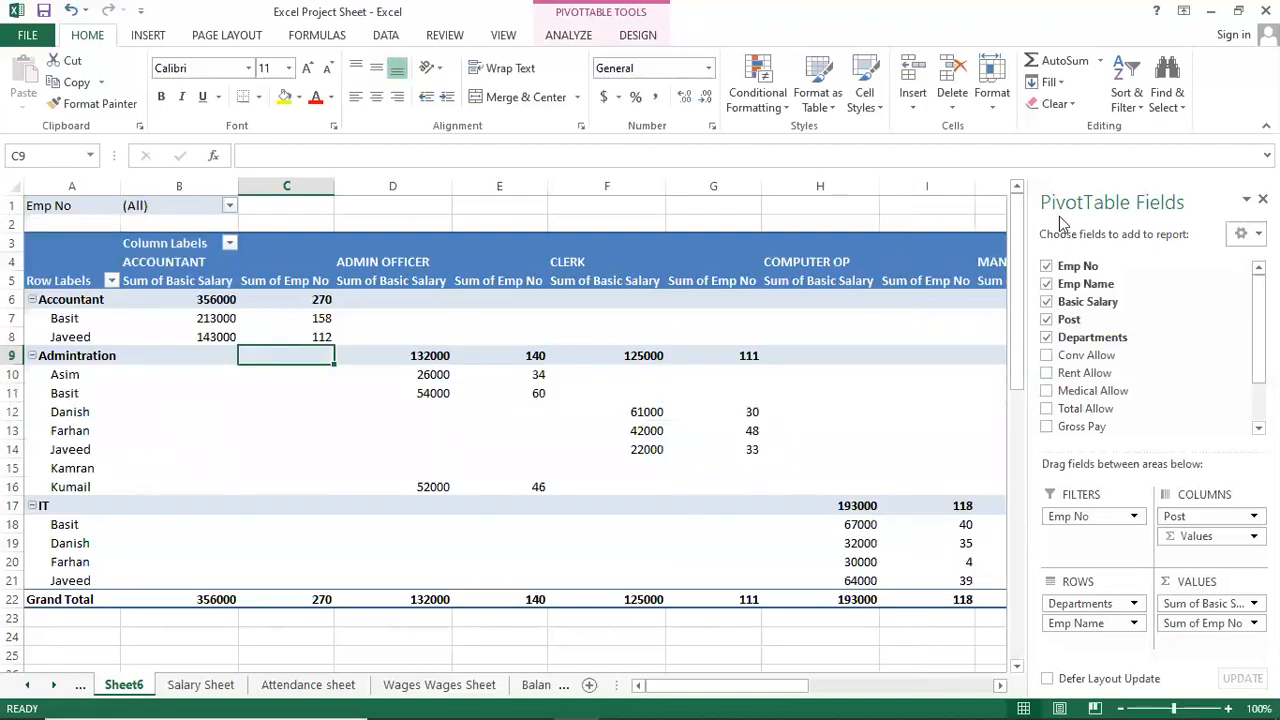
Hide the field list and browse Salary, Balance and Petty Cash sheets back to Mark Sheet.
{"action": "left_click", "coordinate": [1262, 199]}
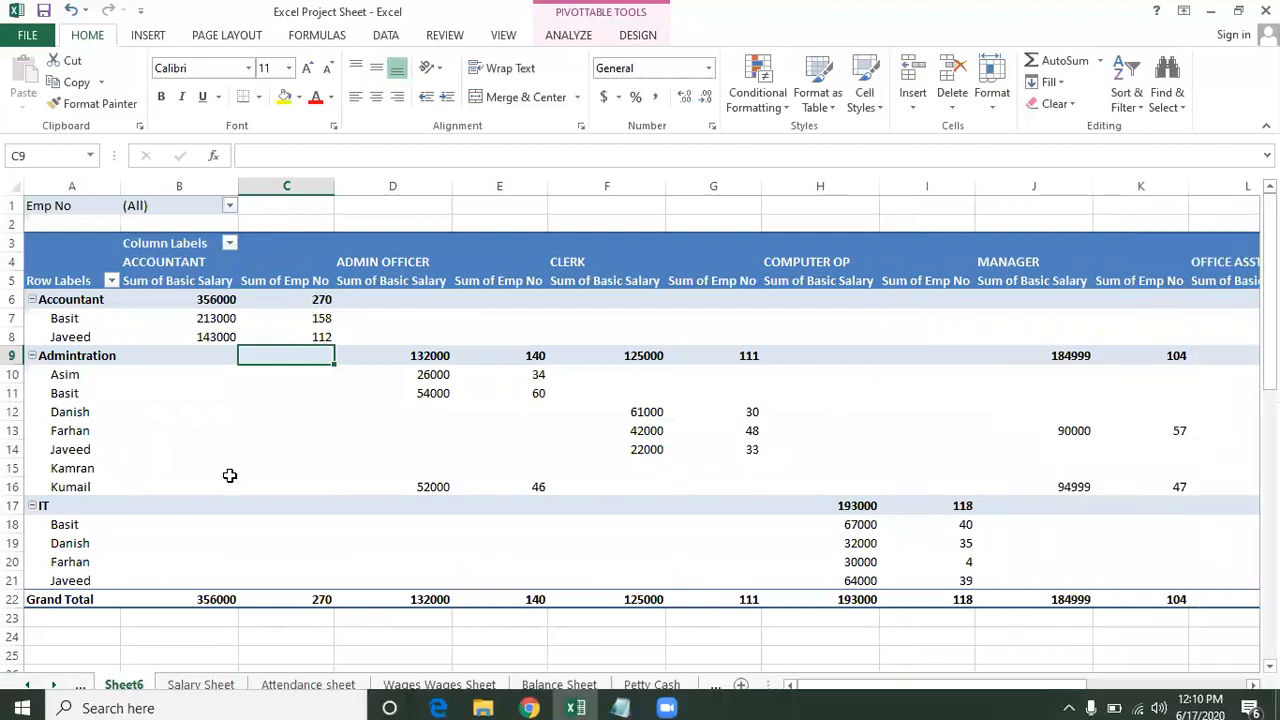
{"action": "left_click", "coordinate": [185, 685]}
{"action": "left_click", "coordinate": [349, 426]}
{"action": "scroll", "coordinate": [400, 440], "scroll_direction": "up", "scroll_amount": 1}
{"action": "left_click", "coordinate": [518, 410]}
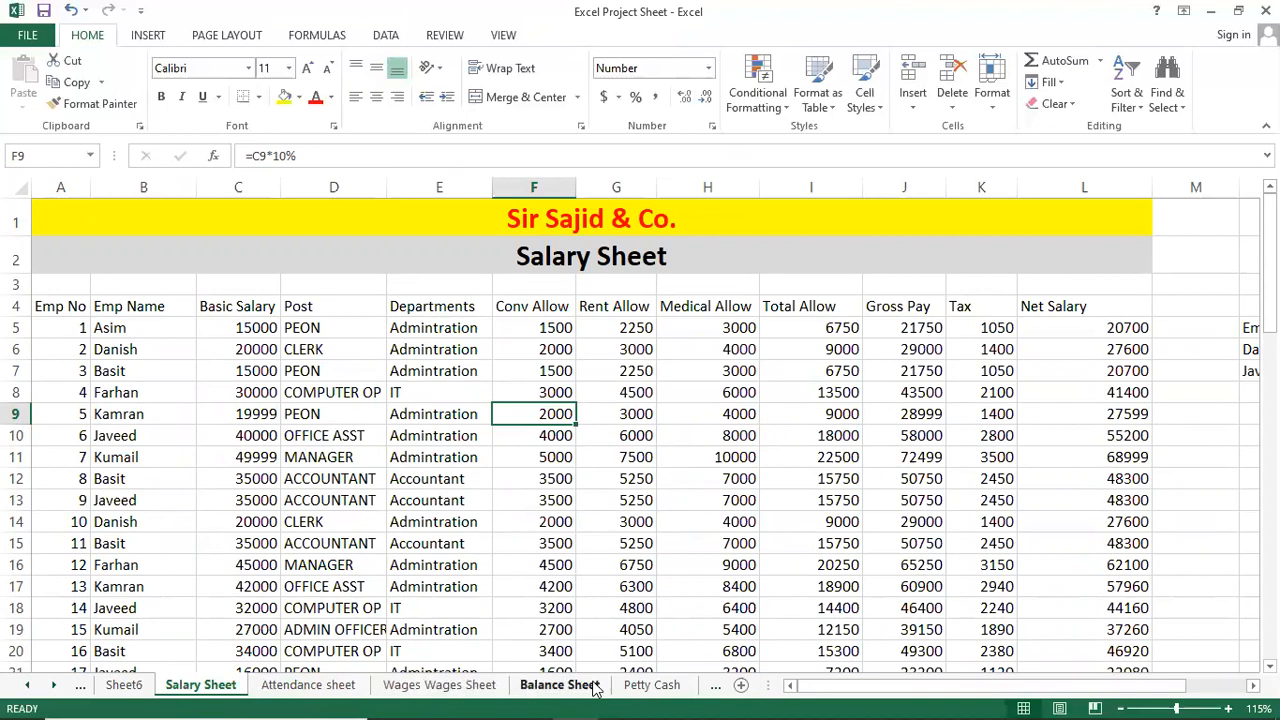
{"action": "left_click", "coordinate": [560, 685]}
{"action": "left_click", "coordinate": [655, 686]}
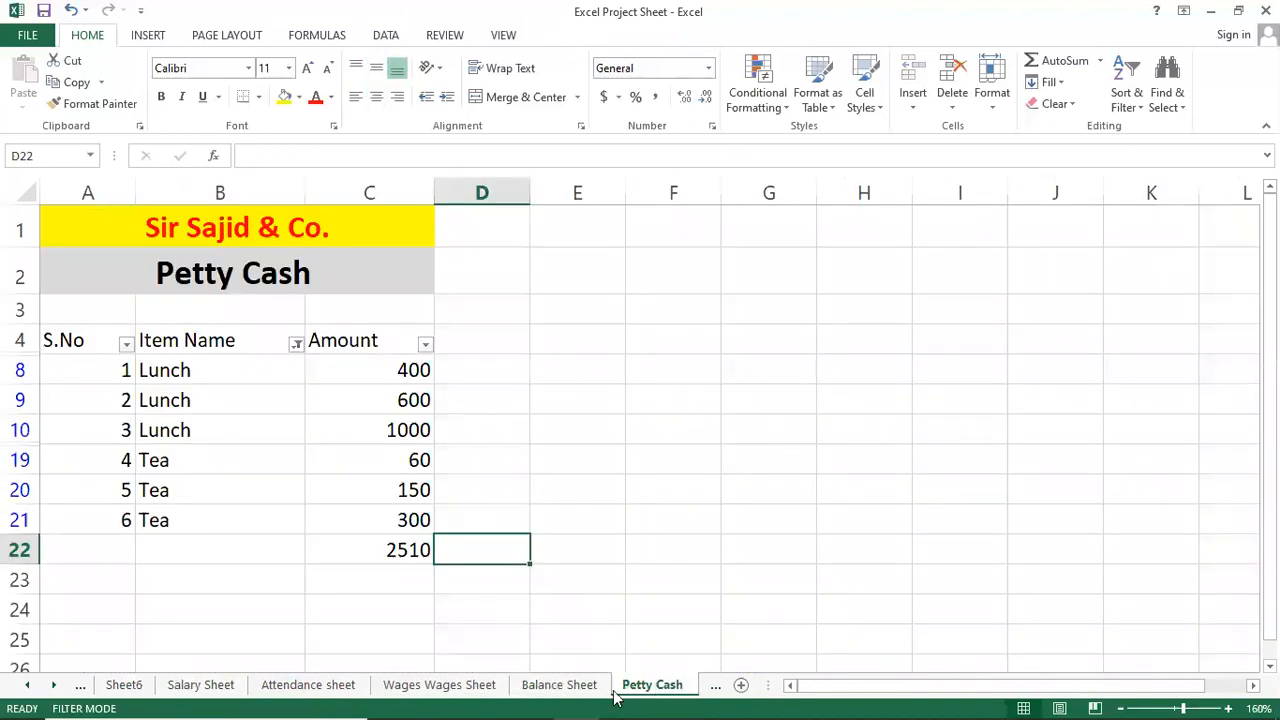
{"action": "mouse_move", "coordinate": [618, 700]}
{"action": "key", "text": "ctrl+Page_Up"}
{"action": "key", "text": "ctrl+Page_Up"}
{"action": "key", "text": "ctrl+Page_Up"}
{"action": "key", "text": "ctrl+Page_Up"}
{"action": "key", "text": "ctrl+Page_Up"}
{"action": "key", "text": "ctrl+Page_Up"}
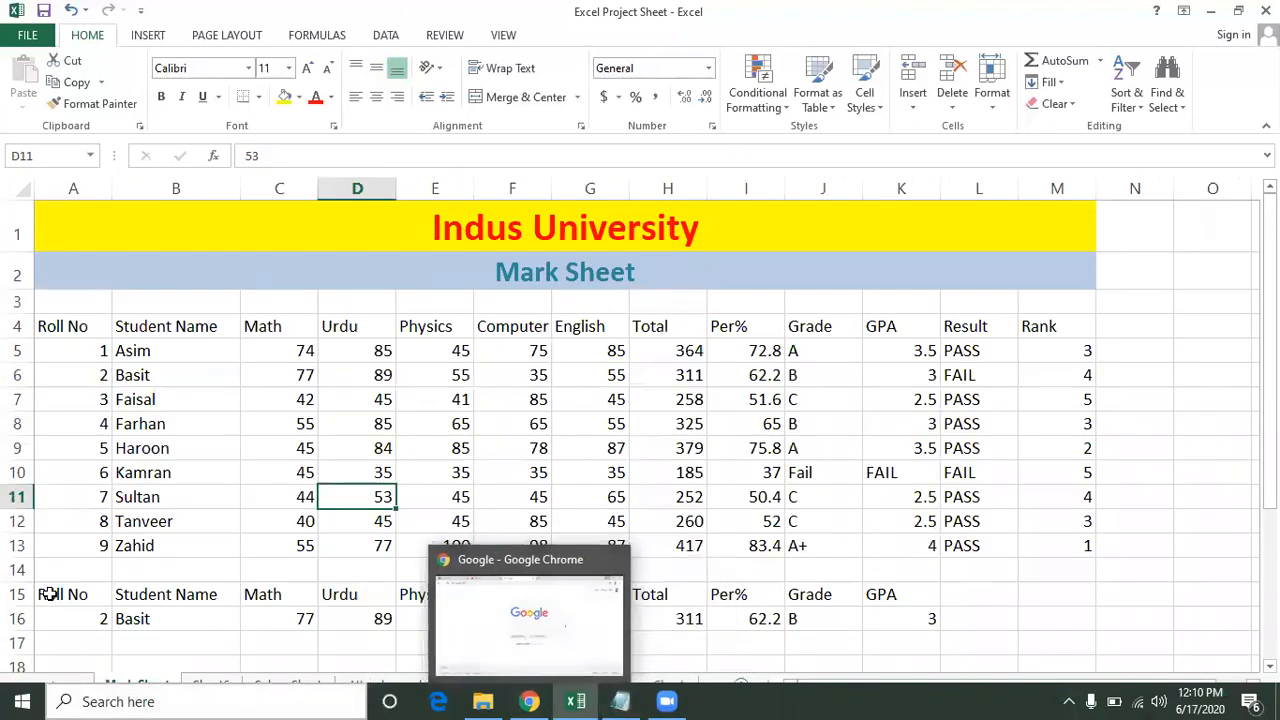
Clear the leftover rows 15–16 and check cells in the student mark table.
{"action": "left_click_drag", "start_coordinate": [17, 594], "coordinate": [17, 620]}
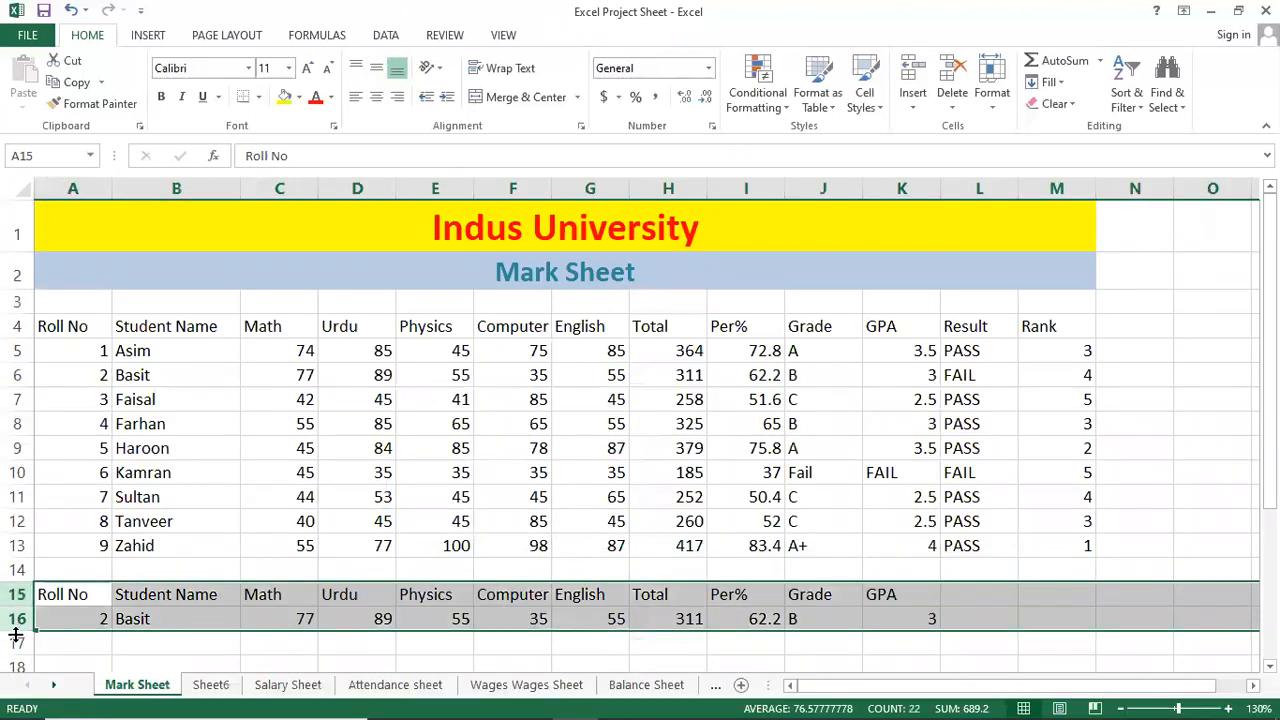
{"action": "key", "text": "Delete"}
{"action": "left_click", "coordinate": [134, 494]}
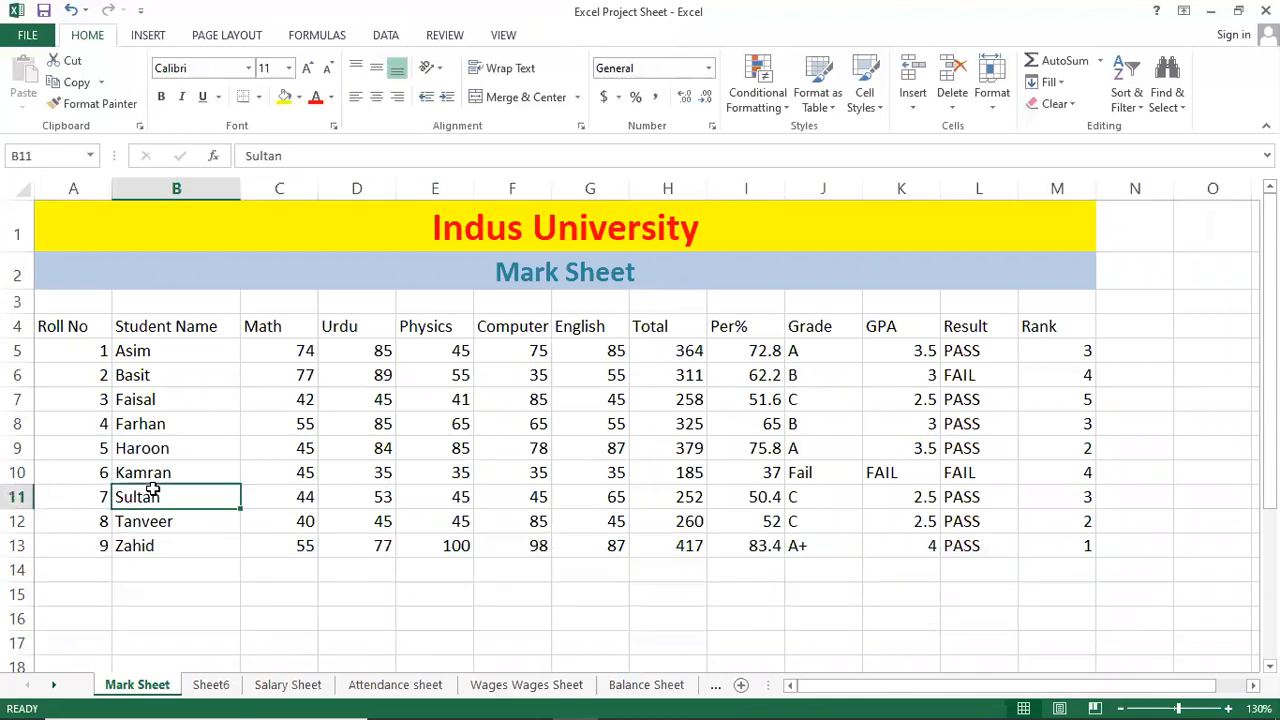
{"action": "left_click", "coordinate": [444, 382]}
{"action": "left_click", "coordinate": [248, 399]}
{"action": "left_click", "coordinate": [205, 357]}
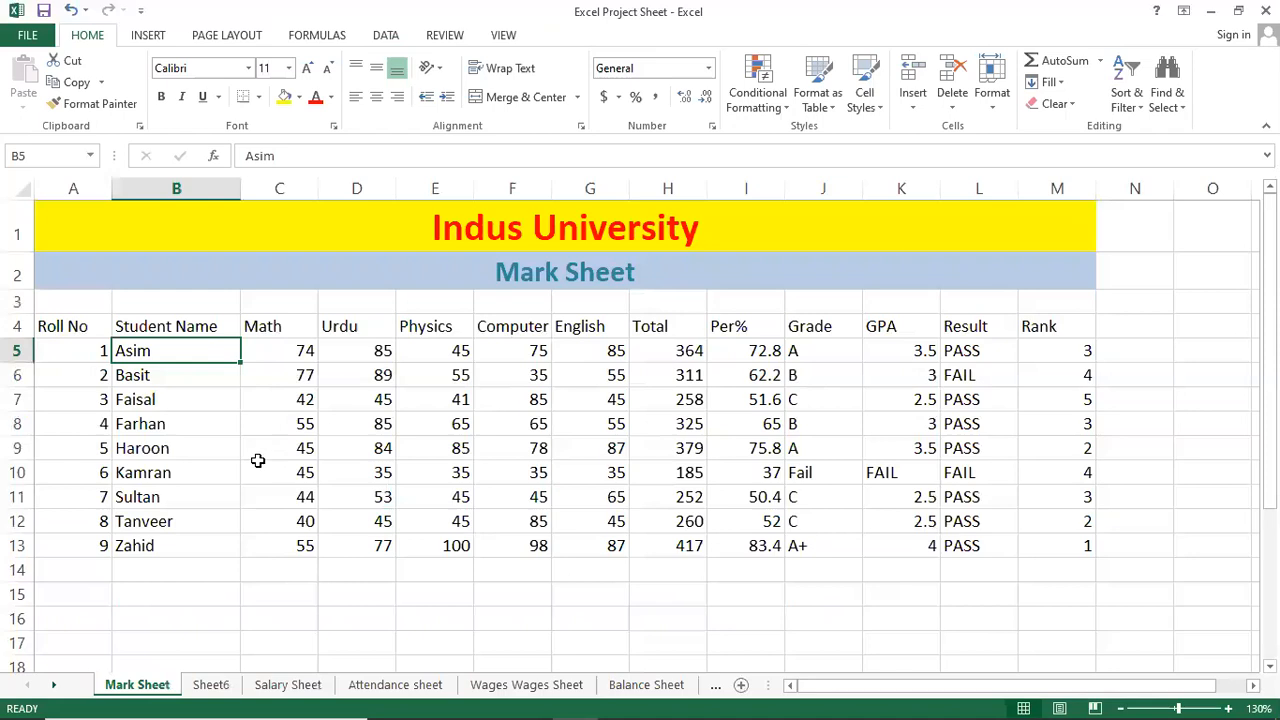
{"action": "left_click", "coordinate": [208, 462]}
{"action": "left_click", "coordinate": [200, 442]}
{"action": "left_click", "coordinate": [203, 396]}
{"action": "left_click", "coordinate": [203, 345]}
{"action": "left_click", "coordinate": [165, 418]}
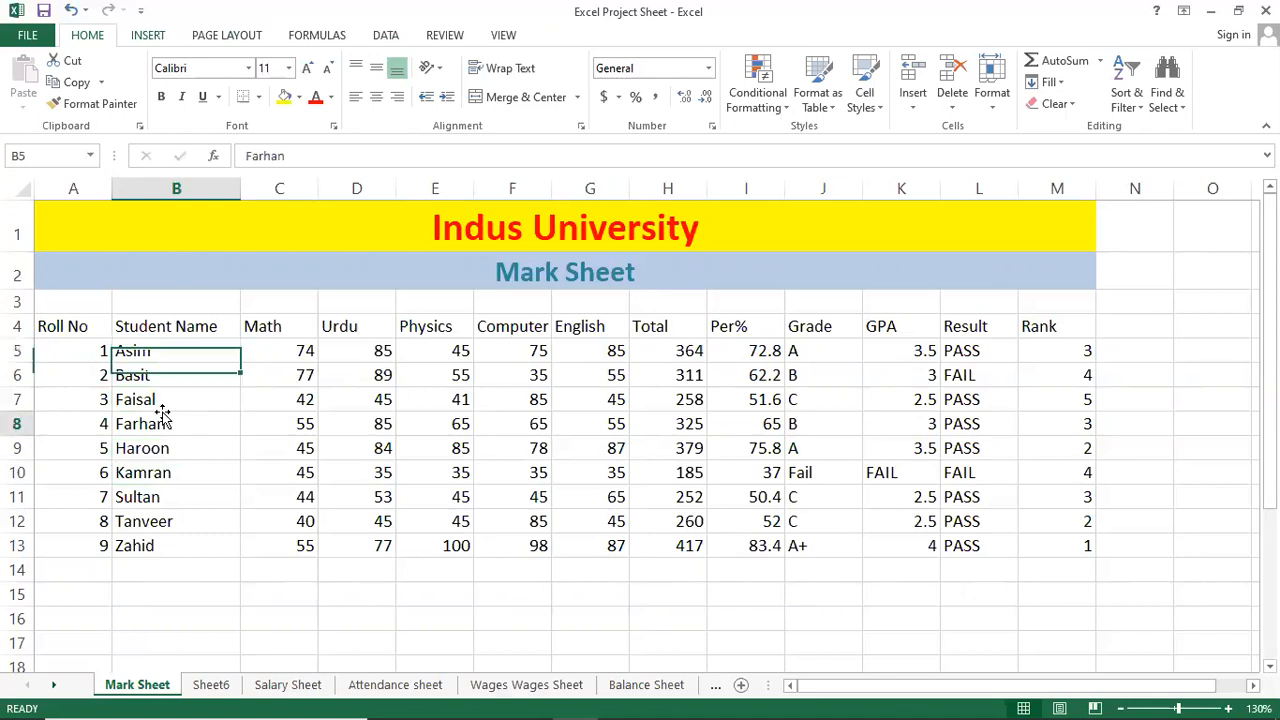
Select a cell inside the student mark table and bring up the INSERT ribbon.
{"action": "left_click", "coordinate": [185, 331]}
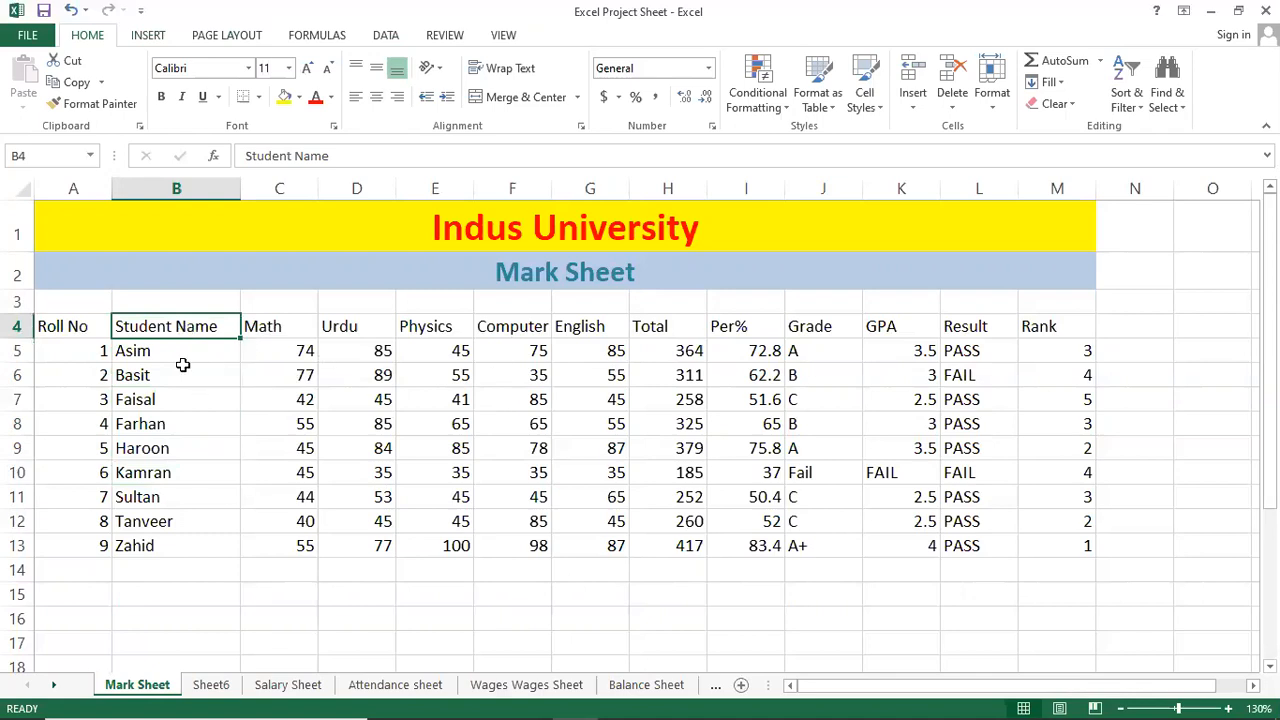
{"action": "left_click", "coordinate": [166, 347]}
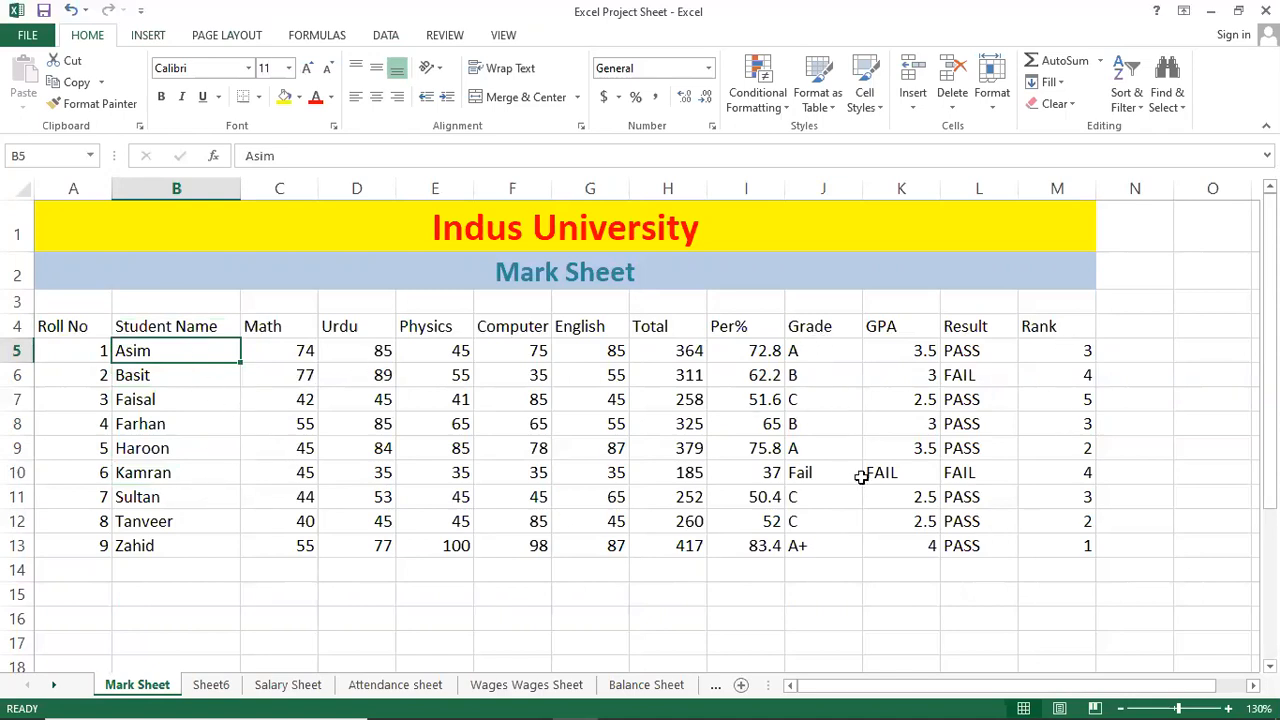
{"action": "left_click", "coordinate": [216, 321]}
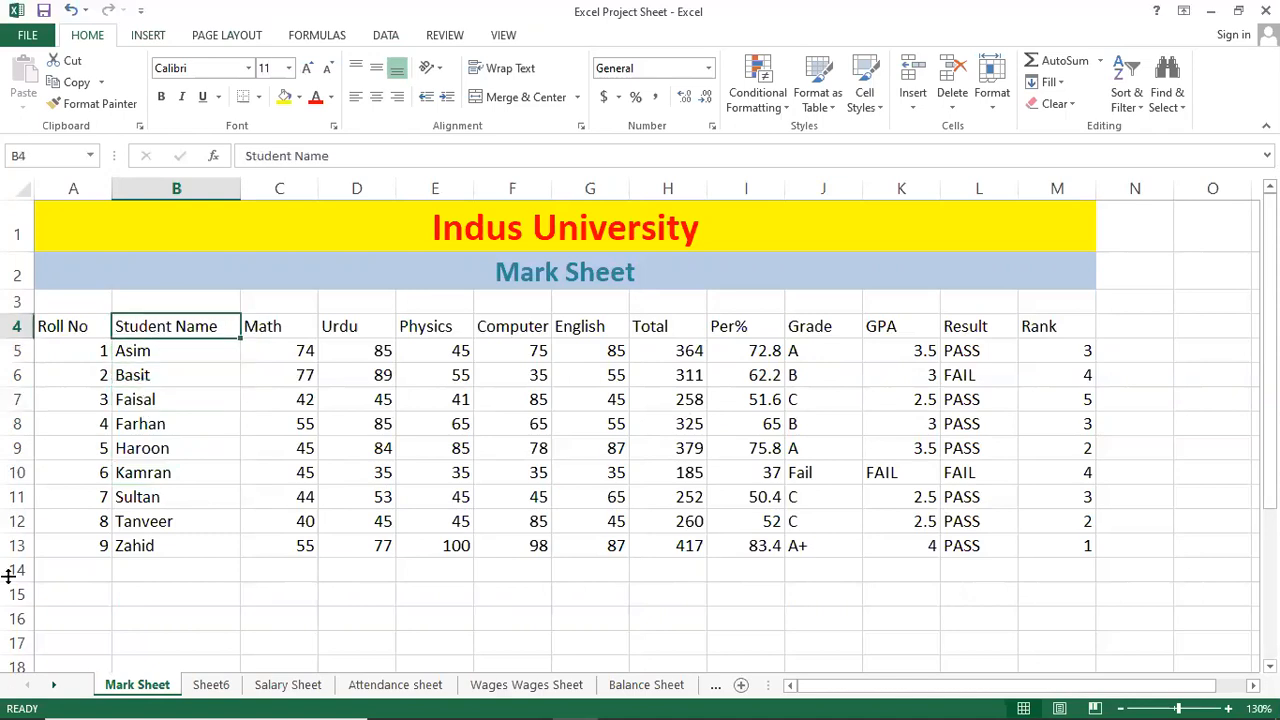
{"action": "left_click", "coordinate": [148, 35]}
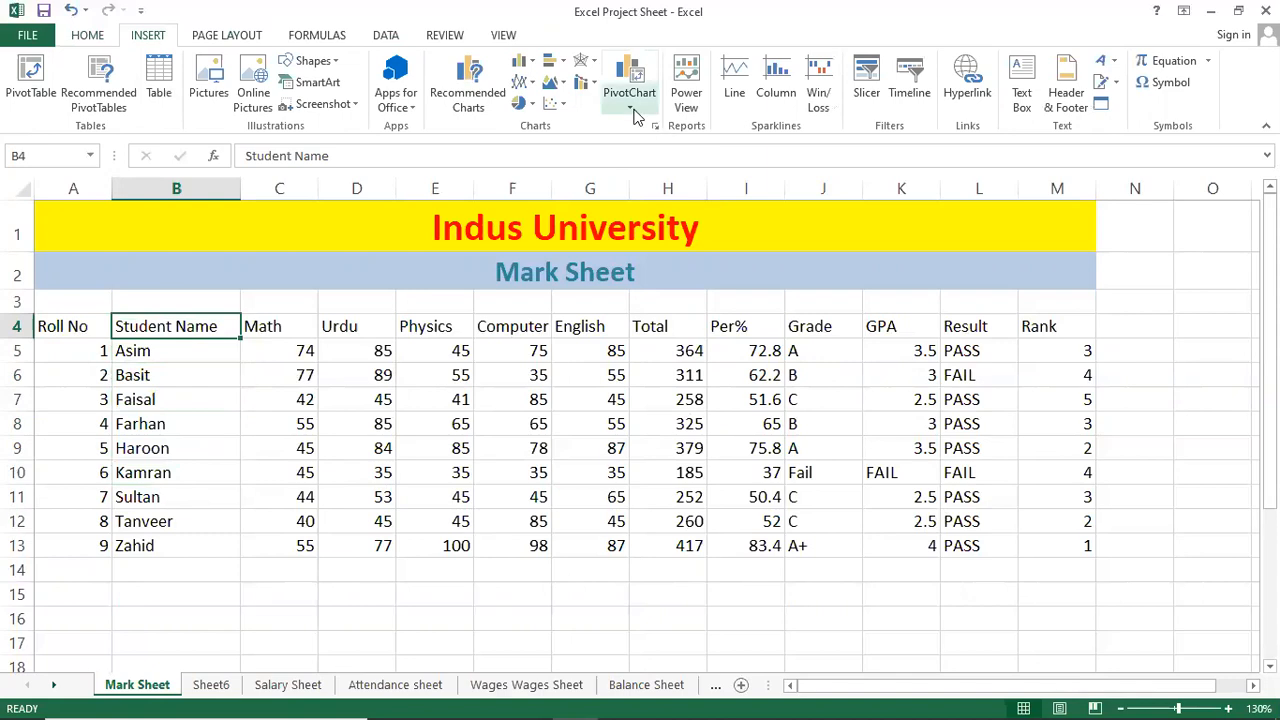
Insert a PivotChart from Mark Sheet range A4:M13 onto a new worksheet.
{"action": "left_click", "coordinate": [632, 112]}
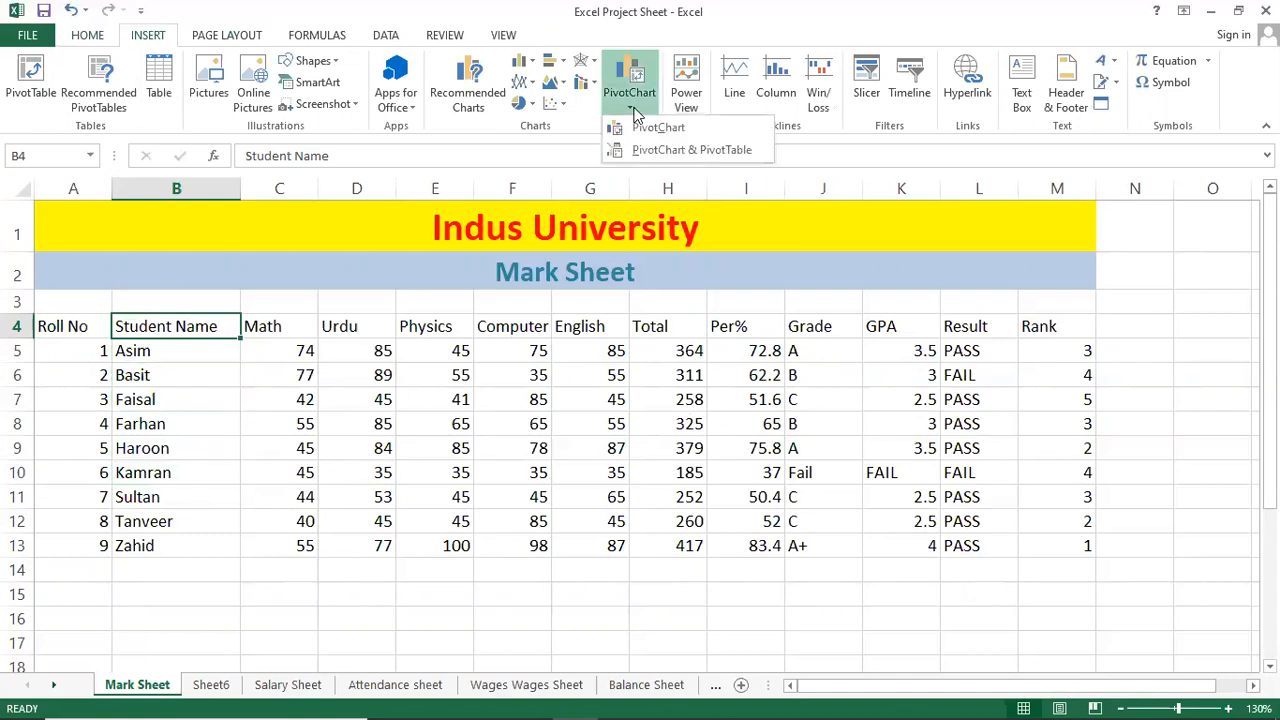
{"action": "left_click", "coordinate": [650, 130]}
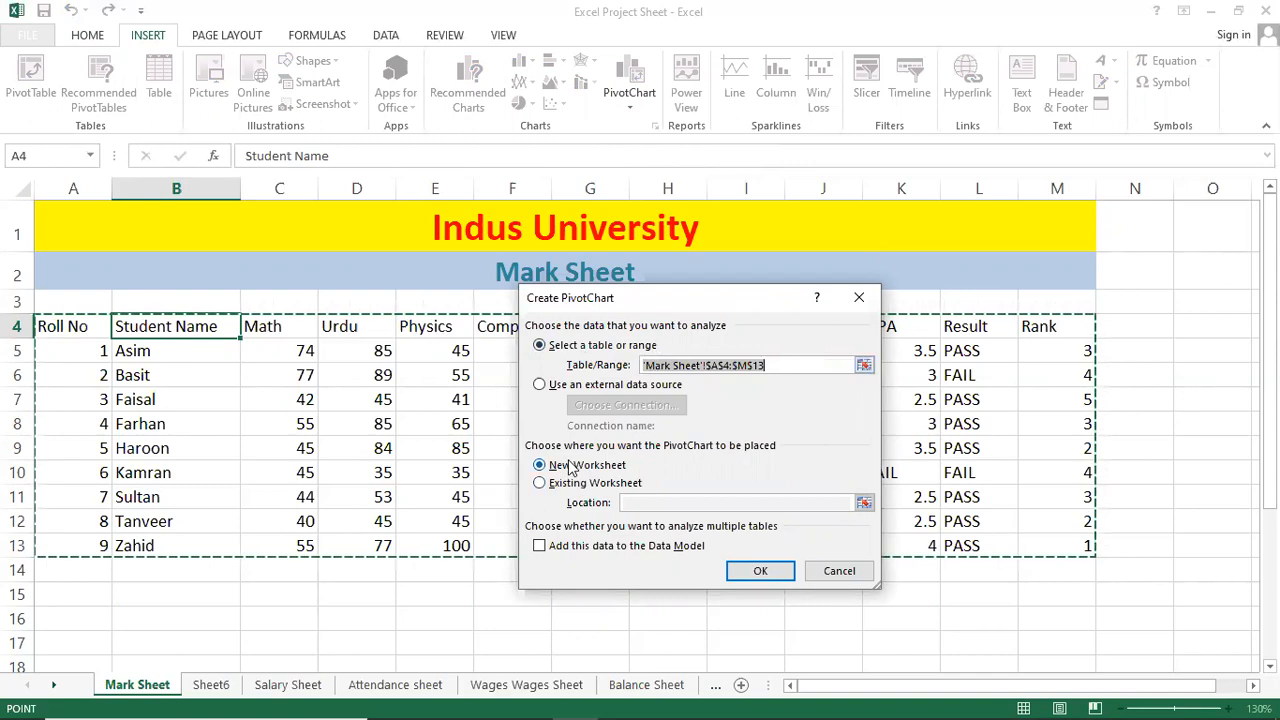
{"action": "left_click", "coordinate": [755, 566]}
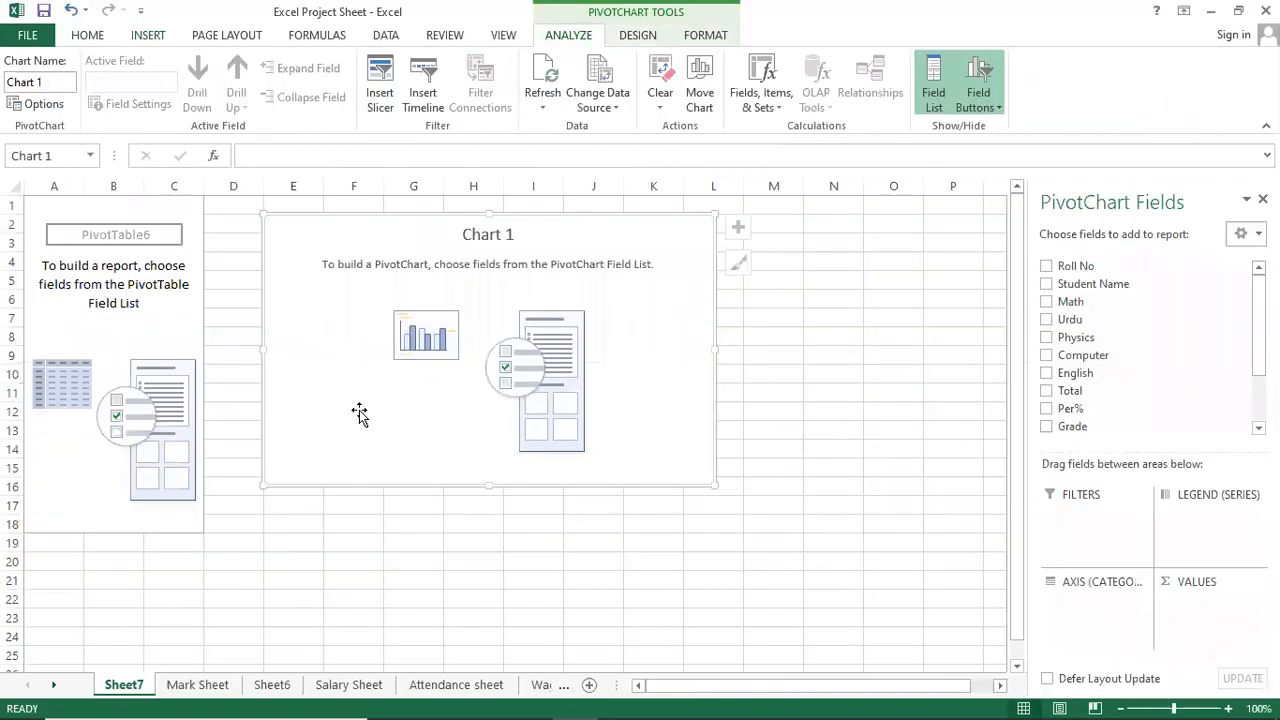
Chart Sum of Total per Student Name and add Grade to the chart.
{"action": "left_click", "coordinate": [1046, 284]}
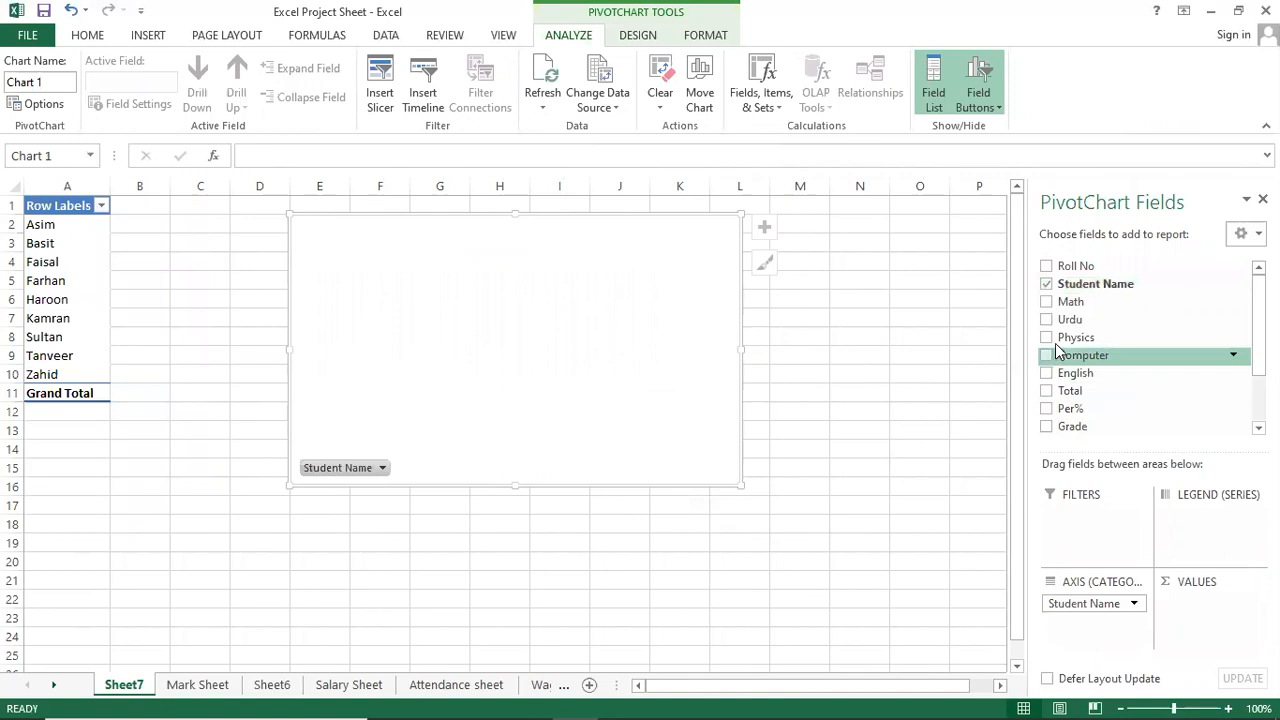
{"action": "left_click", "coordinate": [1048, 392]}
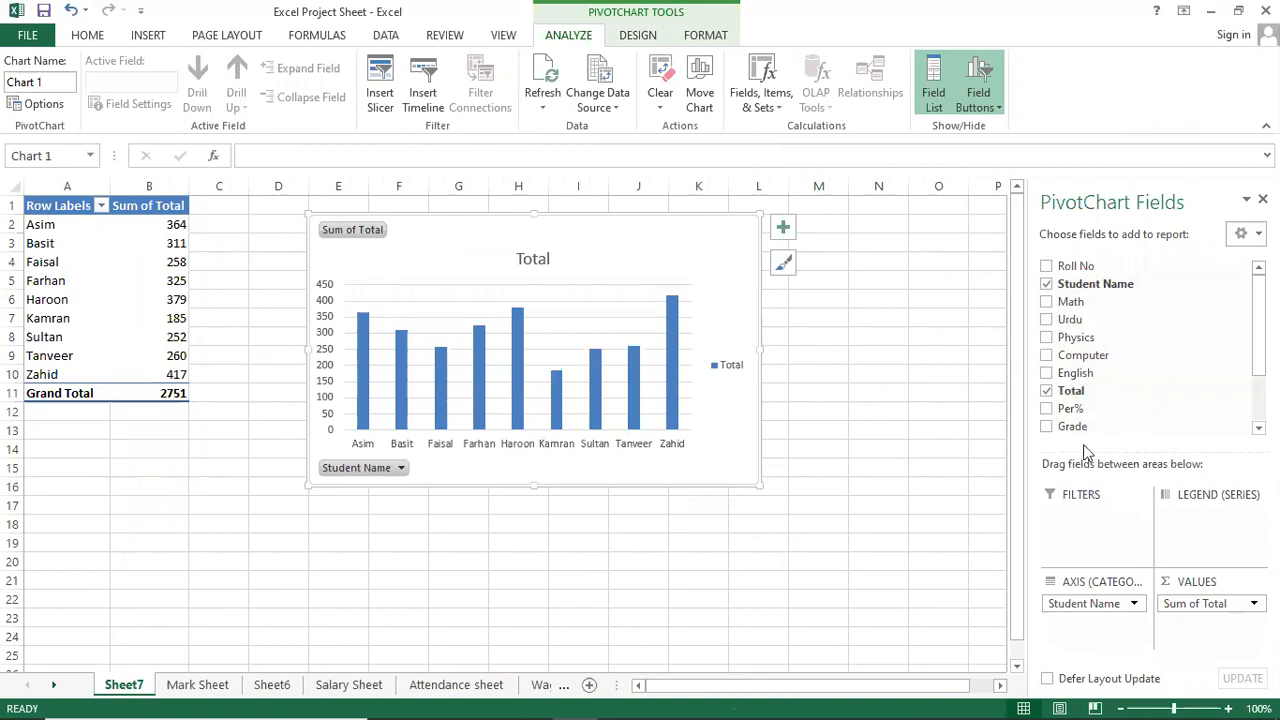
{"action": "left_click", "coordinate": [1048, 428]}
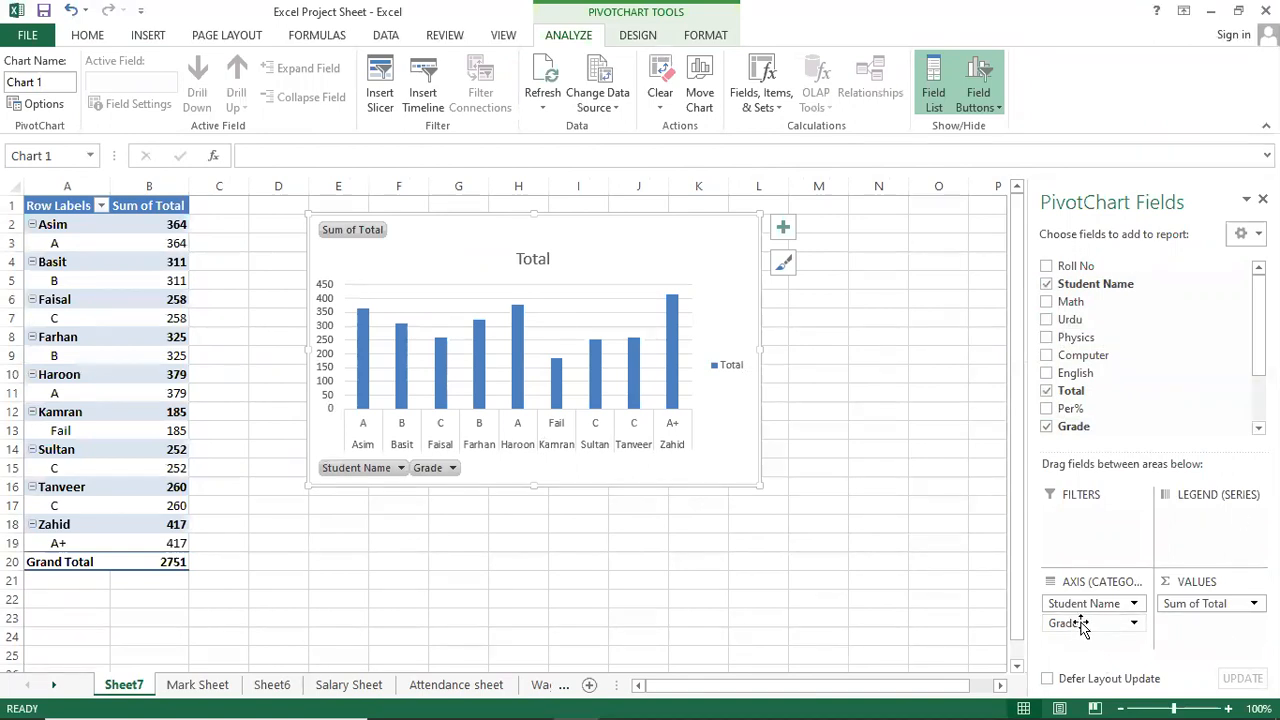
Reposition Grade, settling it in Axis (Categories) above Student Name.
{"action": "left_click_drag", "start_coordinate": [1081, 621], "coordinate": [1083, 598]}
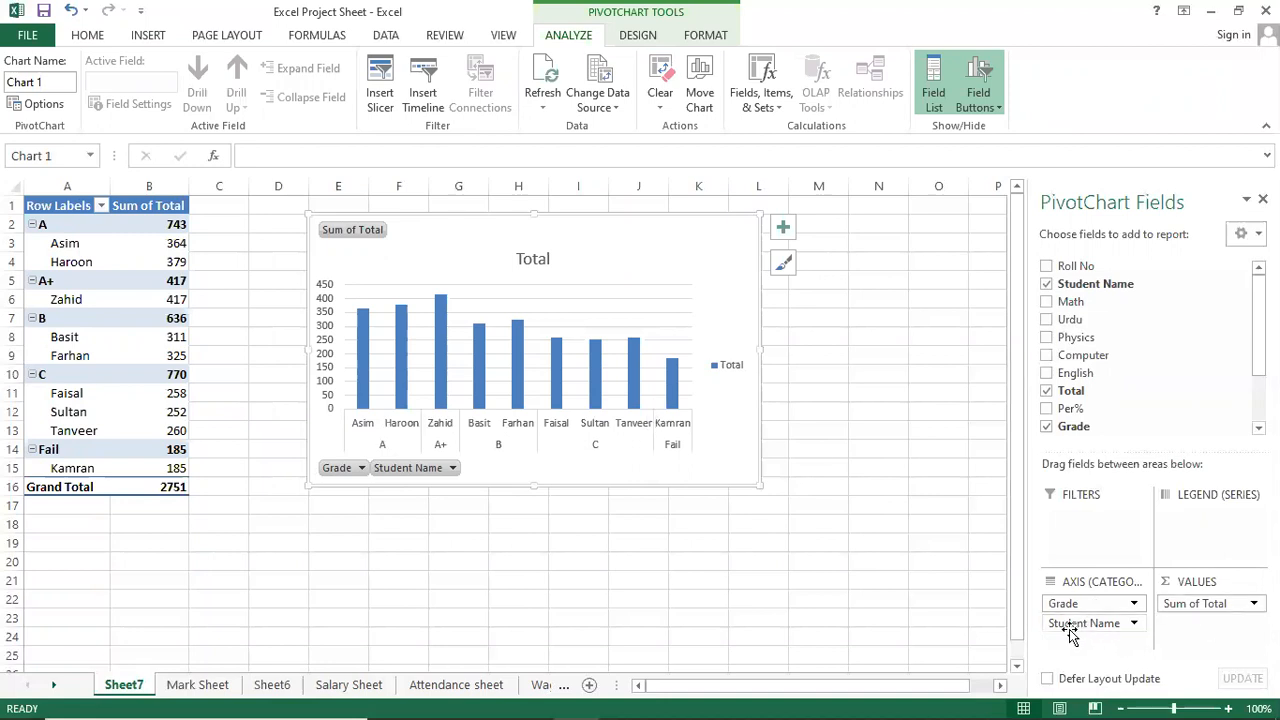
{"action": "left_click_drag", "start_coordinate": [1073, 607], "coordinate": [1199, 531]}
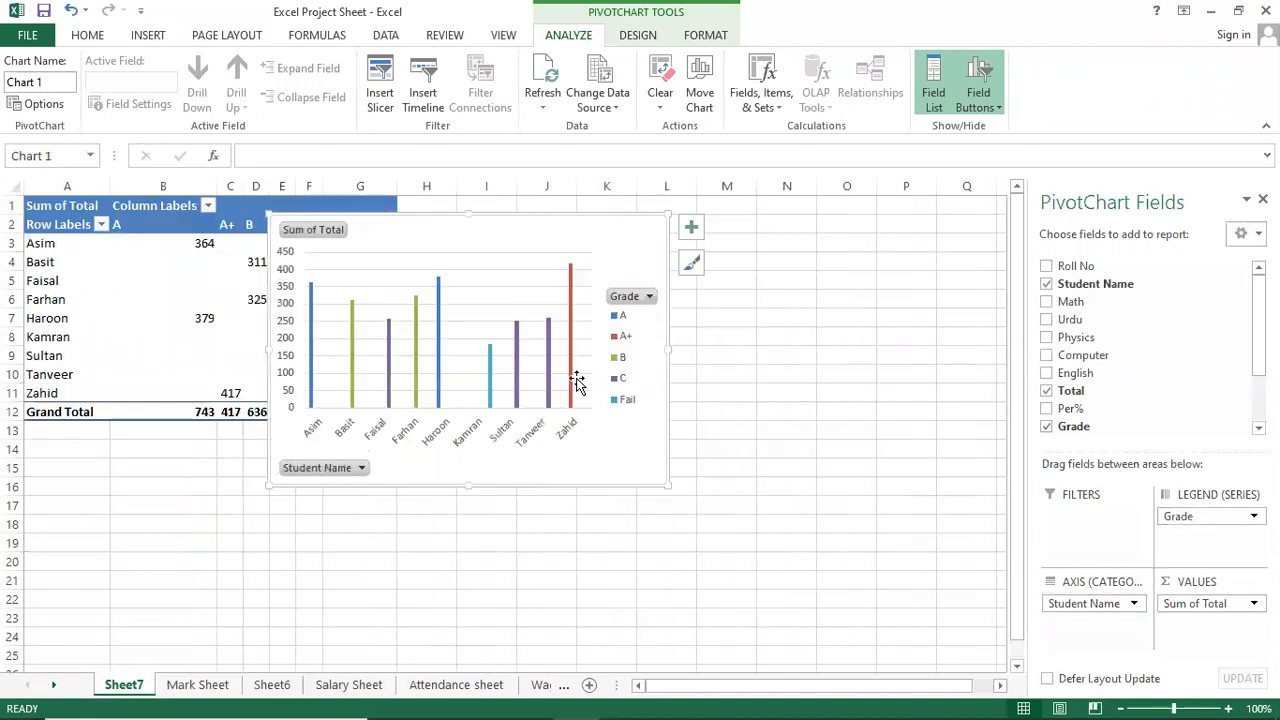
{"action": "left_click_drag", "start_coordinate": [1182, 518], "coordinate": [1060, 602]}
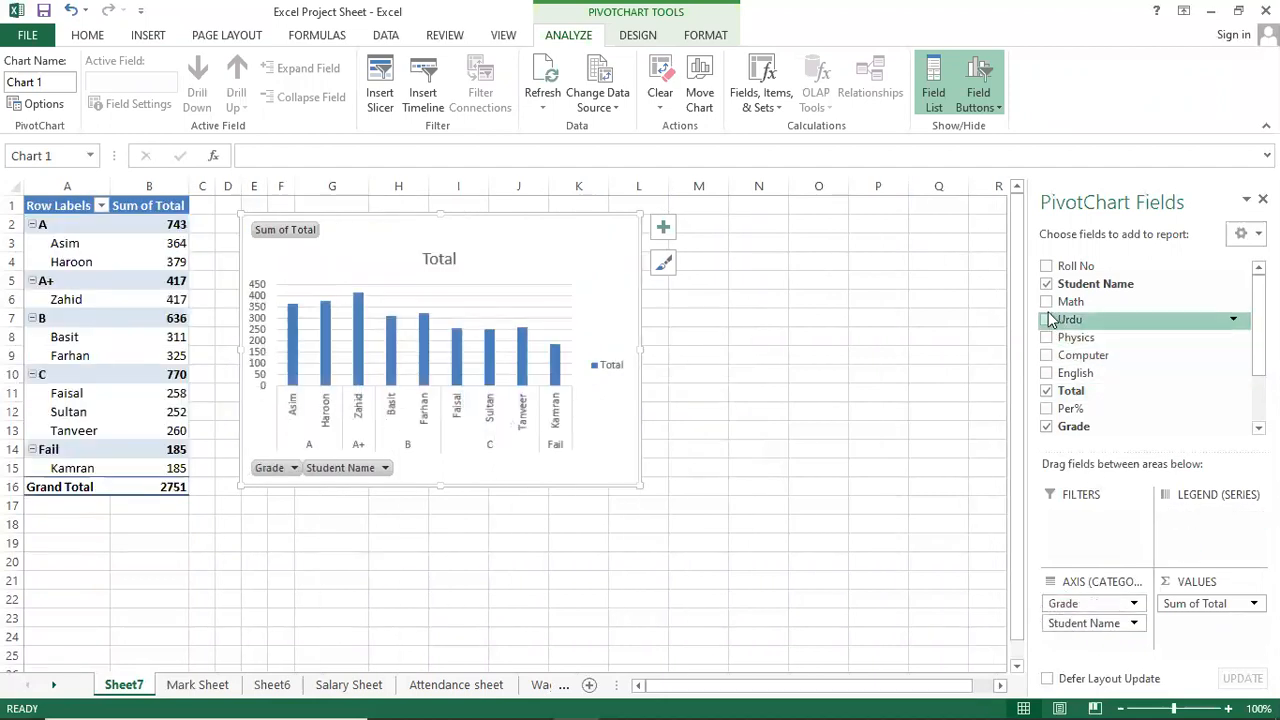
Add Per% as a second series, moving Values to the axis and back to Legend.
{"action": "left_click", "coordinate": [1047, 409]}
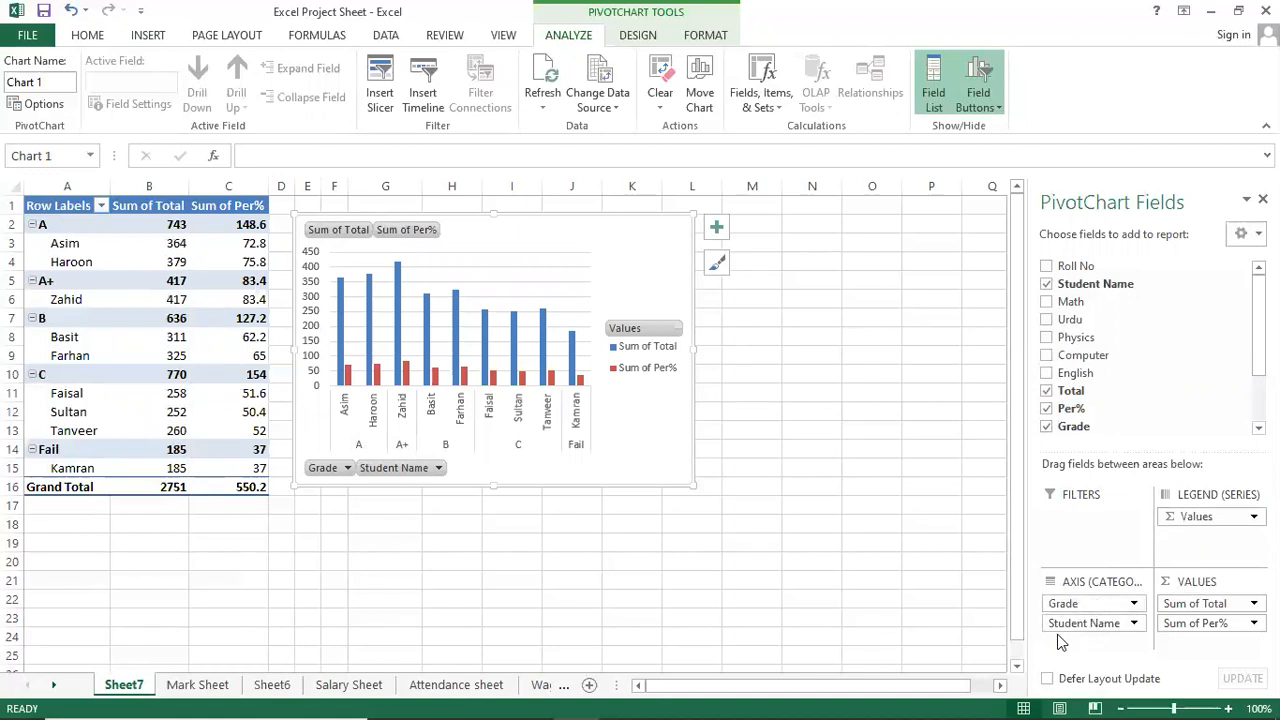
{"action": "left_click_drag", "start_coordinate": [1205, 514], "coordinate": [1077, 645]}
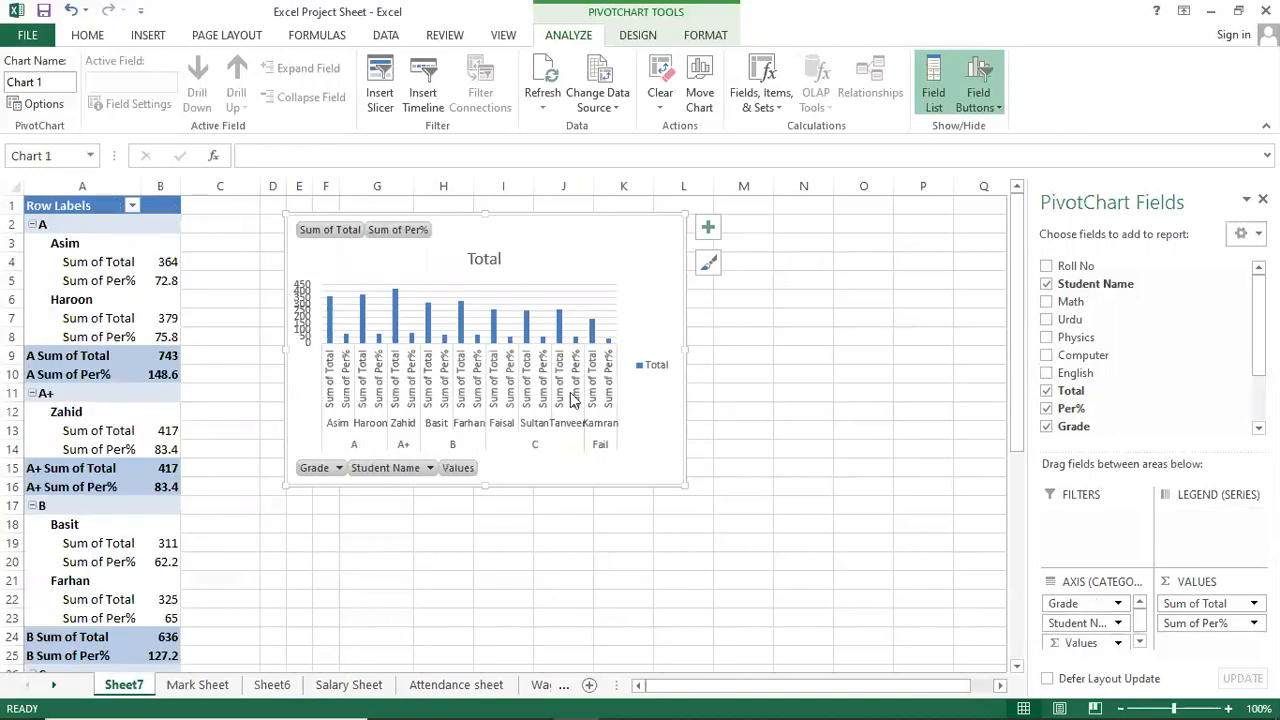
{"action": "left_click_drag", "start_coordinate": [1085, 644], "coordinate": [1218, 533]}
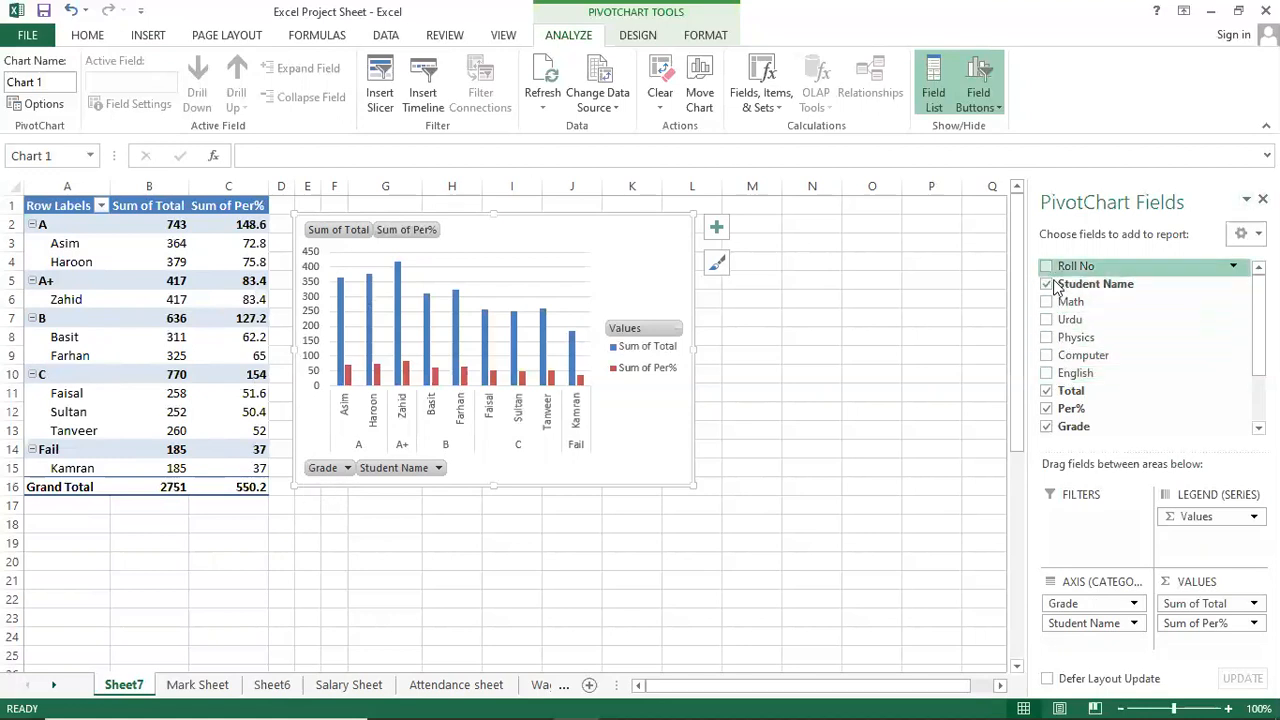
Remove Grade, Student Name, Sum of Per% and Sum of Total from the pivot report.
{"action": "left_click", "coordinate": [1092, 604]}
{"action": "left_click", "coordinate": [1115, 560]}
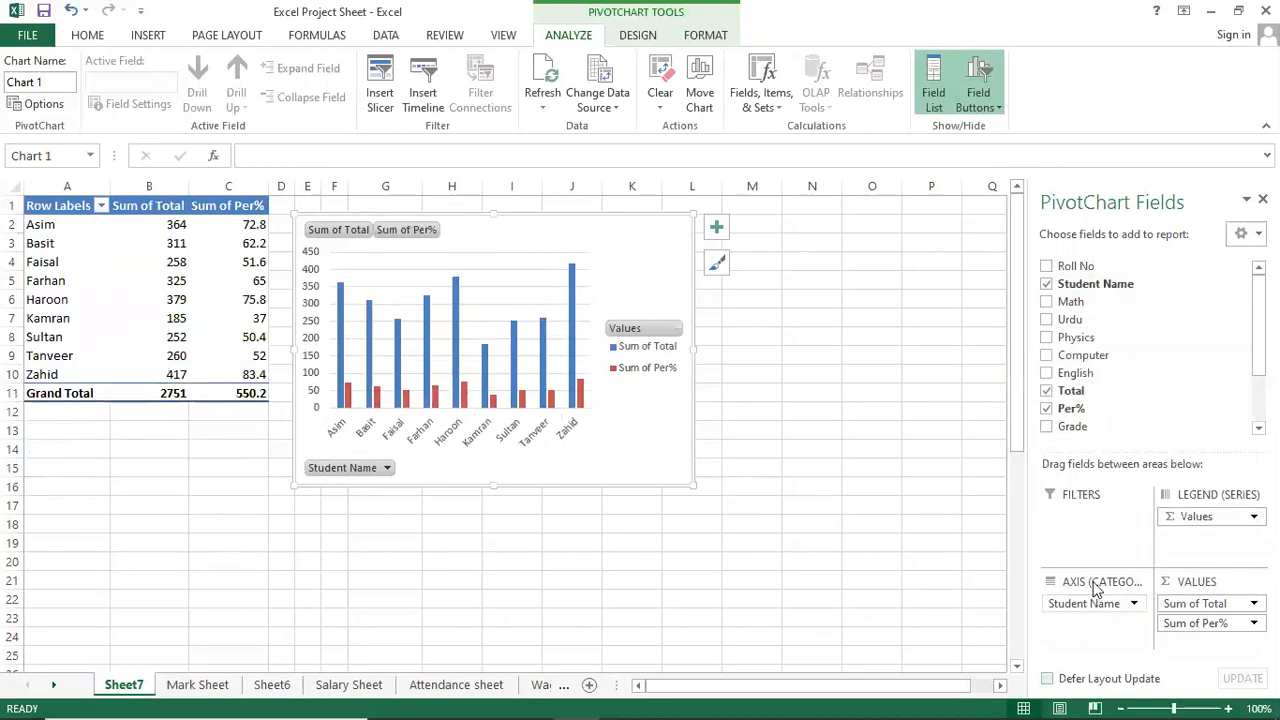
{"action": "left_click", "coordinate": [1138, 608]}
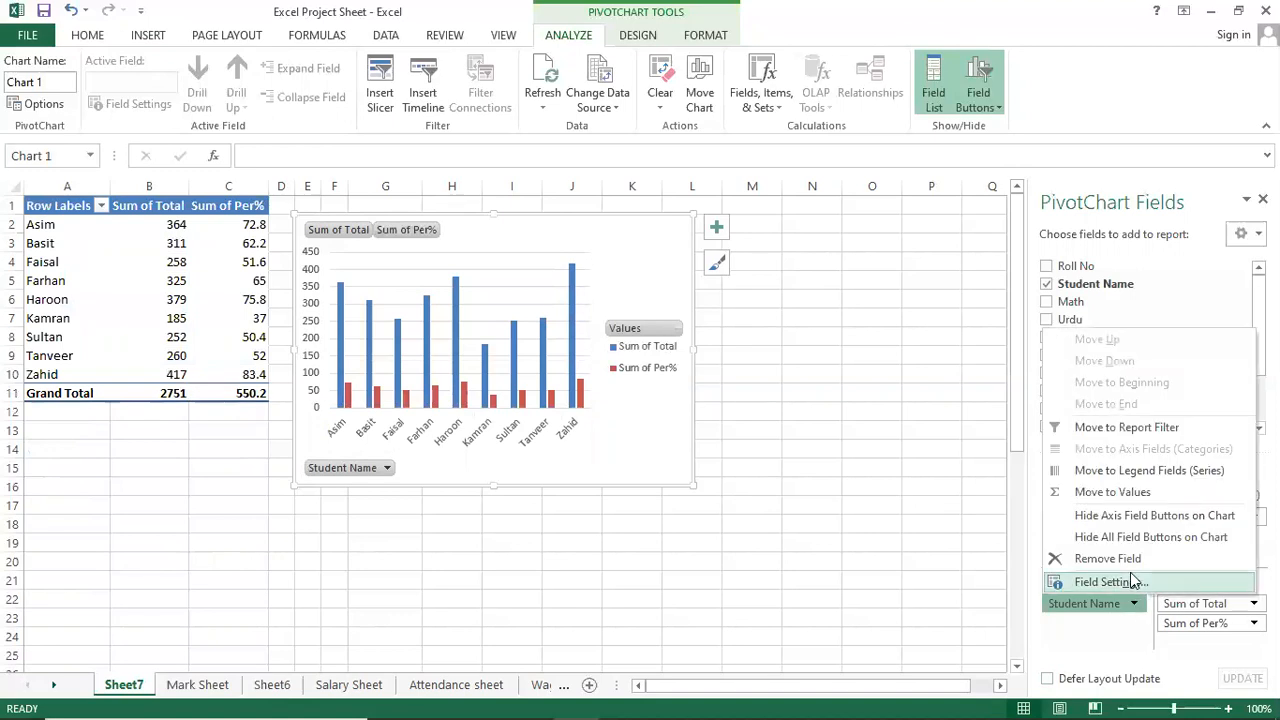
{"action": "left_click", "coordinate": [1132, 560]}
{"action": "left_click", "coordinate": [1233, 622]}
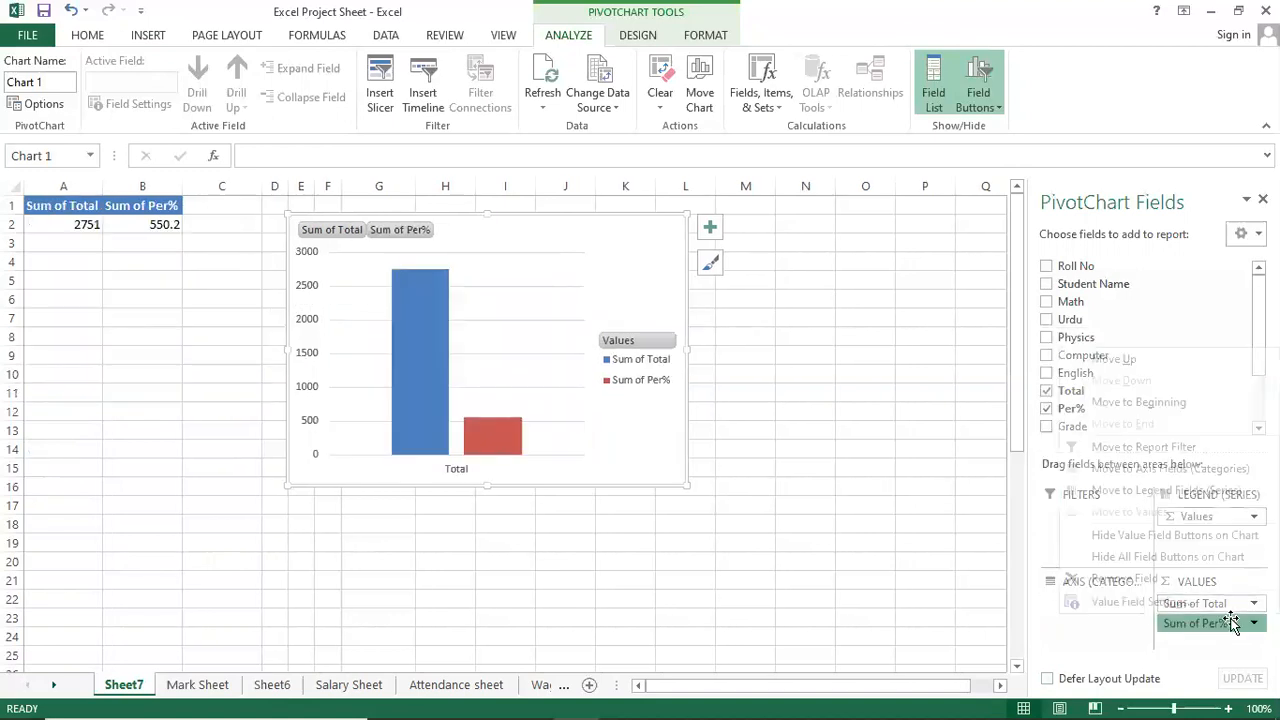
{"action": "left_click", "coordinate": [1178, 578]}
{"action": "left_click", "coordinate": [1230, 603]}
{"action": "left_click", "coordinate": [1160, 558]}
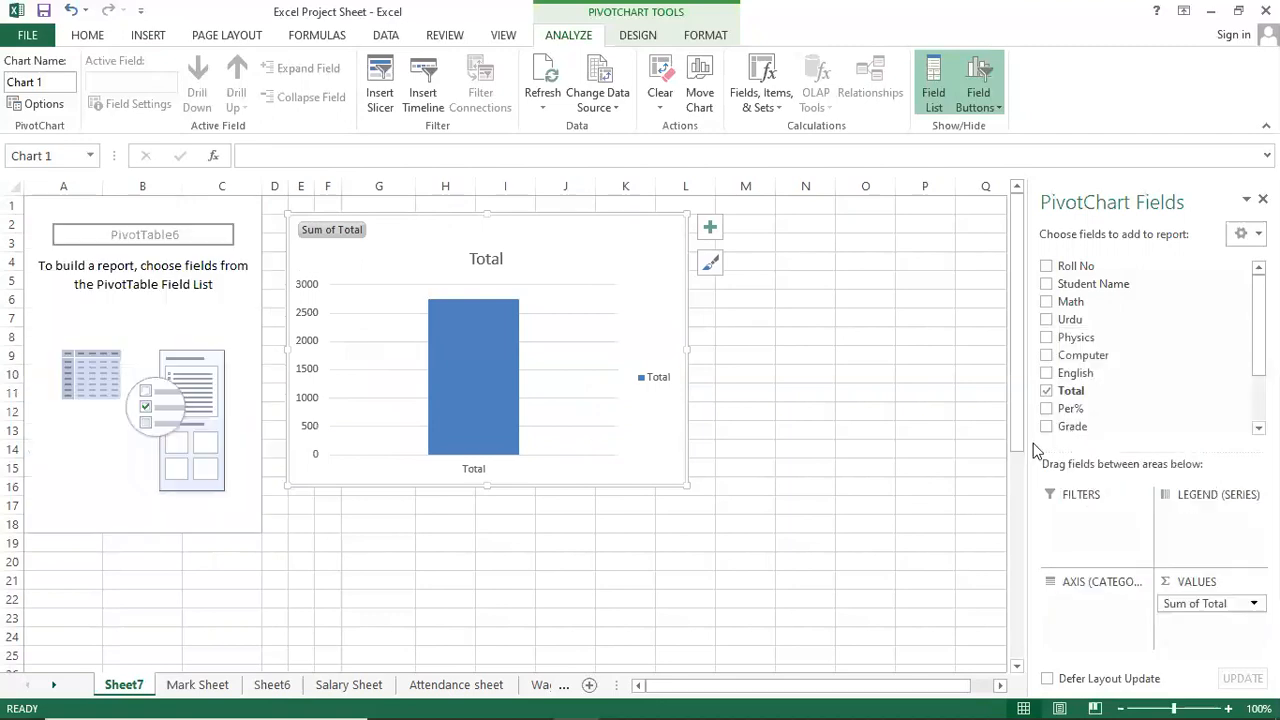
Add Roll No, Student Name, Math, Urdu, Physics, Computer, English, Total, Per% and Grade.
{"action": "left_click", "coordinate": [1049, 269]}
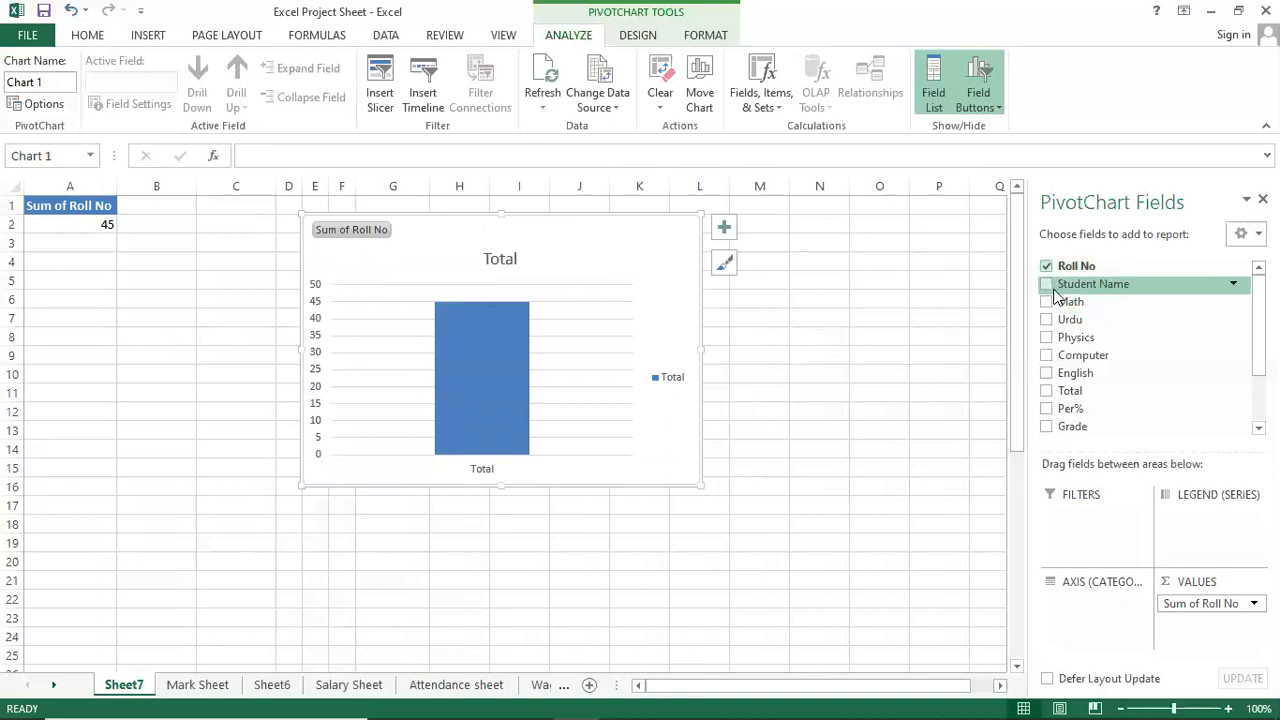
{"action": "left_click", "coordinate": [1050, 287]}
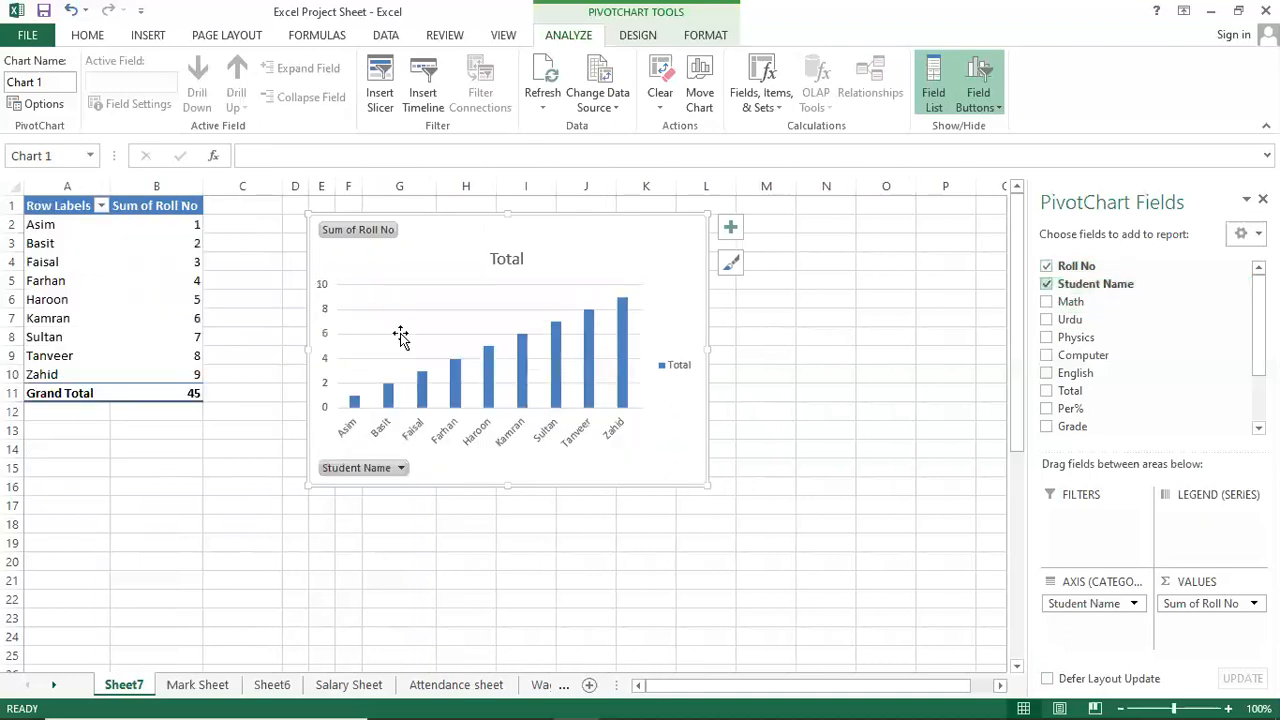
{"action": "left_click", "coordinate": [1050, 304]}
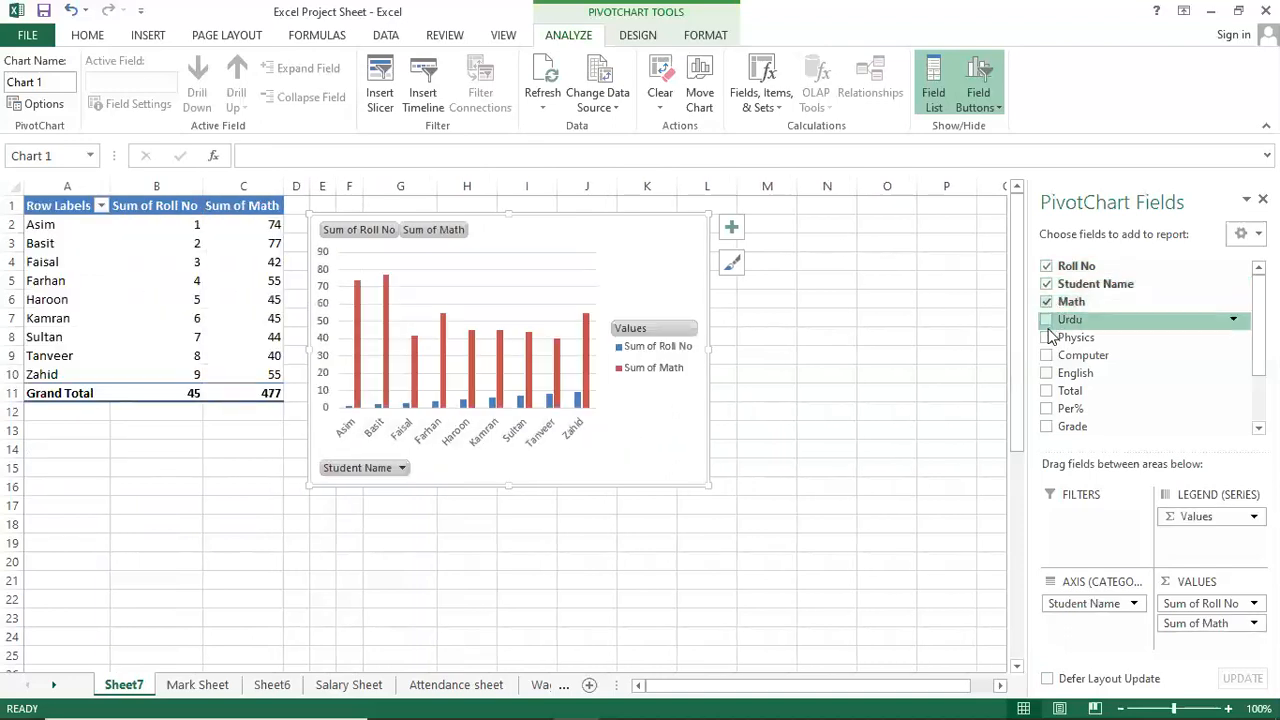
{"action": "left_click", "coordinate": [1049, 321]}
{"action": "left_click", "coordinate": [1047, 338]}
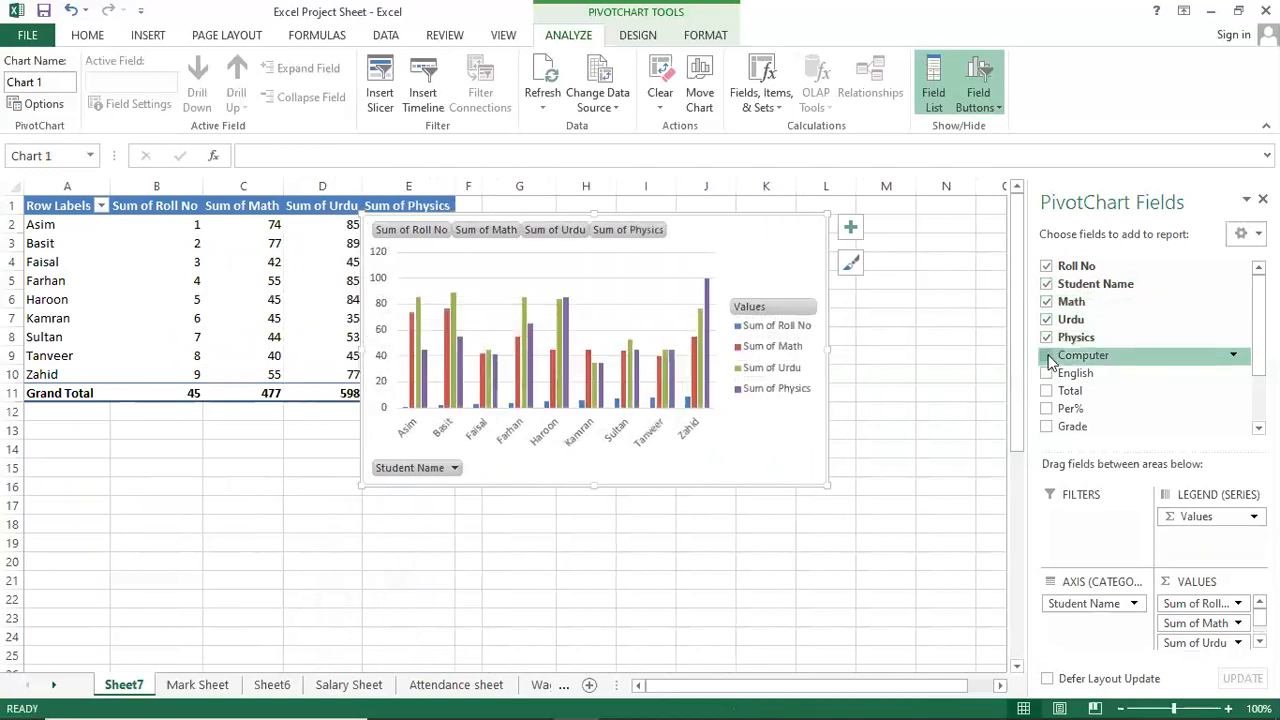
{"action": "left_click", "coordinate": [1047, 356]}
{"action": "left_click", "coordinate": [1047, 373]}
{"action": "left_click", "coordinate": [1047, 392]}
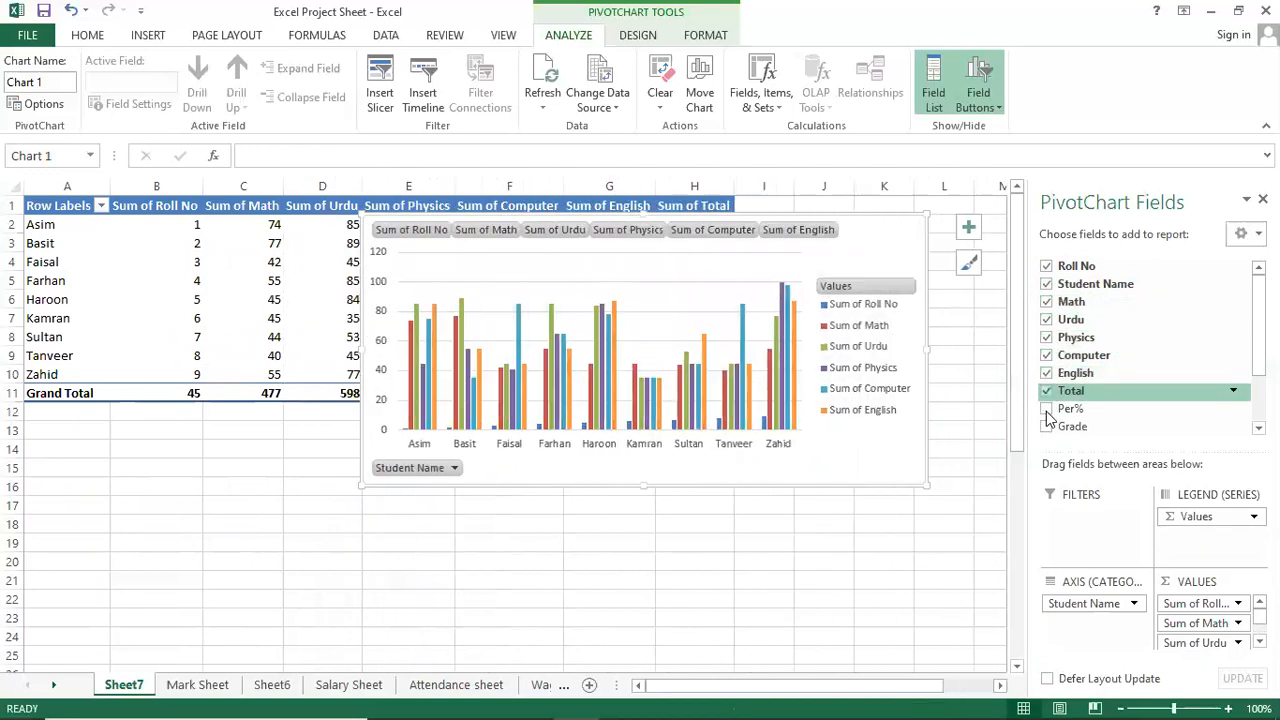
{"action": "left_click", "coordinate": [1047, 409]}
{"action": "left_click", "coordinate": [1047, 427]}
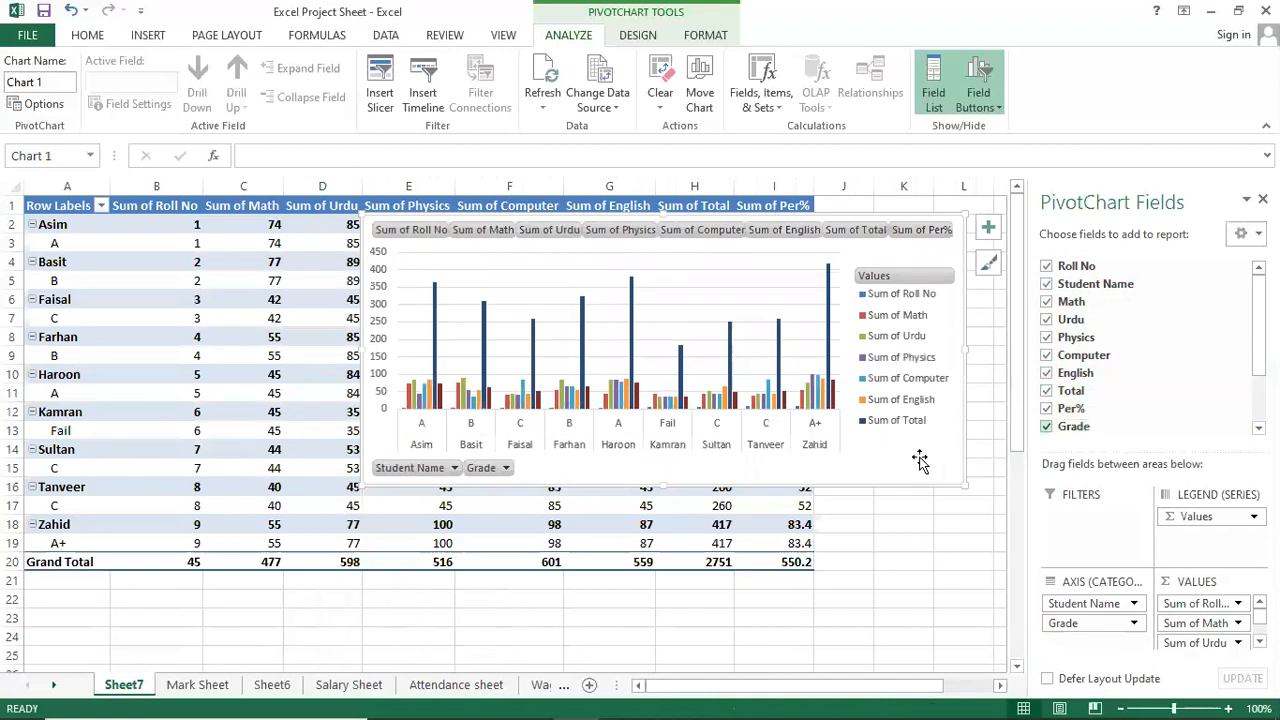
Position the PivotChart below the pivot table, starting near row 23.
{"action": "left_click_drag", "start_coordinate": [902, 452], "coordinate": [779, 594]}
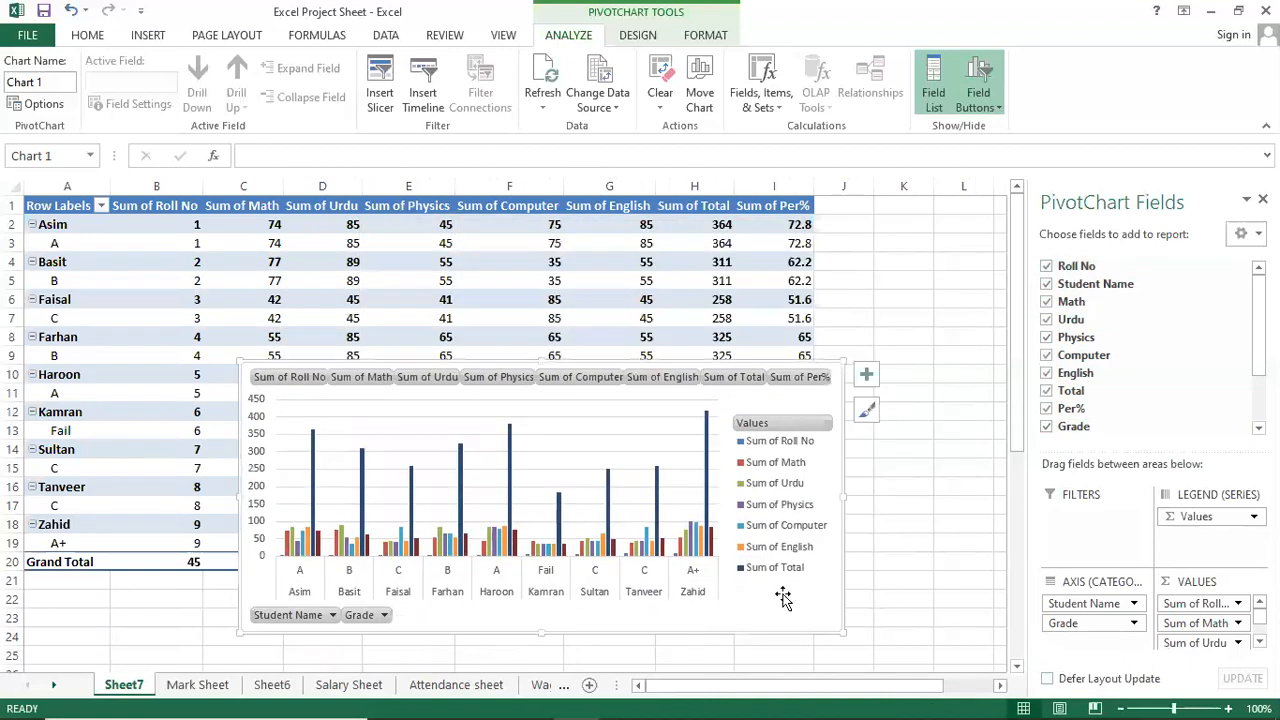
{"action": "left_click_drag", "start_coordinate": [850, 620], "coordinate": [940, 652]}
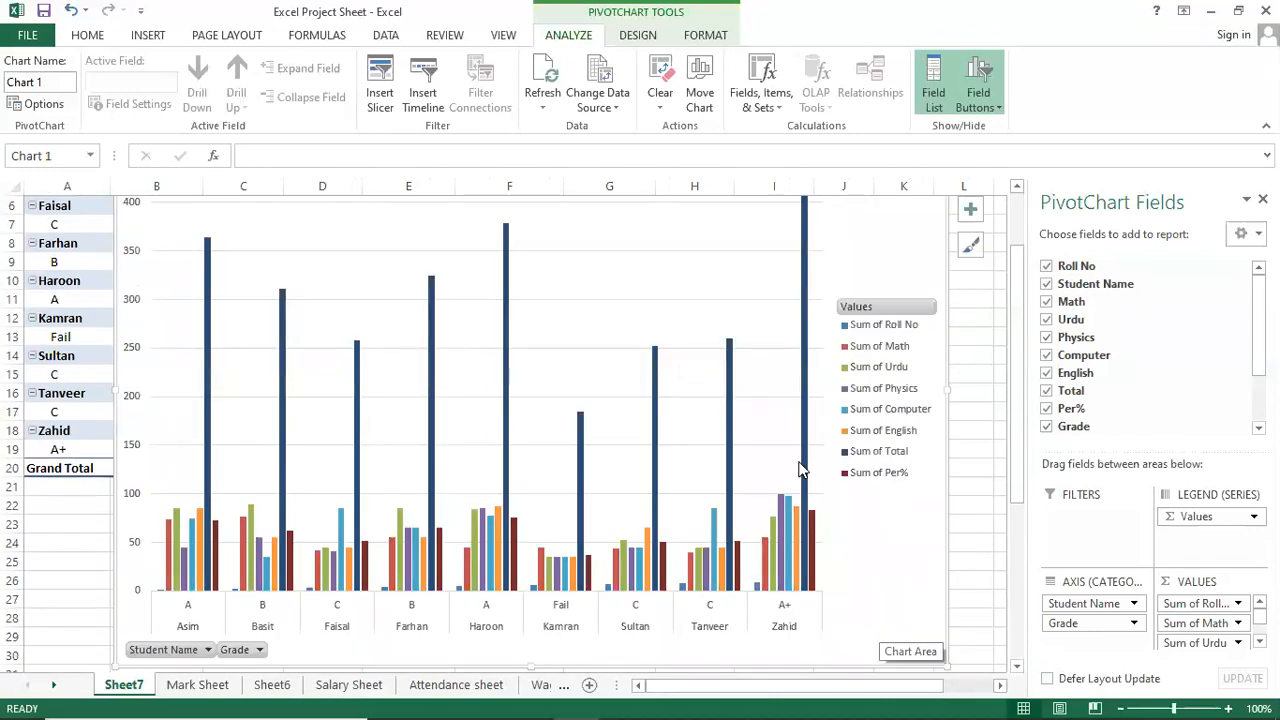
{"action": "scroll", "coordinate": [815, 390], "scroll_direction": "up", "scroll_amount": 2}
{"action": "left_click_drag", "start_coordinate": [873, 283], "coordinate": [848, 635]}
{"action": "scroll", "coordinate": [808, 586], "scroll_direction": "down", "scroll_amount": 10}
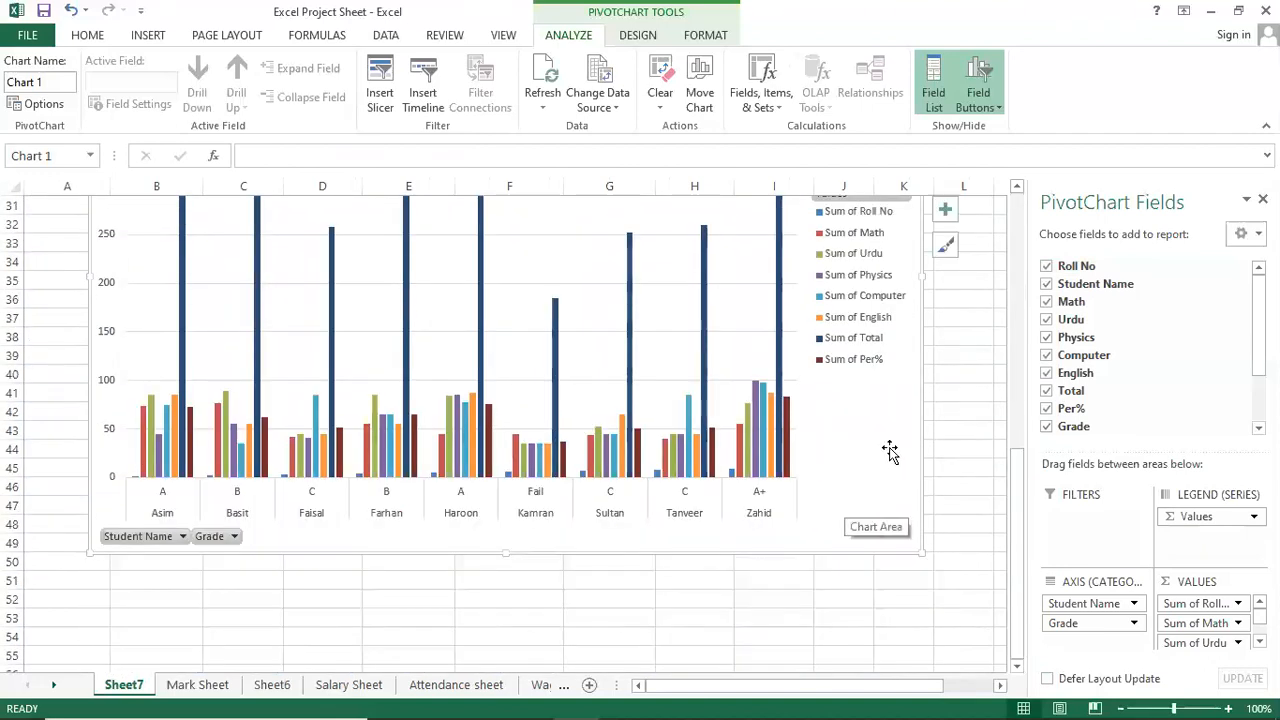
{"action": "scroll", "coordinate": [868, 540], "scroll_direction": "up", "scroll_amount": 4}
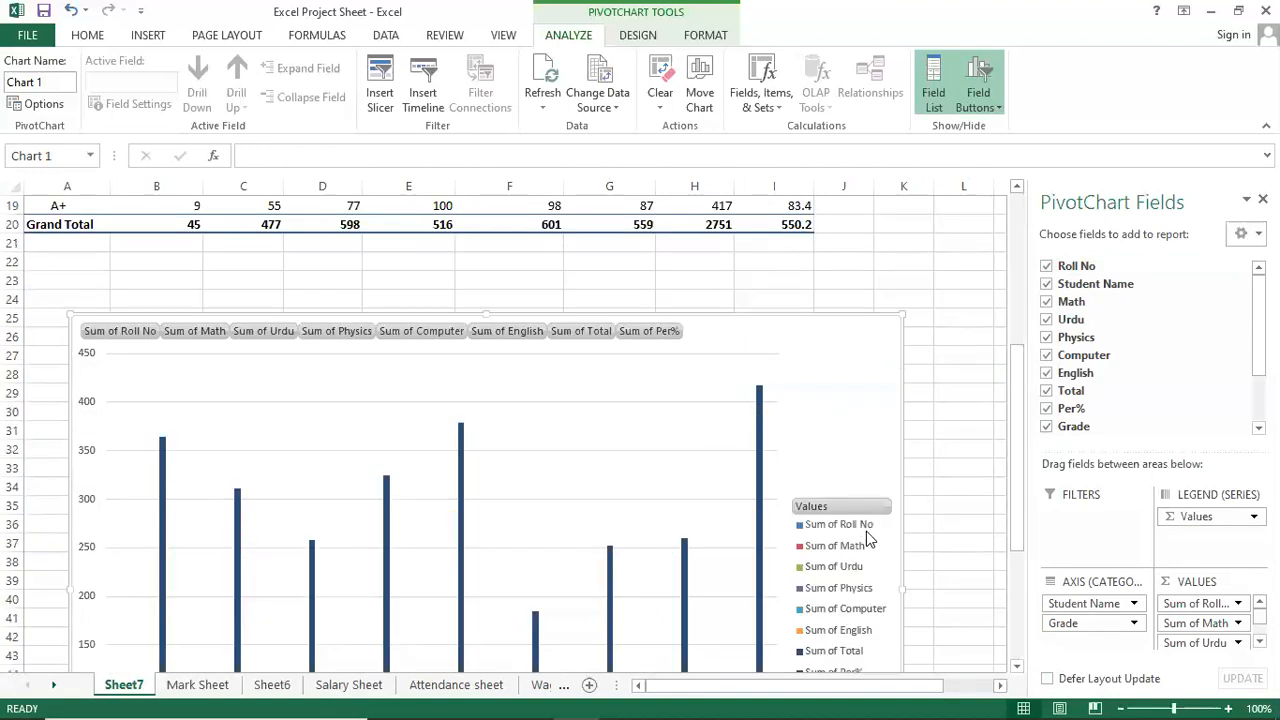
{"action": "left_click_drag", "start_coordinate": [823, 394], "coordinate": [826, 358]}
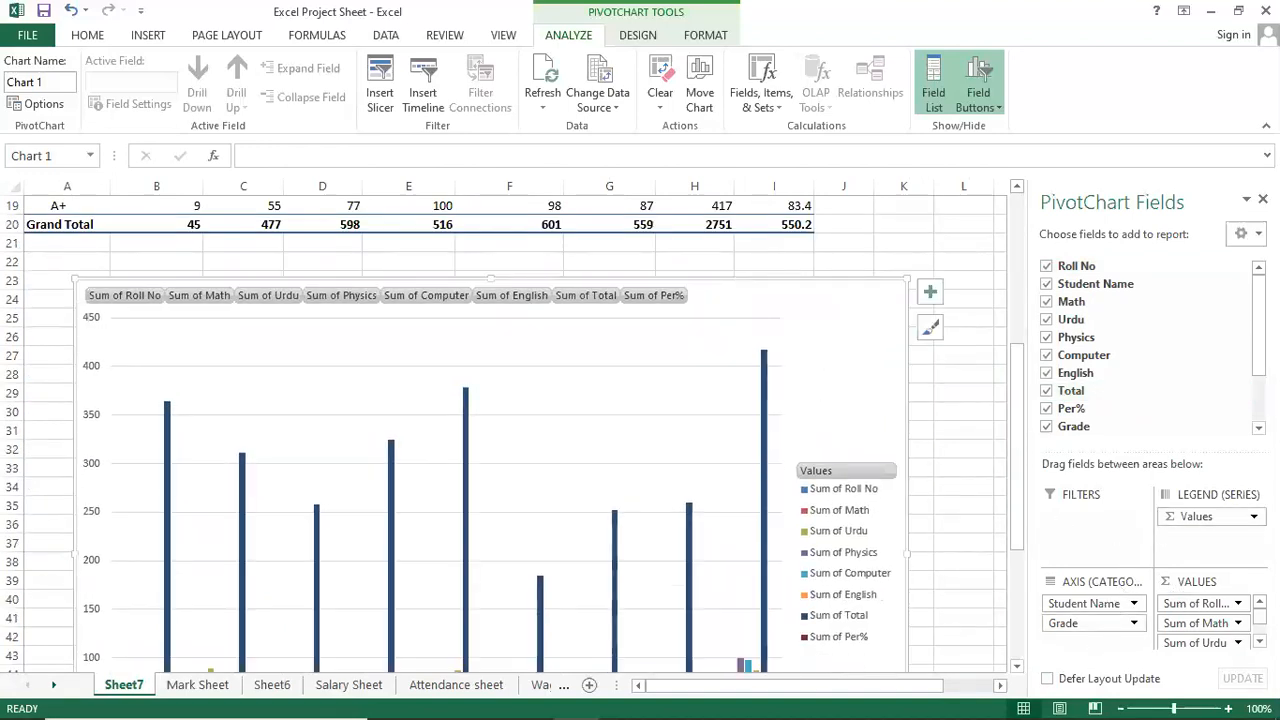
{"action": "scroll", "coordinate": [1067, 301], "scroll_direction": "up", "scroll_amount": 1}
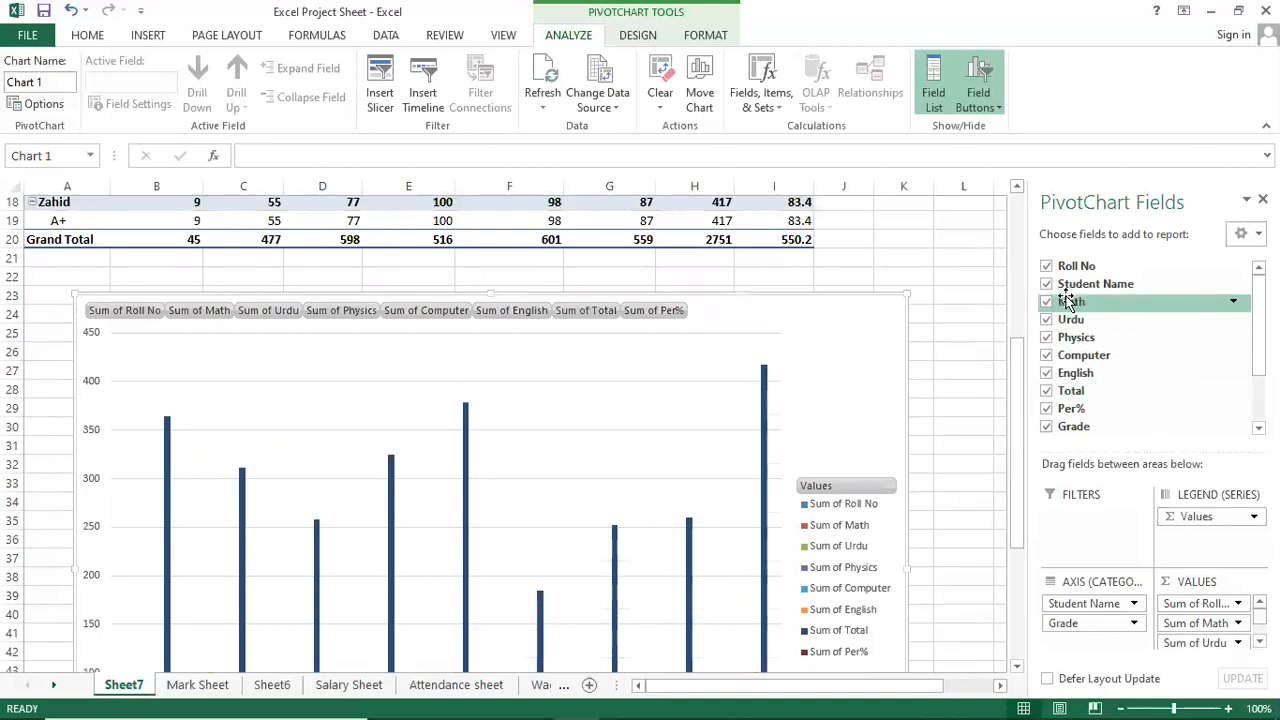
{"action": "scroll", "coordinate": [1067, 301], "scroll_direction": "up", "scroll_amount": 5}
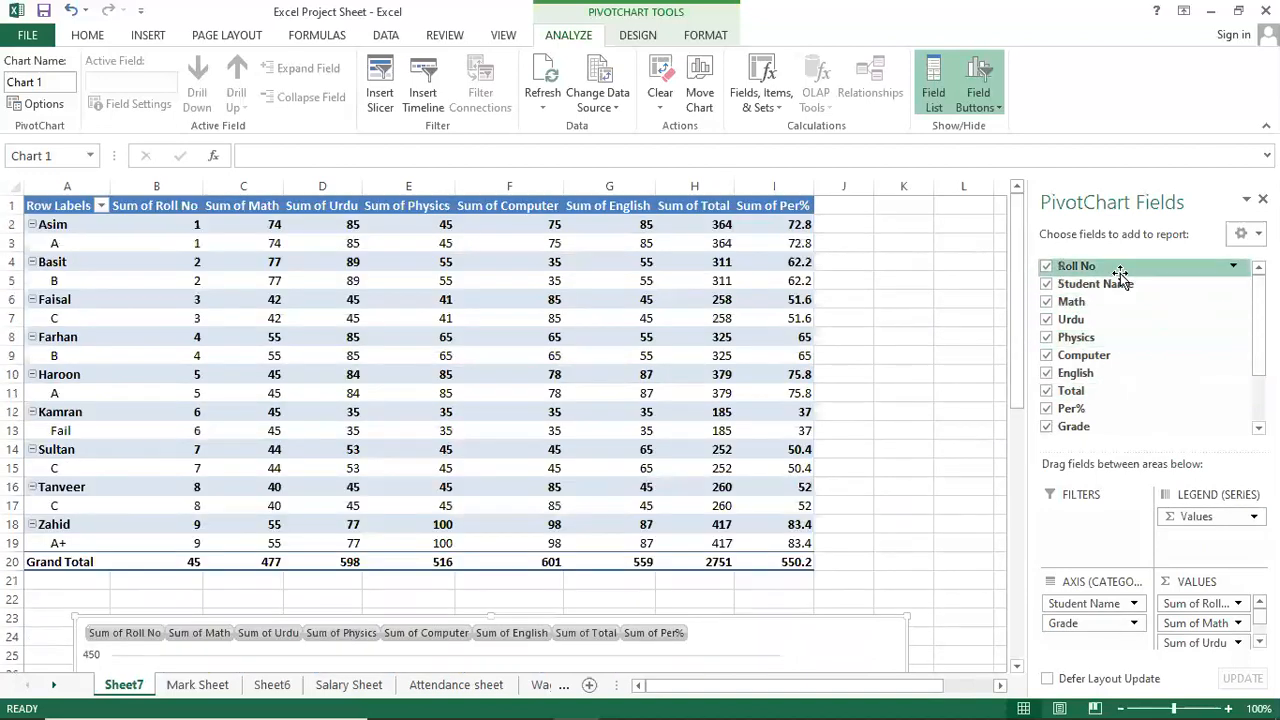
Make Roll No a report filter, try showing only Roll No 4, then restore all.
{"action": "left_click_drag", "start_coordinate": [1093, 268], "coordinate": [1097, 532]}
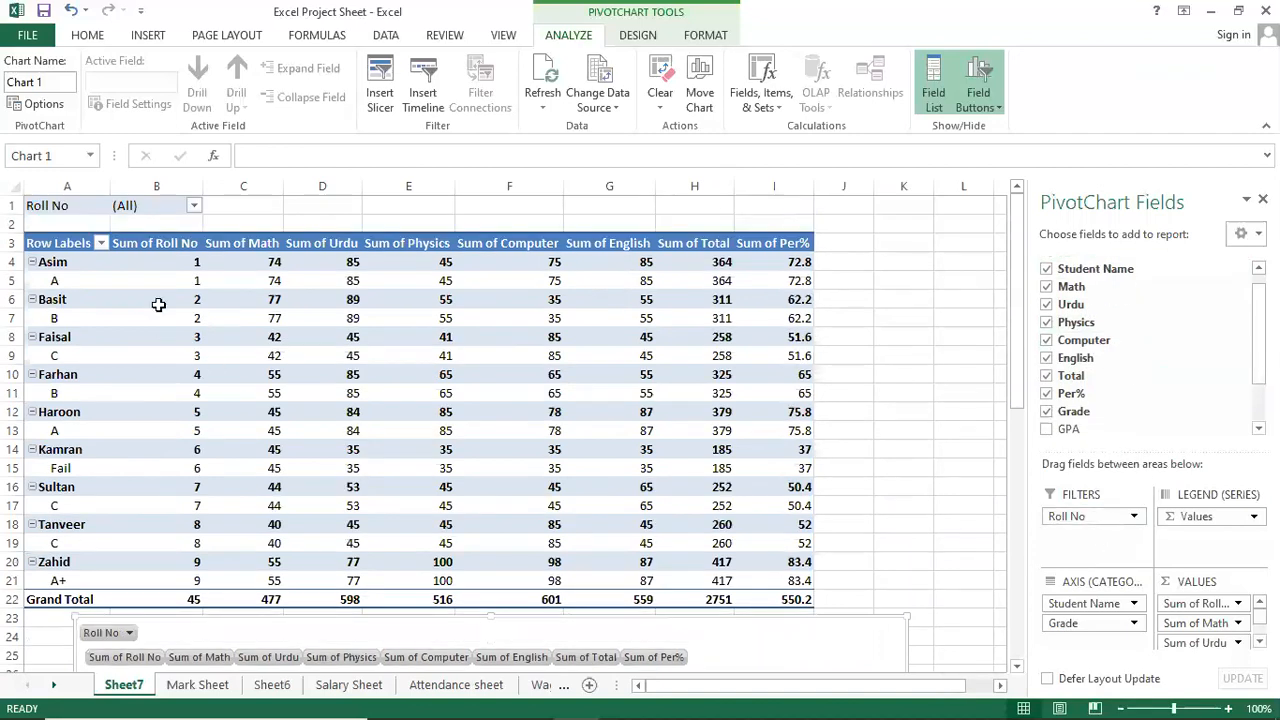
{"action": "left_click", "coordinate": [195, 205]}
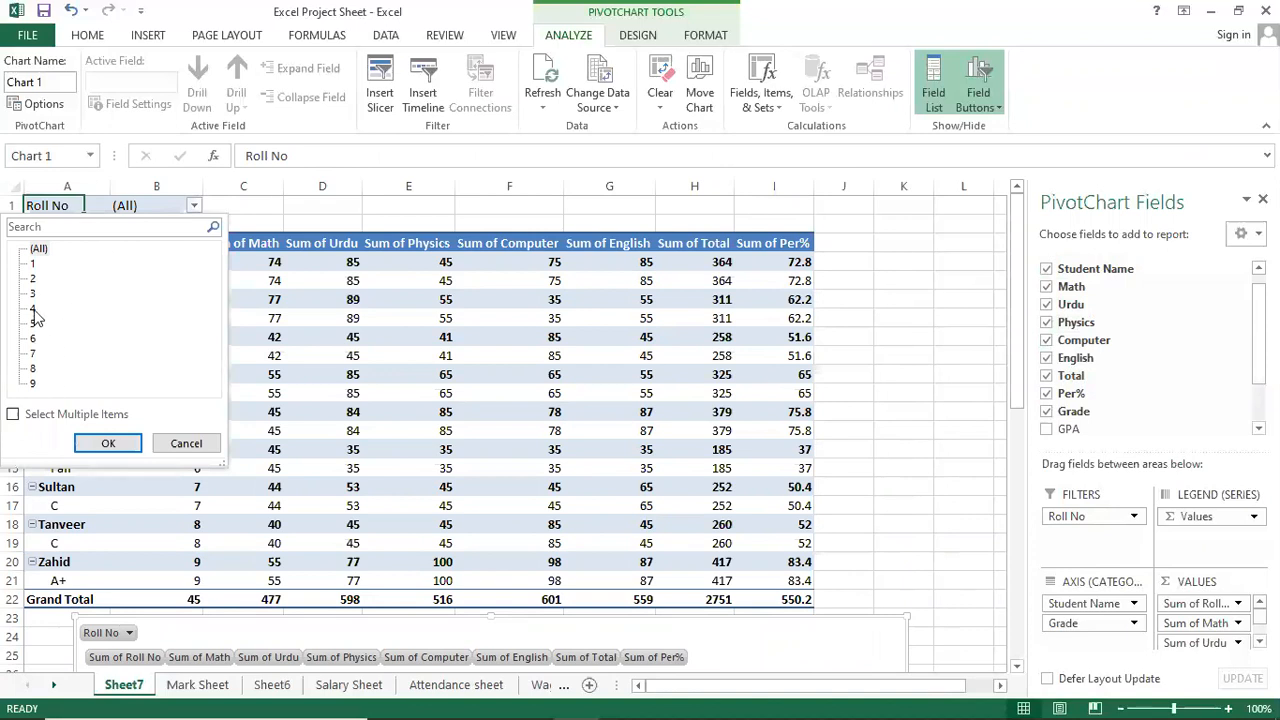
{"action": "left_click", "coordinate": [110, 447]}
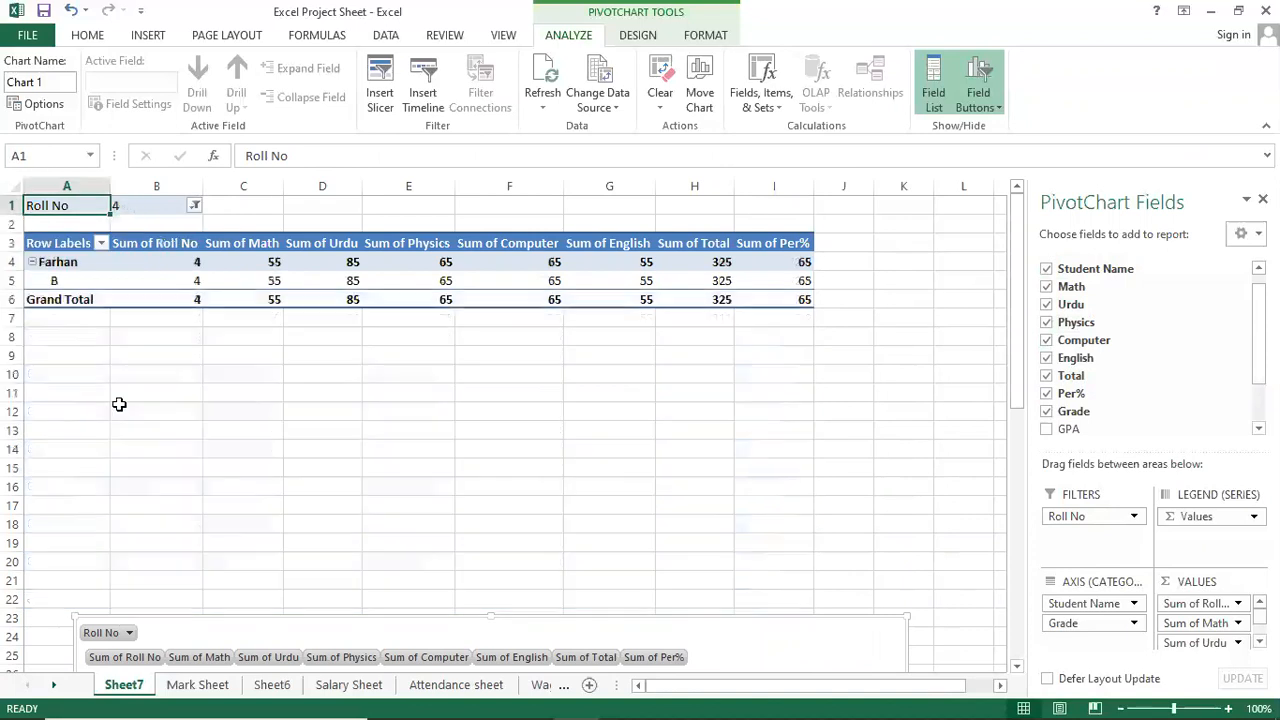
{"action": "scroll", "coordinate": [490, 520], "scroll_direction": "down", "scroll_amount": 10}
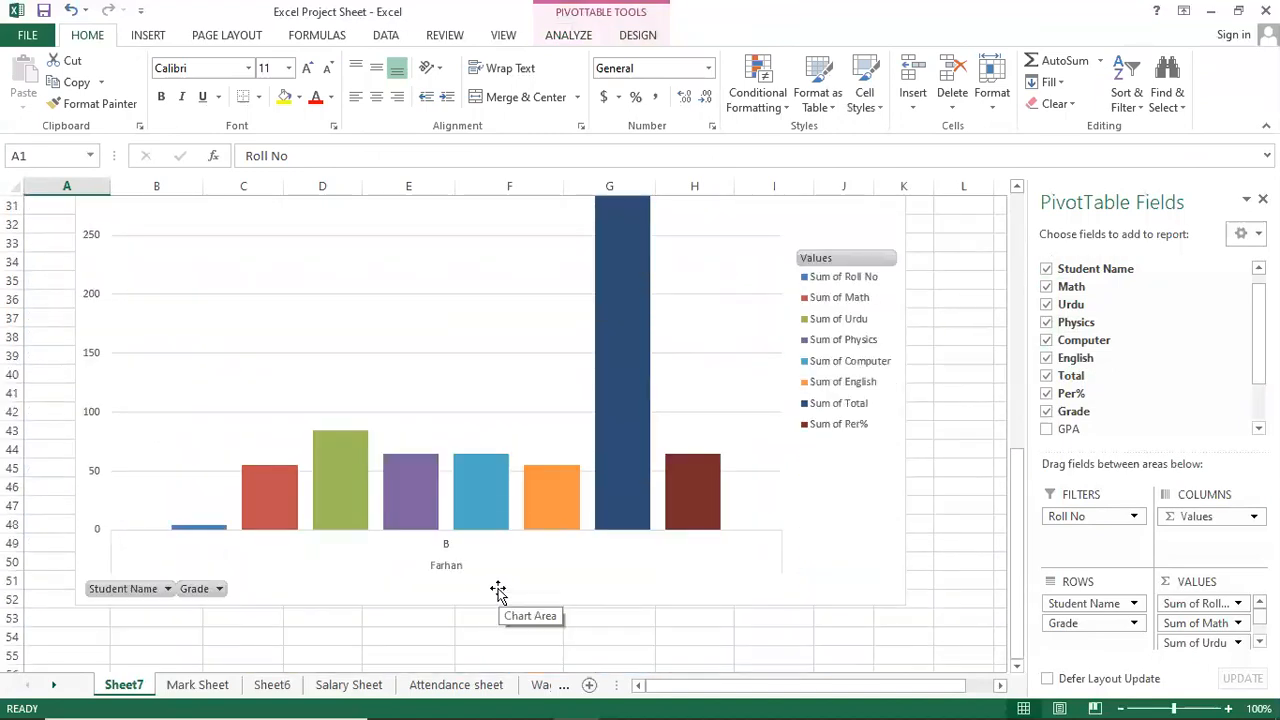
{"action": "scroll", "coordinate": [671, 523], "scroll_direction": "up", "scroll_amount": 2}
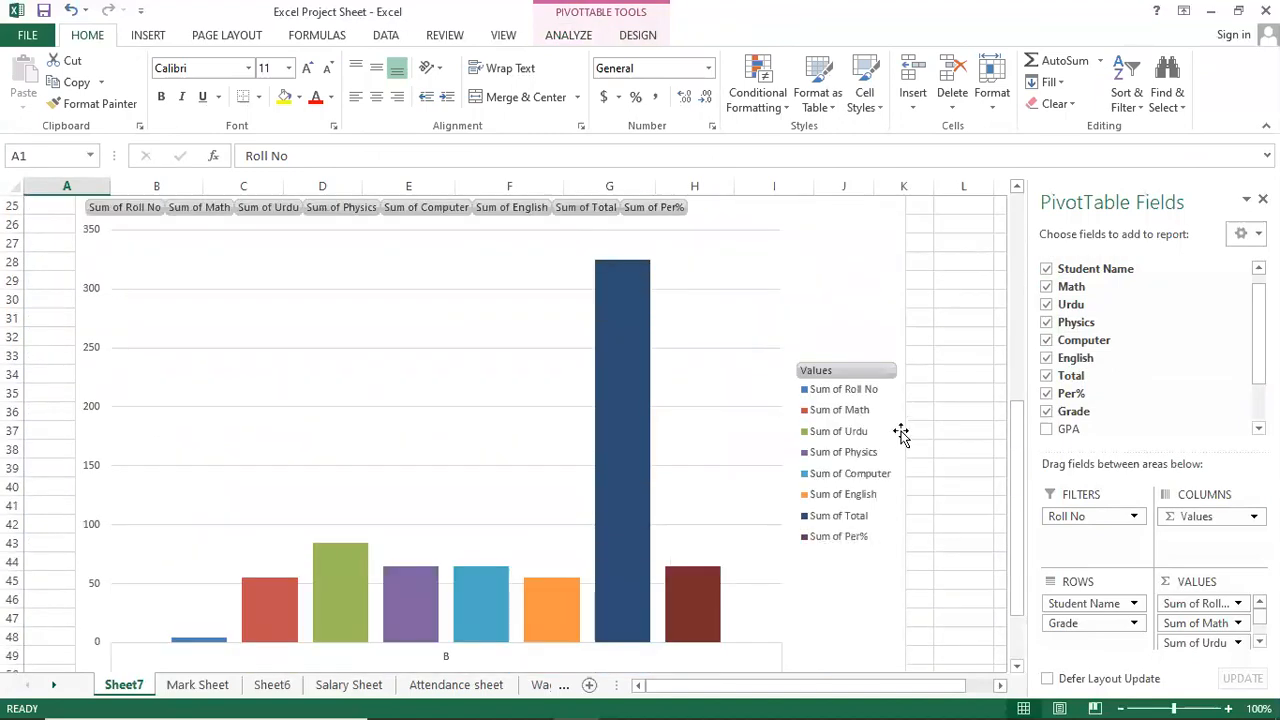
{"action": "scroll", "coordinate": [305, 582], "scroll_direction": "up", "scroll_amount": 2}
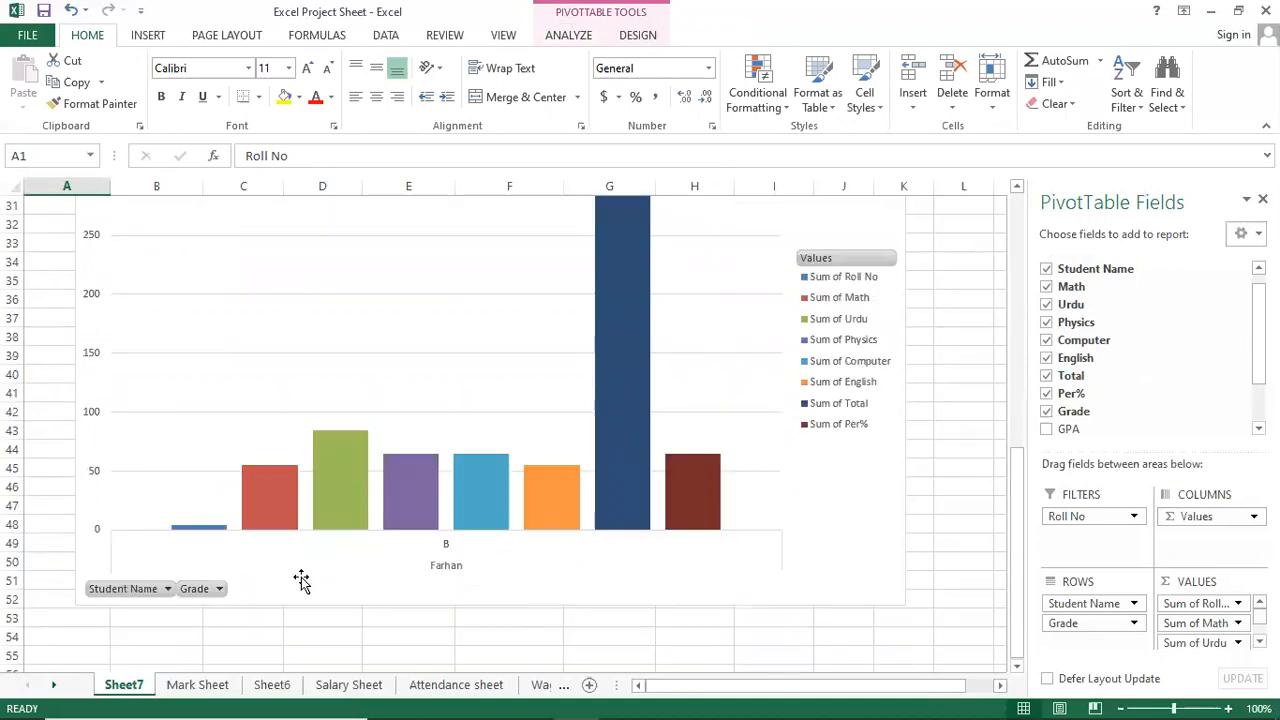
{"action": "scroll", "coordinate": [301, 581], "scroll_direction": "up", "scroll_amount": 6}
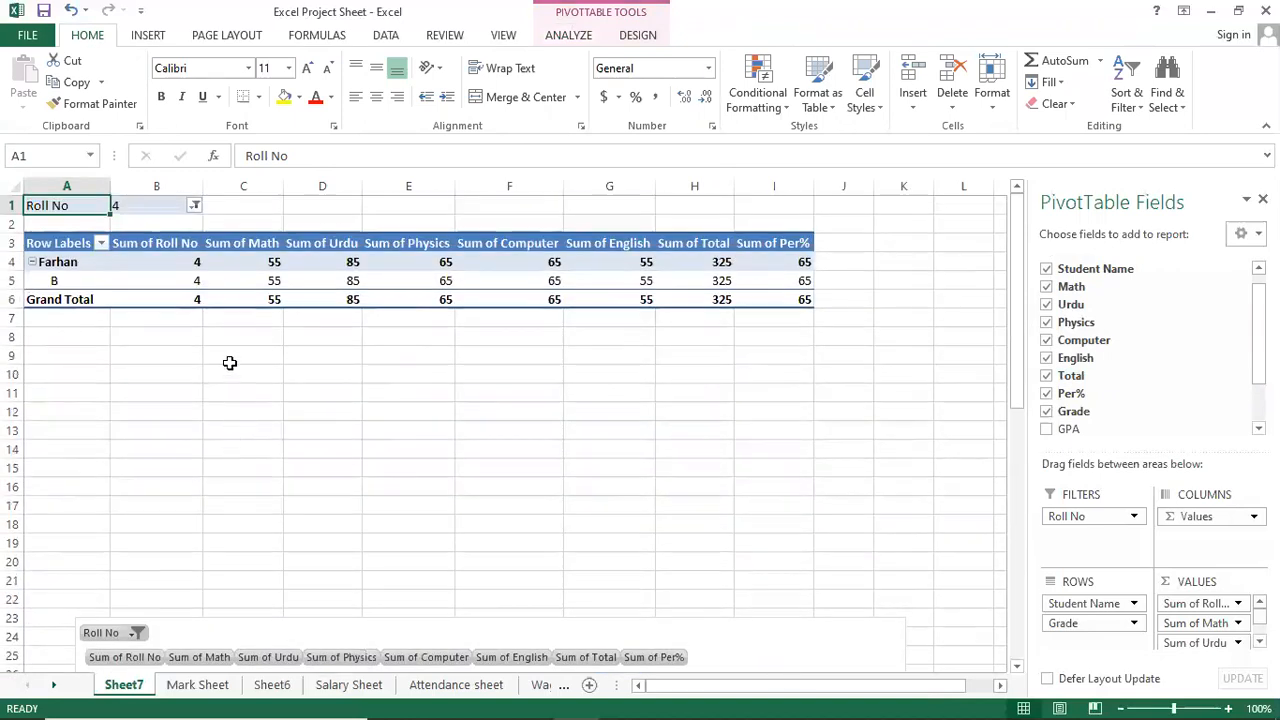
{"action": "left_click", "coordinate": [195, 206]}
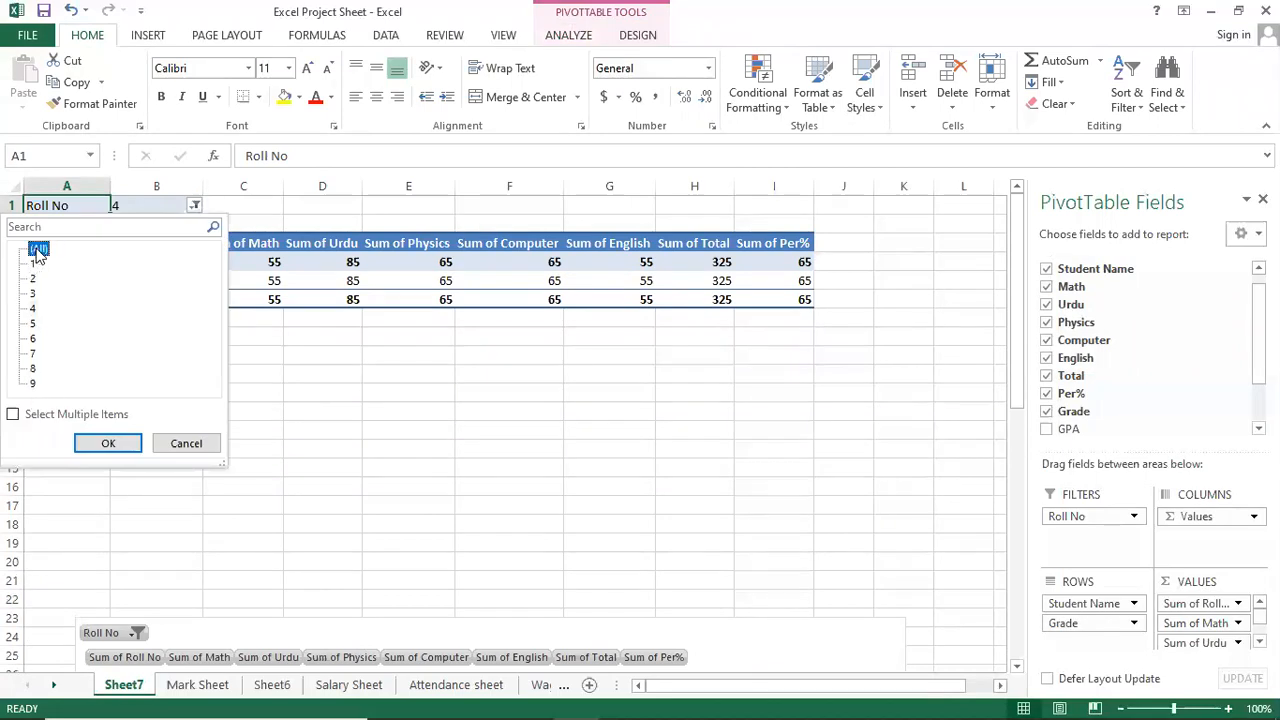
{"action": "left_click", "coordinate": [137, 442]}
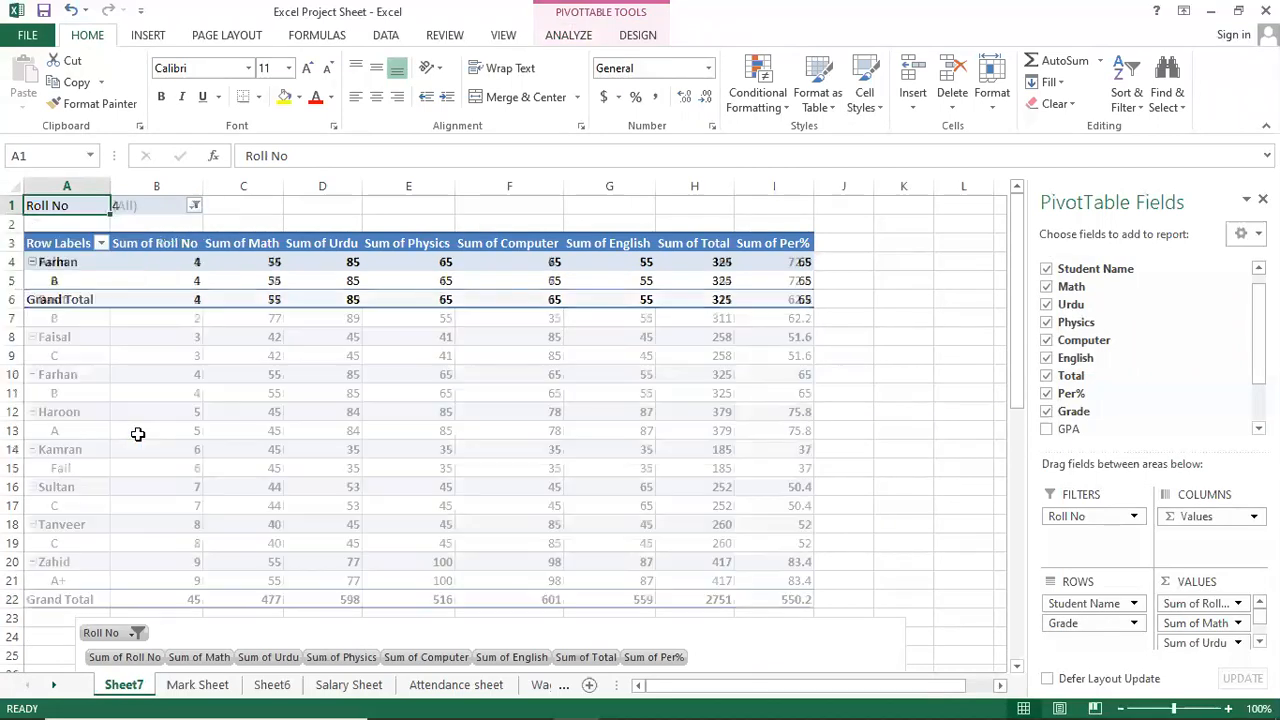
Filter the pivot to roll numbers 1, 5 and 8 using Select Multiple Items.
{"action": "left_click", "coordinate": [195, 205]}
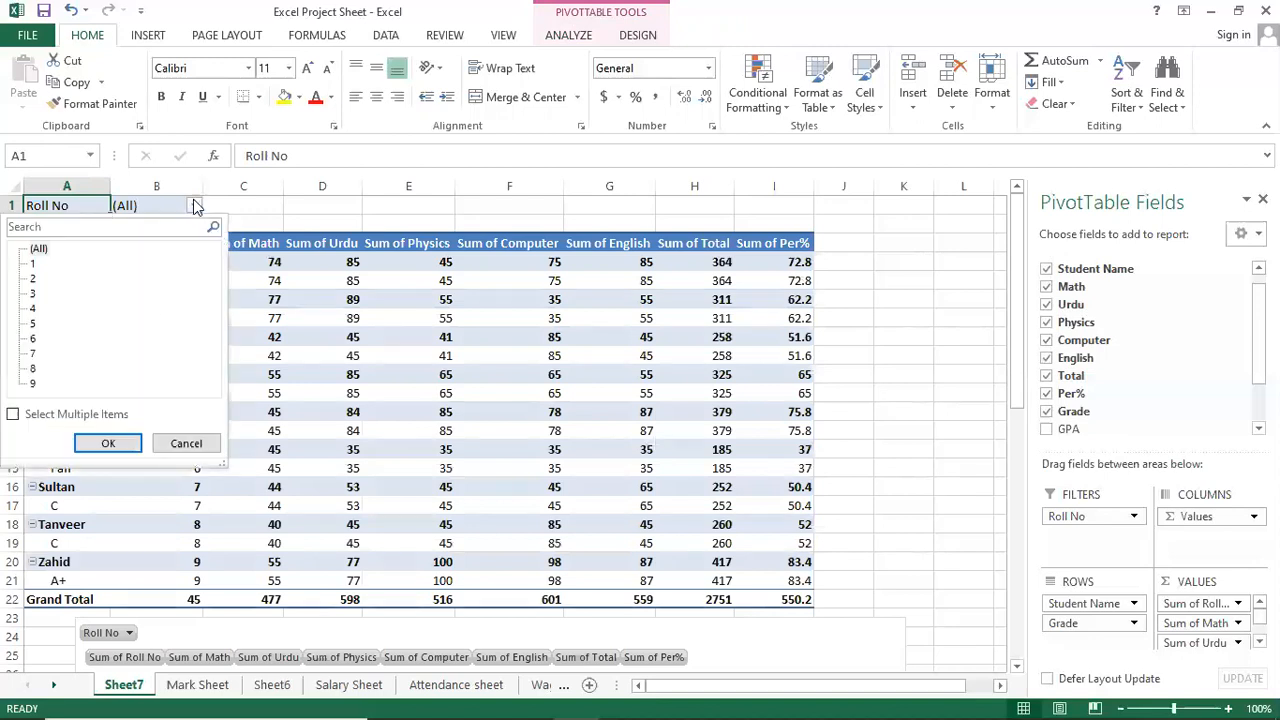
{"action": "left_click", "coordinate": [13, 415]}
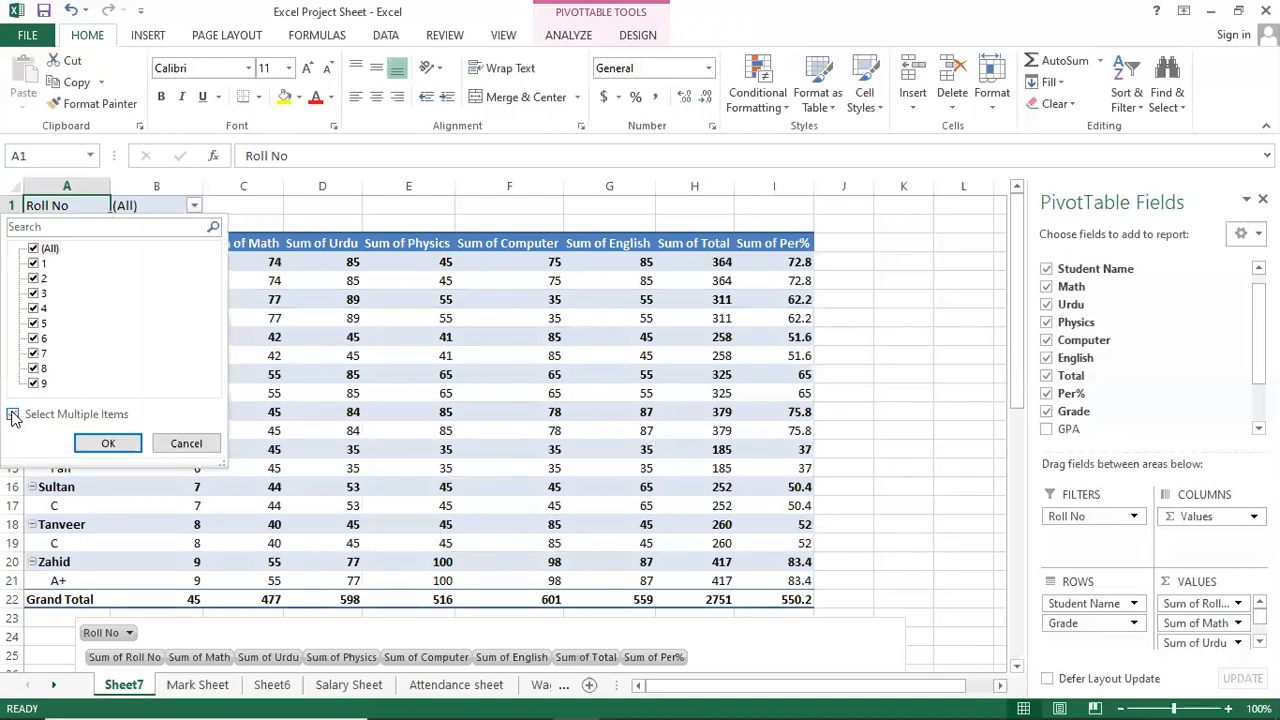
{"action": "left_click", "coordinate": [36, 250]}
{"action": "left_click", "coordinate": [41, 266]}
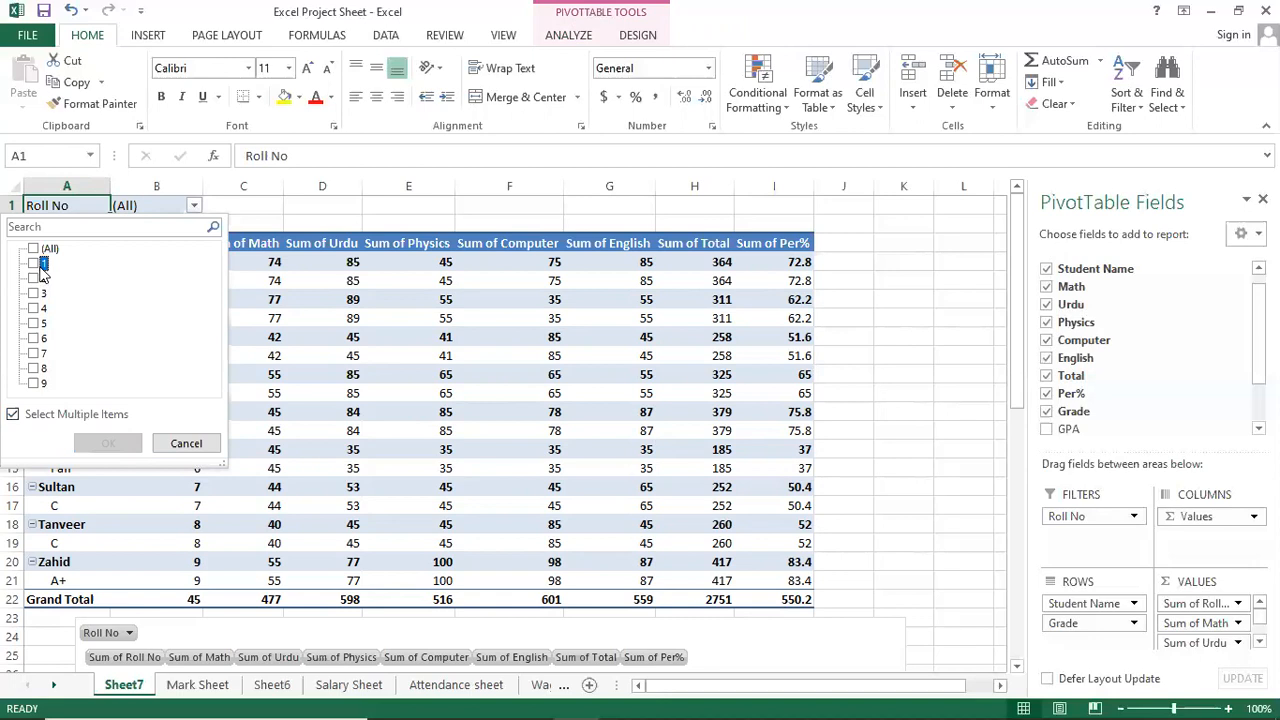
{"action": "left_click", "coordinate": [36, 323]}
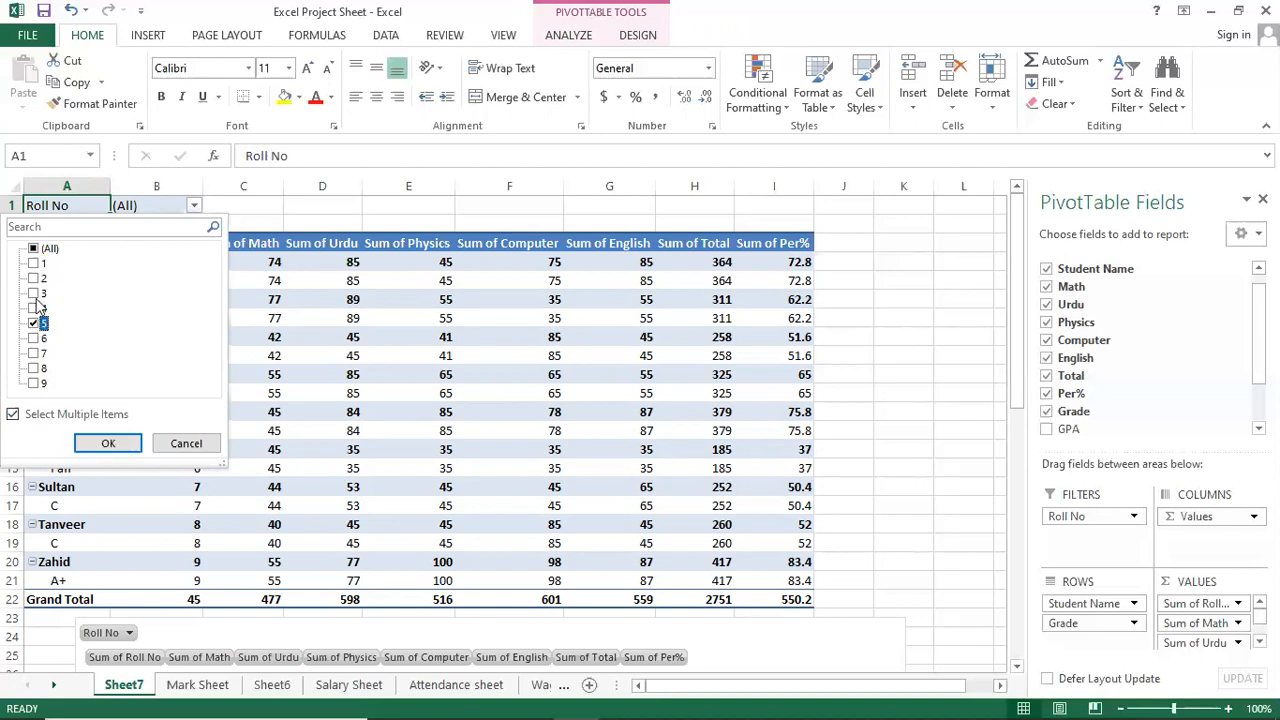
{"action": "left_click", "coordinate": [36, 369]}
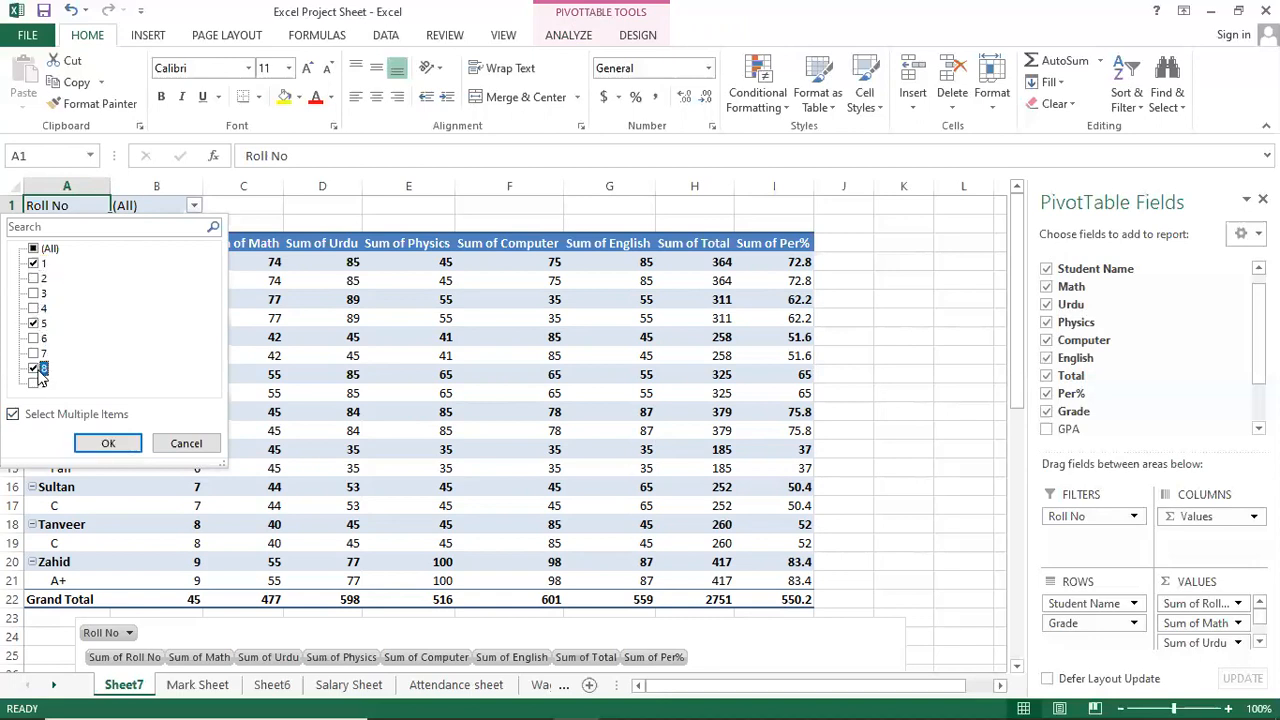
{"action": "left_click", "coordinate": [108, 443]}
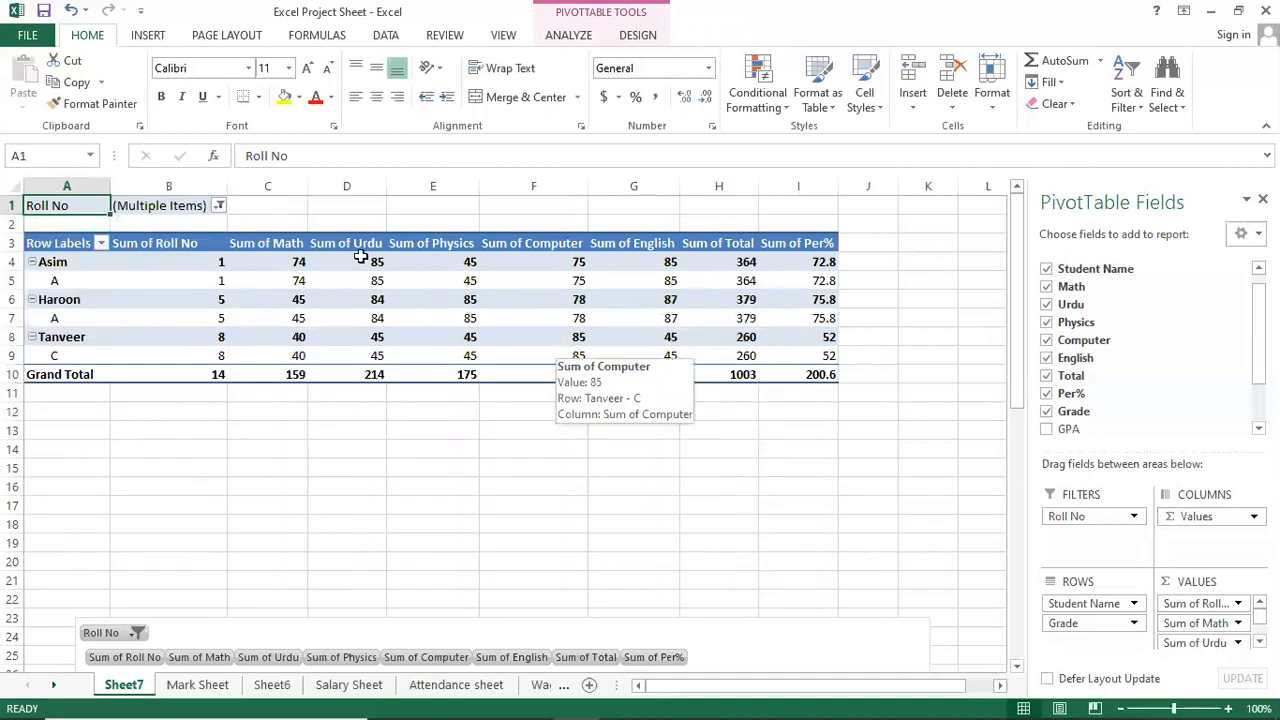
Reset the Roll No filter to (All) and select cell F13.
{"action": "left_click", "coordinate": [219, 206]}
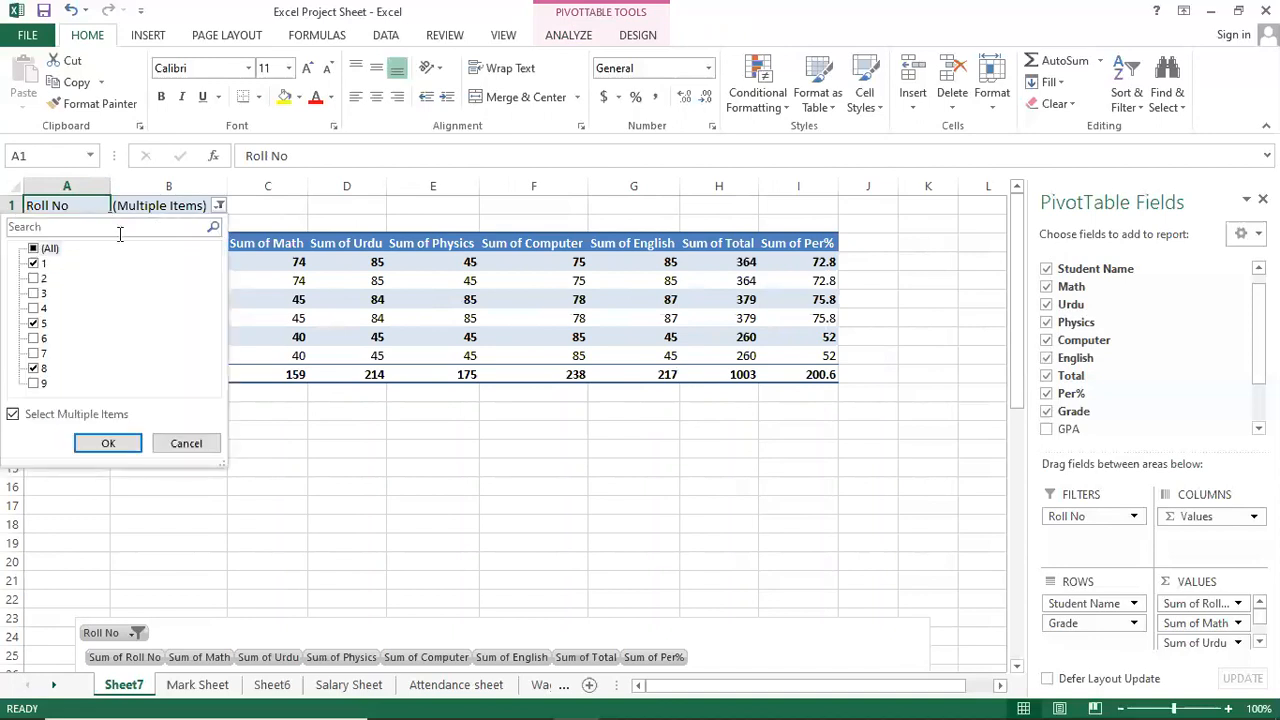
{"action": "left_click", "coordinate": [54, 250]}
{"action": "left_click", "coordinate": [105, 443]}
{"action": "left_click", "coordinate": [552, 426]}
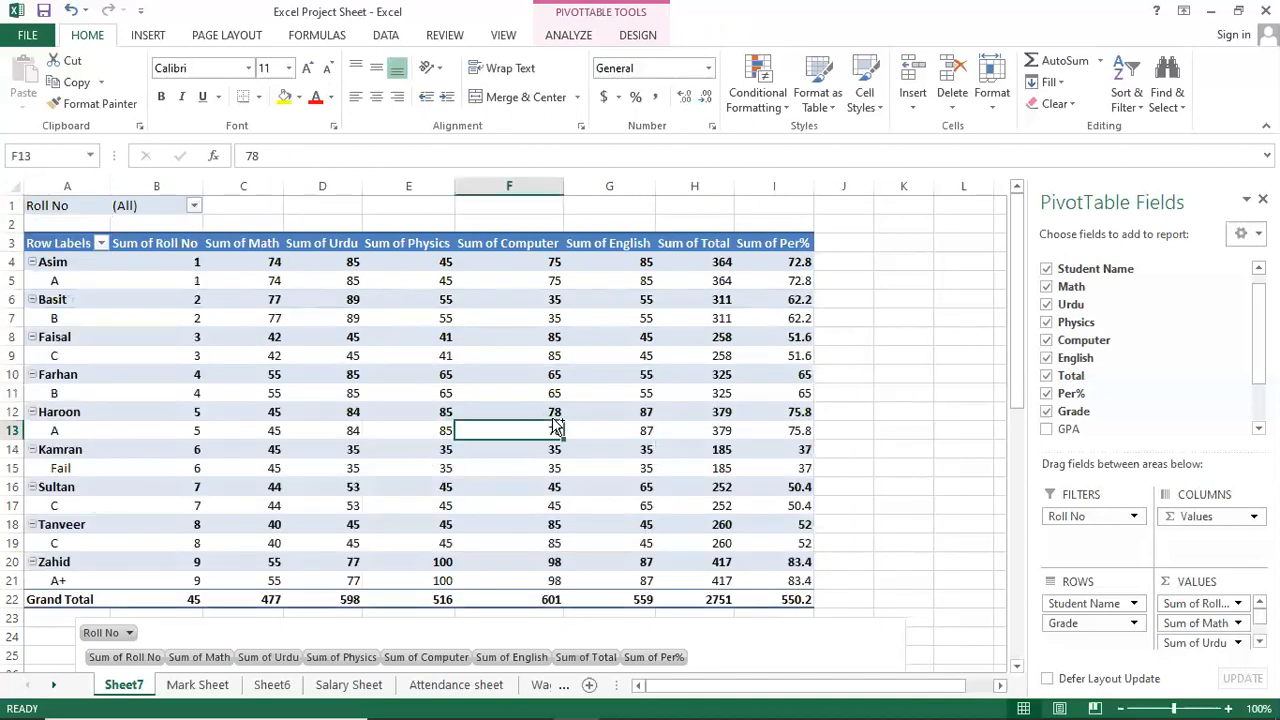
{"action": "mouse_move", "coordinate": [545, 699]}
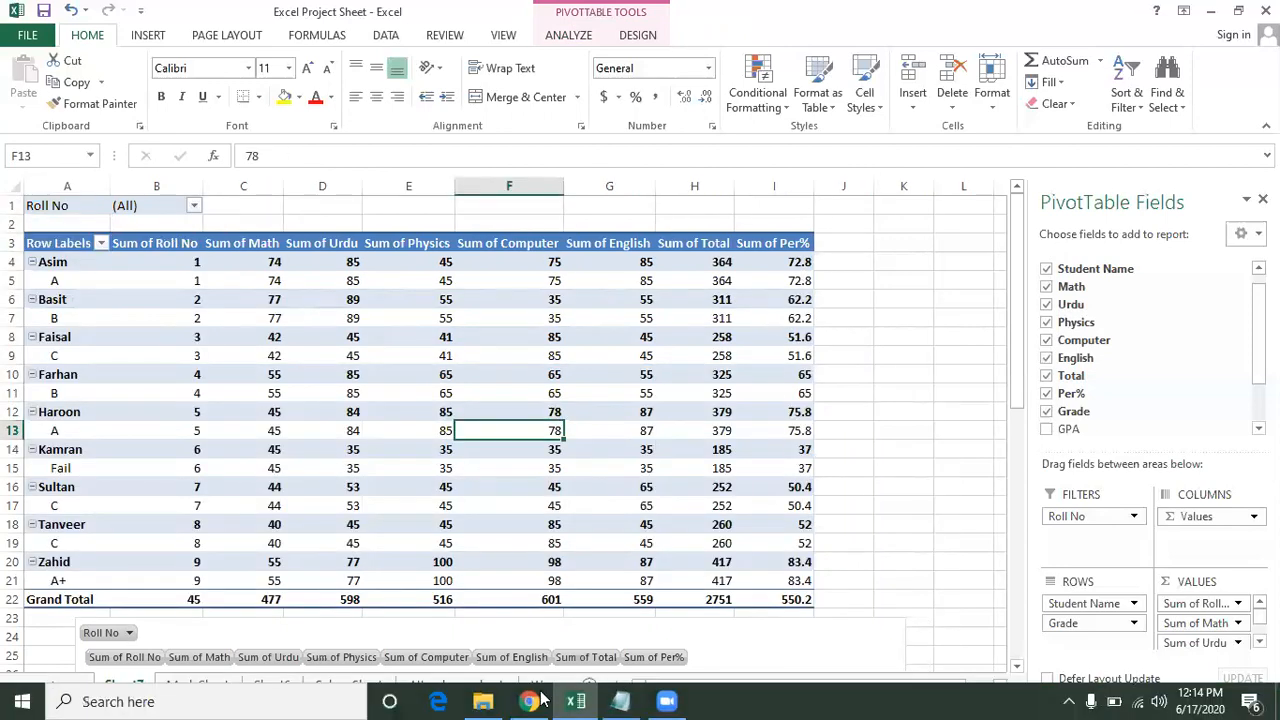
{"action": "left_click", "coordinate": [620, 701]}
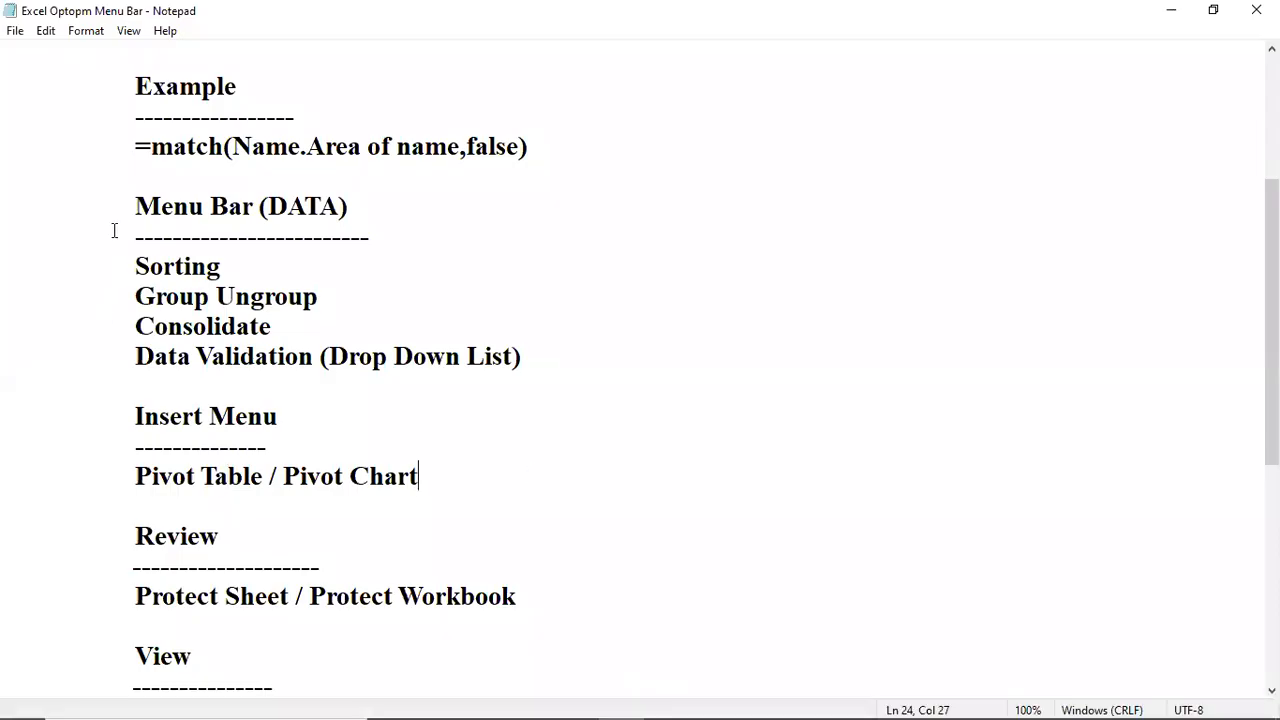
{"action": "left_click_drag", "start_coordinate": [118, 216], "coordinate": [615, 360]}
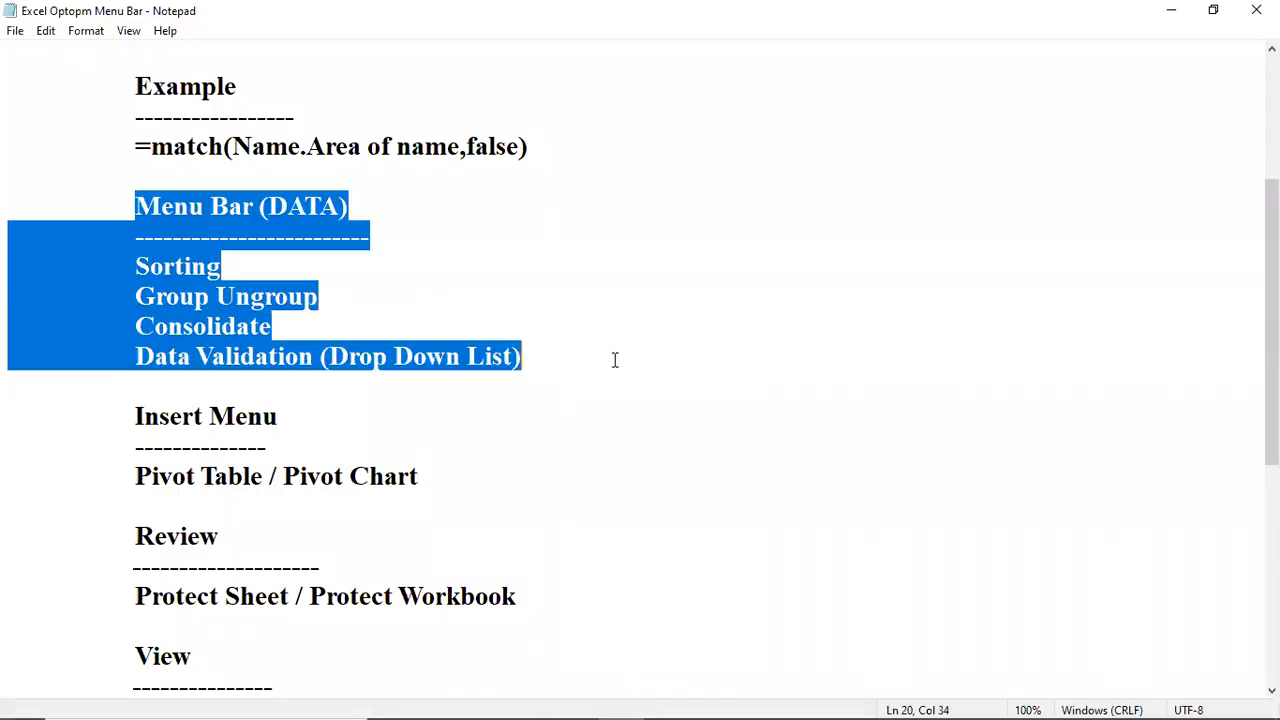
{"action": "left_click", "coordinate": [526, 470]}
{"action": "left_click_drag", "start_coordinate": [137, 416], "coordinate": [428, 467]}
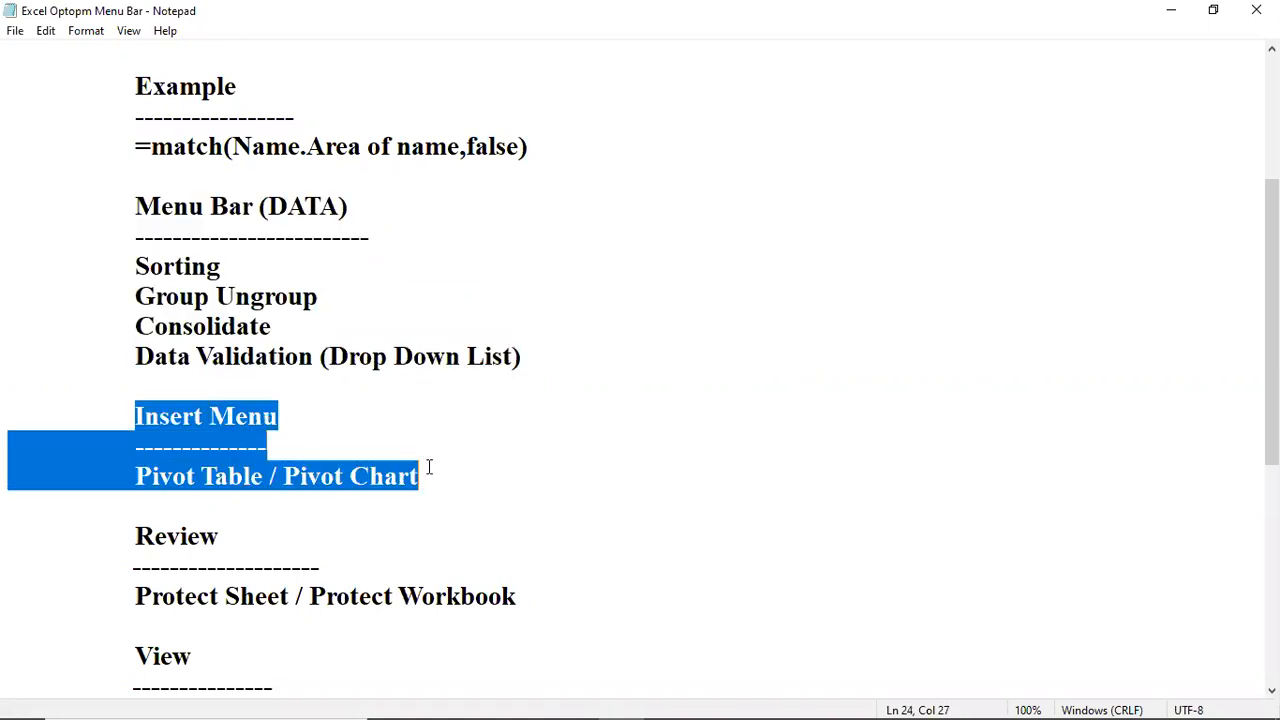
{"action": "left_click", "coordinate": [405, 547]}
{"action": "left_click_drag", "start_coordinate": [136, 537], "coordinate": [520, 600]}
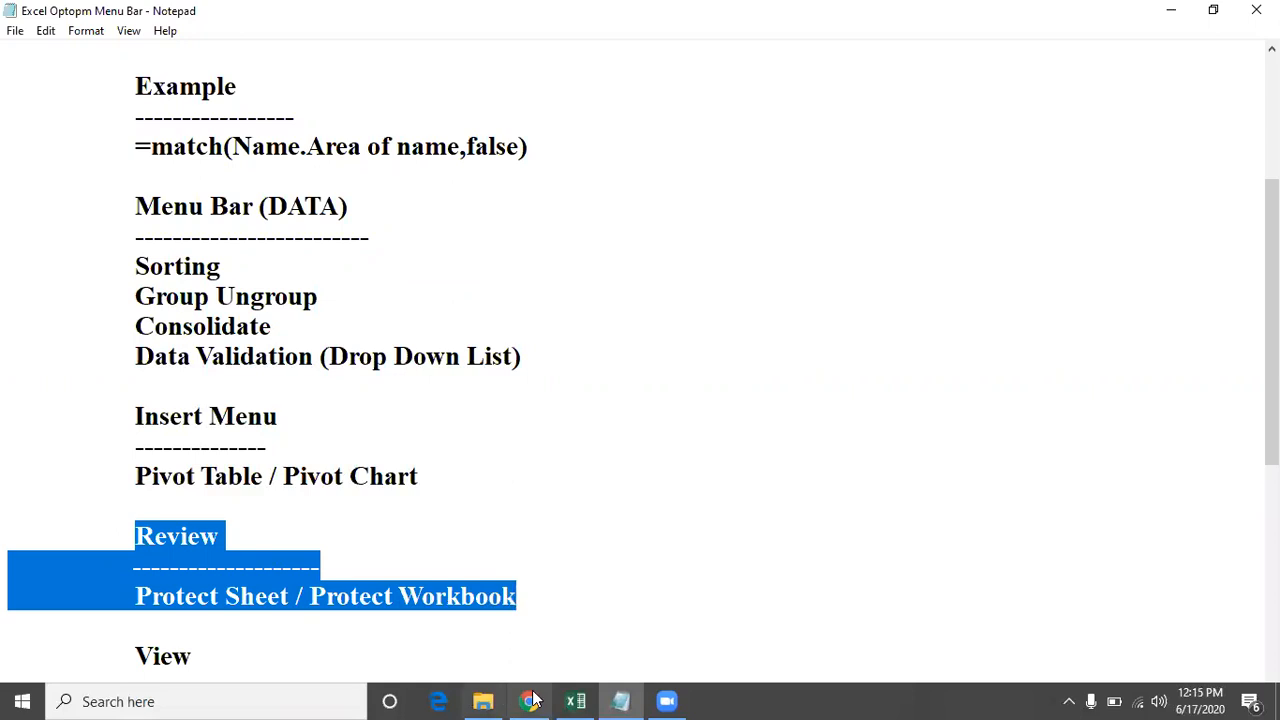
{"action": "left_click", "coordinate": [572, 701]}
{"action": "left_click", "coordinate": [495, 545]}
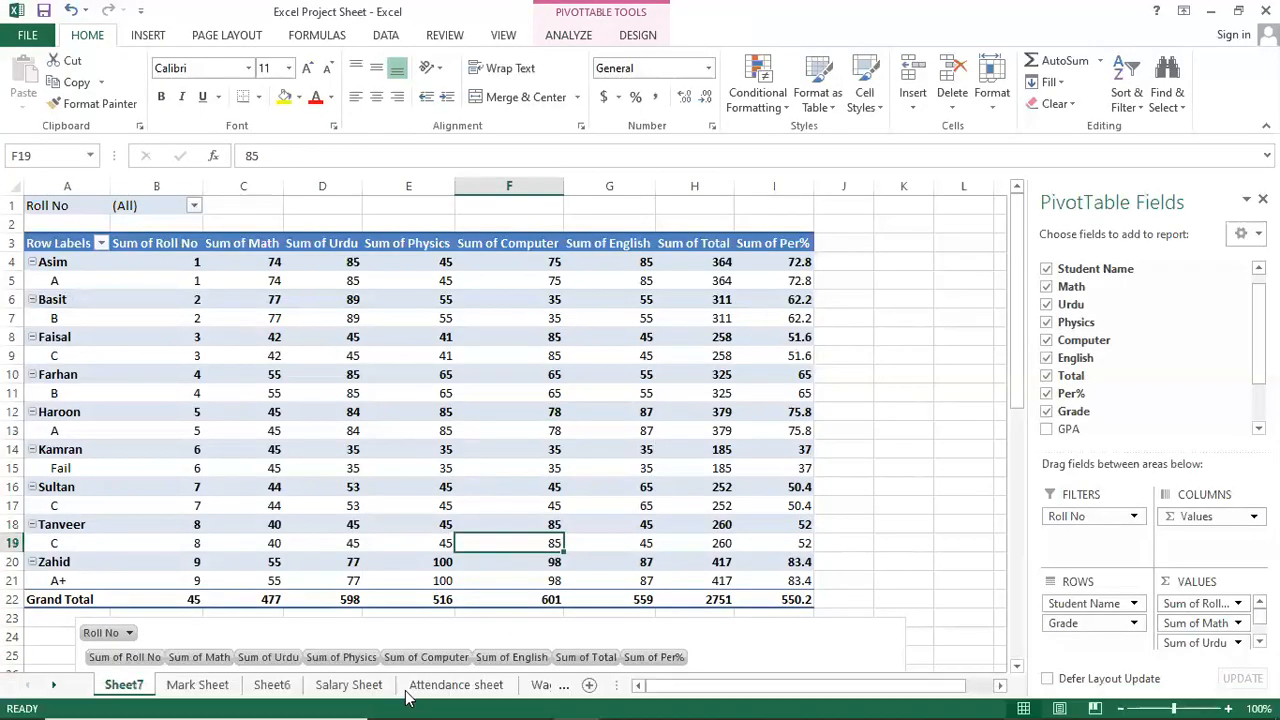
Select the PivotChart and cycle through the worksheets with Ctrl+PageDown/PageUp to Sorting Groups.
{"action": "left_click", "coordinate": [245, 663]}
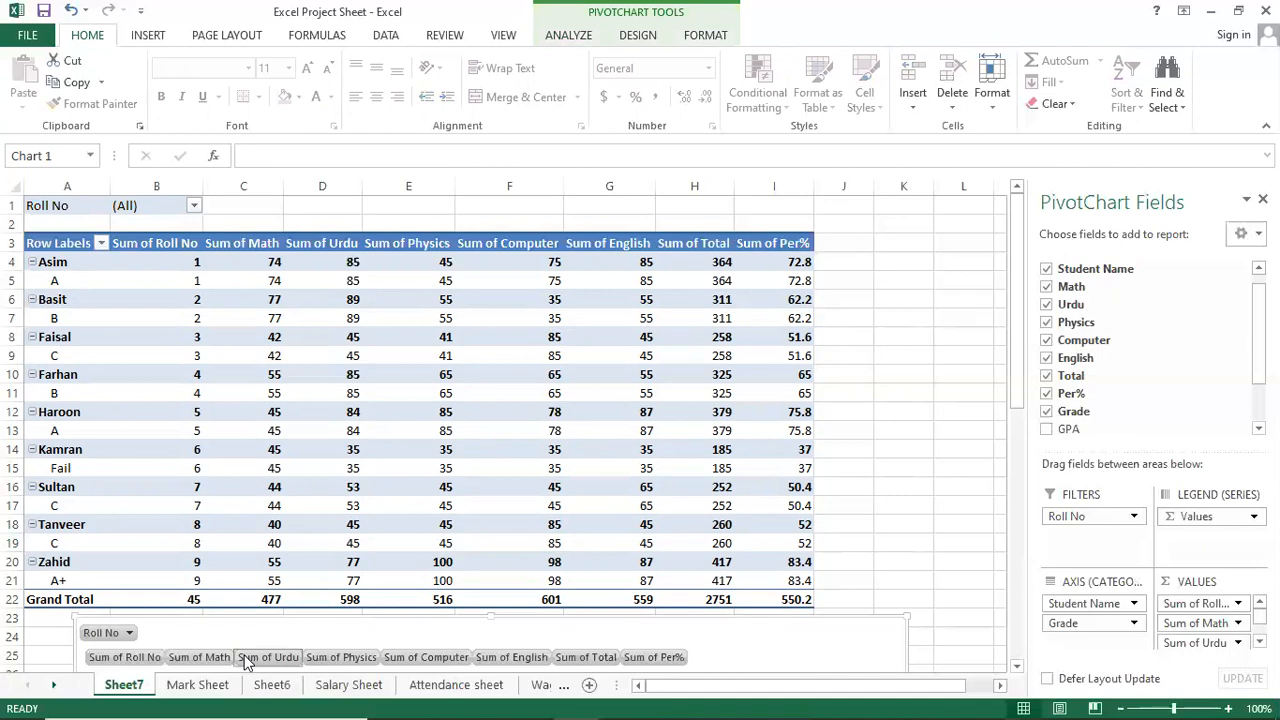
{"action": "key", "text": "ctrl+Page_Down"}
{"action": "key", "text": "ctrl+Page_Down"}
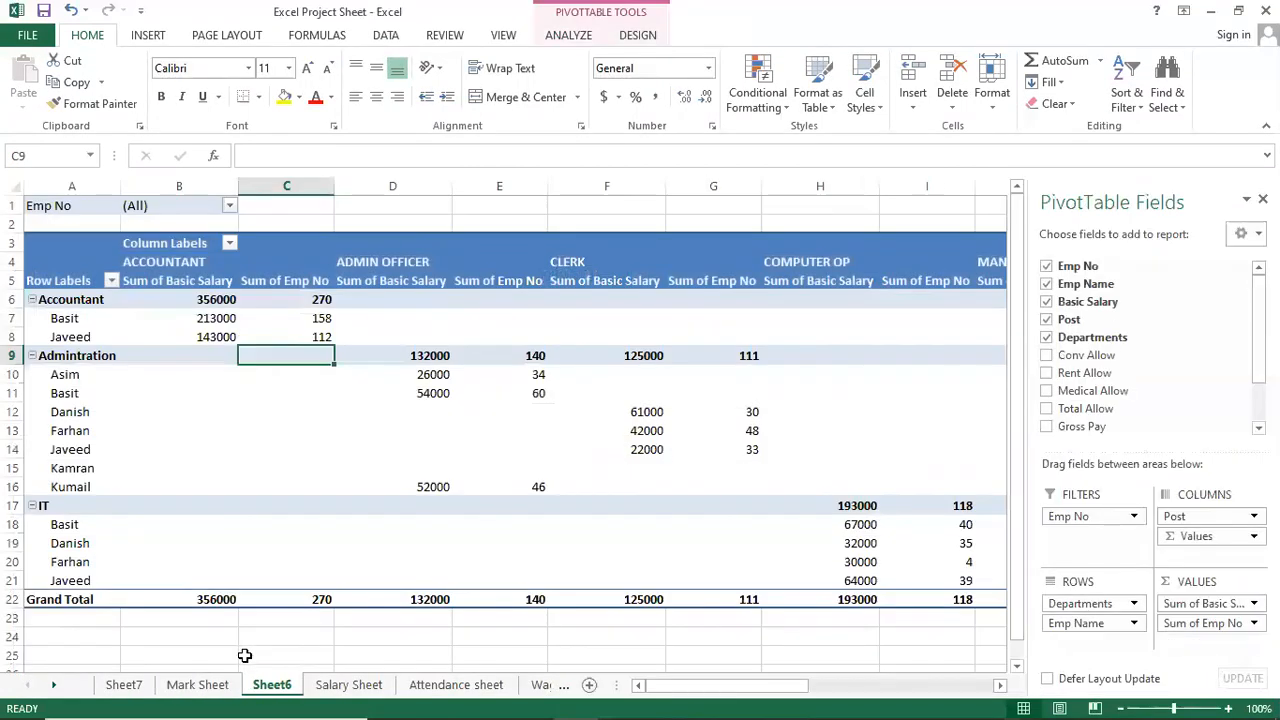
{"action": "key", "text": "ctrl+Page_Down"}
{"action": "key", "text": "ctrl+Page_Down"}
{"action": "key", "text": "ctrl+Page_Down"}
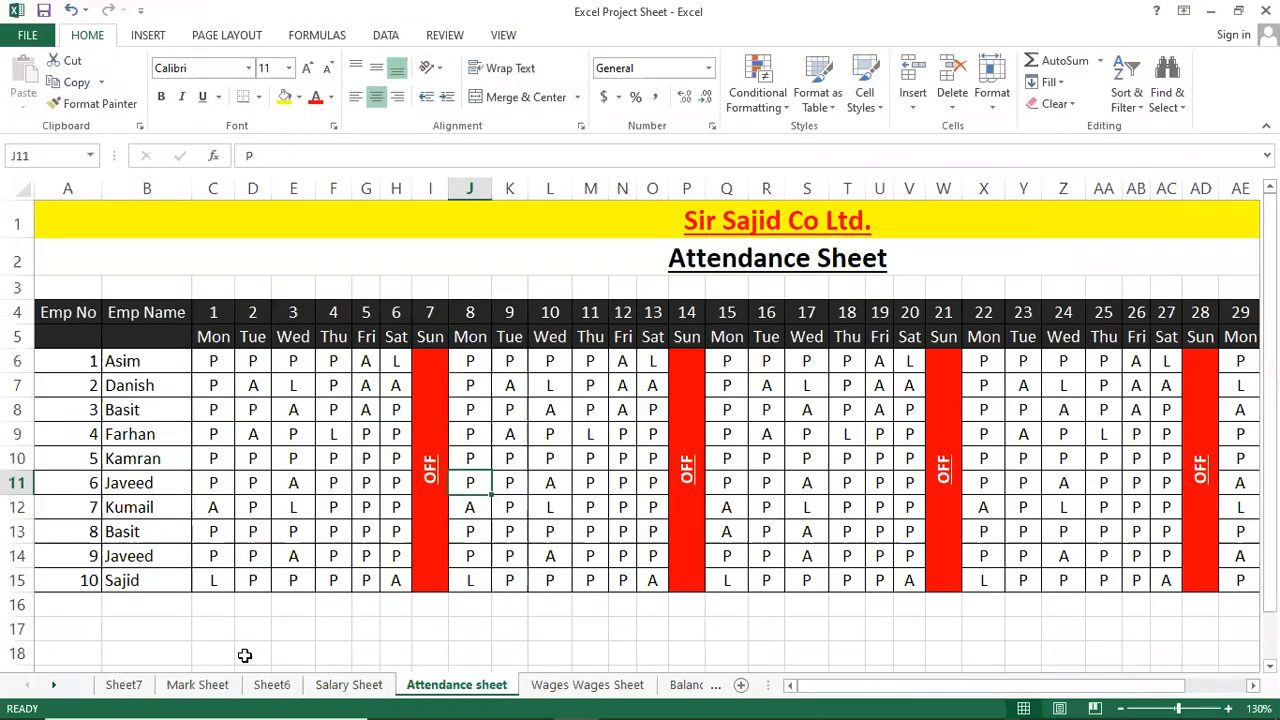
{"action": "key", "text": "ctrl+Page_Down"}
{"action": "key", "text": "ctrl+Page_Down"}
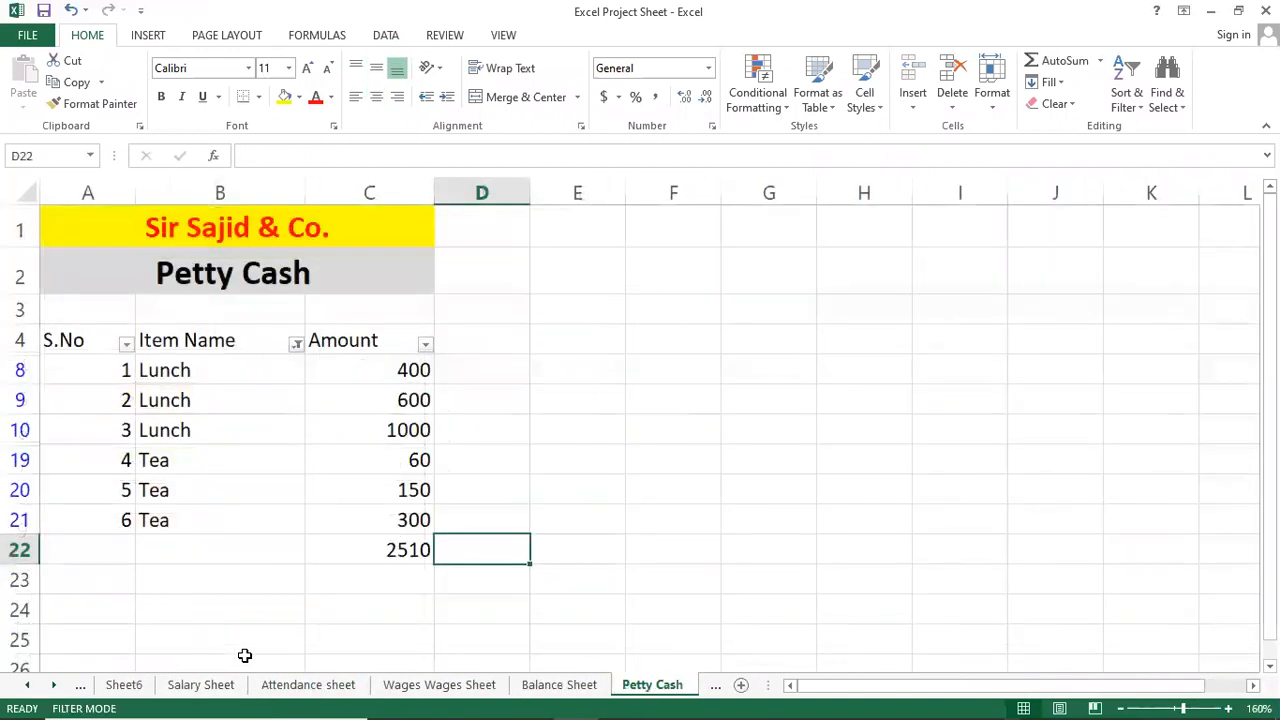
{"action": "key", "text": "ctrl+Page_Down"}
{"action": "key", "text": "ctrl+Page_Down"}
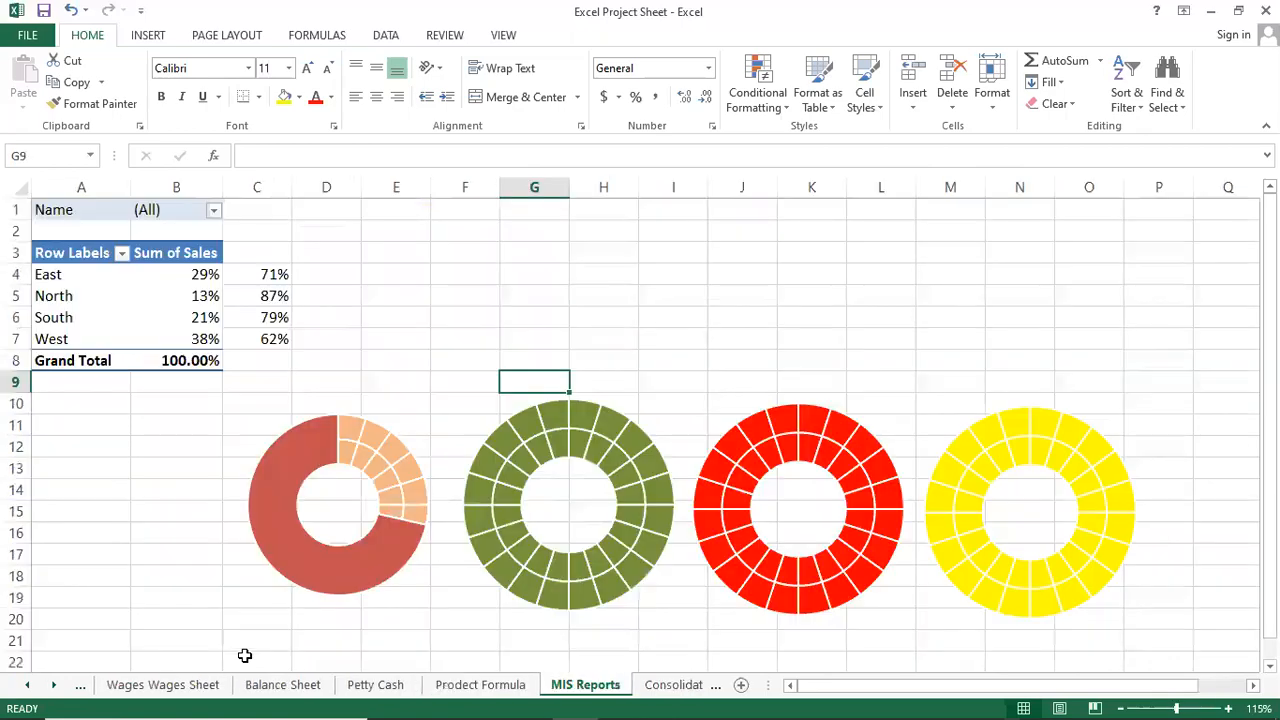
{"action": "key", "text": "ctrl+Page_Down"}
{"action": "key", "text": "ctrl+Page_Down"}
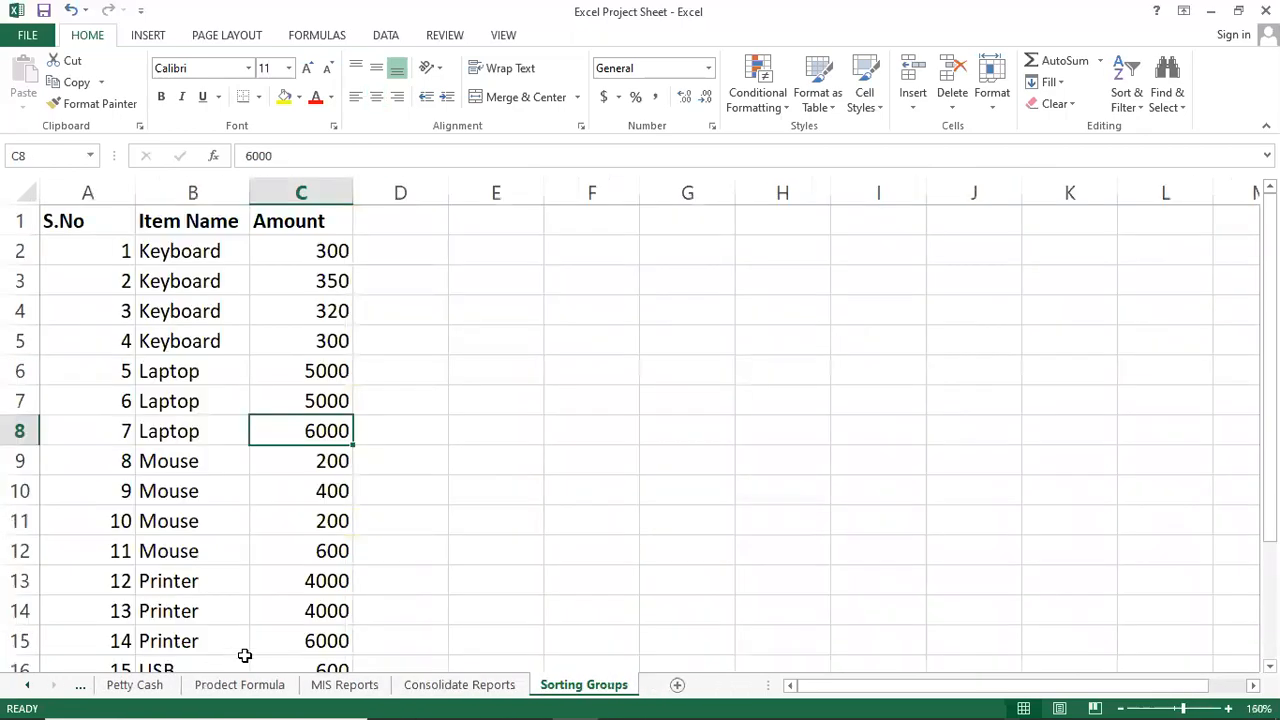
{"action": "key", "text": "ctrl+Page_Up"}
{"action": "key", "text": "ctrl+Page_Up"}
{"action": "key", "text": "ctrl+Page_Up"}
{"action": "key", "text": "ctrl+Page_Up"}
{"action": "key", "text": "ctrl+Page_Up"}
{"action": "key", "text": "ctrl+Page_Up"}
{"action": "key", "text": "ctrl+Page_Up"}
{"action": "key", "text": "ctrl+Page_Up"}
{"action": "key", "text": "ctrl+Page_Up"}
{"action": "key", "text": "ctrl+Page_Up"}
{"action": "key", "text": "ctrl+Page_Up"}
{"action": "key", "text": "ctrl+Page_Down"}
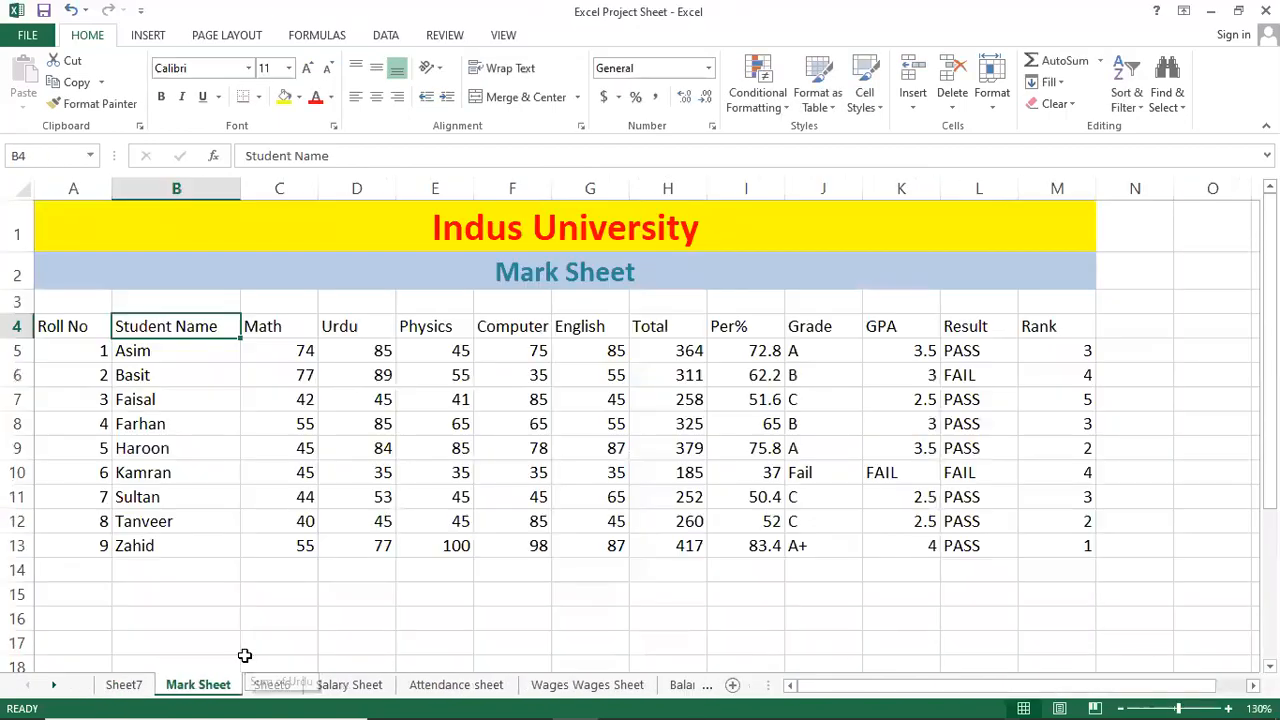
{"action": "left_click", "coordinate": [513, 464]}
{"action": "left_click", "coordinate": [244, 381]}
{"action": "left_click", "coordinate": [431, 406]}
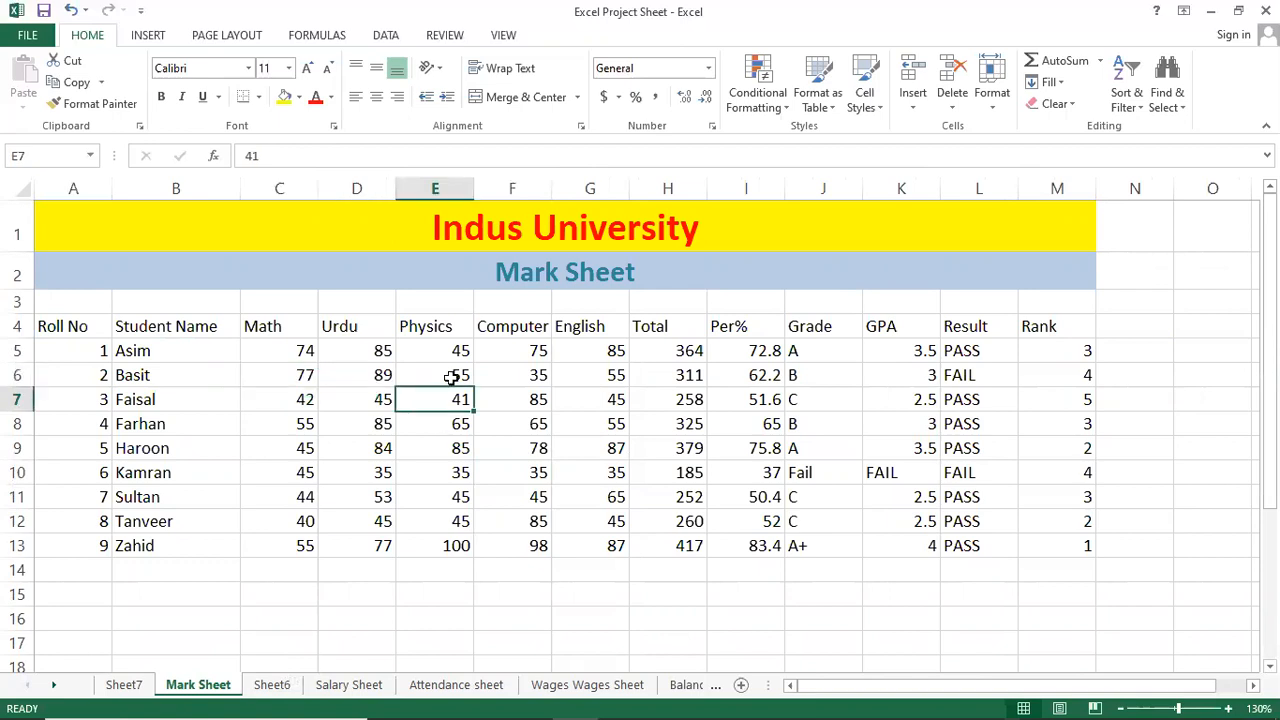
{"action": "left_click", "coordinate": [540, 414]}
{"action": "type", "text": "SDFSDF"}
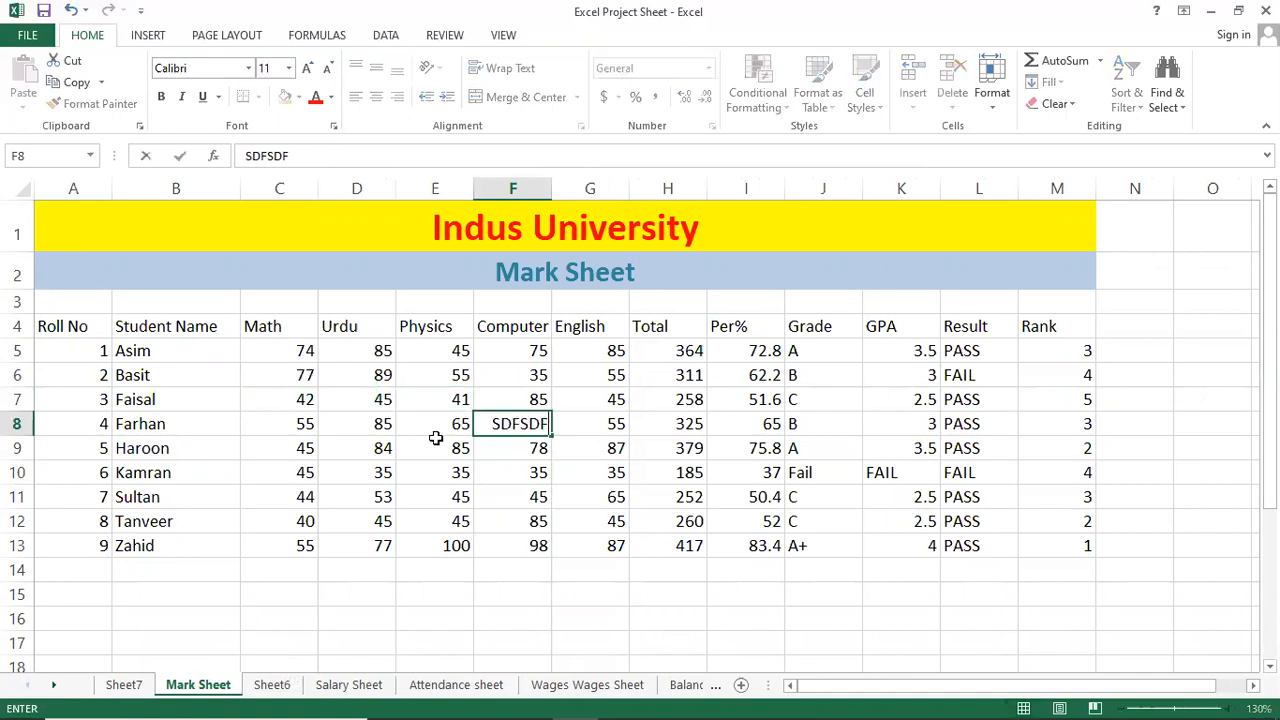
{"action": "left_click", "coordinate": [431, 523]}
{"action": "type", "text": "SD"}
{"action": "key", "text": "ctrl+z"}
{"action": "key", "text": "ctrl+z"}
{"action": "key", "text": "ctrl+z"}
{"action": "key", "text": "ctrl+z"}
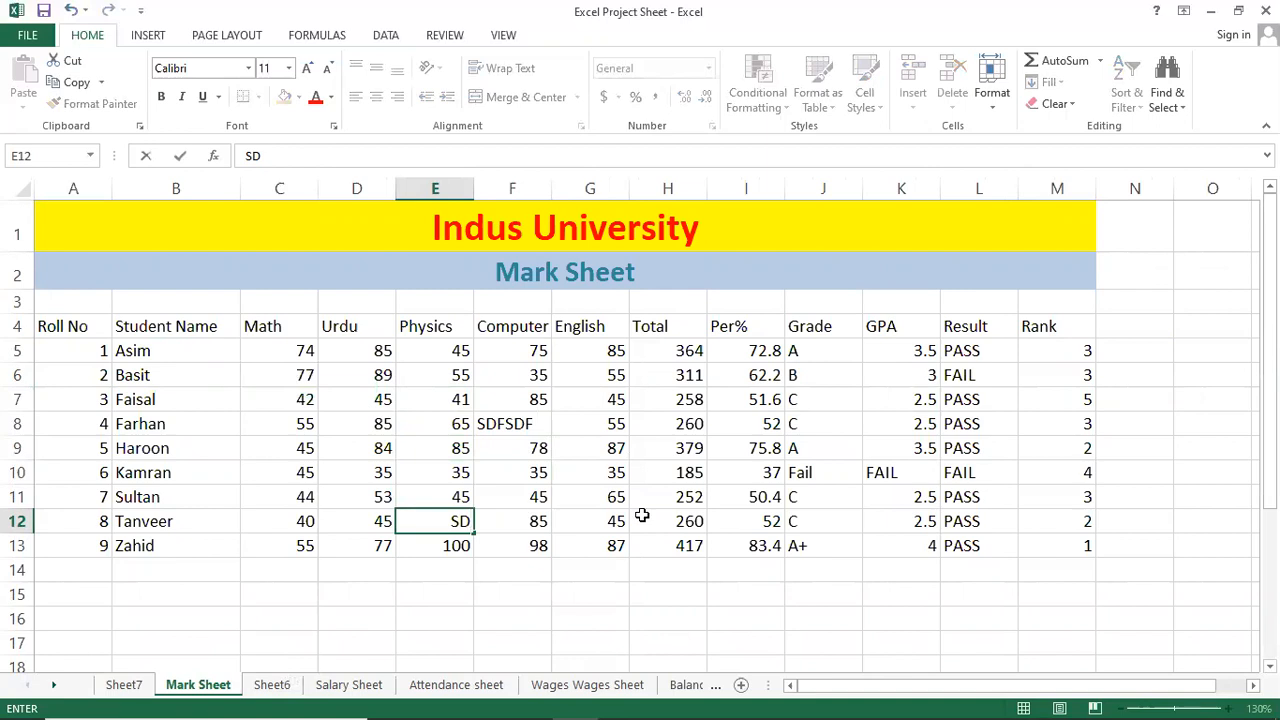
{"action": "left_click", "coordinate": [645, 519]}
{"action": "key", "text": "ctrl+z"}
{"action": "key", "text": "ctrl+z"}
{"action": "key", "text": "ctrl+z"}
{"action": "key", "text": "ctrl+z"}
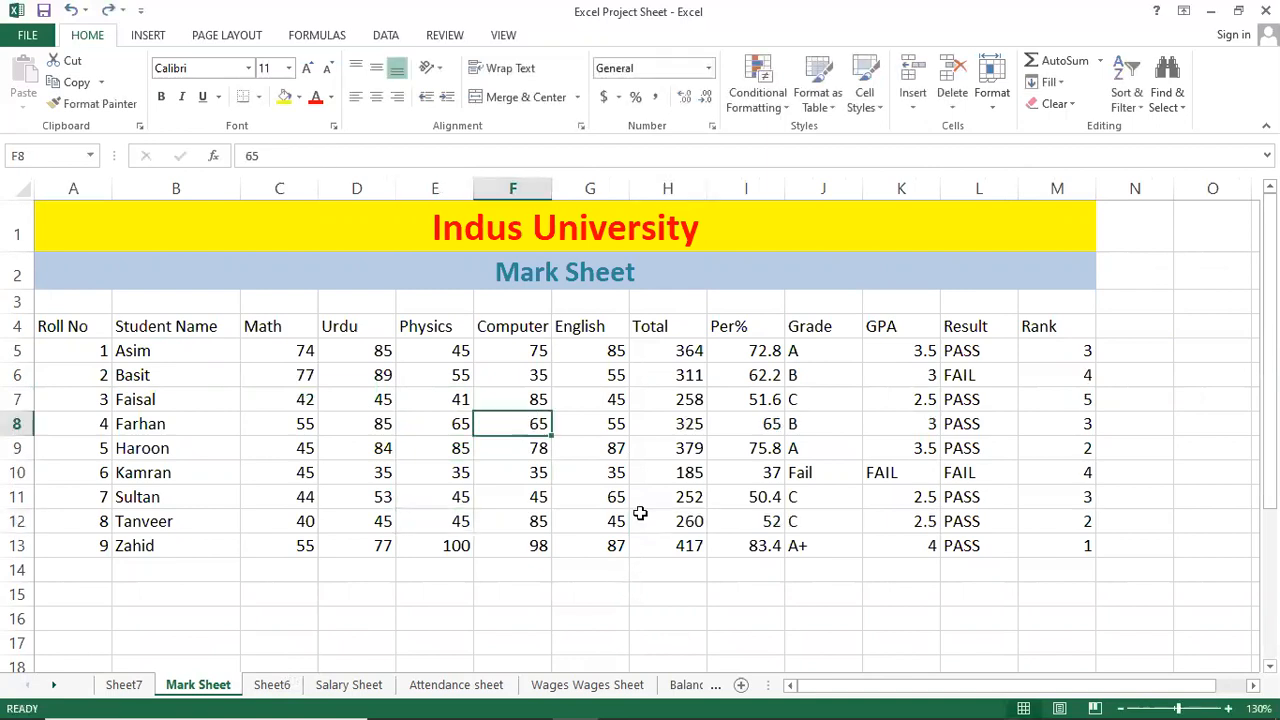
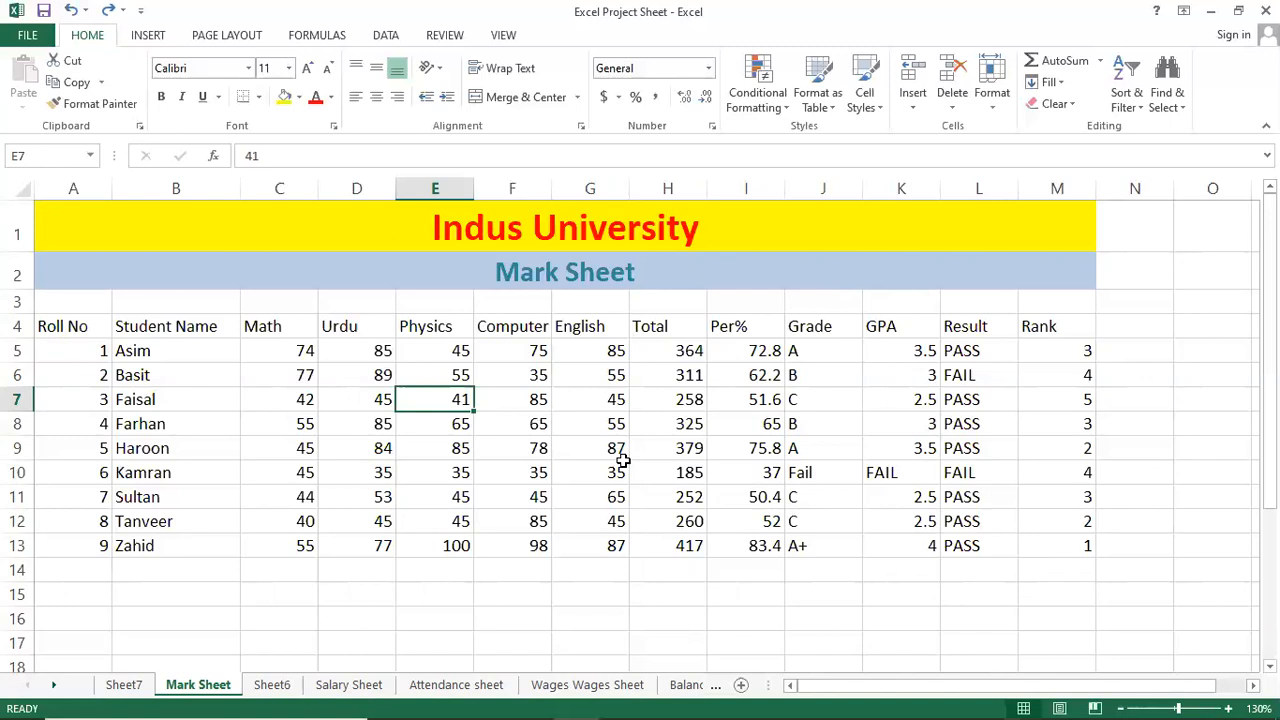
Protect the Mark Sheet from the Review tab with a password, entered and confirmed.
{"action": "left_click", "coordinate": [400, 447]}
{"action": "left_click", "coordinate": [374, 375]}
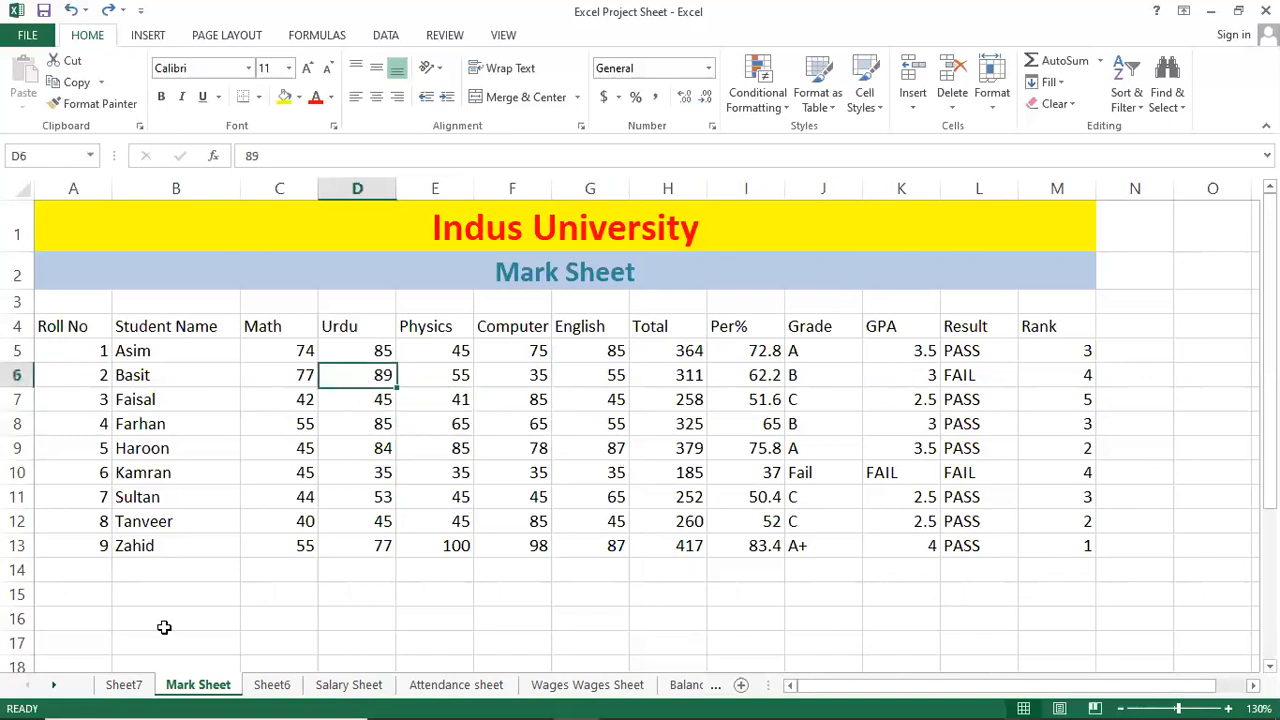
{"action": "left_click", "coordinate": [430, 36]}
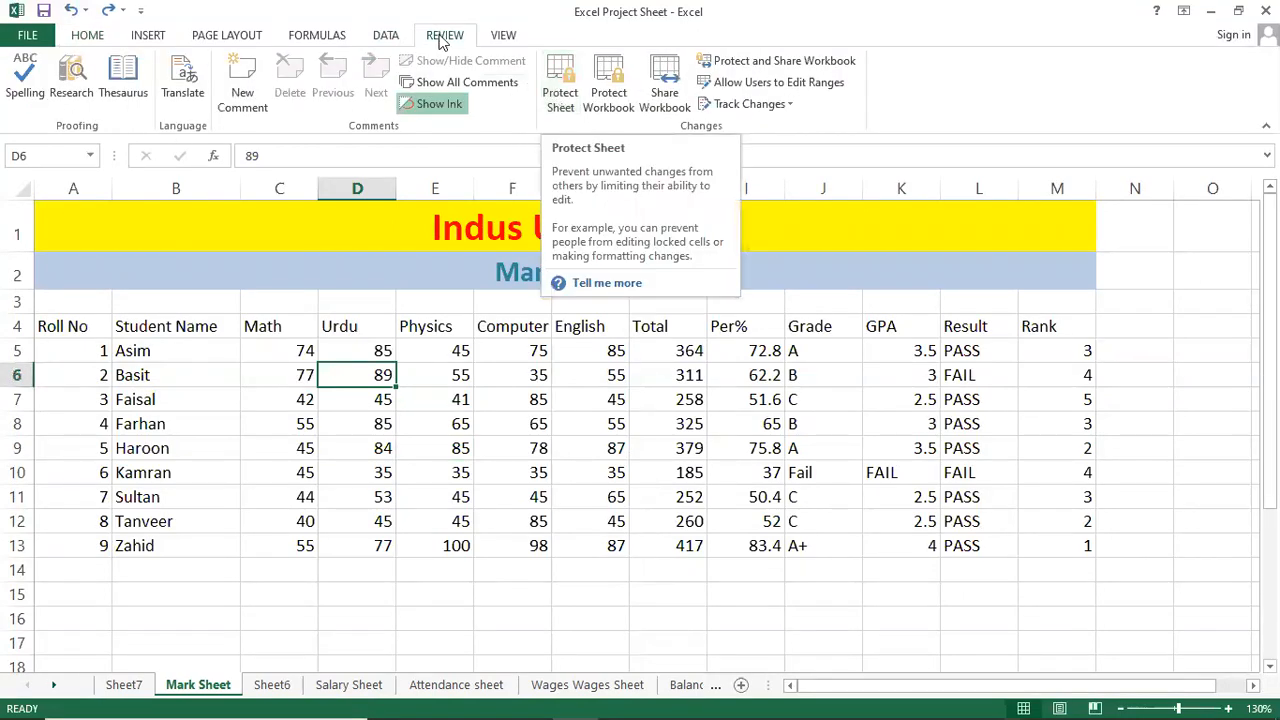
{"action": "left_click", "coordinate": [560, 95]}
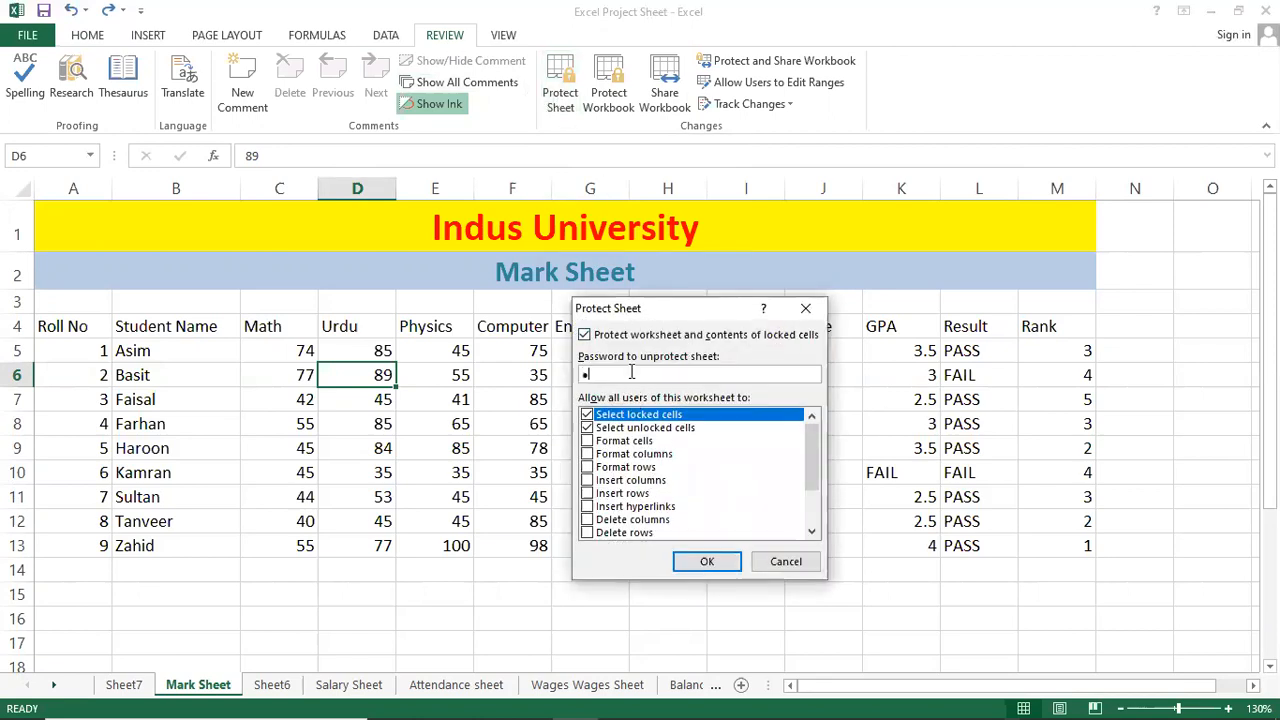
{"action": "key", "text": "Return"}
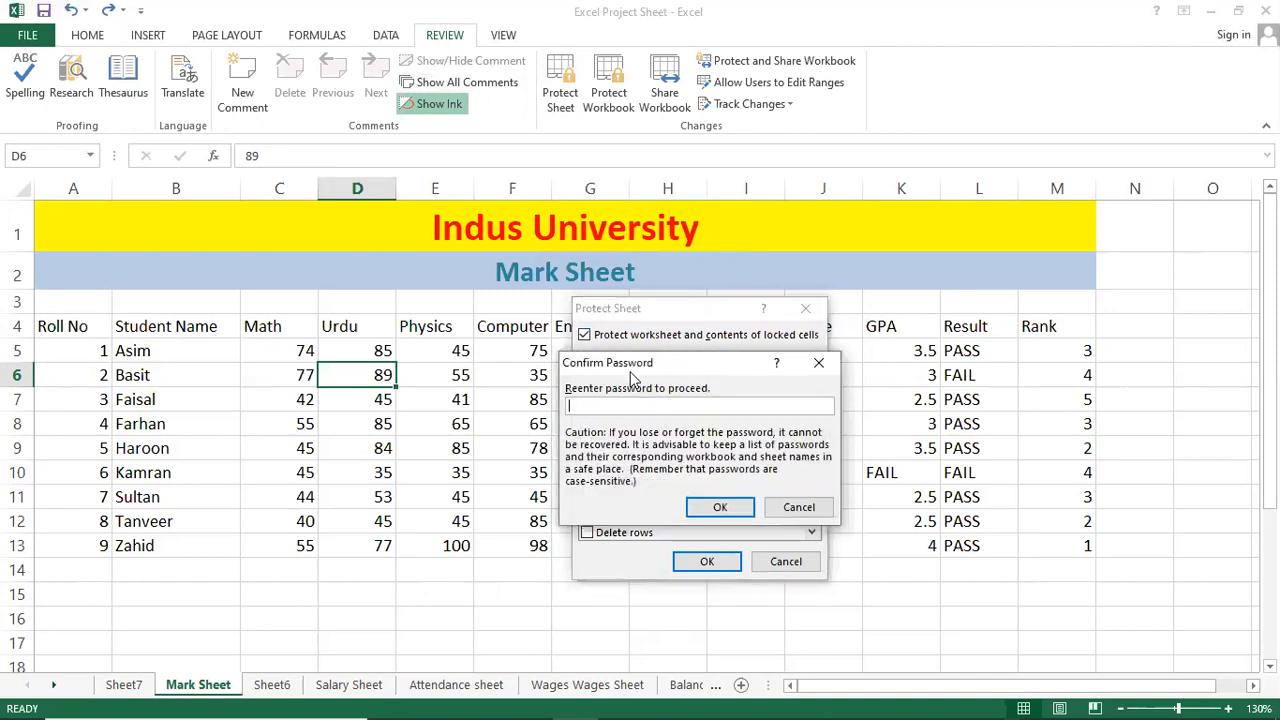
{"action": "key", "text": "Return"}
Try editing cells on the protected sheet and dismiss the protected-sheet warnings.
{"action": "double_click", "coordinate": [566, 401]}
{"action": "left_click", "coordinate": [643, 420]}
{"action": "double_click", "coordinate": [220, 431]}
{"action": "left_click", "coordinate": [634, 424]}
{"action": "double_click", "coordinate": [417, 351]}
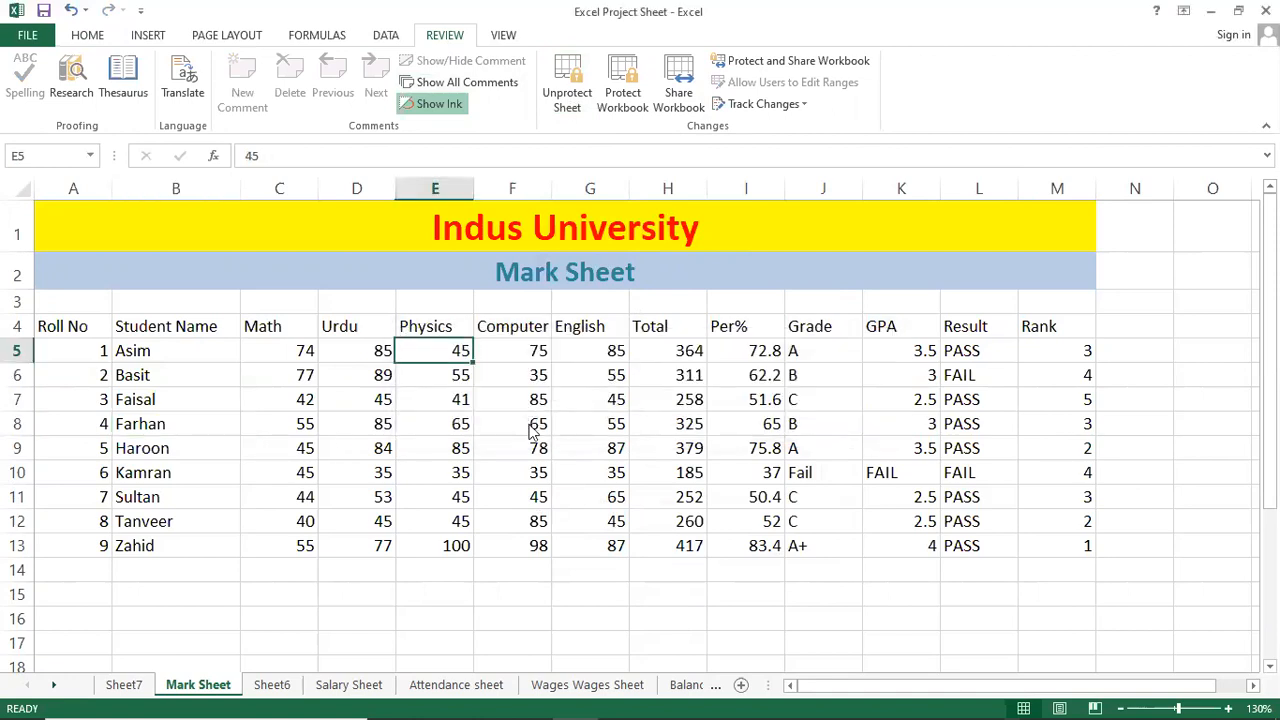
{"action": "left_click", "coordinate": [668, 424]}
{"action": "key", "text": "Delete"}
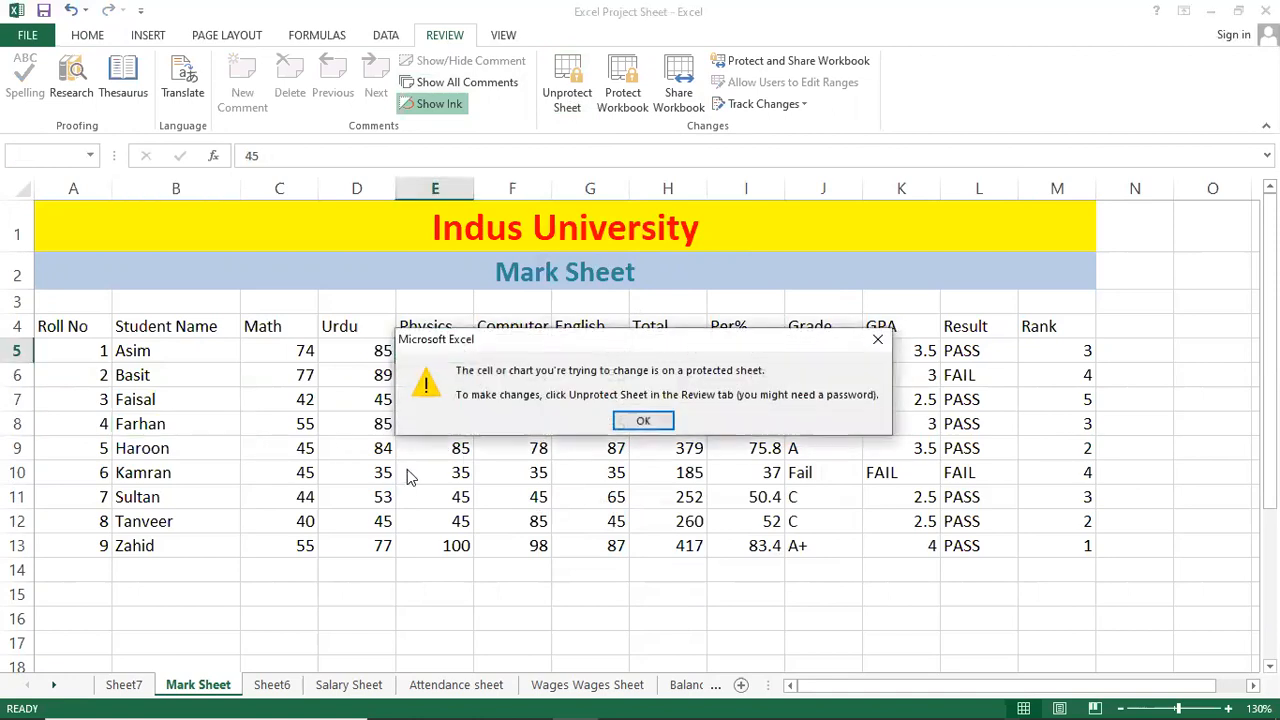
{"action": "left_click", "coordinate": [655, 421]}
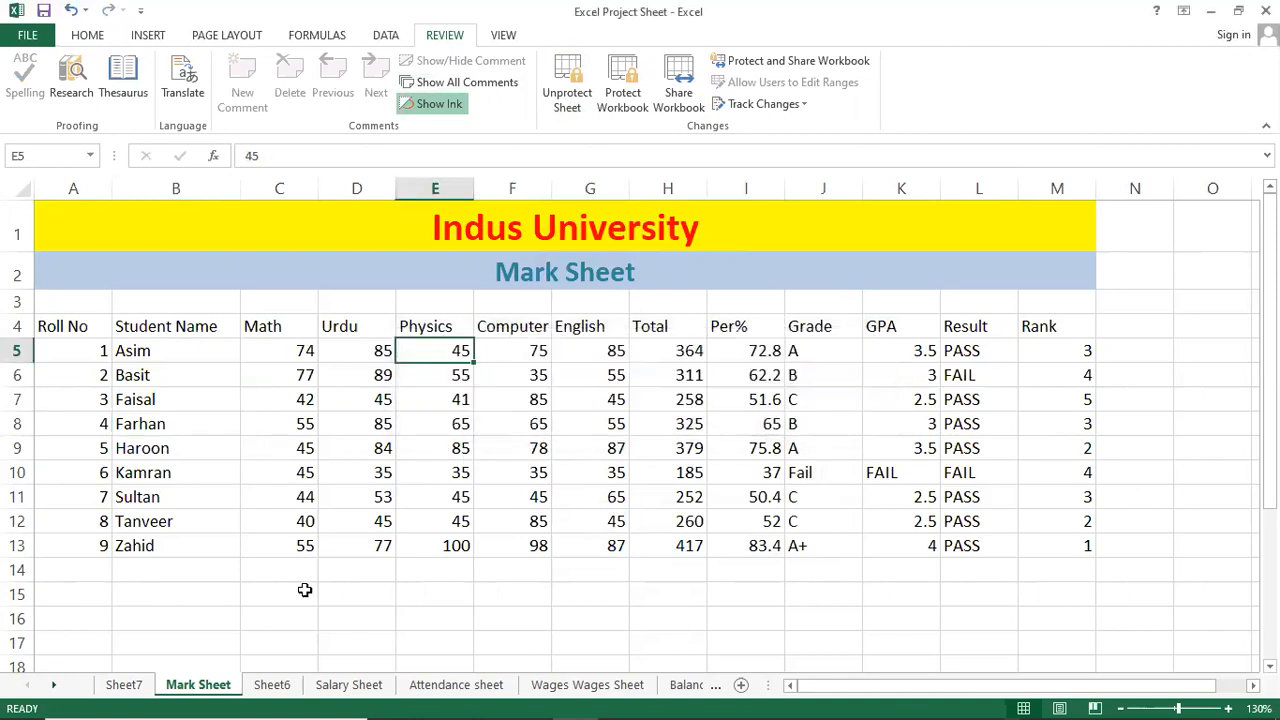
{"action": "right_click", "coordinate": [205, 685]}
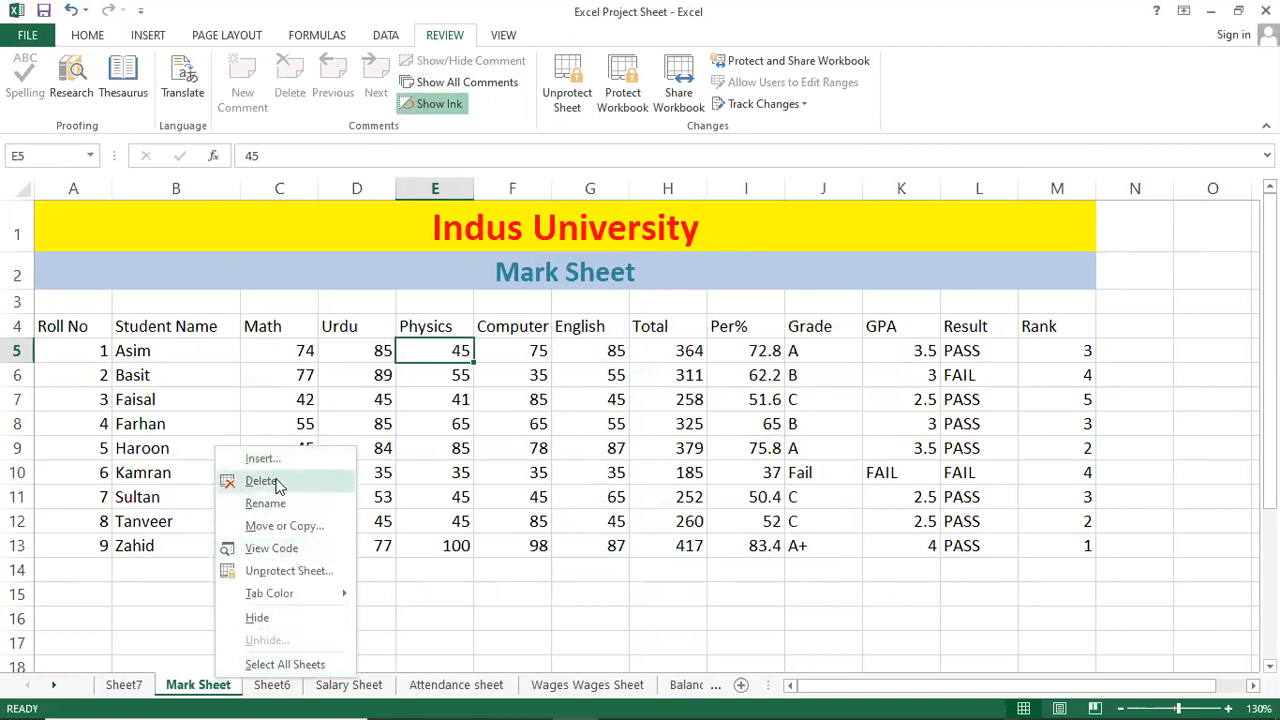
{"action": "left_click", "coordinate": [481, 423]}
{"action": "left_click", "coordinate": [470, 423]}
{"action": "key", "text": "Delete"}
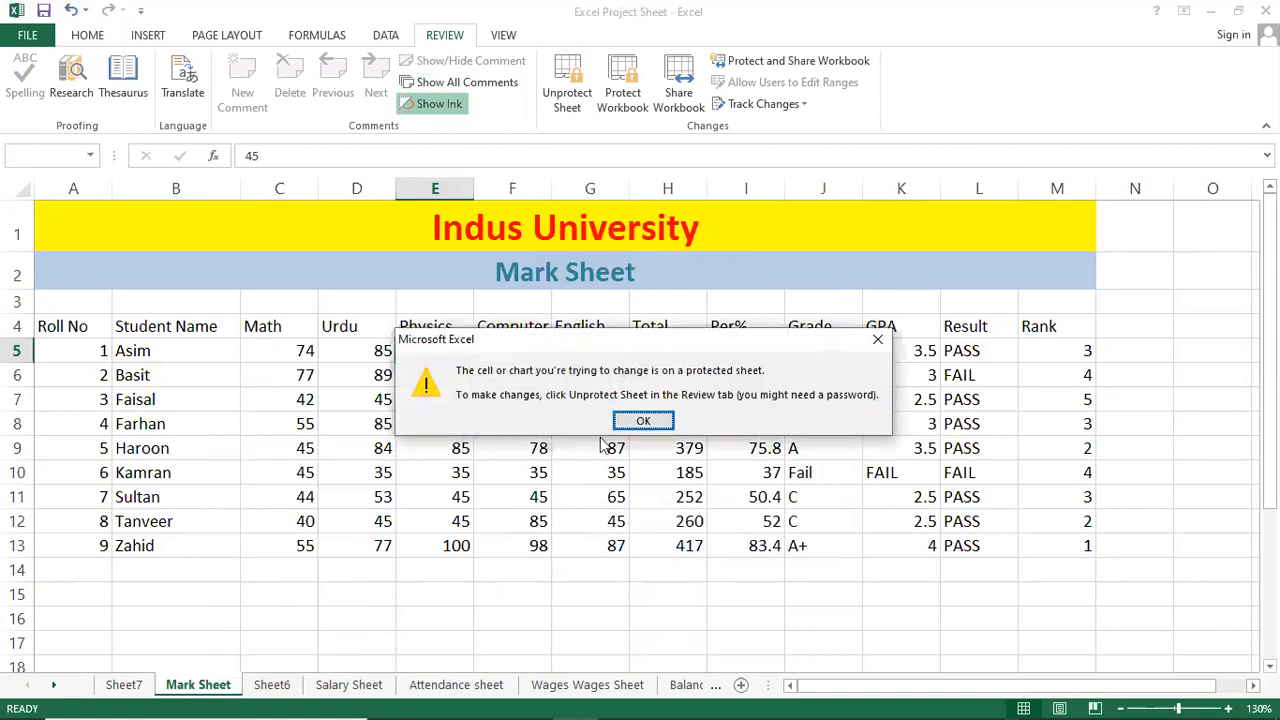
{"action": "key", "text": "Return"}
{"action": "key", "text": "Delete"}
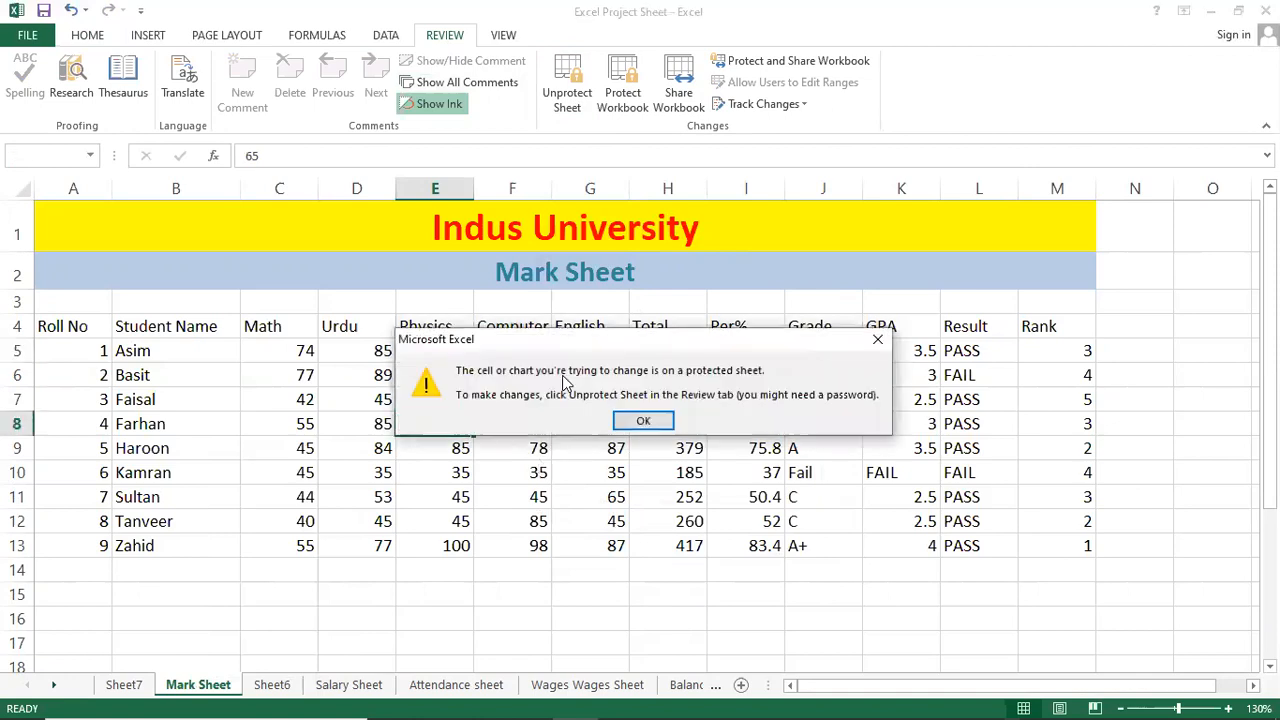
{"action": "left_click", "coordinate": [645, 424]}
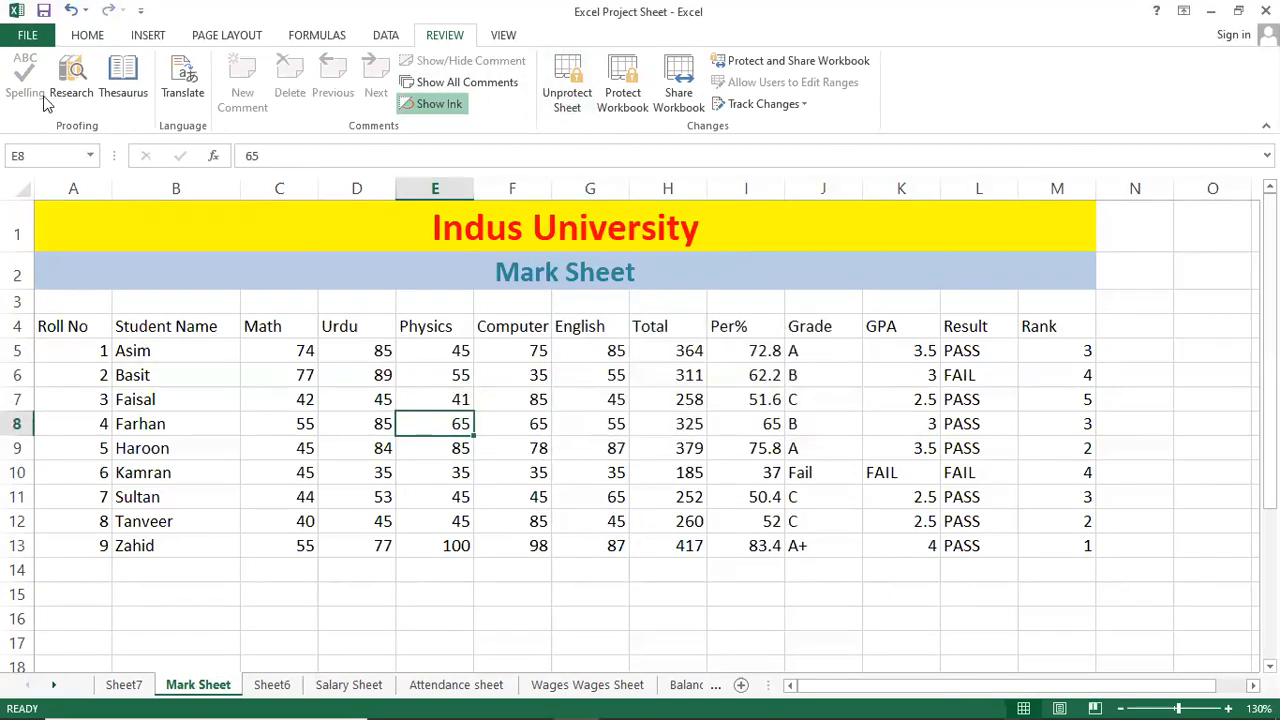
{"action": "left_click", "coordinate": [74, 36]}
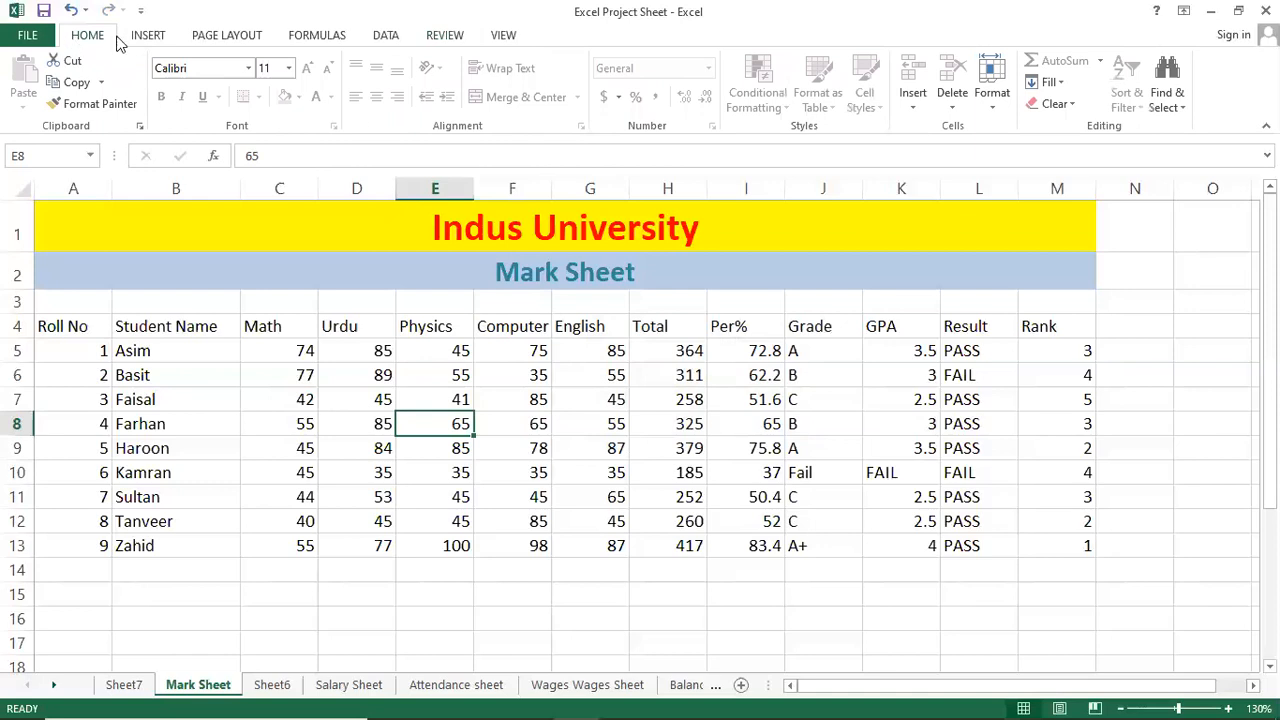
Unprotect the Mark Sheet via Home > Format > Unprotect Sheet using the sheet password.
{"action": "left_click", "coordinate": [996, 115]}
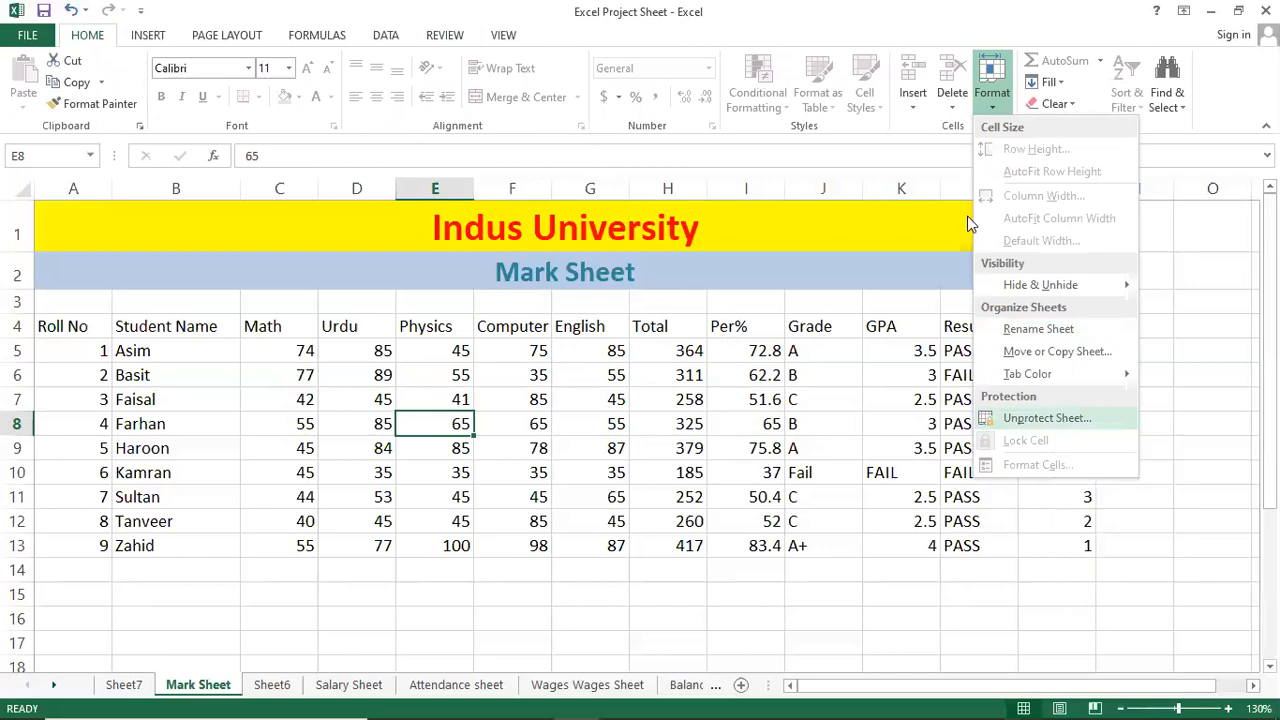
{"action": "left_click", "coordinate": [1029, 420]}
{"action": "type", "text": "123"}
{"action": "key", "text": "Return"}
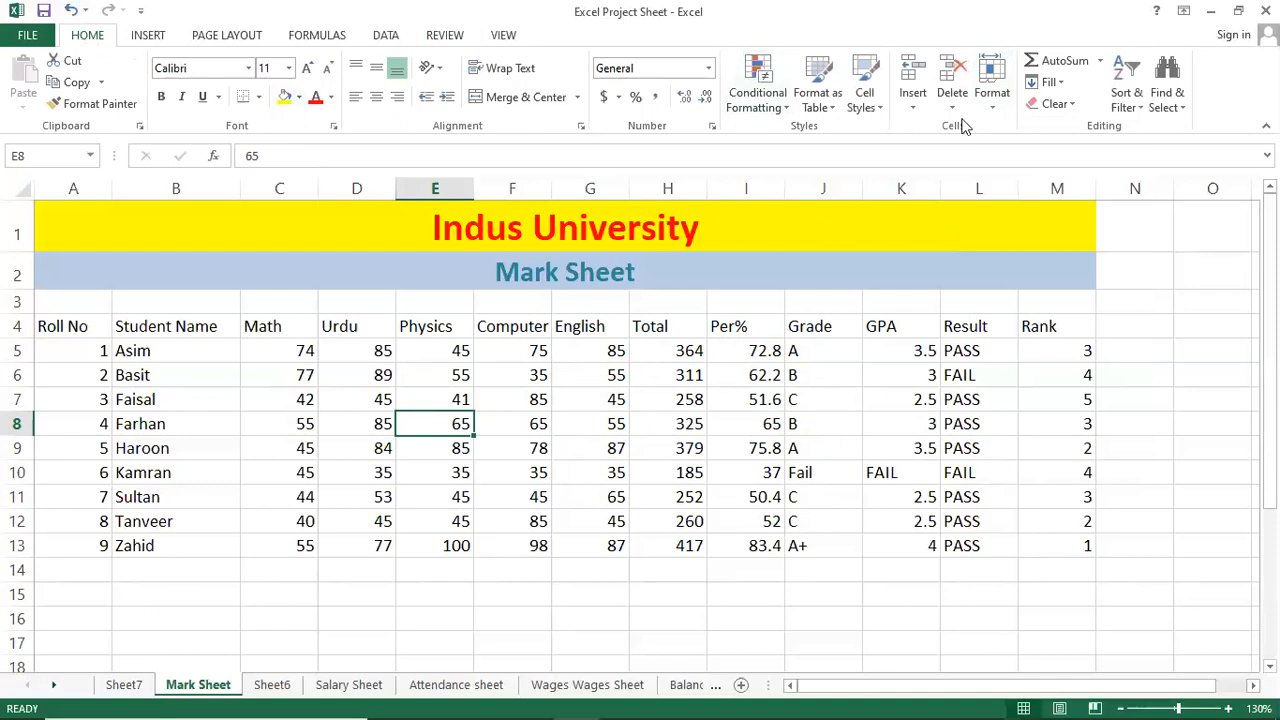
Browse the Format menu and Review tab, then select several marks-table cells ending at G10.
{"action": "left_click", "coordinate": [988, 100]}
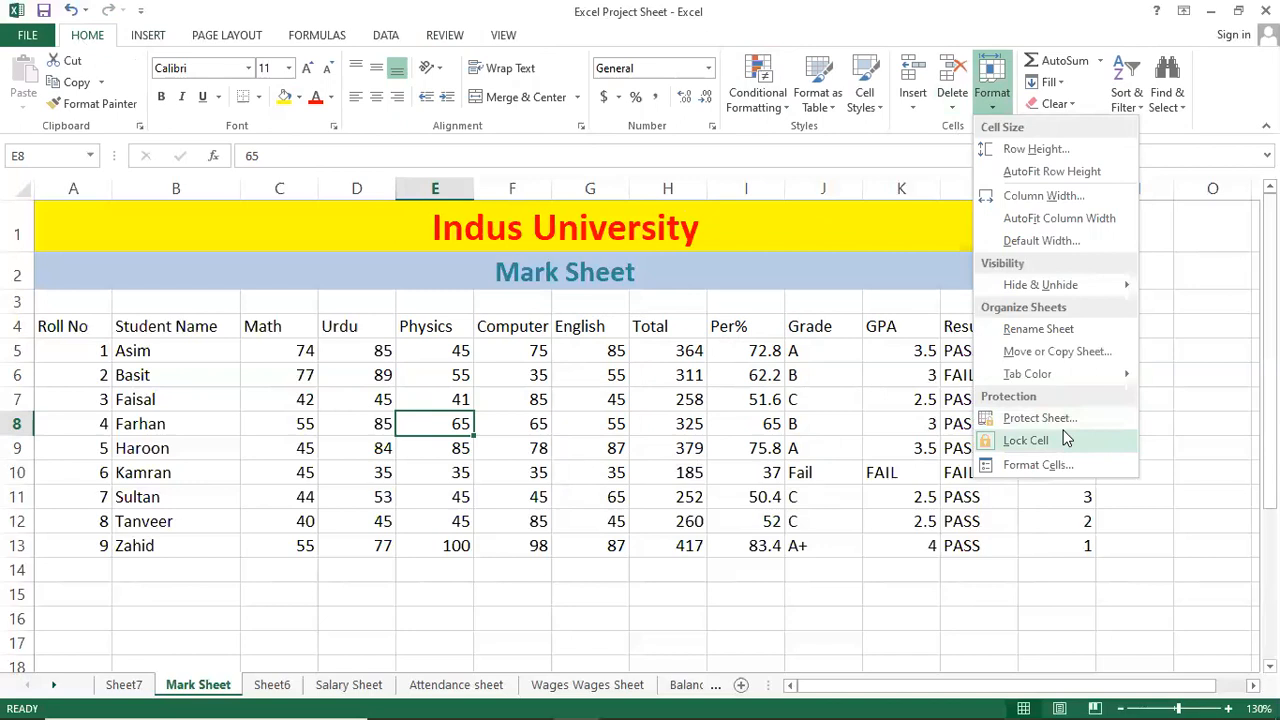
{"action": "left_click", "coordinate": [697, 417]}
{"action": "left_click", "coordinate": [560, 396]}
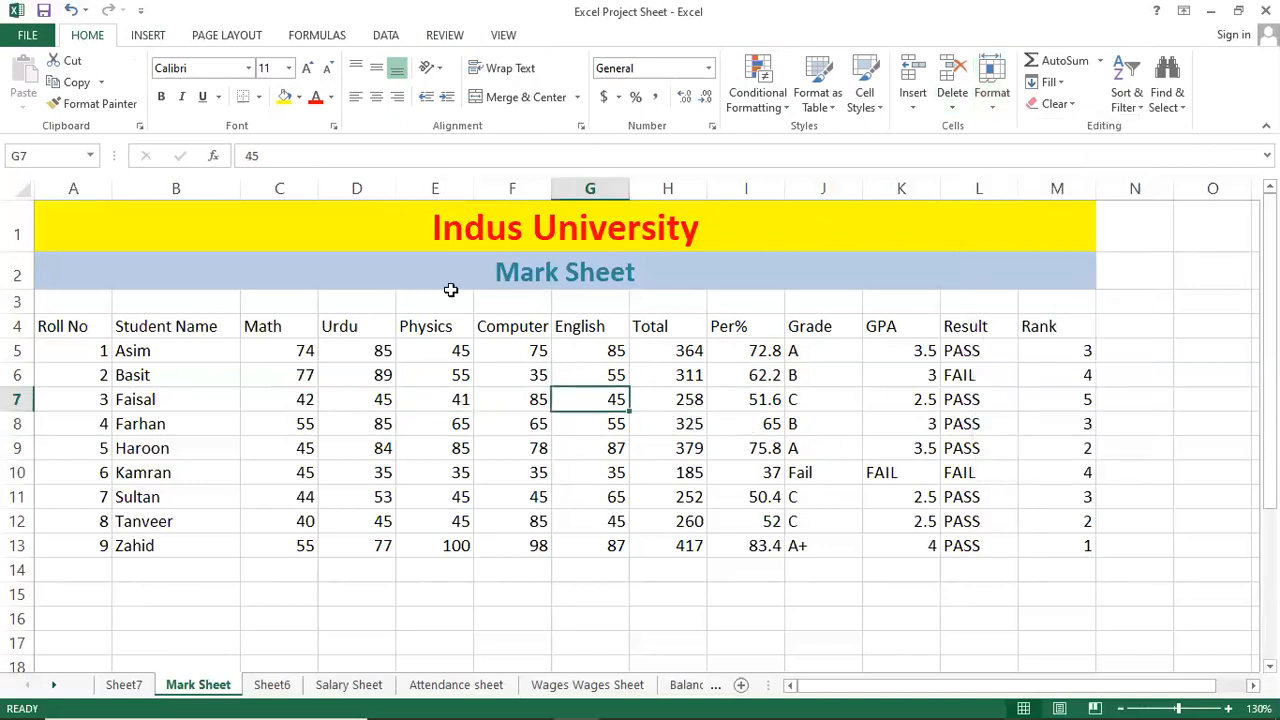
{"action": "left_click", "coordinate": [440, 38]}
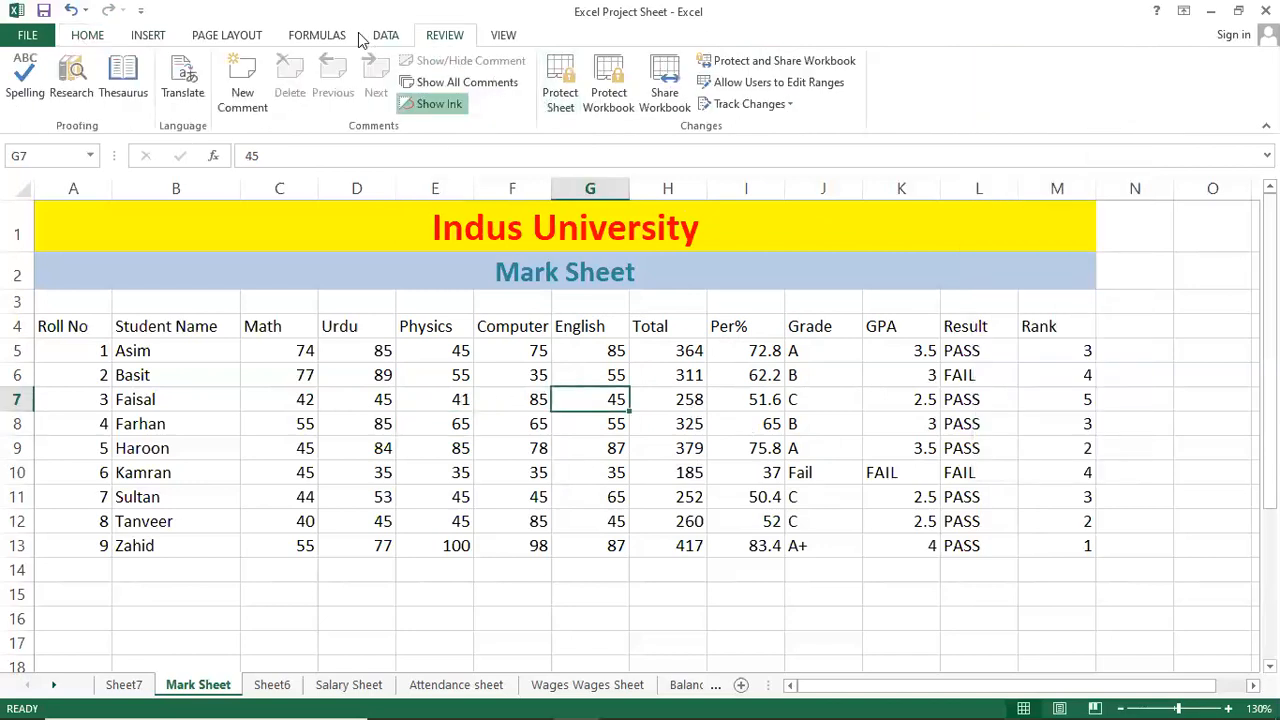
{"action": "left_click", "coordinate": [90, 38]}
{"action": "left_click", "coordinate": [530, 431]}
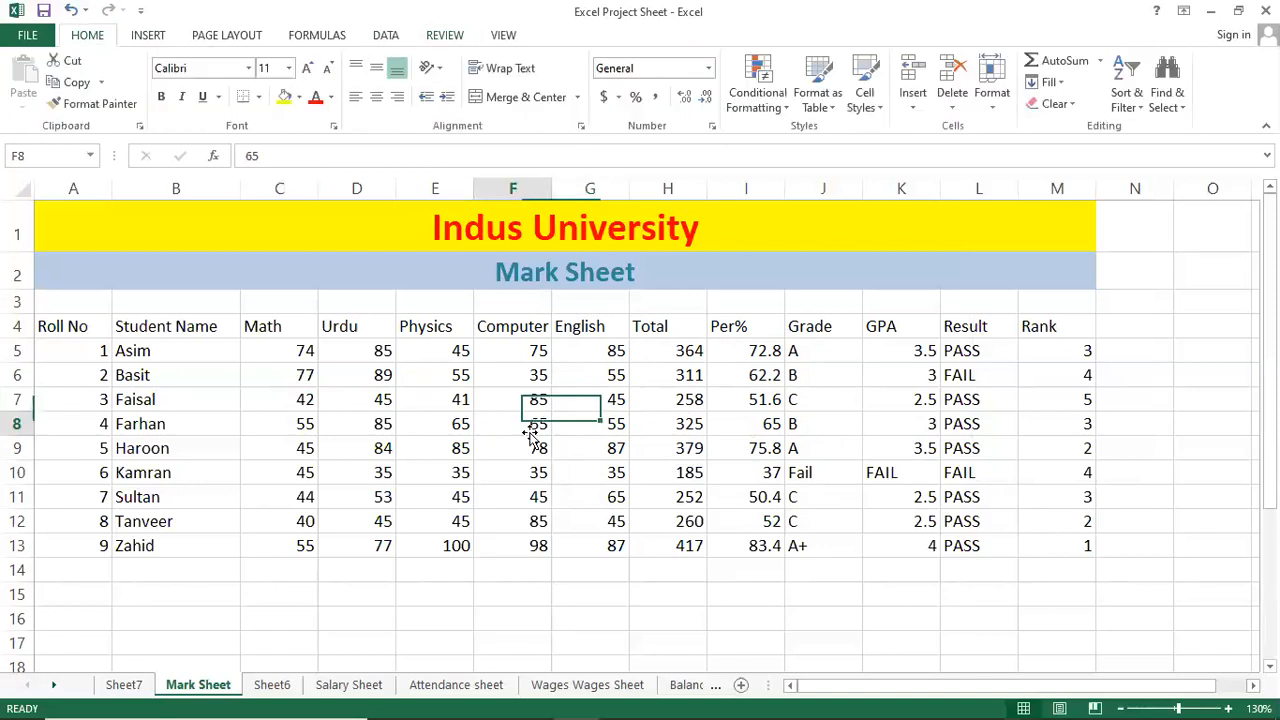
{"action": "left_click", "coordinate": [450, 377]}
{"action": "left_click", "coordinate": [611, 383]}
{"action": "left_click", "coordinate": [565, 470]}
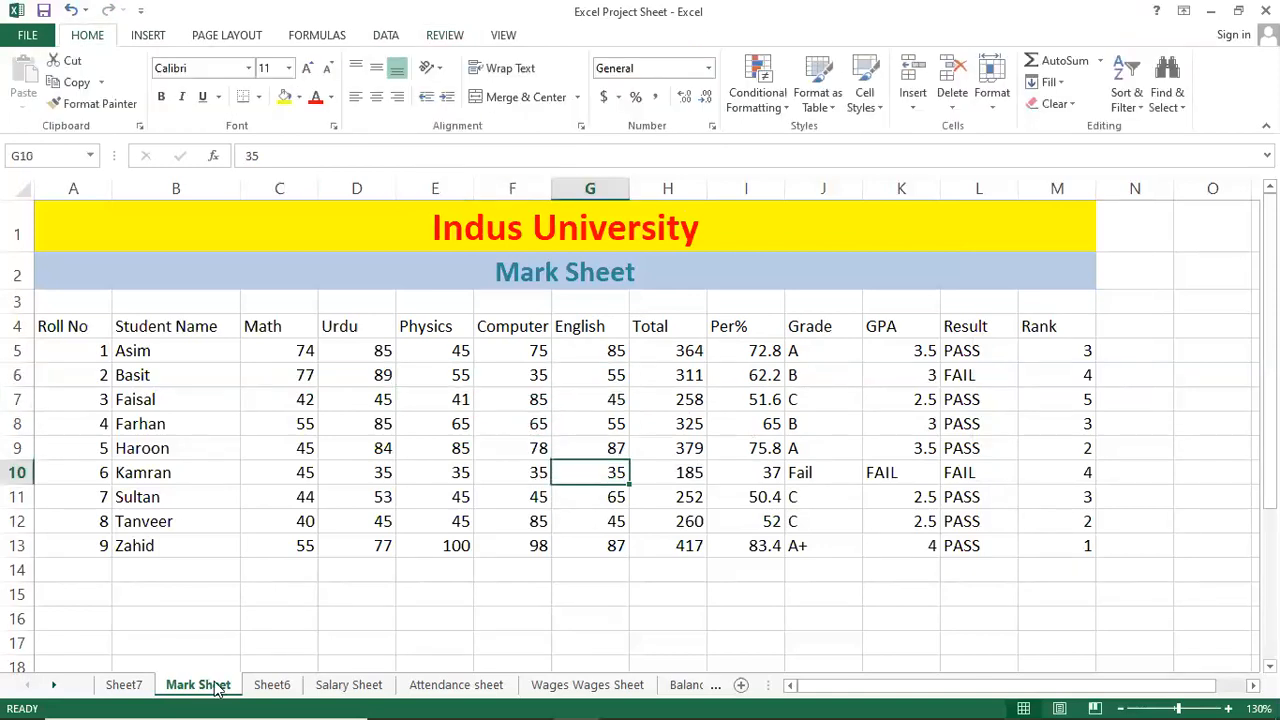
Reprotect Mark Sheet from its tab menu, allowing only cell selection, with a confirmed password.
{"action": "right_click", "coordinate": [214, 686]}
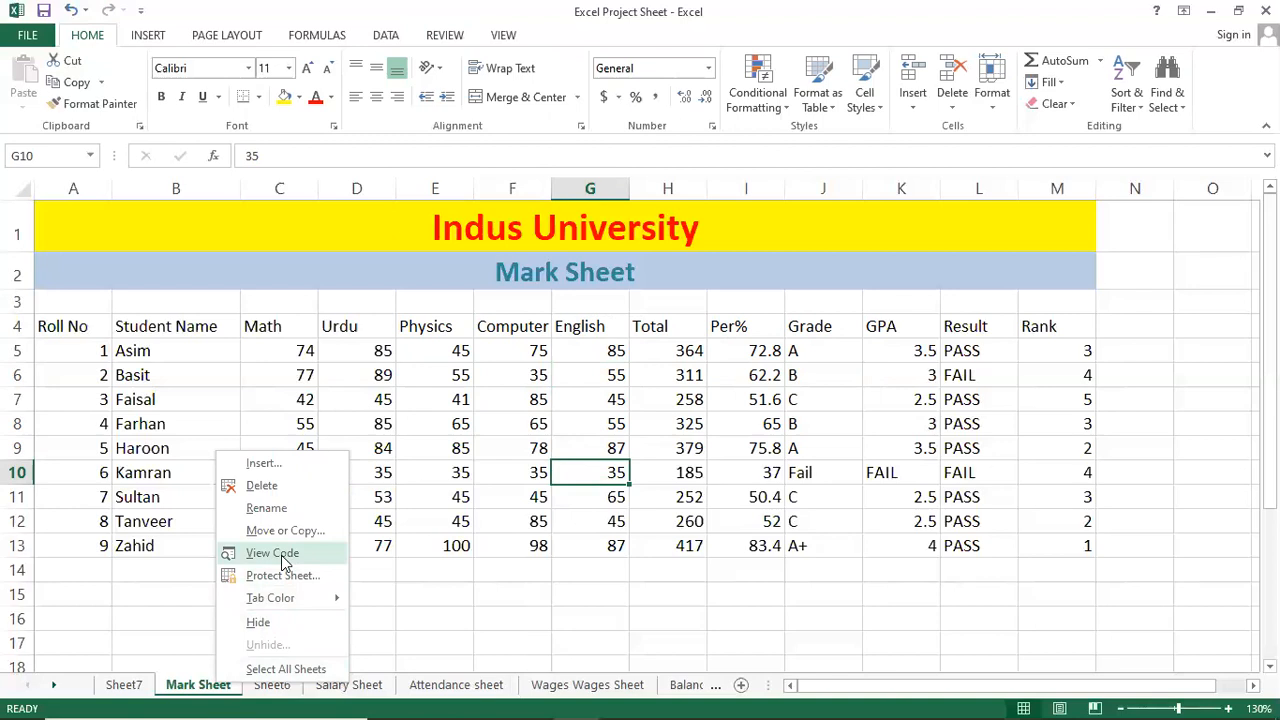
{"action": "left_click", "coordinate": [280, 575]}
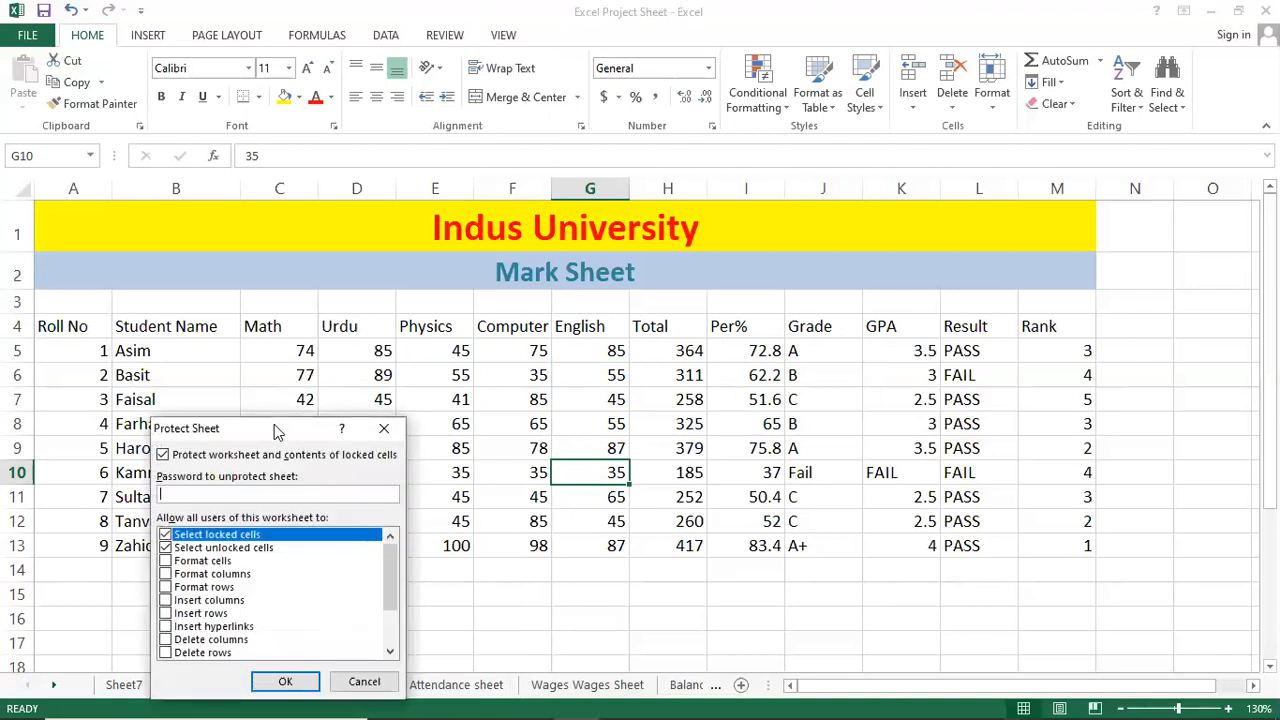
{"action": "left_click_drag", "start_coordinate": [338, 424], "coordinate": [659, 326]}
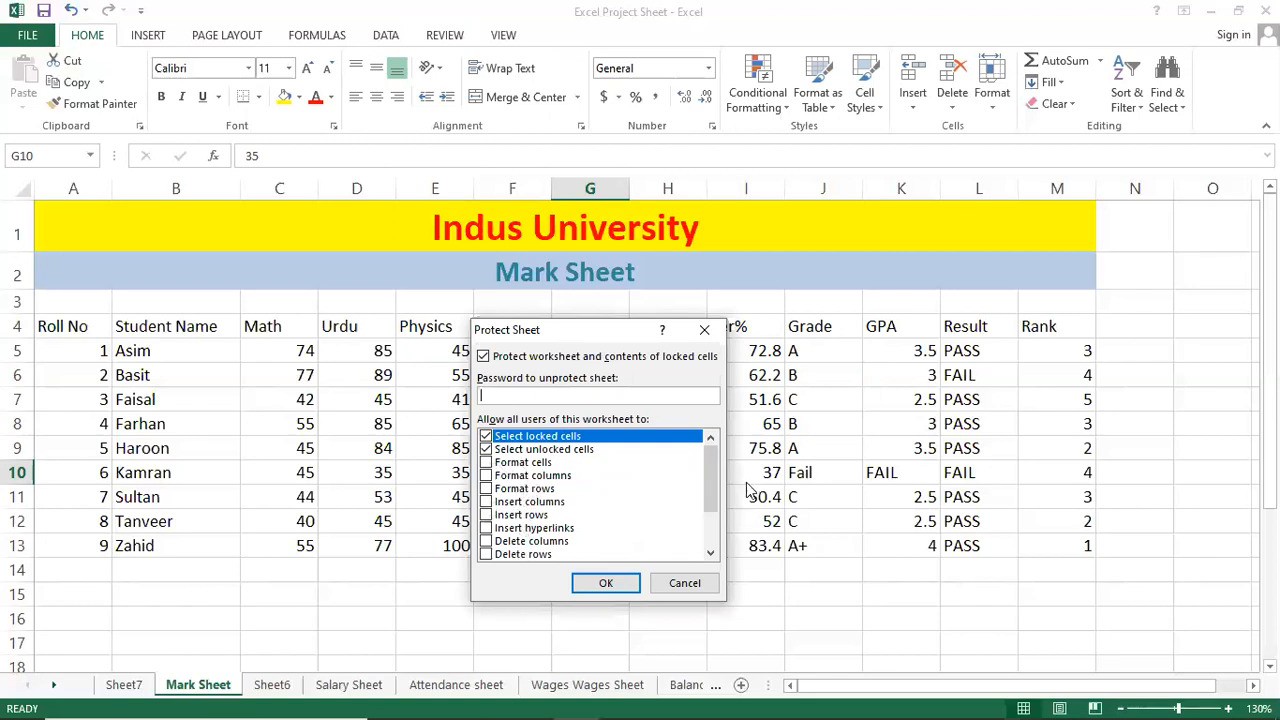
{"action": "mouse_move", "coordinate": [712, 478]}
{"action": "left_mouse_down"}
{"action": "mouse_move", "coordinate": [713, 540]}
{"action": "mouse_move", "coordinate": [705, 457]}
{"action": "left_mouse_up"}
{"action": "key", "text": "Return"}
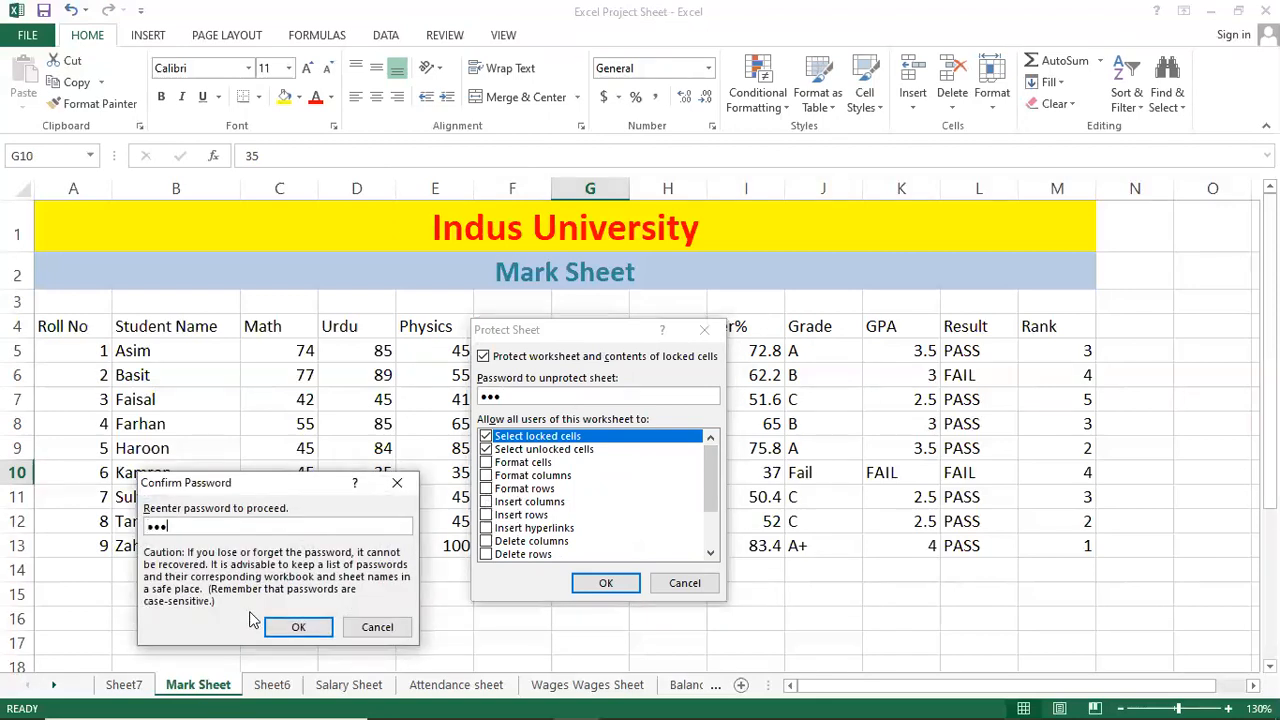
{"action": "key", "text": "Return"}
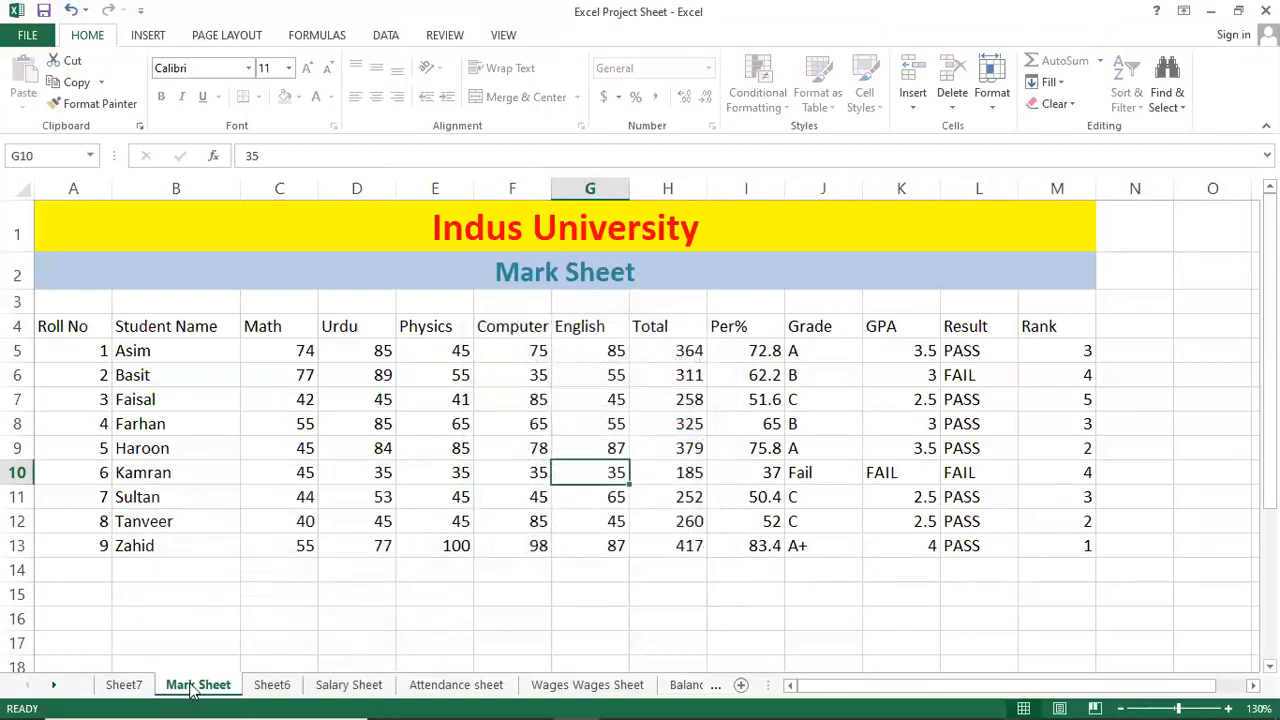
{"action": "right_click", "coordinate": [193, 692]}
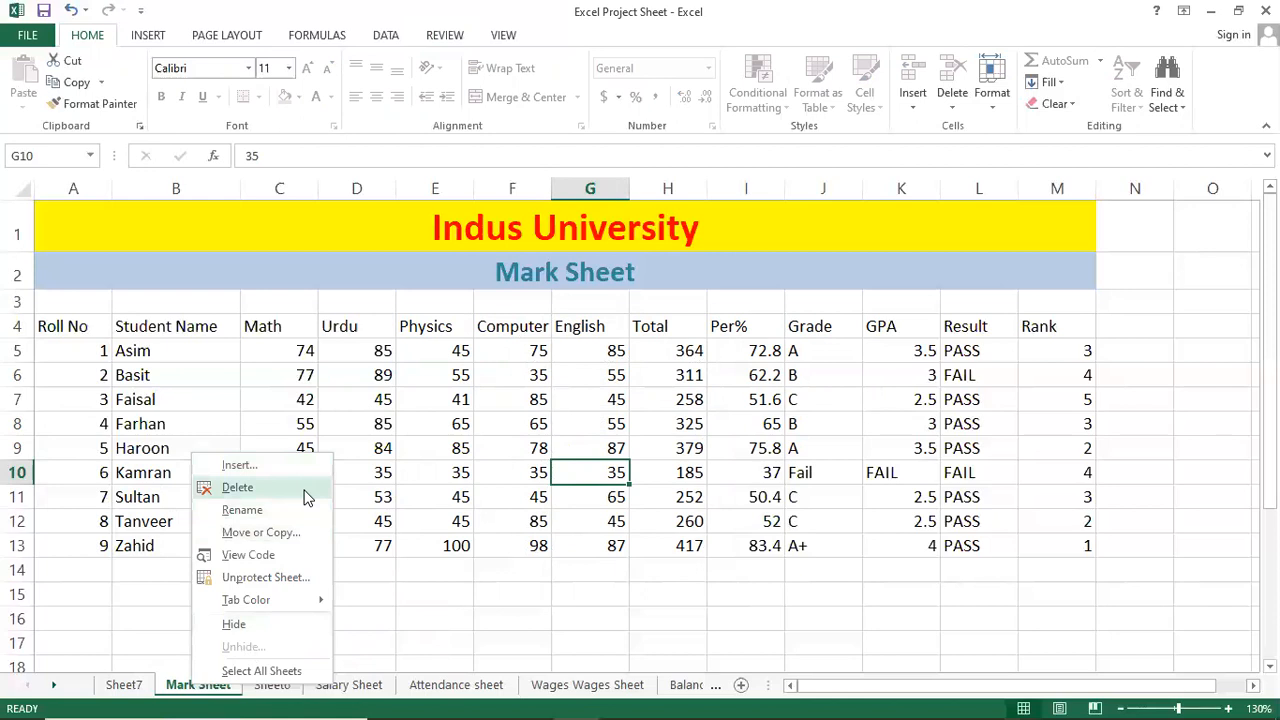
{"action": "left_click", "coordinate": [240, 487]}
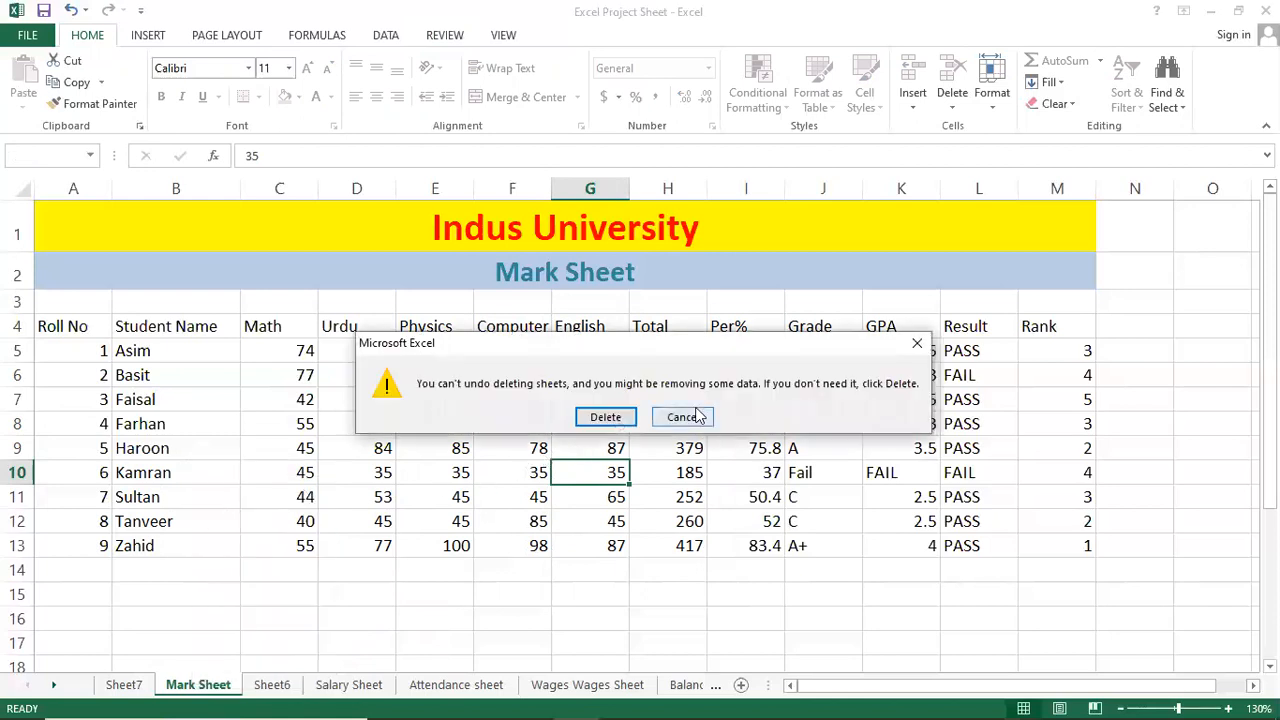
{"action": "left_click", "coordinate": [683, 417]}
{"action": "left_click", "coordinate": [530, 425]}
{"action": "left_click", "coordinate": [340, 403]}
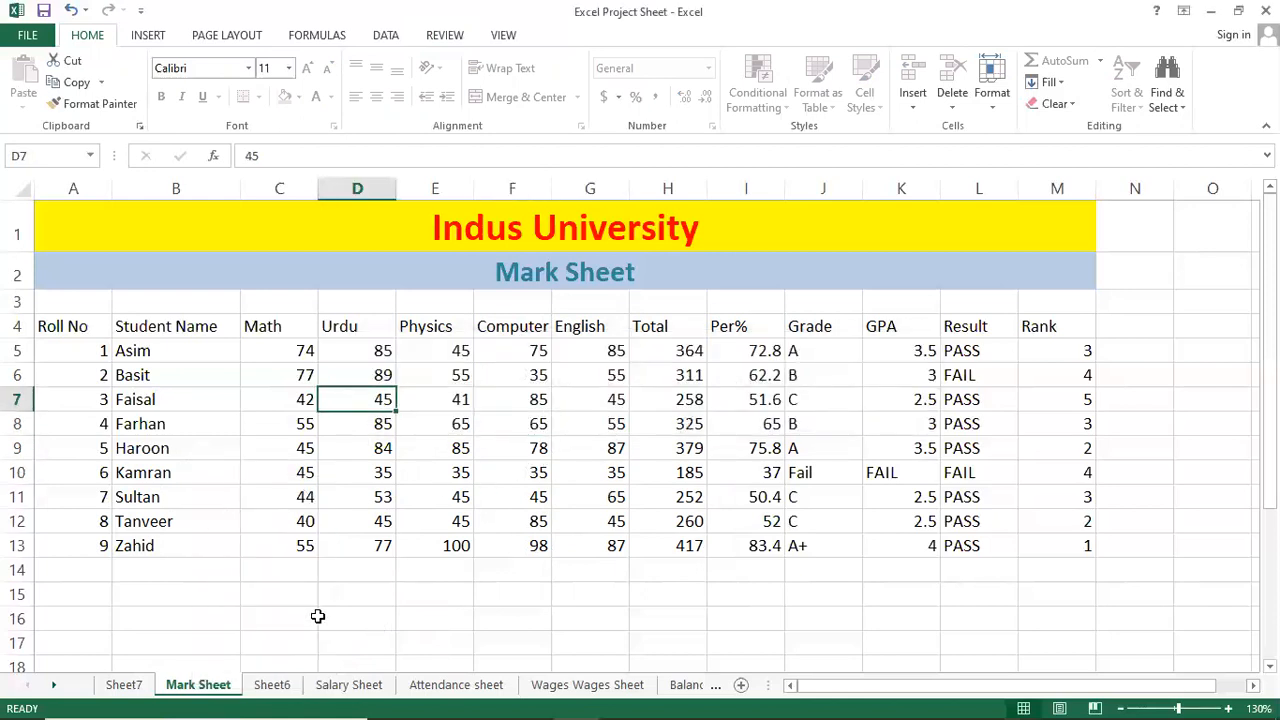
{"action": "left_click", "coordinate": [288, 468]}
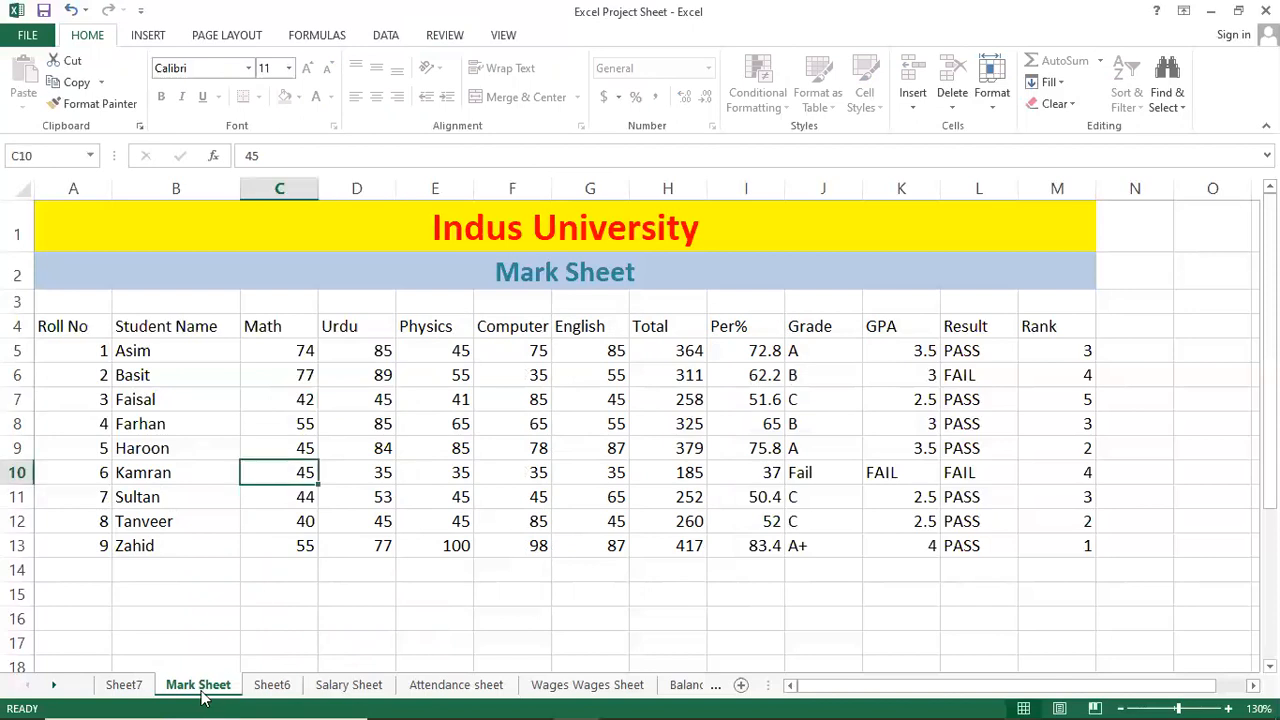
{"action": "left_click", "coordinate": [400, 38]}
{"action": "left_click", "coordinate": [445, 35]}
Unprotect Mark Sheet from the Review tab with its password and select cells E9 and F7.
{"action": "left_click", "coordinate": [555, 100]}
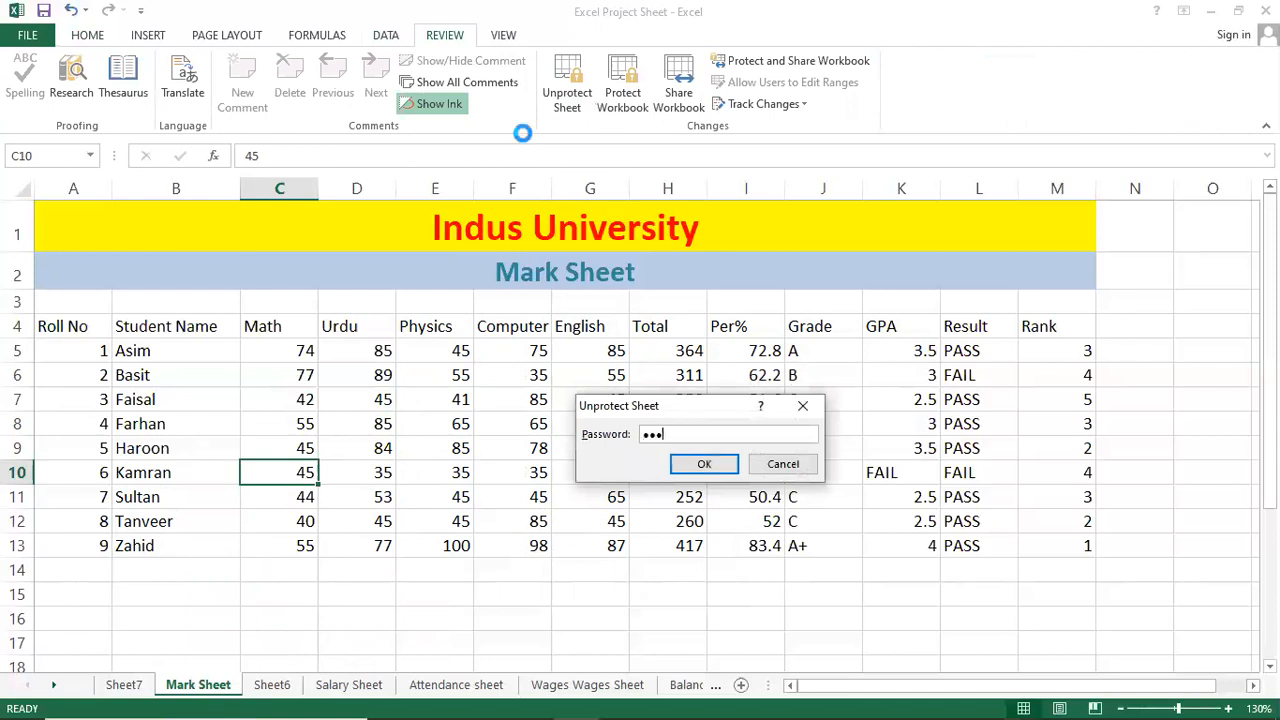
{"action": "key", "text": "Return"}
{"action": "left_click", "coordinate": [462, 446]}
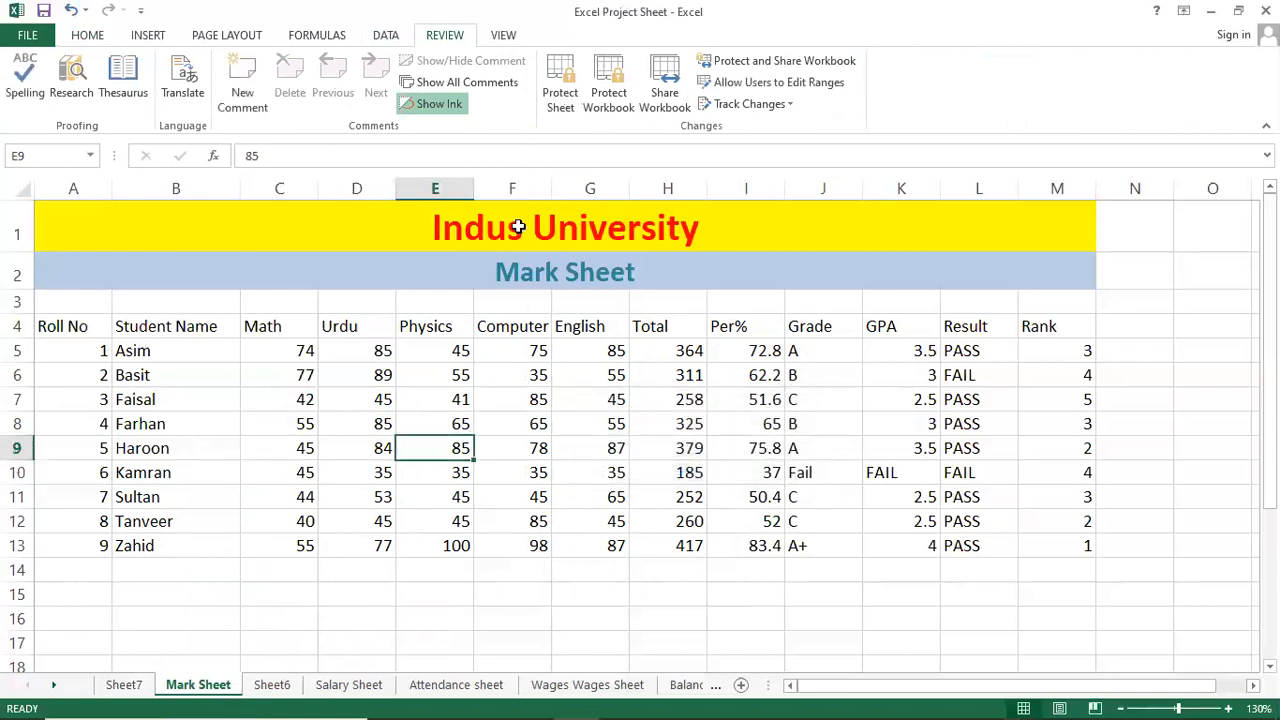
{"action": "left_click", "coordinate": [520, 397]}
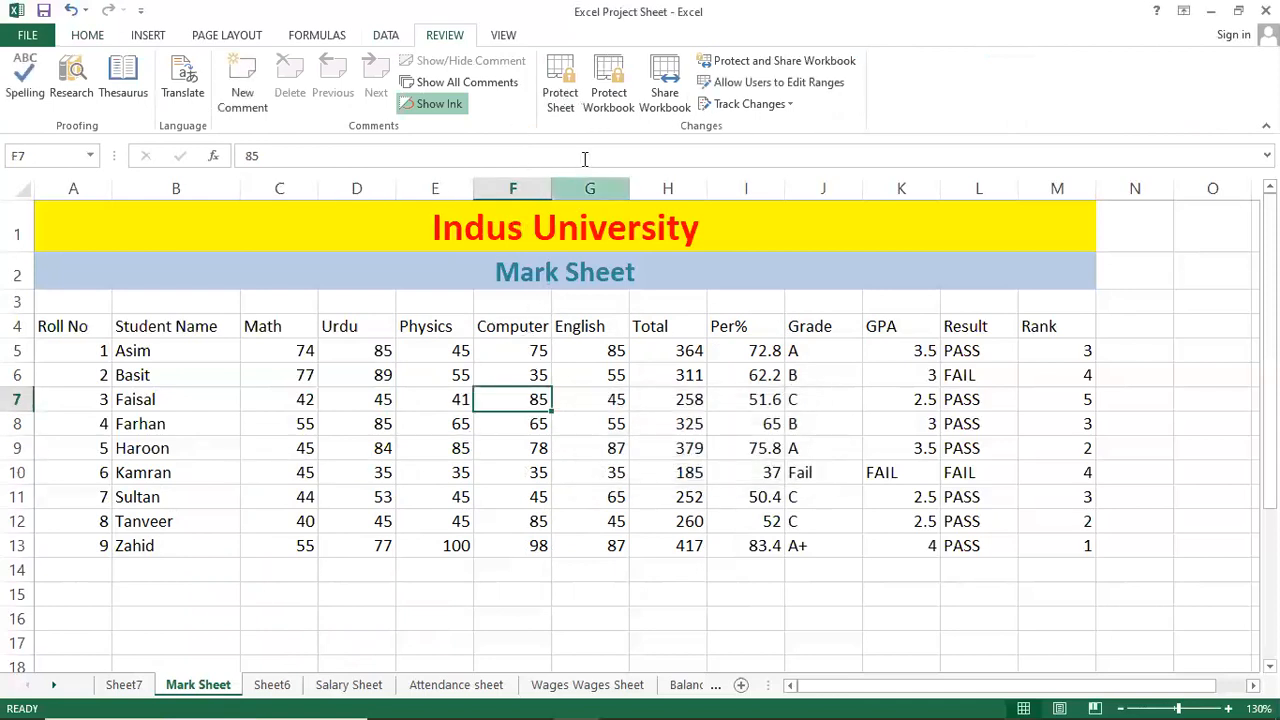
{"action": "left_click", "coordinate": [600, 103]}
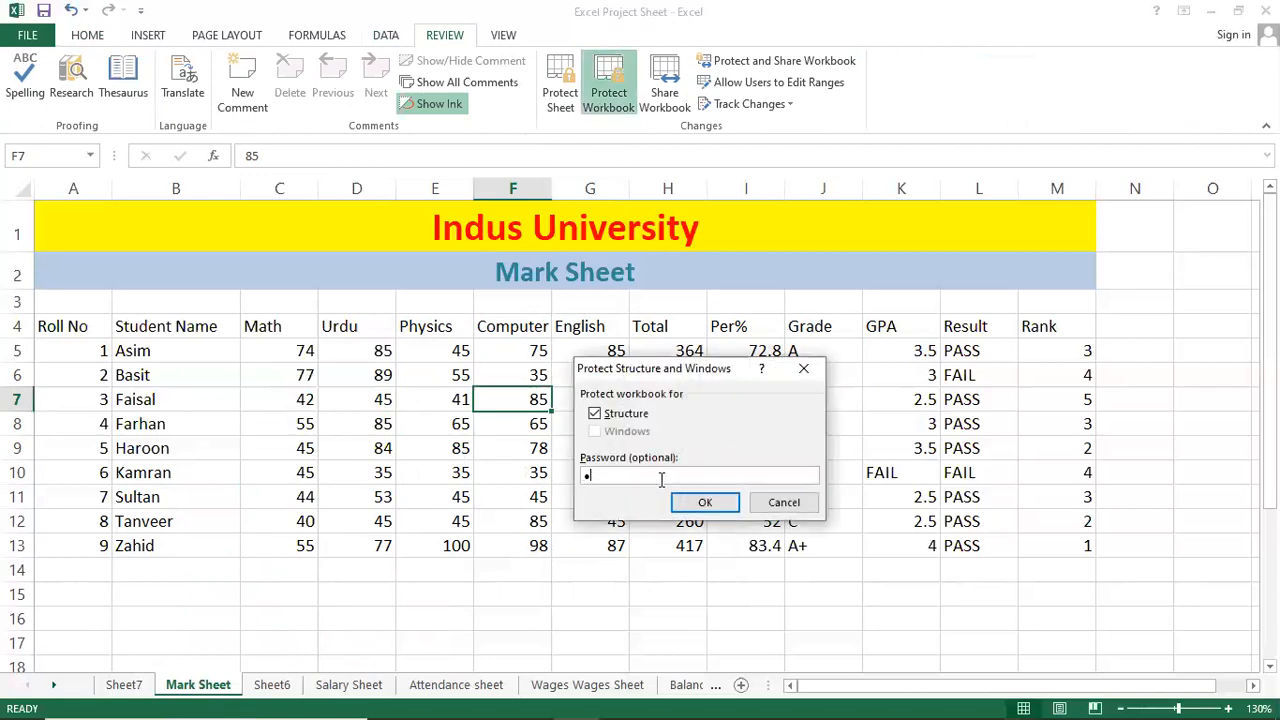
Protect the workbook structure with a password, entered and confirmed.
{"action": "key", "text": "Return"}
{"action": "type", "text": "123"}
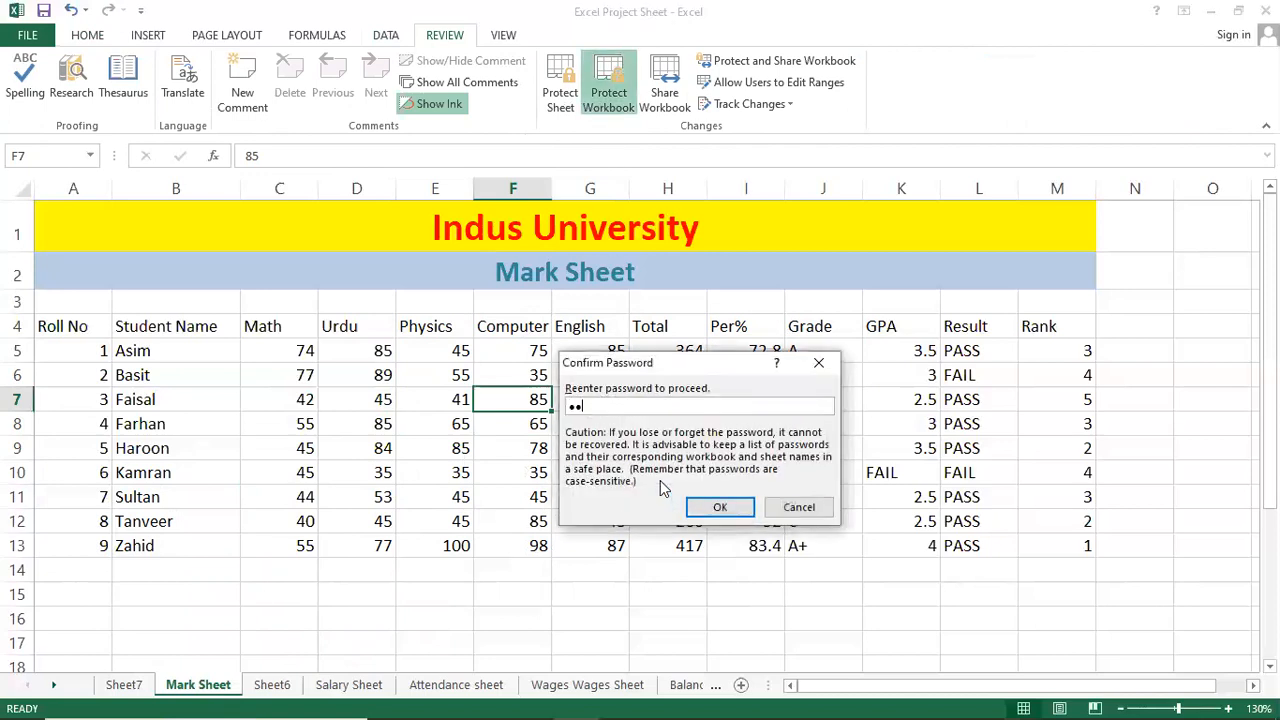
{"action": "key", "text": "Return"}
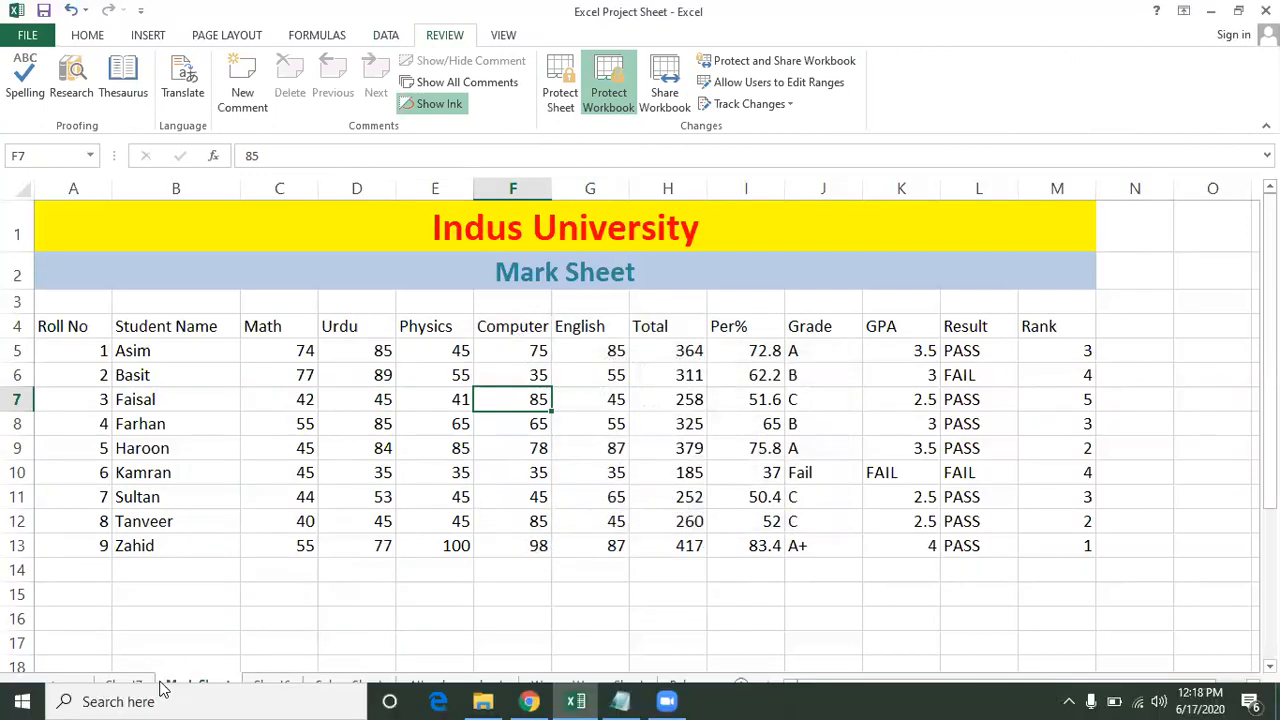
Check that Insert, Delete and Rename are greyed out on the Mark Sheet, Sheet6 and Attendance tabs.
{"action": "right_click", "coordinate": [195, 685]}
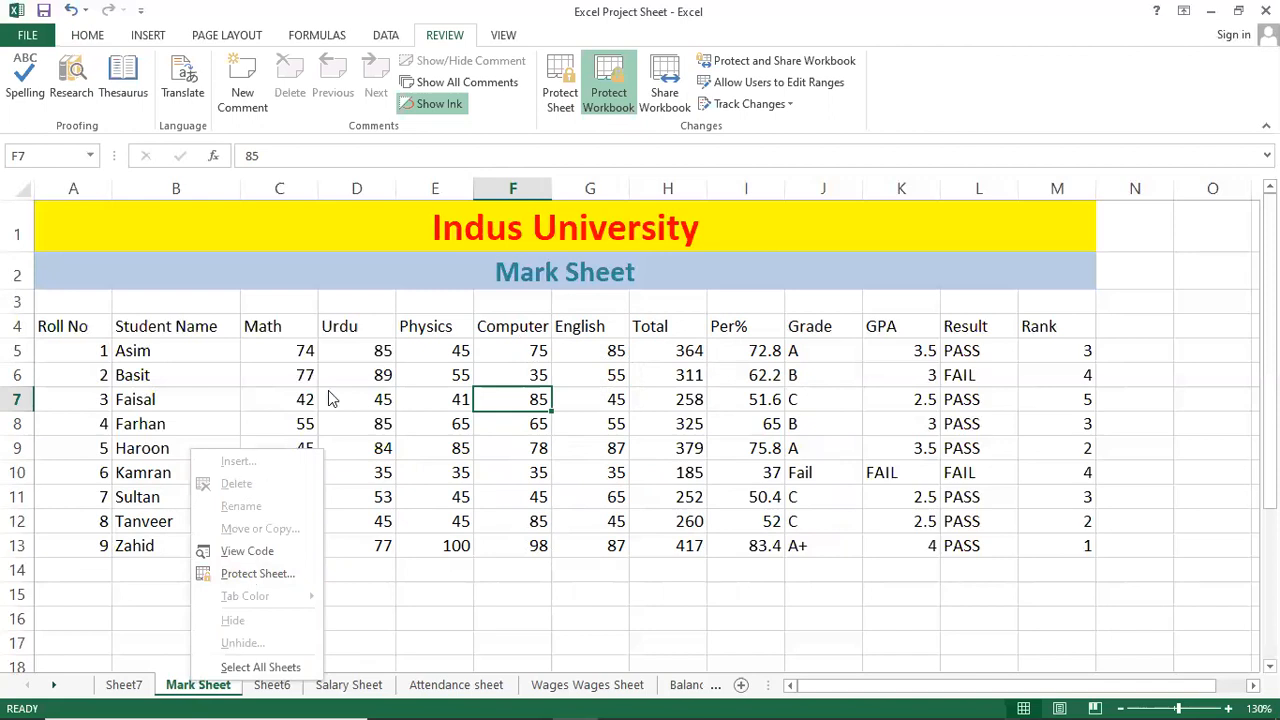
{"action": "key", "text": "Escape"}
{"action": "left_click", "coordinate": [286, 478]}
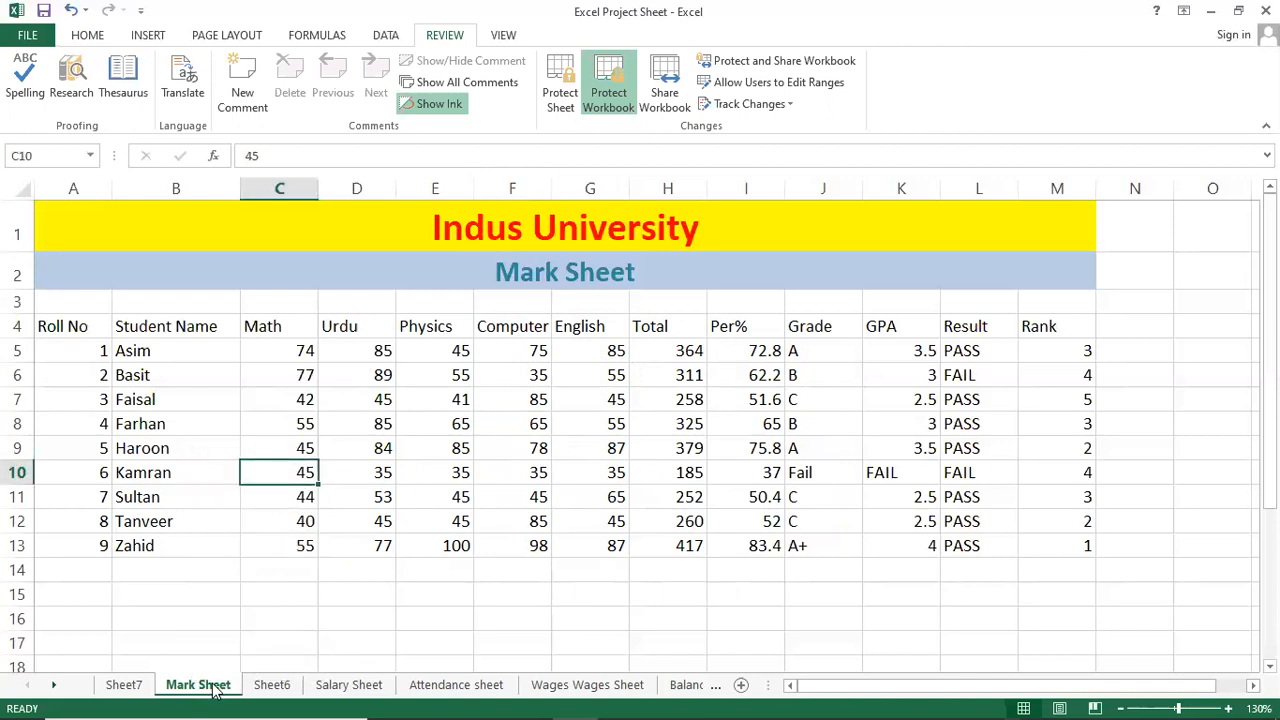
{"action": "left_click", "coordinate": [279, 686]}
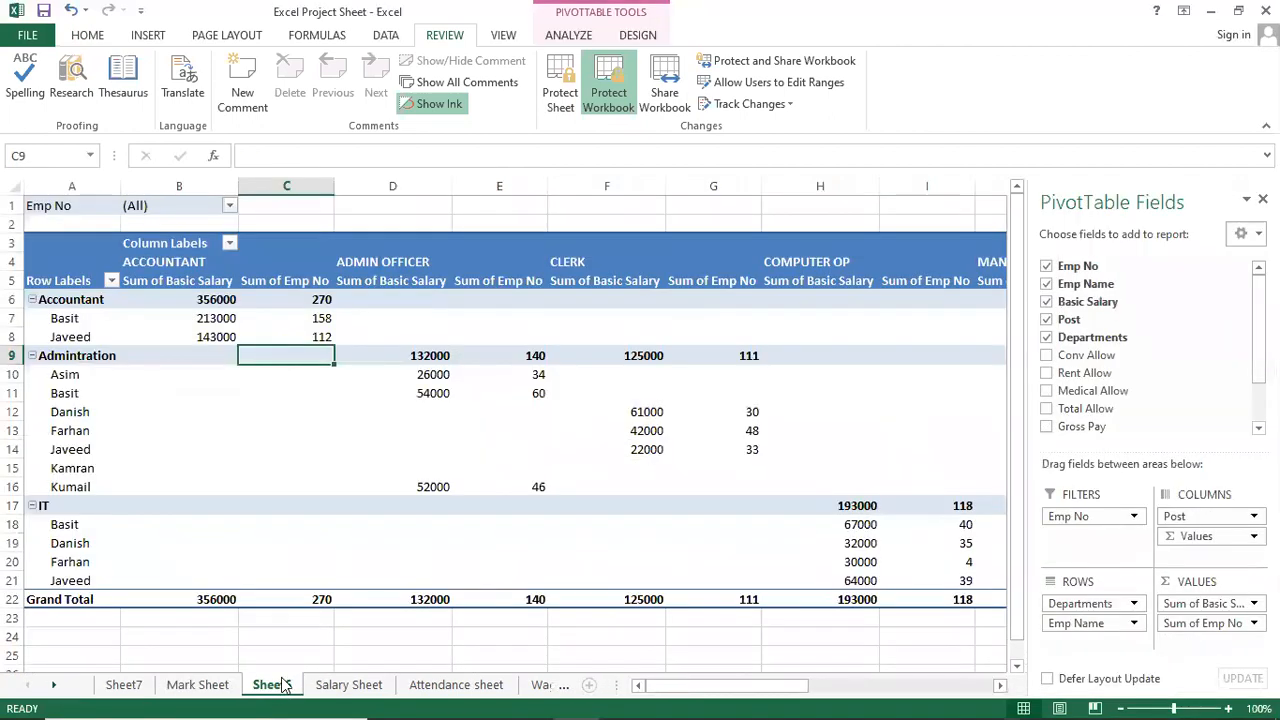
{"action": "right_click", "coordinate": [284, 687]}
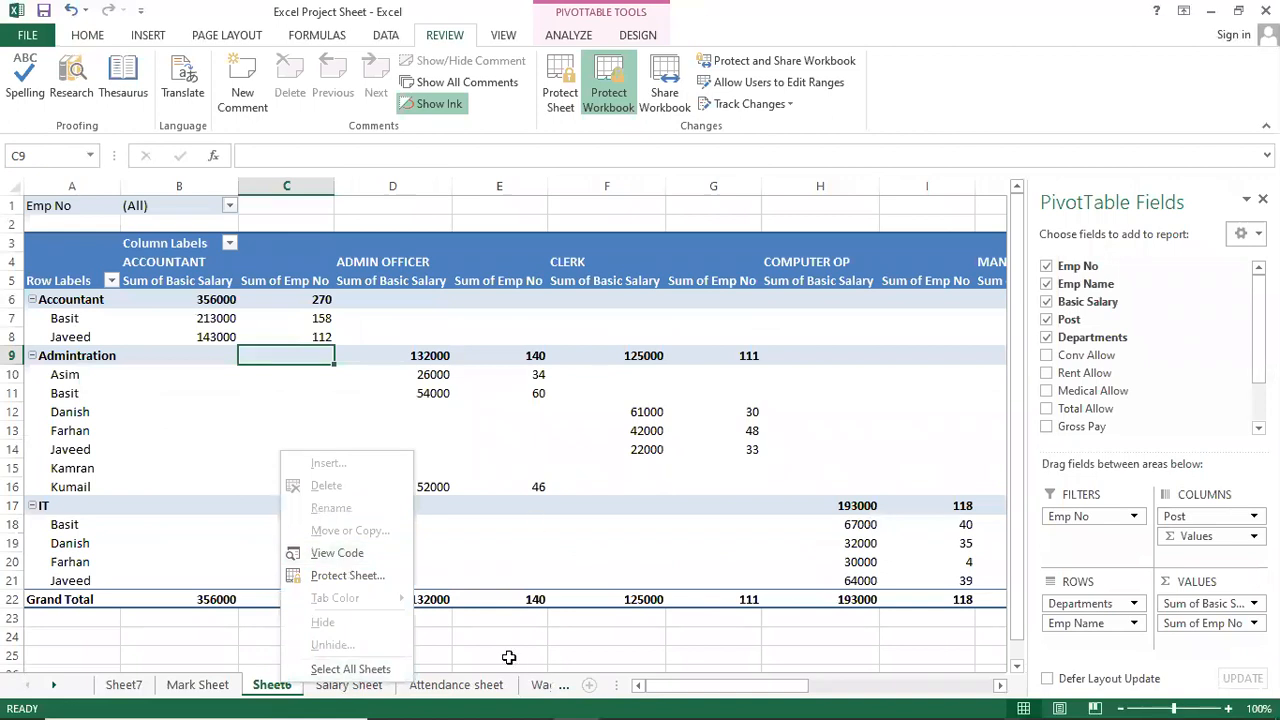
{"action": "key", "text": "Escape"}
{"action": "left_click", "coordinate": [444, 686]}
{"action": "right_click", "coordinate": [444, 686]}
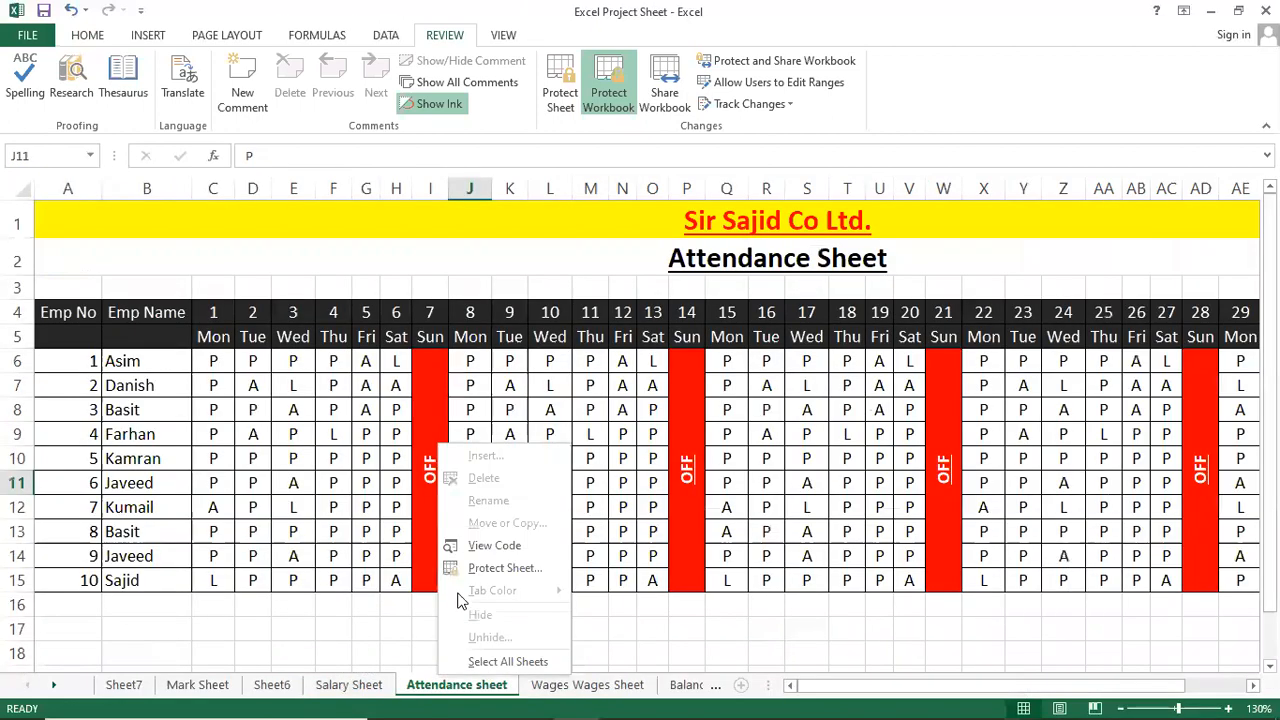
{"action": "left_click", "coordinate": [212, 690]}
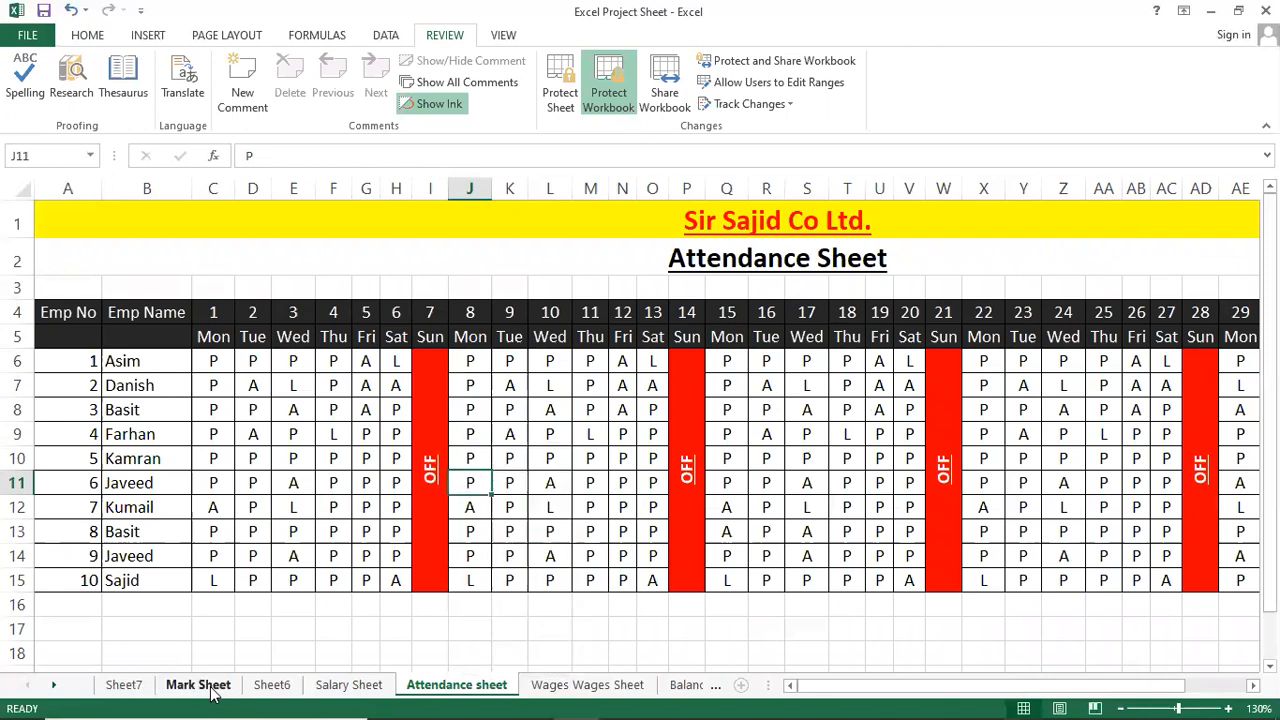
{"action": "left_click", "coordinate": [212, 686]}
Type test text into D9 and D13, undo it, and recheck the Mark Sheet tab menu.
{"action": "left_click", "coordinate": [304, 490]}
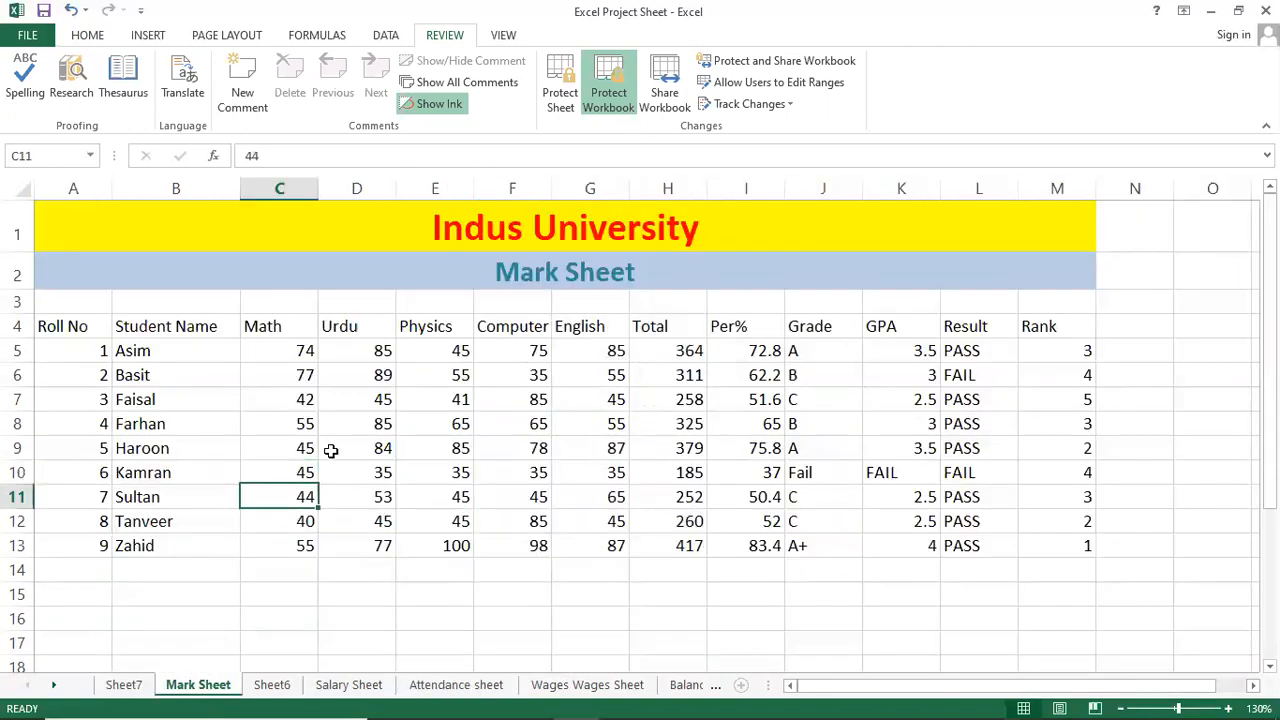
{"action": "left_click", "coordinate": [337, 449]}
{"action": "type", "text": "EEWRWE"}
{"action": "left_click", "coordinate": [337, 538]}
{"action": "type", "text": "ERWER"}
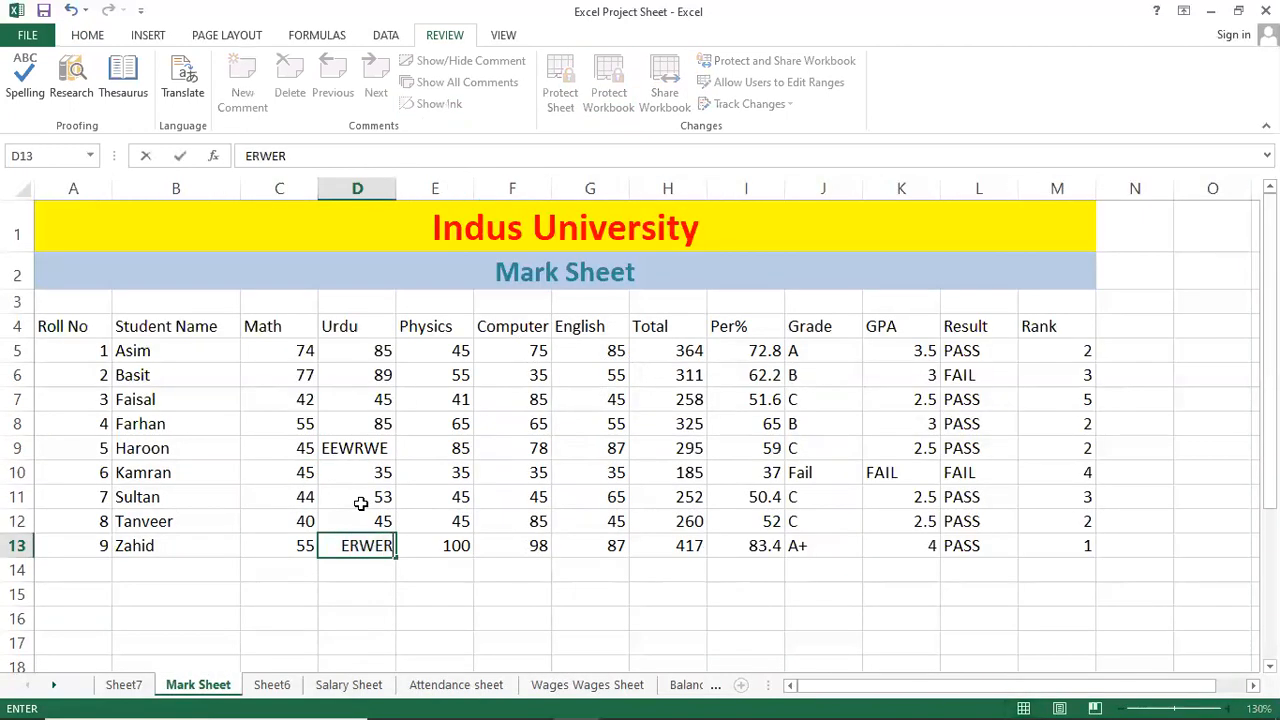
{"action": "left_click", "coordinate": [361, 503]}
{"action": "key", "text": "ctrl+z"}
{"action": "key", "text": "ctrl+z"}
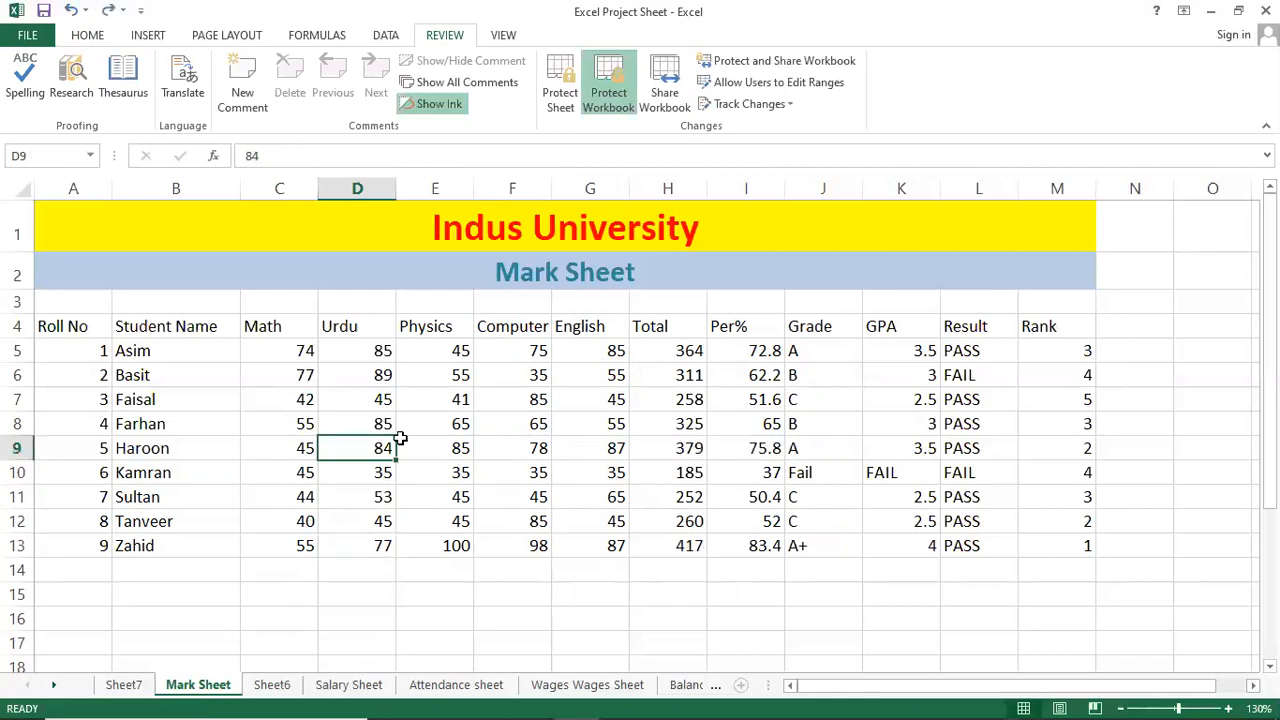
{"action": "key", "text": "Right"}
{"action": "left_click", "coordinate": [462, 420]}
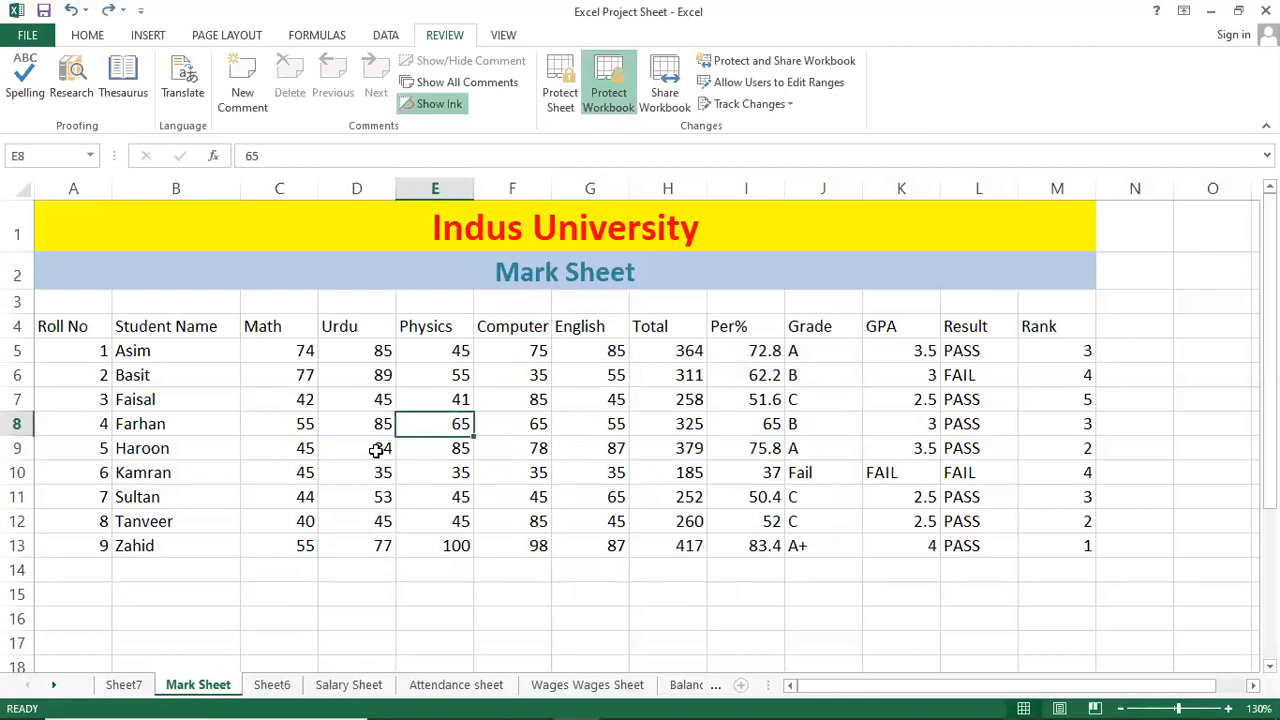
{"action": "left_click", "coordinate": [380, 449]}
{"action": "right_click", "coordinate": [198, 685]}
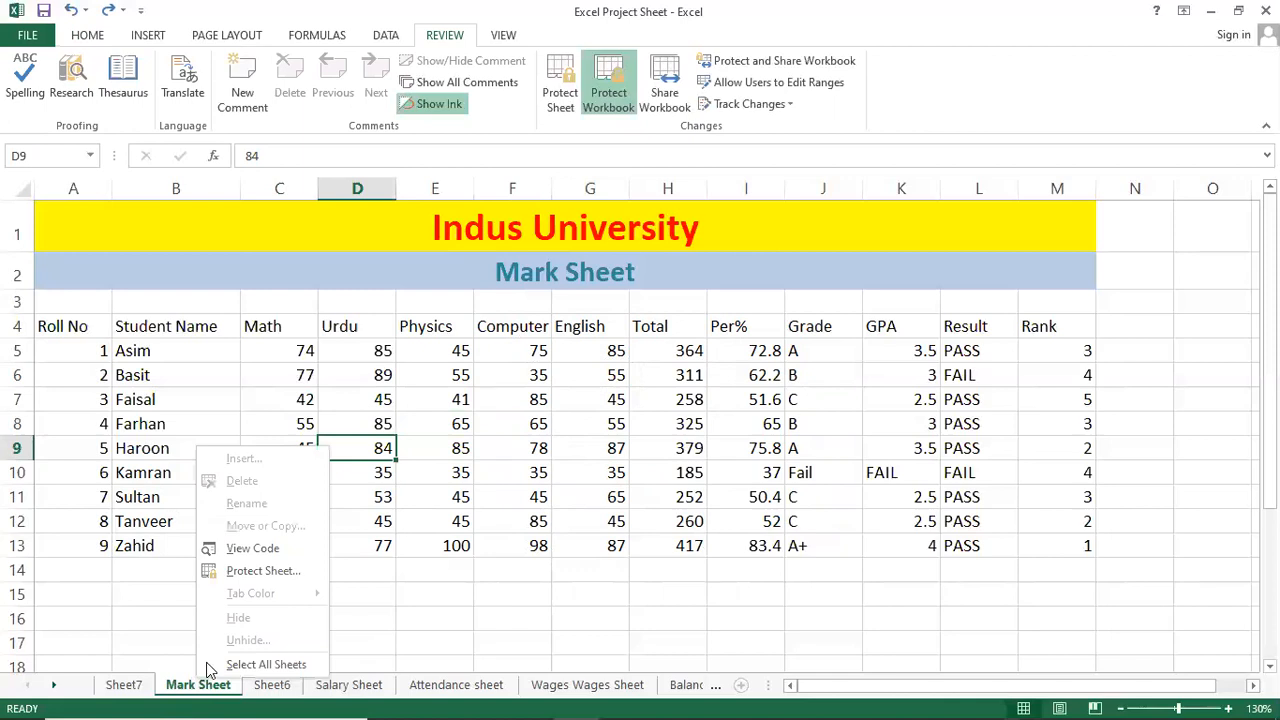
{"action": "left_click", "coordinate": [460, 378]}
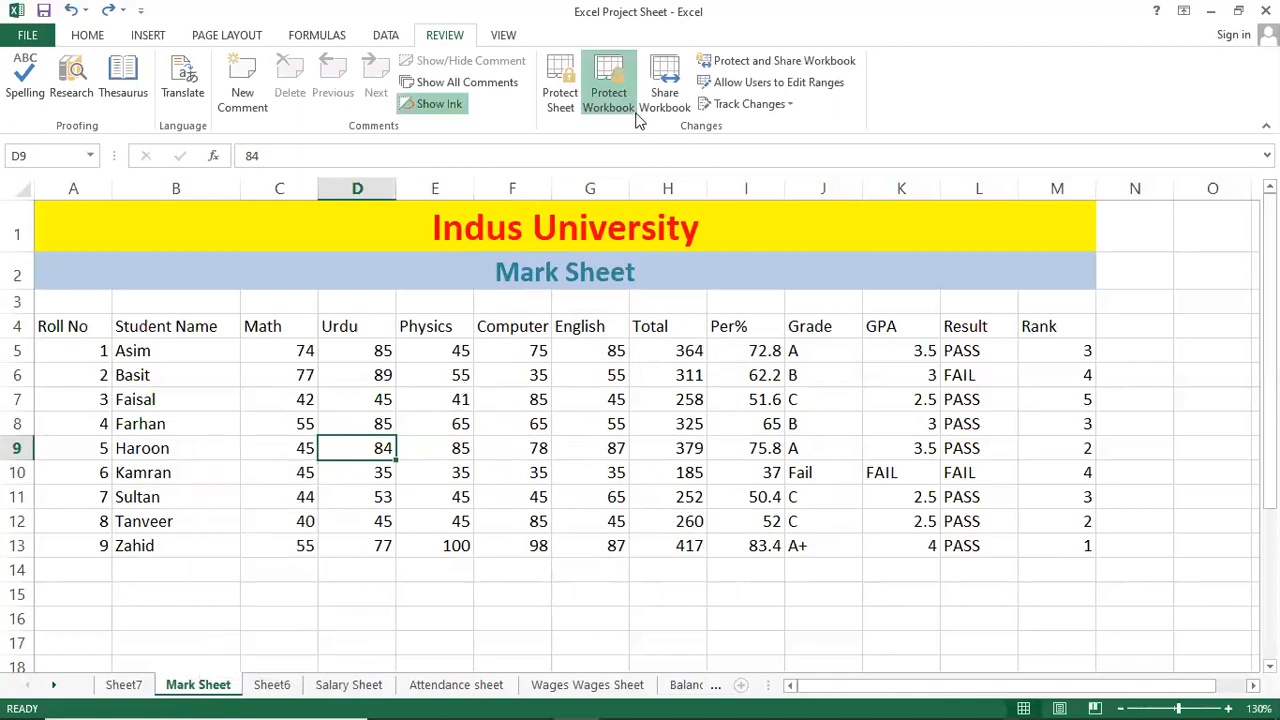
{"action": "left_click", "coordinate": [612, 104]}
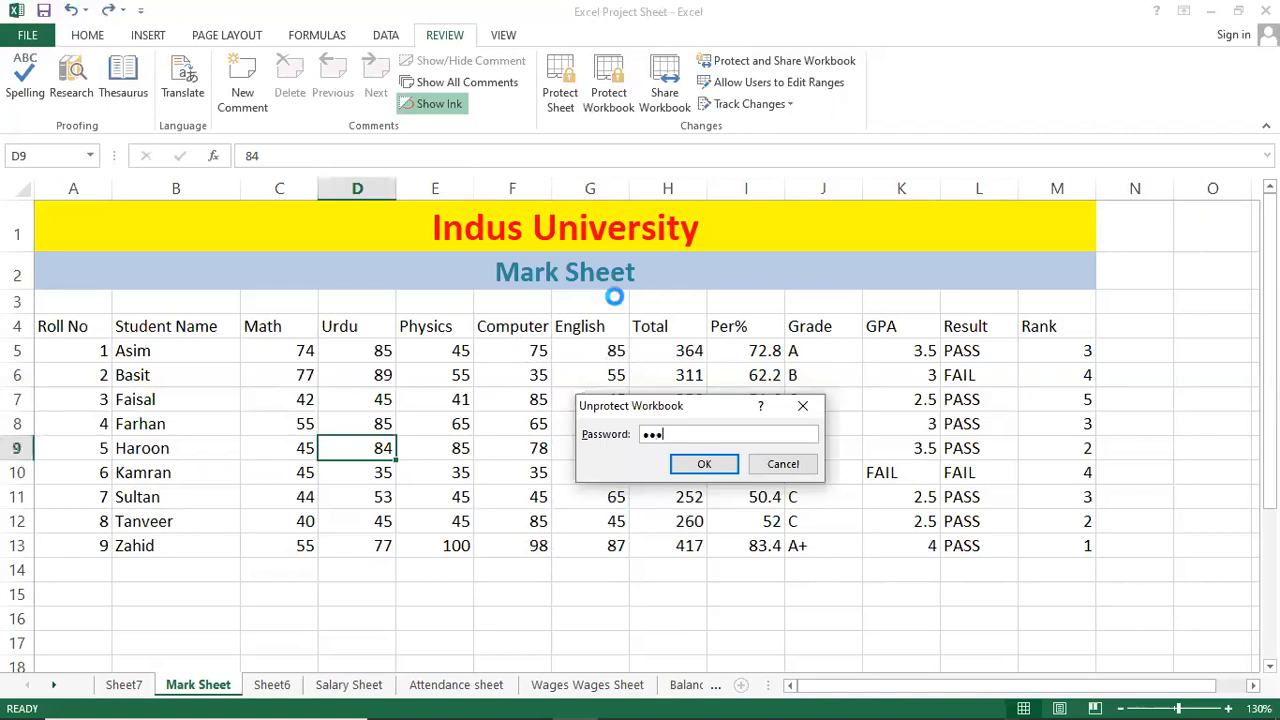
Remove workbook structure protection with the password and confirm sheet operations are available again.
{"action": "key", "text": "Return"}
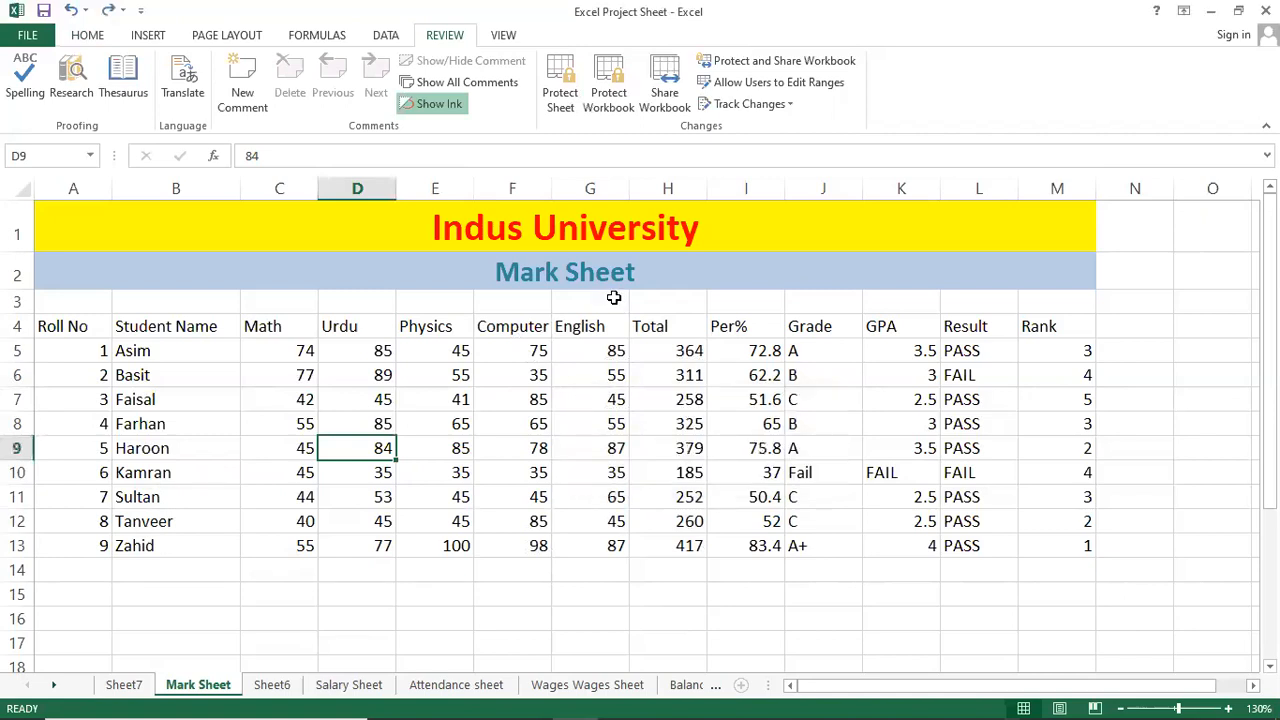
{"action": "right_click", "coordinate": [218, 684]}
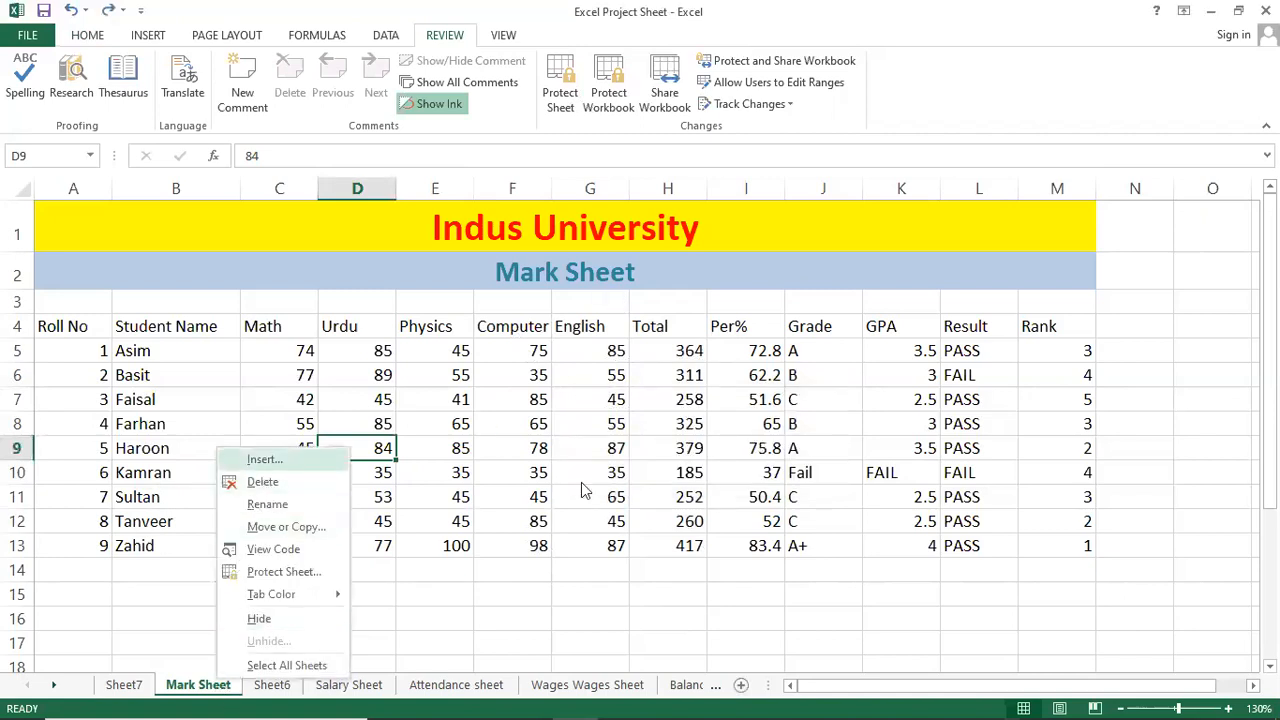
{"action": "key", "text": "Escape"}
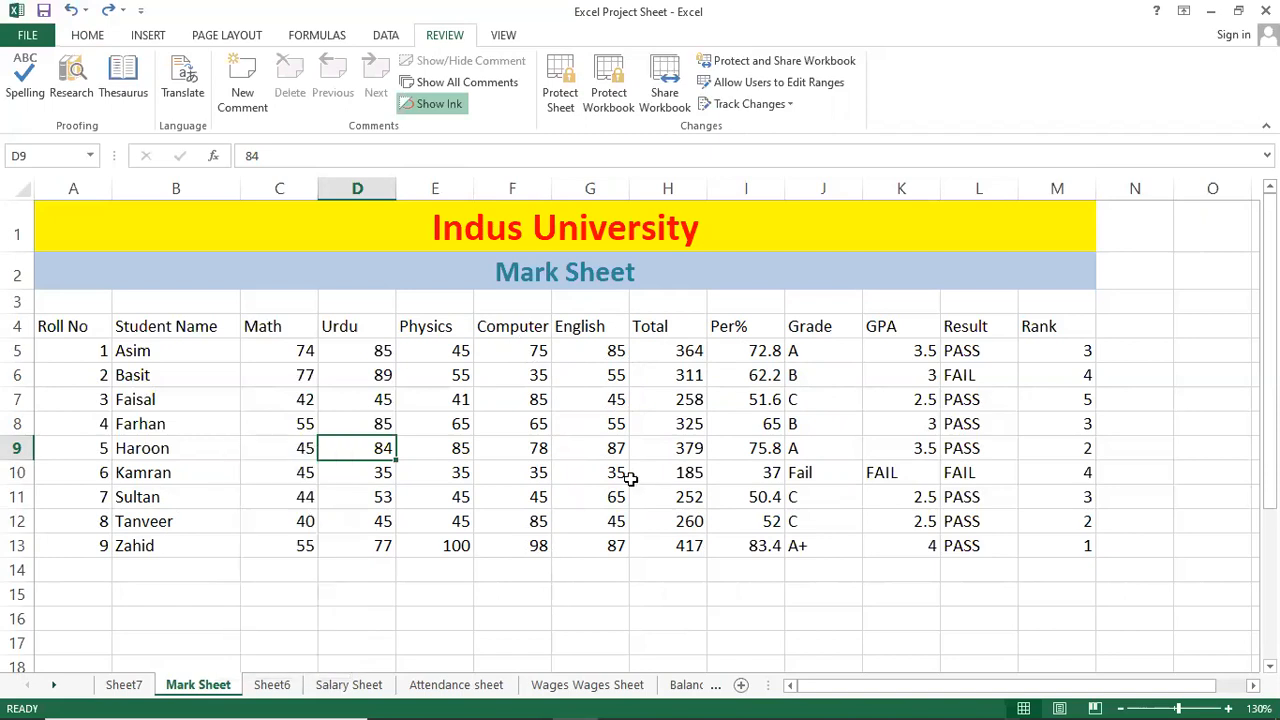
{"action": "left_click", "coordinate": [295, 372]}
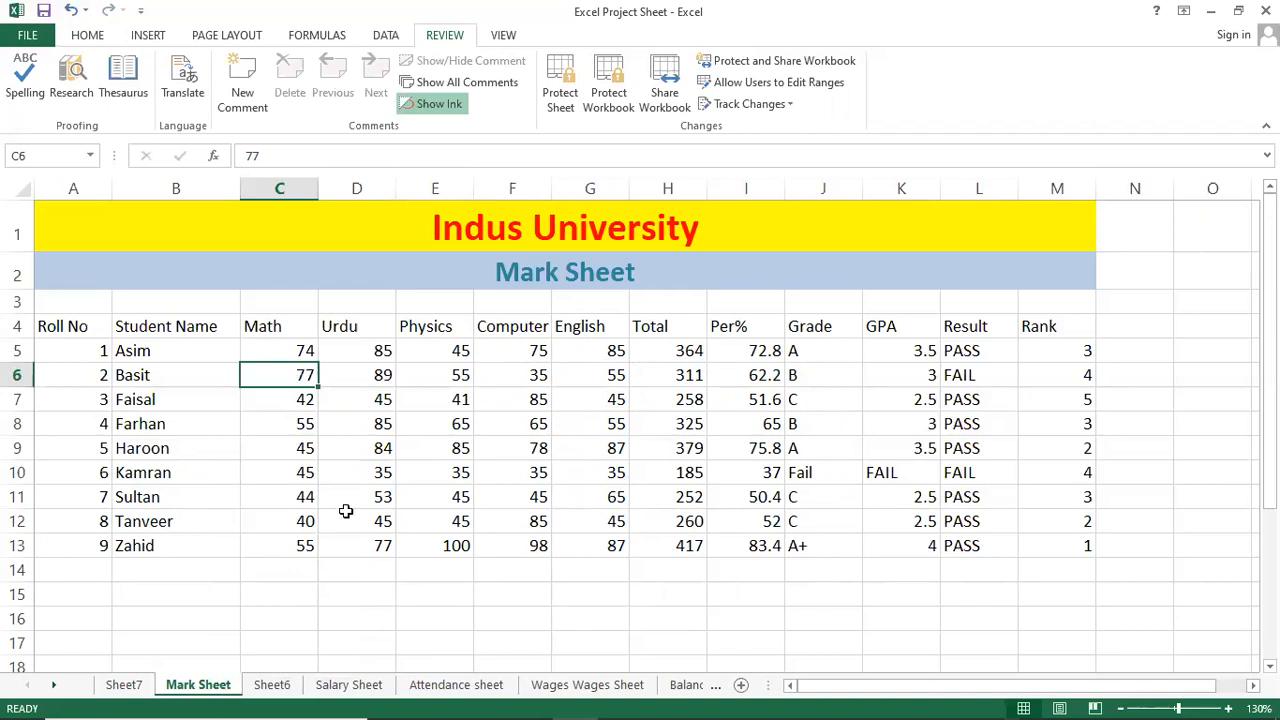
{"action": "left_click", "coordinate": [358, 465]}
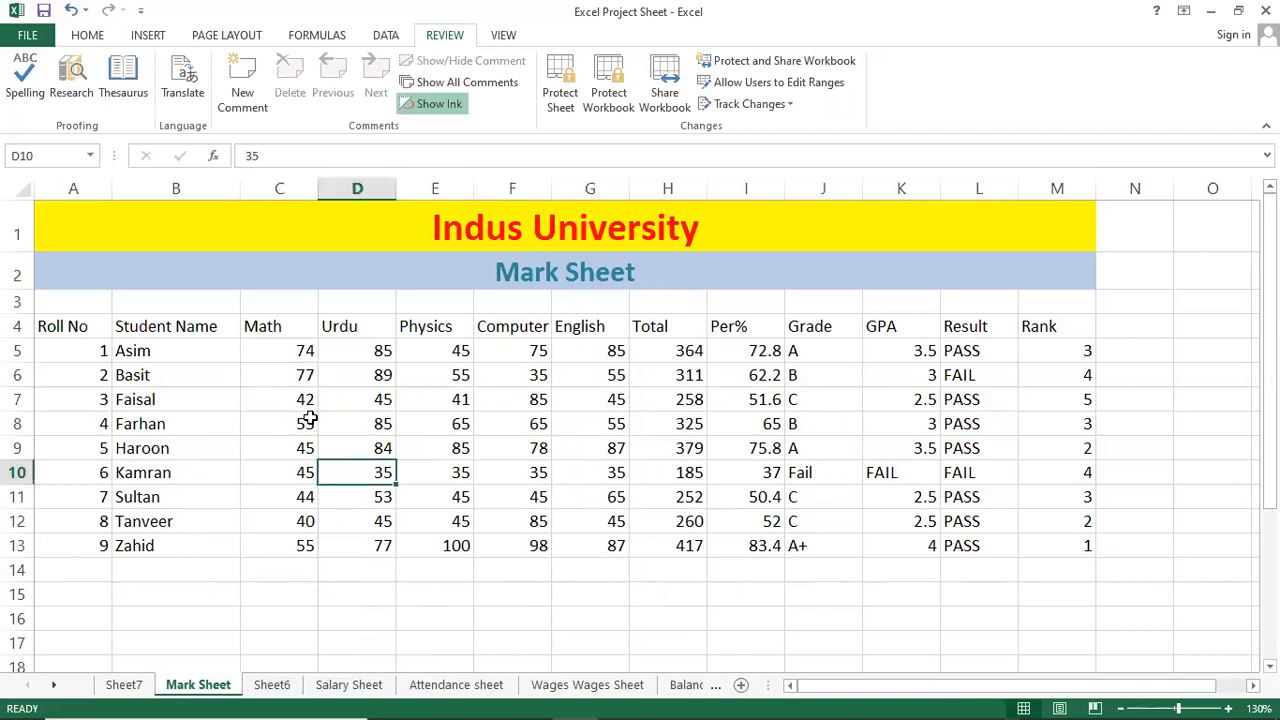
Encrypt the workbook via File > Info > Protect Workbook > Encrypt with Password, confirming the password.
{"action": "left_click", "coordinate": [24, 36]}
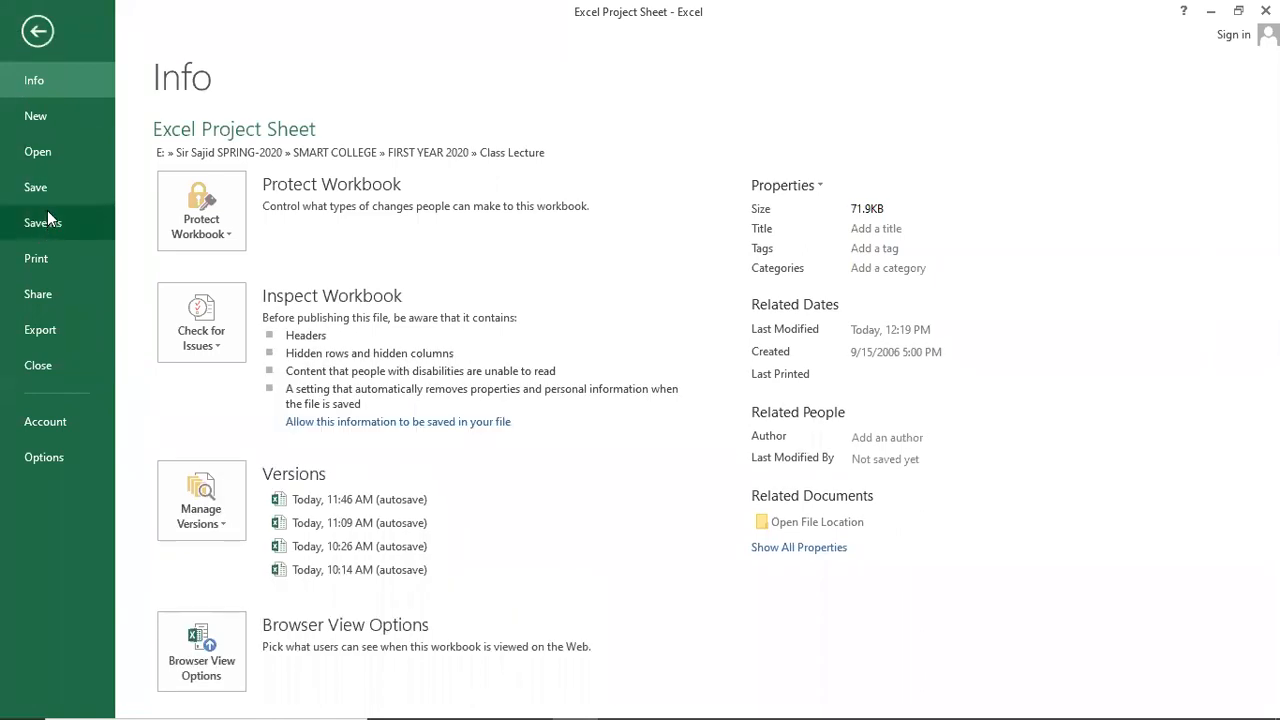
{"action": "left_click", "coordinate": [195, 210]}
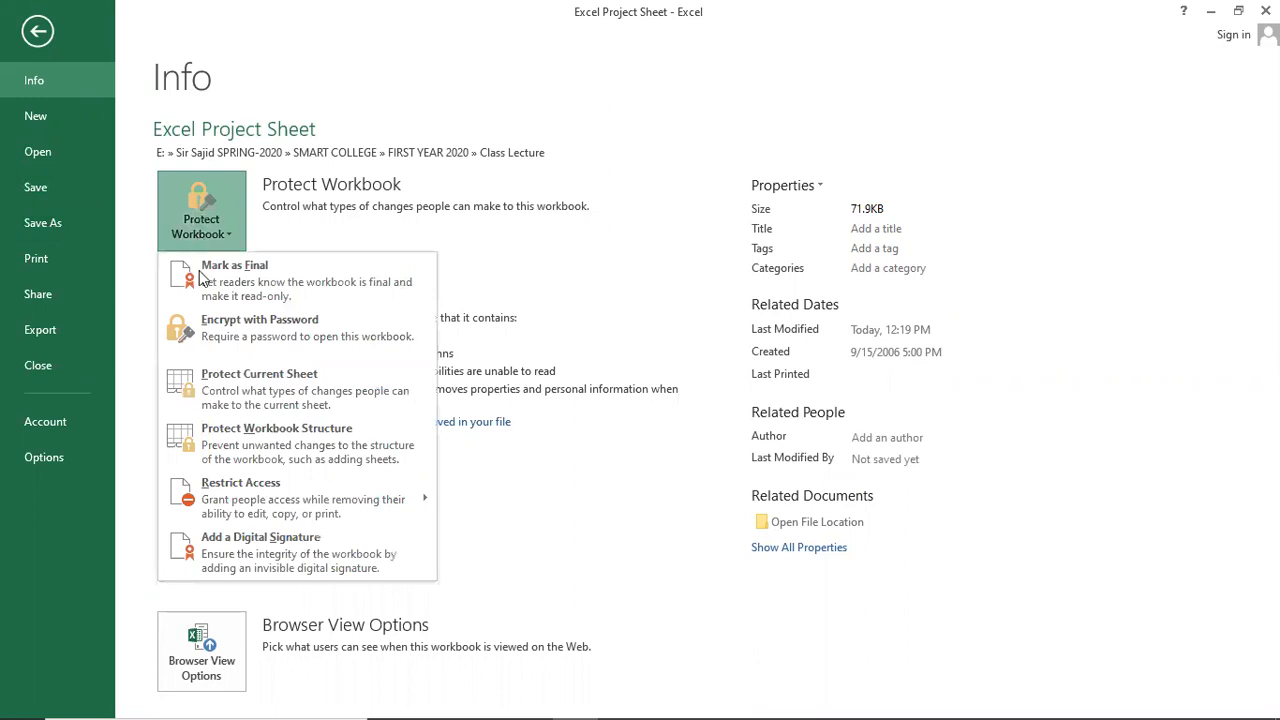
{"action": "left_click", "coordinate": [291, 332]}
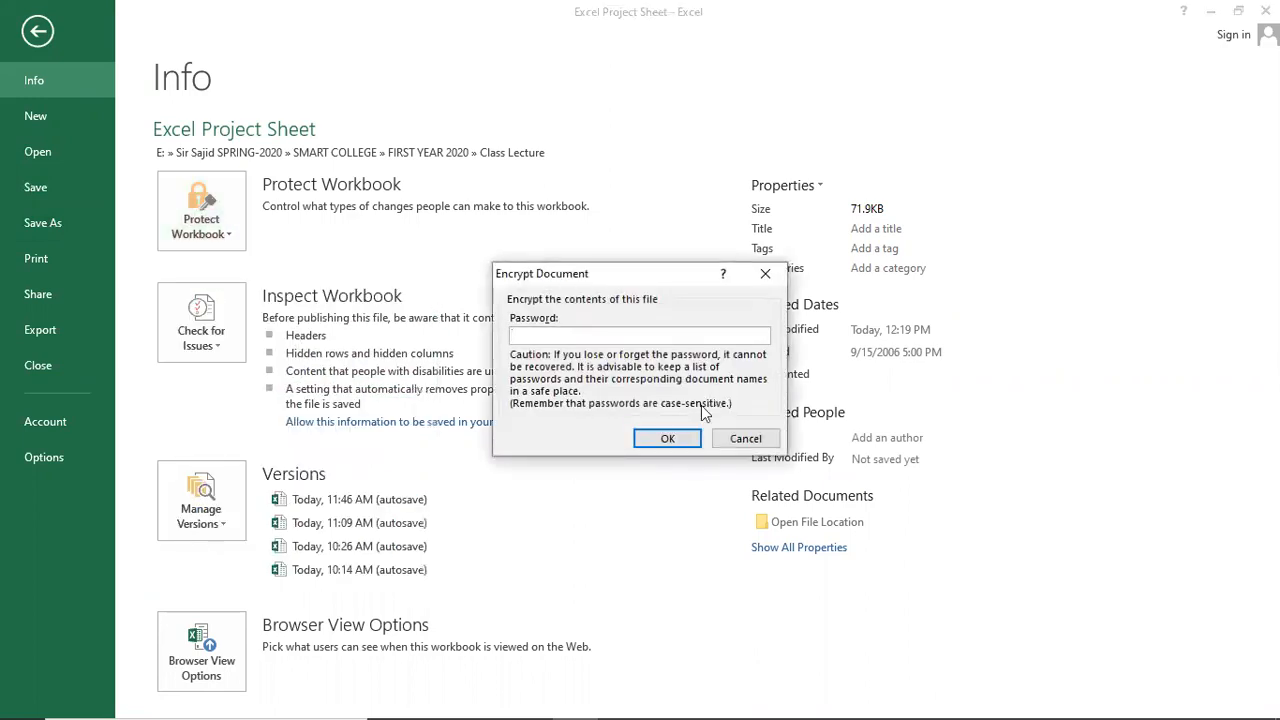
{"action": "left_click", "coordinate": [667, 438]}
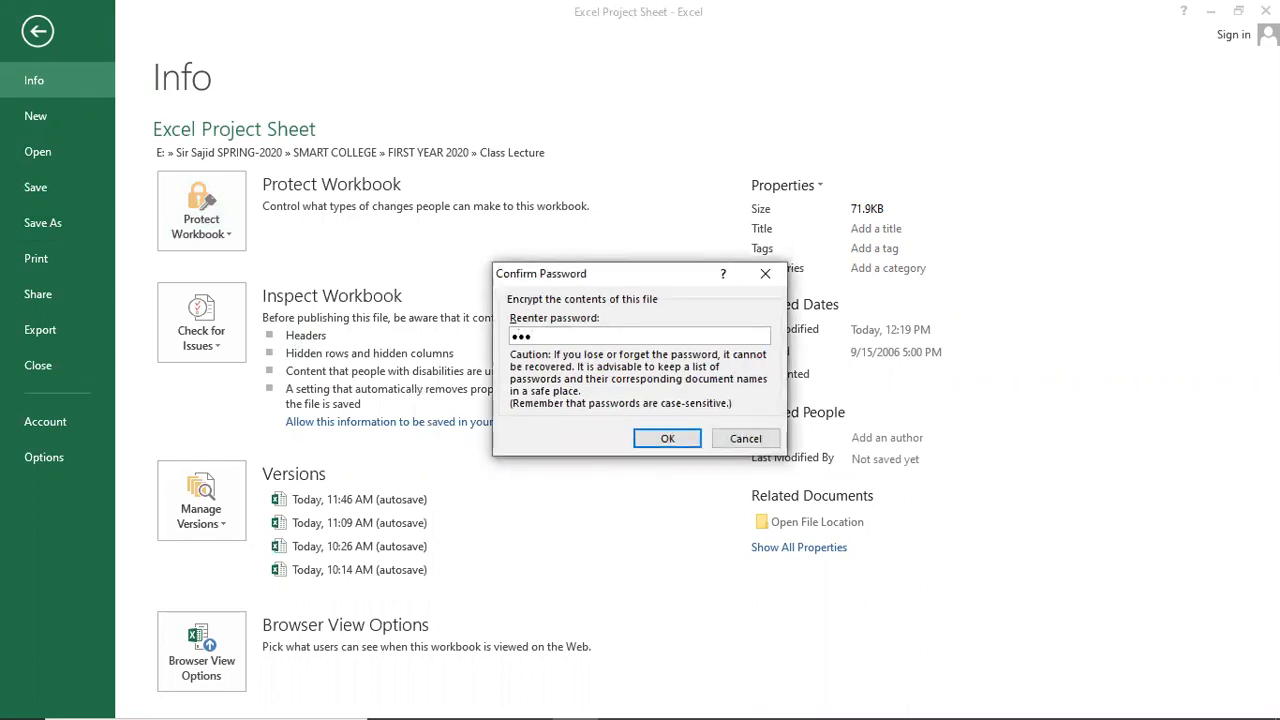
{"action": "key", "text": "Return"}
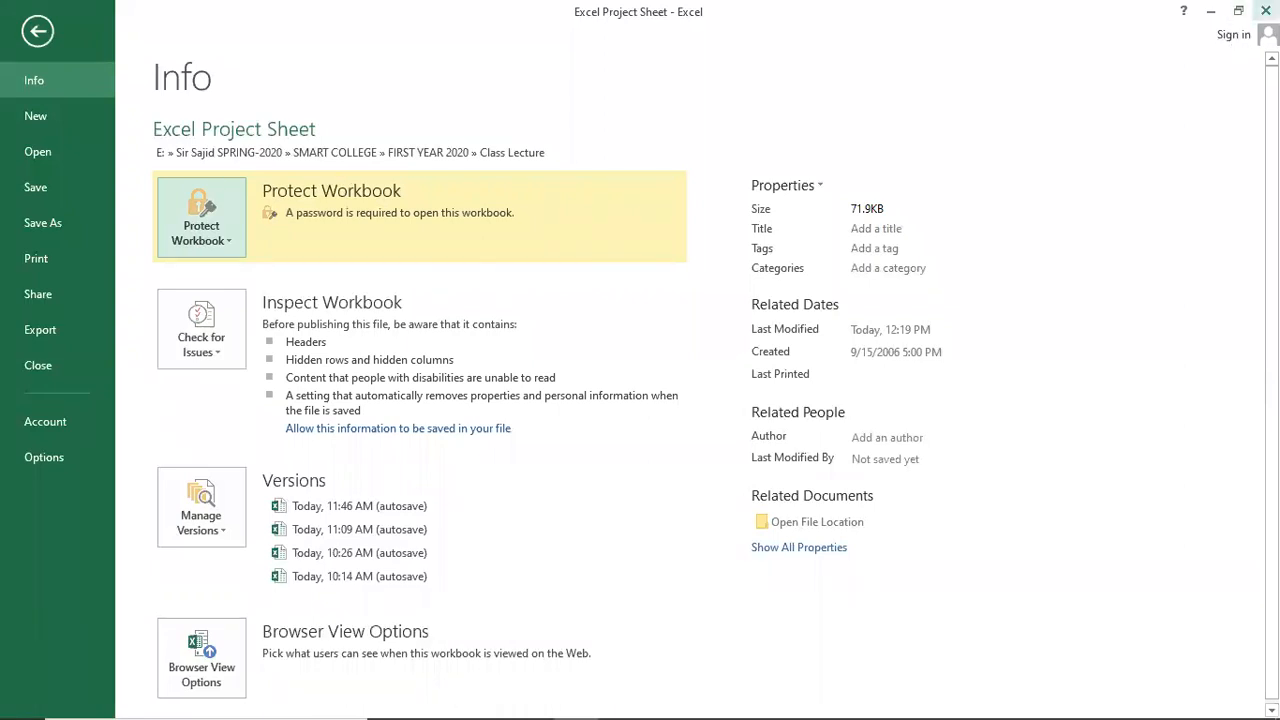
{"action": "left_click", "coordinate": [35, 187]}
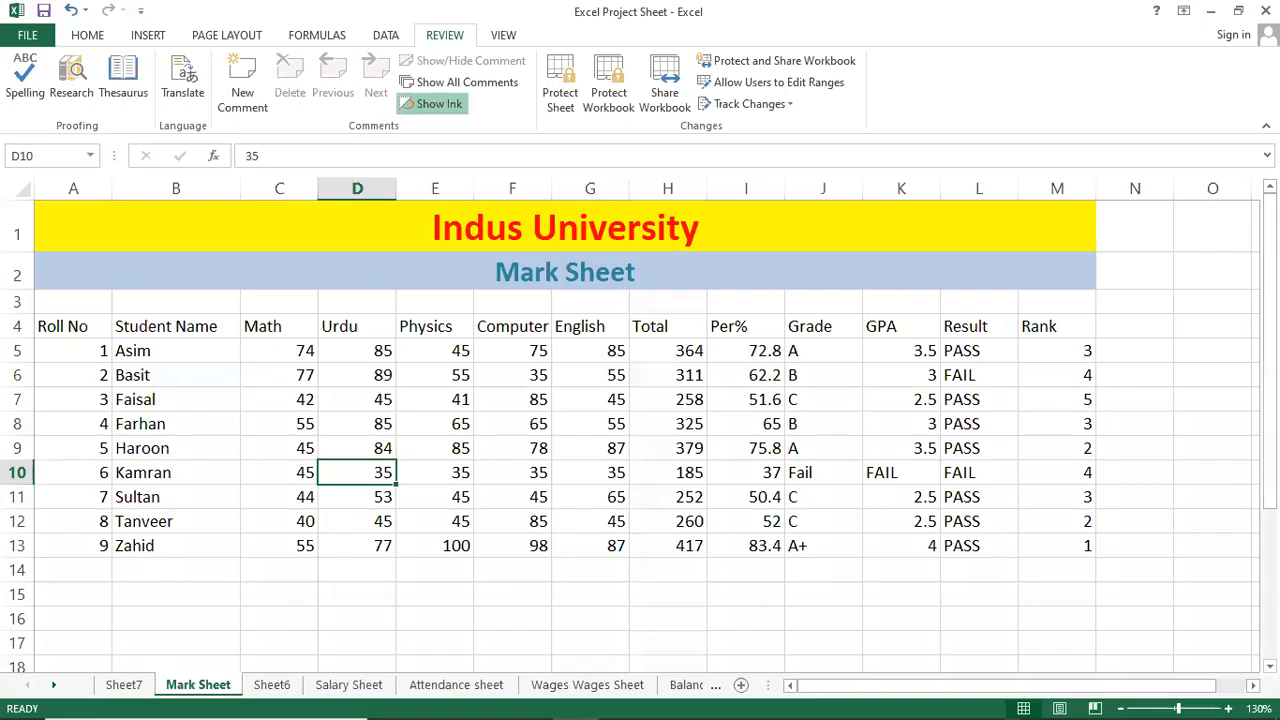
Close Excel and open Excel Project Sheet from the Class Lecture folder in File Explorer.
{"action": "left_click", "coordinate": [1266, 11]}
{"action": "mouse_move", "coordinate": [443, 699]}
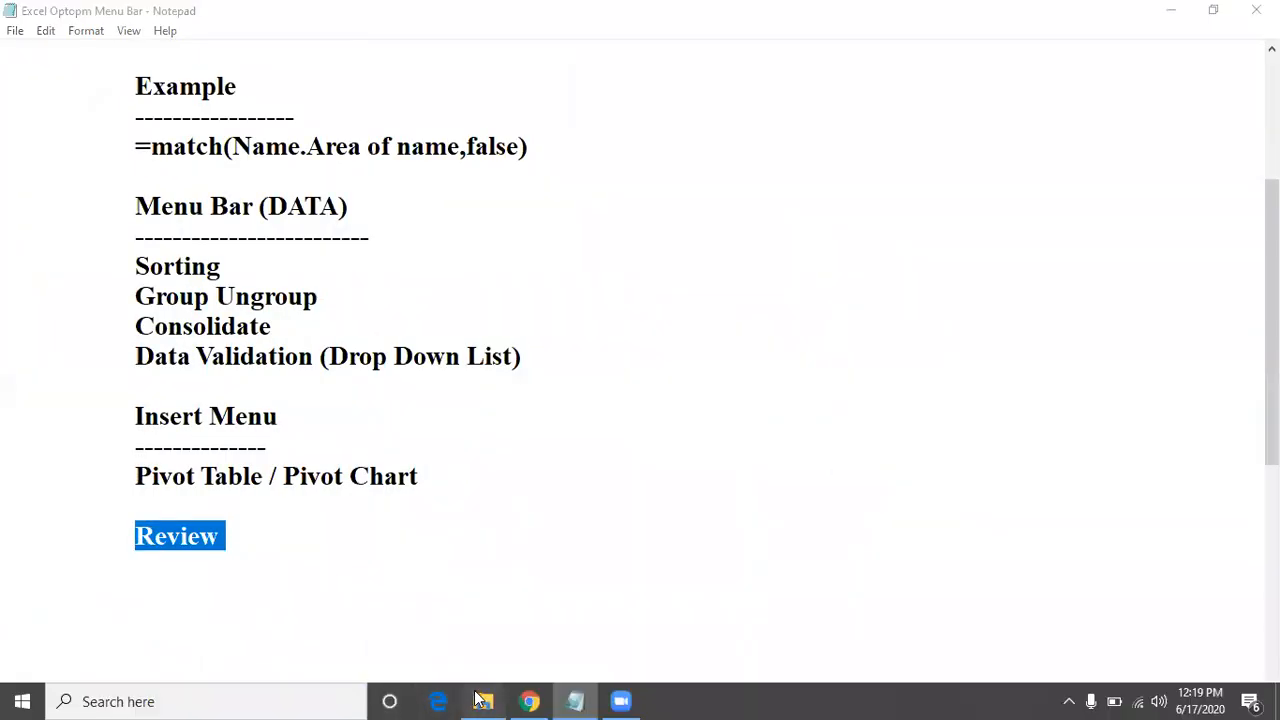
{"action": "left_click", "coordinate": [483, 701]}
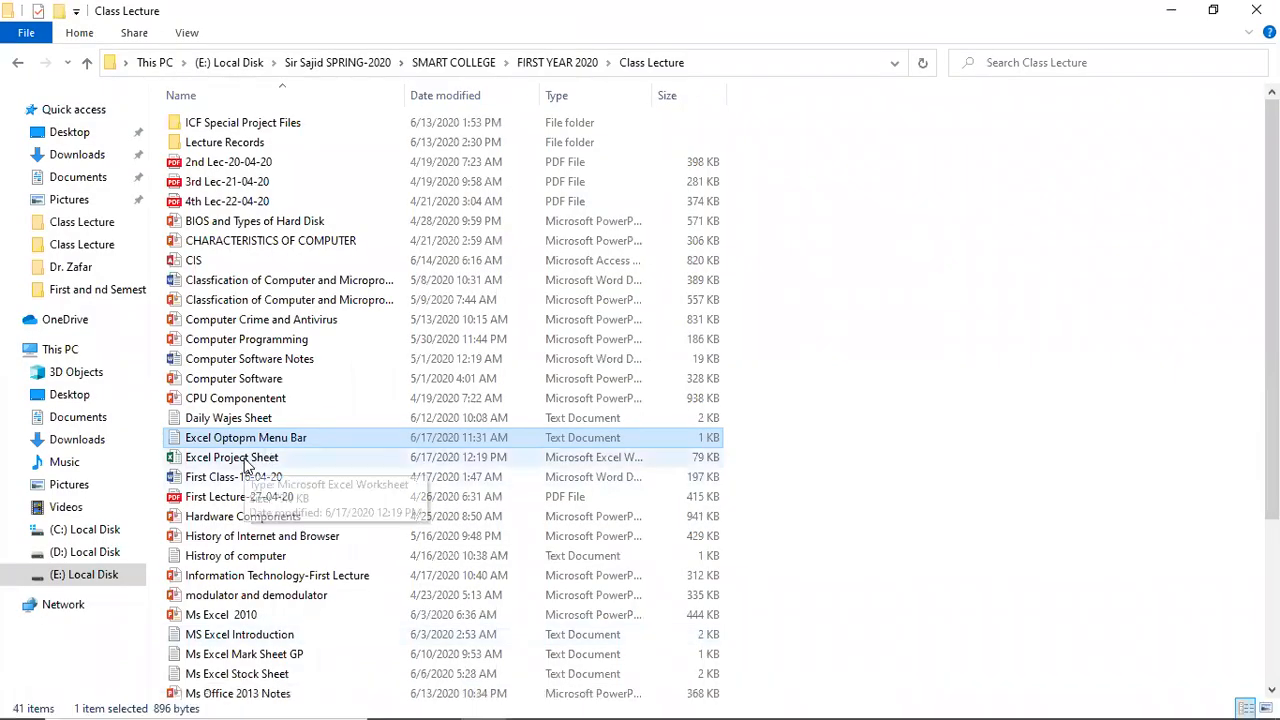
{"action": "double_click", "coordinate": [250, 458]}
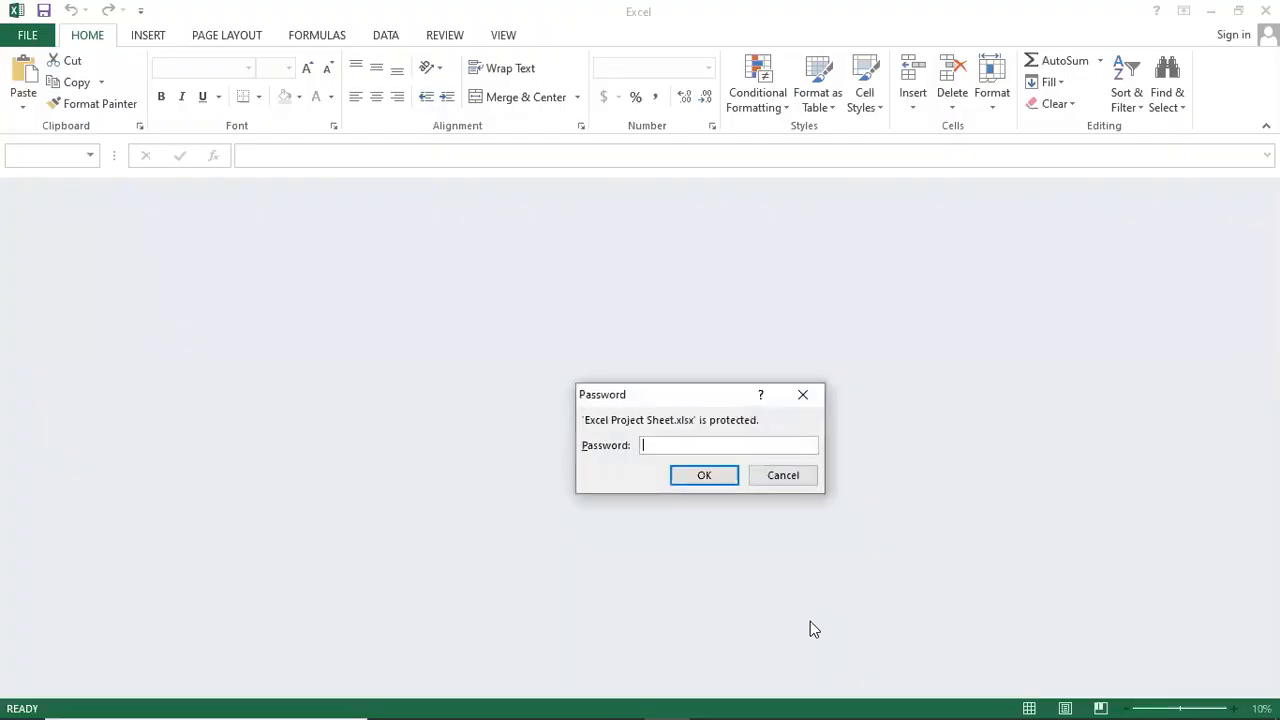
Enter an incorrect password at the open prompt for Excel Project Sheet.xlsx.
{"action": "type", "text": "12345"}
{"action": "key", "text": "Return"}
{"action": "key", "text": "Return"}
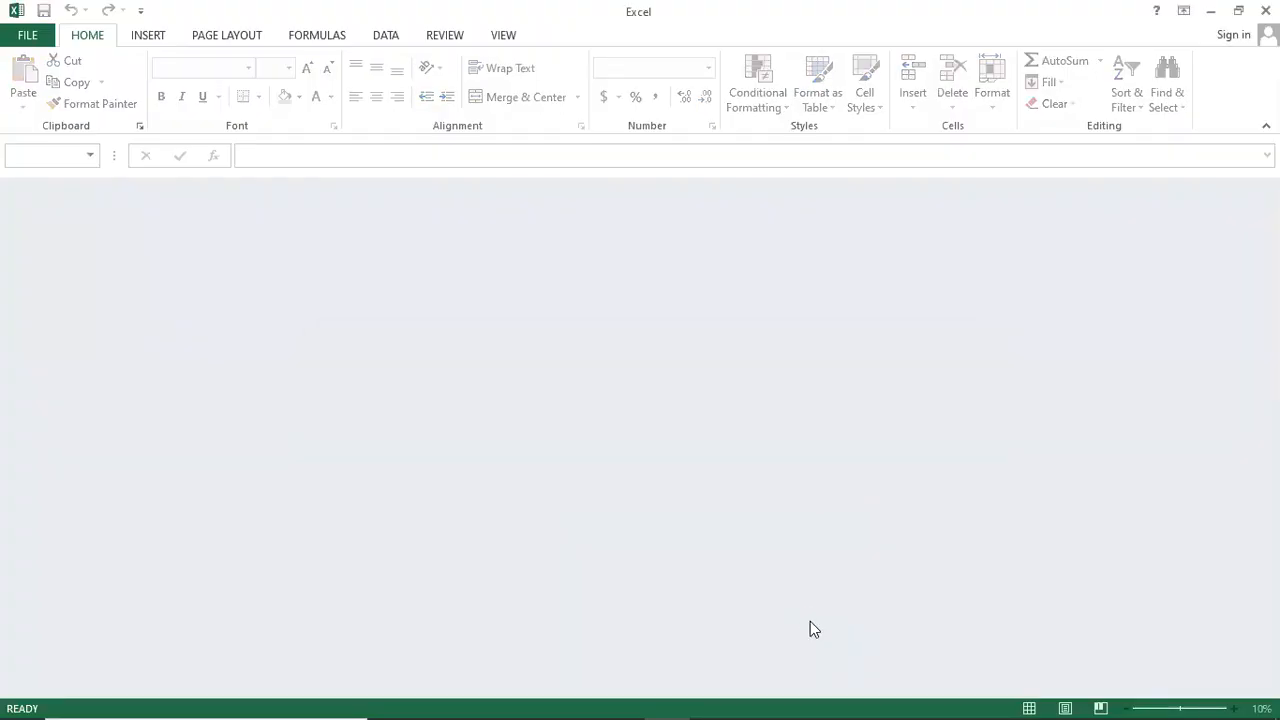
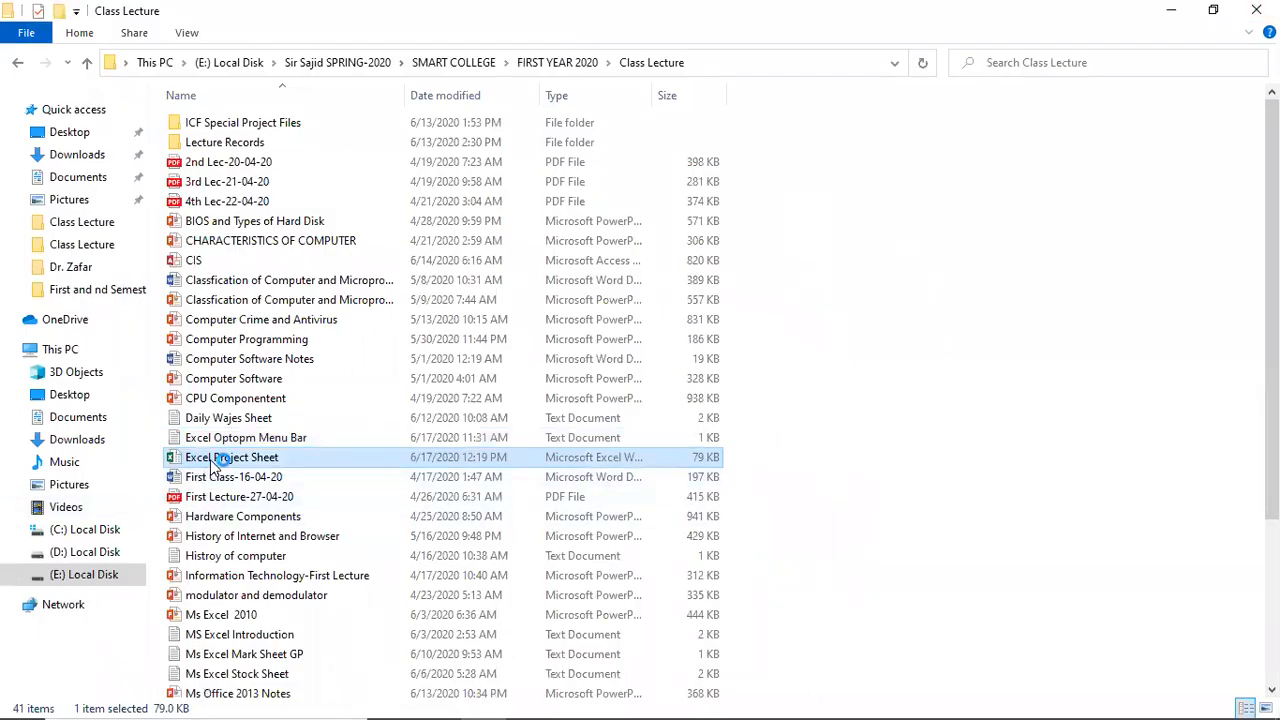
Open Excel Project Sheet from File Explorer with its password and view its Info page.
{"action": "double_click", "coordinate": [230, 457]}
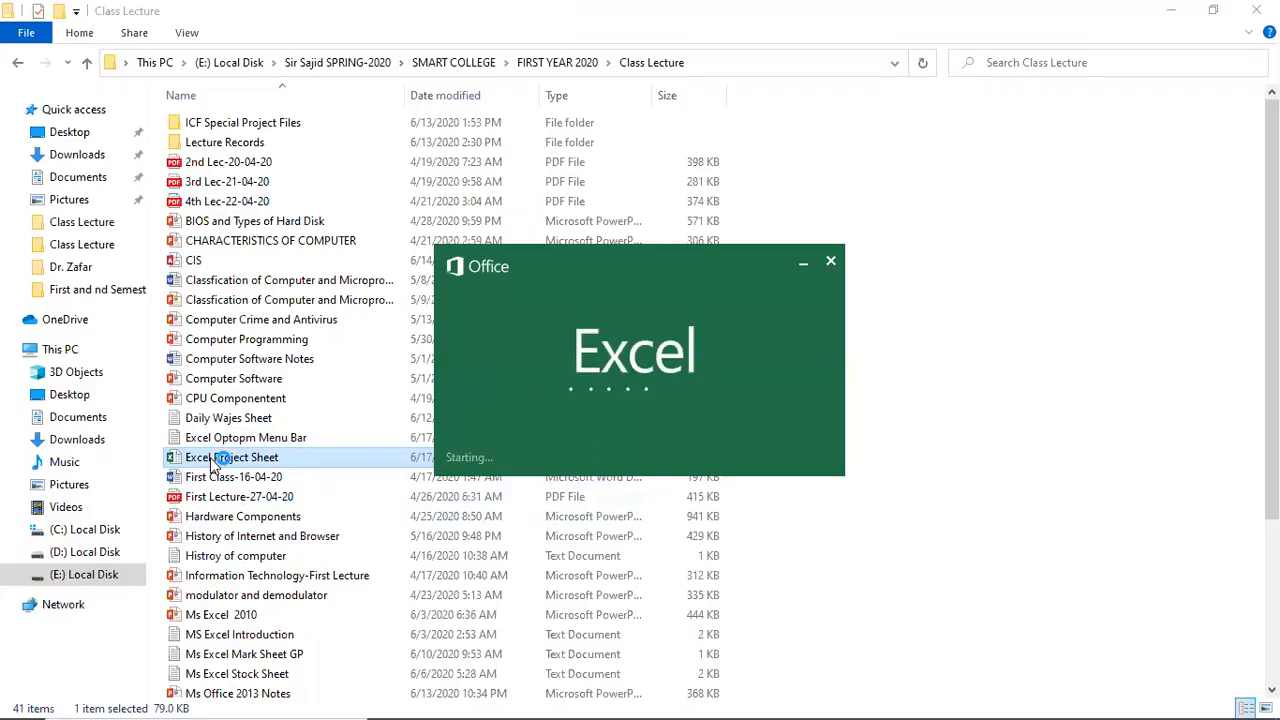
{"action": "type", "text": "1"}
{"action": "key", "text": "Return"}
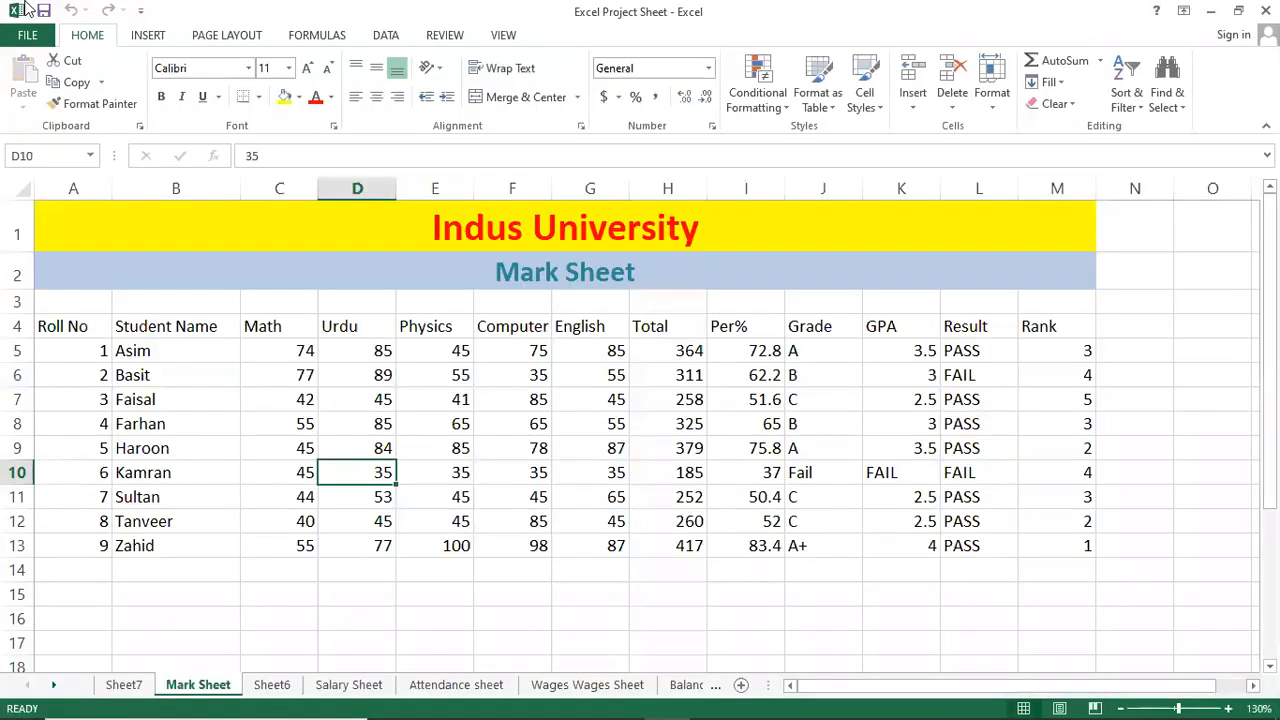
{"action": "left_click", "coordinate": [39, 34]}
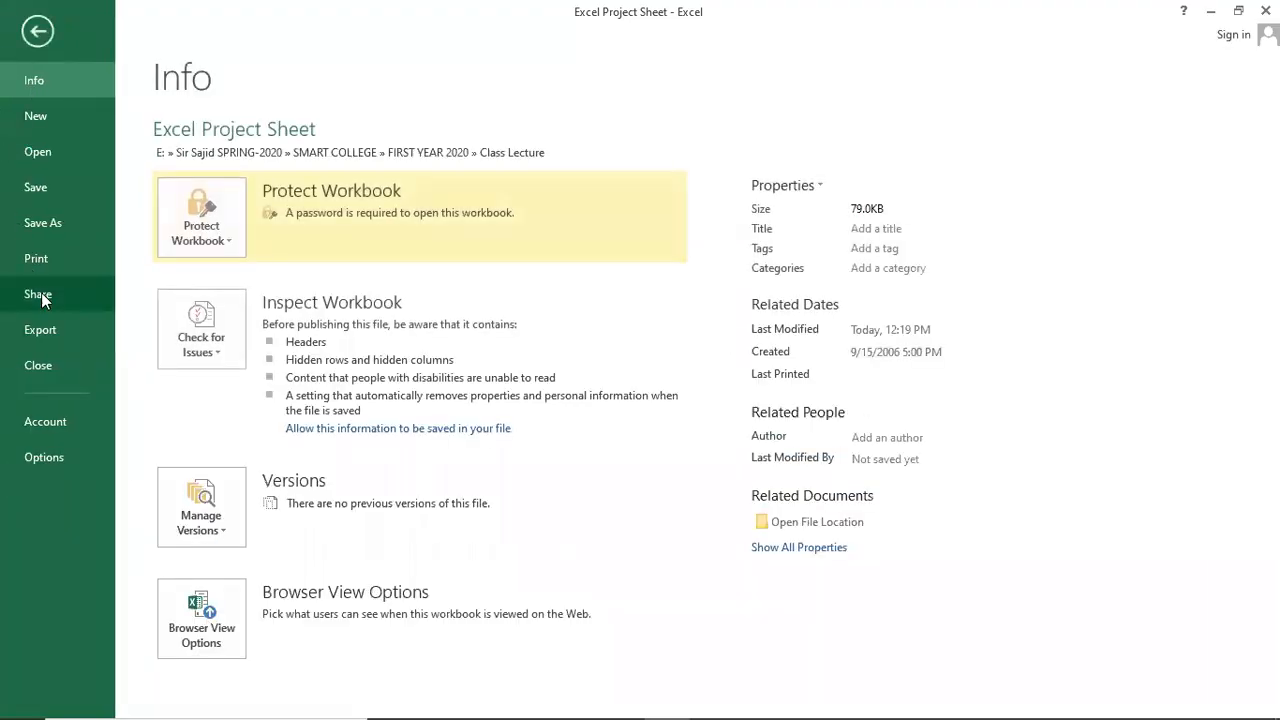
Clear the workbook's open password under Protect Workbook > Encrypt with Password.
{"action": "left_click", "coordinate": [203, 234]}
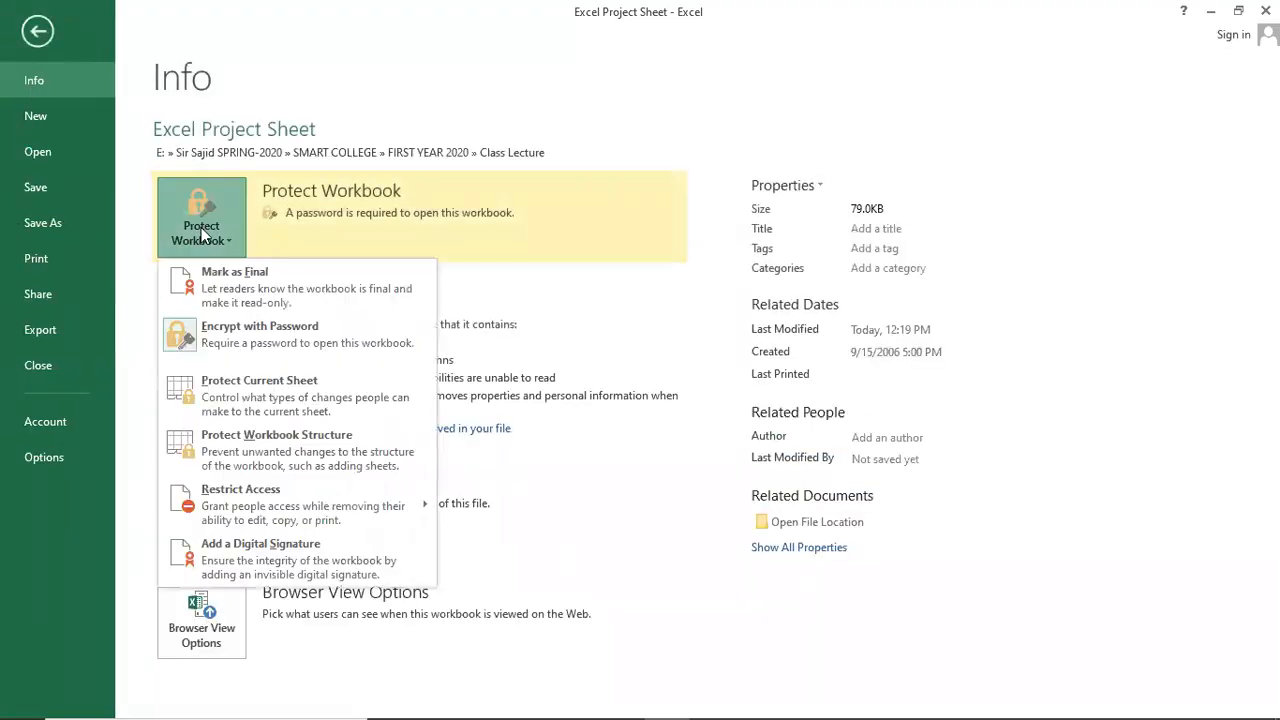
{"action": "left_click", "coordinate": [272, 341]}
{"action": "left_click_drag", "start_coordinate": [553, 333], "coordinate": [432, 340]}
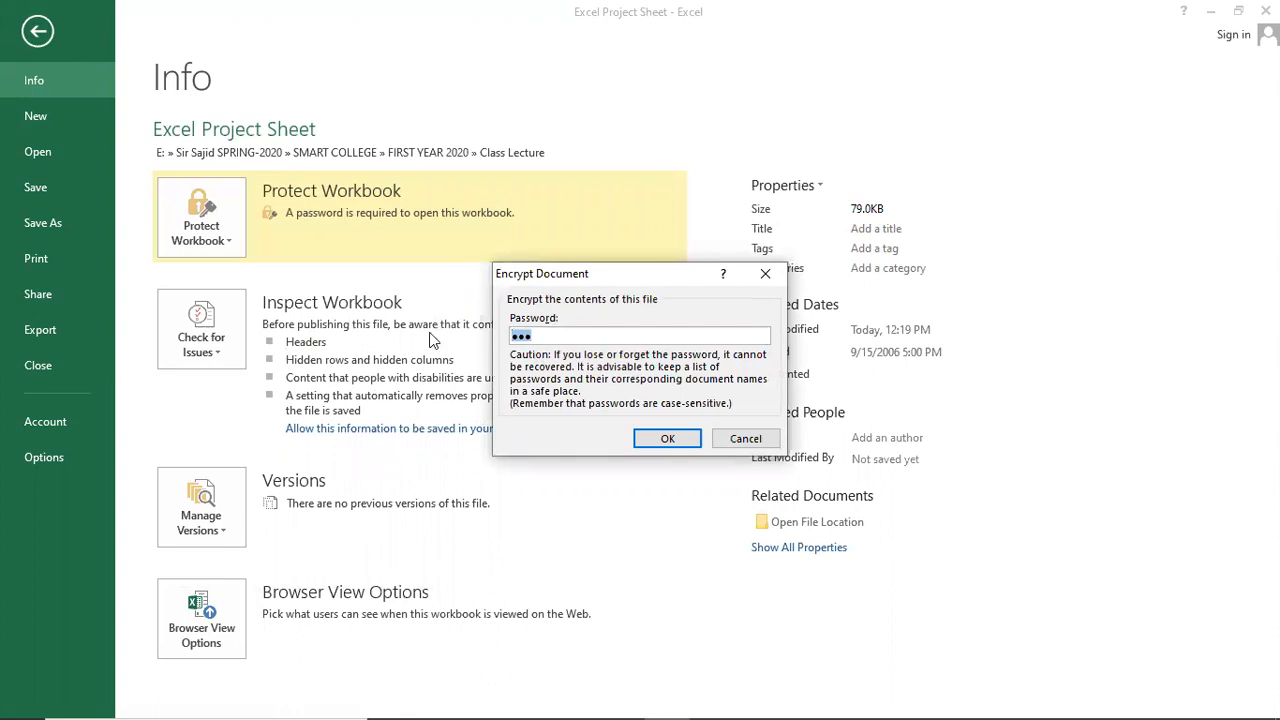
{"action": "key", "text": "BackSpace"}
{"action": "left_click", "coordinate": [684, 438]}
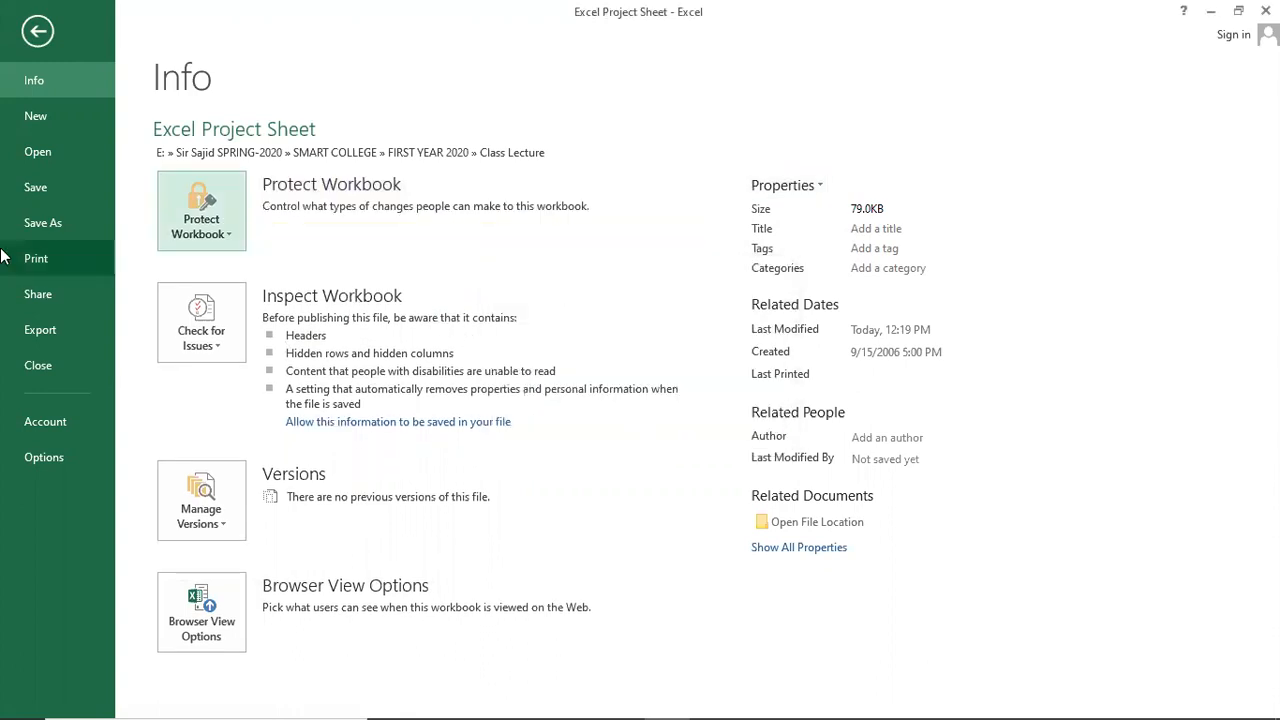
Save and close Excel Project Sheet, then reopen it without a password prompt.
{"action": "left_click", "coordinate": [34, 190]}
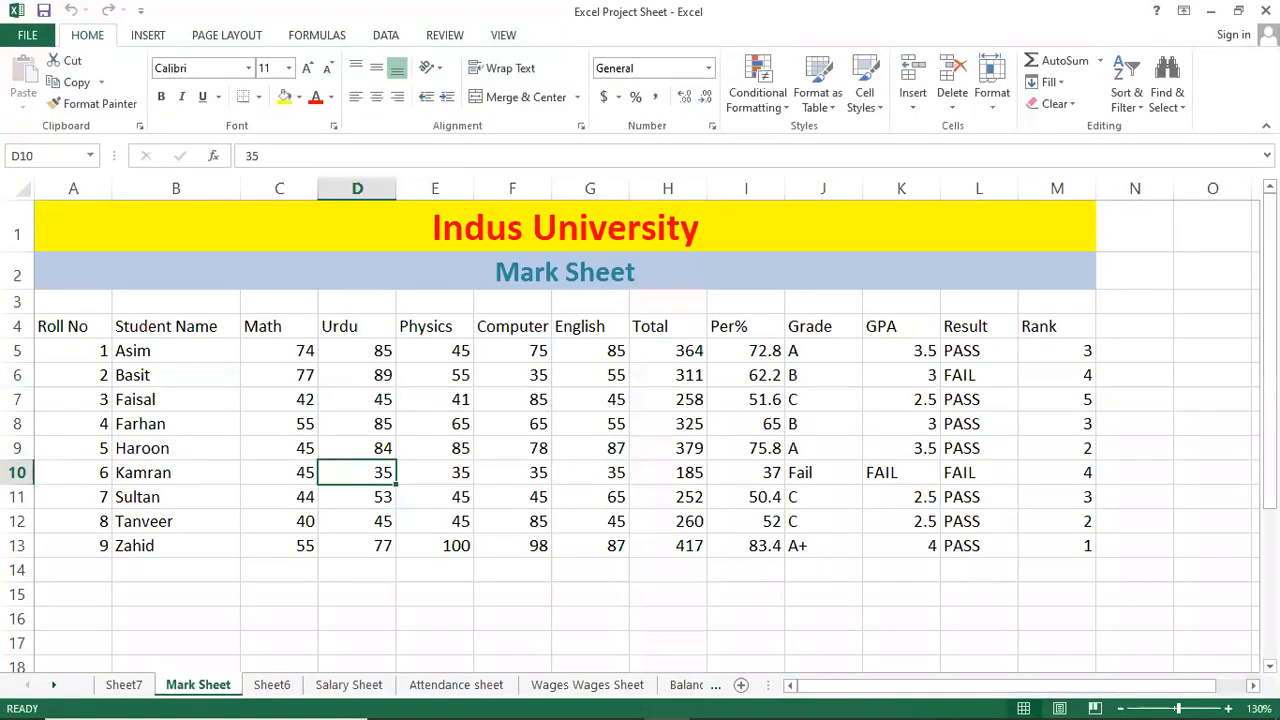
{"action": "left_click", "coordinate": [1266, 11]}
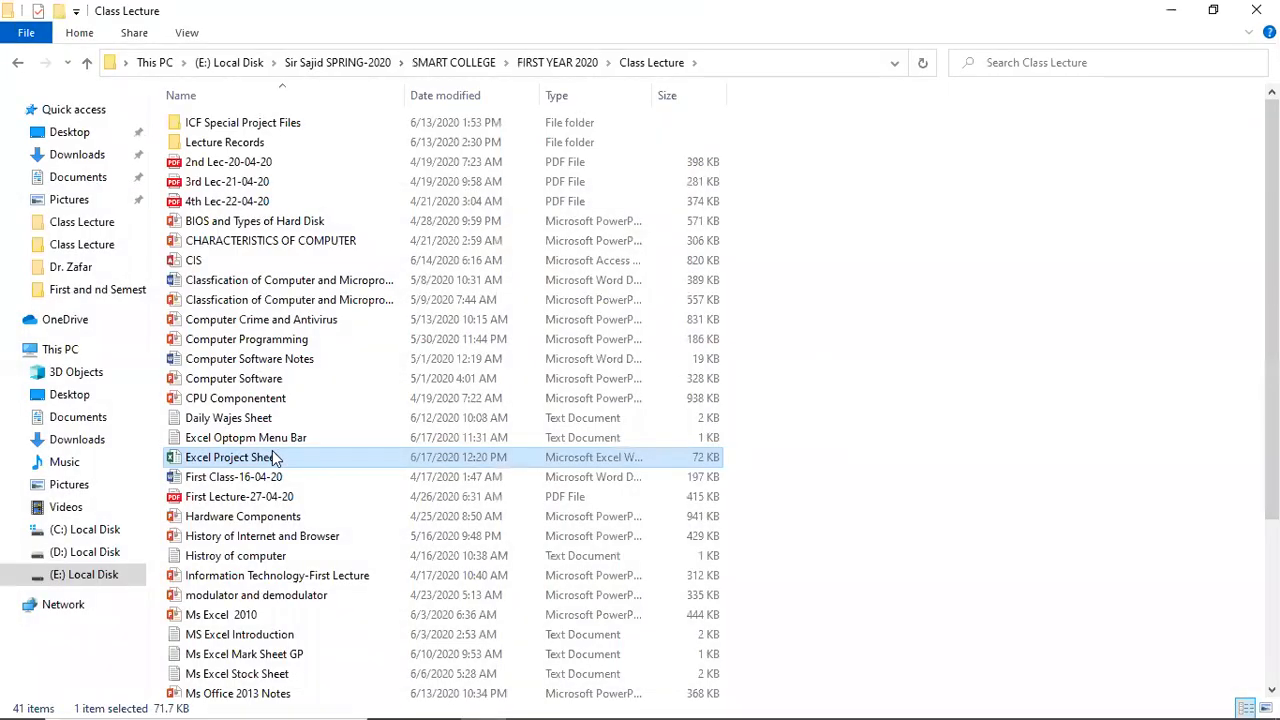
{"action": "double_click", "coordinate": [262, 460]}
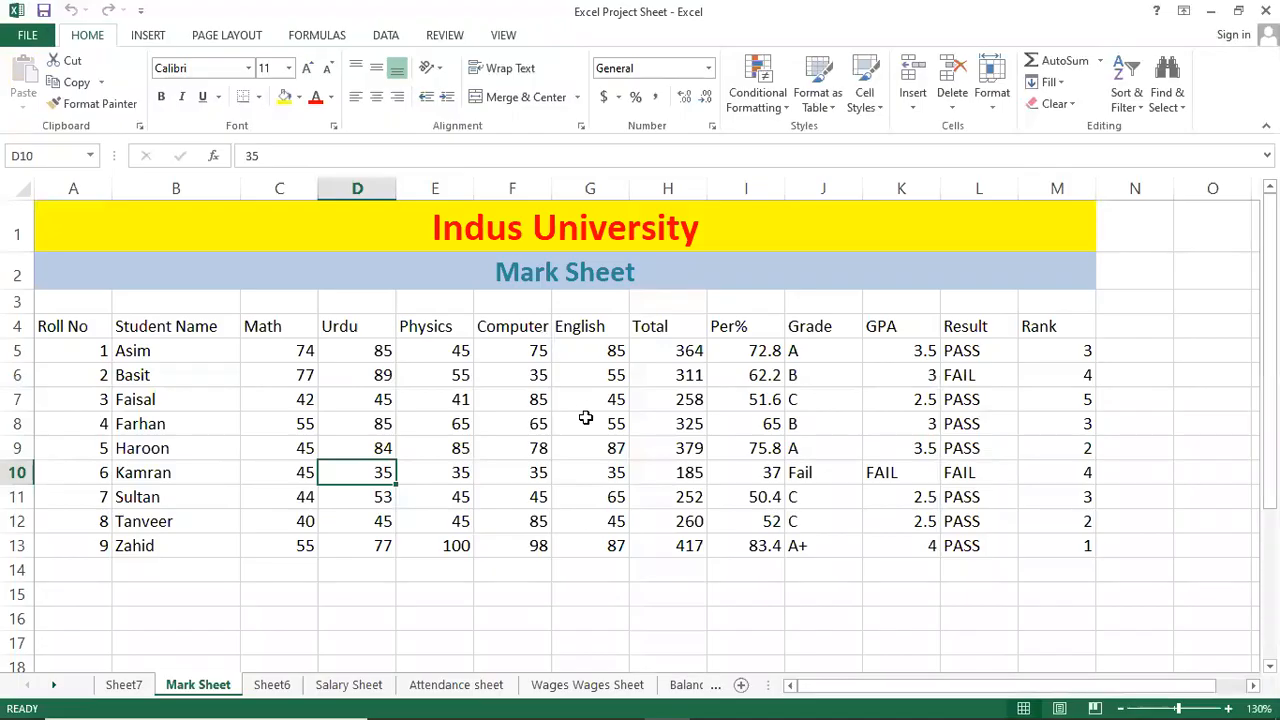
{"action": "left_click", "coordinate": [586, 406]}
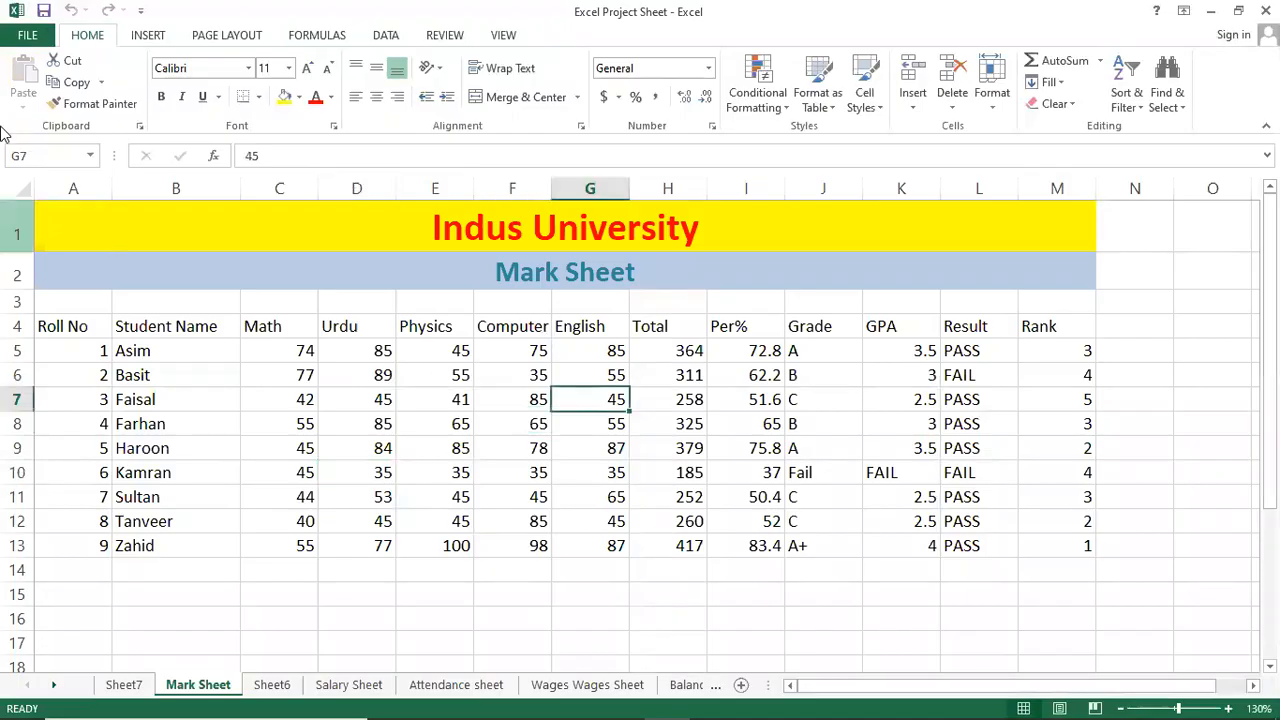
{"action": "left_click", "coordinate": [30, 36]}
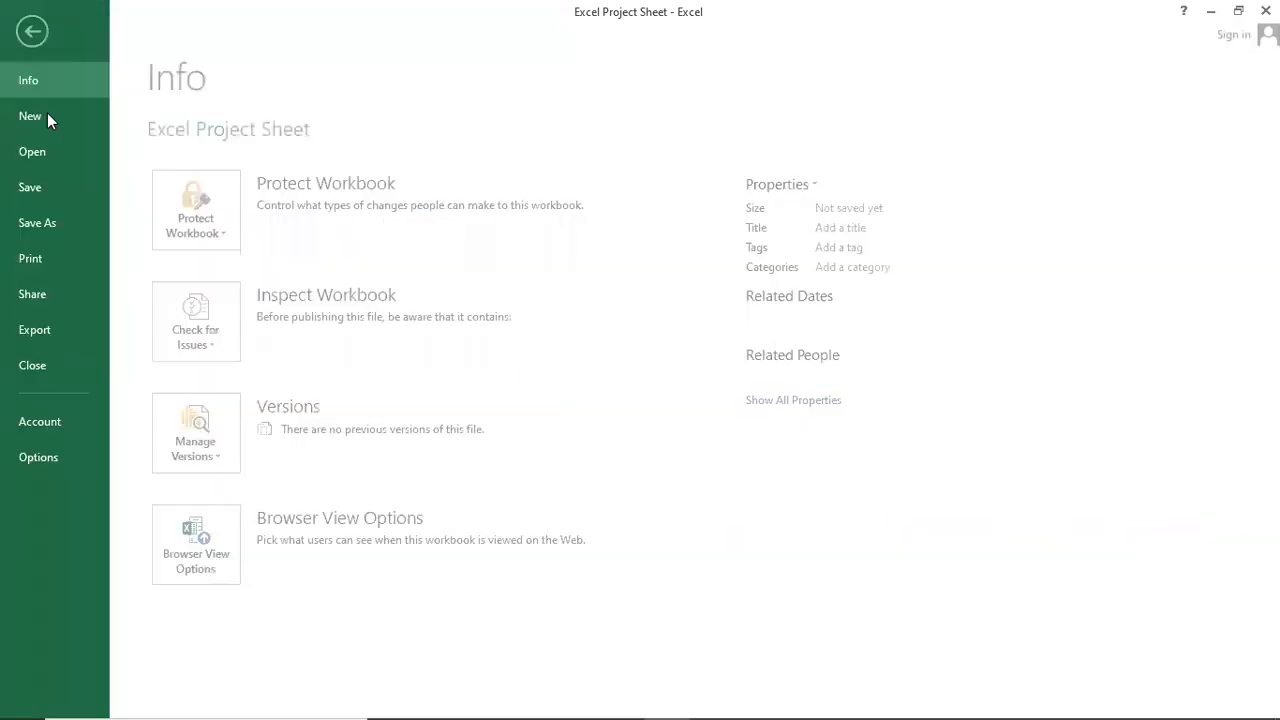
Confirm in Save As General Options that both password fields are empty, then cancel back to Mark Sheet.
{"action": "left_click", "coordinate": [72, 226]}
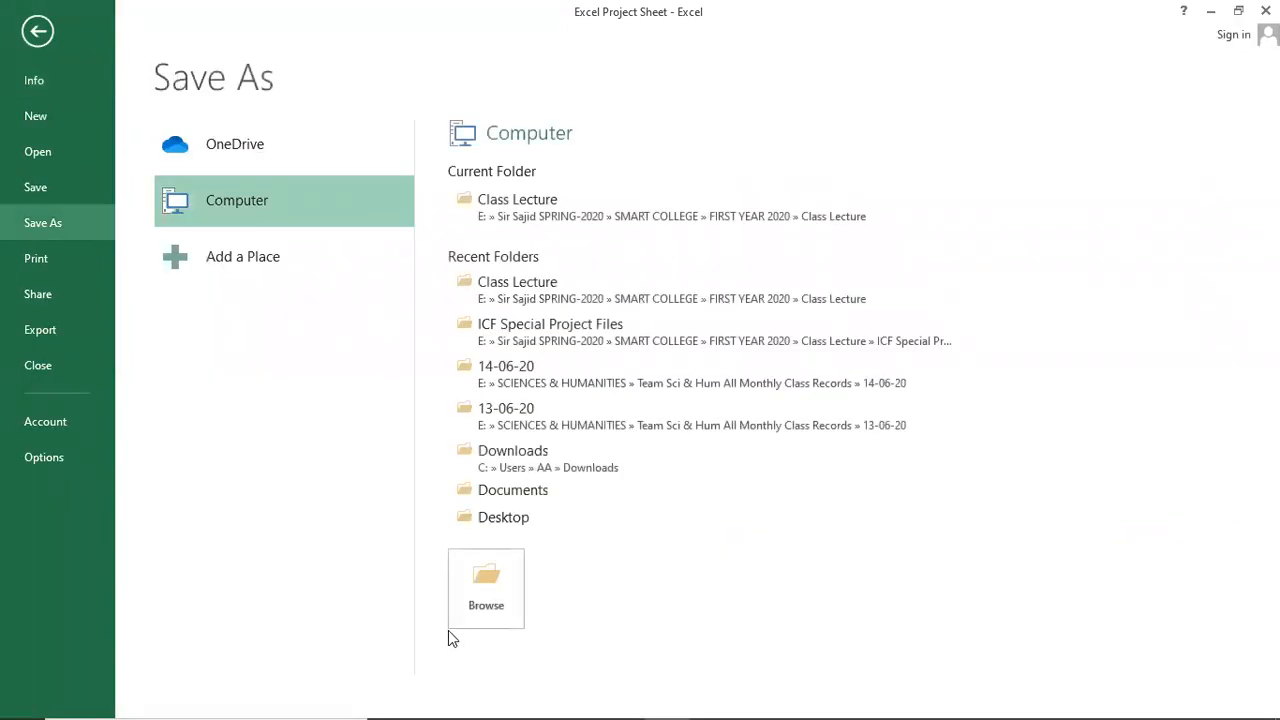
{"action": "left_click", "coordinate": [480, 589]}
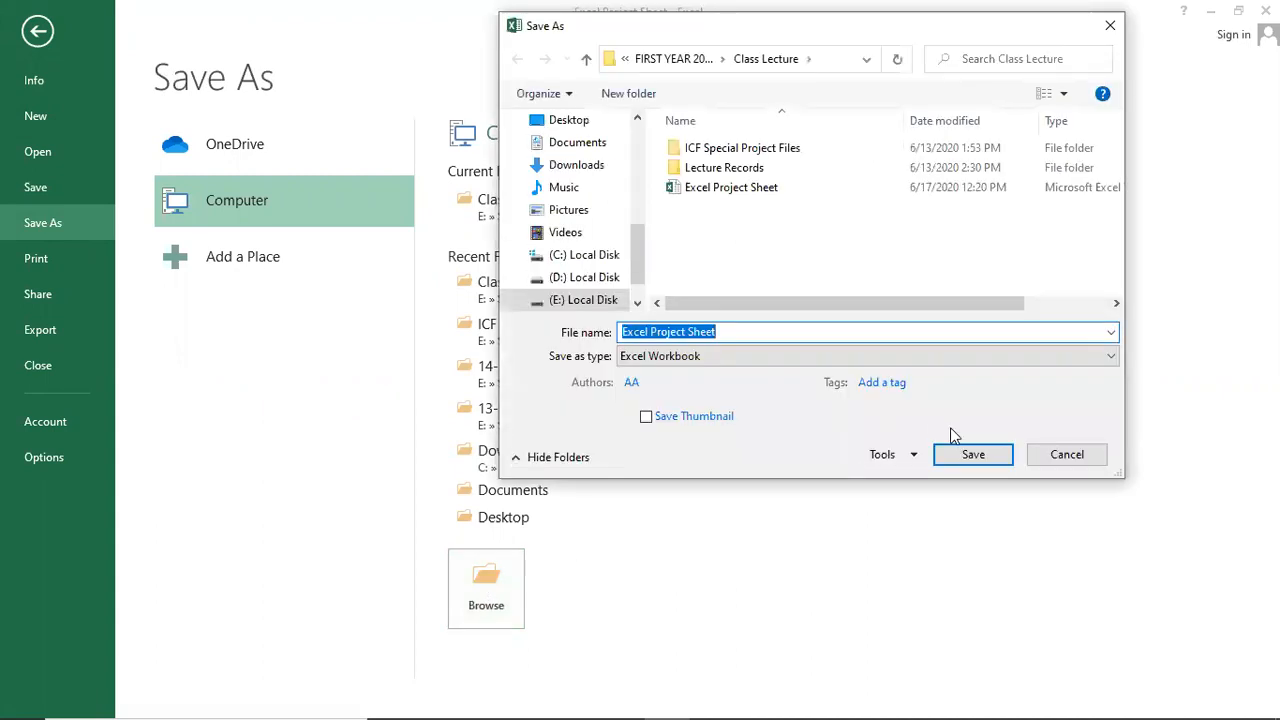
{"action": "left_click", "coordinate": [920, 456]}
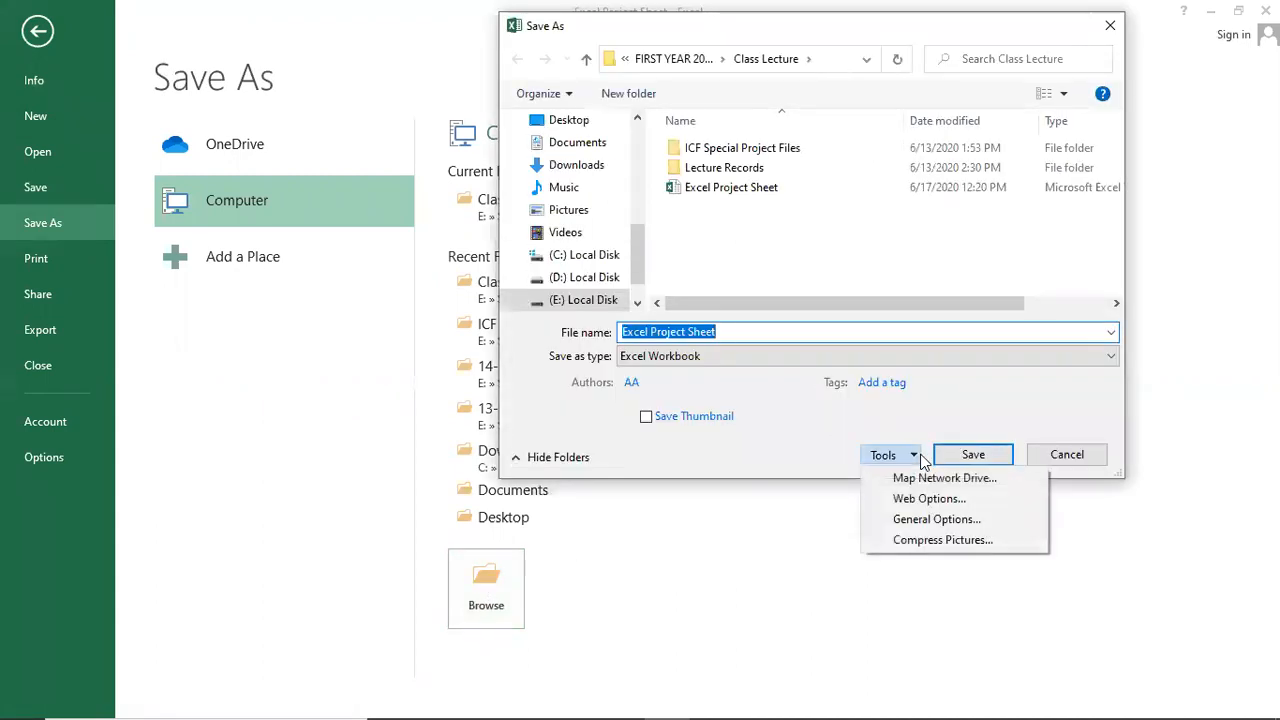
{"action": "left_click", "coordinate": [984, 521]}
{"action": "left_click", "coordinate": [784, 498]}
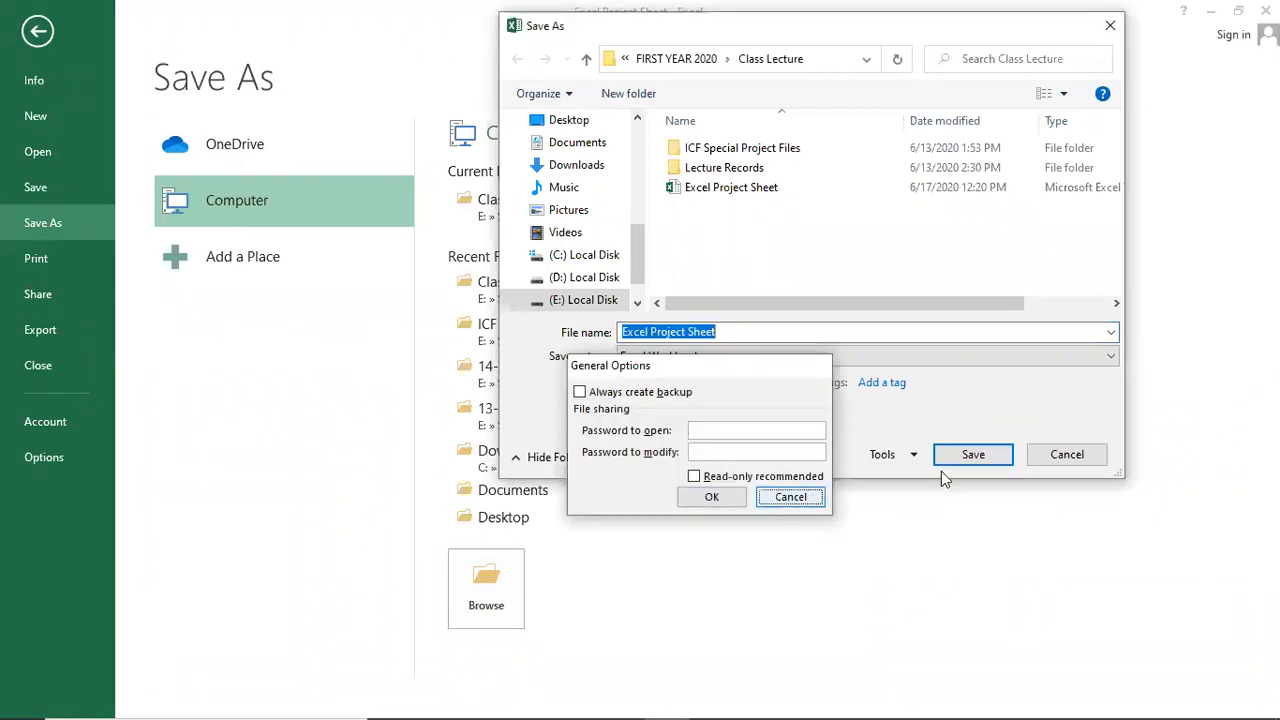
{"action": "left_click", "coordinate": [1062, 455]}
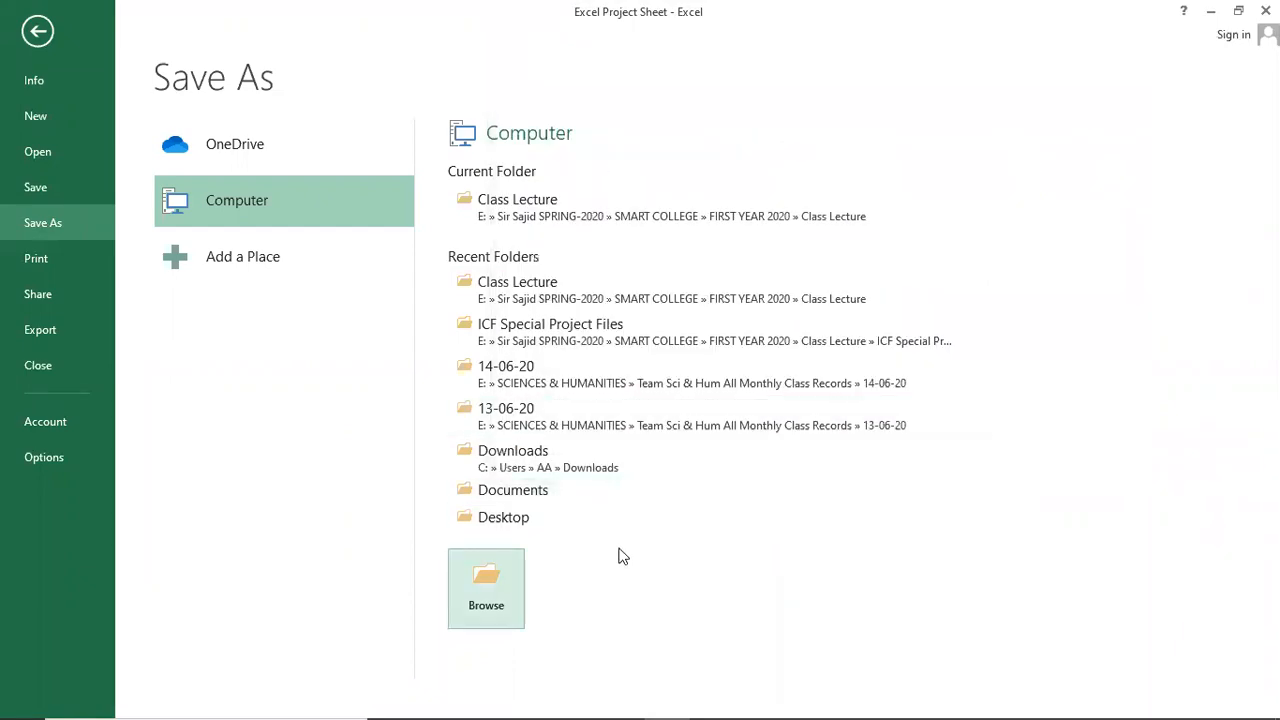
{"action": "key", "text": "Escape"}
{"action": "left_click", "coordinate": [390, 428]}
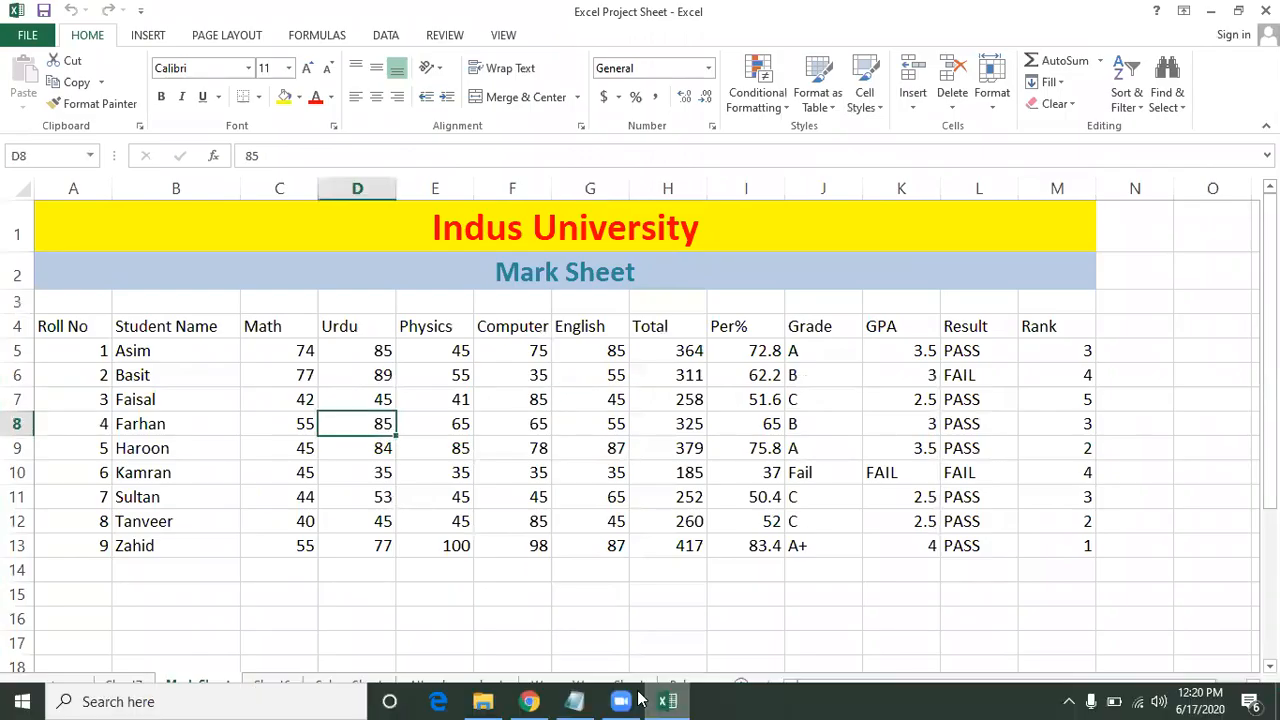
{"action": "left_click", "coordinate": [588, 700]}
{"action": "left_click", "coordinate": [449, 540]}
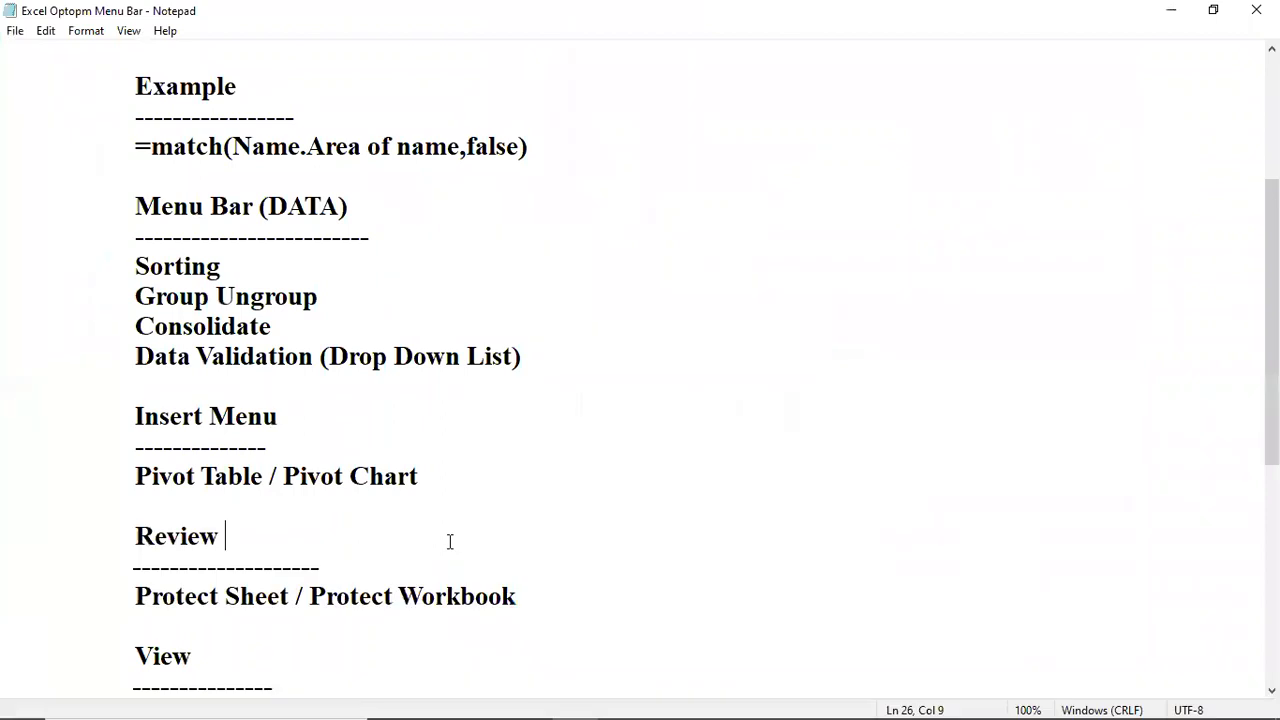
{"action": "scroll", "coordinate": [450, 541], "scroll_direction": "down", "scroll_amount": 2}
{"action": "left_click", "coordinate": [114, 471]}
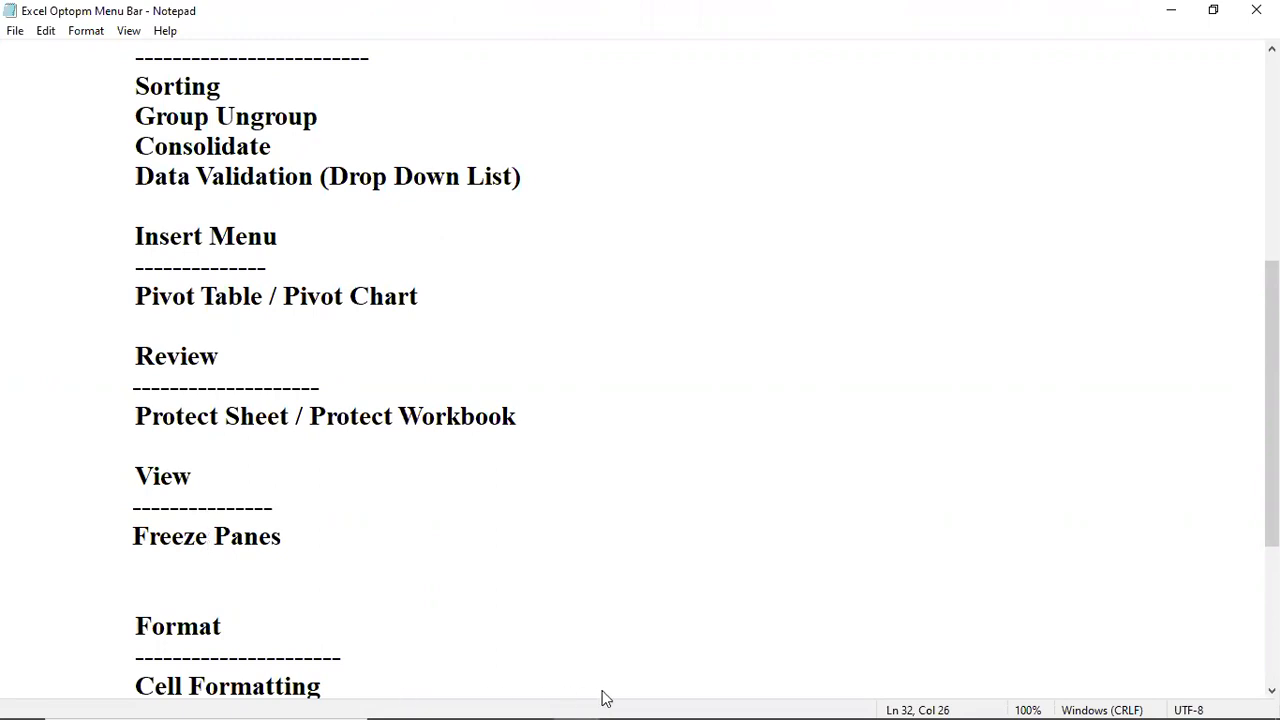
Enter roll numbers 10 through 13 in A14:A17 of the Roll No column.
{"action": "left_click", "coordinate": [667, 701]}
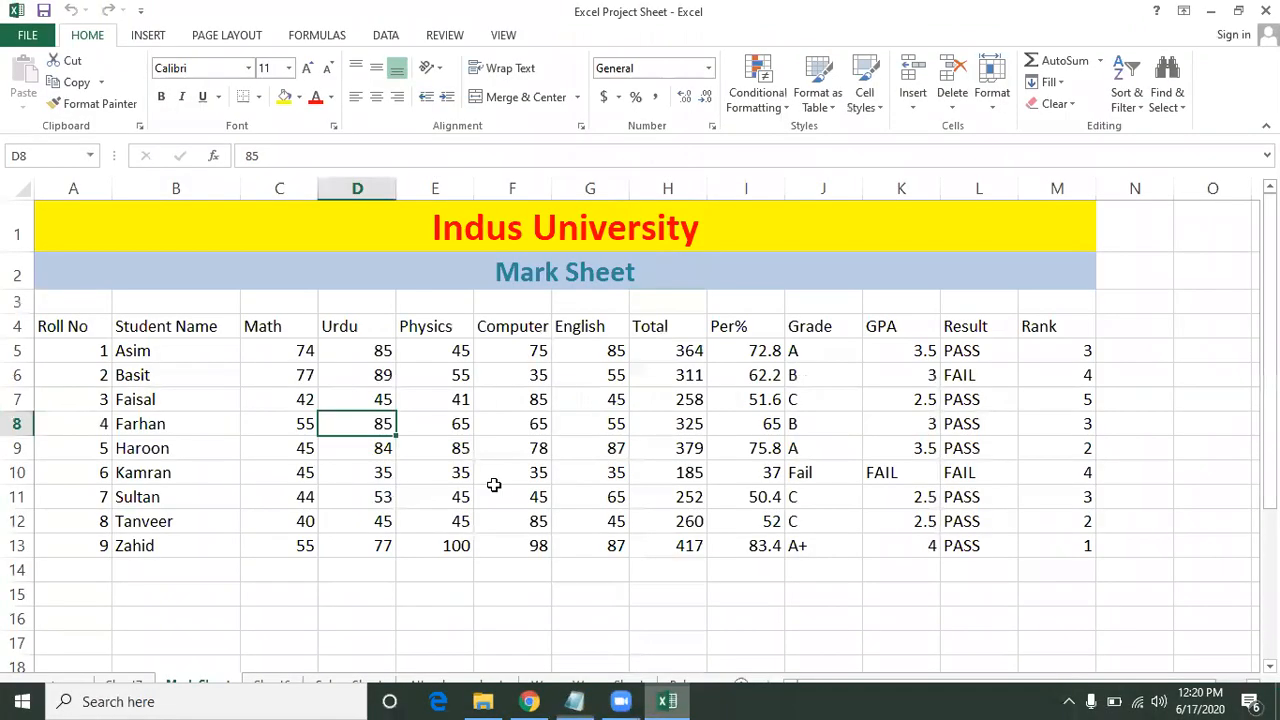
{"action": "left_click", "coordinate": [494, 483]}
{"action": "left_click", "coordinate": [203, 522]}
{"action": "key", "text": "Left"}
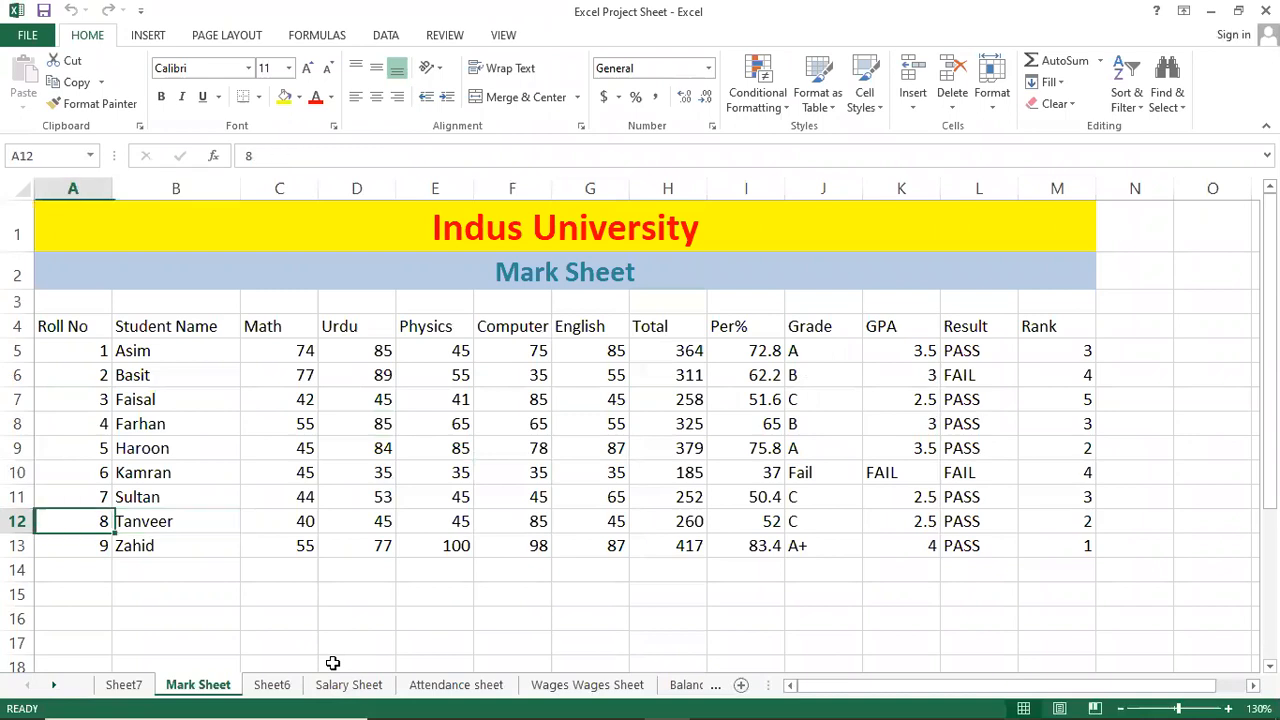
{"action": "key", "text": "Down"}
{"action": "key", "text": "Down"}
{"action": "type", "text": "1"}
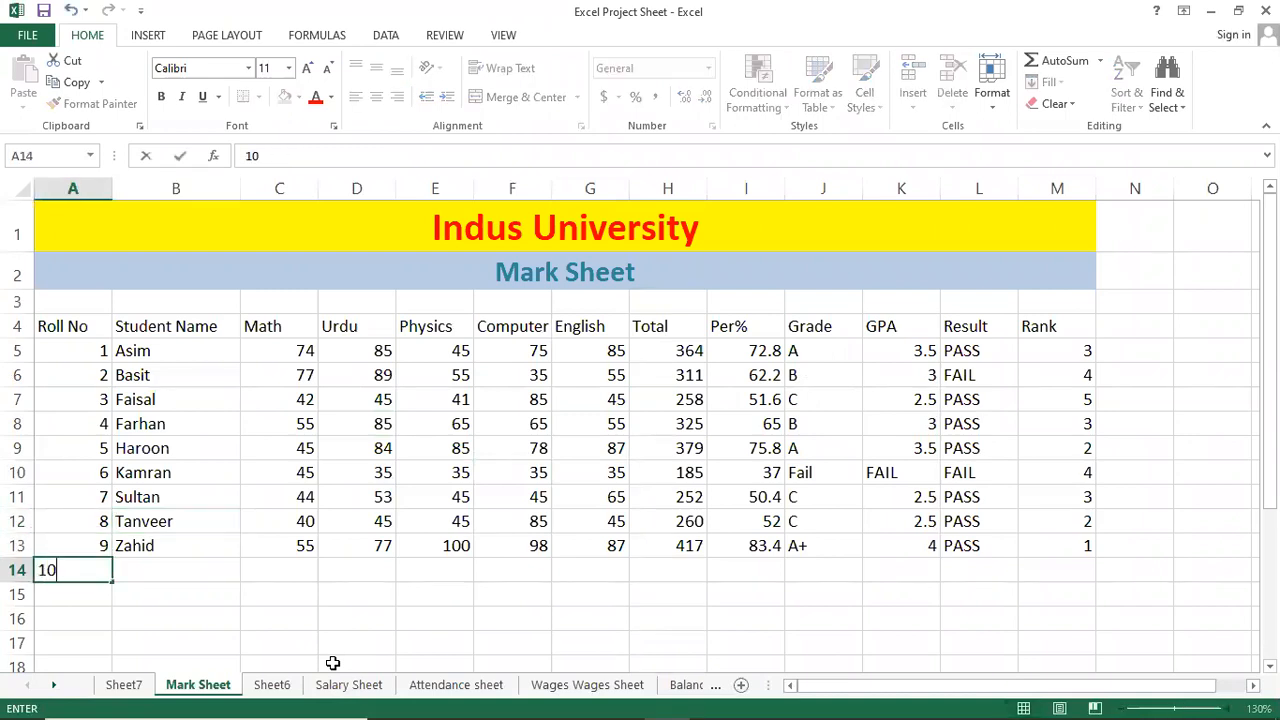
{"action": "key", "text": "Return"}
{"action": "type", "text": "11"}
{"action": "key", "text": "Return"}
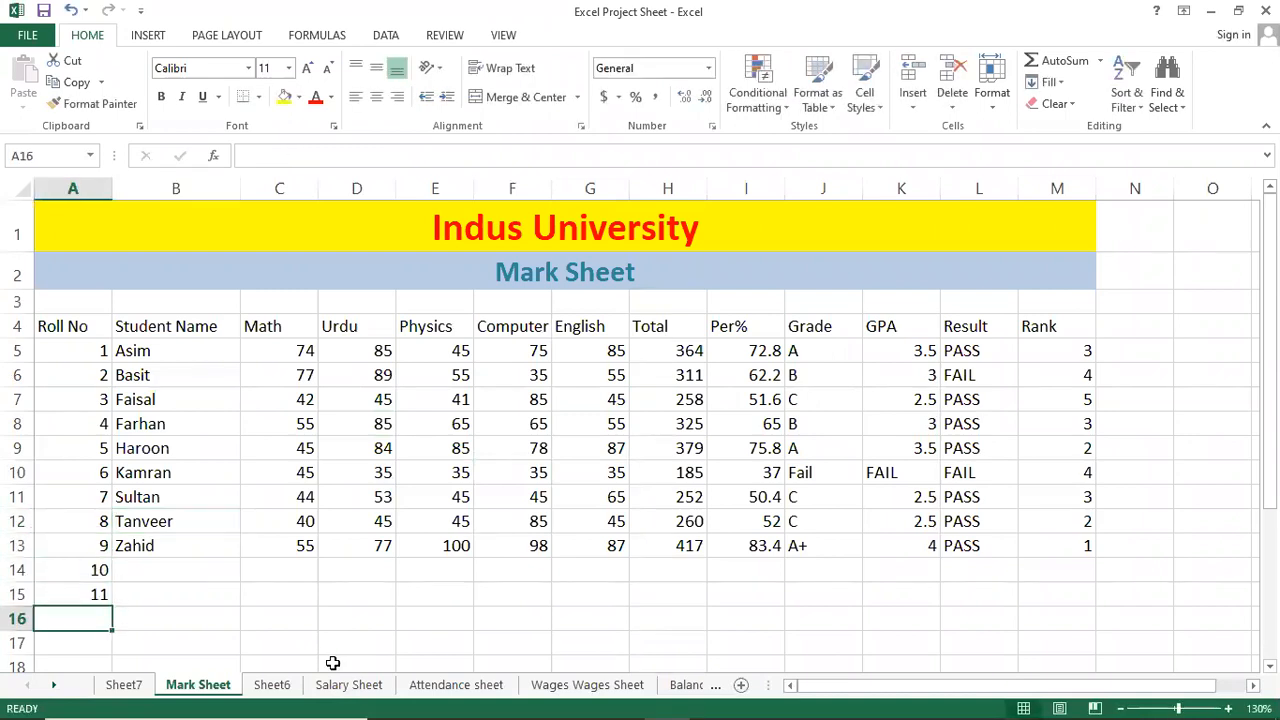
{"action": "type", "text": "12"}
{"action": "key", "text": "Return"}
{"action": "type", "text": "13"}
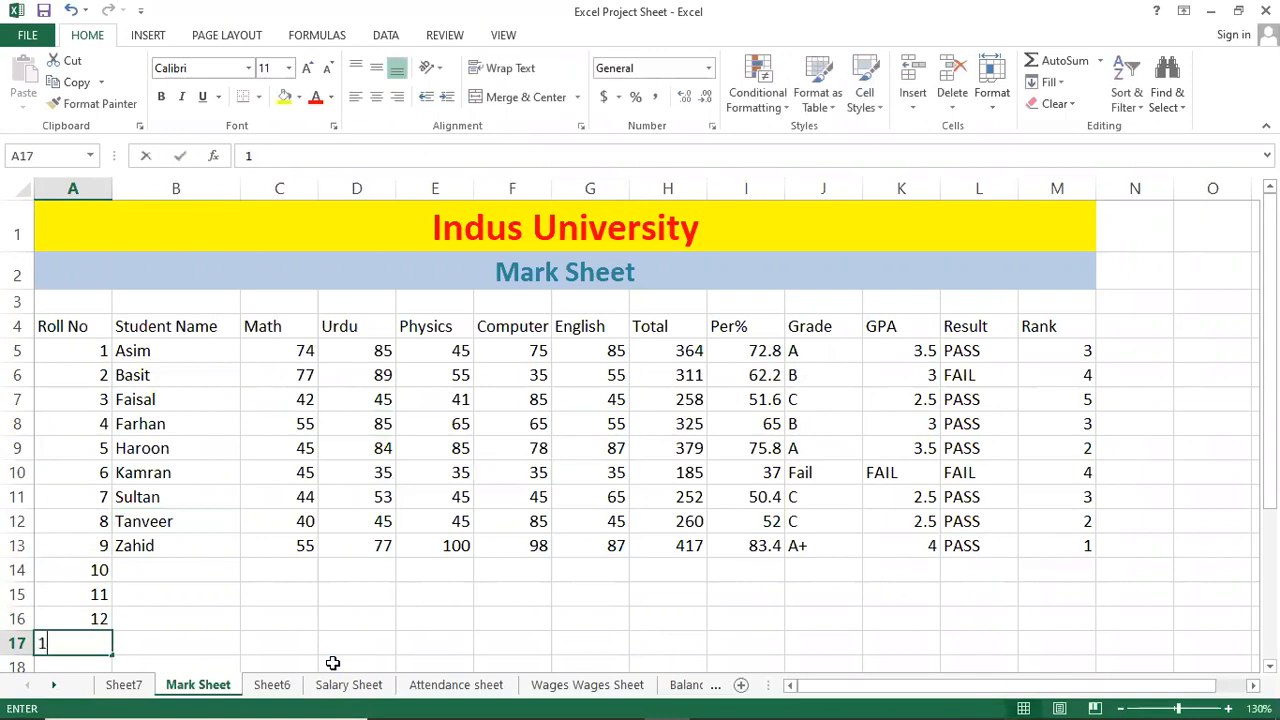
{"action": "key", "text": "Return"}
Enter roll numbers 14 and 15 in A18:A19 and clear the stray entry in A20.
{"action": "type", "text": "14"}
{"action": "key", "text": "Return"}
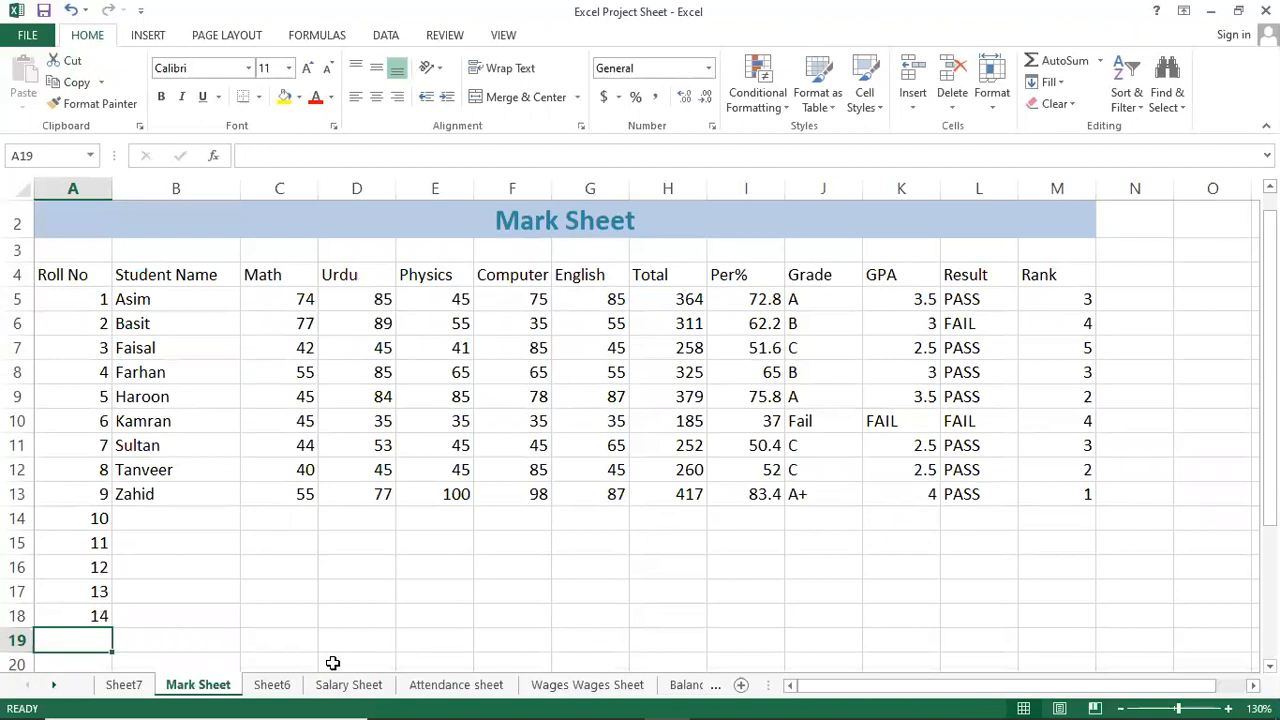
{"action": "key", "text": "Return"}
{"action": "type", "text": "15"}
{"action": "key", "text": "Up"}
{"action": "type", "text": "1"}
{"action": "key", "text": "Return"}
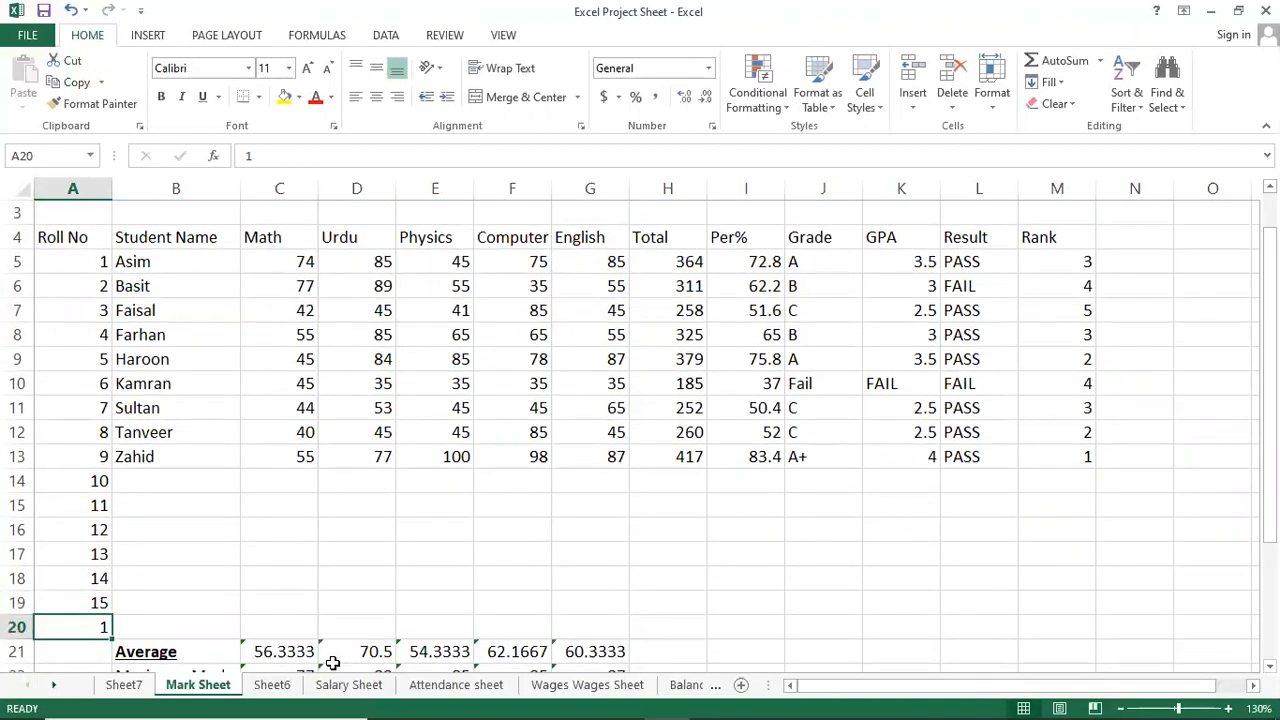
{"action": "key", "text": "Up"}
{"action": "key", "text": "Down"}
{"action": "key", "text": "Down"}
{"action": "key", "text": "Up"}
{"action": "key", "text": "Delete"}
Insert a blank row at row 20, above the averages.
{"action": "left_click", "coordinate": [16, 626]}
{"action": "right_click", "coordinate": [16, 626]}
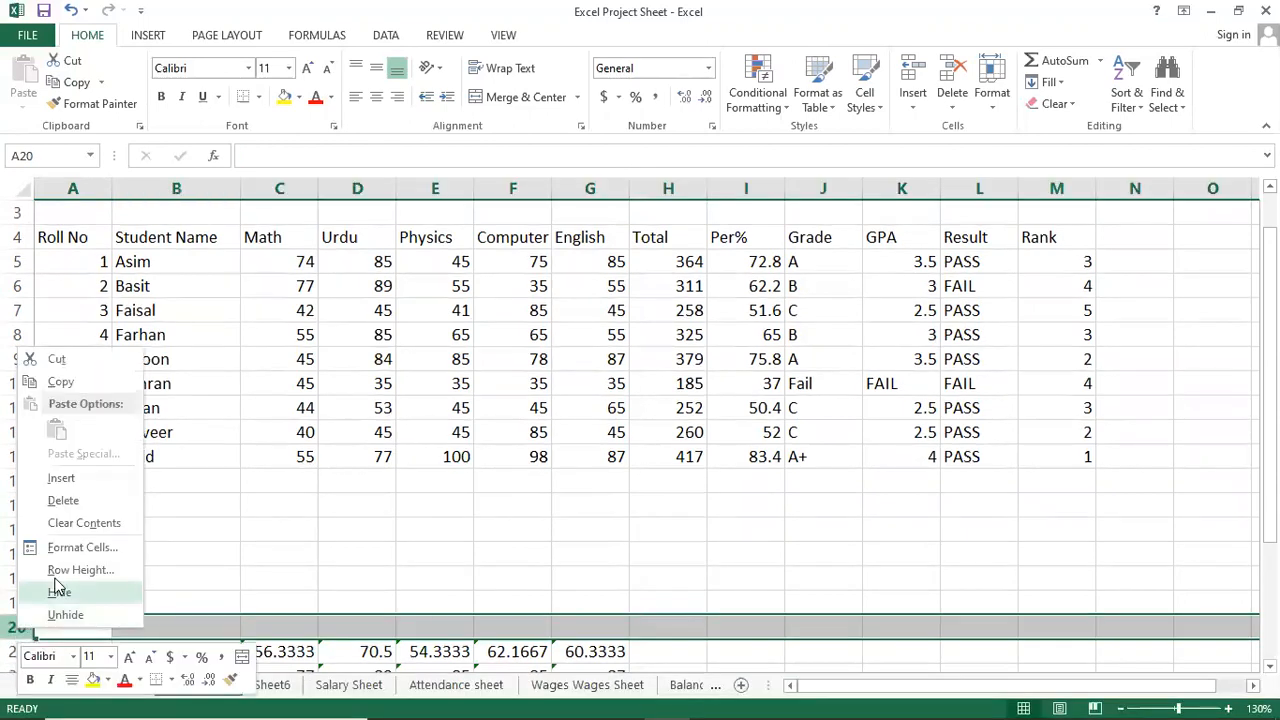
{"action": "left_click", "coordinate": [86, 484]}
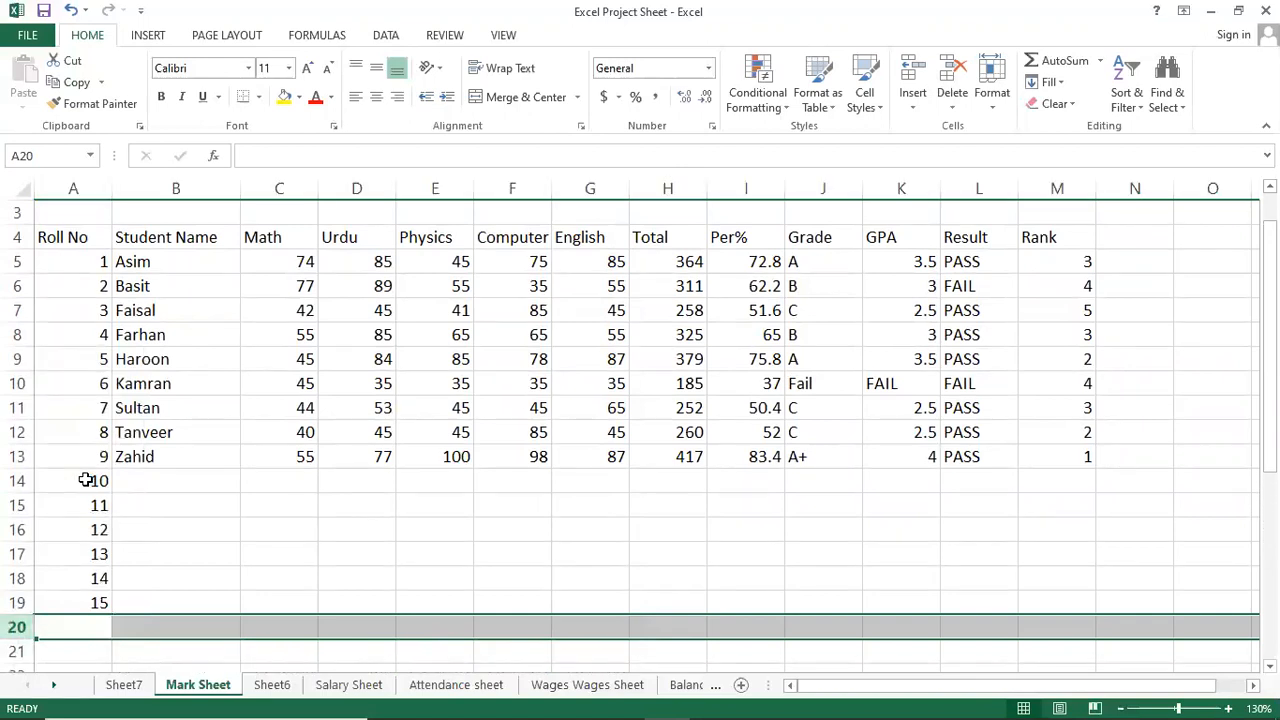
{"action": "key", "text": "Down"}
{"action": "key", "text": "Up"}
{"action": "key", "text": "Up"}
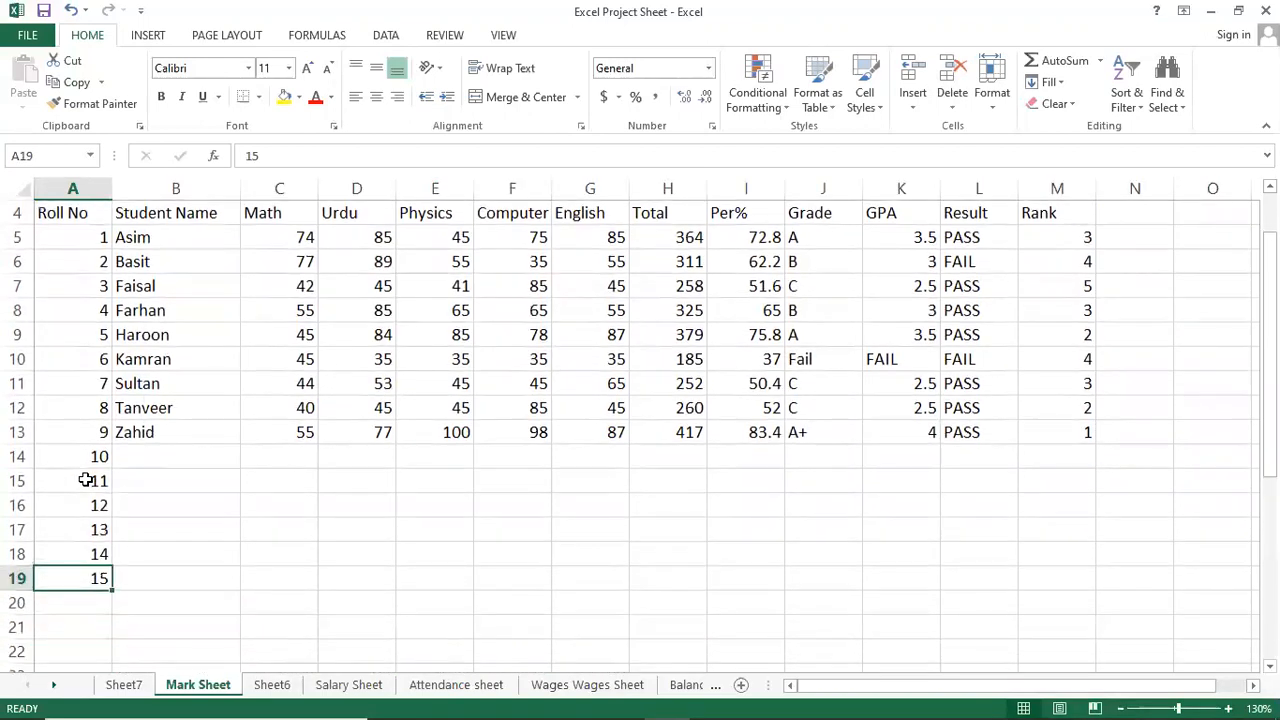
{"action": "key", "text": "Down"}
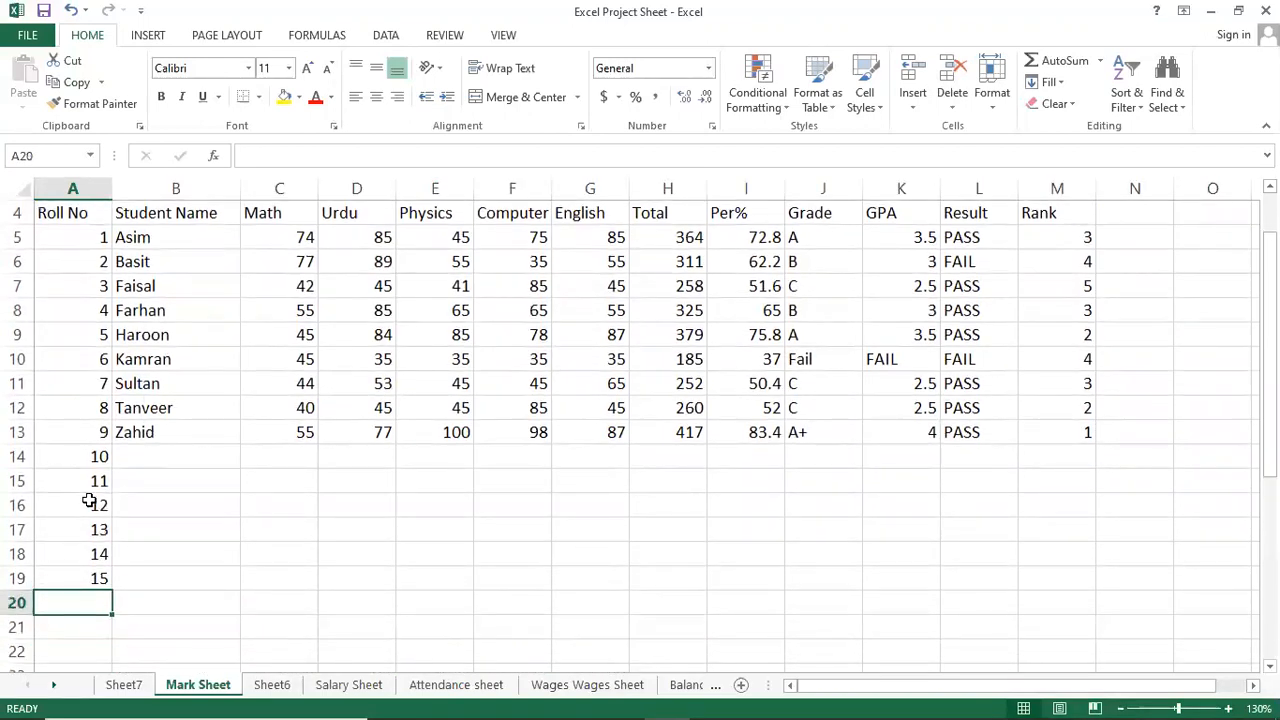
Fill roll numbers 16–23 down A20:A27 from A19 with the fill handle.
{"action": "left_click", "coordinate": [94, 578]}
{"action": "left_click_drag", "start_coordinate": [115, 591], "coordinate": [110, 685]}
{"action": "left_click_drag", "start_coordinate": [110, 684], "coordinate": [86, 459]}
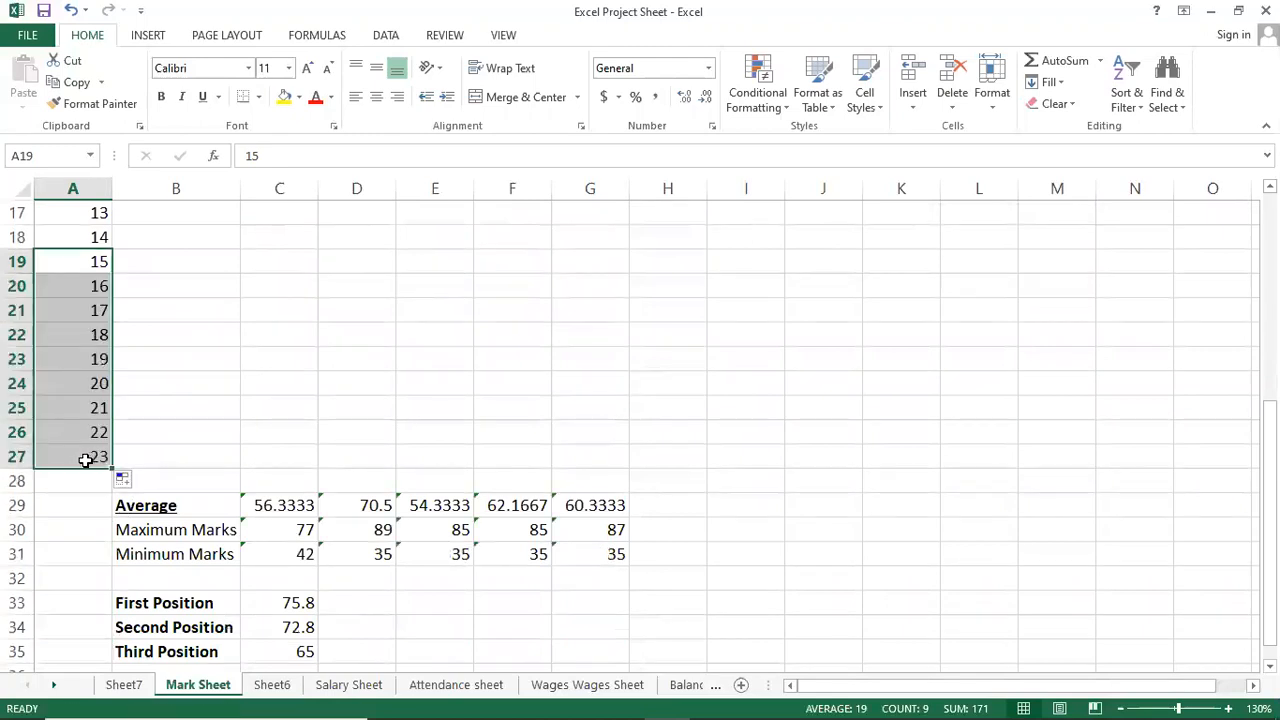
{"action": "scroll", "coordinate": [86, 459], "scroll_direction": "up", "scroll_amount": 3}
{"action": "scroll", "coordinate": [84, 459], "scroll_direction": "down", "scroll_amount": 3}
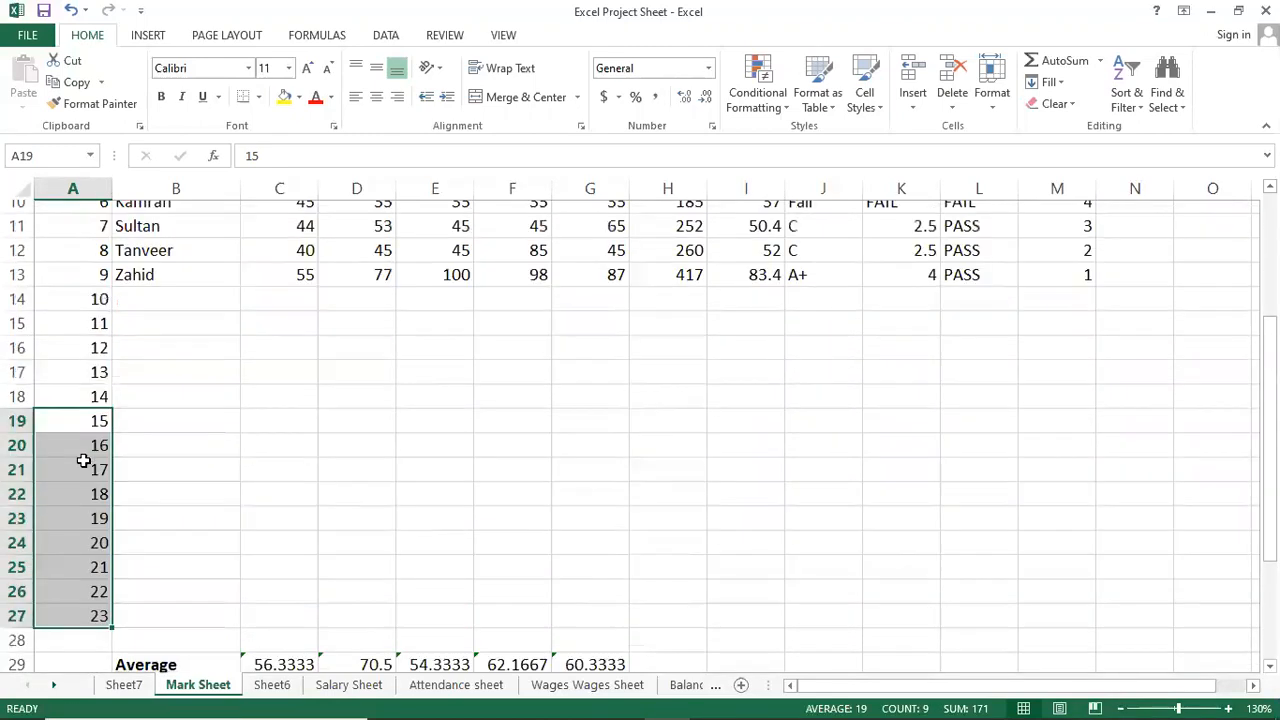
{"action": "scroll", "coordinate": [84, 459], "scroll_direction": "up", "scroll_amount": 4}
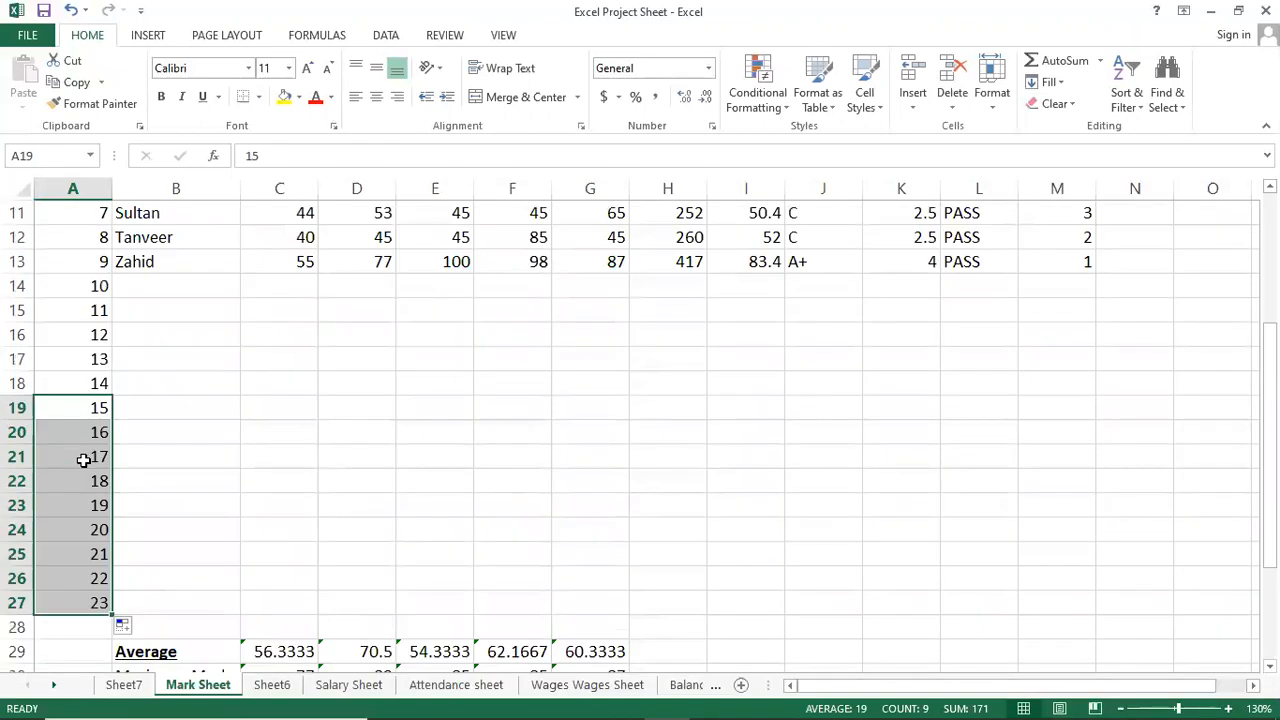
{"action": "scroll", "coordinate": [17, 481], "scroll_direction": "up", "scroll_amount": 2}
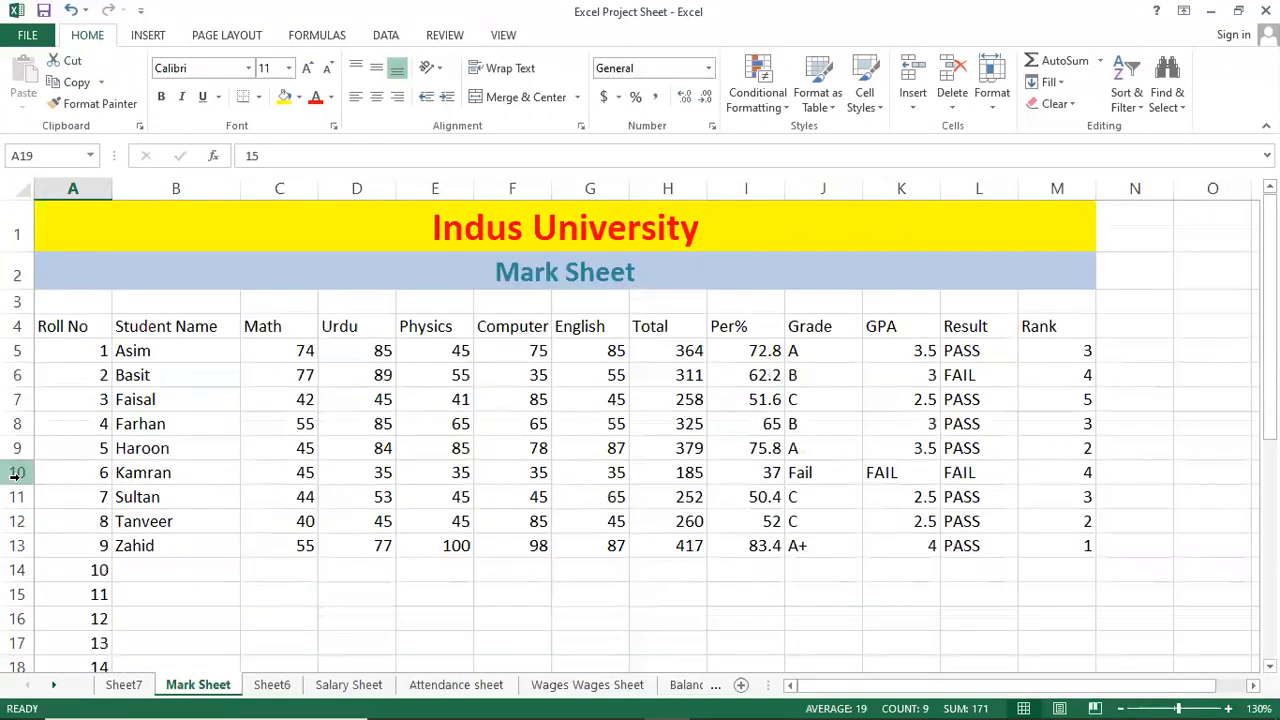
{"action": "left_click", "coordinate": [17, 569]}
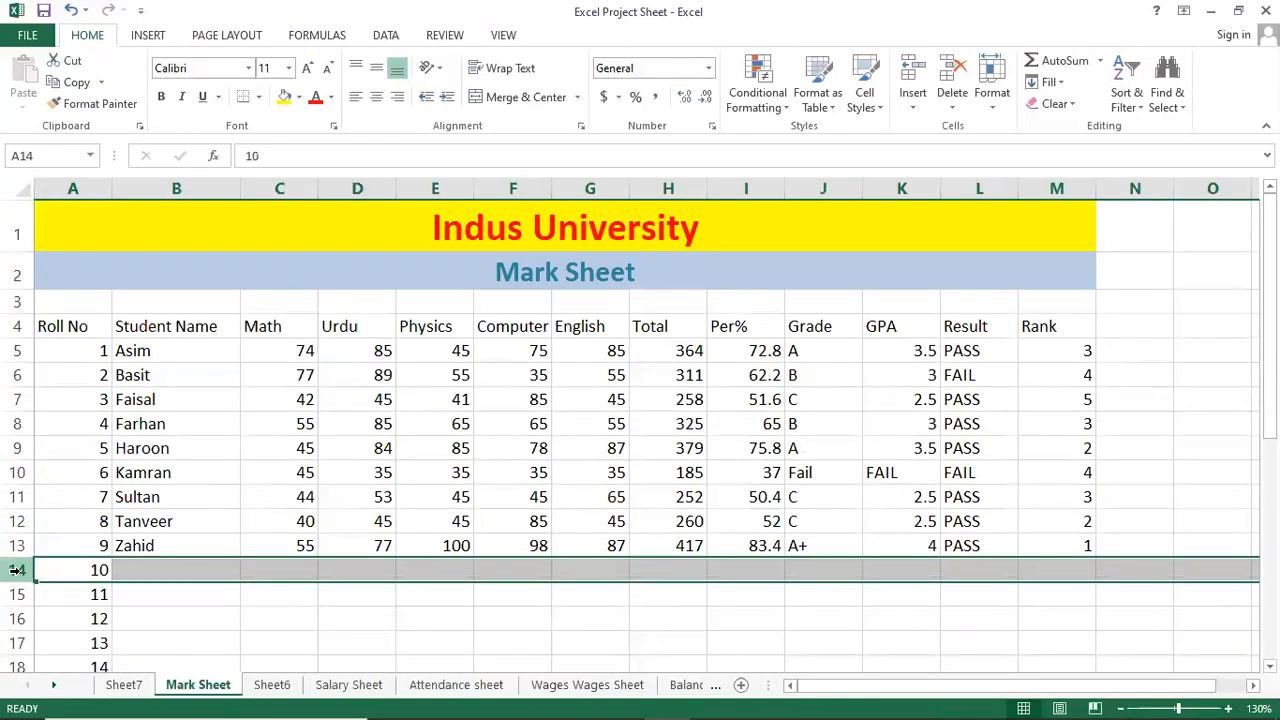
Select A14:A27 and delete the extra roll numbers 10–23.
{"action": "left_click_drag", "start_coordinate": [84, 331], "coordinate": [1036, 544]}
{"action": "left_click", "coordinate": [96, 572]}
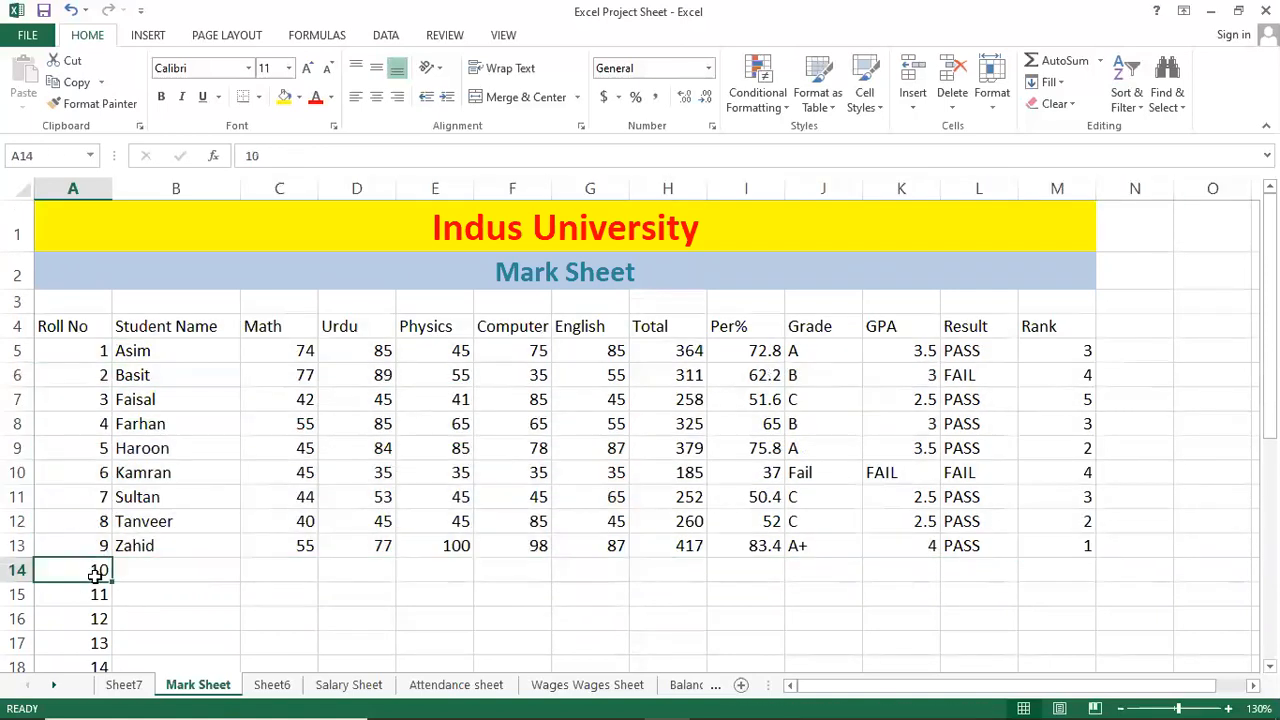
{"action": "scroll", "coordinate": [93, 570], "scroll_direction": "down", "scroll_amount": 7}
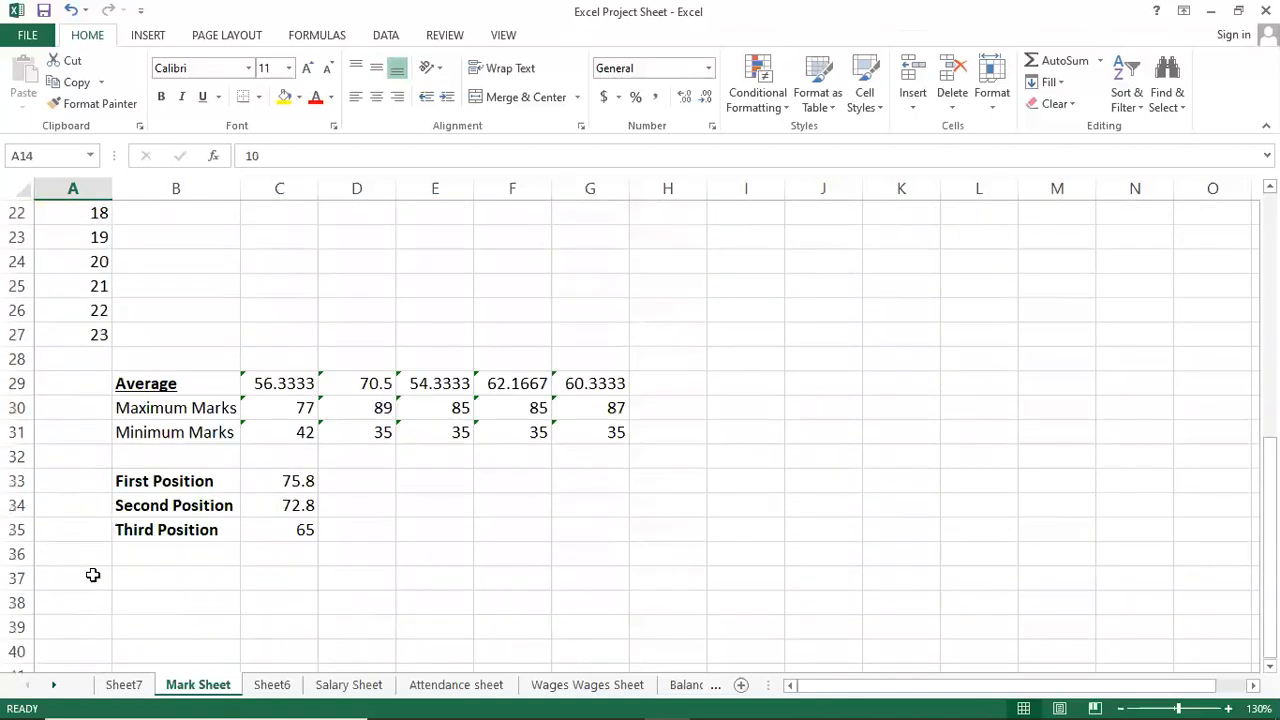
{"action": "scroll", "coordinate": [92, 540], "scroll_direction": "up", "scroll_amount": 5}
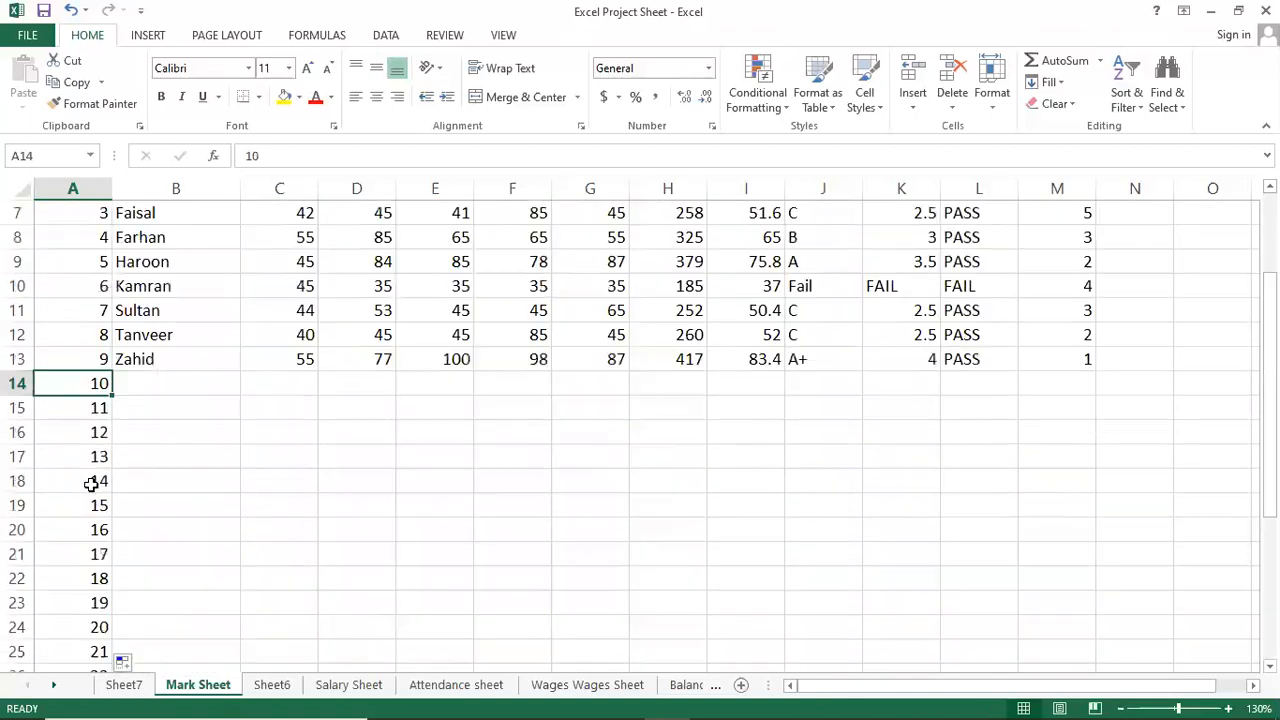
{"action": "left_click_drag", "start_coordinate": [78, 377], "coordinate": [77, 505]}
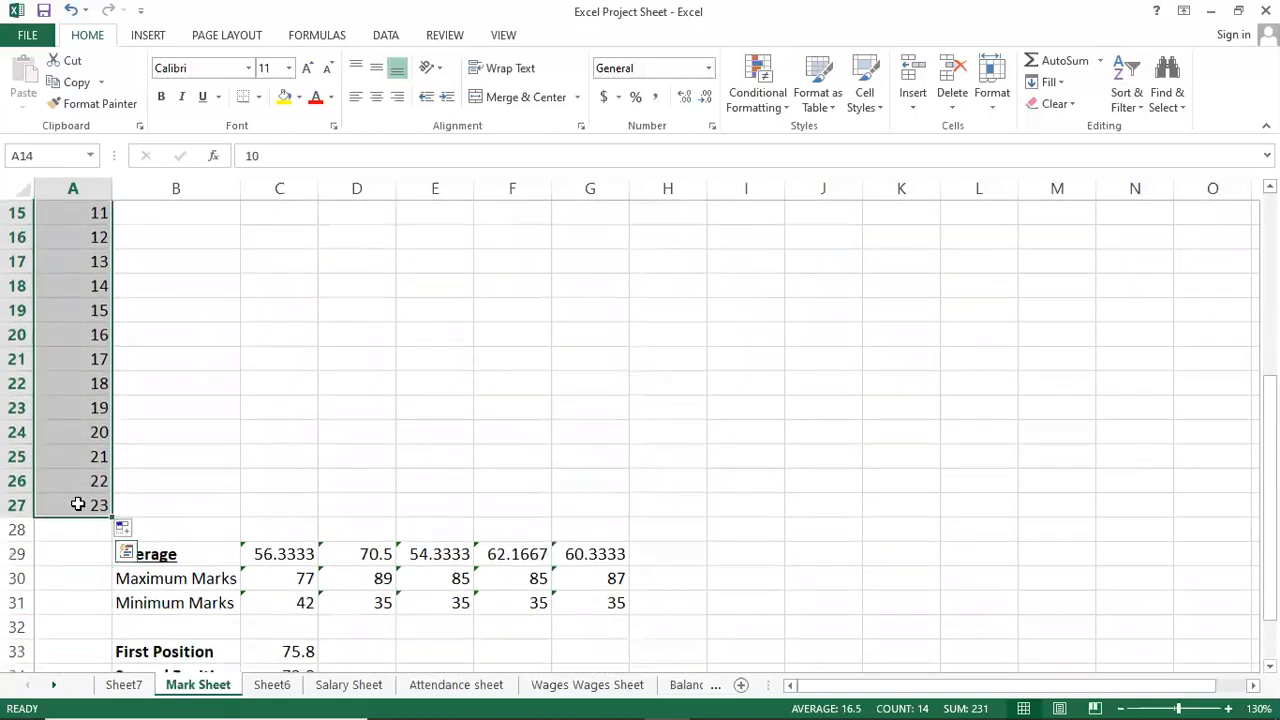
{"action": "key", "text": "Delete"}
{"action": "scroll", "coordinate": [77, 505], "scroll_direction": "up", "scroll_amount": 5}
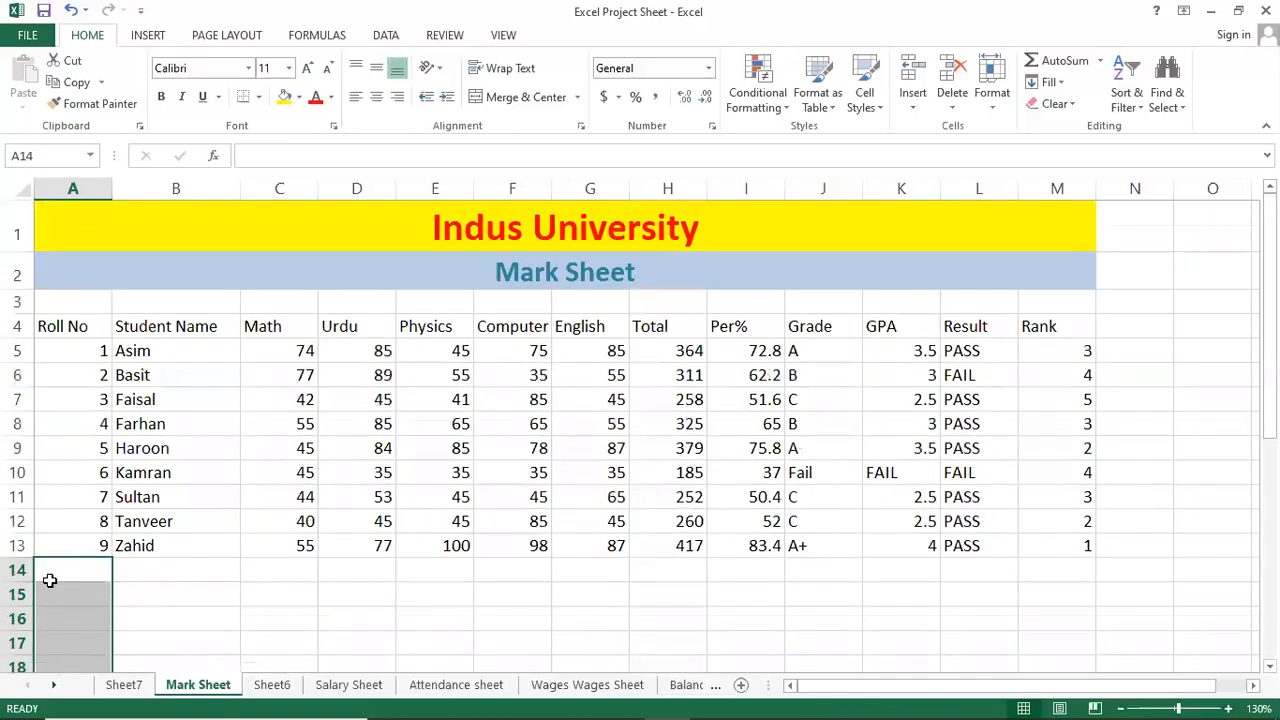
{"action": "left_click", "coordinate": [20, 569]}
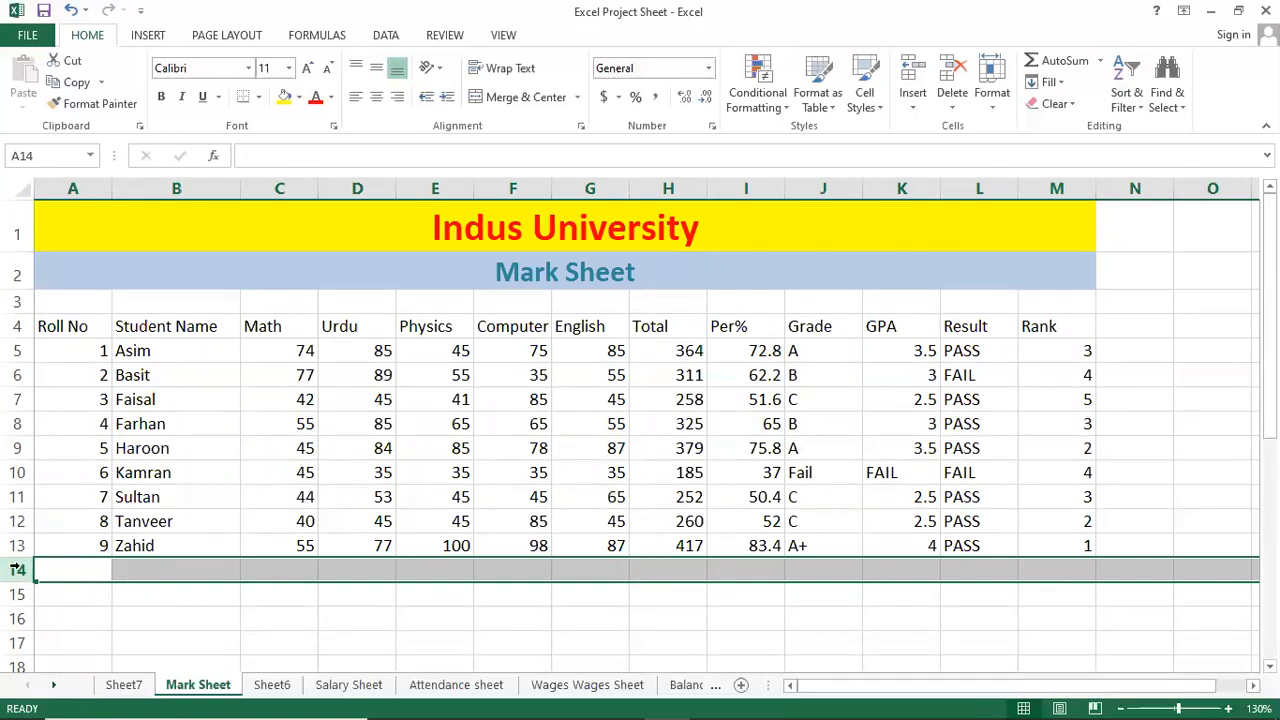
{"action": "left_click", "coordinate": [92, 612]}
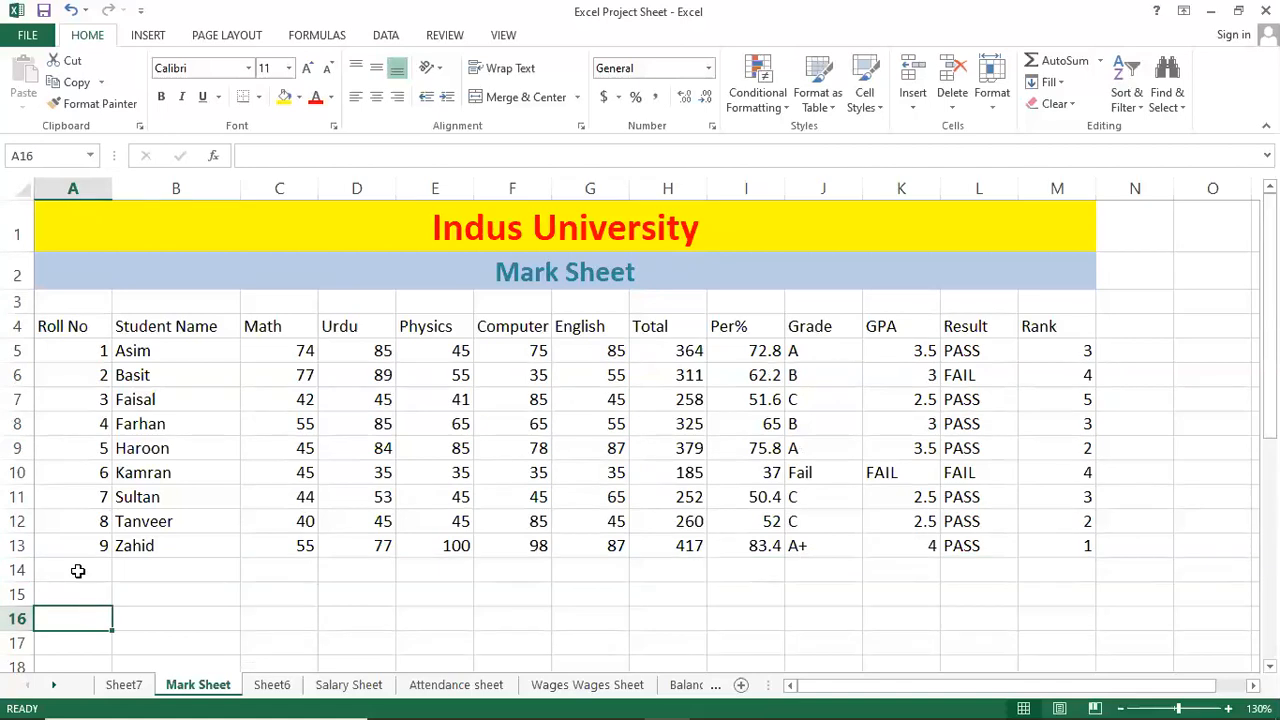
Freeze panes at row 14 so the title, headers and student rows 1–13 stay fixed.
{"action": "left_click", "coordinate": [78, 570]}
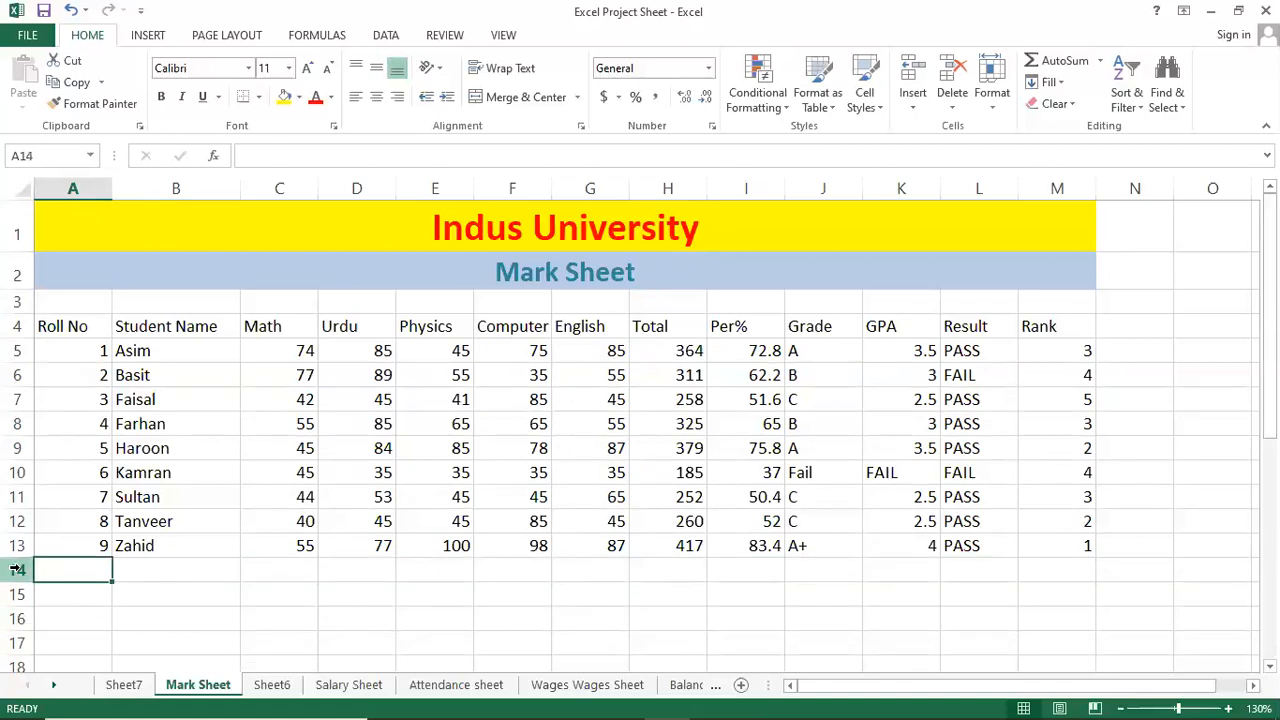
{"action": "left_click", "coordinate": [17, 569]}
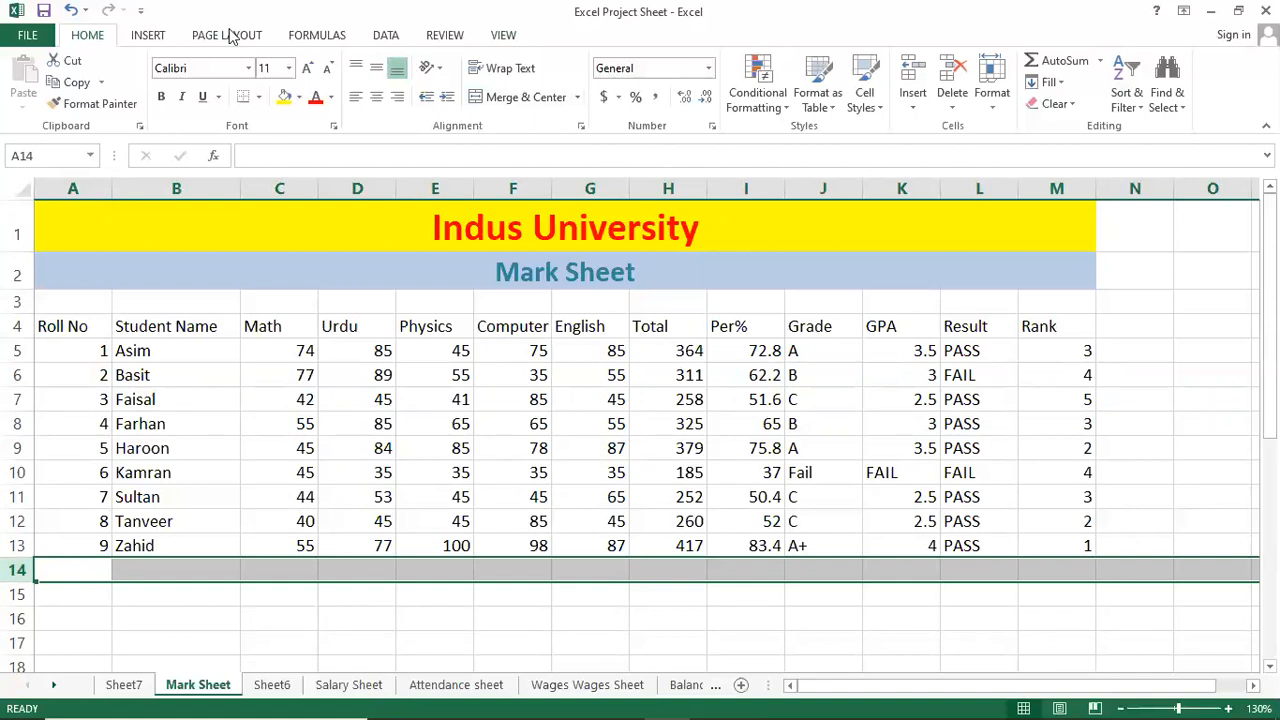
{"action": "left_click", "coordinate": [498, 38]}
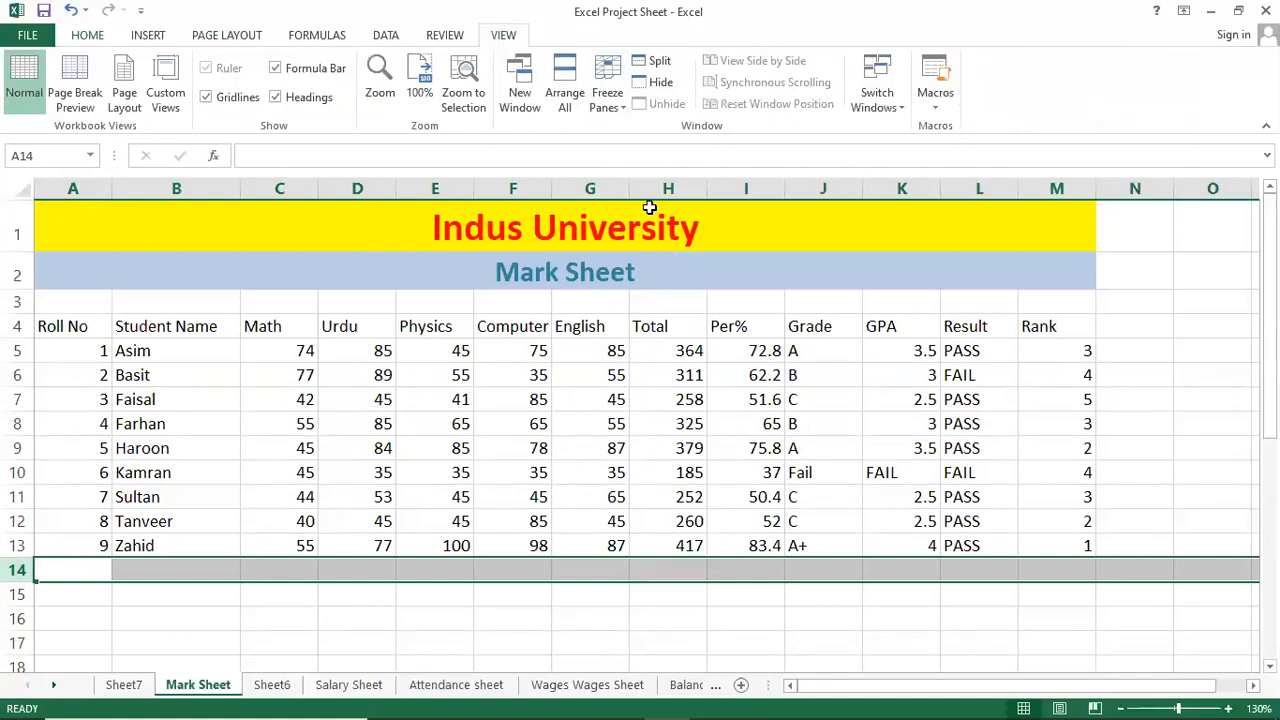
{"action": "left_click", "coordinate": [607, 103]}
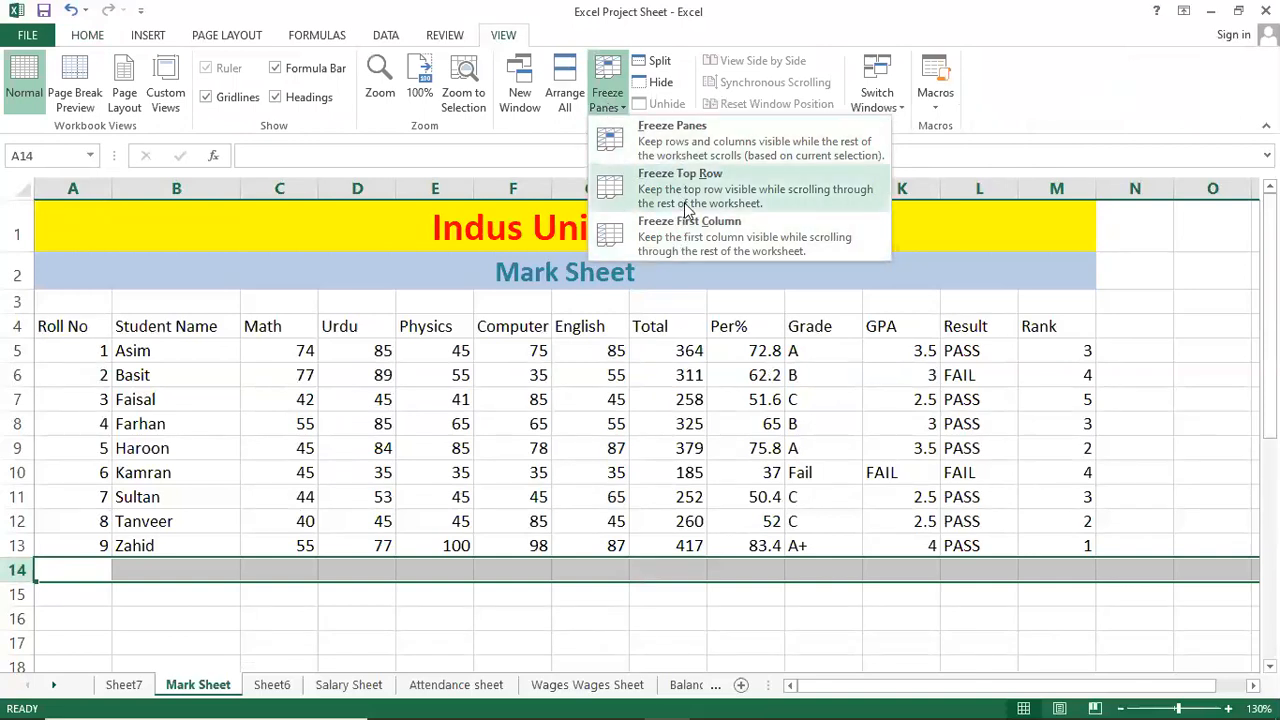
{"action": "left_click", "coordinate": [669, 127]}
{"action": "left_click", "coordinate": [430, 517]}
{"action": "left_click", "coordinate": [276, 616]}
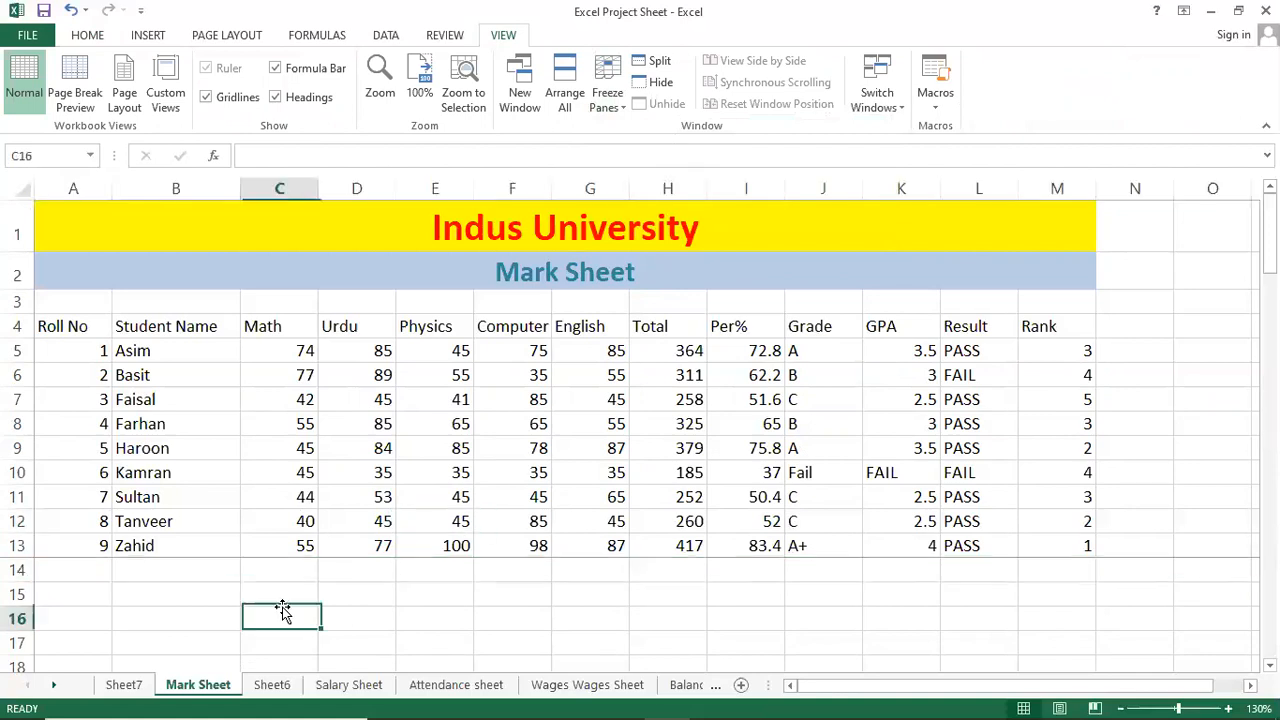
{"action": "left_click", "coordinate": [78, 573]}
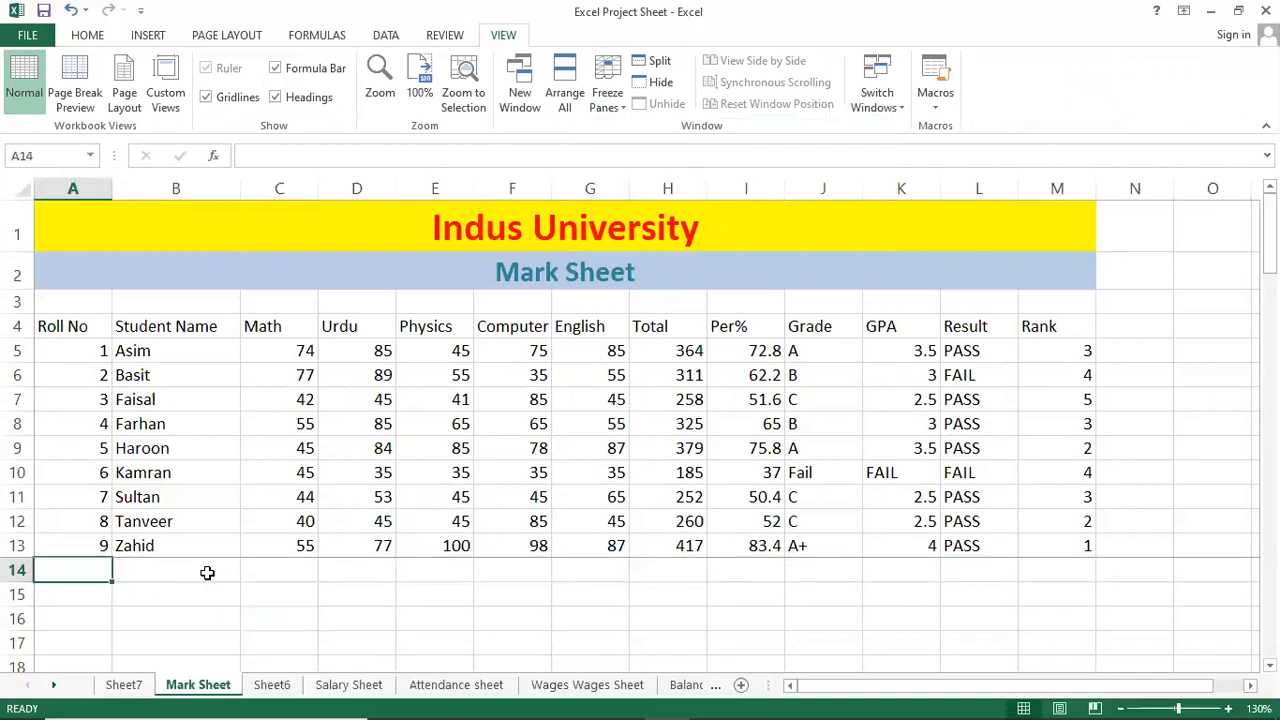
{"action": "left_click", "coordinate": [106, 547]}
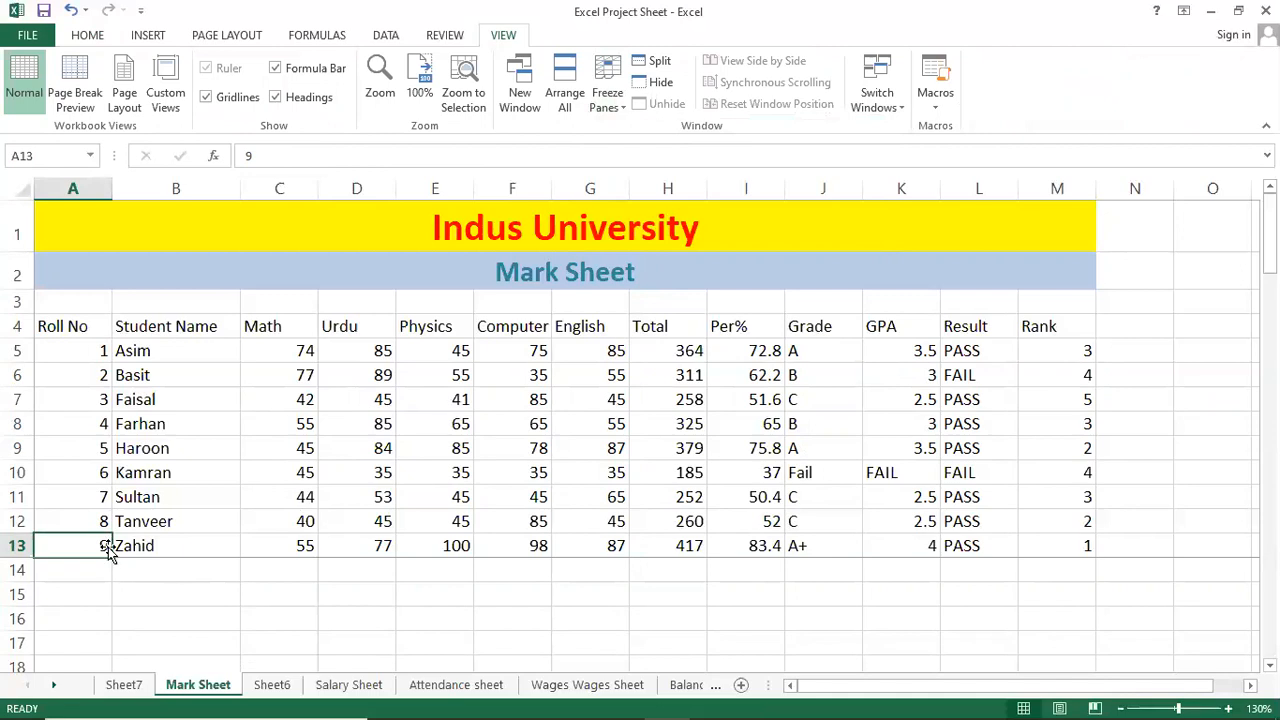
Extend the roll numbers down column A and enter names Asim, Faisal, Kamran, Naseem from B14.
{"action": "left_click_drag", "start_coordinate": [112, 557], "coordinate": [126, 609]}
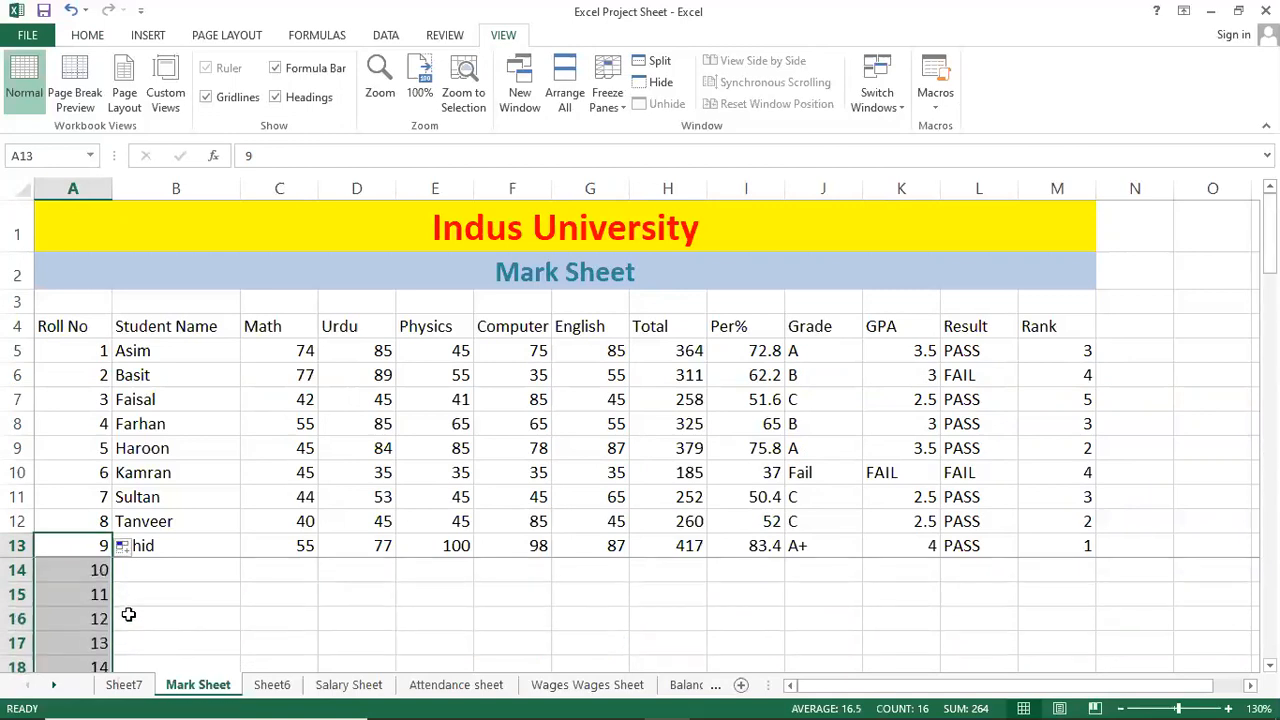
{"action": "left_click", "coordinate": [157, 569]}
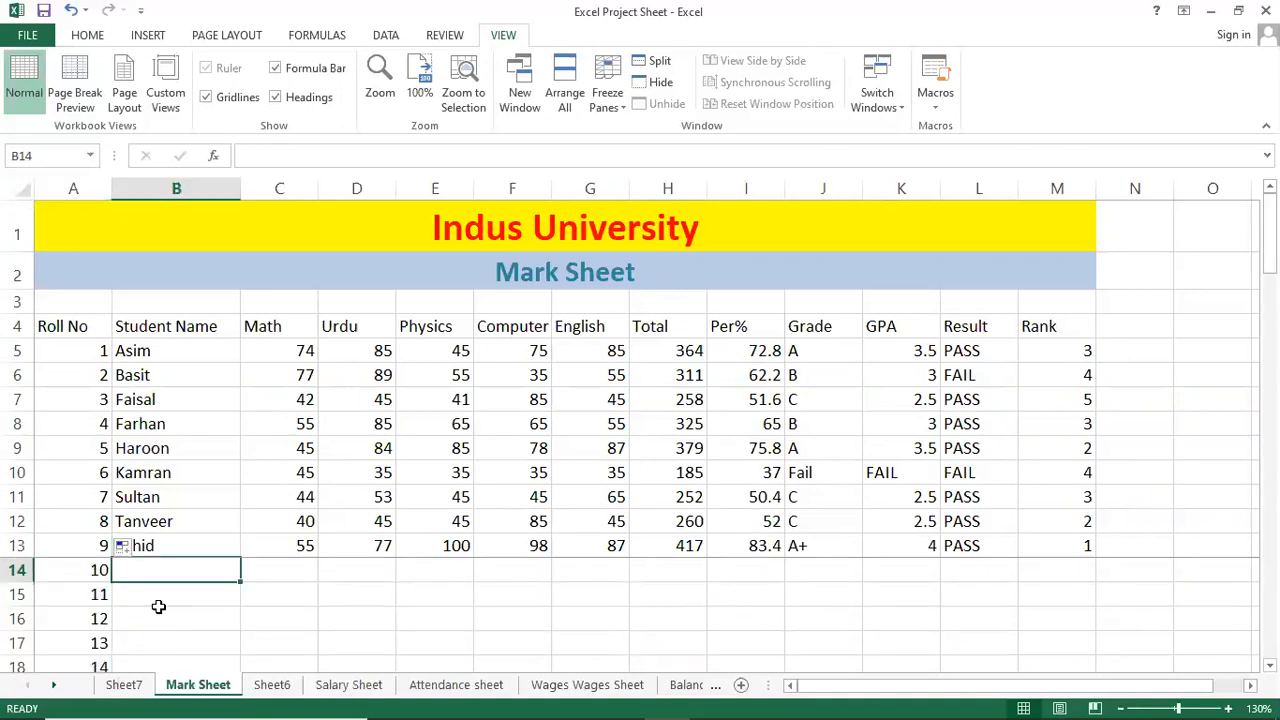
{"action": "type", "text": "aSIM"}
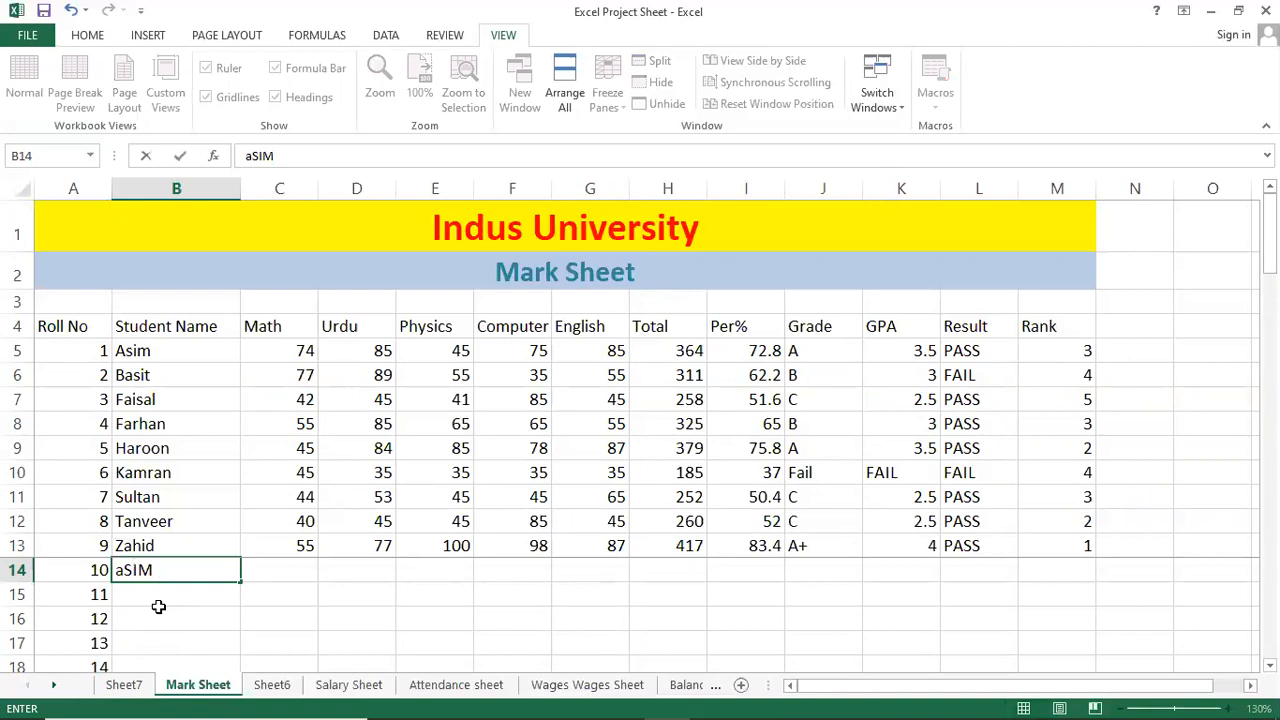
{"action": "key", "text": "Return"}
{"action": "key", "text": "ctrl+z"}
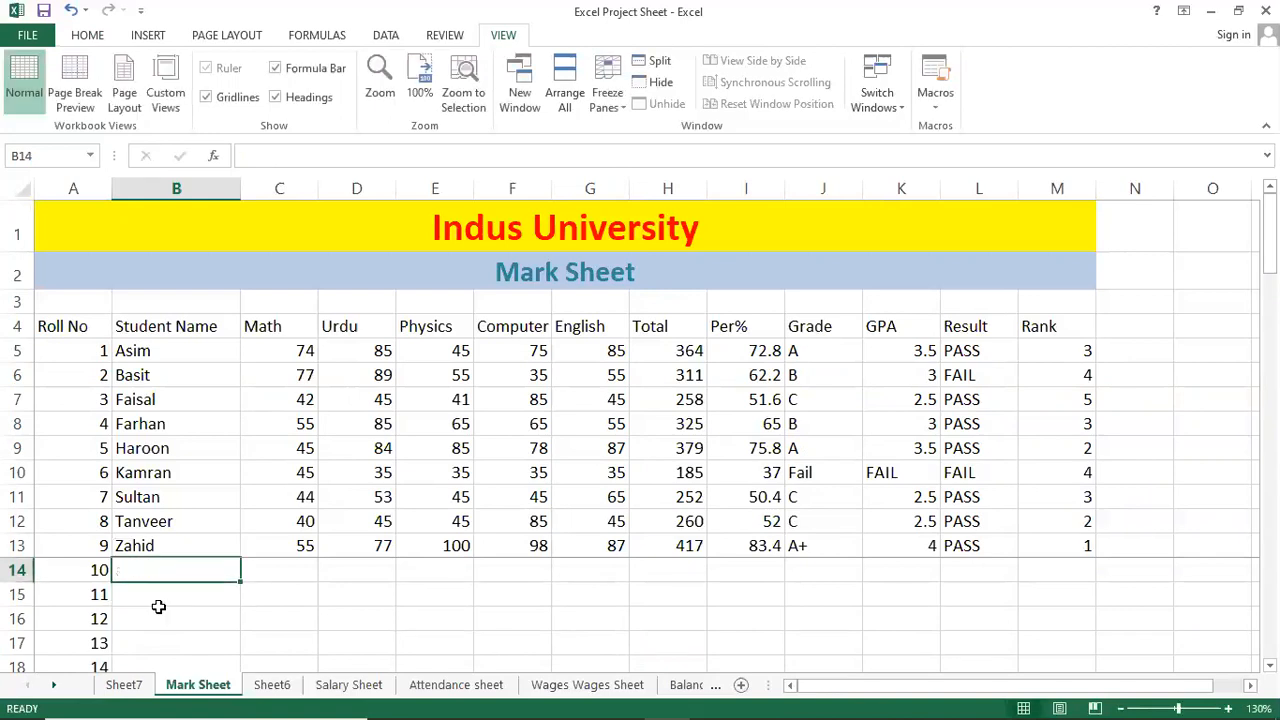
{"action": "type", "text": "Asim"}
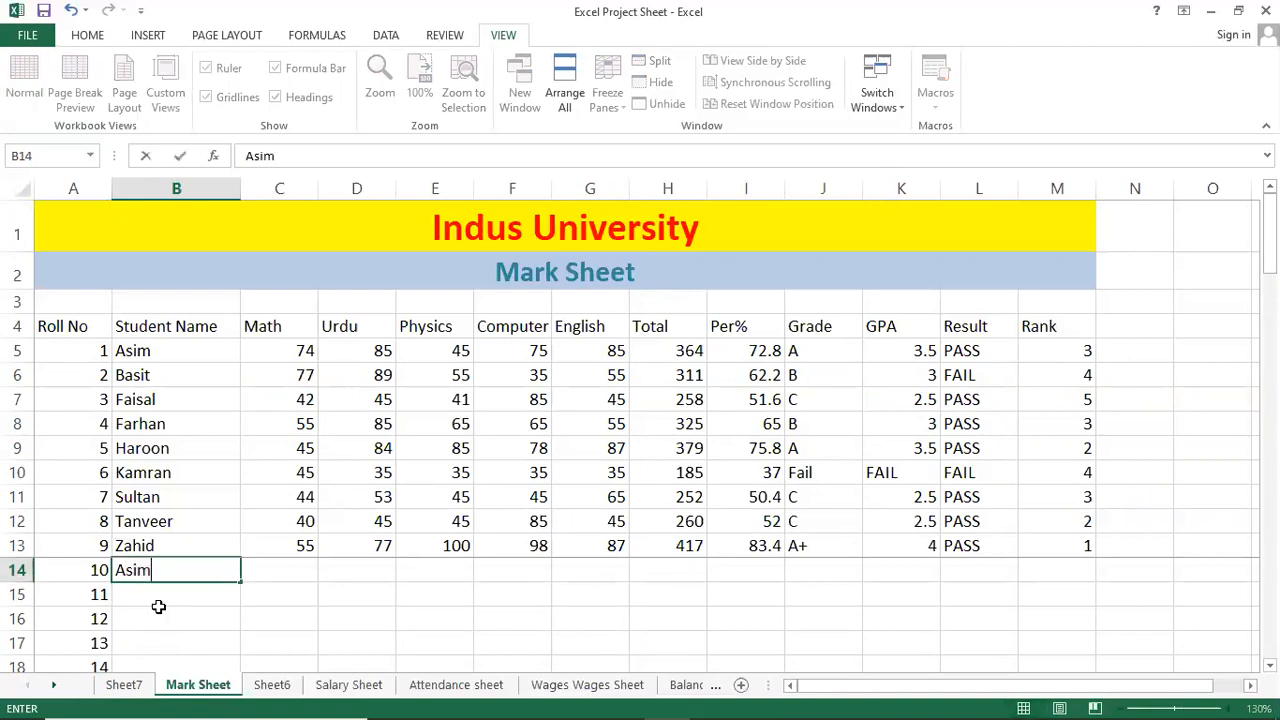
{"action": "key", "text": "Return"}
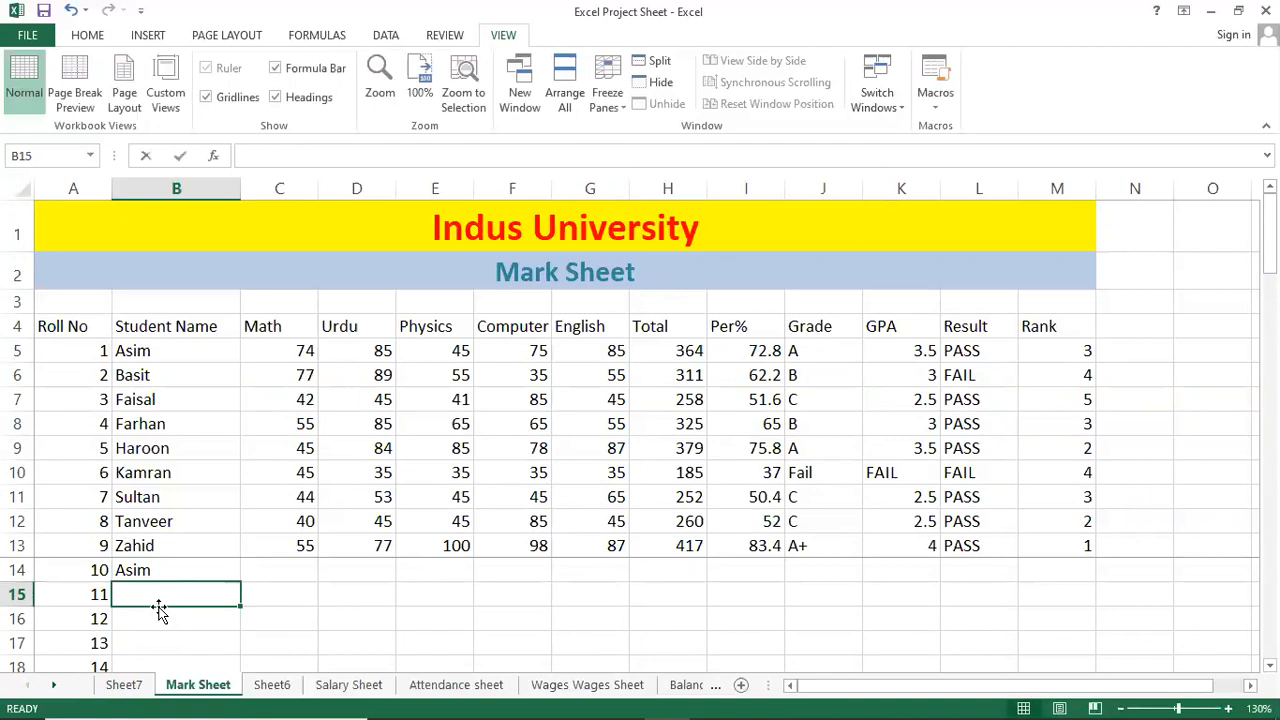
{"action": "type", "text": "Faisal"}
{"action": "key", "text": "Return"}
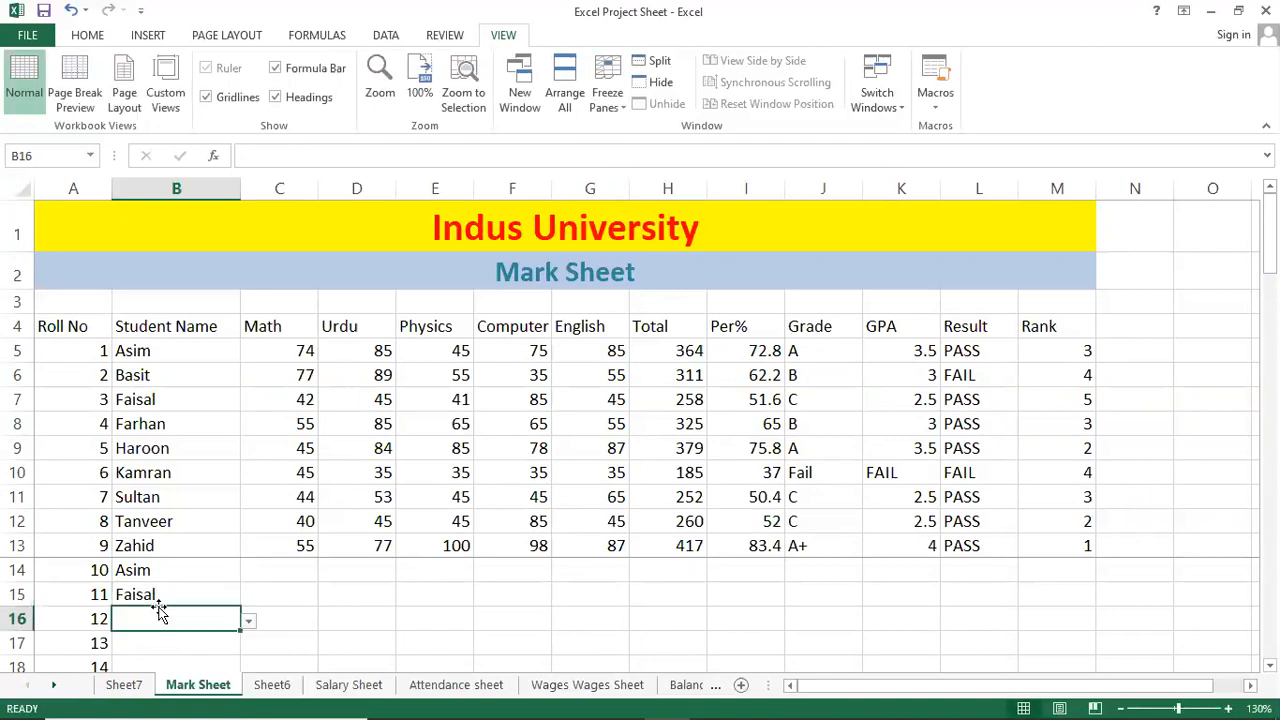
{"action": "type", "text": "Kamran"}
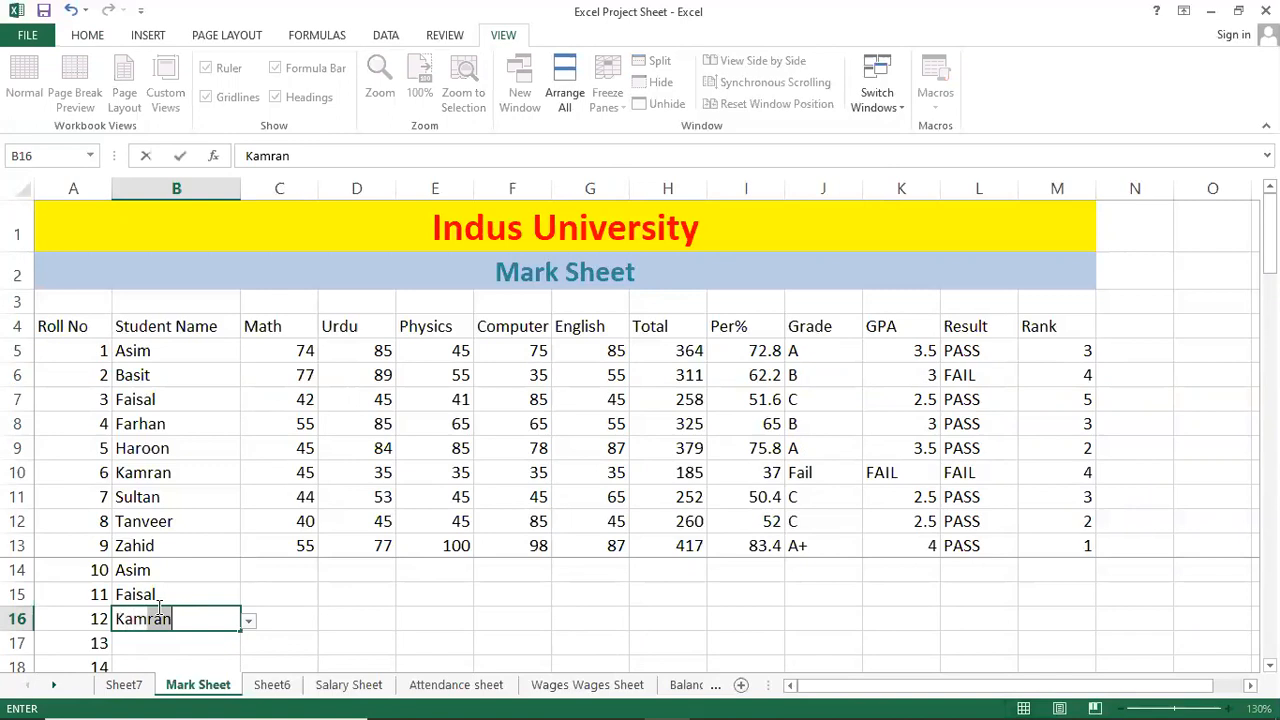
{"action": "key", "text": "Return"}
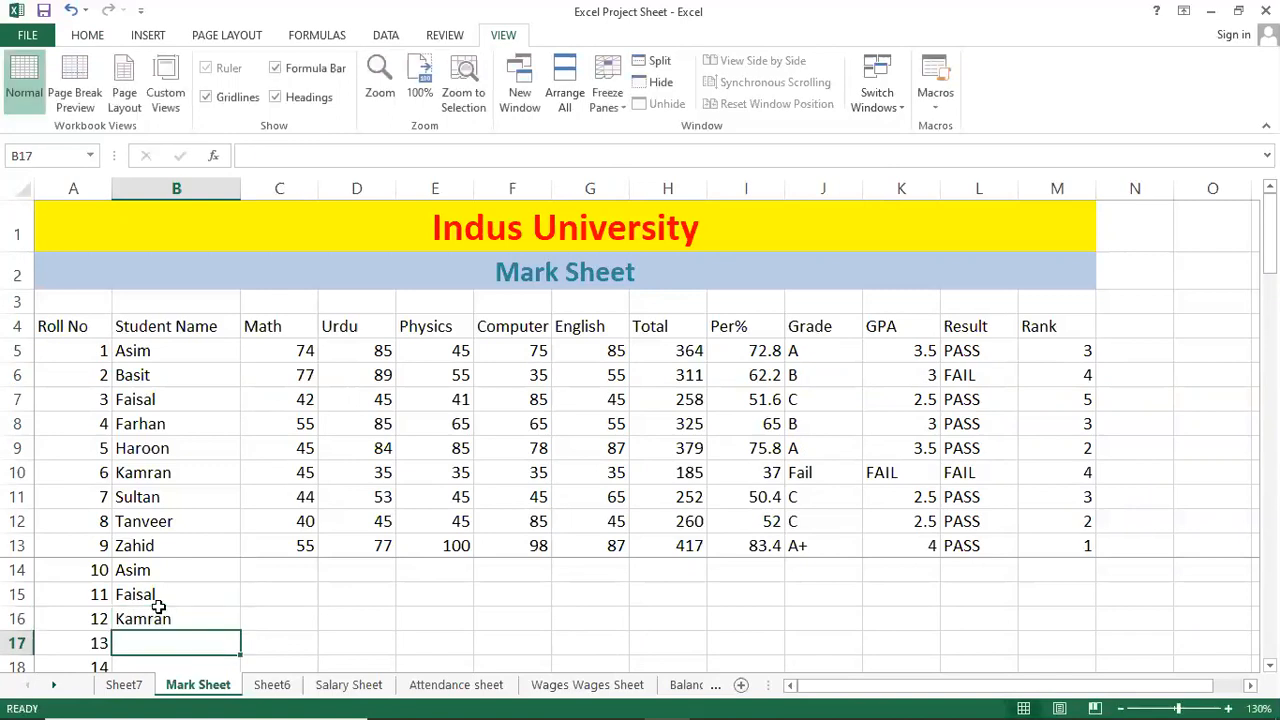
{"action": "type", "text": "Naseem"}
{"action": "key", "text": "Return"}
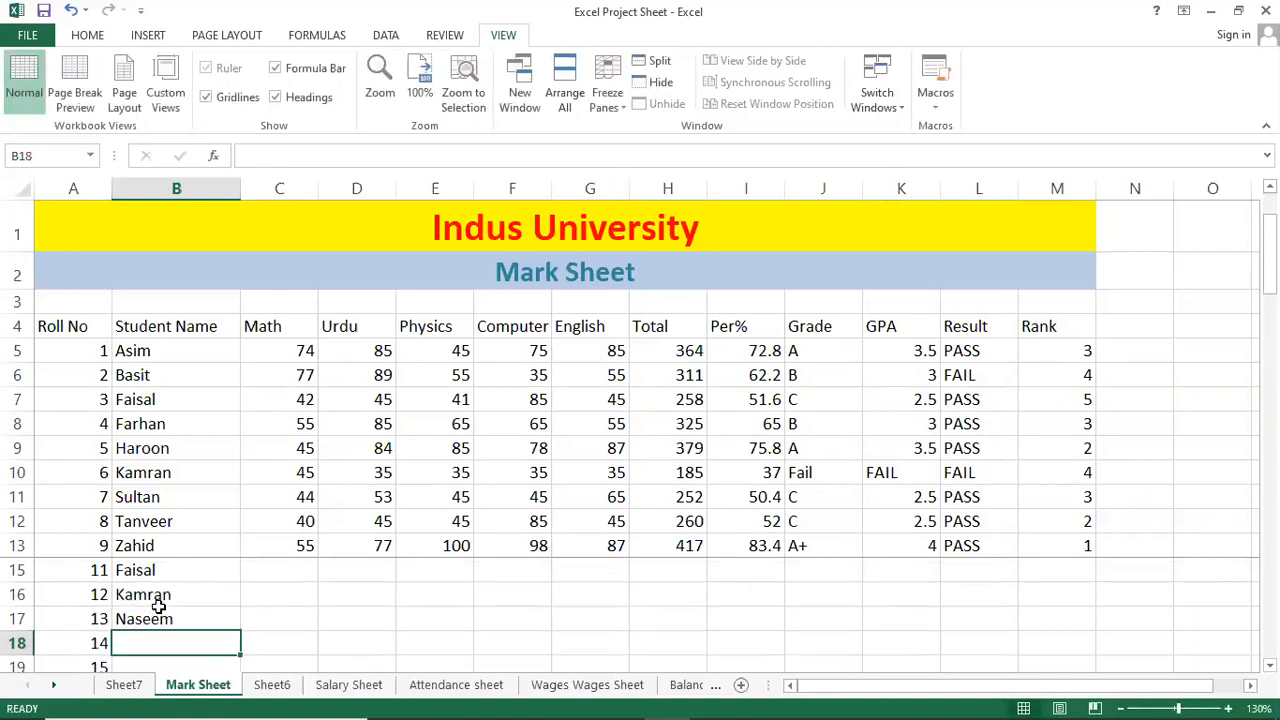
Enter the names Nadeem, Imran, Wasim, Gulzar and Saif below Naseem.
{"action": "type", "text": "Nadeem"}
{"action": "key", "text": "Return"}
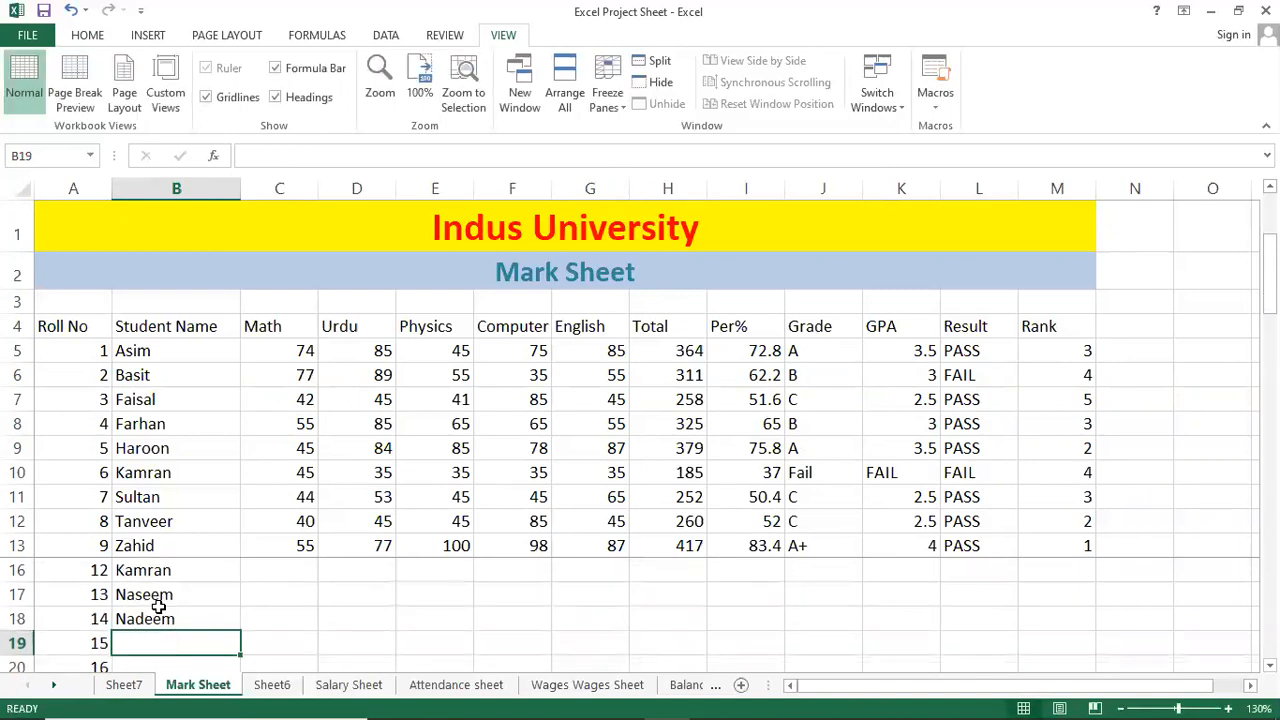
{"action": "type", "text": "Imran"}
{"action": "key", "text": "Return"}
{"action": "type", "text": "Wasim"}
{"action": "key", "text": "Return"}
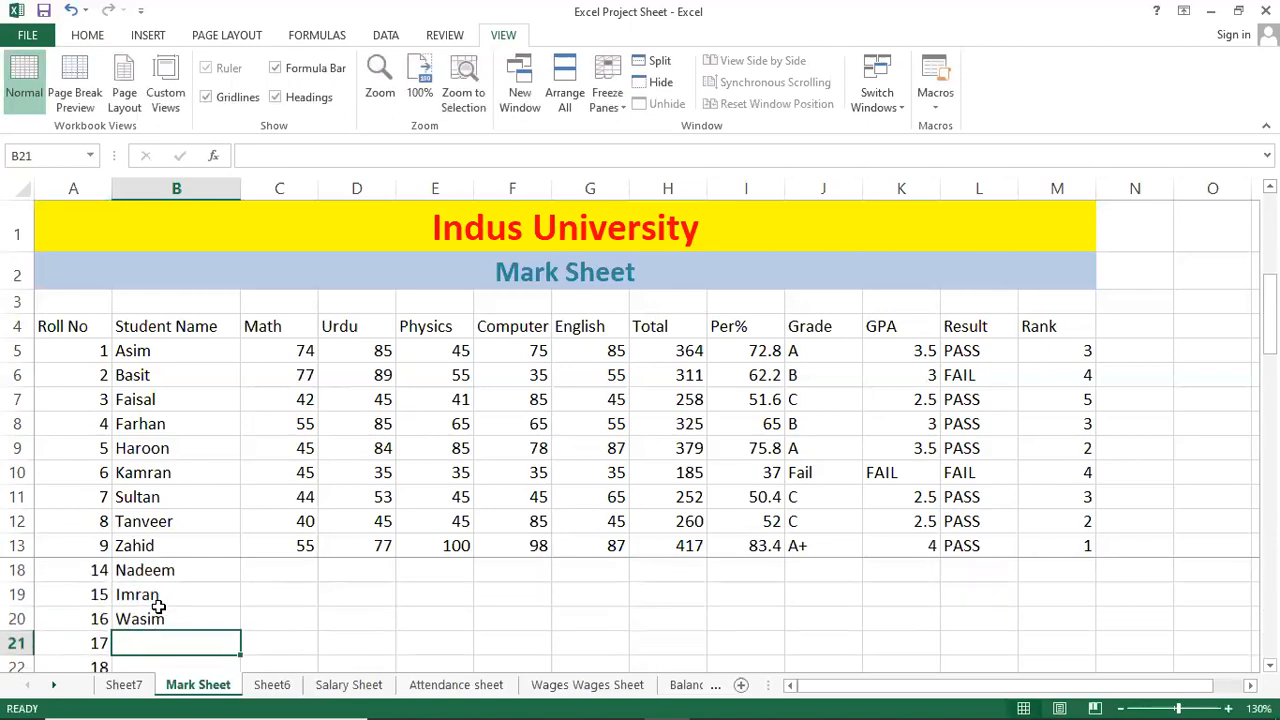
{"action": "type", "text": "Gulza"}
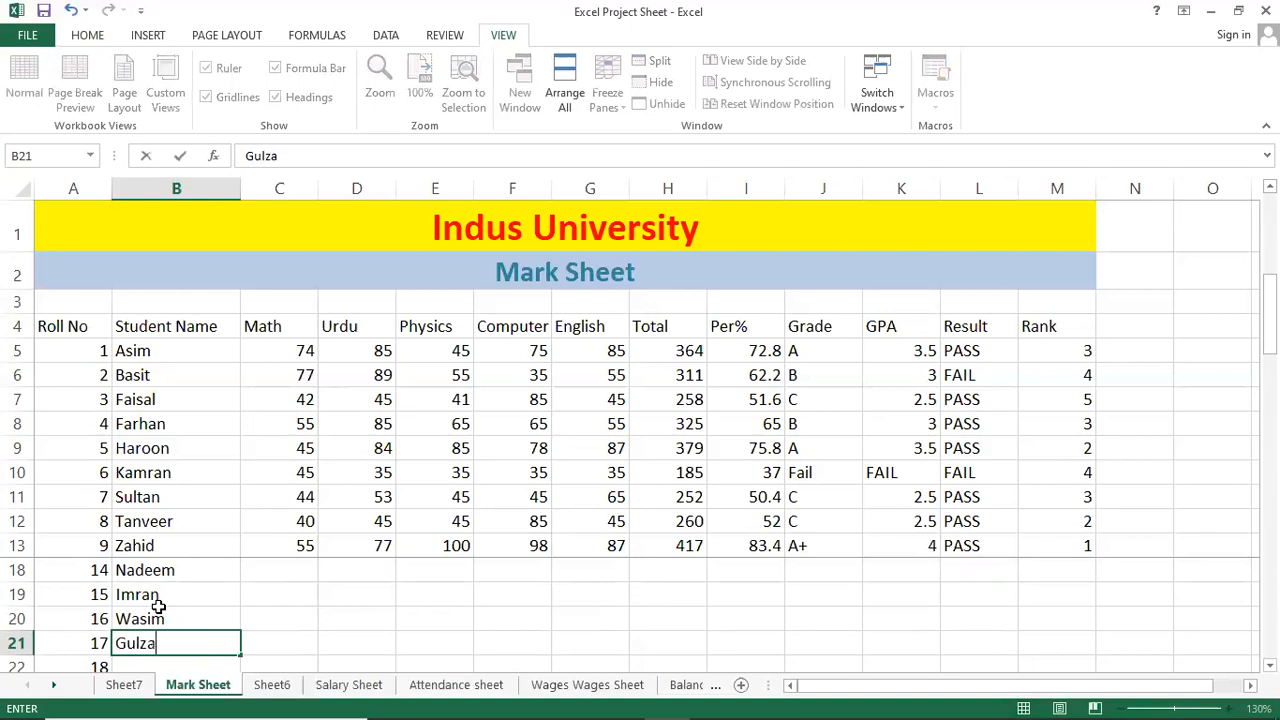
{"action": "type", "text": "r"}
{"action": "key", "text": "Return"}
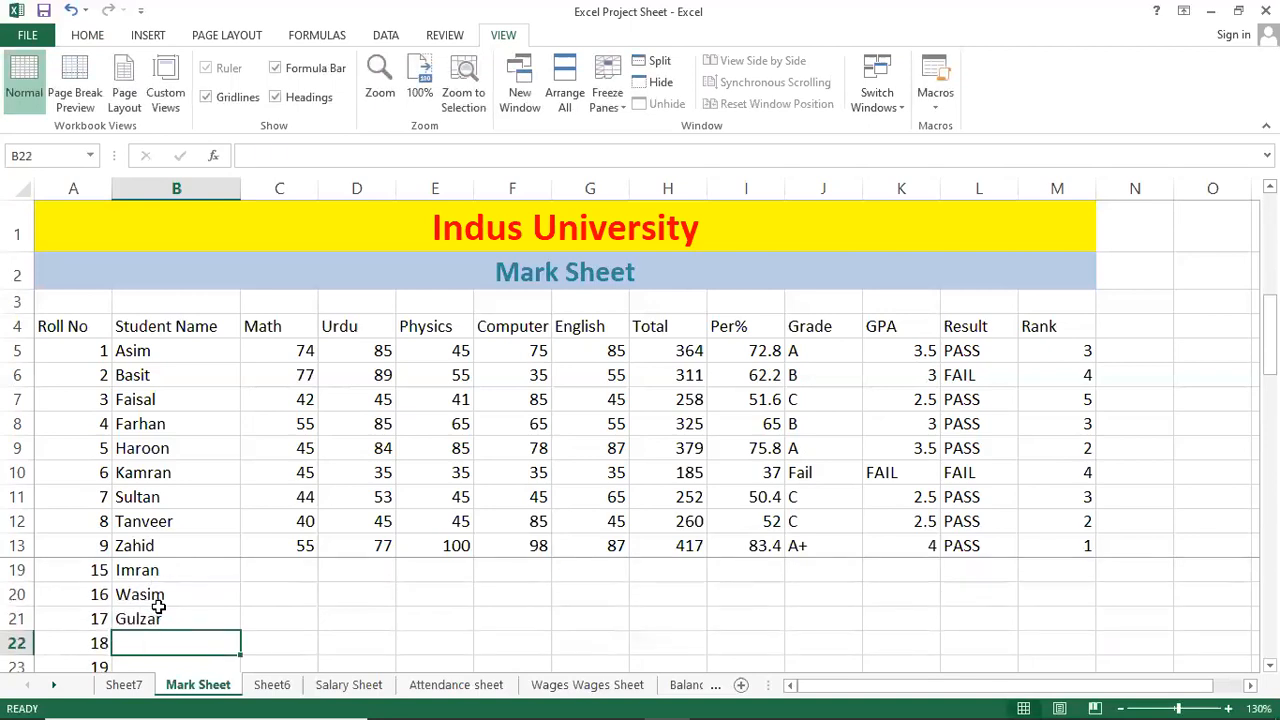
{"action": "type", "text": "Saif"}
{"action": "key", "text": "Return"}
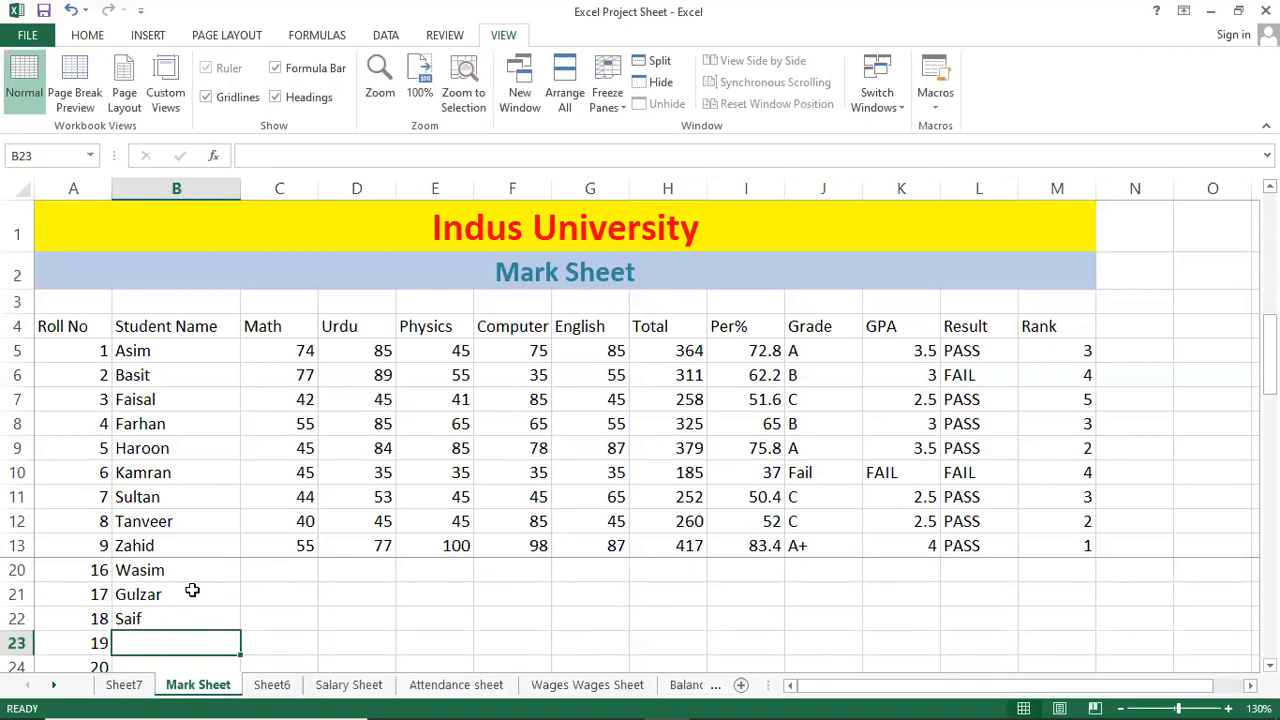
Enter Wasim's marks 55, 76, 45, 76, 56 across C20:G20.
{"action": "left_click", "coordinate": [163, 505]}
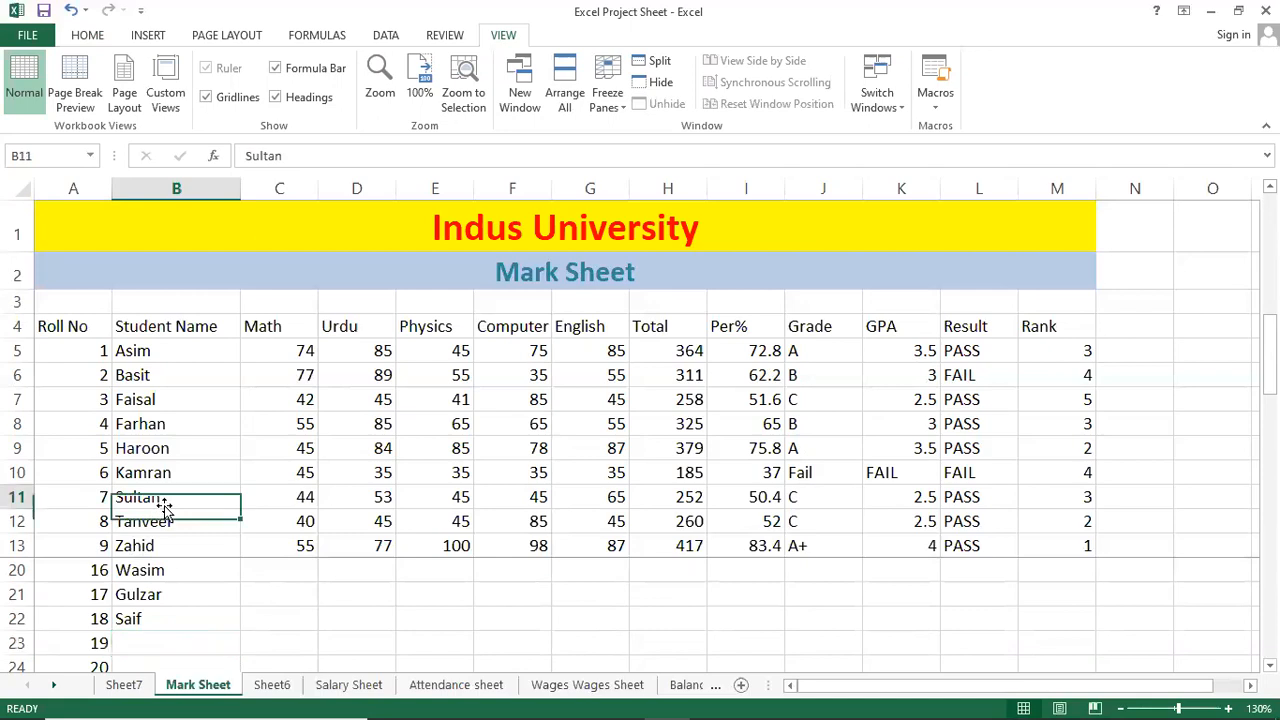
{"action": "left_click", "coordinate": [370, 472]}
{"action": "left_click", "coordinate": [271, 568]}
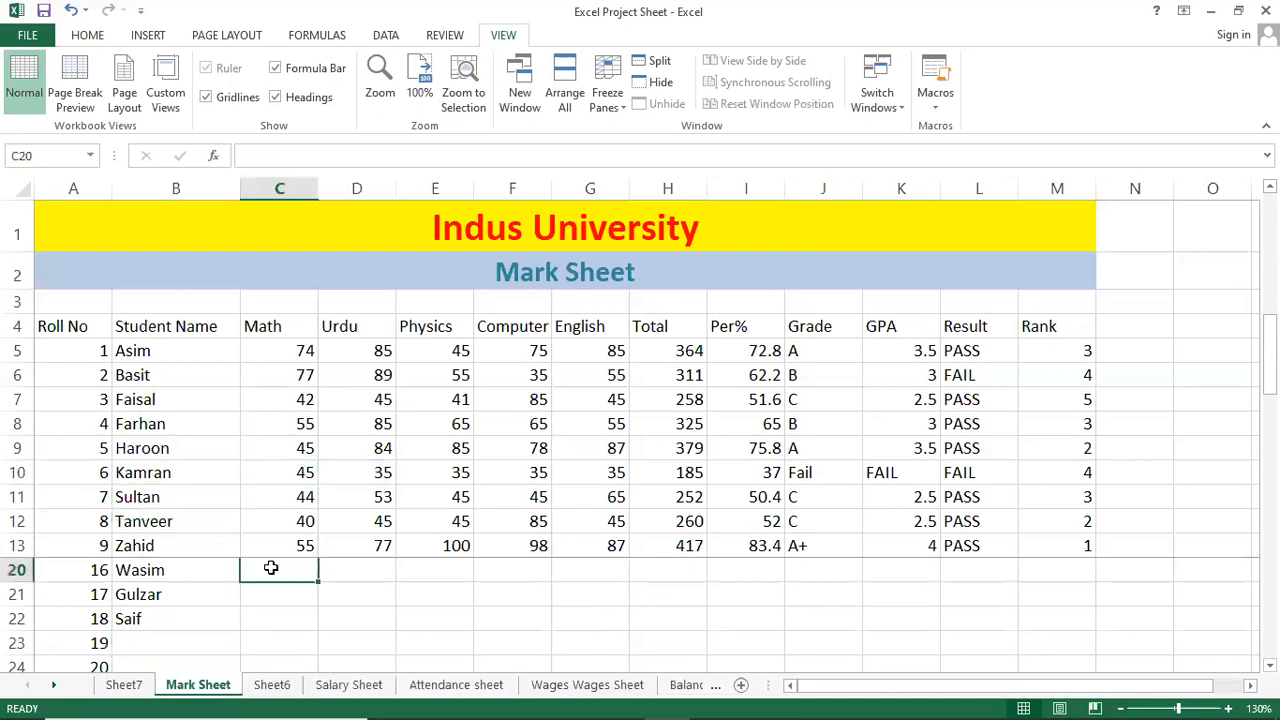
{"action": "type", "text": "55"}
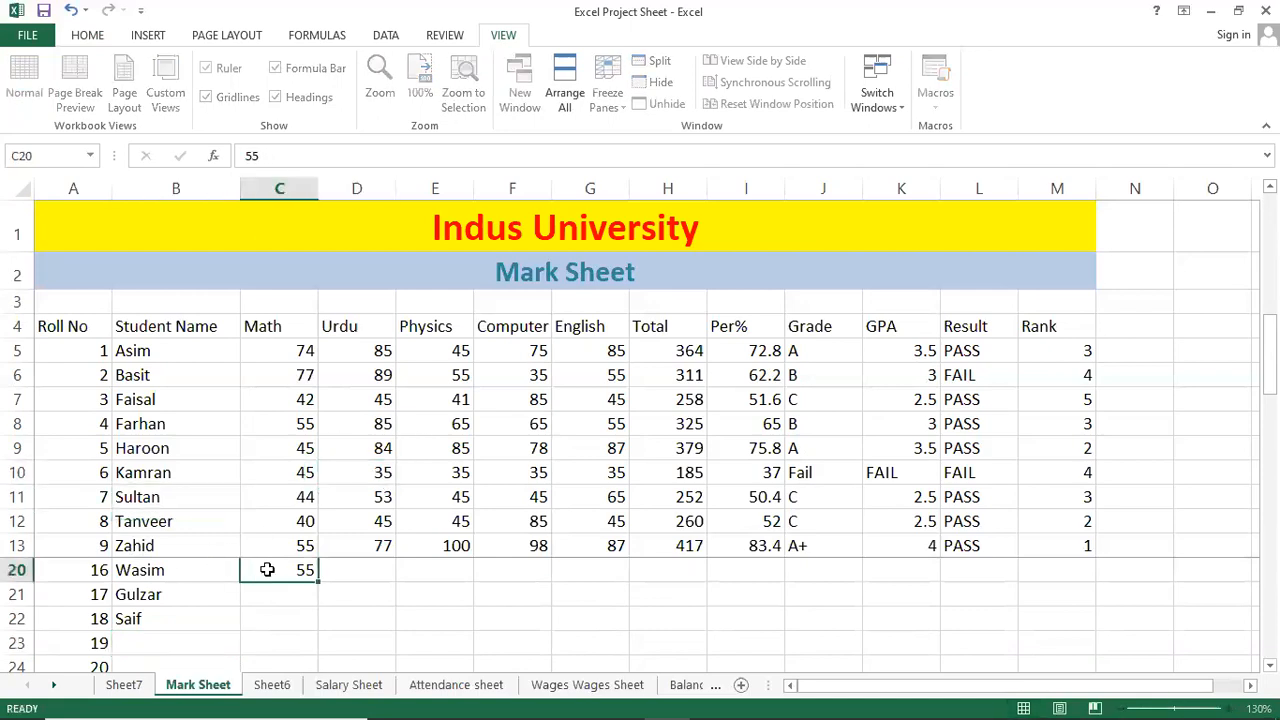
{"action": "key", "text": "Tab"}
{"action": "type", "text": "76"}
{"action": "key", "text": "Tab"}
{"action": "type", "text": "45"}
{"action": "key", "text": "Tab"}
{"action": "type", "text": "76"}
{"action": "key", "text": "Tab"}
{"action": "type", "text": "56"}
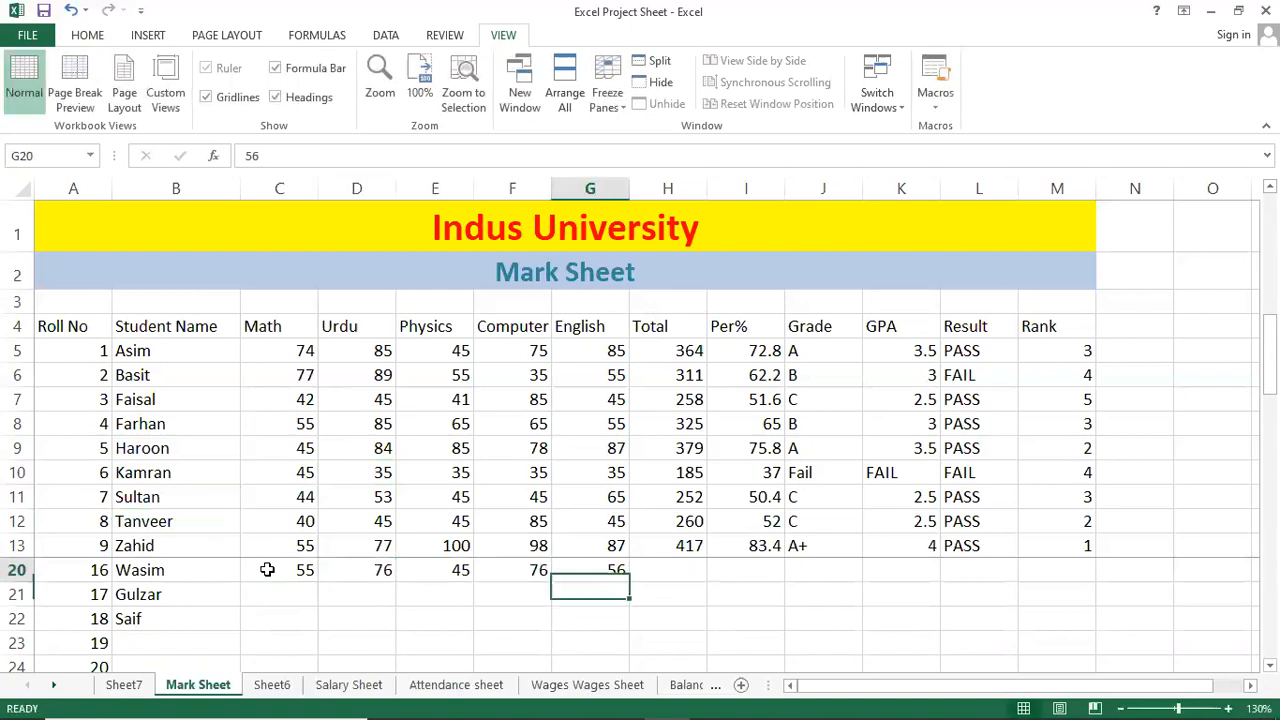
{"action": "key", "text": "Tab"}
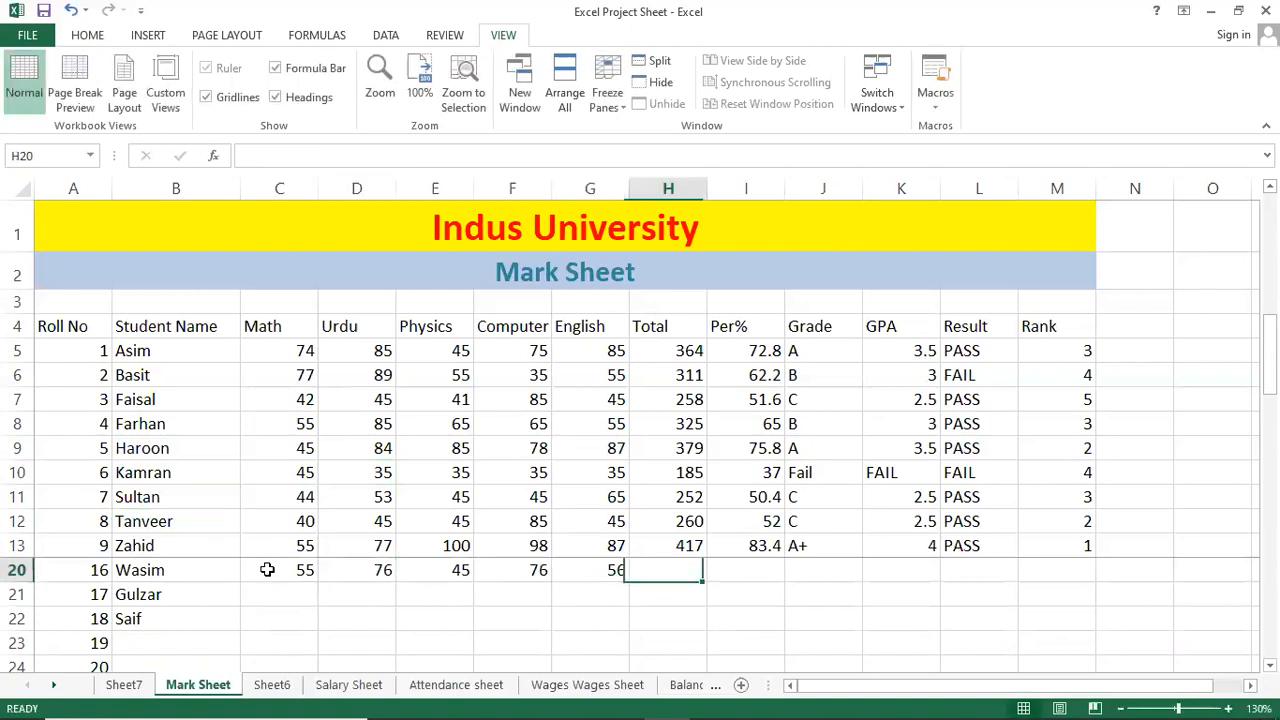
Fill the Total and percentage formulas from H13 and I13 down to row 22.
{"action": "left_click", "coordinate": [683, 545]}
{"action": "left_click_drag", "start_coordinate": [706, 557], "coordinate": [695, 612]}
{"action": "left_click", "coordinate": [778, 540]}
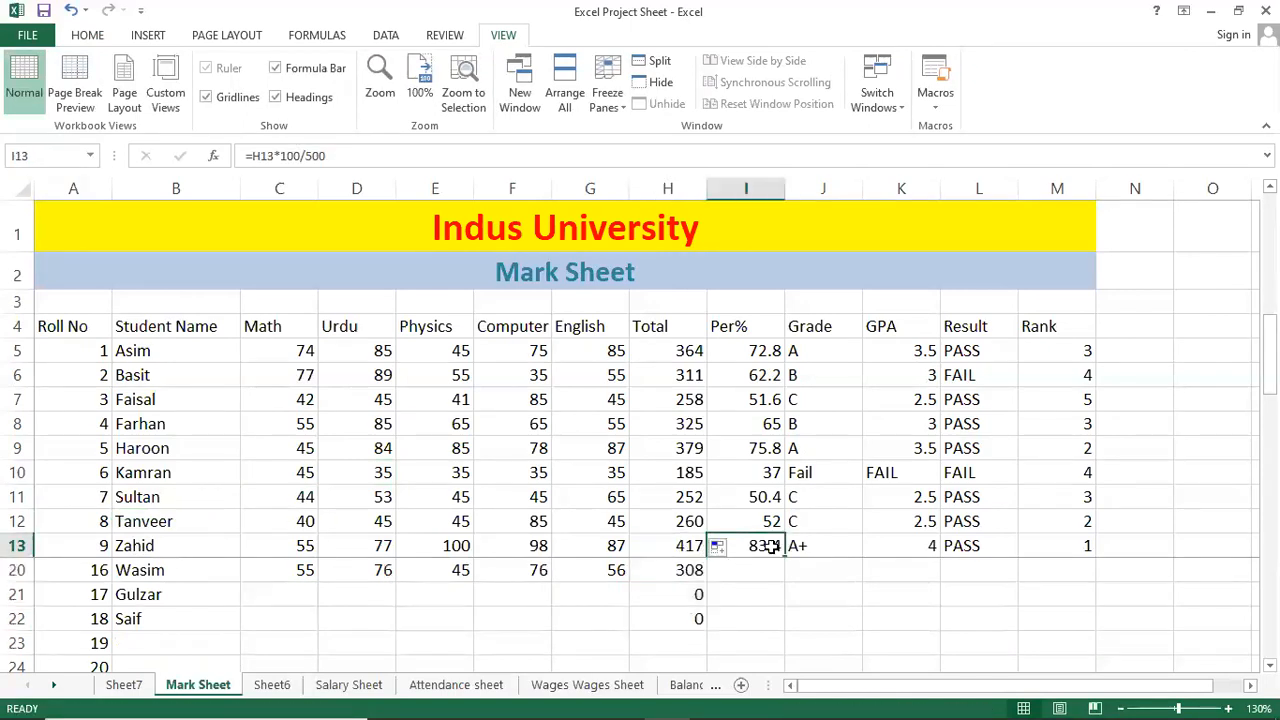
{"action": "left_click_drag", "start_coordinate": [789, 557], "coordinate": [782, 625]}
{"action": "left_click", "coordinate": [831, 589]}
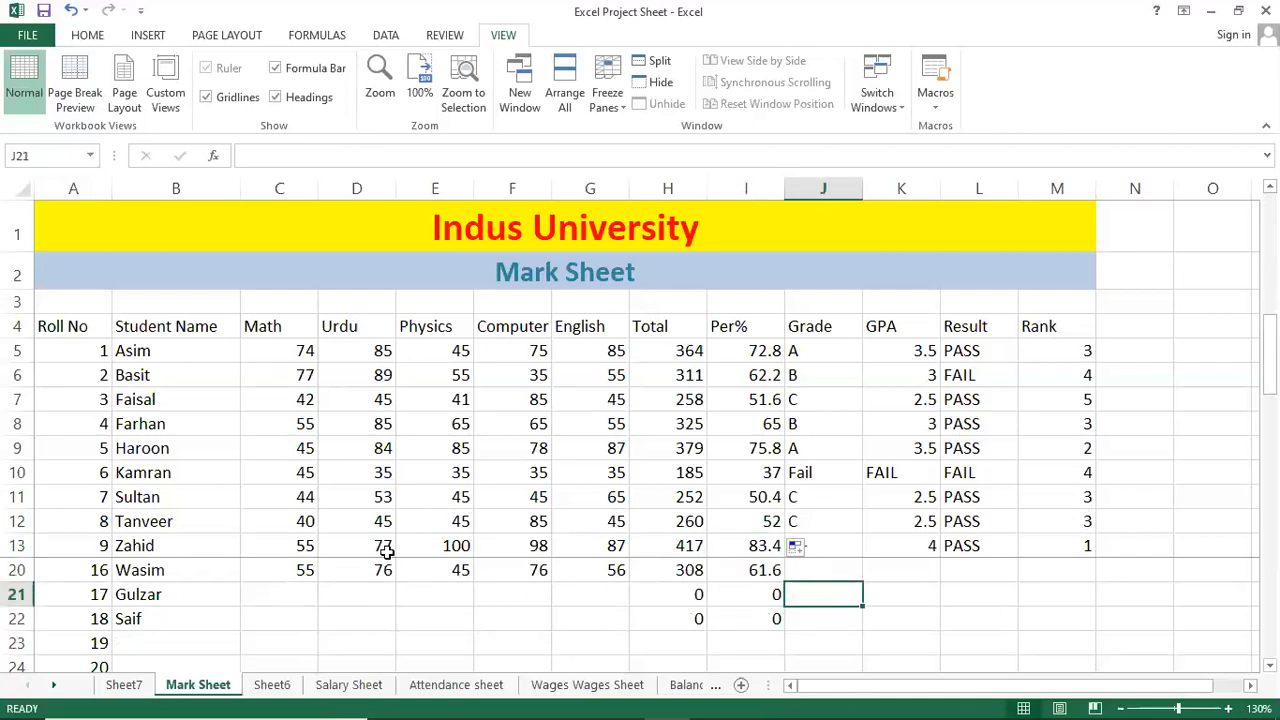
{"action": "left_click", "coordinate": [280, 570]}
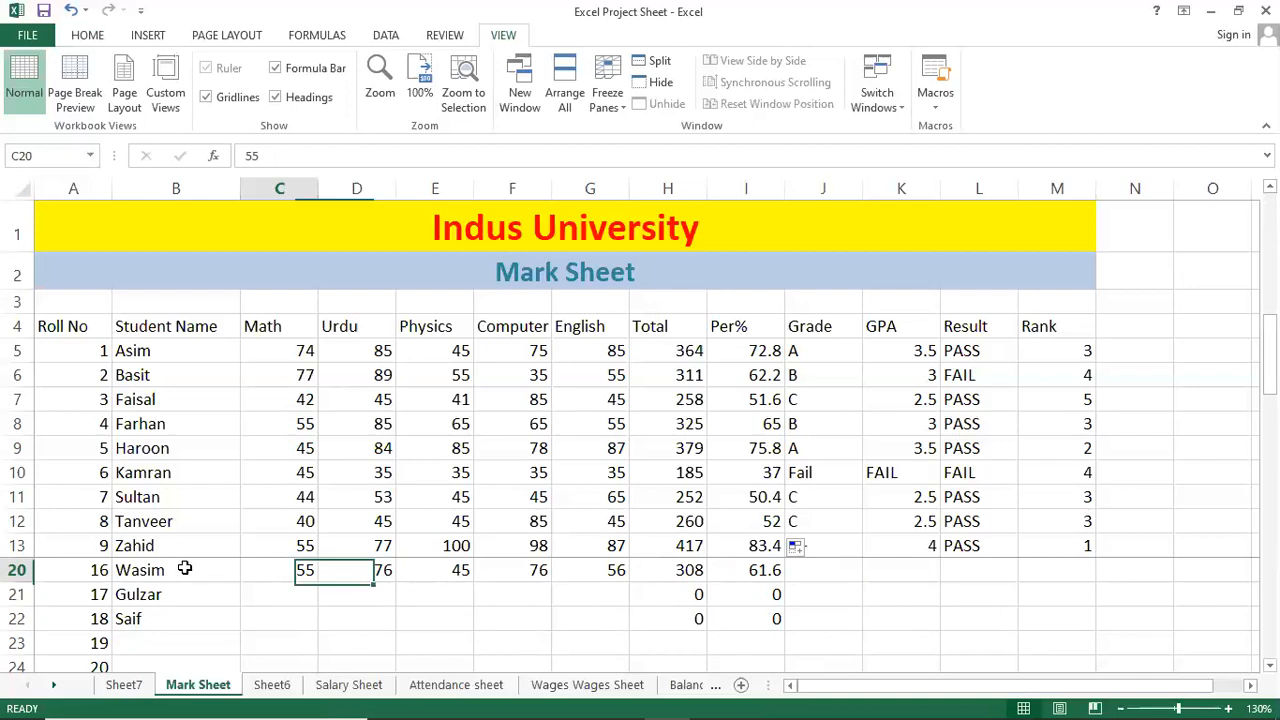
Unfreeze the panes so rows 14–19, Asim to Imran, show again.
{"action": "left_click", "coordinate": [16, 569]}
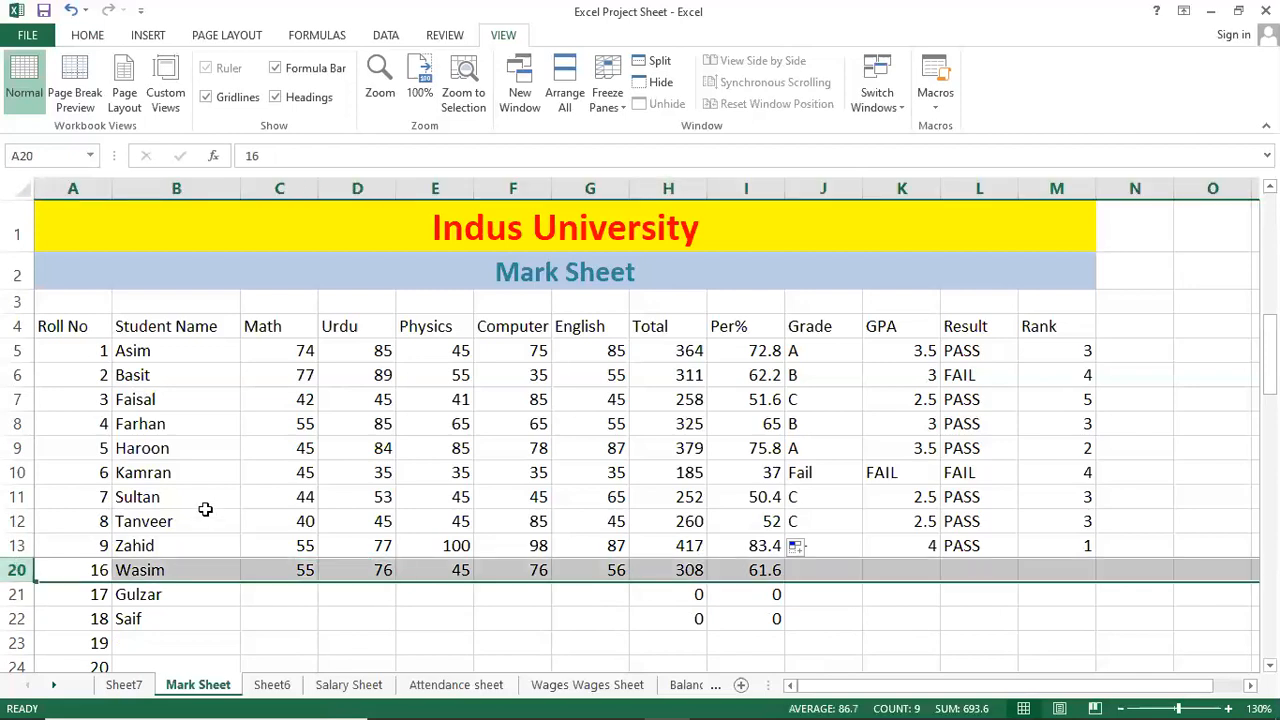
{"action": "left_click", "coordinate": [16, 594]}
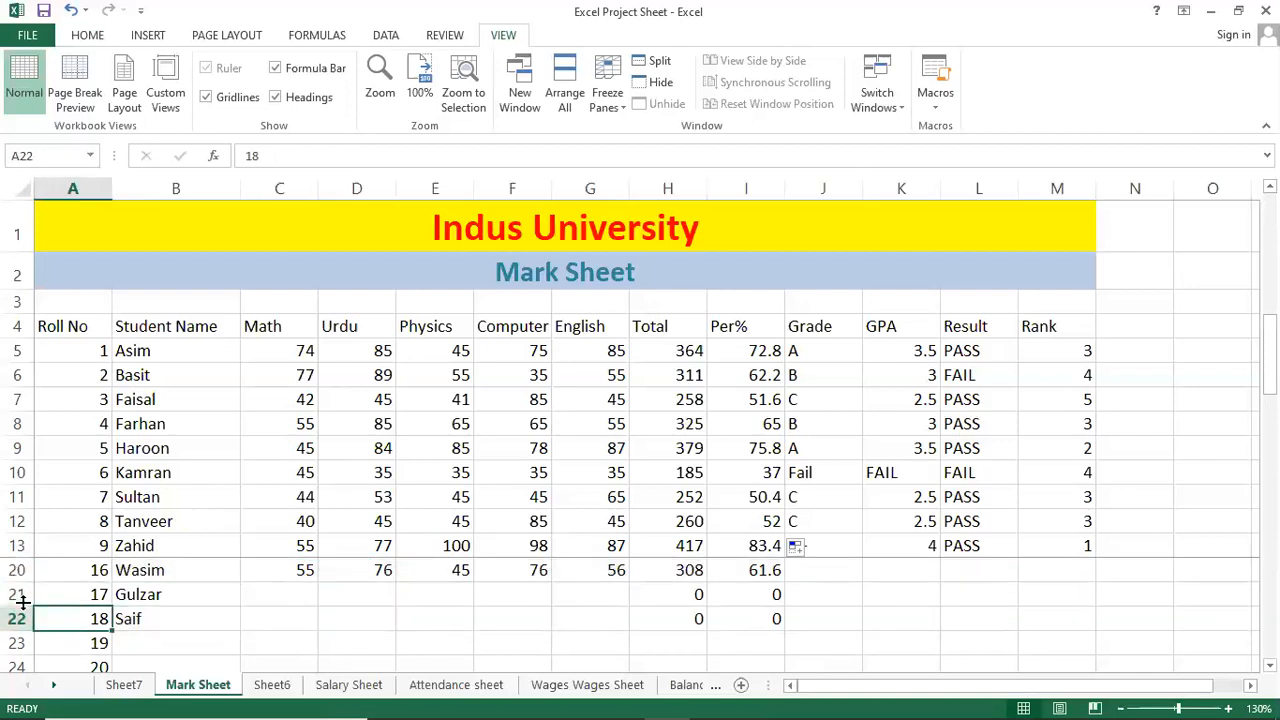
{"action": "left_click", "coordinate": [608, 98]}
{"action": "left_click", "coordinate": [650, 140]}
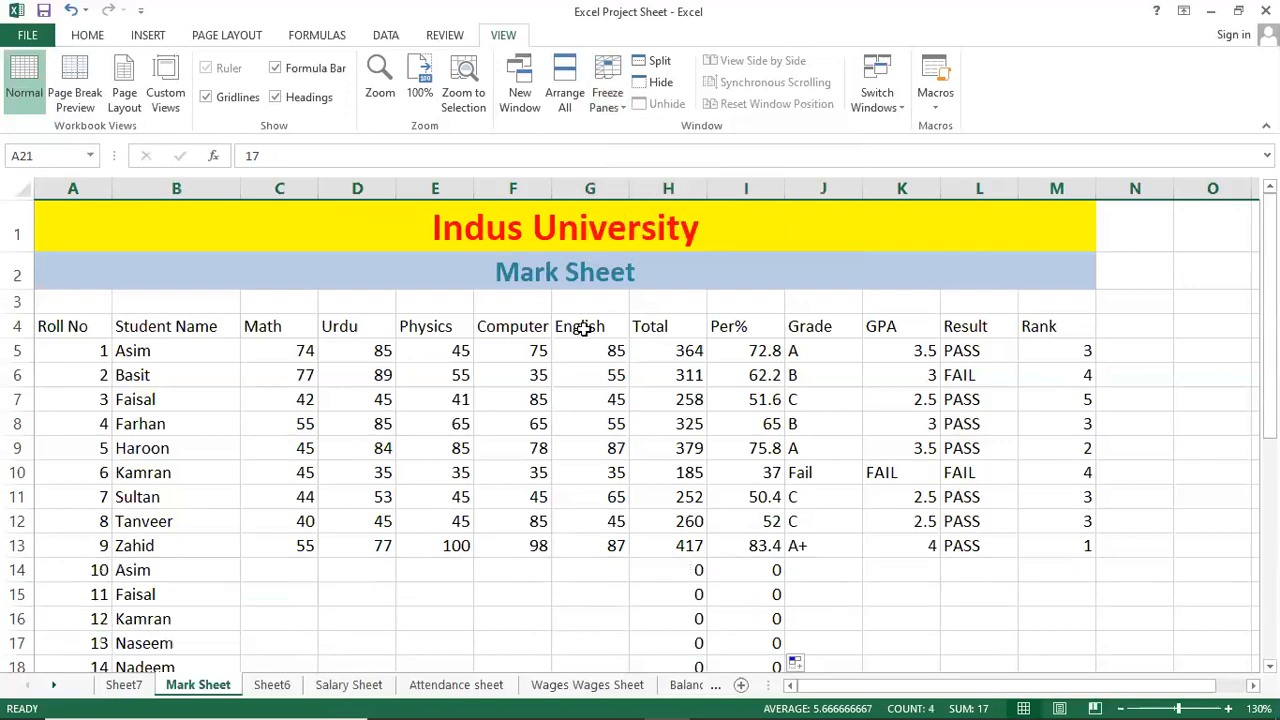
{"action": "scroll", "coordinate": [400, 545], "scroll_direction": "down", "scroll_amount": 2}
{"action": "scroll", "coordinate": [398, 550], "scroll_direction": "down", "scroll_amount": 1}
{"action": "scroll", "coordinate": [398, 550], "scroll_direction": "up", "scroll_amount": 3}
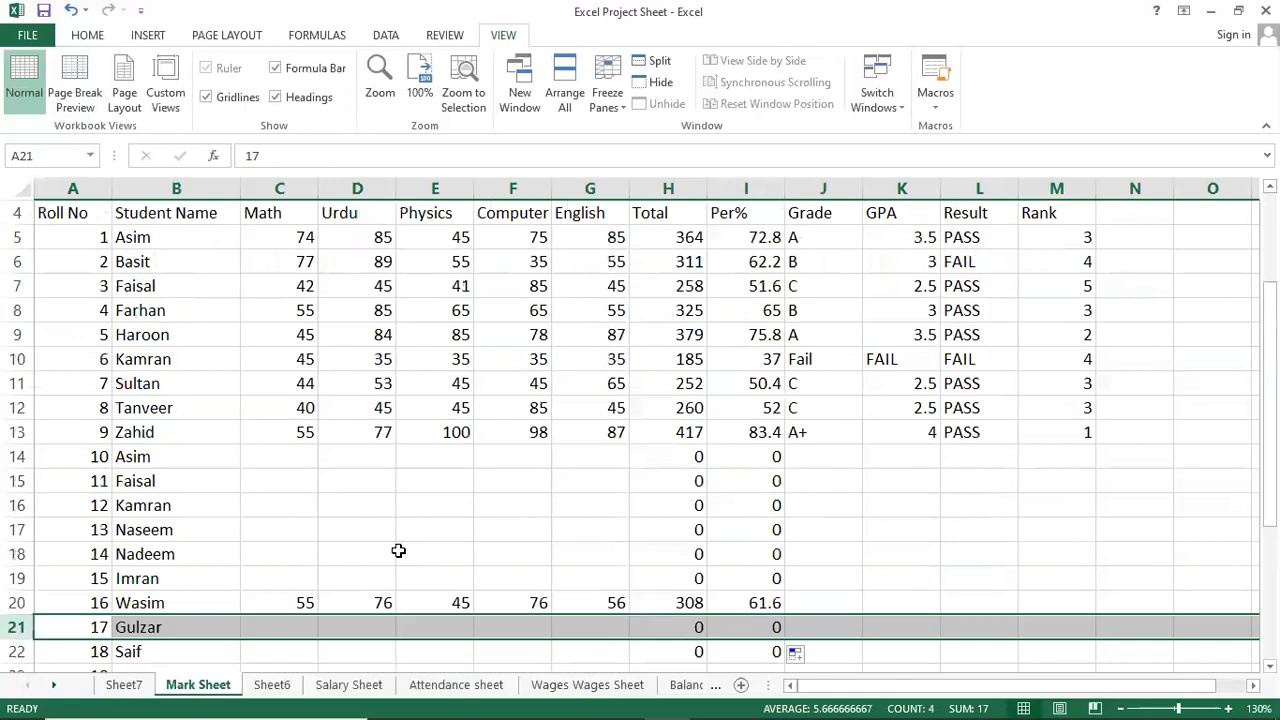
Switch to the Notepad lesson notes at the Freeze Panes entry.
{"action": "left_click", "coordinate": [540, 448]}
{"action": "left_click", "coordinate": [577, 398]}
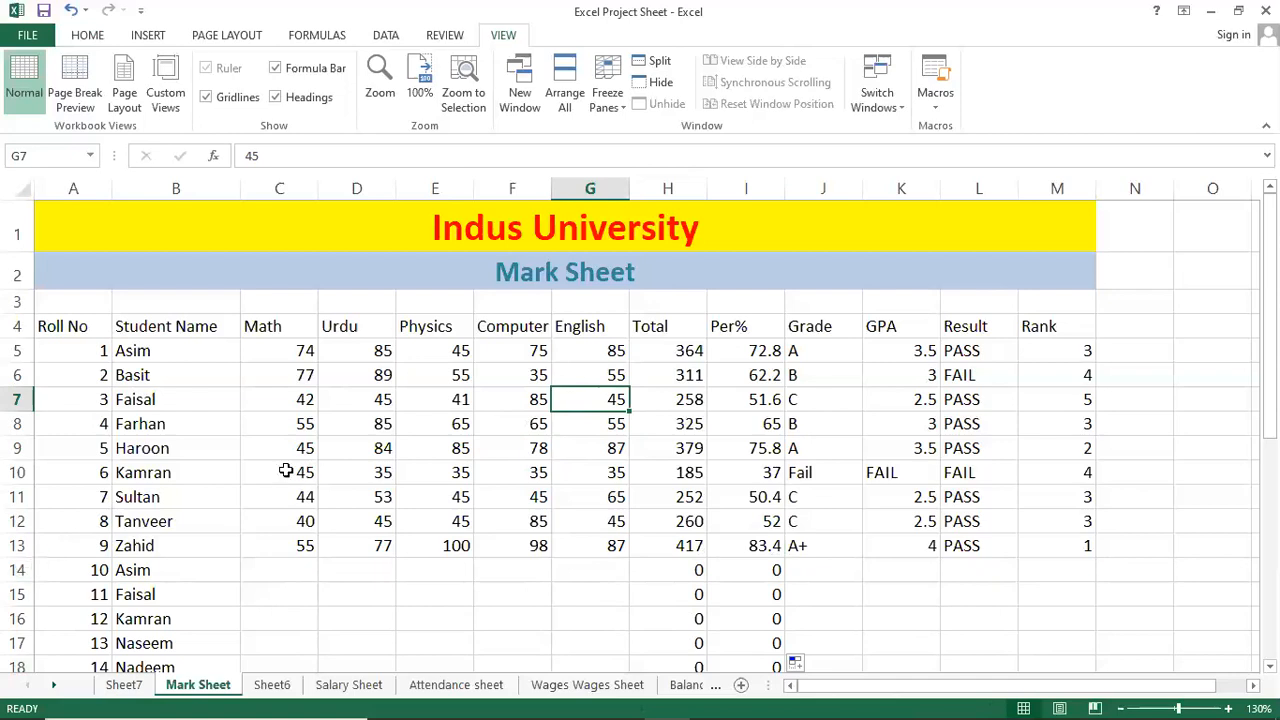
{"action": "left_click", "coordinate": [224, 511]}
{"action": "left_click", "coordinate": [575, 701]}
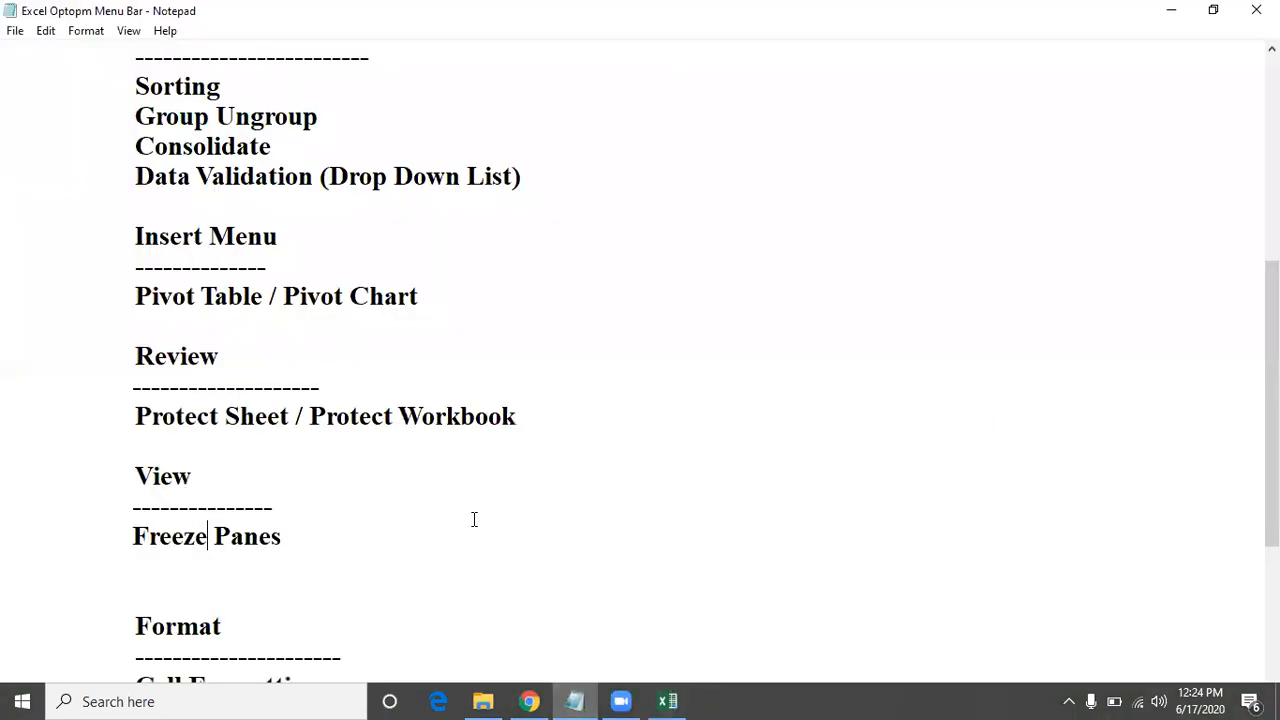
Scroll the Notepad notes and highlight the Files Password and Print Option lines under Home.
{"action": "scroll", "coordinate": [384, 500], "scroll_direction": "down", "scroll_amount": 2}
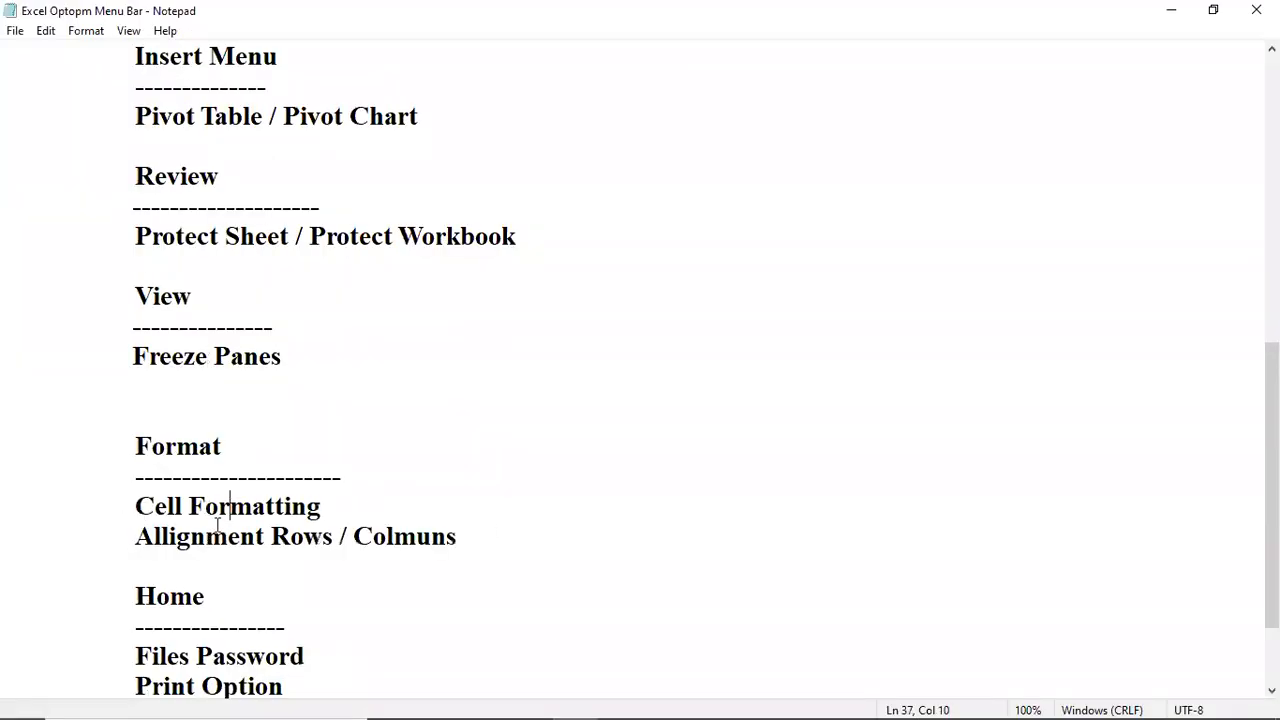
{"action": "scroll", "coordinate": [386, 580], "scroll_direction": "down", "scroll_amount": 1}
{"action": "scroll", "coordinate": [332, 553], "scroll_direction": "up", "scroll_amount": 1}
{"action": "scroll", "coordinate": [222, 563], "scroll_direction": "down", "scroll_amount": 1}
{"action": "left_click_drag", "start_coordinate": [56, 555], "coordinate": [306, 566]}
{"action": "left_click_drag", "start_coordinate": [94, 603], "coordinate": [290, 607]}
{"action": "left_click", "coordinate": [293, 497]}
Highlight the Cell Formatting and Alignment Rows / Columns lines, then return to the Excel workbook.
{"action": "scroll", "coordinate": [275, 467], "scroll_direction": "up", "scroll_amount": 8}
{"action": "scroll", "coordinate": [275, 467], "scroll_direction": "down", "scroll_amount": 9}
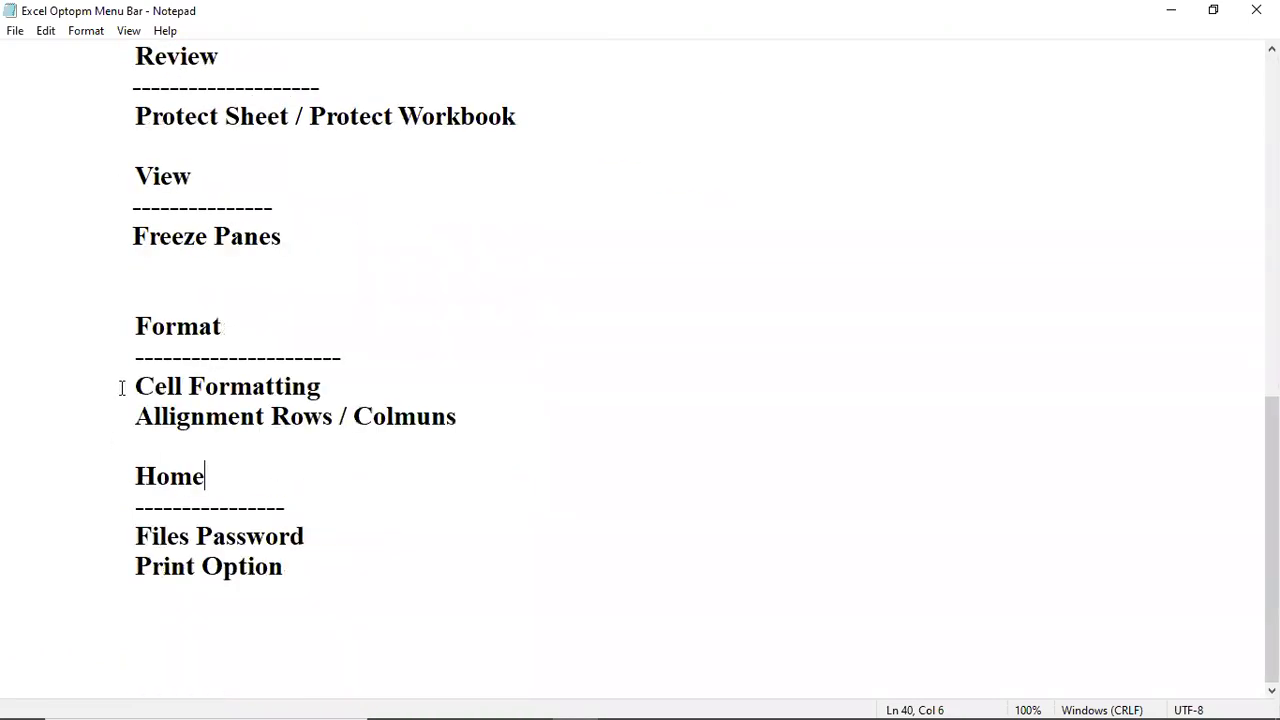
{"action": "left_click_drag", "start_coordinate": [121, 387], "coordinate": [382, 386]}
{"action": "left_click_drag", "start_coordinate": [137, 417], "coordinate": [444, 428]}
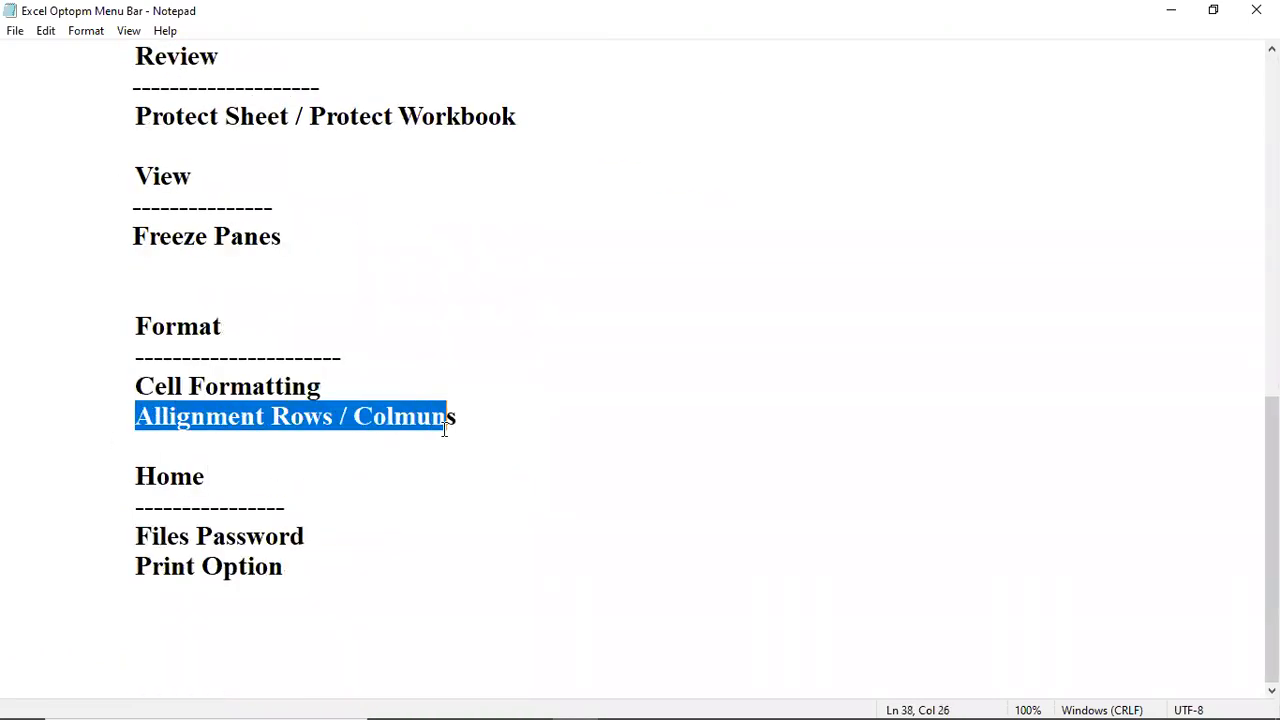
{"action": "left_click", "coordinate": [240, 388]}
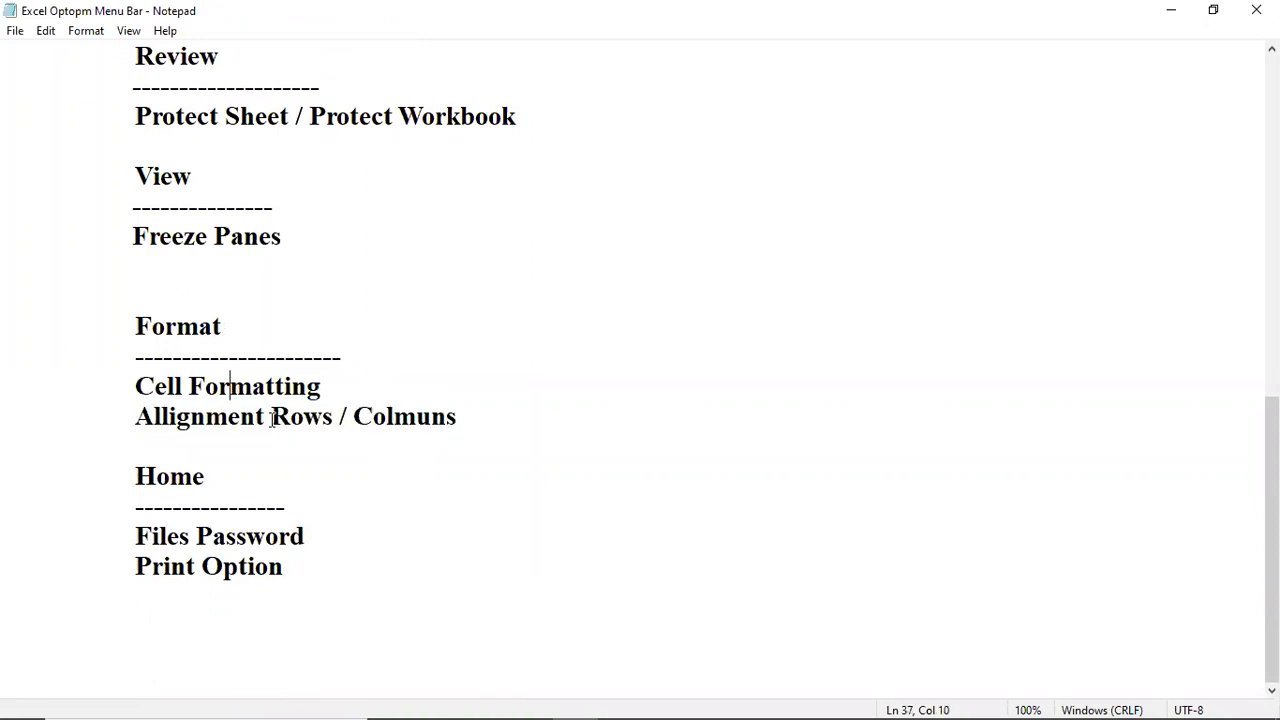
{"action": "left_click", "coordinate": [668, 701]}
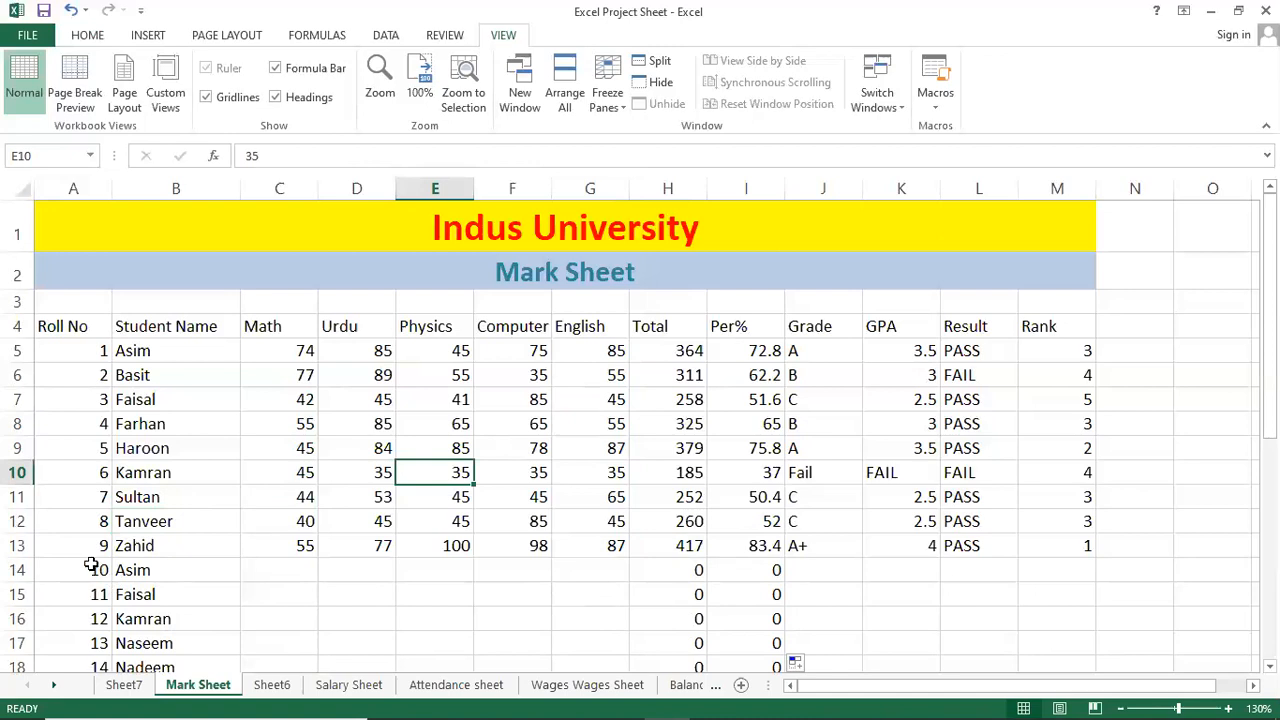
{"action": "left_click_drag", "start_coordinate": [89, 566], "coordinate": [1149, 160]}
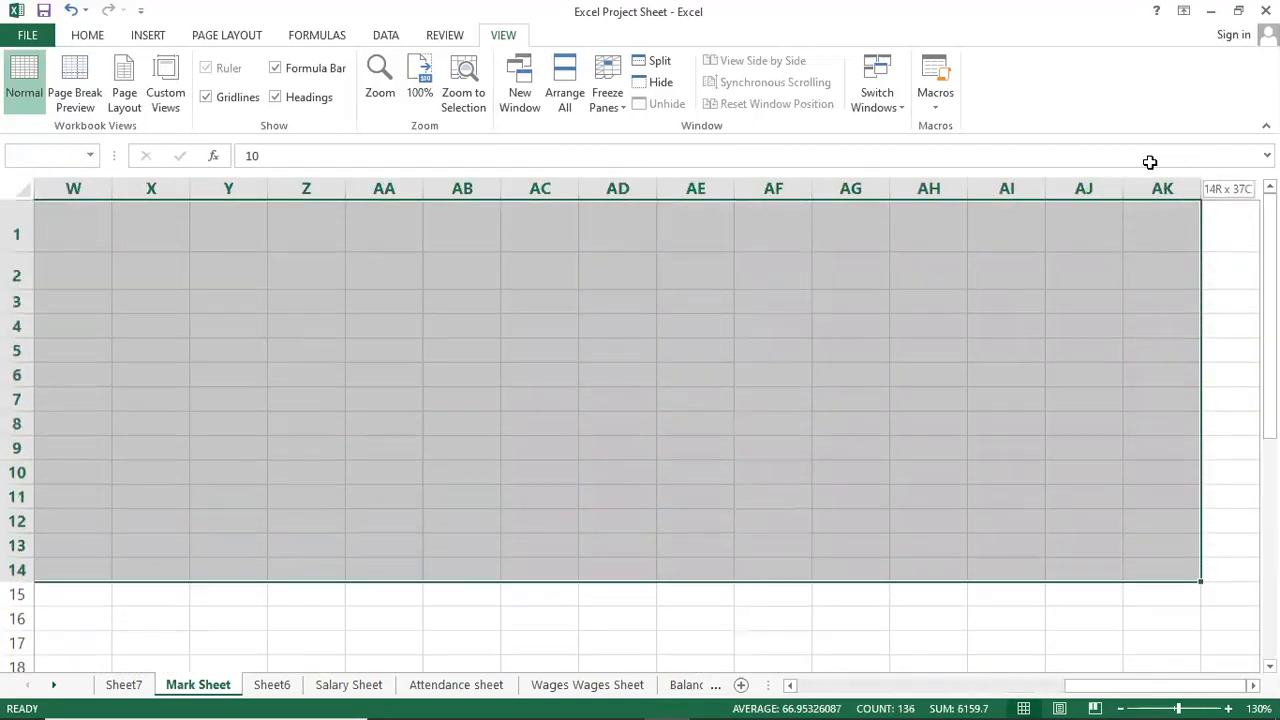
Return to A1, then select and delete the extra student rows 14–28 below Zahid.
{"action": "left_click", "coordinate": [661, 352]}
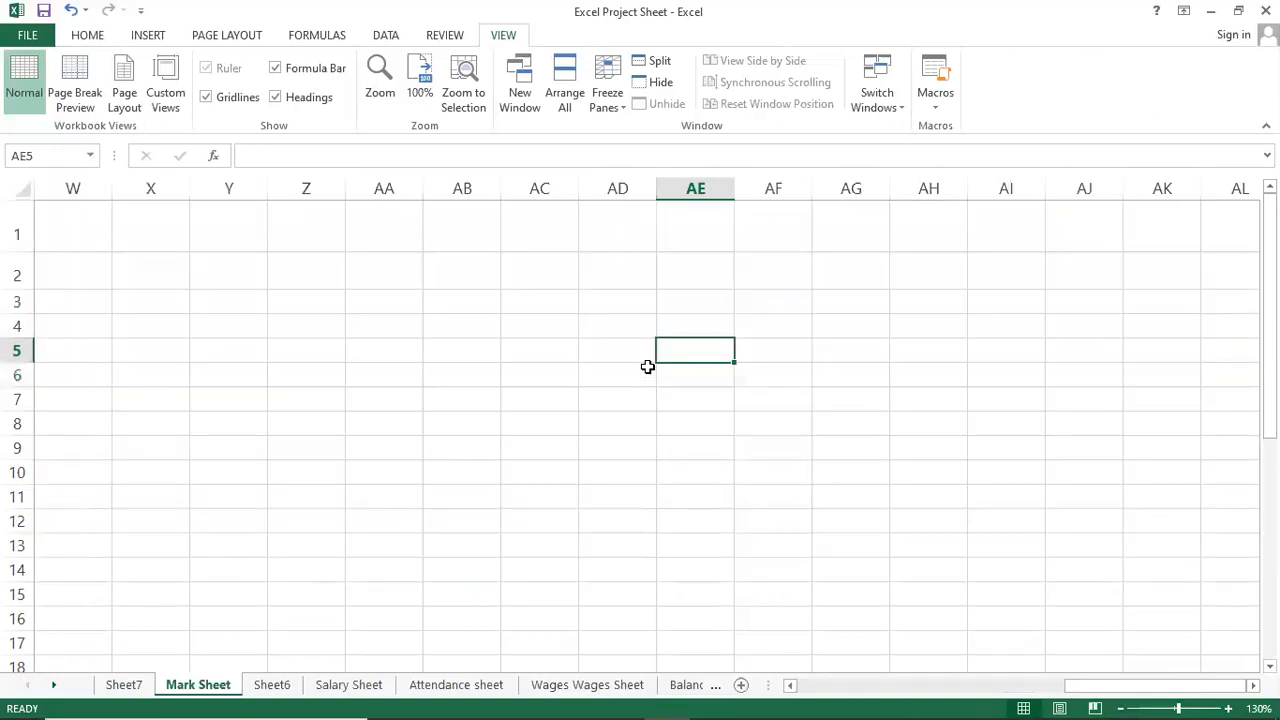
{"action": "key", "text": "ctrl+Up"}
{"action": "key", "text": "ctrl+Left"}
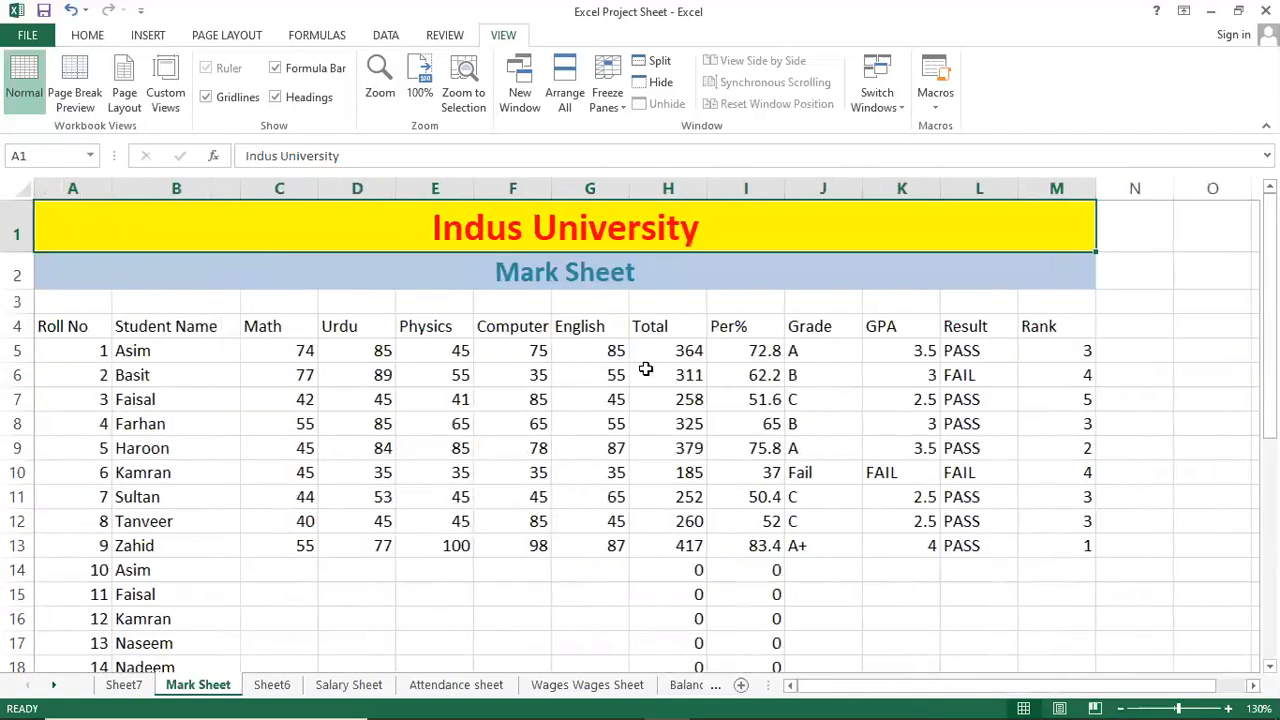
{"action": "mouse_move", "coordinate": [20, 578]}
{"action": "left_mouse_down"}
{"action": "mouse_move", "coordinate": [18, 665]}
{"action": "mouse_move", "coordinate": [18, 578]}
{"action": "left_mouse_up"}
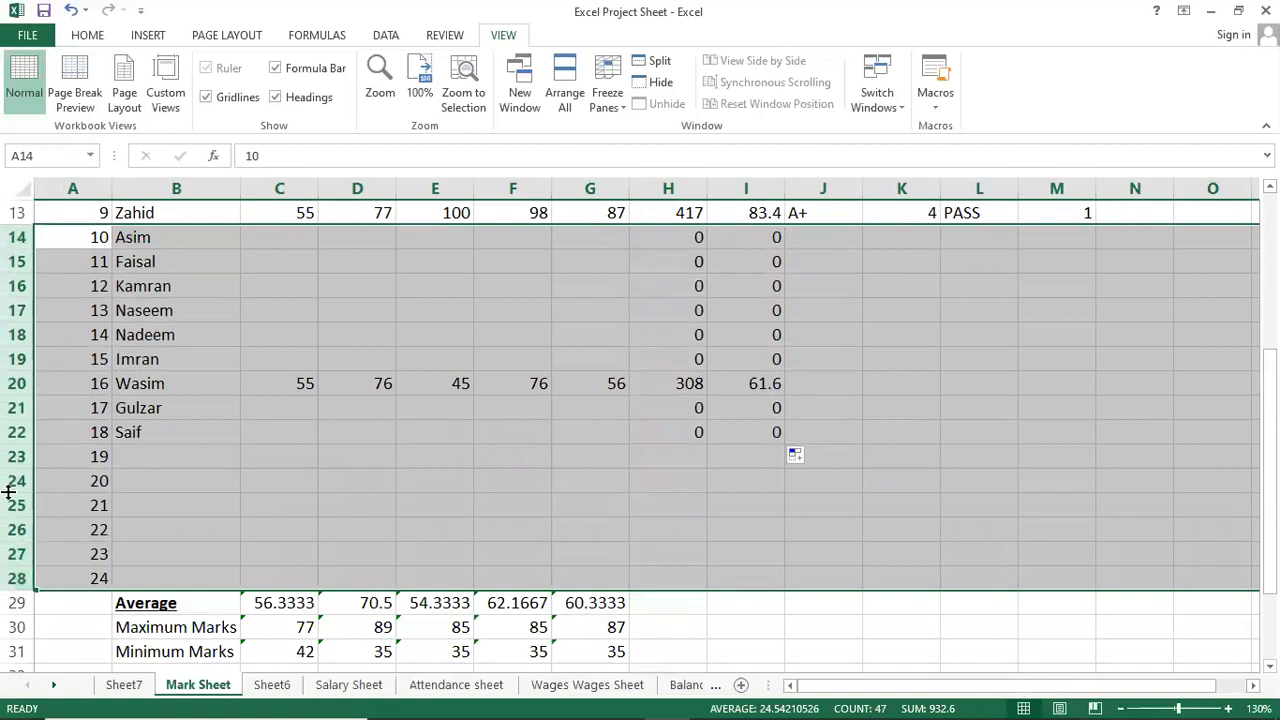
{"action": "right_click", "coordinate": [12, 367]}
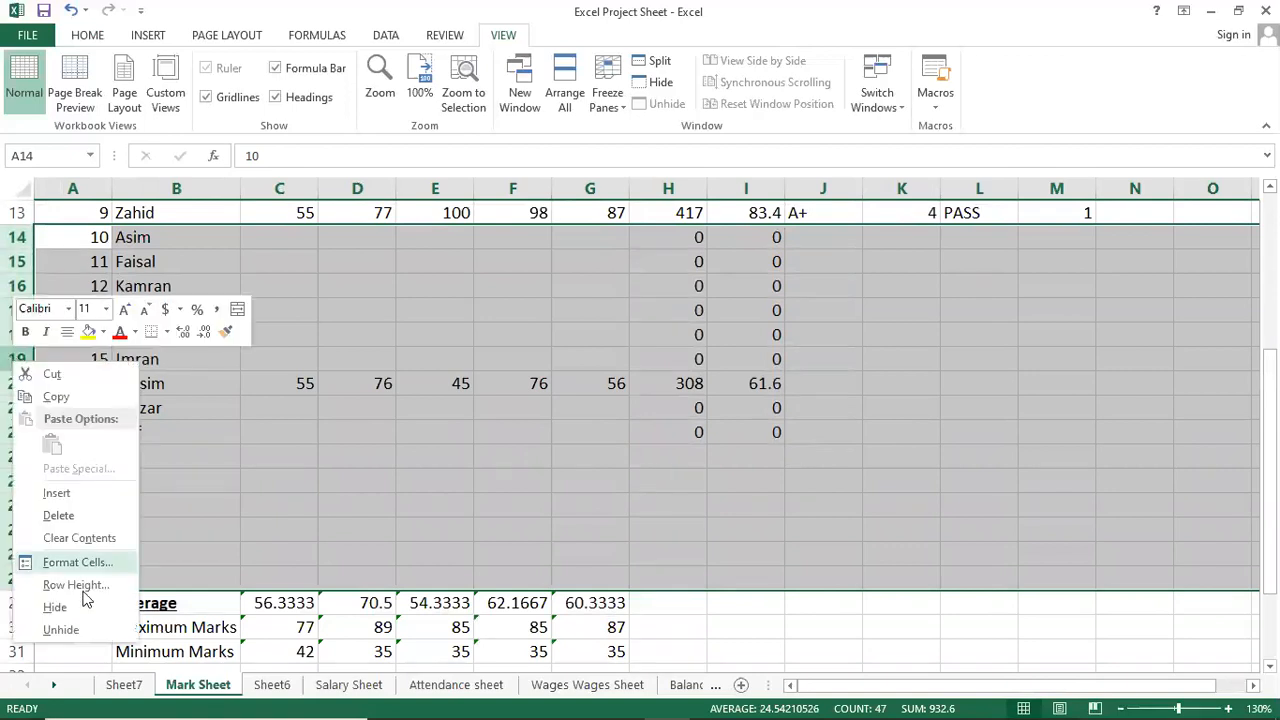
{"action": "scroll", "coordinate": [127, 486], "scroll_direction": "up", "scroll_amount": 4}
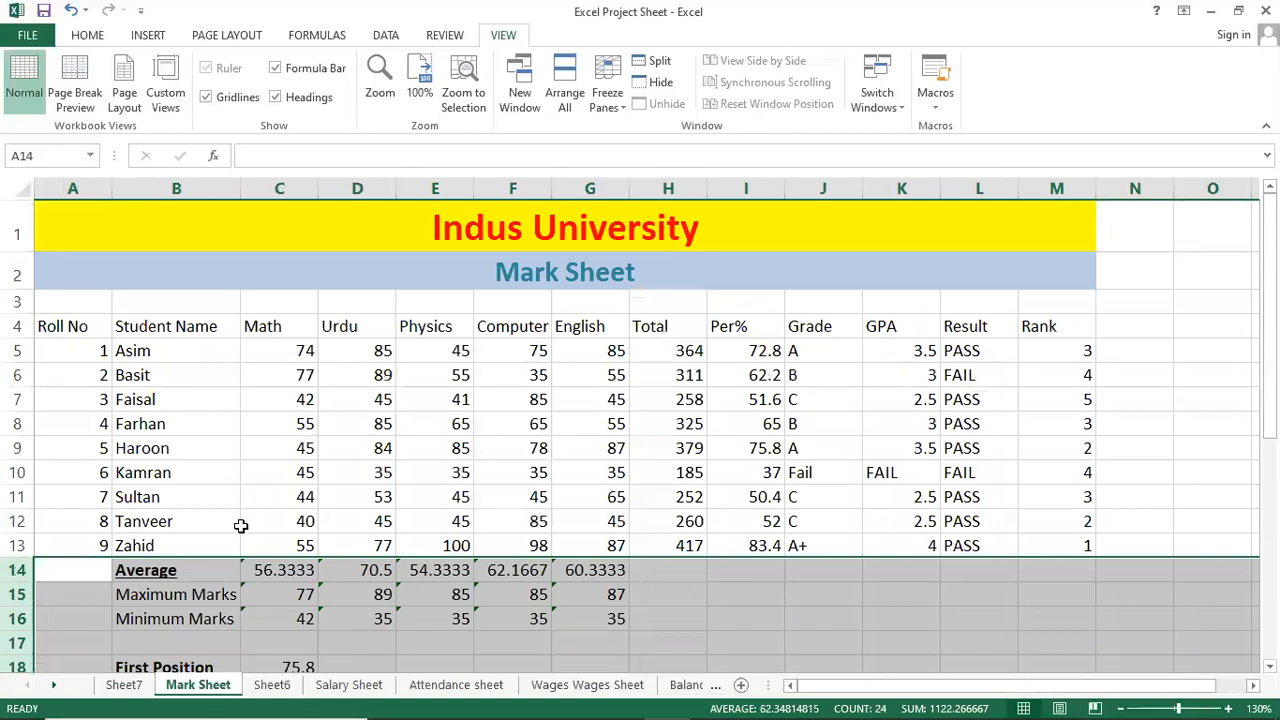
Insert a blank row above Zahid's row 13.
{"action": "left_click", "coordinate": [19, 569]}
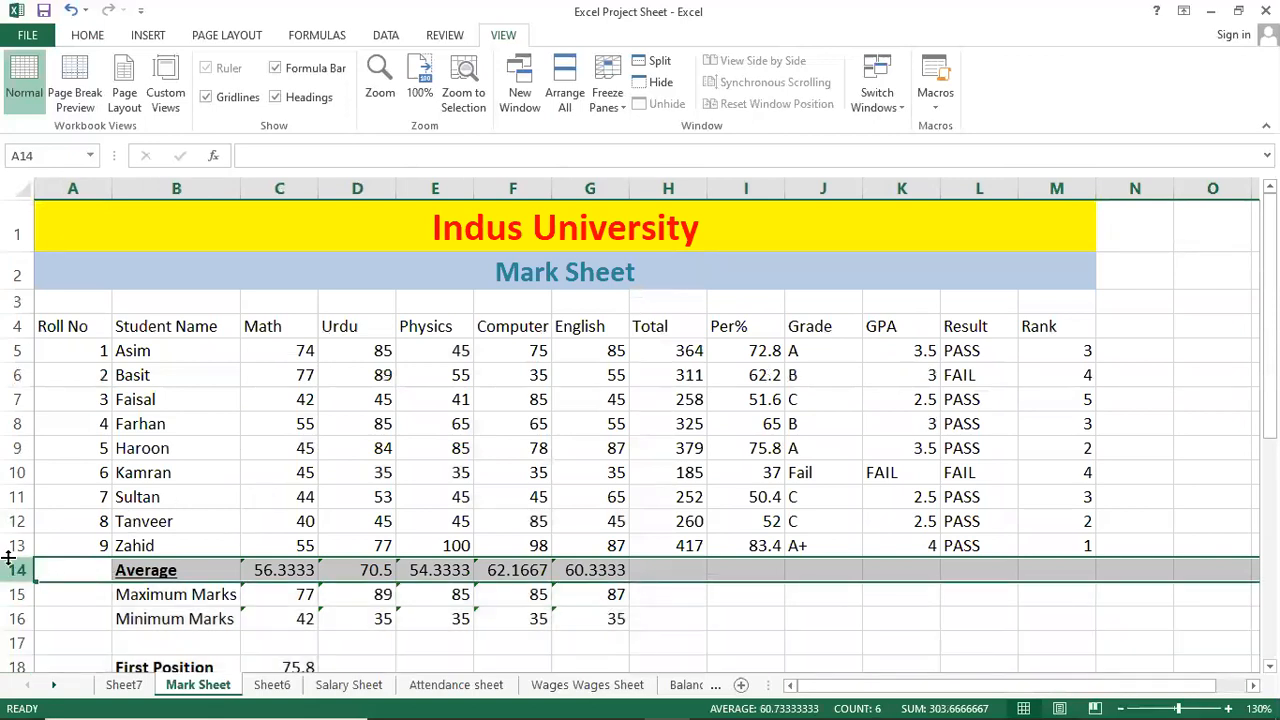
{"action": "left_click", "coordinate": [18, 545]}
{"action": "right_click", "coordinate": [18, 545]}
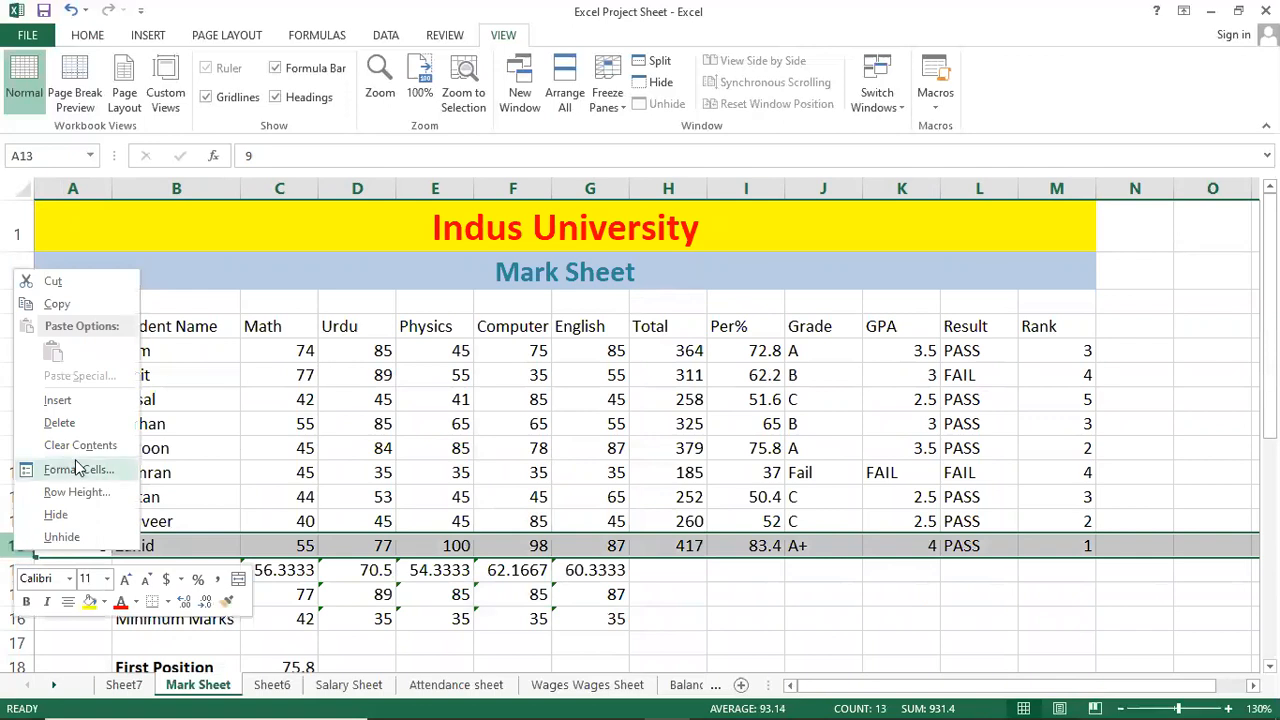
{"action": "left_click", "coordinate": [84, 403]}
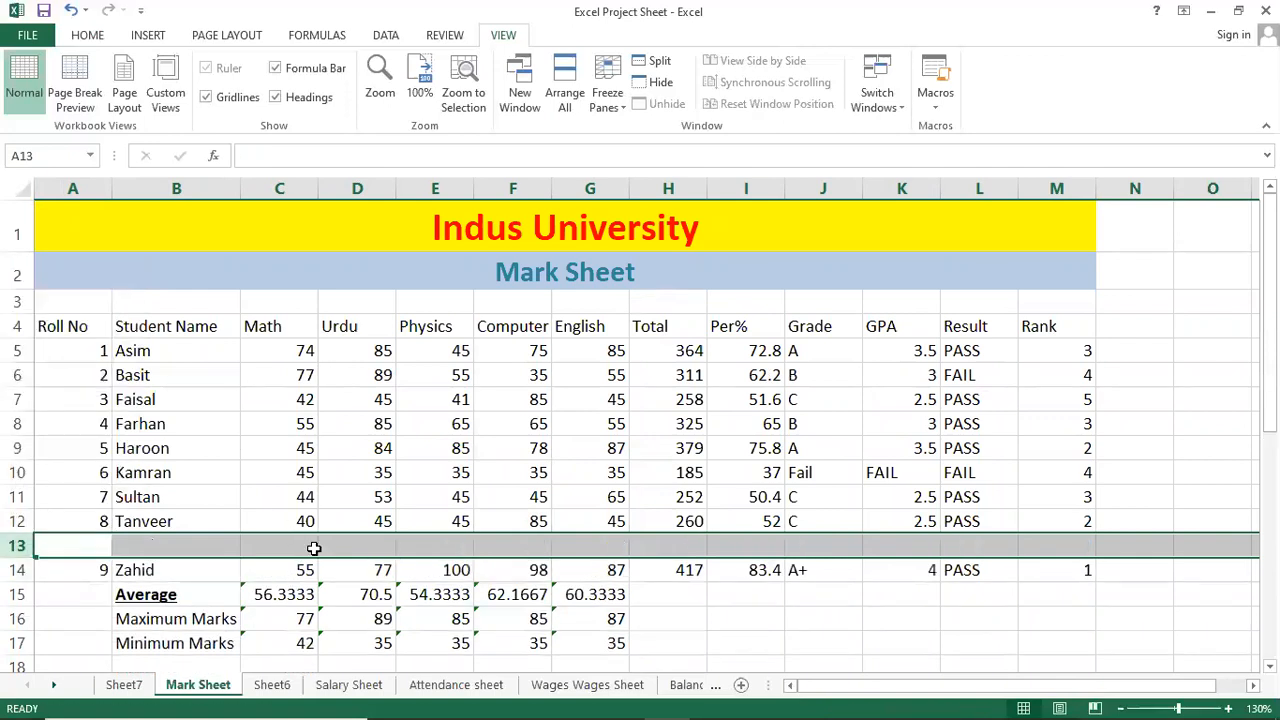
{"action": "left_click", "coordinate": [313, 548]}
{"action": "left_click", "coordinate": [368, 442]}
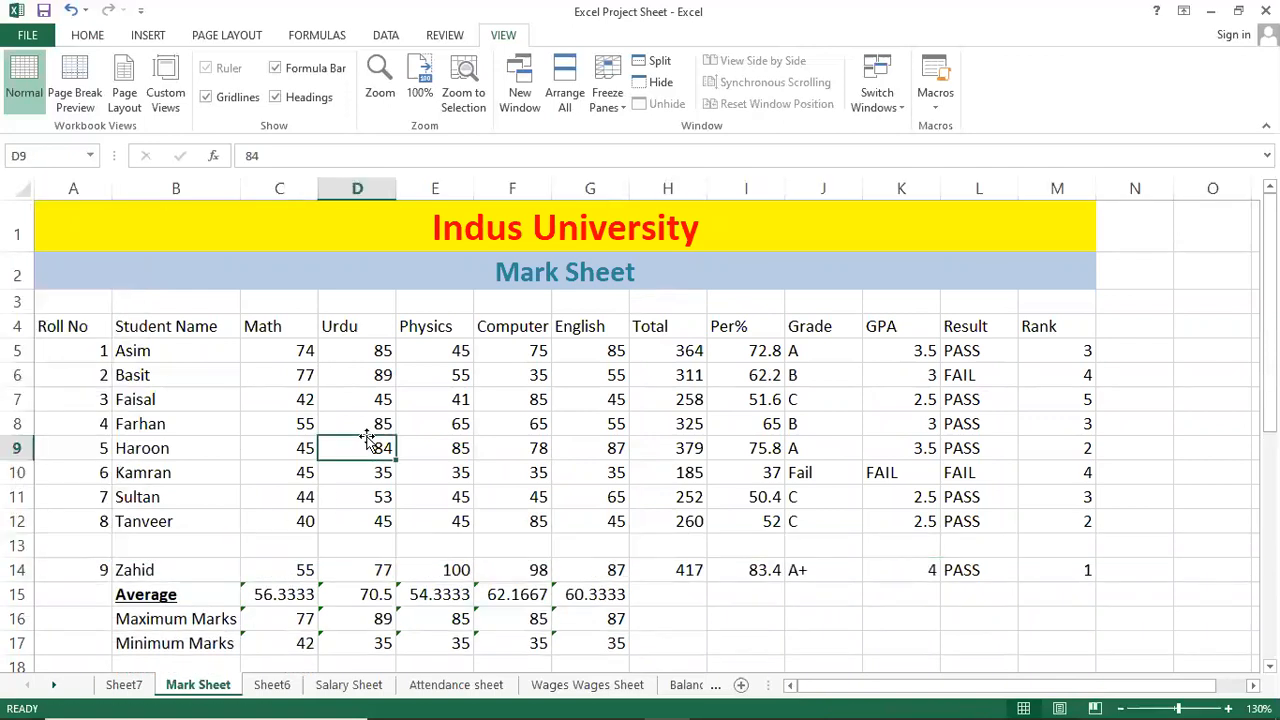
{"action": "left_click", "coordinate": [468, 400]}
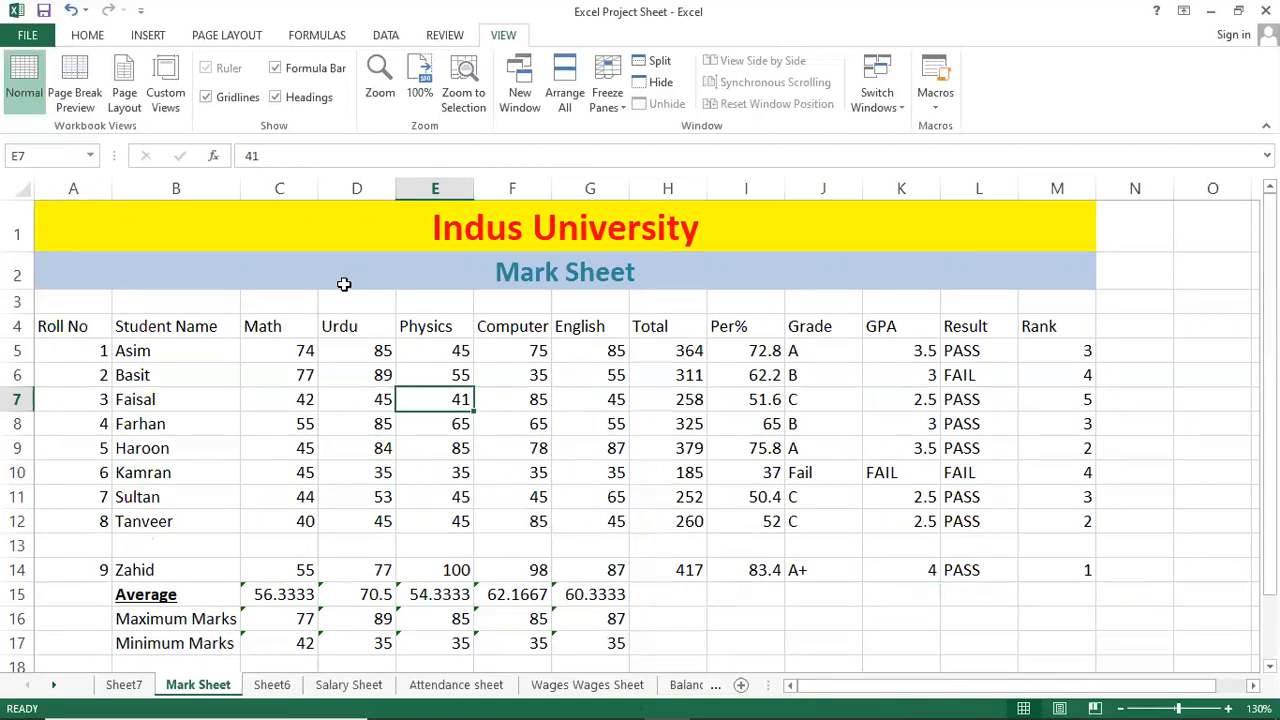
{"action": "left_click", "coordinate": [345, 225]}
Inspect the title, subtitle, empty row 3, Urdu average formula and roll number 9's name.
{"action": "left_click", "coordinate": [325, 302]}
{"action": "left_click", "coordinate": [331, 268]}
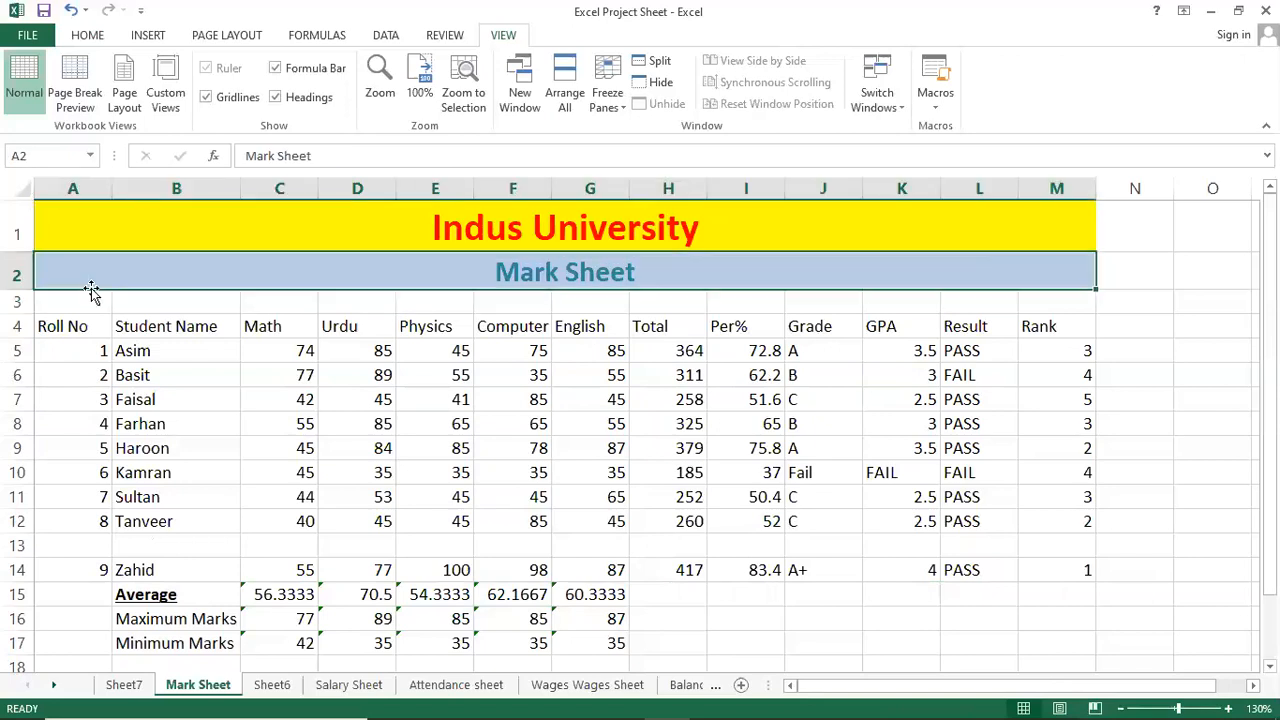
{"action": "left_click", "coordinate": [18, 301]}
{"action": "left_click", "coordinate": [352, 590]}
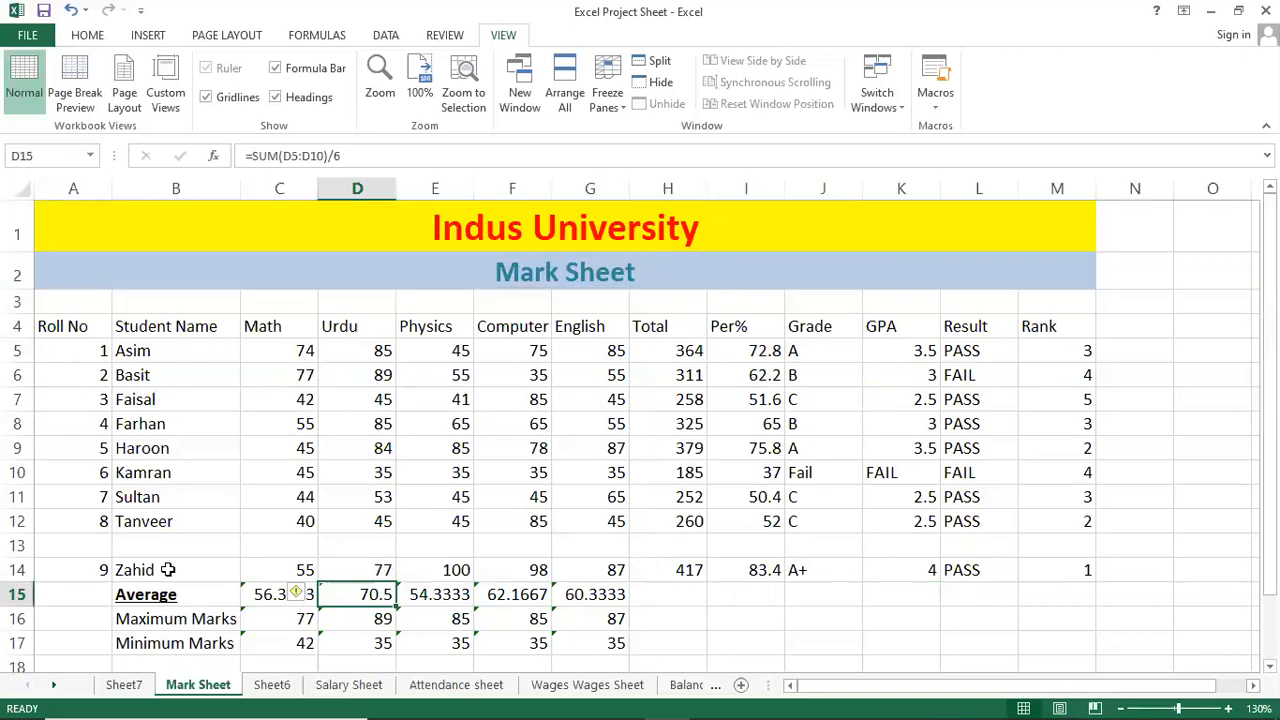
{"action": "left_click", "coordinate": [167, 569]}
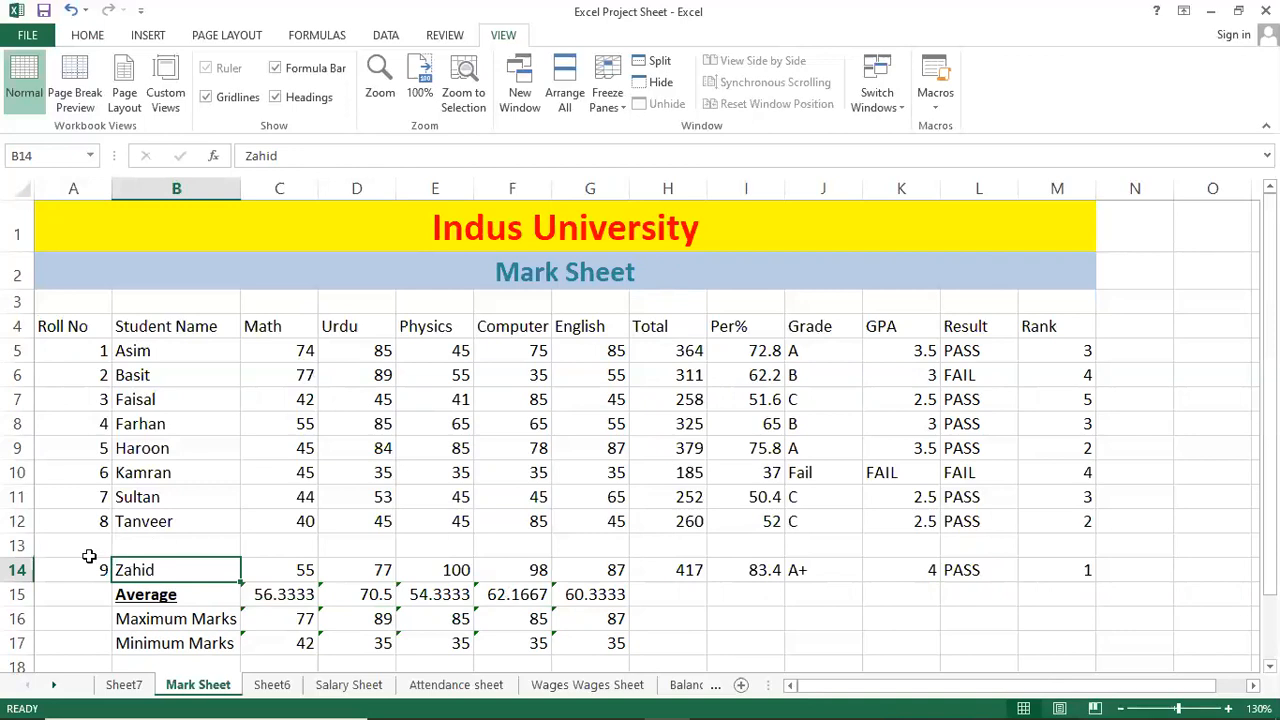
Clear roll number 9's record from row 14 and delete the emptied row.
{"action": "left_click", "coordinate": [28, 574]}
{"action": "key", "text": "Delete"}
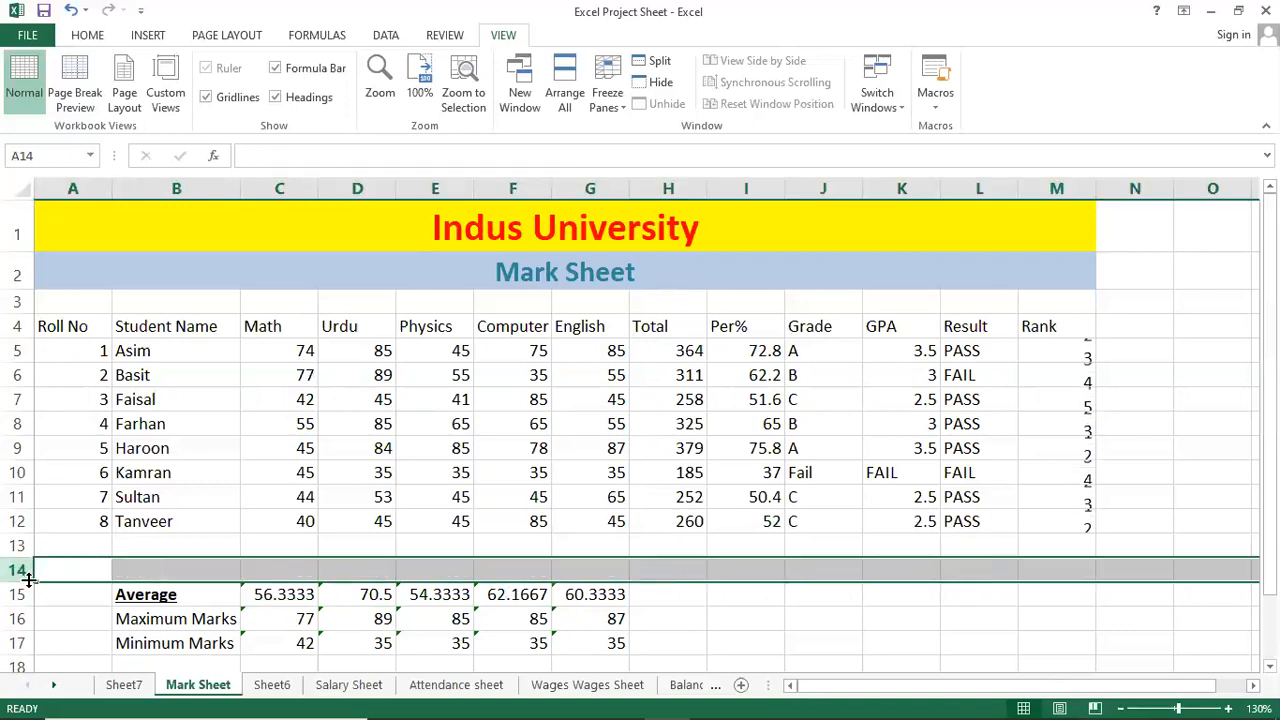
{"action": "left_click", "coordinate": [372, 608]}
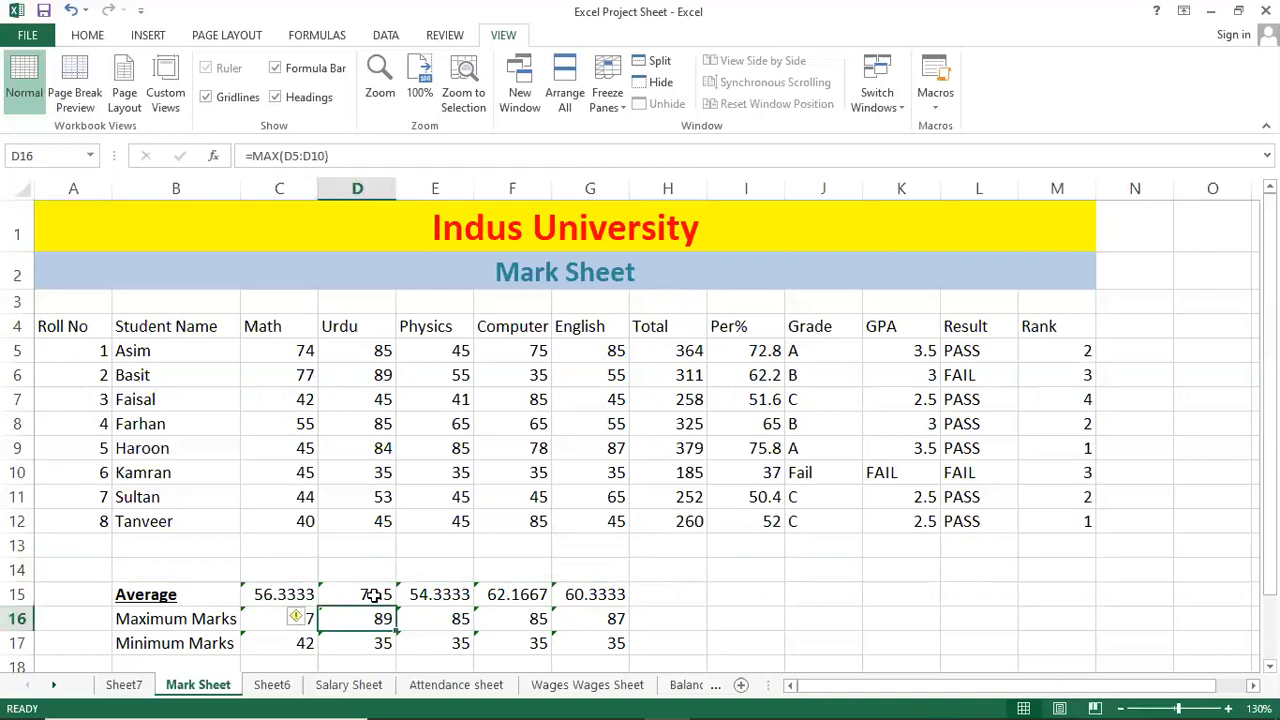
{"action": "left_click", "coordinate": [16, 568]}
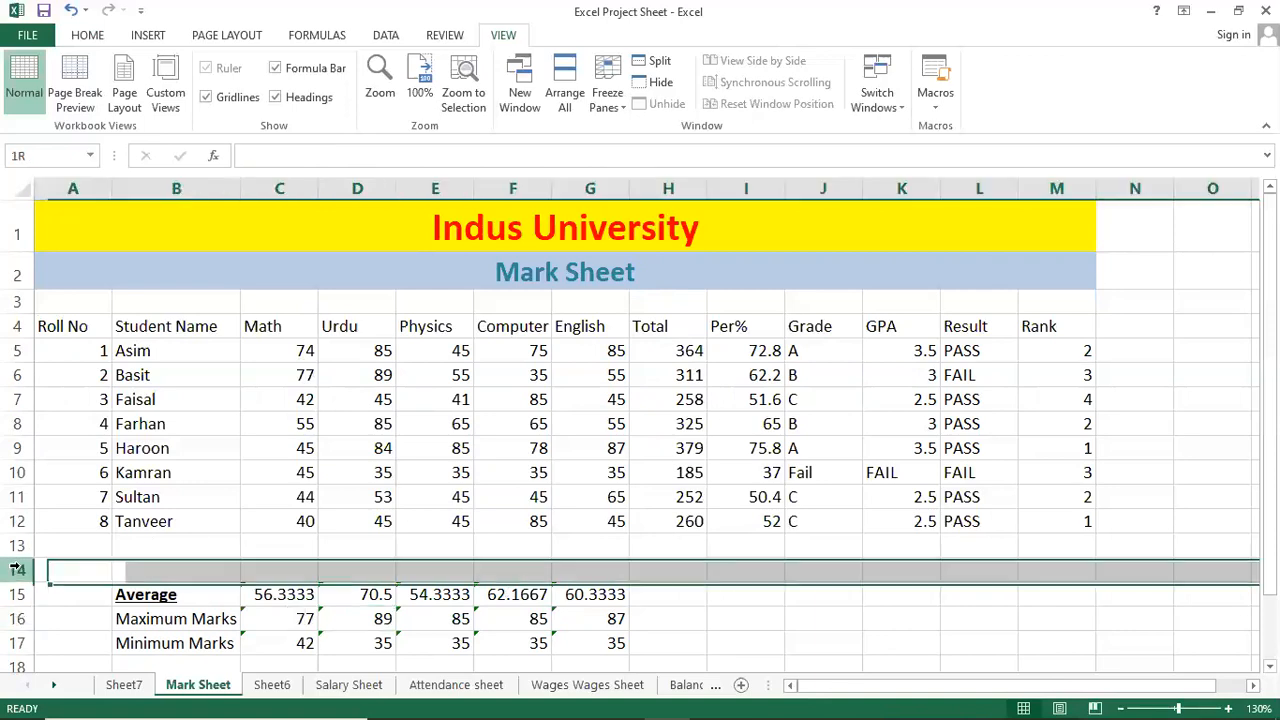
{"action": "right_click", "coordinate": [40, 565]}
{"action": "left_click", "coordinate": [63, 438]}
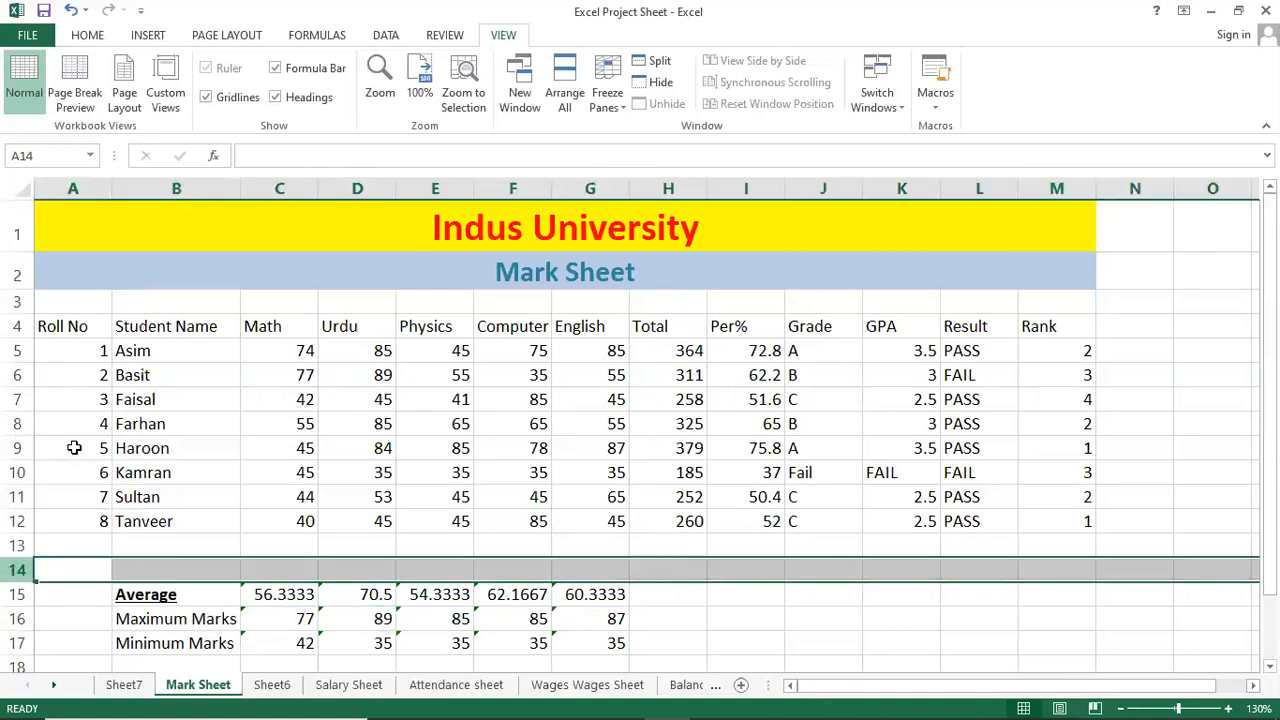
{"action": "left_click", "coordinate": [285, 594]}
{"action": "left_click", "coordinate": [305, 544]}
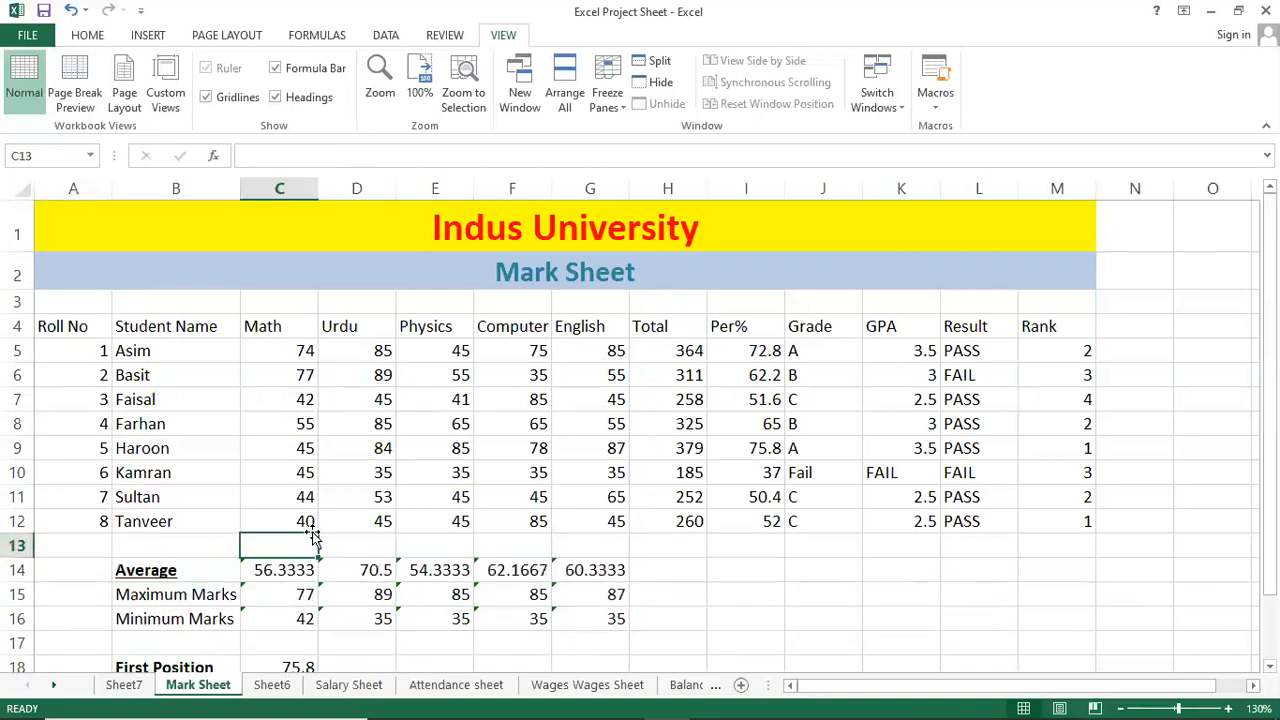
Move through the student marks with arrow keys to the FAIL entry in K10.
{"action": "left_click", "coordinate": [497, 446]}
{"action": "key", "text": "Left"}
{"action": "key", "text": "Left"}
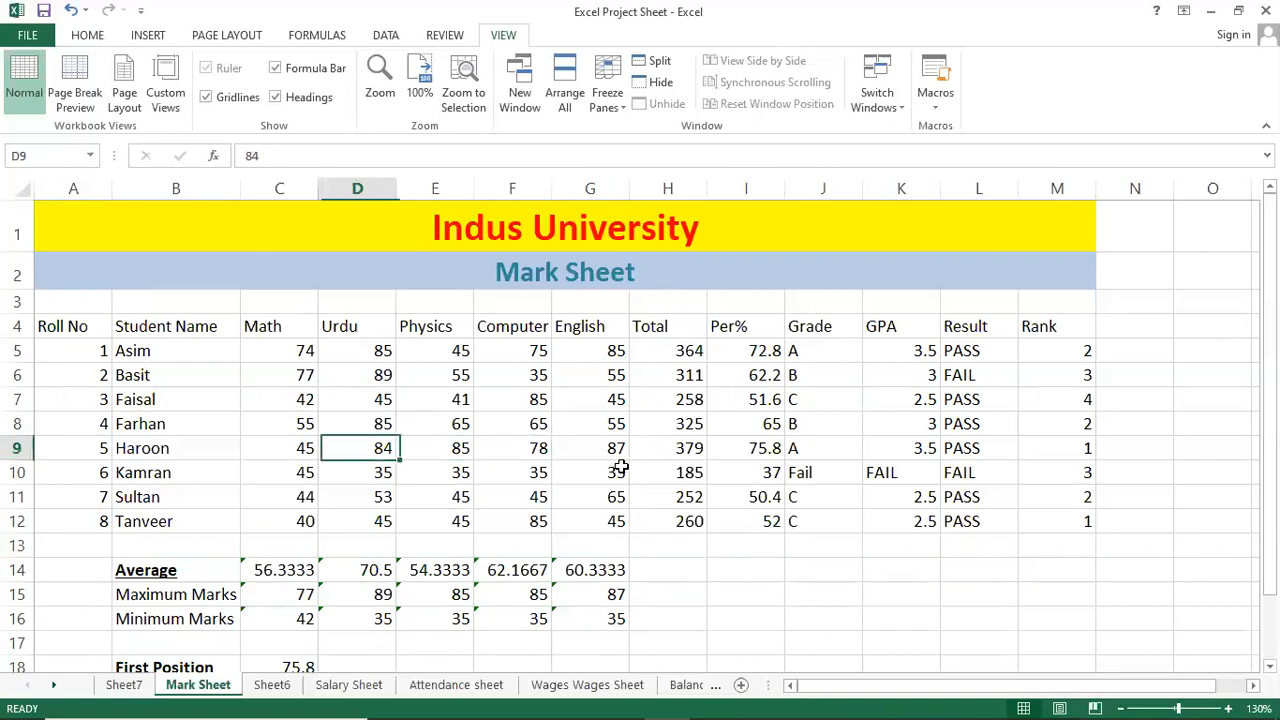
{"action": "key", "text": "Left"}
{"action": "key", "text": "Left"}
{"action": "key", "text": "Up"}
{"action": "key", "text": "Up"}
{"action": "key", "text": "Up"}
{"action": "key", "text": "Up"}
{"action": "key", "text": "Right"}
{"action": "key", "text": "Right"}
{"action": "key", "text": "Right"}
{"action": "key", "text": "Right"}
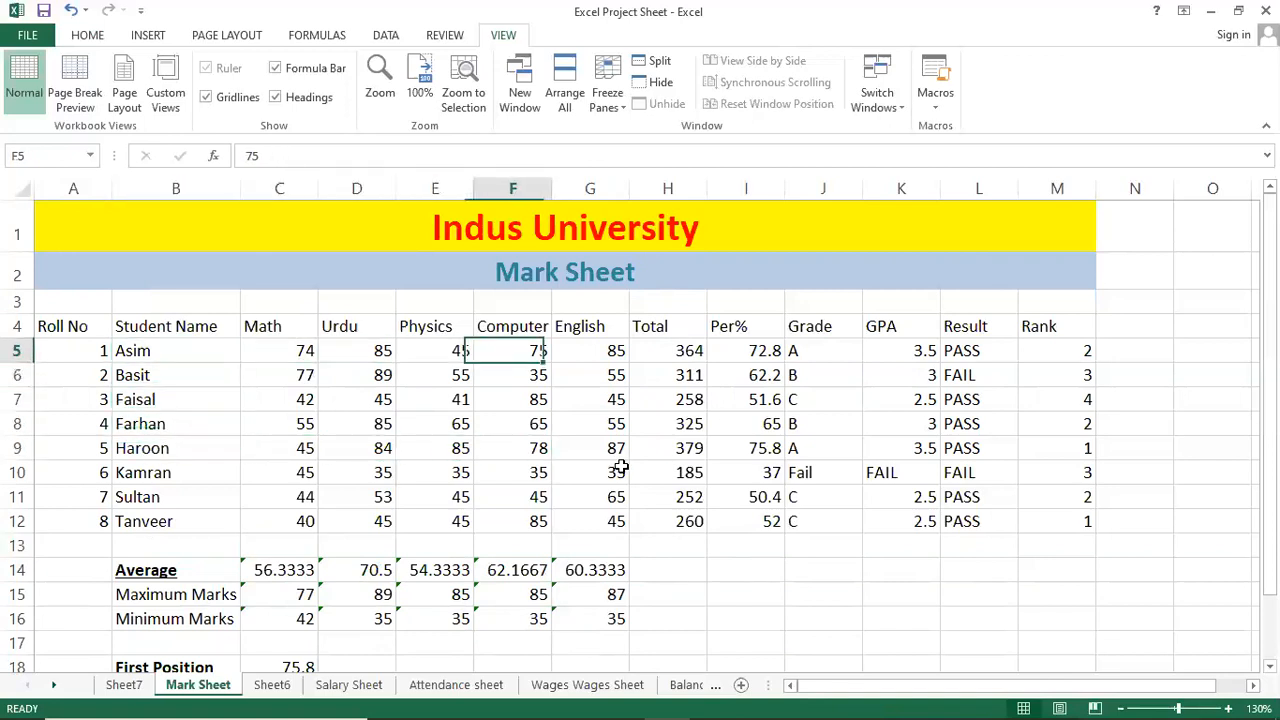
{"action": "key", "text": "Down"}
{"action": "key", "text": "Down"}
{"action": "key", "text": "Down"}
{"action": "key", "text": "Right"}
{"action": "key", "text": "Right"}
{"action": "key", "text": "Right"}
{"action": "key", "text": "Right"}
{"action": "key", "text": "Right"}
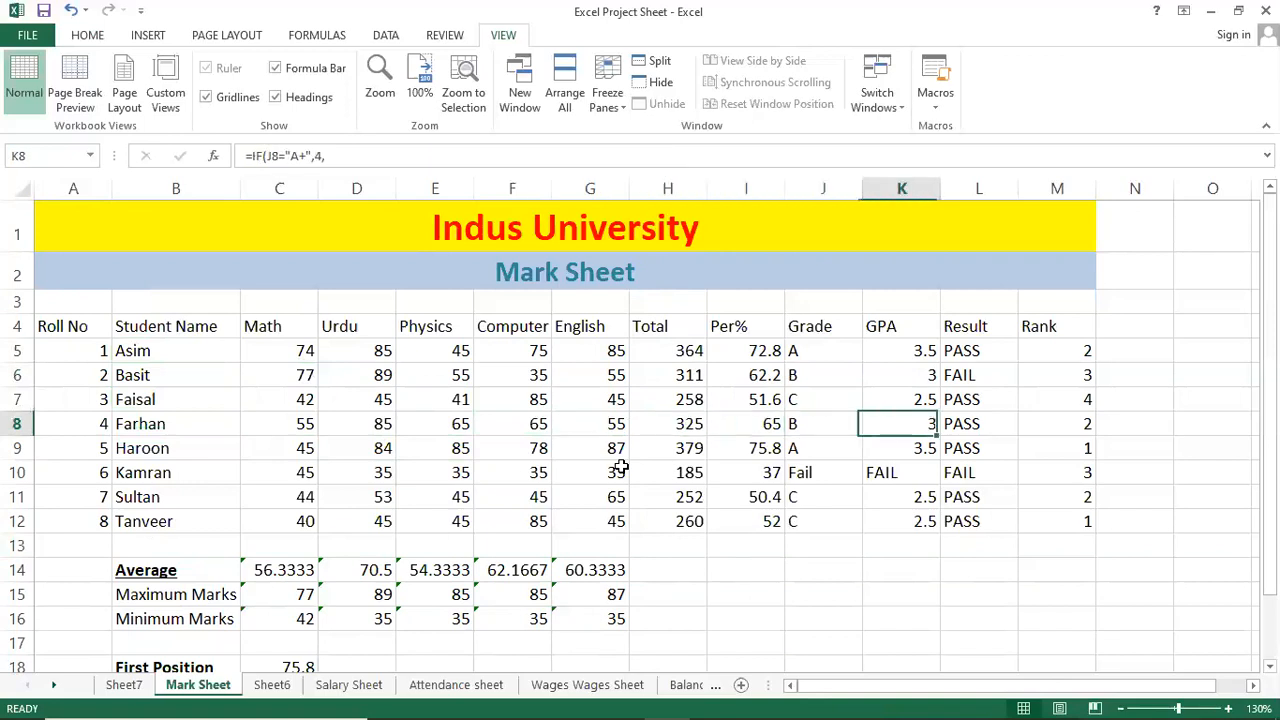
{"action": "key", "text": "Right"}
{"action": "key", "text": "Down"}
{"action": "key", "text": "Left"}
{"action": "key", "text": "Down"}
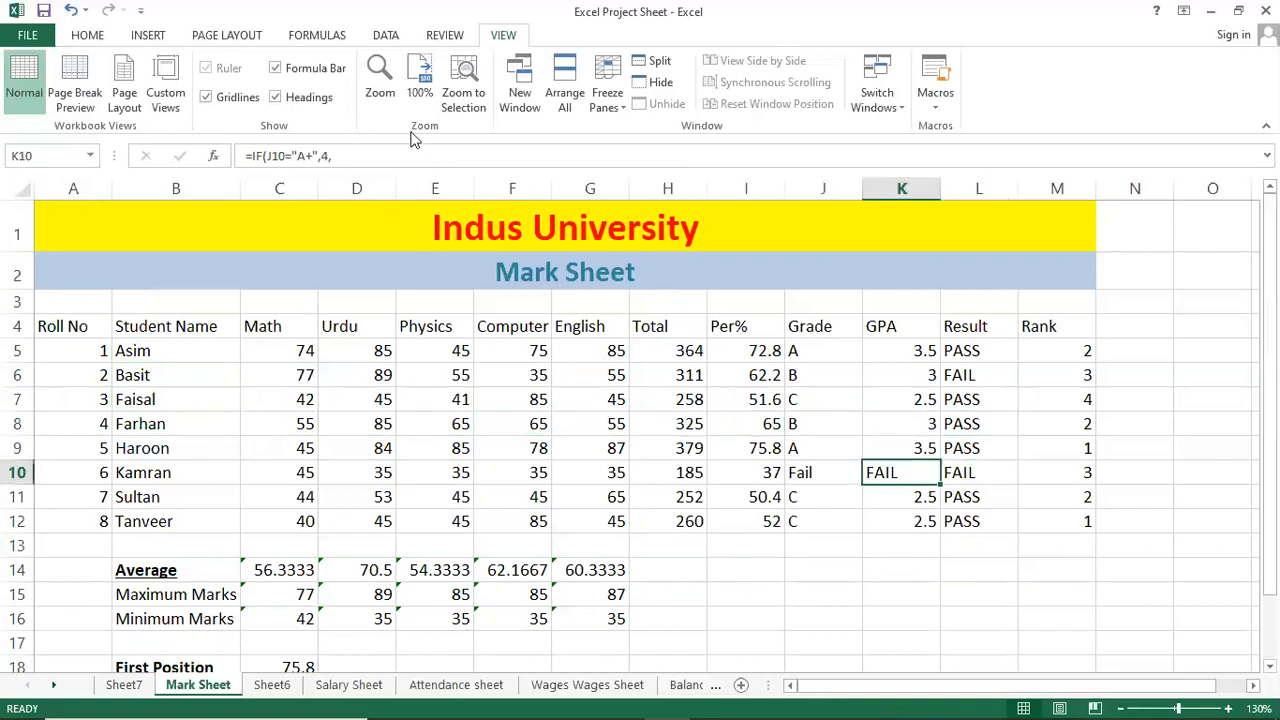
Right-align K10's FAIL entry using the Home tab alignment buttons.
{"action": "left_click", "coordinate": [88, 35]}
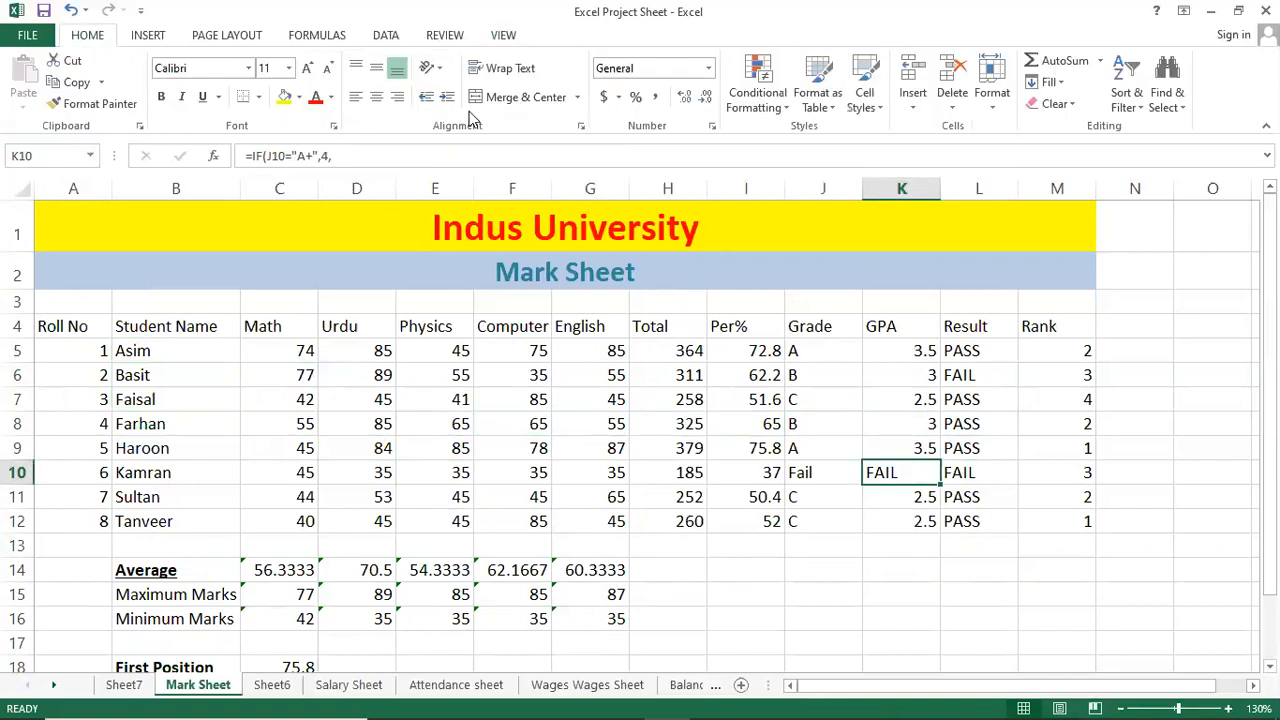
{"action": "left_click", "coordinate": [356, 70]}
{"action": "left_click", "coordinate": [356, 97]}
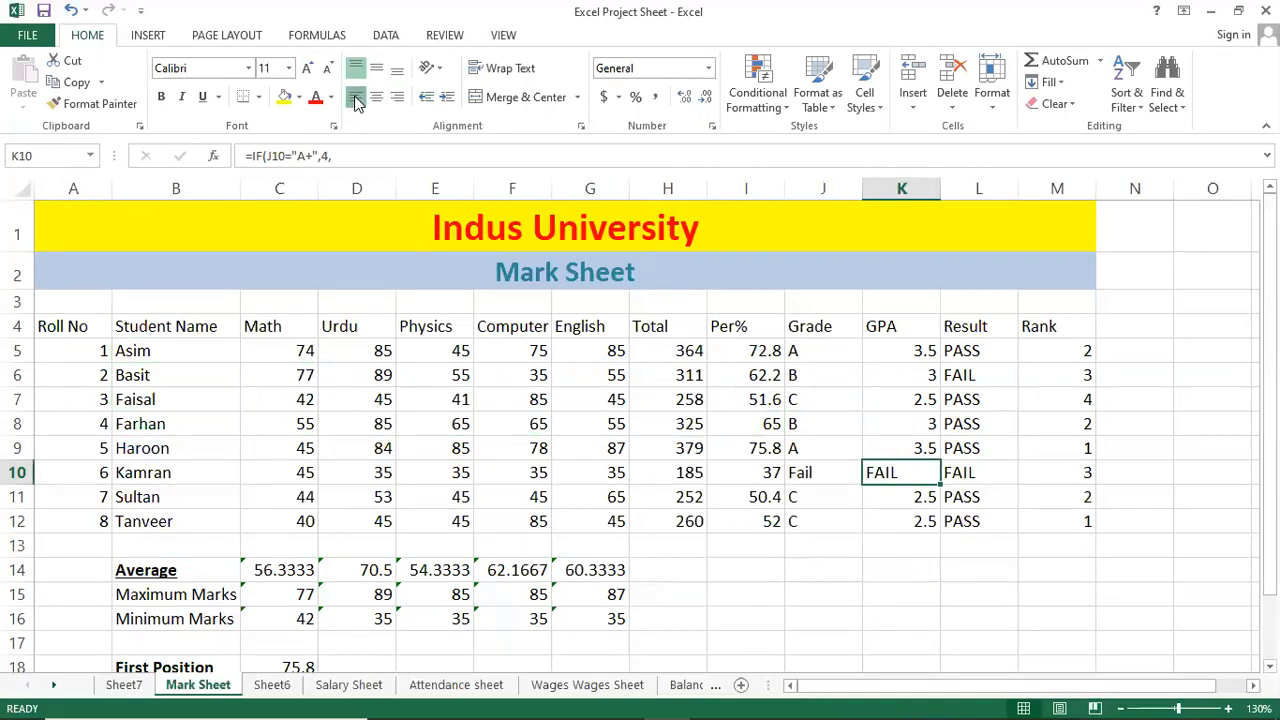
{"action": "left_click", "coordinate": [399, 100]}
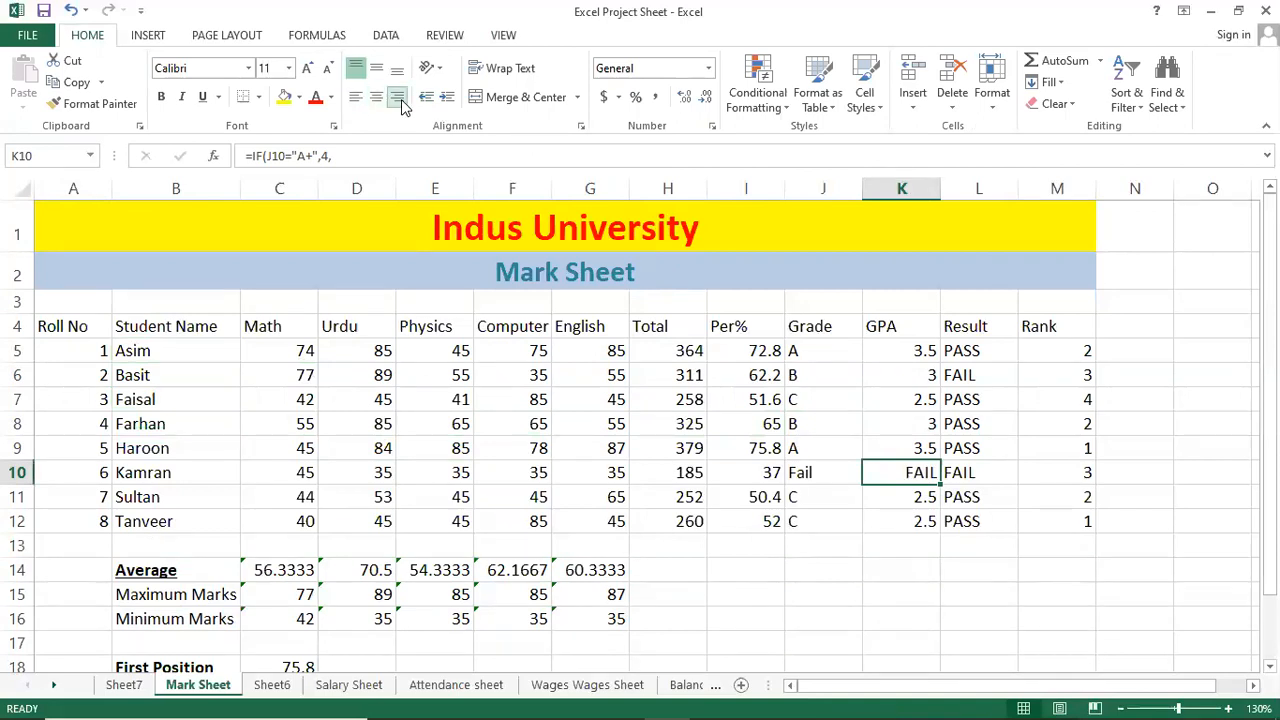
{"action": "left_click", "coordinate": [740, 378]}
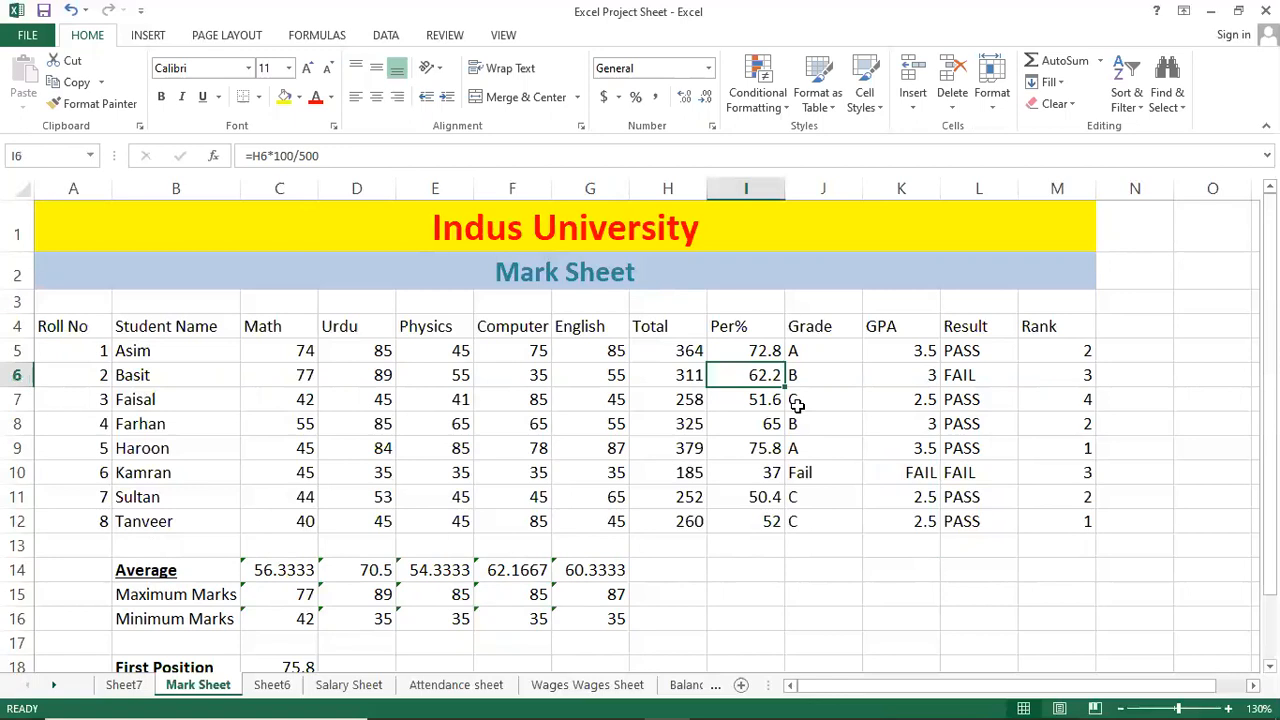
{"action": "left_click", "coordinate": [720, 400]}
{"action": "left_click", "coordinate": [944, 518]}
{"action": "left_click", "coordinate": [722, 474]}
{"action": "left_click", "coordinate": [436, 448]}
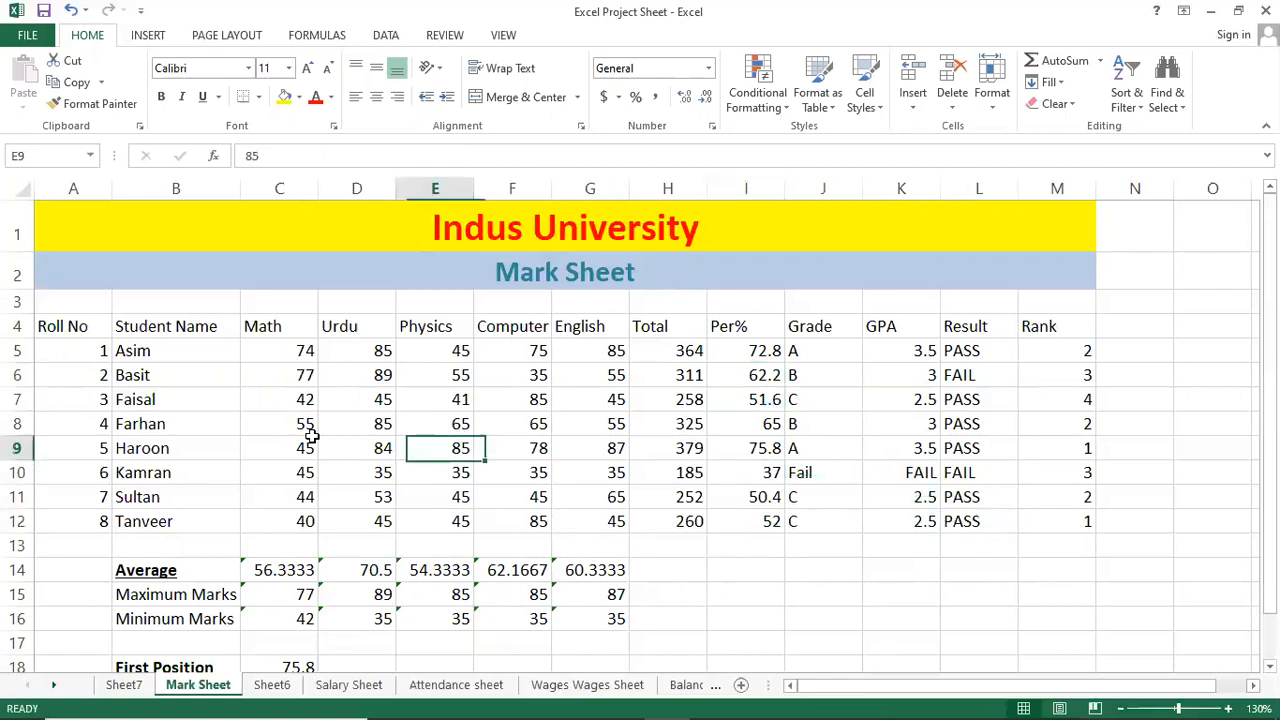
{"action": "left_click", "coordinate": [175, 424]}
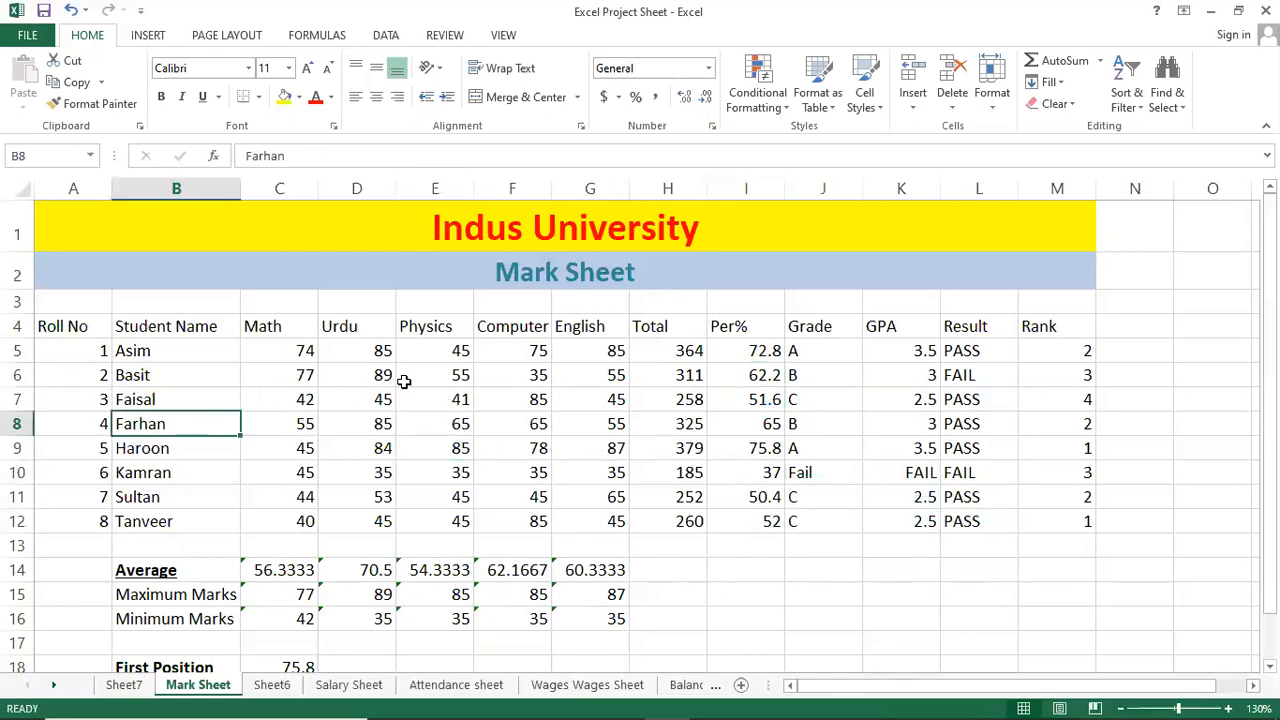
{"action": "left_click", "coordinate": [601, 417]}
{"action": "left_click", "coordinate": [345, 351]}
{"action": "left_click", "coordinate": [445, 420]}
{"action": "left_click", "coordinate": [600, 420]}
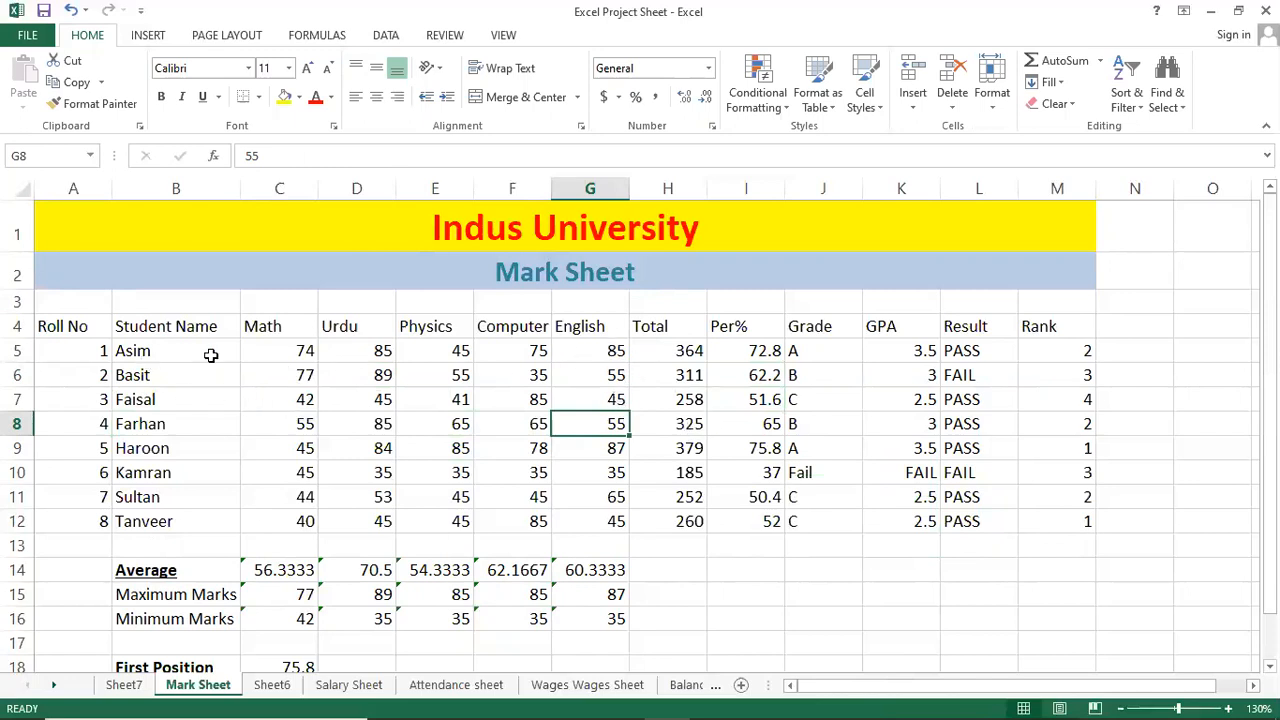
{"action": "left_click", "coordinate": [390, 396]}
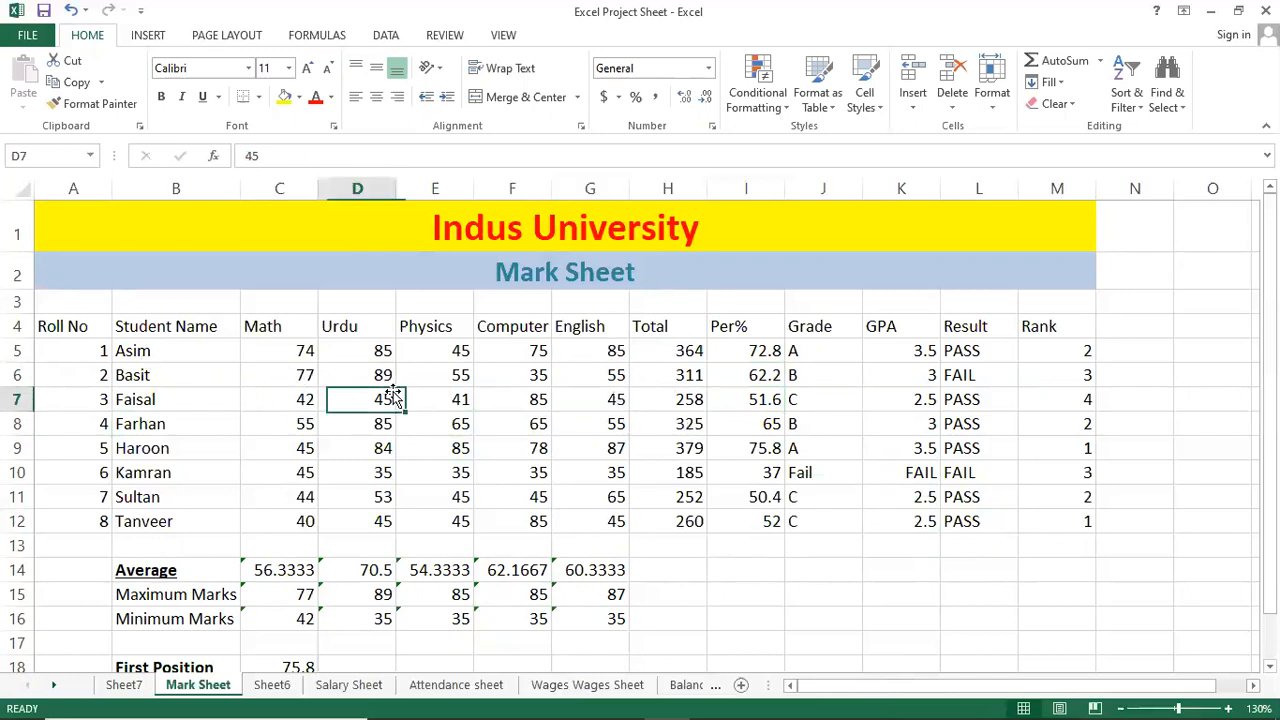
{"action": "left_click", "coordinate": [526, 390]}
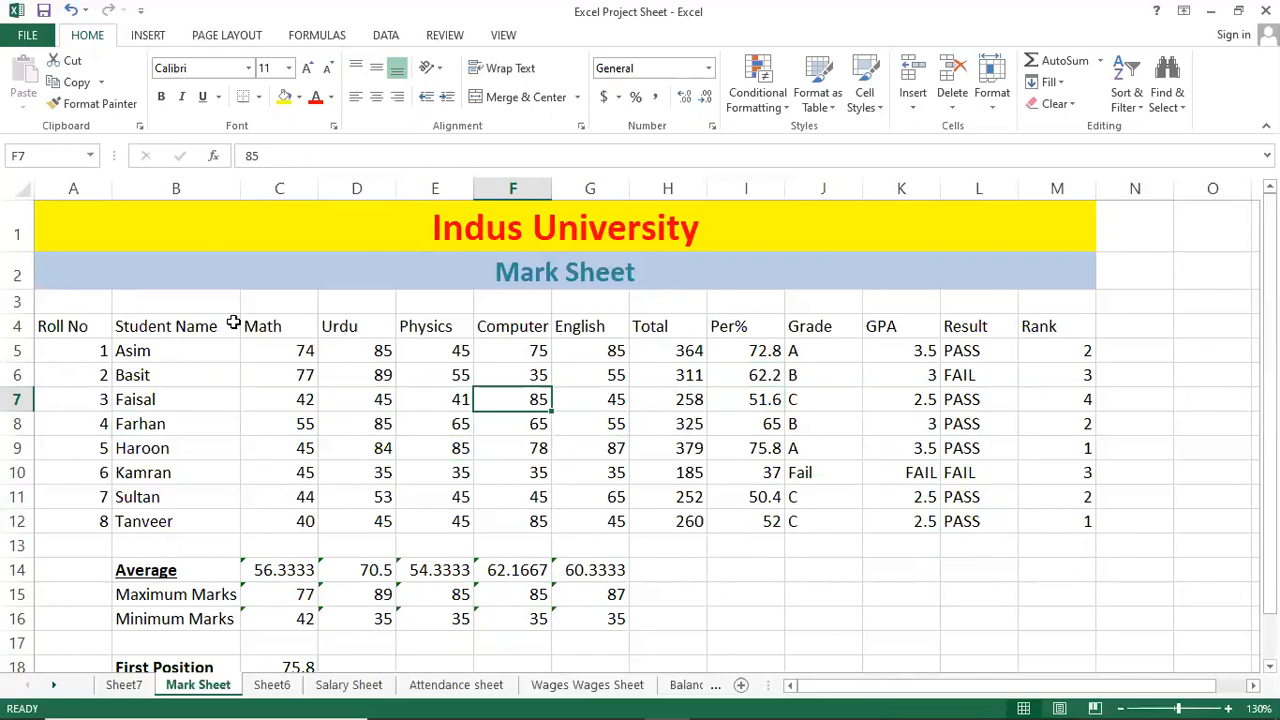
{"action": "left_click_drag", "start_coordinate": [216, 310], "coordinate": [417, 377]}
{"action": "left_click_drag", "start_coordinate": [200, 543], "coordinate": [429, 537]}
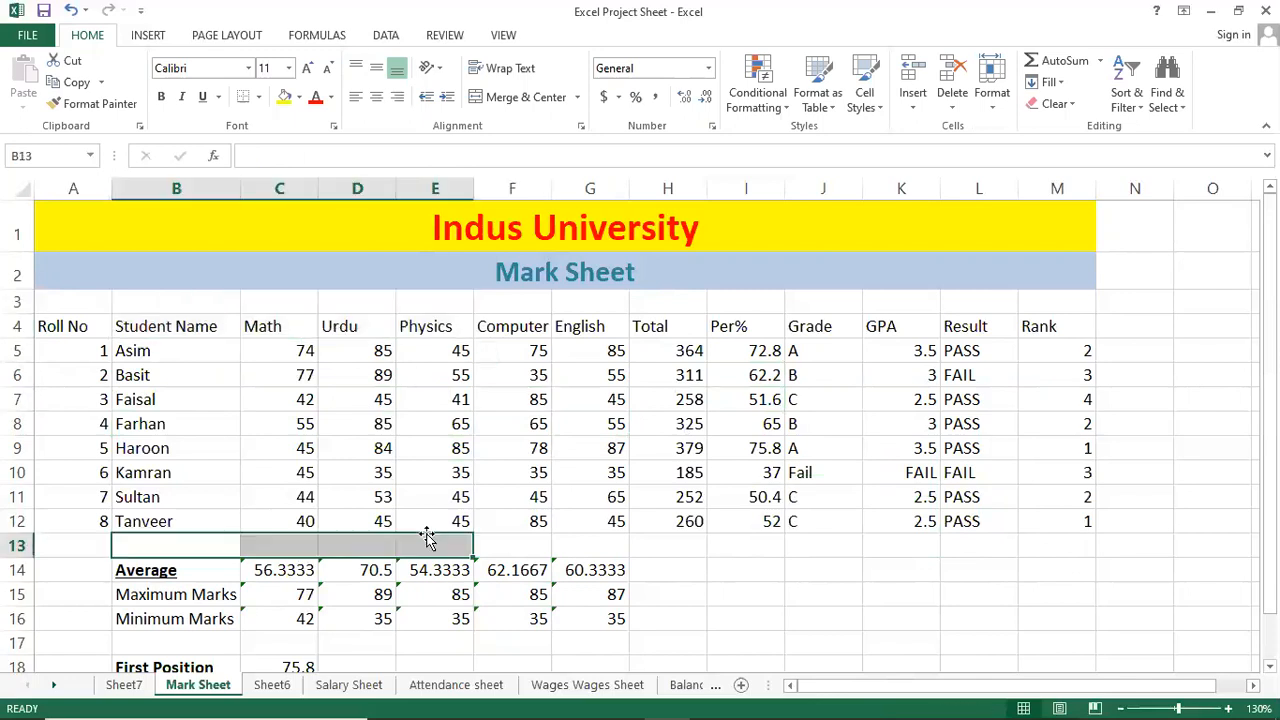
{"action": "left_click", "coordinate": [251, 416]}
{"action": "left_click", "coordinate": [52, 326]}
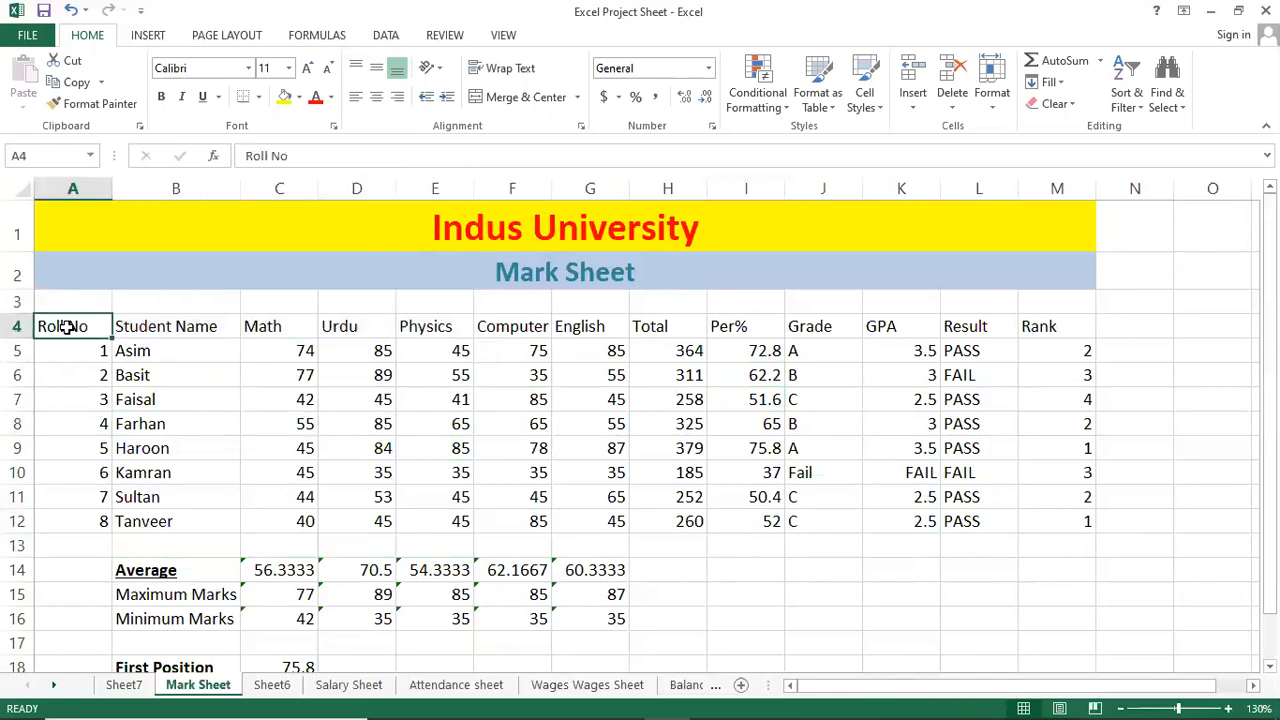
{"action": "left_click", "coordinate": [1074, 520], "text": "shift"}
{"action": "left_click", "coordinate": [705, 400]}
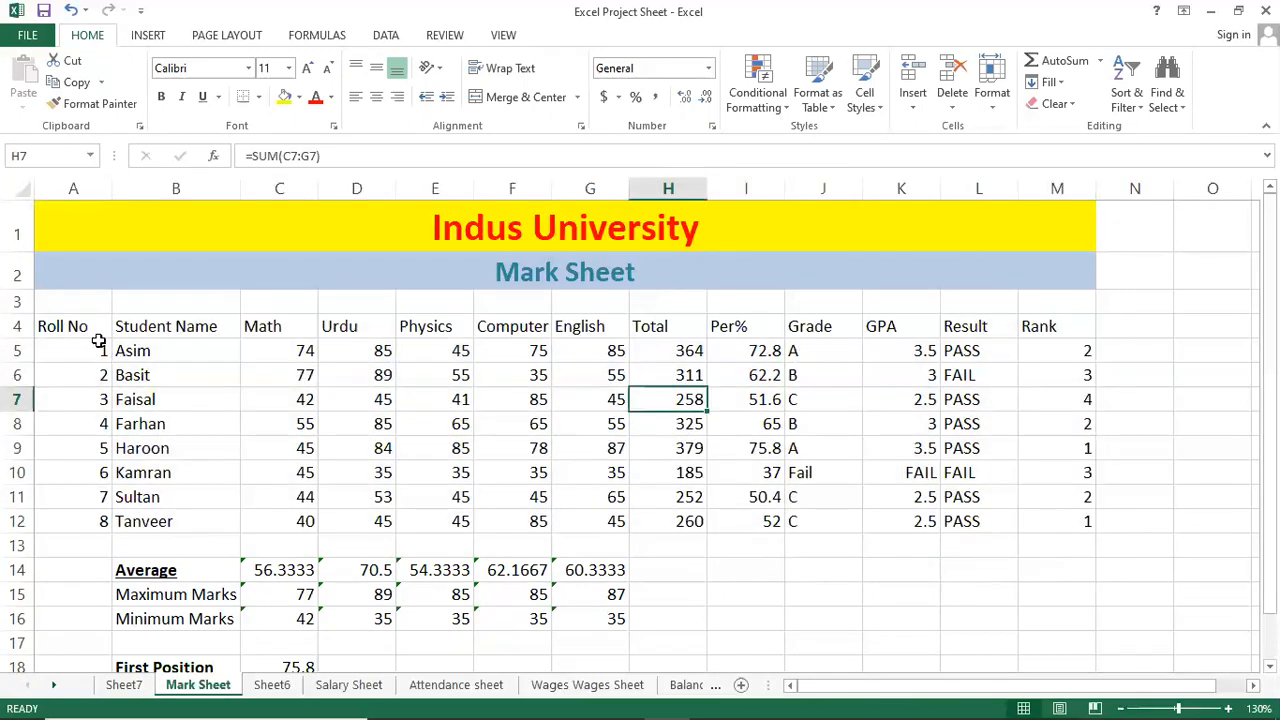
{"action": "left_click", "coordinate": [88, 326]}
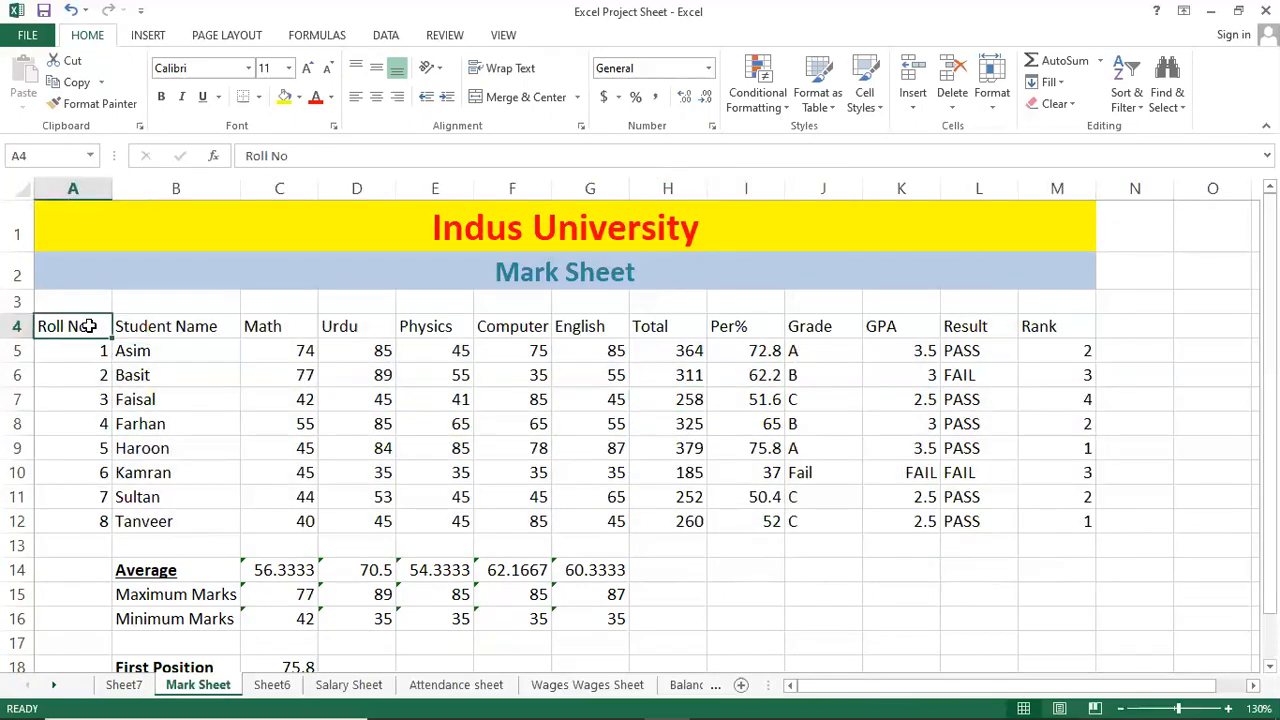
{"action": "left_click_drag", "start_coordinate": [88, 326], "coordinate": [1074, 570]}
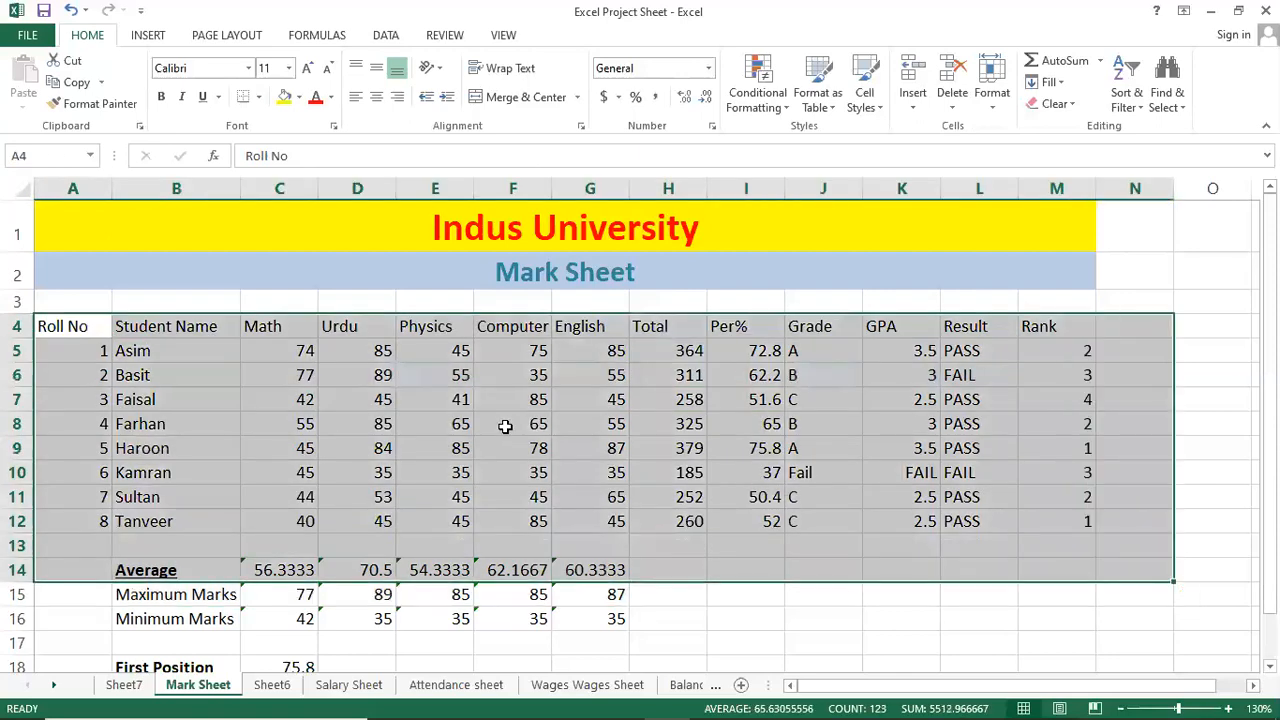
{"action": "left_click", "coordinate": [512, 424]}
{"action": "left_click", "coordinate": [74, 324]}
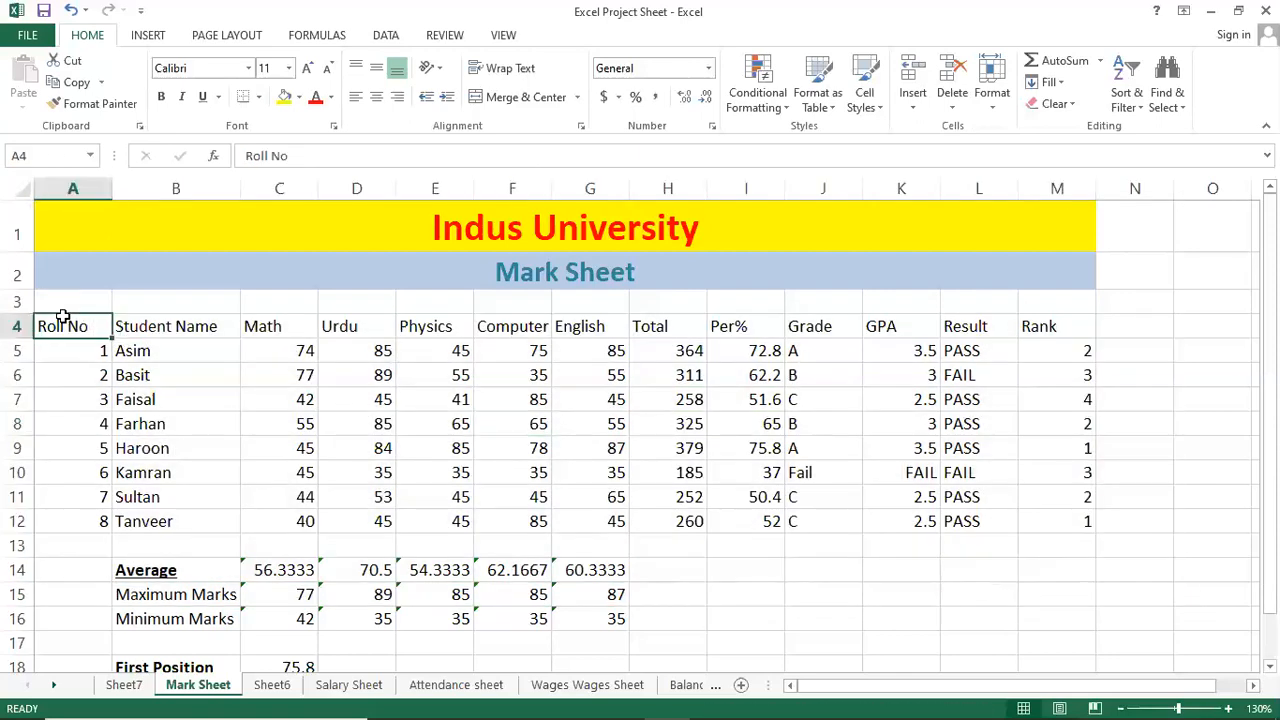
{"action": "left_click", "coordinate": [1080, 522], "text": "shift"}
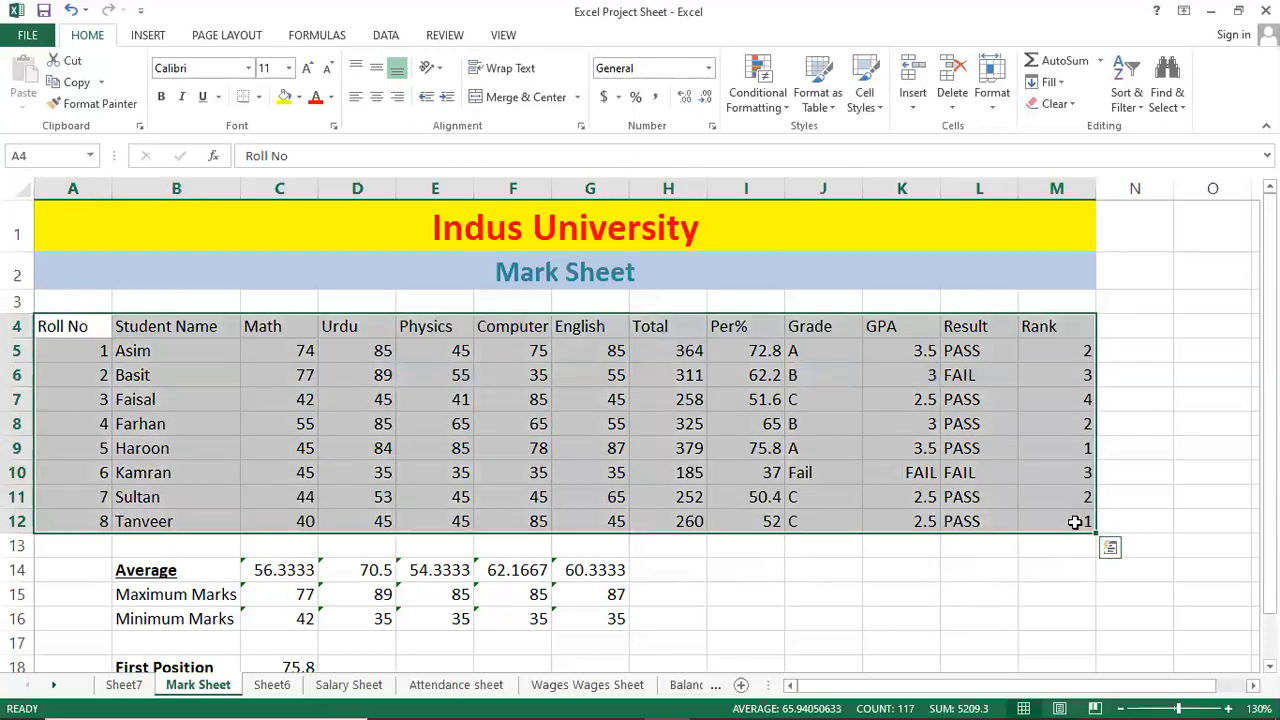
{"action": "left_click", "coordinate": [970, 497]}
{"action": "left_click", "coordinate": [244, 448]}
{"action": "left_click", "coordinate": [215, 396]}
{"action": "left_click", "coordinate": [636, 456]}
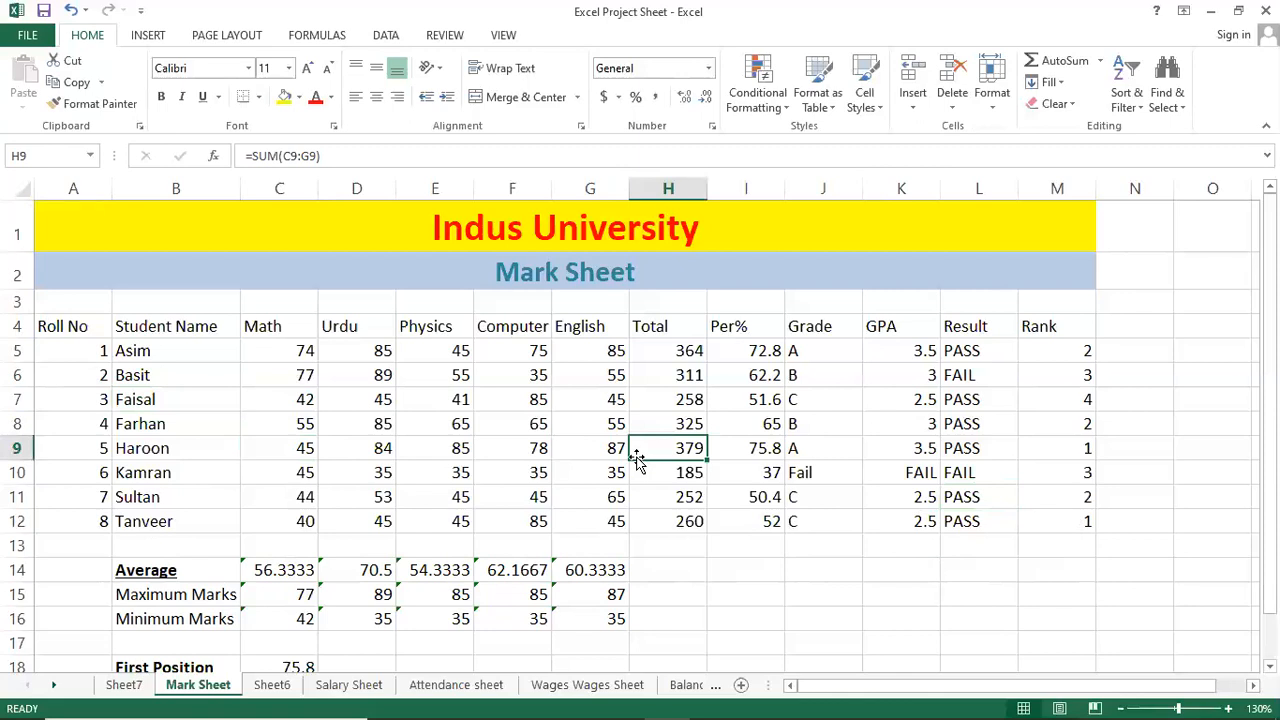
{"action": "key", "text": "Left"}
{"action": "key", "text": "Left"}
{"action": "key", "text": "Left"}
{"action": "key", "text": "Up"}
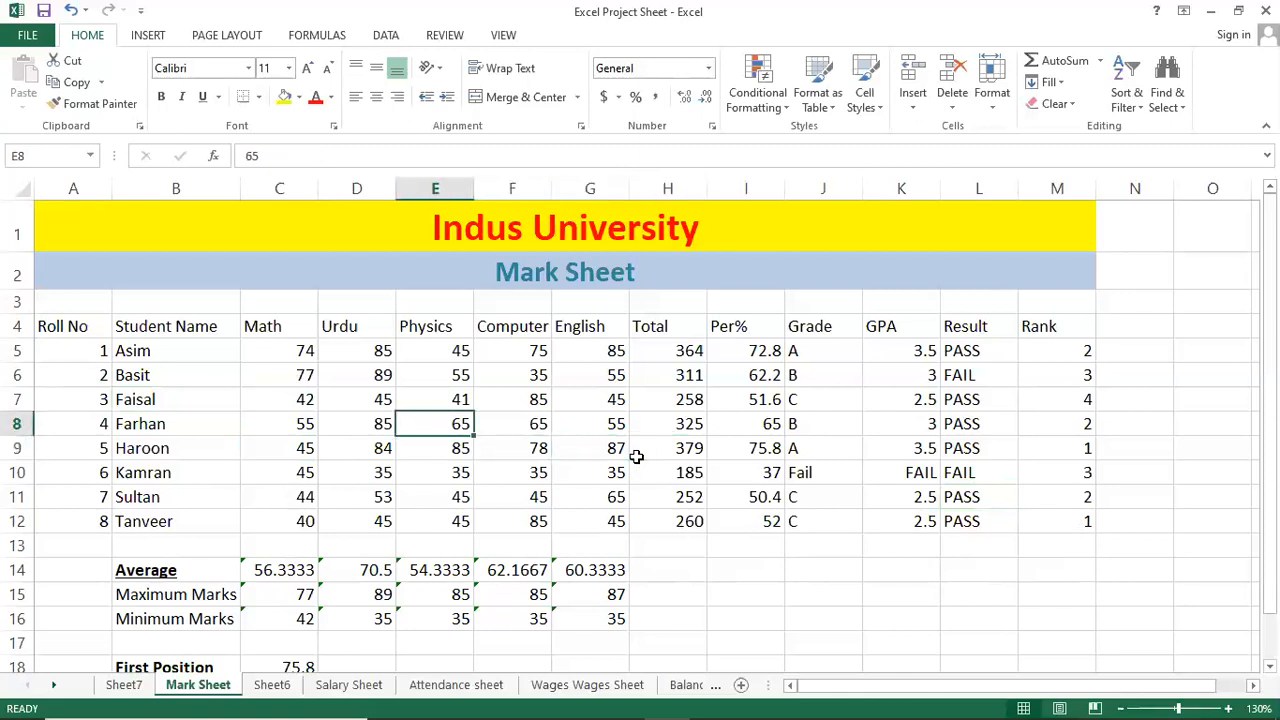
{"action": "key", "text": "ctrl+a"}
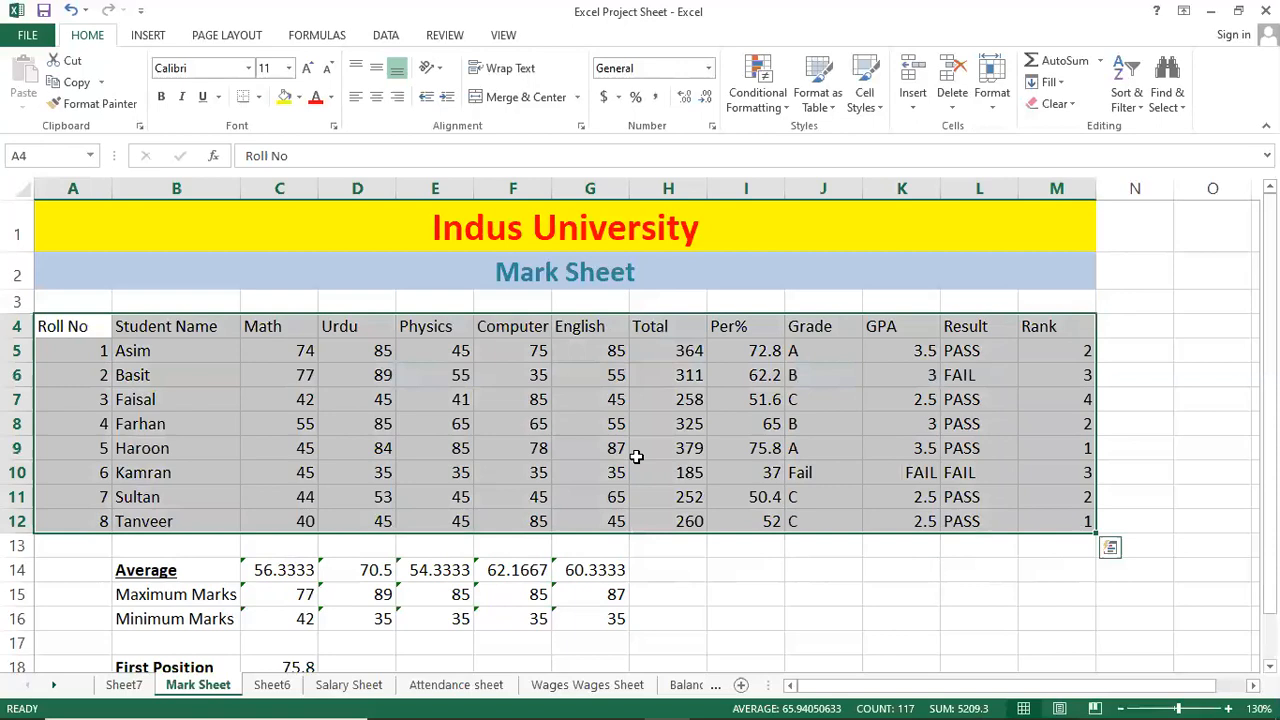
{"action": "left_click", "coordinate": [510, 452]}
{"action": "key", "text": "Up"}
{"action": "key", "text": "Up"}
{"action": "key", "text": "Up"}
{"action": "key", "text": "Up"}
{"action": "key", "text": "Up"}
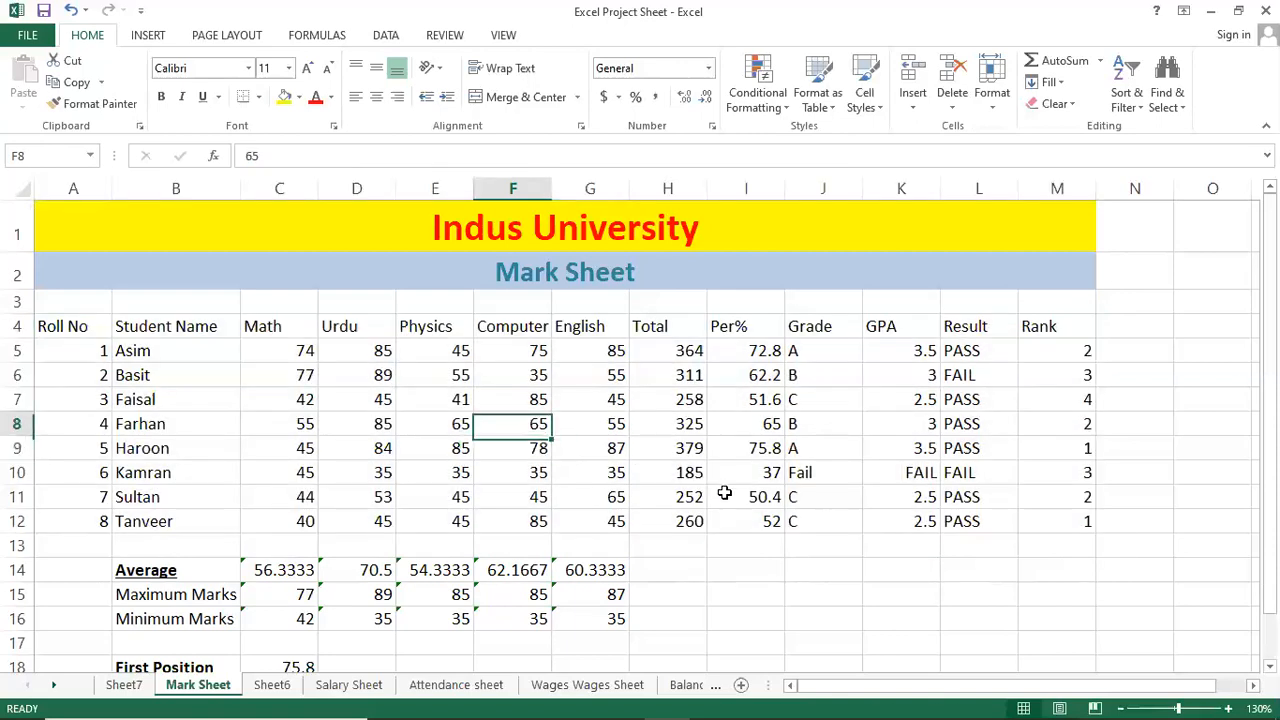
{"action": "key", "text": "Up"}
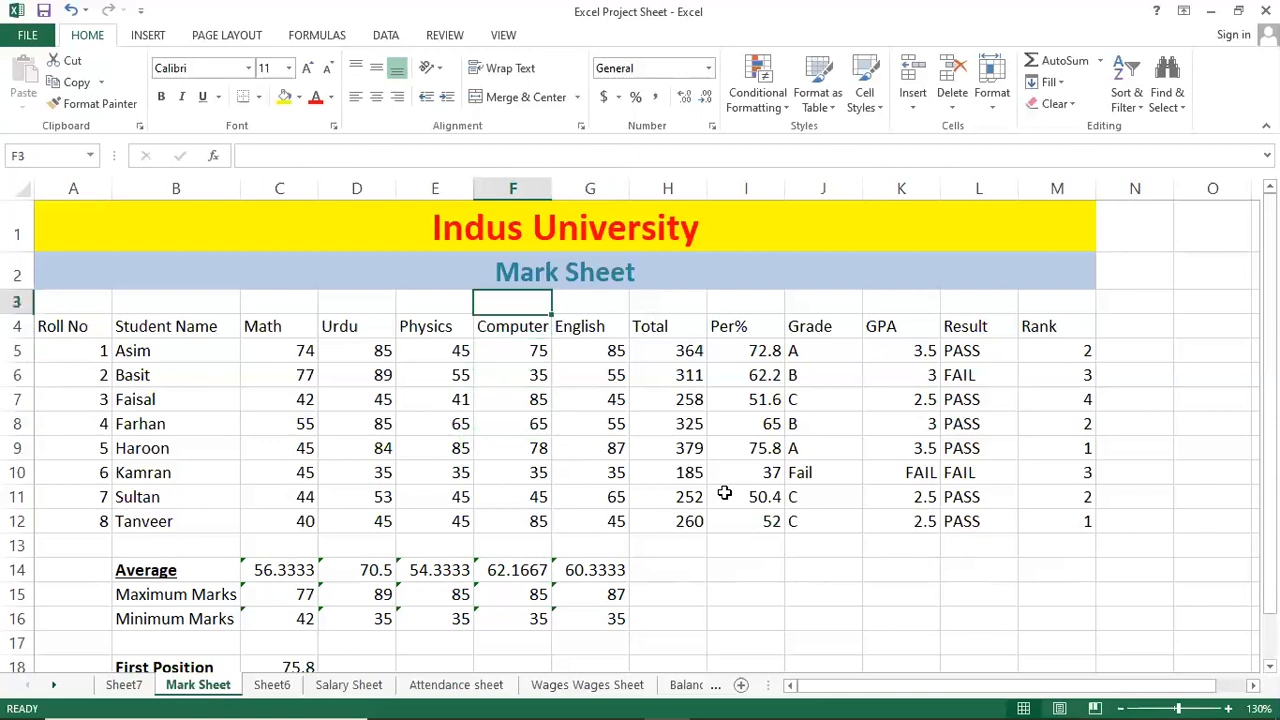
{"action": "key", "text": "Left"}
{"action": "key", "text": "Left"}
{"action": "key", "text": "Left"}
{"action": "key", "text": "Down"}
{"action": "key", "text": "Down"}
{"action": "key", "text": "Down"}
{"action": "key", "text": "Down"}
{"action": "key", "text": "Down"}
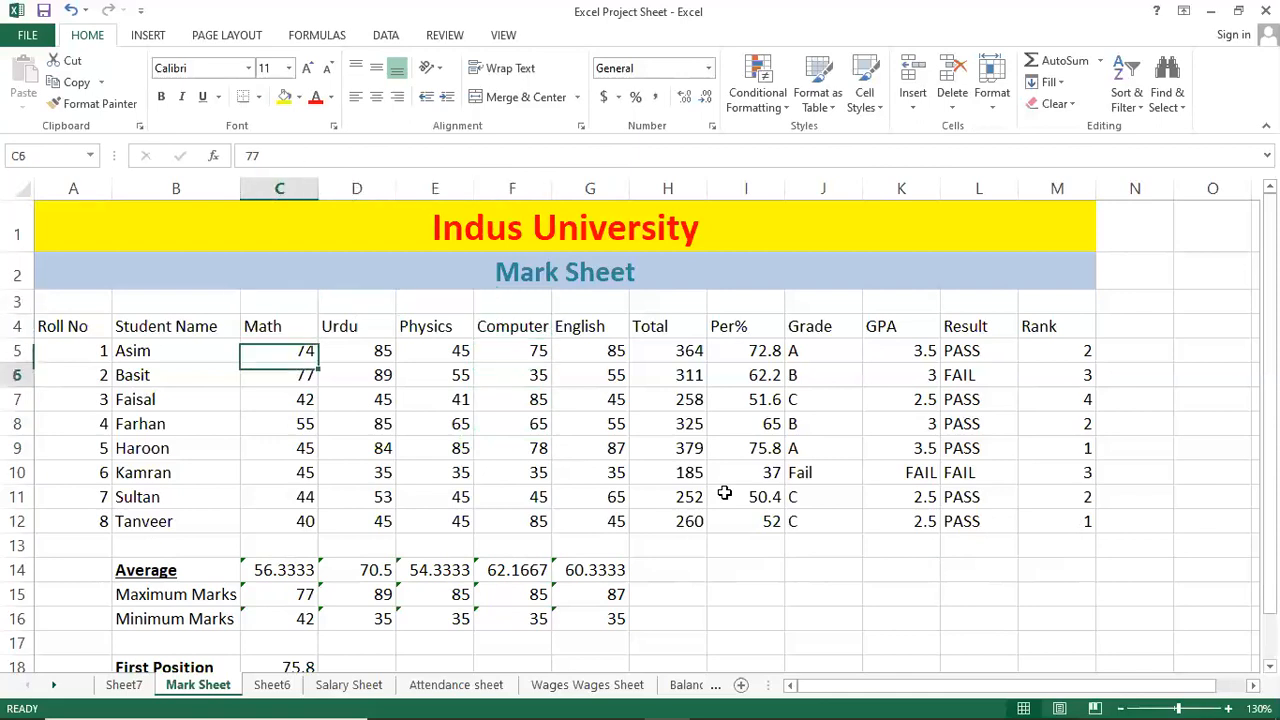
{"action": "key", "text": "Right"}
{"action": "key", "text": "Right"}
{"action": "key", "text": "Right"}
{"action": "key", "text": "Left"}
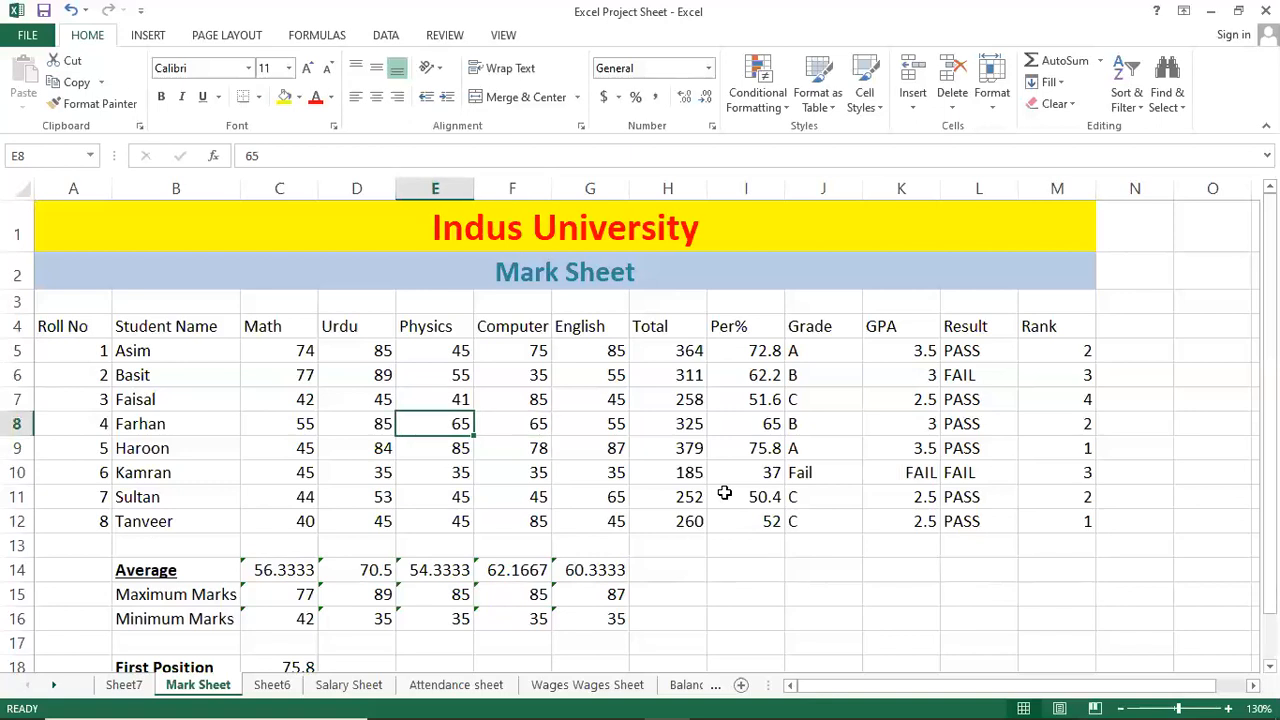
{"action": "key", "text": "ctrl+a"}
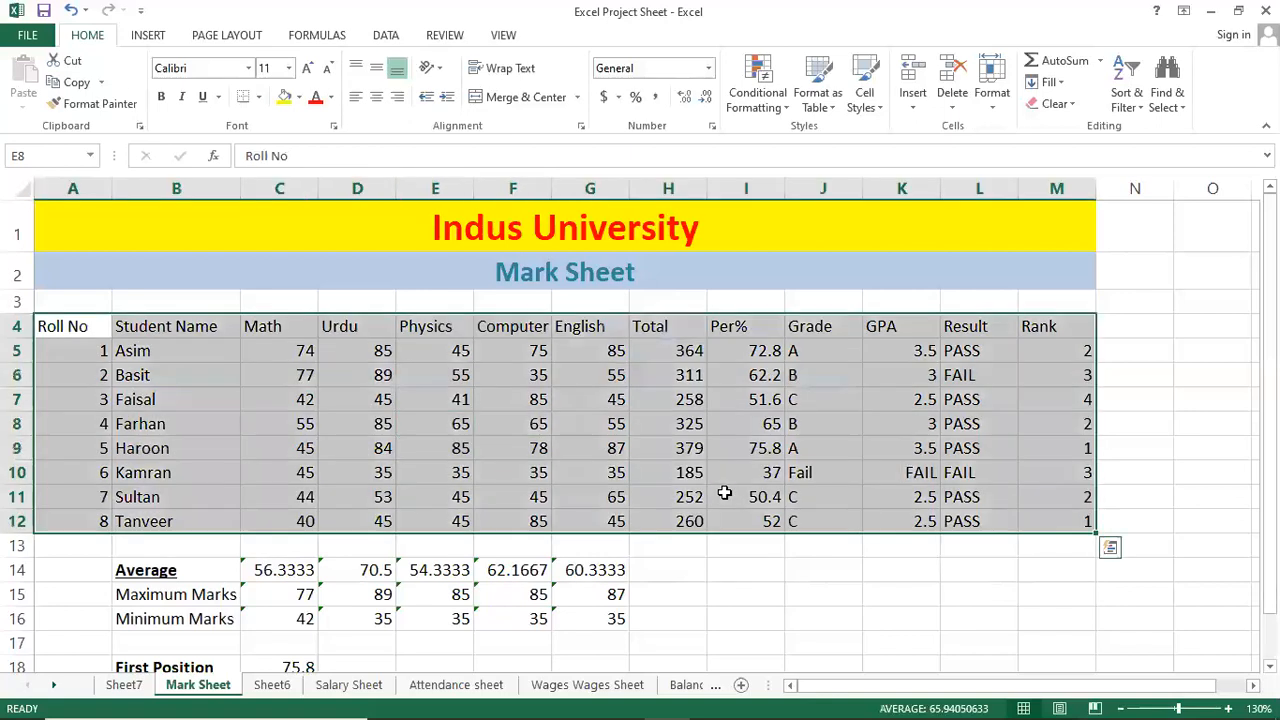
{"action": "key", "text": "Up"}
{"action": "key", "text": "Up"}
{"action": "key", "text": "Right"}
{"action": "key", "text": "Right"}
{"action": "key", "text": "Down"}
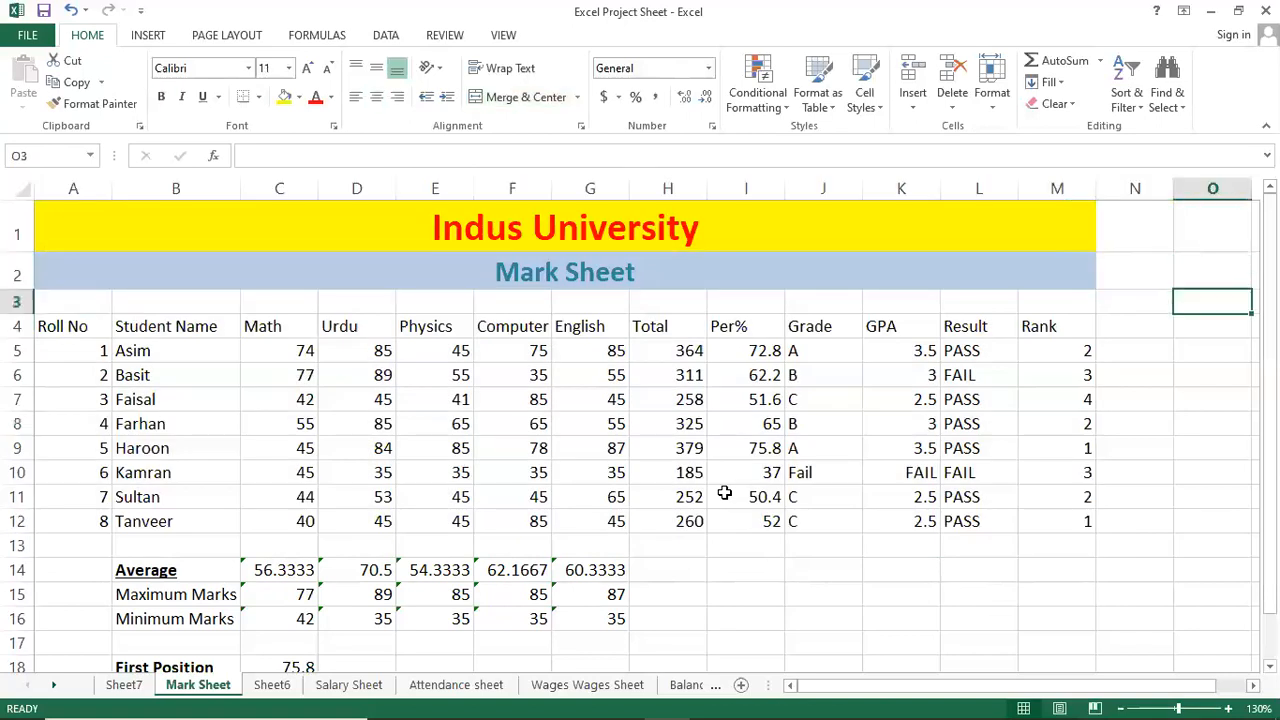
{"action": "key", "text": "Left"}
{"action": "key", "text": "Left"}
{"action": "key", "text": "Left"}
{"action": "key", "text": "Left"}
{"action": "key", "text": "Left"}
{"action": "key", "text": "Left"}
{"action": "key", "text": "Left"}
{"action": "key", "text": "Left"}
{"action": "key", "text": "Left"}
{"action": "key", "text": "Left"}
{"action": "type", "text": "5"}
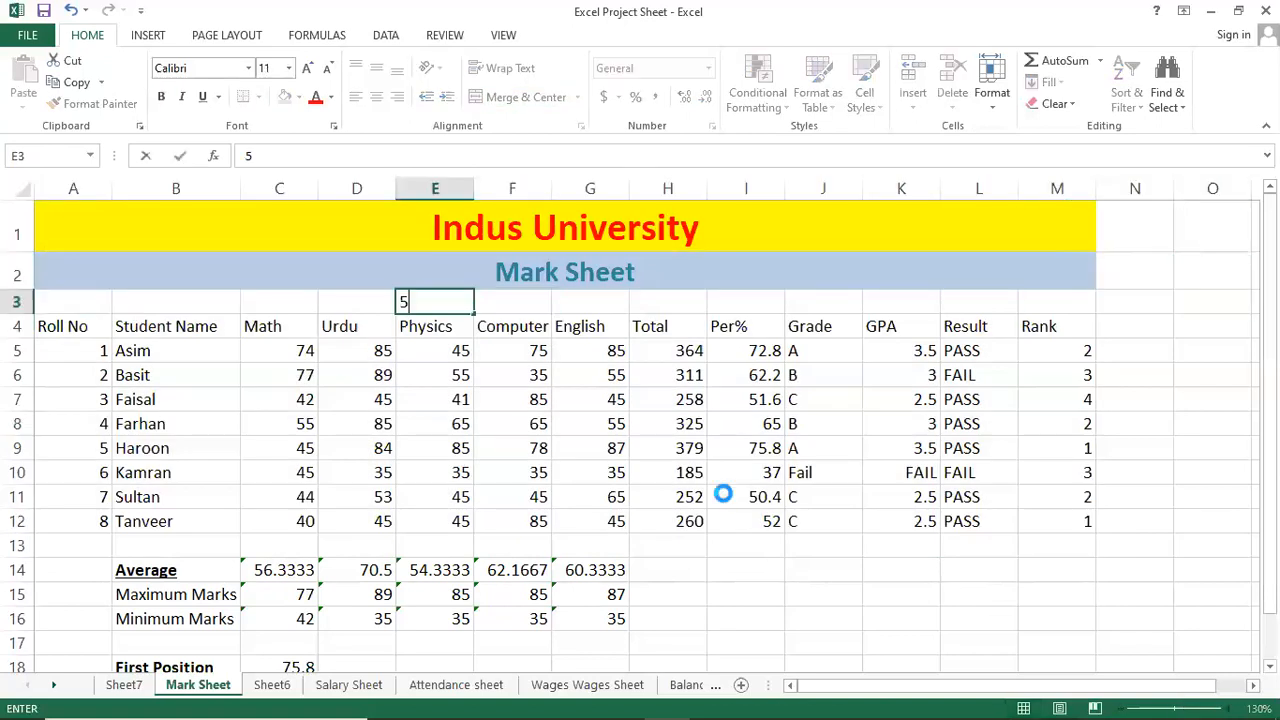
{"action": "key", "text": "Return"}
{"action": "key", "text": "Down"}
{"action": "key", "text": "Down"}
{"action": "key", "text": "Down"}
{"action": "key", "text": "Down"}
{"action": "key", "text": "Down"}
{"action": "key", "text": "Down"}
{"action": "key", "text": "Down"}
{"action": "key", "text": "Down"}
{"action": "key", "text": "Down"}
{"action": "type", "text": "5"}
{"action": "key", "text": "Up"}
{"action": "key", "text": "Up"}
{"action": "key", "text": "Up"}
{"action": "key", "text": "Up"}
{"action": "key", "text": "Up"}
{"action": "key", "text": "Up"}
{"action": "key", "text": "Up"}
{"action": "key", "text": "Up"}
{"action": "key", "text": "Up"}
{"action": "key", "text": "Up"}
{"action": "key", "text": "Up"}
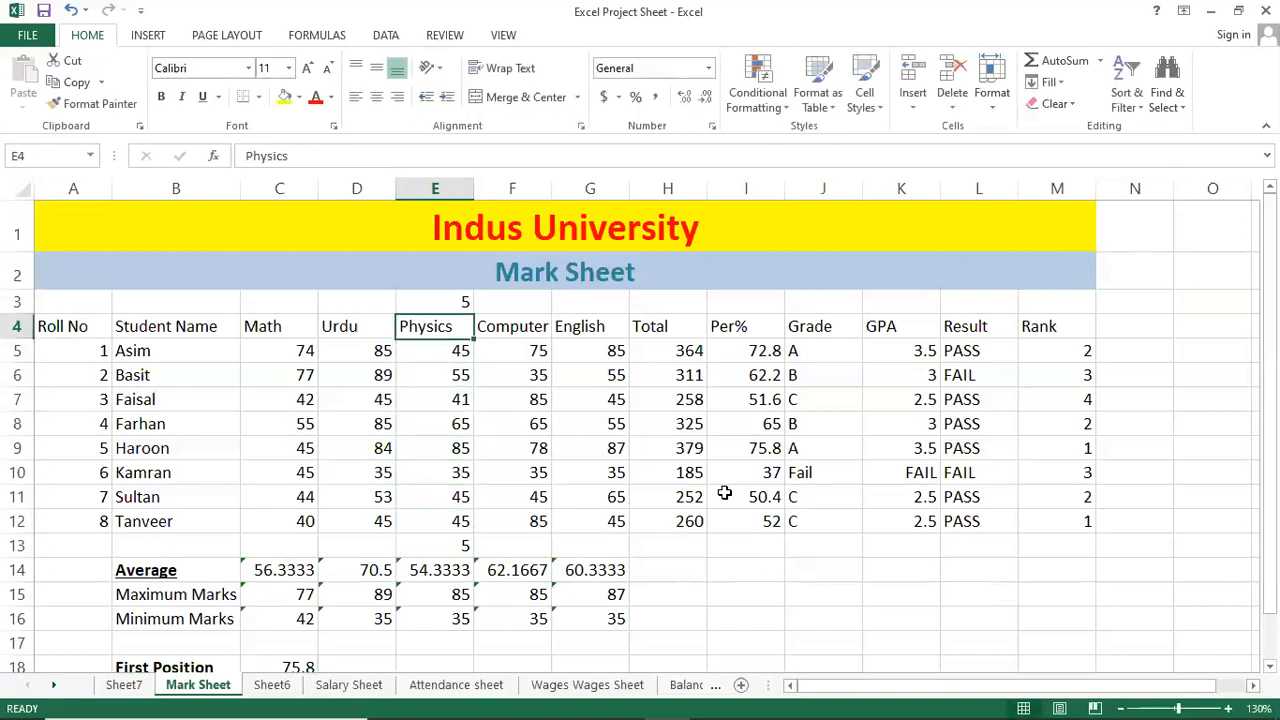
{"action": "key", "text": "Down"}
{"action": "key", "text": "Down"}
{"action": "key", "text": "Down"}
{"action": "key", "text": "Down"}
{"action": "key", "text": "Down"}
{"action": "key", "text": "Down"}
{"action": "key", "text": "Down"}
{"action": "key", "text": "Down"}
{"action": "key", "text": "Down"}
{"action": "key", "text": "Down"}
{"action": "key", "text": "Down"}
{"action": "key", "text": "Down"}
{"action": "key", "text": "Down"}
{"action": "key", "text": "Down"}
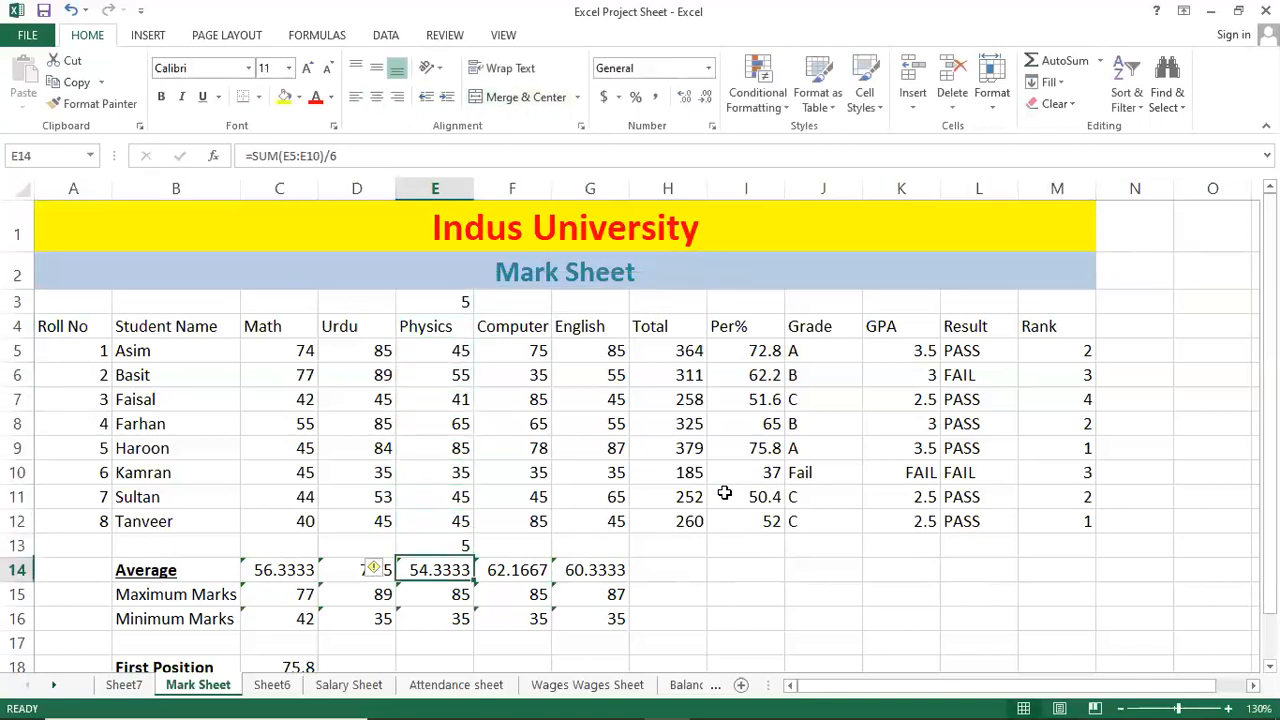
{"action": "key", "text": "Up"}
{"action": "key", "text": "Up"}
{"action": "key", "text": "Up"}
{"action": "key", "text": "Up"}
{"action": "key", "text": "Up"}
{"action": "key", "text": "Up"}
{"action": "key", "text": "Up"}
{"action": "key", "text": "Up"}
{"action": "key", "text": "Up"}
{"action": "key", "text": "Up"}
{"action": "key", "text": "Up"}
{"action": "key", "text": "Up"}
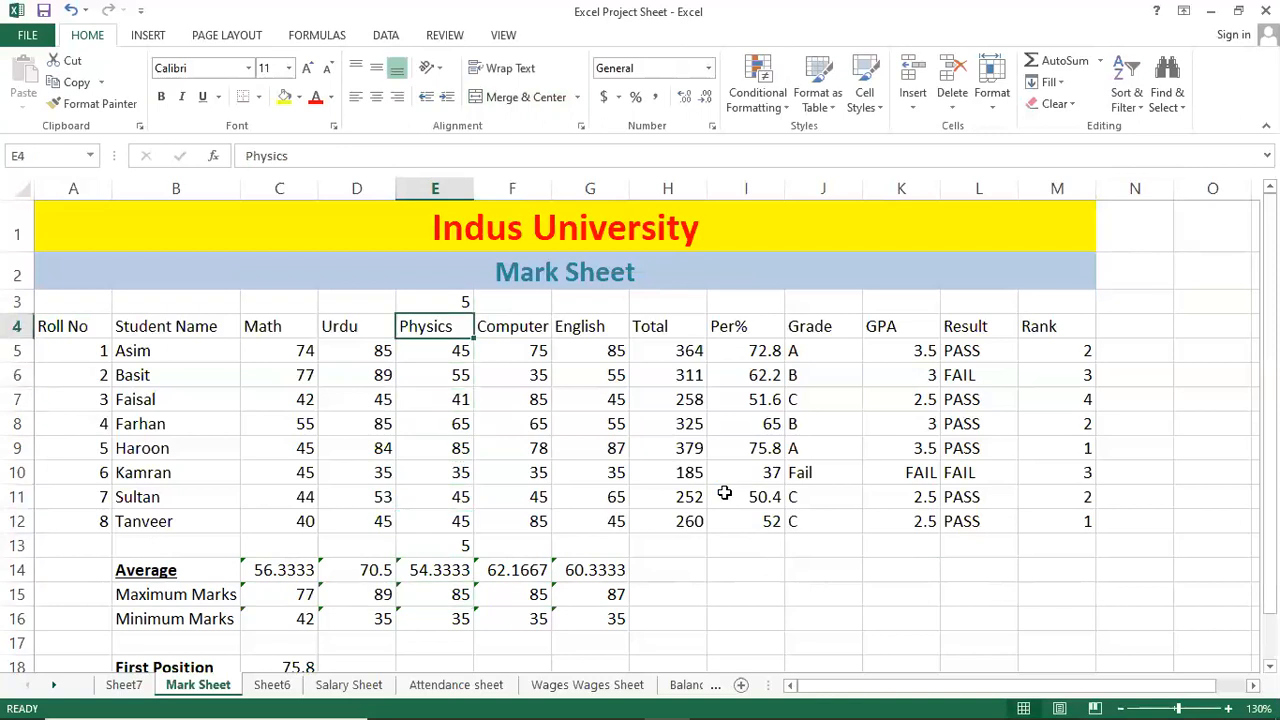
{"action": "key", "text": "ctrl+a"}
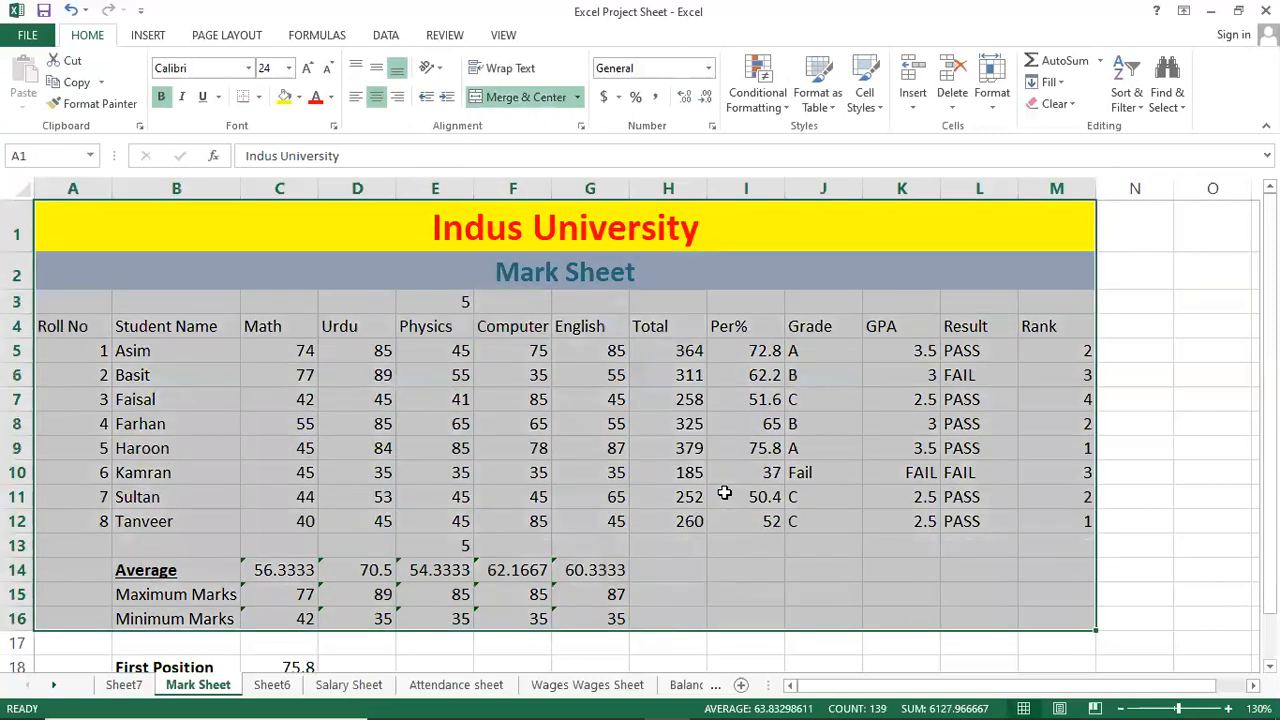
{"action": "key", "text": "Down"}
{"action": "key", "text": "Down"}
{"action": "key", "text": "Down"}
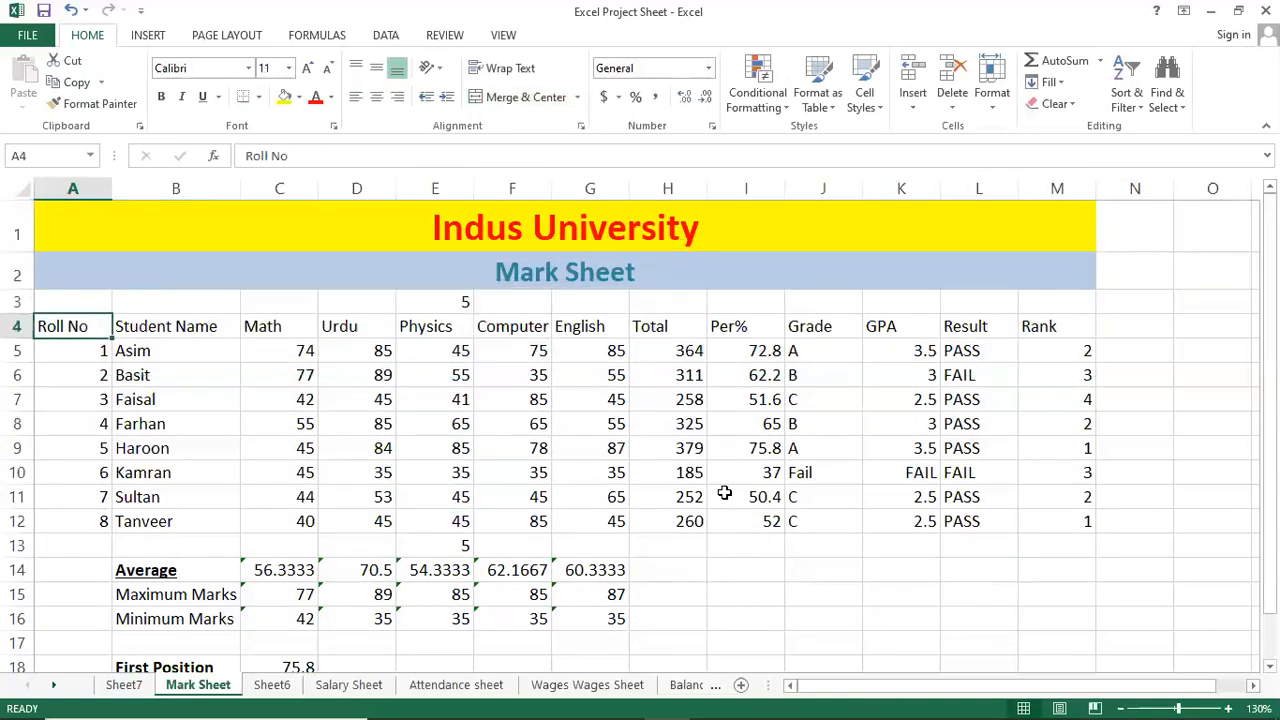
{"action": "key", "text": "Up"}
{"action": "key", "text": "Right"}
{"action": "key", "text": "Right"}
{"action": "key", "text": "Right"}
{"action": "key", "text": "Right"}
{"action": "key", "text": "Right"}
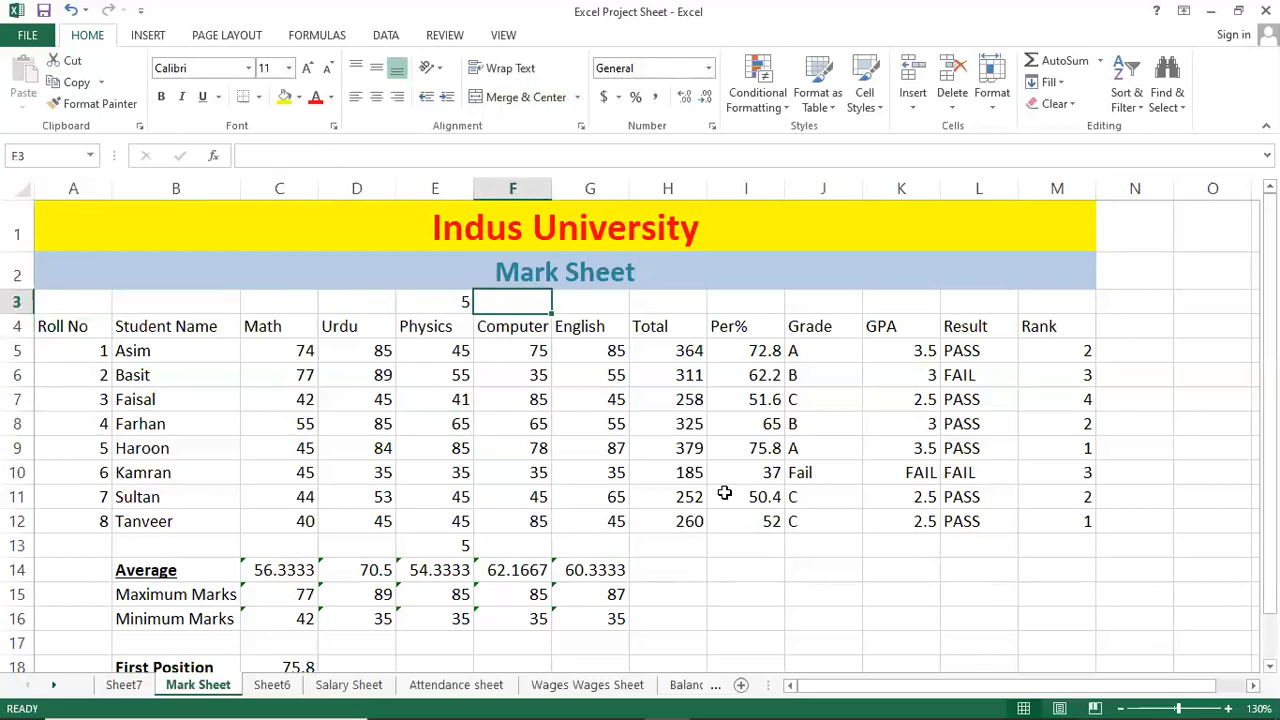
{"action": "key", "text": "Left"}
{"action": "key", "text": "Delete"}
{"action": "key", "text": "Down"}
{"action": "key", "text": "Down"}
{"action": "key", "text": "Down"}
{"action": "key", "text": "Down"}
{"action": "key", "text": "Down"}
{"action": "key", "text": "Down"}
{"action": "key", "text": "Down"}
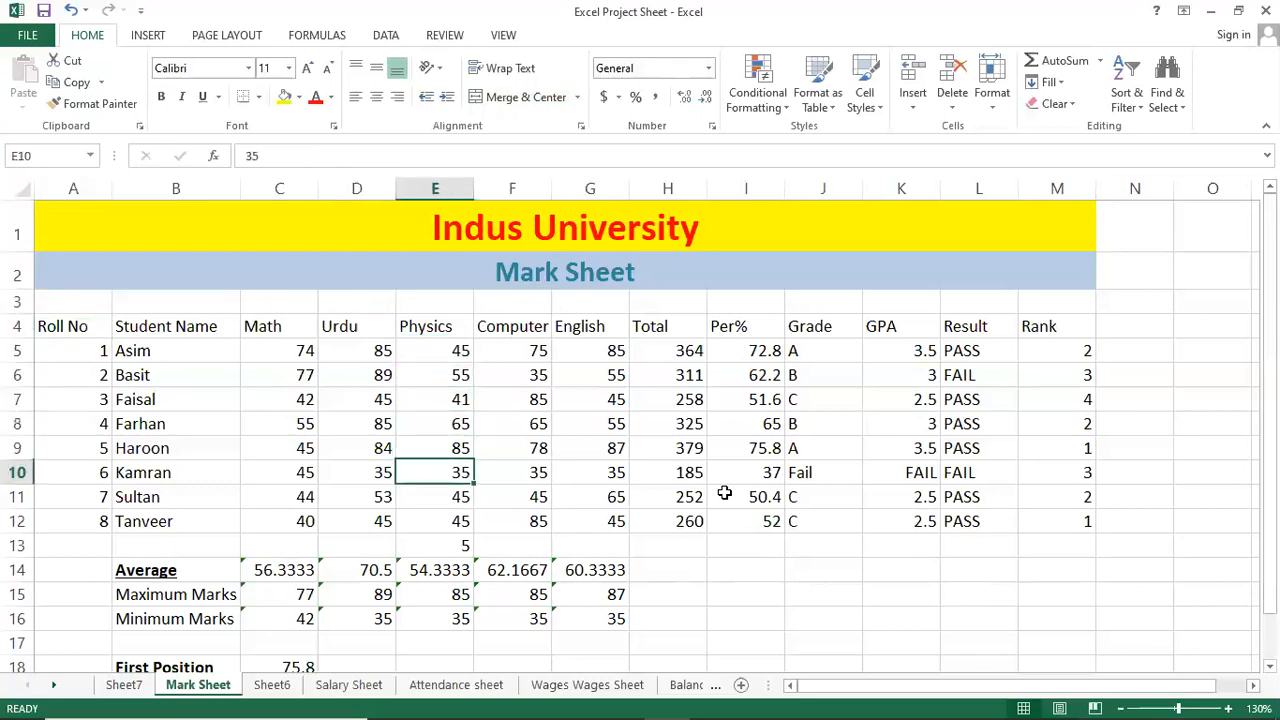
{"action": "key", "text": "Down"}
{"action": "key", "text": "Down"}
{"action": "key", "text": "Down"}
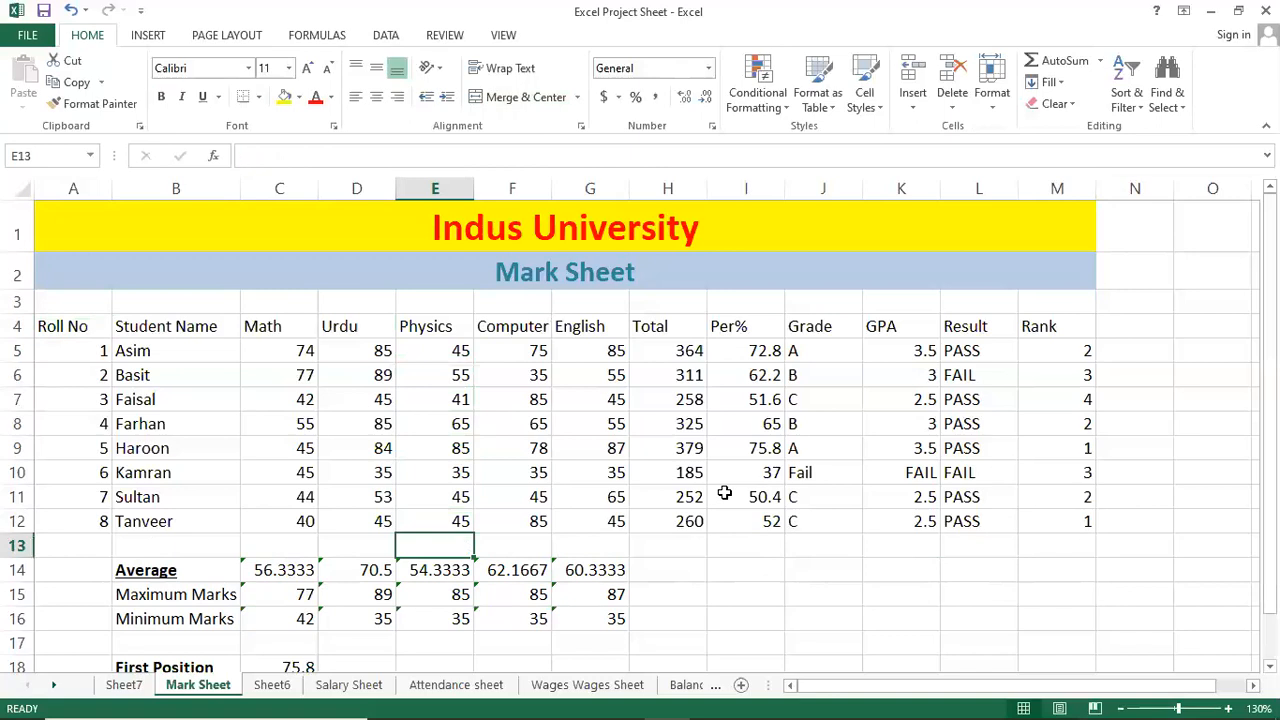
{"action": "key", "text": "Up"}
{"action": "key", "text": "Up"}
{"action": "key", "text": "Up"}
{"action": "key", "text": "Up"}
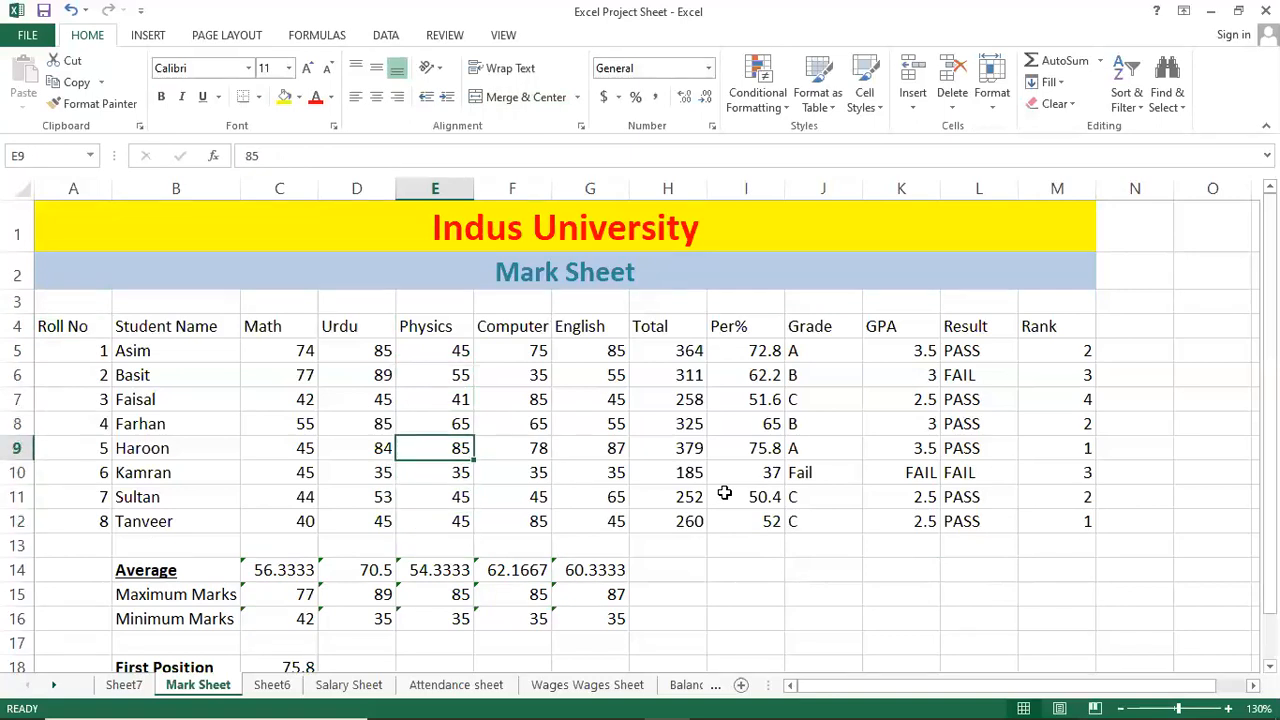
{"action": "key", "text": "Left"}
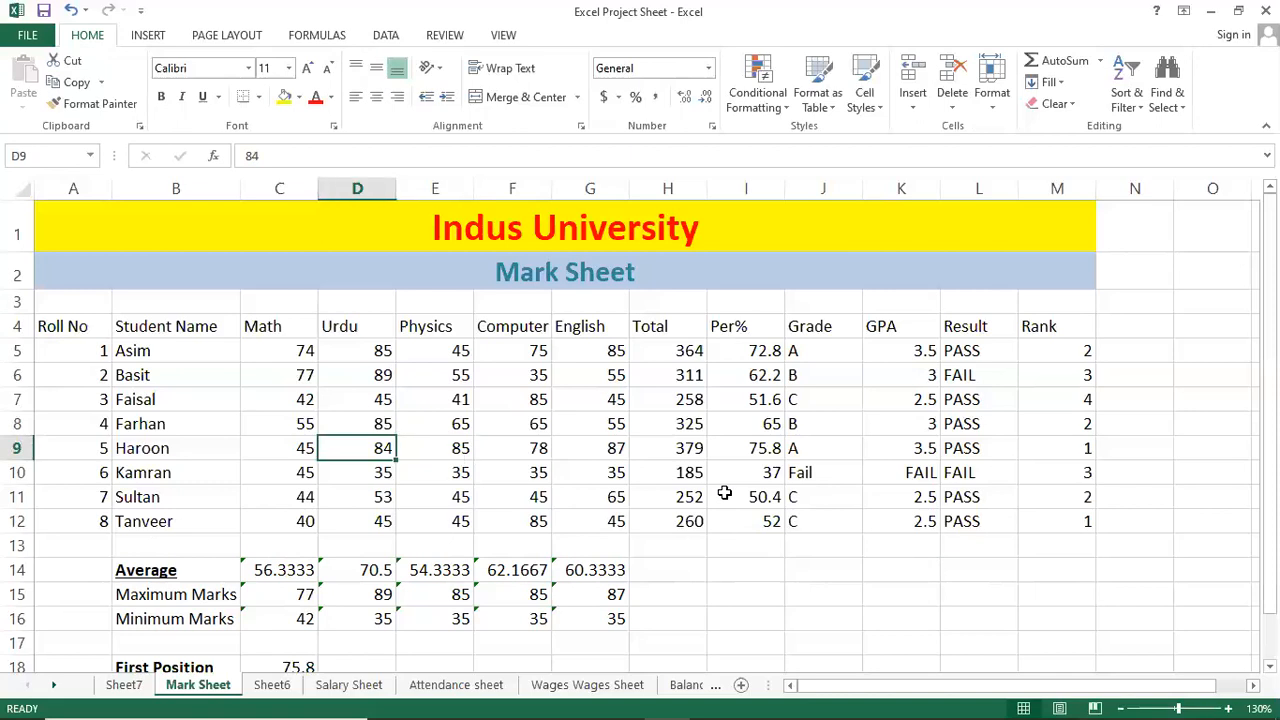
{"action": "key", "text": "ctrl+a"}
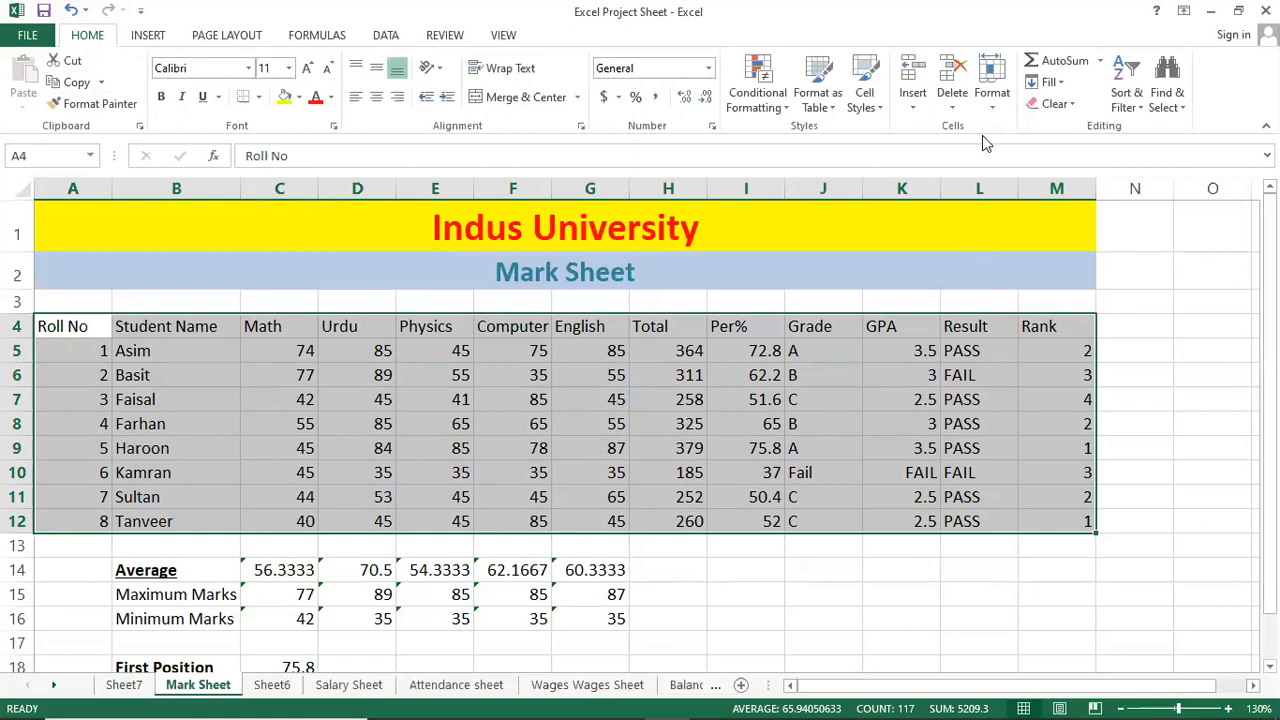
Set rows 4–12 to a row height of 25 via Format > Row Height.
{"action": "left_click", "coordinate": [992, 88]}
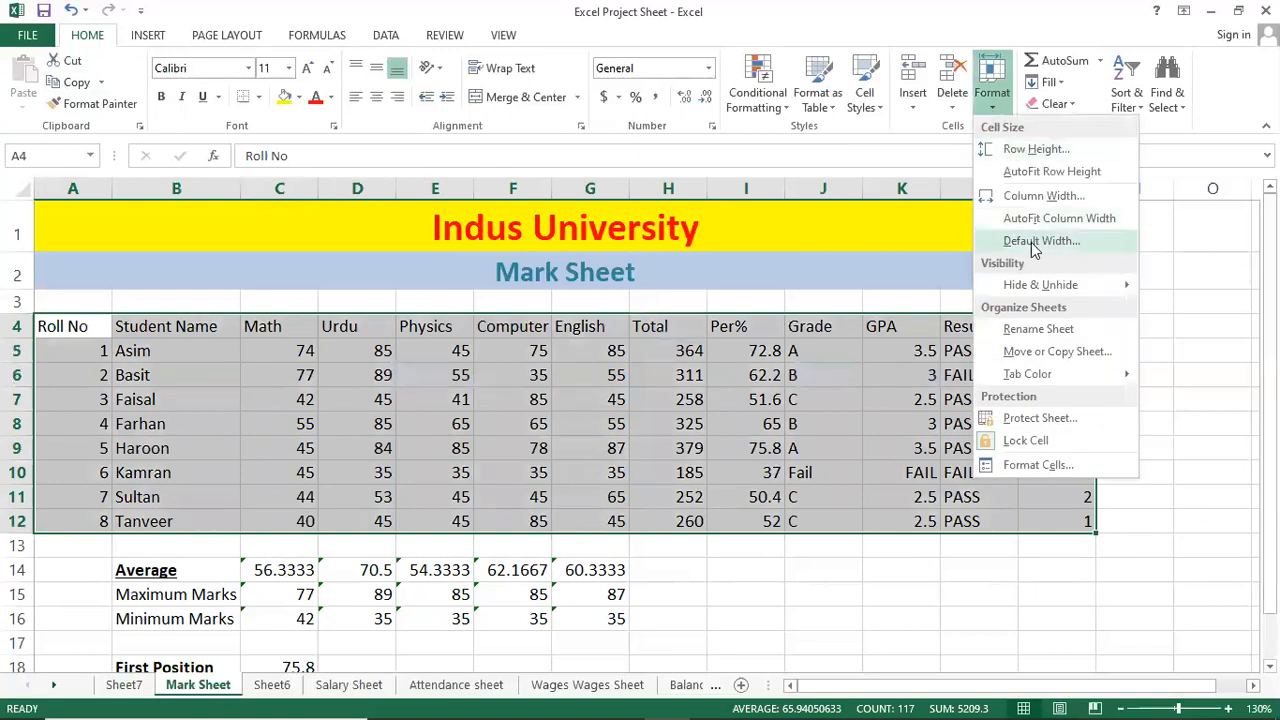
{"action": "left_click", "coordinate": [1036, 149]}
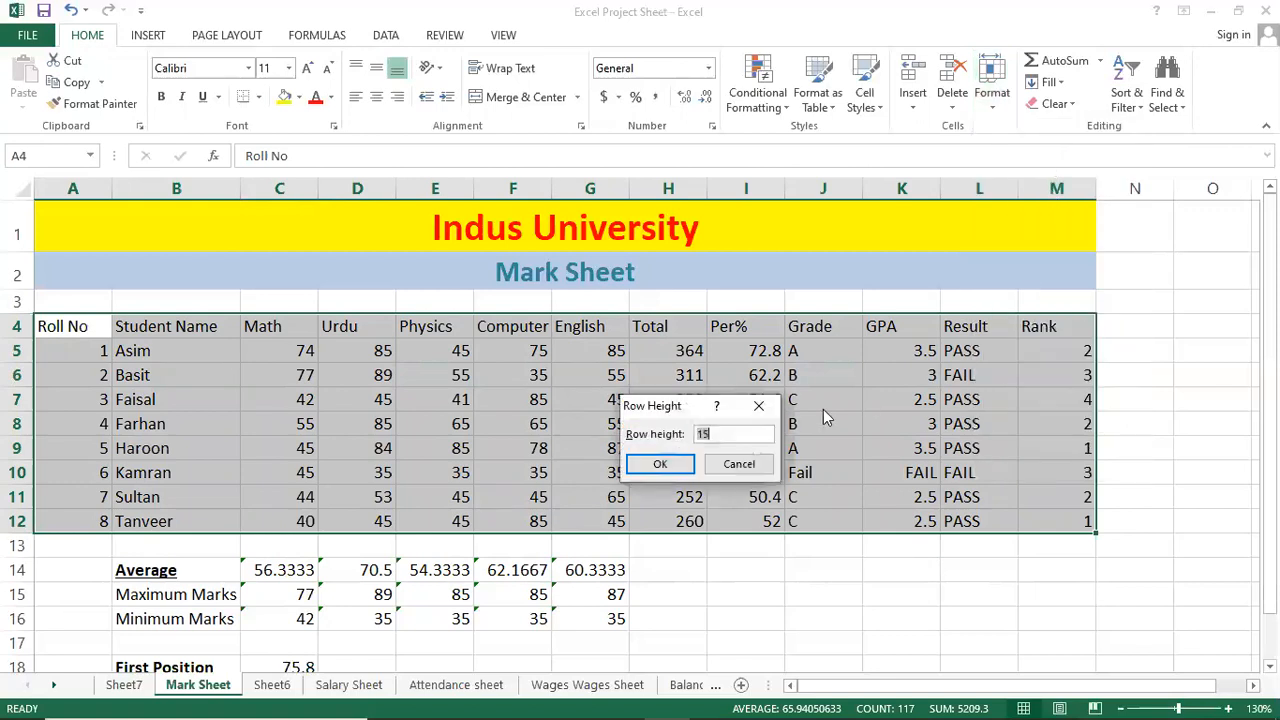
{"action": "left_click_drag", "start_coordinate": [720, 410], "coordinate": [970, 413]}
{"action": "left_click", "coordinate": [970, 437]}
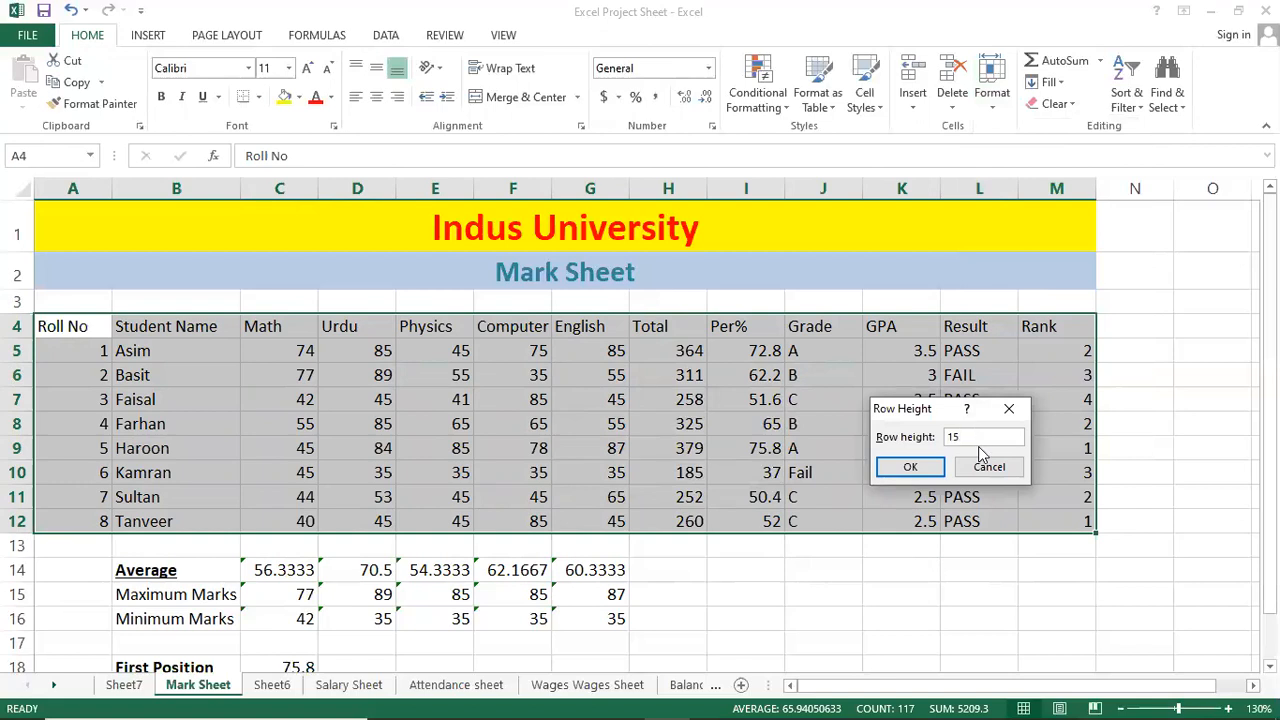
{"action": "type", "text": "25"}
{"action": "key", "text": "Return"}
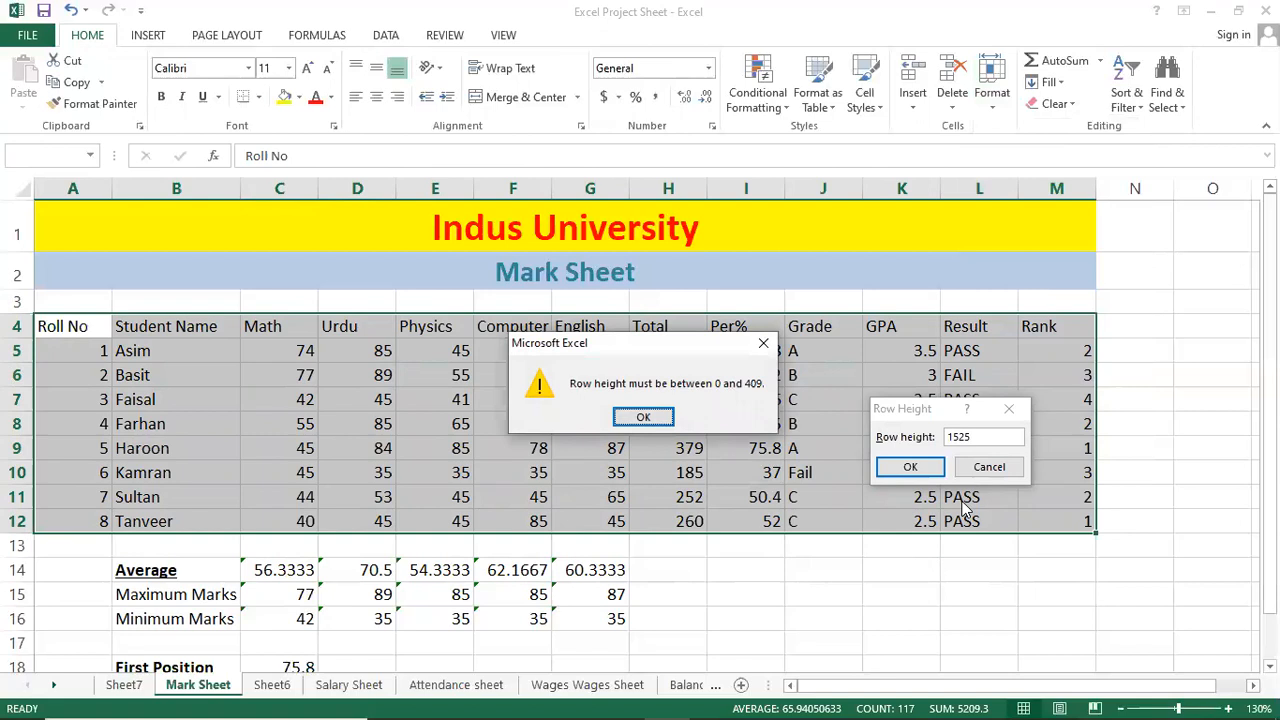
{"action": "left_click", "coordinate": [642, 416]}
{"action": "type", "text": "25"}
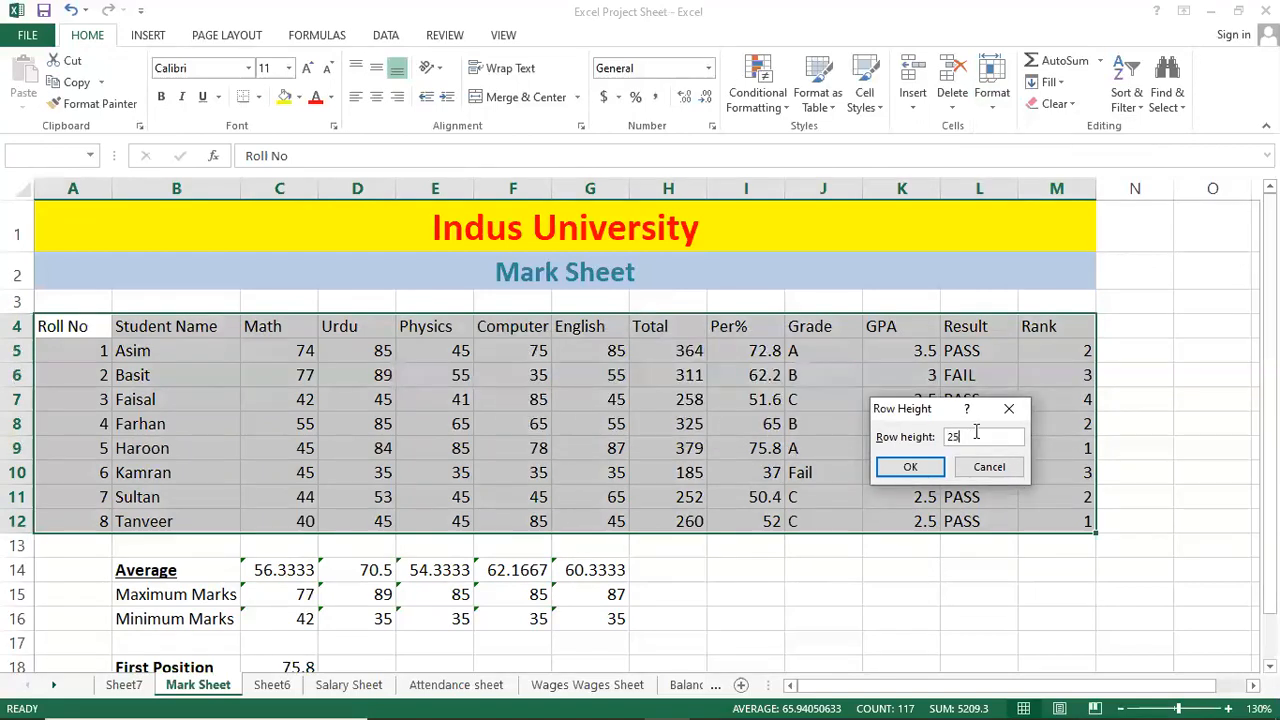
{"action": "key", "text": "Return"}
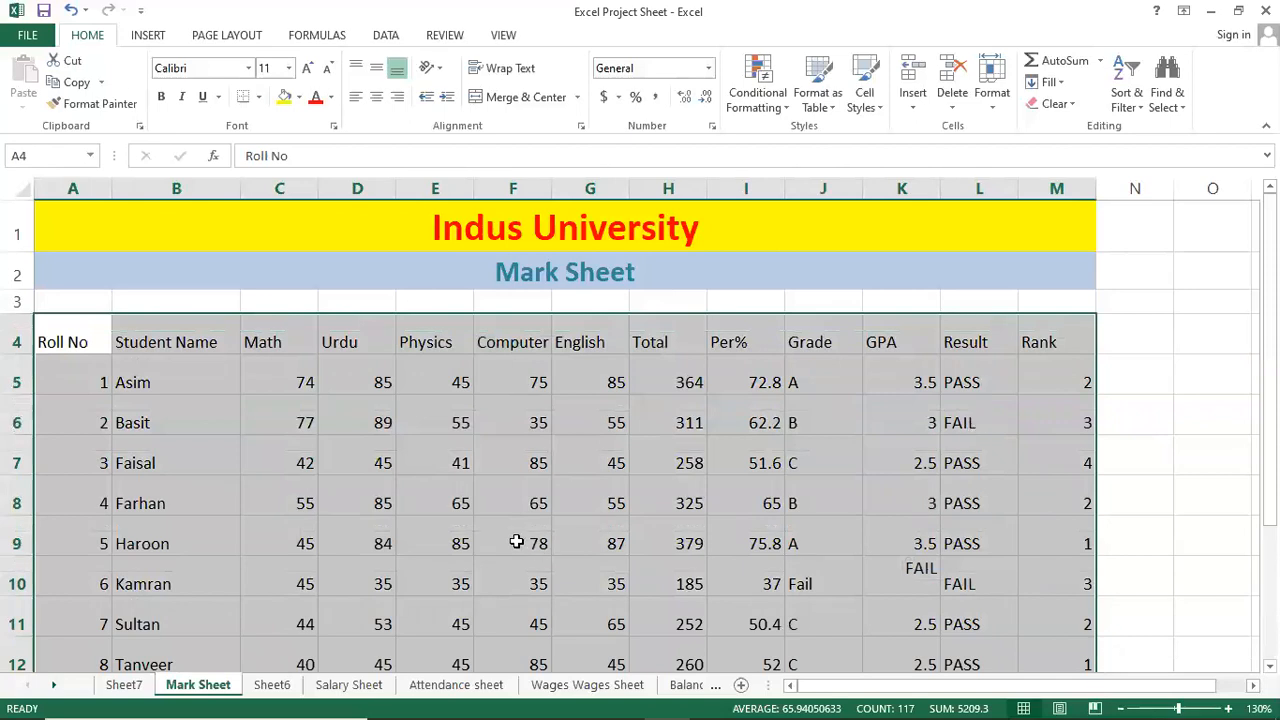
Check the marks, Total, grade and percentage formulas, then reselect A4:M12.
{"action": "left_click", "coordinate": [520, 537]}
{"action": "left_click", "coordinate": [340, 422]}
{"action": "left_click", "coordinate": [430, 428]}
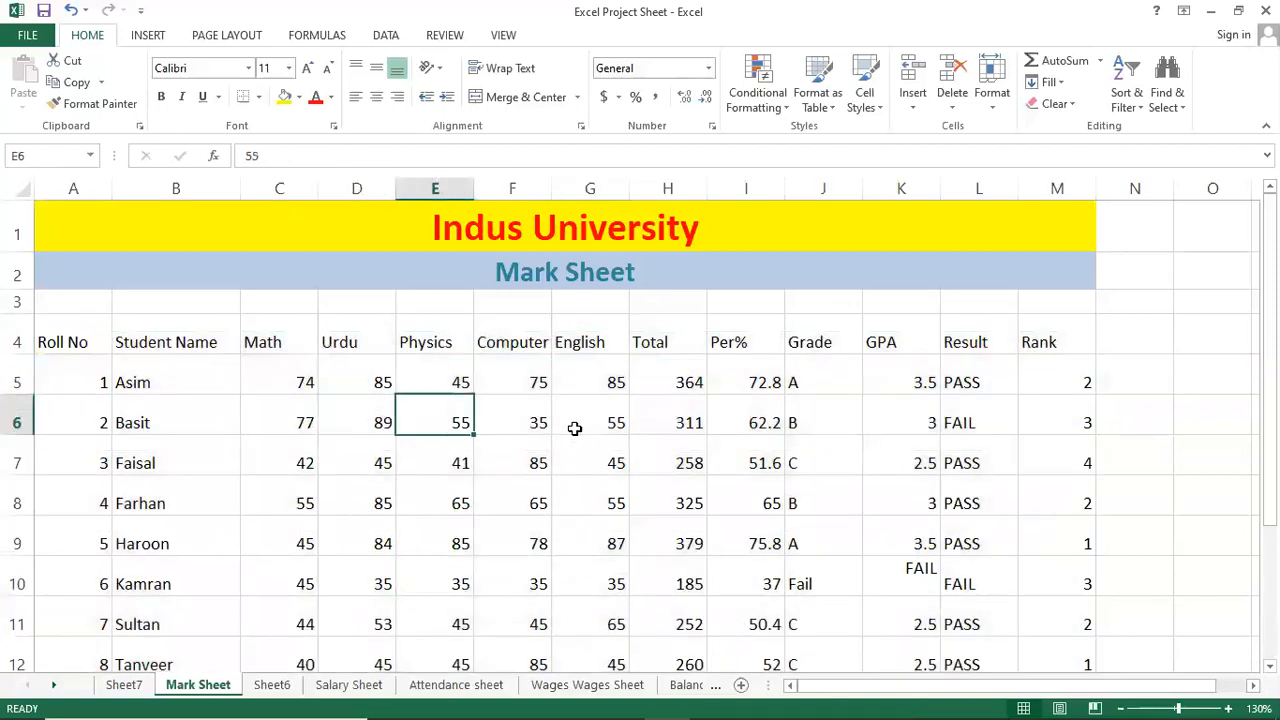
{"action": "left_click", "coordinate": [680, 463]}
{"action": "left_click", "coordinate": [851, 494]}
{"action": "left_click", "coordinate": [849, 429]}
{"action": "scroll", "coordinate": [827, 477], "scroll_direction": "down", "scroll_amount": 2}
{"action": "scroll", "coordinate": [827, 477], "scroll_direction": "up", "scroll_amount": 2}
{"action": "left_click", "coordinate": [745, 422]}
{"action": "left_click", "coordinate": [737, 466]}
{"action": "left_click", "coordinate": [751, 418]}
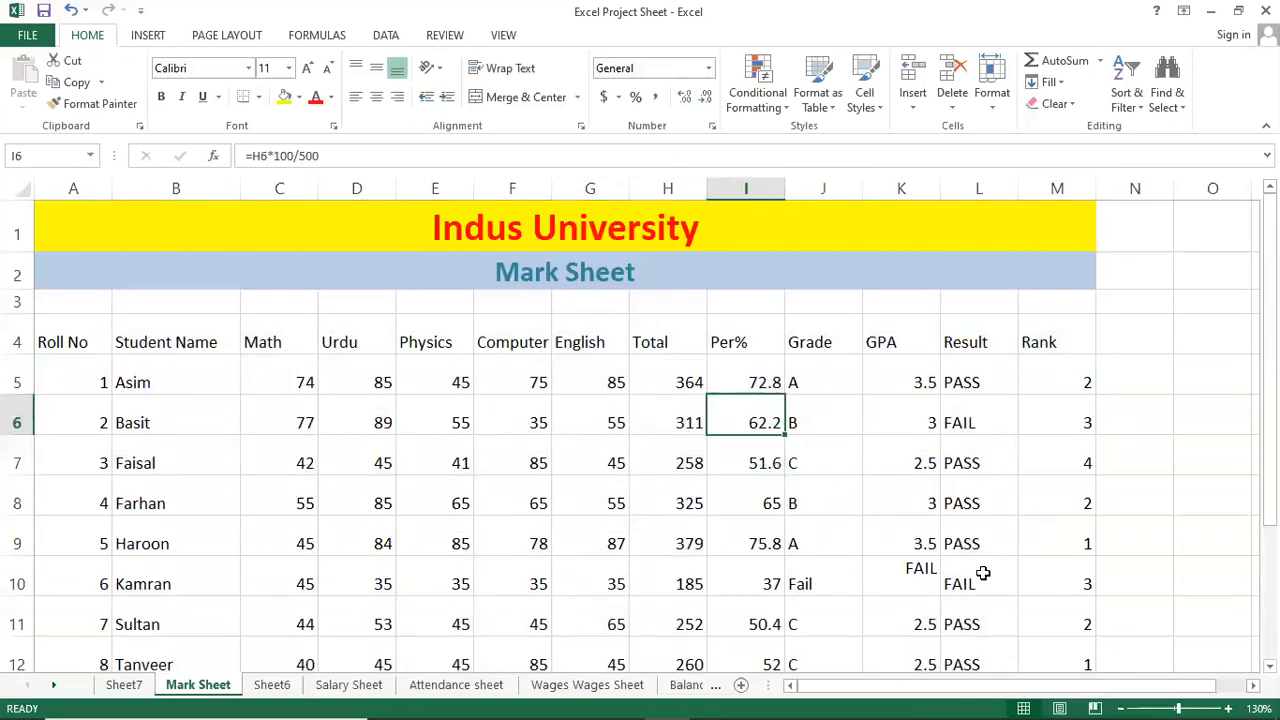
{"action": "key", "text": "ctrl+a"}
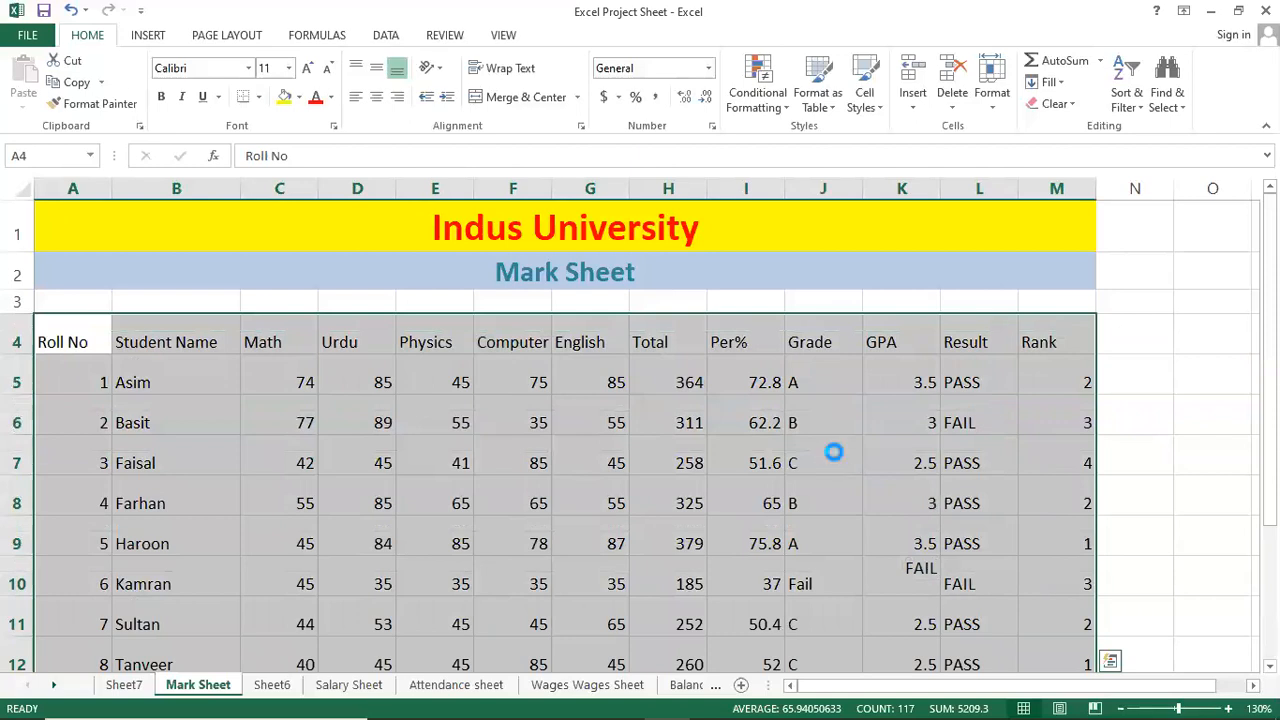
{"action": "scroll", "coordinate": [834, 452], "scroll_direction": "down", "scroll_amount": 2, "text": "ctrl"}
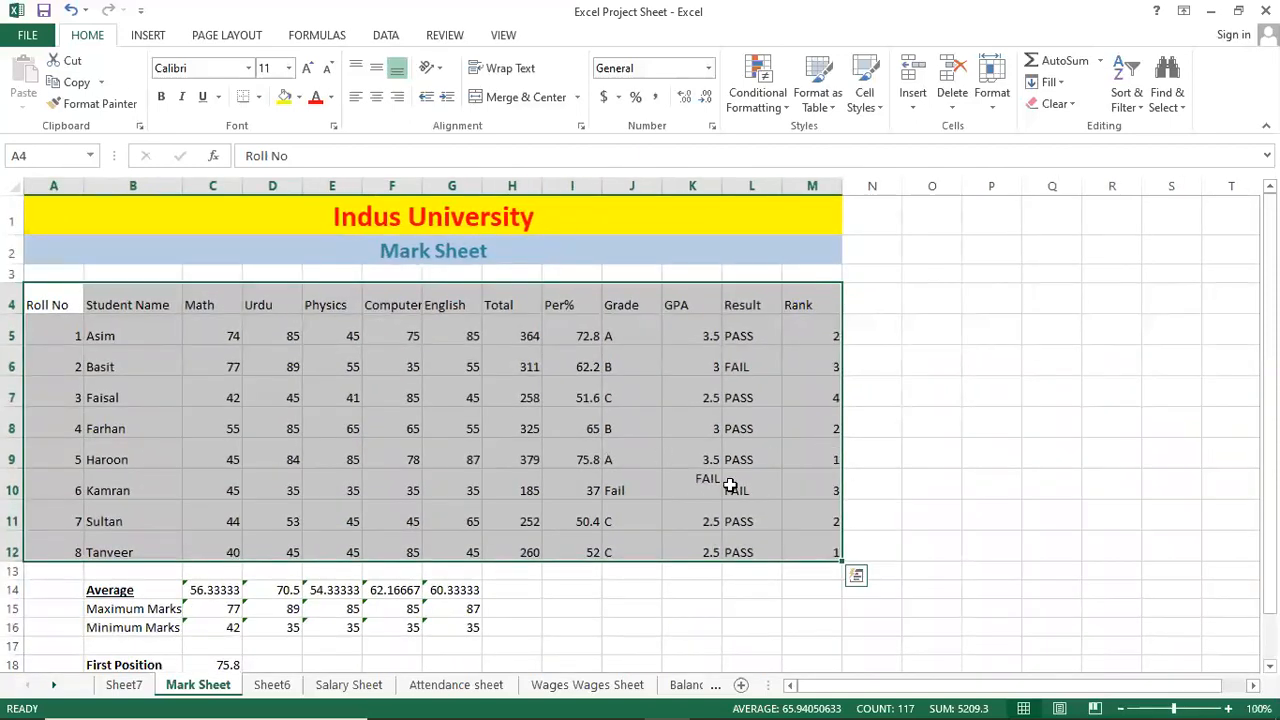
Apply a column width of 25 to columns A–M via Format > Column Width.
{"action": "left_click", "coordinate": [1000, 108]}
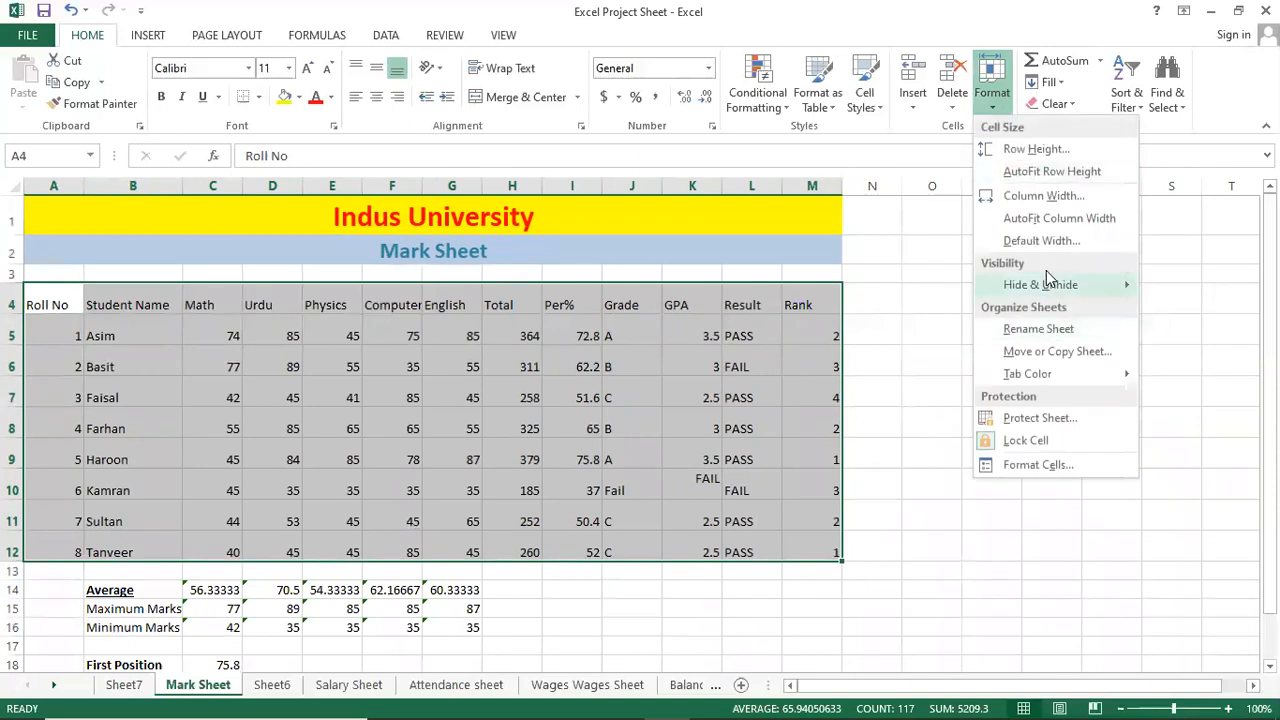
{"action": "left_click", "coordinate": [1055, 197]}
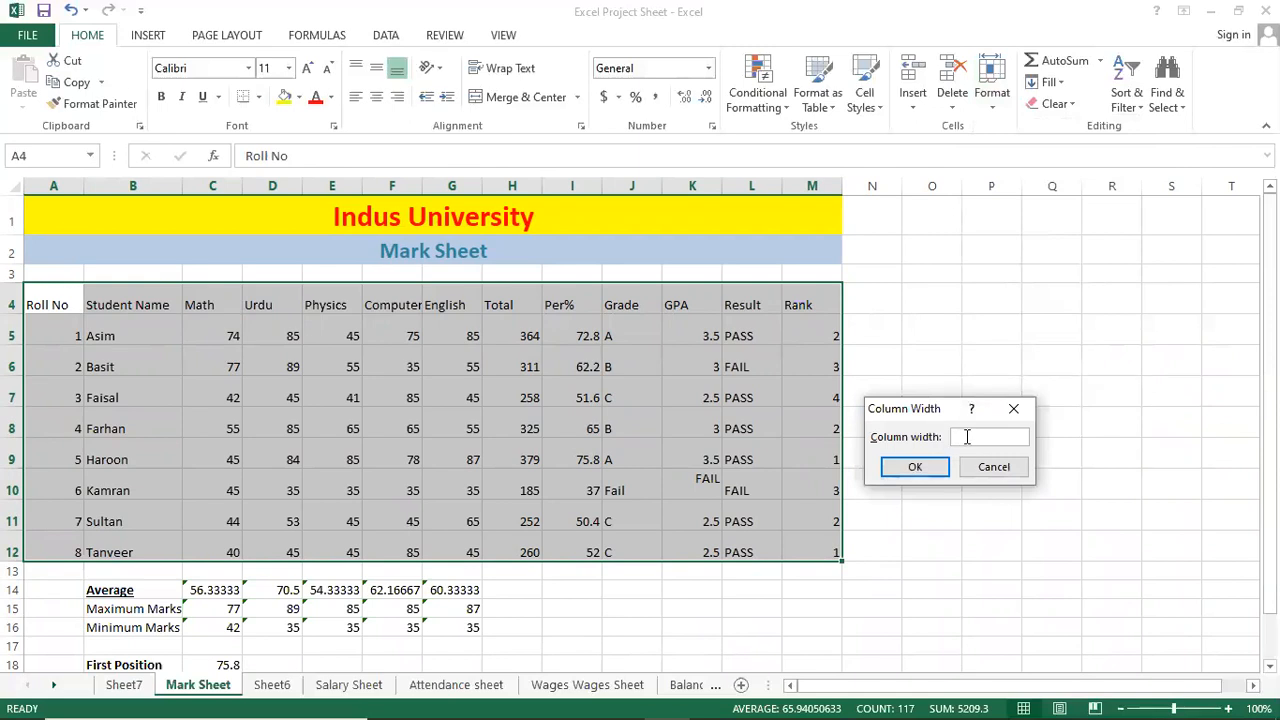
{"action": "key", "text": "Escape"}
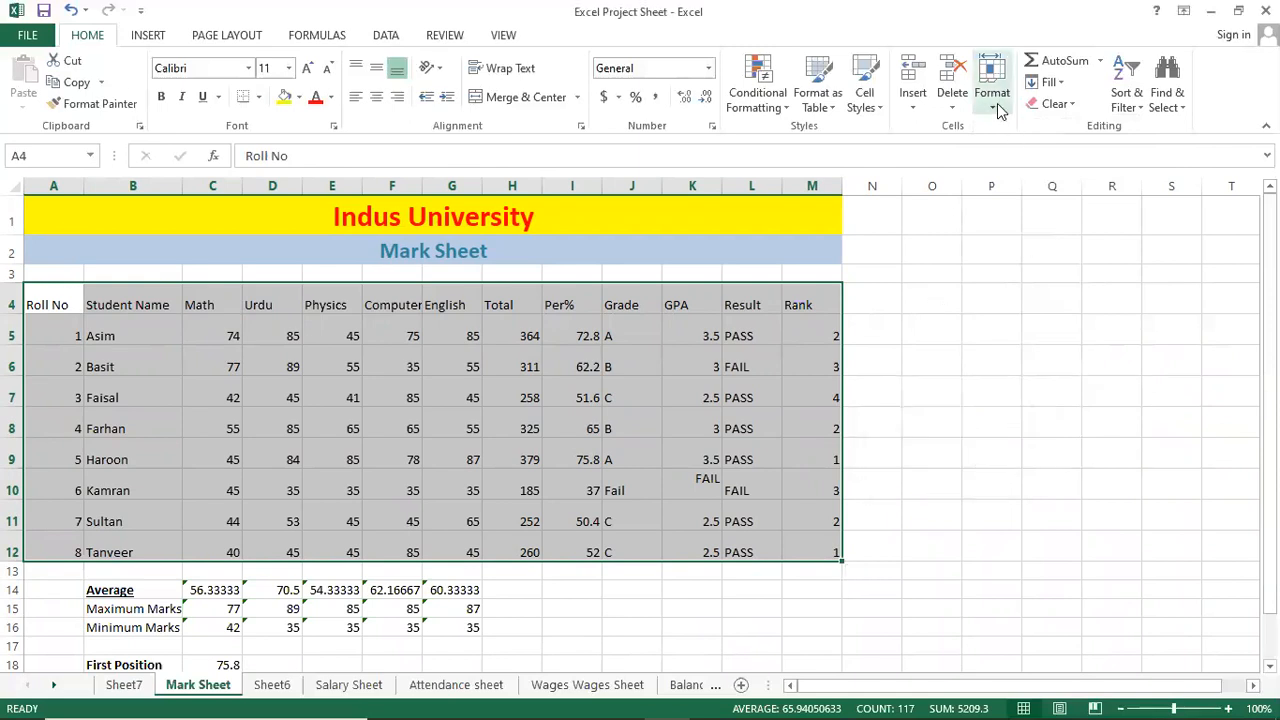
{"action": "left_click", "coordinate": [996, 100]}
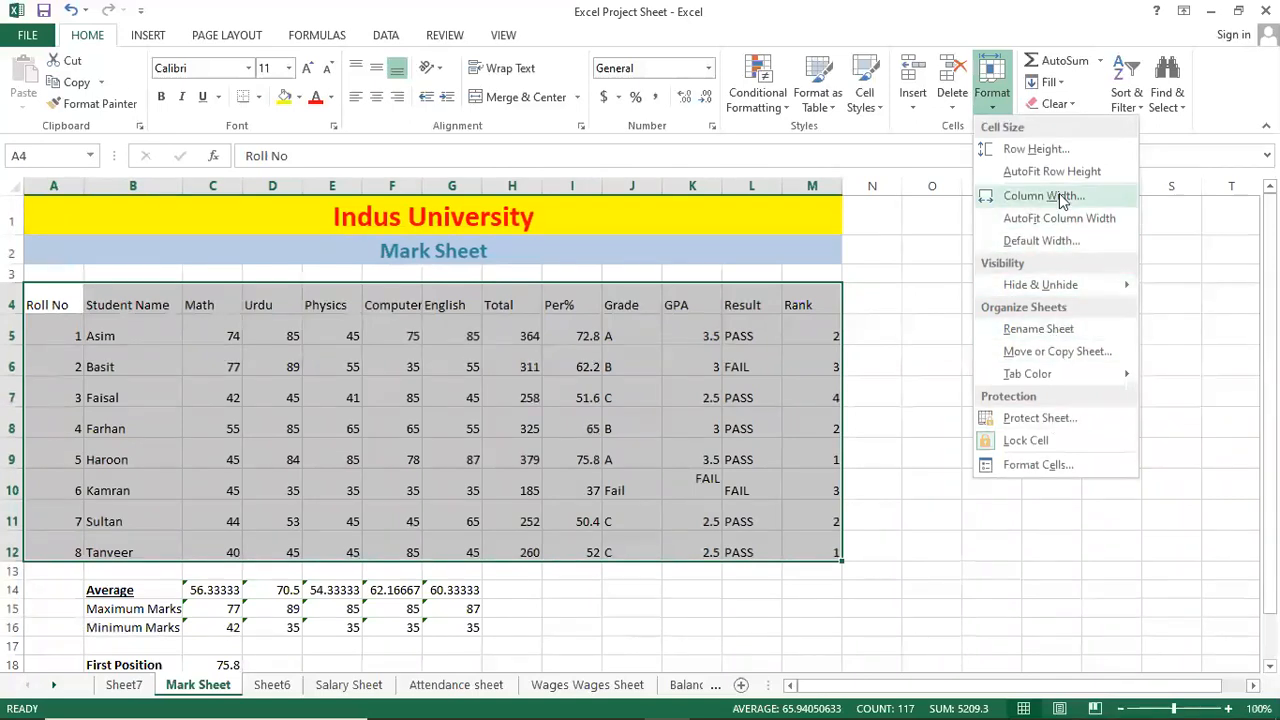
{"action": "left_click", "coordinate": [1046, 196]}
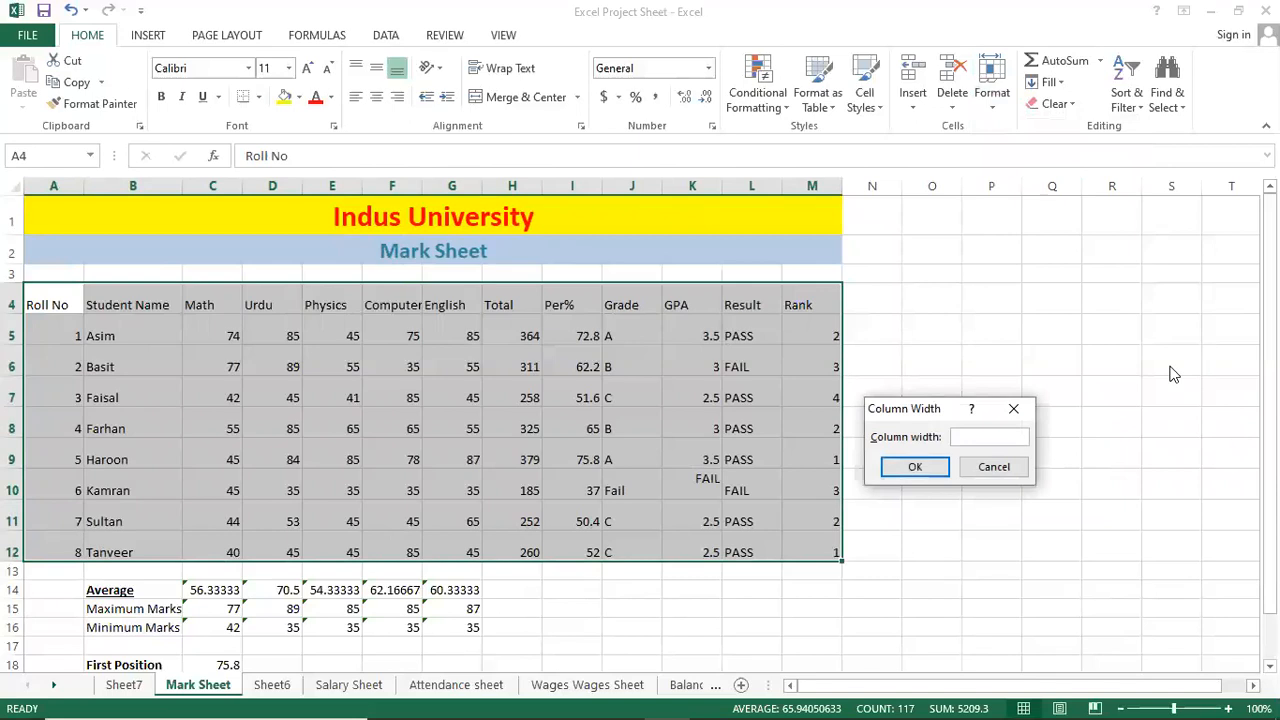
{"action": "key", "text": "Return"}
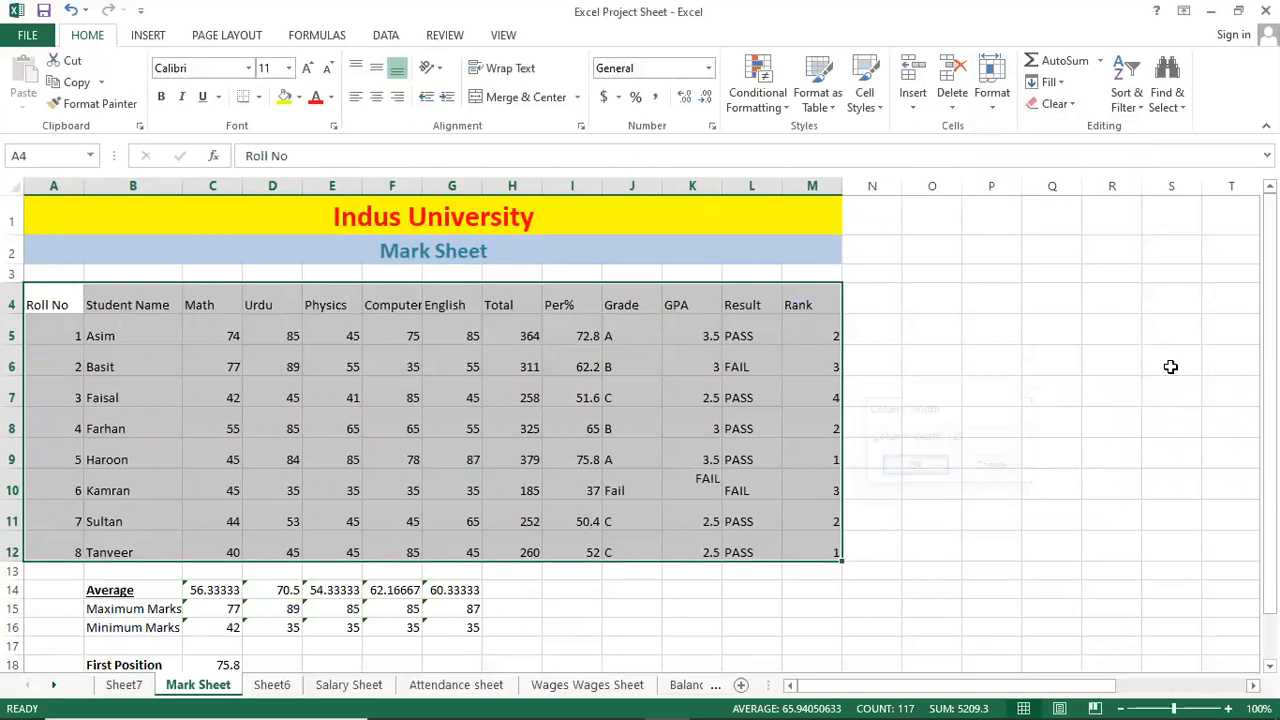
Narrow columns A–M to width 15, then to 12.
{"action": "left_click", "coordinate": [990, 98]}
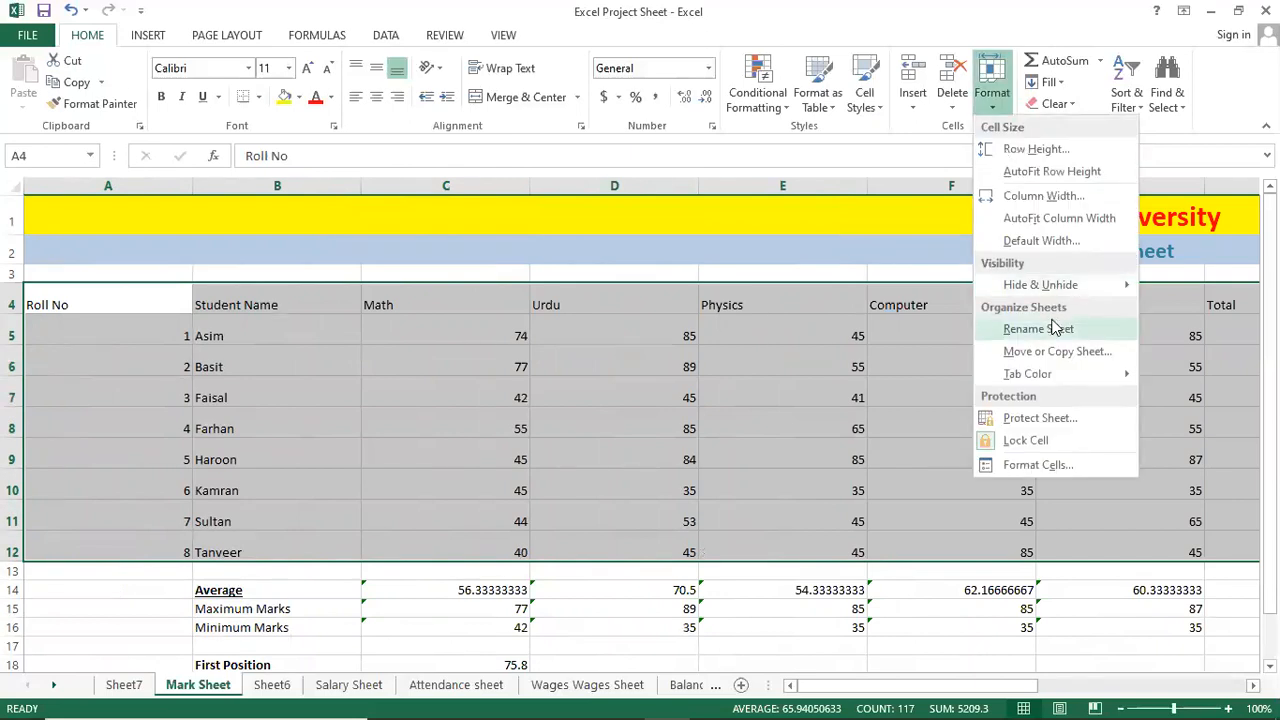
{"action": "left_click", "coordinate": [1043, 196]}
{"action": "type", "text": "1"}
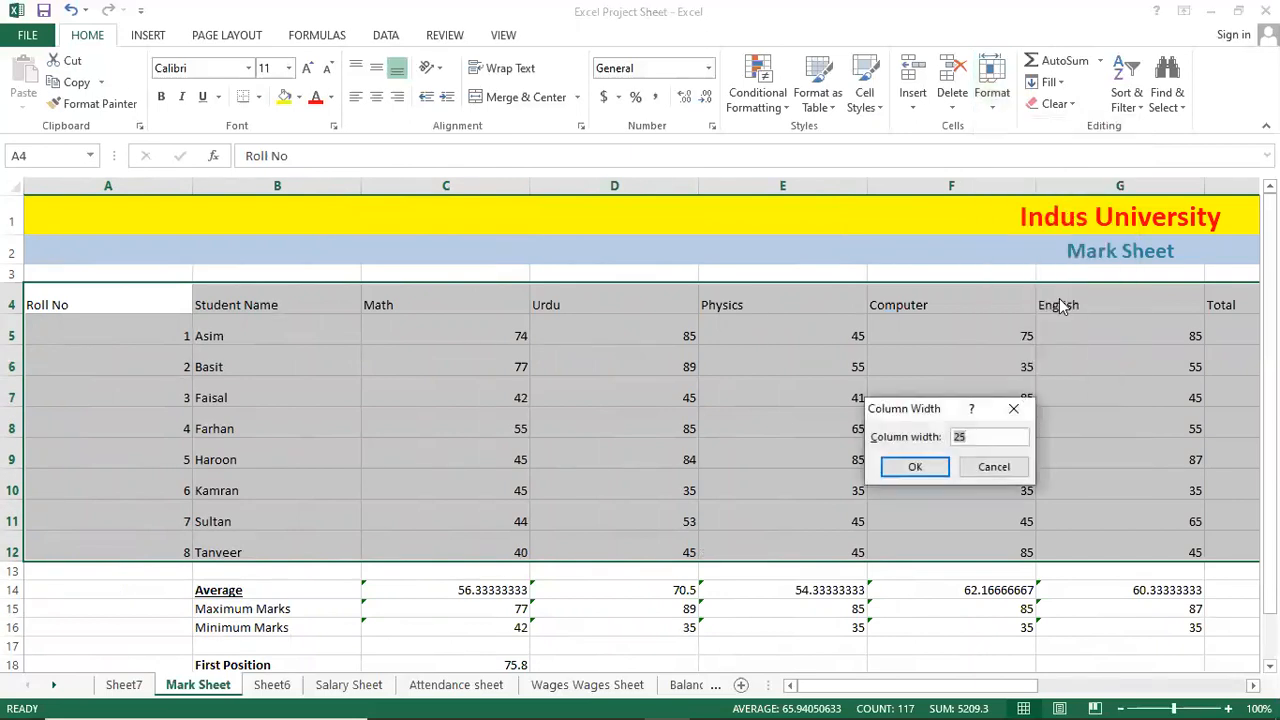
{"action": "type", "text": "5"}
{"action": "key", "text": "Return"}
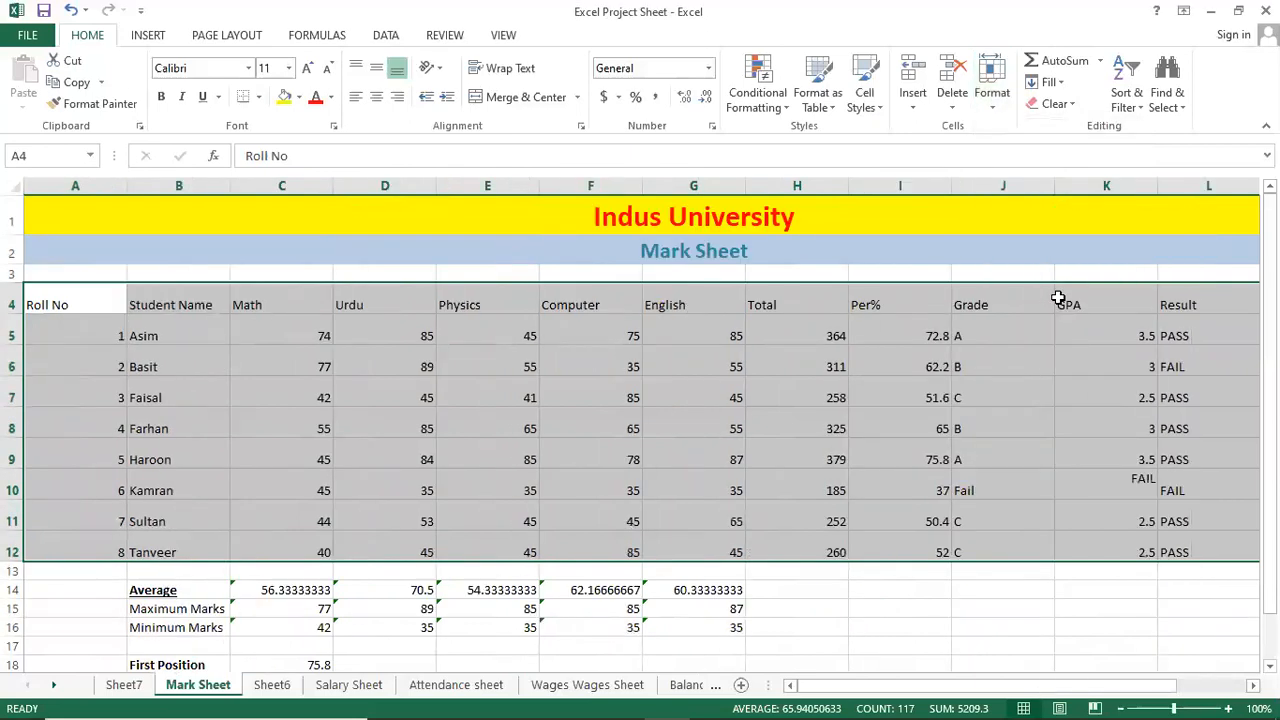
{"action": "left_click", "coordinate": [992, 90]}
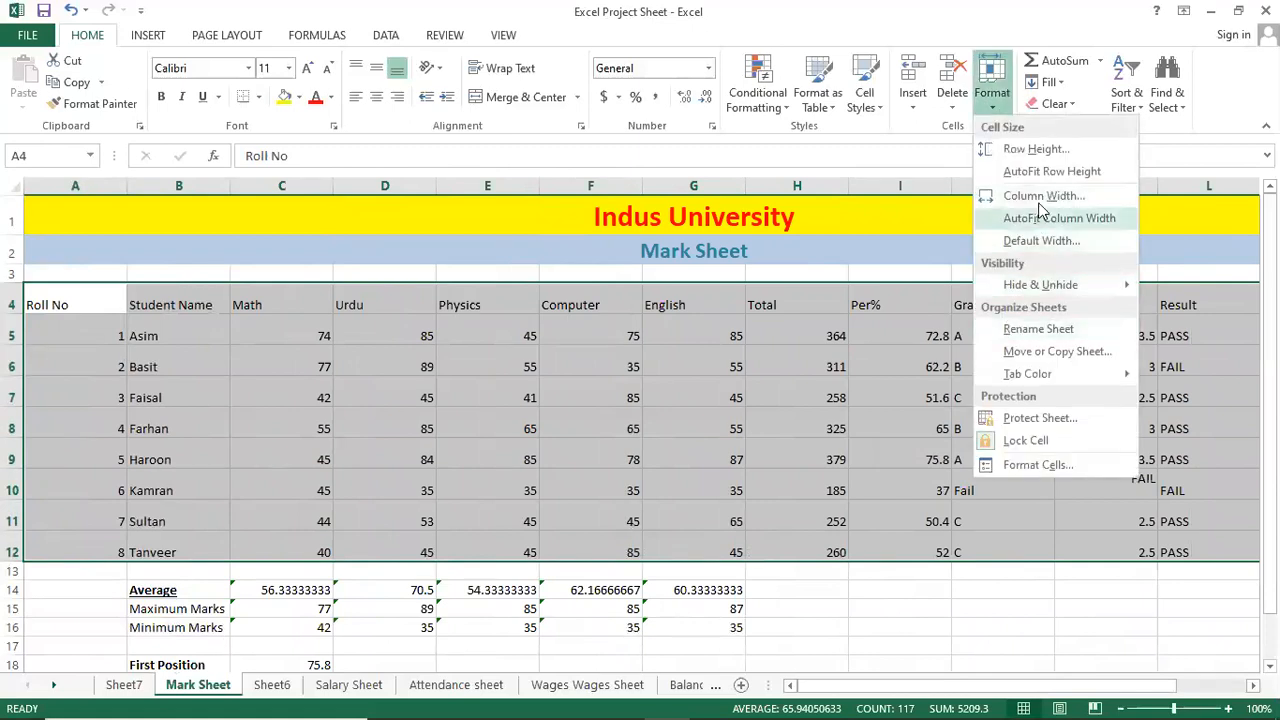
{"action": "left_click", "coordinate": [1042, 197]}
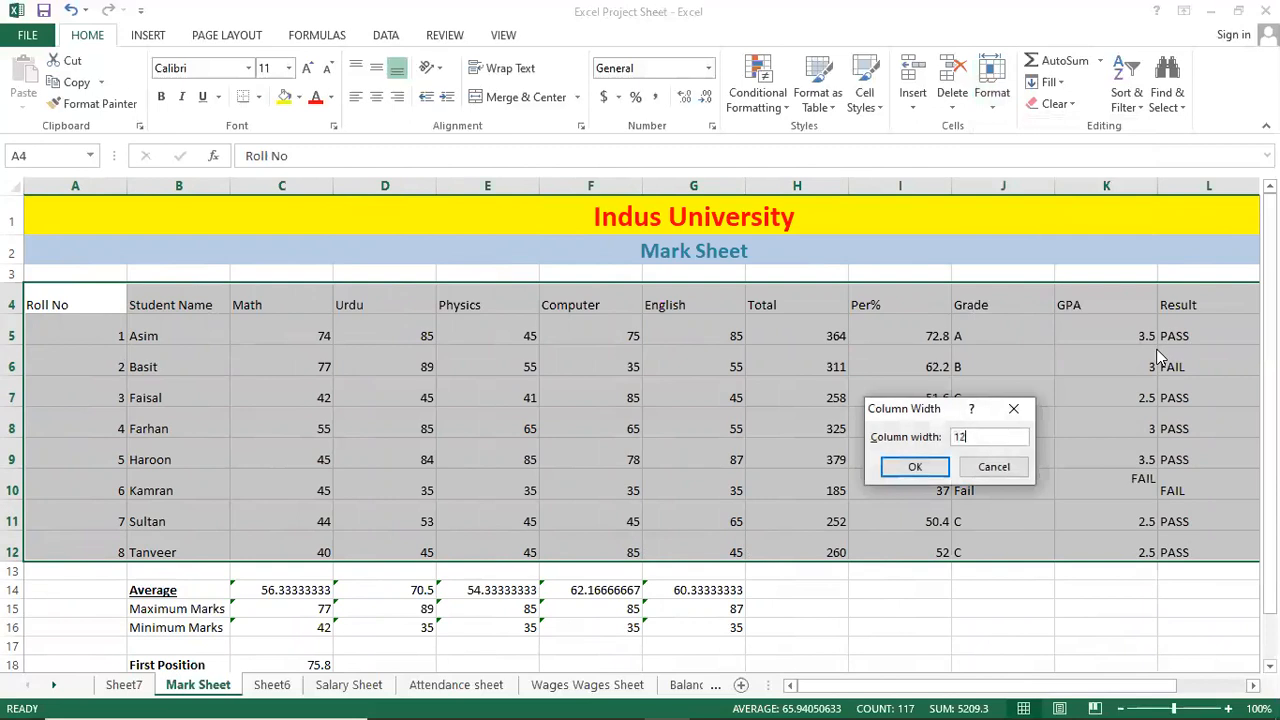
{"action": "key", "text": "Return"}
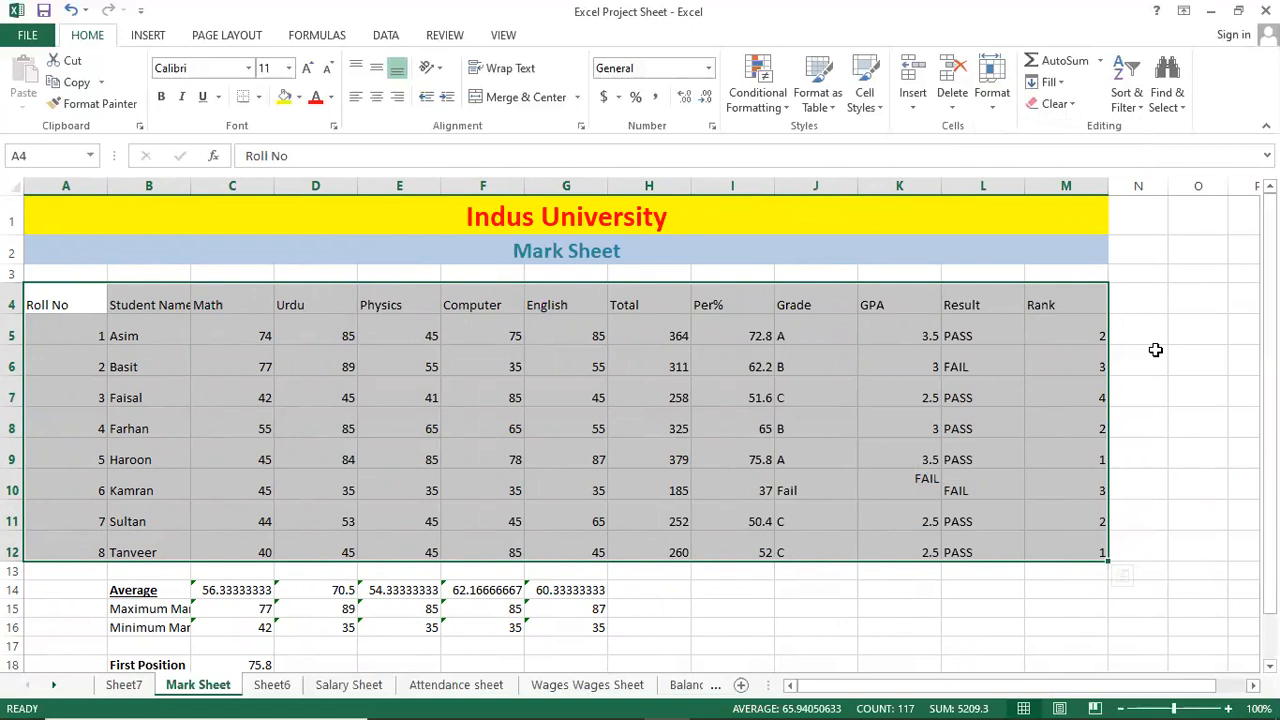
Set the table's columns to a width of 10.
{"action": "left_click", "coordinate": [992, 85]}
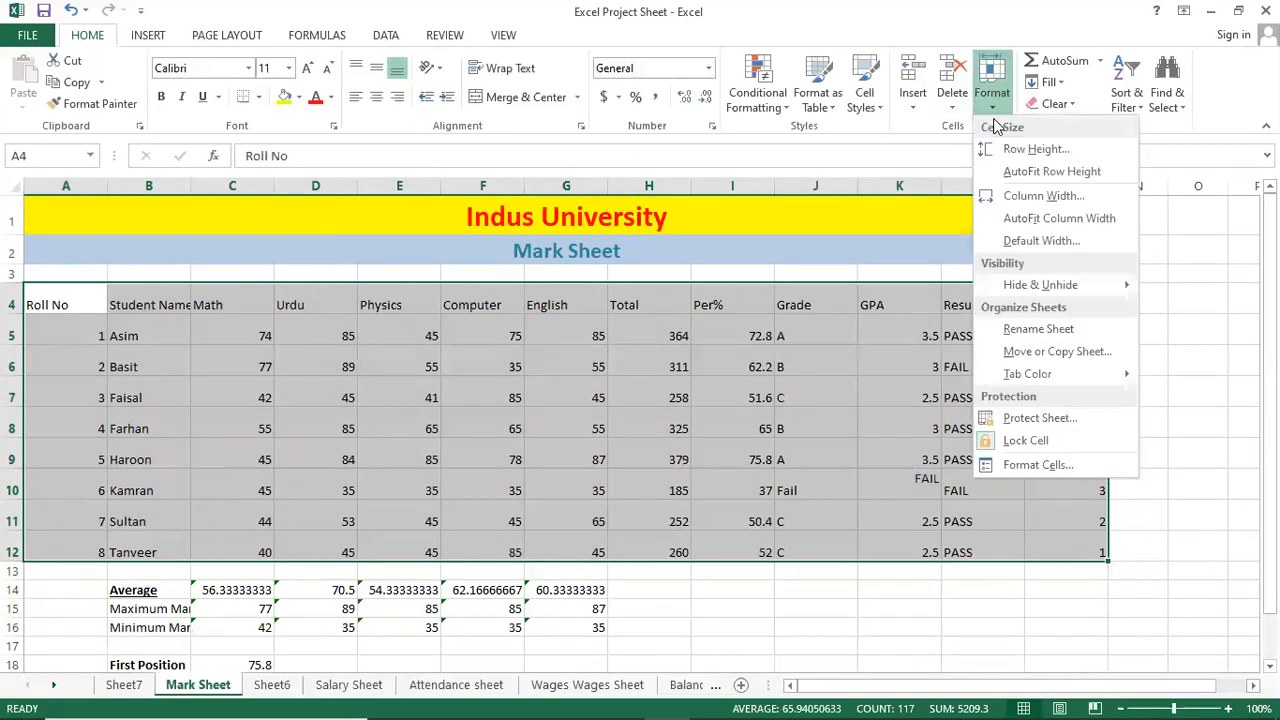
{"action": "left_click", "coordinate": [1064, 205]}
{"action": "type", "text": "1"}
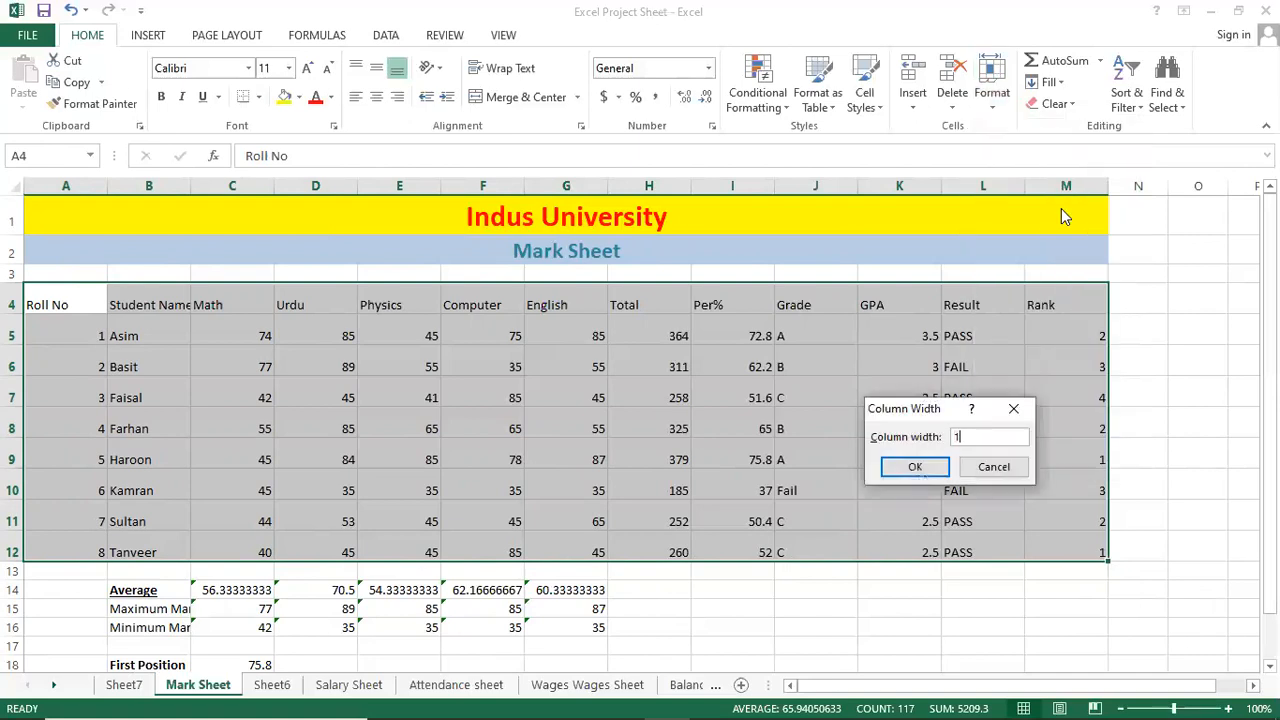
{"action": "type", "text": "0"}
{"action": "key", "text": "Return"}
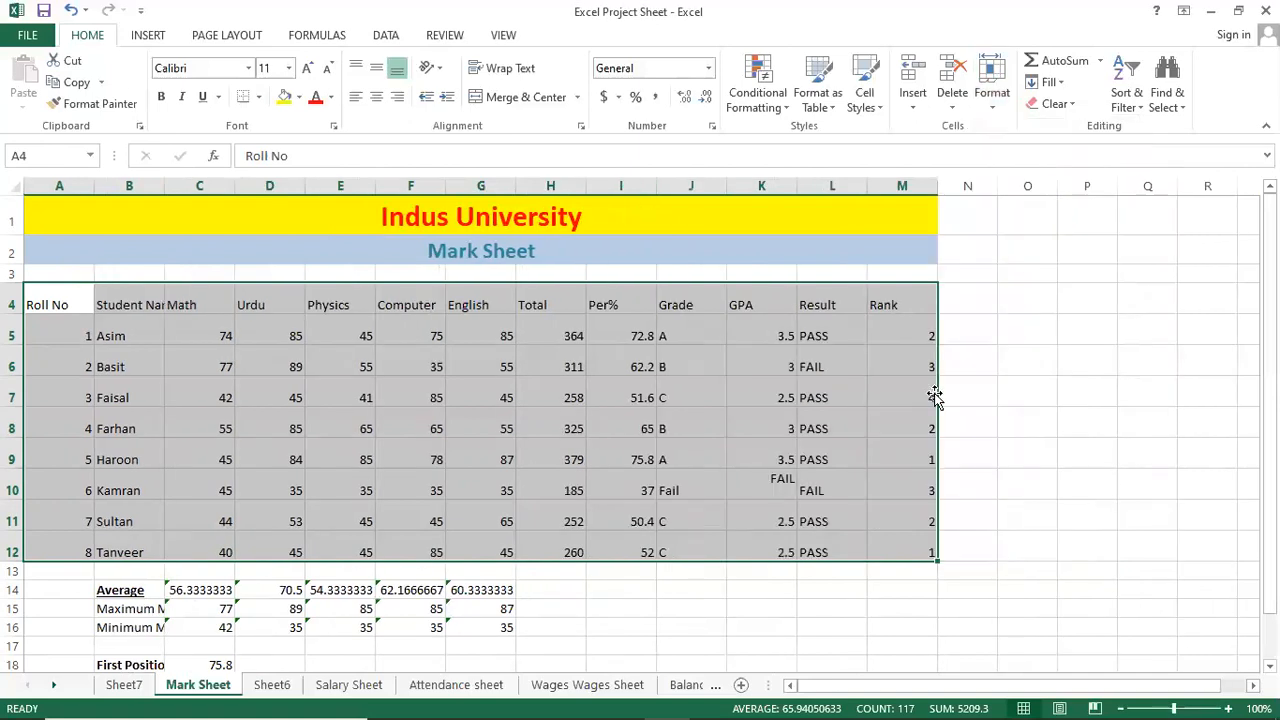
AutoFit column B so the Student Name header and names show in full.
{"action": "left_click", "coordinate": [202, 338]}
{"action": "left_click", "coordinate": [155, 302]}
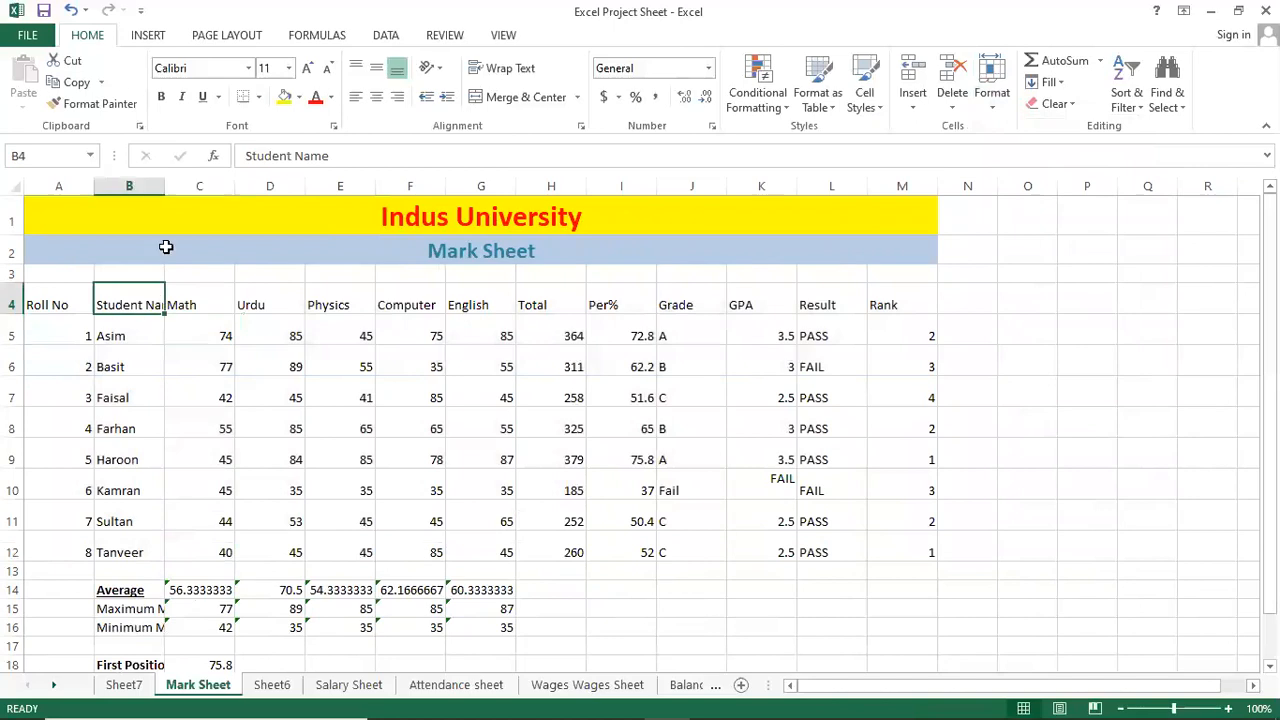
{"action": "left_click", "coordinate": [992, 92]}
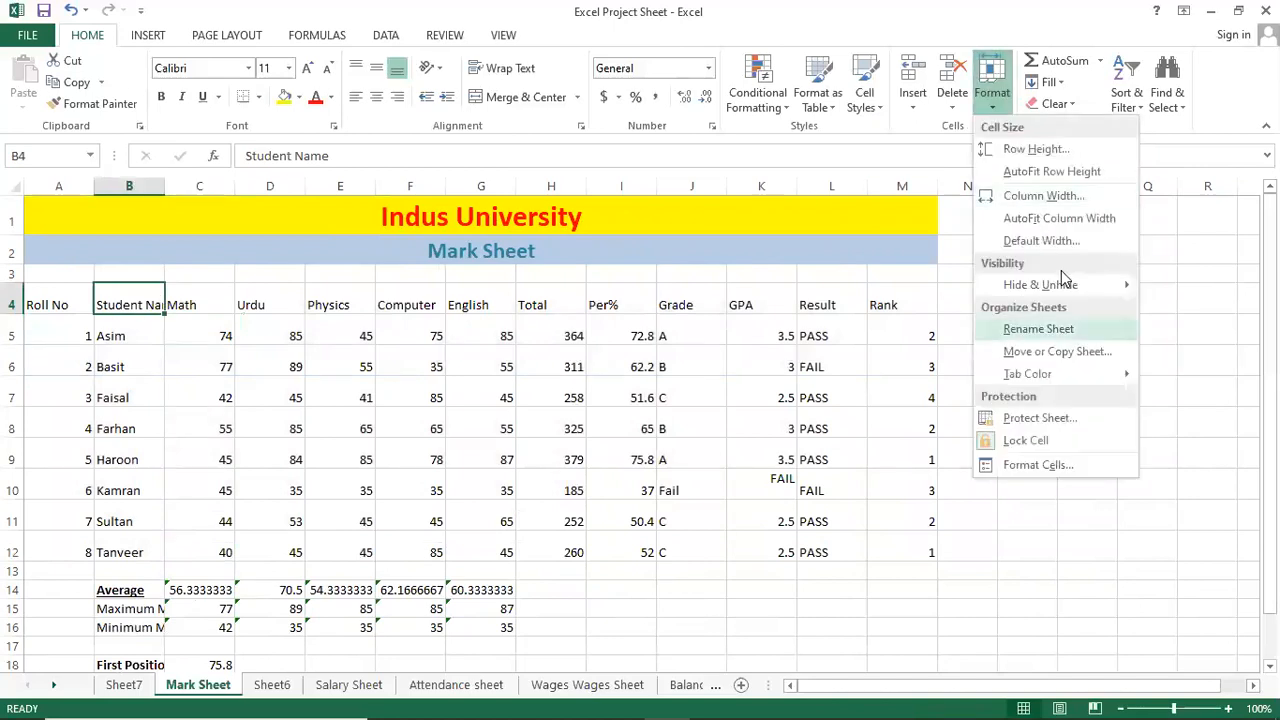
{"action": "left_click", "coordinate": [1057, 218]}
{"action": "left_click", "coordinate": [334, 454]}
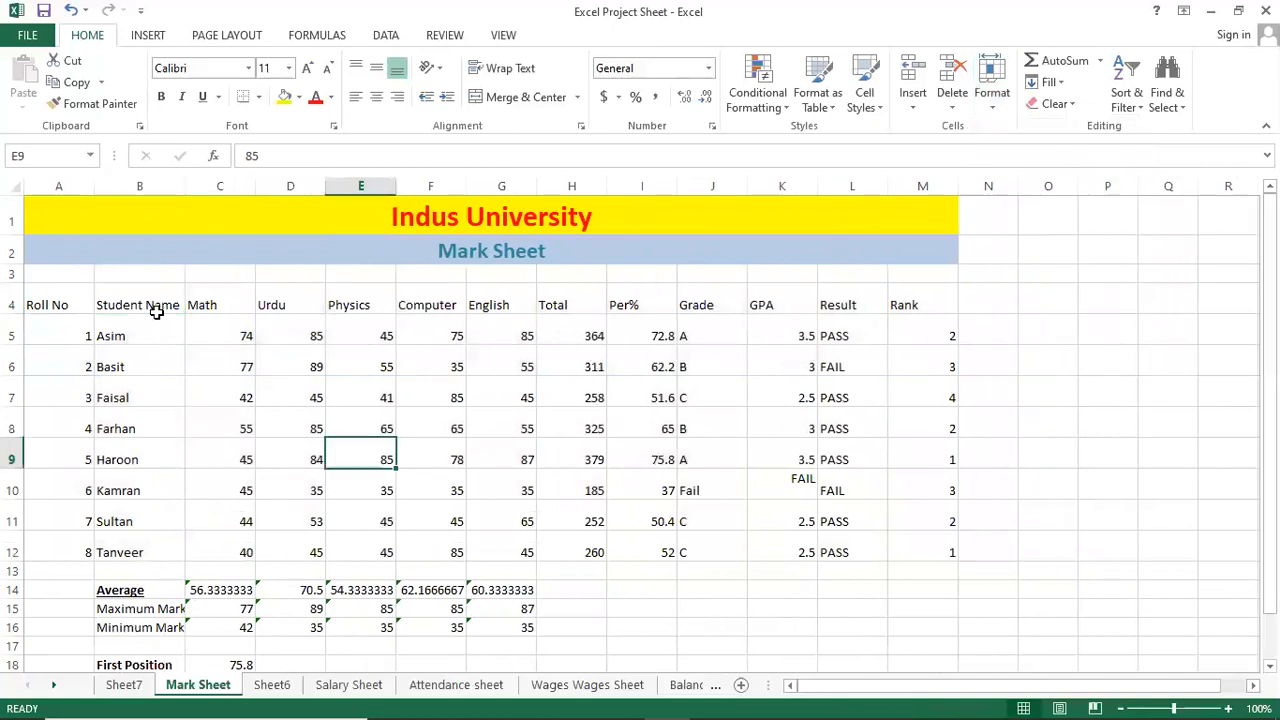
{"action": "left_click", "coordinate": [157, 303]}
Click through header and mark cells, then reselect the table A4:M12.
{"action": "left_click", "coordinate": [370, 308]}
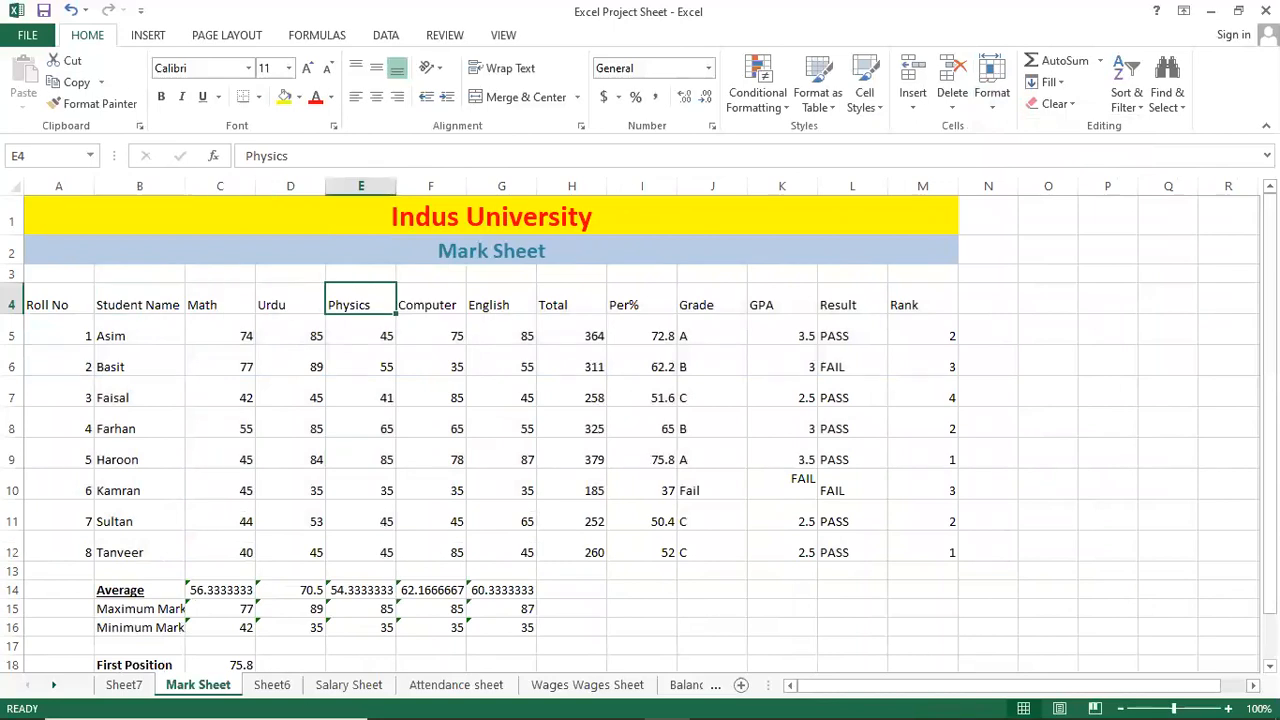
{"action": "left_click", "coordinate": [304, 428]}
{"action": "left_click", "coordinate": [840, 392]}
{"action": "left_click", "coordinate": [352, 393]}
{"action": "left_click", "coordinate": [222, 424]}
{"action": "left_click", "coordinate": [182, 310]}
{"action": "left_click", "coordinate": [388, 370]}
{"action": "left_click", "coordinate": [490, 398]}
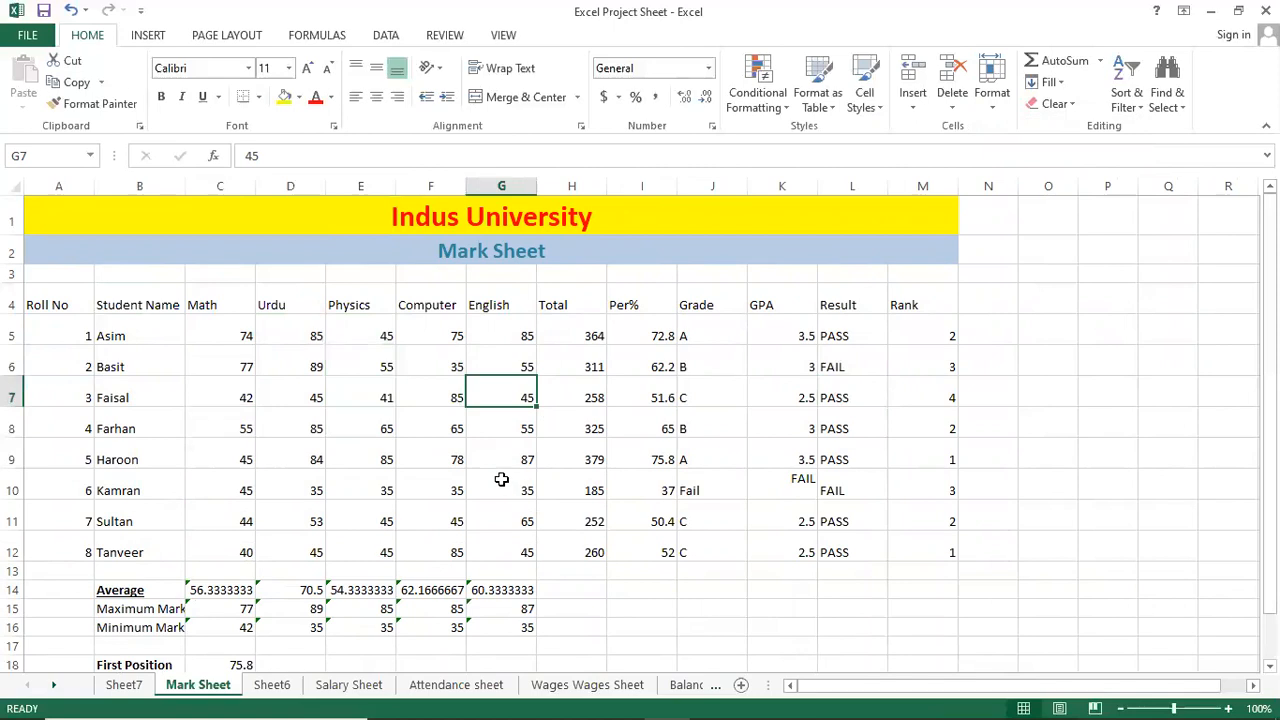
{"action": "key", "text": "ctrl+a"}
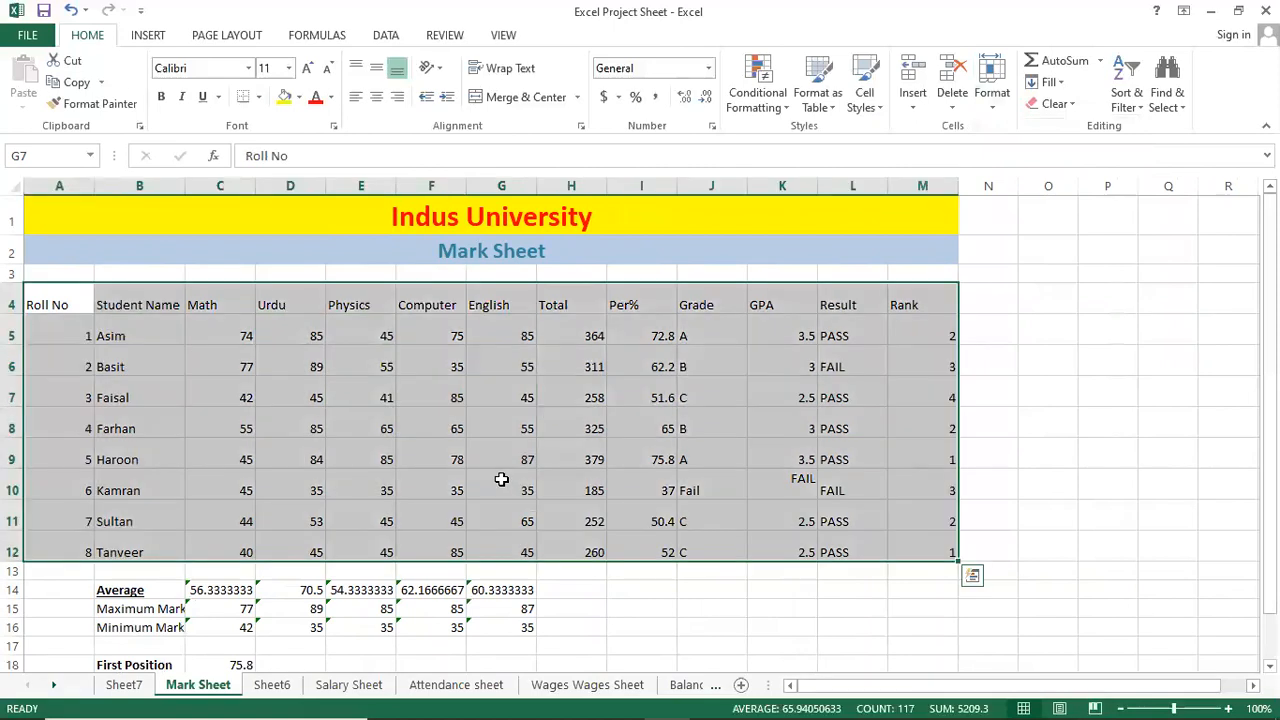
Browse the Format menu's sheet options without changing anything.
{"action": "left_click", "coordinate": [995, 110]}
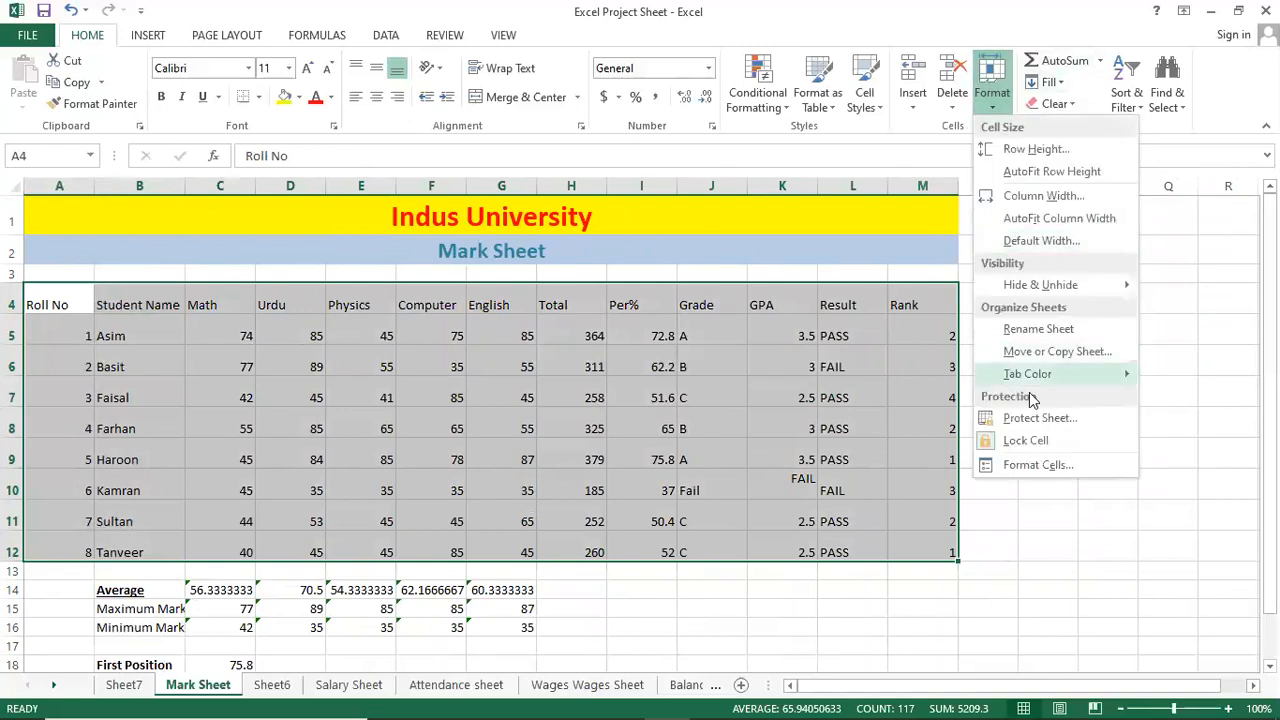
{"action": "mouse_move", "coordinate": [1062, 285]}
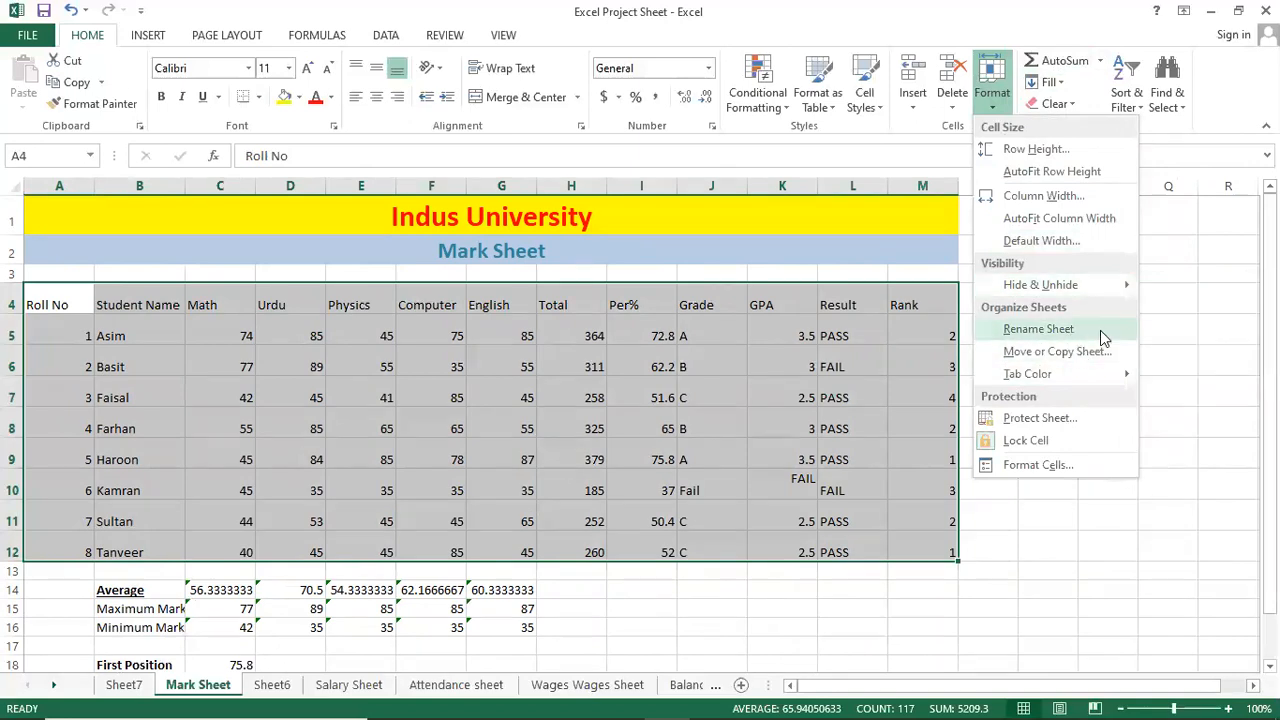
{"action": "mouse_move", "coordinate": [1066, 378]}
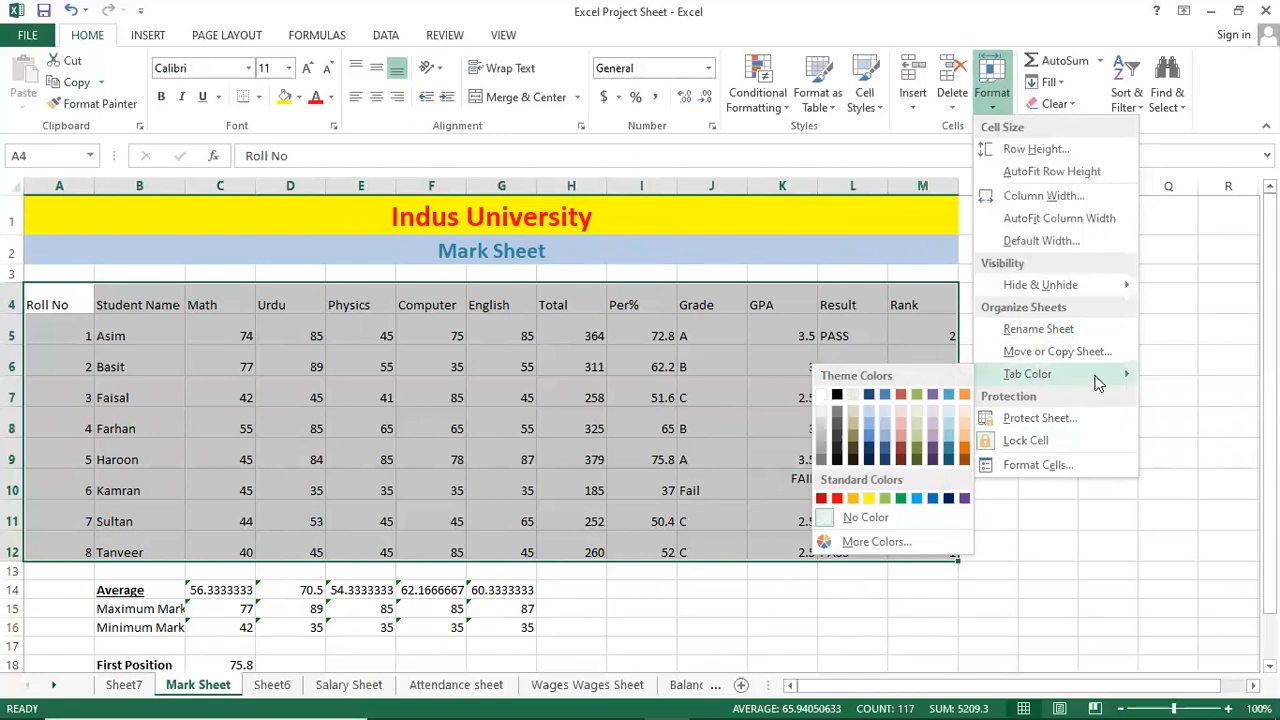
{"action": "left_click", "coordinate": [520, 410]}
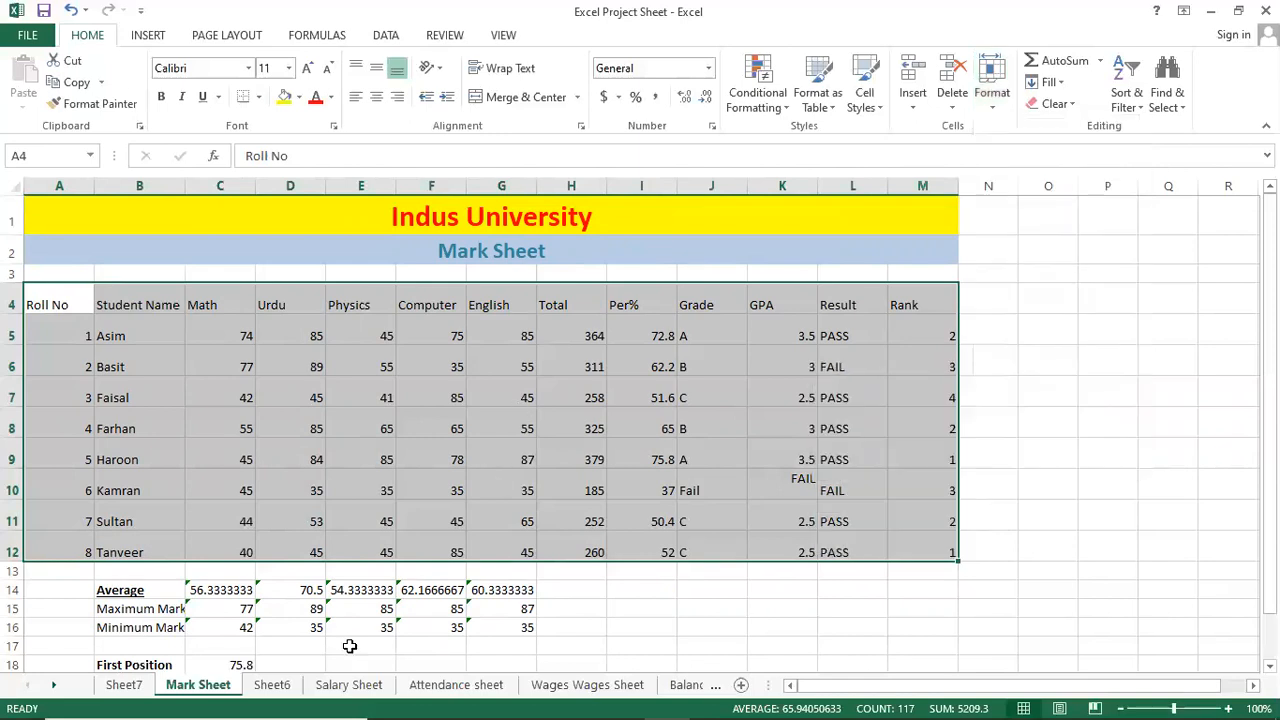
Colour the Mark Sheet tab red.
{"action": "right_click", "coordinate": [188, 697]}
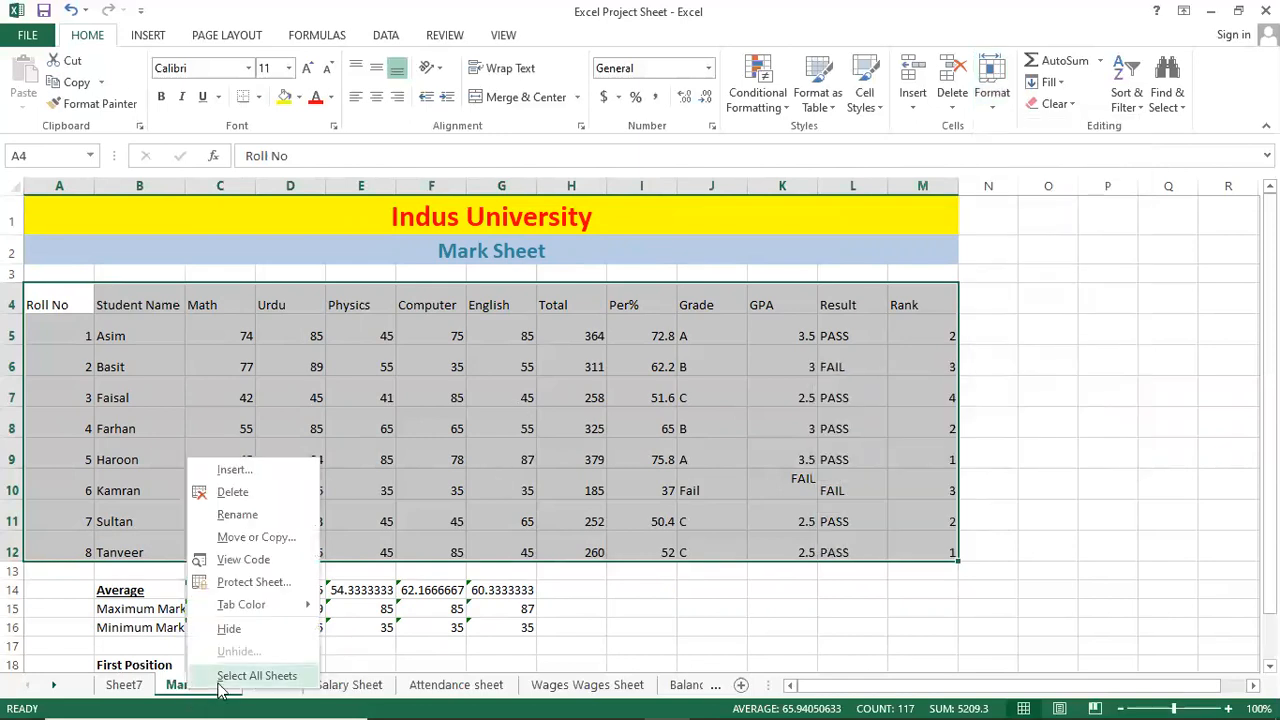
{"action": "mouse_move", "coordinate": [290, 605]}
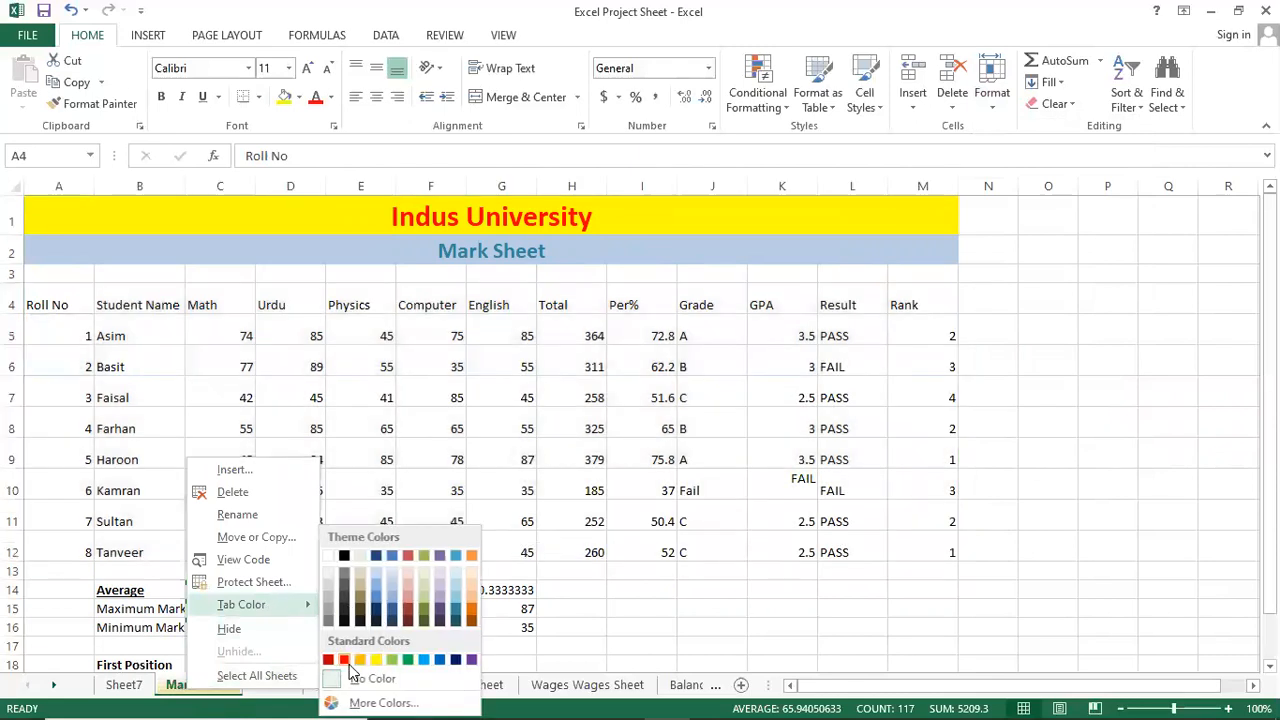
{"action": "left_click", "coordinate": [345, 661]}
{"action": "left_click", "coordinate": [297, 606]}
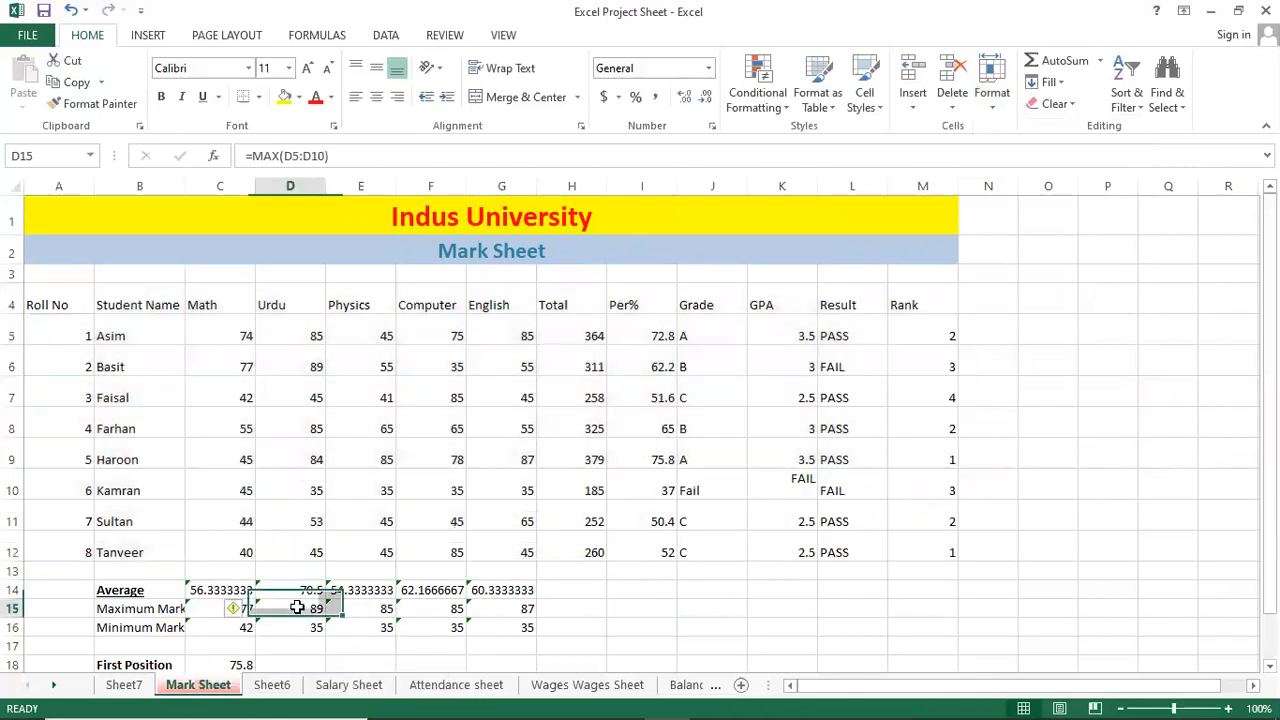
{"action": "left_click", "coordinate": [272, 544]}
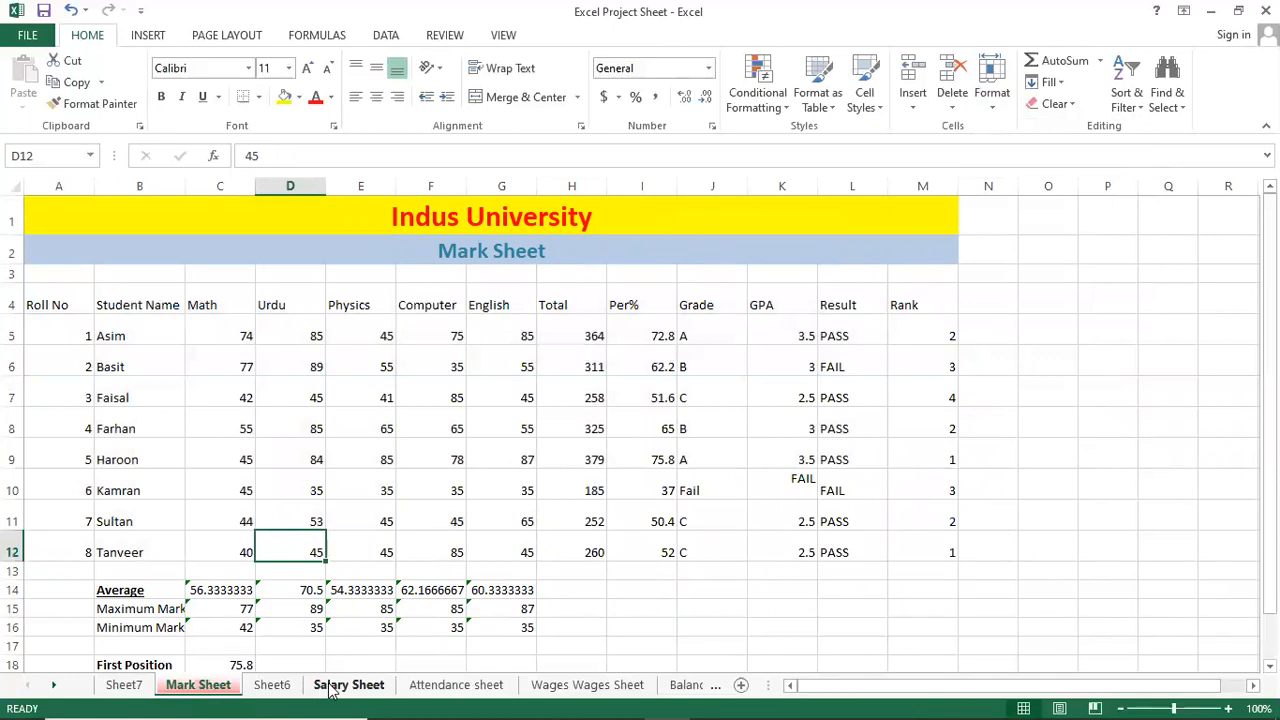
Colour the Salary Sheet tab orange and return to the Mark Sheet.
{"action": "left_click", "coordinate": [271, 685]}
{"action": "left_click", "coordinate": [350, 685]}
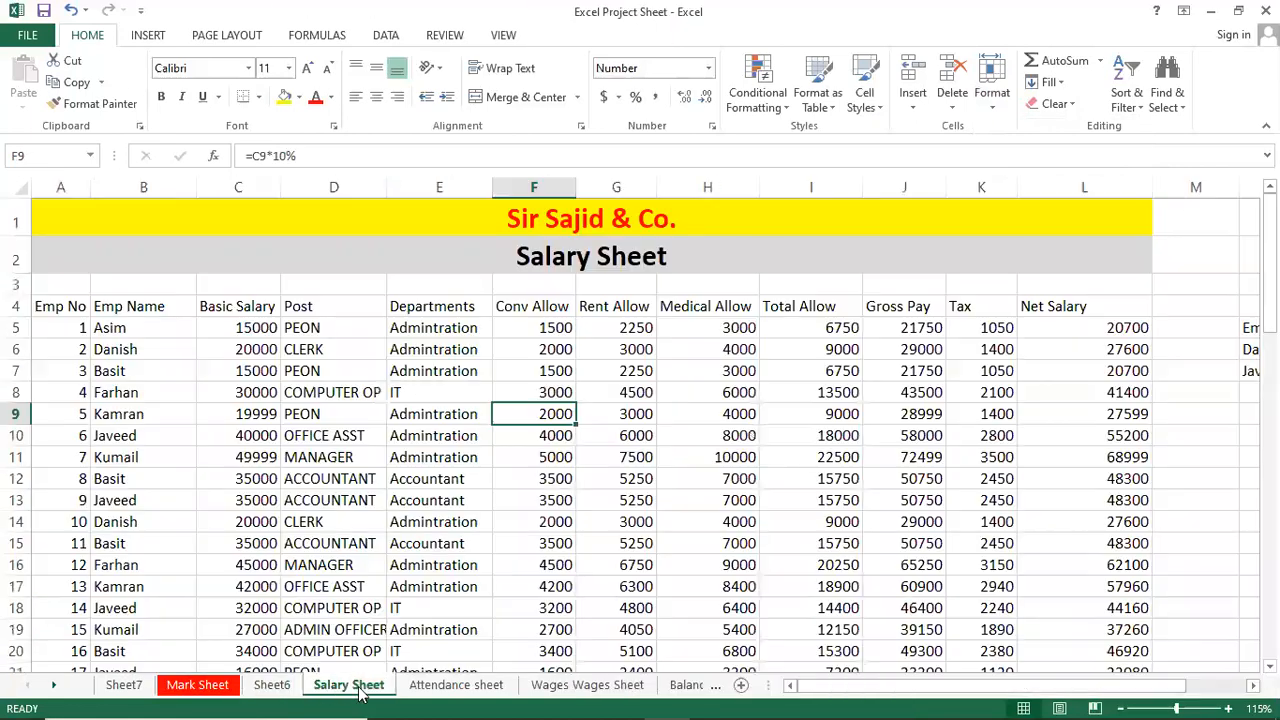
{"action": "right_click", "coordinate": [350, 685]}
{"action": "mouse_move", "coordinate": [424, 603]}
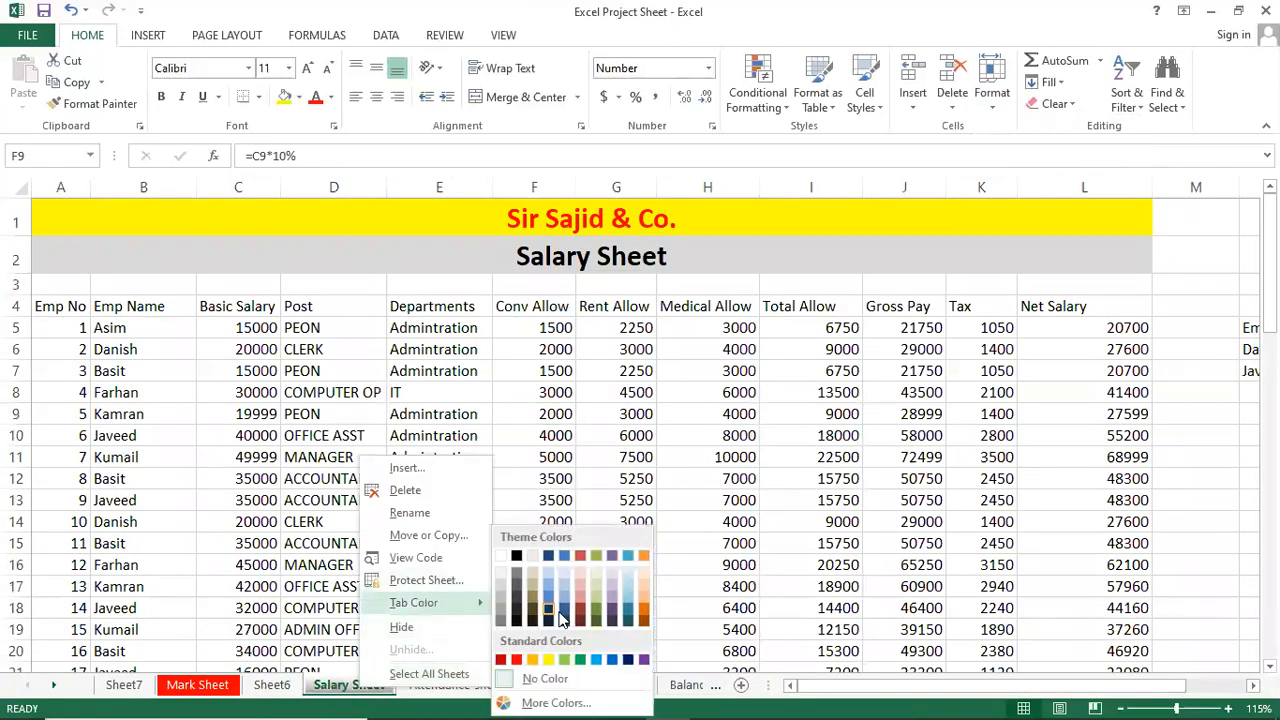
{"action": "left_click", "coordinate": [641, 589]}
{"action": "left_click", "coordinate": [365, 565]}
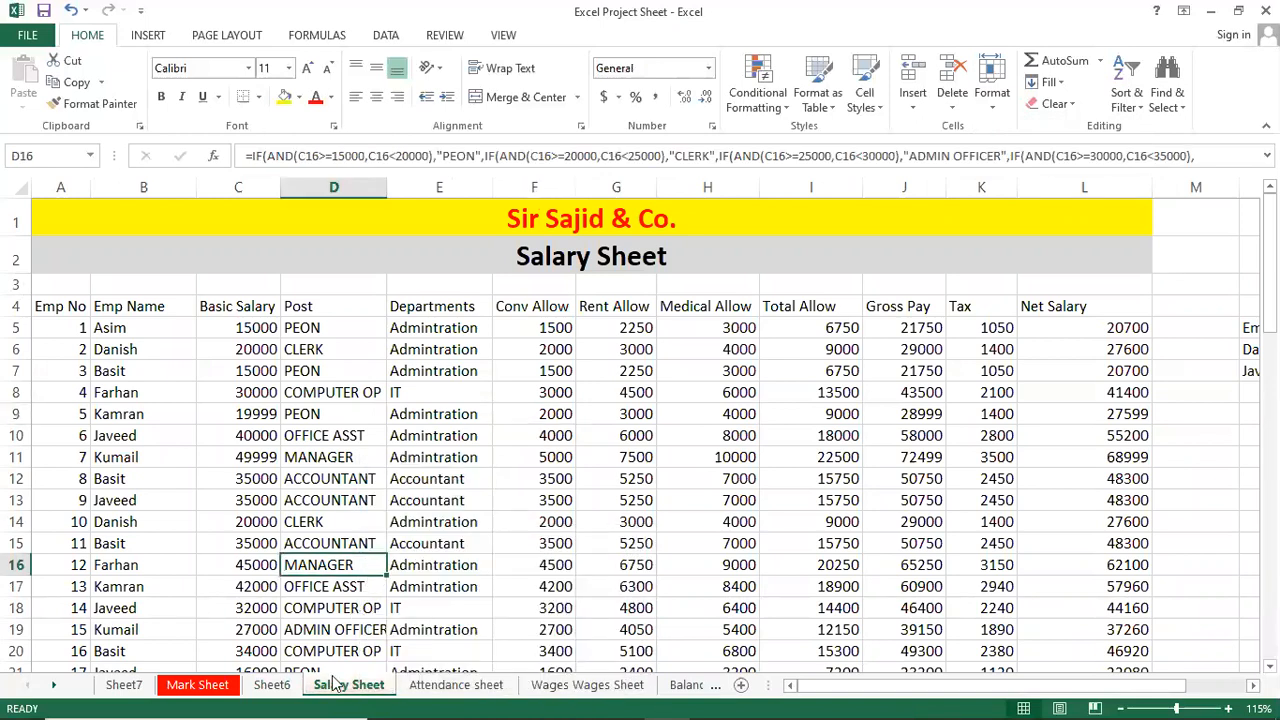
{"action": "left_click", "coordinate": [420, 687]}
{"action": "left_click", "coordinate": [272, 685]}
{"action": "left_click", "coordinate": [200, 685]}
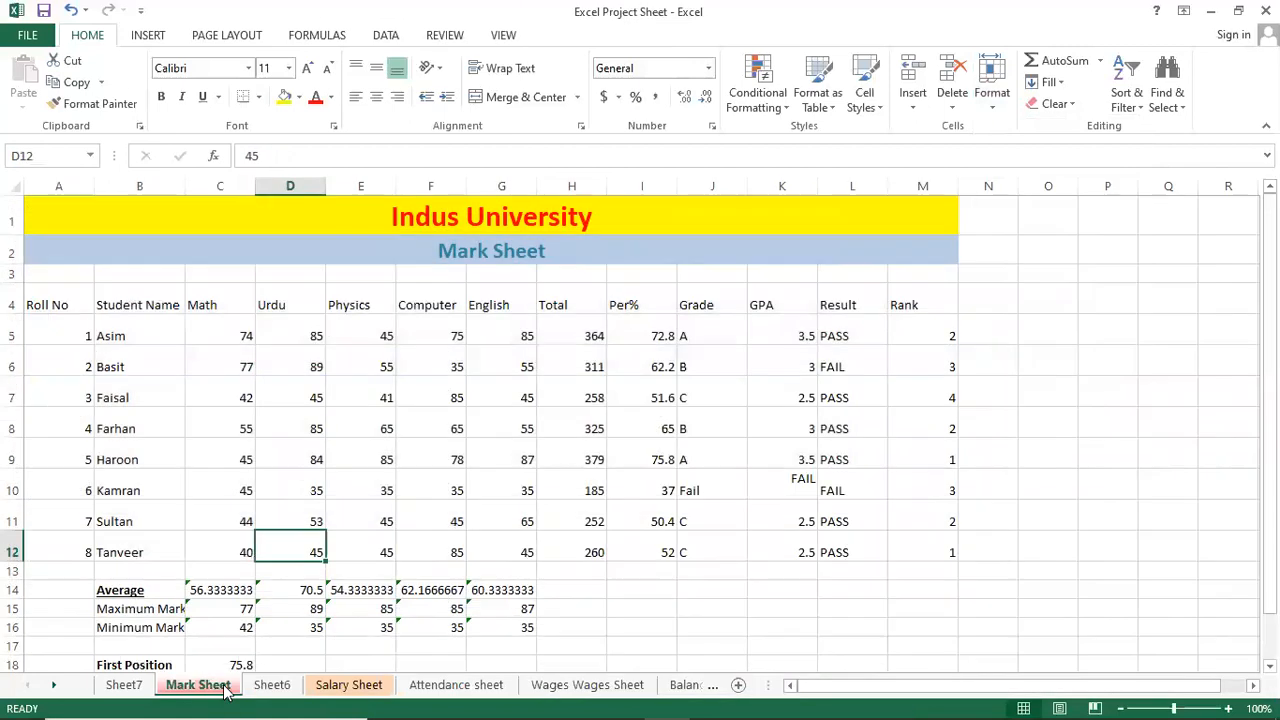
Centre every cell of the Mark Sheet table A4:M12 horizontally and vertically.
{"action": "left_click", "coordinate": [315, 428]}
{"action": "left_click", "coordinate": [436, 427]}
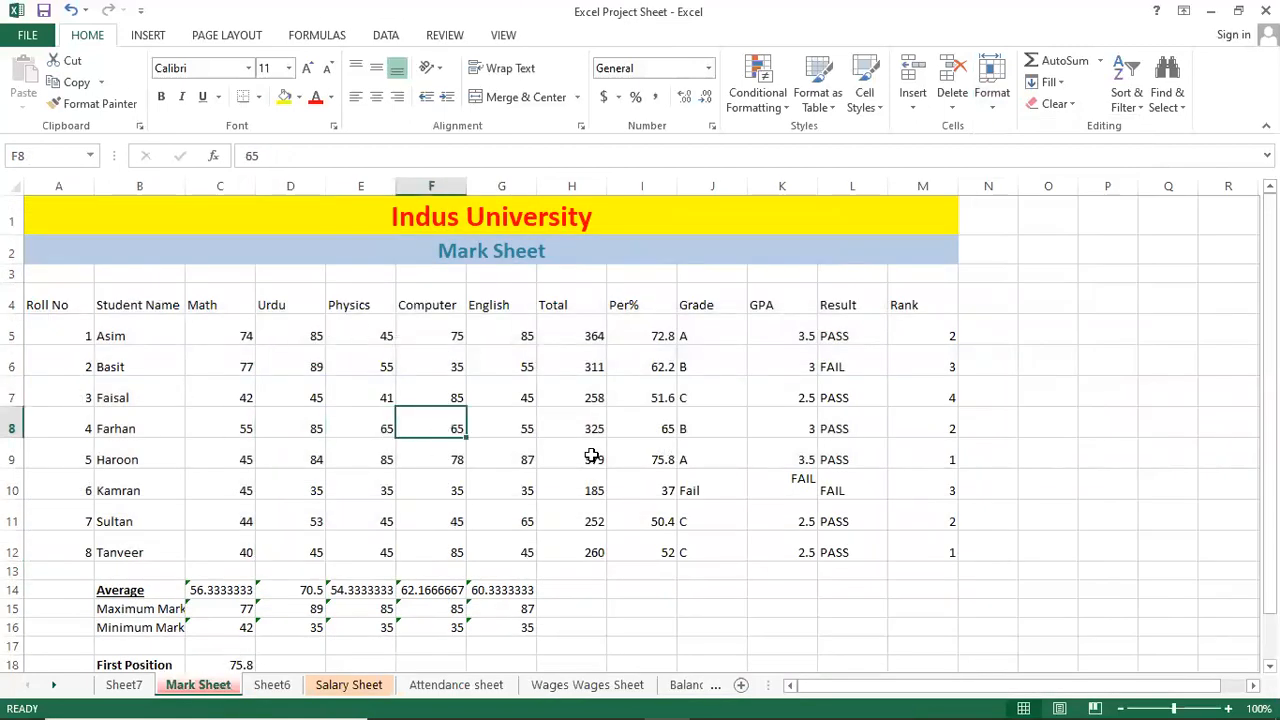
{"action": "left_click", "coordinate": [574, 426]}
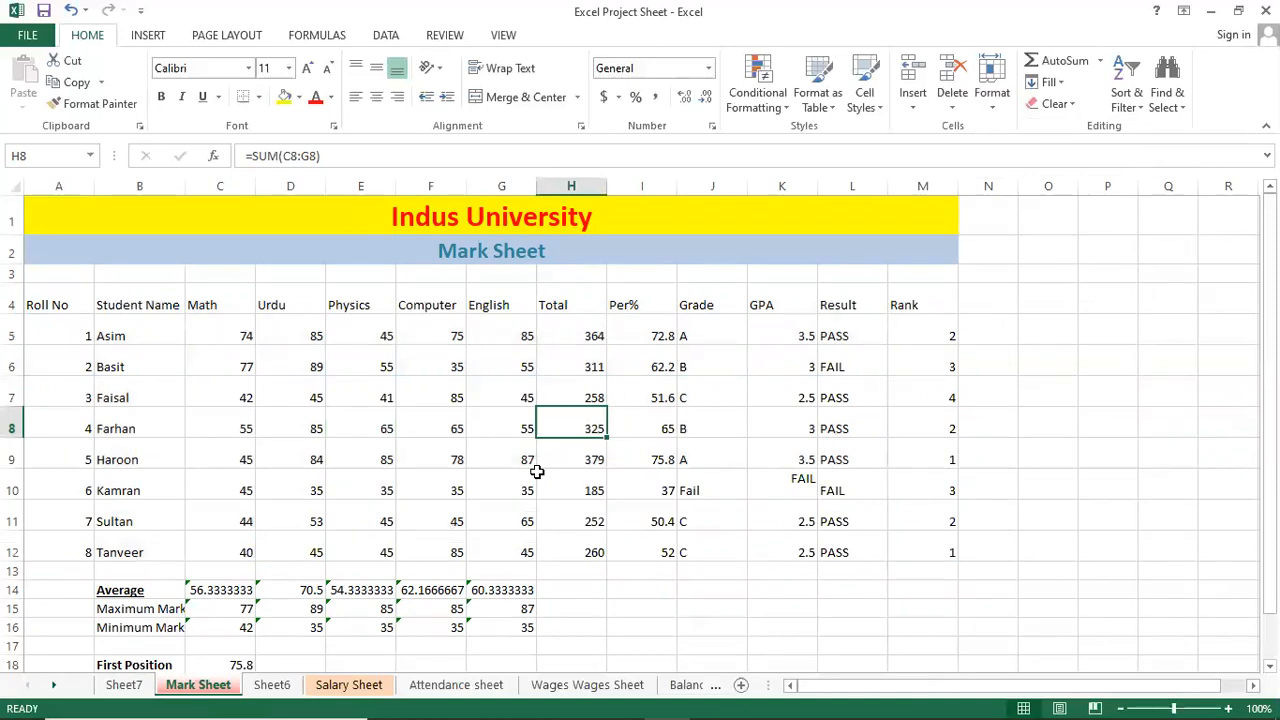
{"action": "key", "text": "ctrl+a"}
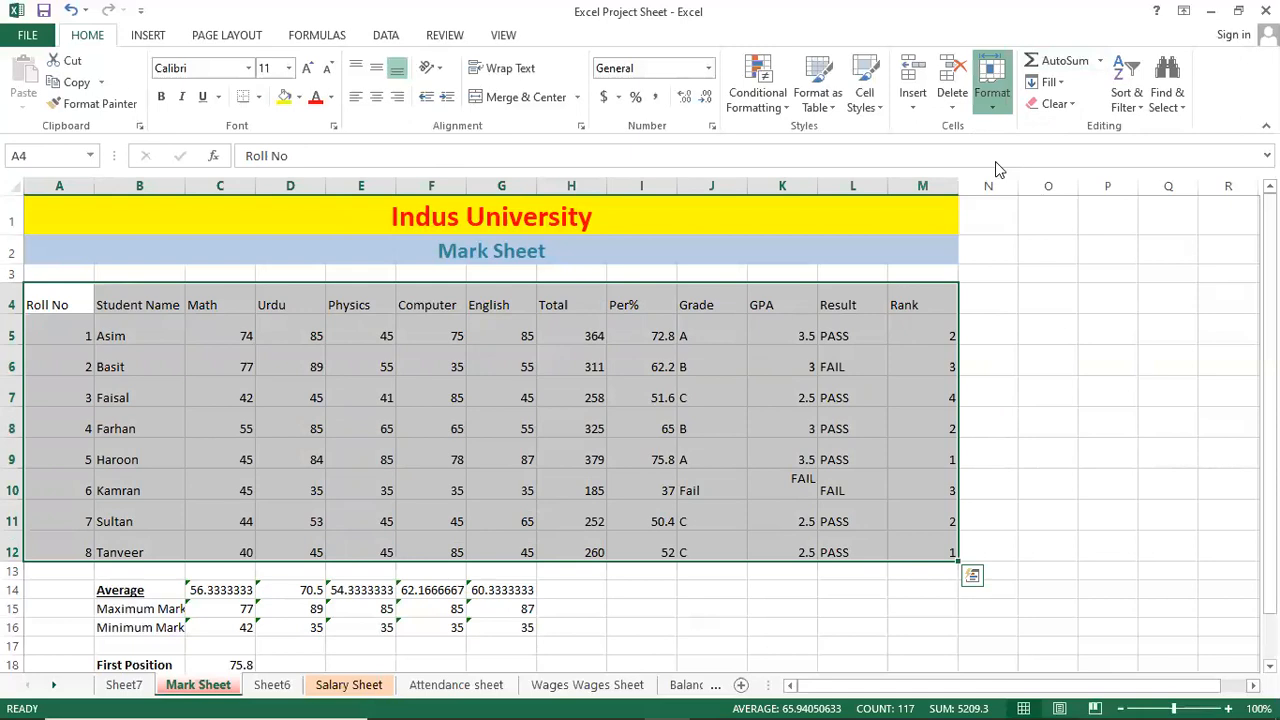
{"action": "left_click", "coordinate": [992, 80]}
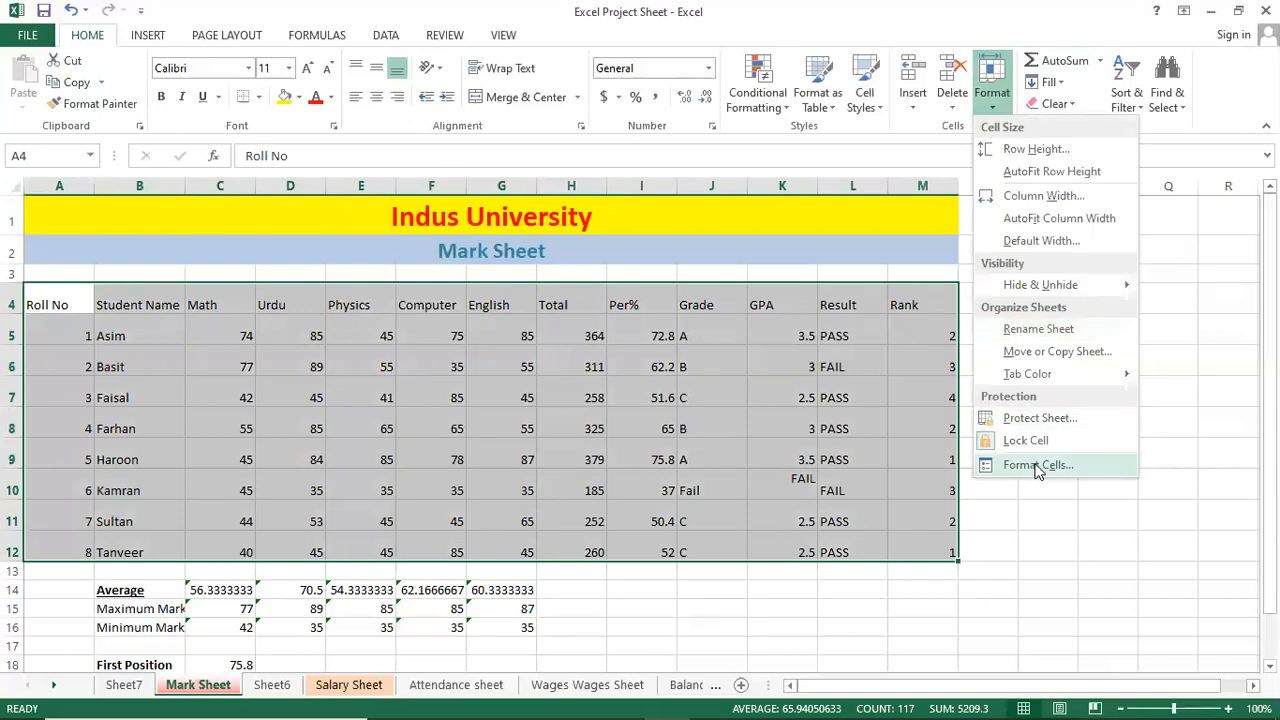
{"action": "left_click", "coordinate": [1036, 466]}
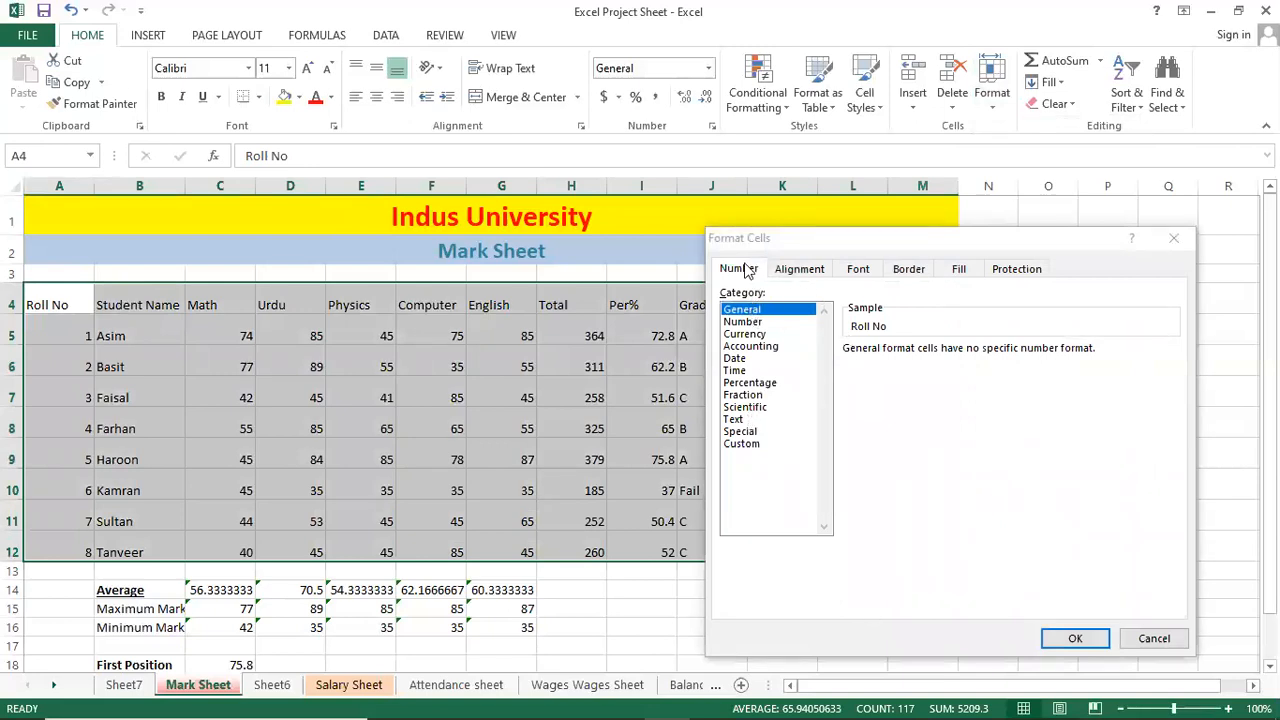
{"action": "left_click", "coordinate": [785, 272]}
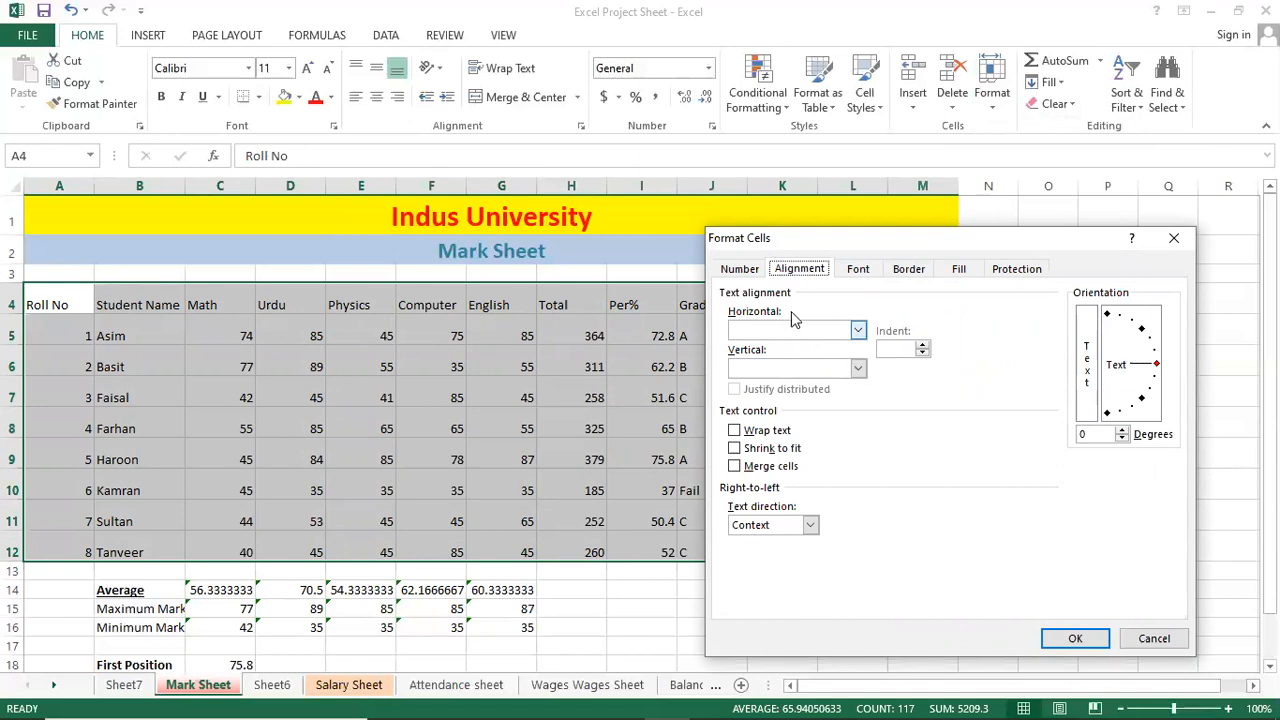
{"action": "left_click", "coordinate": [803, 338]}
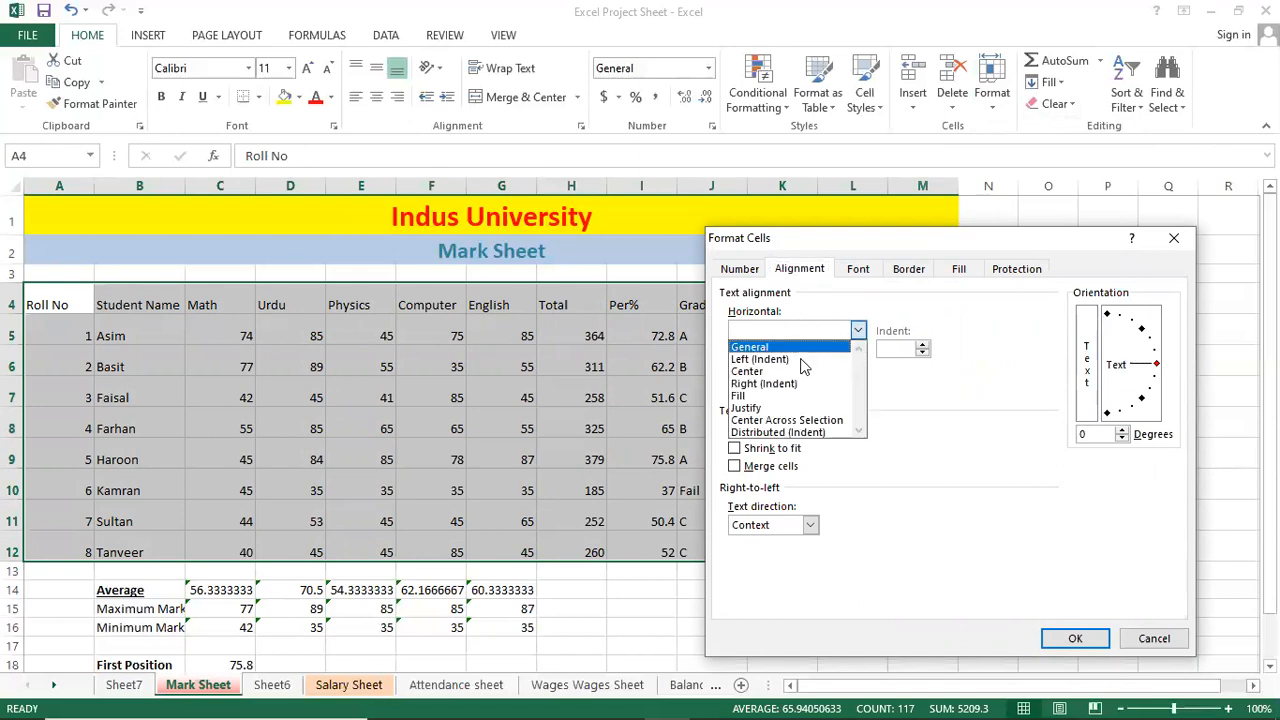
{"action": "left_click", "coordinate": [803, 371]}
{"action": "left_click", "coordinate": [803, 372]}
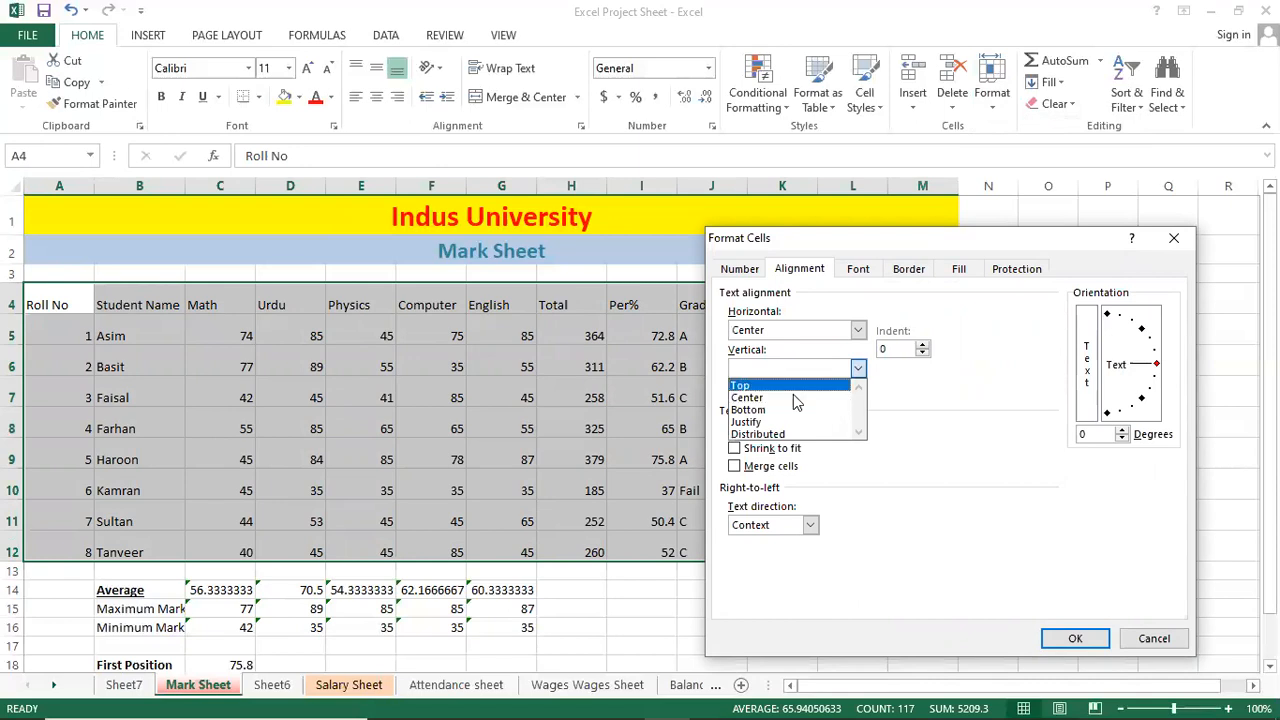
{"action": "left_click", "coordinate": [807, 400]}
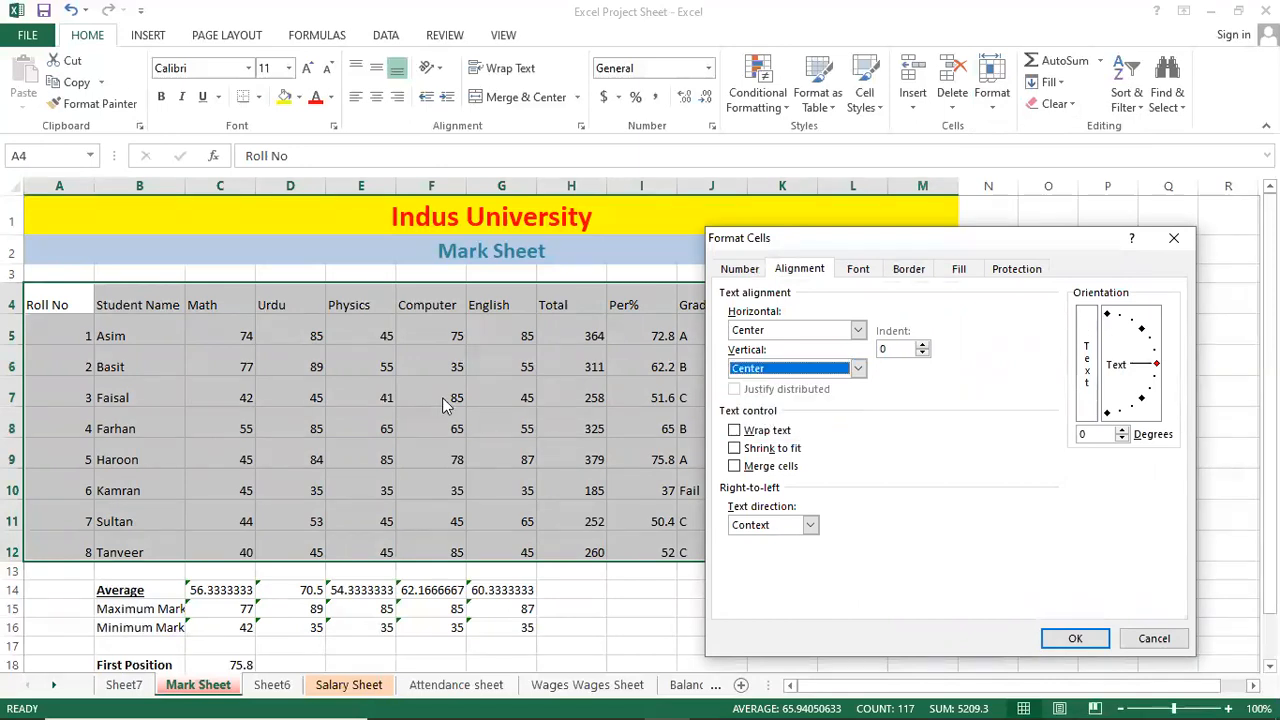
{"action": "left_click", "coordinate": [1062, 637]}
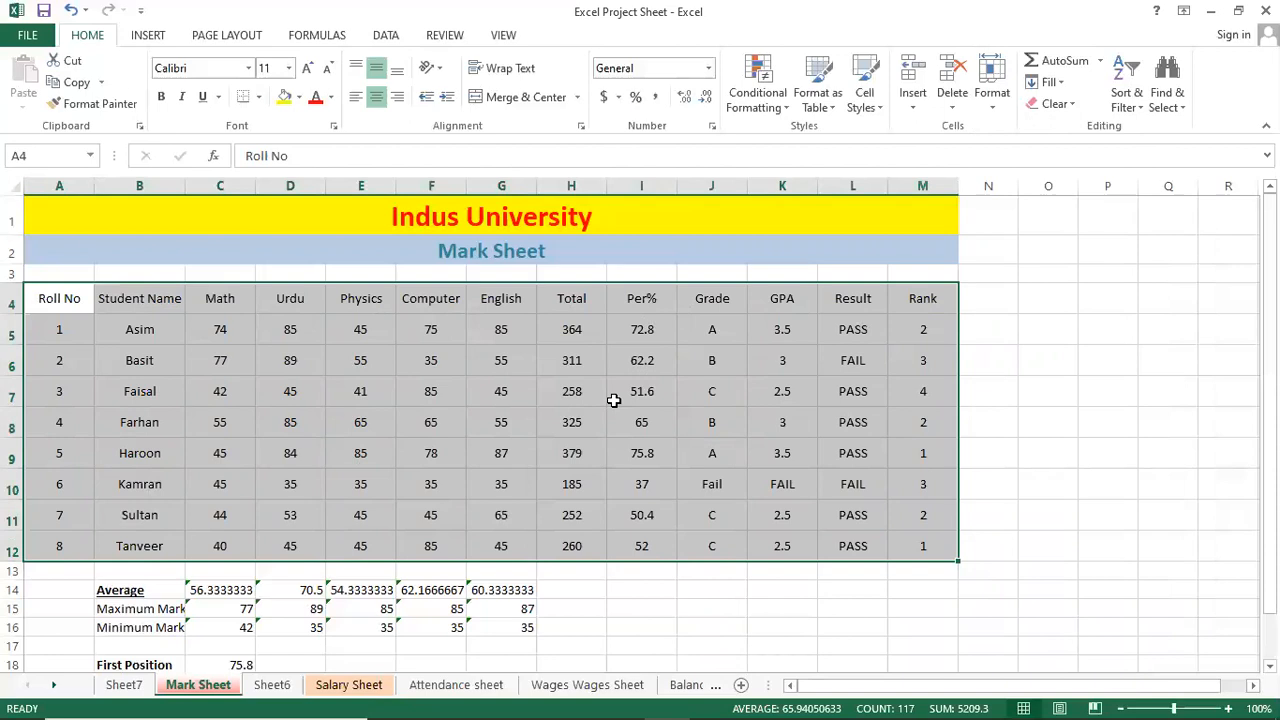
Give the table A4:M12 solid Outline and Inside borders around every cell.
{"action": "key", "text": "ctrl+1"}
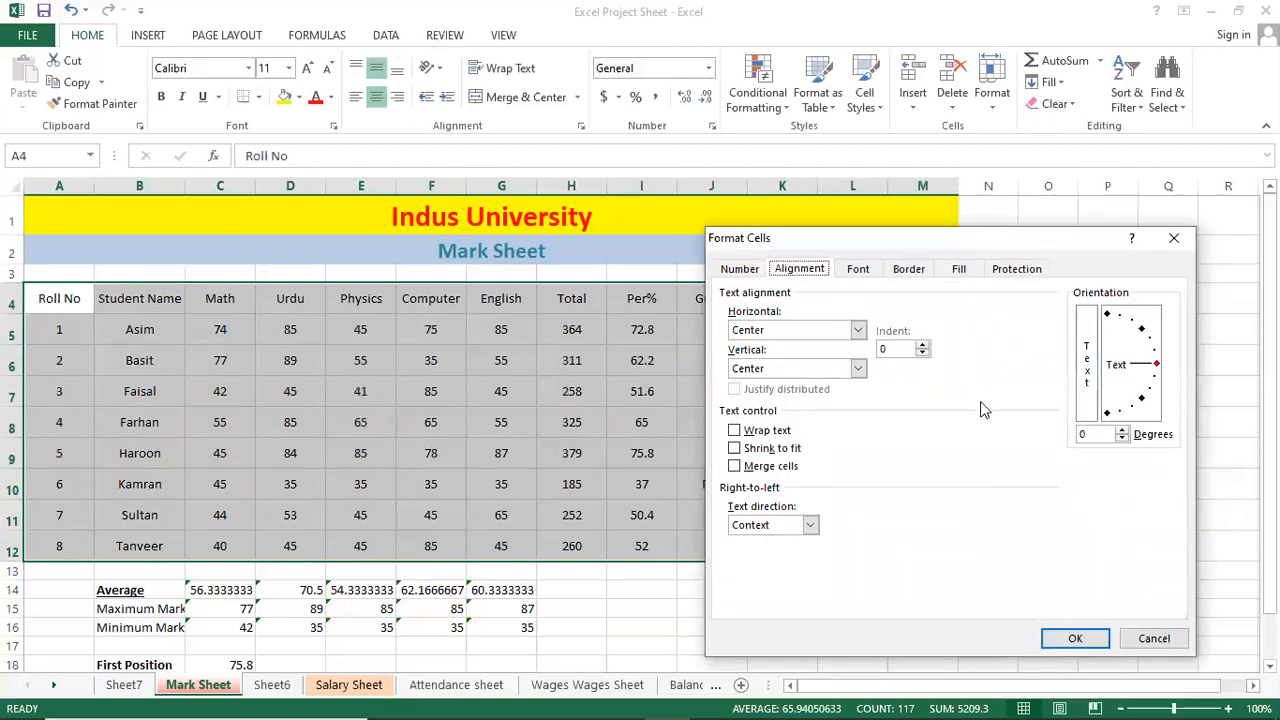
{"action": "left_click", "coordinate": [860, 270]}
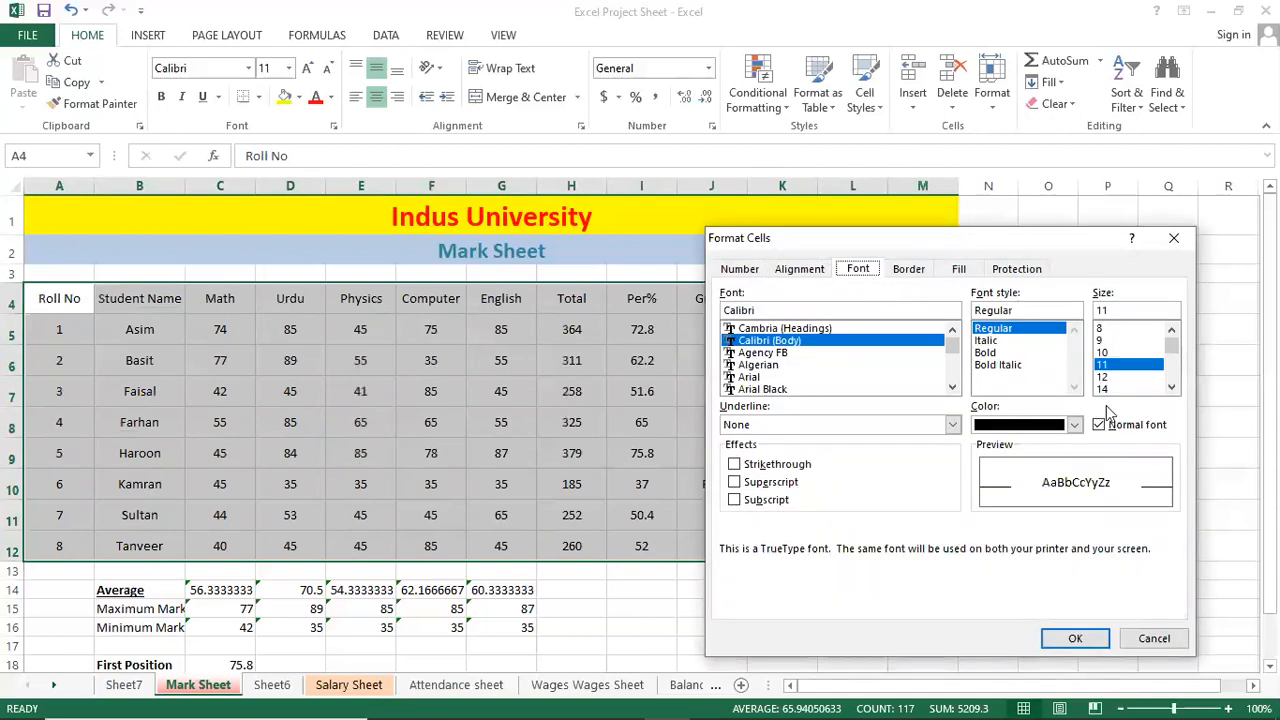
{"action": "left_click", "coordinate": [928, 272]}
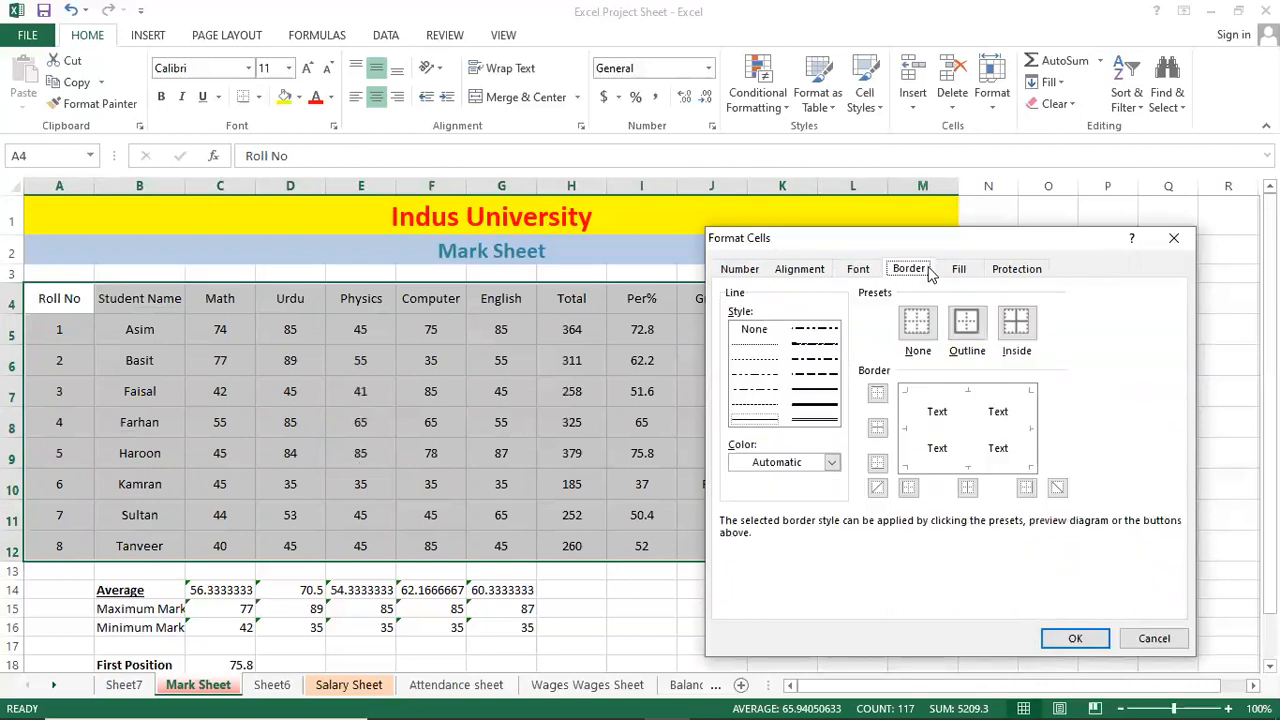
{"action": "left_click", "coordinate": [817, 391]}
{"action": "left_click", "coordinate": [773, 390]}
{"action": "left_click", "coordinate": [767, 402]}
{"action": "left_click", "coordinate": [815, 390]}
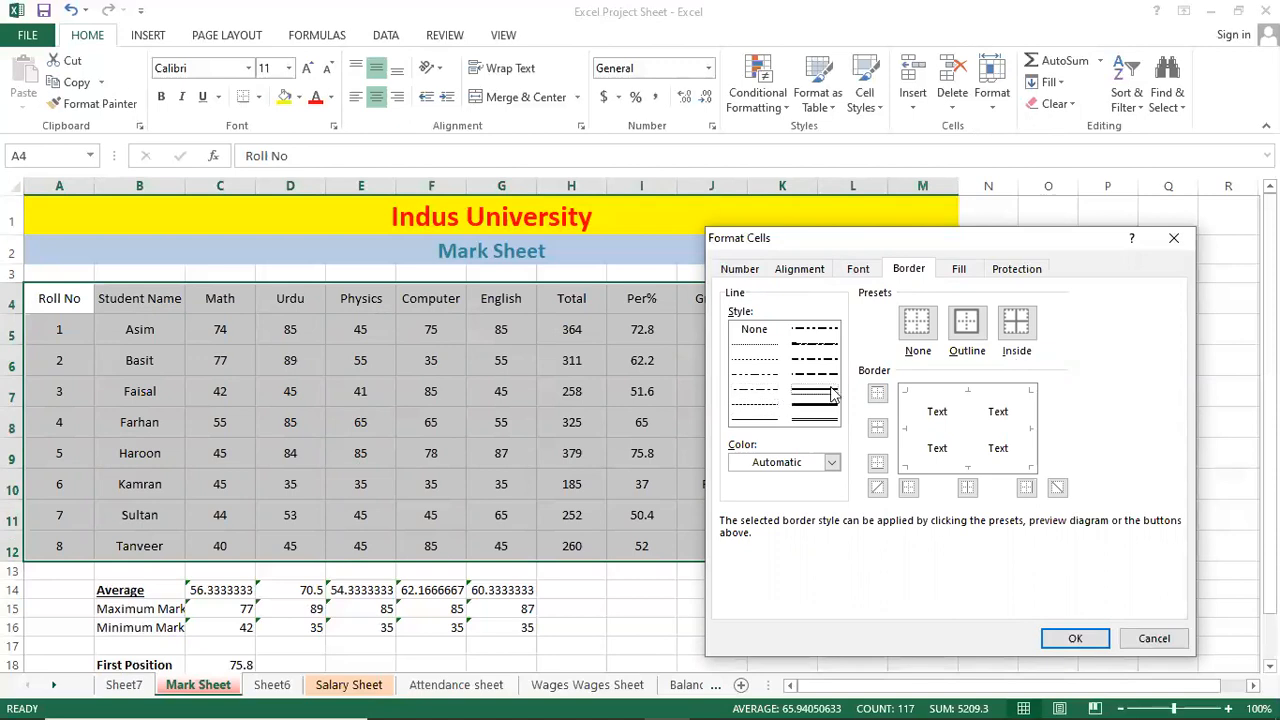
{"action": "left_click", "coordinate": [966, 322]}
{"action": "left_click", "coordinate": [1015, 322]}
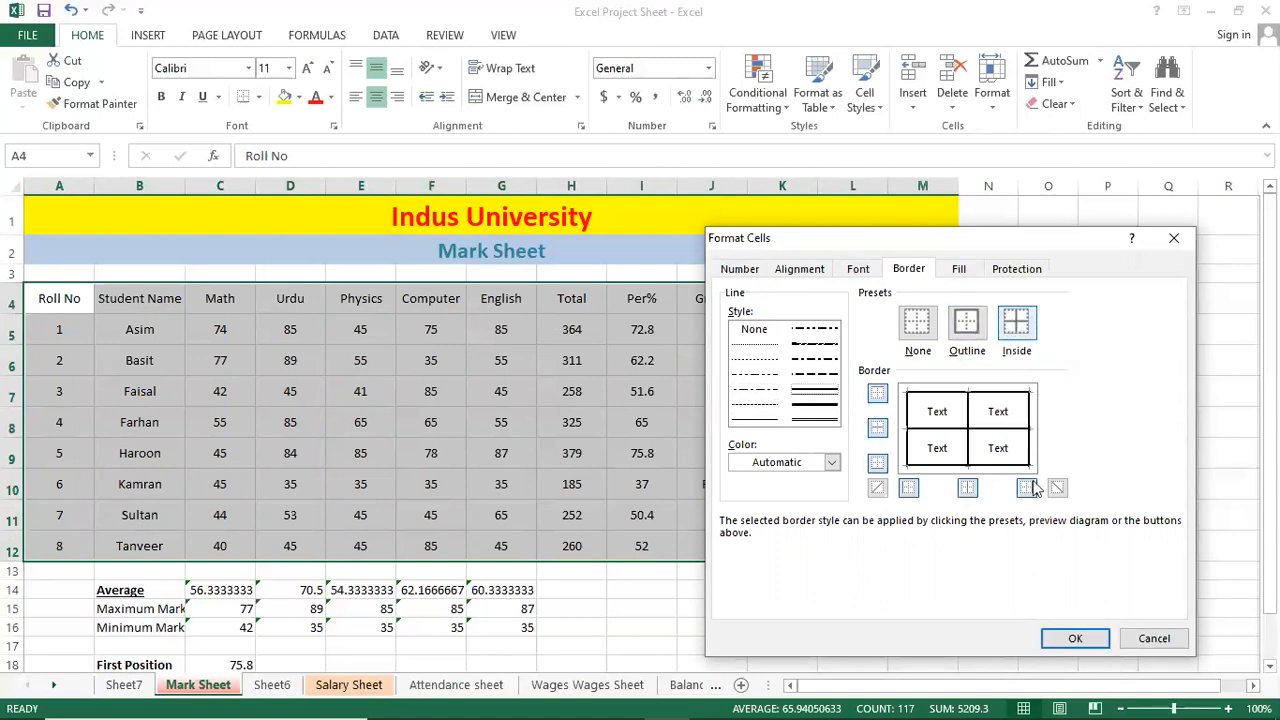
{"action": "left_click", "coordinate": [1075, 638]}
{"action": "left_click", "coordinate": [641, 454]}
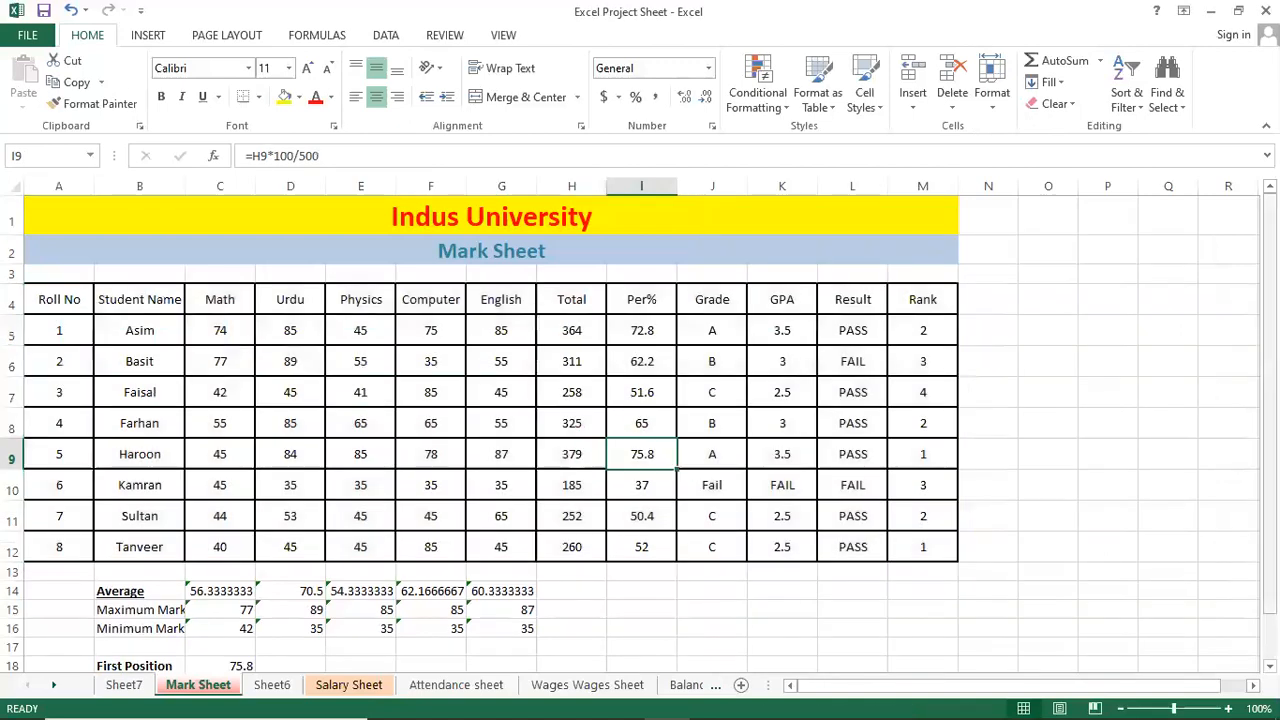
{"action": "left_click", "coordinate": [220, 361]}
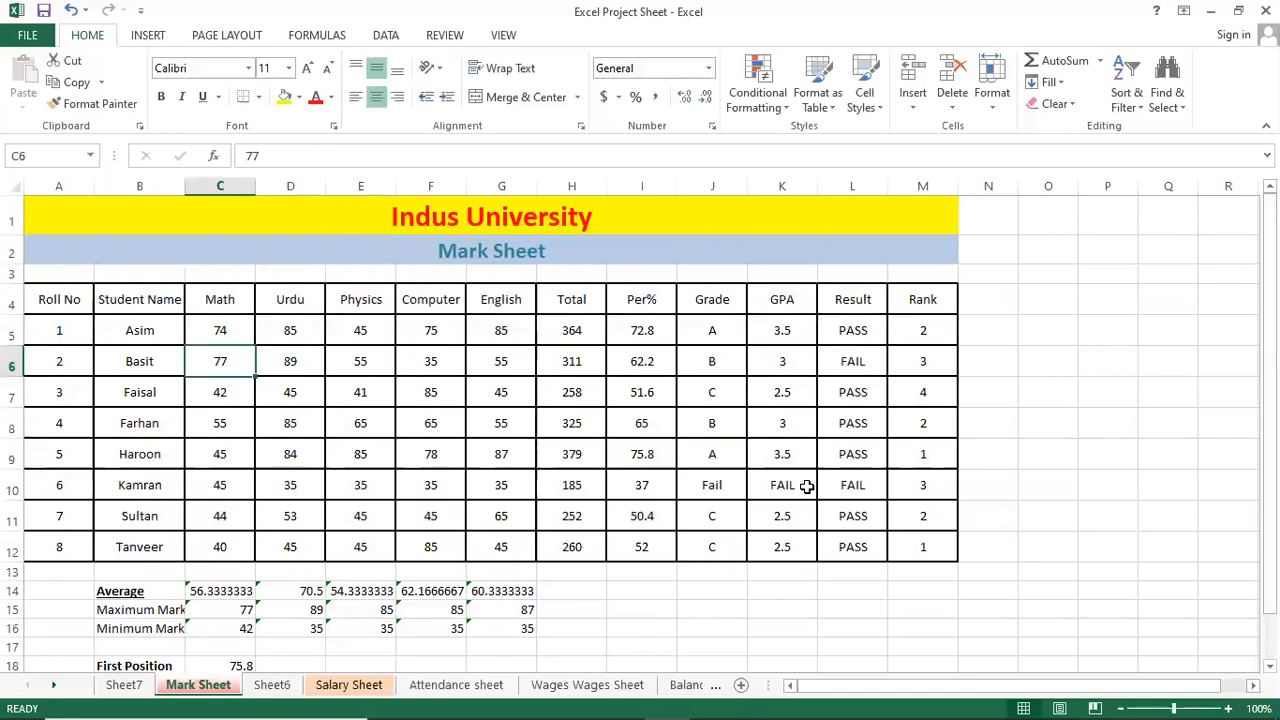
Change the Mark Sheet table's outline and inside borders to a dotted line style.
{"action": "left_click_drag", "start_coordinate": [80, 300], "coordinate": [945, 566]}
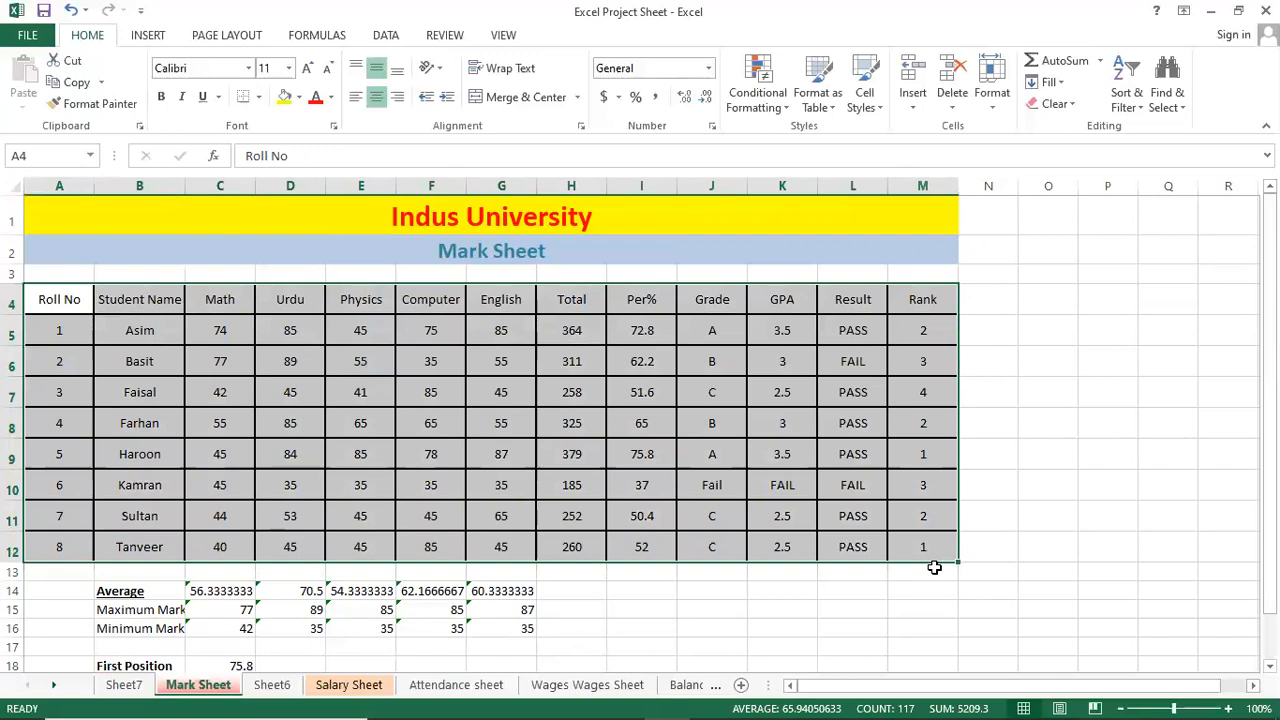
{"action": "key", "text": "ctrl+1"}
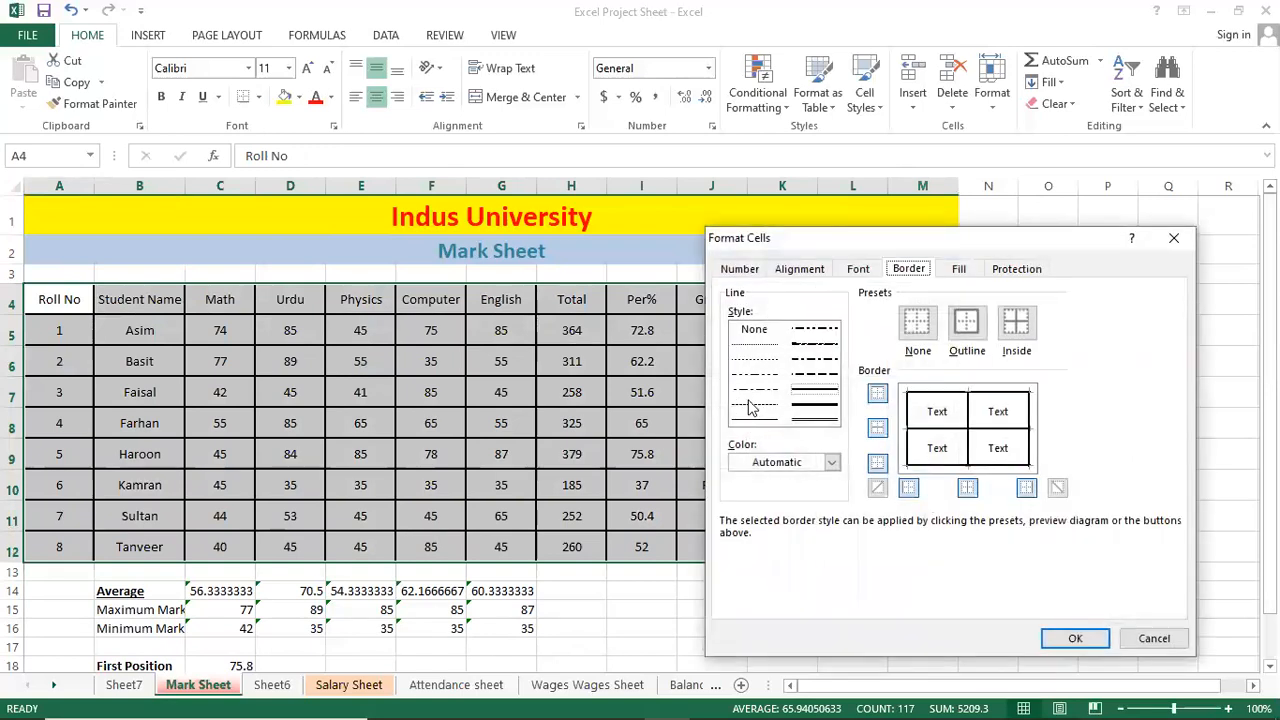
{"action": "left_click", "coordinate": [757, 346]}
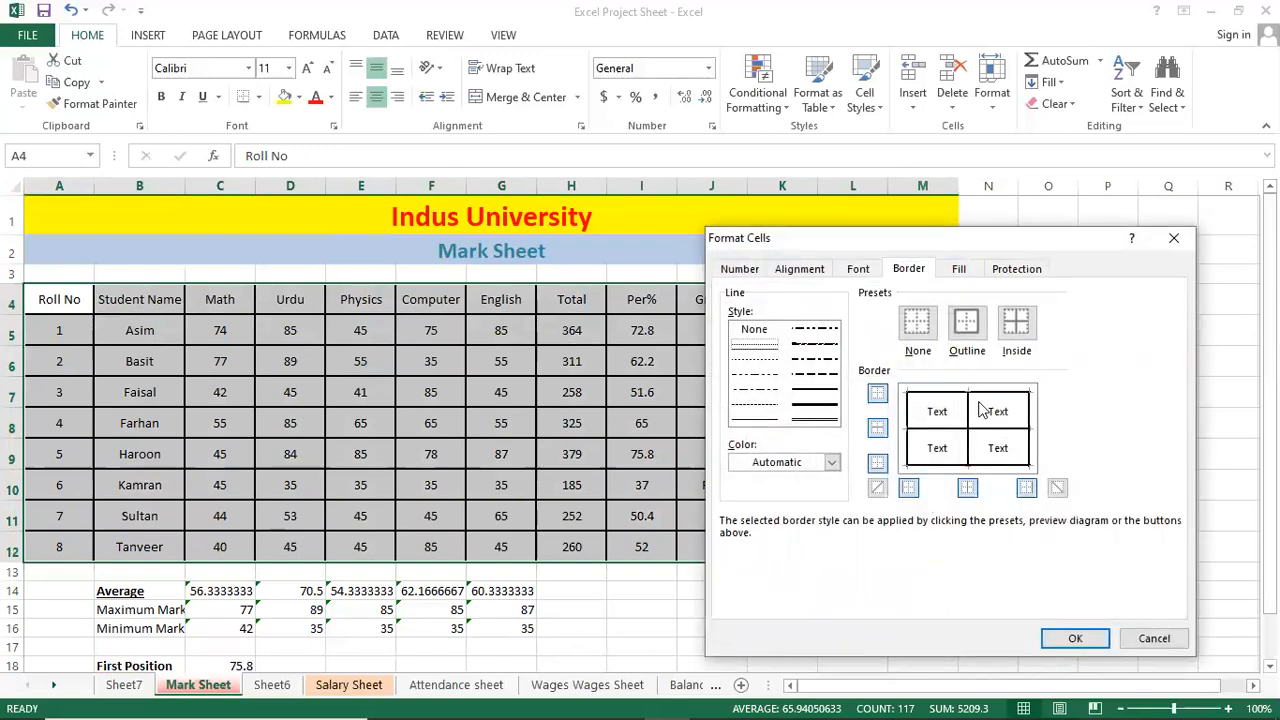
{"action": "left_click", "coordinate": [970, 330]}
{"action": "left_click", "coordinate": [1022, 331]}
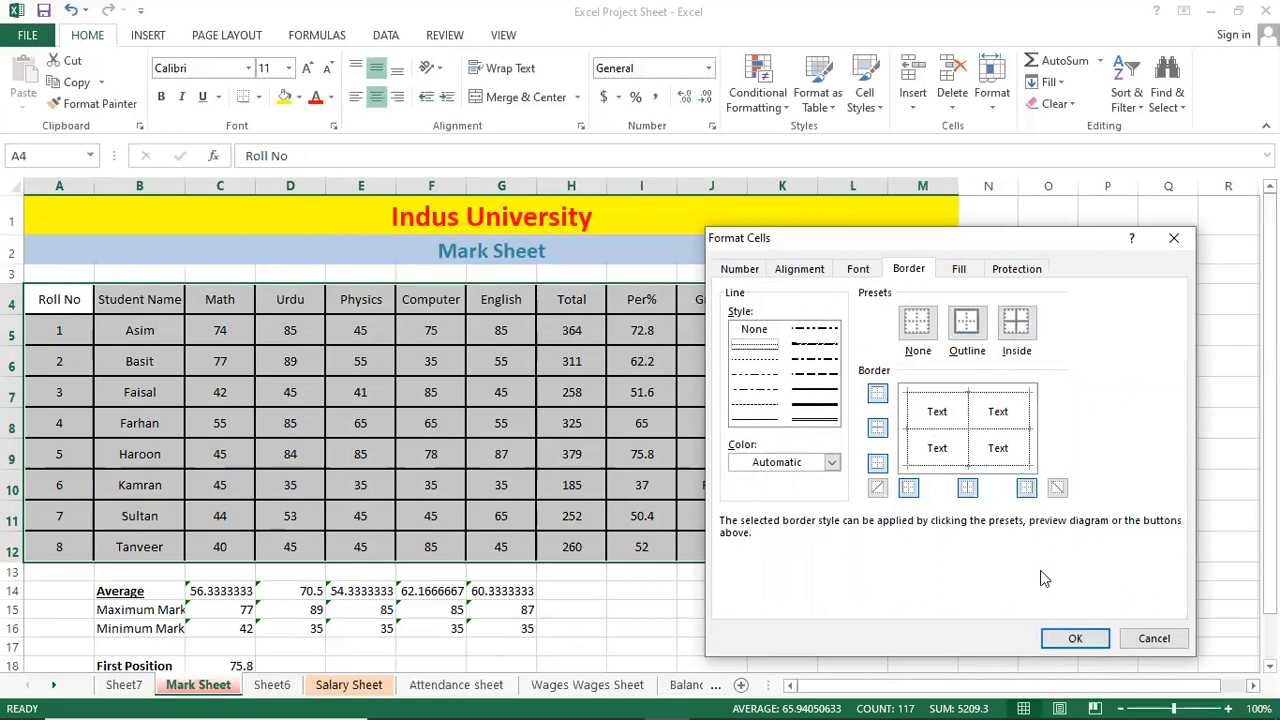
{"action": "left_click", "coordinate": [1088, 640]}
{"action": "left_click", "coordinate": [553, 382]}
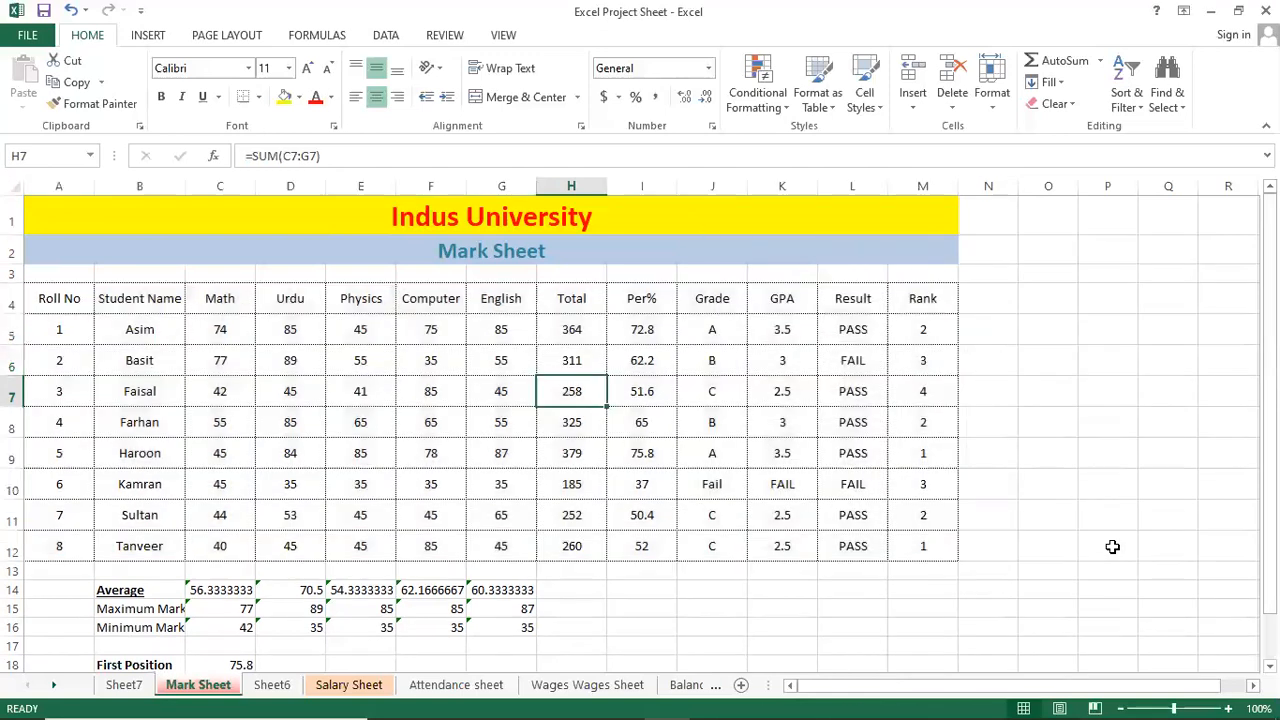
{"action": "left_click", "coordinate": [509, 450]}
{"action": "left_click", "coordinate": [222, 454]}
{"action": "left_click", "coordinate": [698, 520]}
{"action": "left_click", "coordinate": [903, 552]}
{"action": "left_click", "coordinate": [571, 515]}
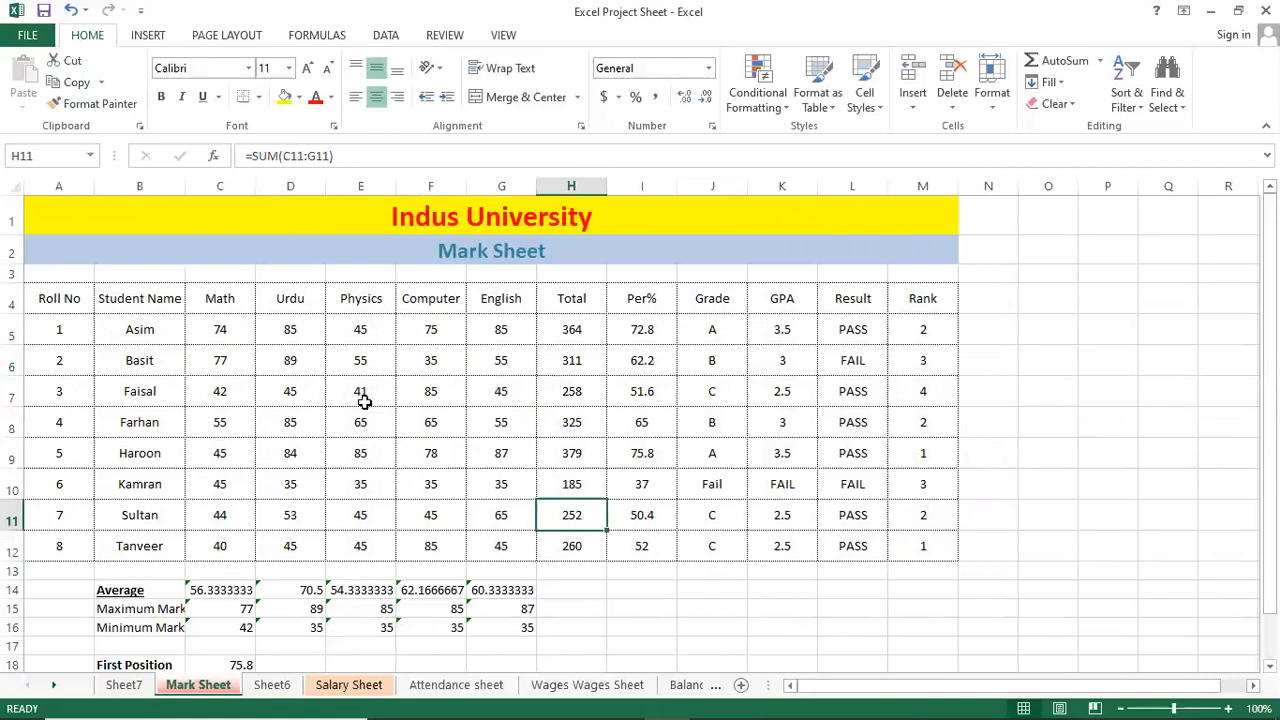
{"action": "left_click", "coordinate": [362, 394]}
Save the workbook and move through the sheet tabs to Petty Cash.
{"action": "key", "text": "ctrl+s"}
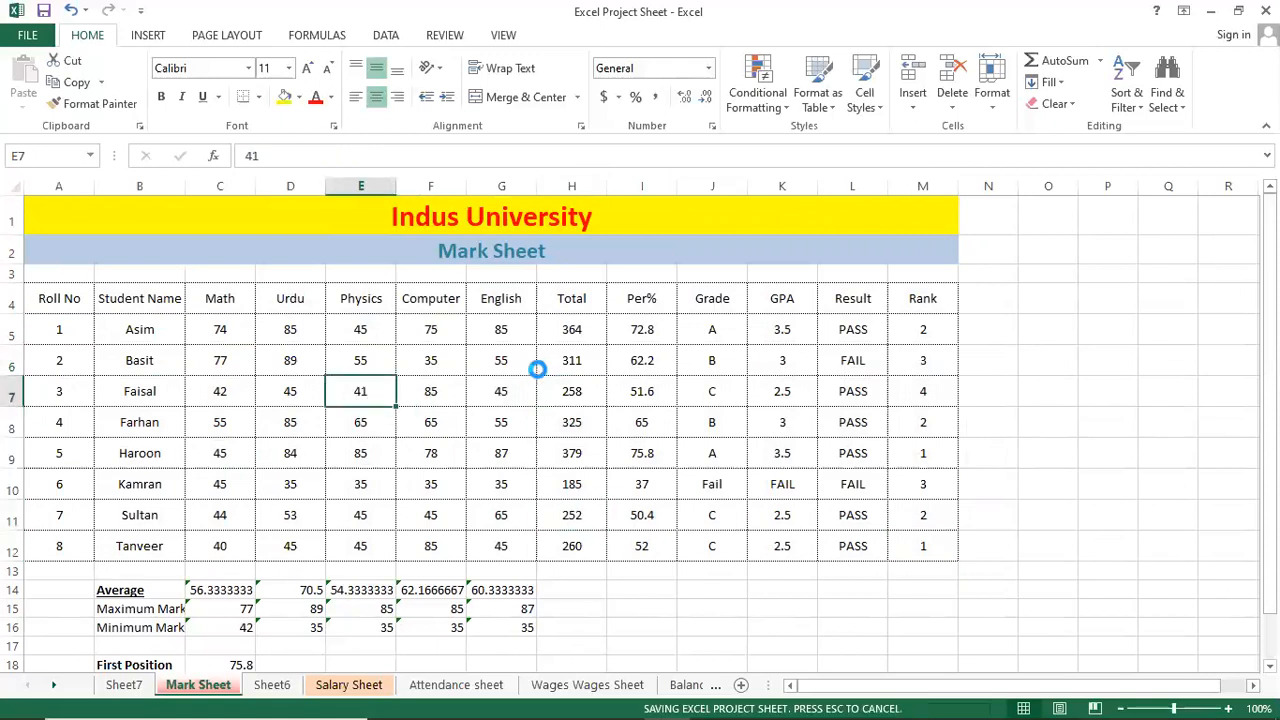
{"action": "left_click", "coordinate": [545, 368]}
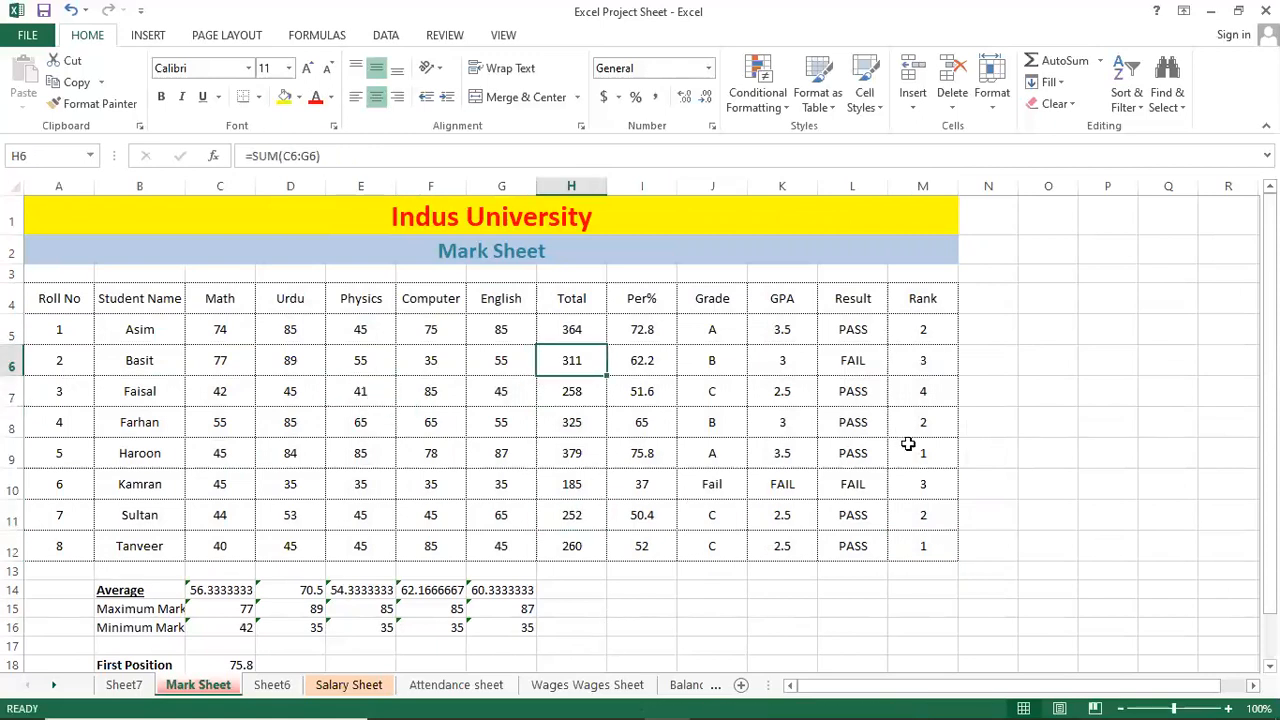
{"action": "scroll", "coordinate": [960, 486], "scroll_direction": "up", "scroll_amount": 3}
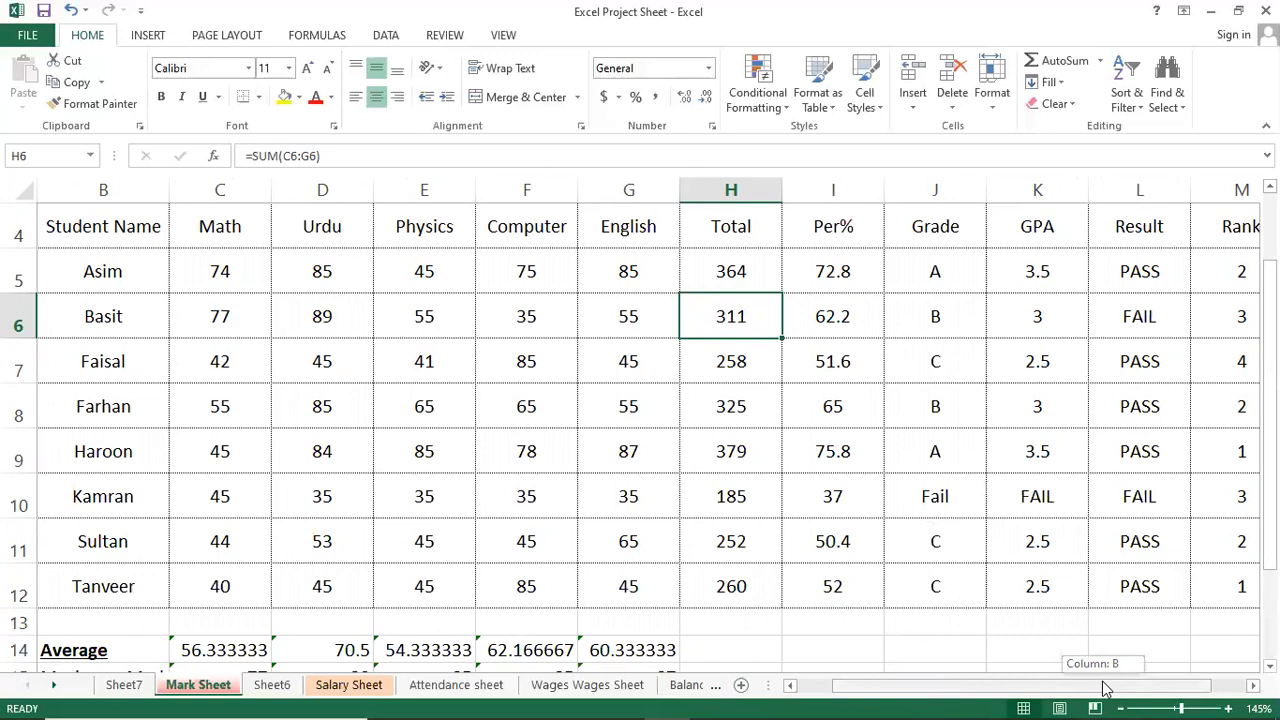
{"action": "left_click", "coordinate": [557, 686]}
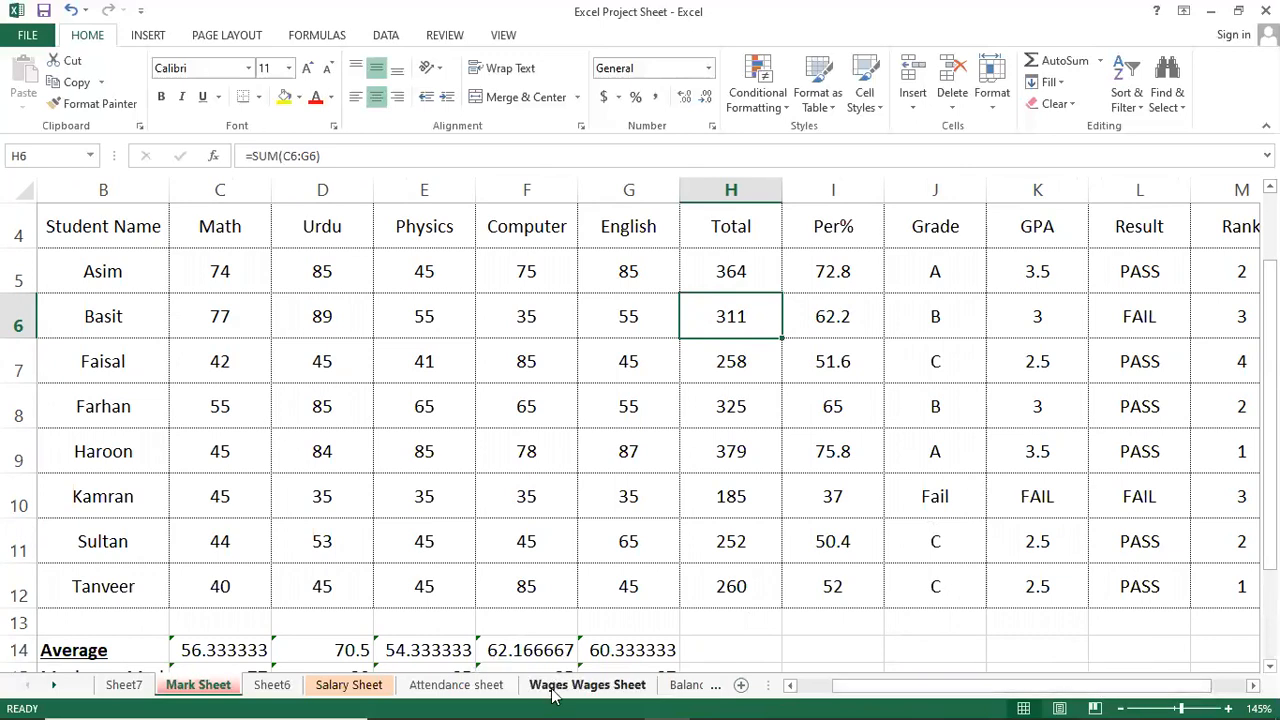
{"action": "key", "text": "ctrl+Page_Down"}
{"action": "key", "text": "ctrl+Page_Down"}
{"action": "key", "text": "ctrl+Page_Down"}
{"action": "key", "text": "ctrl+Page_Down"}
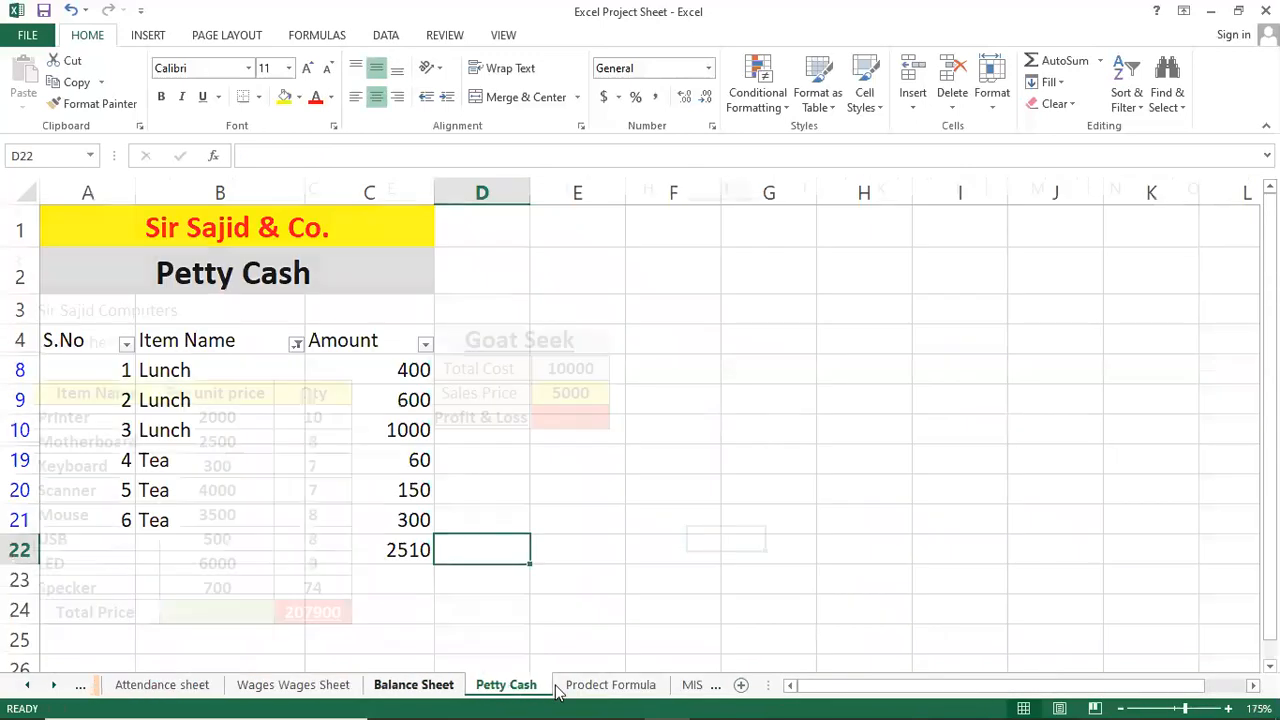
On the Sorting Groups sheet, enter a trial value 001 in F3.
{"action": "key", "text": "ctrl+Page_Down"}
{"action": "key", "text": "ctrl+Page_Down"}
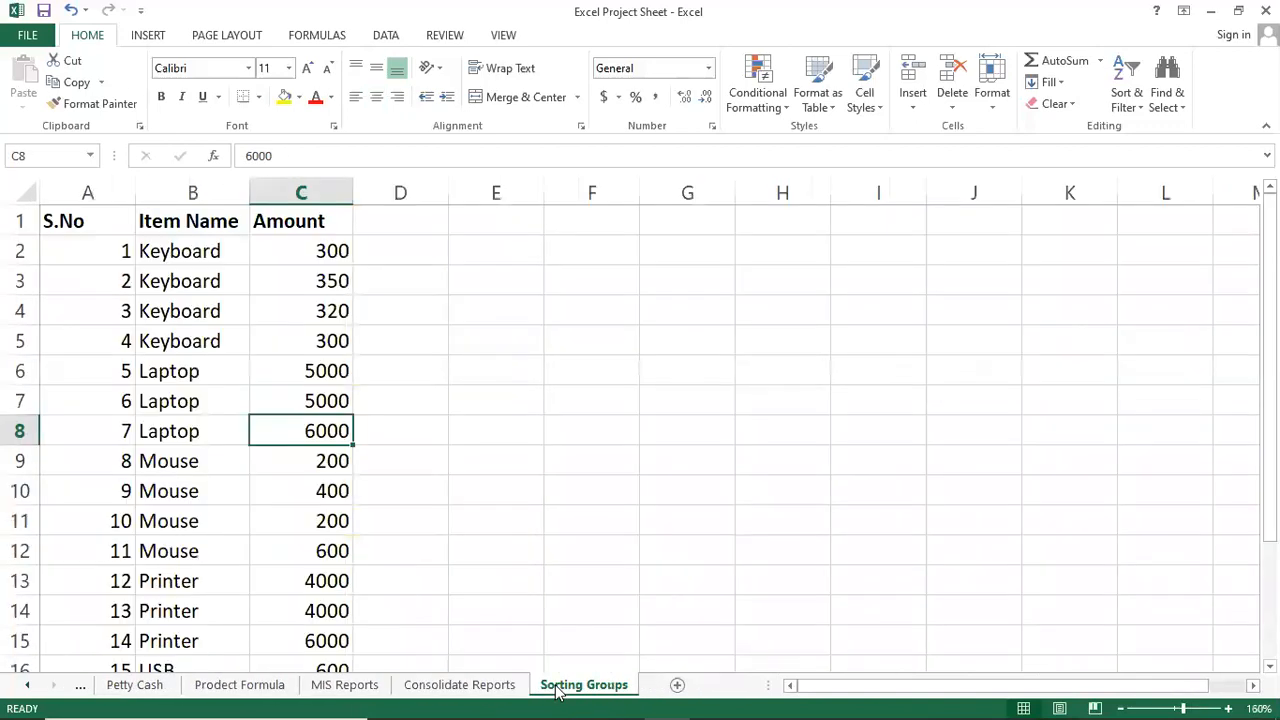
{"action": "key", "text": "Right"}
{"action": "key", "text": "Right"}
{"action": "key", "text": "Right"}
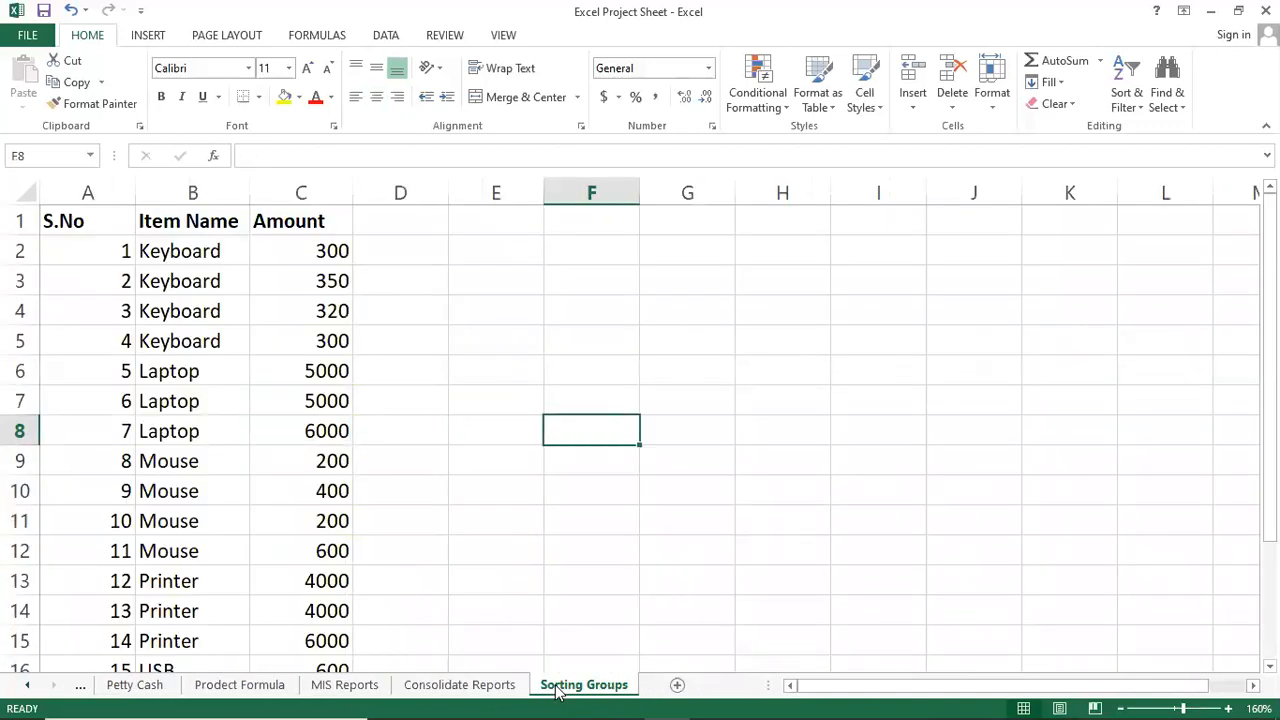
{"action": "key", "text": "Up"}
{"action": "key", "text": "Up"}
{"action": "key", "text": "Up"}
{"action": "key", "text": "Up"}
{"action": "key", "text": "Up"}
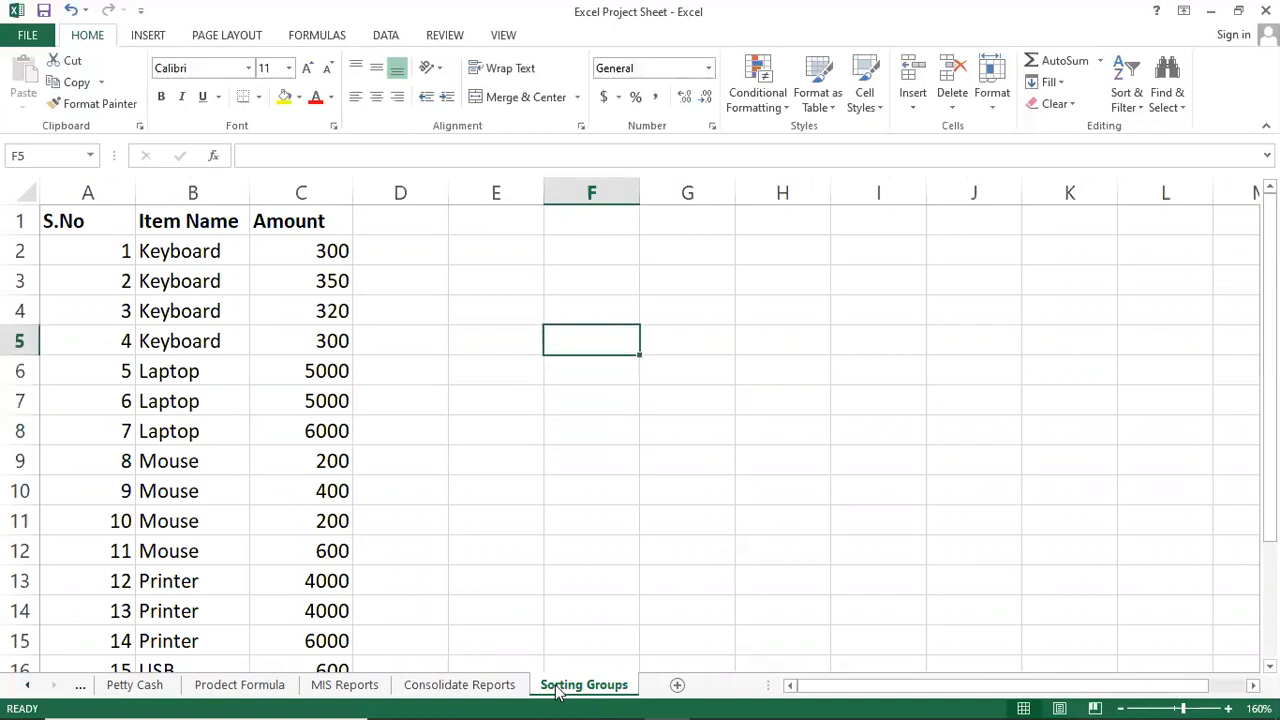
{"action": "key", "text": "Left"}
{"action": "key", "text": "Right"}
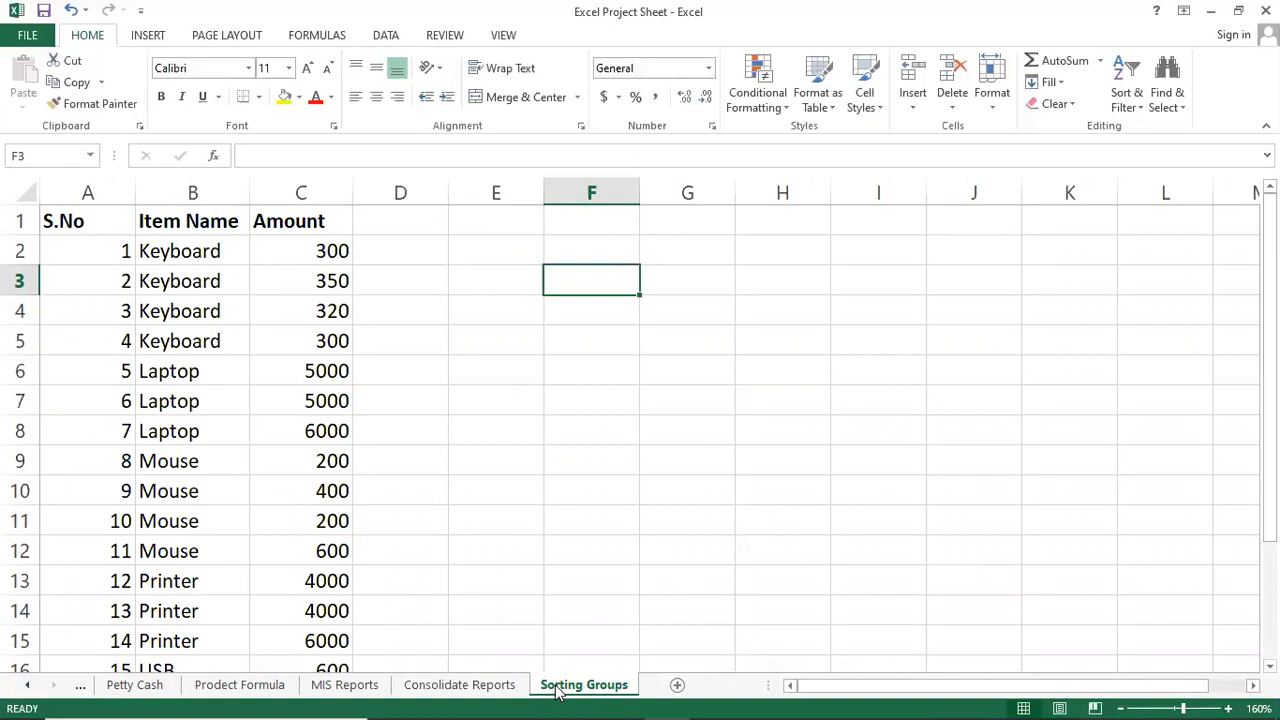
{"action": "type", "text": "00"}
{"action": "type", "text": "121"}
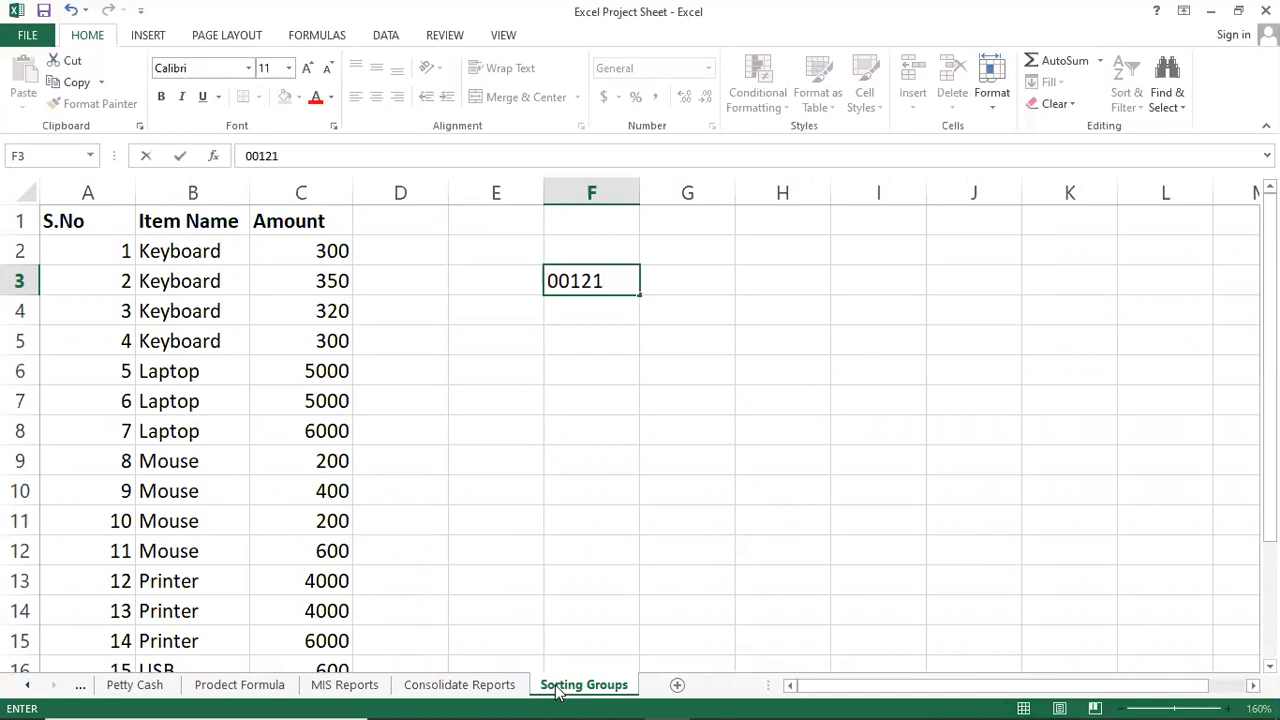
{"action": "key", "text": "Return"}
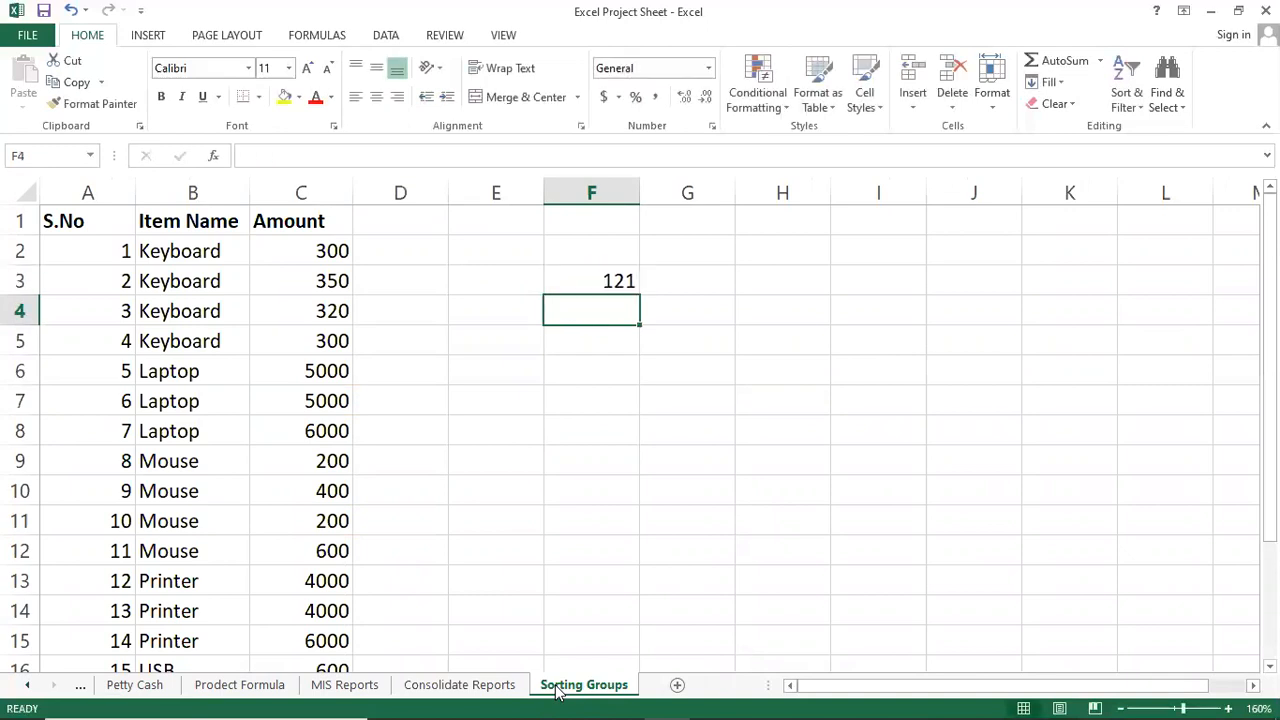
Enter a trial phone number in G3, then select both F3:G3.
{"action": "key", "text": "Right"}
{"action": "key", "text": "Up"}
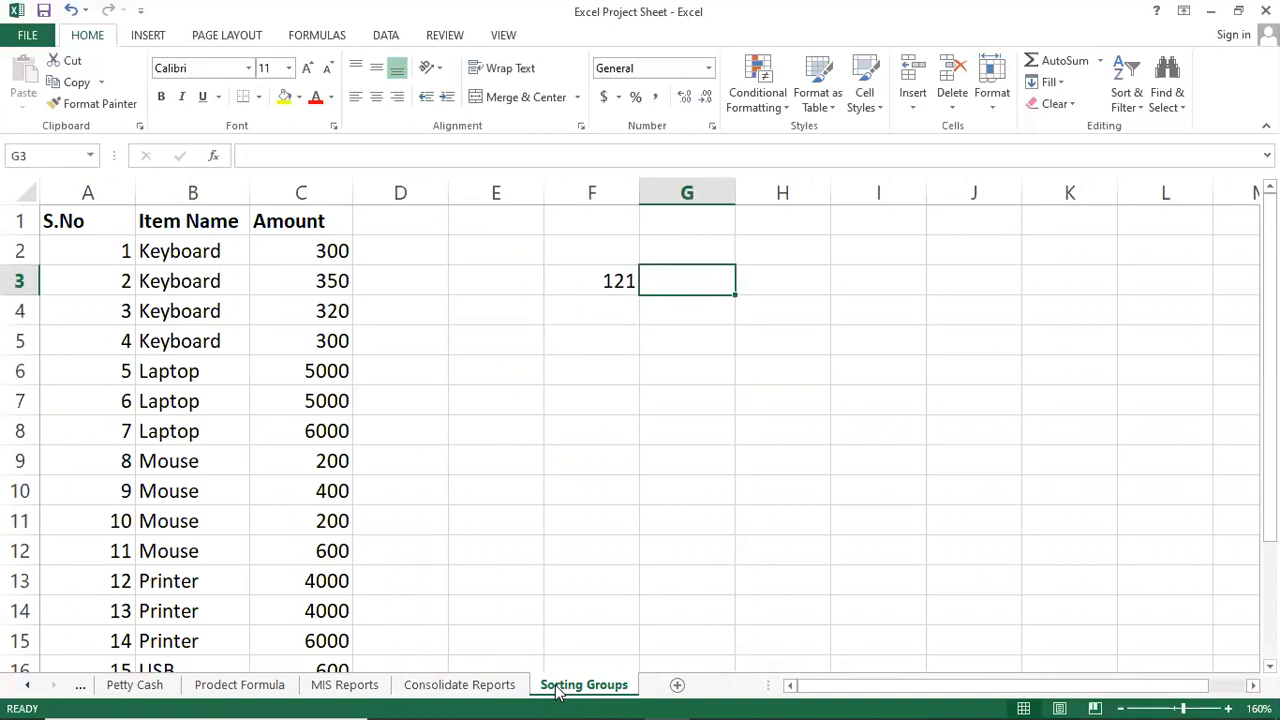
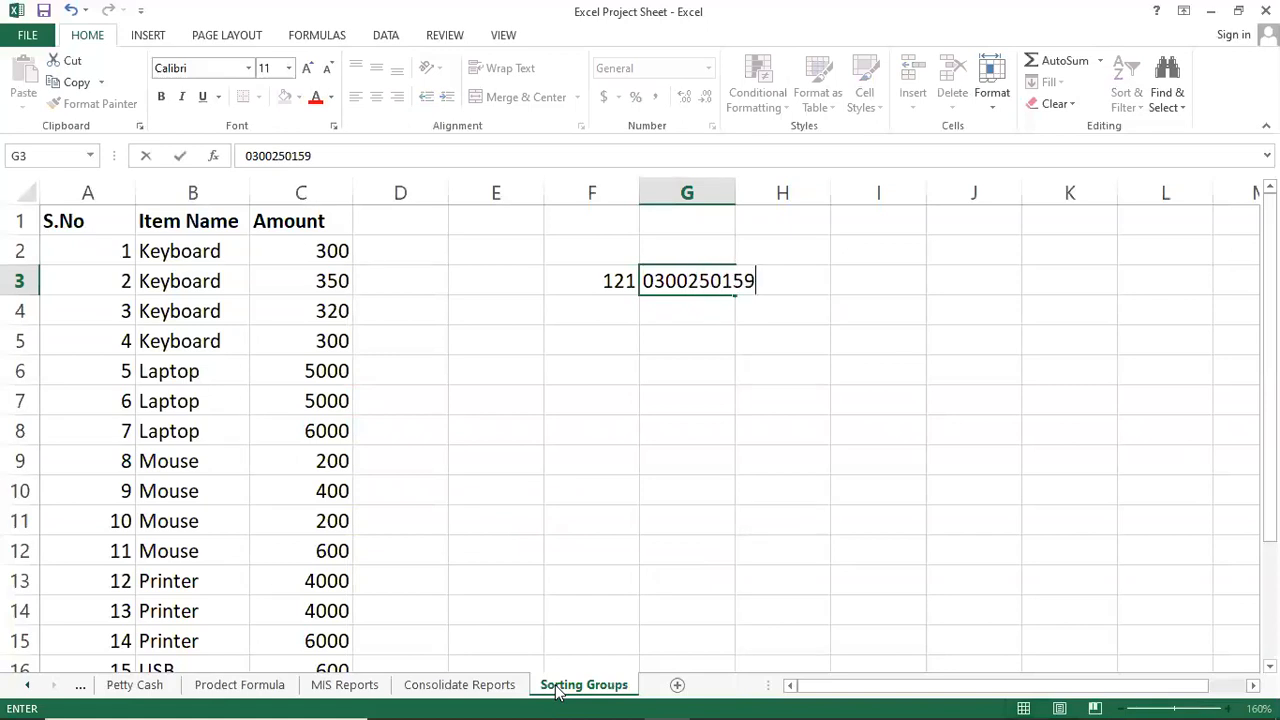
{"action": "key", "text": "Return"}
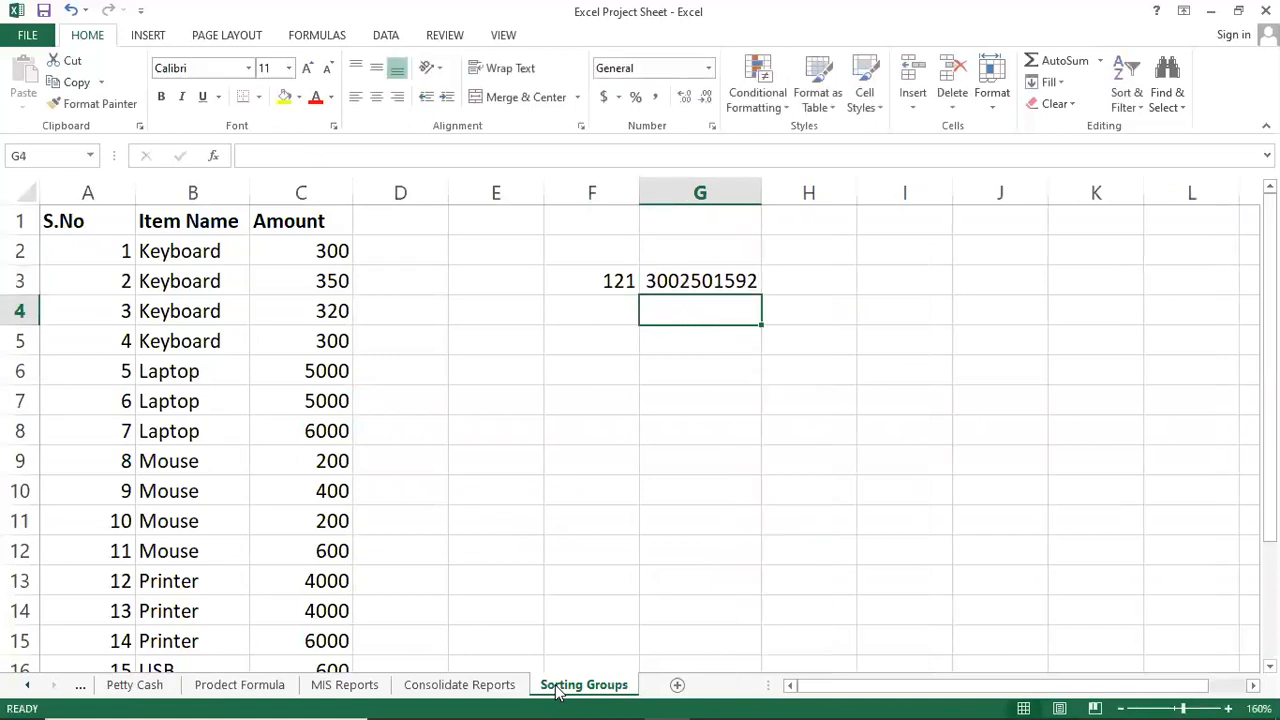
{"action": "key", "text": "Up"}
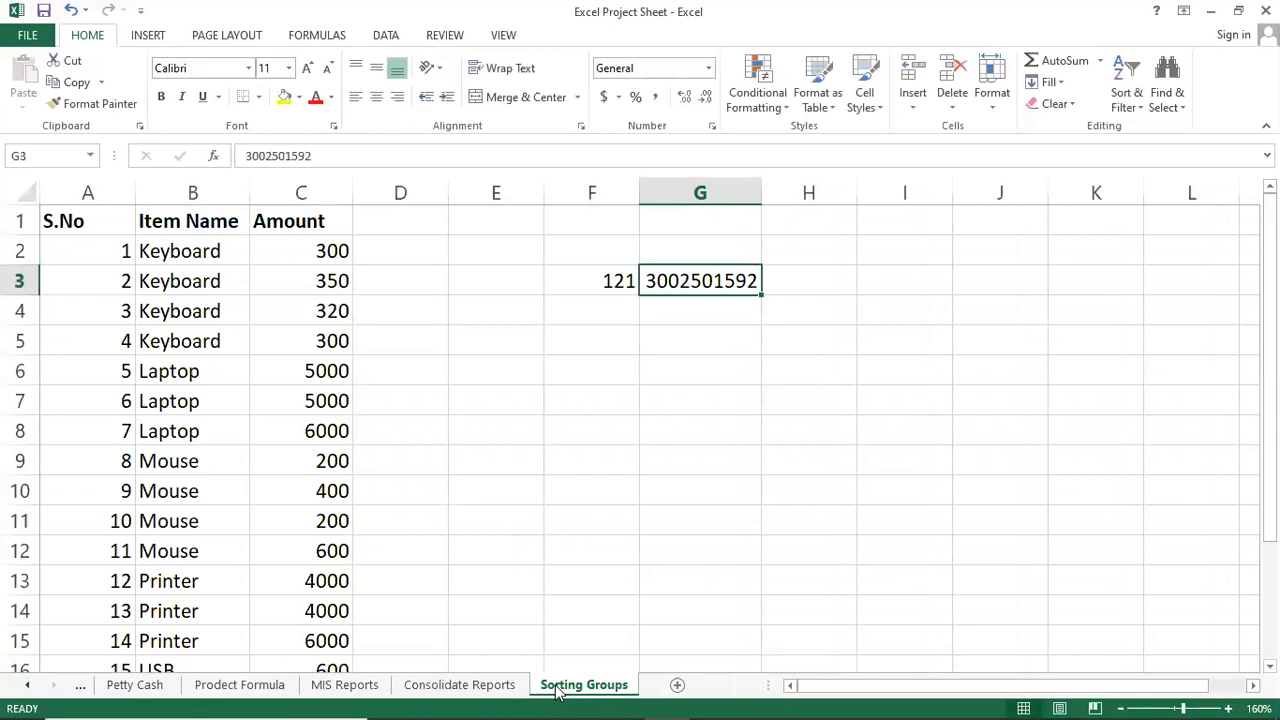
{"action": "key", "text": "Left"}
{"action": "key", "text": "Right"}
{"action": "key", "text": "Left"}
{"action": "key", "text": "shift+Right"}
Clear the F3:G3 trial values and enter 001 in F2.
{"action": "key", "text": "Delete"}
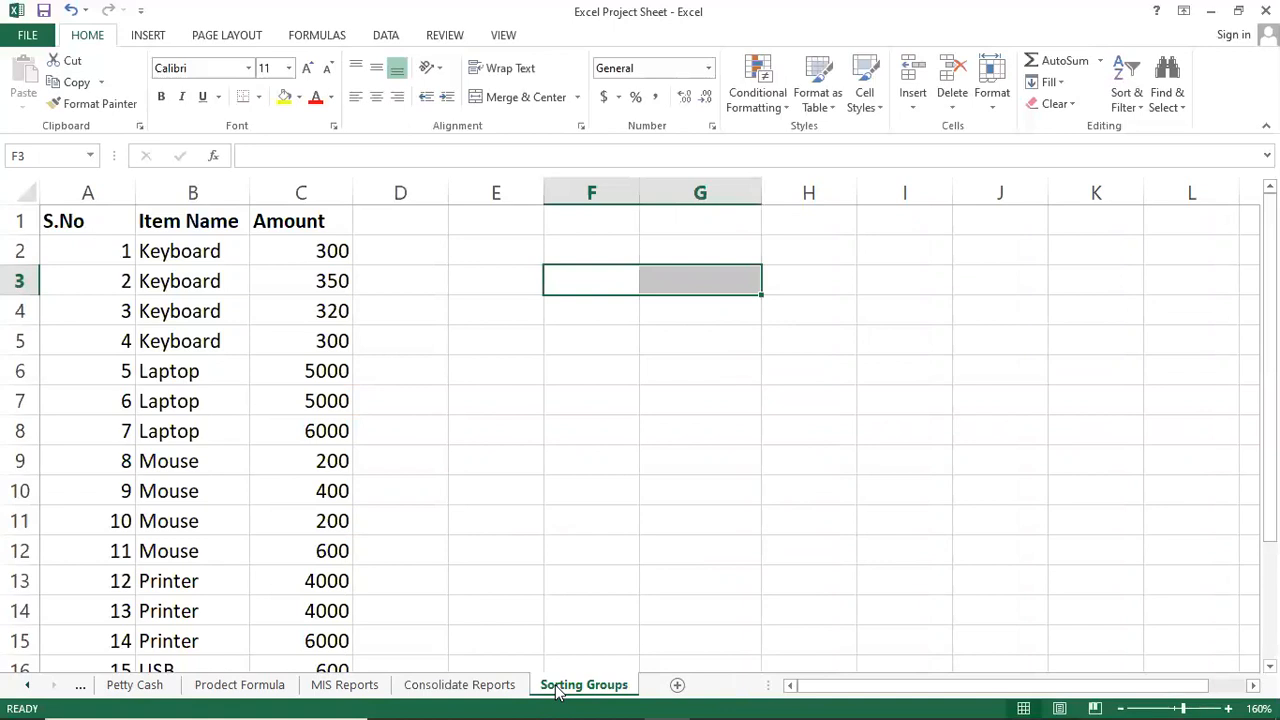
{"action": "key", "text": "shift+Left"}
{"action": "key", "text": "Up"}
{"action": "type", "text": "001"}
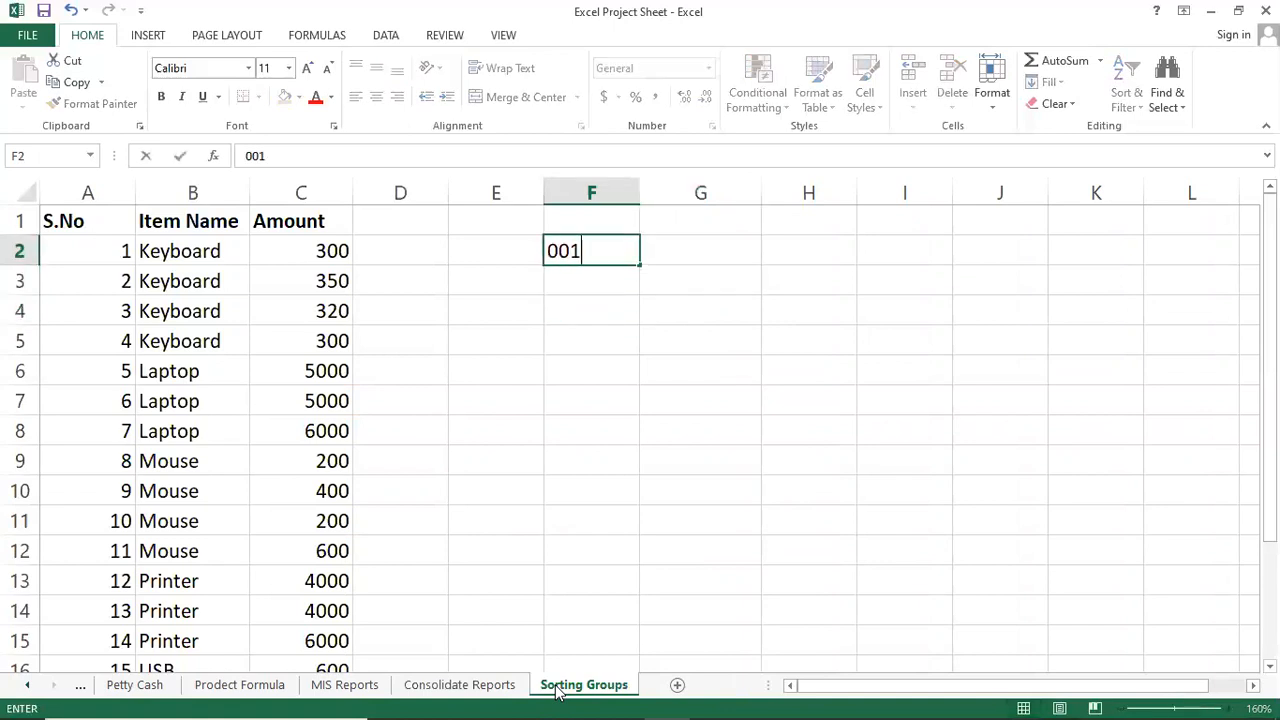
{"action": "key", "text": "Return"}
{"action": "key", "text": "Up"}
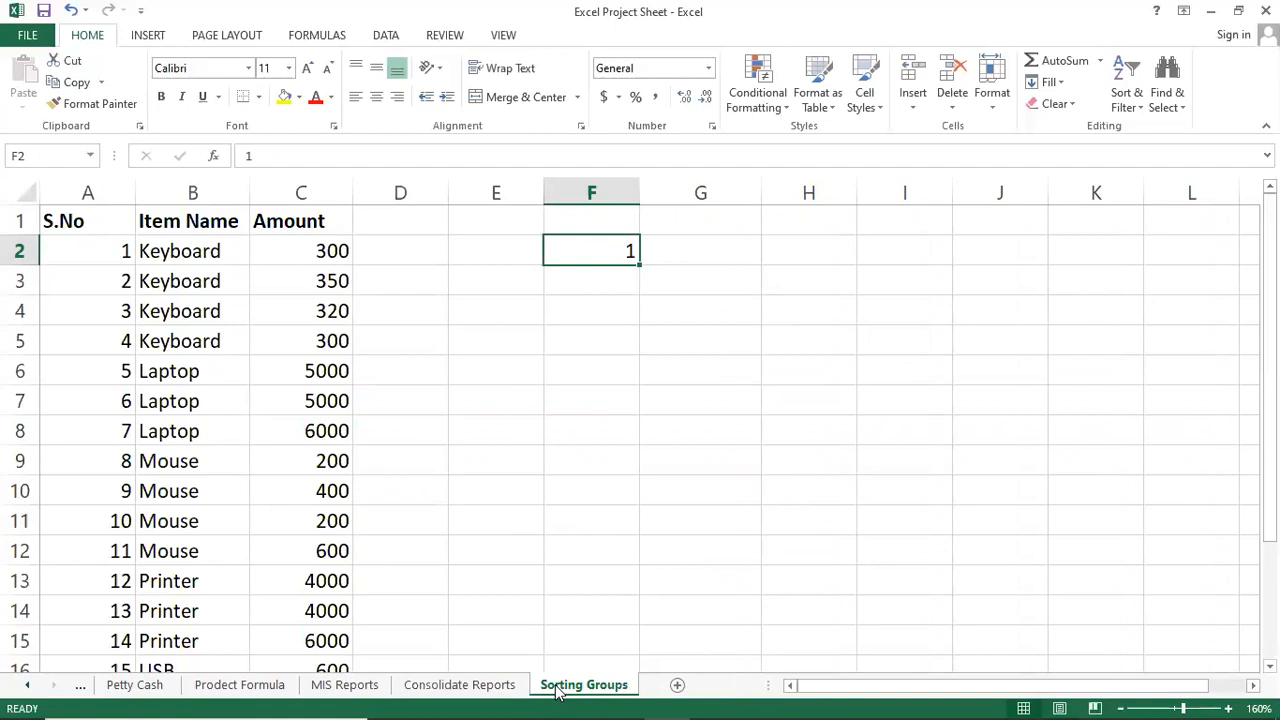
Re-enter F2 as '001 so its leading zeros are kept as text.
{"action": "key", "text": "Left"}
{"action": "key", "text": "Down"}
{"action": "key", "text": "Right"}
{"action": "key", "text": "Up"}
{"action": "key", "text": "Delete"}
{"action": "type", "text": "'"}
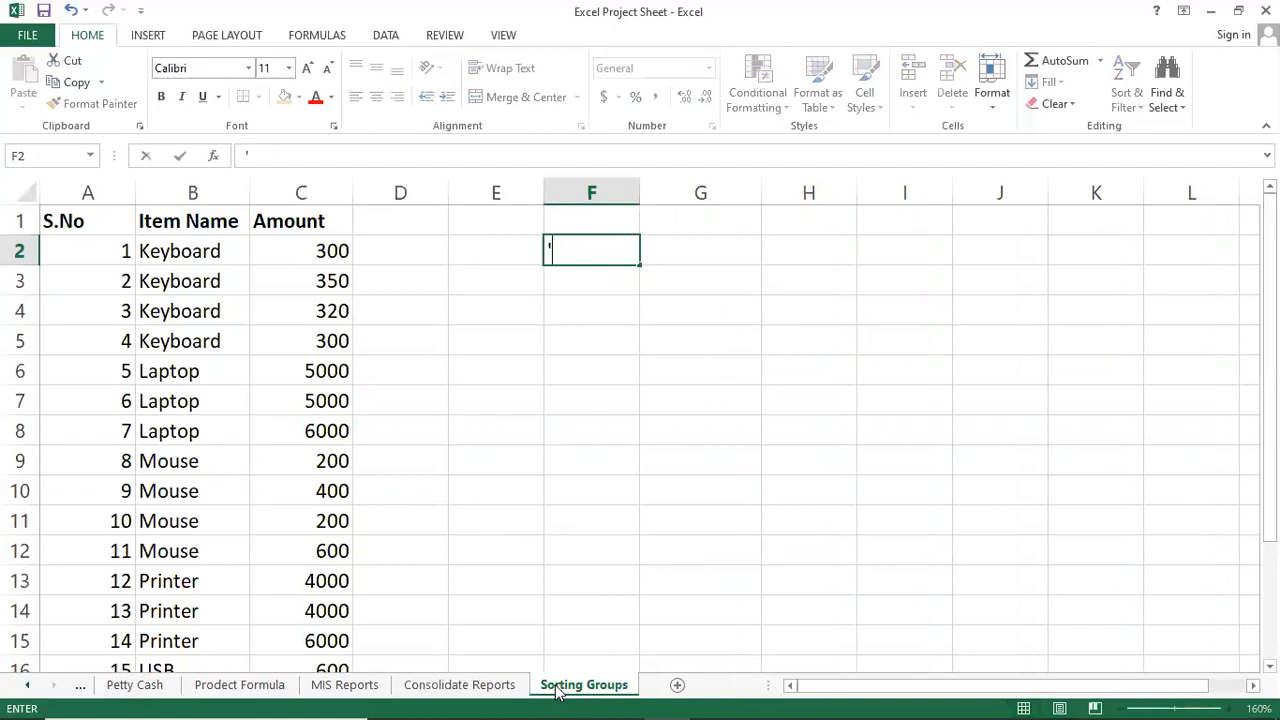
{"action": "type", "text": "001"}
{"action": "key", "text": "Return"}
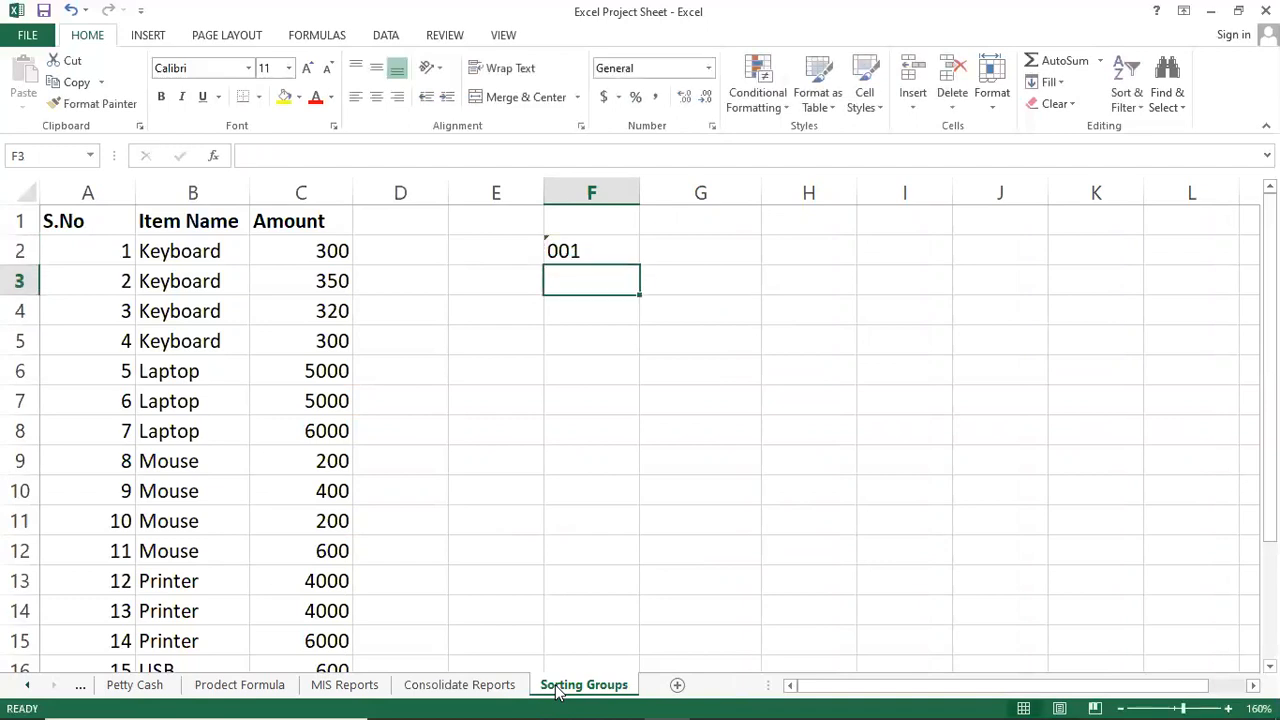
{"action": "key", "text": "Up"}
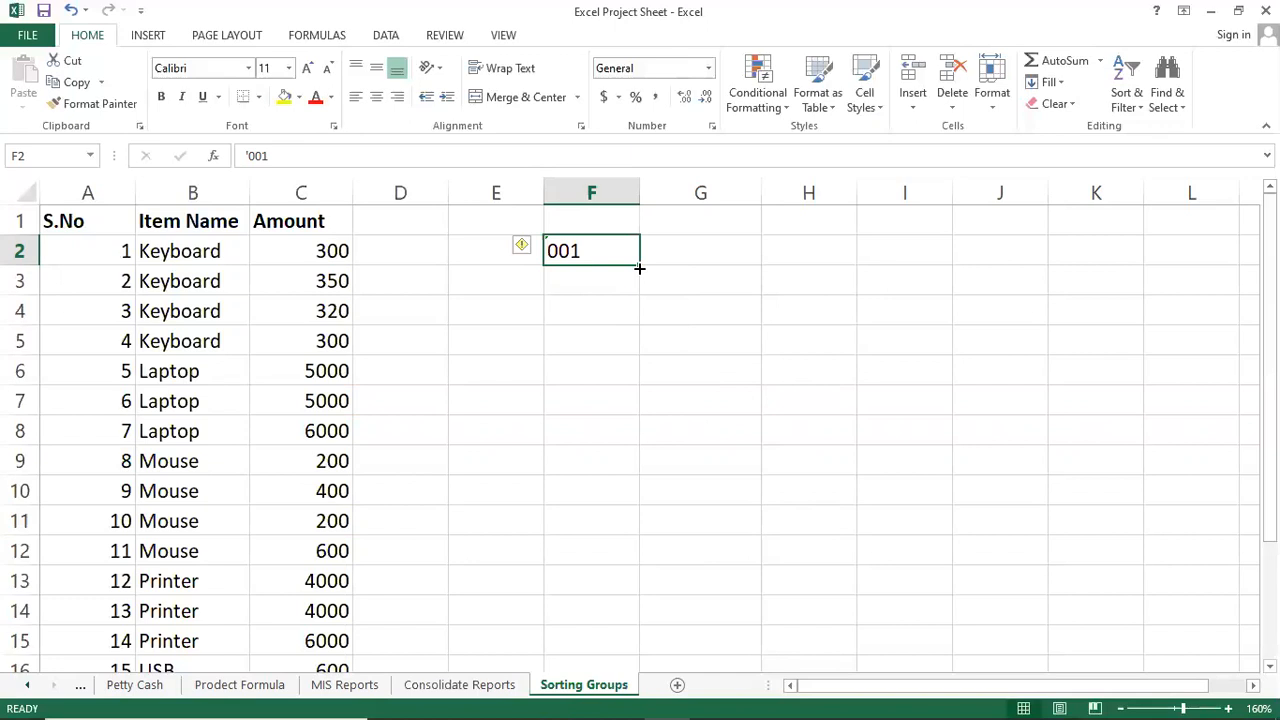
Fill F2 down to F14 as the text series 001 to 013.
{"action": "left_click_drag", "start_coordinate": [640, 267], "coordinate": [609, 631]}
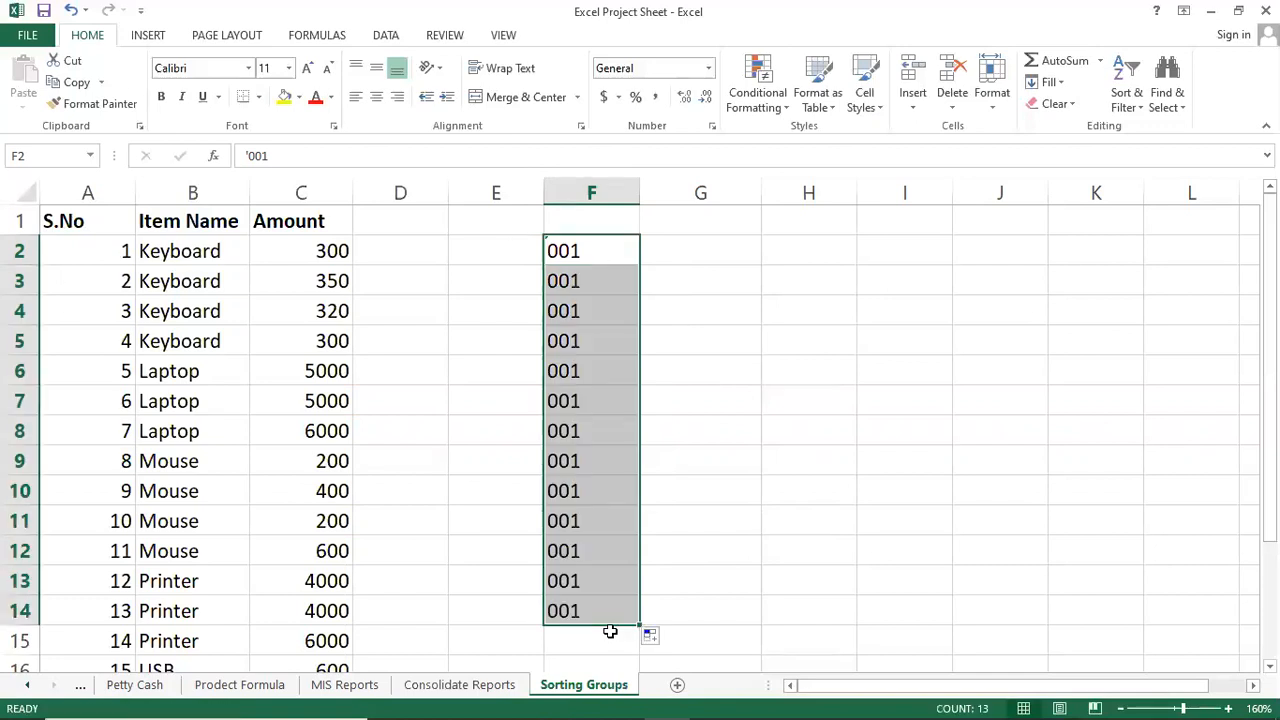
{"action": "left_click", "coordinate": [652, 637]}
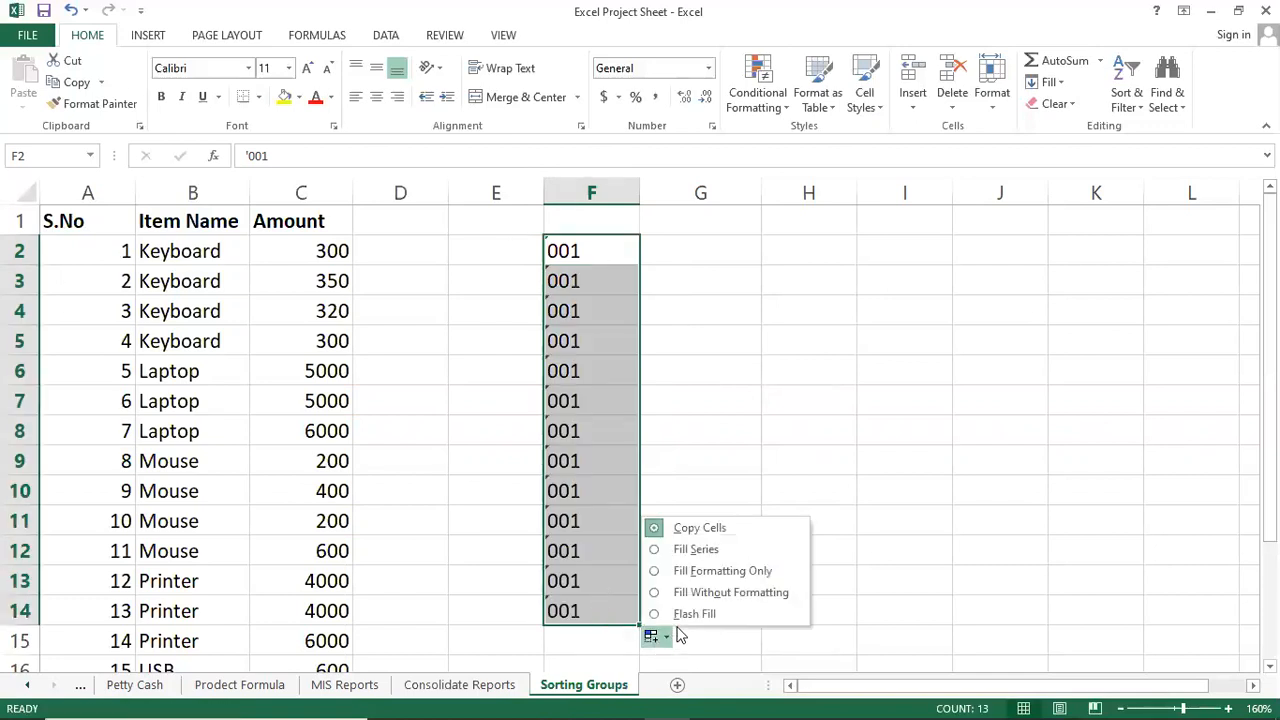
{"action": "left_click", "coordinate": [692, 550]}
{"action": "left_click", "coordinate": [606, 405]}
{"action": "left_click", "coordinate": [783, 469]}
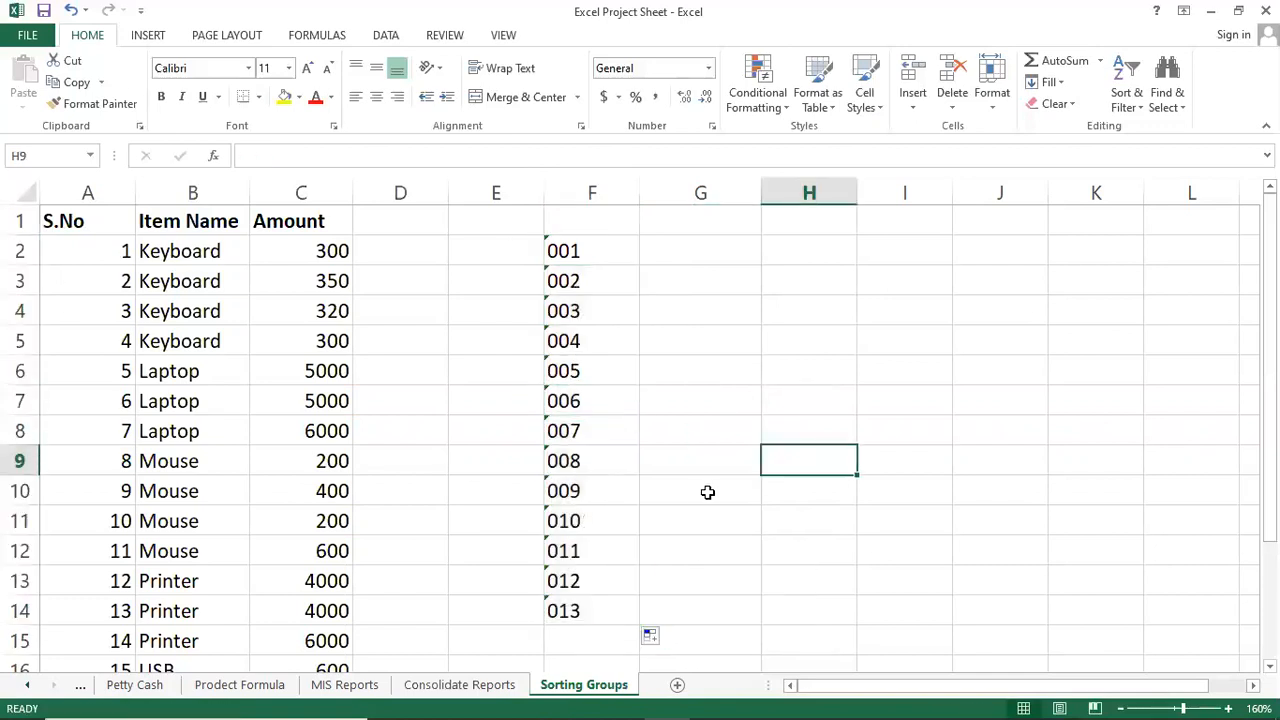
{"action": "left_click", "coordinate": [645, 572]}
{"action": "left_click", "coordinate": [590, 400]}
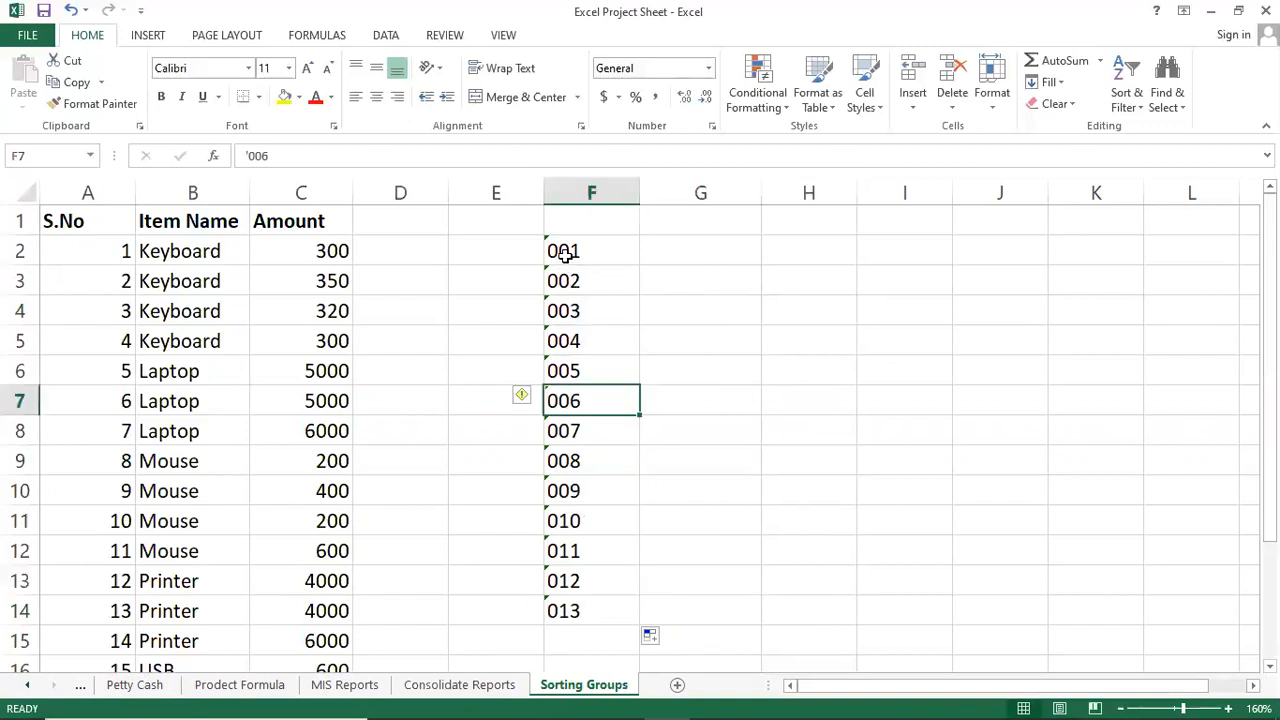
{"action": "left_click", "coordinate": [680, 254]}
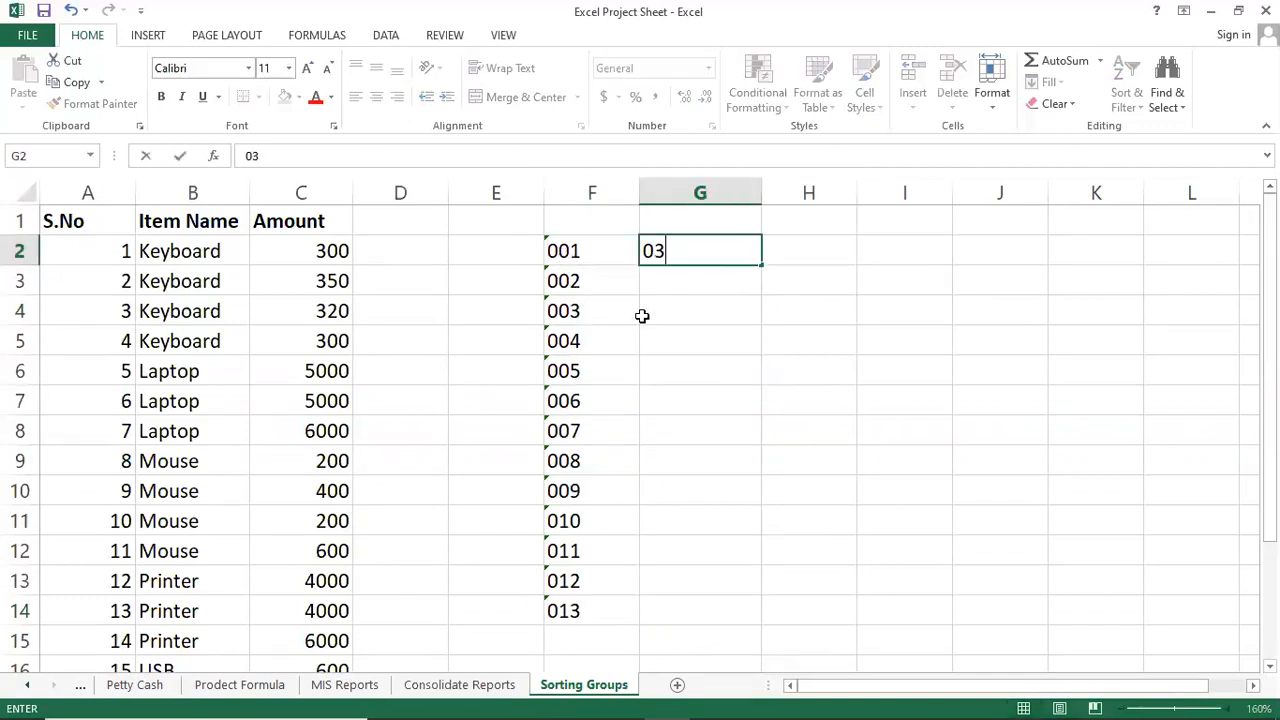
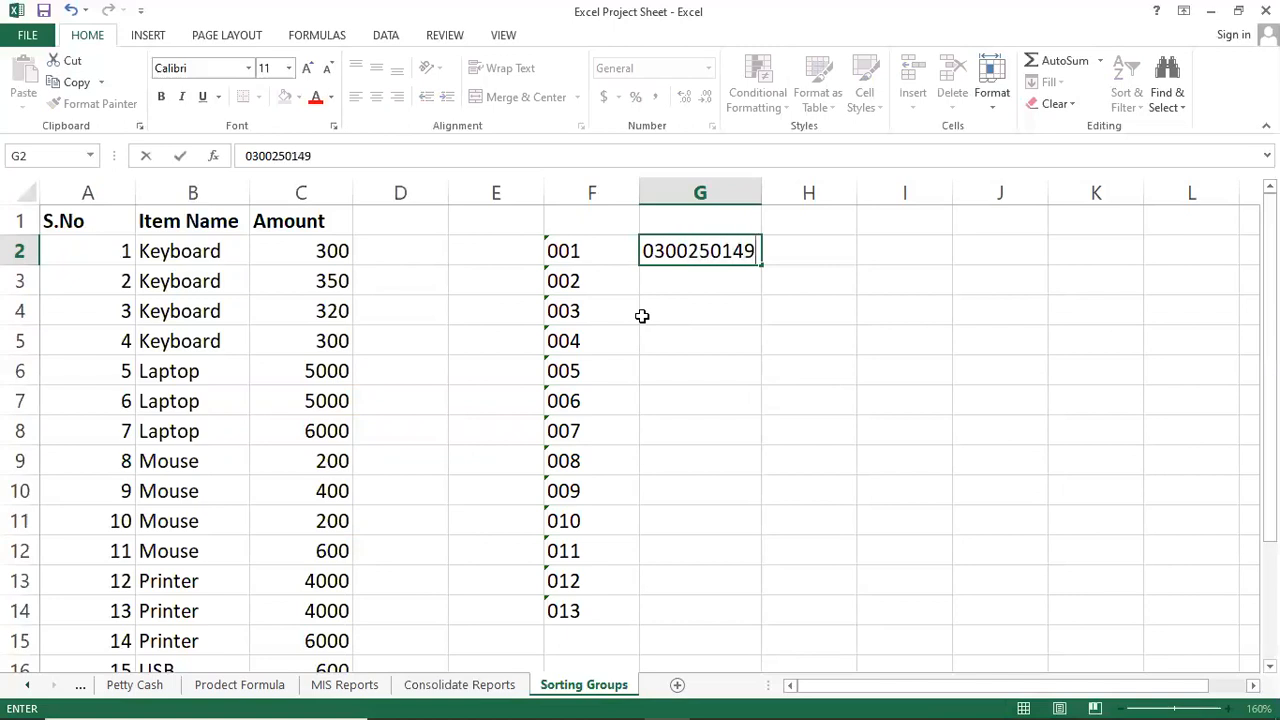
Type a phone number into G2, then clear it again.
{"action": "key", "text": "Return"}
{"action": "key", "text": "Up"}
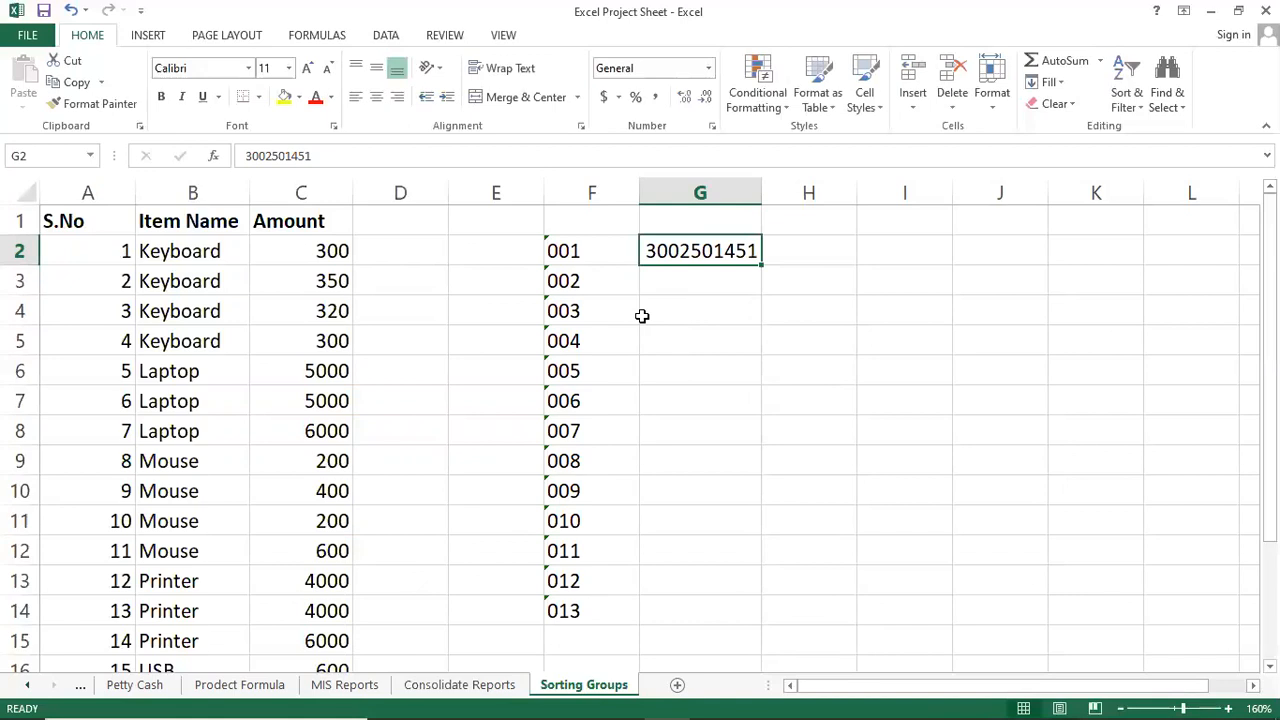
{"action": "key", "text": "F2"}
{"action": "key", "text": "BackSpace"}
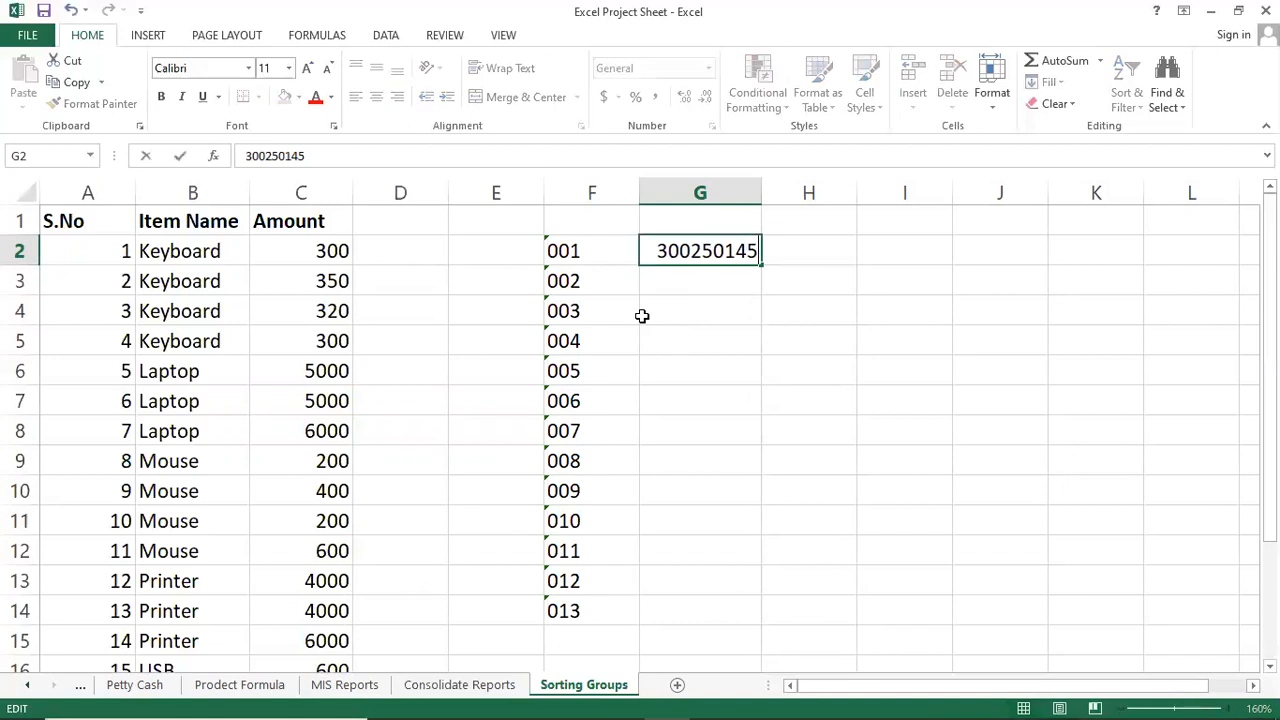
{"action": "key", "text": "BackSpace"}
{"action": "key", "text": "BackSpace"}
{"action": "key", "text": "BackSpace"}
{"action": "key", "text": "BackSpace"}
{"action": "key", "text": "BackSpace"}
{"action": "key", "text": "BackSpace"}
{"action": "key", "text": "BackSpace"}
{"action": "key", "text": "BackSpace"}
{"action": "key", "text": "BackSpace"}
{"action": "key", "text": "Return"}
{"action": "key", "text": "Up"}
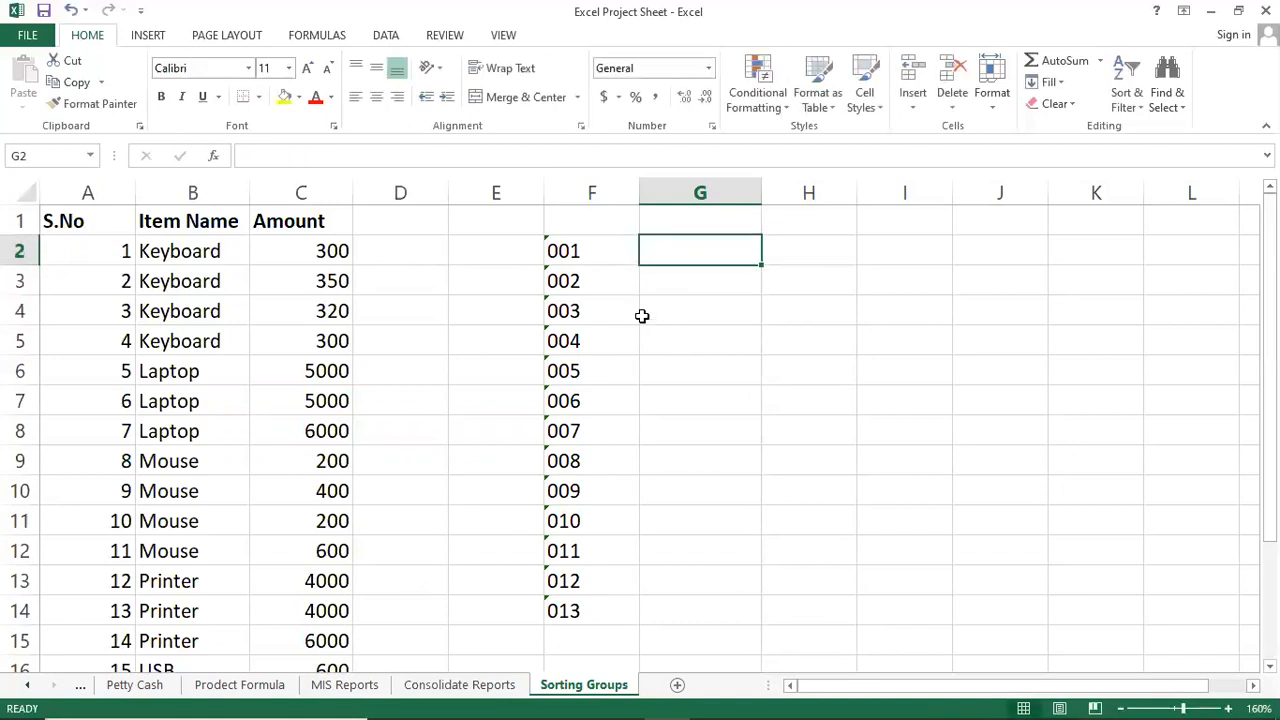
Format G2 as Text and enter the zero-prefixed phone number.
{"action": "key", "text": "ctrl+1"}
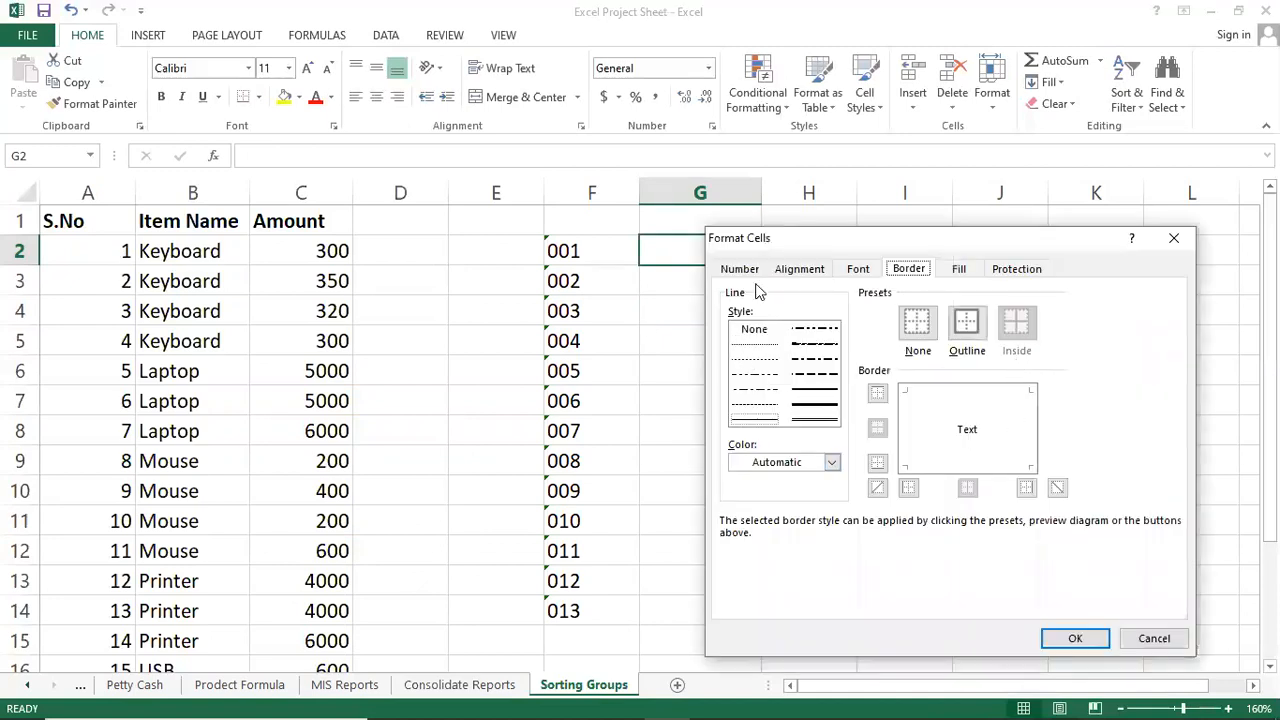
{"action": "left_click", "coordinate": [757, 270]}
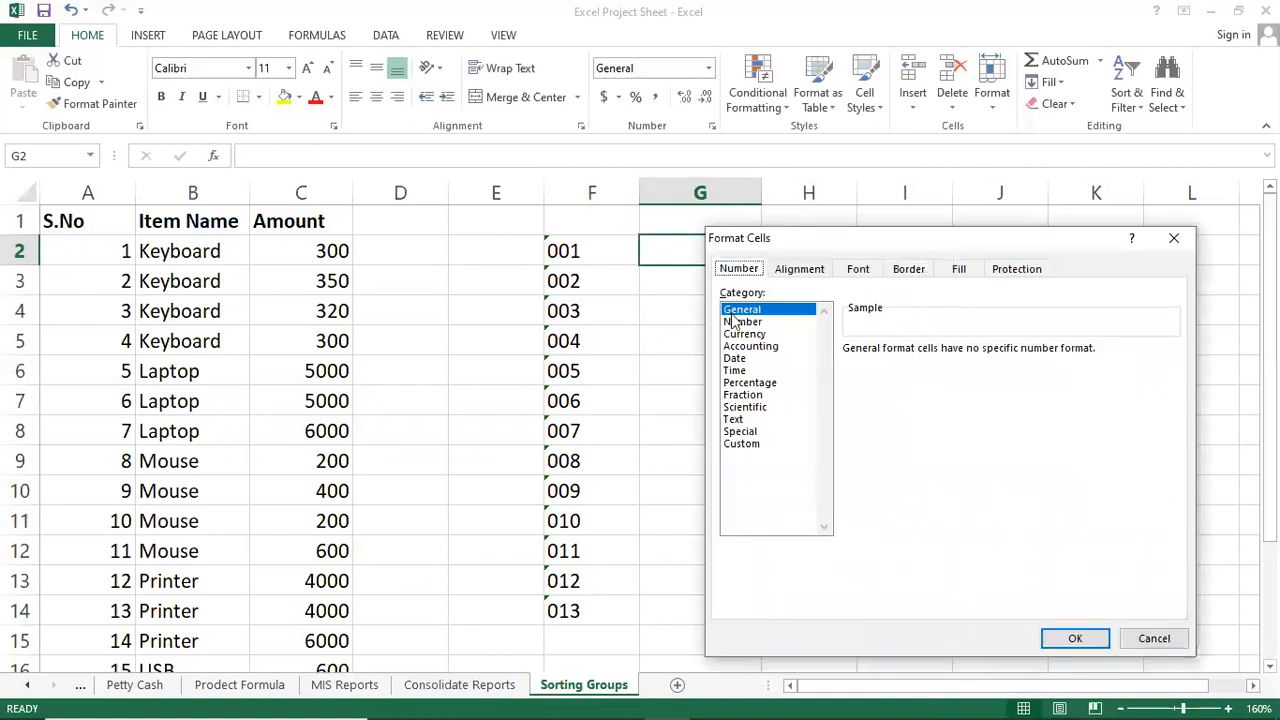
{"action": "left_click", "coordinate": [735, 422]}
{"action": "left_click", "coordinate": [1060, 633]}
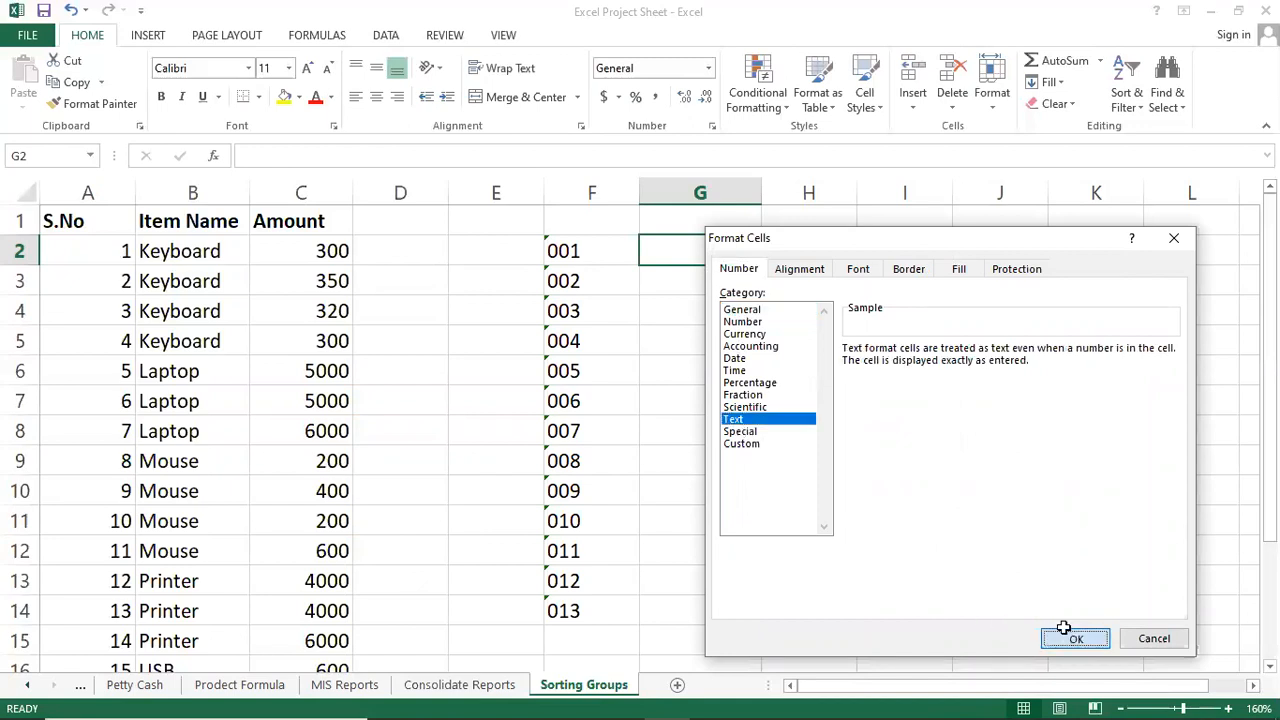
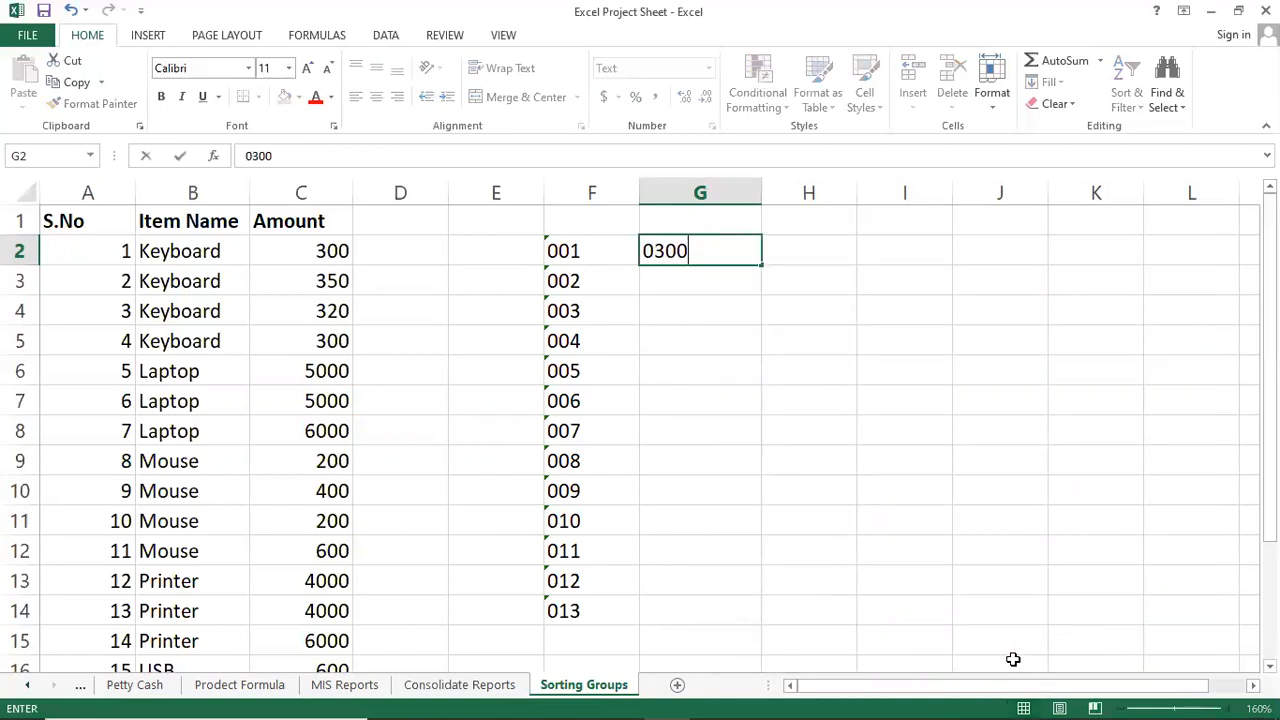
{"action": "key", "text": "Return"}
{"action": "key", "text": "Up"}
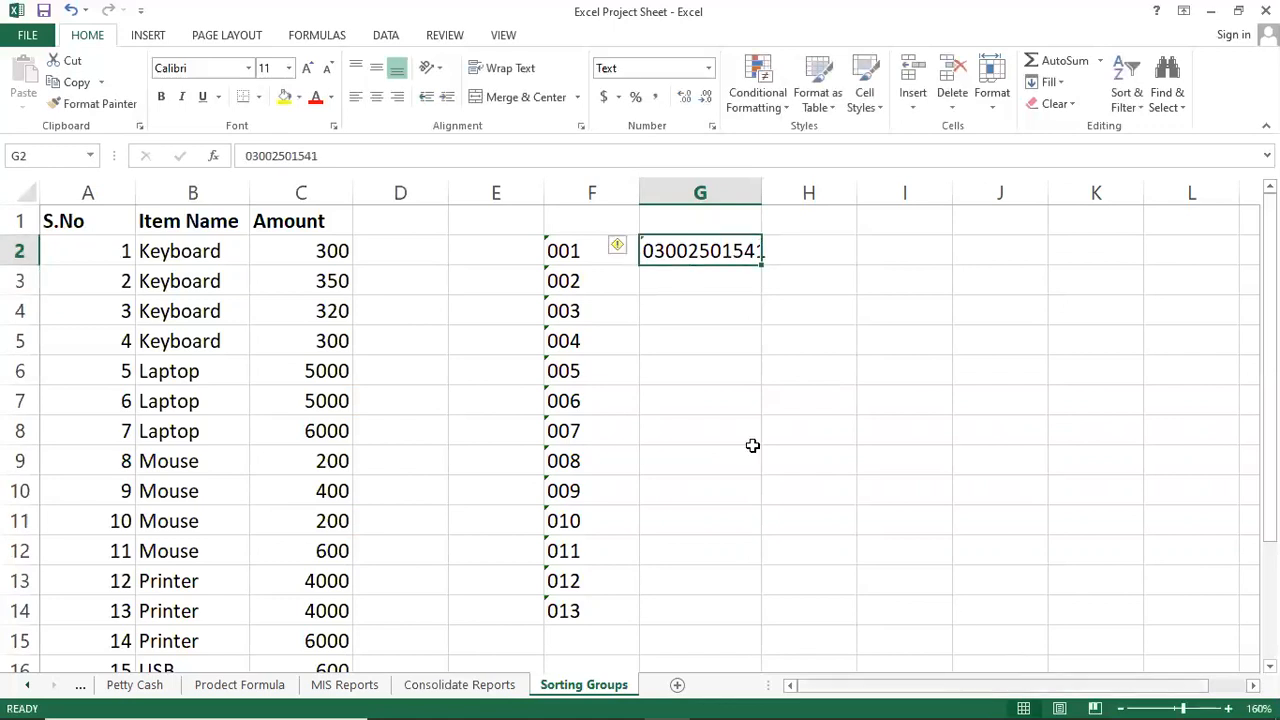
Widen column G and fill G2's phone number down to G14 as a series.
{"action": "left_click_drag", "start_coordinate": [763, 196], "coordinate": [782, 192]}
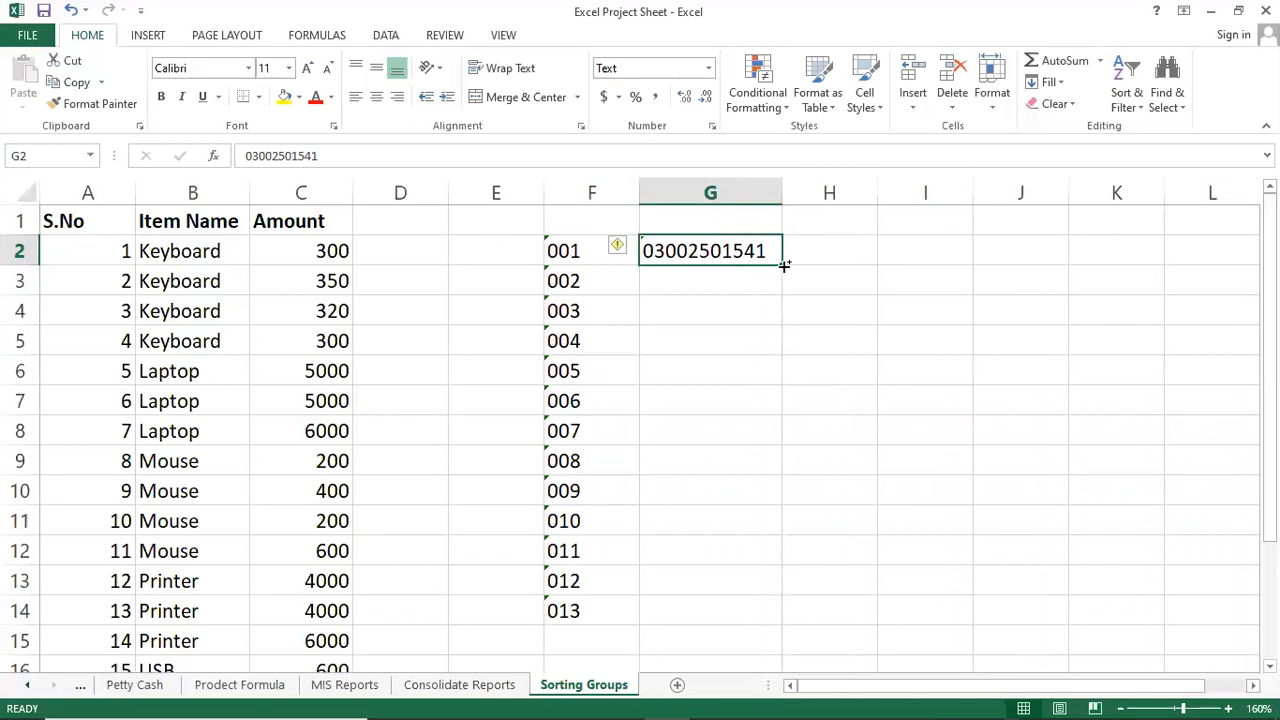
{"action": "left_click_drag", "start_coordinate": [780, 265], "coordinate": [762, 630]}
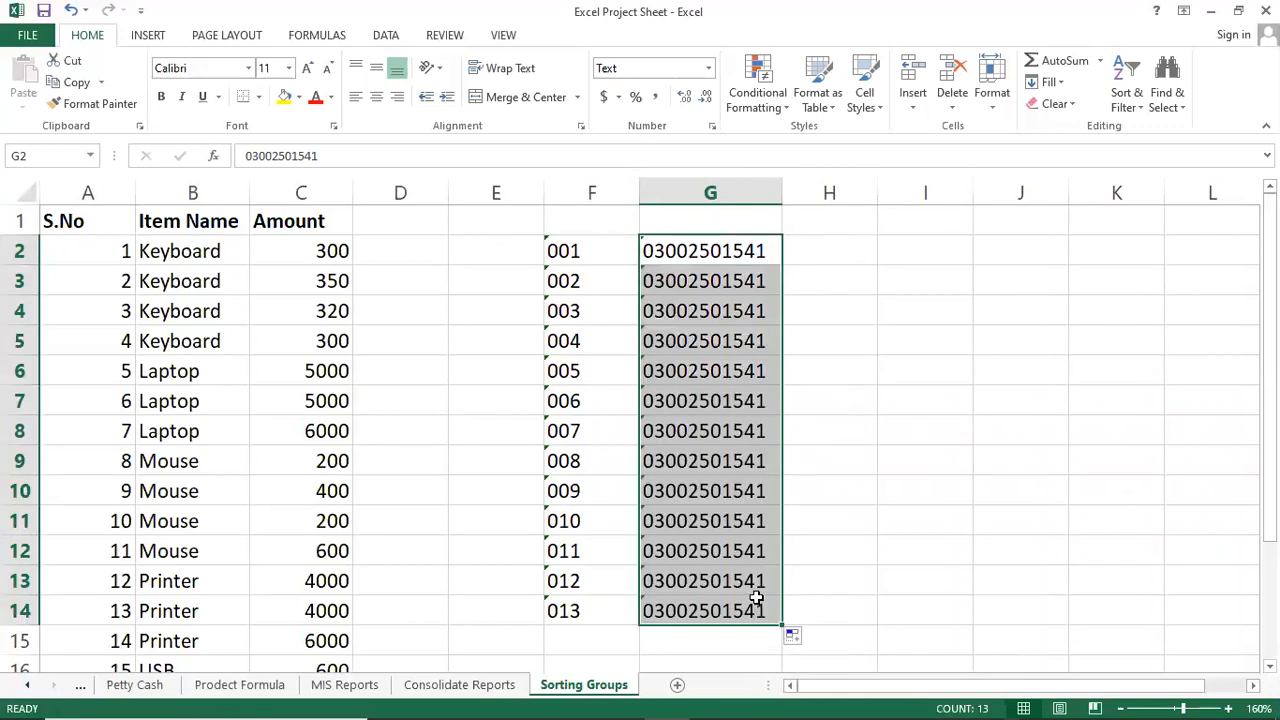
{"action": "left_click", "coordinate": [793, 638]}
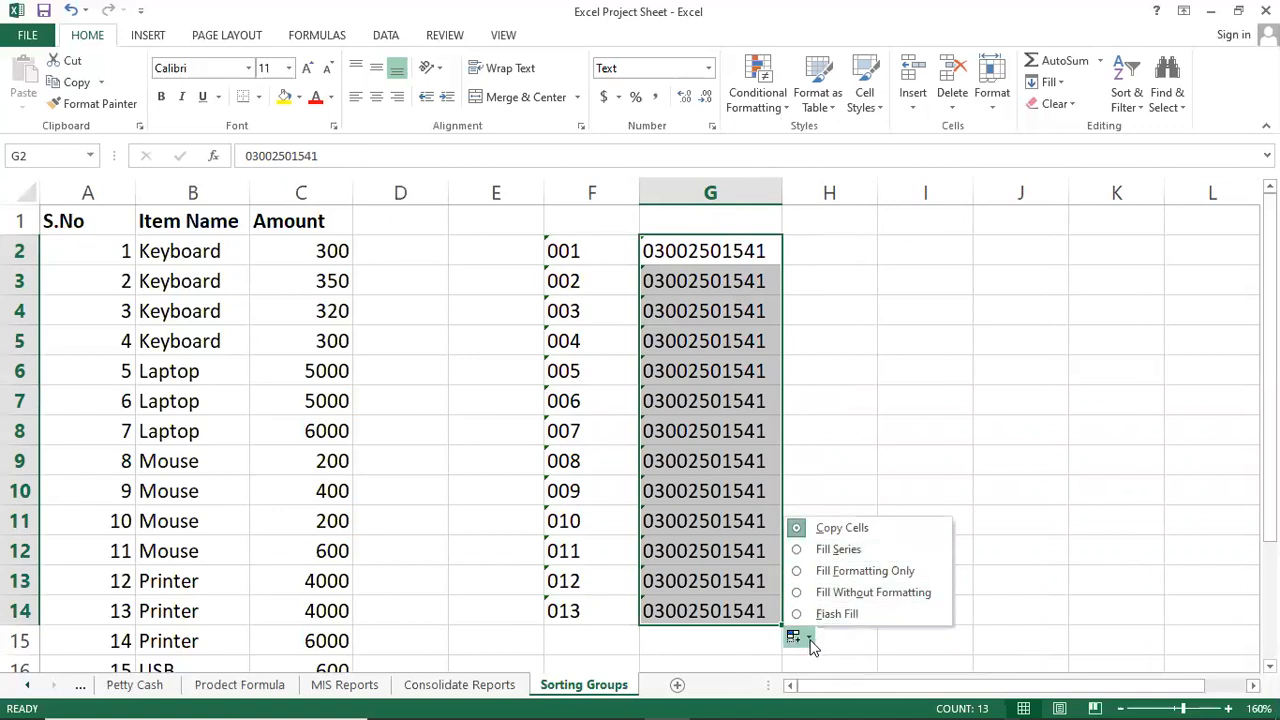
{"action": "left_click", "coordinate": [845, 550]}
{"action": "left_click", "coordinate": [752, 306]}
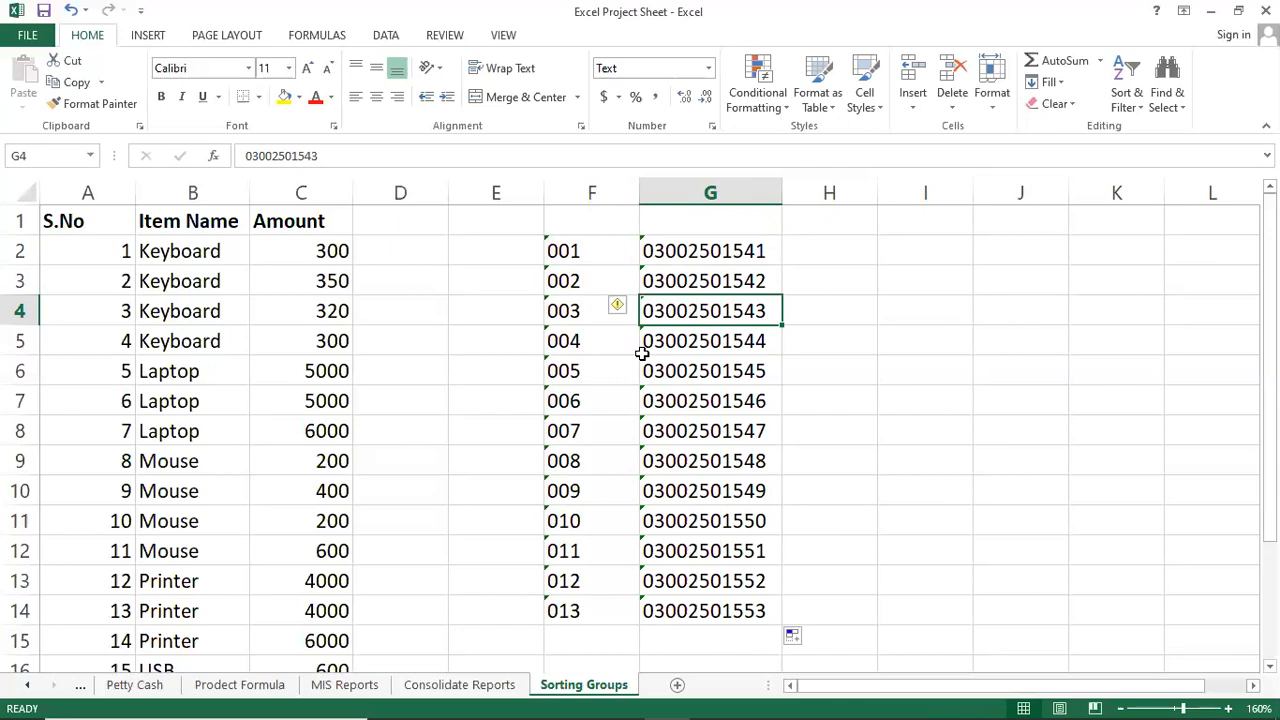
{"action": "left_click", "coordinate": [584, 467]}
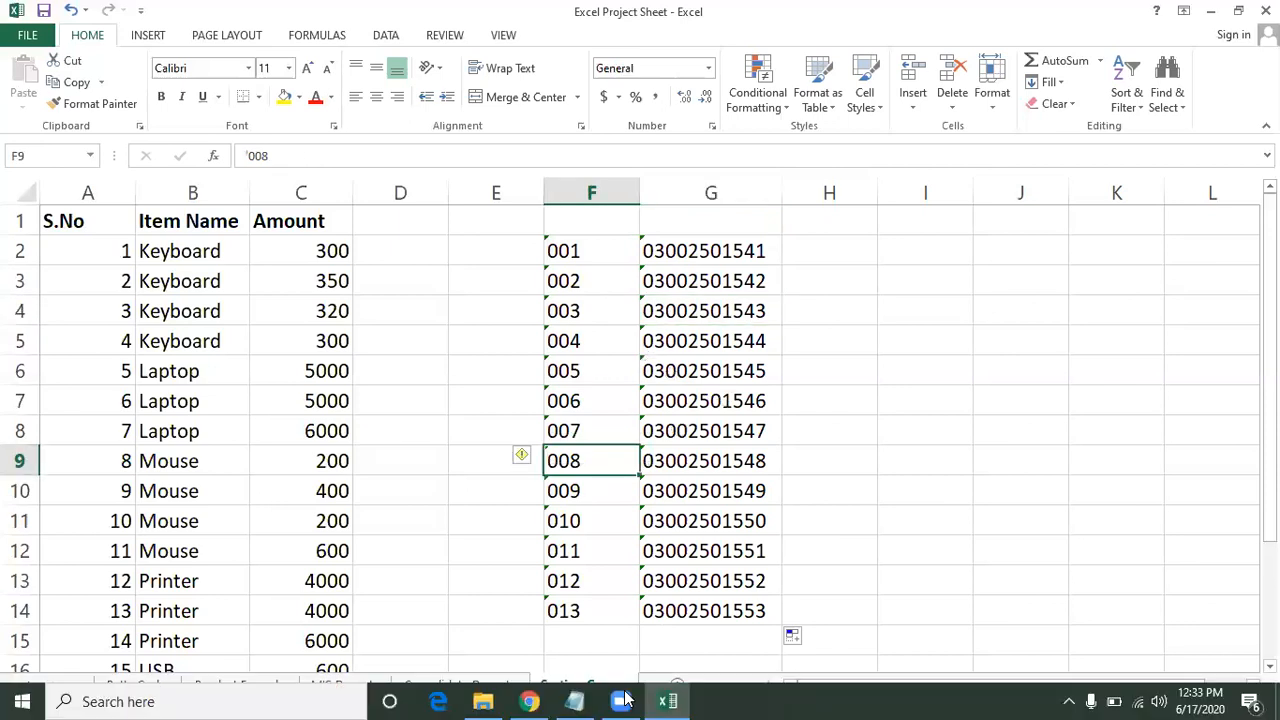
Bring the Notepad topic notes forward and highlight the Print Option line.
{"action": "left_click", "coordinate": [541, 617]}
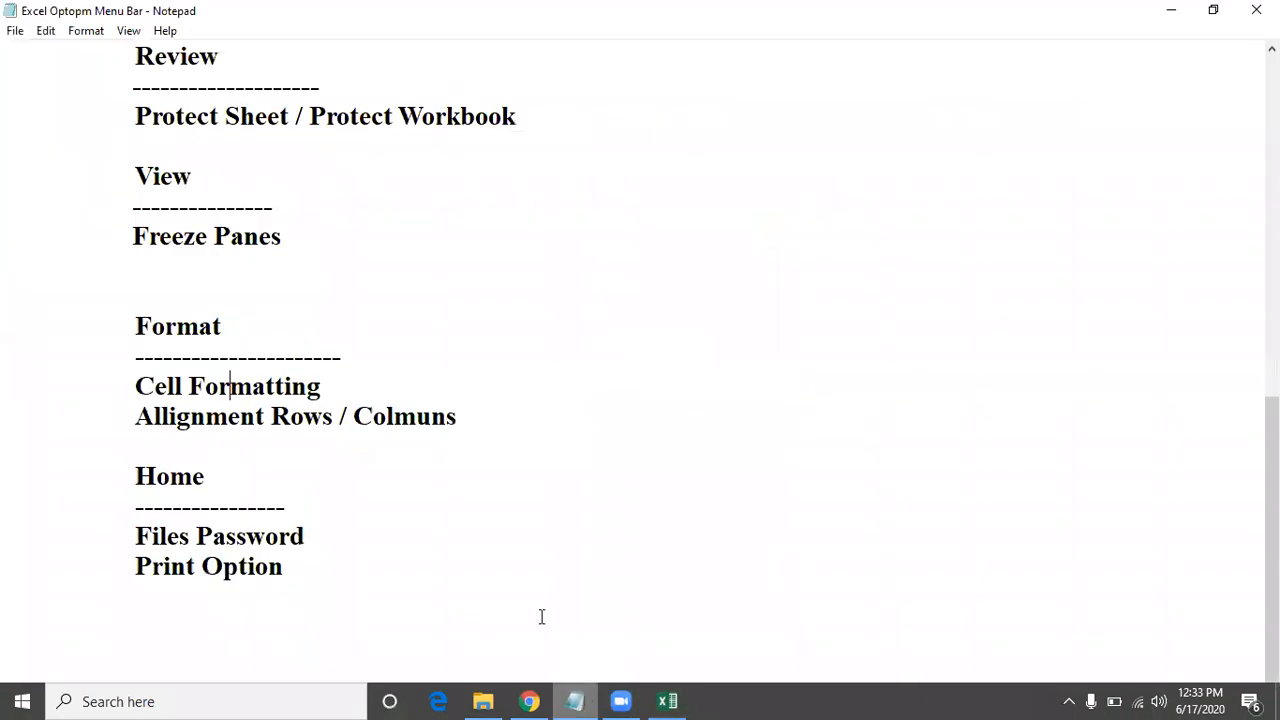
{"action": "left_click", "coordinate": [412, 366]}
{"action": "left_click", "coordinate": [197, 552]}
{"action": "left_click", "coordinate": [218, 547]}
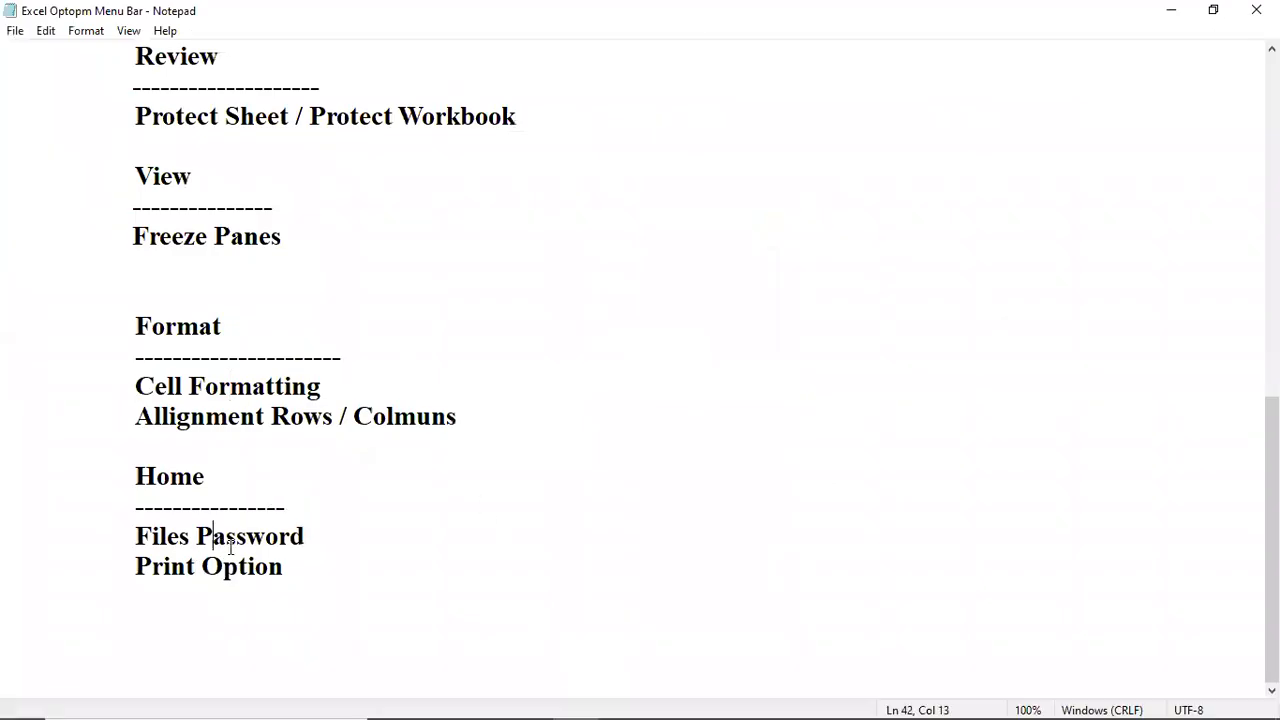
{"action": "left_click_drag", "start_coordinate": [134, 566], "coordinate": [287, 566]}
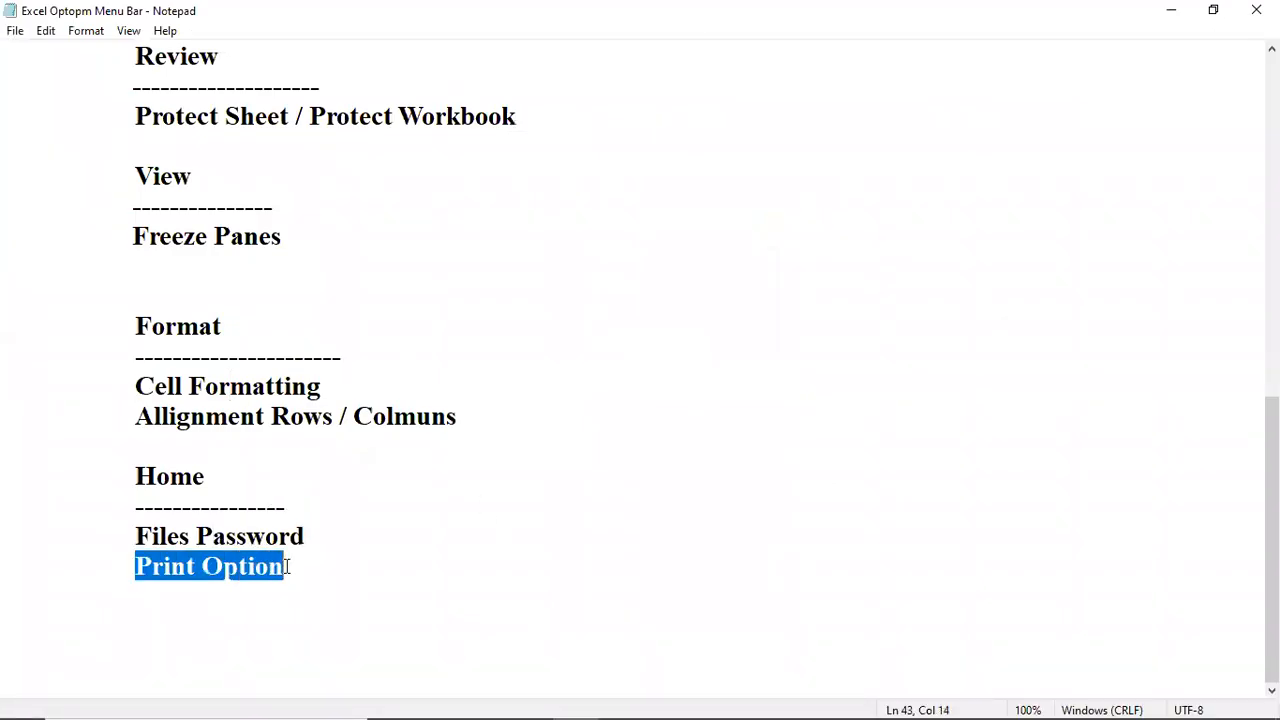
{"action": "scroll", "coordinate": [541, 361], "scroll_direction": "up", "scroll_amount": 3}
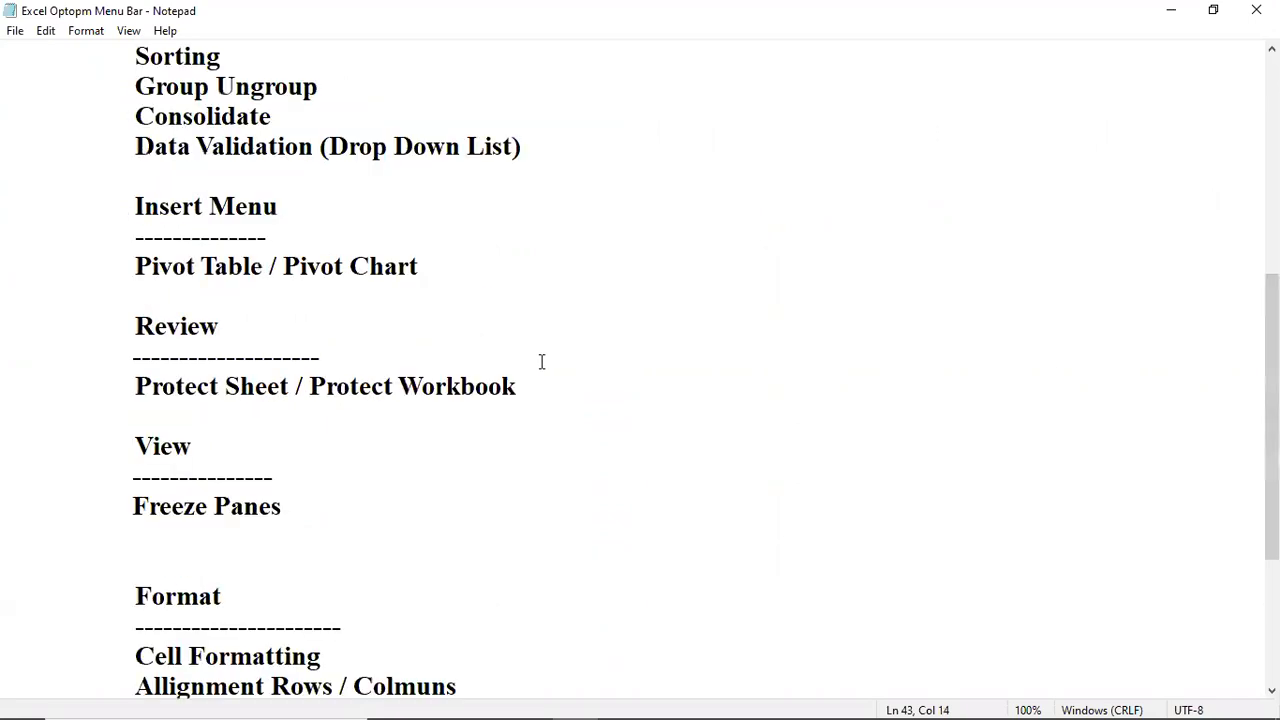
{"action": "scroll", "coordinate": [541, 361], "scroll_direction": "down", "scroll_amount": 3}
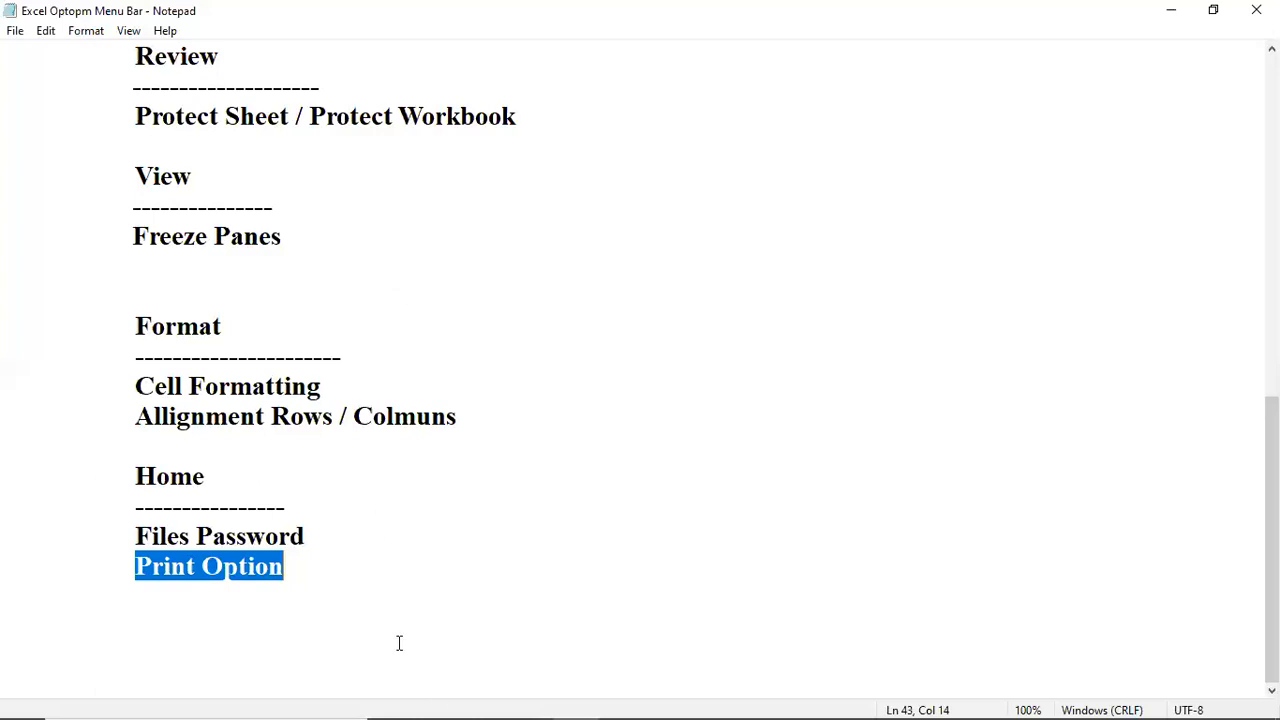
Bring the Excel Project Sheet workbook forward and step back to the Salary Sheet tab.
{"action": "mouse_move", "coordinate": [552, 697]}
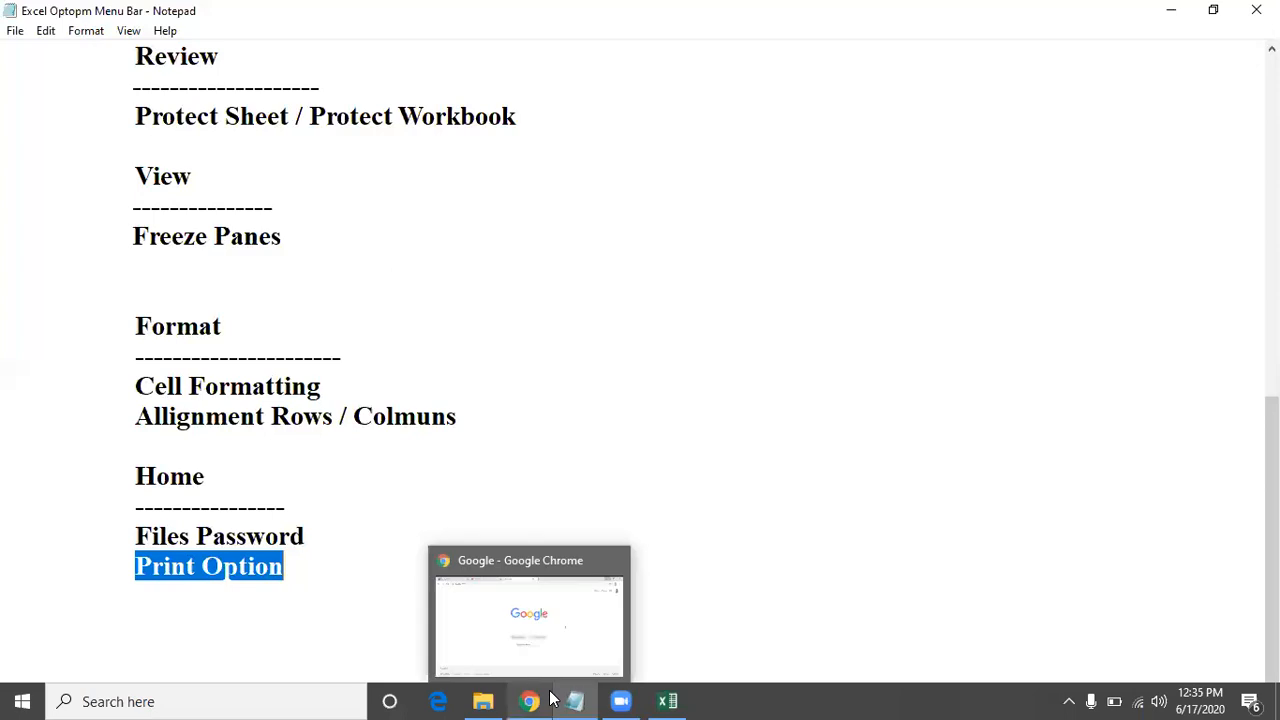
{"action": "left_click", "coordinate": [667, 701]}
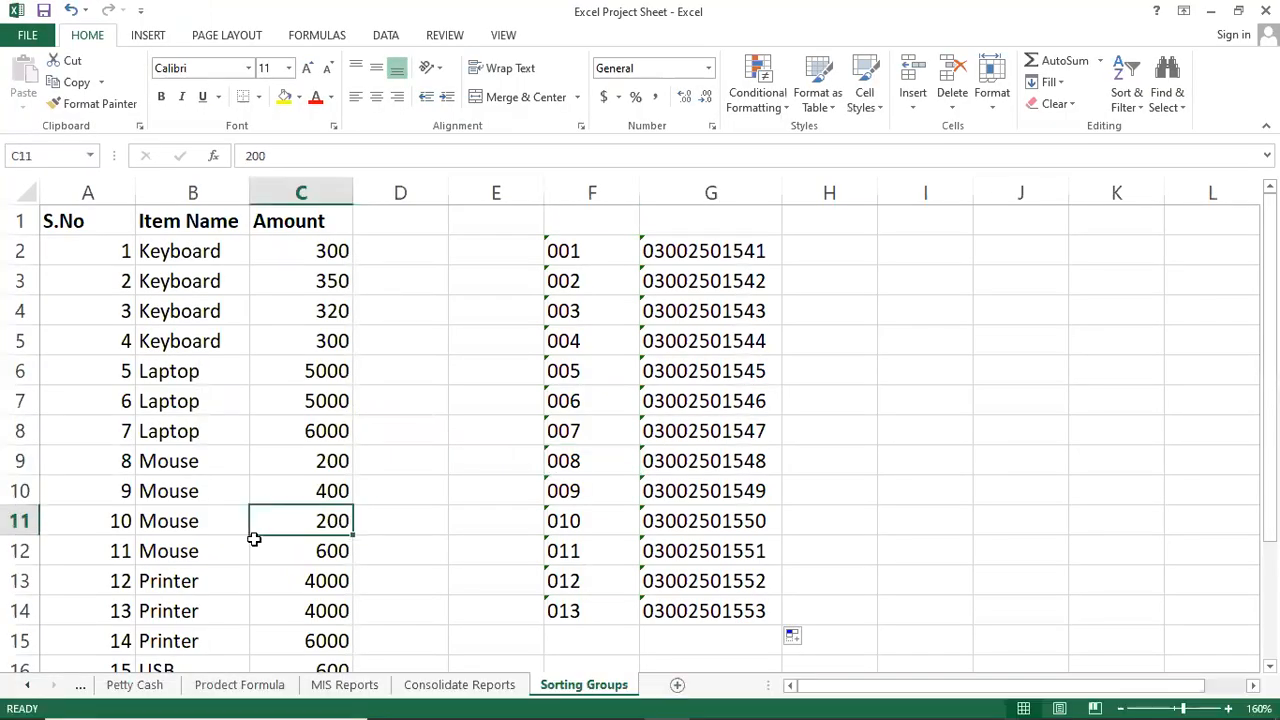
{"action": "key", "text": "ctrl+Page_Up"}
{"action": "key", "text": "ctrl+Page_Up"}
{"action": "key", "text": "ctrl+Page_Up"}
{"action": "key", "text": "ctrl+Page_Up"}
{"action": "key", "text": "ctrl+Page_Up"}
{"action": "key", "text": "ctrl+Page_Up"}
{"action": "key", "text": "ctrl+Page_Up"}
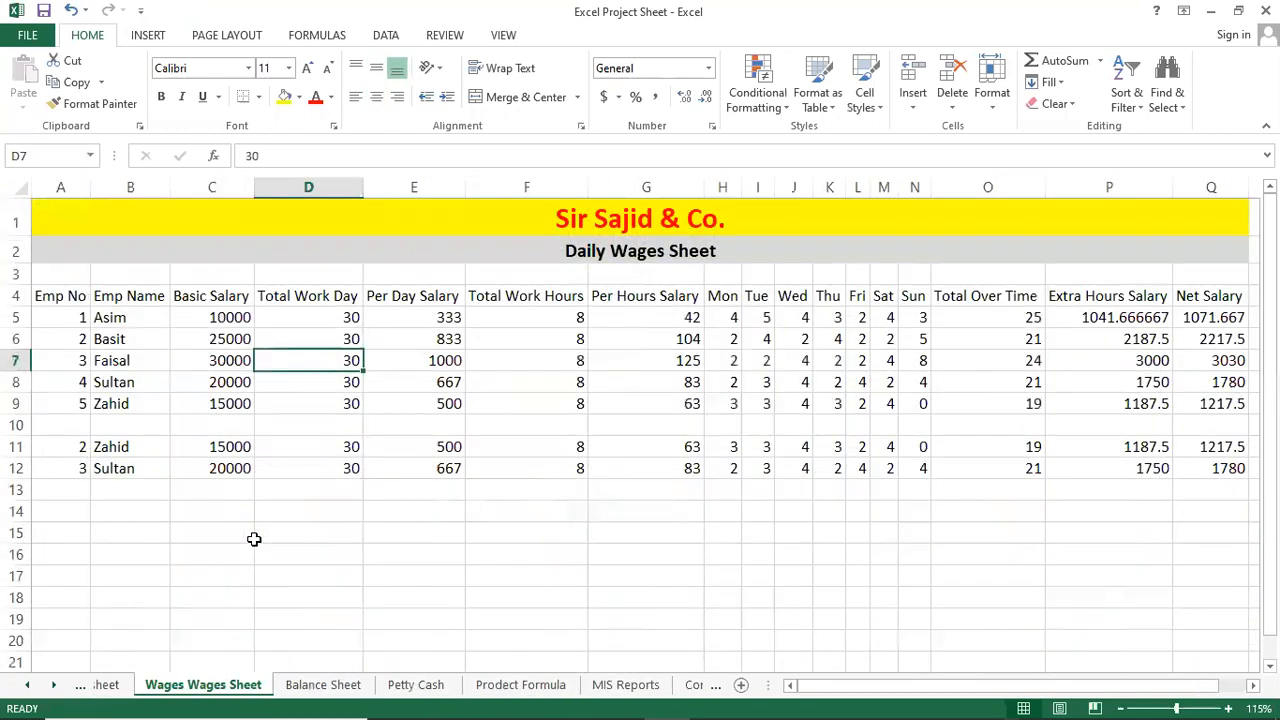
{"action": "key", "text": "ctrl+Page_Up"}
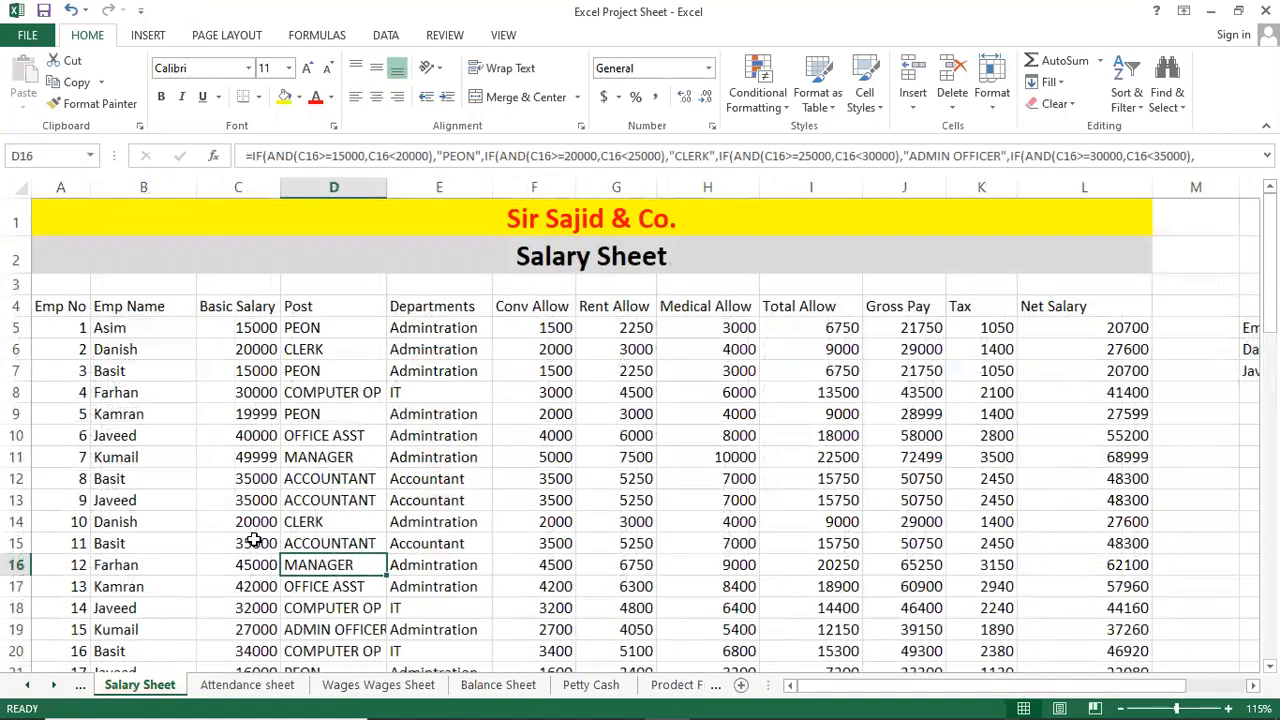
Scroll through the Salary Sheet table and return to the top.
{"action": "scroll", "coordinate": [213, 487], "scroll_direction": "down", "scroll_amount": 3}
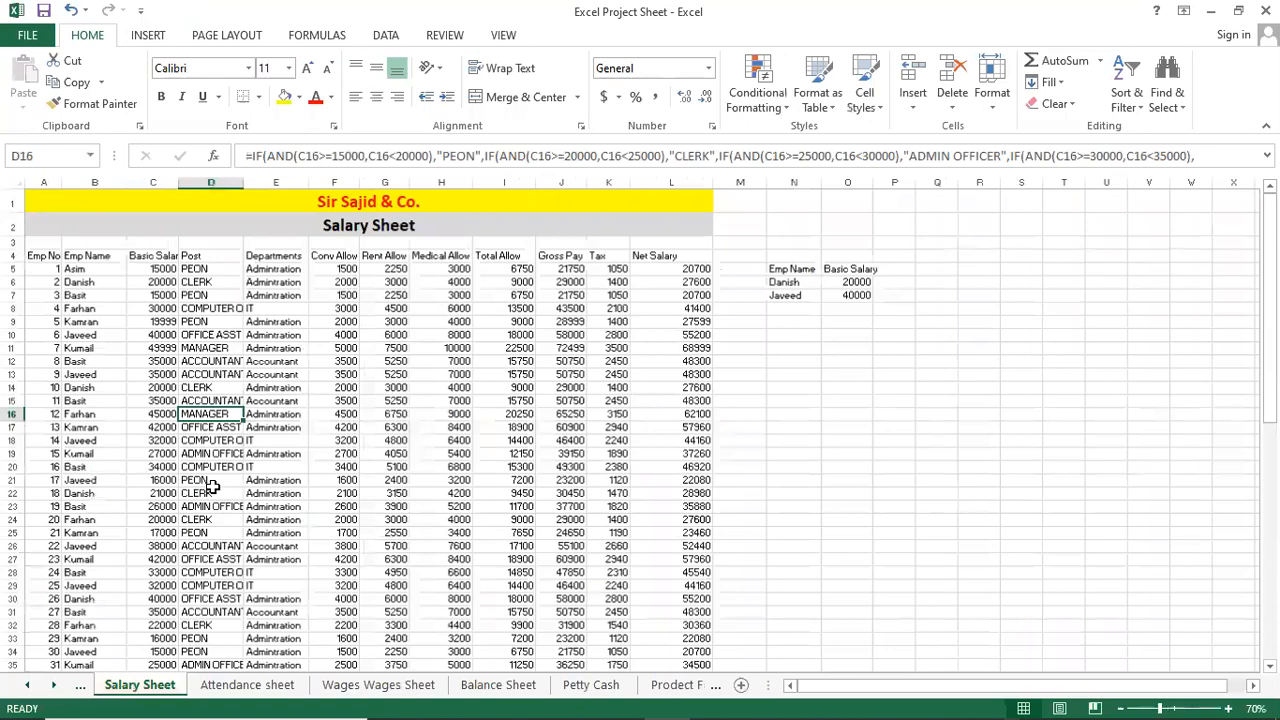
{"action": "scroll", "coordinate": [213, 487], "scroll_direction": "down", "scroll_amount": 7}
{"action": "scroll", "coordinate": [213, 487], "scroll_direction": "up", "scroll_amount": 5}
{"action": "scroll", "coordinate": [213, 487], "scroll_direction": "down", "scroll_amount": 4}
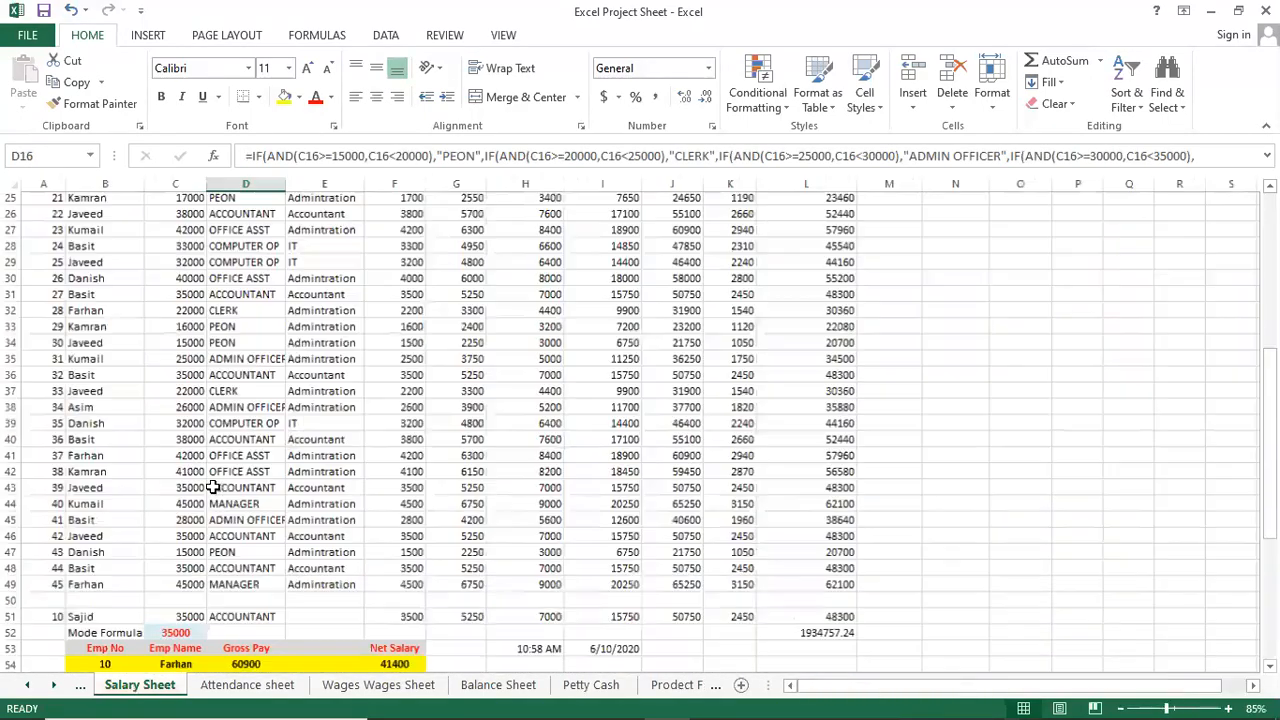
{"action": "scroll", "coordinate": [213, 487], "scroll_direction": "down", "scroll_amount": 1}
{"action": "scroll", "coordinate": [213, 487], "scroll_direction": "up", "scroll_amount": 7}
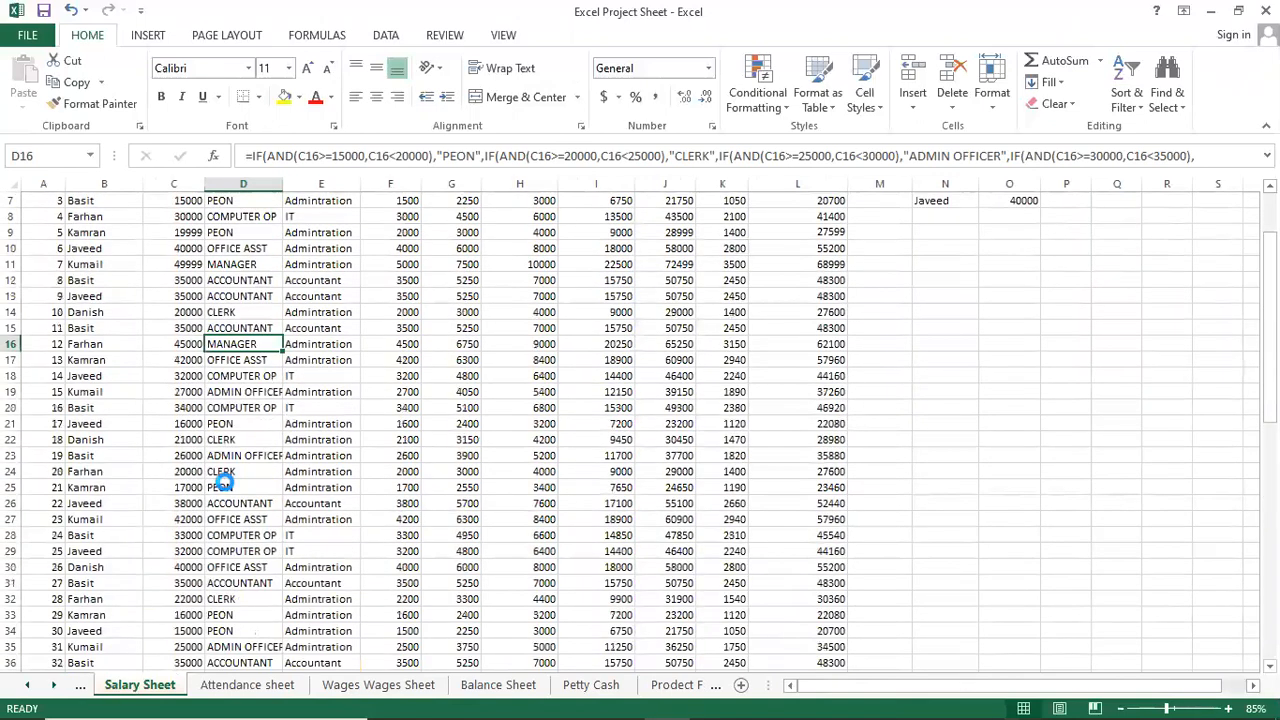
{"action": "scroll", "coordinate": [224, 481], "scroll_direction": "up", "scroll_amount": 3}
{"action": "scroll", "coordinate": [224, 481], "scroll_direction": "up", "scroll_amount": 4}
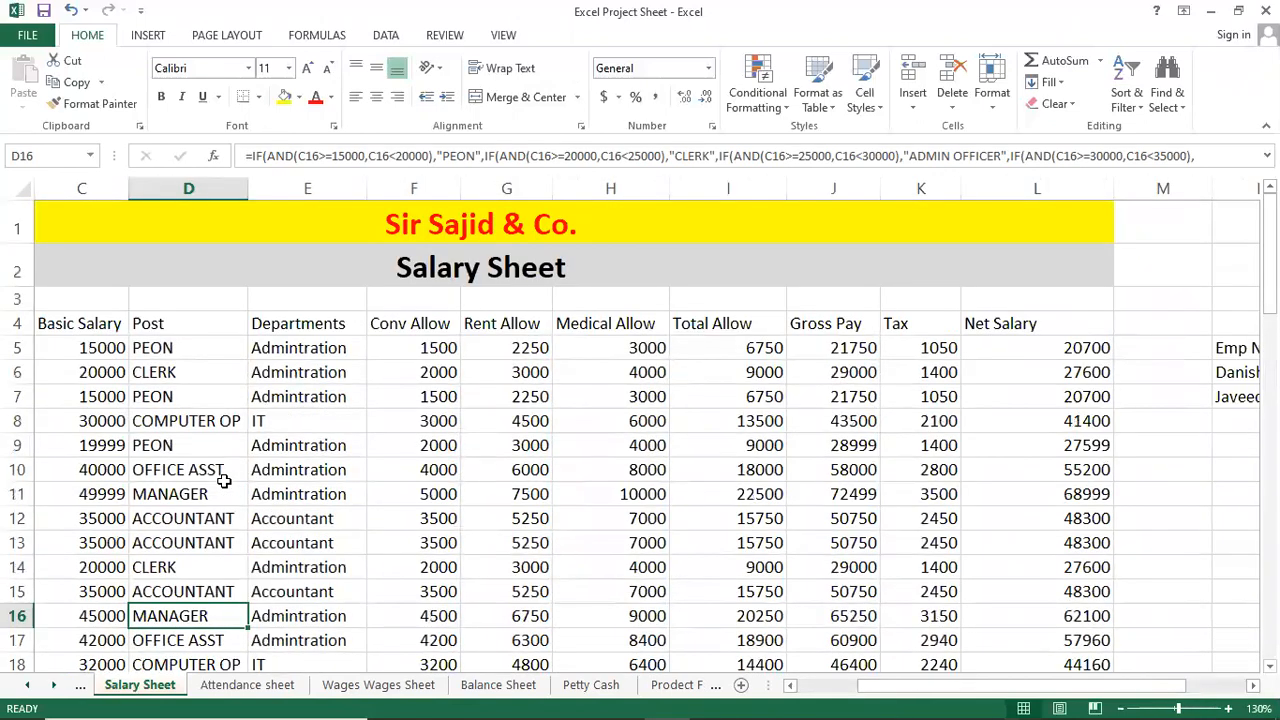
{"action": "scroll", "coordinate": [224, 481], "scroll_direction": "down", "scroll_amount": 2}
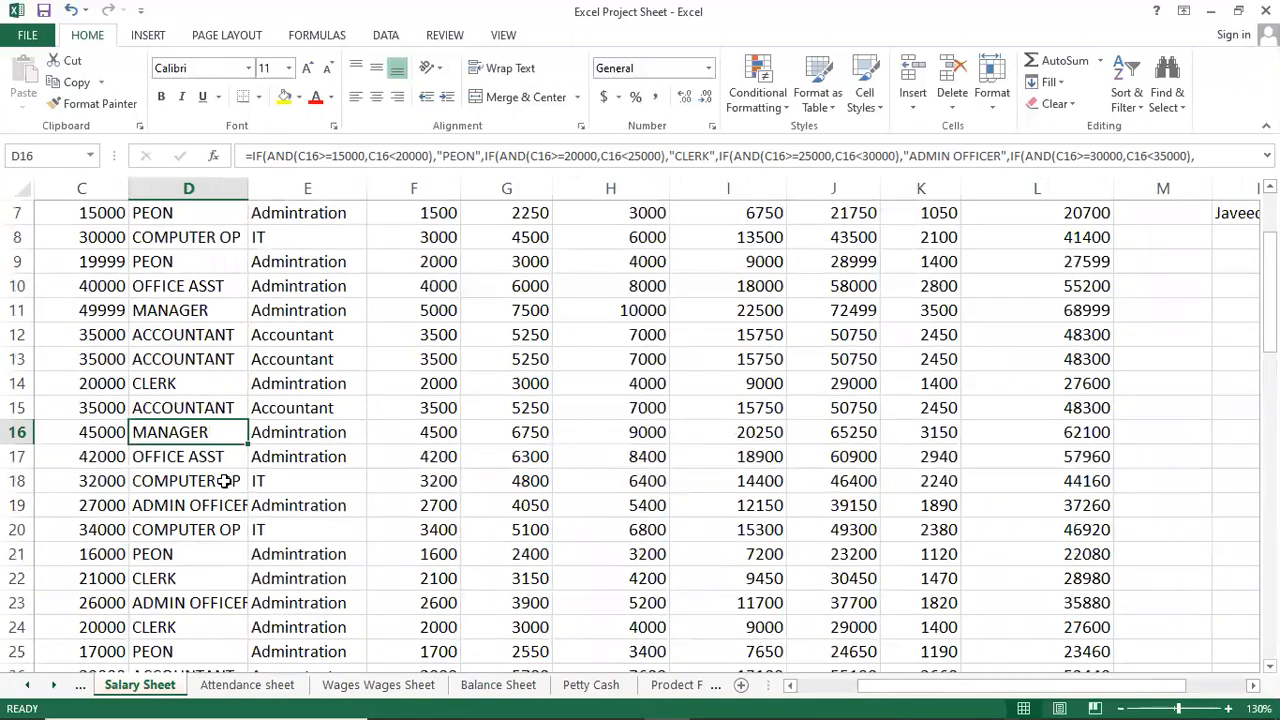
{"action": "scroll", "coordinate": [224, 481], "scroll_direction": "down", "scroll_amount": 11}
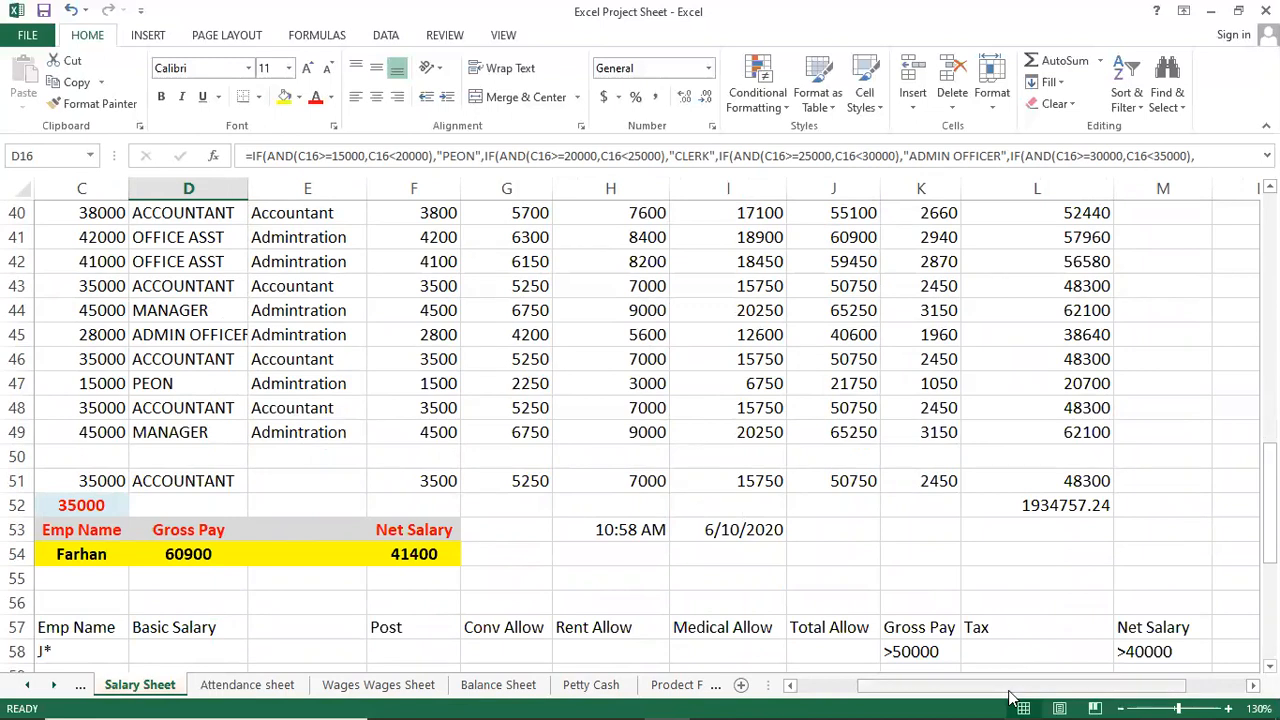
{"action": "left_click_drag", "start_coordinate": [1000, 690], "coordinate": [845, 686]}
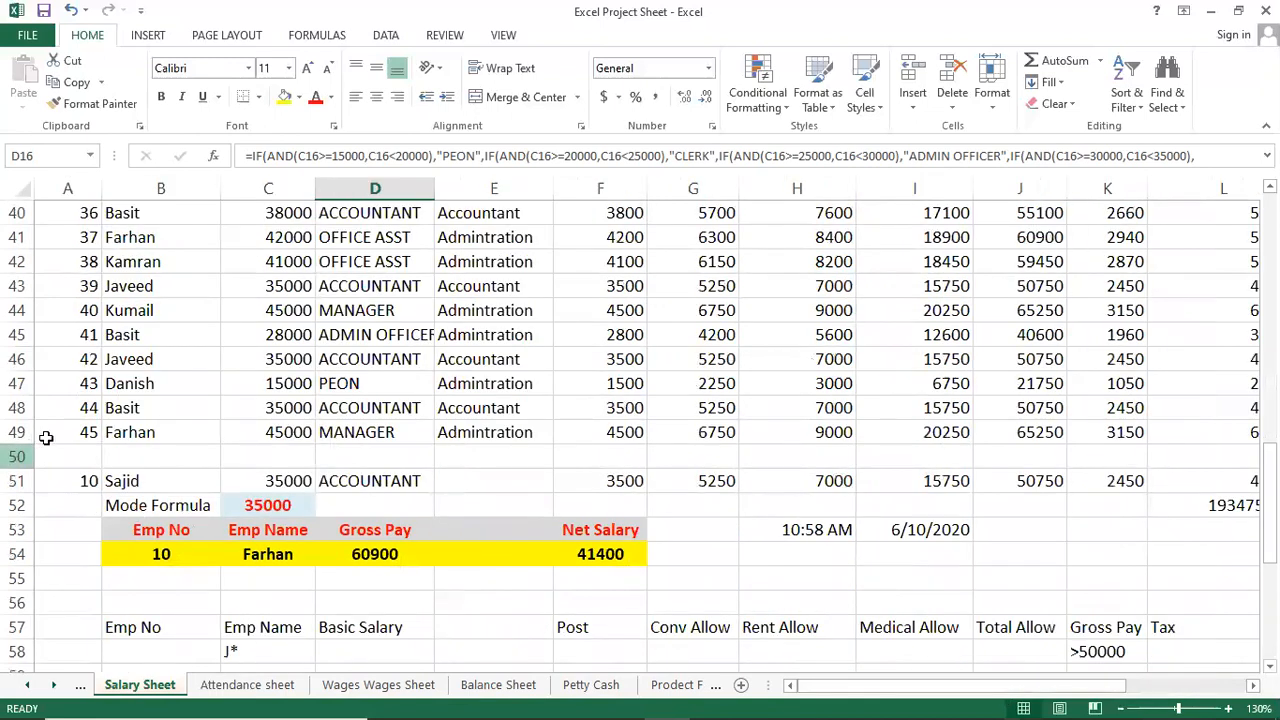
{"action": "scroll", "coordinate": [71, 434], "scroll_direction": "up", "scroll_amount": 12}
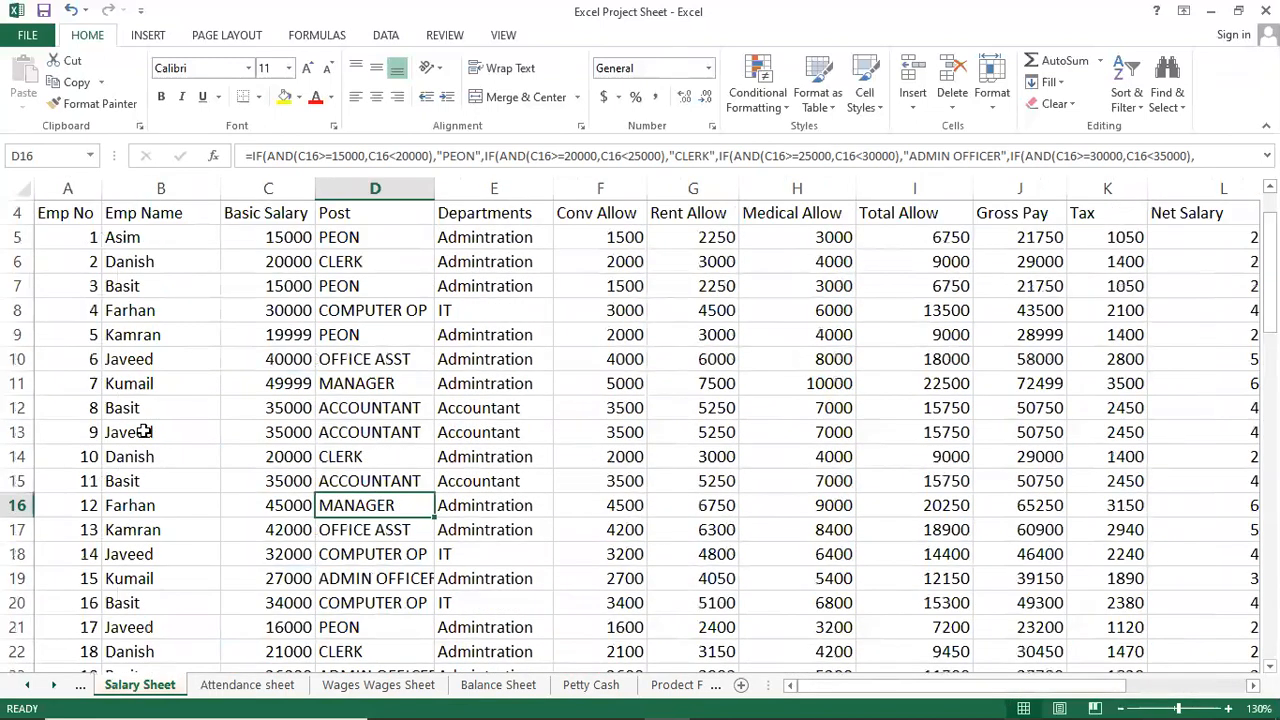
{"action": "scroll", "coordinate": [145, 431], "scroll_direction": "up", "scroll_amount": 1}
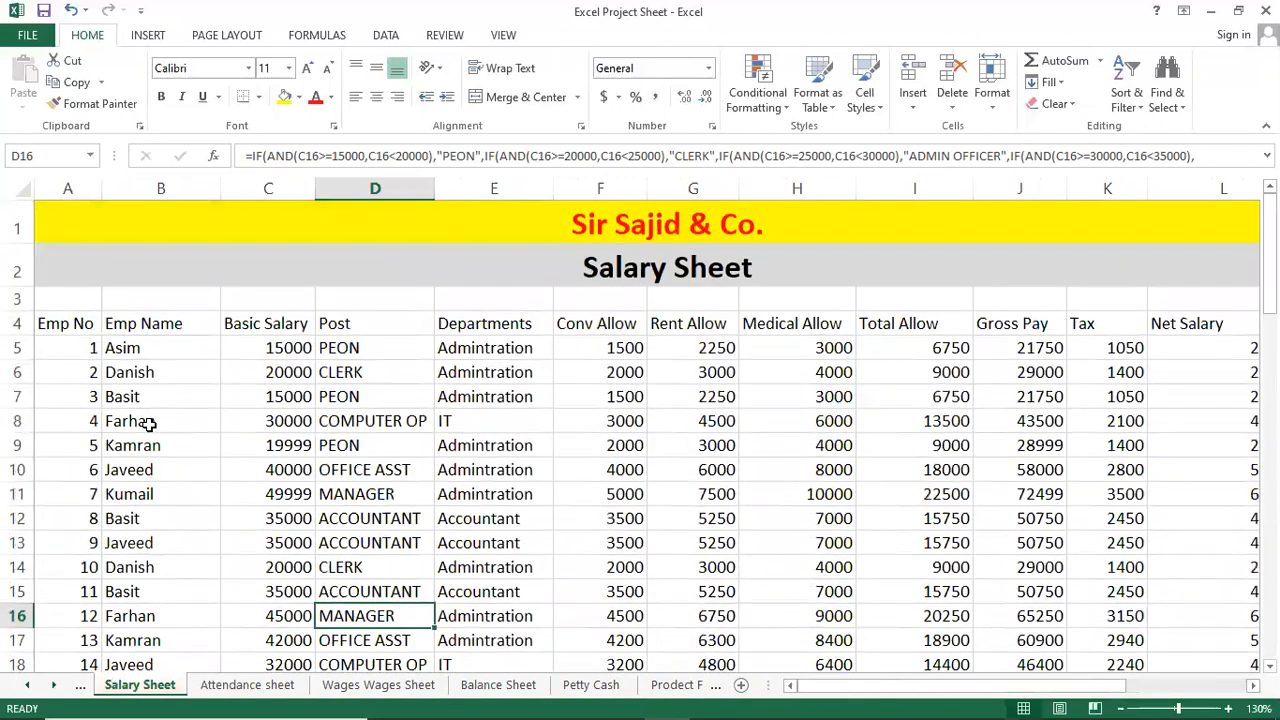
Select cells in the table, ending on F8 to show its 10% Conv Allow formula.
{"action": "left_click", "coordinate": [372, 368]}
{"action": "left_click", "coordinate": [466, 396]}
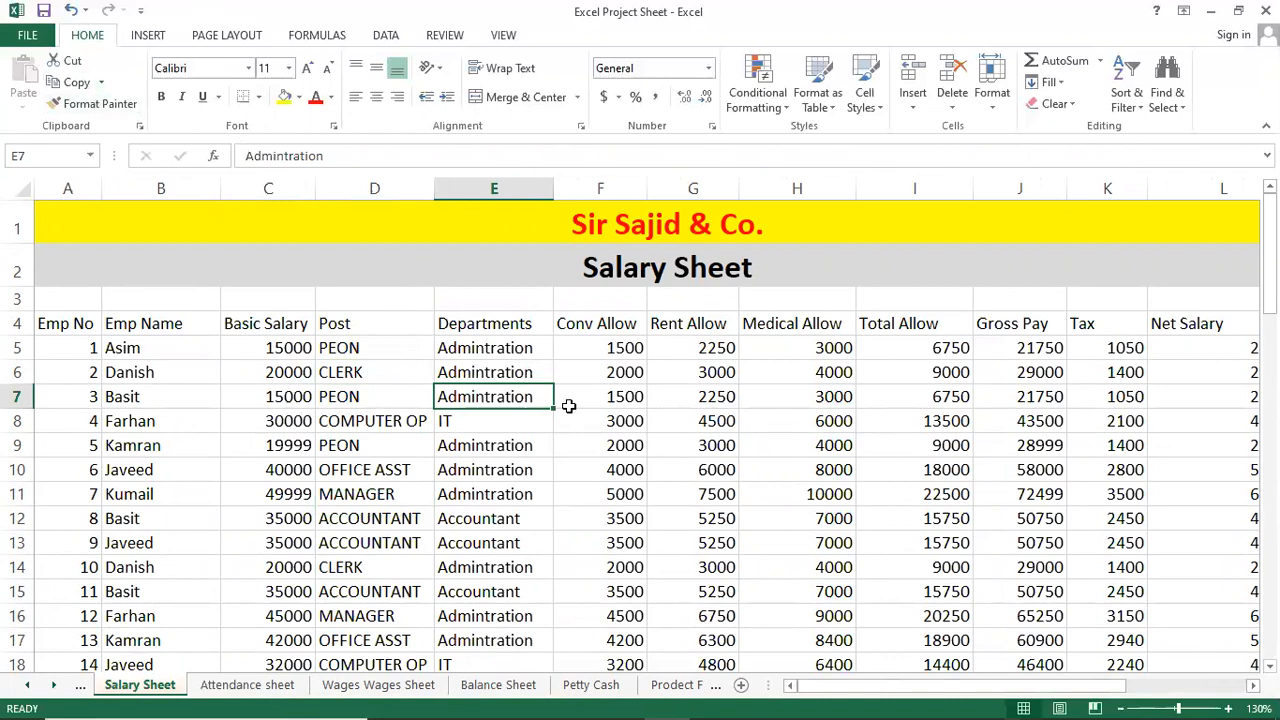
{"action": "left_click", "coordinate": [617, 419]}
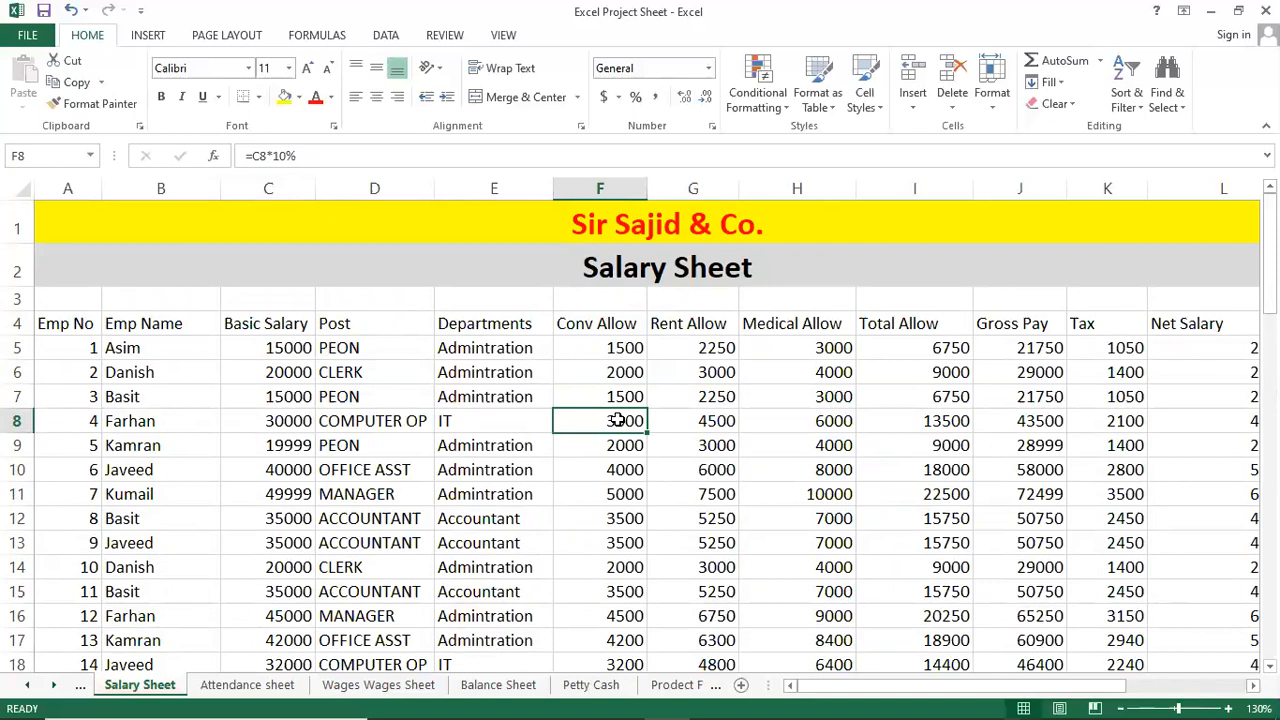
Open print preview (5 pages, Portrait, Letter, 100%) and bring up the Page Setup dialog.
{"action": "key", "text": "ctrl+p"}
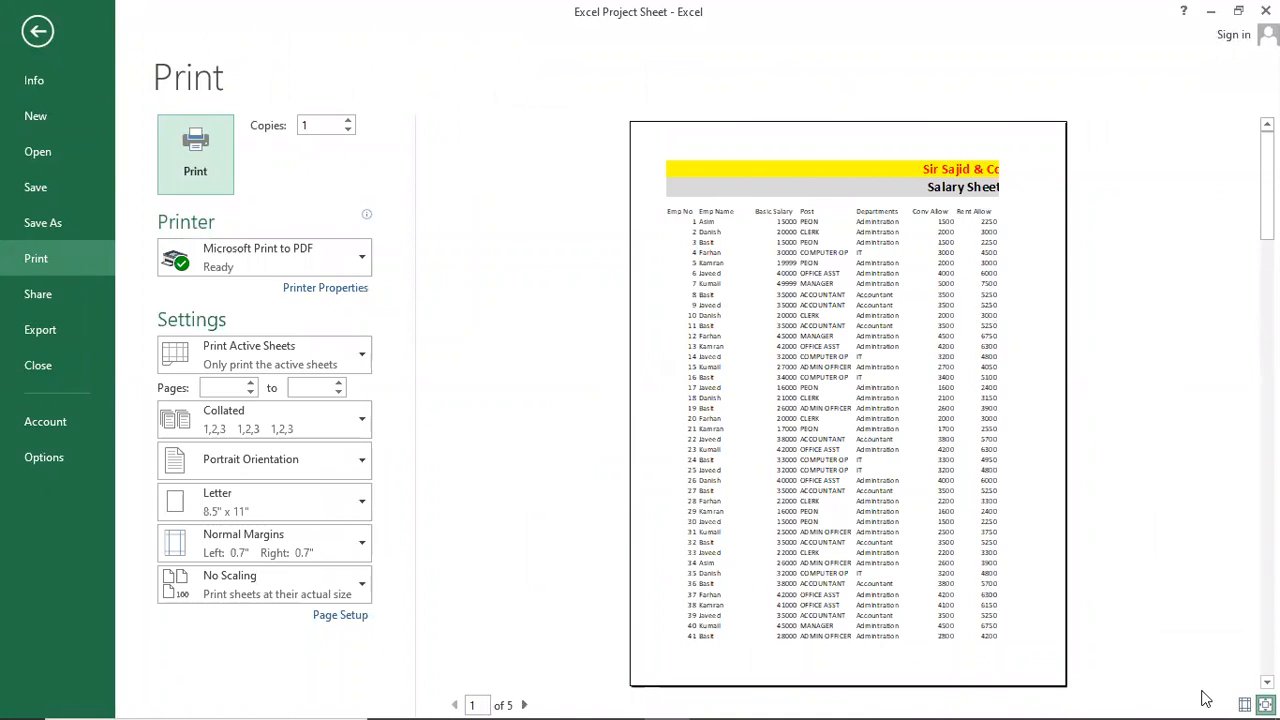
{"action": "mouse_move", "coordinate": [1188, 697]}
{"action": "left_click", "coordinate": [922, 467]}
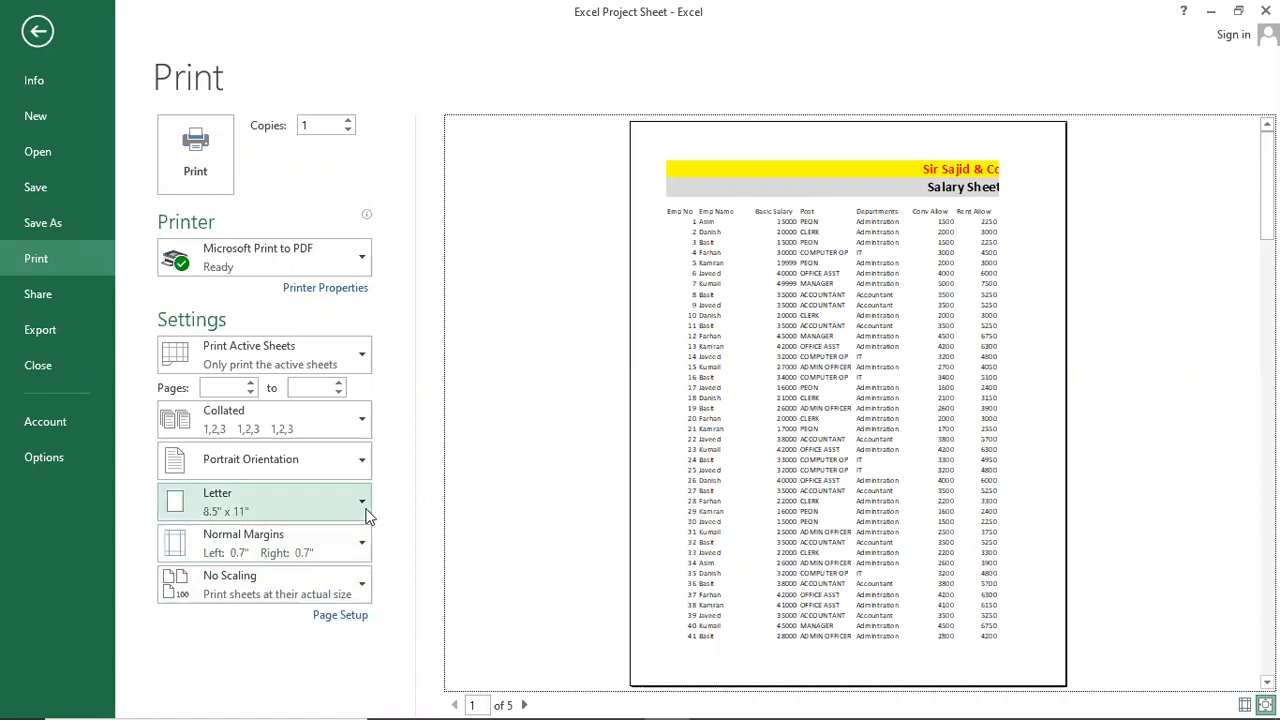
{"action": "left_click", "coordinate": [350, 617]}
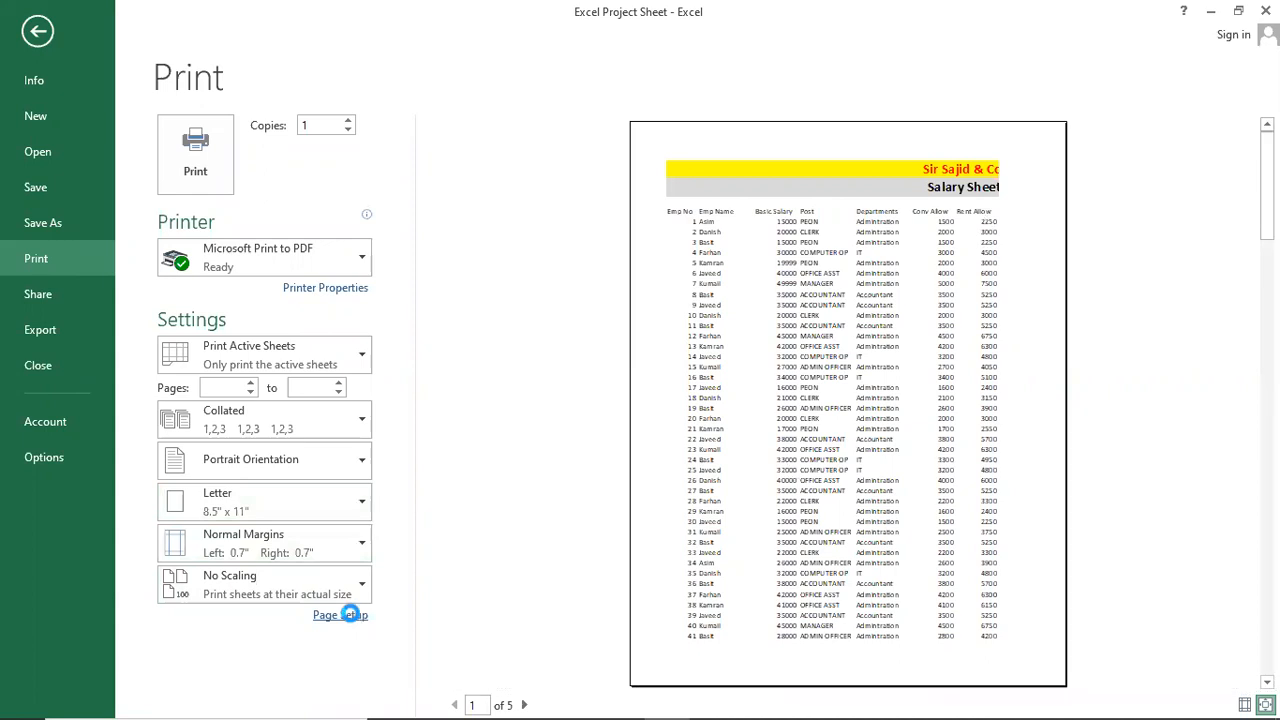
{"action": "left_click_drag", "start_coordinate": [915, 248], "coordinate": [317, 206]}
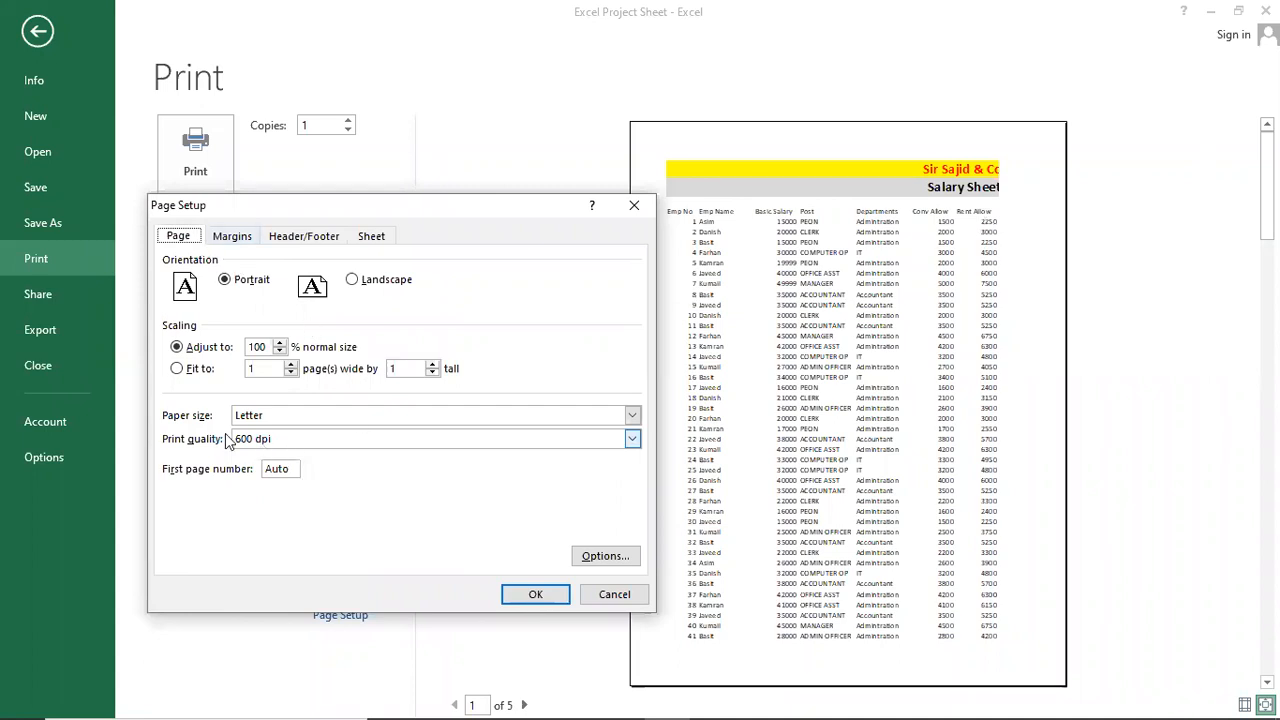
Set the paper size to A4 with Landscape orientation and apply it.
{"action": "left_click", "coordinate": [632, 415]}
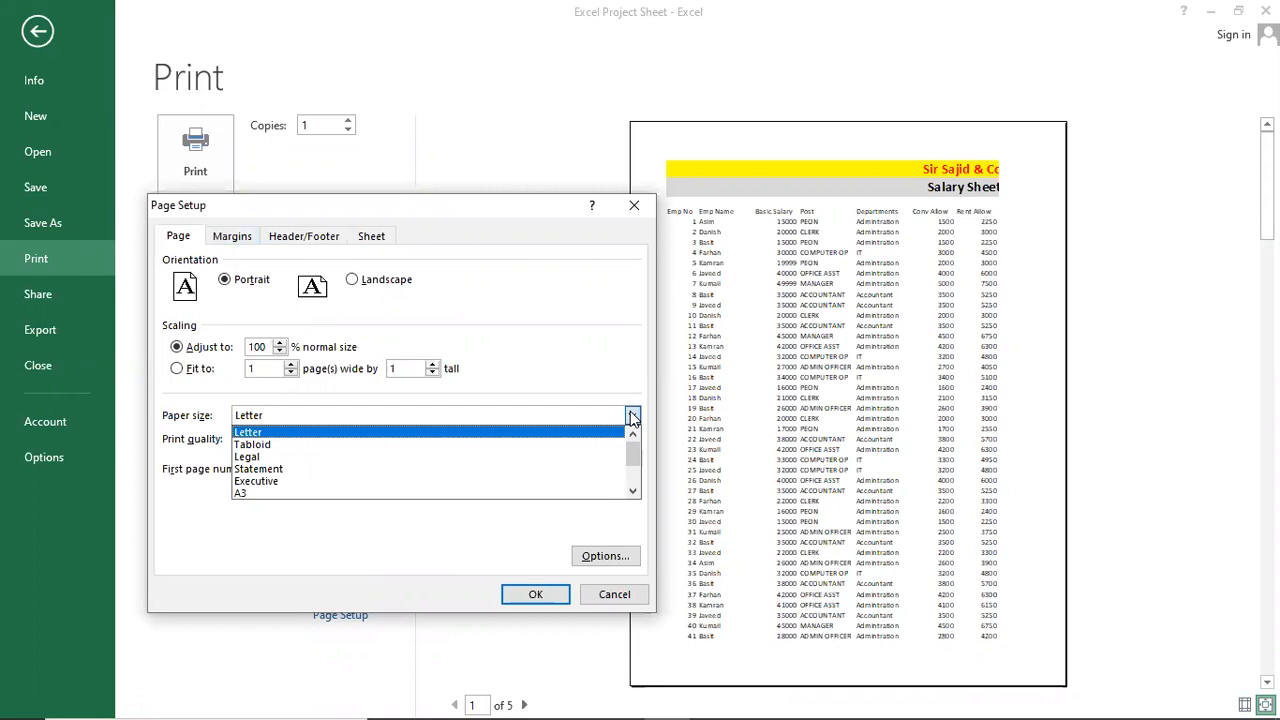
{"action": "left_click_drag", "start_coordinate": [632, 452], "coordinate": [632, 475]}
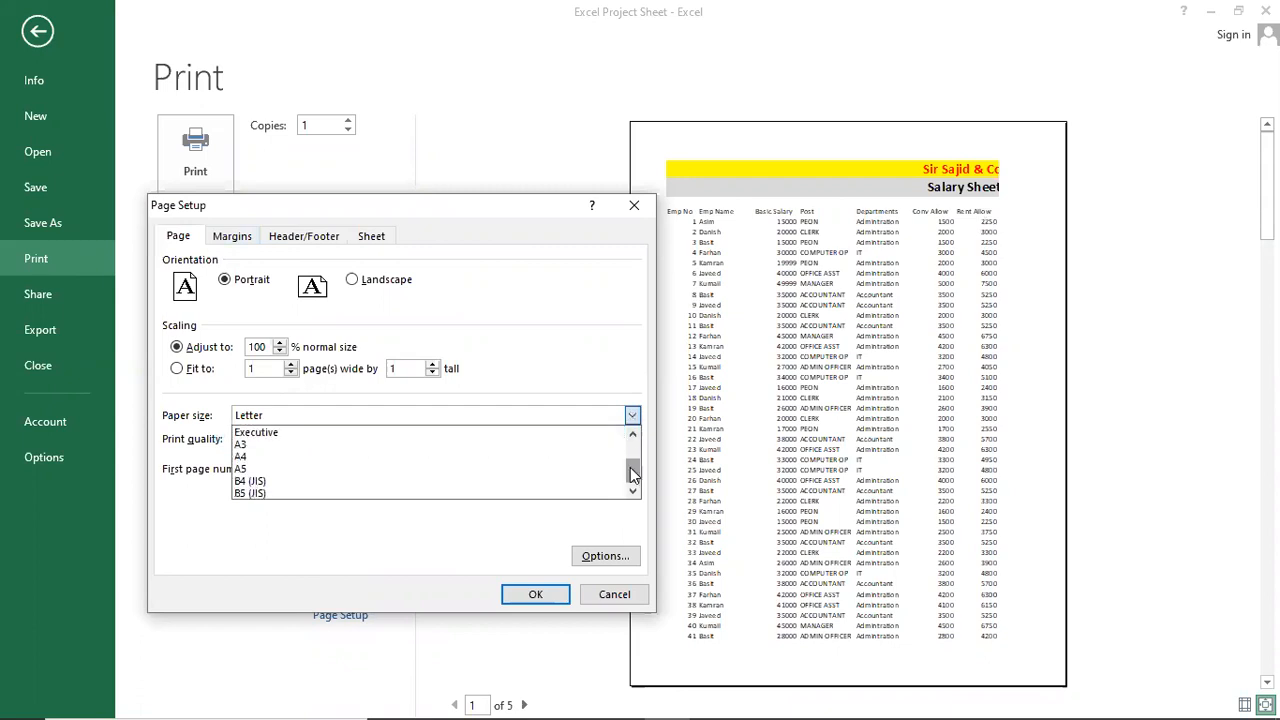
{"action": "left_click", "coordinate": [383, 459]}
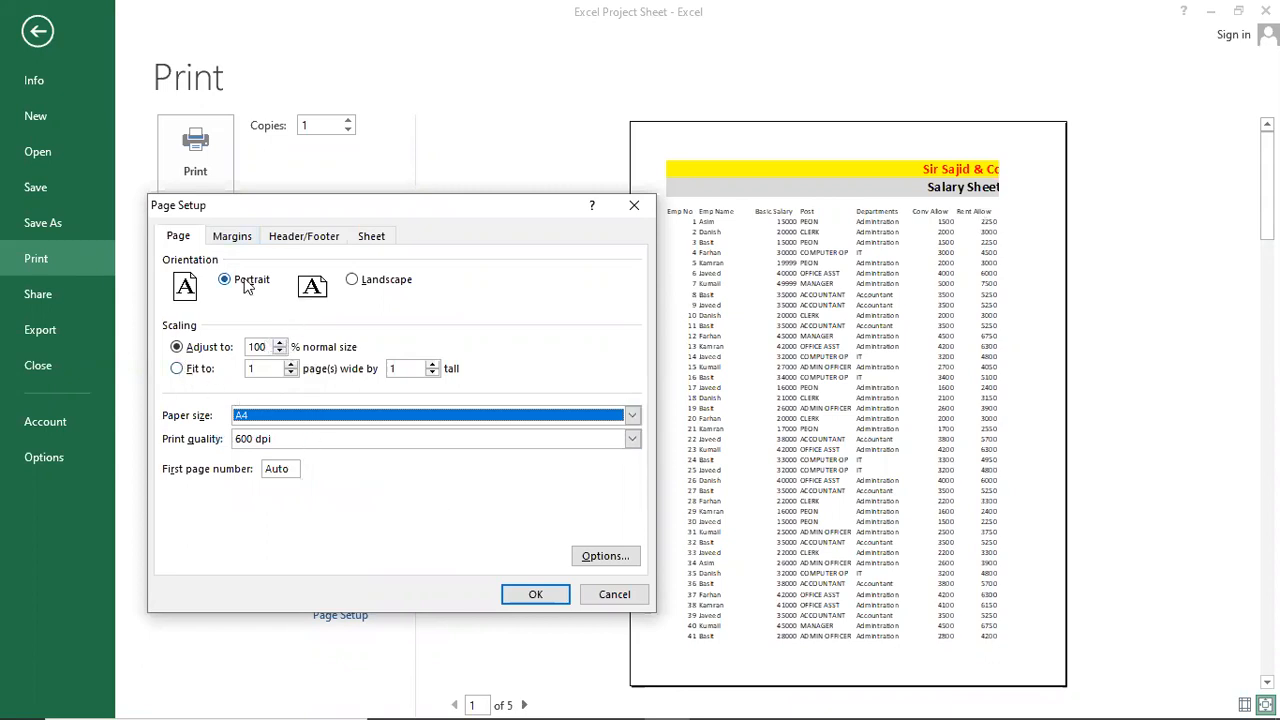
{"action": "left_click", "coordinate": [356, 282]}
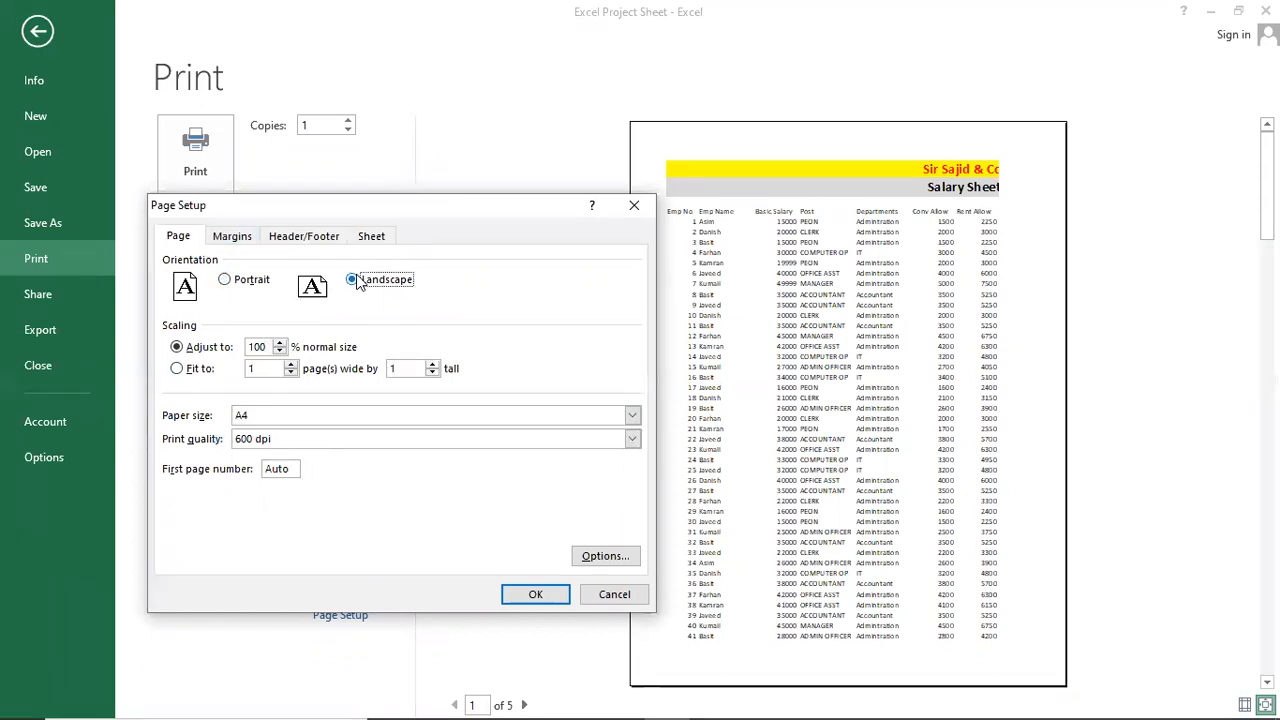
{"action": "left_click", "coordinate": [549, 594]}
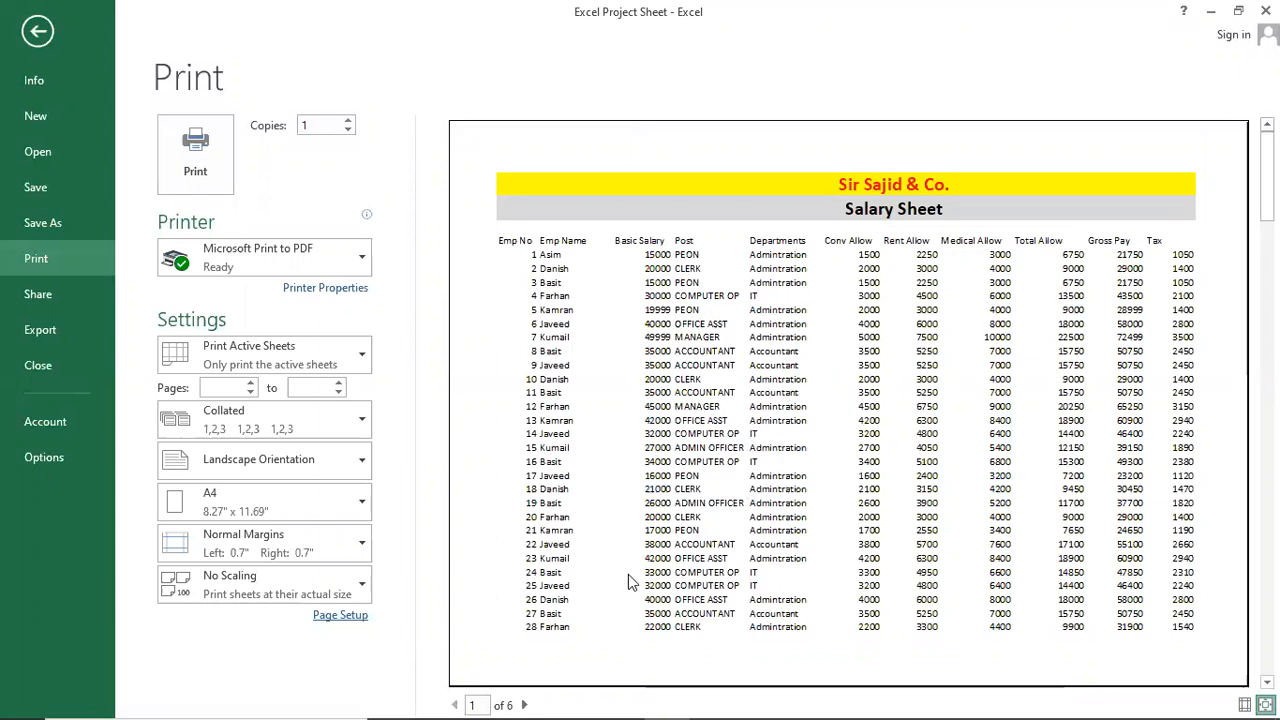
{"action": "scroll", "coordinate": [635, 535], "scroll_direction": "down", "scroll_amount": 2}
{"action": "scroll", "coordinate": [642, 470], "scroll_direction": "up", "scroll_amount": 3}
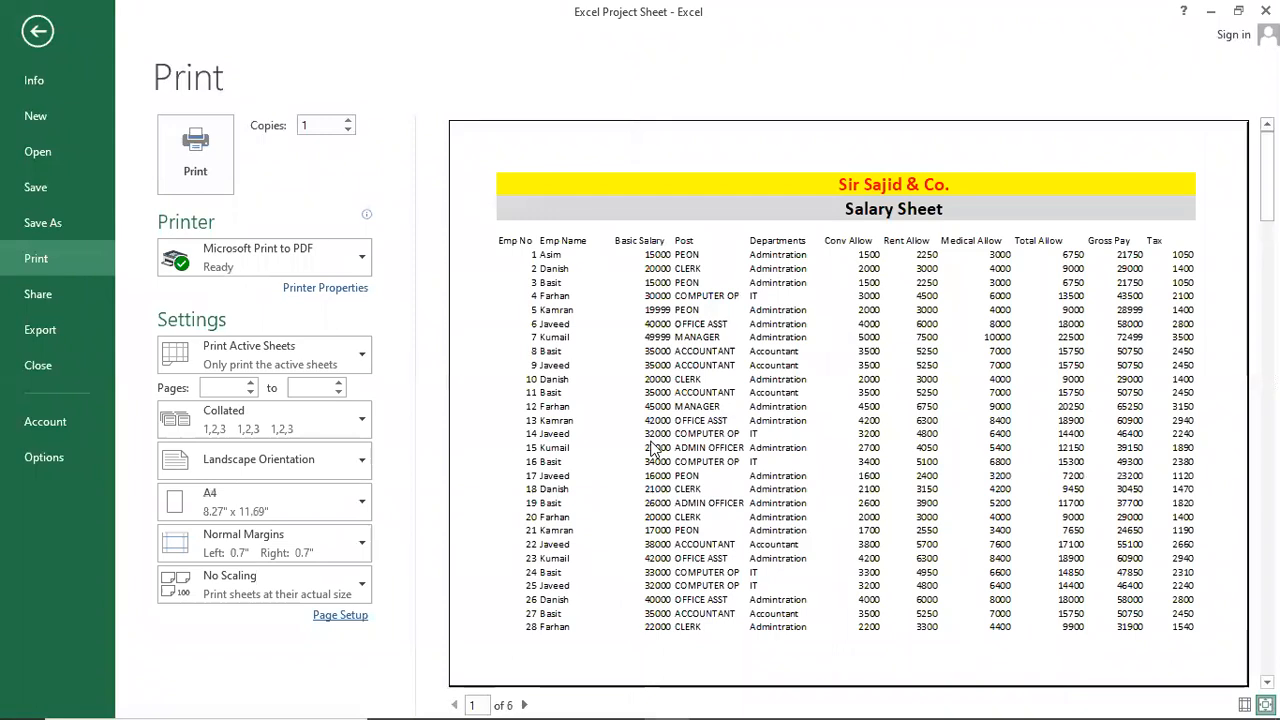
{"action": "scroll", "coordinate": [652, 450], "scroll_direction": "down", "scroll_amount": 1}
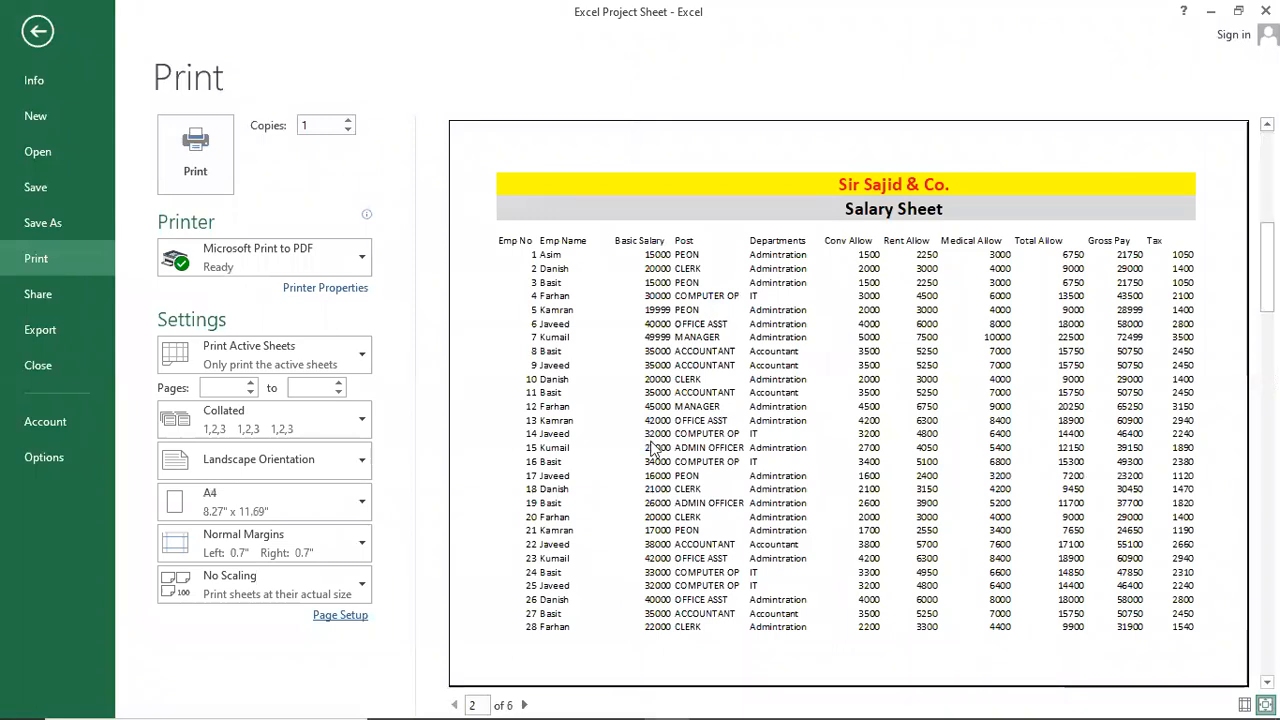
{"action": "scroll", "coordinate": [652, 450], "scroll_direction": "up", "scroll_amount": 1}
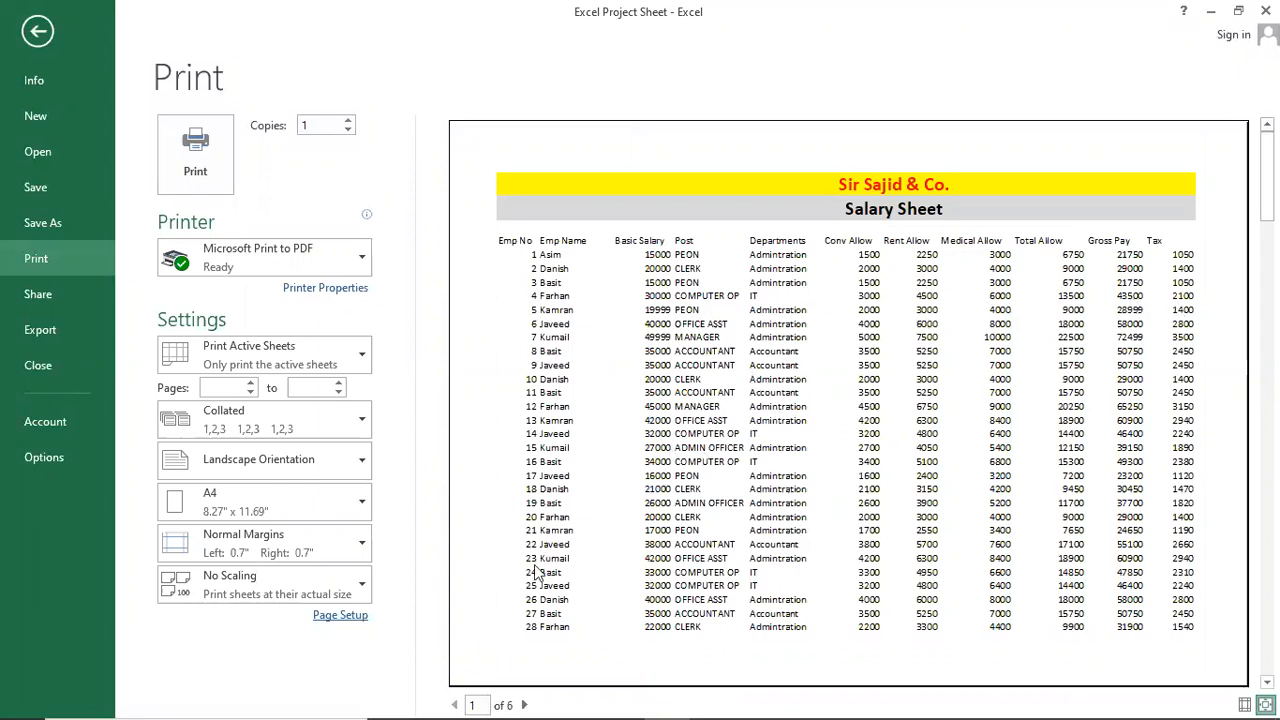
Reopen Page Setup and lower the print scale from 100% to 80%.
{"action": "left_click", "coordinate": [357, 616]}
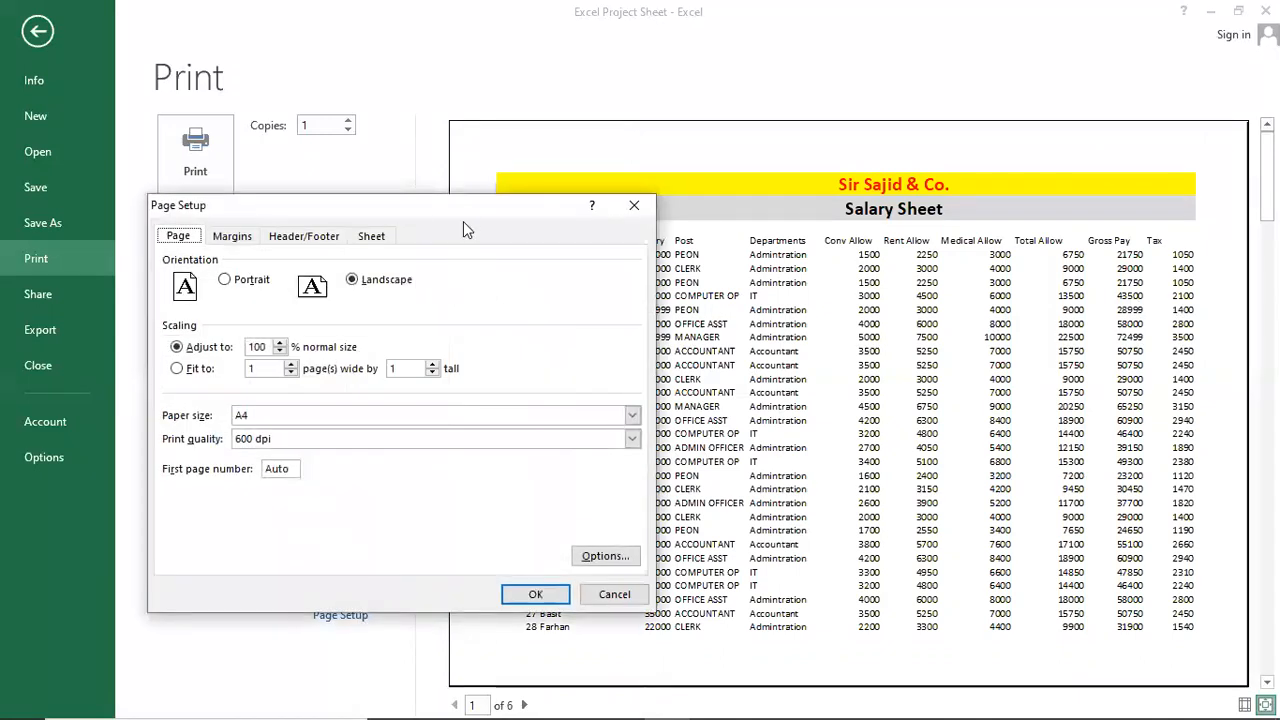
{"action": "left_click_drag", "start_coordinate": [519, 172], "coordinate": [569, 165]}
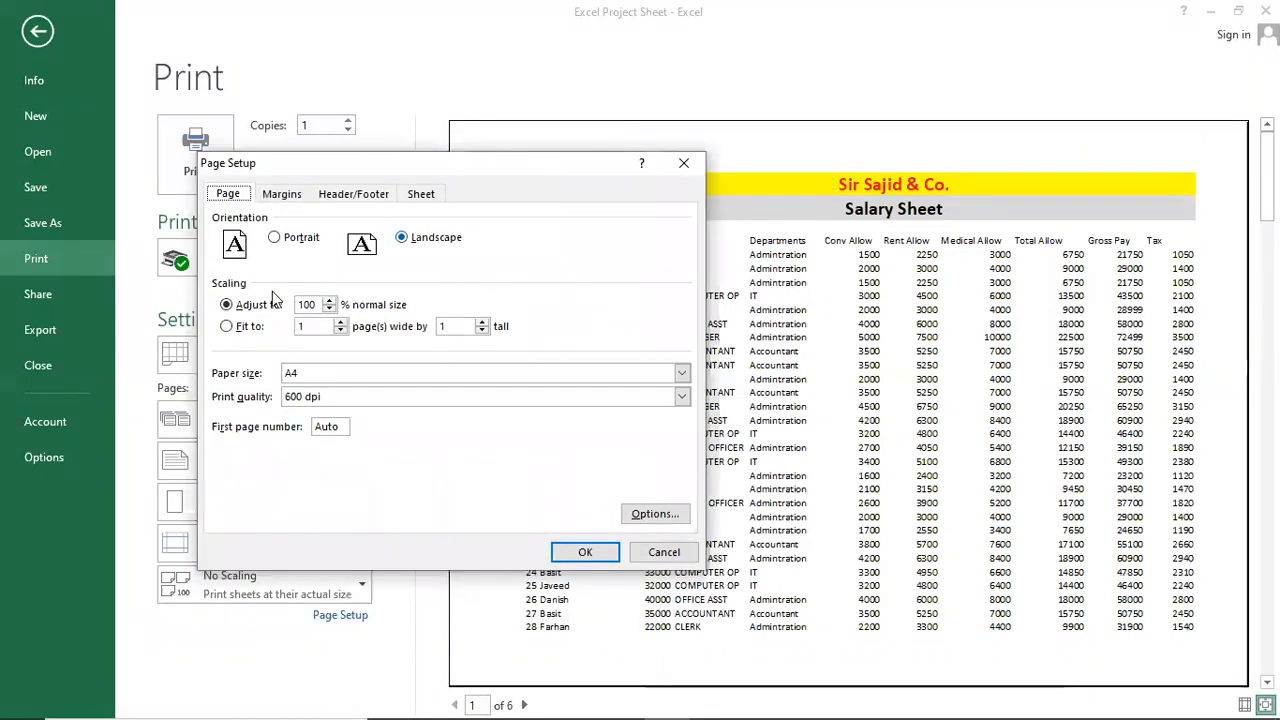
{"action": "left_click", "coordinate": [330, 309]}
{"action": "left_click", "coordinate": [262, 306]}
{"action": "key", "text": "Return"}
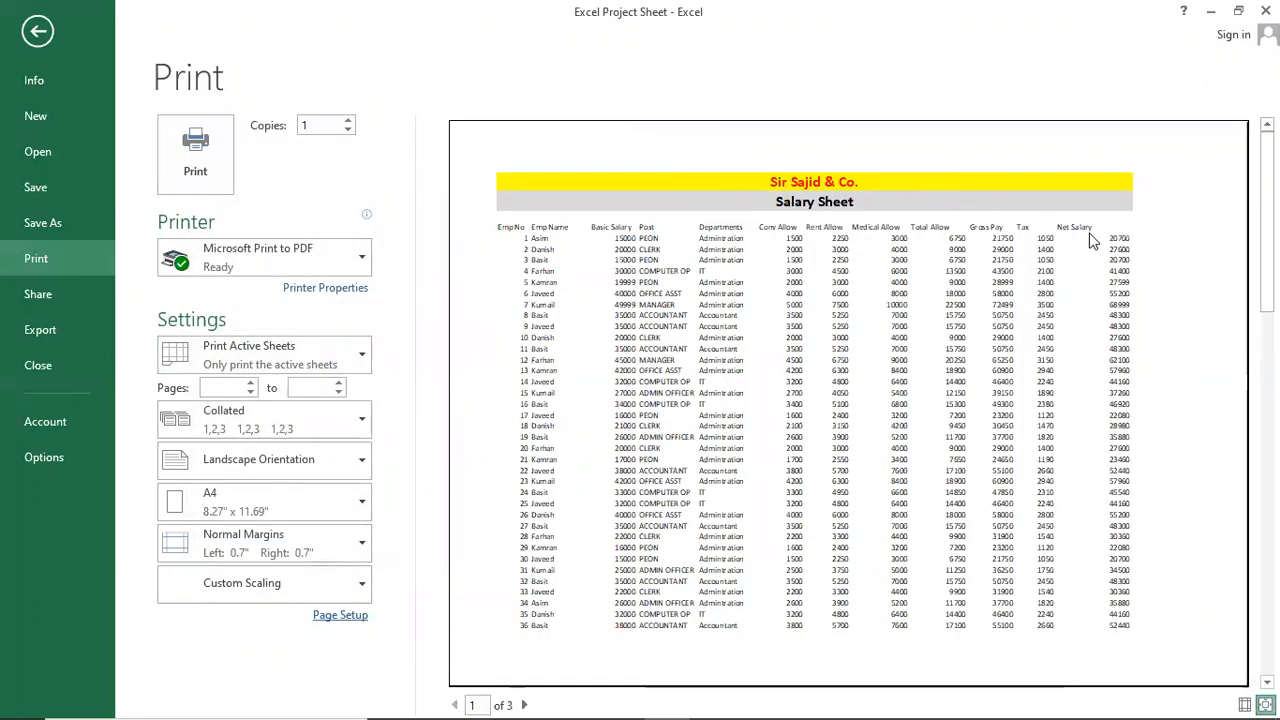
{"action": "left_click", "coordinate": [716, 333]}
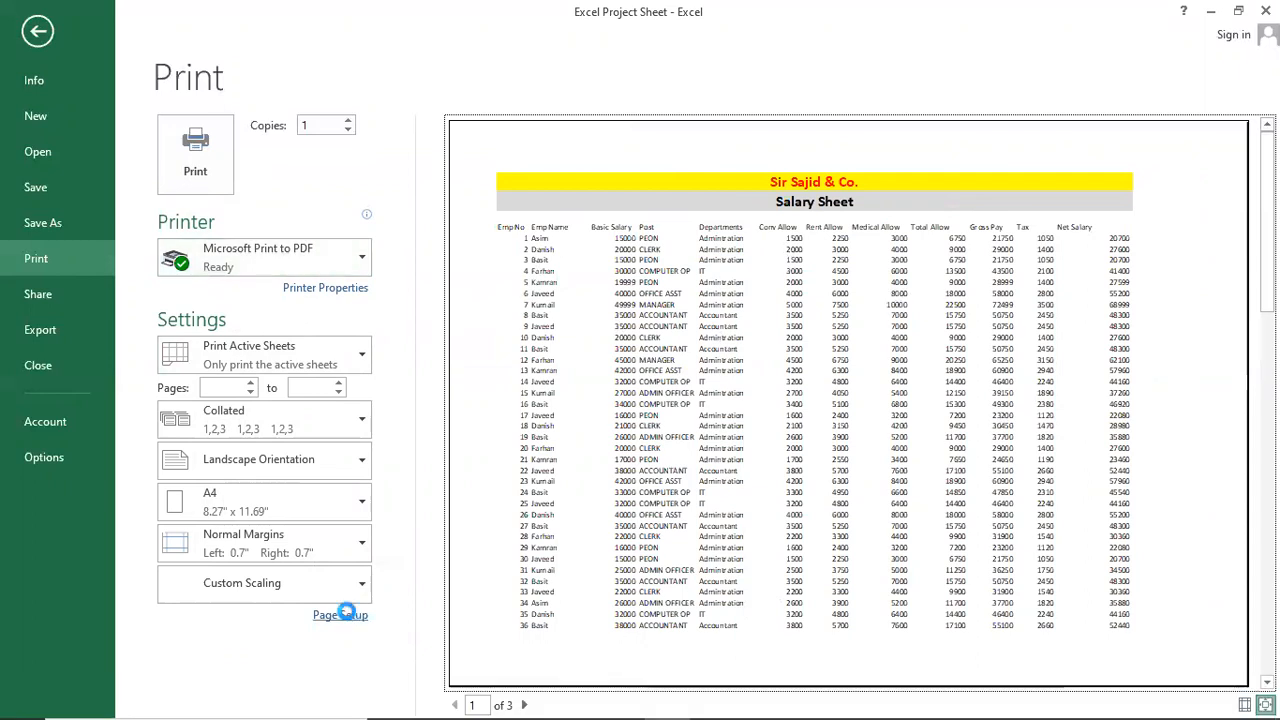
Change the Adjust to scaling to 85%, then to 86%.
{"action": "left_click", "coordinate": [340, 614]}
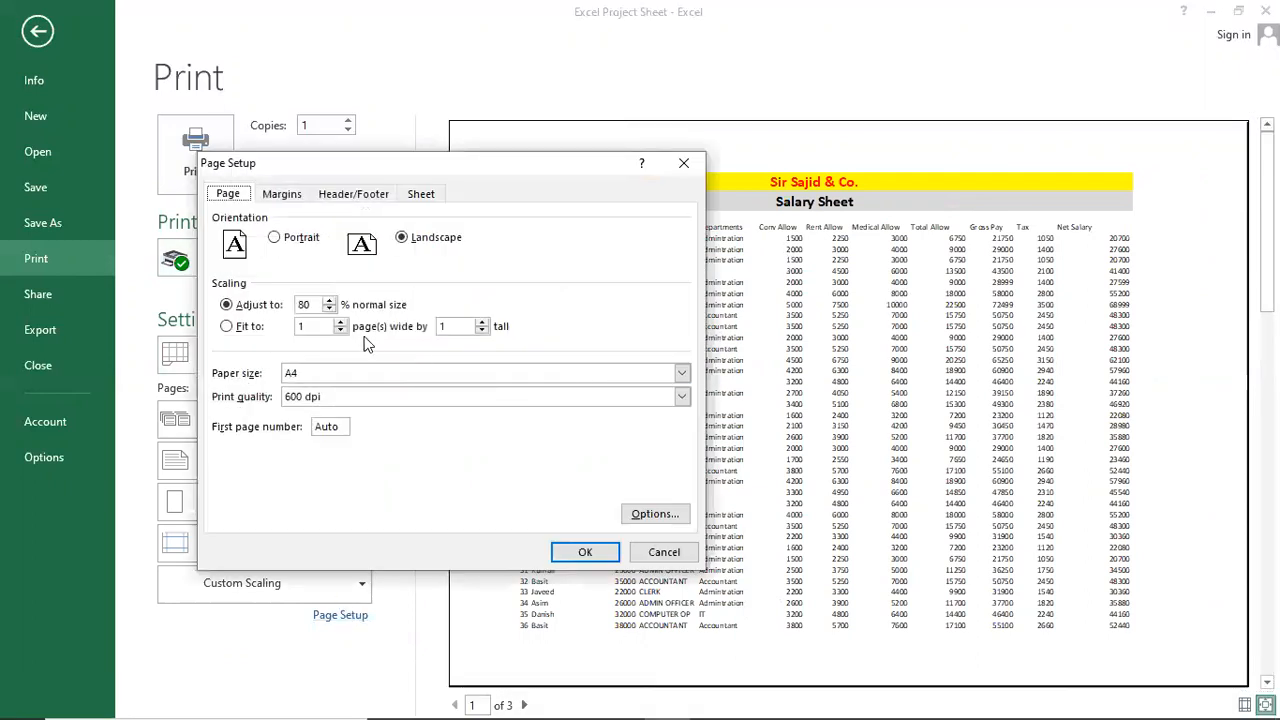
{"action": "left_click_drag", "start_coordinate": [318, 304], "coordinate": [154, 298]}
{"action": "type", "text": "8"}
{"action": "type", "text": "5"}
{"action": "key", "text": "Return"}
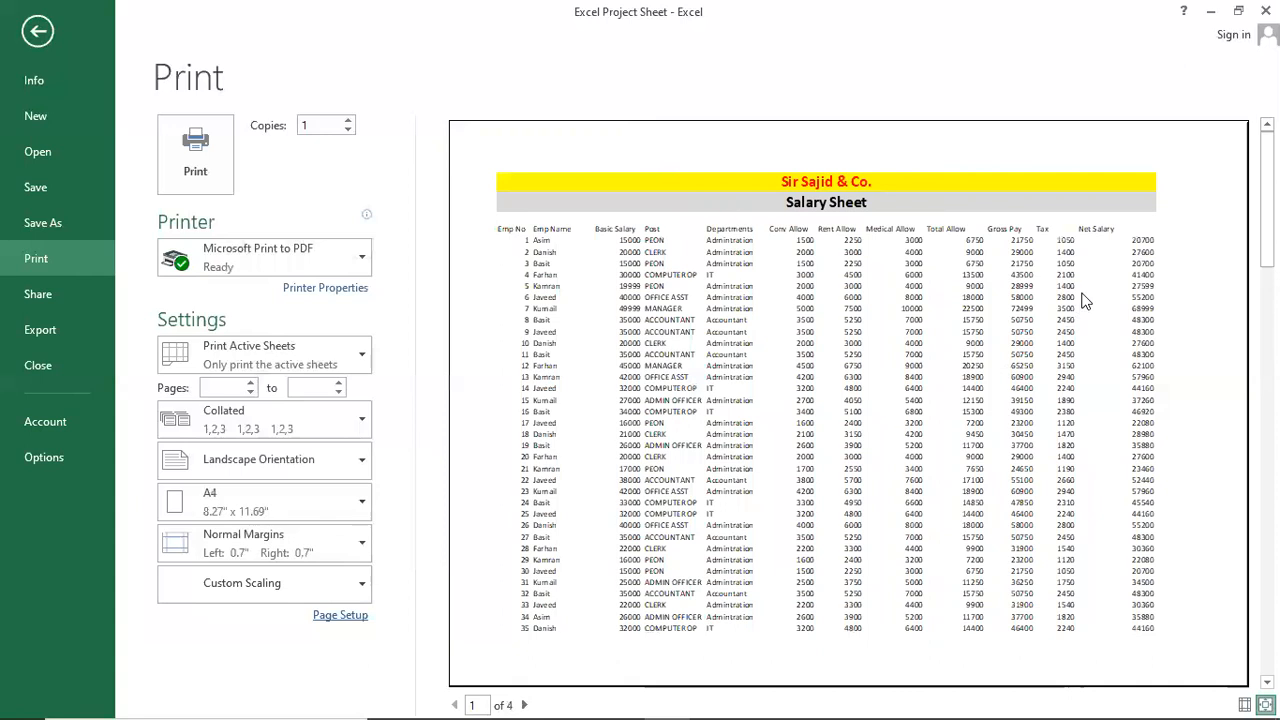
{"action": "left_click", "coordinate": [340, 615]}
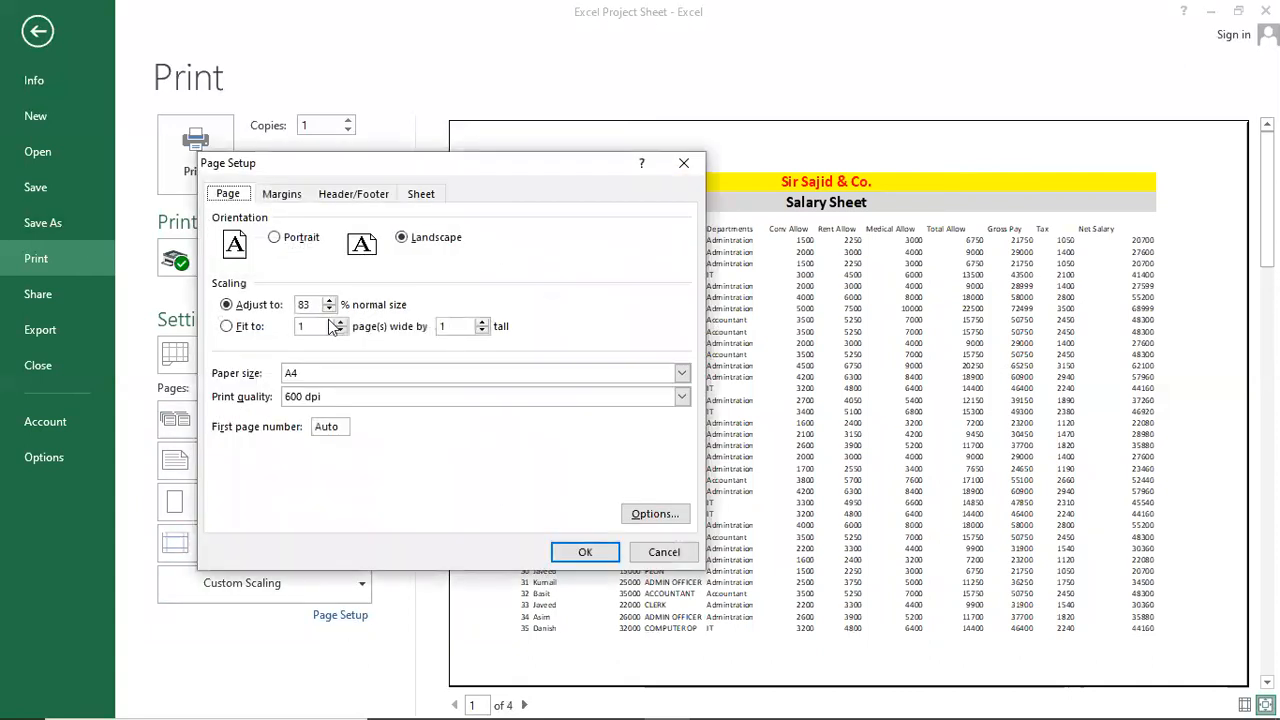
{"action": "double_click", "coordinate": [318, 304]}
{"action": "type", "text": "86"}
{"action": "key", "text": "Return"}
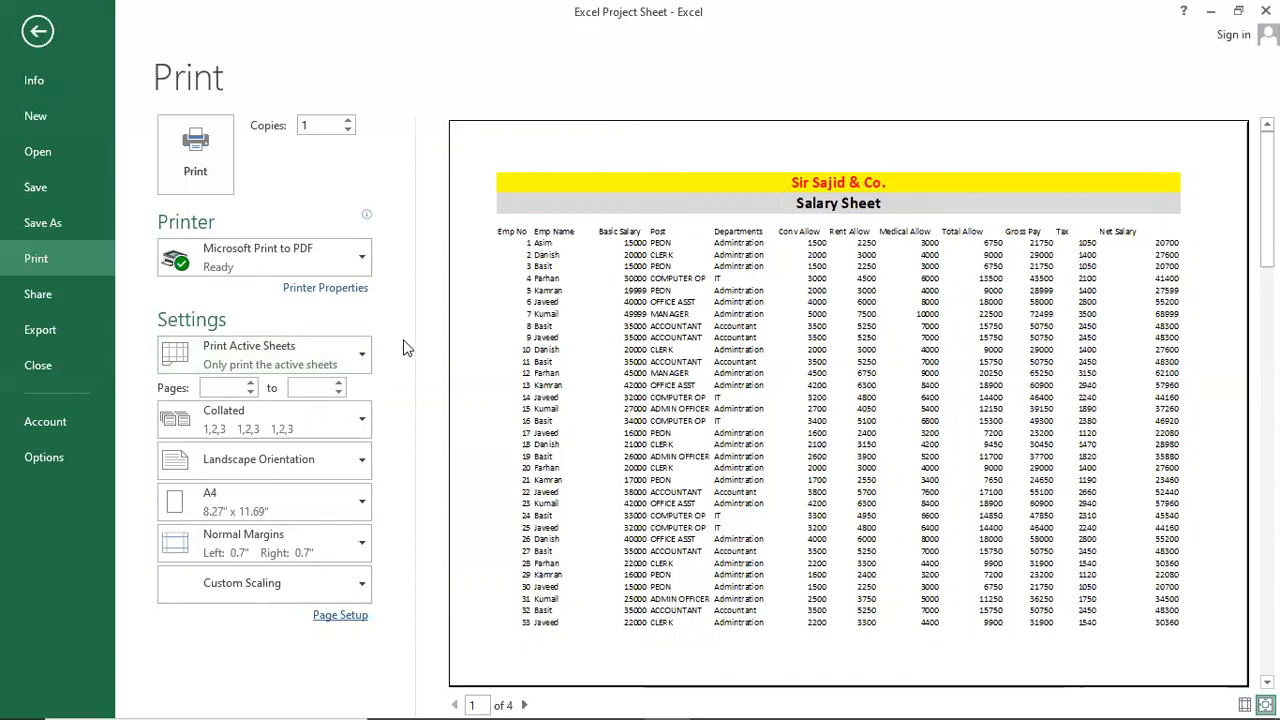
Try 90% scaling, then settle on 88% and reopen Page Setup to review it.
{"action": "left_click", "coordinate": [322, 619]}
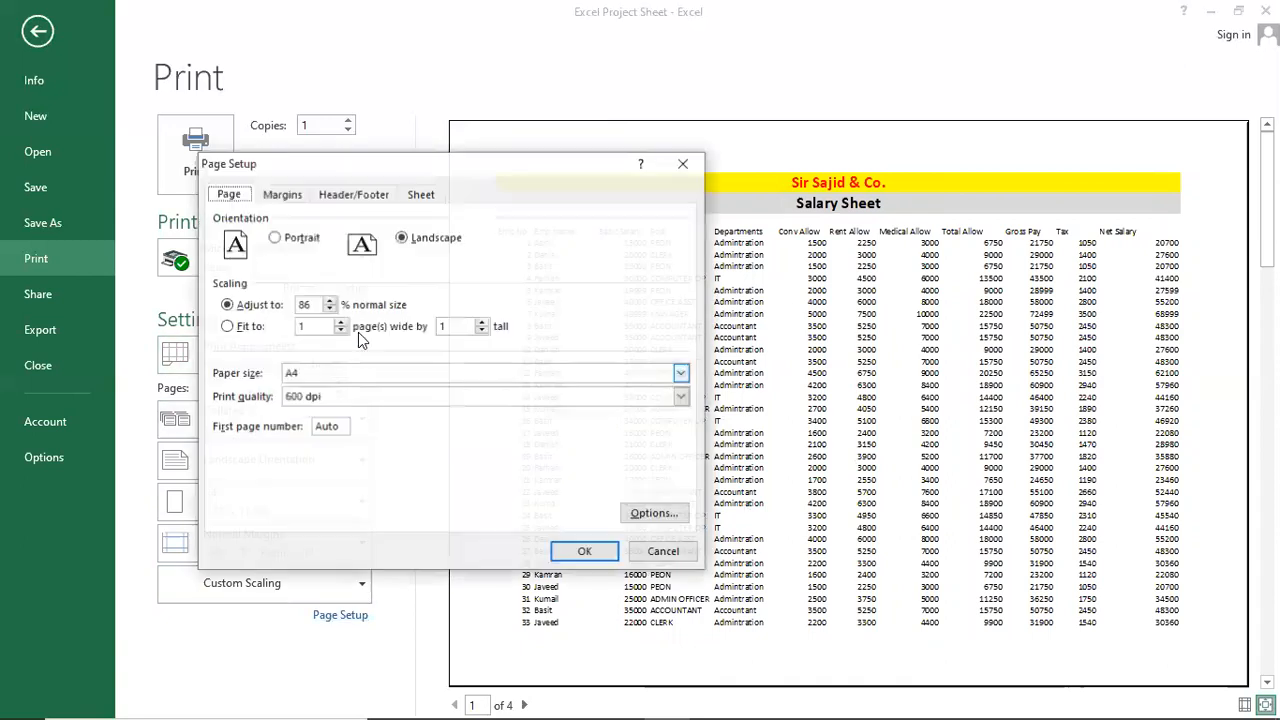
{"action": "double_click", "coordinate": [318, 304]}
{"action": "key", "text": "Return"}
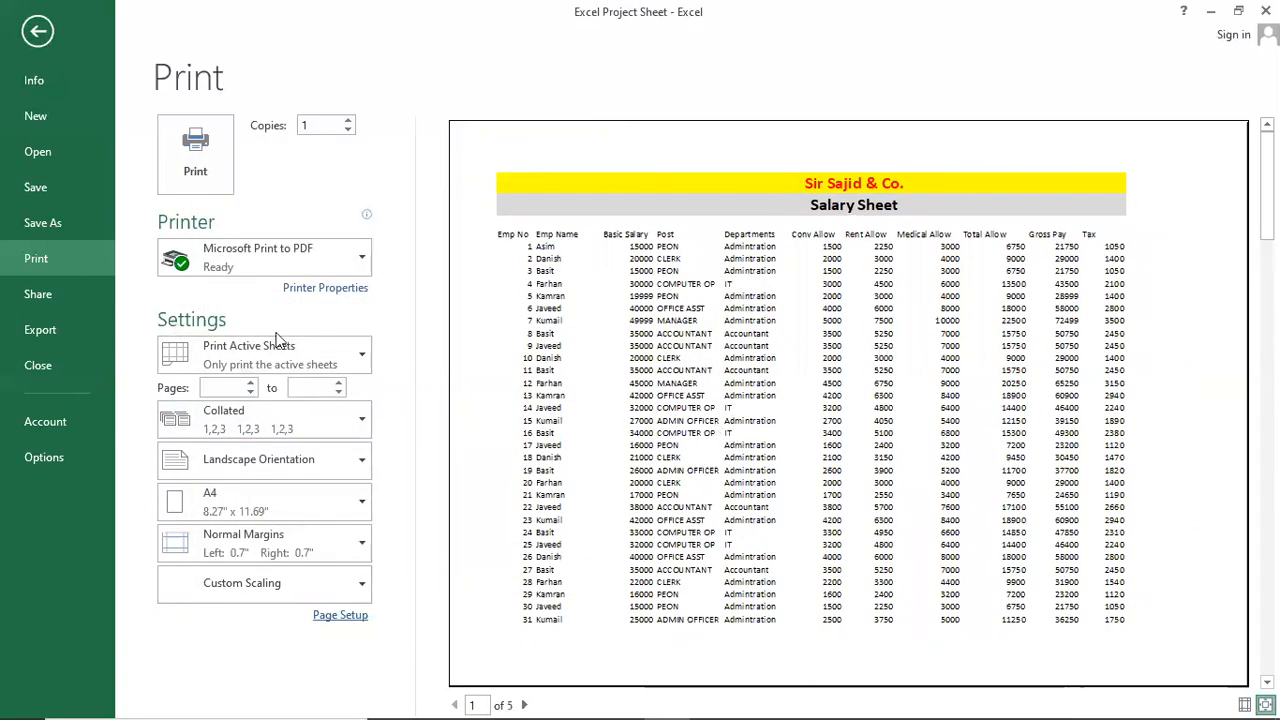
{"action": "left_click", "coordinate": [361, 616]}
{"action": "left_click", "coordinate": [307, 302]}
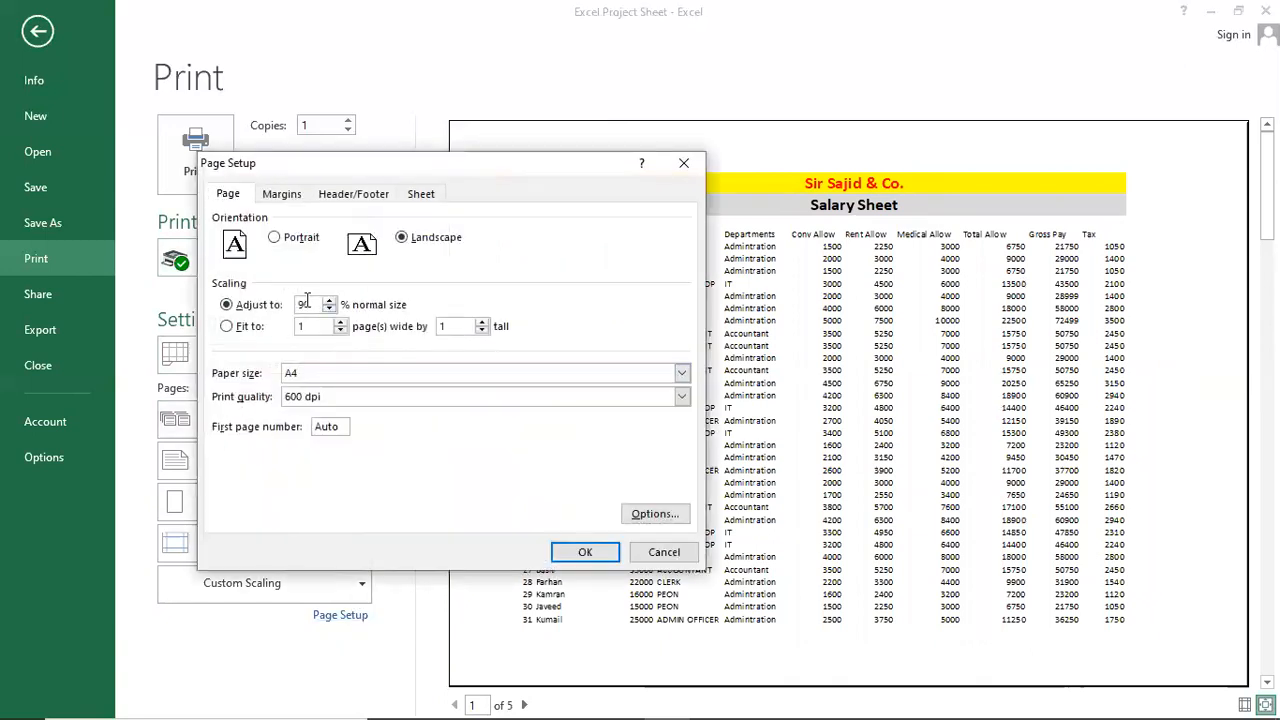
{"action": "type", "text": "88"}
{"action": "key", "text": "Return"}
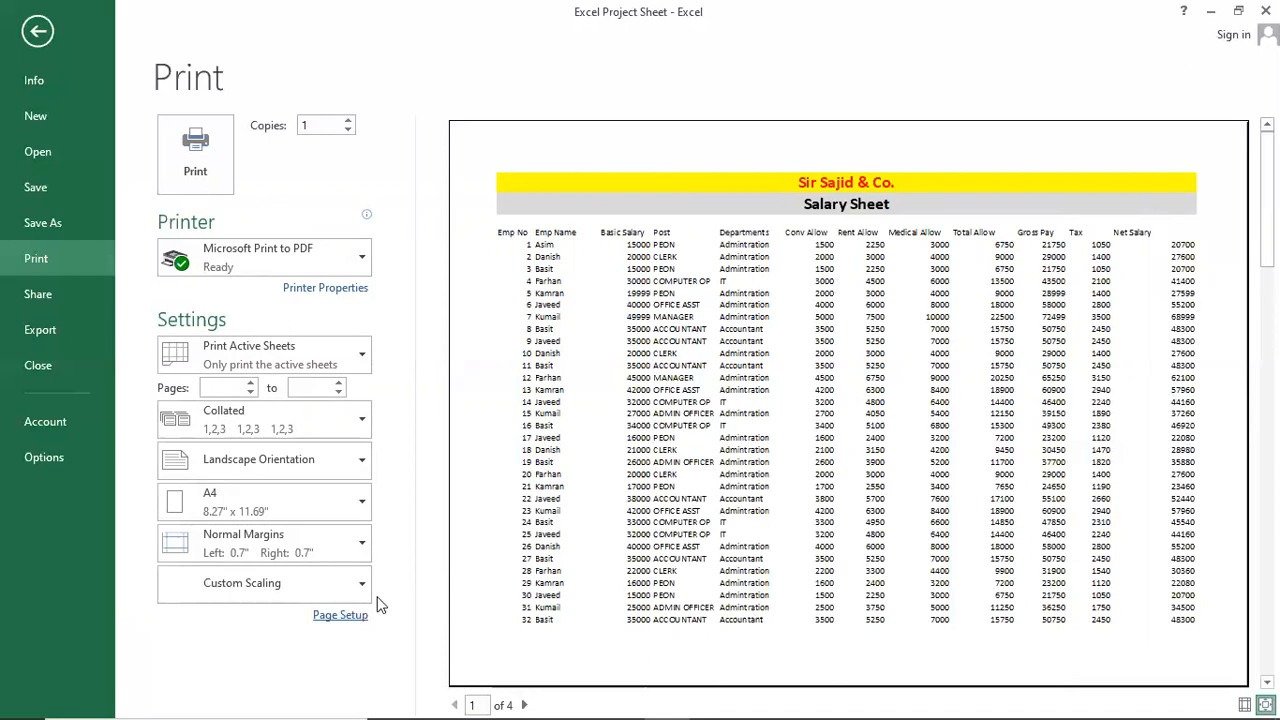
{"action": "left_click", "coordinate": [330, 615]}
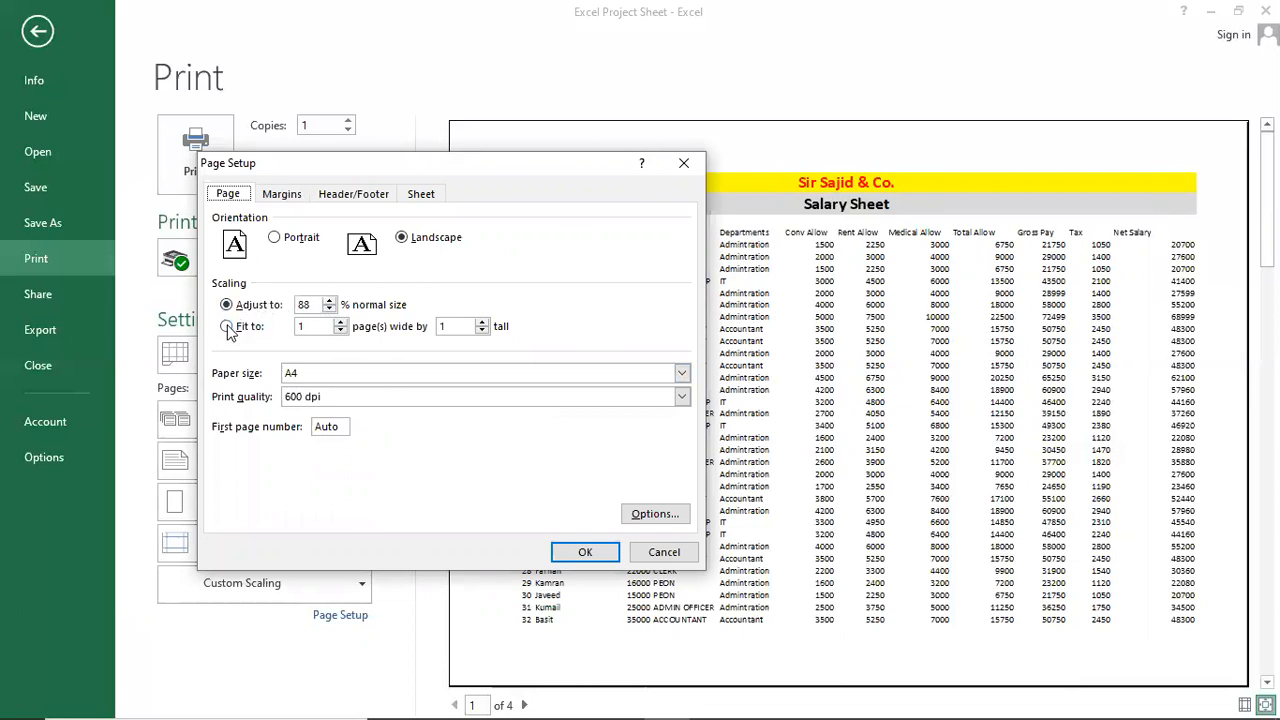
Close Page Setup unchanged and scroll through the four preview pages.
{"action": "left_click", "coordinate": [664, 552]}
{"action": "scroll", "coordinate": [647, 490], "scroll_direction": "down", "scroll_amount": 5}
{"action": "scroll", "coordinate": [660, 427], "scroll_direction": "up", "scroll_amount": 5}
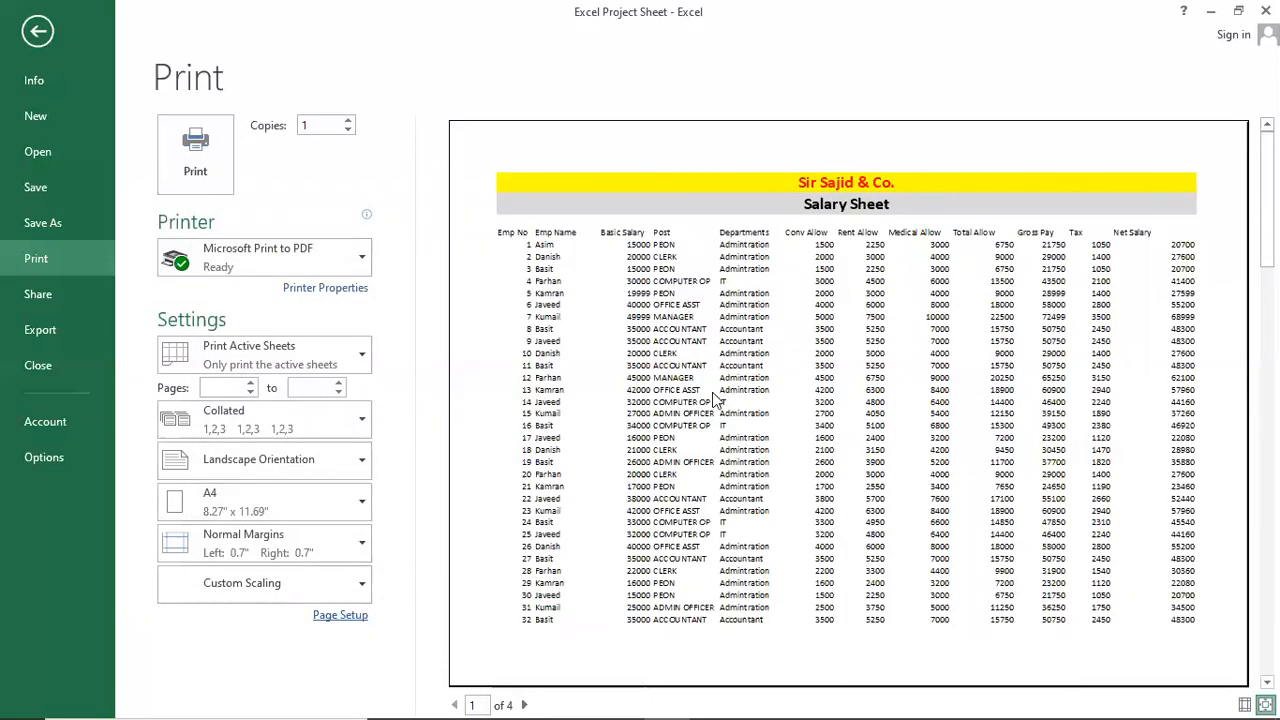
{"action": "scroll", "coordinate": [716, 398], "scroll_direction": "down", "scroll_amount": 2}
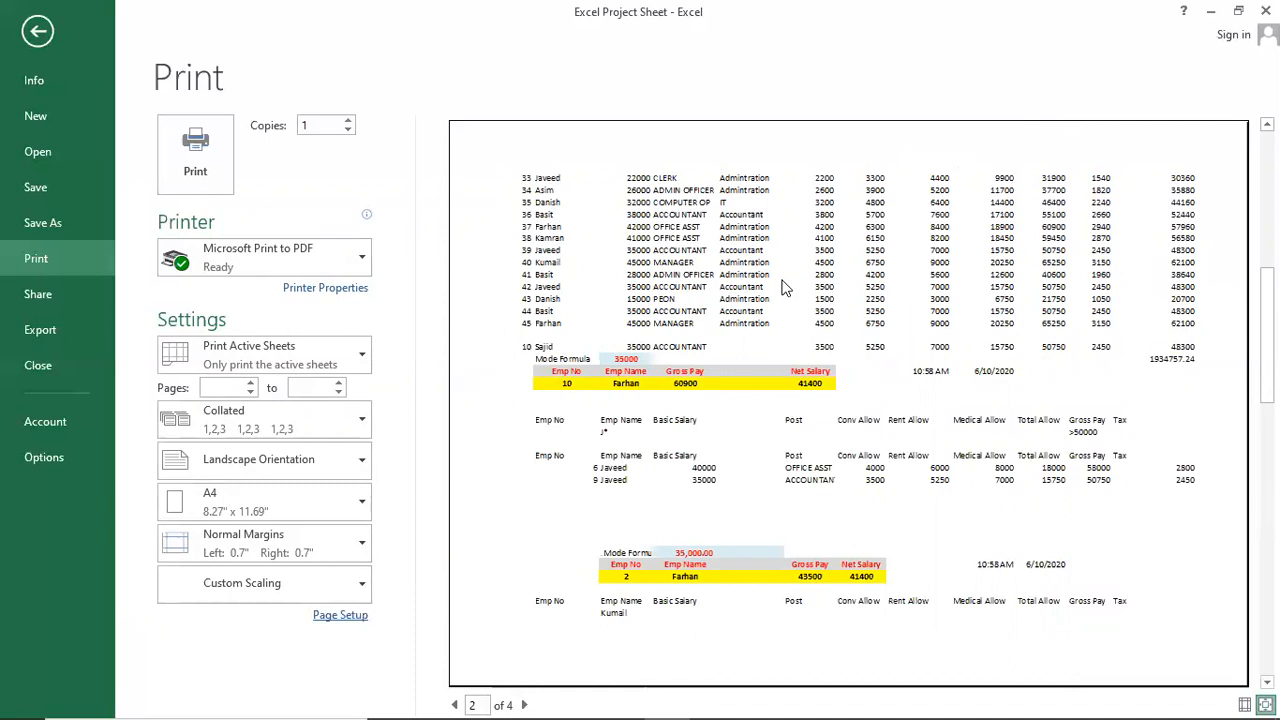
{"action": "scroll", "coordinate": [785, 288], "scroll_direction": "up", "scroll_amount": 2}
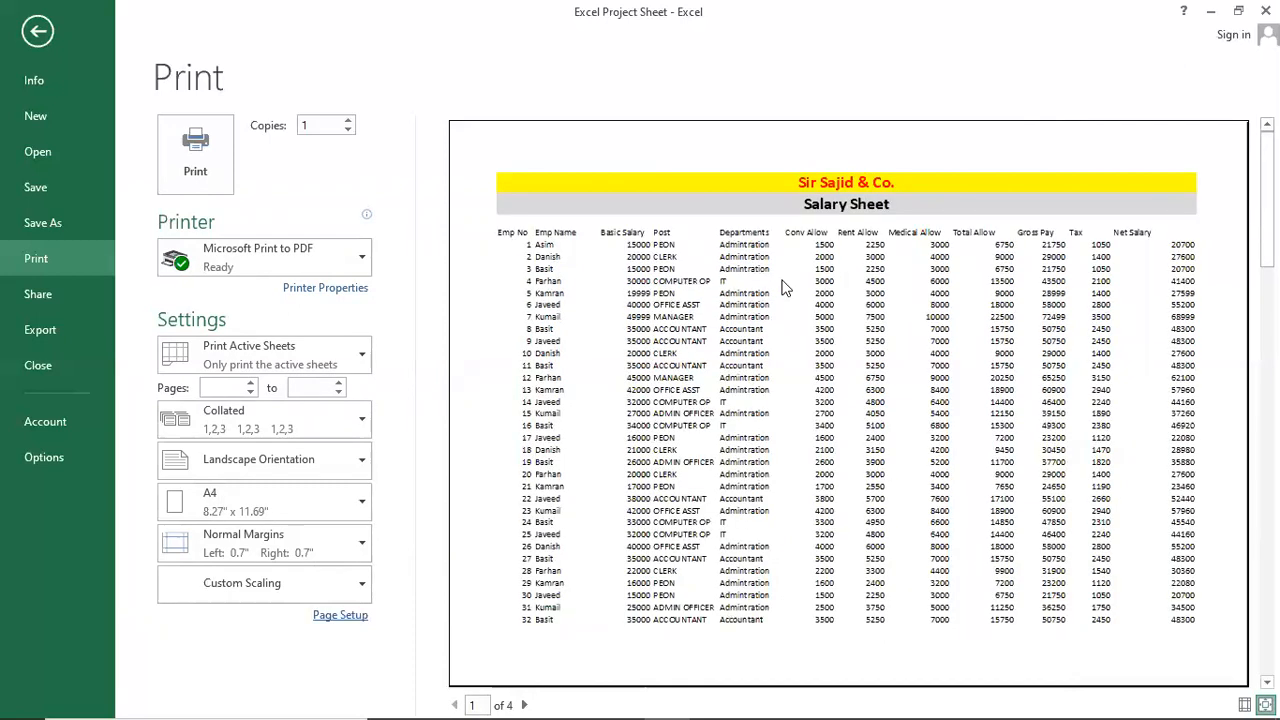
{"action": "scroll", "coordinate": [731, 450], "scroll_direction": "down", "scroll_amount": 2}
{"action": "scroll", "coordinate": [731, 448], "scroll_direction": "up", "scroll_amount": 2}
Change scaling to Fit to 1 page wide by 1 tall and apply it.
{"action": "left_click", "coordinate": [340, 616]}
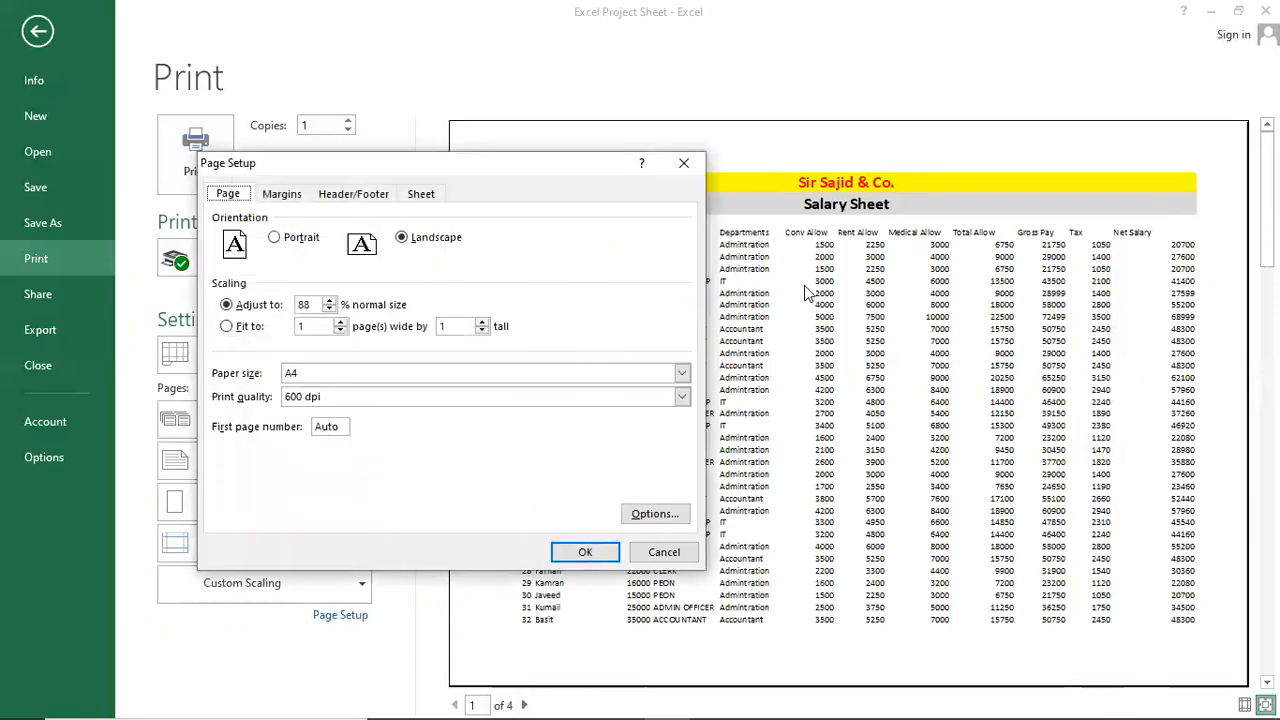
{"action": "left_click", "coordinate": [248, 328]}
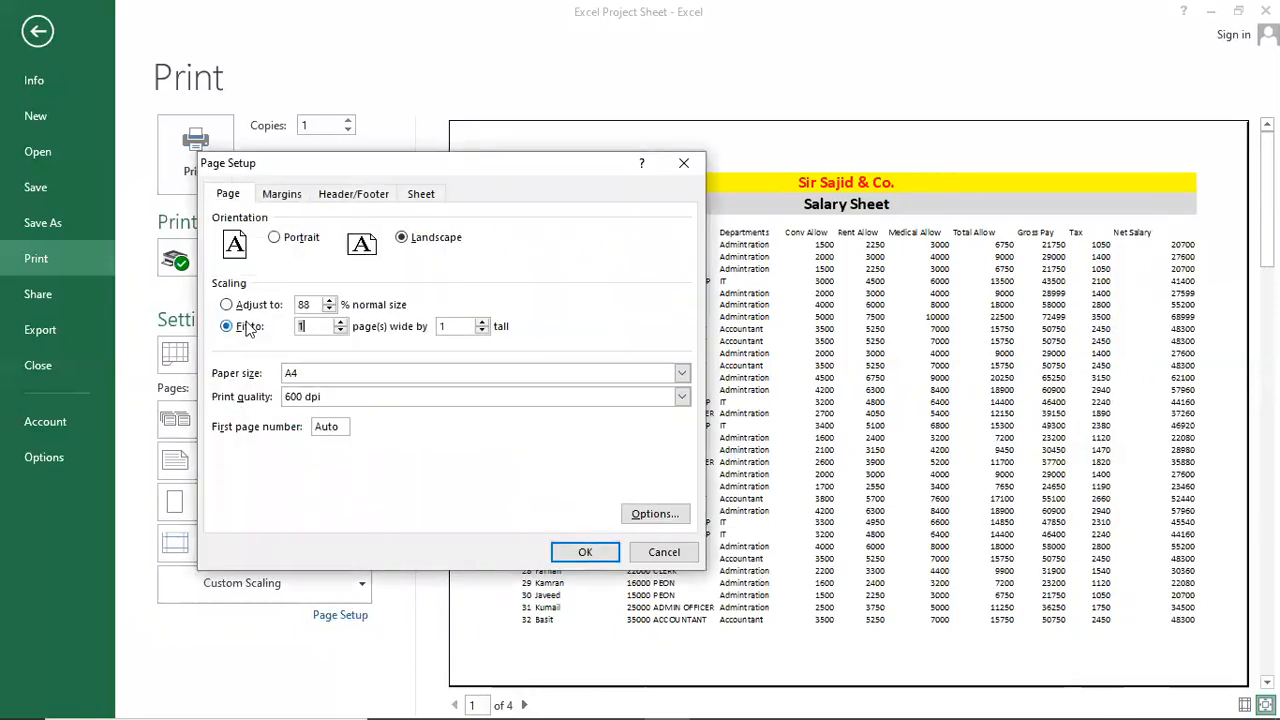
{"action": "left_click", "coordinate": [328, 330]}
{"action": "left_click", "coordinate": [607, 552]}
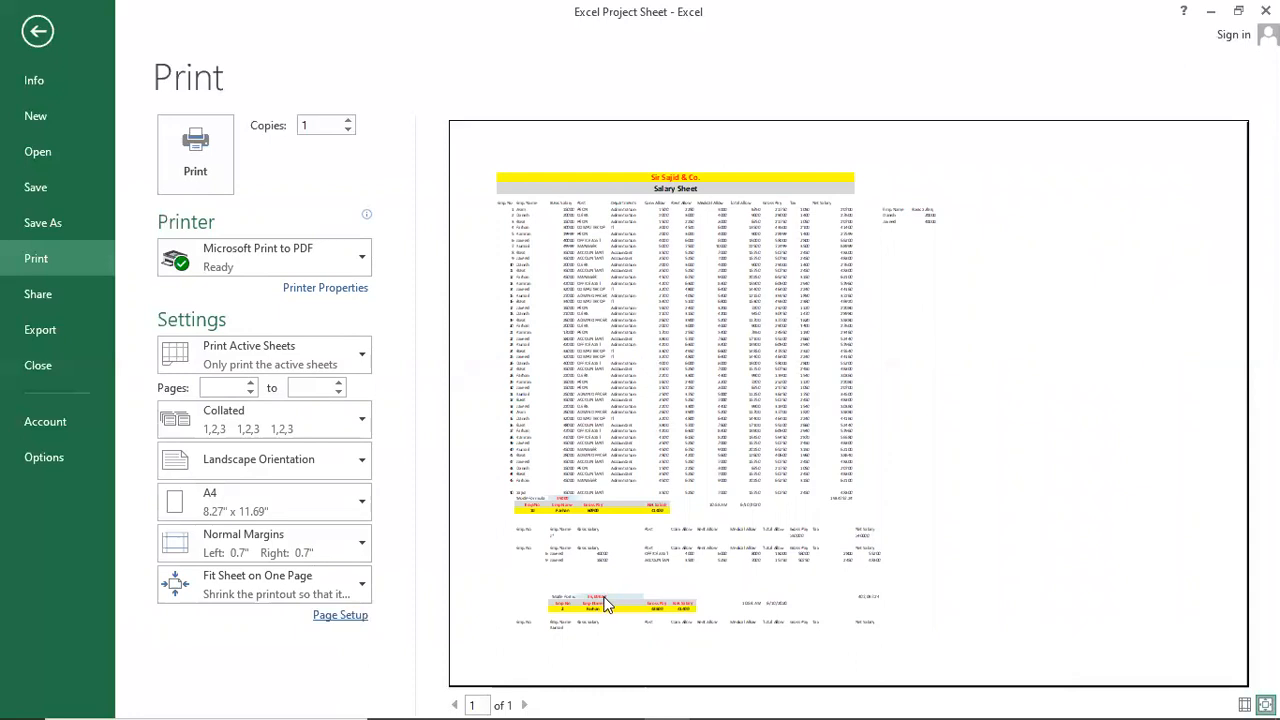
{"action": "left_click", "coordinate": [779, 381]}
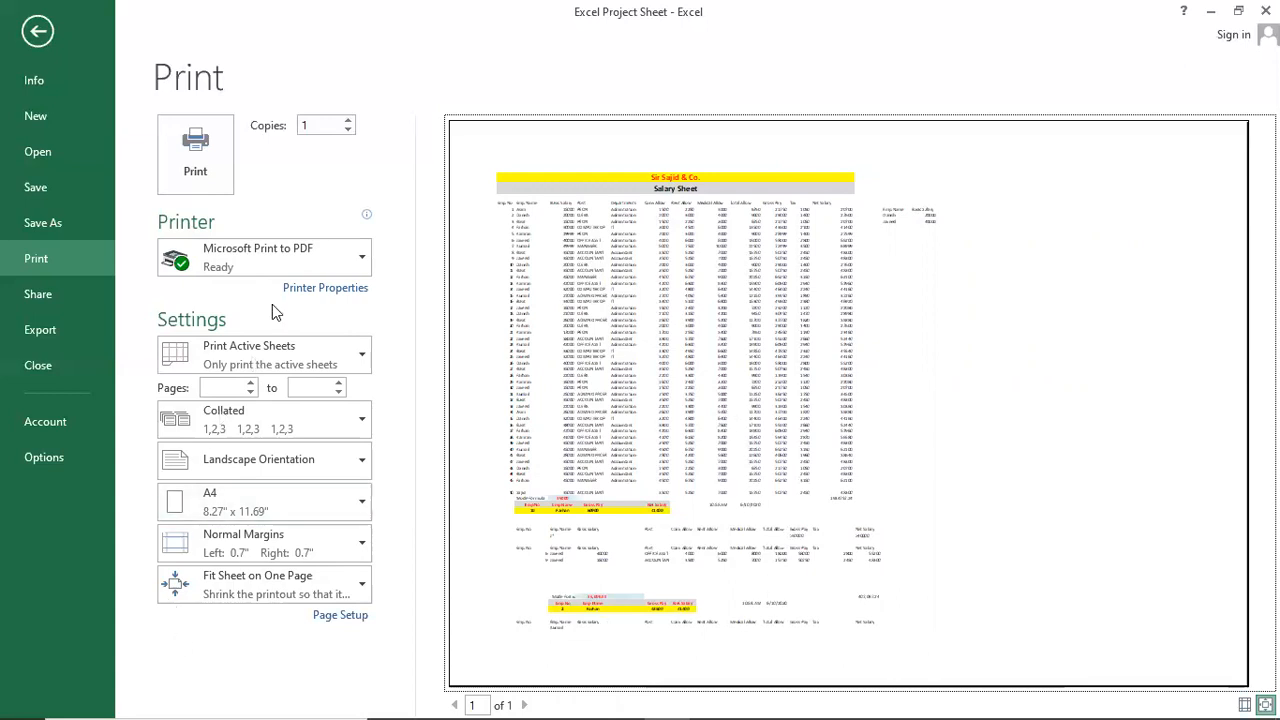
{"action": "left_click", "coordinate": [340, 614]}
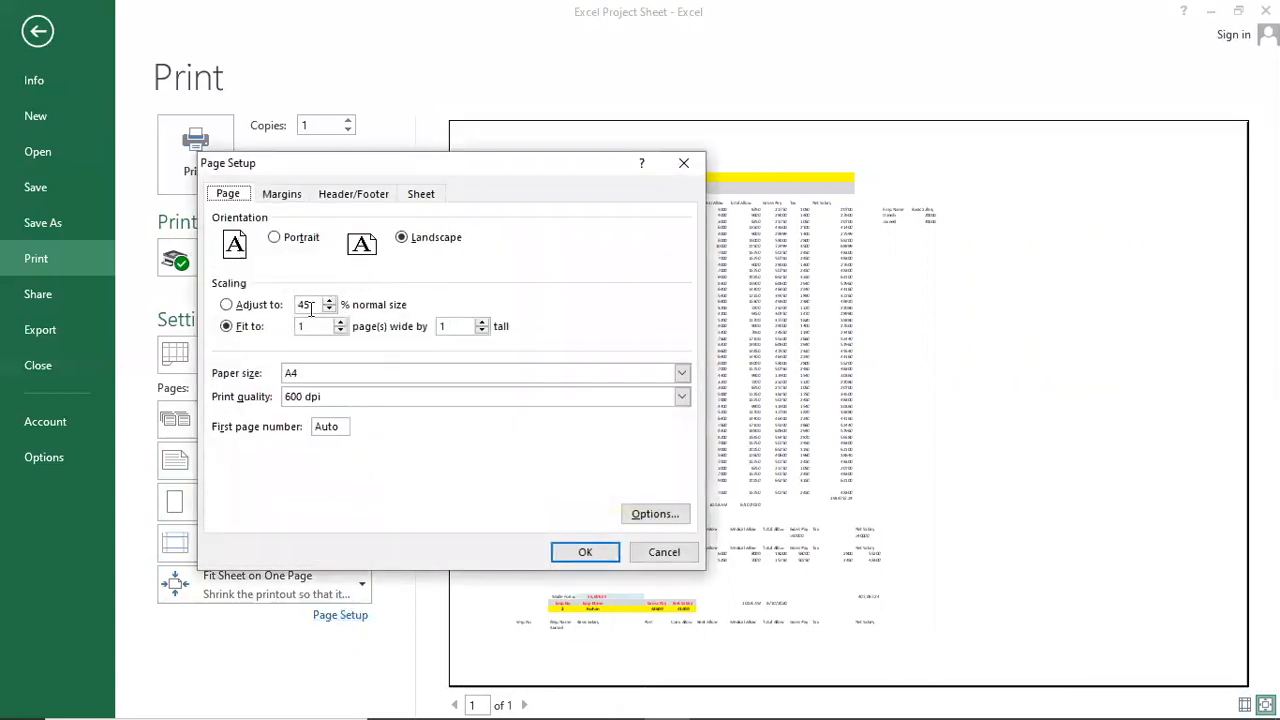
Switch back to Adjust to percentage scaling, check the 4-page preview, and leave Backstage.
{"action": "left_click", "coordinate": [235, 306]}
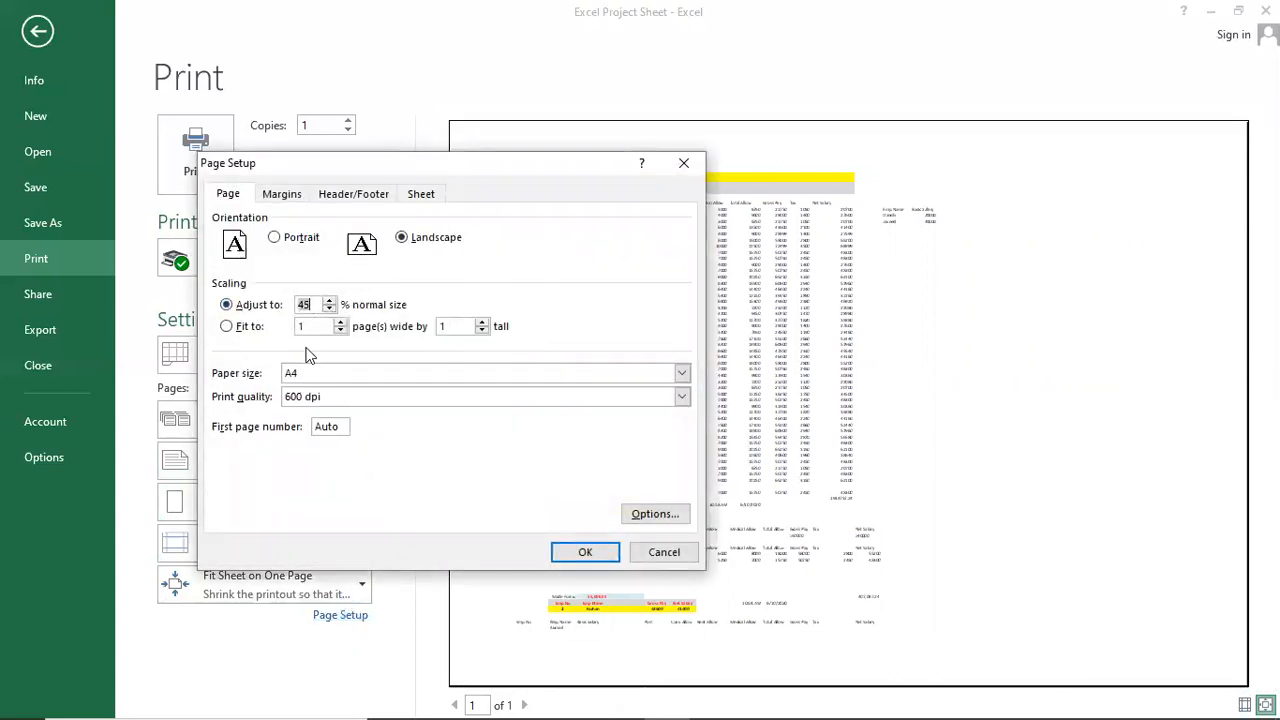
{"action": "key", "text": "Return"}
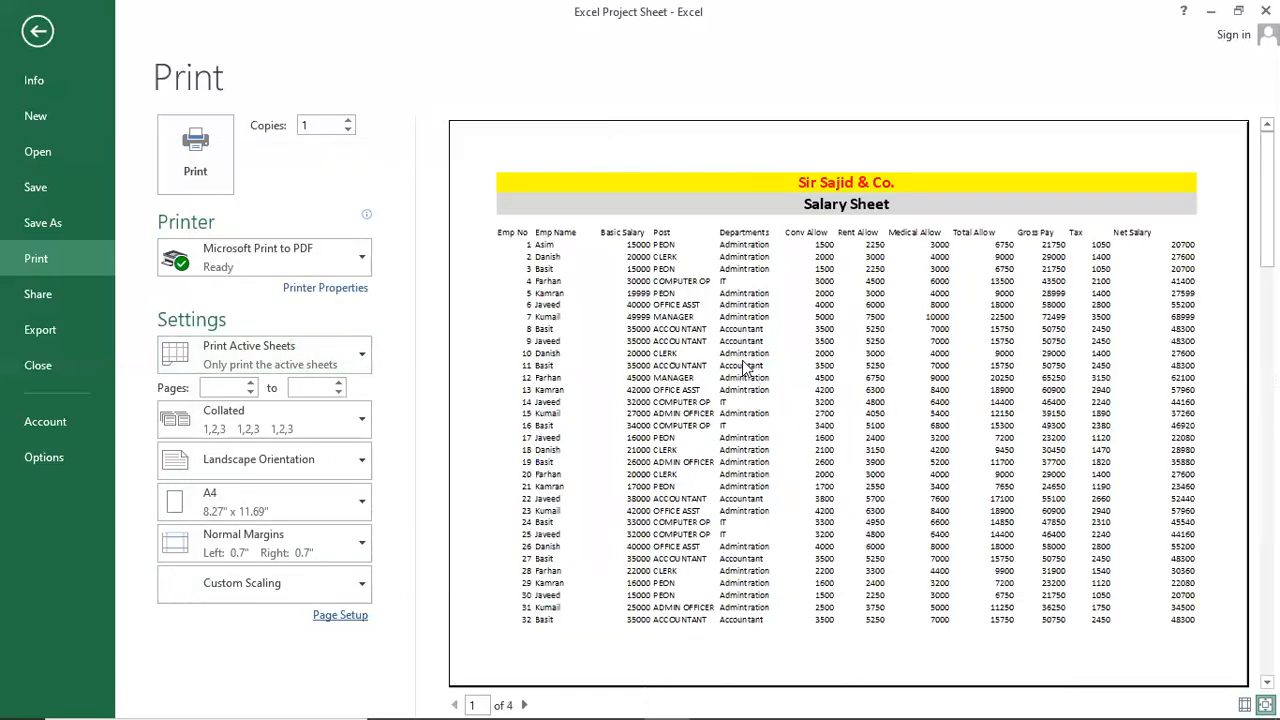
{"action": "scroll", "coordinate": [745, 357], "scroll_direction": "down", "scroll_amount": 5}
{"action": "scroll", "coordinate": [743, 357], "scroll_direction": "up", "scroll_amount": 5}
{"action": "scroll", "coordinate": [652, 482], "scroll_direction": "down", "scroll_amount": 3}
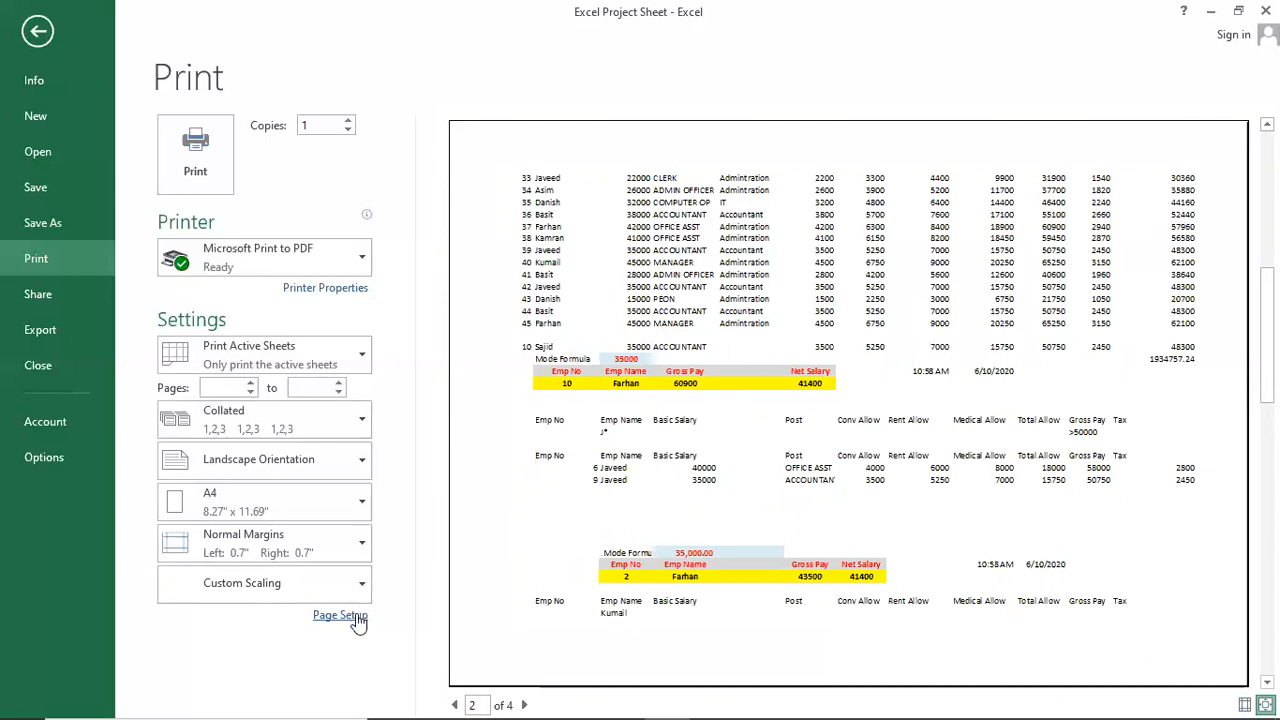
{"action": "scroll", "coordinate": [457, 551], "scroll_direction": "up", "scroll_amount": 2}
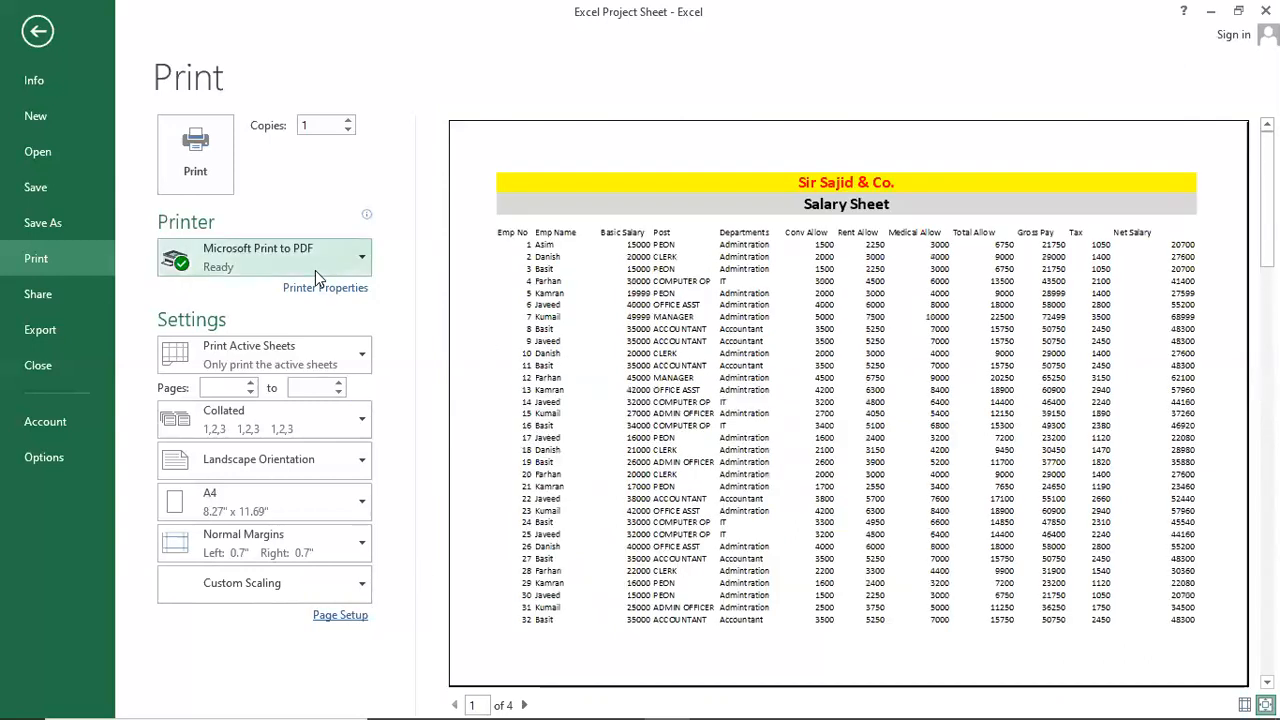
{"action": "key", "text": "Escape"}
Select the row 4 column headings A4:L4.
{"action": "left_click", "coordinate": [486, 348]}
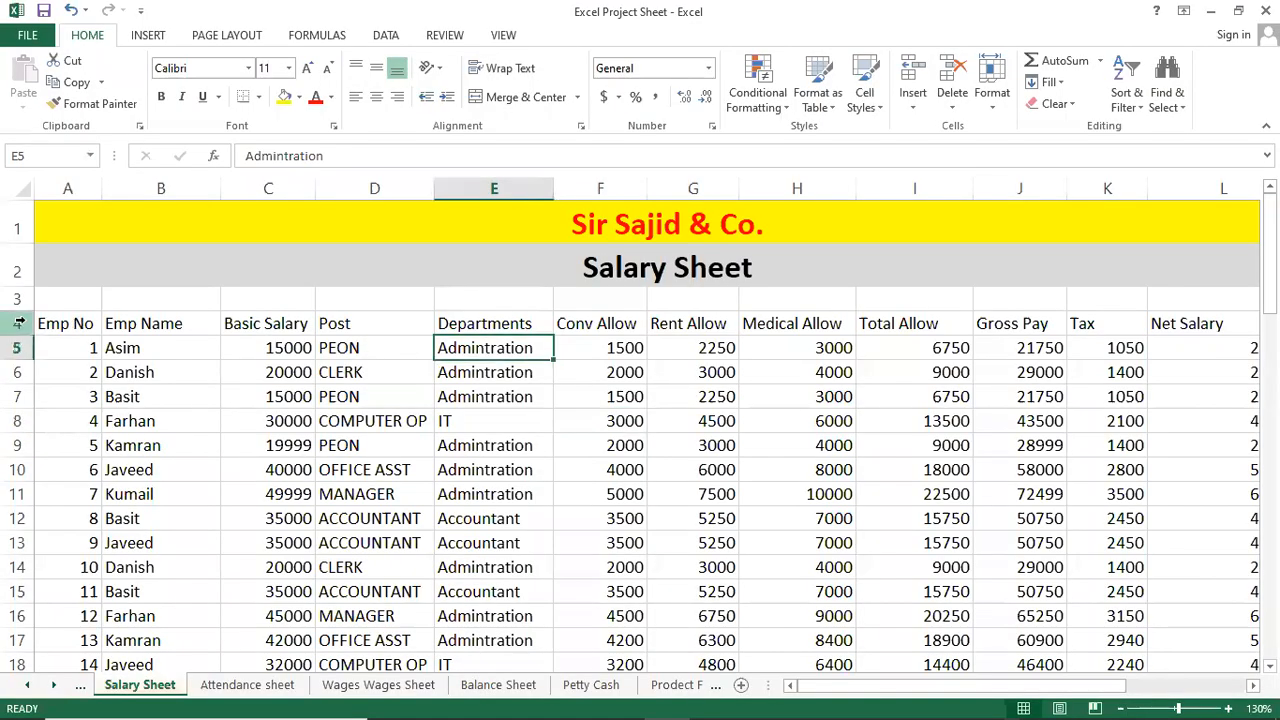
{"action": "left_click", "coordinate": [18, 323]}
{"action": "left_click", "coordinate": [294, 442]}
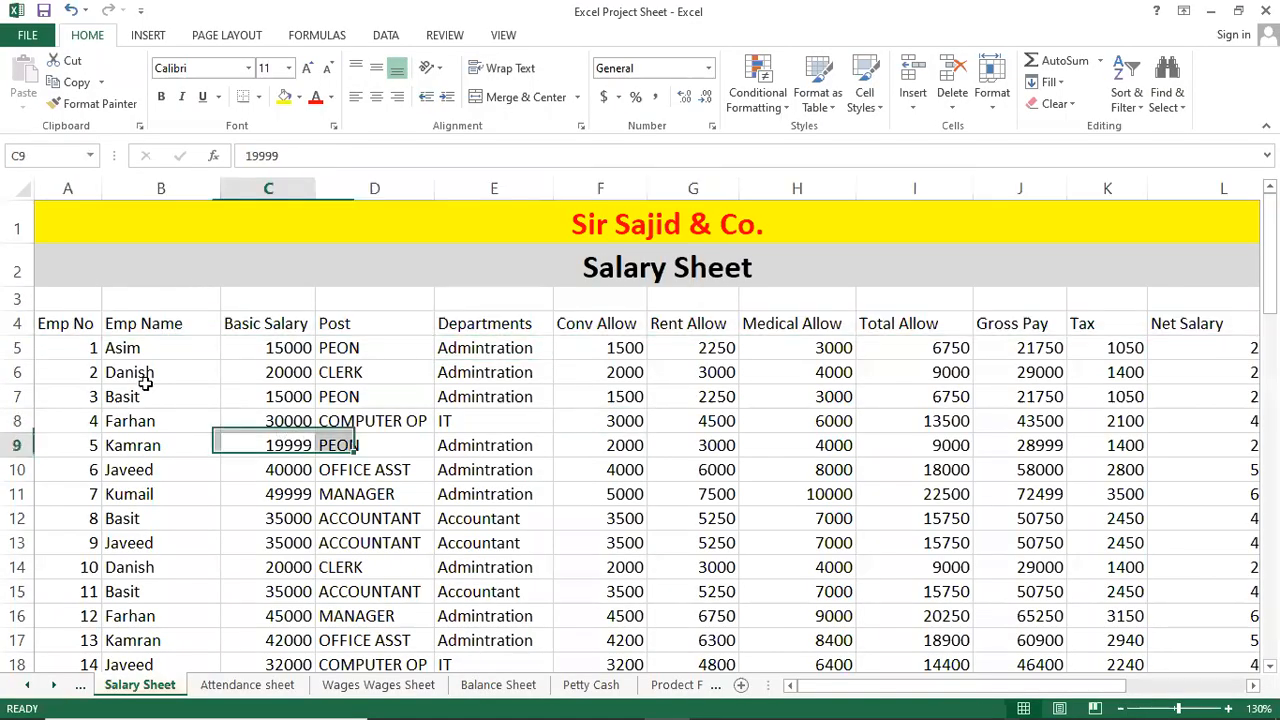
{"action": "left_click", "coordinate": [97, 331]}
{"action": "key", "text": "shift+Right"}
{"action": "key", "text": "shift+Right"}
{"action": "key", "text": "shift+Right"}
{"action": "key", "text": "shift+Right"}
{"action": "key", "text": "shift+Right"}
{"action": "key", "text": "shift+Right"}
{"action": "key", "text": "shift+Right"}
{"action": "key", "text": "shift+Right"}
{"action": "key", "text": "shift+Right"}
{"action": "key", "text": "shift+Right"}
{"action": "key", "text": "shift+Right"}
{"action": "key", "text": "shift+Right"}
{"action": "key", "text": "shift+Right"}
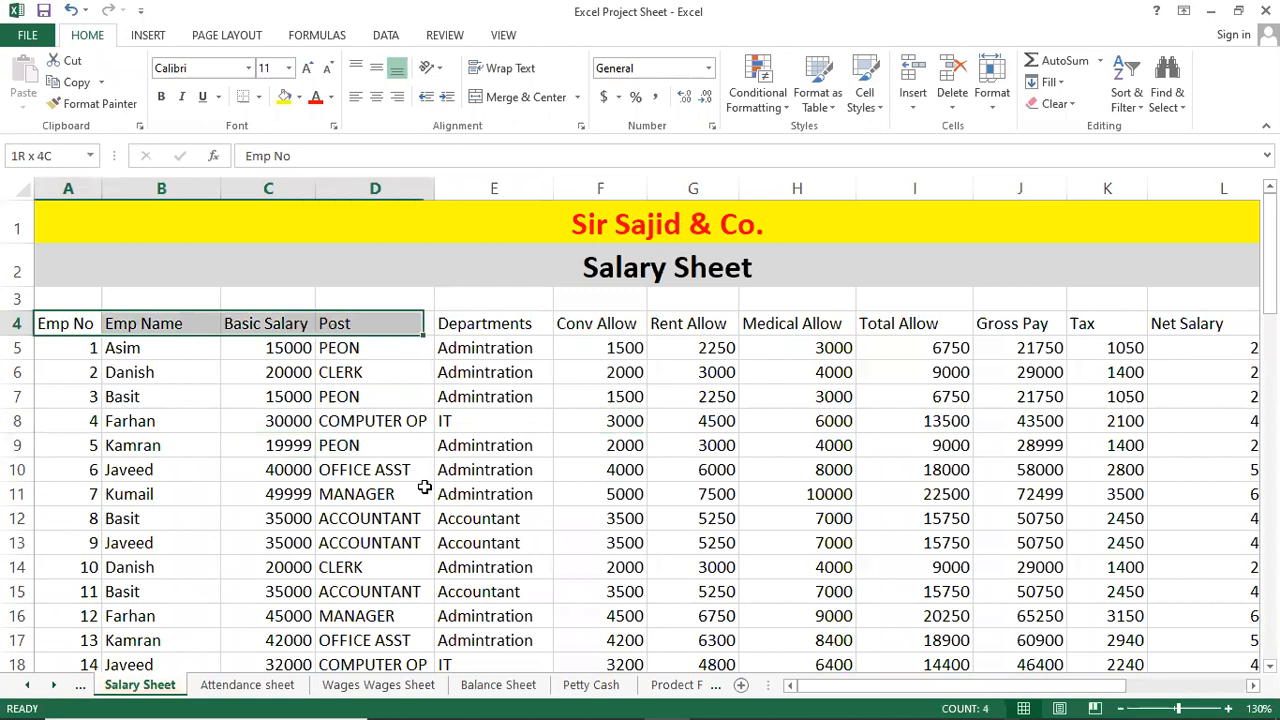
{"action": "key", "text": "shift+Right"}
{"action": "key", "text": "shift+Left"}
{"action": "key", "text": "shift+Left"}
{"action": "key", "text": "shift+Left"}
{"action": "key", "text": "shift+Left"}
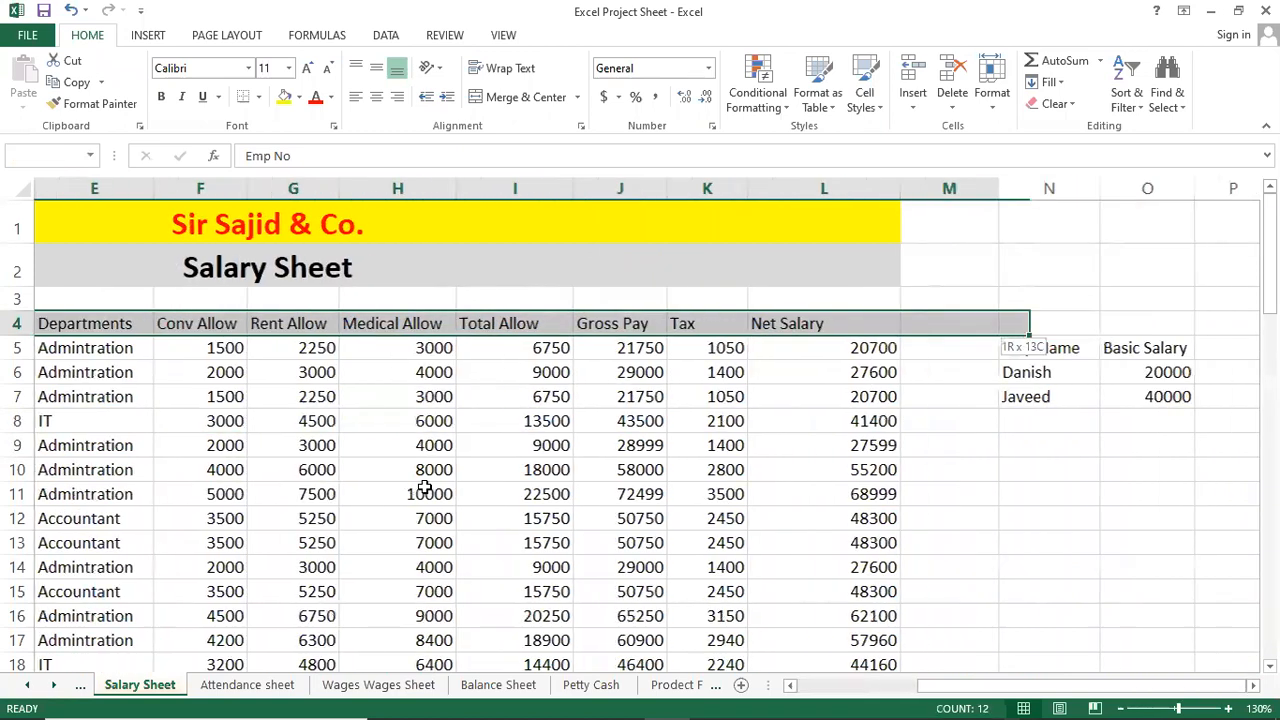
{"action": "key", "text": "shift+Right"}
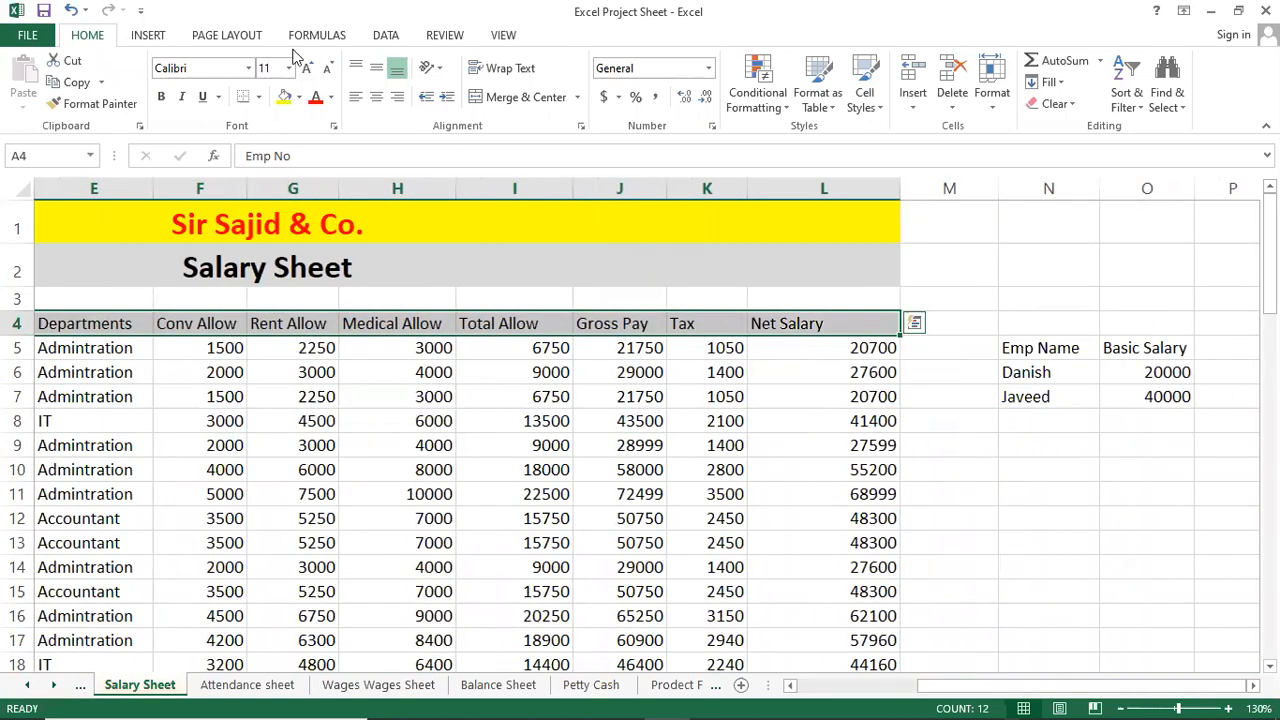
Make the headings bold, grey-filled (White, Background 1, Darker 15%), middle- and left-aligned, with All Borders.
{"action": "left_click", "coordinate": [376, 96]}
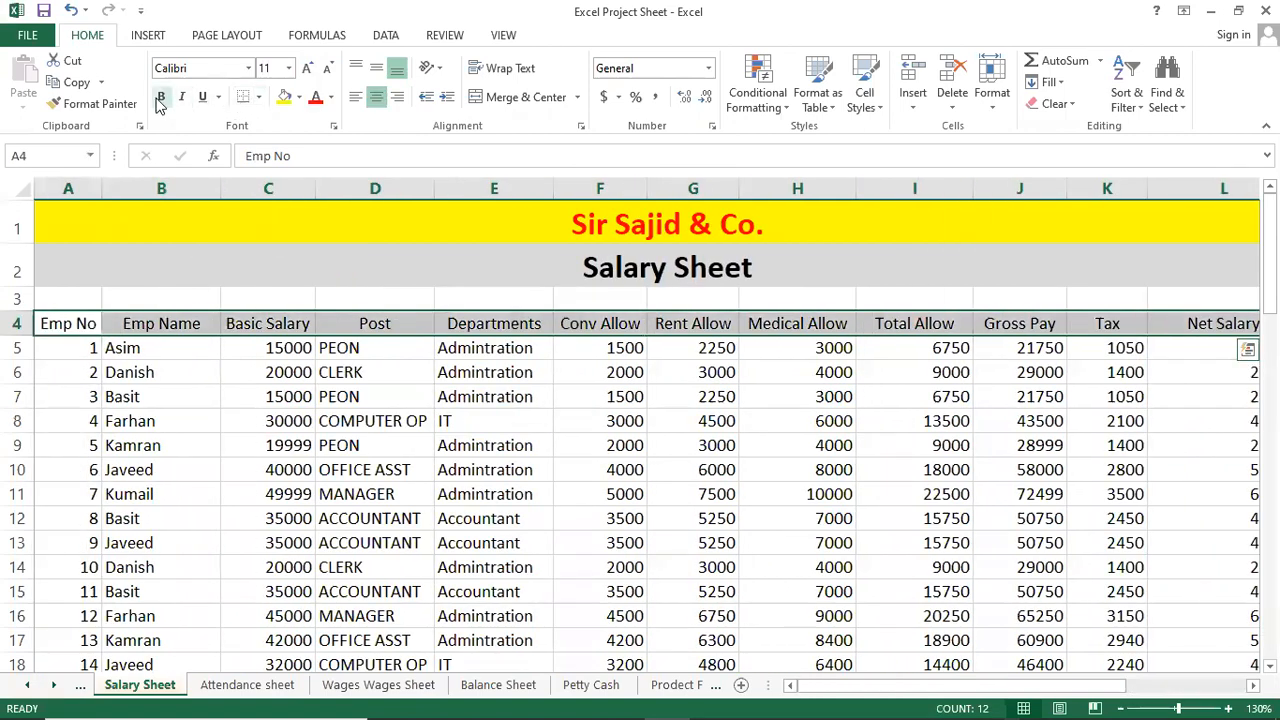
{"action": "left_click", "coordinate": [161, 96]}
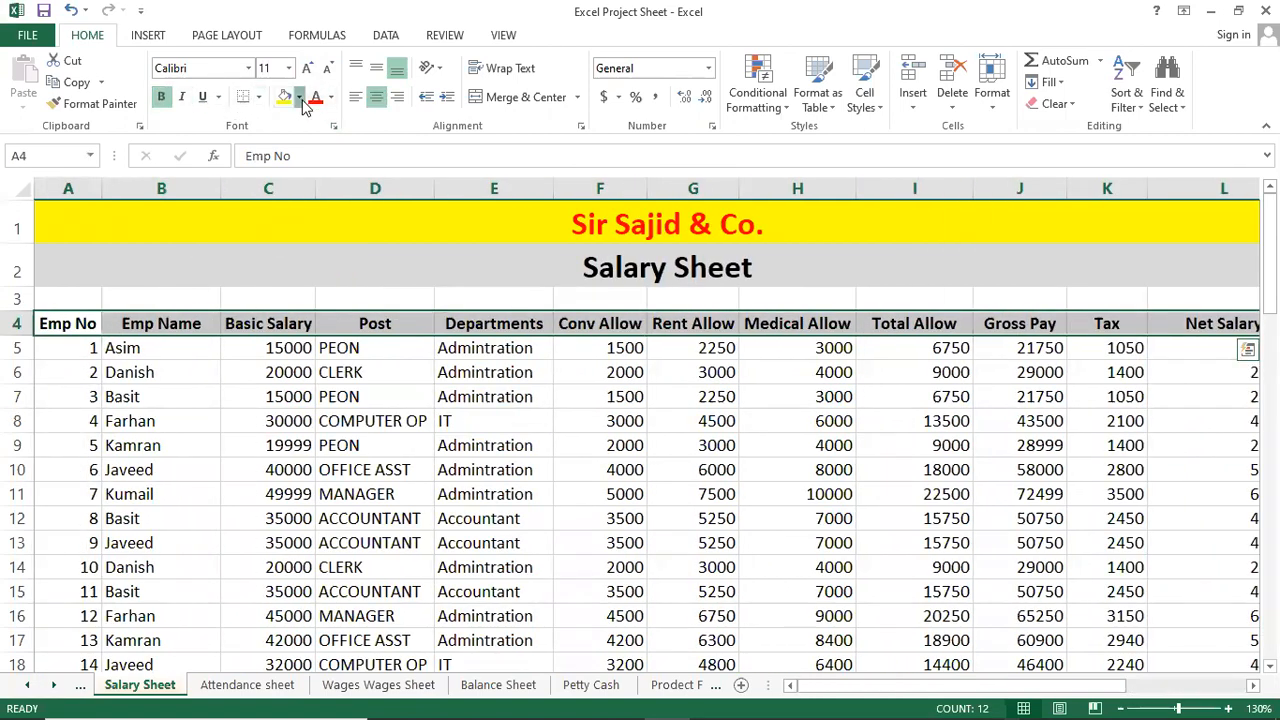
{"action": "left_click", "coordinate": [300, 98]}
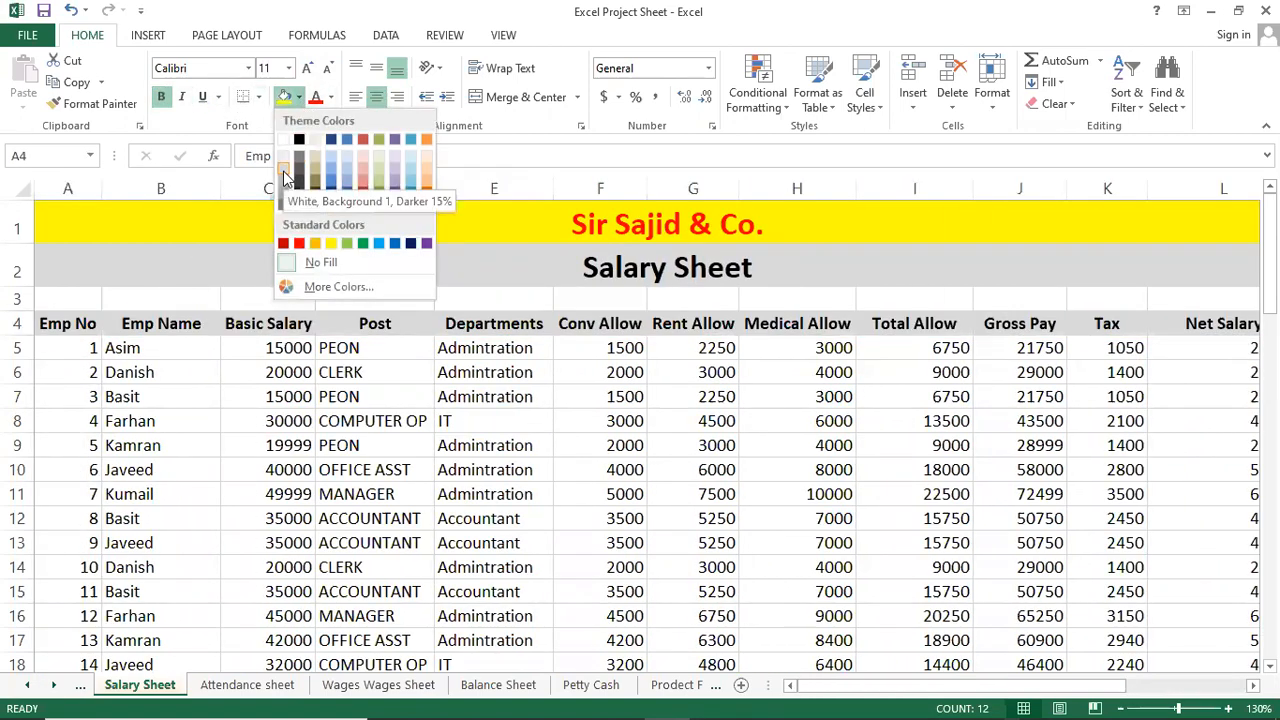
{"action": "left_click", "coordinate": [283, 171]}
{"action": "left_click", "coordinate": [376, 70]}
{"action": "left_click", "coordinate": [378, 99]}
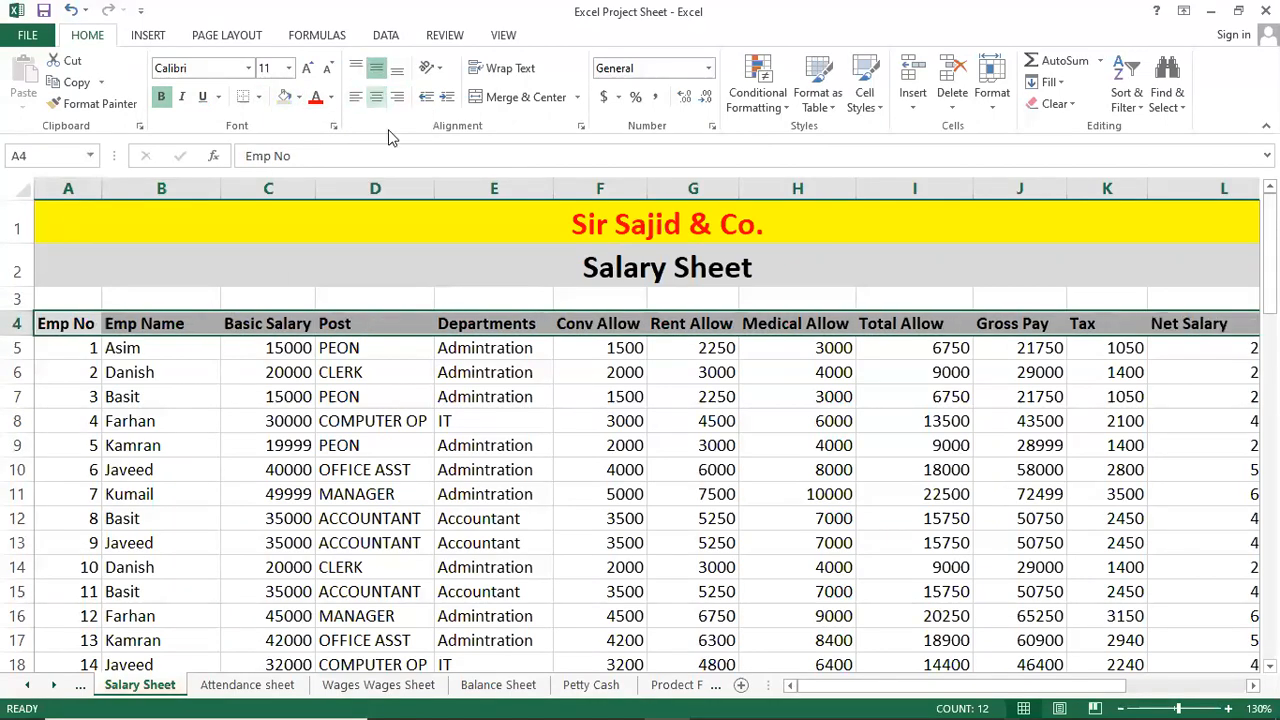
{"action": "left_click", "coordinate": [259, 97]}
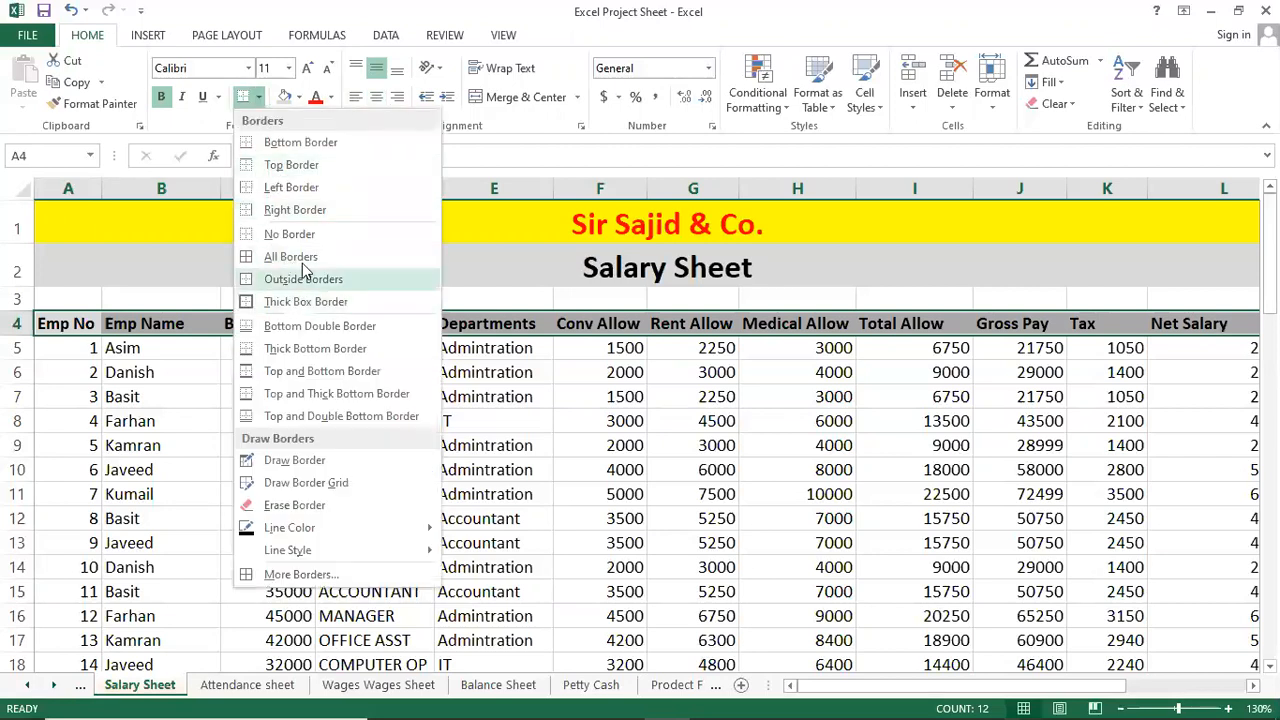
{"action": "left_click", "coordinate": [298, 258]}
{"action": "left_click", "coordinate": [472, 370]}
{"action": "left_click", "coordinate": [755, 425]}
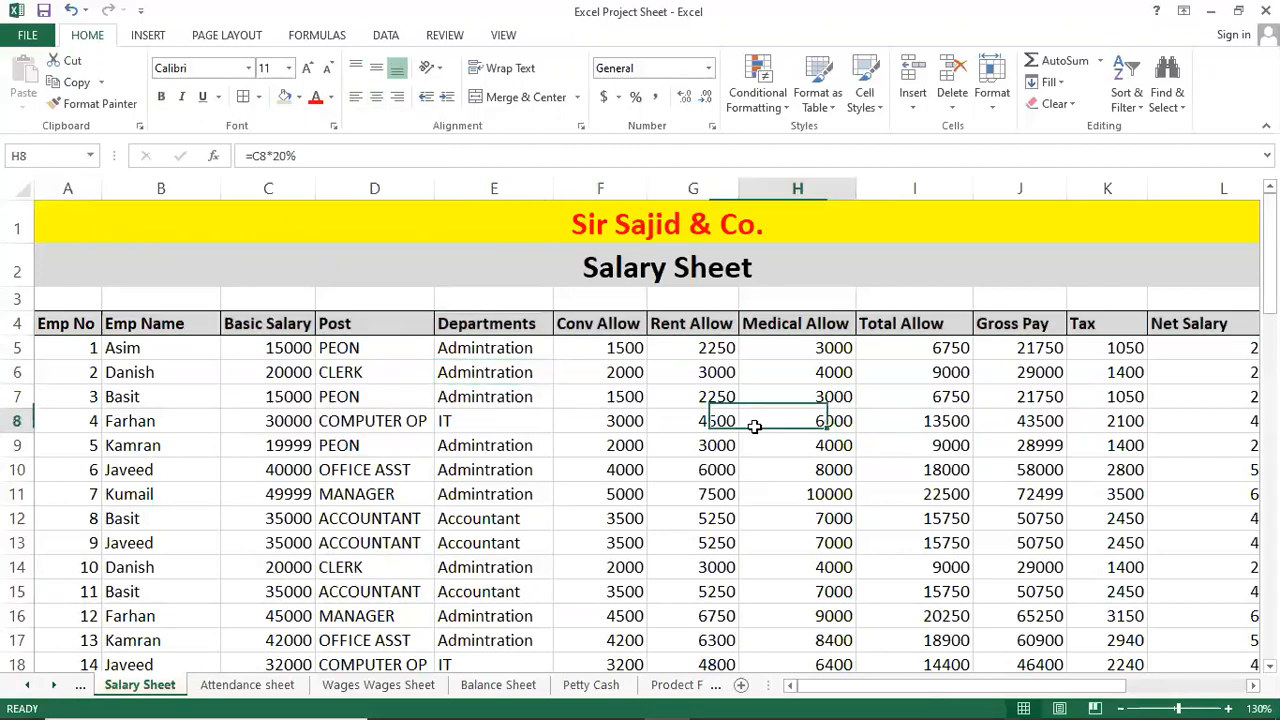
{"action": "left_click", "coordinate": [636, 367]}
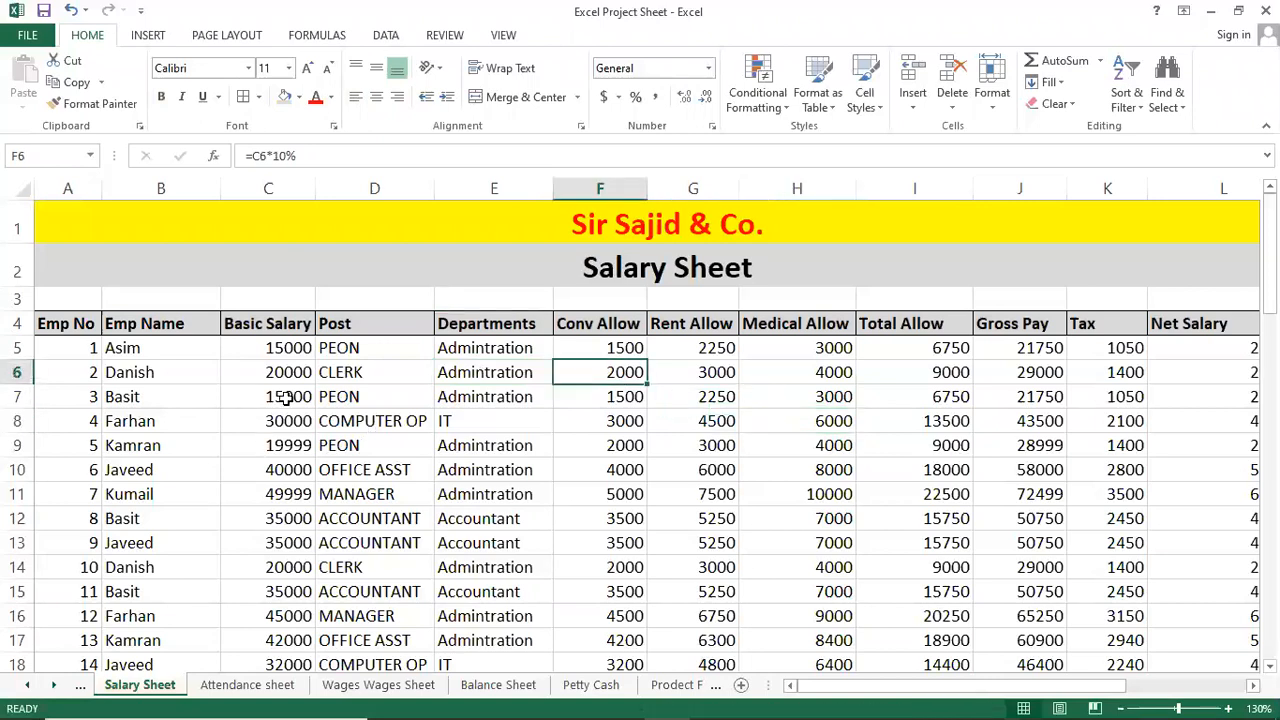
{"action": "scroll", "coordinate": [575, 485], "scroll_direction": "down", "scroll_amount": 10}
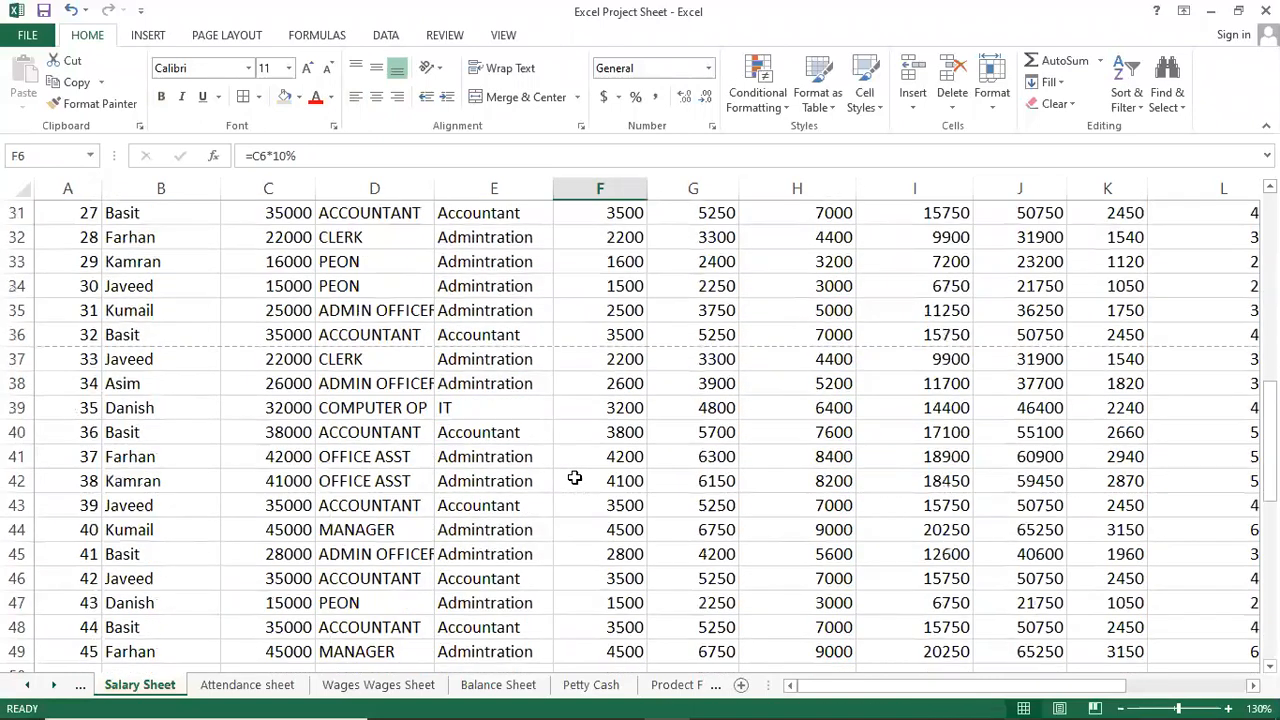
{"action": "scroll", "coordinate": [575, 478], "scroll_direction": "down", "scroll_amount": 6}
{"action": "scroll", "coordinate": [575, 478], "scroll_direction": "up", "scroll_amount": 4}
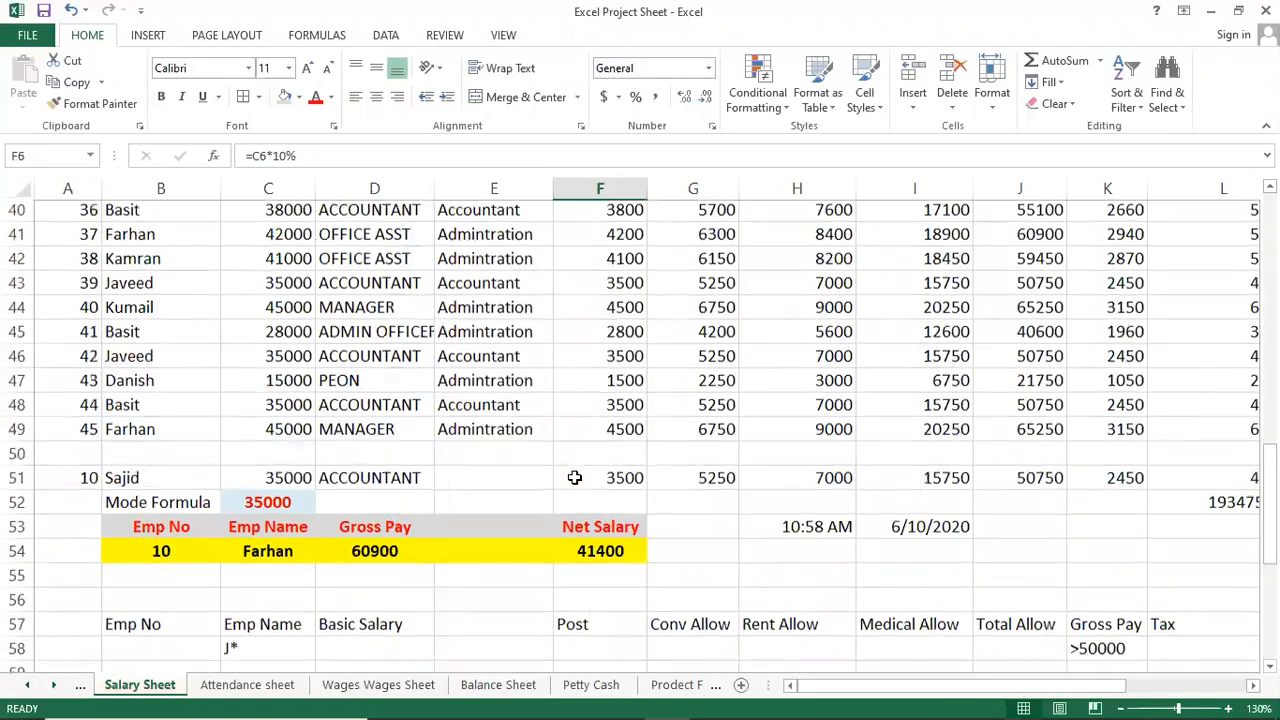
{"action": "left_click", "coordinate": [480, 424]}
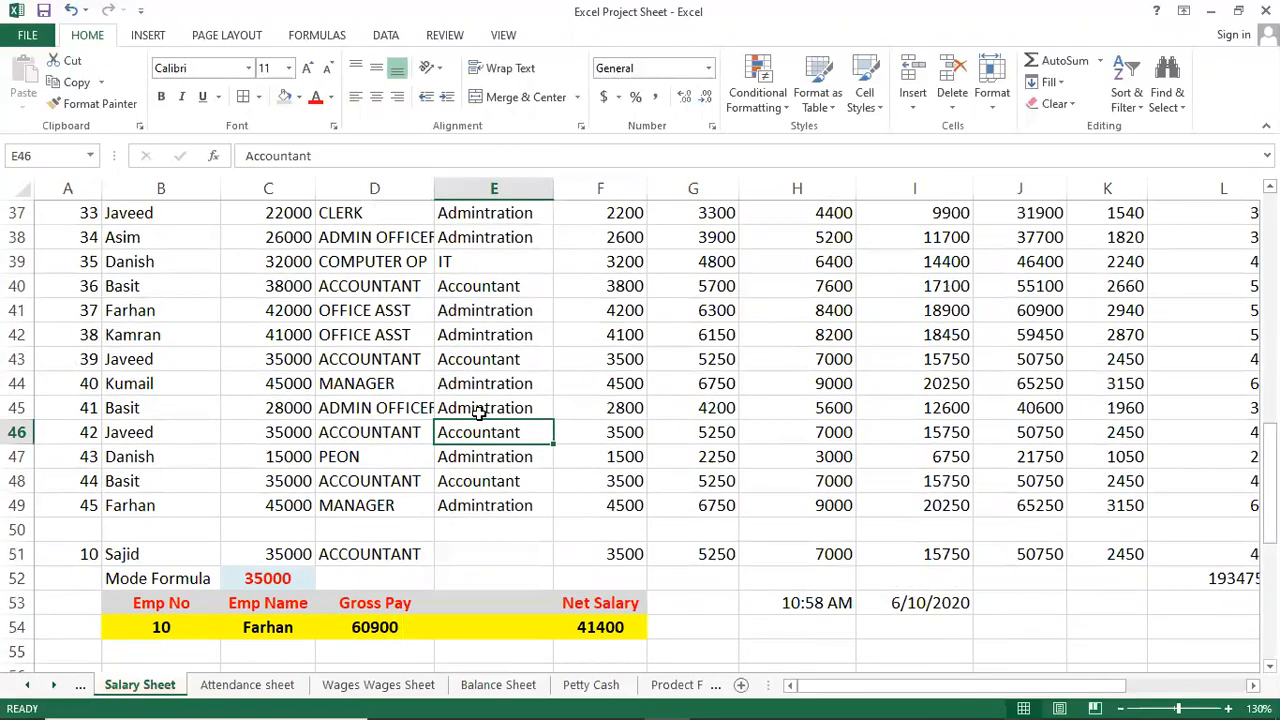
{"action": "scroll", "coordinate": [480, 413], "scroll_direction": "down", "scroll_amount": 3}
{"action": "scroll", "coordinate": [480, 413], "scroll_direction": "up", "scroll_amount": 8}
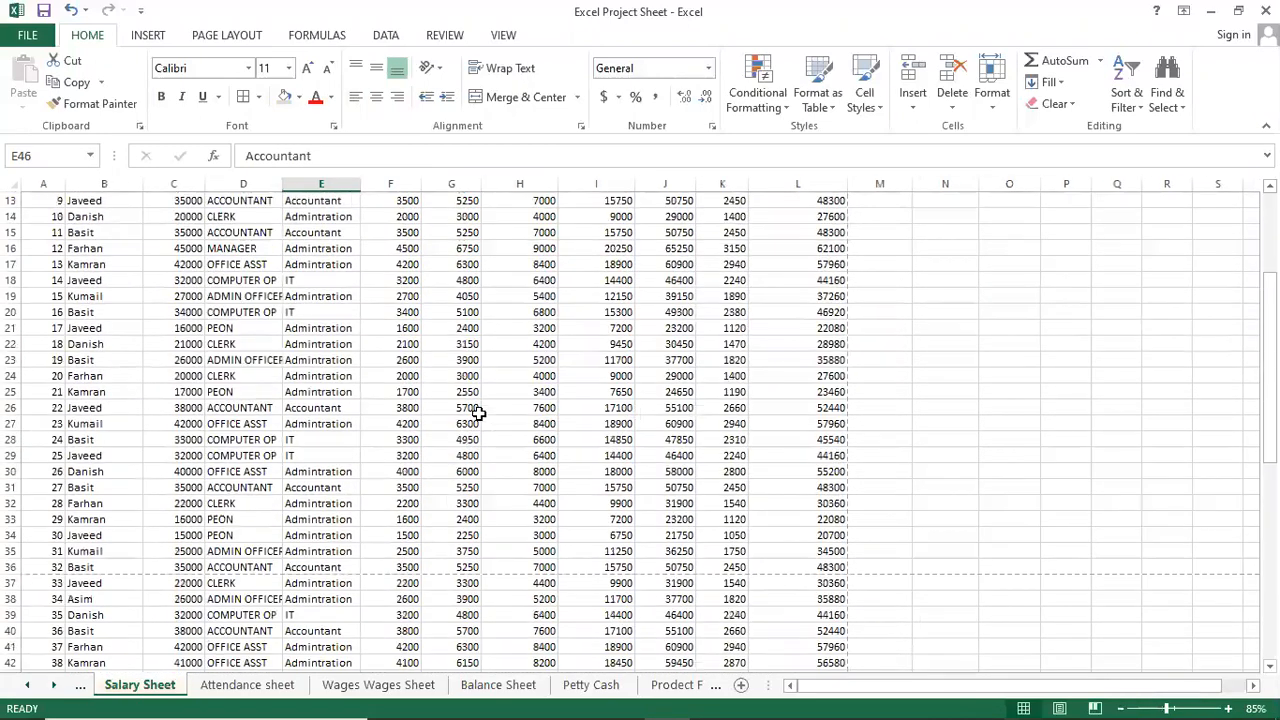
{"action": "scroll", "coordinate": [479, 413], "scroll_direction": "down", "scroll_amount": 3}
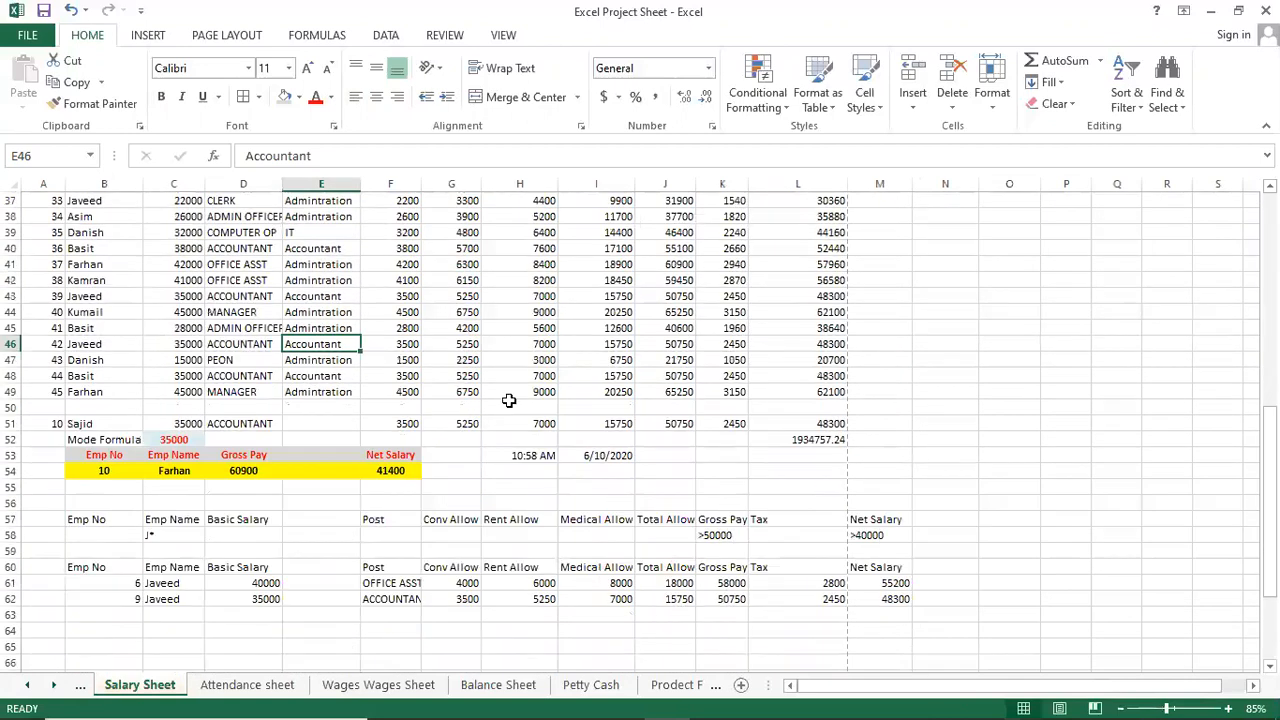
{"action": "scroll", "coordinate": [769, 434], "scroll_direction": "down", "scroll_amount": 7}
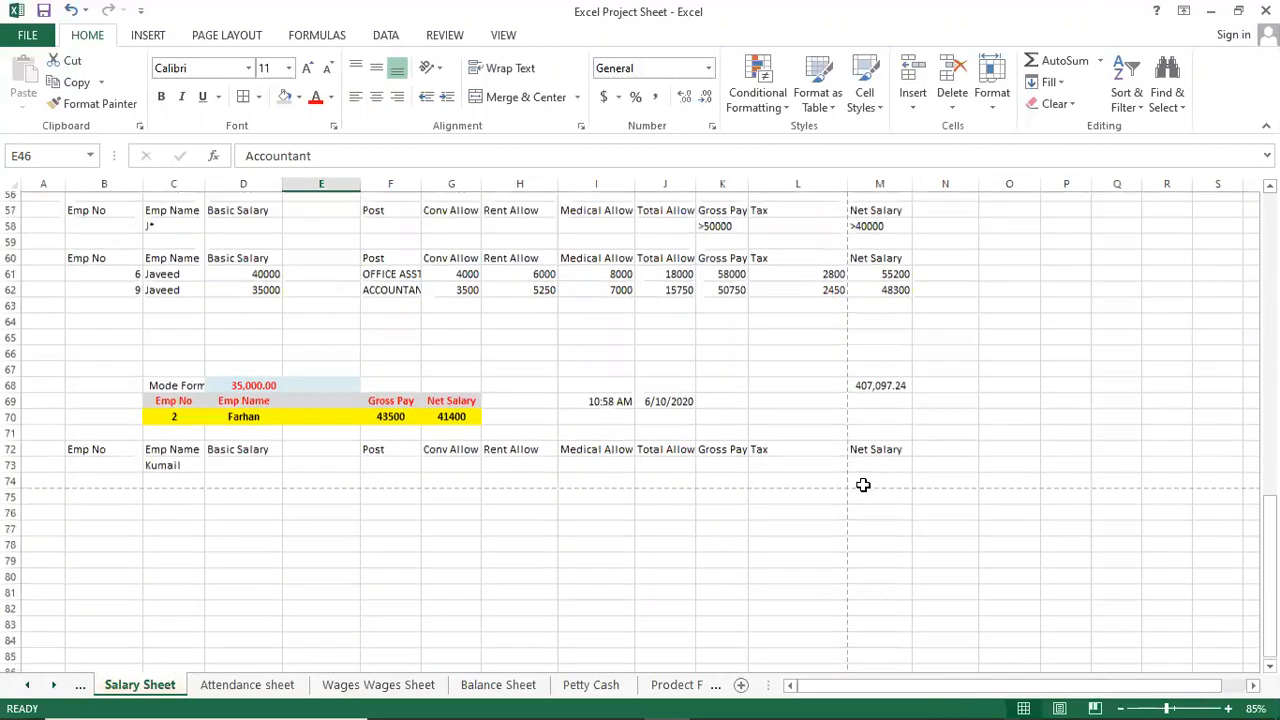
{"action": "scroll", "coordinate": [862, 484], "scroll_direction": "up", "scroll_amount": 13}
{"action": "scroll", "coordinate": [790, 420], "scroll_direction": "up", "scroll_amount": 6}
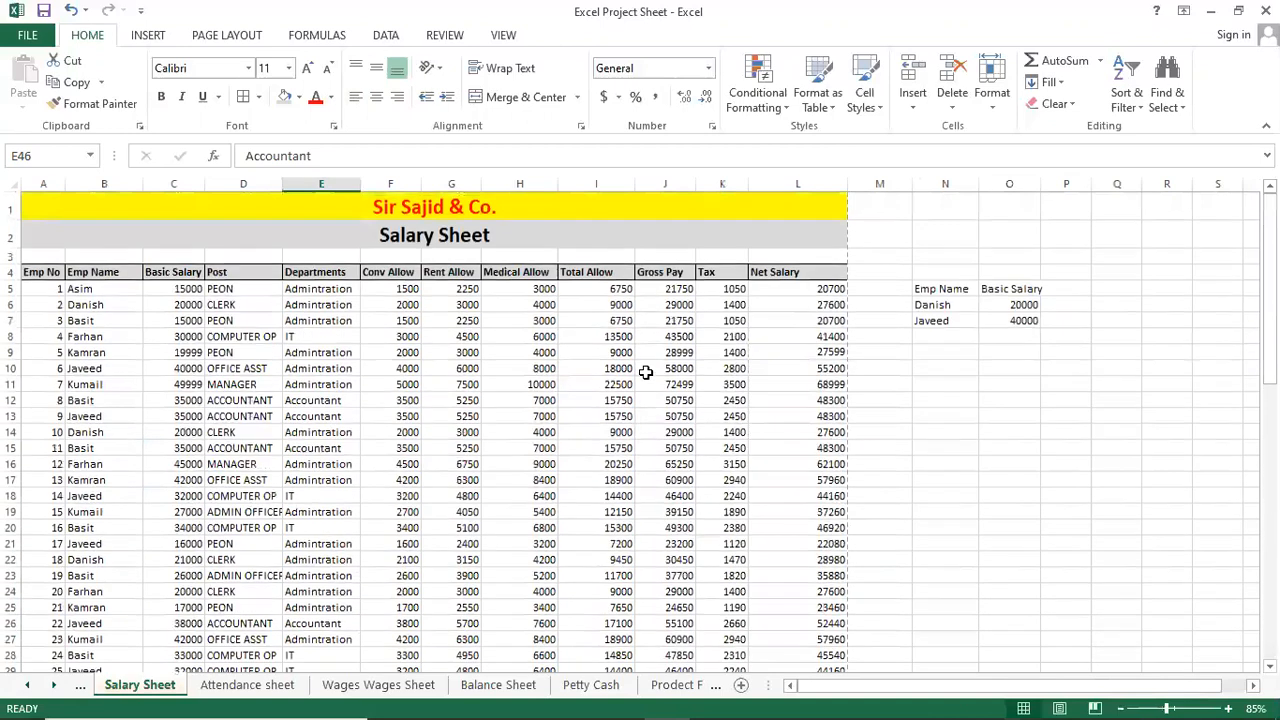
{"action": "scroll", "coordinate": [283, 393], "scroll_direction": "down", "scroll_amount": 10}
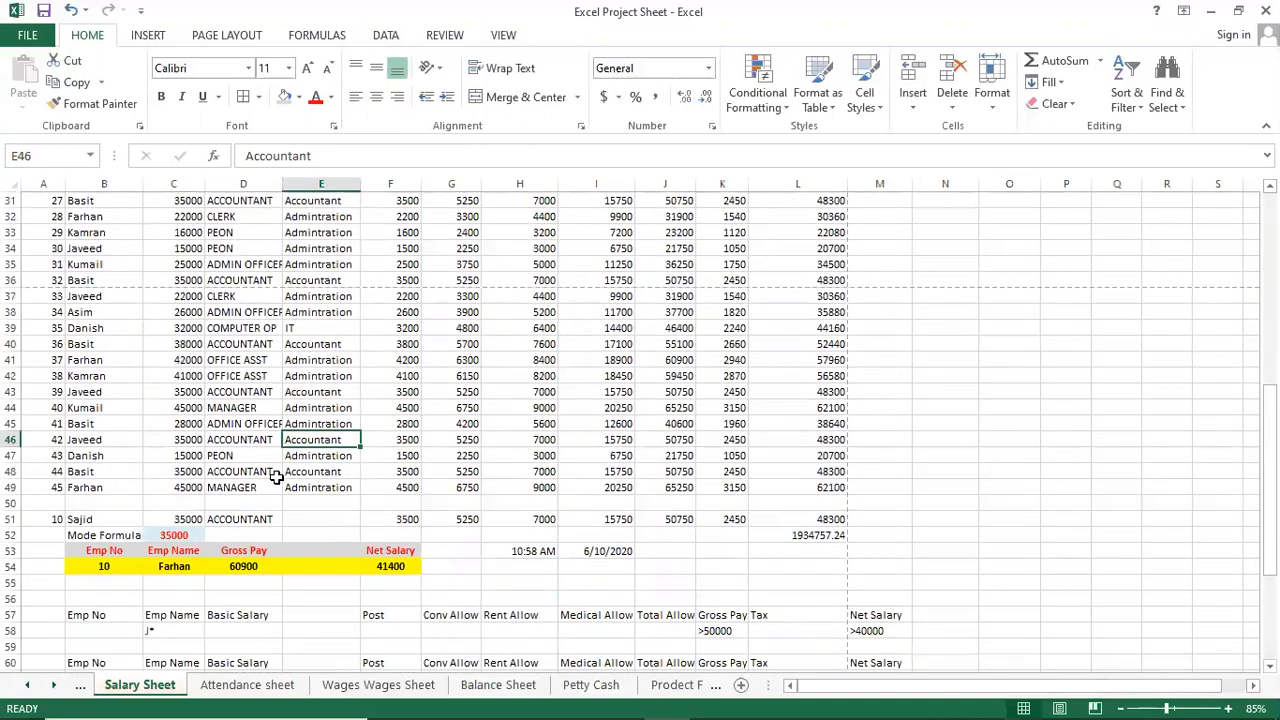
{"action": "scroll", "coordinate": [245, 462], "scroll_direction": "up", "scroll_amount": 10}
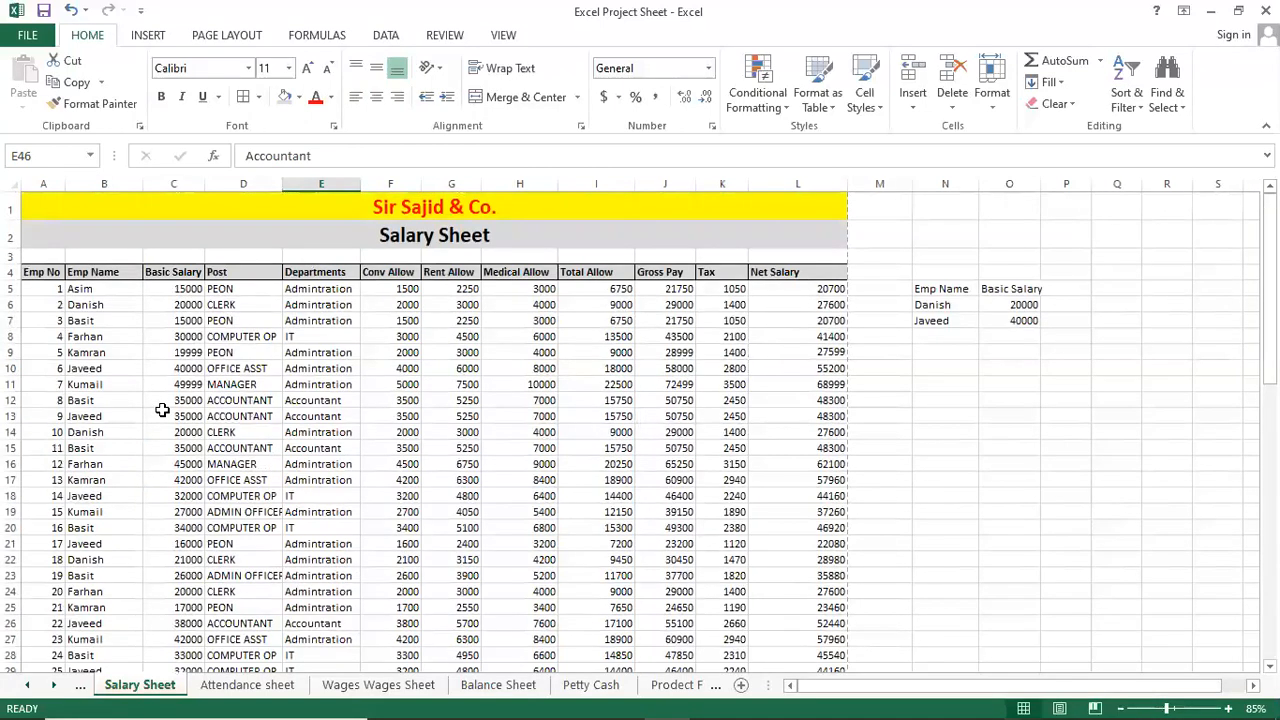
{"action": "left_click", "coordinate": [46, 272], "text": "shift"}
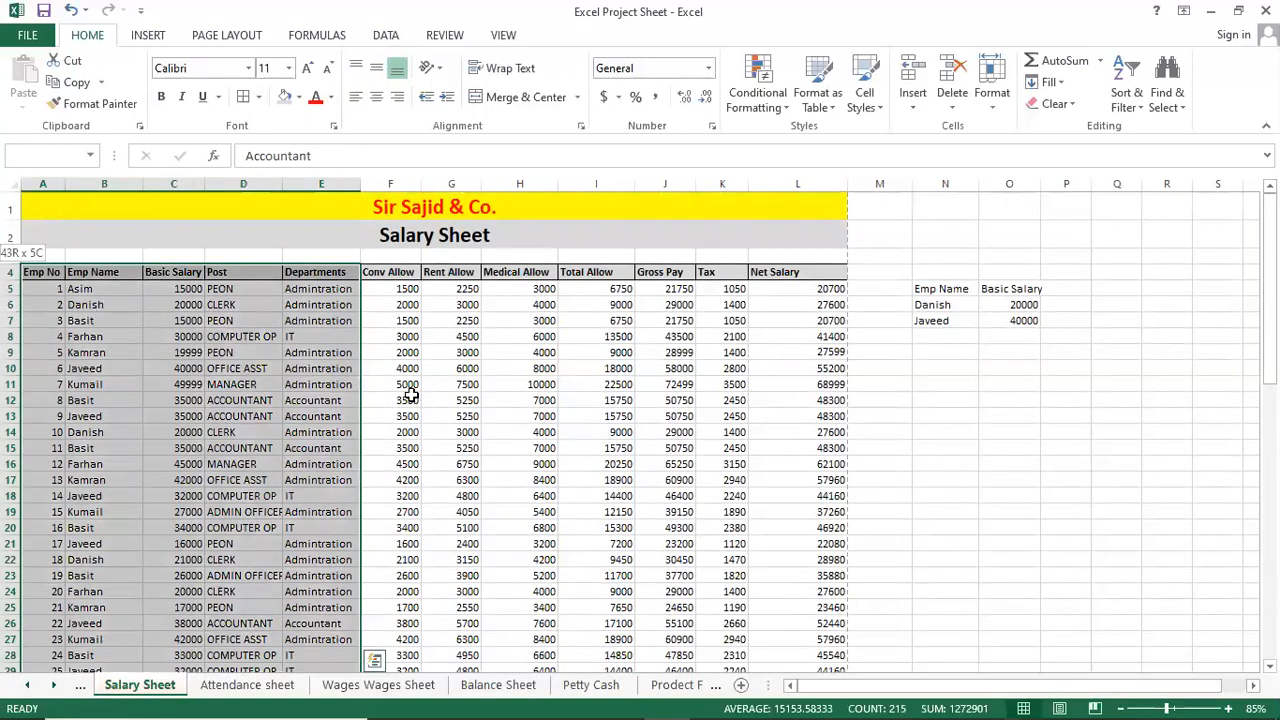
{"action": "scroll", "coordinate": [424, 418], "scroll_direction": "down", "scroll_amount": 10}
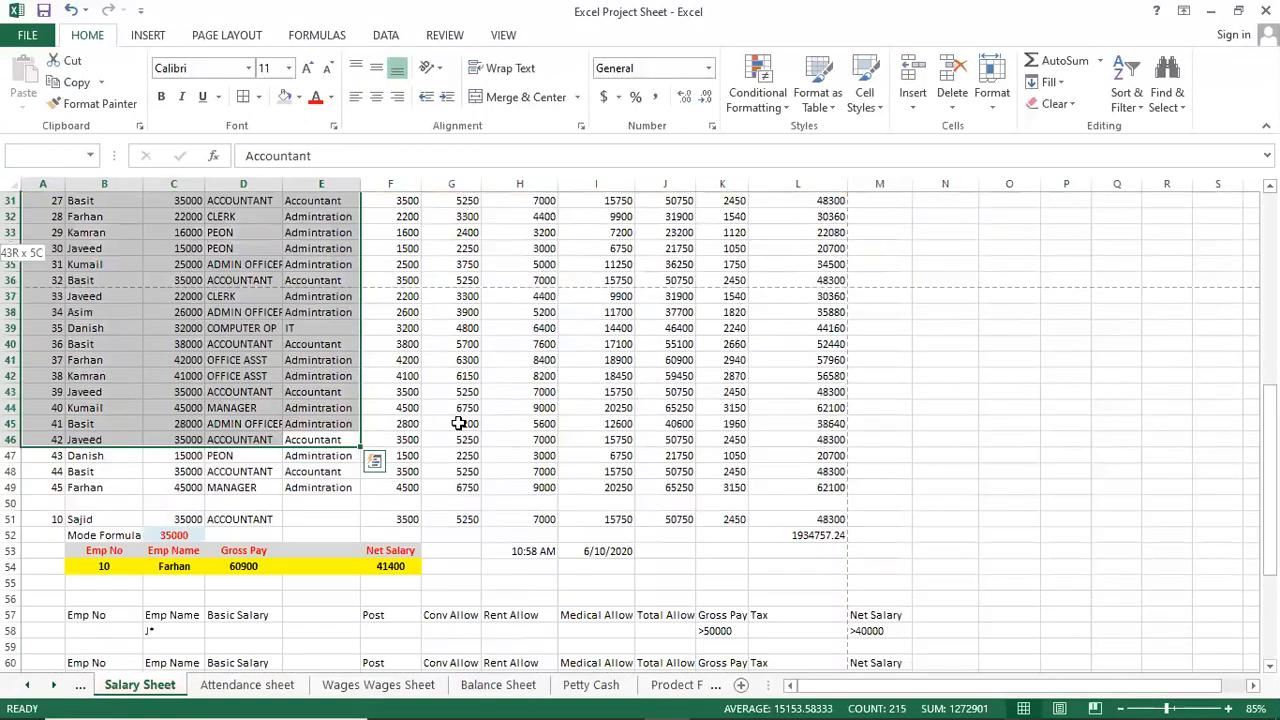
{"action": "left_click", "coordinate": [826, 486], "text": "shift"}
{"action": "scroll", "coordinate": [392, 436], "scroll_direction": "up", "scroll_amount": 10}
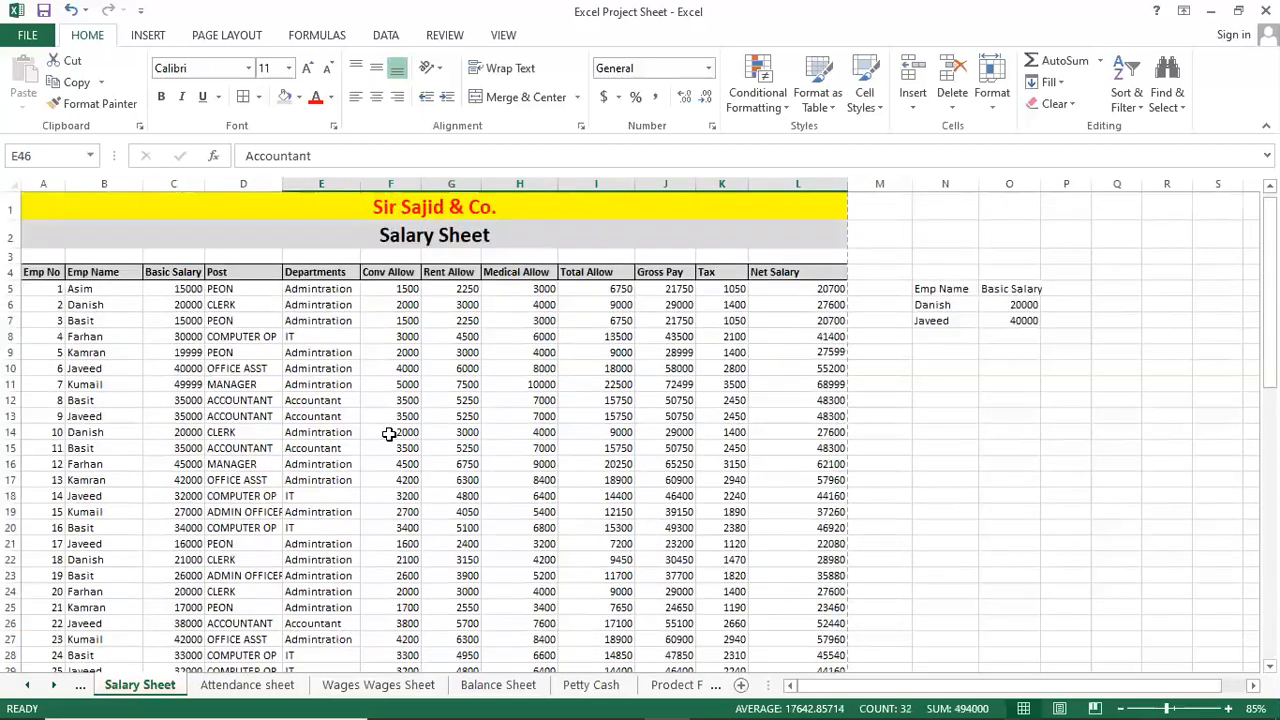
Navigate back to the top of the salary table with Ctrl+arrow keys.
{"action": "left_click", "coordinate": [390, 432]}
{"action": "left_click", "coordinate": [44, 272]}
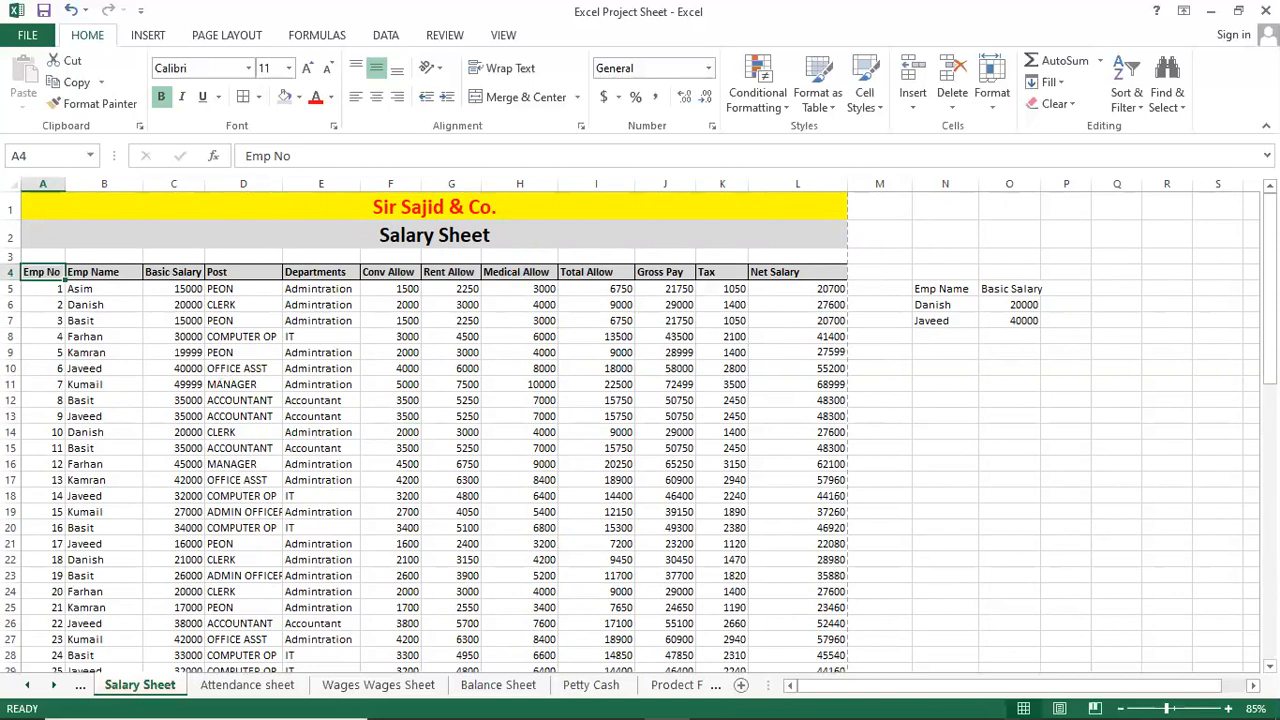
{"action": "left_click_drag", "start_coordinate": [1270, 371], "coordinate": [1270, 490]}
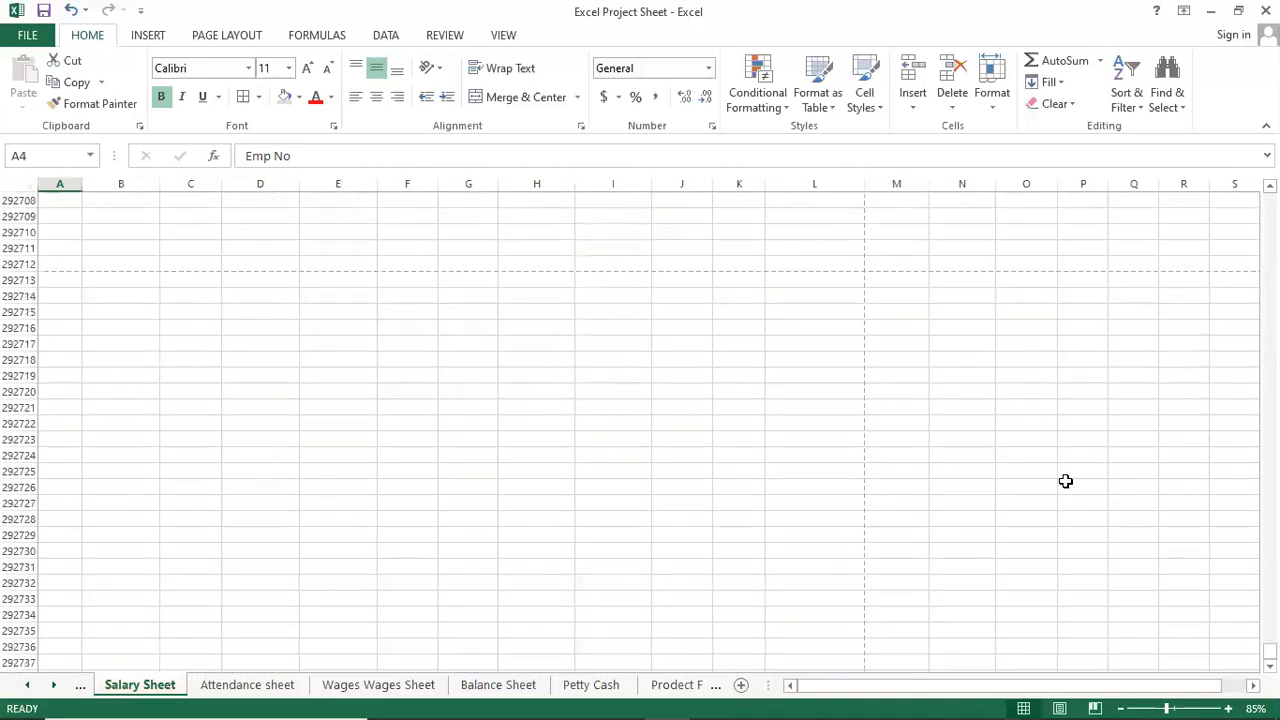
{"action": "left_click", "coordinate": [474, 437]}
{"action": "key", "text": "ctrl+Up"}
{"action": "key", "text": "ctrl+Left"}
{"action": "key", "text": "ctrl+Left"}
{"action": "key", "text": "ctrl+Left"}
{"action": "key", "text": "ctrl+Left"}
{"action": "key", "text": "ctrl+Up"}
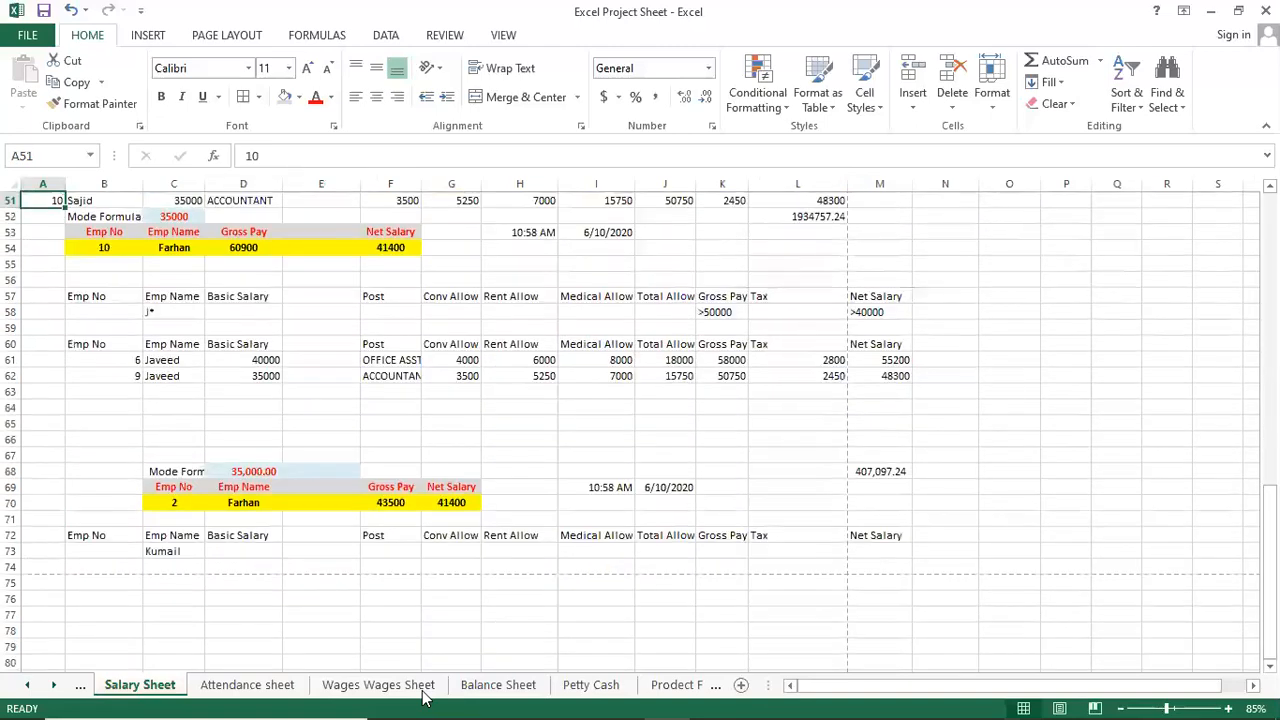
{"action": "key", "text": "Up"}
{"action": "key", "text": "Up"}
{"action": "key", "text": "Up"}
{"action": "key", "text": "Up"}
{"action": "key", "text": "Up"}
{"action": "key", "text": "Up"}
{"action": "key", "text": "Up"}
{"action": "key", "text": "Up"}
{"action": "key", "text": "Up"}
{"action": "key", "text": "Up"}
{"action": "key", "text": "Up"}
{"action": "key", "text": "Up"}
{"action": "key", "text": "Up"}
{"action": "key", "text": "Up"}
{"action": "key", "text": "Up"}
{"action": "key", "text": "Up"}
{"action": "key", "text": "Up"}
{"action": "key", "text": "Up"}
{"action": "key", "text": "Up"}
{"action": "key", "text": "Up"}
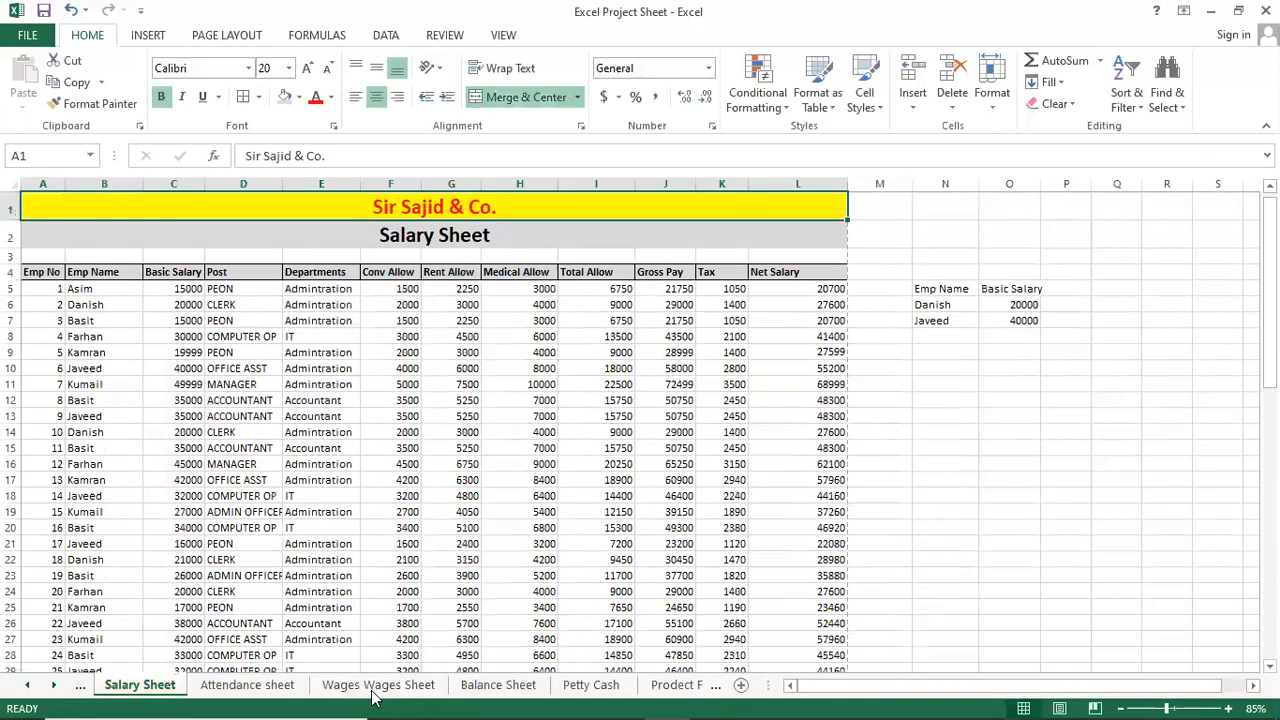
Check the allowance formulas in H19, G15, H13 and F8, then select the whole table A4:L49.
{"action": "left_click", "coordinate": [500, 511]}
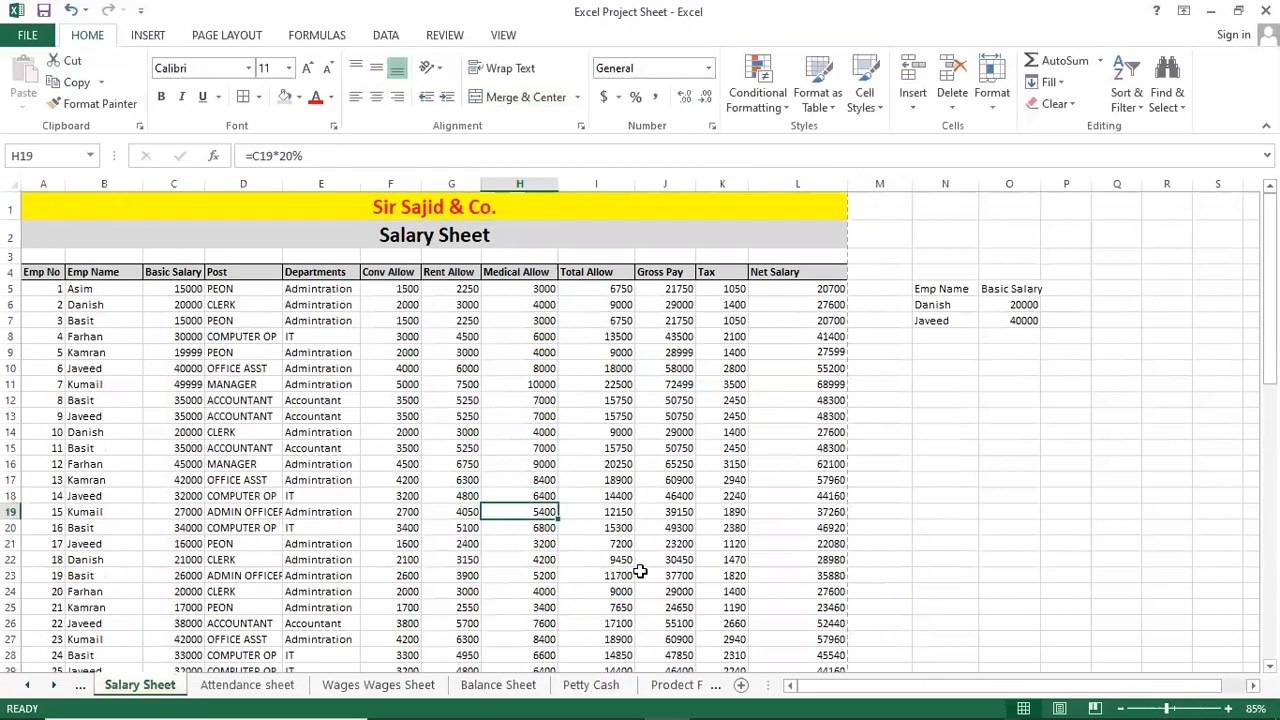
{"action": "left_click", "coordinate": [458, 443]}
{"action": "left_click", "coordinate": [531, 414]}
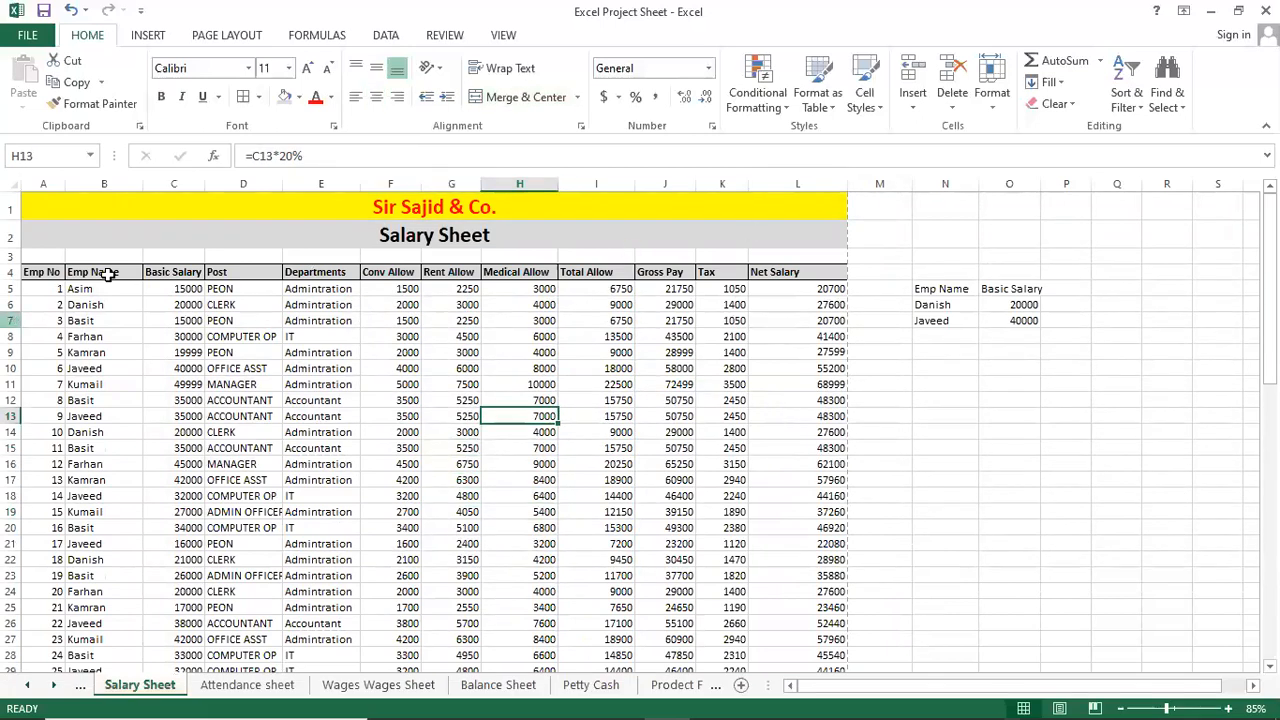
{"action": "left_click", "coordinate": [280, 259]}
{"action": "scroll", "coordinate": [283, 259], "scroll_direction": "down", "scroll_amount": 11}
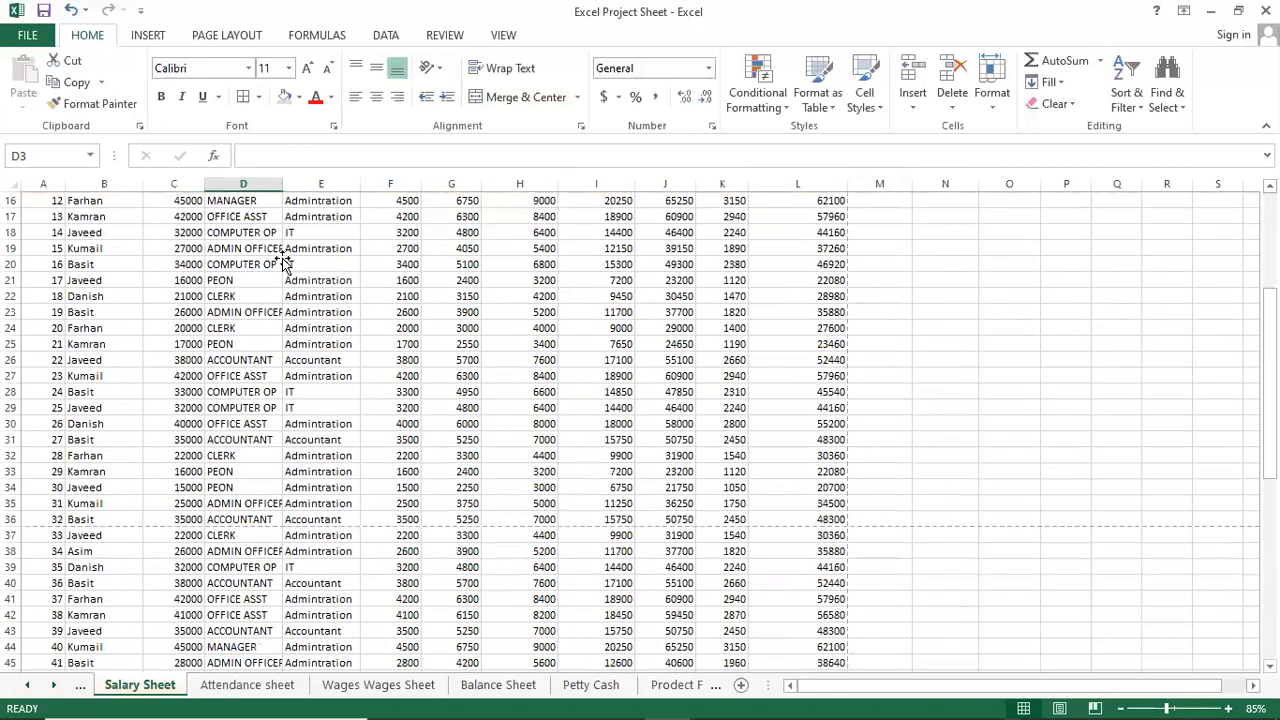
{"action": "left_click", "coordinate": [365, 457]}
{"action": "scroll", "coordinate": [370, 450], "scroll_direction": "up", "scroll_amount": 11}
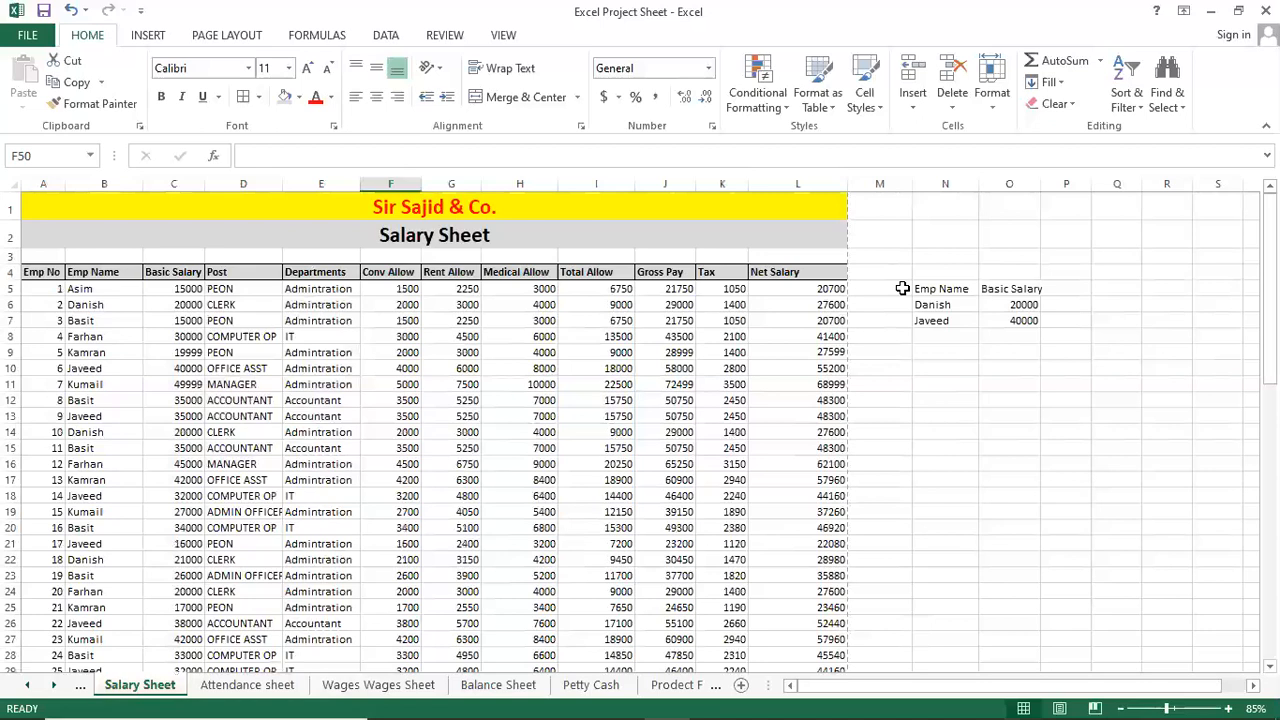
{"action": "left_click", "coordinate": [397, 337]}
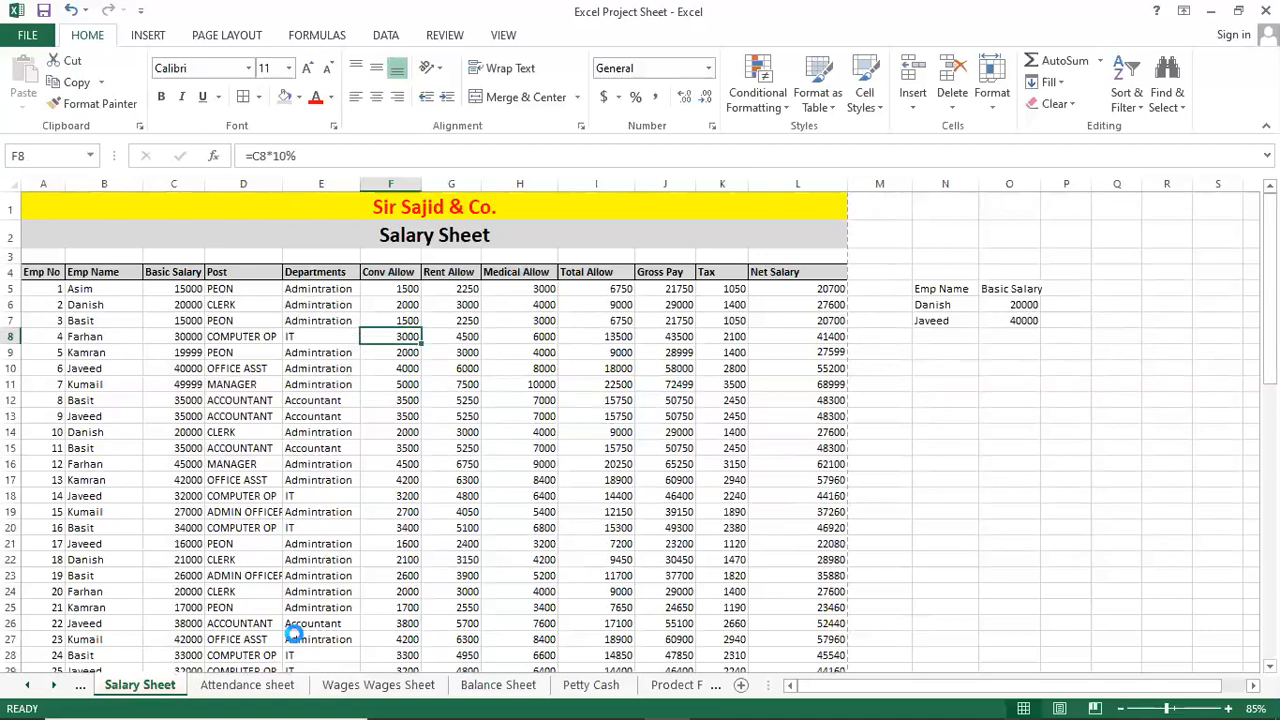
{"action": "key", "text": "ctrl+a"}
{"action": "scroll", "coordinate": [893, 423], "scroll_direction": "down", "scroll_amount": 4}
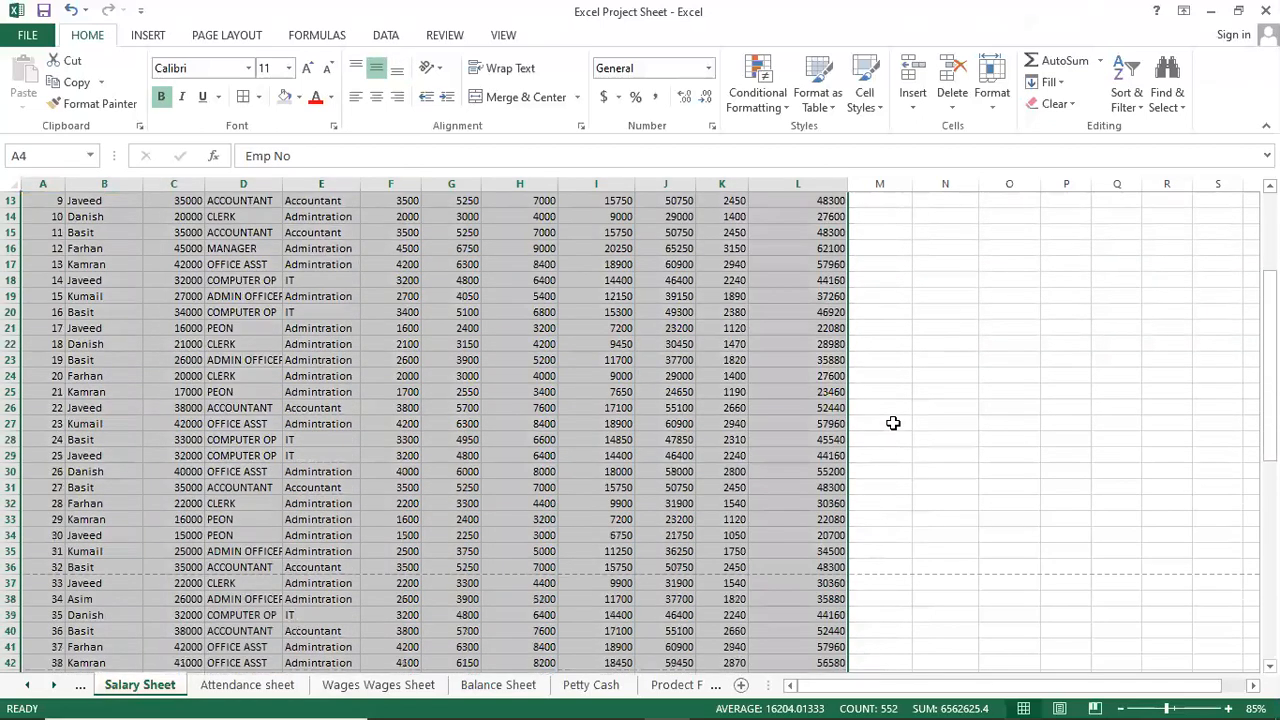
{"action": "scroll", "coordinate": [893, 423], "scroll_direction": "down", "scroll_amount": 6}
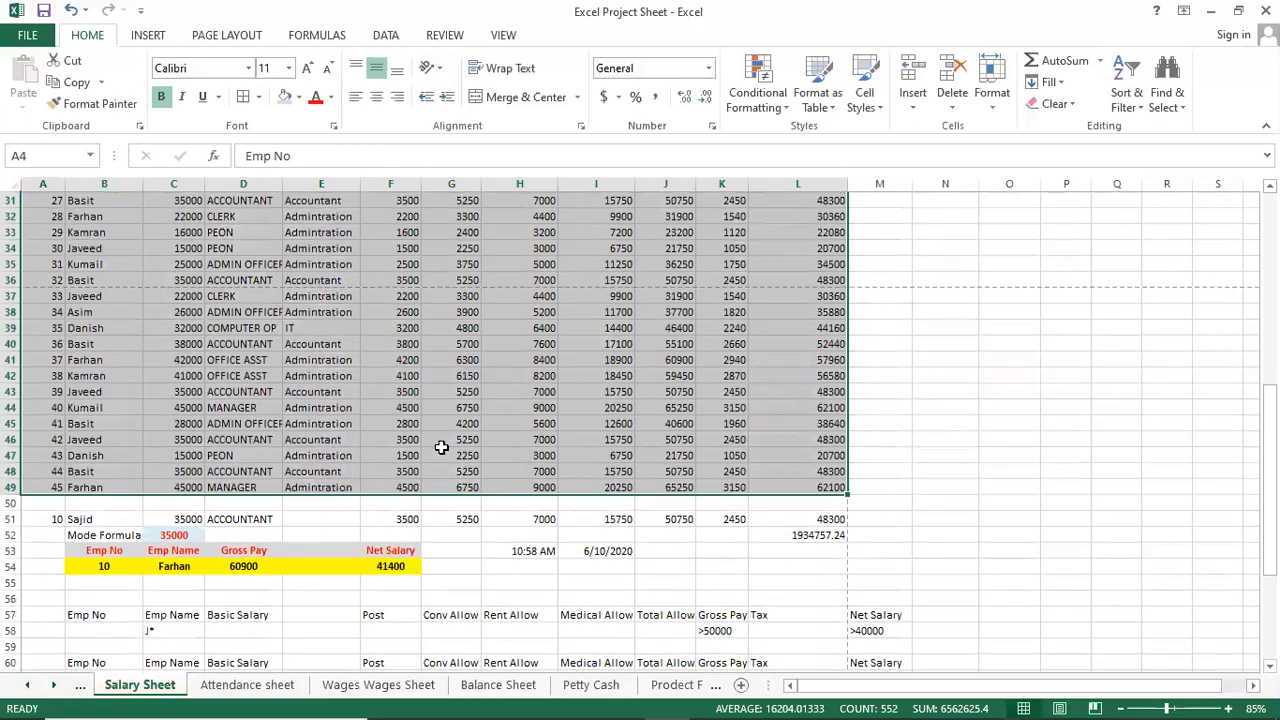
Set A4:L49 as the print area via Page Layout > Print Area, then deselect it.
{"action": "scroll", "coordinate": [441, 447], "scroll_direction": "up", "scroll_amount": 10}
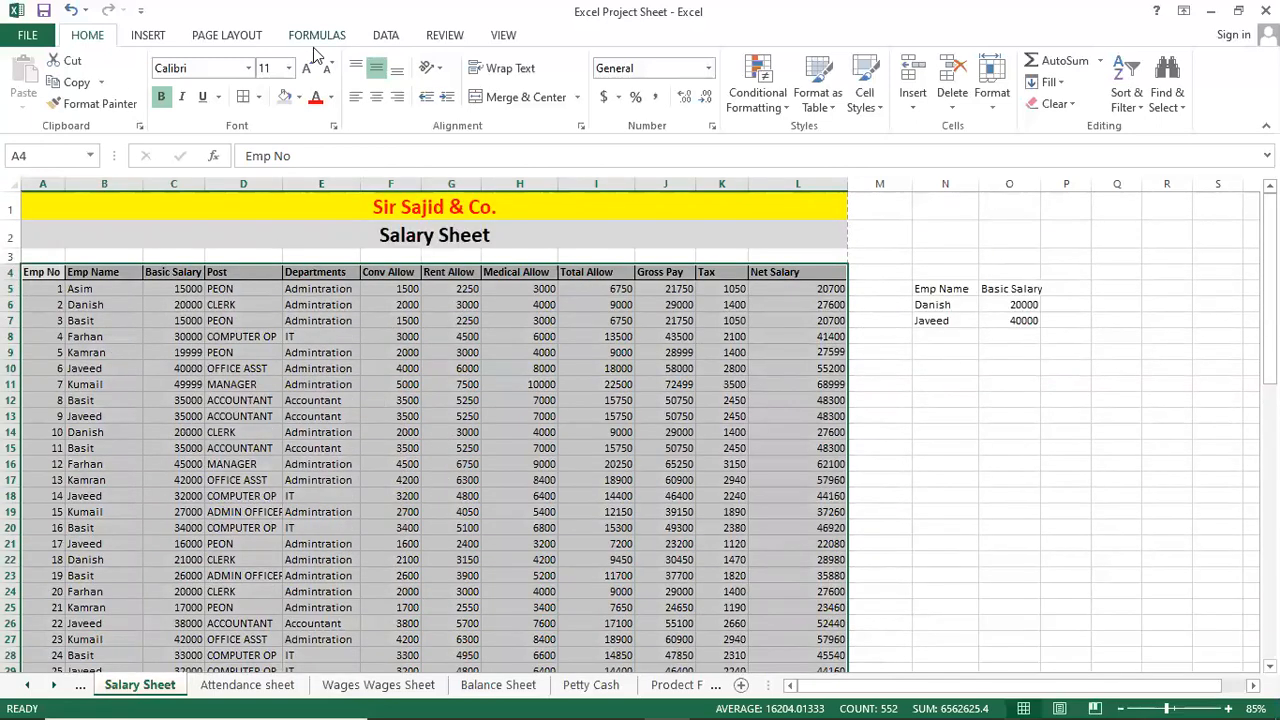
{"action": "left_click", "coordinate": [222, 37]}
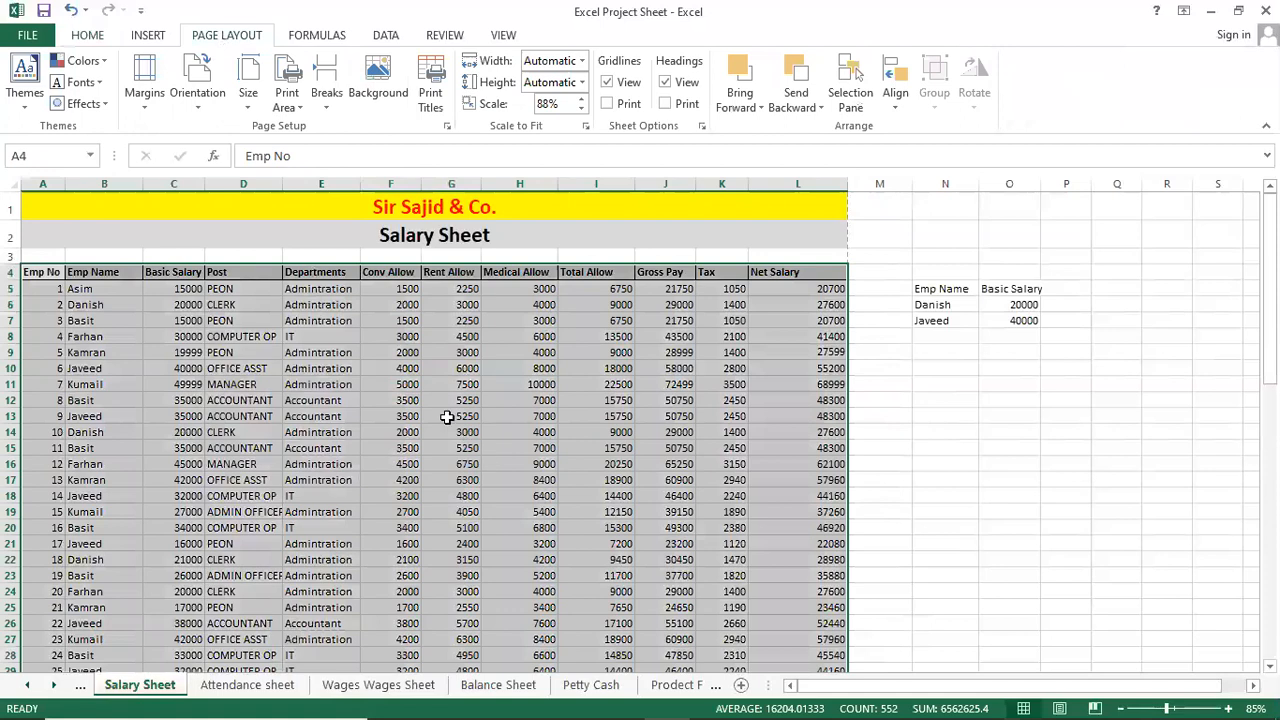
{"action": "left_click", "coordinate": [302, 108]}
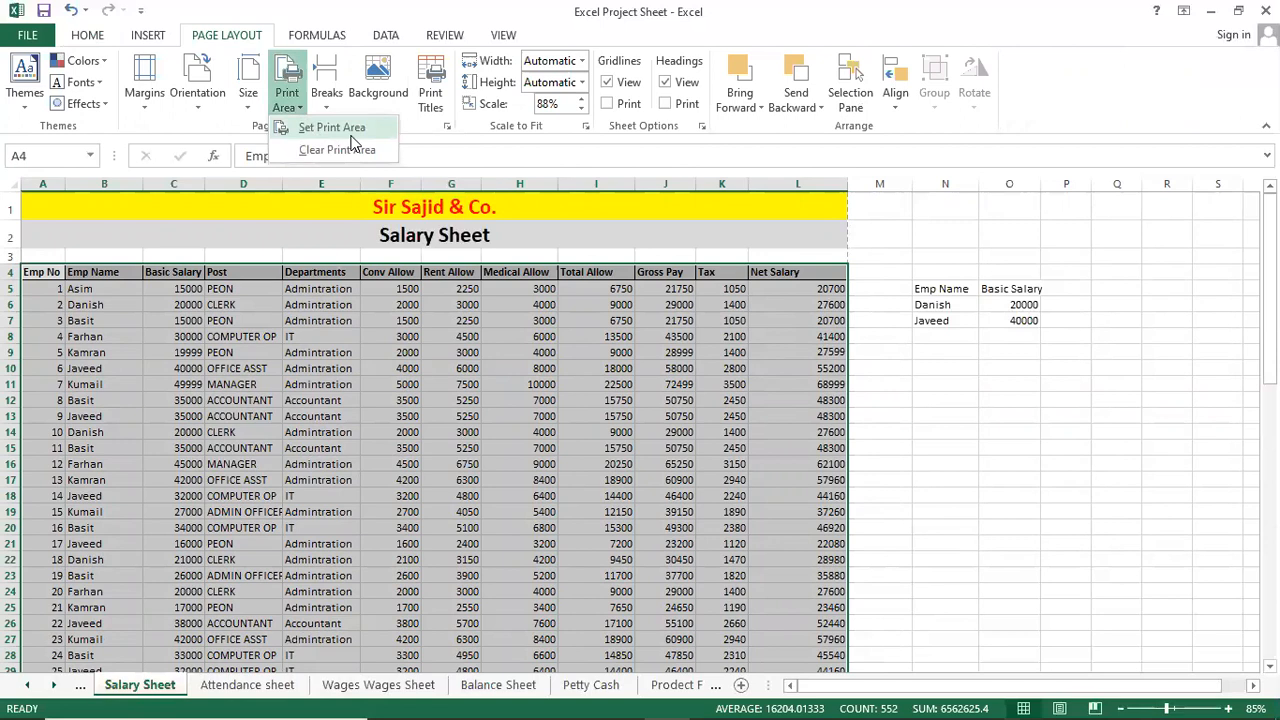
{"action": "left_click", "coordinate": [340, 127]}
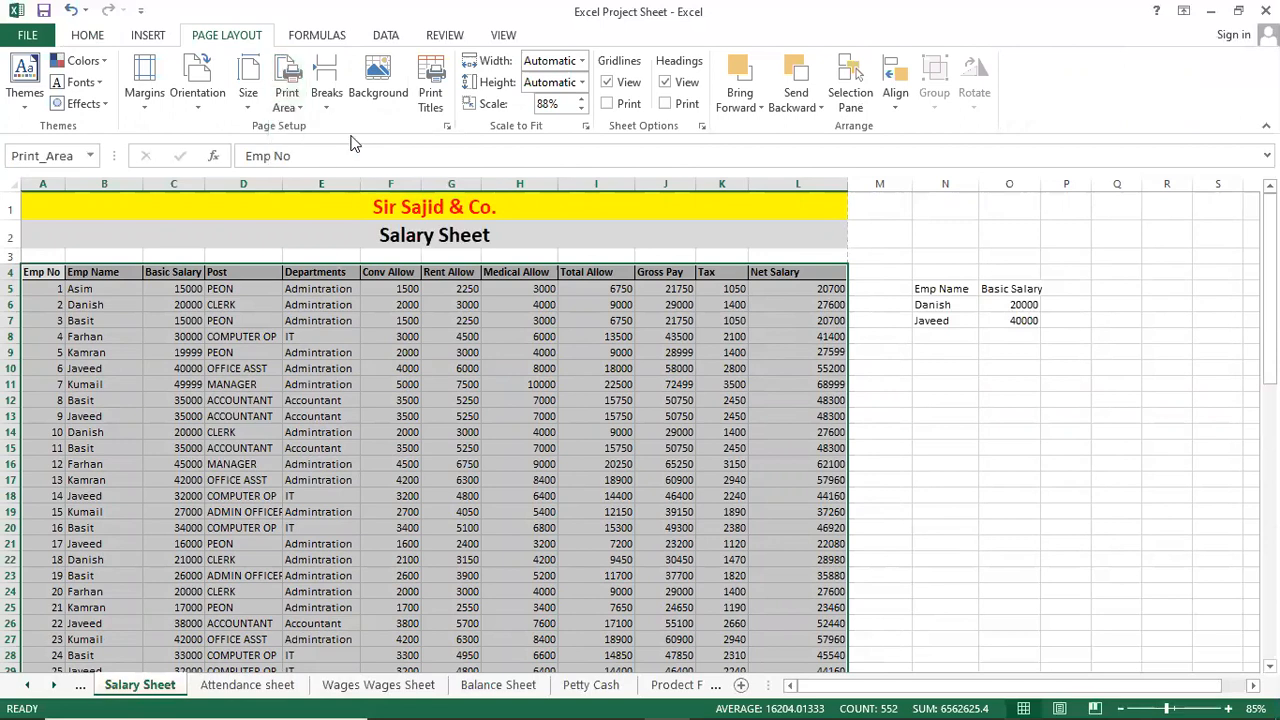
{"action": "left_click", "coordinate": [383, 428]}
{"action": "scroll", "coordinate": [580, 512], "scroll_direction": "down", "scroll_amount": 9}
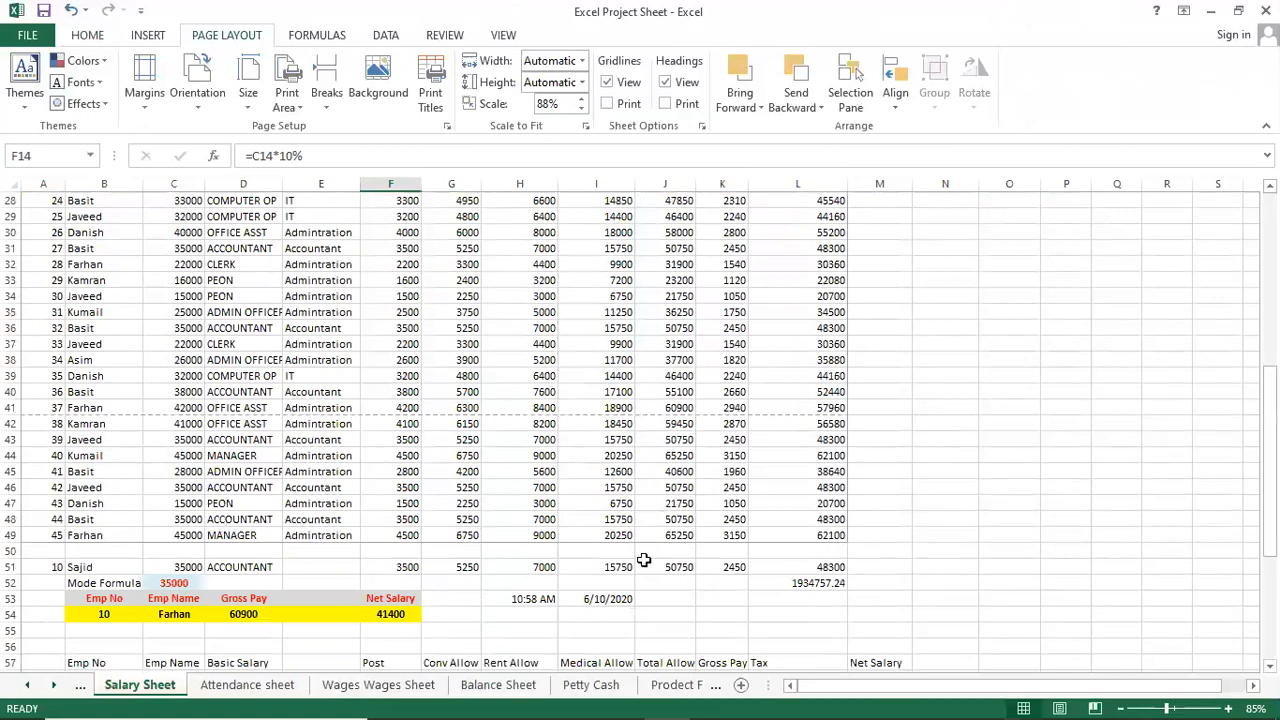
{"action": "scroll", "coordinate": [471, 362], "scroll_direction": "up", "scroll_amount": 9}
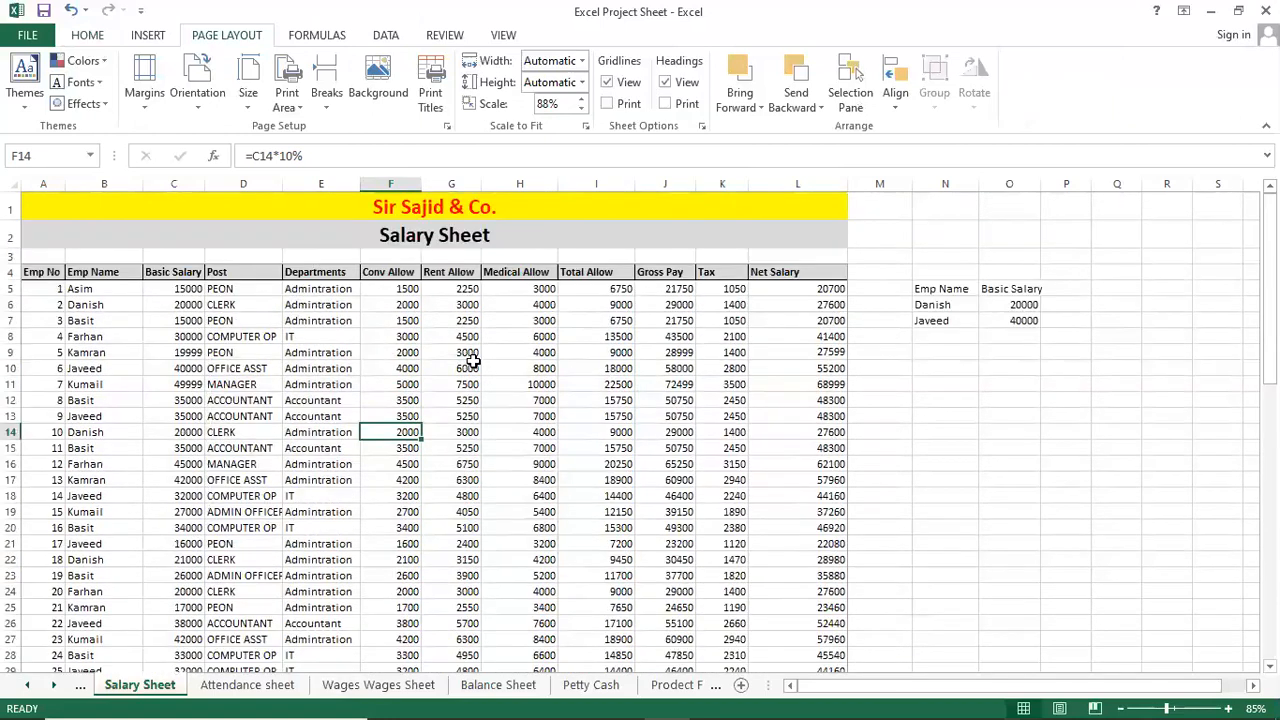
{"action": "left_click", "coordinate": [515, 354]}
{"action": "left_click", "coordinate": [207, 352]}
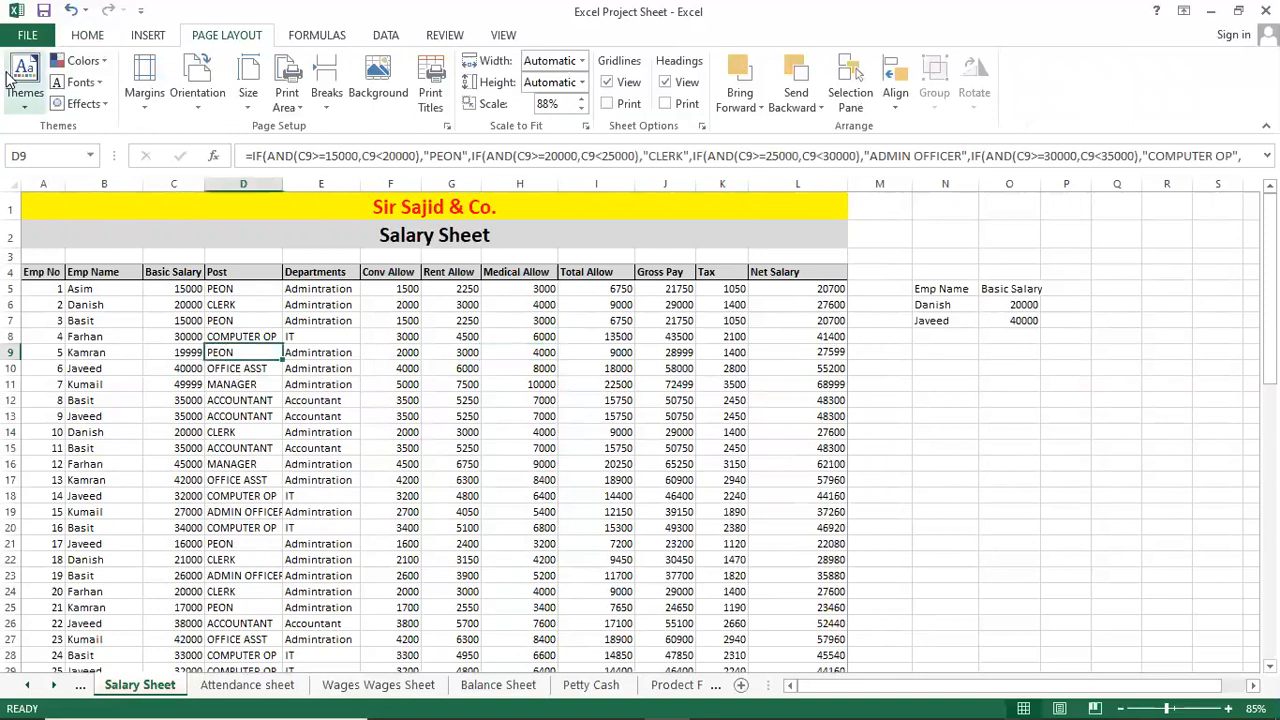
Page through the two landscape A4 preview pages, then return to the Salary Sheet table.
{"action": "key", "text": "ctrl+p"}
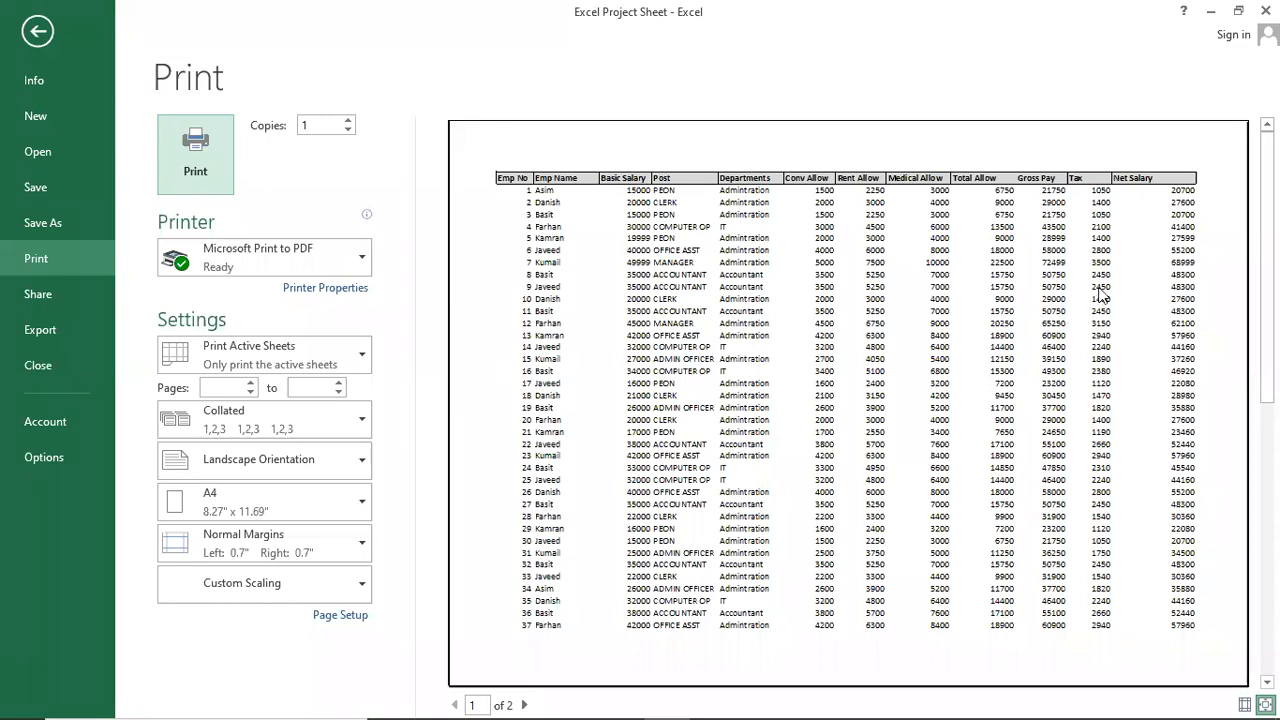
{"action": "scroll", "coordinate": [1123, 483], "scroll_direction": "down", "scroll_amount": 1}
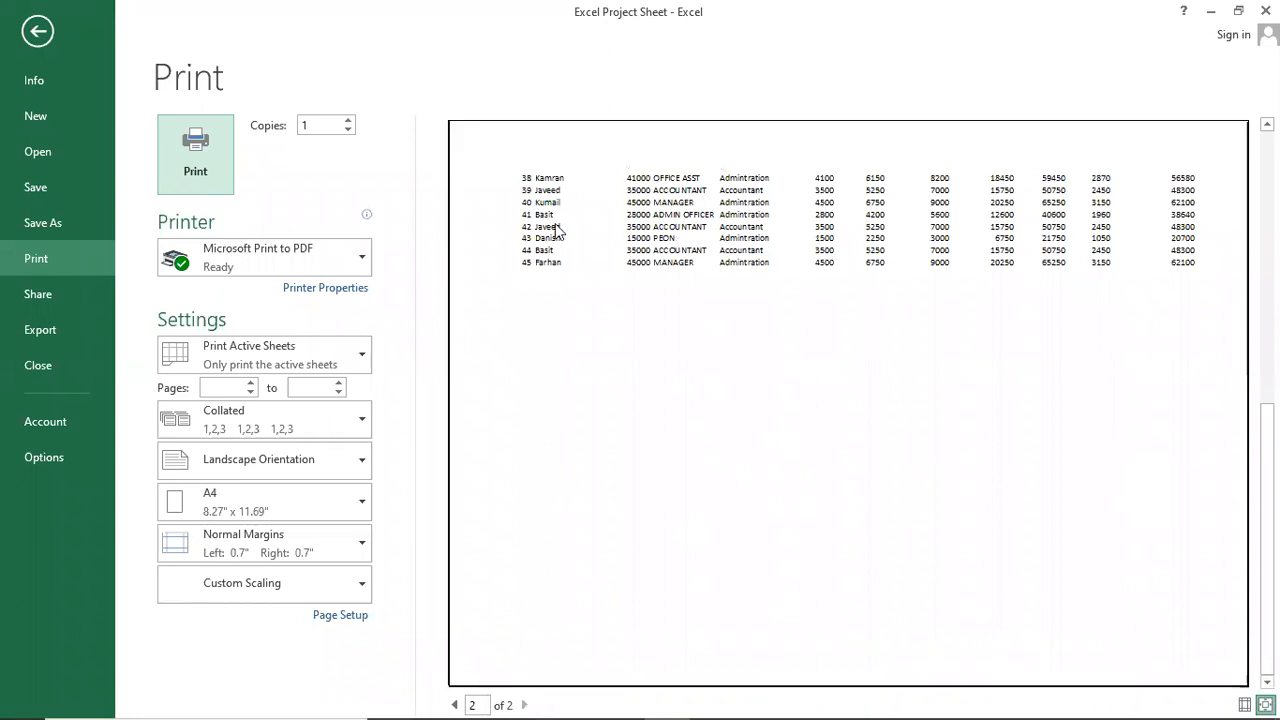
{"action": "scroll", "coordinate": [848, 314], "scroll_direction": "up", "scroll_amount": 1}
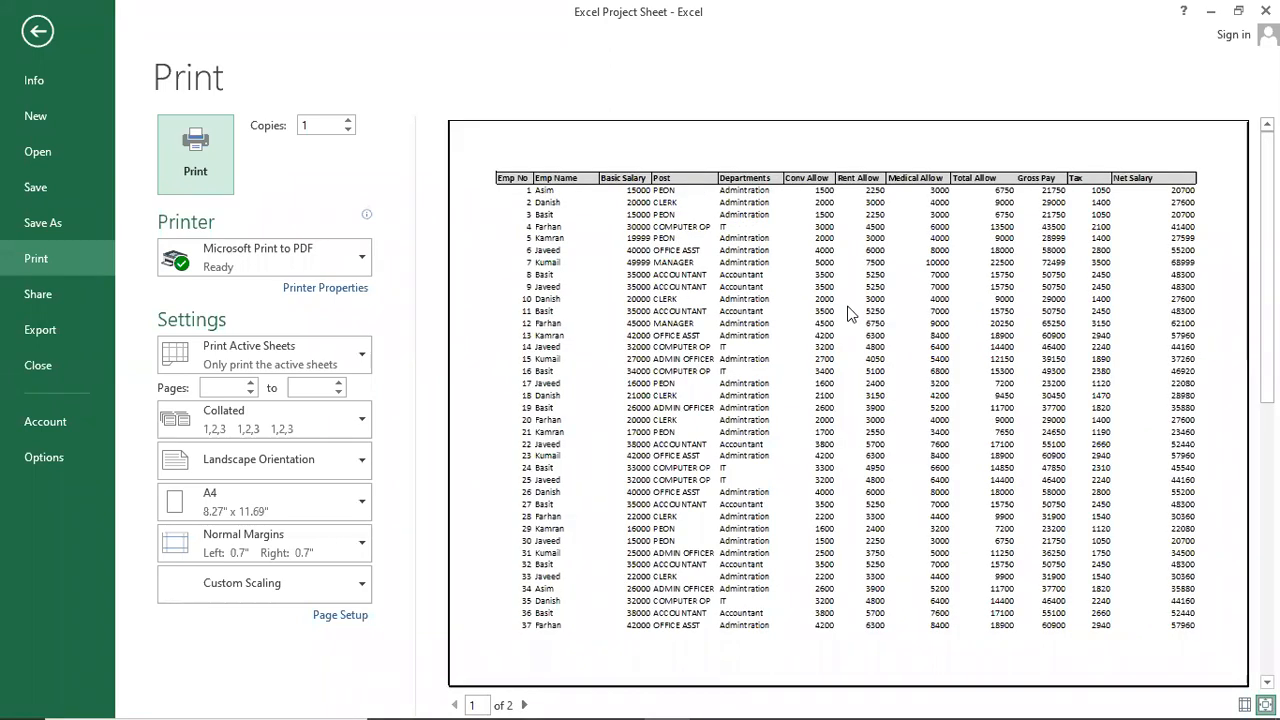
{"action": "scroll", "coordinate": [848, 314], "scroll_direction": "down", "scroll_amount": 1}
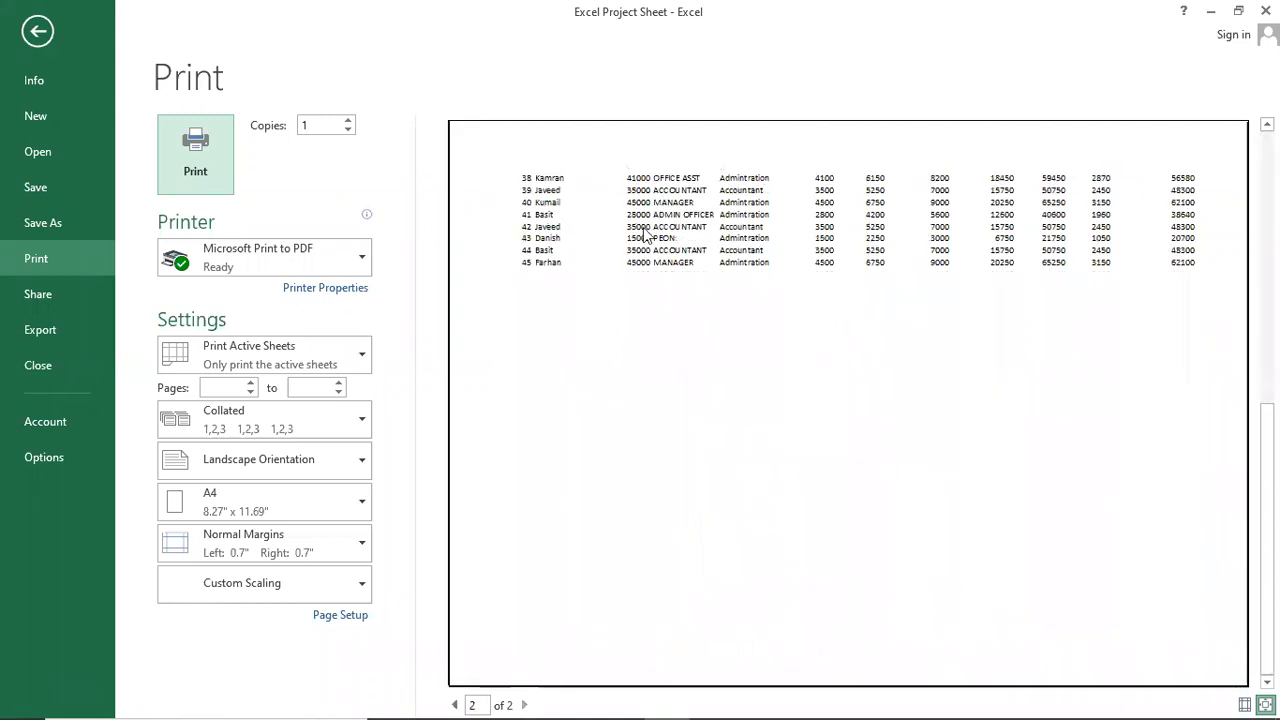
{"action": "scroll", "coordinate": [645, 234], "scroll_direction": "up", "scroll_amount": 1}
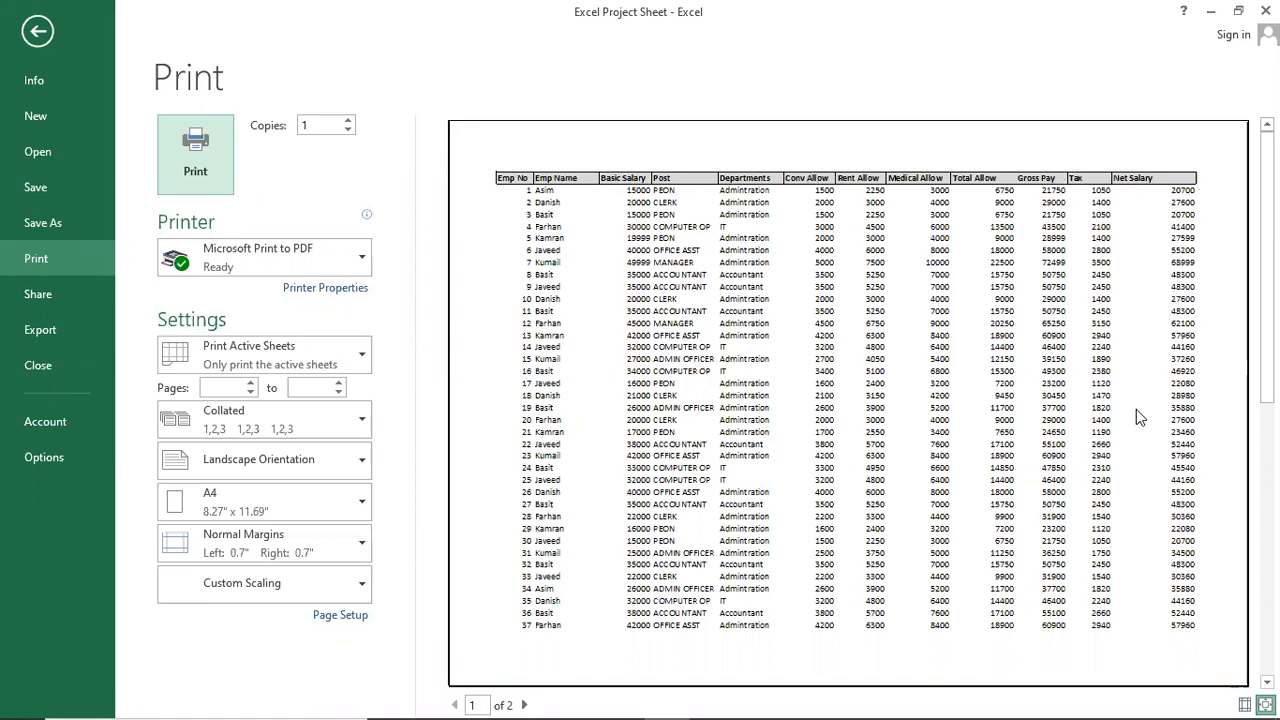
{"action": "scroll", "coordinate": [1099, 620], "scroll_direction": "down", "scroll_amount": 1}
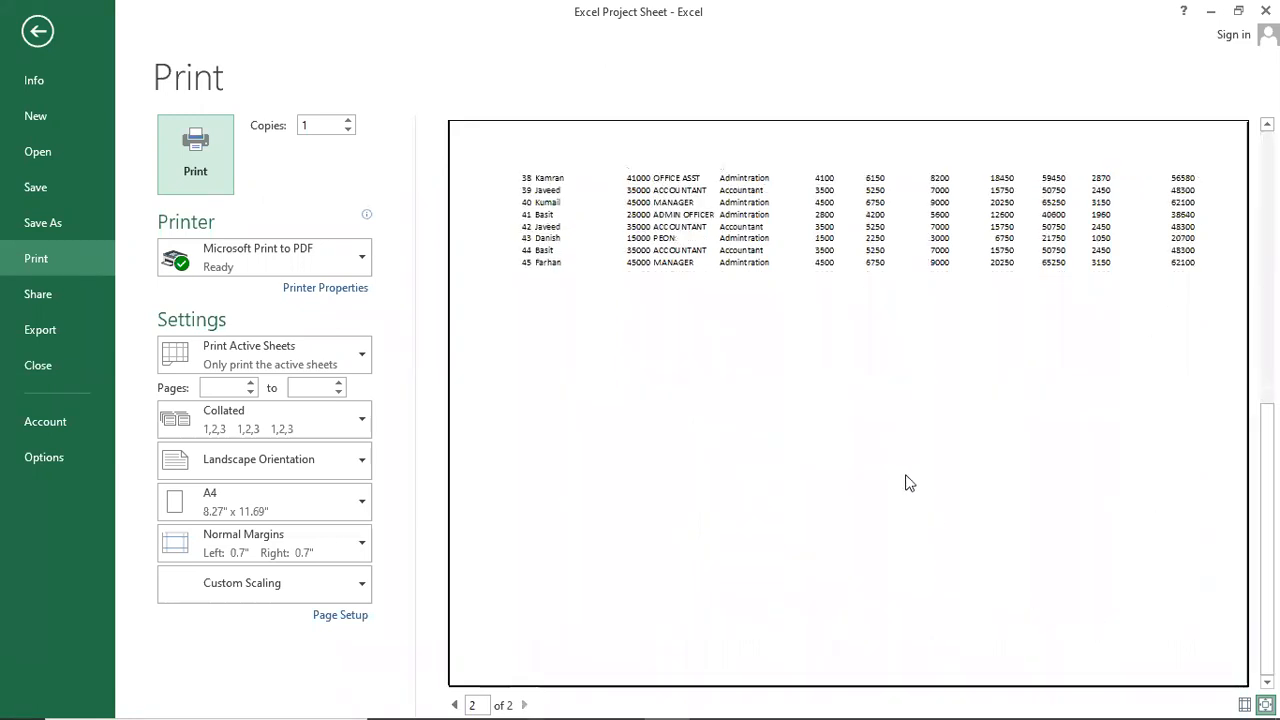
{"action": "scroll", "coordinate": [898, 470], "scroll_direction": "up", "scroll_amount": 1}
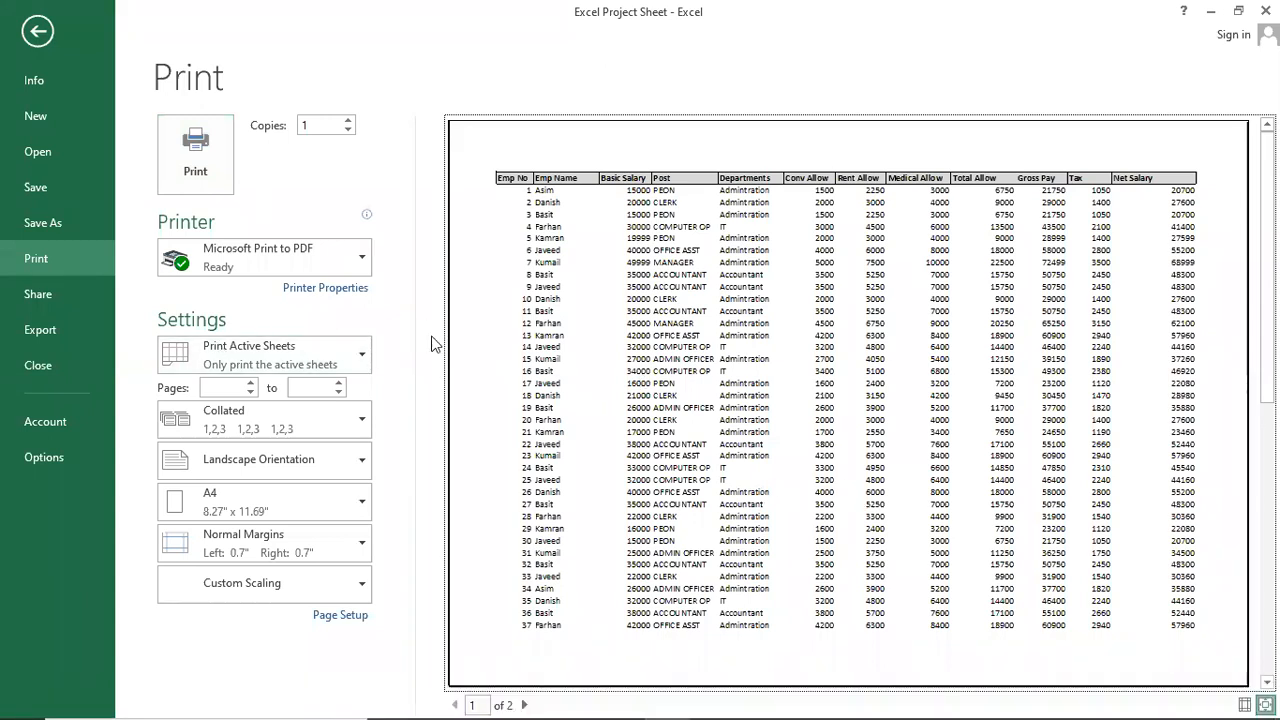
{"action": "key", "text": "Escape"}
{"action": "left_click", "coordinate": [520, 397]}
Clear the existing print area that leaves out the title rows.
{"action": "left_click", "coordinate": [254, 290]}
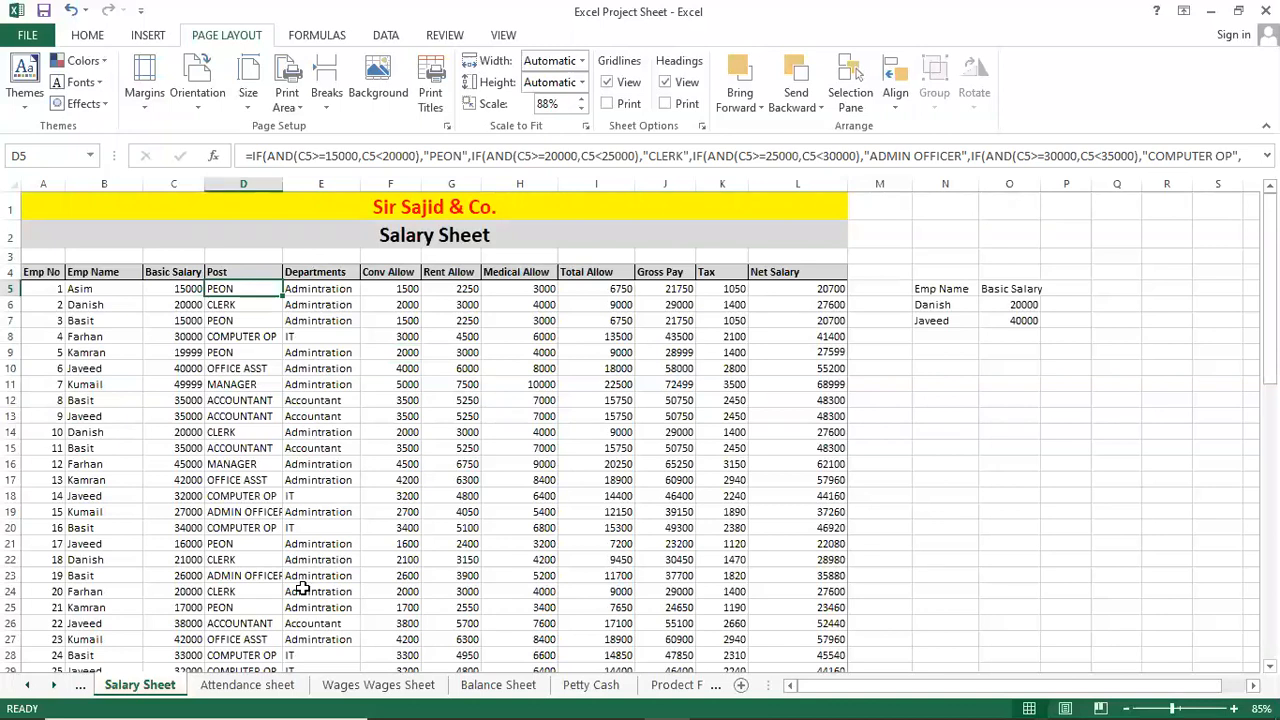
{"action": "key", "text": "ctrl+a"}
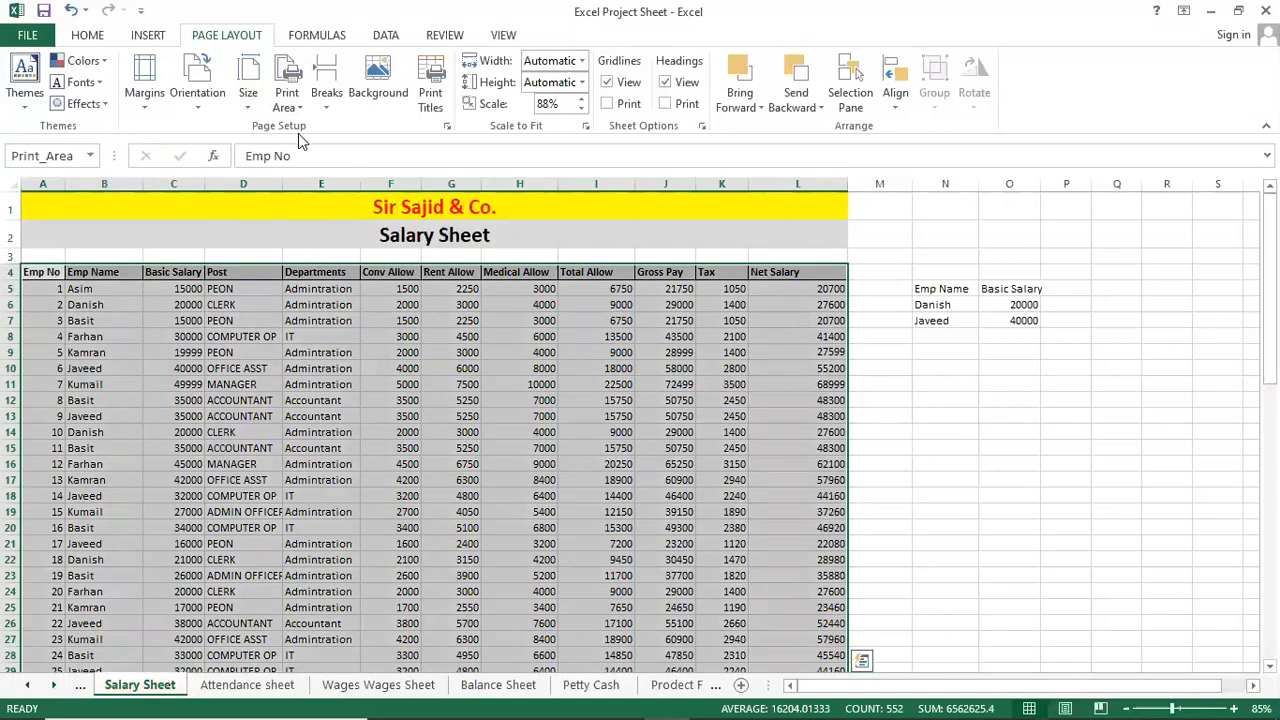
{"action": "left_click", "coordinate": [287, 98]}
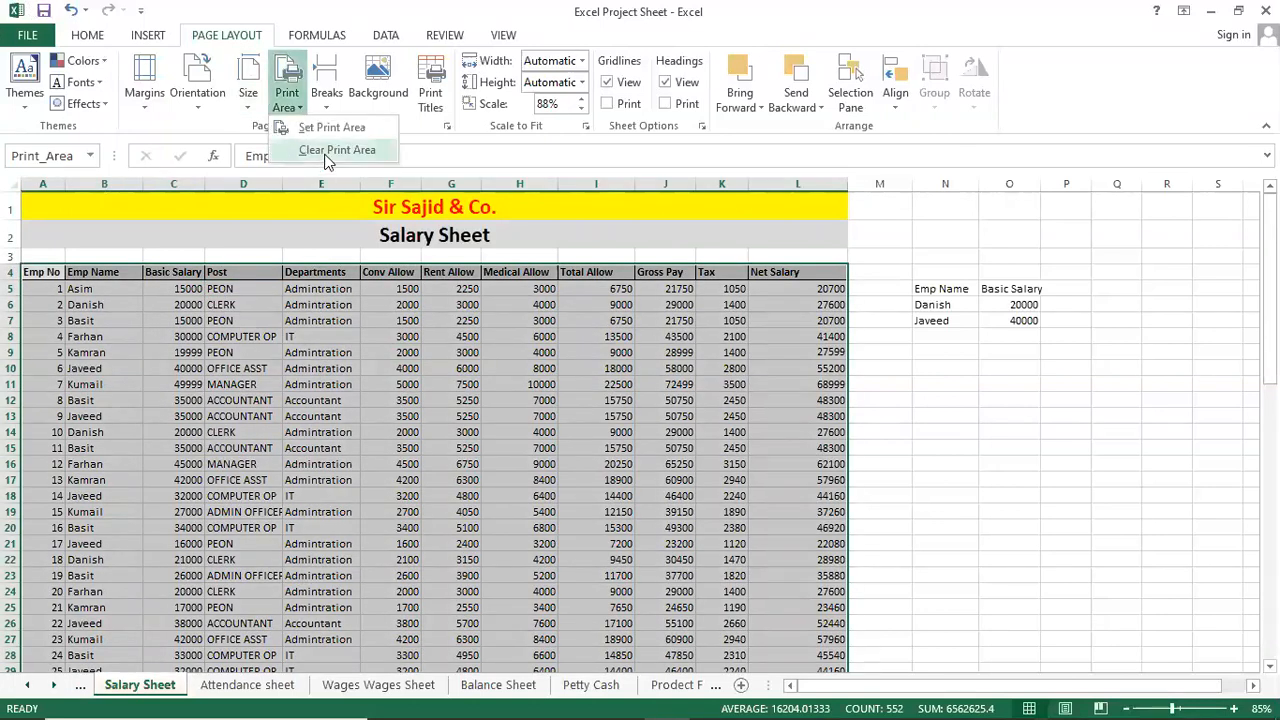
{"action": "left_click", "coordinate": [330, 150]}
{"action": "left_click", "coordinate": [322, 289]}
Set A1:L49 as the print area, including the Sir Sajid & Co. and Salary Sheet titles.
{"action": "left_click", "coordinate": [106, 205]}
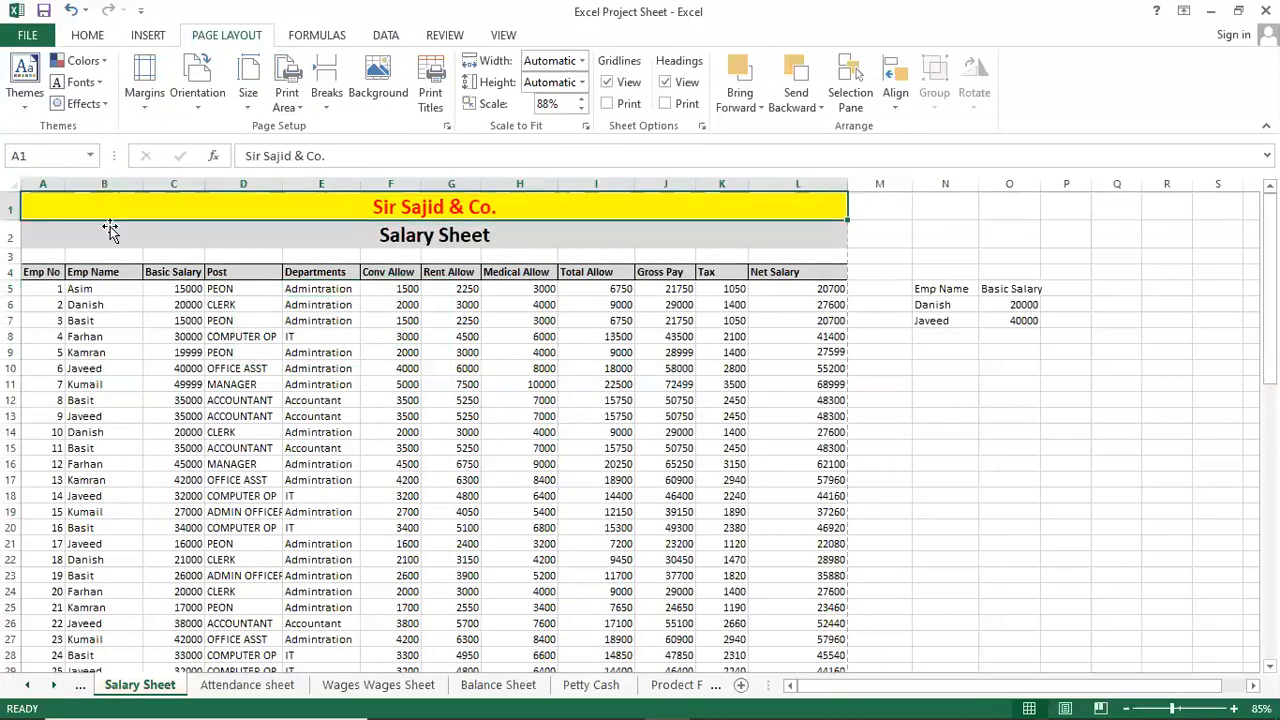
{"action": "key", "text": "shift+Down"}
{"action": "key", "text": "shift+Down"}
{"action": "key", "text": "shift+Down"}
{"action": "key", "text": "shift+Down"}
{"action": "key", "text": "shift+Down"}
{"action": "key", "text": "shift+Down"}
{"action": "key", "text": "shift+Down"}
{"action": "key", "text": "shift+Down"}
{"action": "key", "text": "shift+Down"}
{"action": "key", "text": "shift+Down"}
{"action": "key", "text": "shift+Down"}
{"action": "key", "text": "shift+Down"}
{"action": "key", "text": "shift+Down"}
{"action": "key", "text": "shift+Down"}
{"action": "key", "text": "shift+Down"}
{"action": "key", "text": "shift+Down"}
{"action": "key", "text": "shift+Down"}
{"action": "key", "text": "shift+Down"}
{"action": "key", "text": "shift+Down"}
{"action": "key", "text": "shift+Down"}
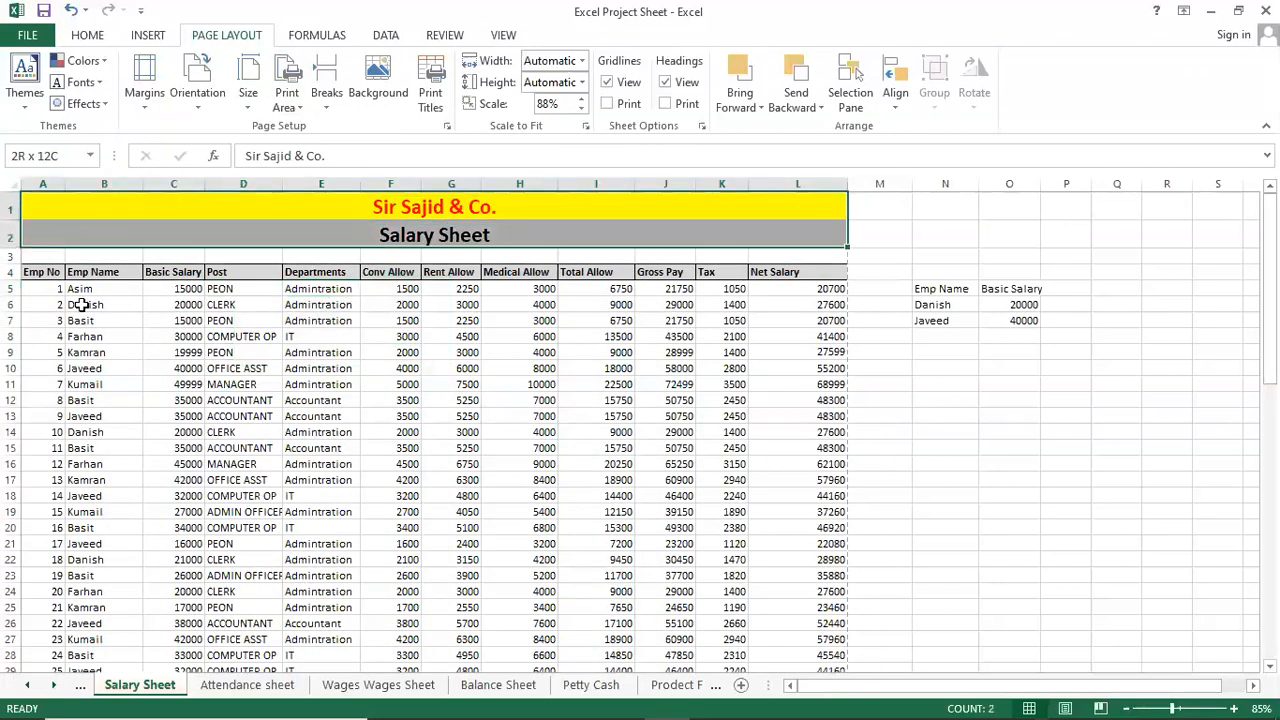
{"action": "key", "text": "shift+Down"}
{"action": "key", "text": "shift+Down"}
{"action": "key", "text": "shift+Down"}
{"action": "key", "text": "shift+Down"}
{"action": "key", "text": "shift+Down"}
{"action": "key", "text": "shift+Down"}
{"action": "key", "text": "shift+Down"}
{"action": "key", "text": "shift+Down"}
{"action": "key", "text": "shift+Down"}
{"action": "key", "text": "shift+Down"}
{"action": "key", "text": "shift+Down"}
{"action": "key", "text": "shift+Down"}
{"action": "key", "text": "shift+Down"}
{"action": "key", "text": "shift+Down"}
{"action": "key", "text": "shift+Down"}
{"action": "key", "text": "shift+Down"}
{"action": "key", "text": "shift+Down"}
{"action": "key", "text": "shift+Down"}
{"action": "key", "text": "shift+Down"}
{"action": "key", "text": "shift+Down"}
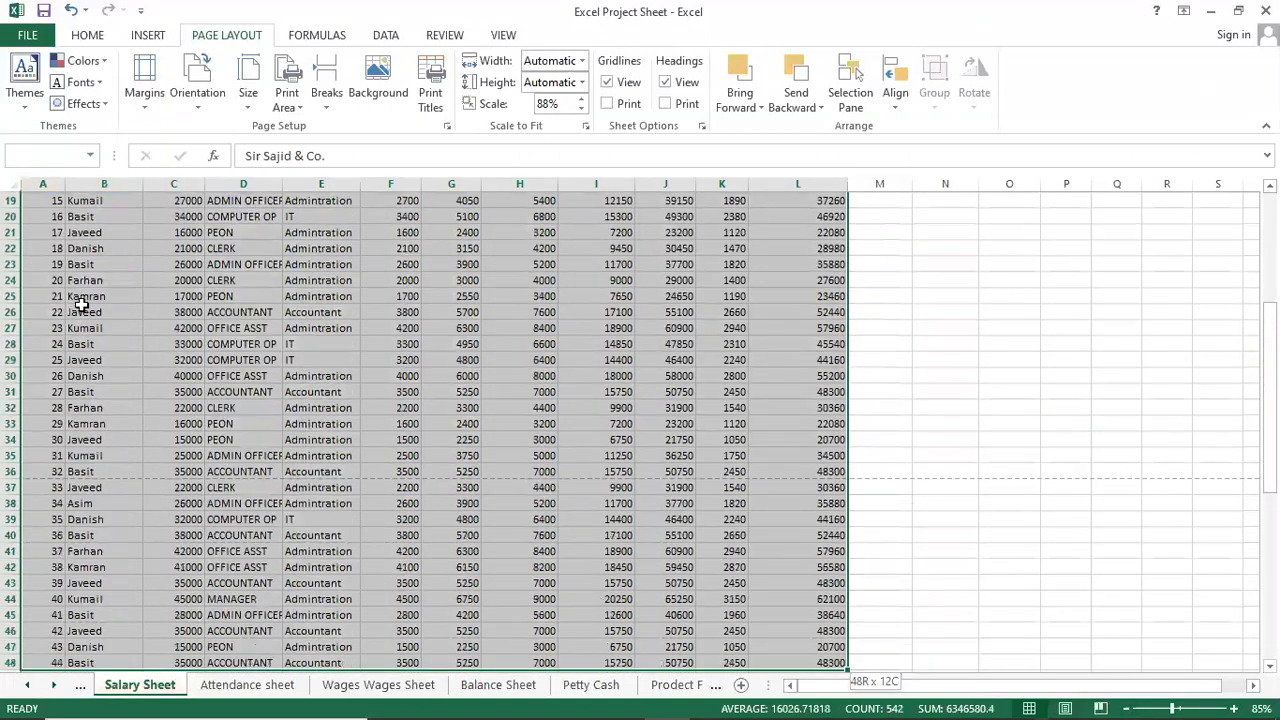
{"action": "key", "text": "shift+Up"}
{"action": "key", "text": "shift+Up"}
{"action": "key", "text": "shift+Up"}
{"action": "key", "text": "shift+Up"}
{"action": "key", "text": "shift+Up"}
{"action": "key", "text": "shift+Up"}
{"action": "key", "text": "shift+Up"}
{"action": "key", "text": "shift+Up"}
{"action": "key", "text": "shift+Up"}
{"action": "key", "text": "shift+Up"}
{"action": "key", "text": "shift+Up"}
{"action": "key", "text": "shift+Up"}
{"action": "key", "text": "shift+Up"}
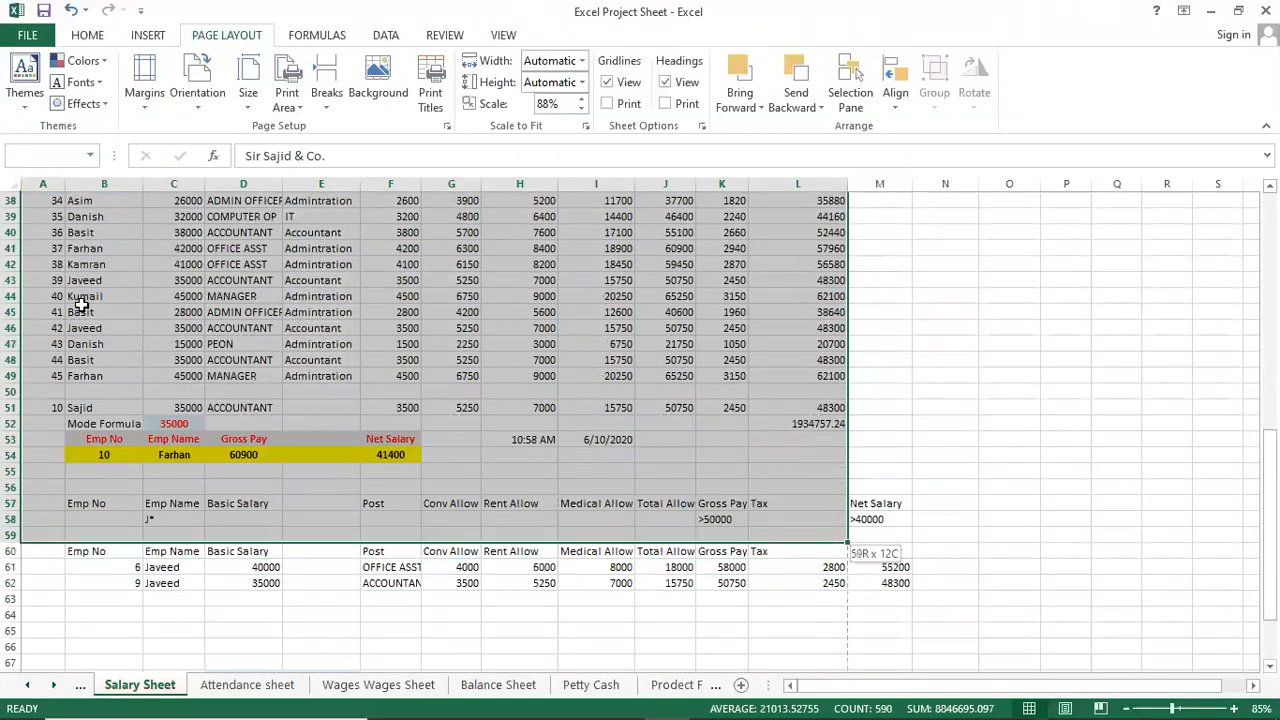
{"action": "key", "text": "shift+Up"}
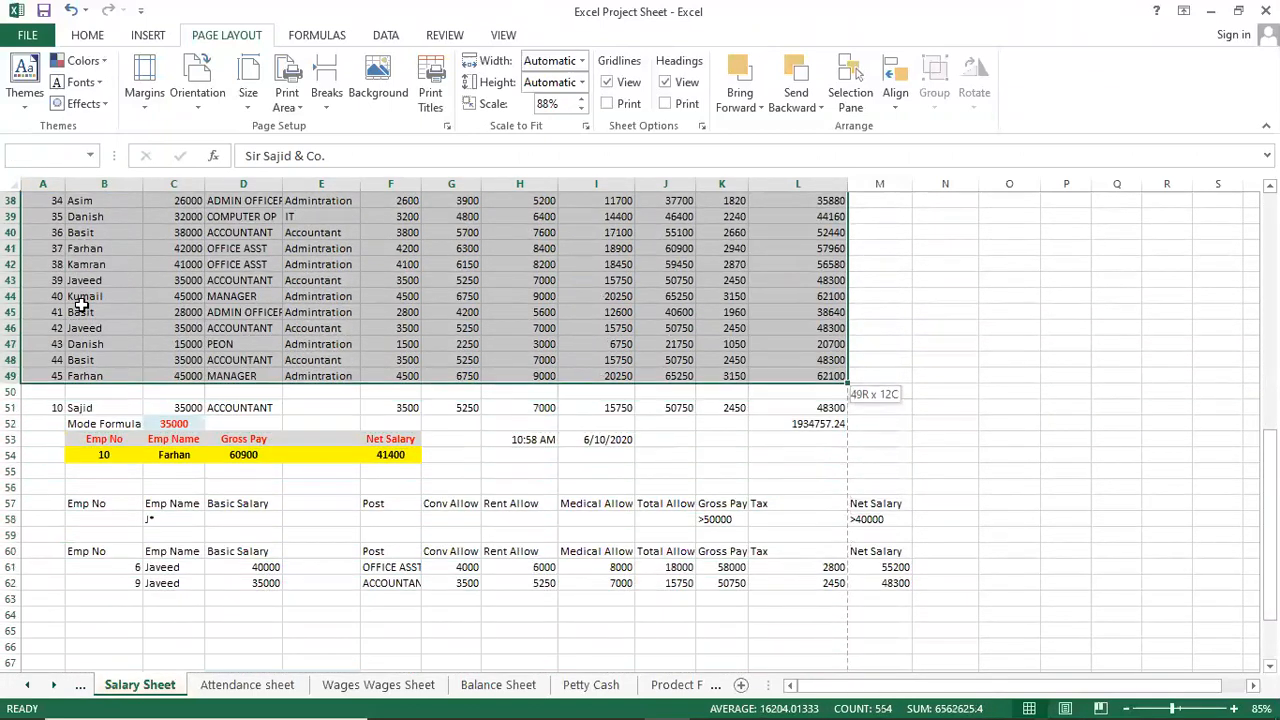
{"action": "left_click", "coordinate": [287, 100]}
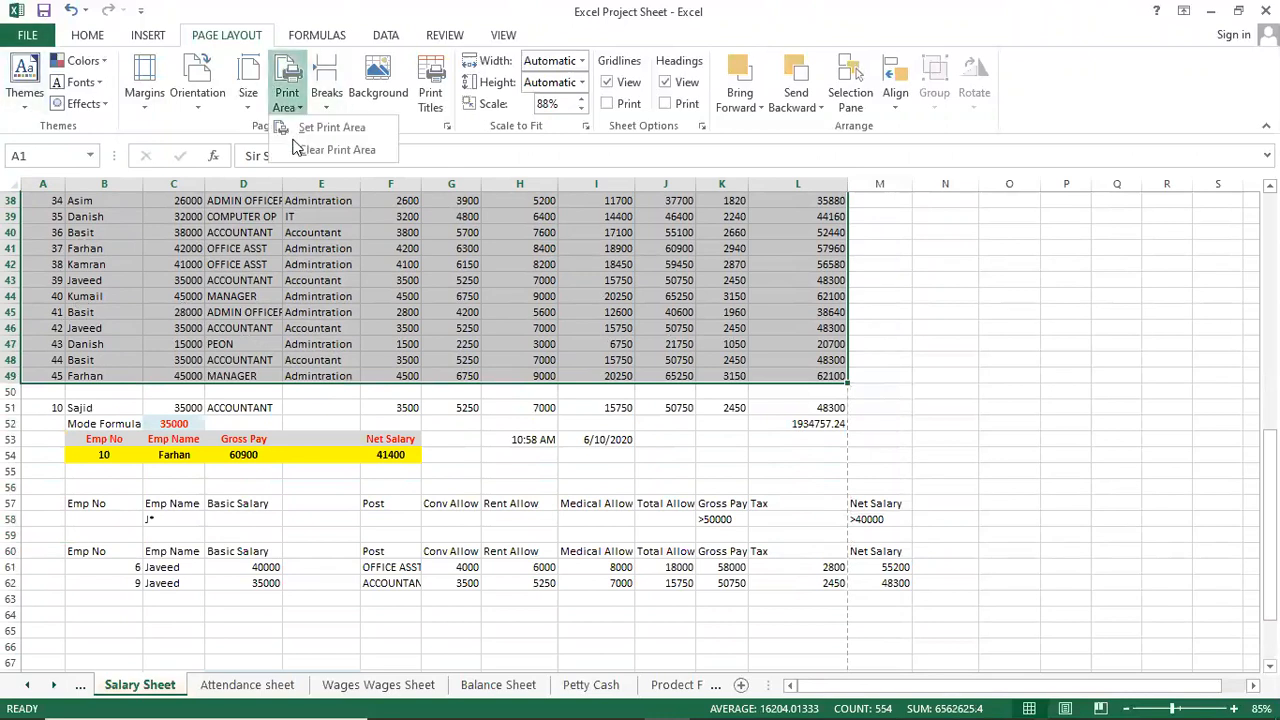
{"action": "left_click", "coordinate": [305, 129]}
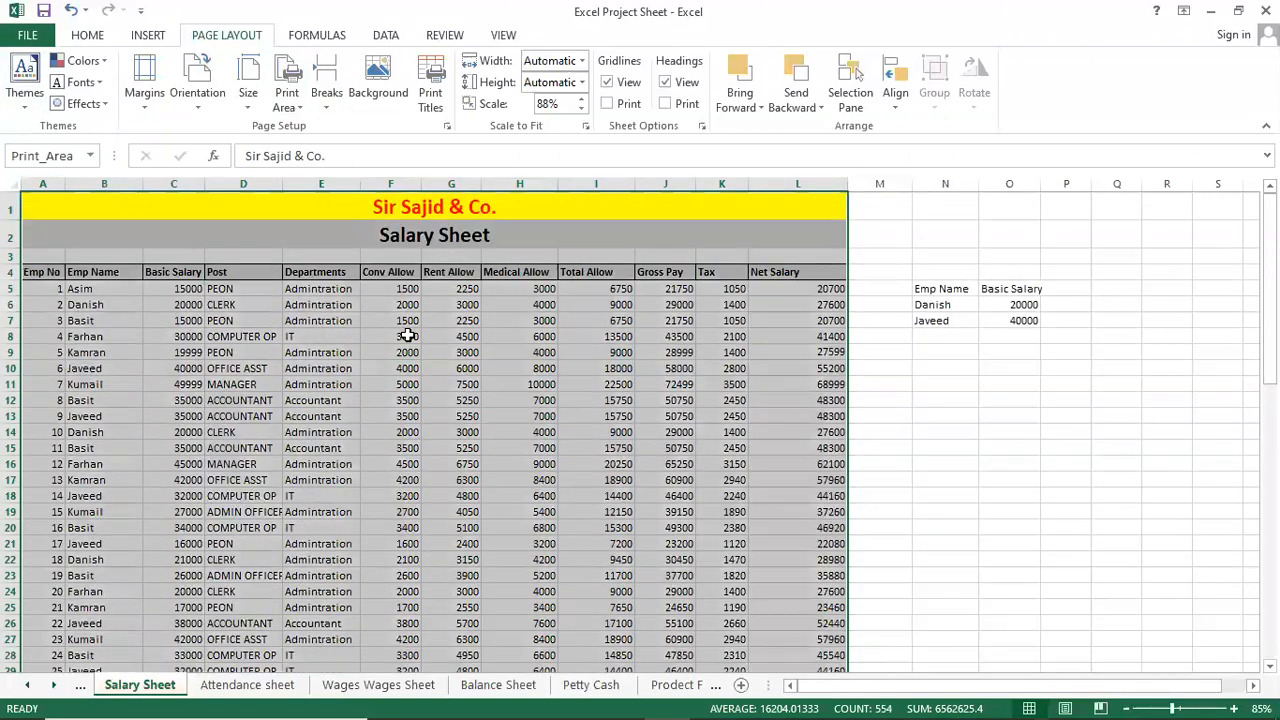
{"action": "left_click", "coordinate": [414, 416]}
{"action": "key", "text": "ctrl+p"}
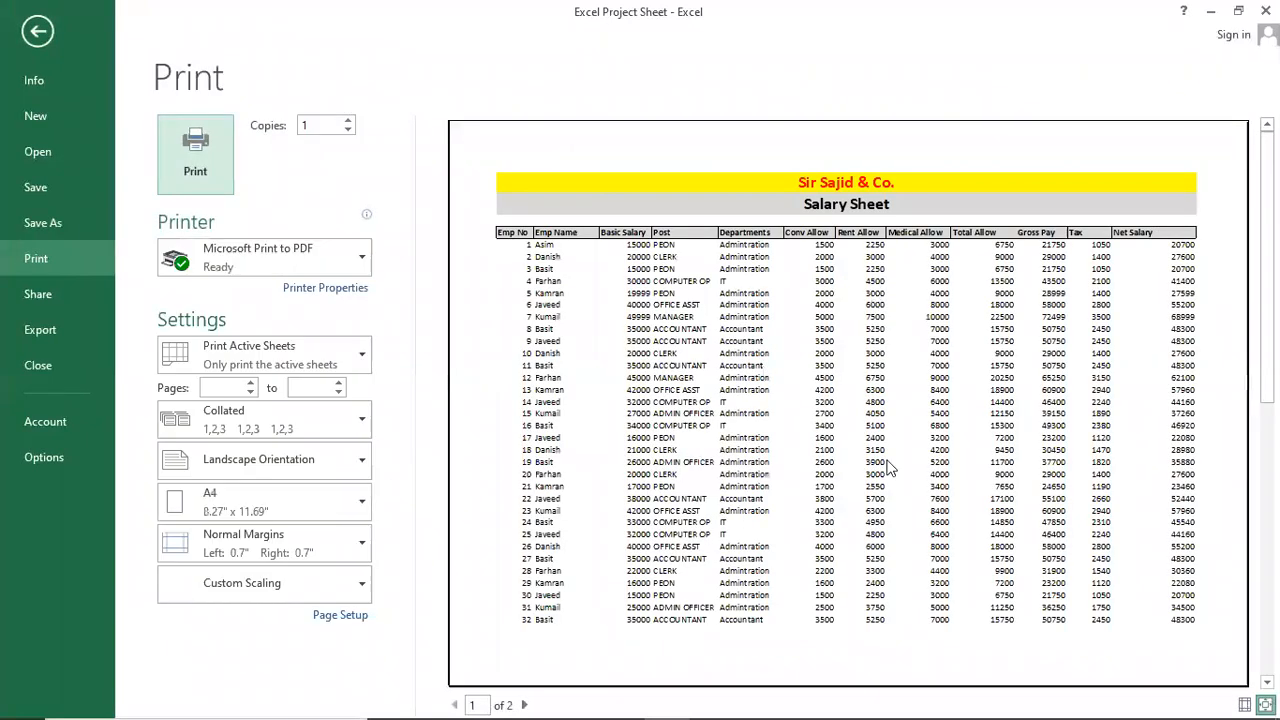
Scroll between preview pages 1 and 2 to confirm the titles now head page 1.
{"action": "scroll", "coordinate": [889, 467], "scroll_direction": "down", "scroll_amount": 1}
{"action": "scroll", "coordinate": [890, 460], "scroll_direction": "up", "scroll_amount": 1}
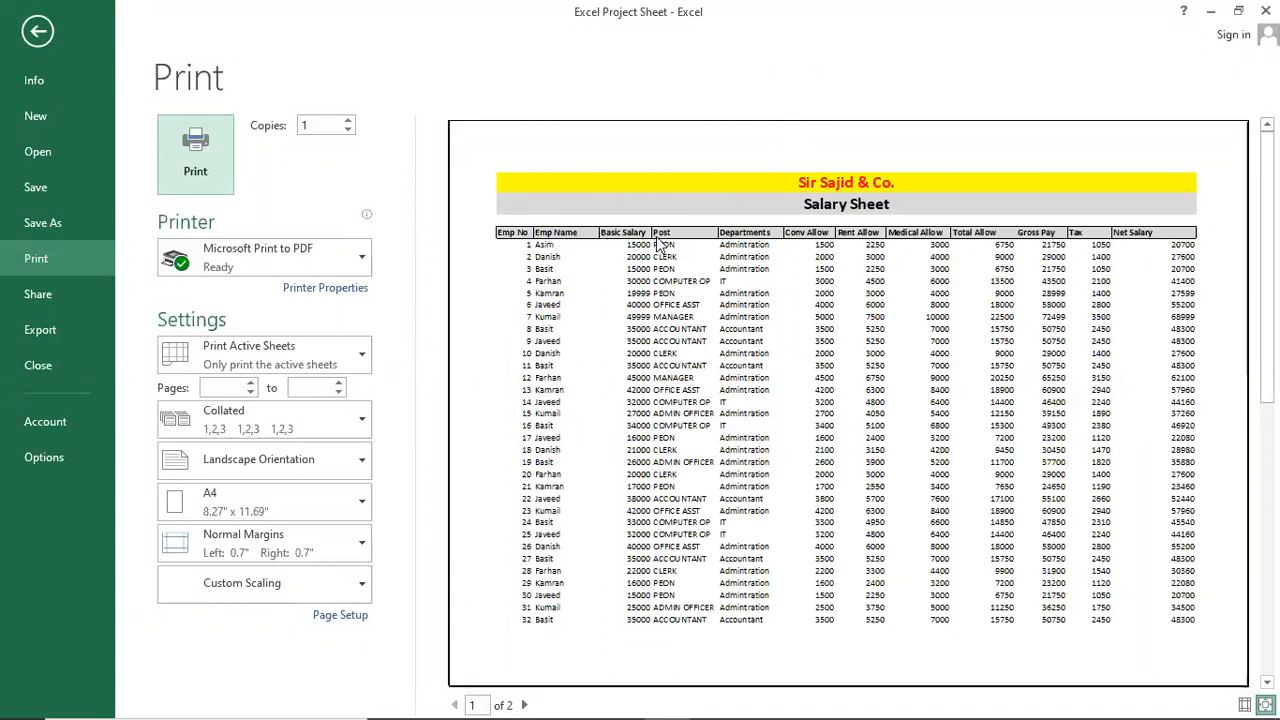
{"action": "scroll", "coordinate": [806, 330], "scroll_direction": "down", "scroll_amount": 3}
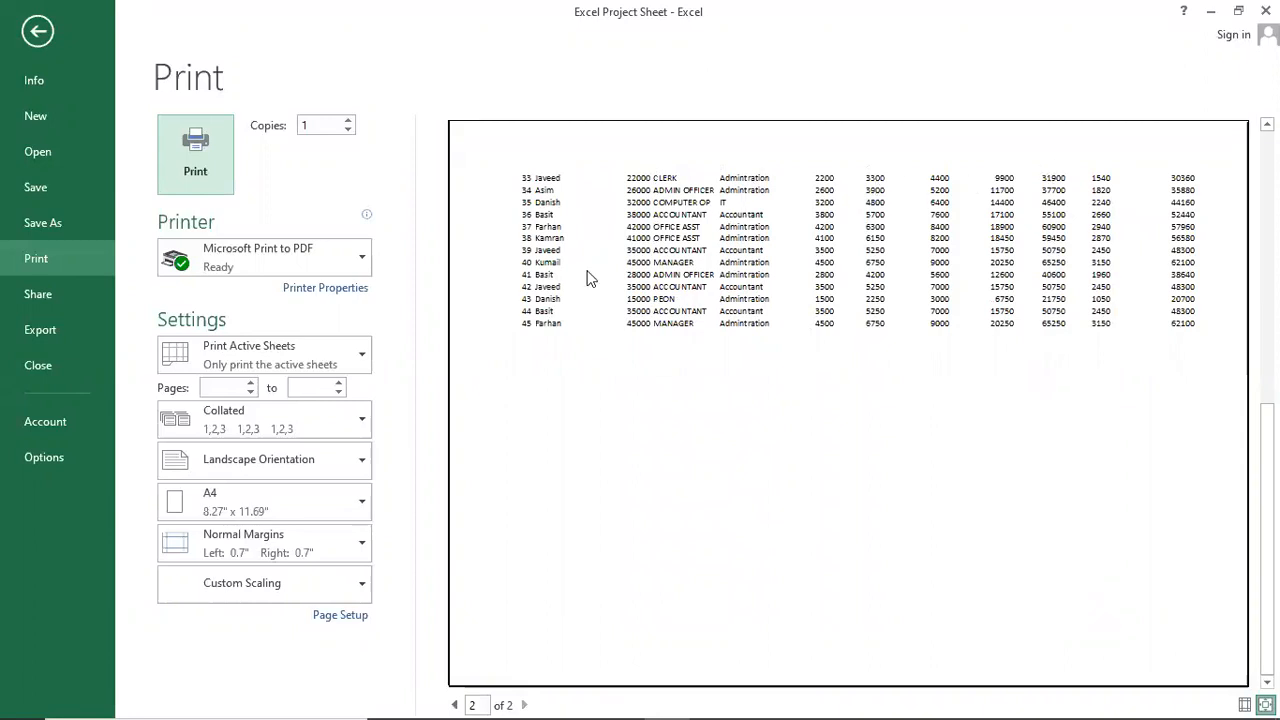
{"action": "scroll", "coordinate": [535, 322], "scroll_direction": "up", "scroll_amount": 3}
Review Page Setup's Margins, Header/Footer and Sheet tabs, cancel without changes, and exit print preview.
{"action": "left_click", "coordinate": [792, 356]}
{"action": "left_click", "coordinate": [338, 617]}
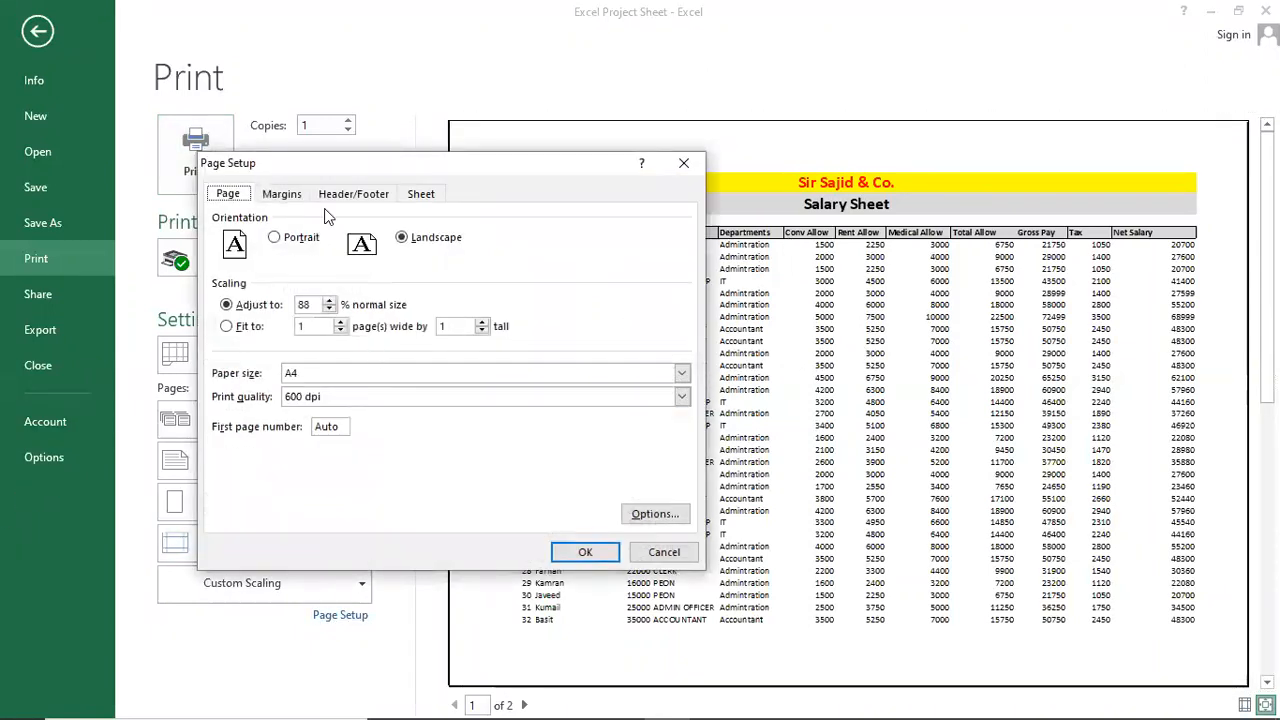
{"action": "left_click", "coordinate": [281, 194]}
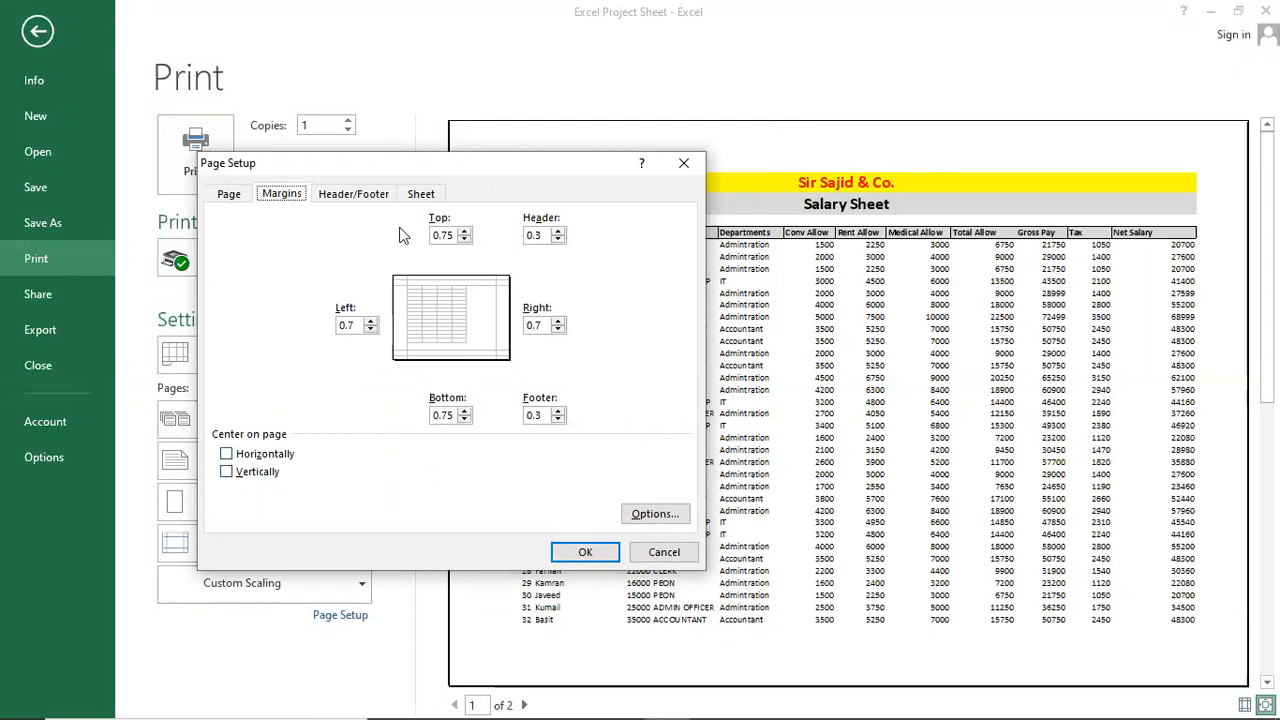
{"action": "left_click", "coordinate": [377, 197]}
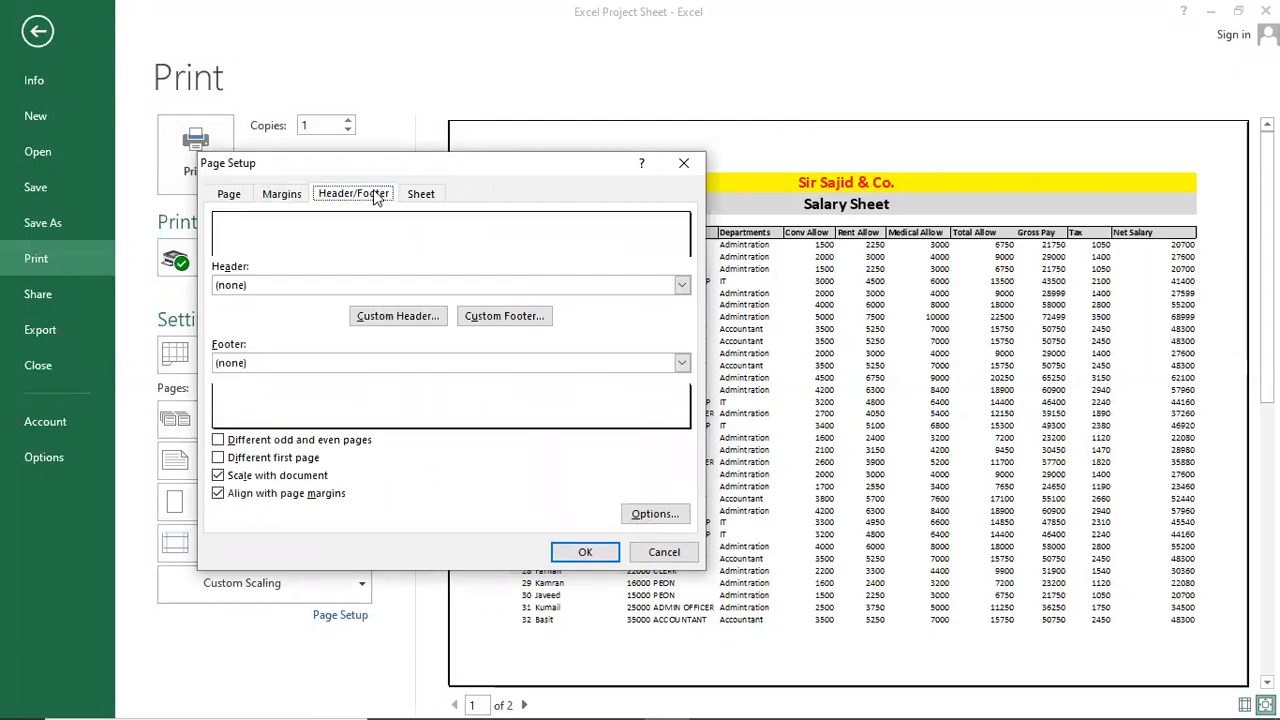
{"action": "left_click", "coordinate": [428, 194]}
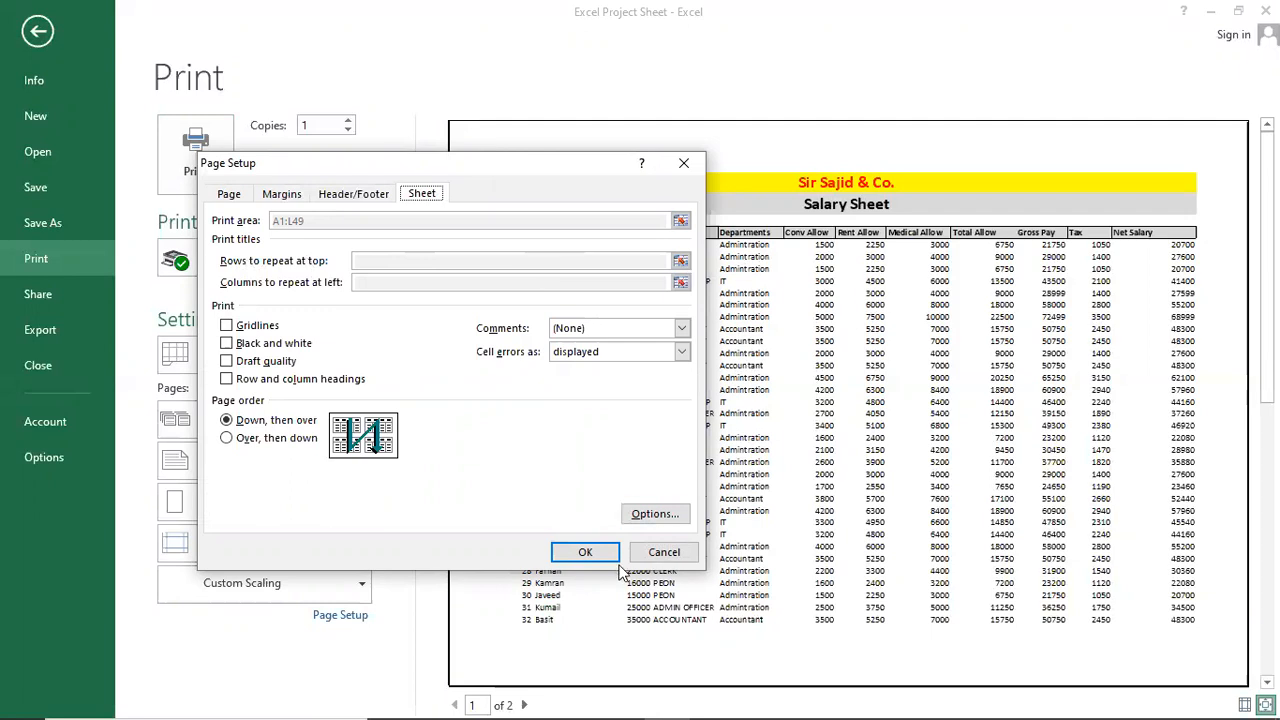
{"action": "left_click", "coordinate": [664, 553]}
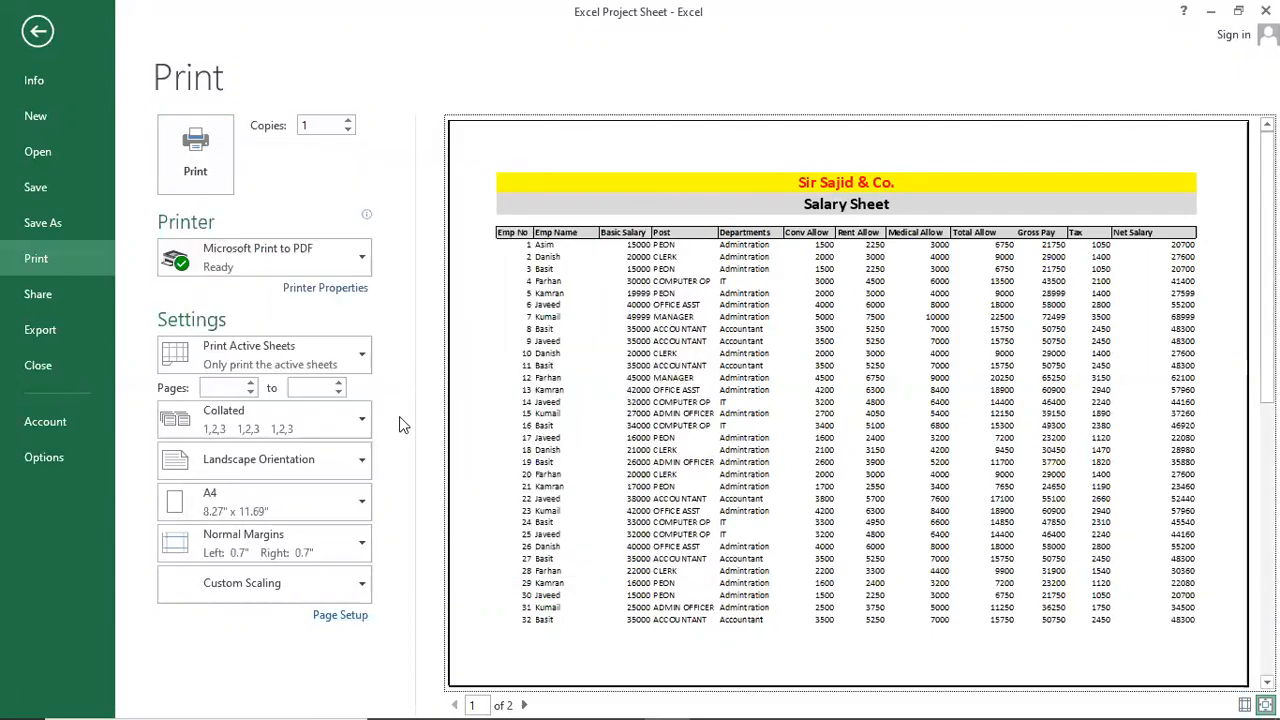
{"action": "key", "text": "Escape"}
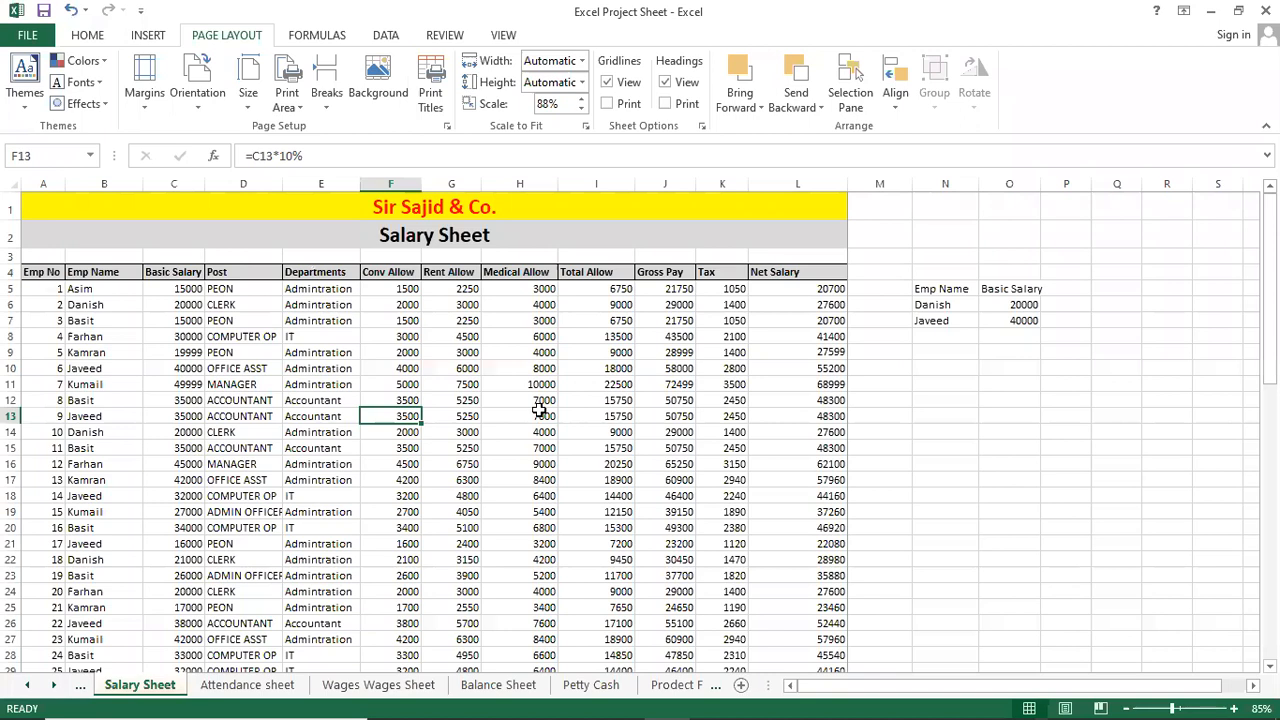
Set row 4 ($4:$4) as the column-heading row repeated at the top of every printed page.
{"action": "left_click", "coordinate": [12, 272]}
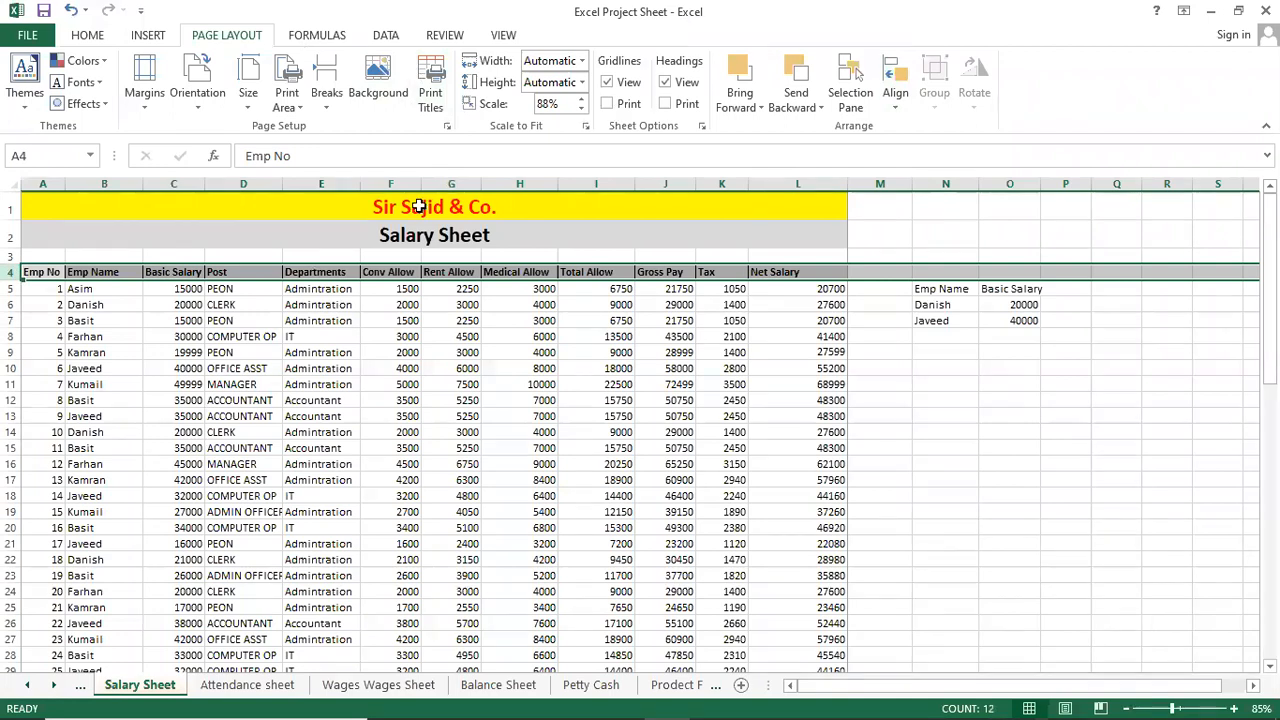
{"action": "left_click", "coordinate": [432, 105]}
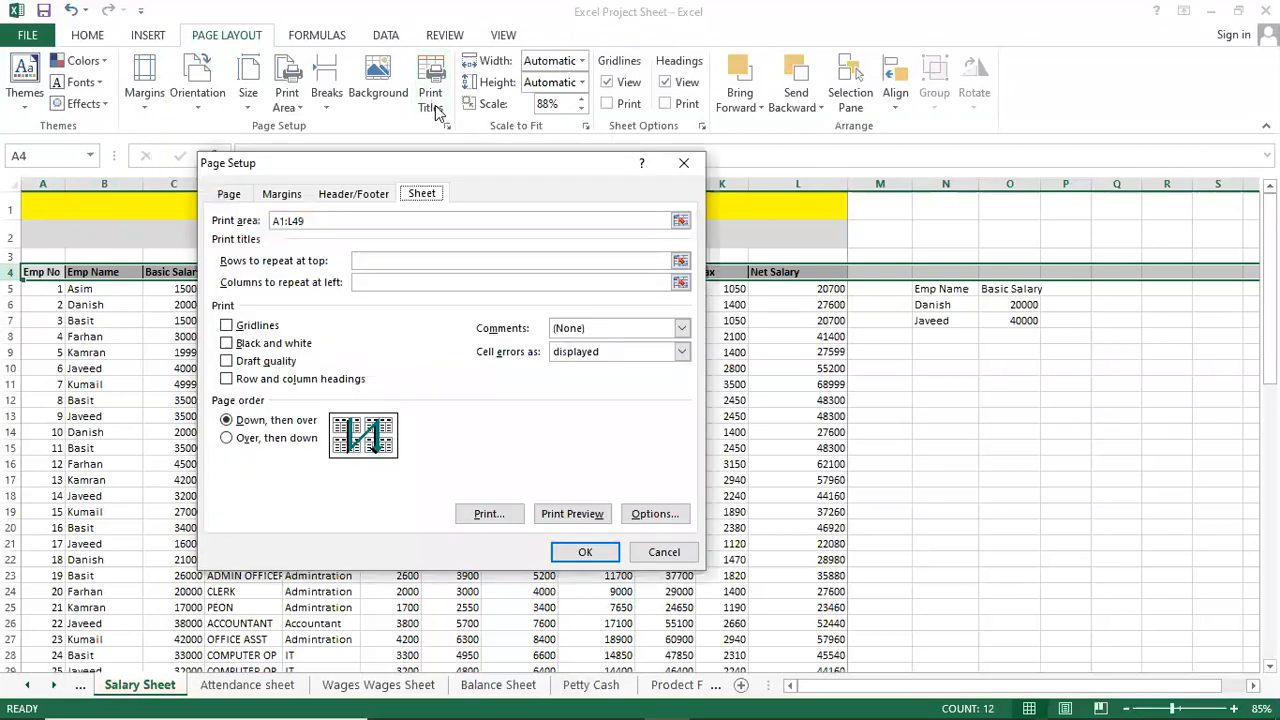
{"action": "left_click", "coordinate": [421, 262]}
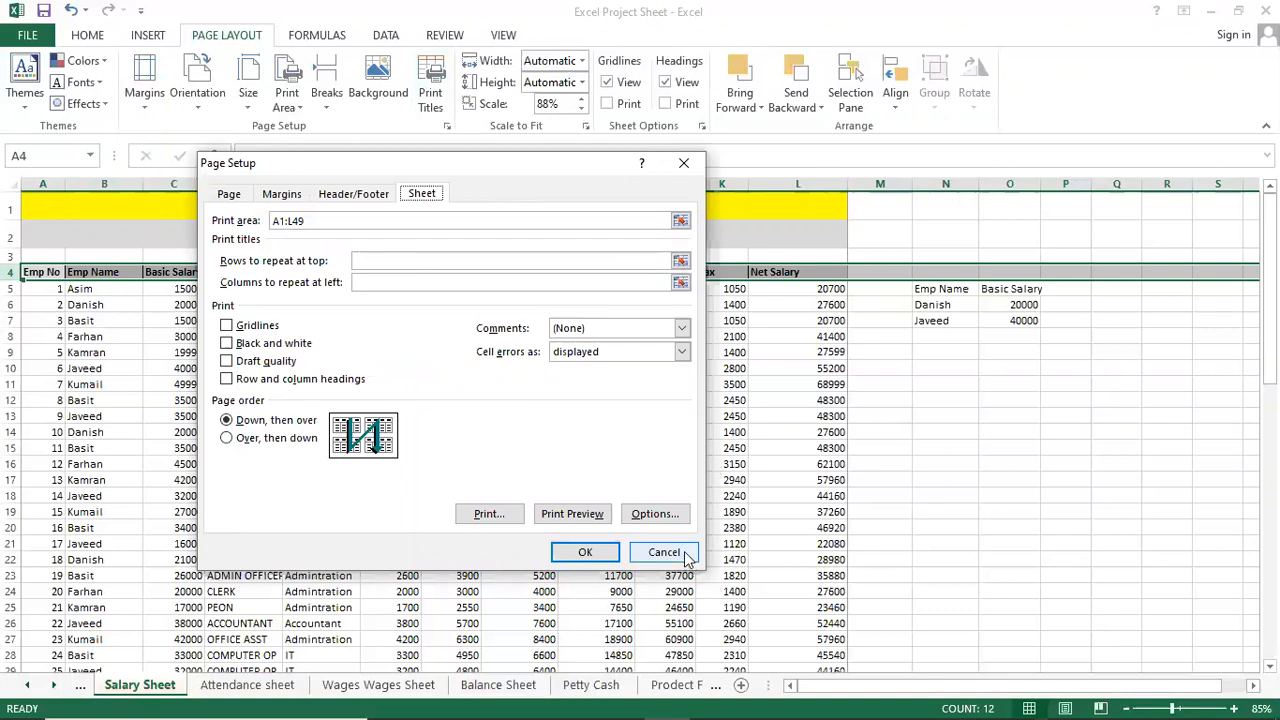
{"action": "left_click", "coordinate": [466, 281]}
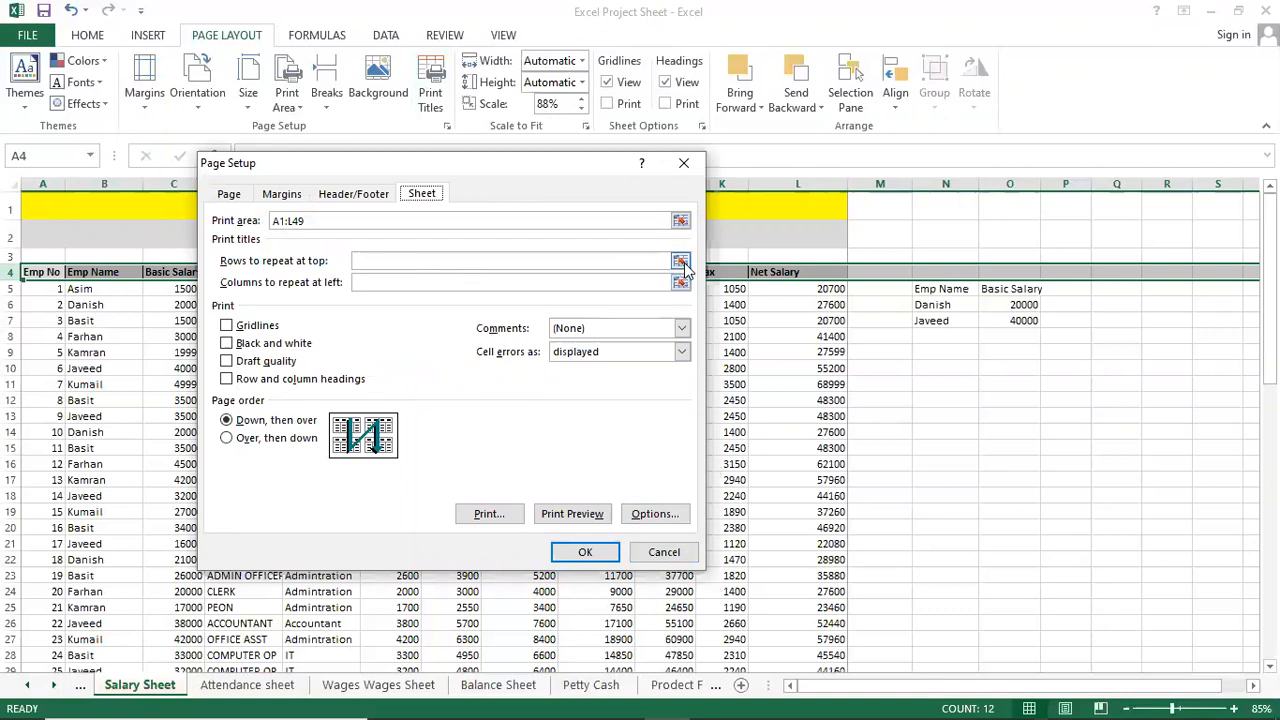
{"action": "left_click", "coordinate": [506, 261]}
{"action": "left_click", "coordinate": [679, 262]}
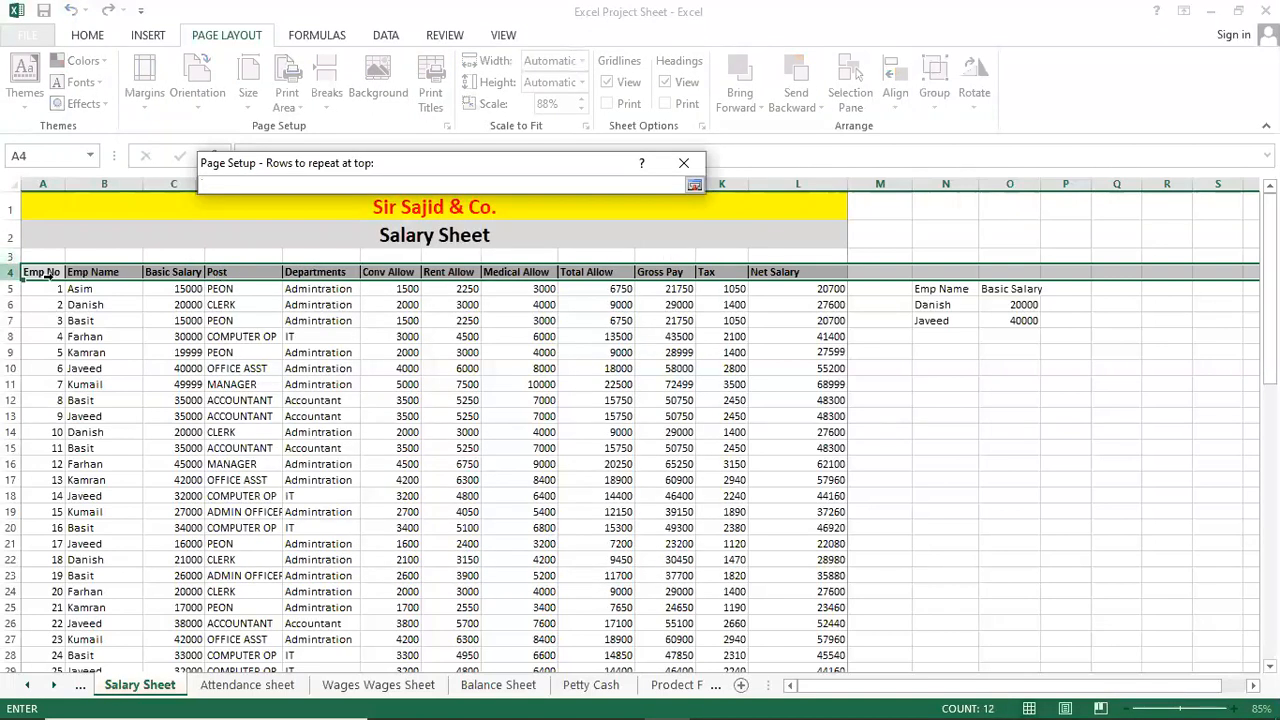
{"action": "left_click", "coordinate": [12, 271]}
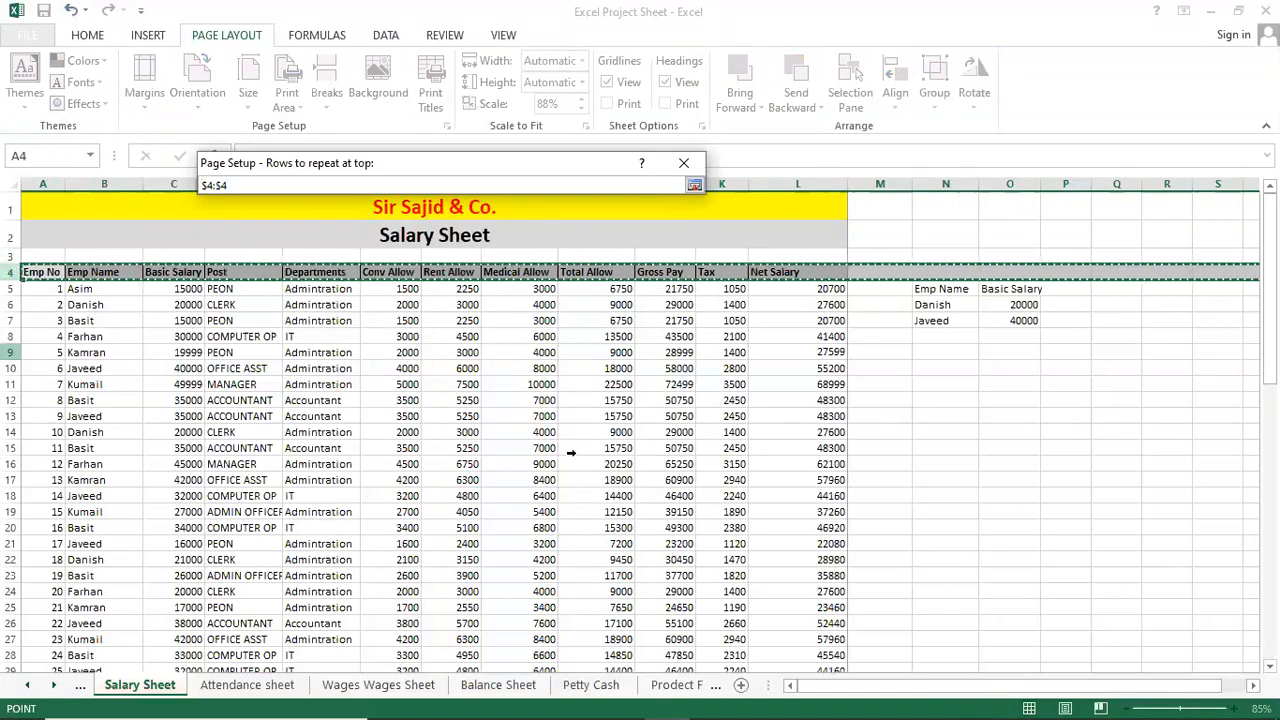
{"action": "left_click", "coordinate": [693, 188]}
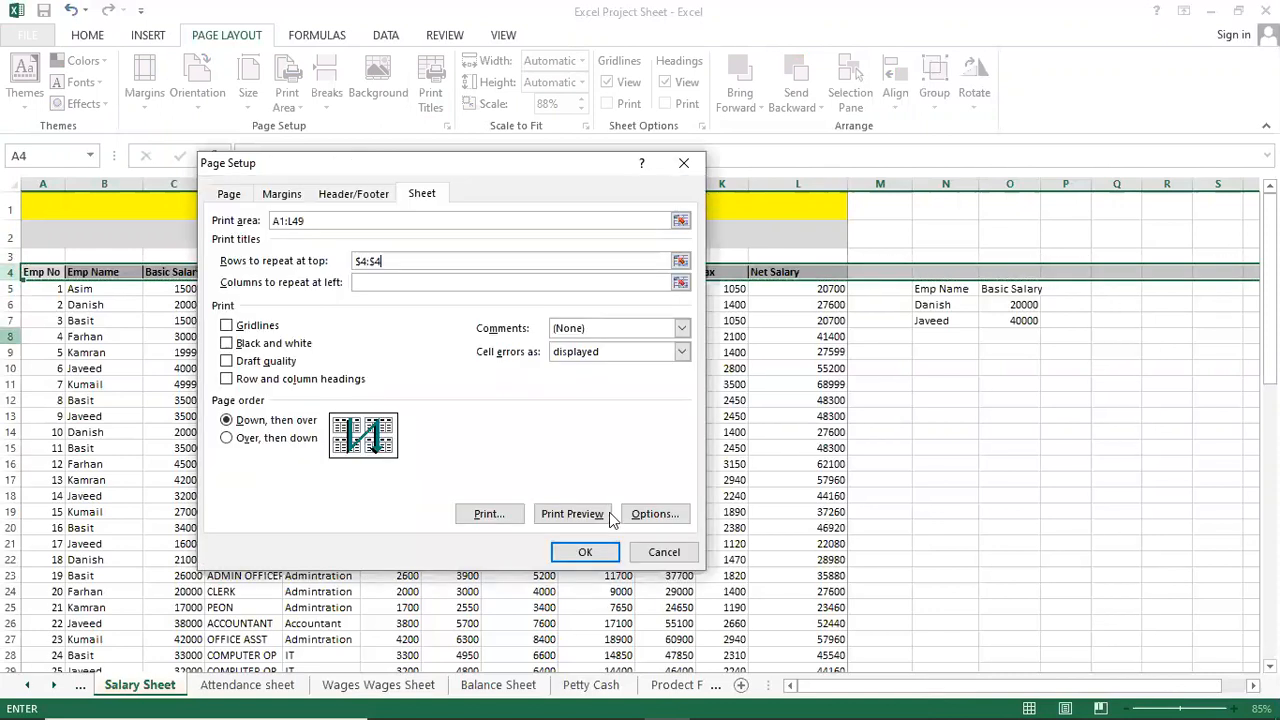
{"action": "left_click", "coordinate": [577, 549]}
{"action": "left_click", "coordinate": [575, 547]}
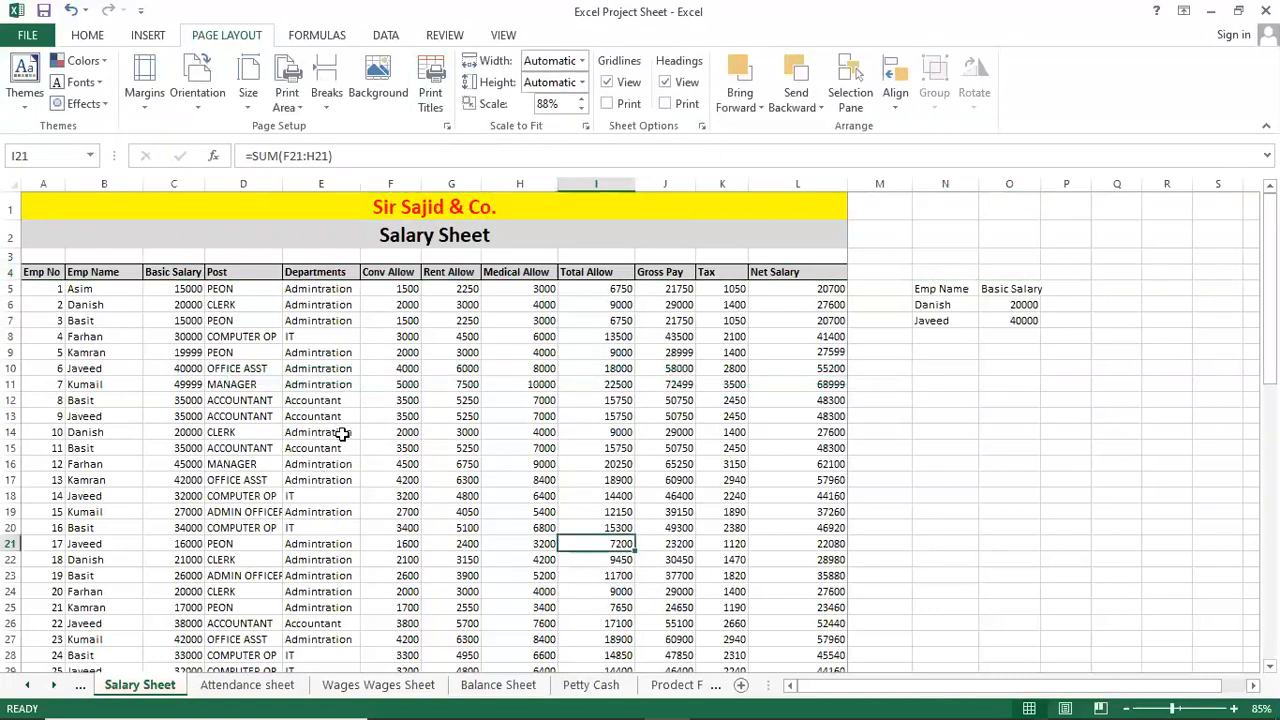
{"action": "left_click", "coordinate": [352, 432]}
Preview both pages to check the repeated headings on page 2.
{"action": "key", "text": "alt+f"}
{"action": "key", "text": "Escape"}
{"action": "key", "text": "ctrl+p"}
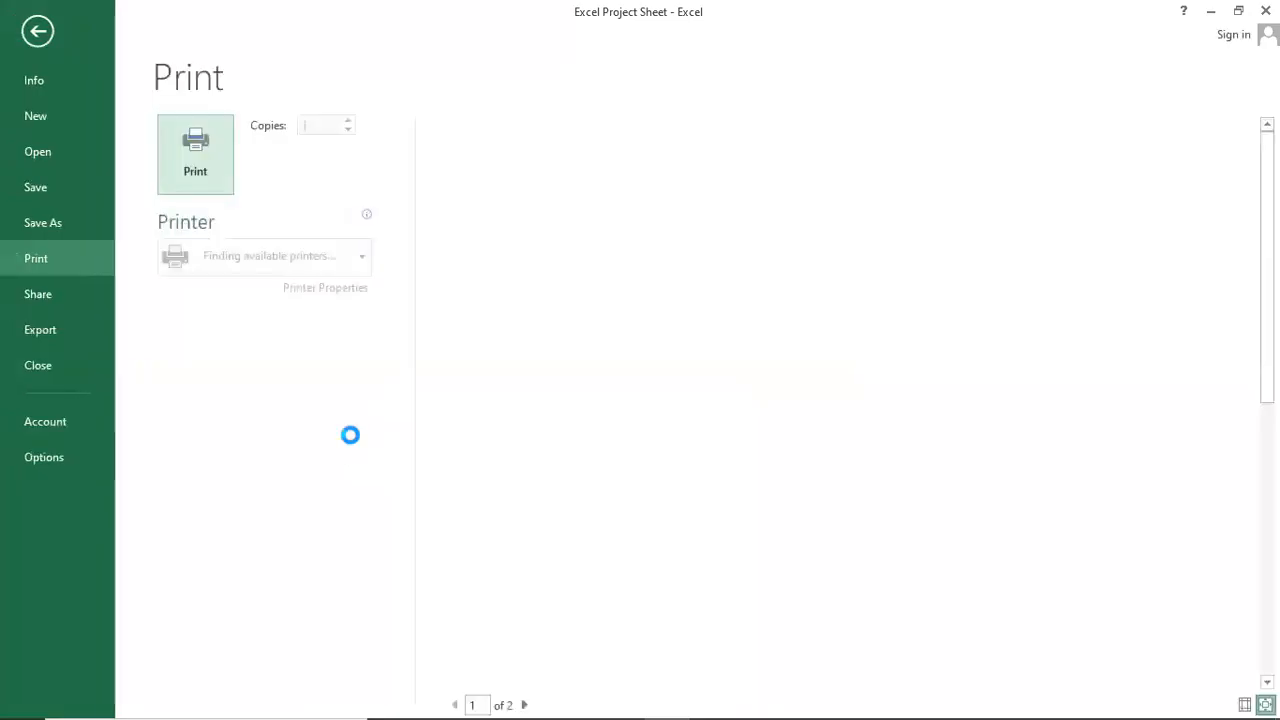
{"action": "scroll", "coordinate": [845, 447], "scroll_direction": "down", "scroll_amount": 1}
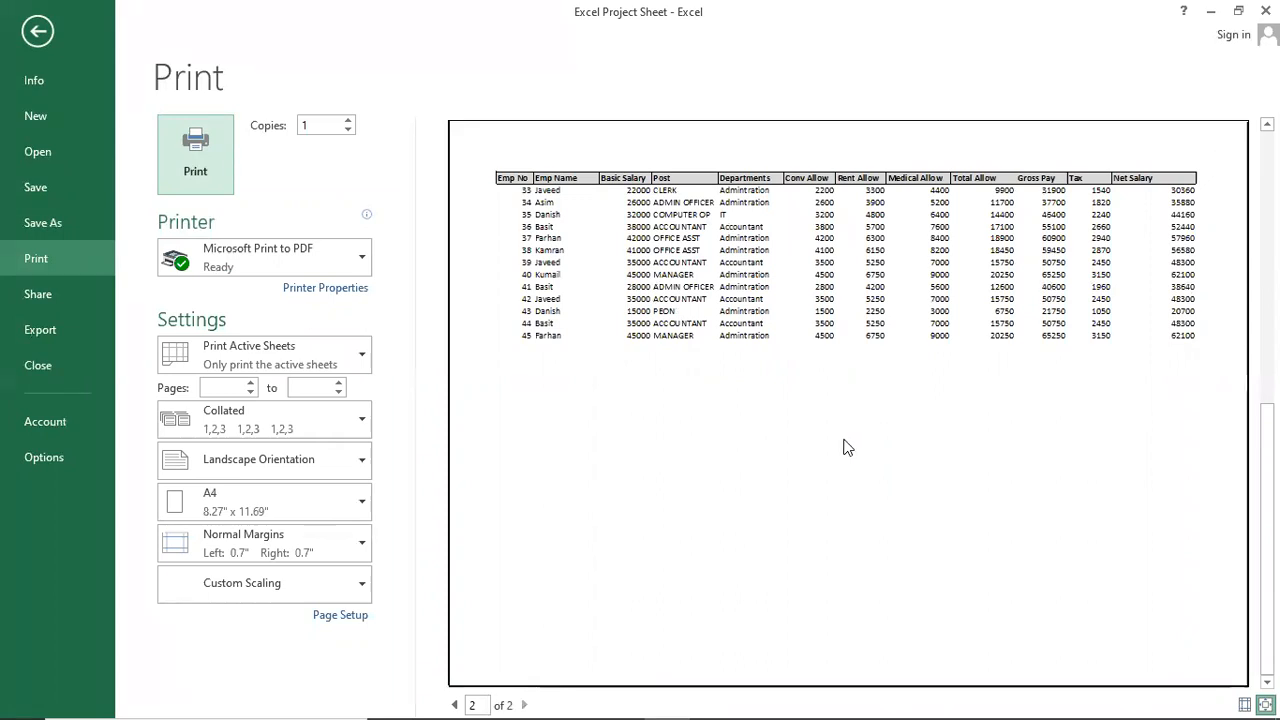
{"action": "scroll", "coordinate": [860, 419], "scroll_direction": "up", "scroll_amount": 1}
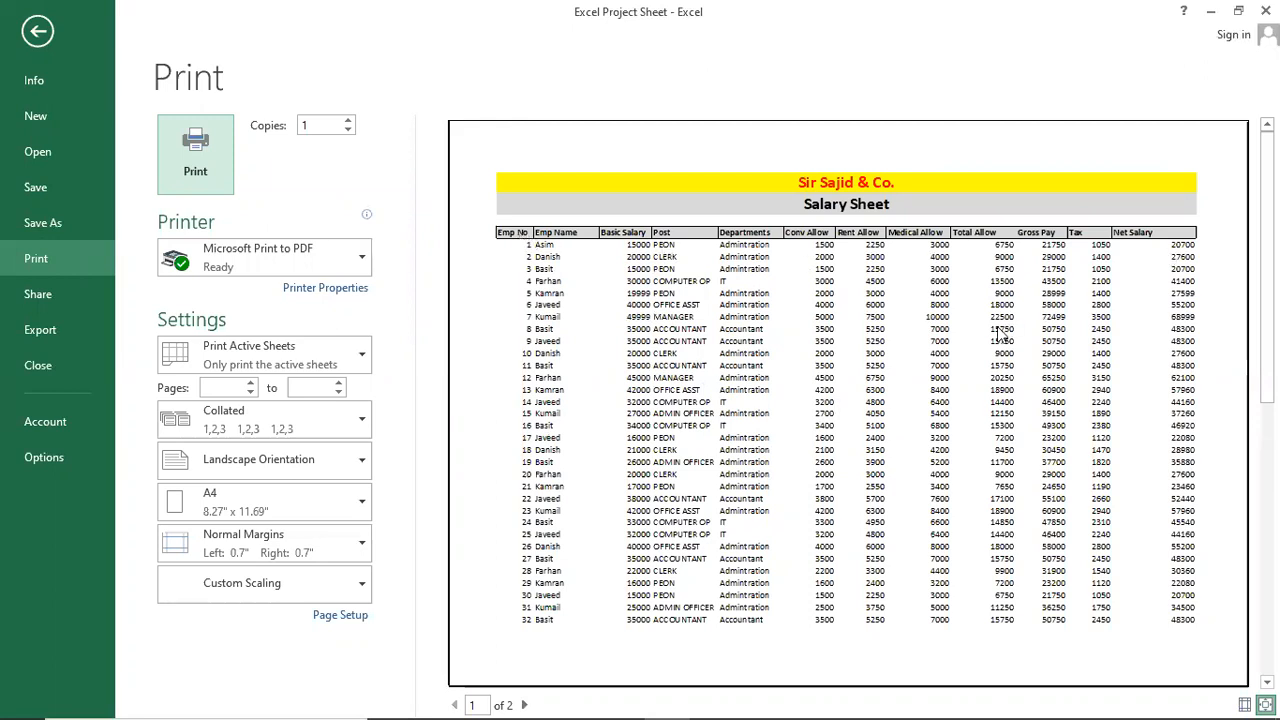
{"action": "scroll", "coordinate": [1000, 333], "scroll_direction": "down", "scroll_amount": 1}
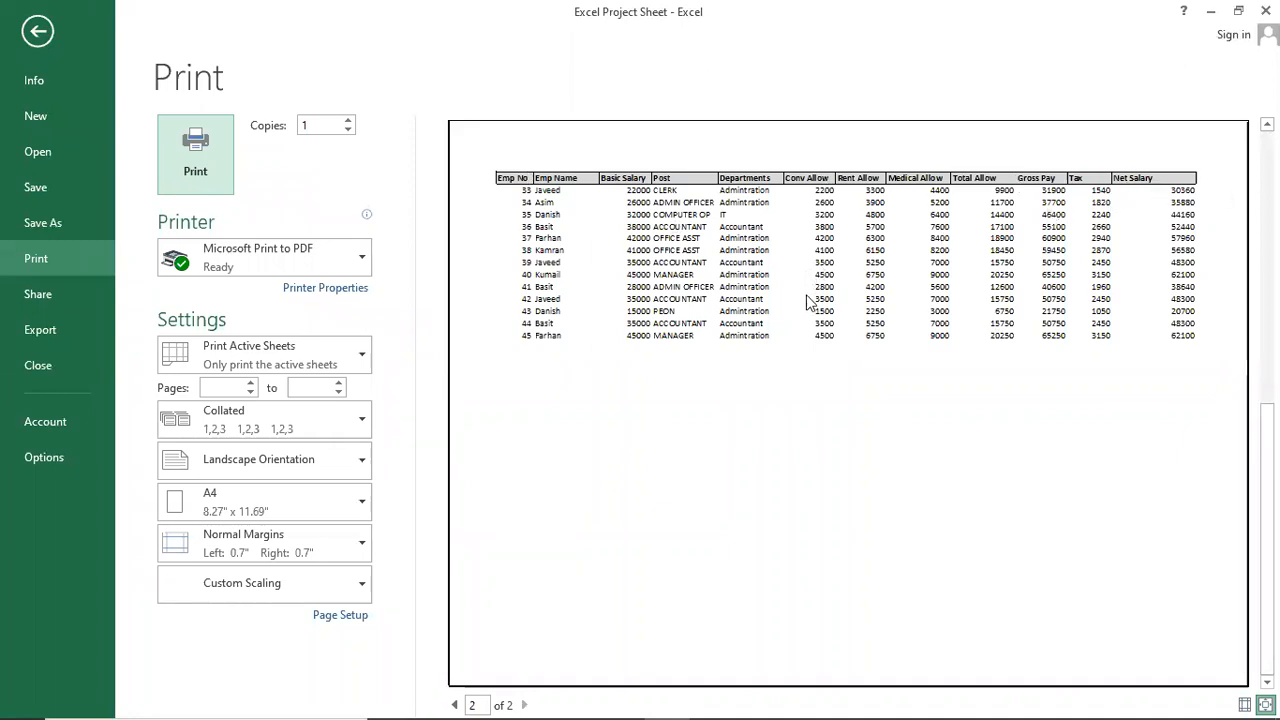
{"action": "scroll", "coordinate": [808, 300], "scroll_direction": "up", "scroll_amount": 2}
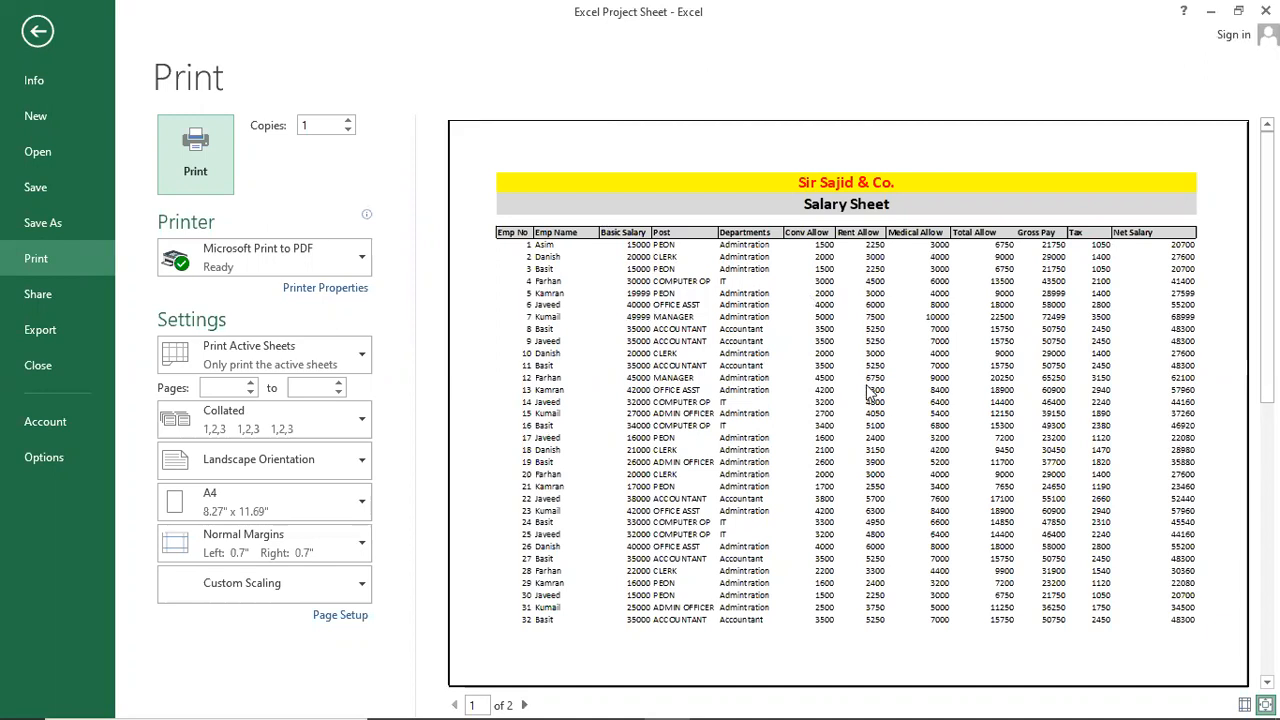
{"action": "key", "text": "Escape"}
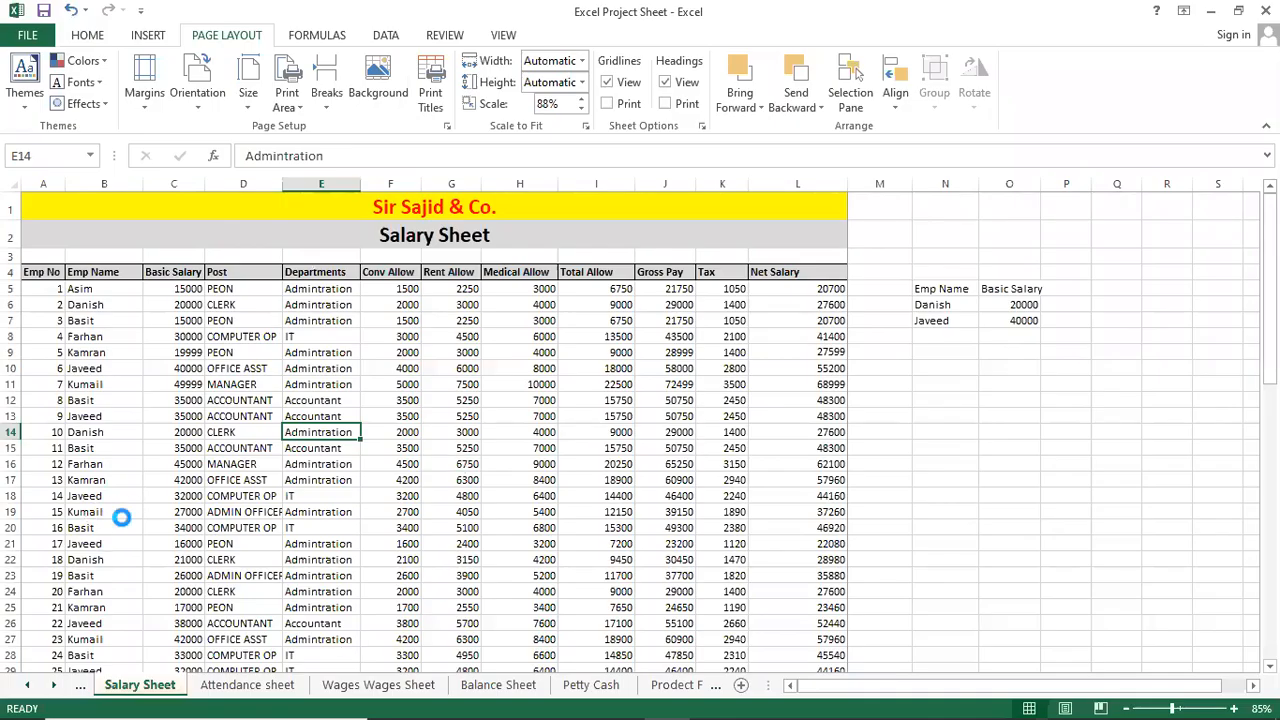
{"action": "key", "text": "ctrl+p"}
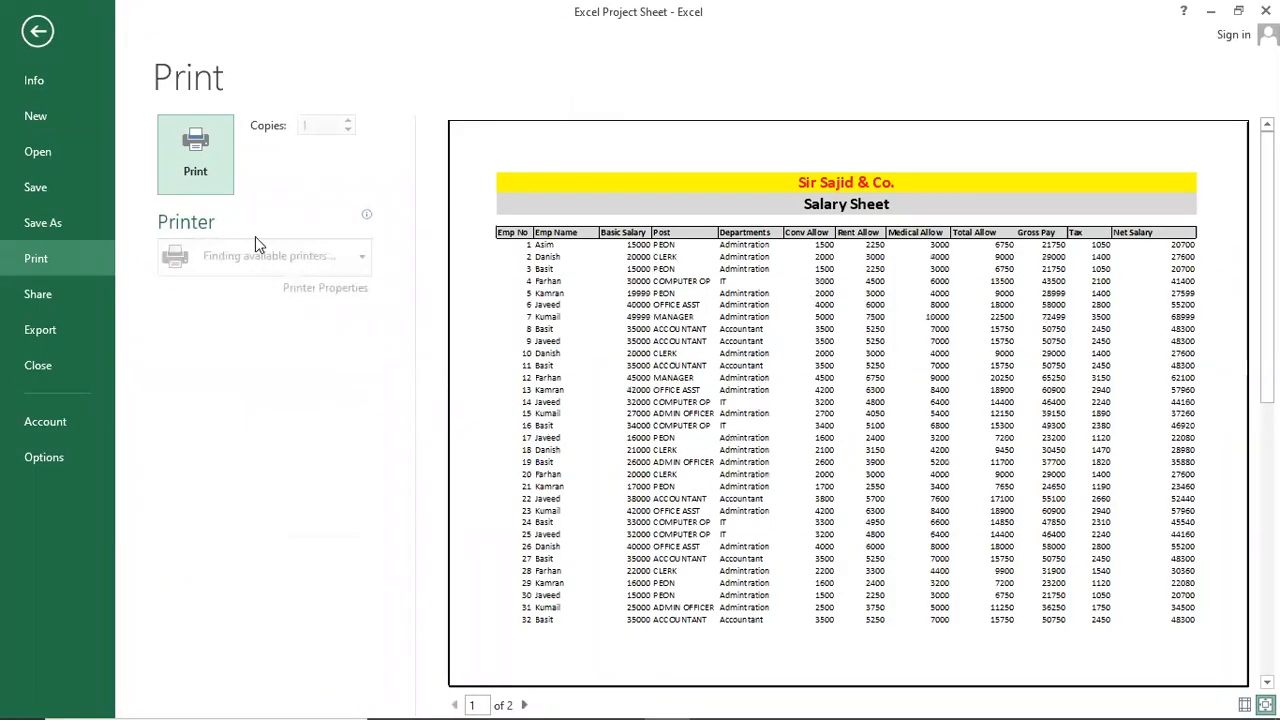
Toggle gridline printing and add the preset 'Page 1' page header in Page Setup.
{"action": "left_click", "coordinate": [366, 615]}
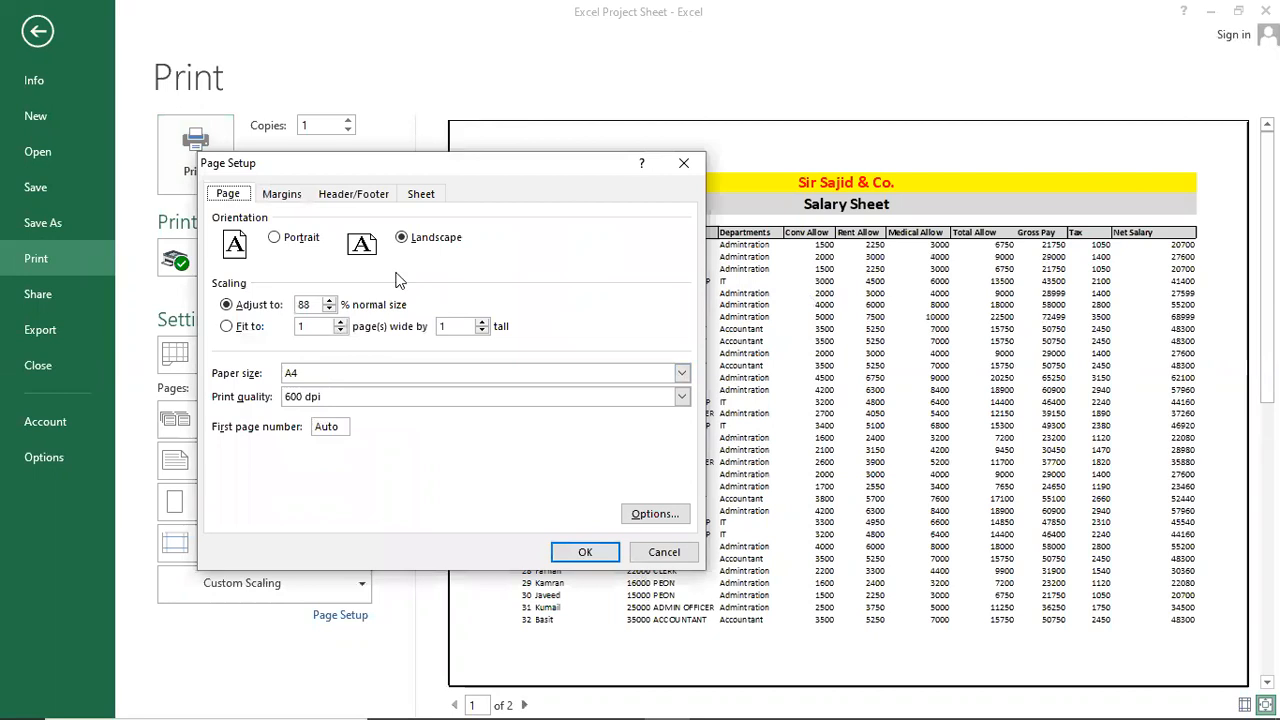
{"action": "left_click", "coordinate": [421, 194]}
{"action": "left_click", "coordinate": [266, 326]}
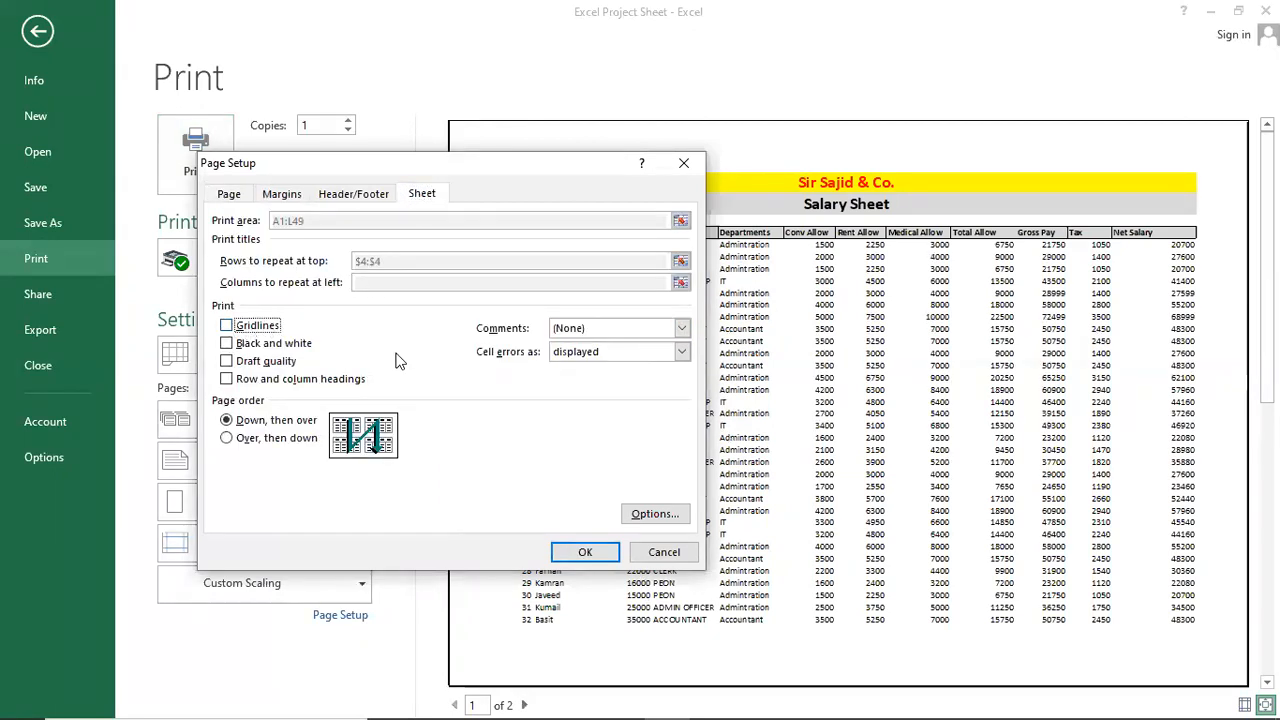
{"action": "left_click", "coordinate": [350, 198]}
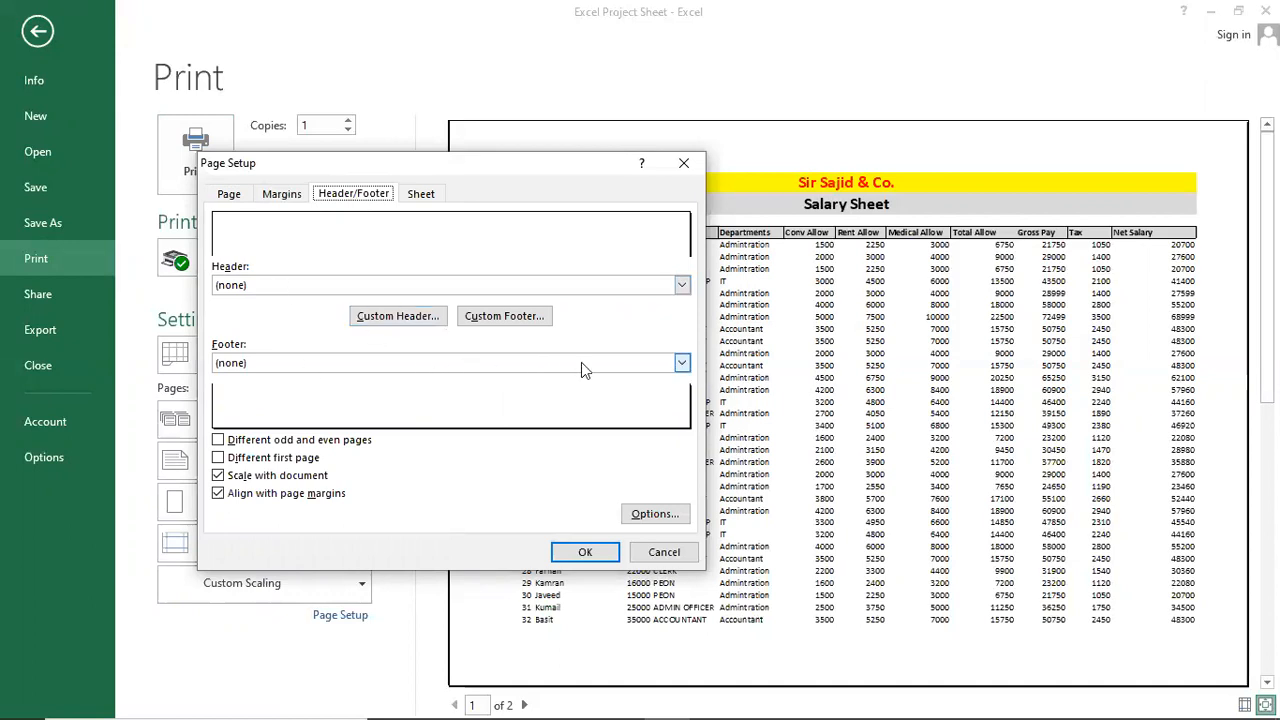
{"action": "left_click", "coordinate": [682, 287]}
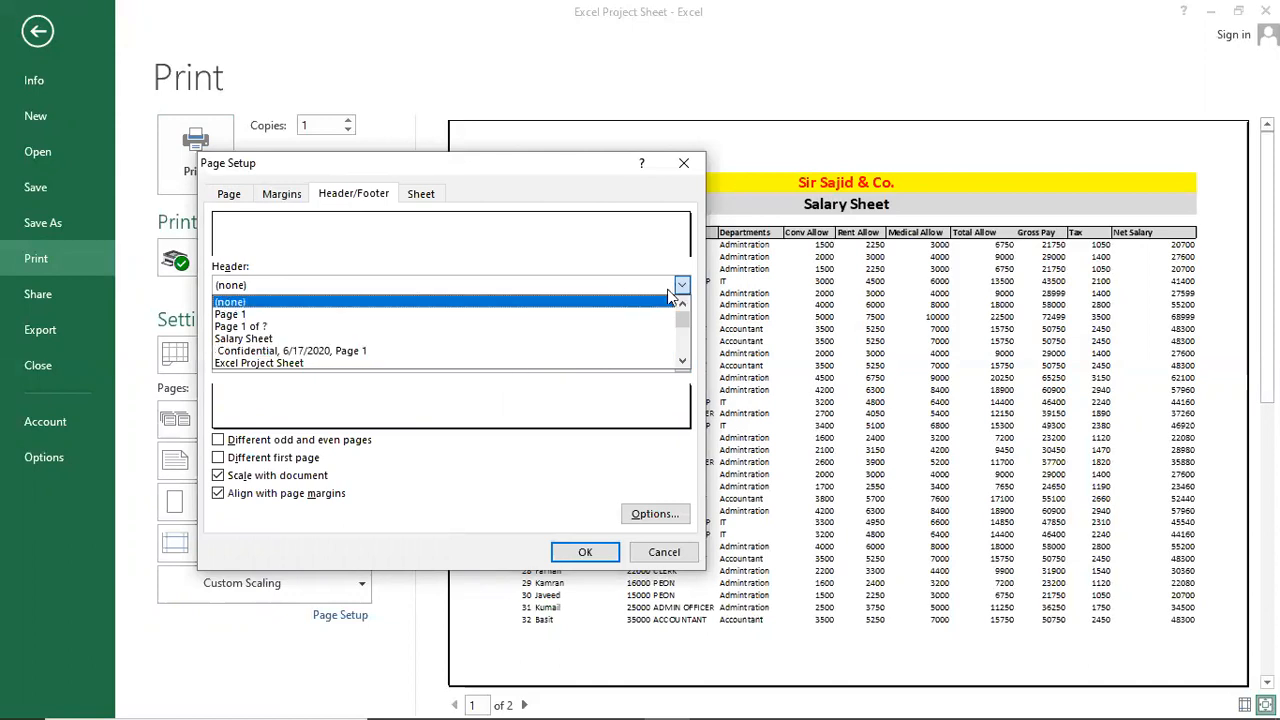
{"action": "left_click", "coordinate": [521, 309]}
{"action": "left_click", "coordinate": [586, 552]}
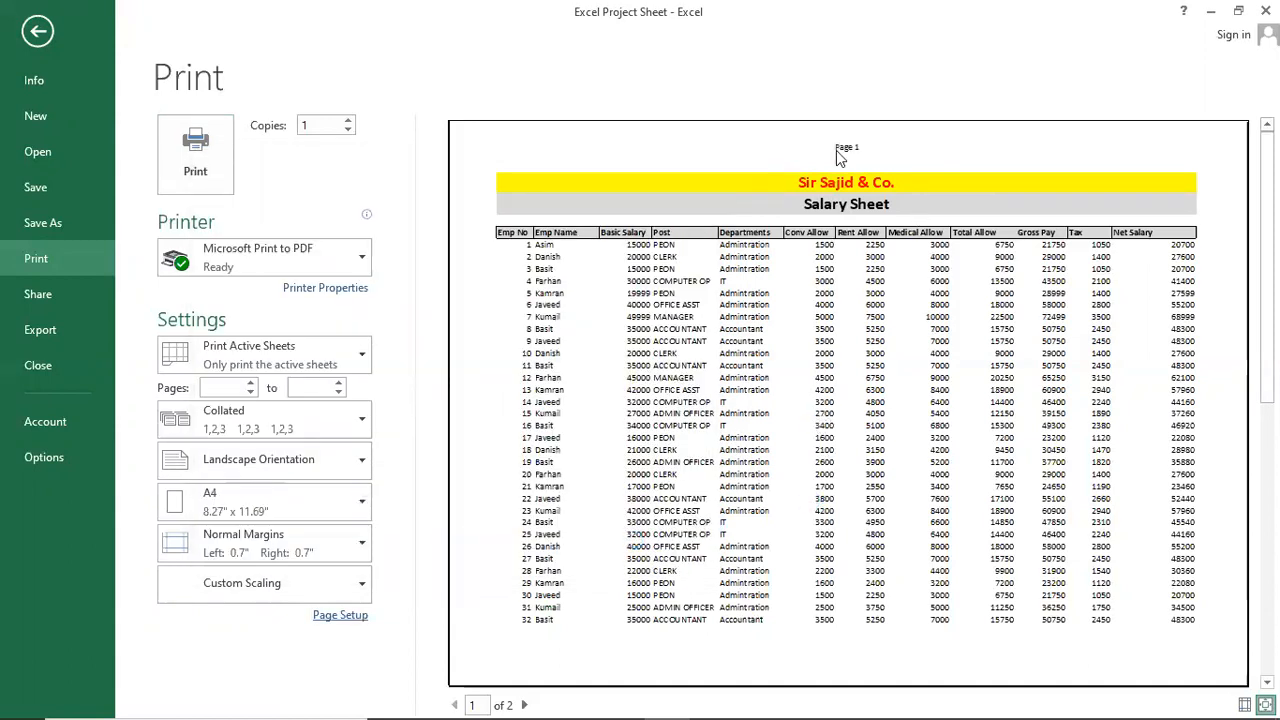
Add the 'Page 1 of ?' preset footer and check it on both preview pages.
{"action": "left_click", "coordinate": [345, 617]}
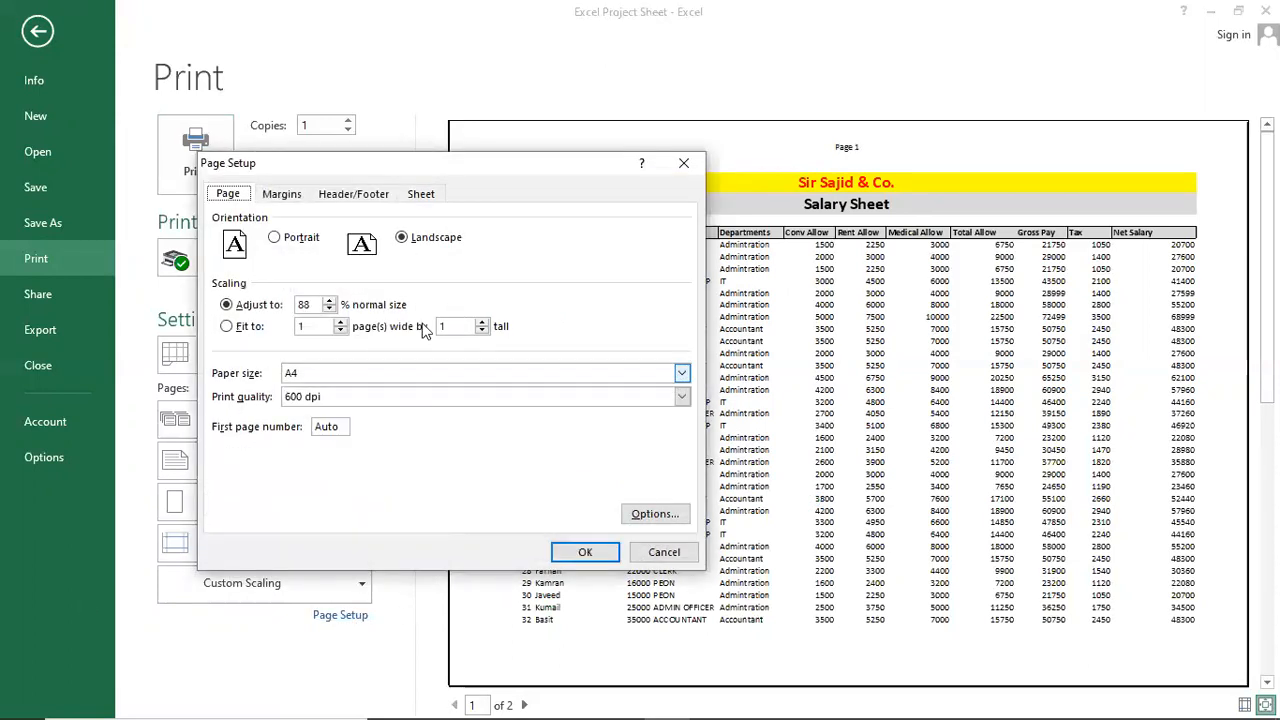
{"action": "left_click", "coordinate": [362, 194]}
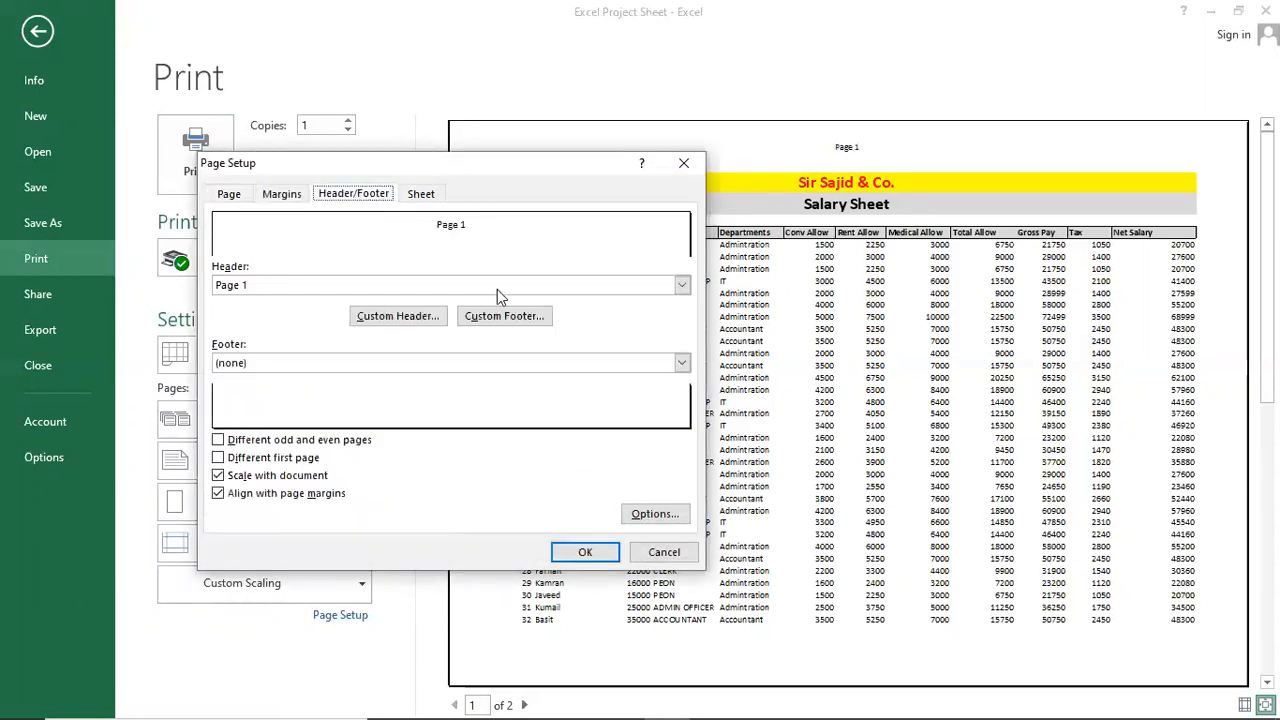
{"action": "left_click", "coordinate": [682, 362]}
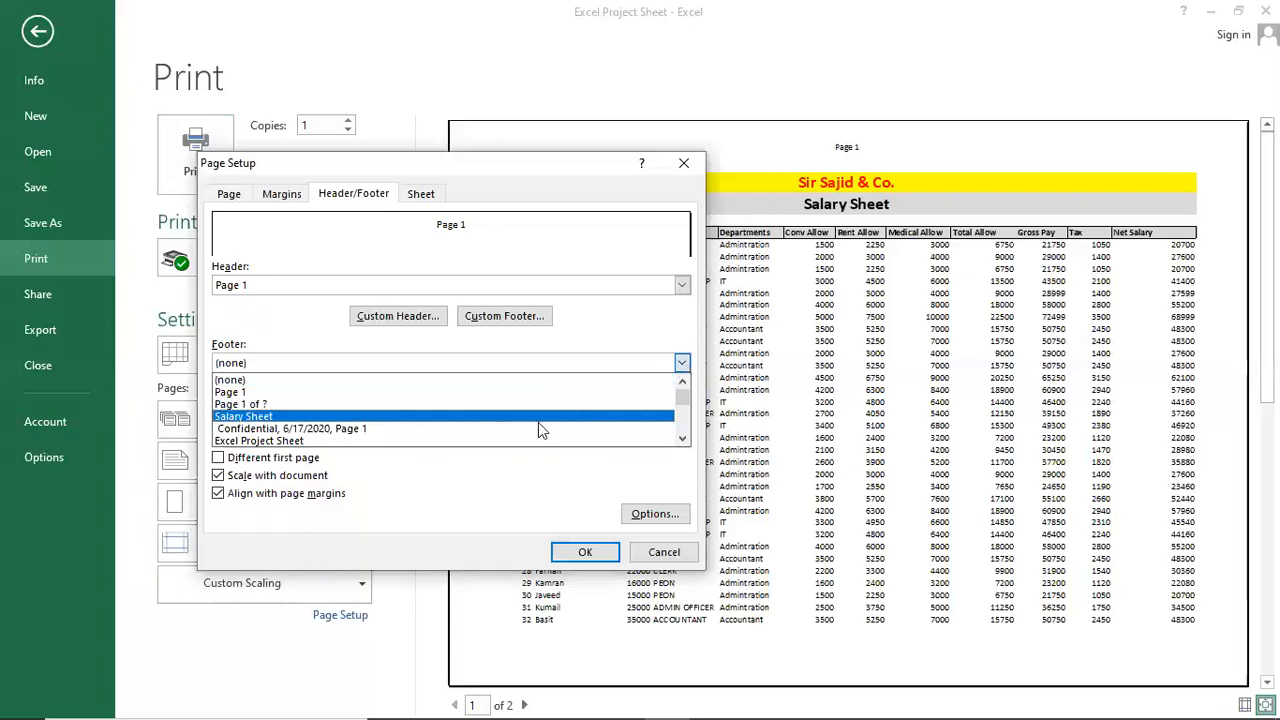
{"action": "left_click", "coordinate": [273, 404]}
{"action": "left_click", "coordinate": [590, 552]}
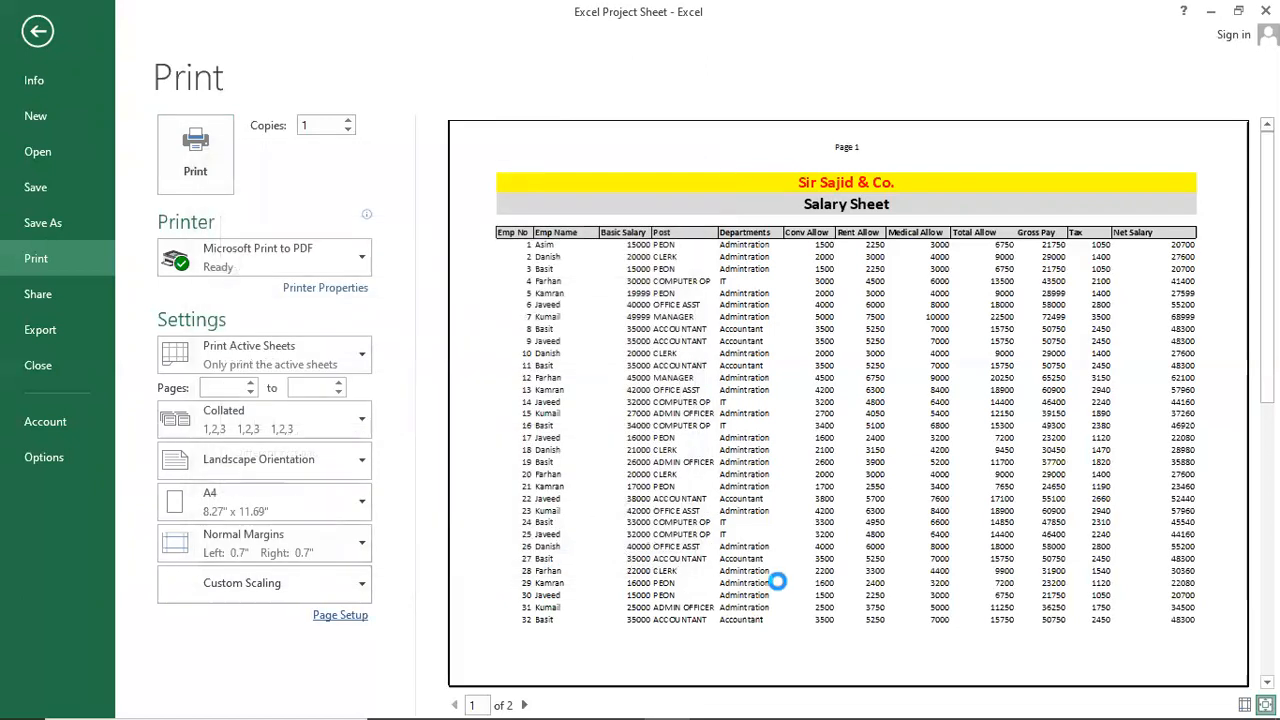
{"action": "scroll", "coordinate": [815, 543], "scroll_direction": "down", "scroll_amount": 1}
{"action": "scroll", "coordinate": [815, 543], "scroll_direction": "up", "scroll_amount": 1}
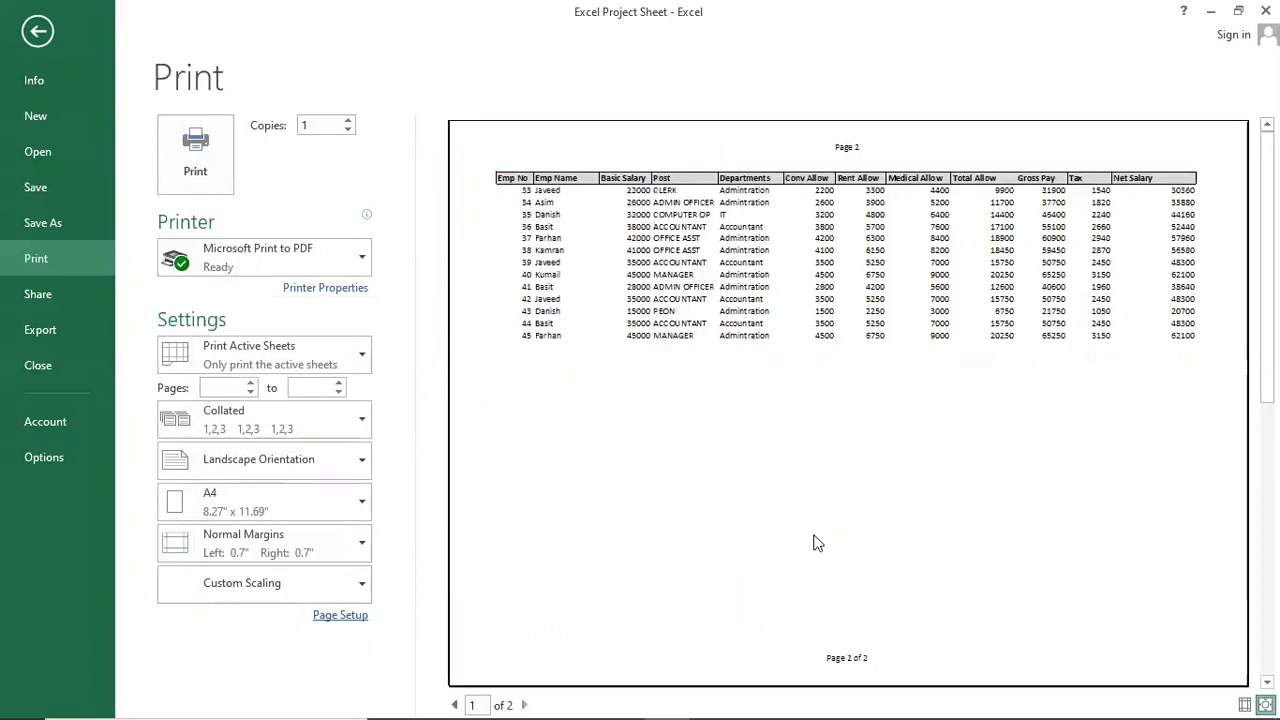
{"action": "scroll", "coordinate": [866, 598], "scroll_direction": "down", "scroll_amount": 1}
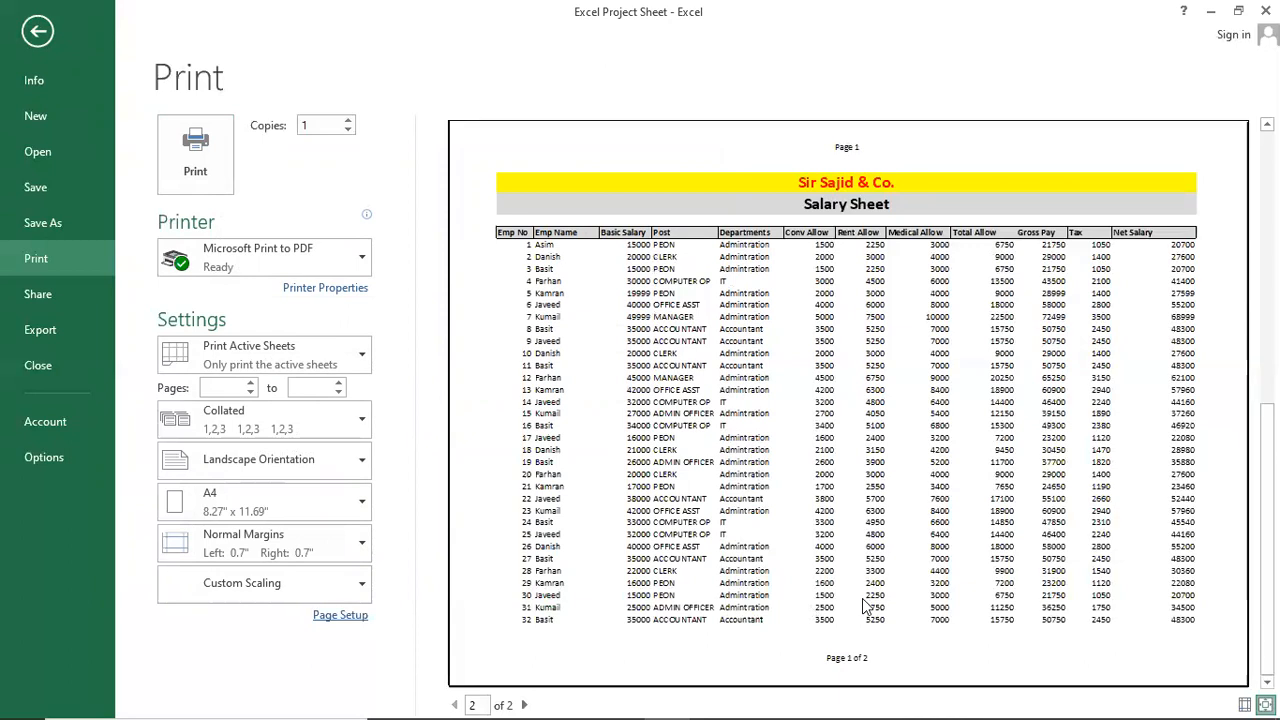
{"action": "scroll", "coordinate": [852, 590], "scroll_direction": "up", "scroll_amount": 1}
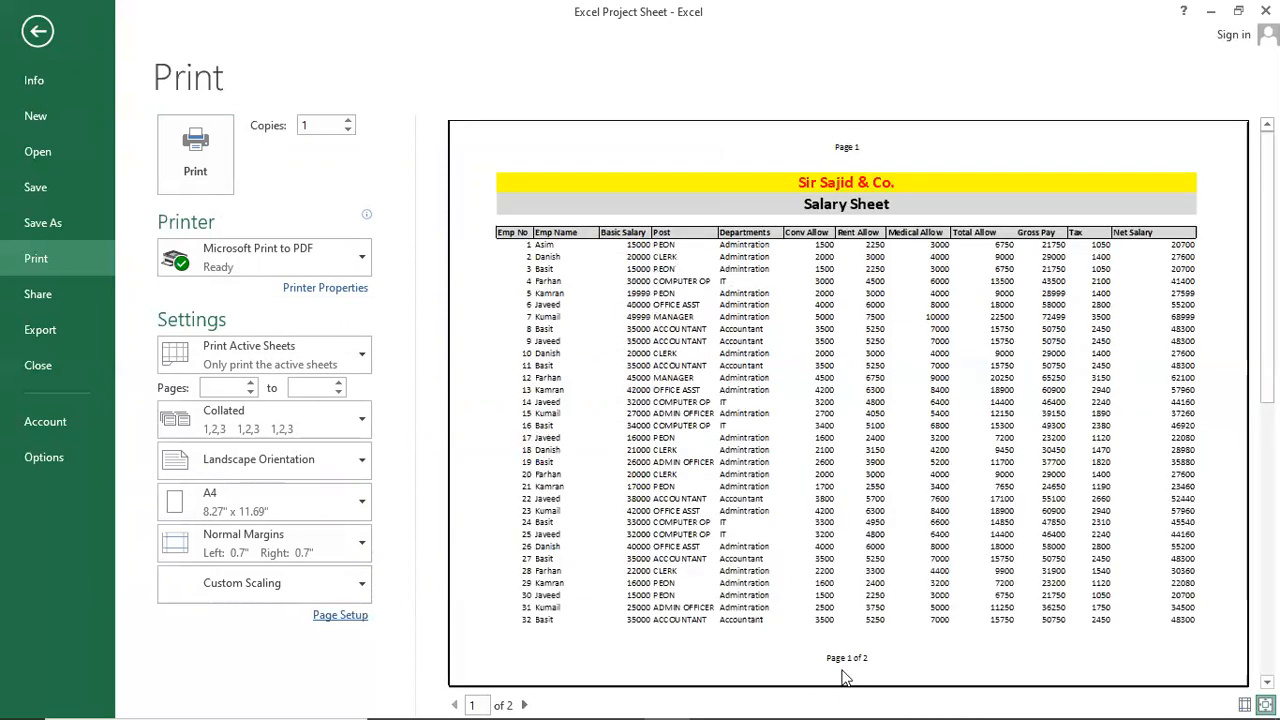
{"action": "scroll", "coordinate": [817, 620], "scroll_direction": "down", "scroll_amount": 1}
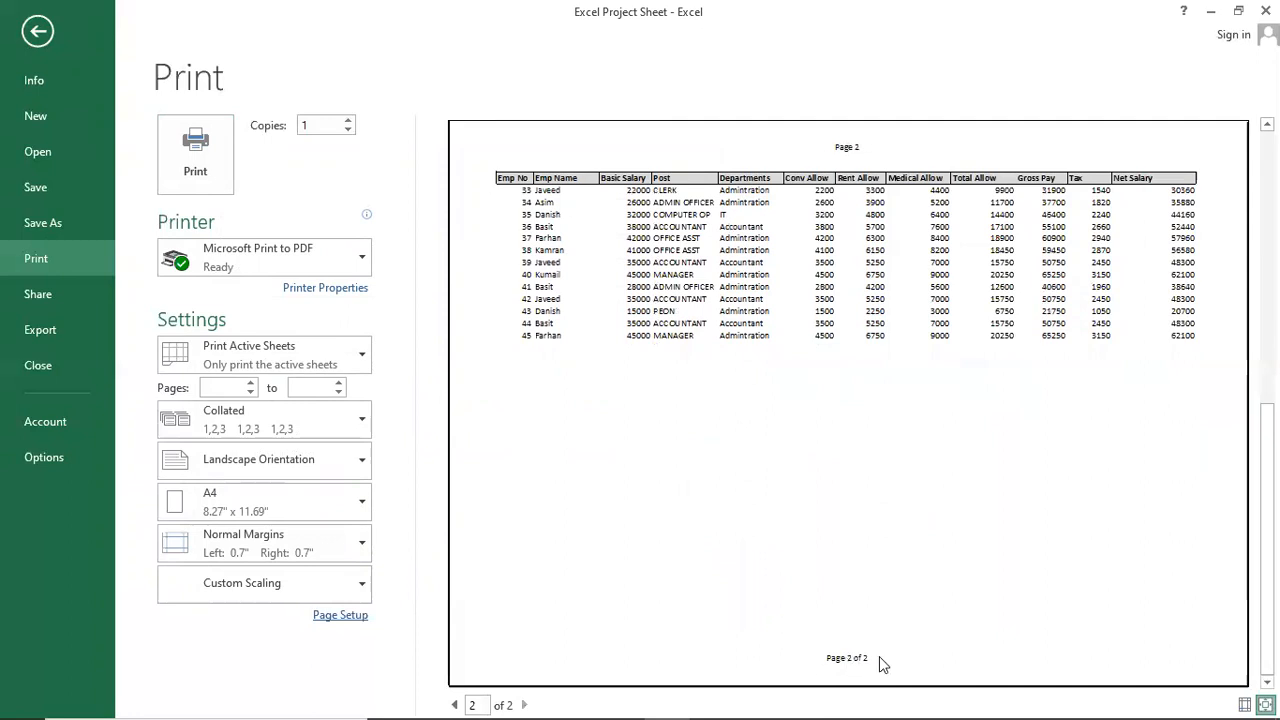
{"action": "scroll", "coordinate": [872, 638], "scroll_direction": "up", "scroll_amount": 1}
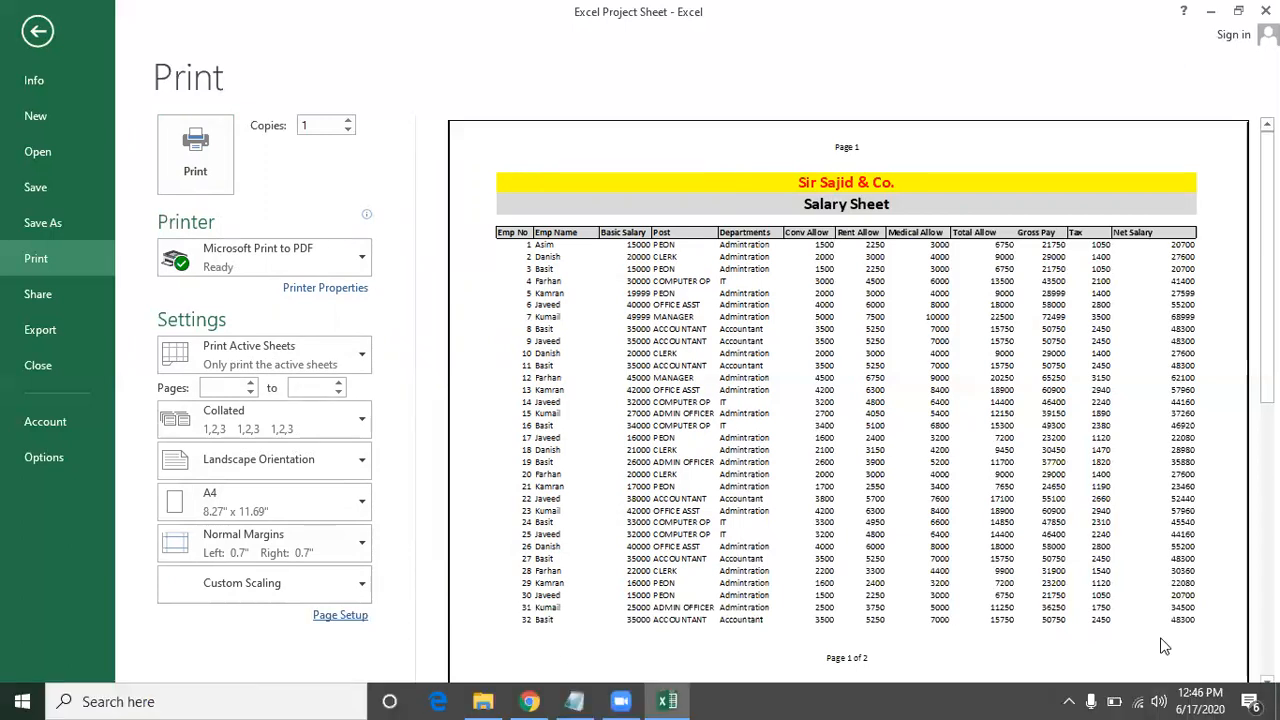
{"action": "left_click", "coordinate": [336, 618]}
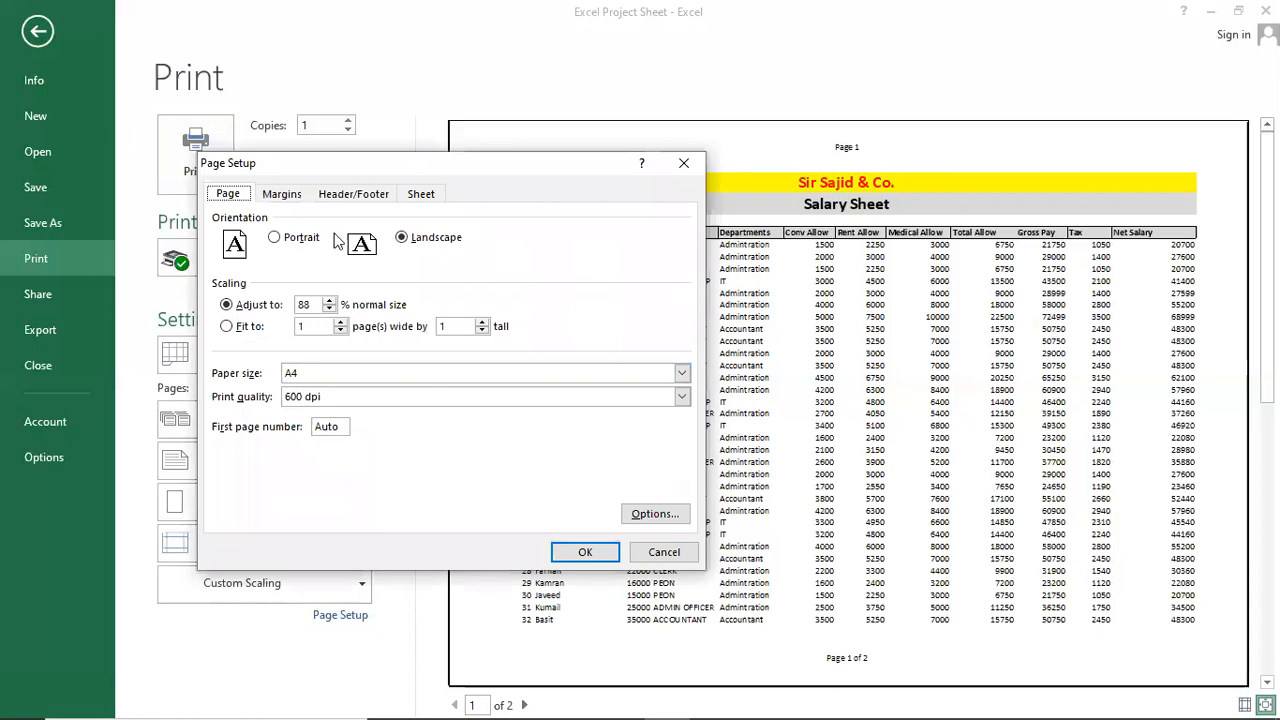
{"action": "left_click", "coordinate": [370, 198]}
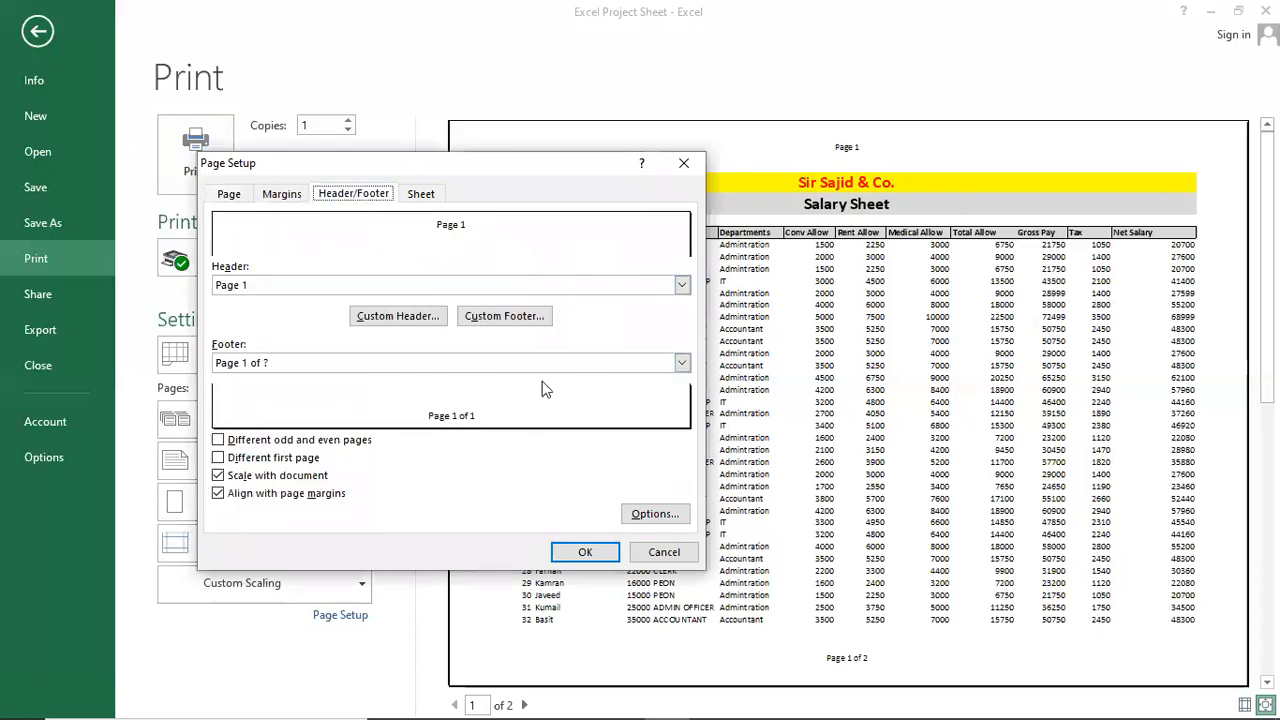
{"action": "left_click", "coordinate": [681, 363]}
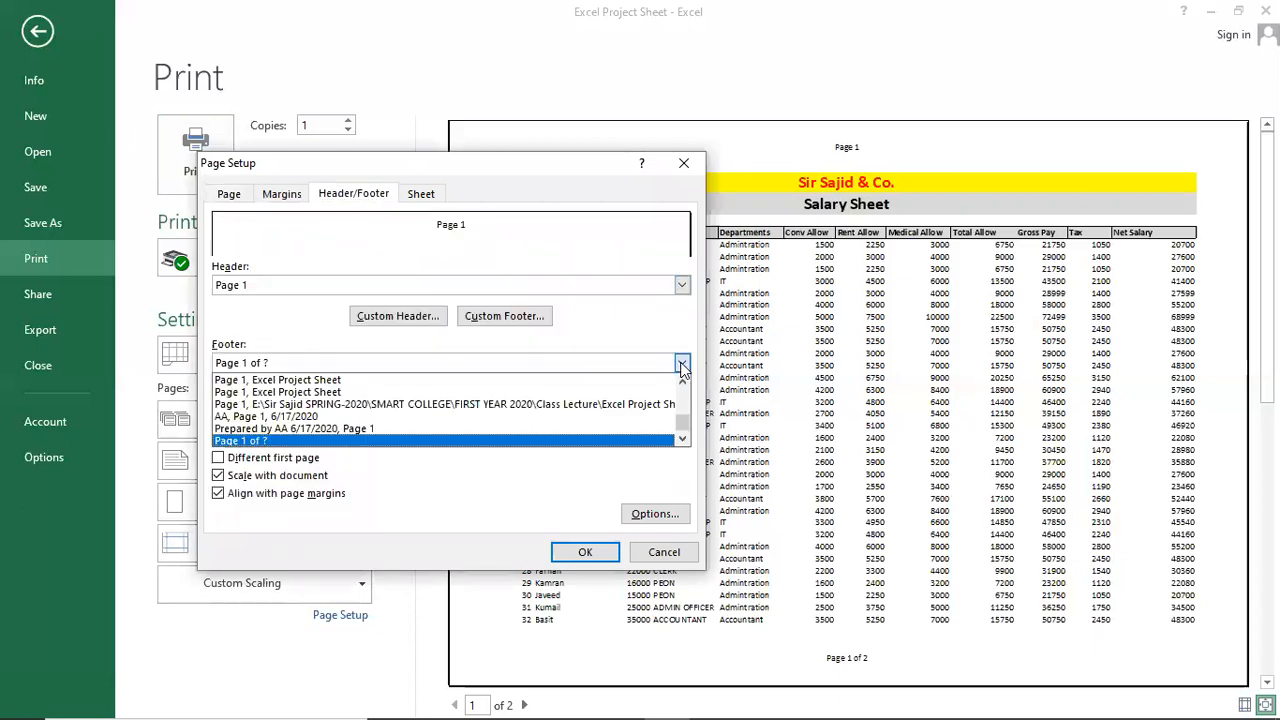
{"action": "left_click", "coordinate": [446, 401]}
{"action": "left_click", "coordinate": [582, 554]}
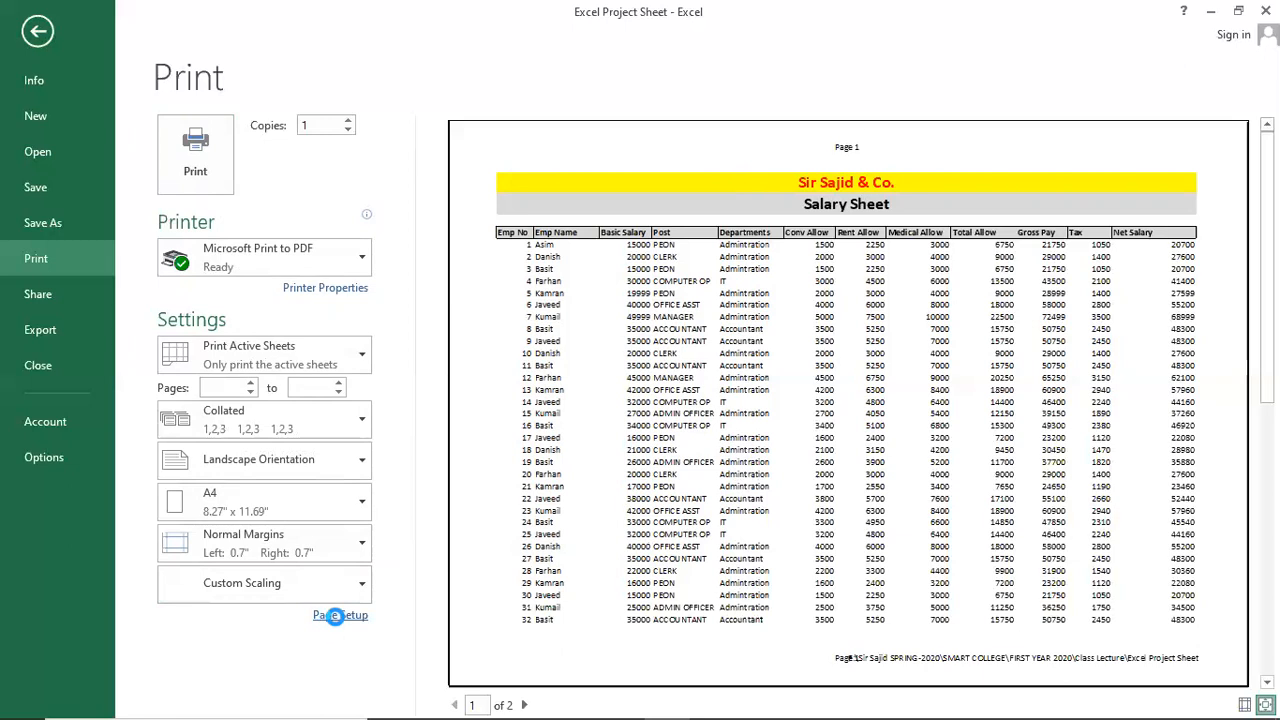
{"action": "left_click", "coordinate": [336, 614]}
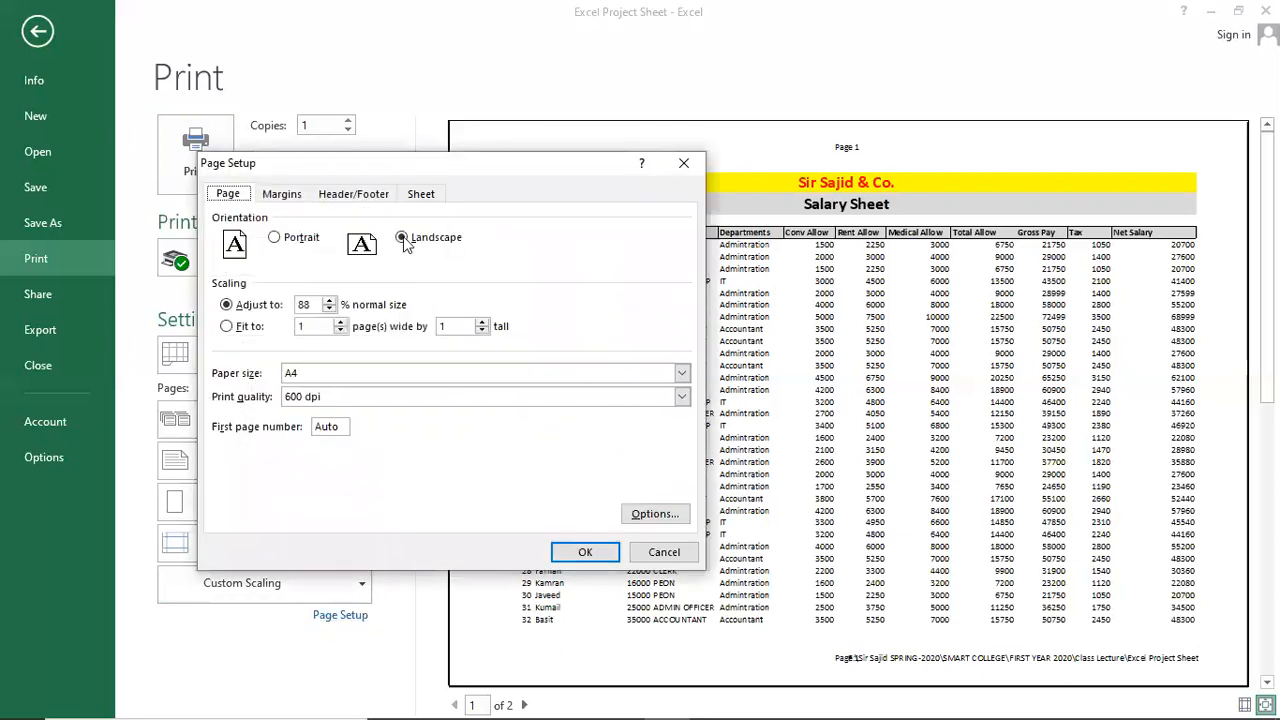
{"action": "left_click", "coordinate": [354, 194]}
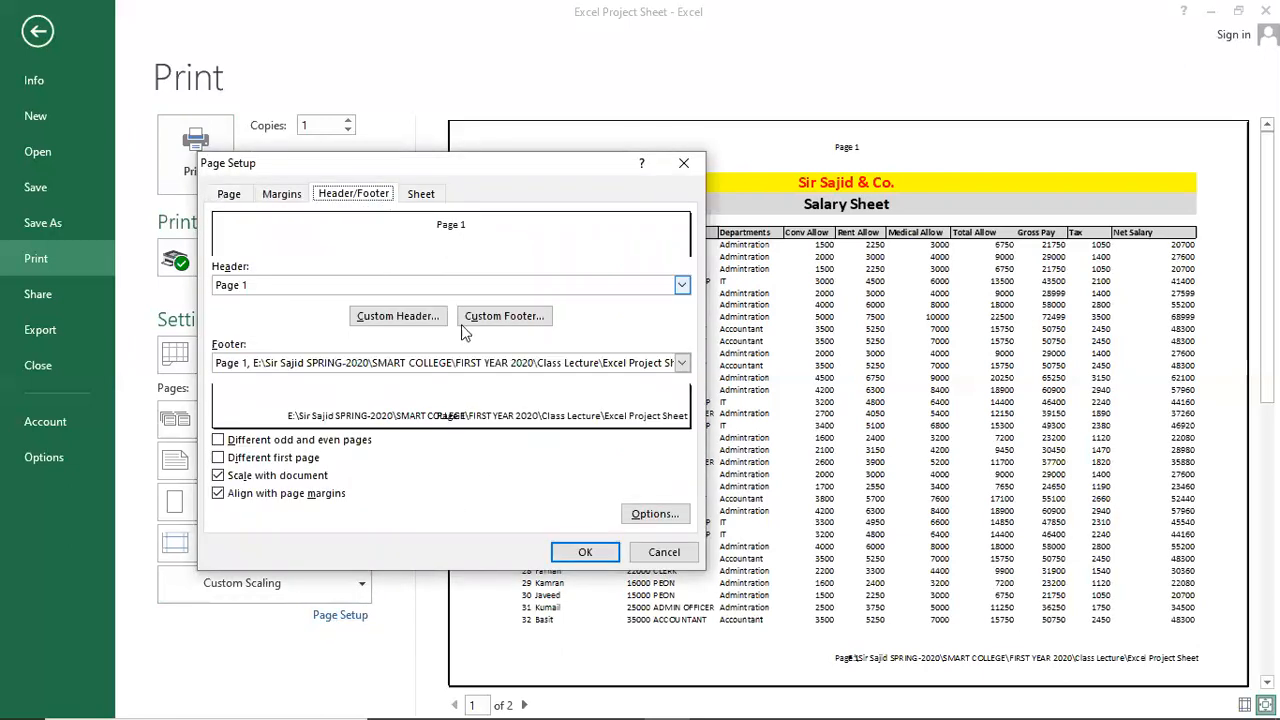
{"action": "left_click", "coordinate": [681, 364]}
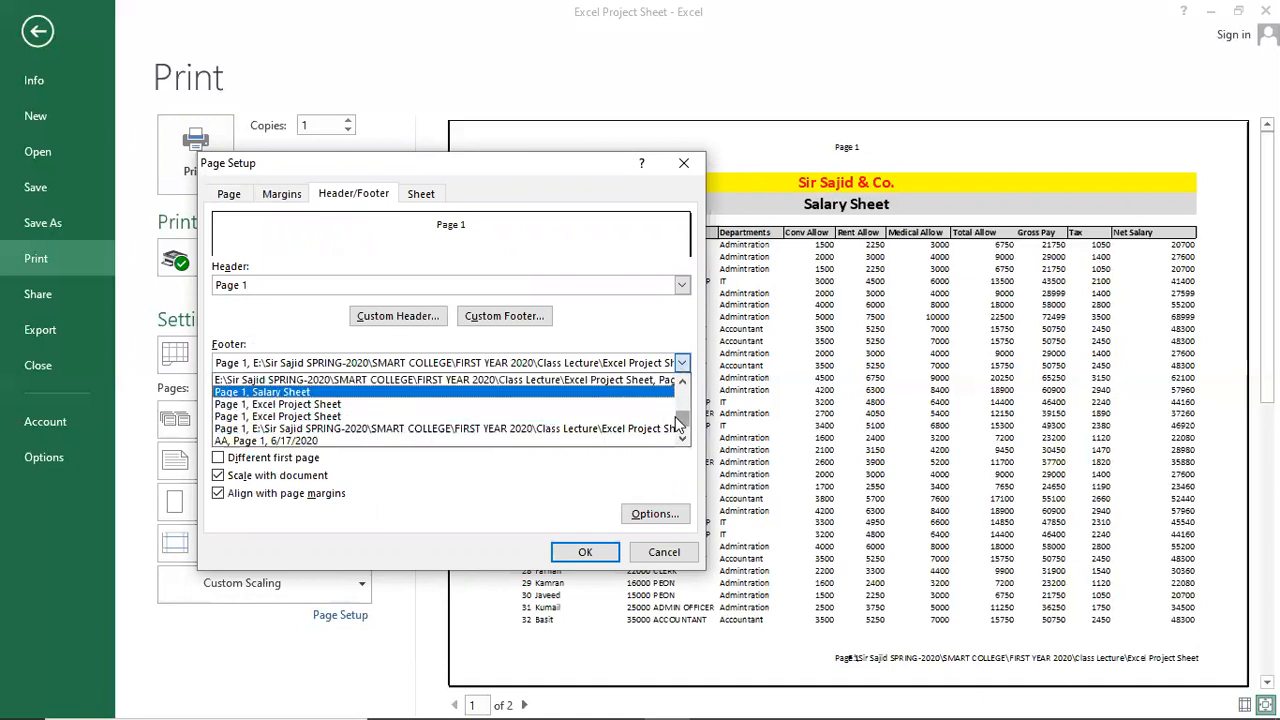
{"action": "left_click_drag", "start_coordinate": [678, 424], "coordinate": [680, 391]}
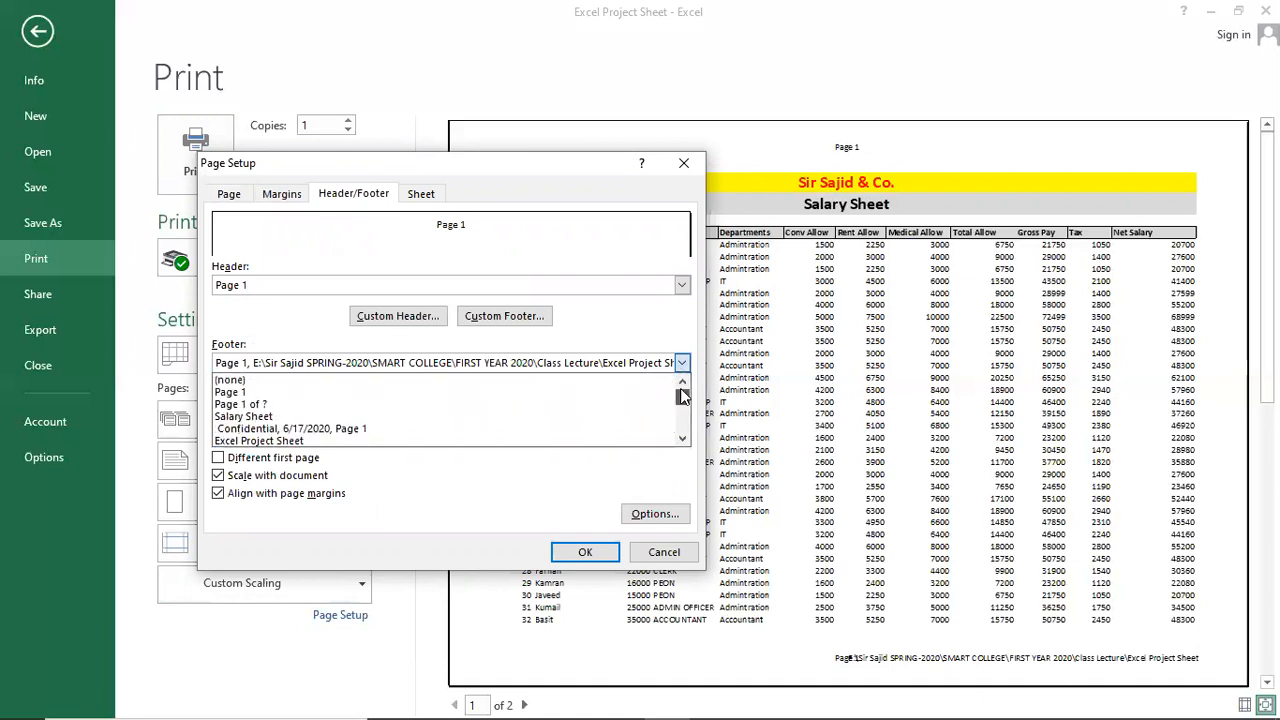
{"action": "left_click", "coordinate": [609, 404]}
{"action": "left_click", "coordinate": [603, 552]}
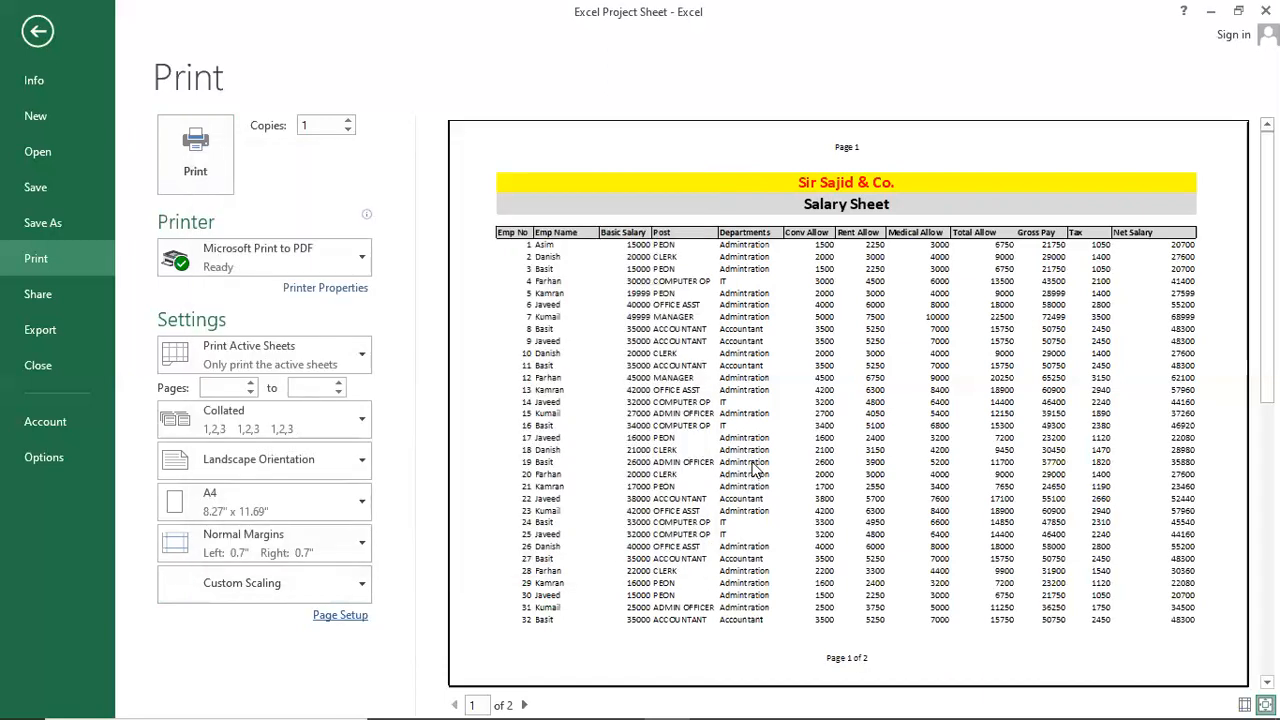
Turn on gridline printing in Page Setup's Sheet tab.
{"action": "scroll", "coordinate": [735, 448], "scroll_direction": "down", "scroll_amount": 1}
{"action": "scroll", "coordinate": [743, 462], "scroll_direction": "up", "scroll_amount": 1}
{"action": "left_click", "coordinate": [341, 617]}
{"action": "left_click", "coordinate": [421, 194]}
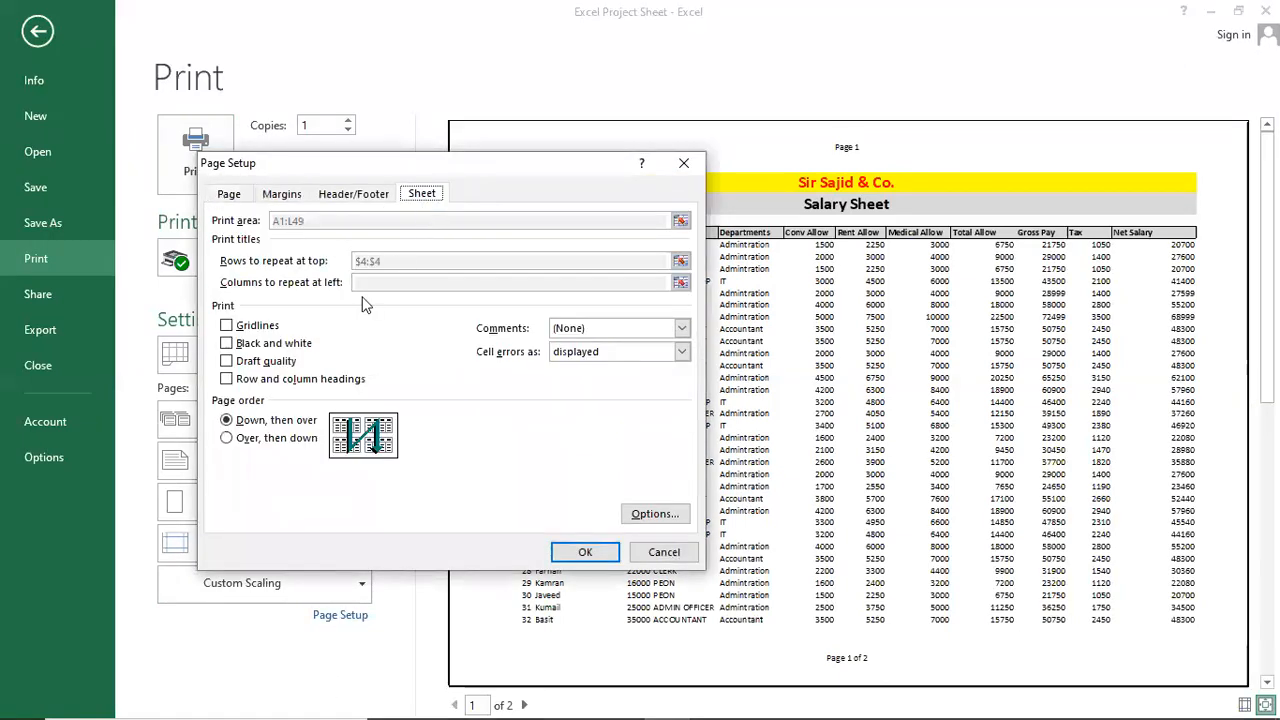
{"action": "left_click", "coordinate": [262, 325]}
{"action": "left_click", "coordinate": [585, 552]}
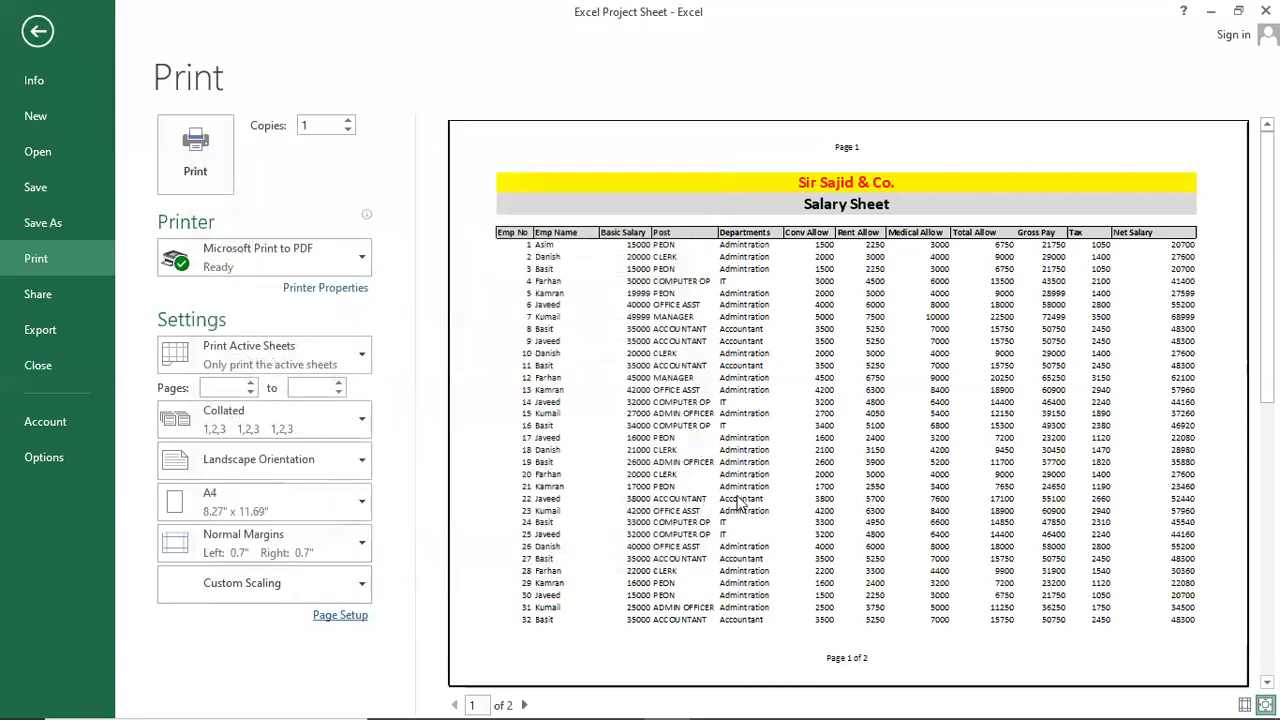
Check the gridlines on both preview pages, then return to the worksheet.
{"action": "scroll", "coordinate": [750, 452], "scroll_direction": "down", "scroll_amount": 1}
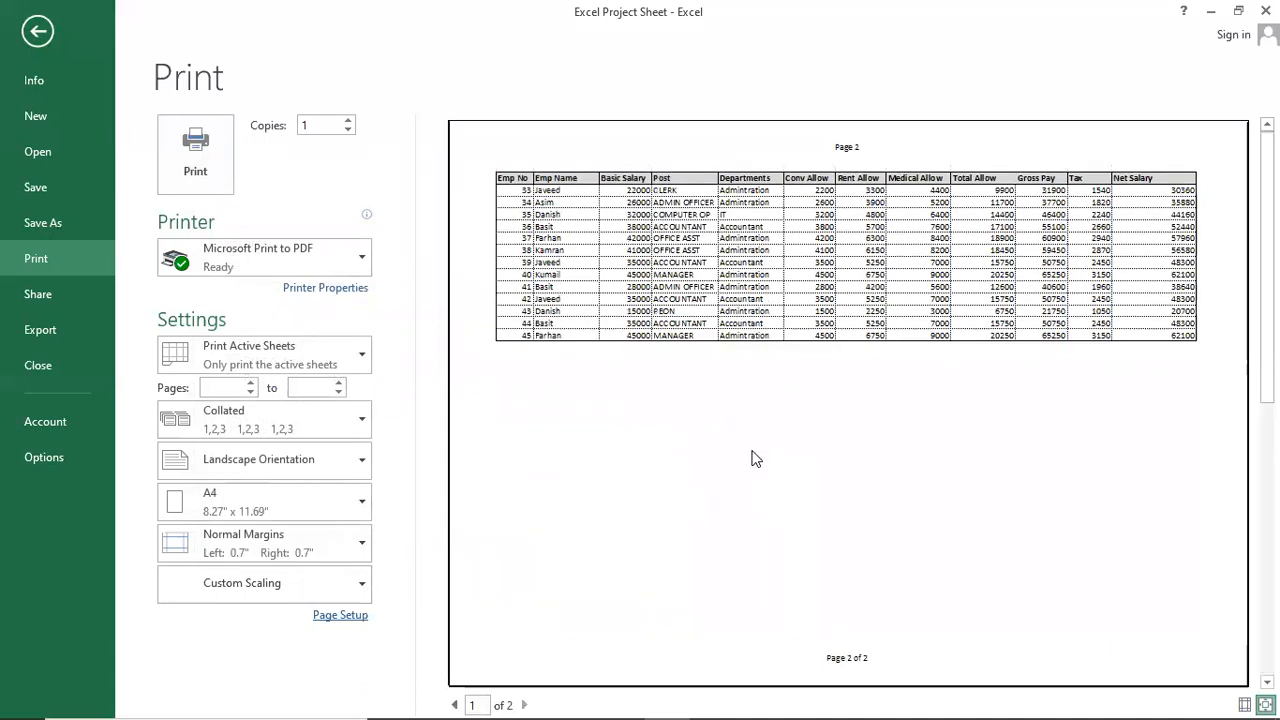
{"action": "scroll", "coordinate": [751, 457], "scroll_direction": "up", "scroll_amount": 1}
{"action": "scroll", "coordinate": [609, 358], "scroll_direction": "down", "scroll_amount": 1}
{"action": "scroll", "coordinate": [685, 335], "scroll_direction": "up", "scroll_amount": 1}
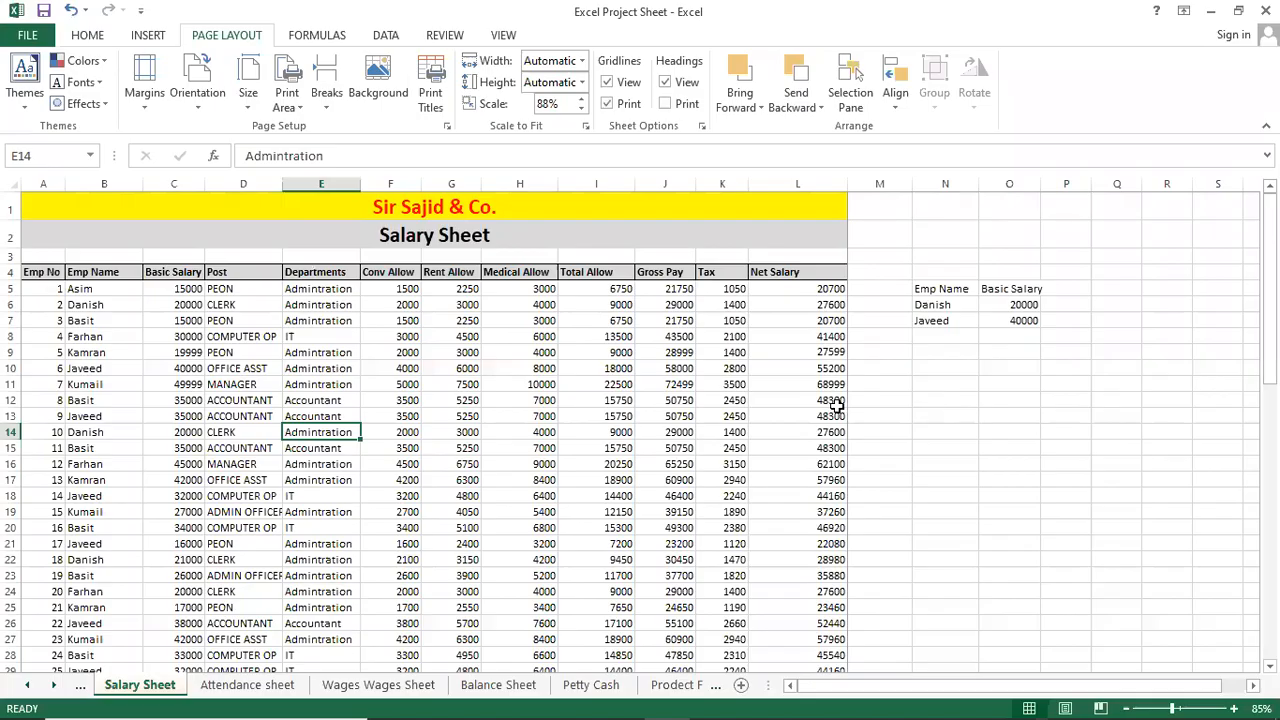
{"action": "left_click", "coordinate": [652, 396]}
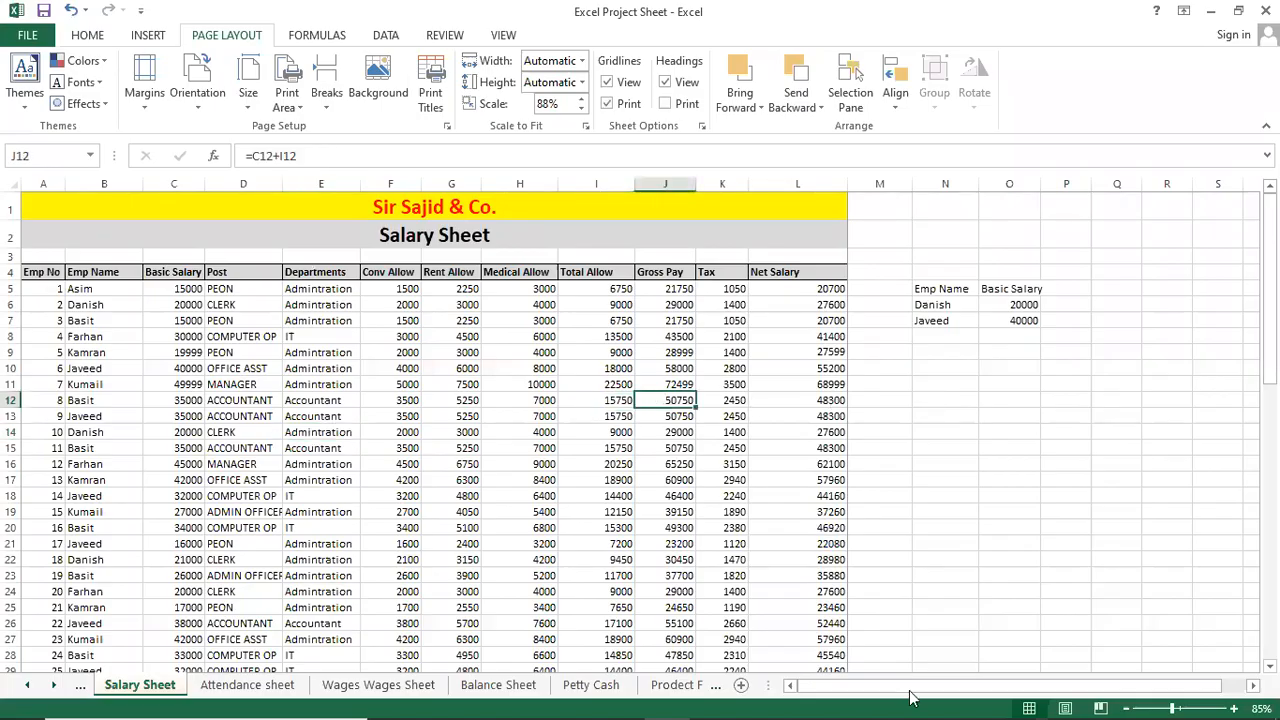
Bring the Notepad class notes to the front, scrolled to the top of the topics list.
{"action": "mouse_move", "coordinate": [763, 700]}
{"action": "left_click", "coordinate": [618, 701]}
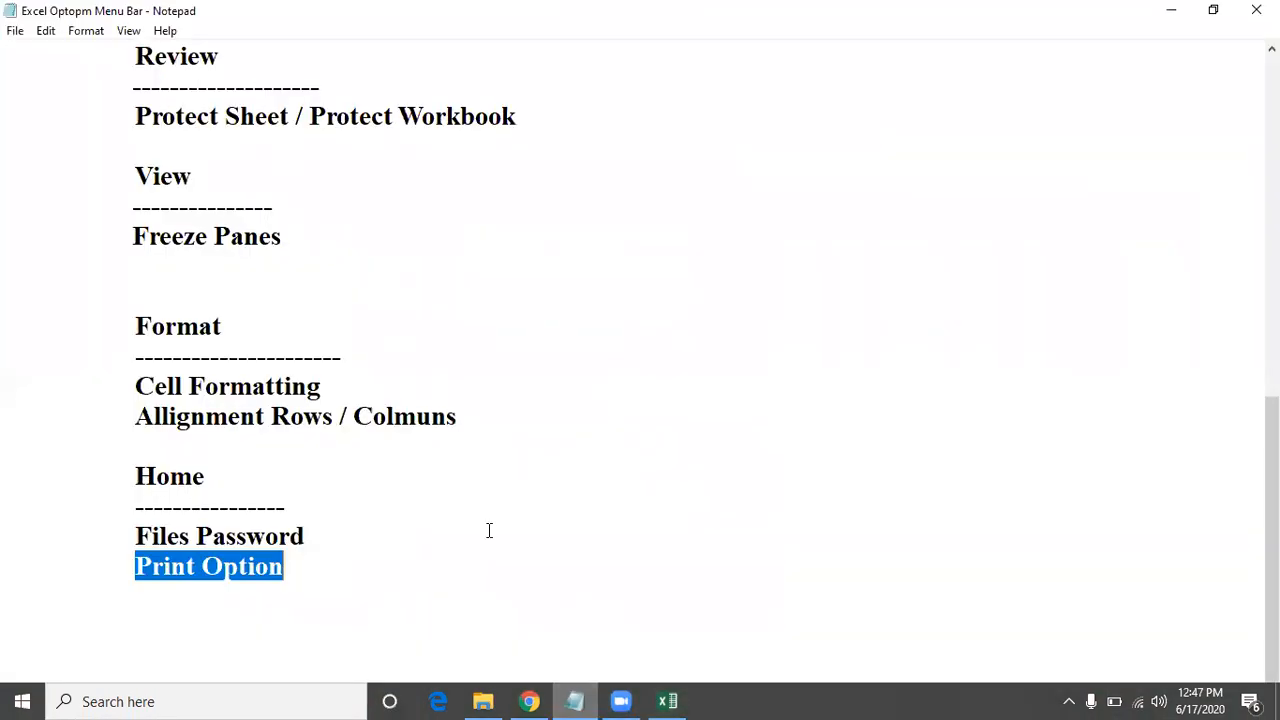
{"action": "scroll", "coordinate": [489, 529], "scroll_direction": "up", "scroll_amount": 8}
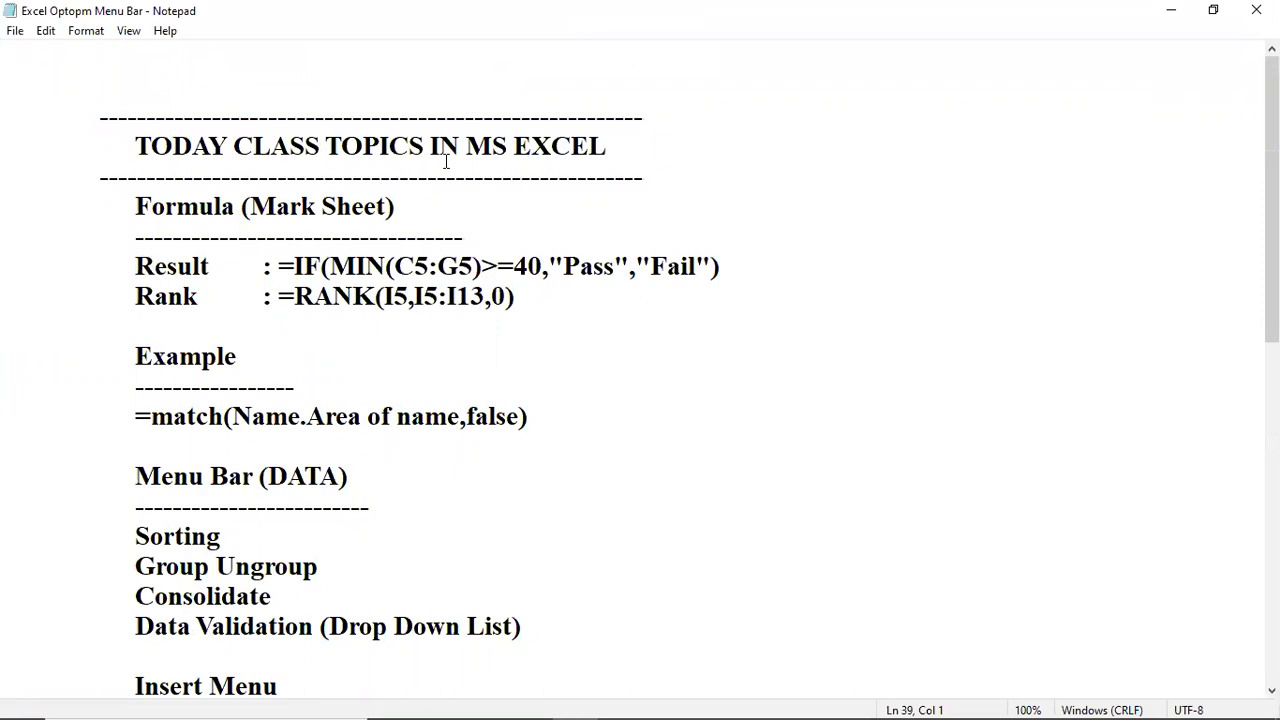
Highlight the Formula (Mark Sheet) heading and Result, then step through the RANK and match formula lines.
{"action": "left_click", "coordinate": [351, 208]}
{"action": "left_click_drag", "start_coordinate": [102, 206], "coordinate": [403, 207]}
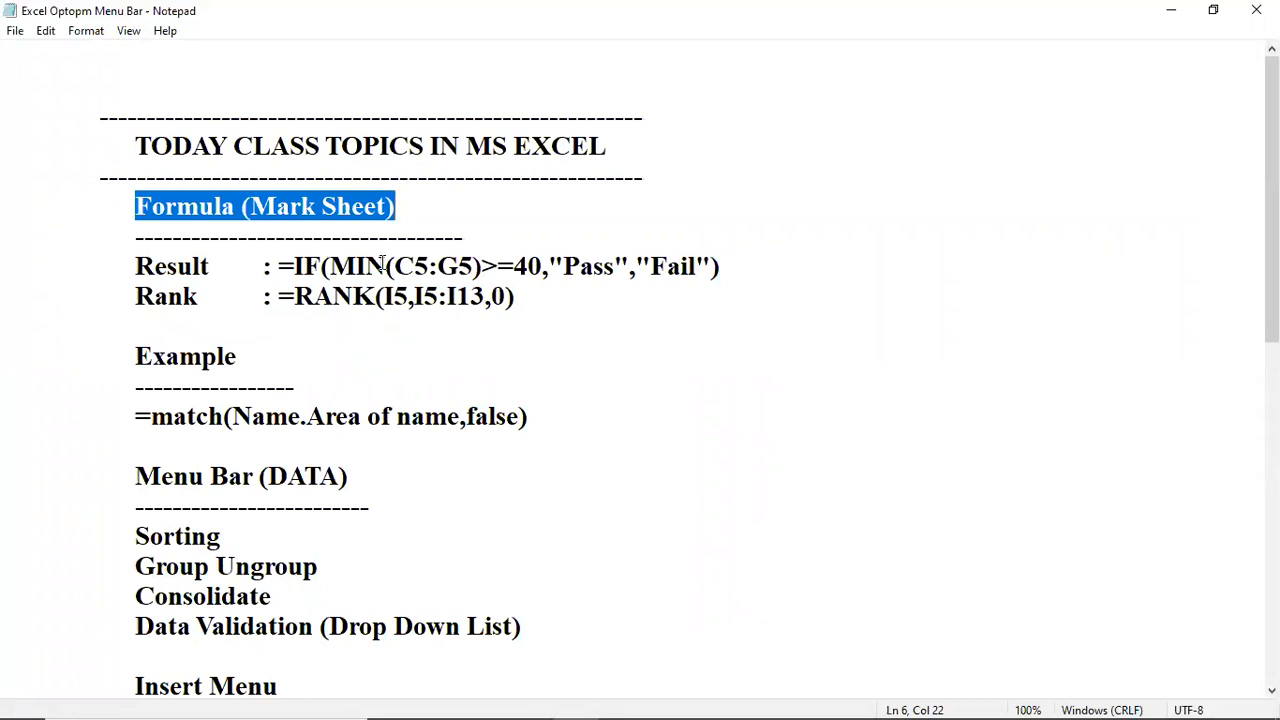
{"action": "left_click_drag", "start_coordinate": [114, 266], "coordinate": [219, 267]}
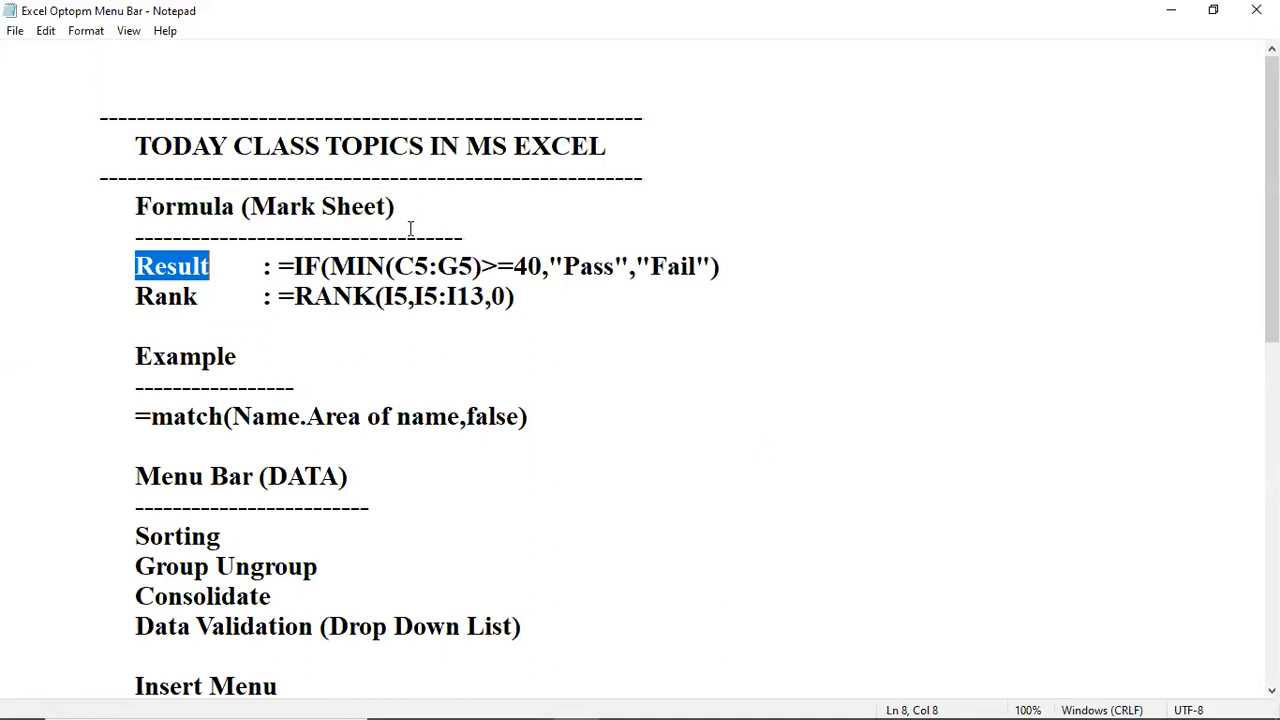
{"action": "left_click", "coordinate": [255, 268]}
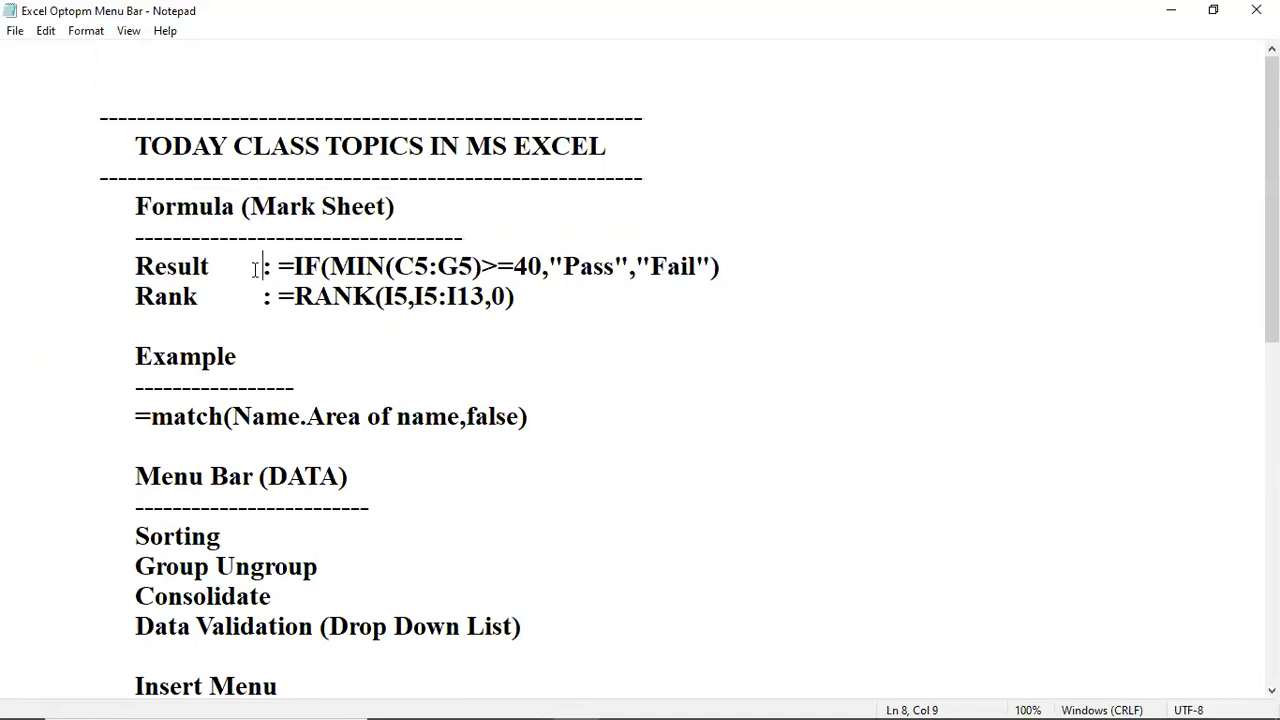
{"action": "left_click", "coordinate": [491, 290]}
{"action": "left_click", "coordinate": [498, 268]}
{"action": "left_click", "coordinate": [352, 296]}
{"action": "left_click", "coordinate": [286, 436]}
{"action": "left_click", "coordinate": [302, 418]}
{"action": "left_click", "coordinate": [336, 422]}
{"action": "scroll", "coordinate": [348, 486], "scroll_direction": "down", "scroll_amount": 2}
{"action": "left_click", "coordinate": [274, 351]}
{"action": "left_click", "coordinate": [195, 386]}
{"action": "left_click", "coordinate": [263, 387]}
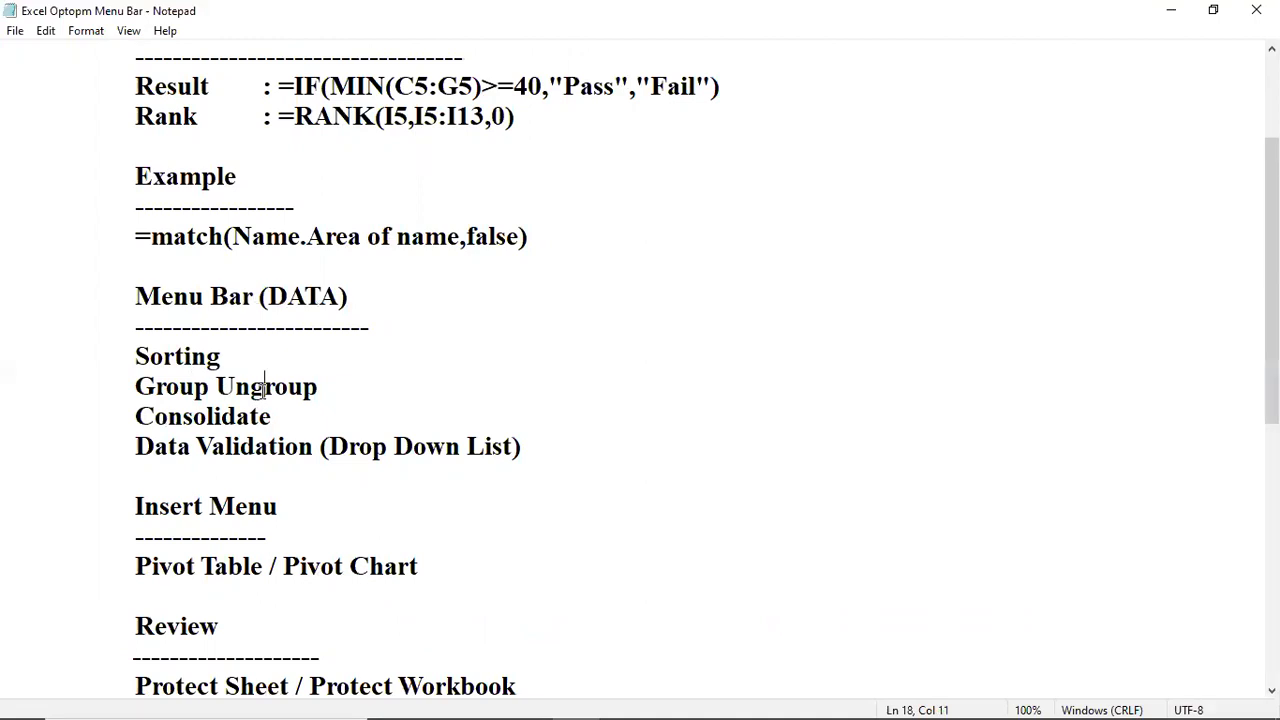
{"action": "left_click", "coordinate": [262, 415]}
{"action": "left_click", "coordinate": [300, 447]}
{"action": "left_click_drag", "start_coordinate": [258, 450], "coordinate": [394, 466]}
{"action": "left_click", "coordinate": [380, 510]}
{"action": "left_click", "coordinate": [142, 566]}
{"action": "left_click_drag", "start_coordinate": [136, 566], "coordinate": [423, 573]}
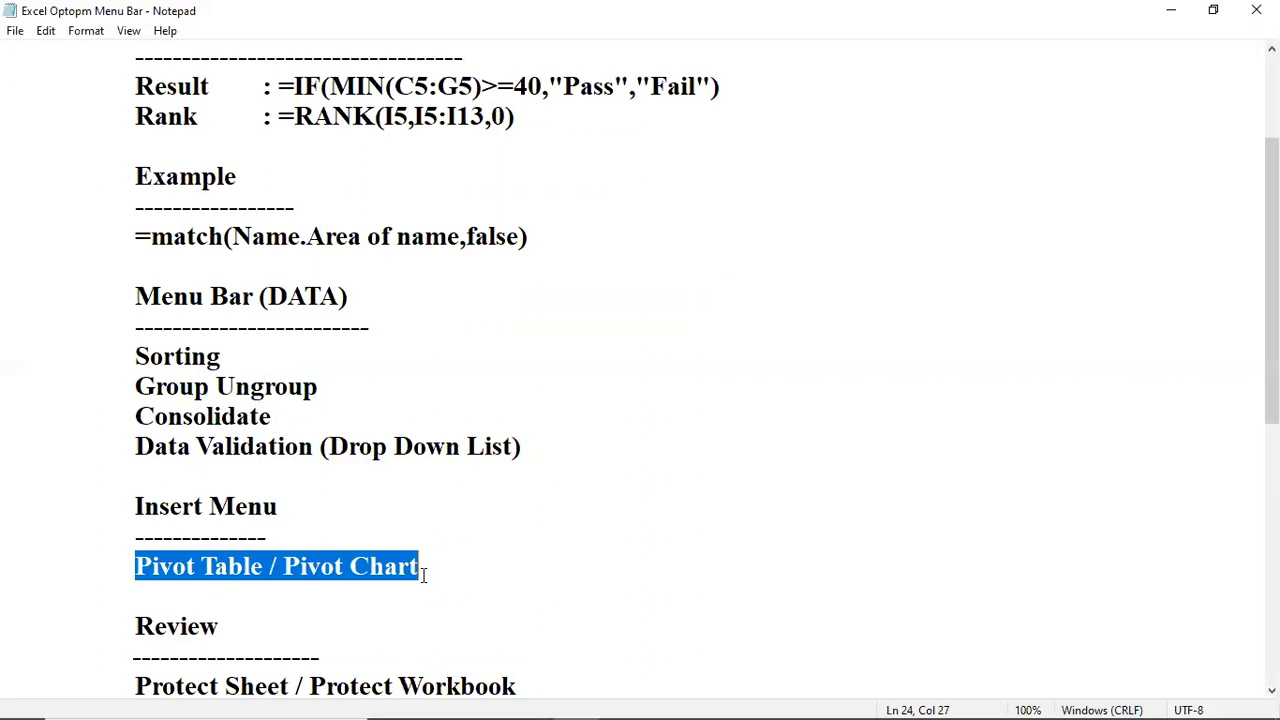
{"action": "scroll", "coordinate": [423, 573], "scroll_direction": "down", "scroll_amount": 2}
{"action": "left_click", "coordinate": [231, 507]}
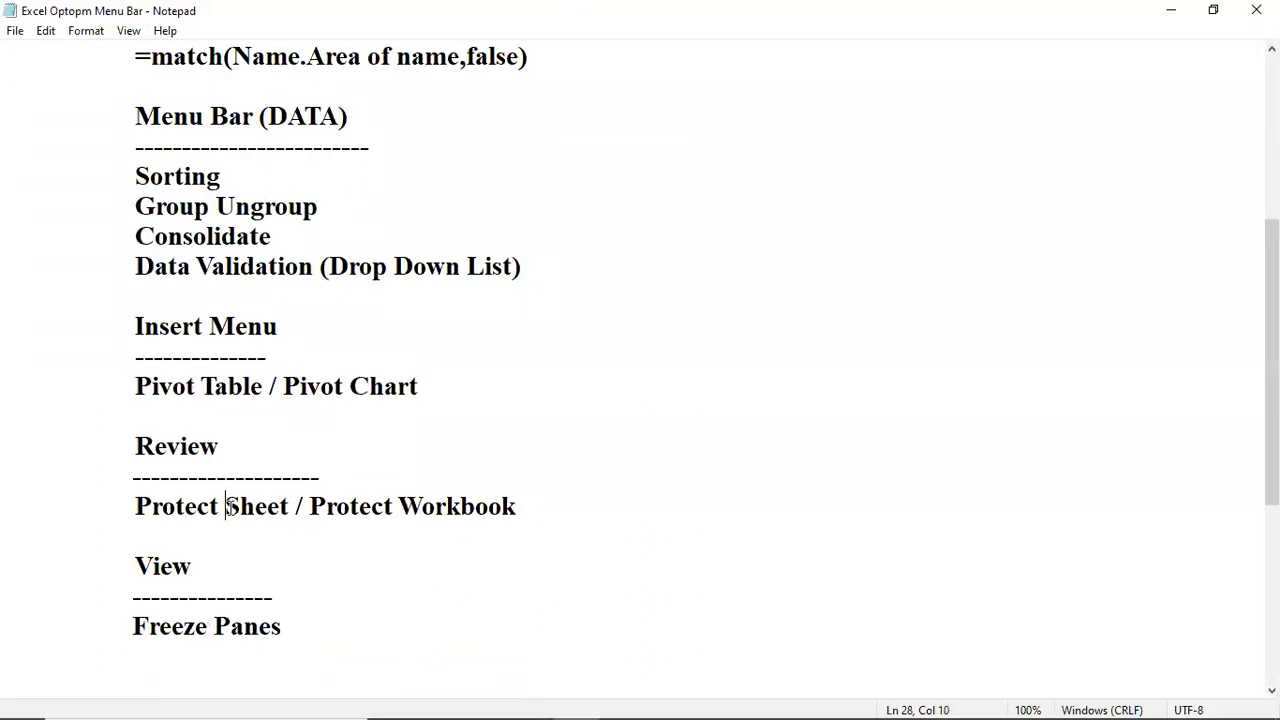
{"action": "left_click", "coordinate": [348, 507]}
{"action": "left_click", "coordinate": [288, 658]}
{"action": "scroll", "coordinate": [346, 663], "scroll_direction": "down", "scroll_amount": 3}
{"action": "scroll", "coordinate": [346, 663], "scroll_direction": "down", "scroll_amount": 1}
{"action": "left_click", "coordinate": [276, 386]}
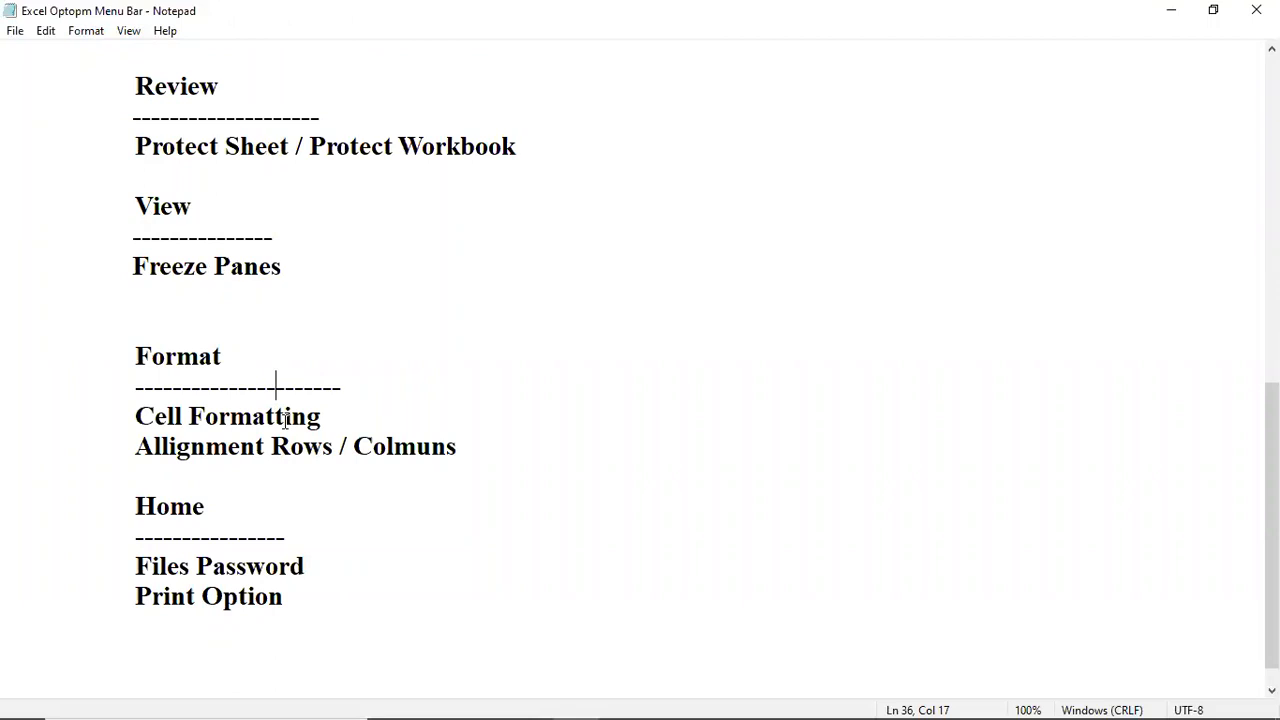
{"action": "left_click", "coordinate": [228, 446]}
{"action": "left_click", "coordinate": [322, 447]}
{"action": "left_click", "coordinate": [253, 566]}
{"action": "left_click", "coordinate": [283, 597]}
{"action": "scroll", "coordinate": [299, 528], "scroll_direction": "up", "scroll_amount": 2}
{"action": "scroll", "coordinate": [299, 528], "scroll_direction": "up", "scroll_amount": 6}
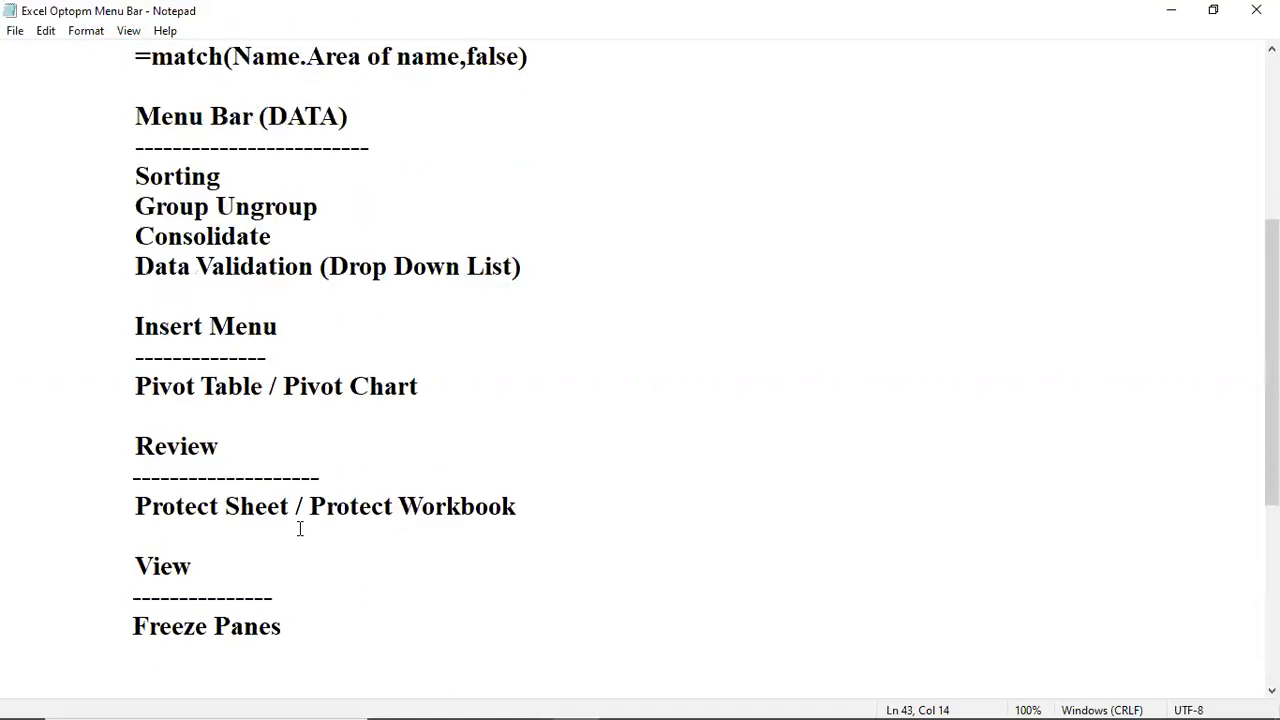